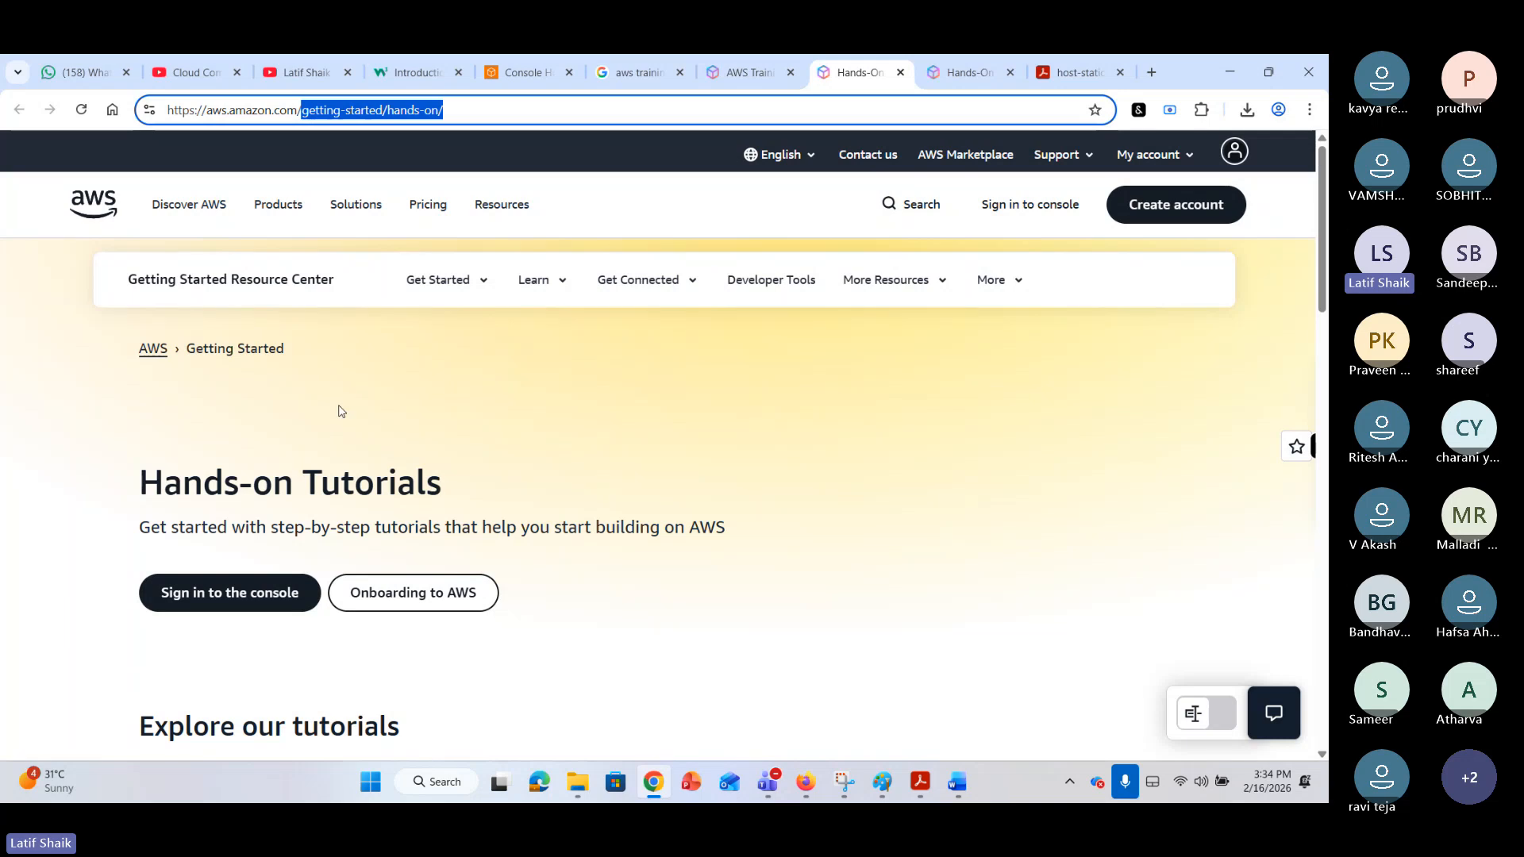
Look through the Hands-on Tutorials list and load eight more tutorials.
scroll(556, 459, "down", 1)
scroll(527, 460, "down", 3)
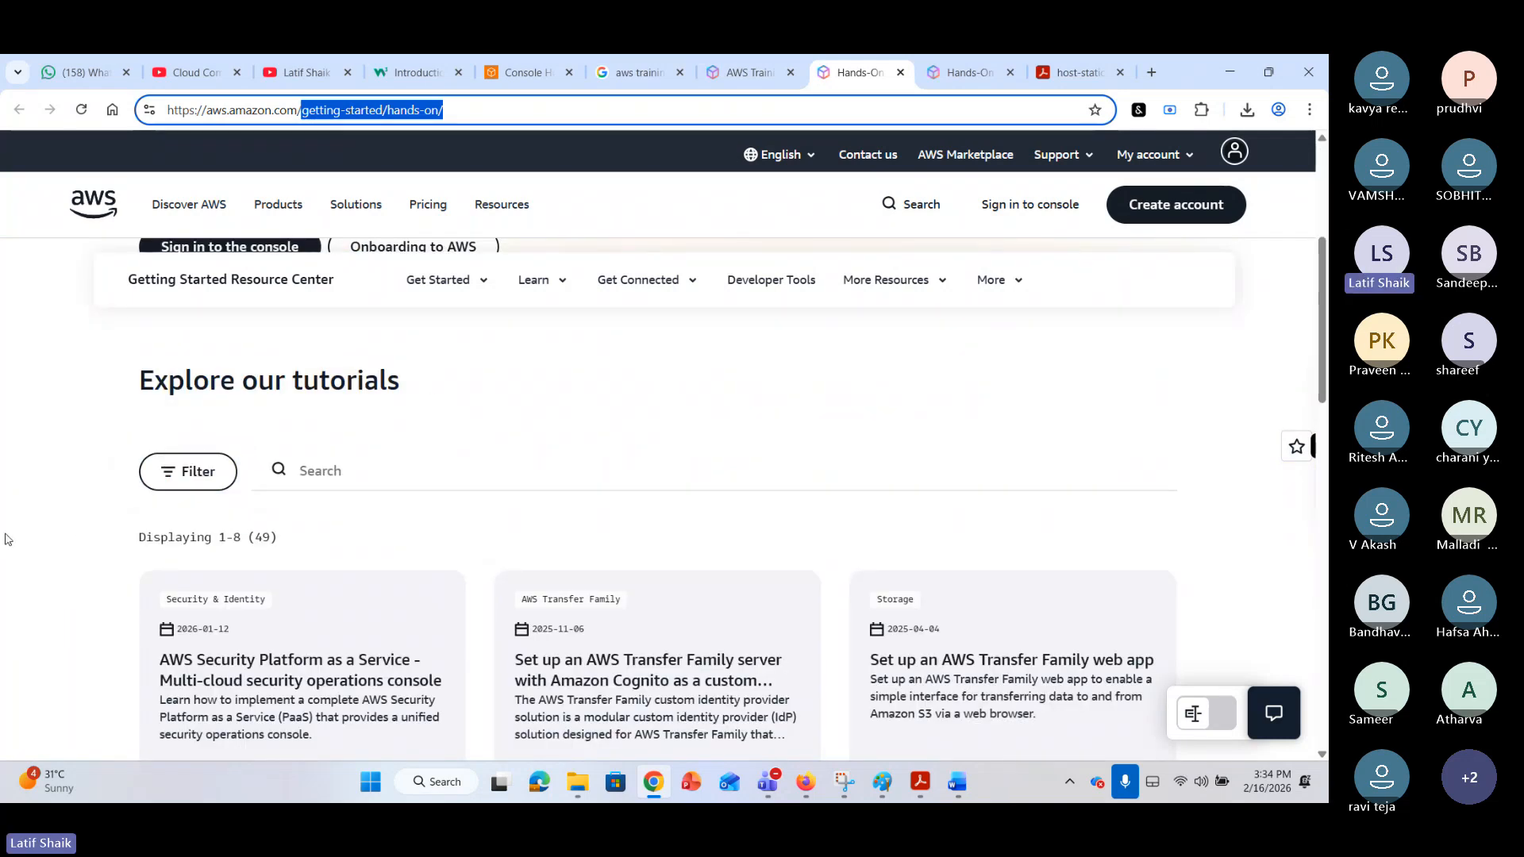
scroll(2, 548, "down", 2)
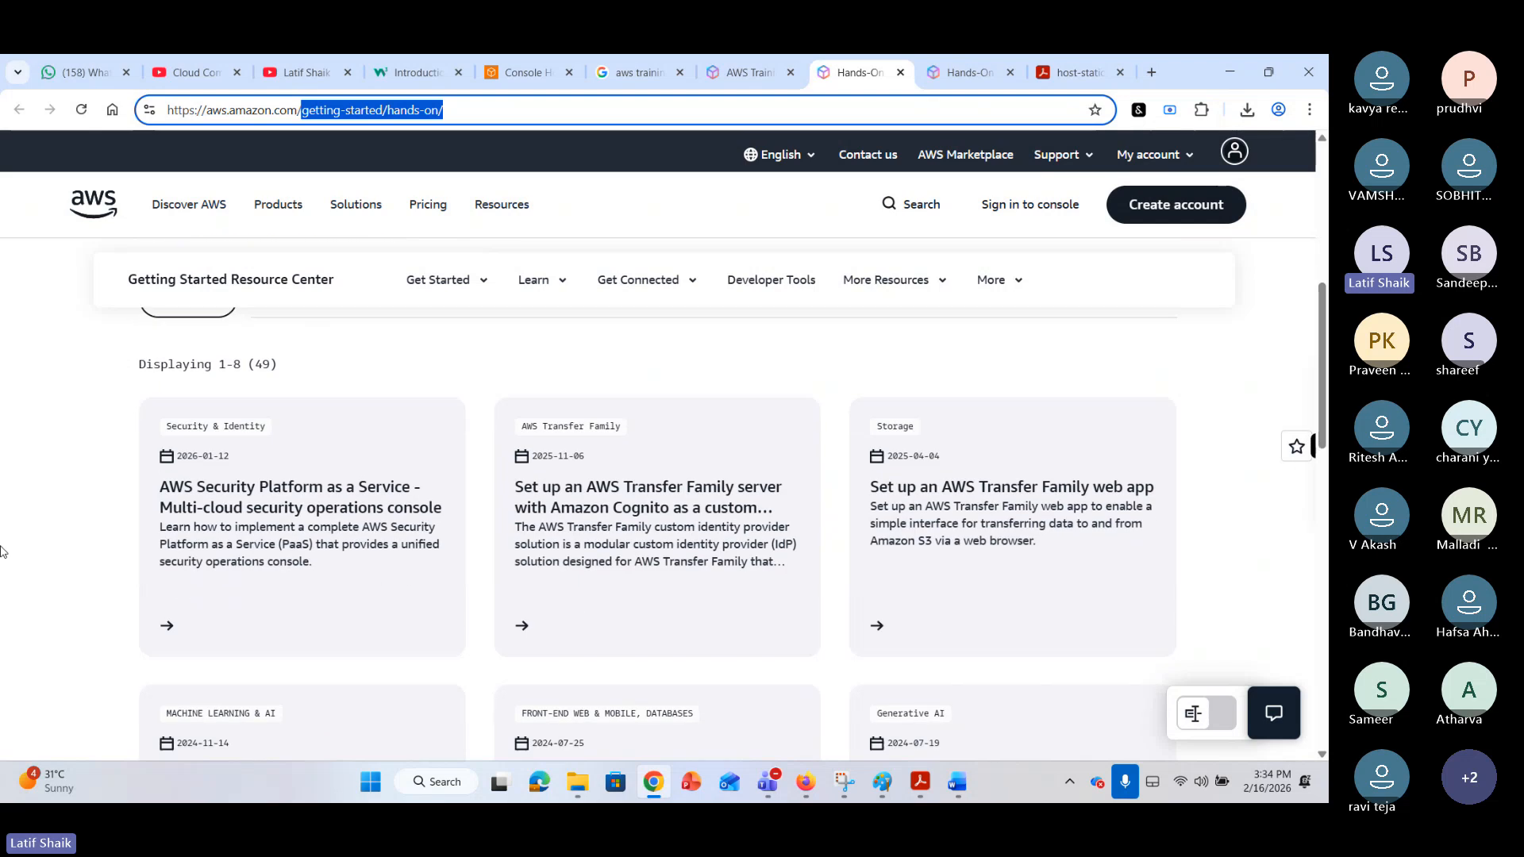
scroll(2, 549, "down", 3)
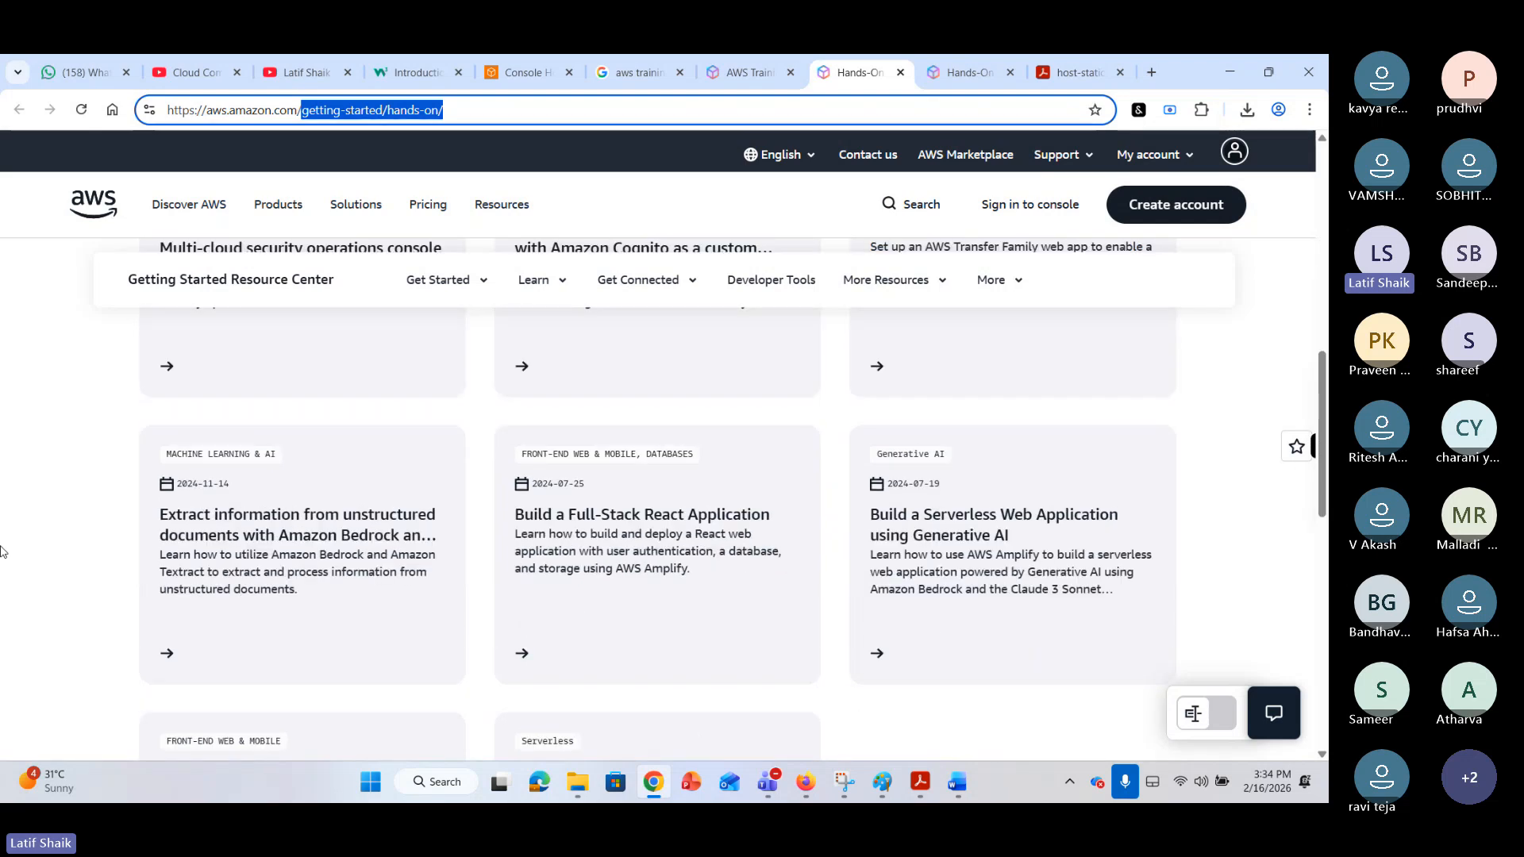
scroll(2, 551, "down", 5)
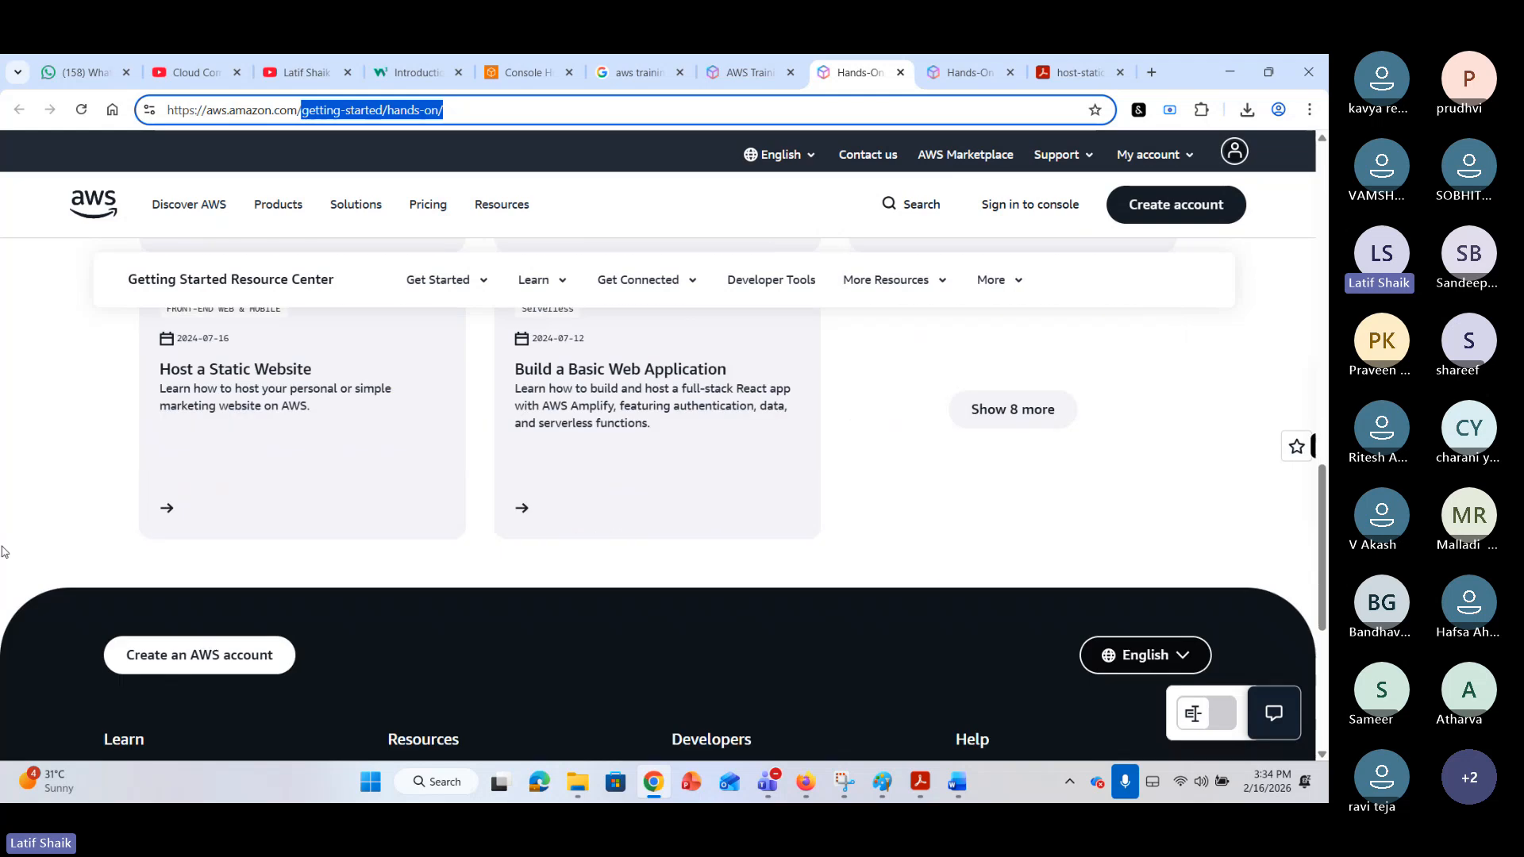
left_click(988, 416)
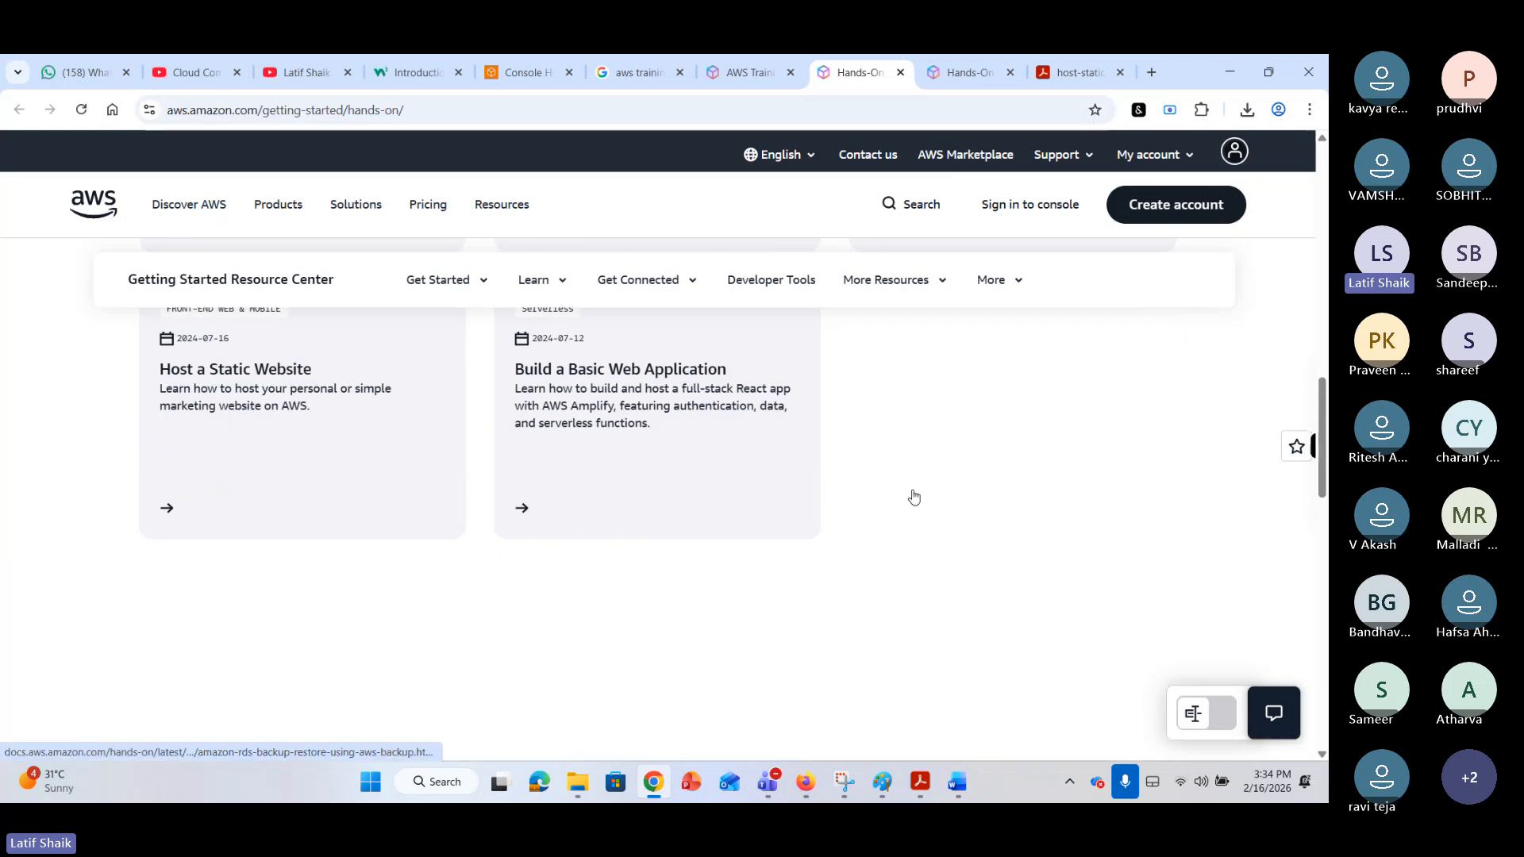
Switch to the Word document on filtering messages with Amazon SNS and SQS, review its queue and topic creation instructions, and minimize it.
mouse_move(958, 786)
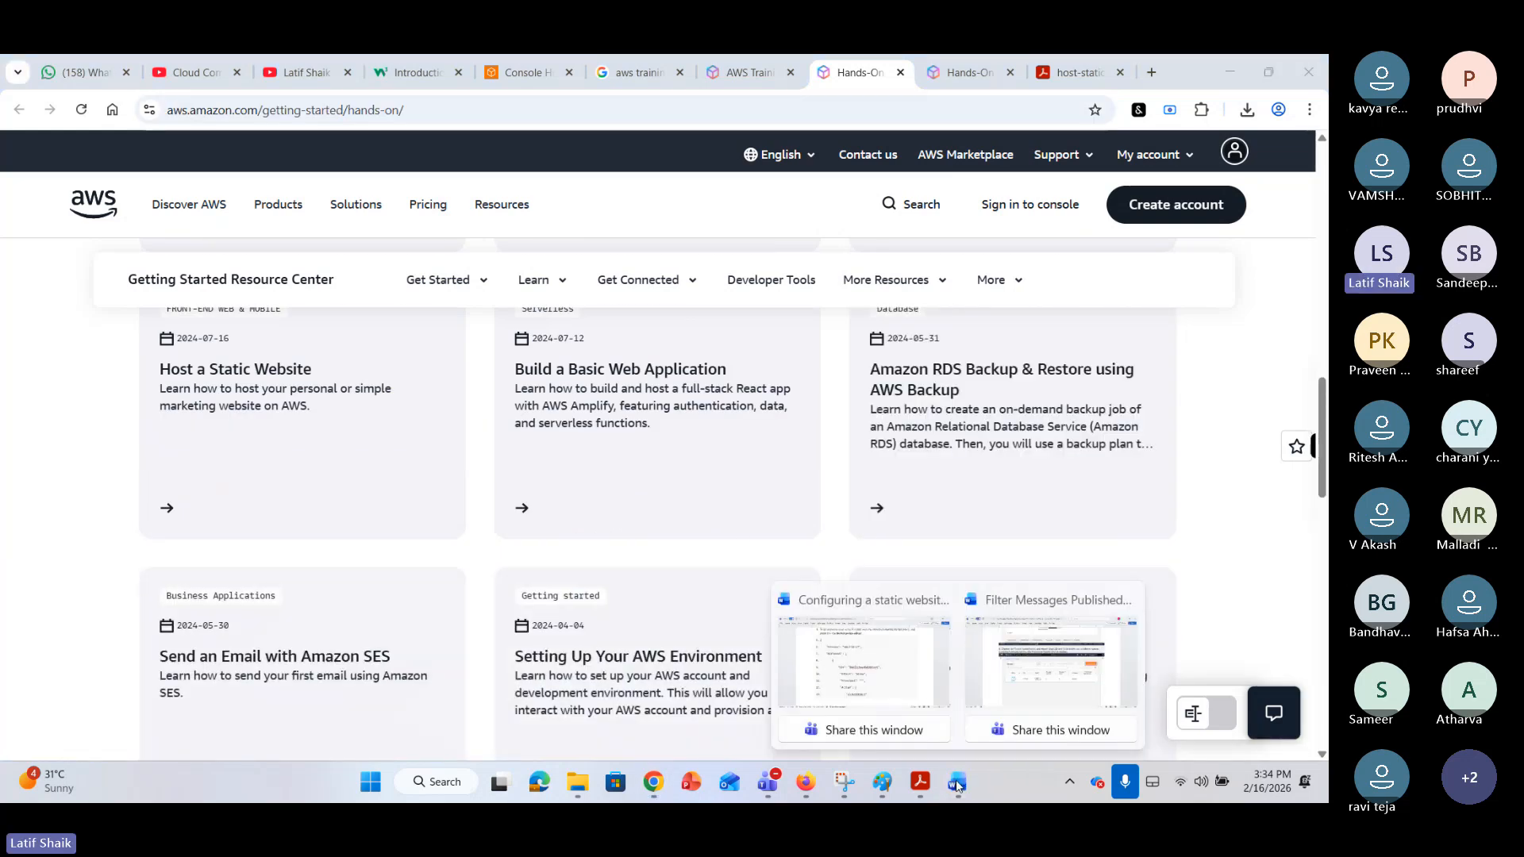
left_click(1055, 663)
scroll(719, 496, "up", 20)
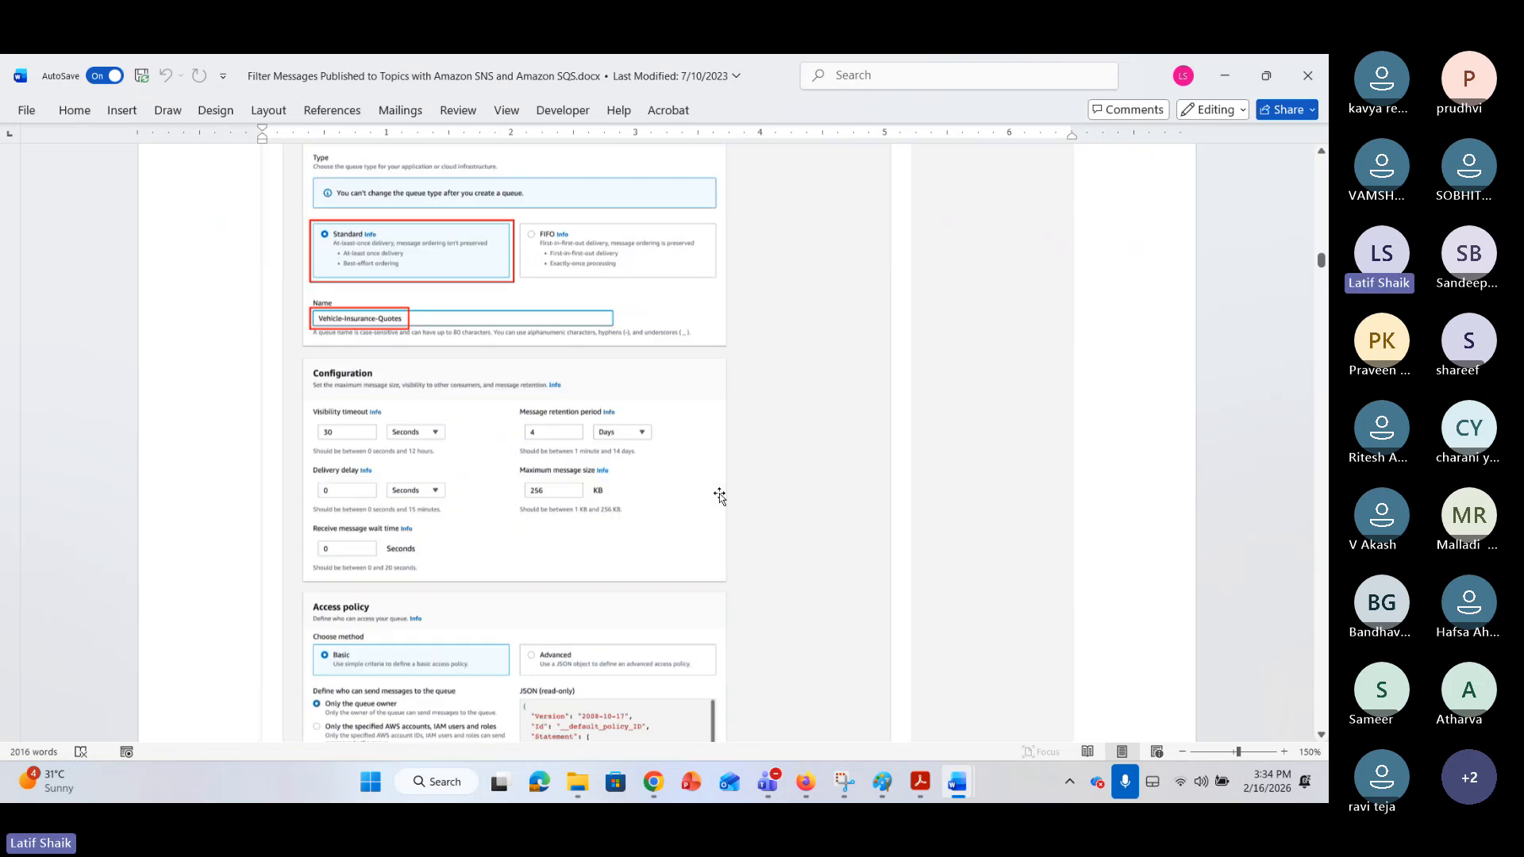
scroll(720, 495, "up", 20)
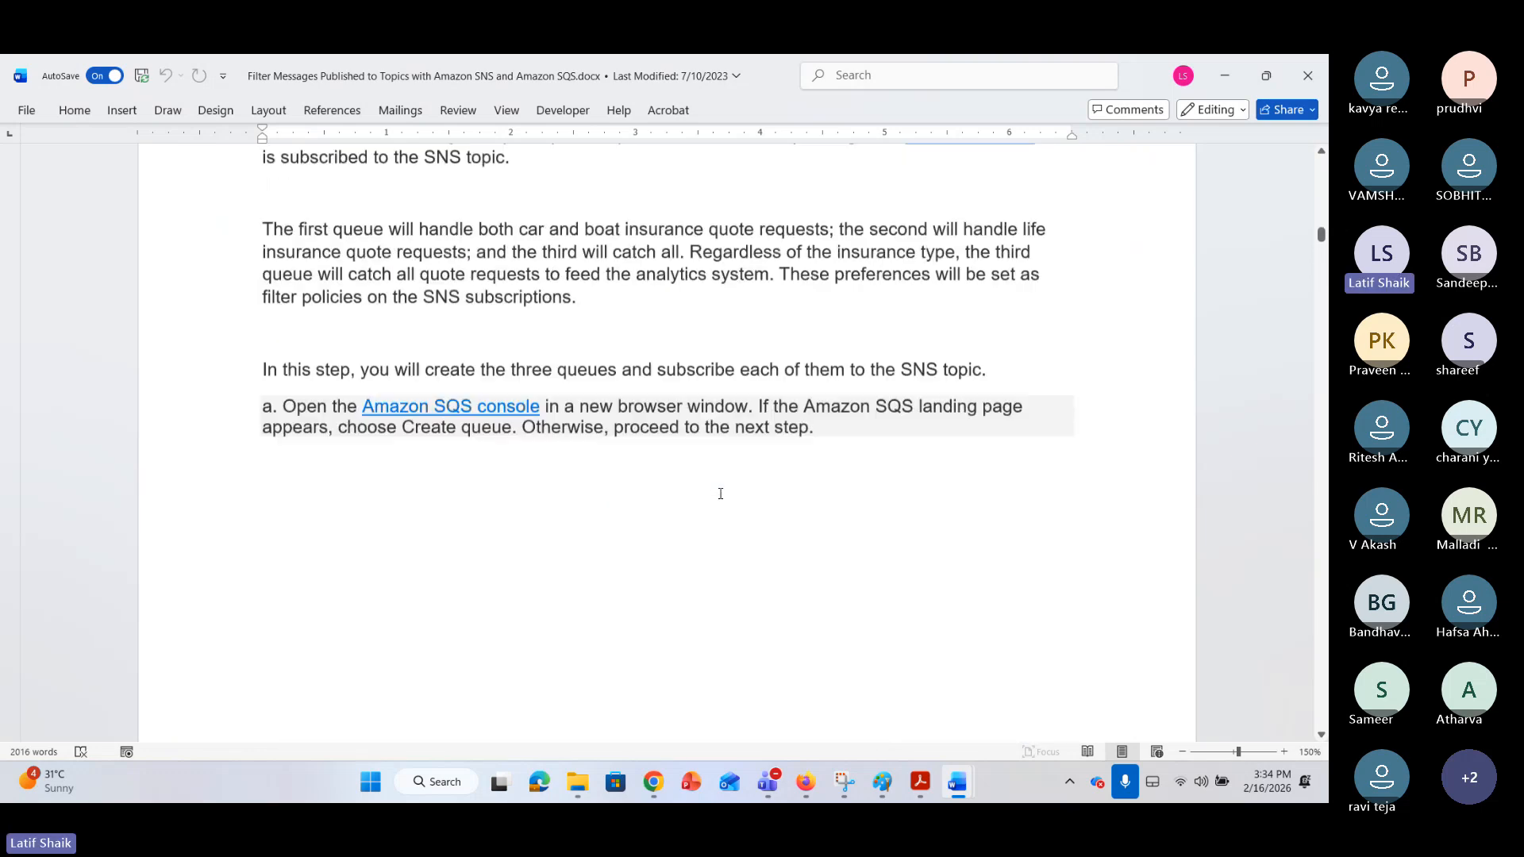
scroll(721, 494, "up", 20)
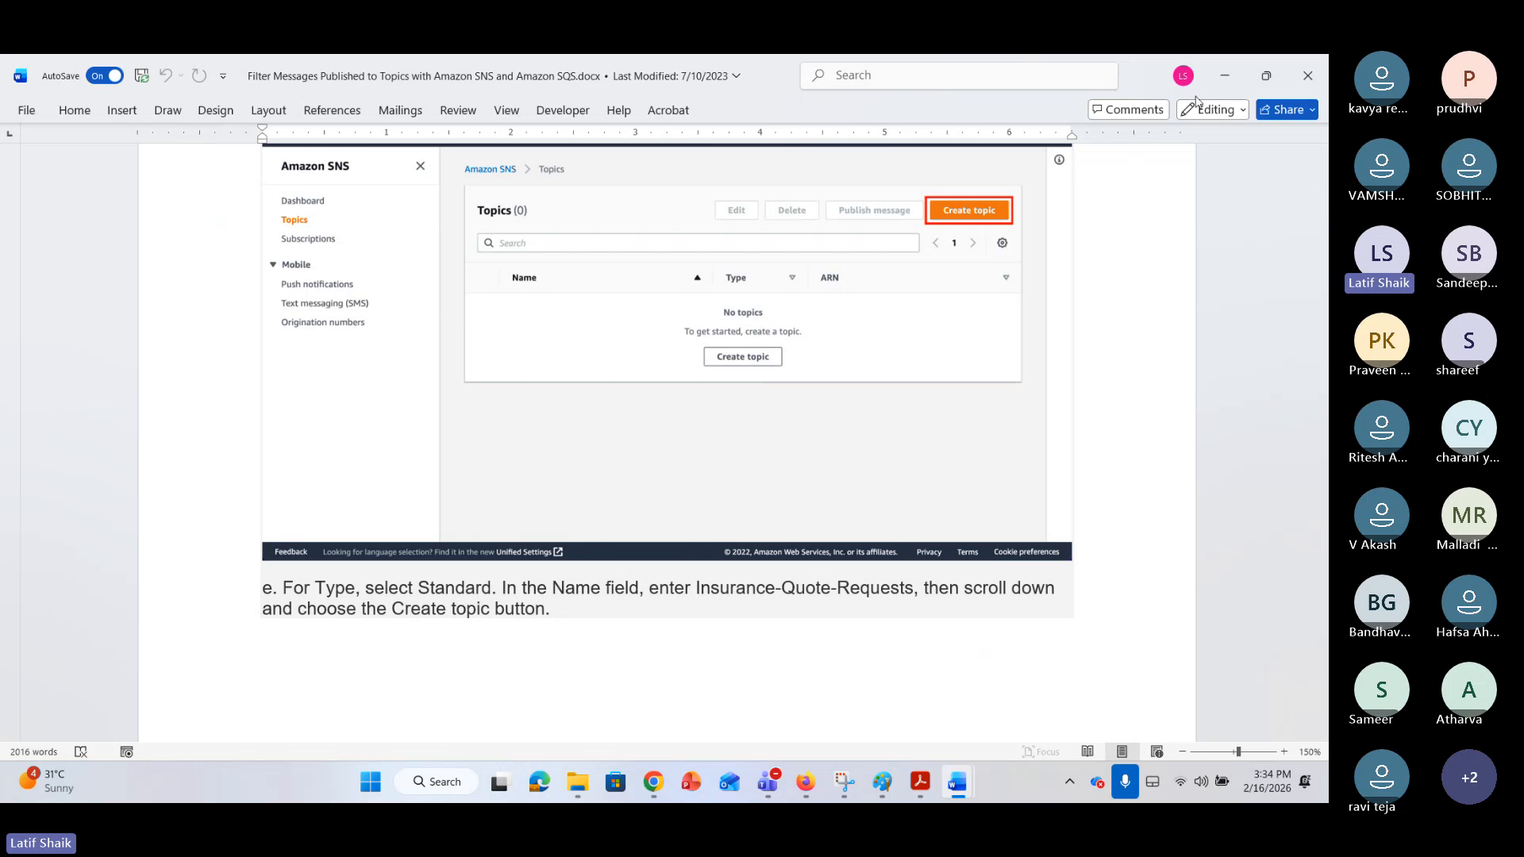
left_click(1218, 88)
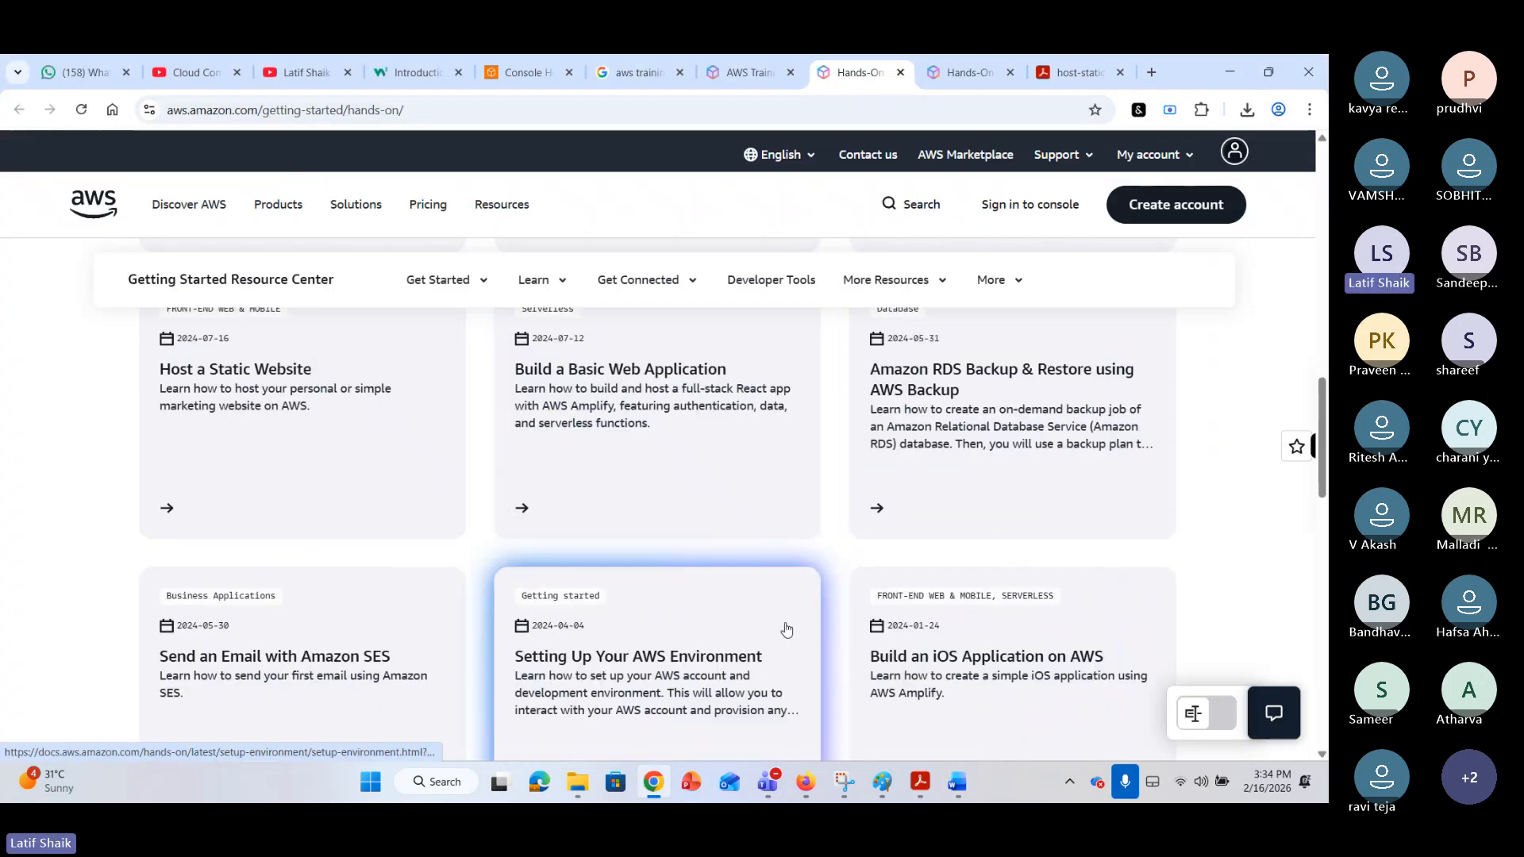
Look through the newly loaded tutorials, including Create a Continuous Delivery Pipeline, and load another eight.
scroll(783, 623, "down", 5)
scroll(780, 595, "down", 4)
scroll(733, 564, "up", 2)
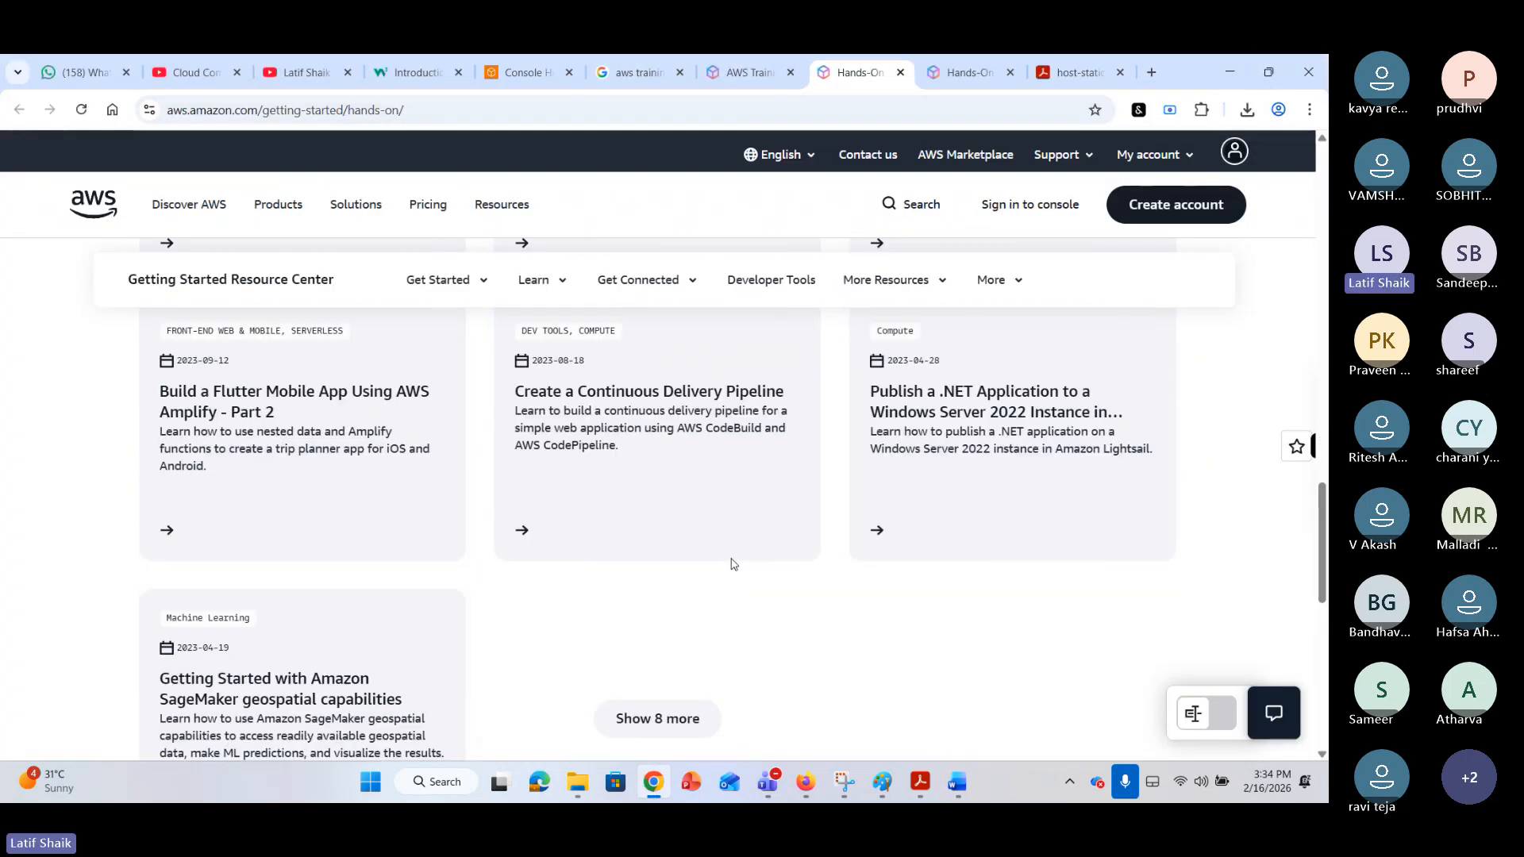
scroll(715, 559, "up", 1)
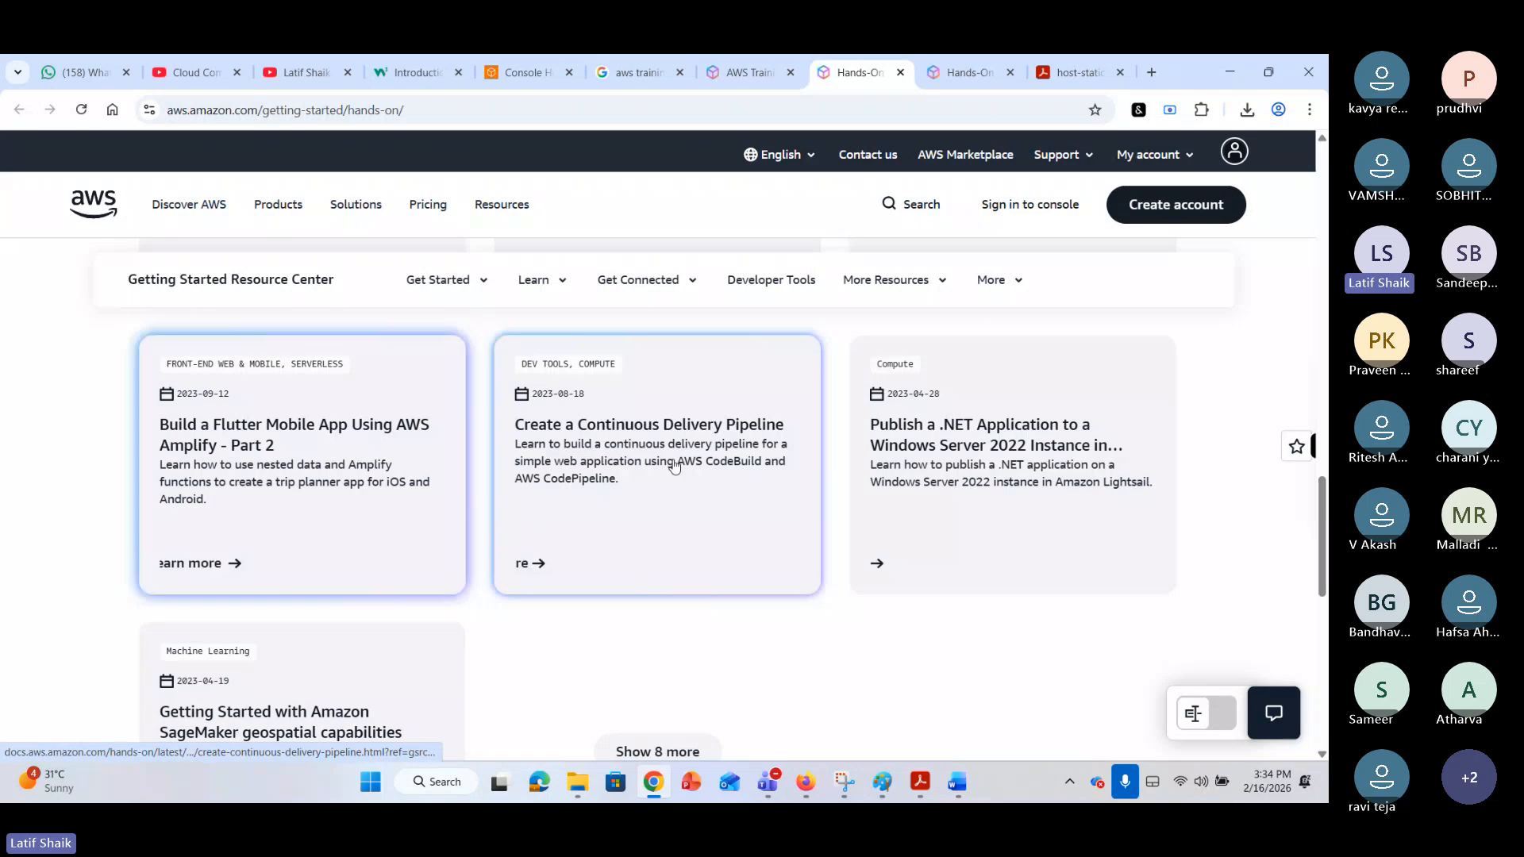
scroll(687, 607, "down", 3)
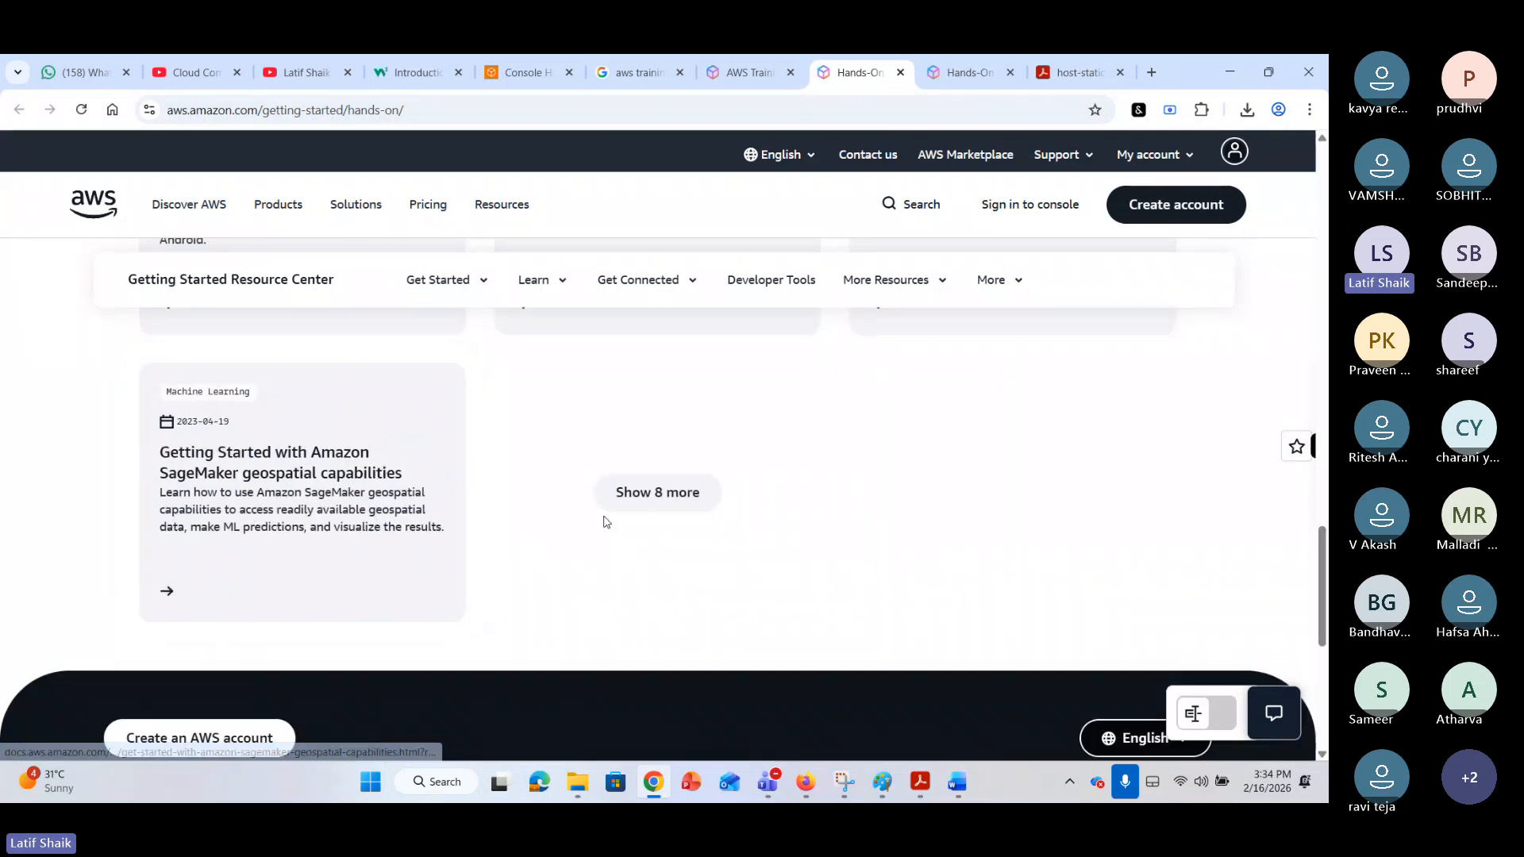
left_click(643, 507)
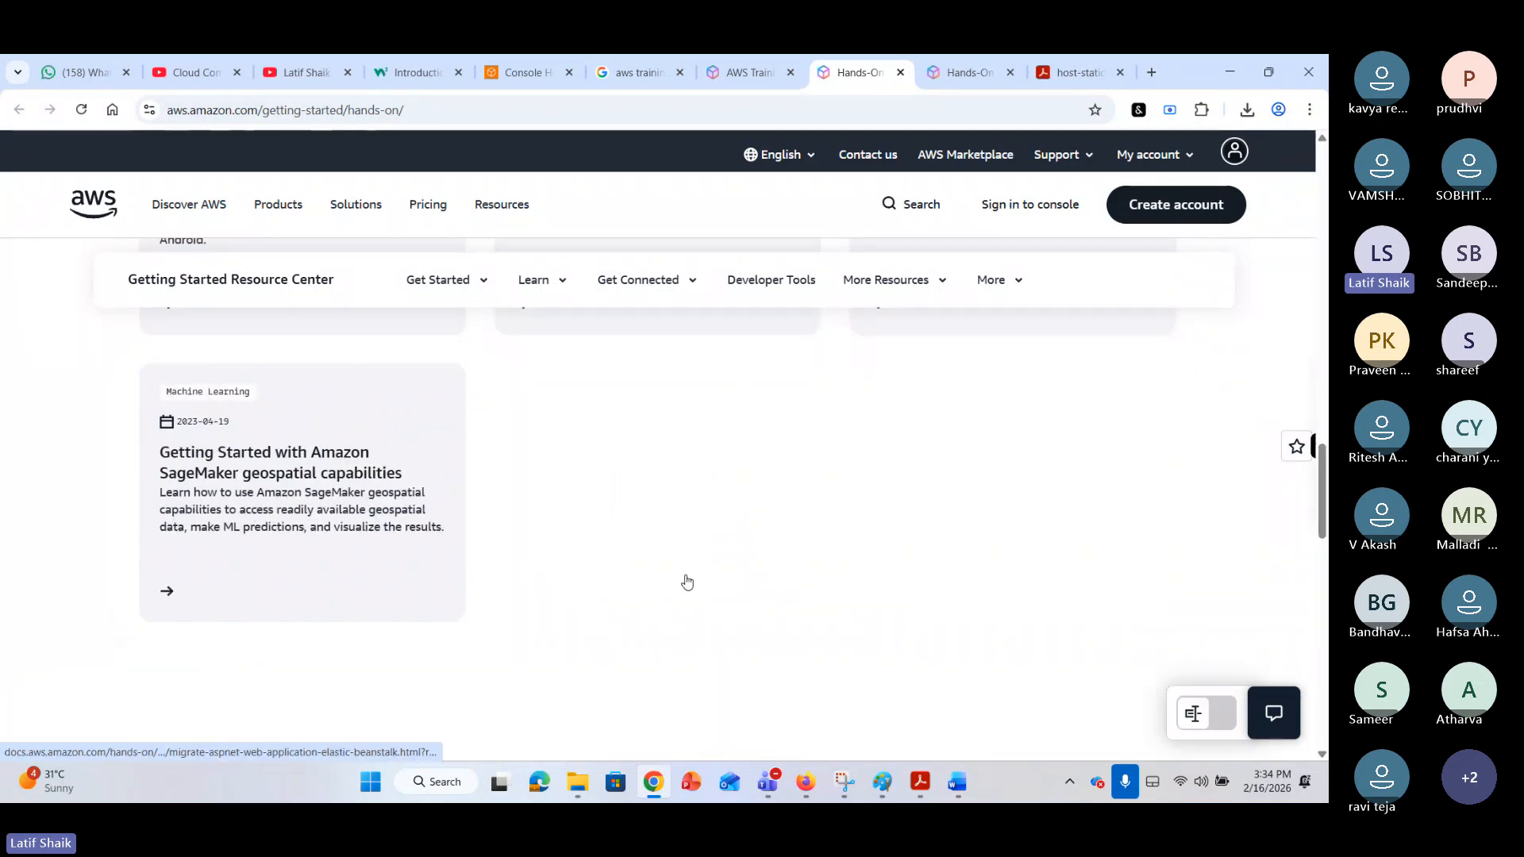
Find the "Create and Connect to a MySQL Database" tutorial among the database entries and open it.
scroll(687, 582, "down", 3)
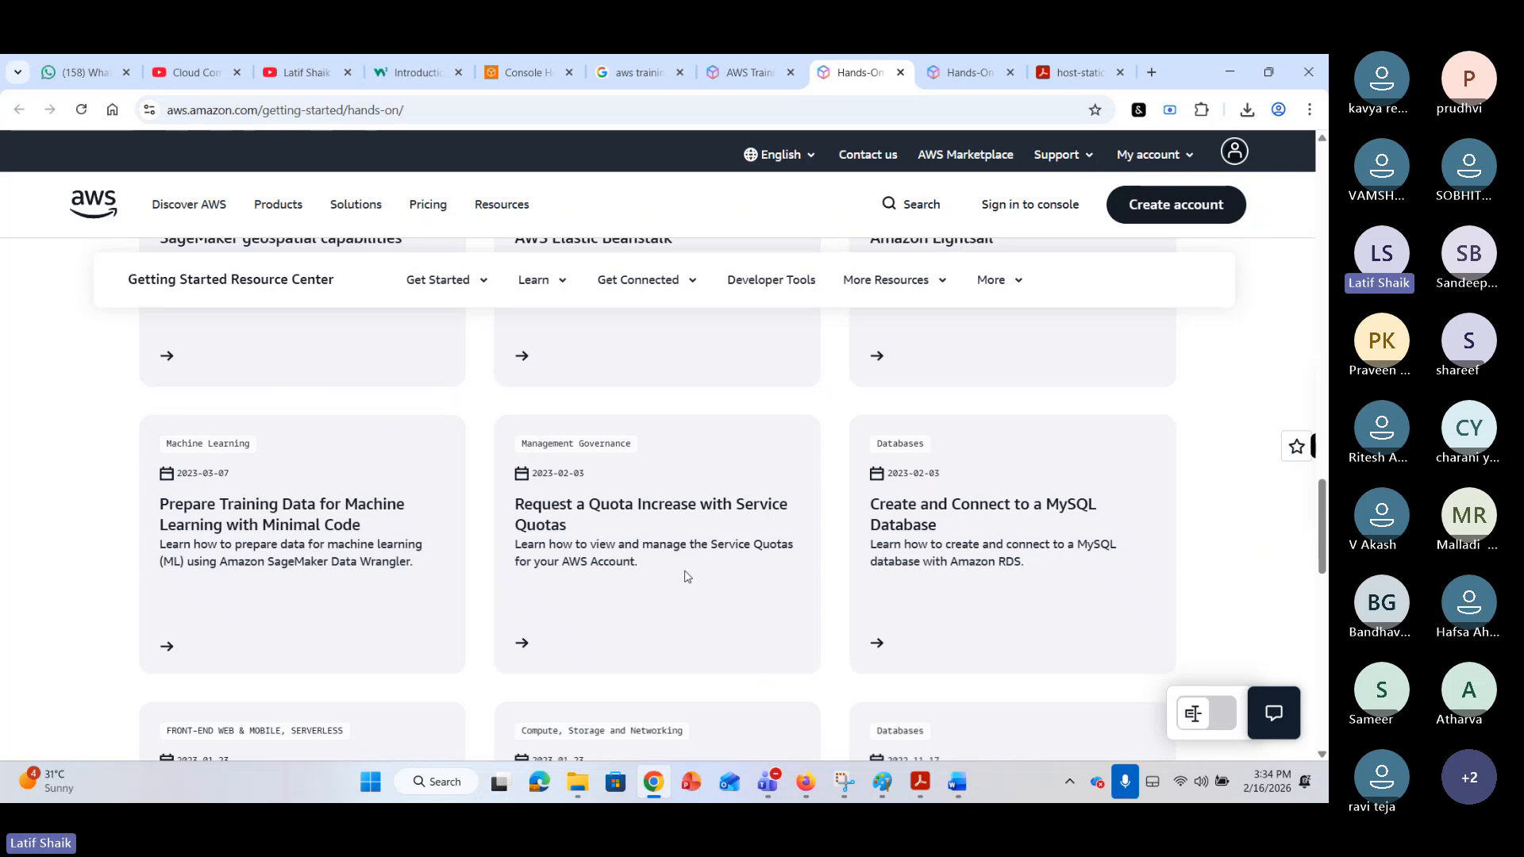
scroll(687, 576, "up", 1)
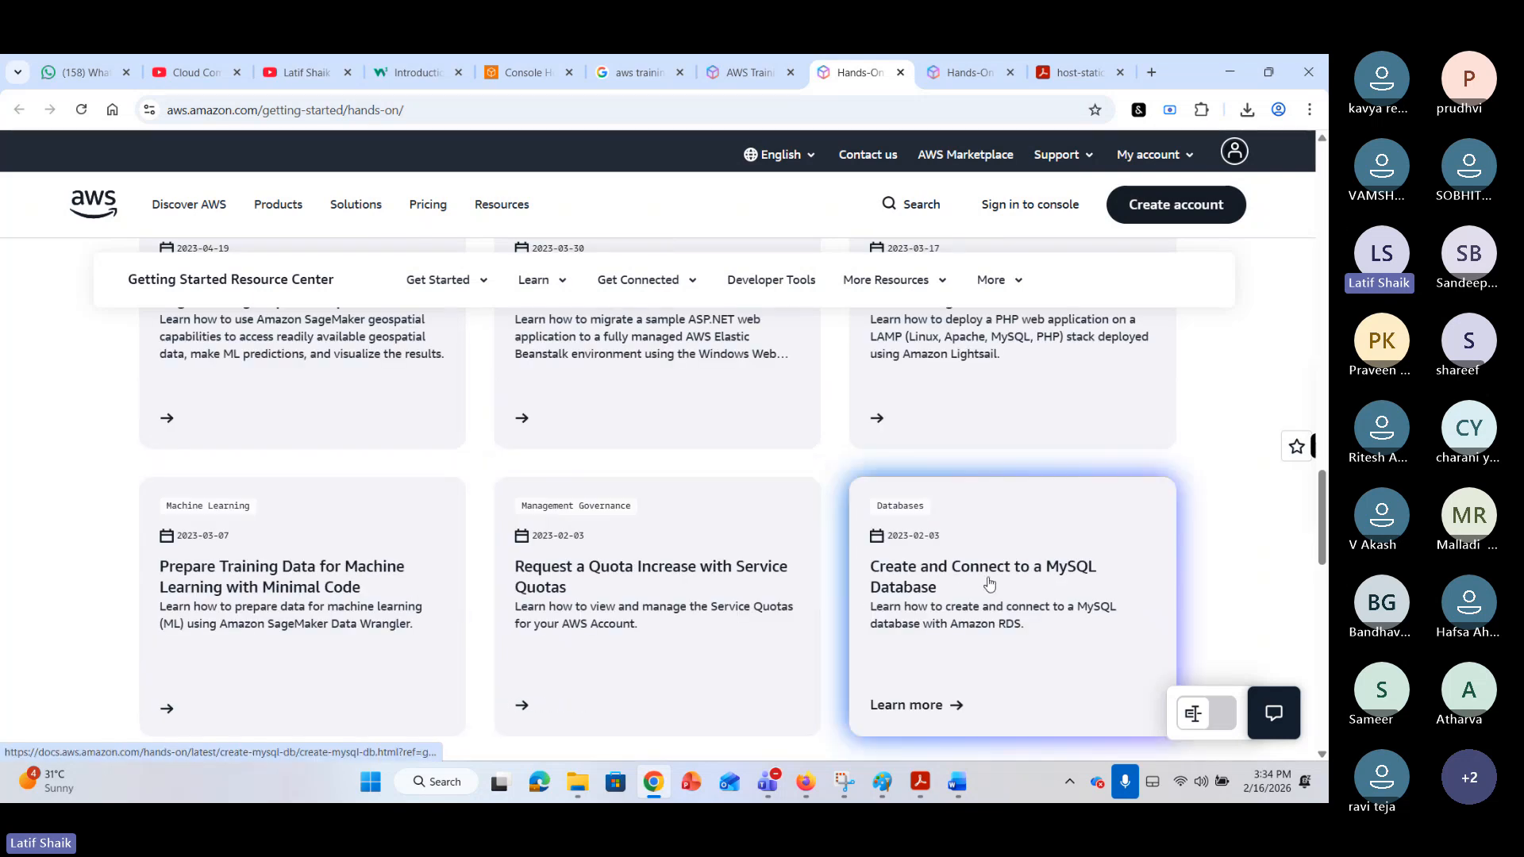
left_click(943, 601)
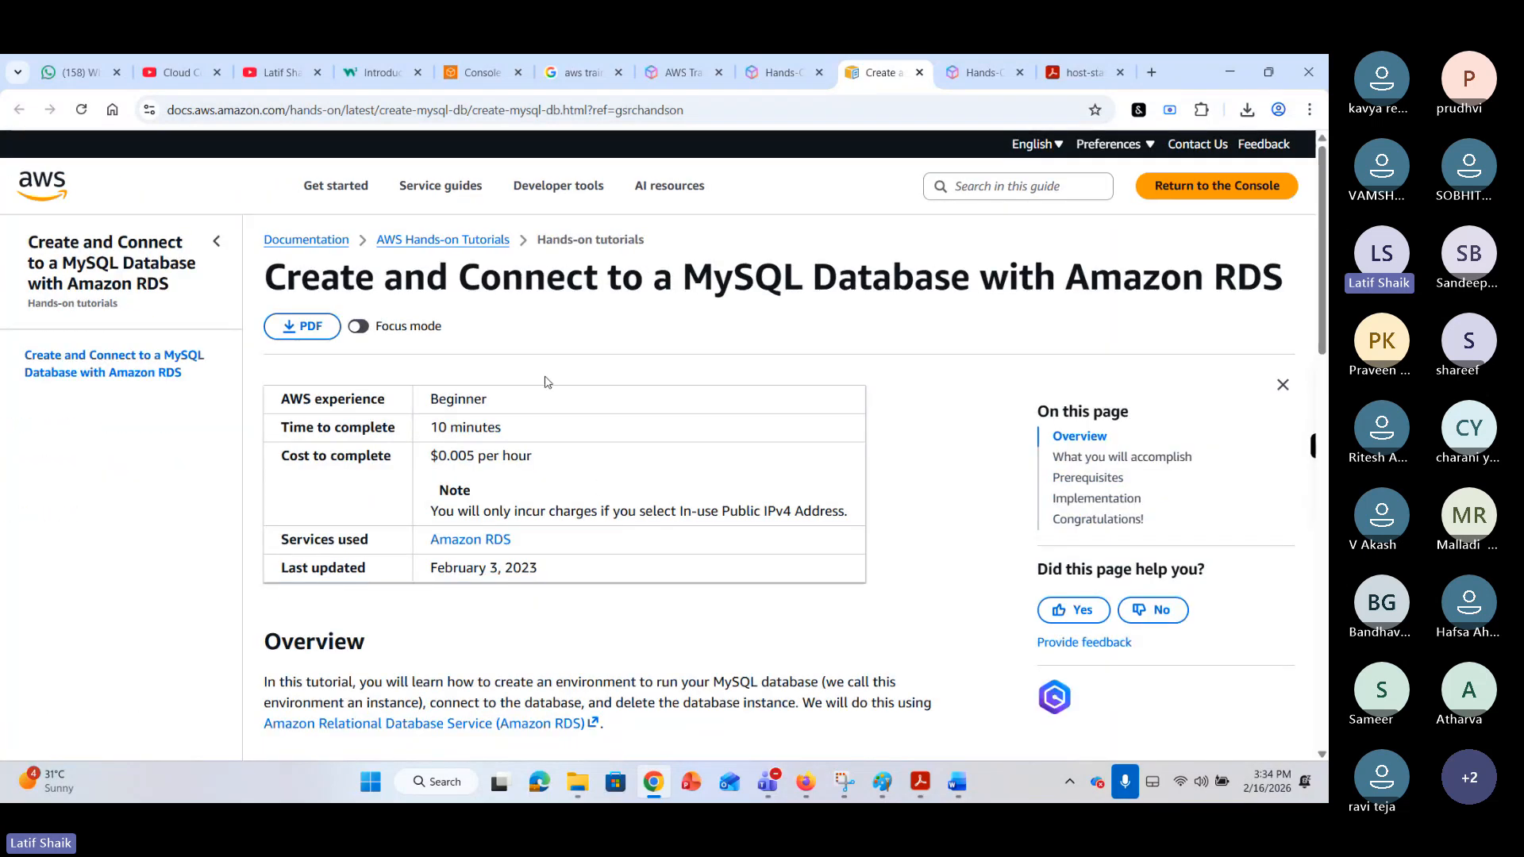
Expand "Step 1: Create a MySQL DB instance" and review its instructions on database creation, engine options and templates.
scroll(594, 484, "down", 5)
scroll(597, 488, "down", 4)
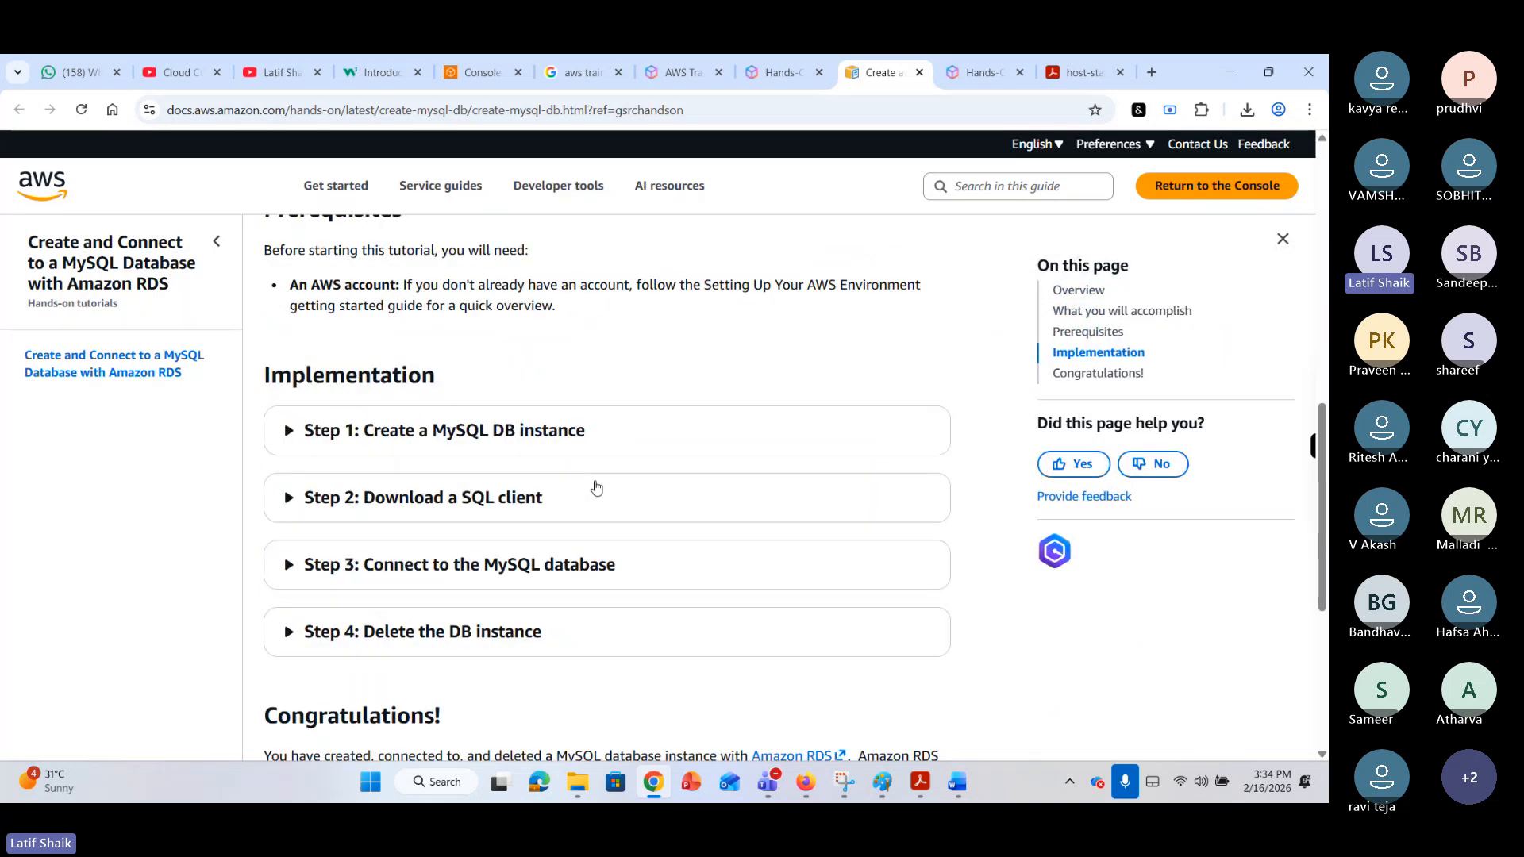
left_click(592, 441)
scroll(587, 496, "down", 12)
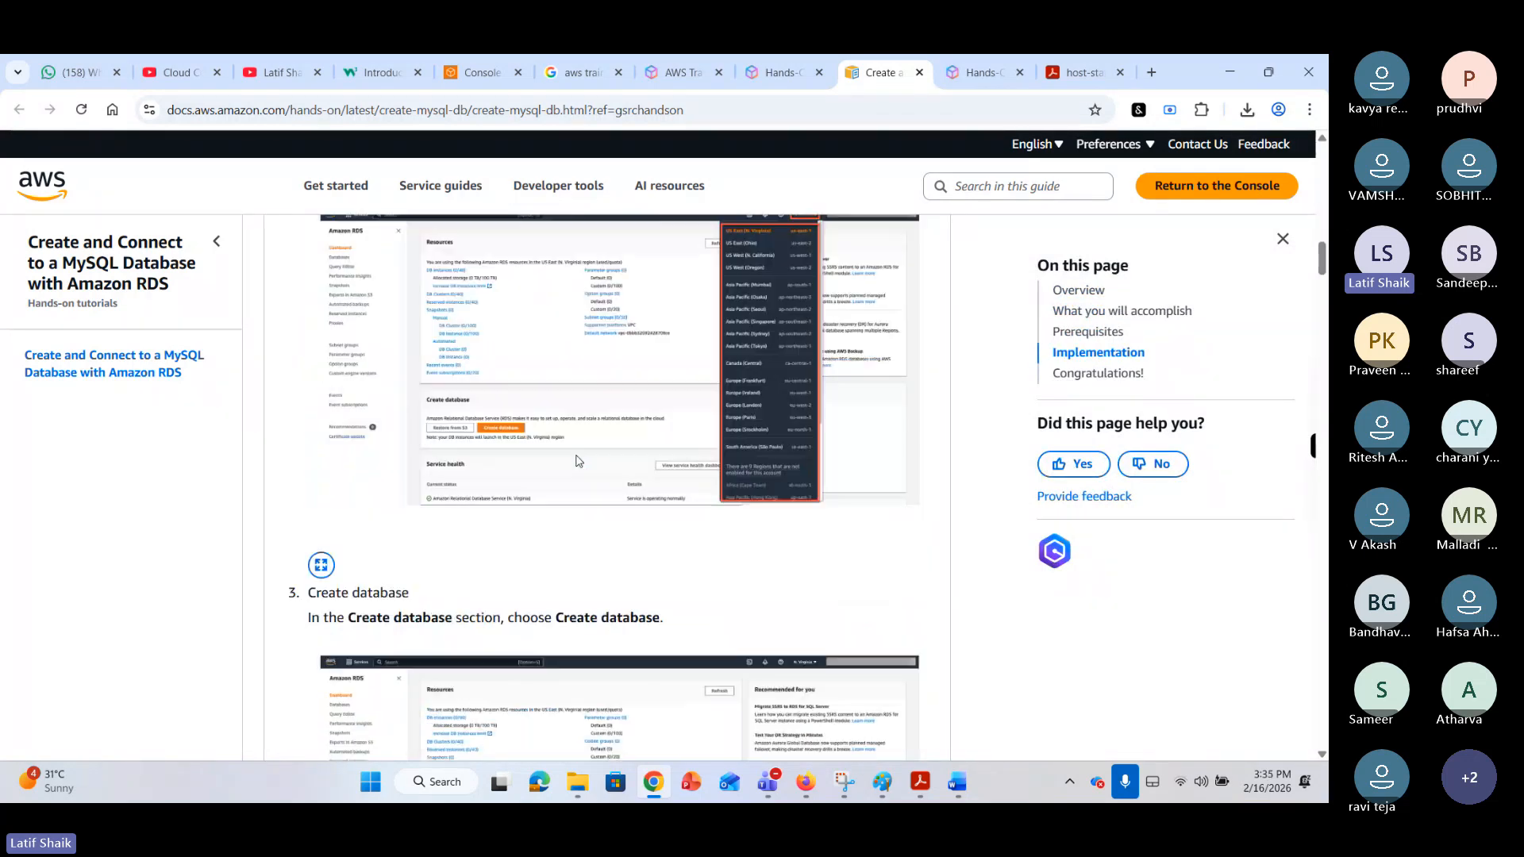
scroll(577, 460, "down", 10)
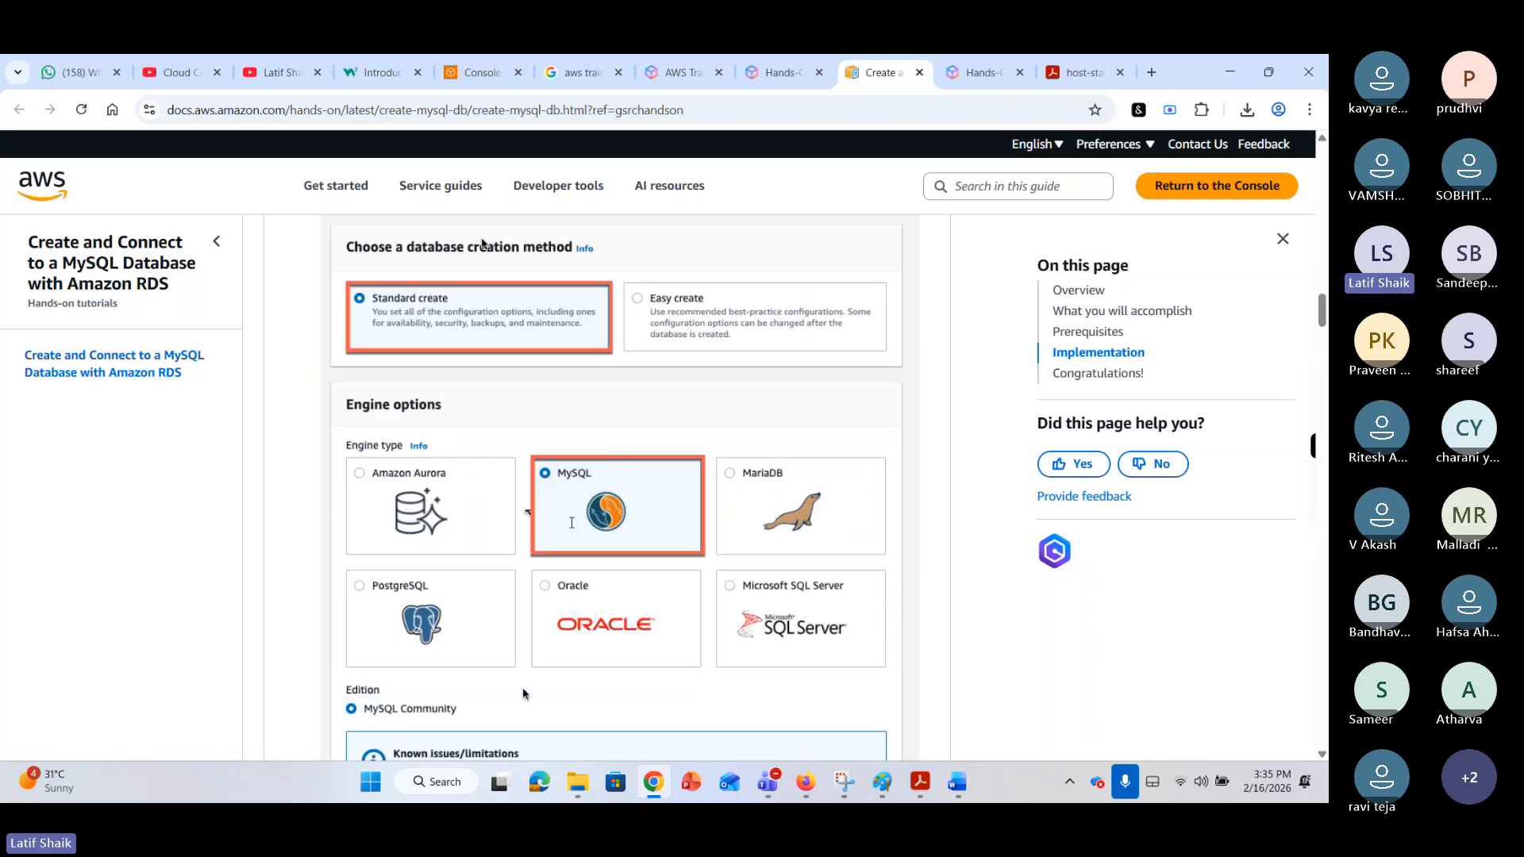
scroll(572, 523, "down", 10)
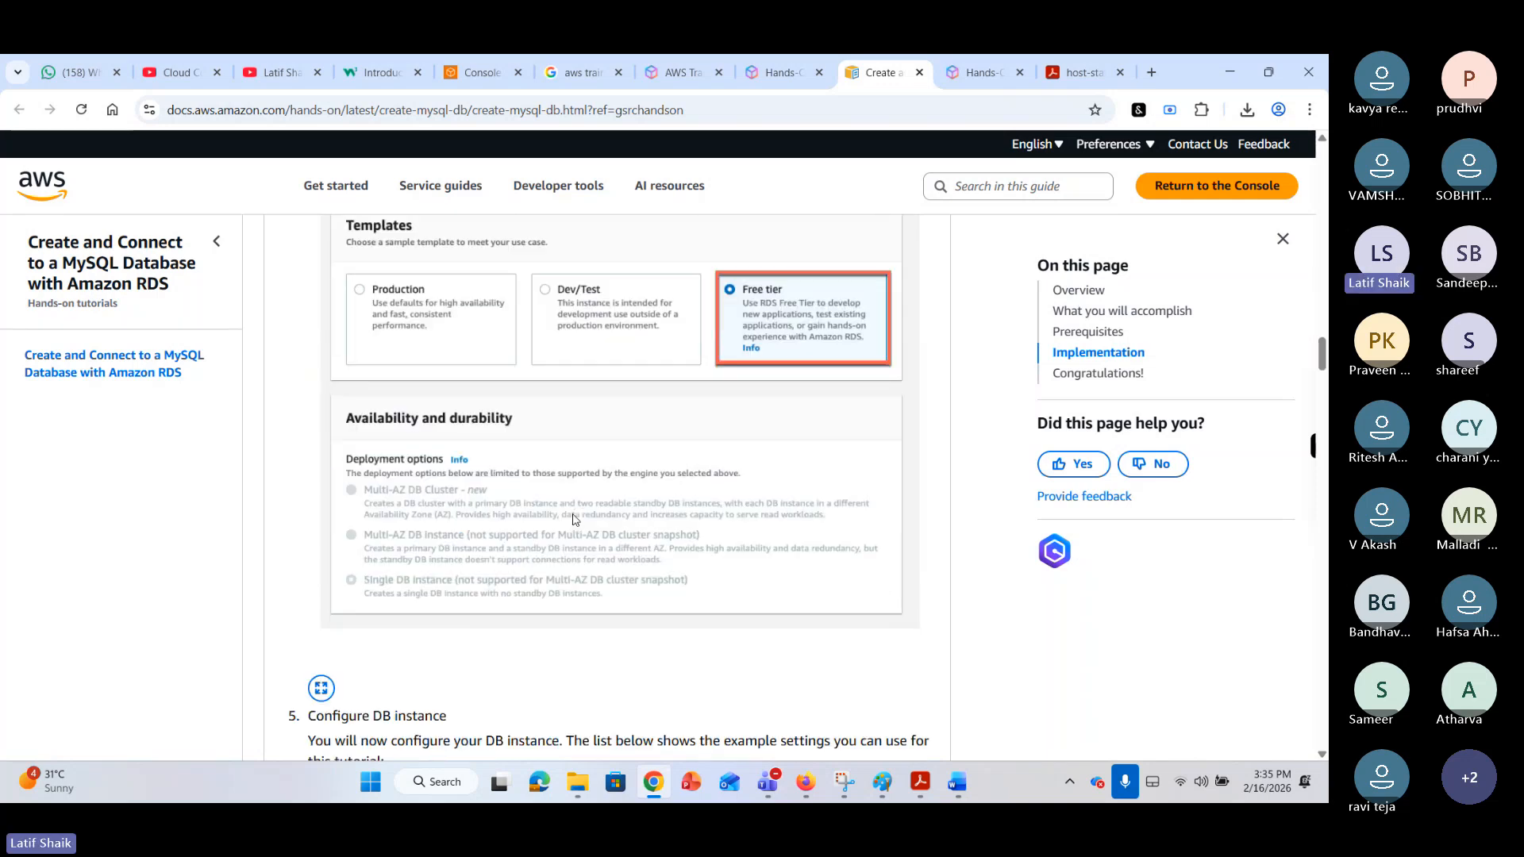
scroll(524, 476, "up", 4)
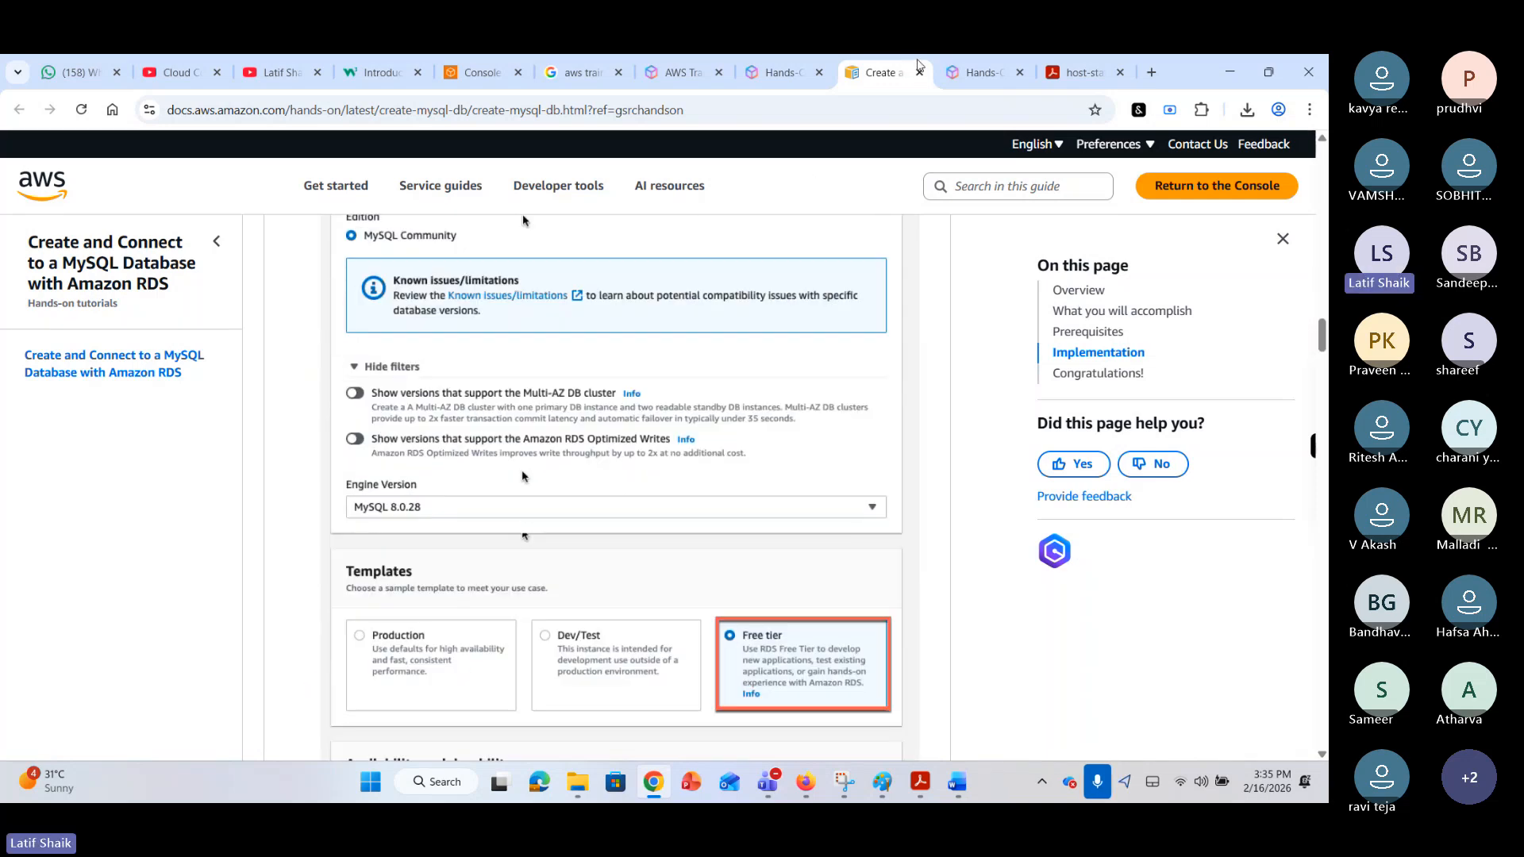
Close the MySQL tutorial and one Hands-on Tutorials page, and go to the AWS Training and Certification page.
left_click(920, 72)
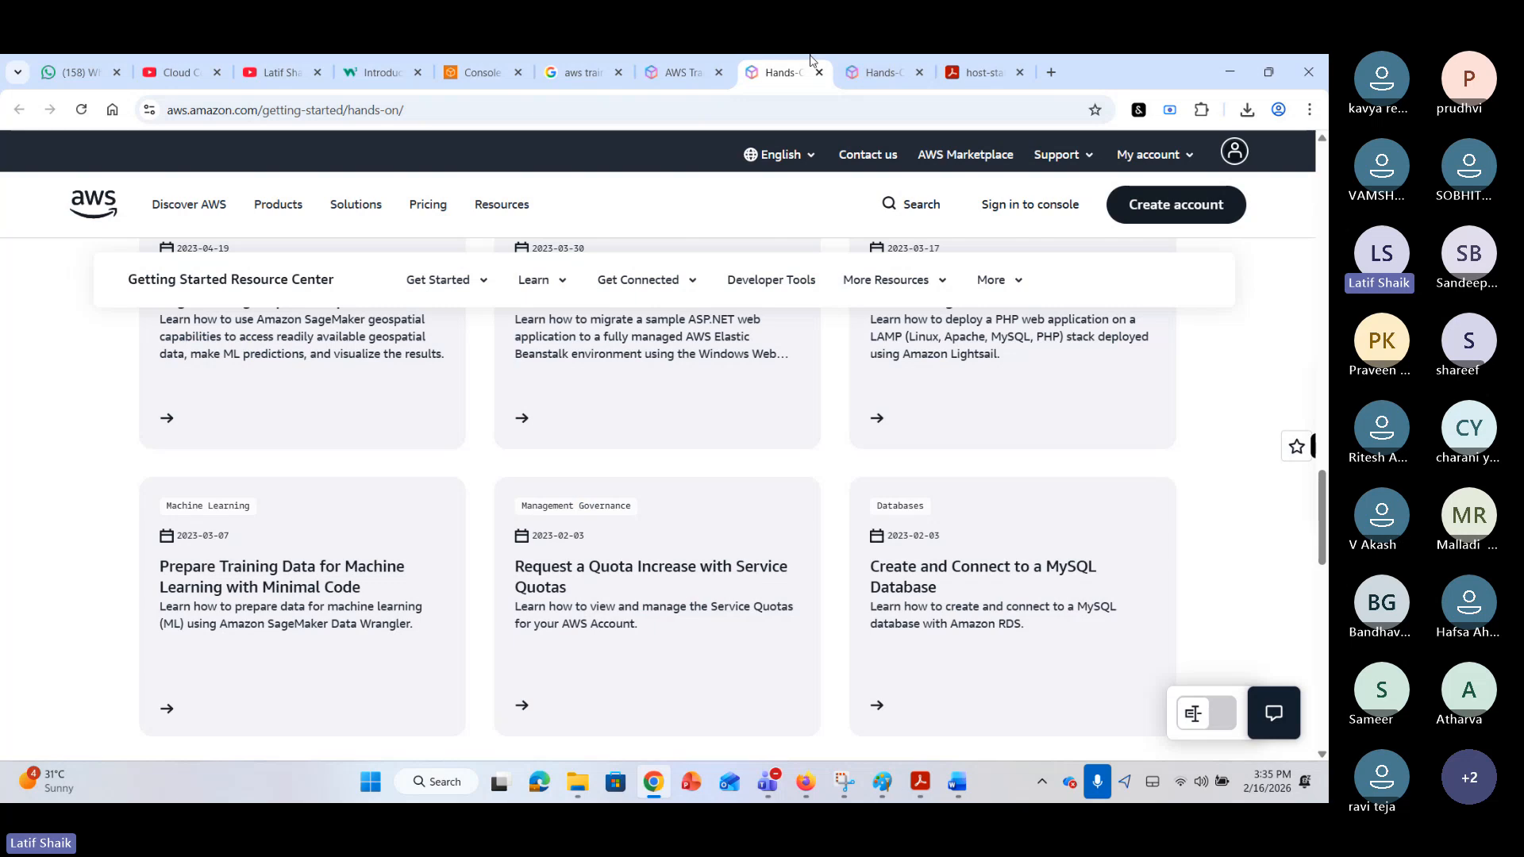
left_click(820, 73)
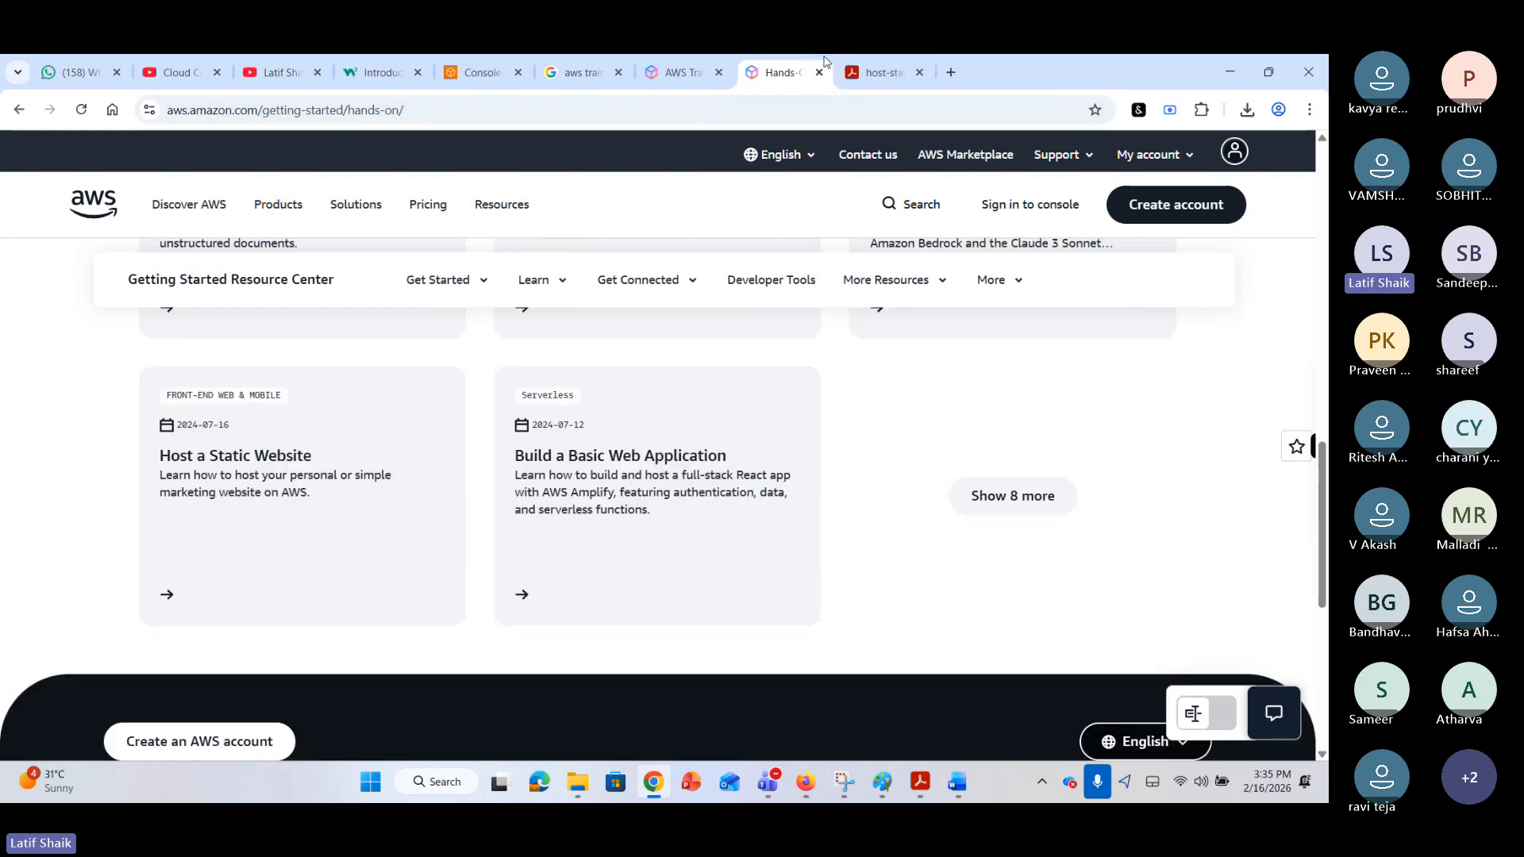
left_click(682, 72)
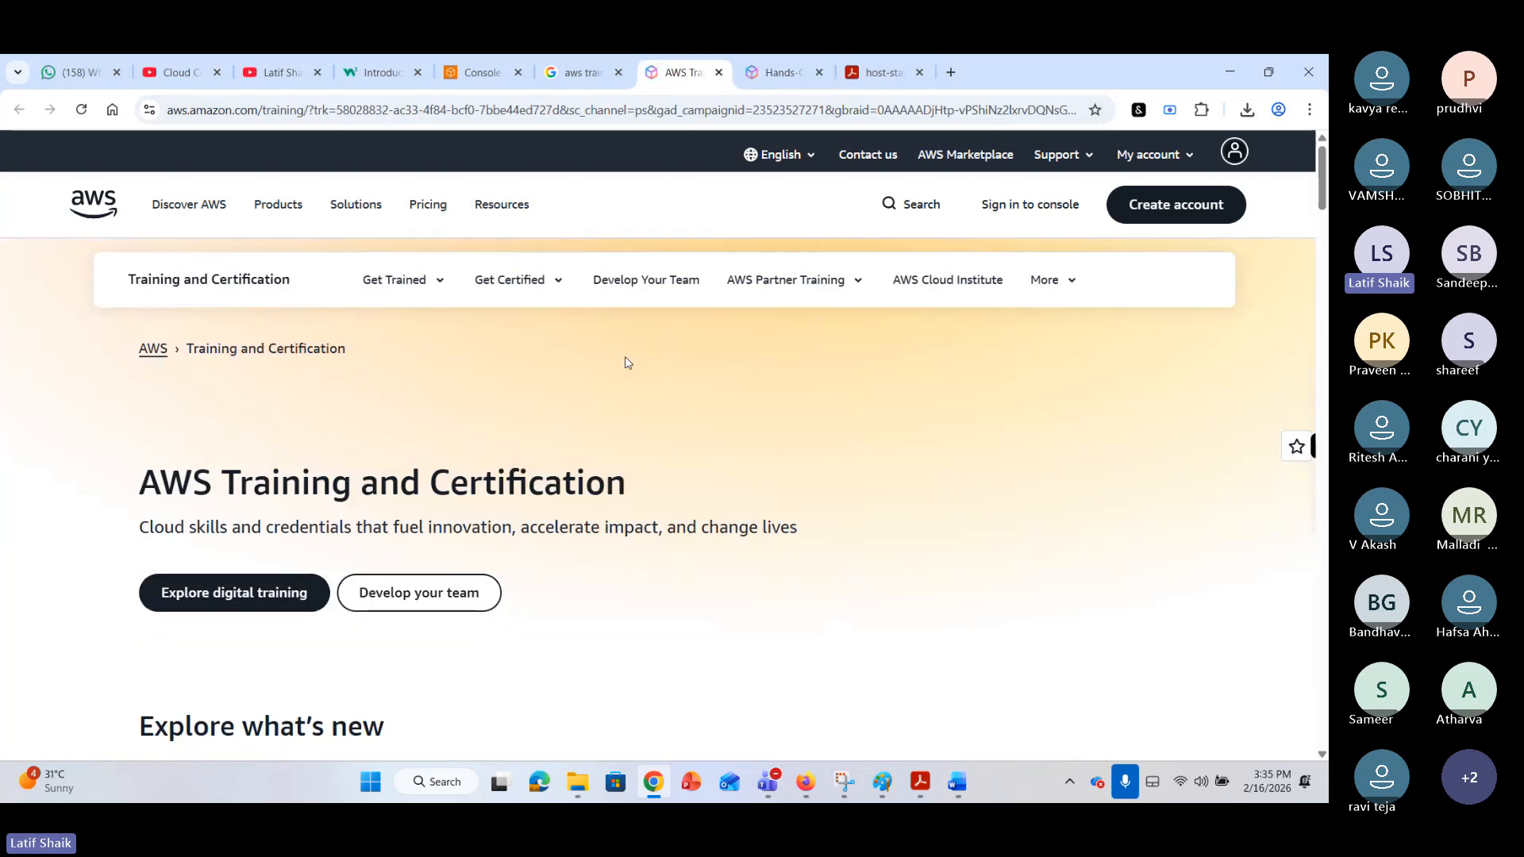
Switch to Snipping Tool and handwrite SNS, SQS and SES in red on the AWS Free Tier screenshot, with a bracket beside them.
left_click(882, 782)
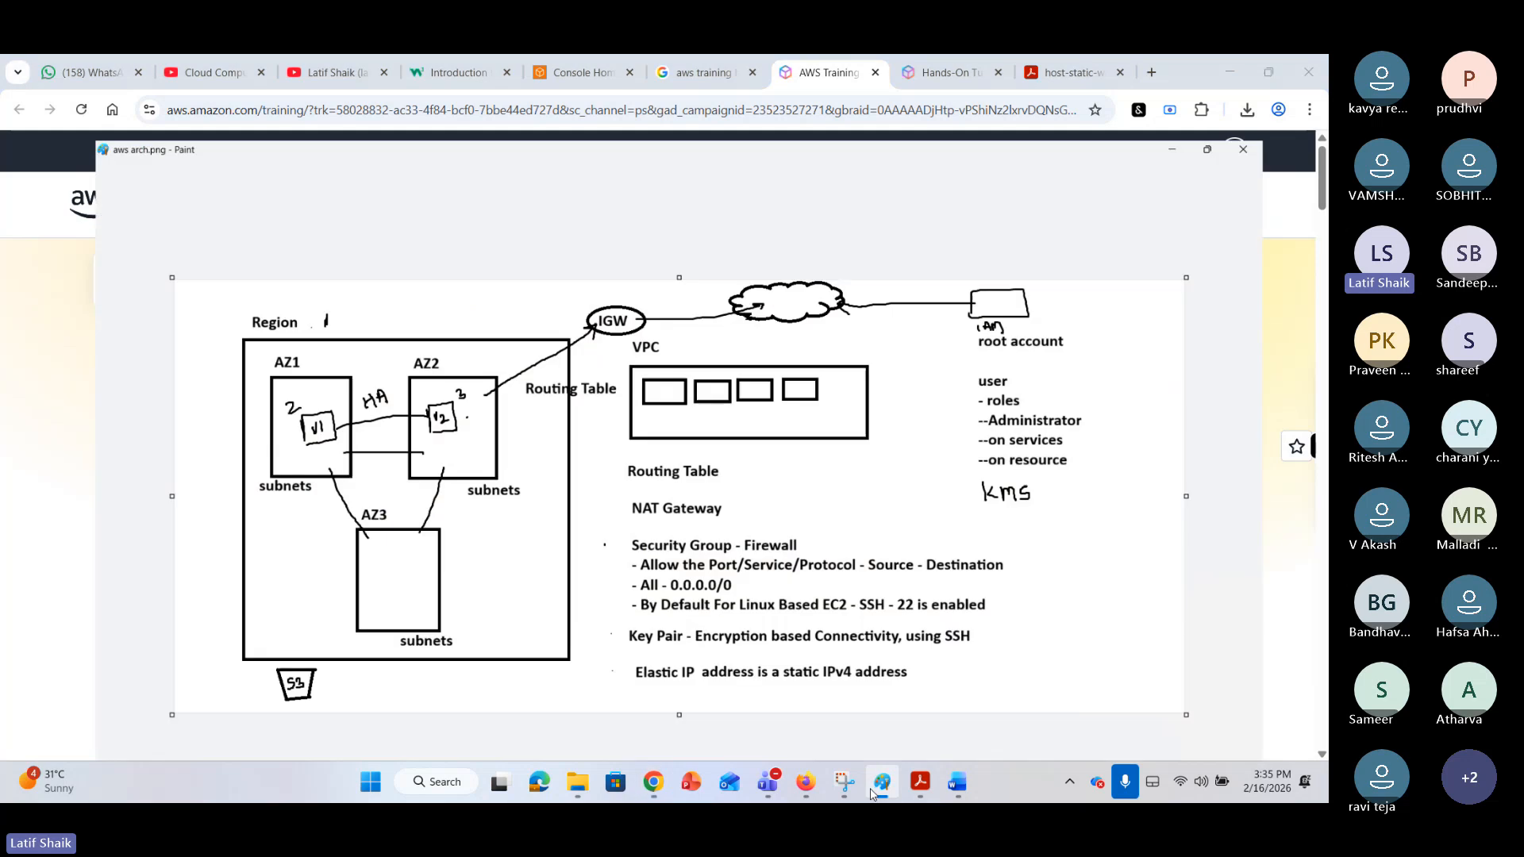
mouse_move(956, 797)
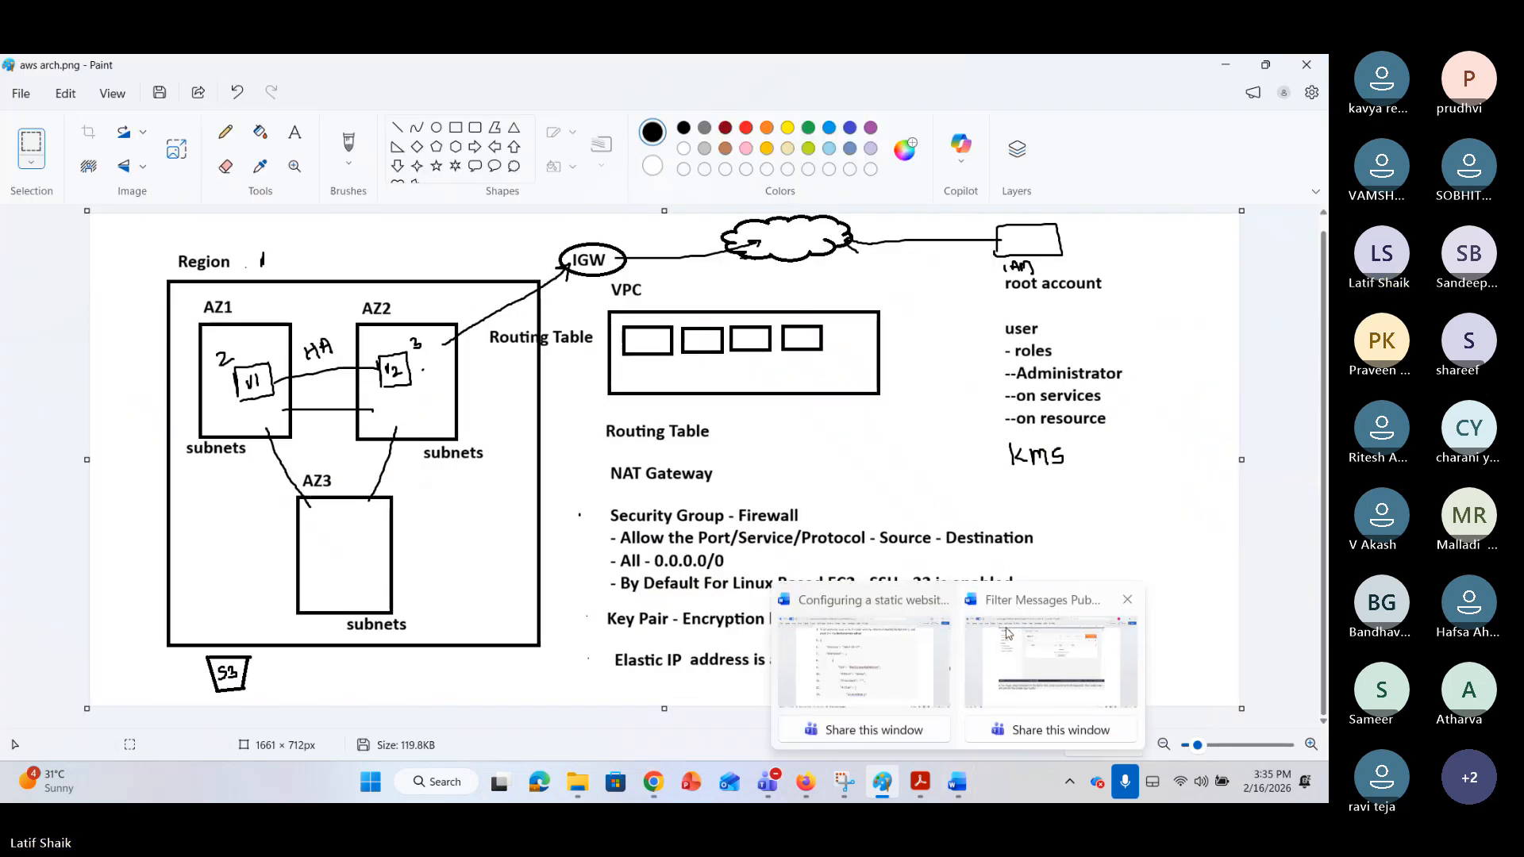
left_click(849, 785)
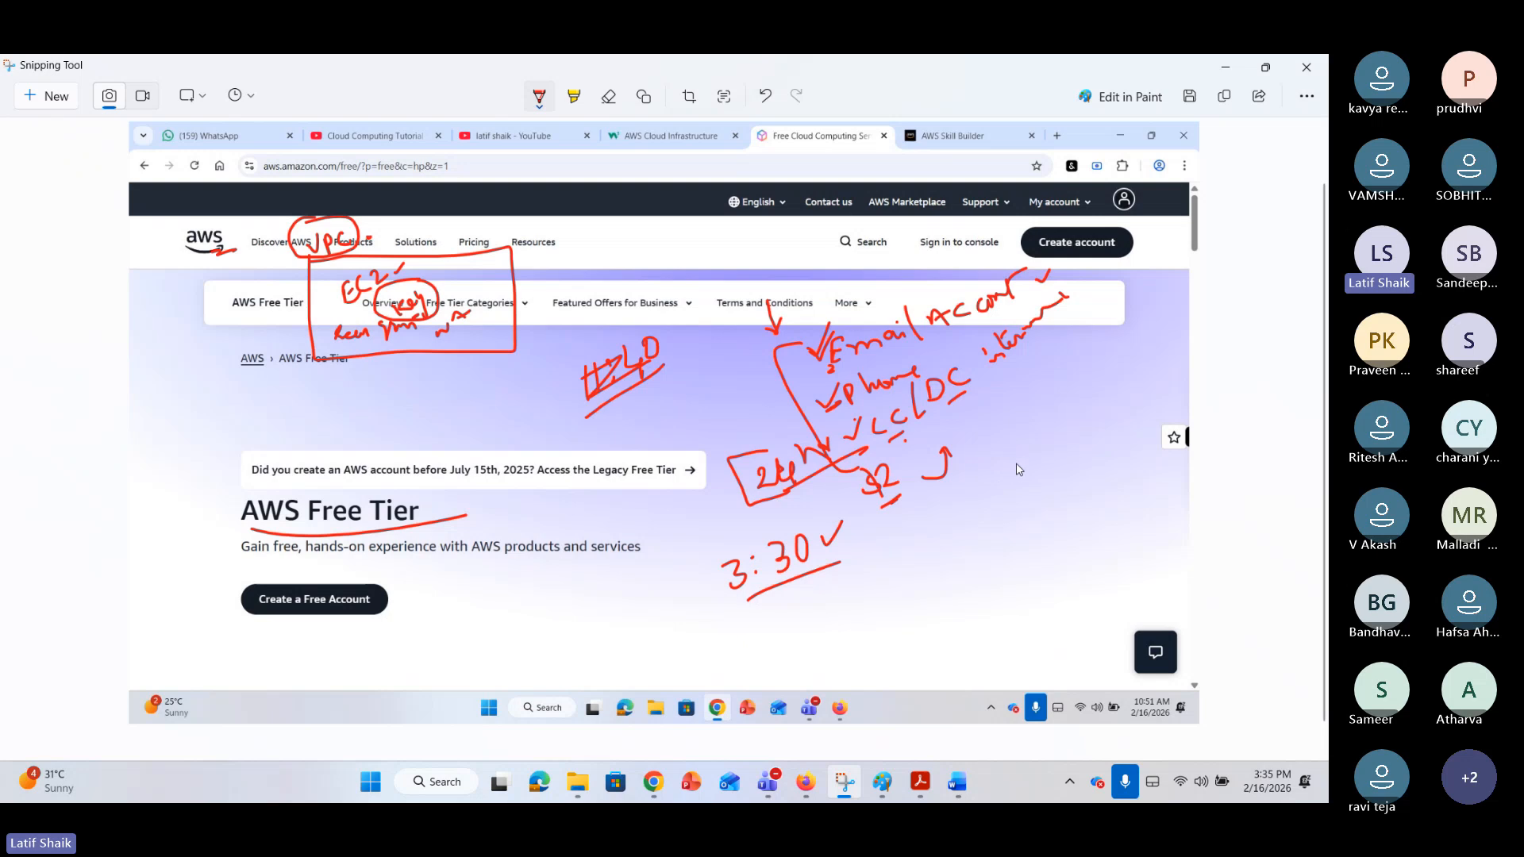
mouse_move(1021, 487)
left_mouse_down()
mouse_move(1005, 494)
mouse_move(1052, 454)
mouse_move(1063, 475)
mouse_move(1022, 532)
mouse_move(1068, 526)
mouse_move(1077, 507)
mouse_move(1089, 517)
mouse_move(1076, 530)
left_mouse_up()
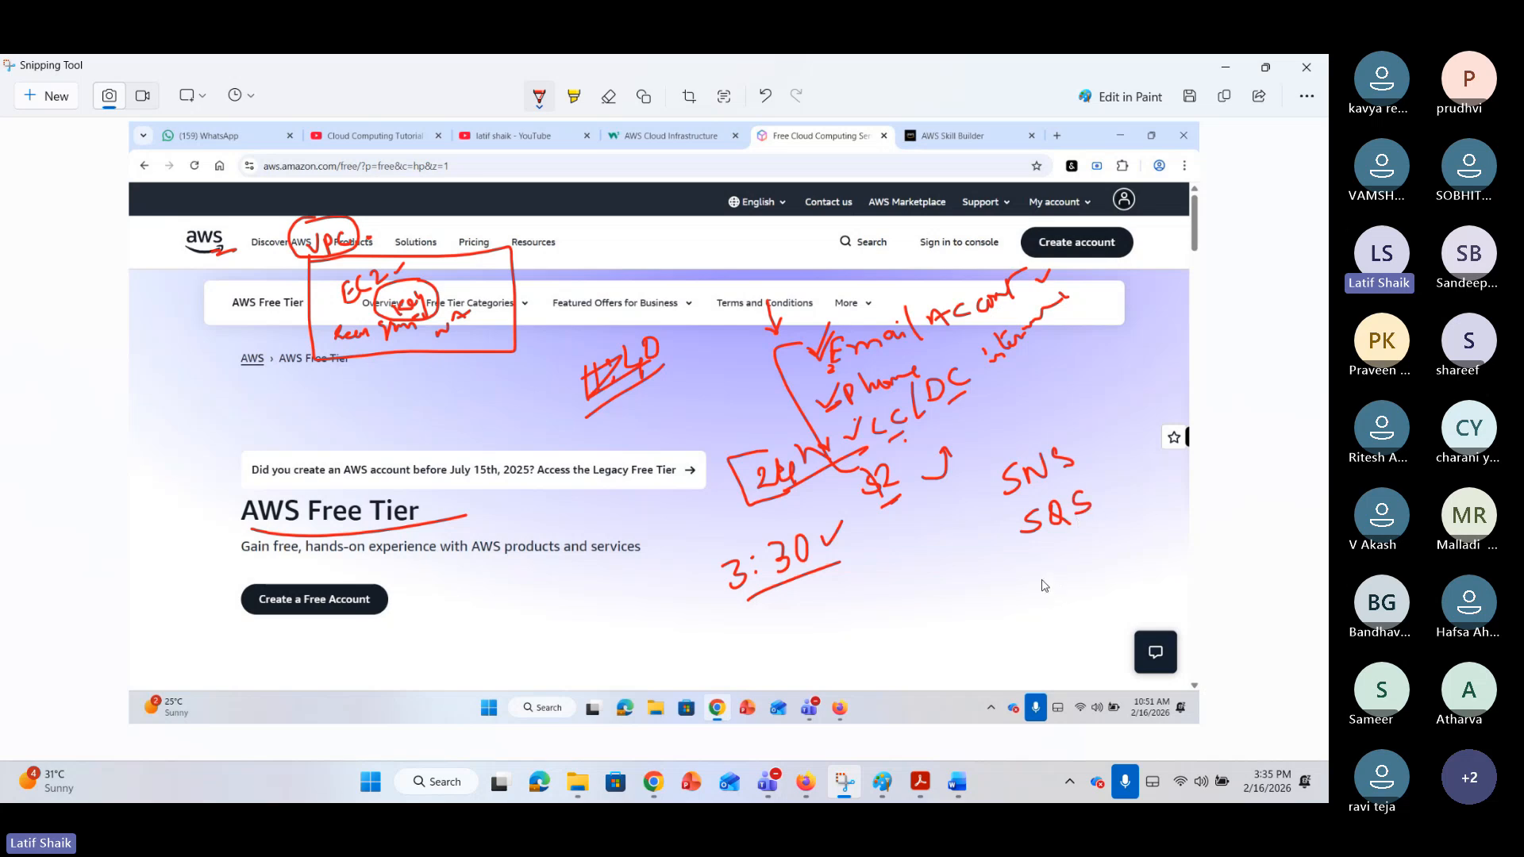
left_click_drag(1040, 578, 1046, 594)
mouse_move(1063, 573)
left_mouse_down()
mouse_move(1059, 591)
mouse_move(1078, 573)
mouse_move(1082, 588)
left_mouse_up()
mouse_move(994, 465)
left_mouse_down()
mouse_move(983, 494)
mouse_move(1032, 595)
left_mouse_up()
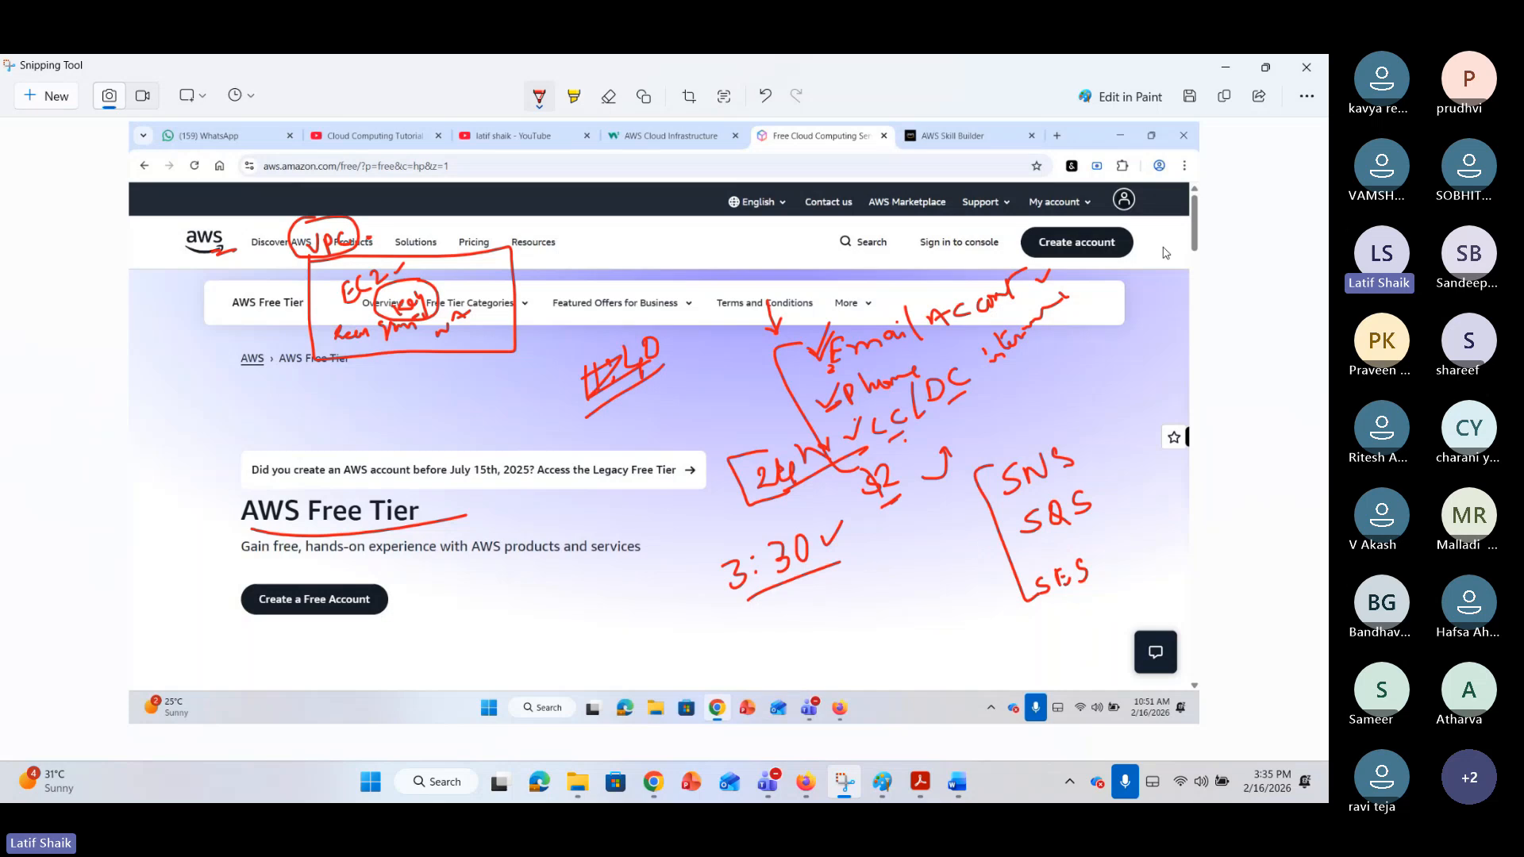
Minimize the annotated screenshot, return to Chrome and bring up the start of the AWS Console Home page.
left_click(1226, 67)
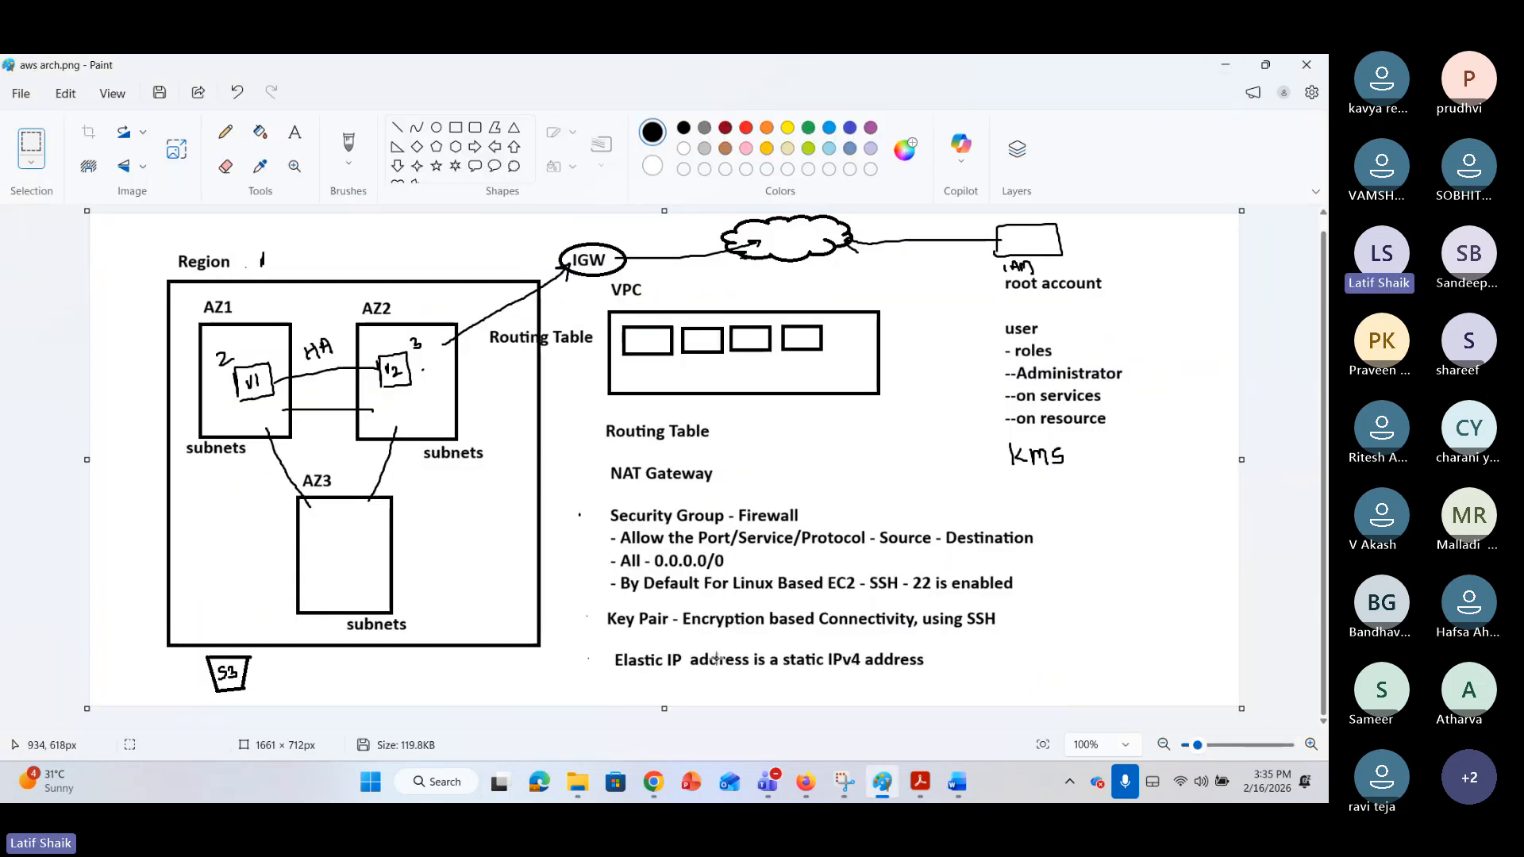
left_click(654, 794)
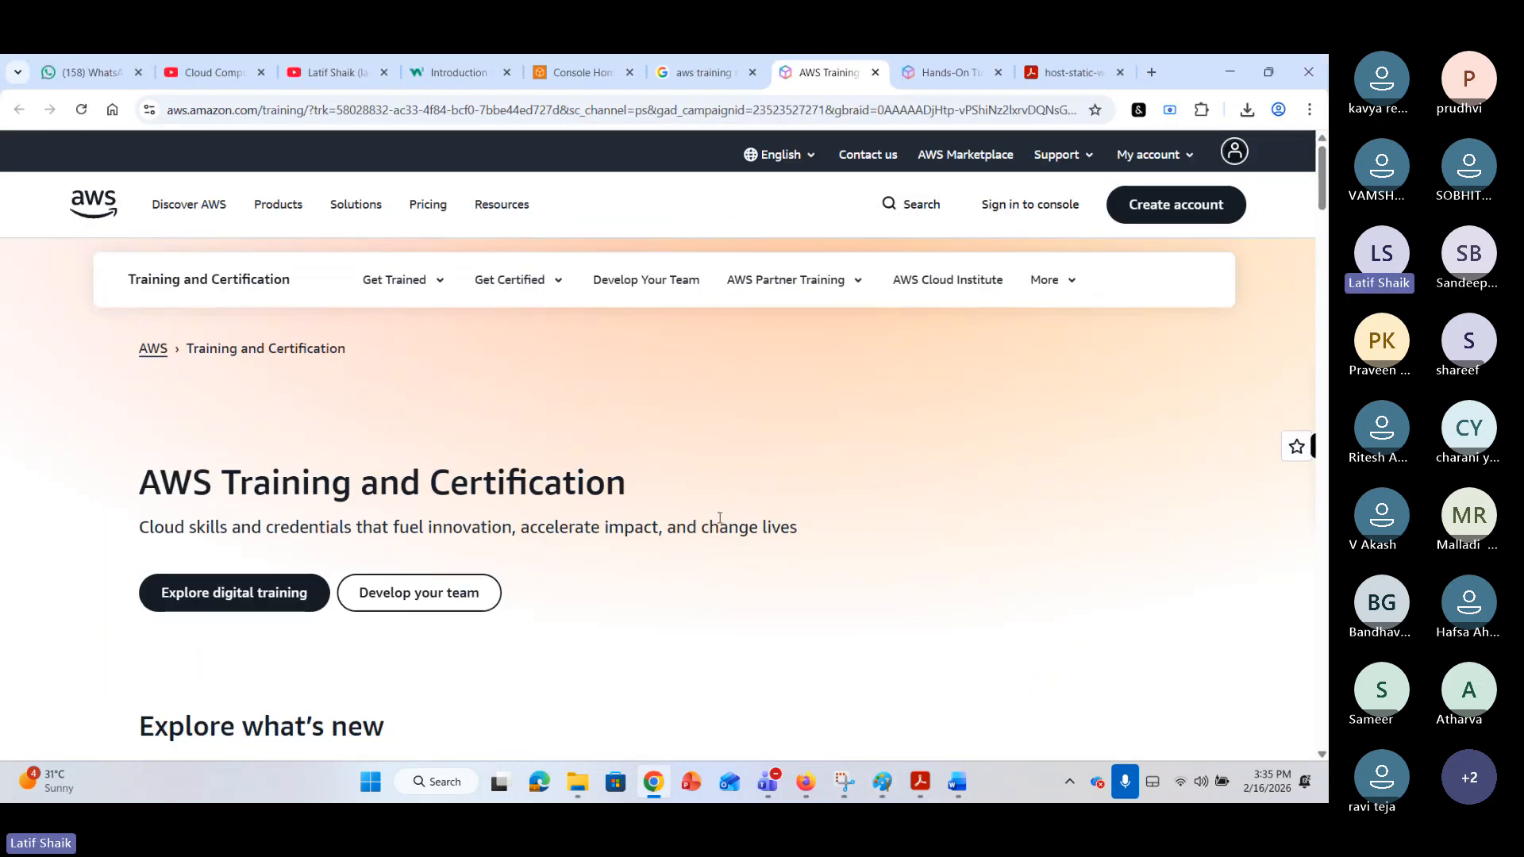
left_click(961, 57)
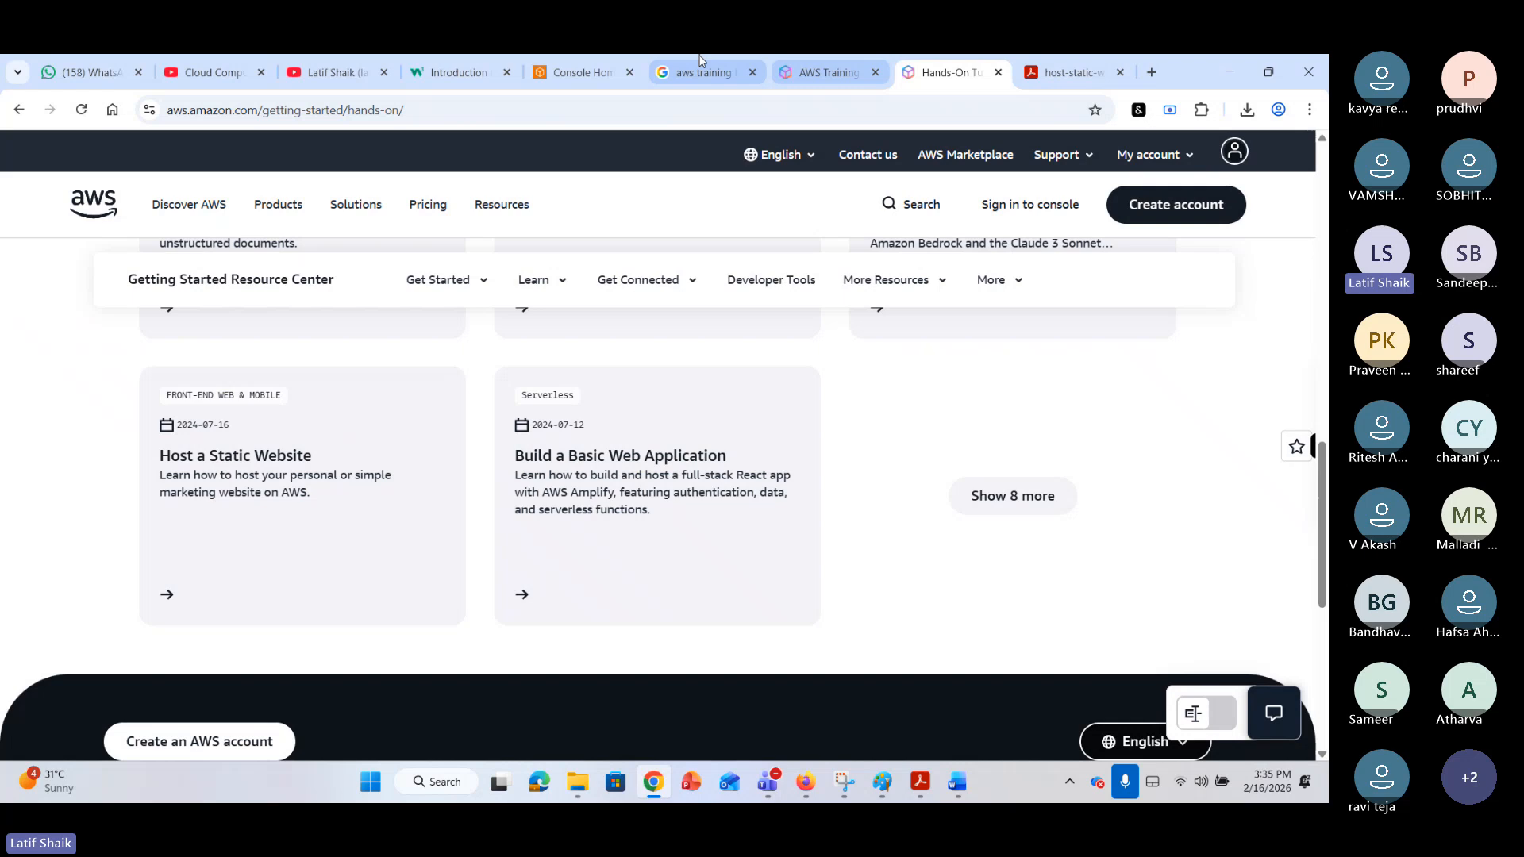
left_click(541, 57)
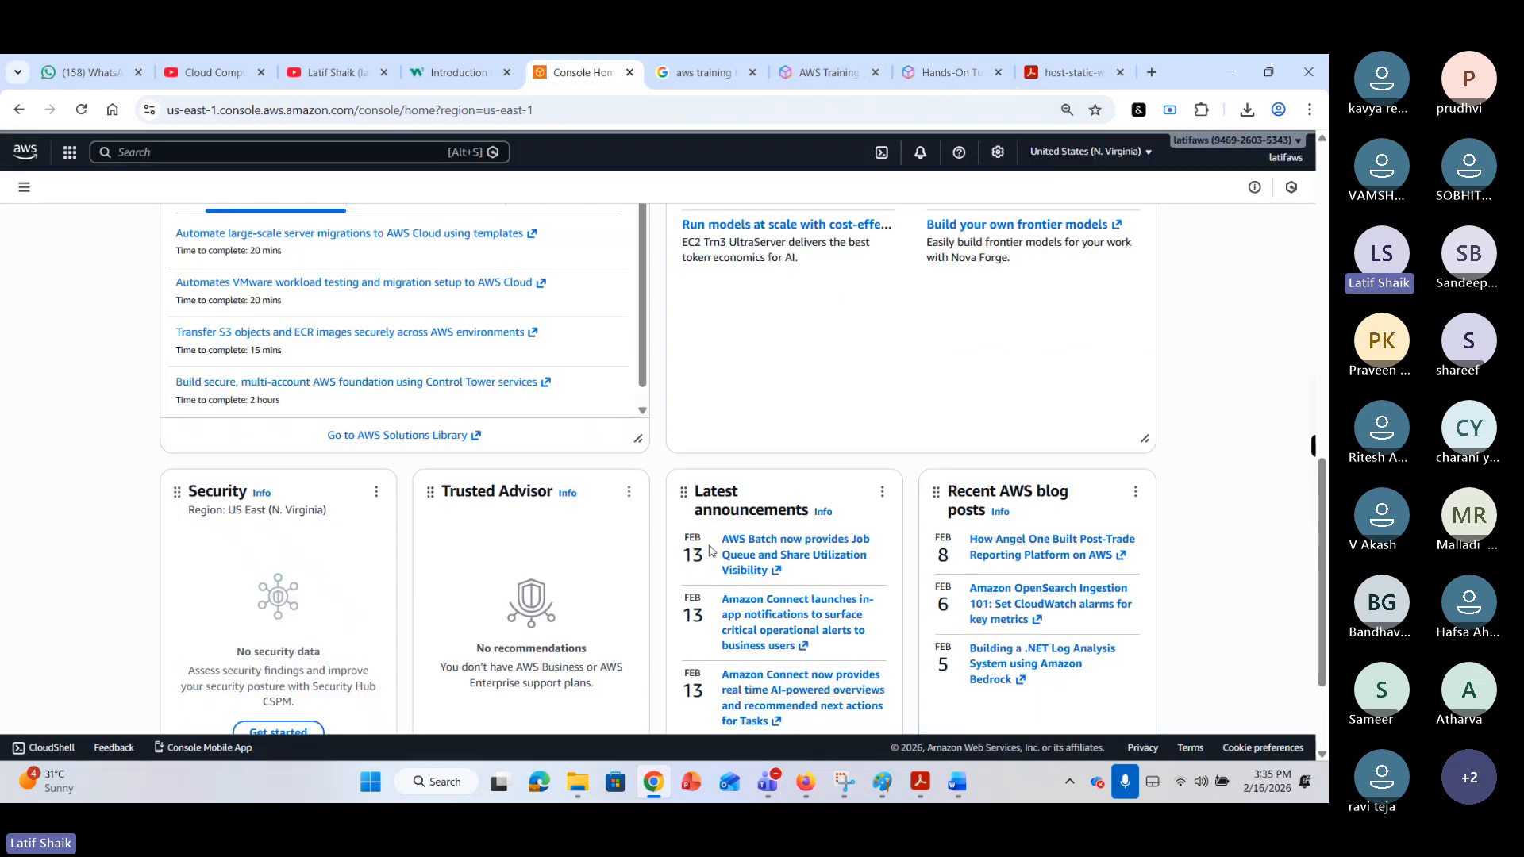
scroll(711, 549, "up", 10)
scroll(846, 286, "up", 2)
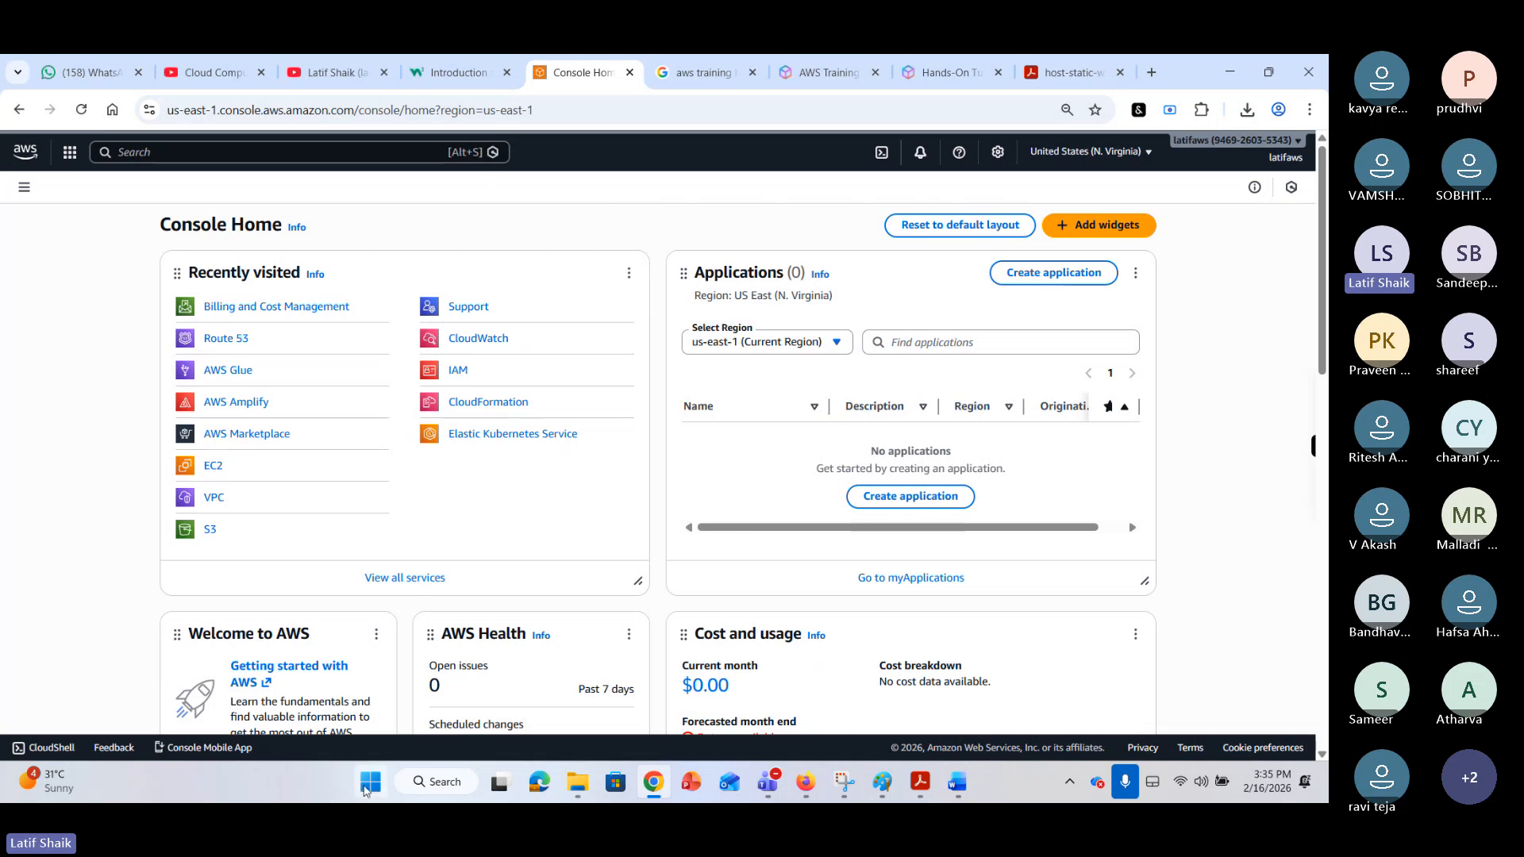
Switch to Paint and handwrite the heading "EC2 - Linux - WEB Server" in black near the top of the blank canvas.
left_click(371, 782)
left_click(783, 422)
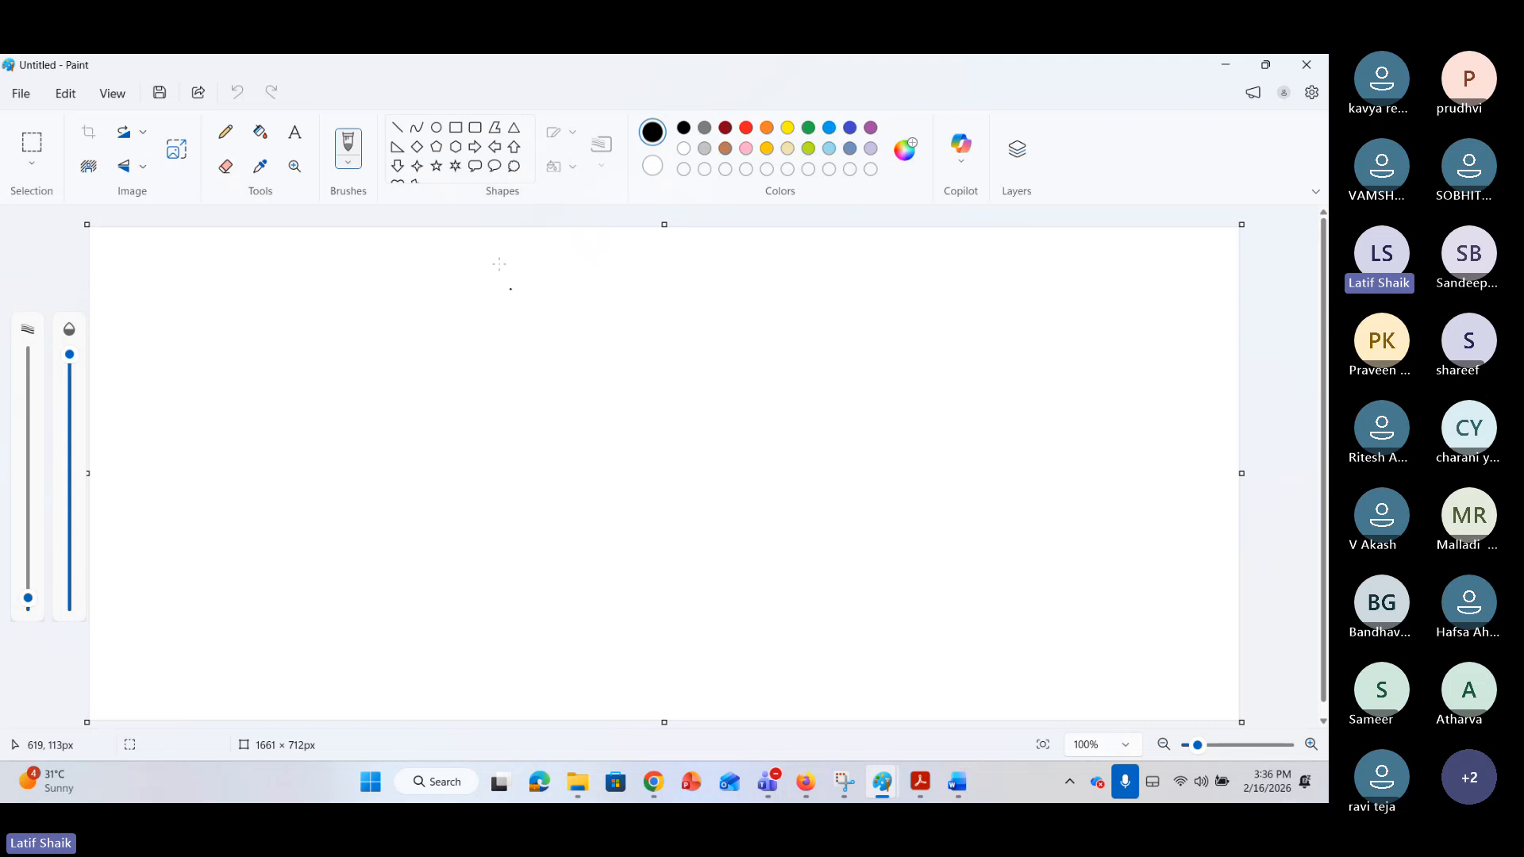
mouse_move(180, 276)
left_mouse_down()
mouse_move(193, 271)
mouse_move(197, 302)
mouse_move(231, 265)
mouse_move(235, 292)
mouse_move(297, 275)
mouse_move(489, 284)
mouse_move(557, 265)
left_mouse_up()
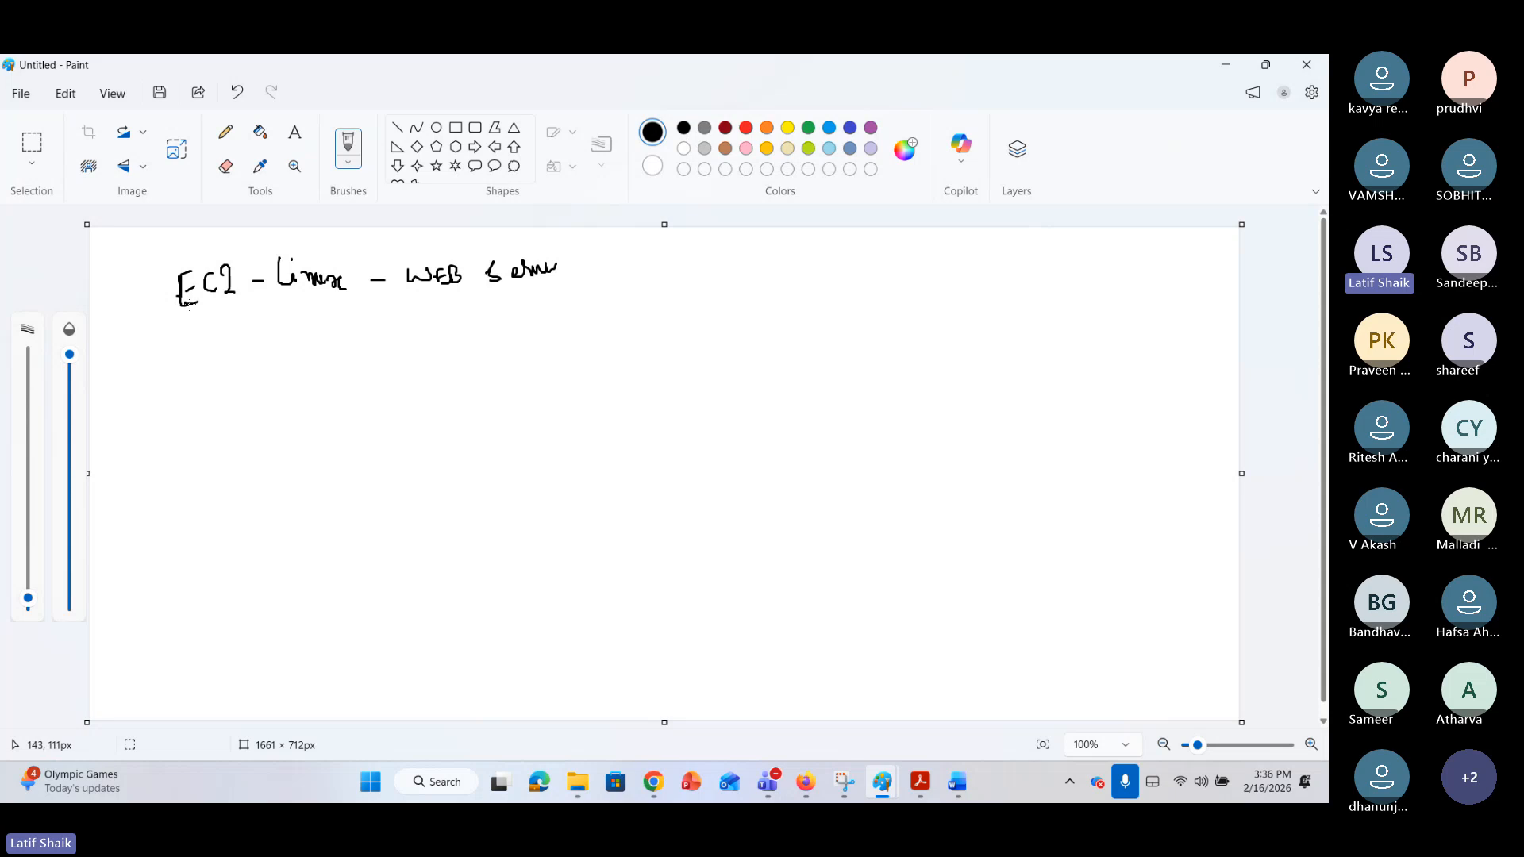
Handwrite a circled 1 below the heading, followed by the list VPC, IGW, Security Group and Key pair.
left_click_drag(169, 332, 164, 354)
key("ctrl+z")
mouse_move(191, 341)
left_mouse_down()
mouse_move(204, 364)
mouse_move(193, 338)
mouse_move(246, 337)
mouse_move(258, 361)
mouse_move(276, 348)
left_mouse_up()
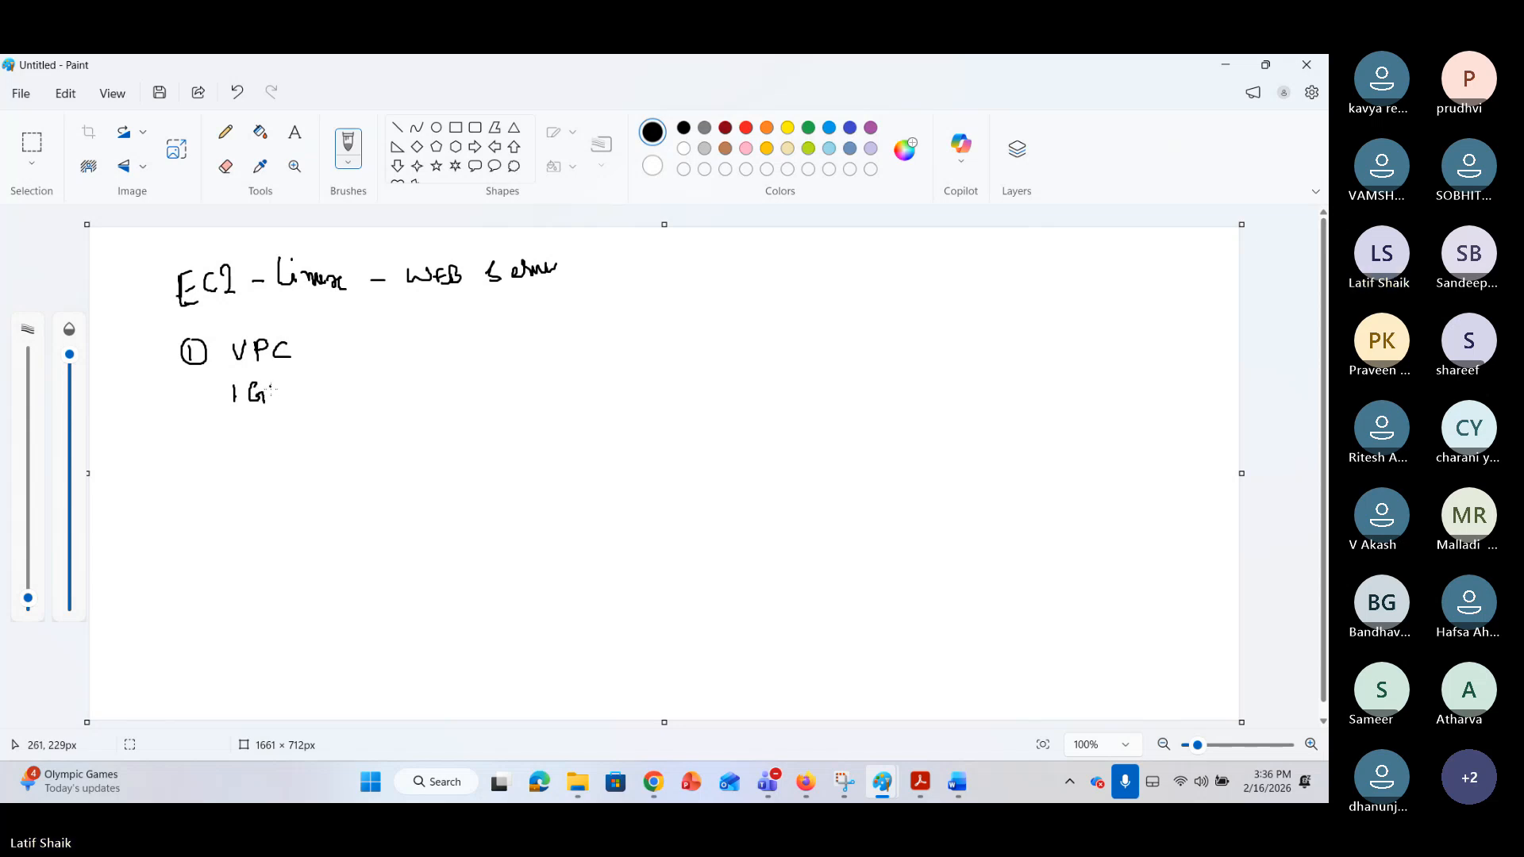
left_click_drag(271, 385, 290, 387)
mouse_move(232, 427)
left_mouse_down()
mouse_move(239, 449)
mouse_move(278, 450)
mouse_move(311, 480)
mouse_move(306, 430)
mouse_move(383, 429)
left_mouse_up()
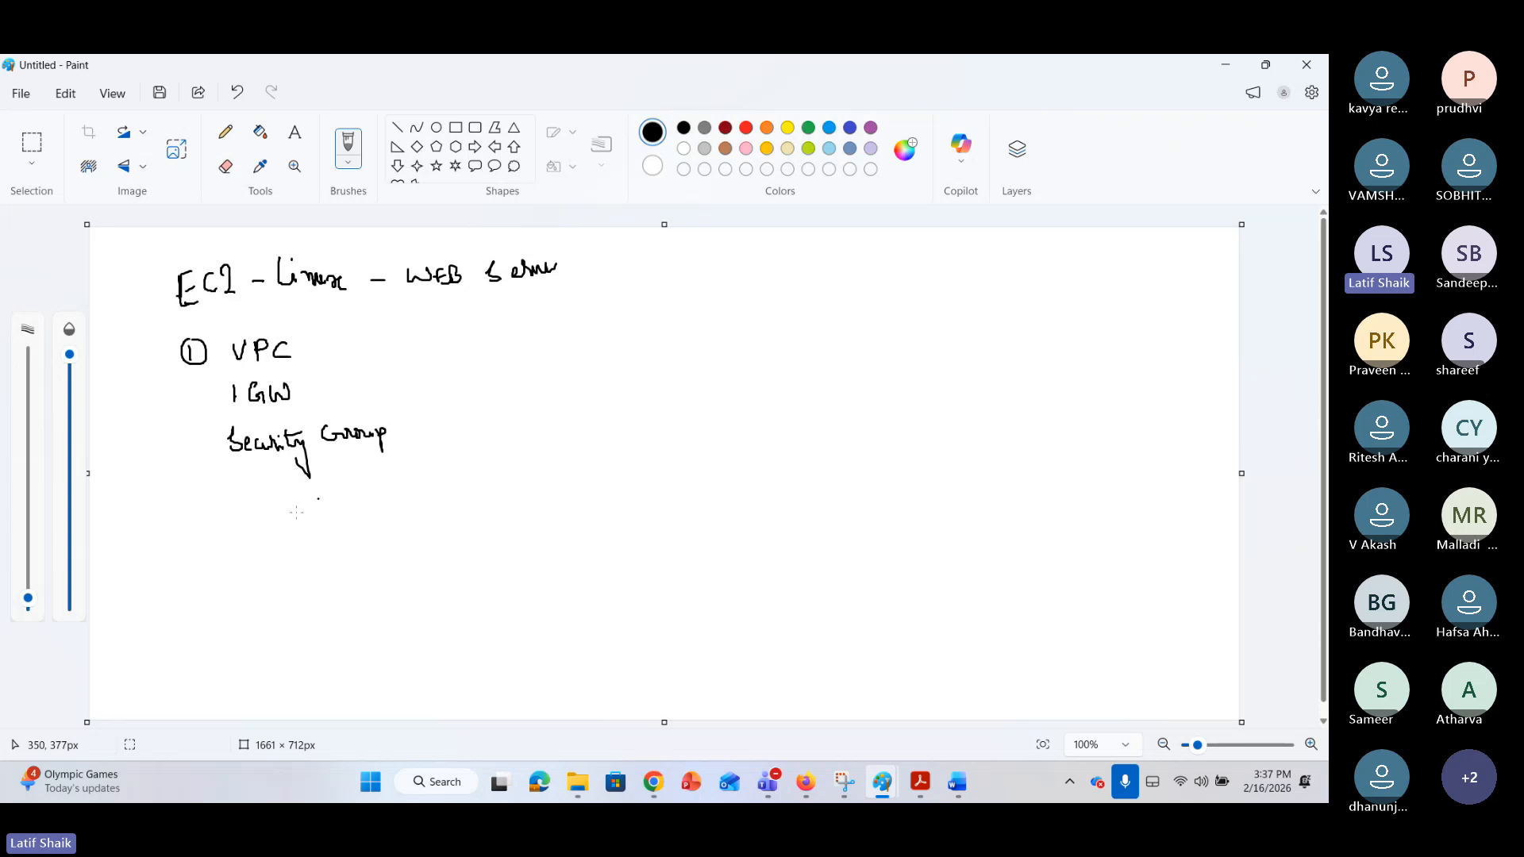
mouse_move(219, 483)
left_mouse_down()
mouse_move(219, 512)
mouse_move(258, 502)
mouse_move(263, 529)
mouse_move(279, 501)
mouse_move(315, 503)
left_mouse_up()
left_click_drag(321, 493, 322, 501)
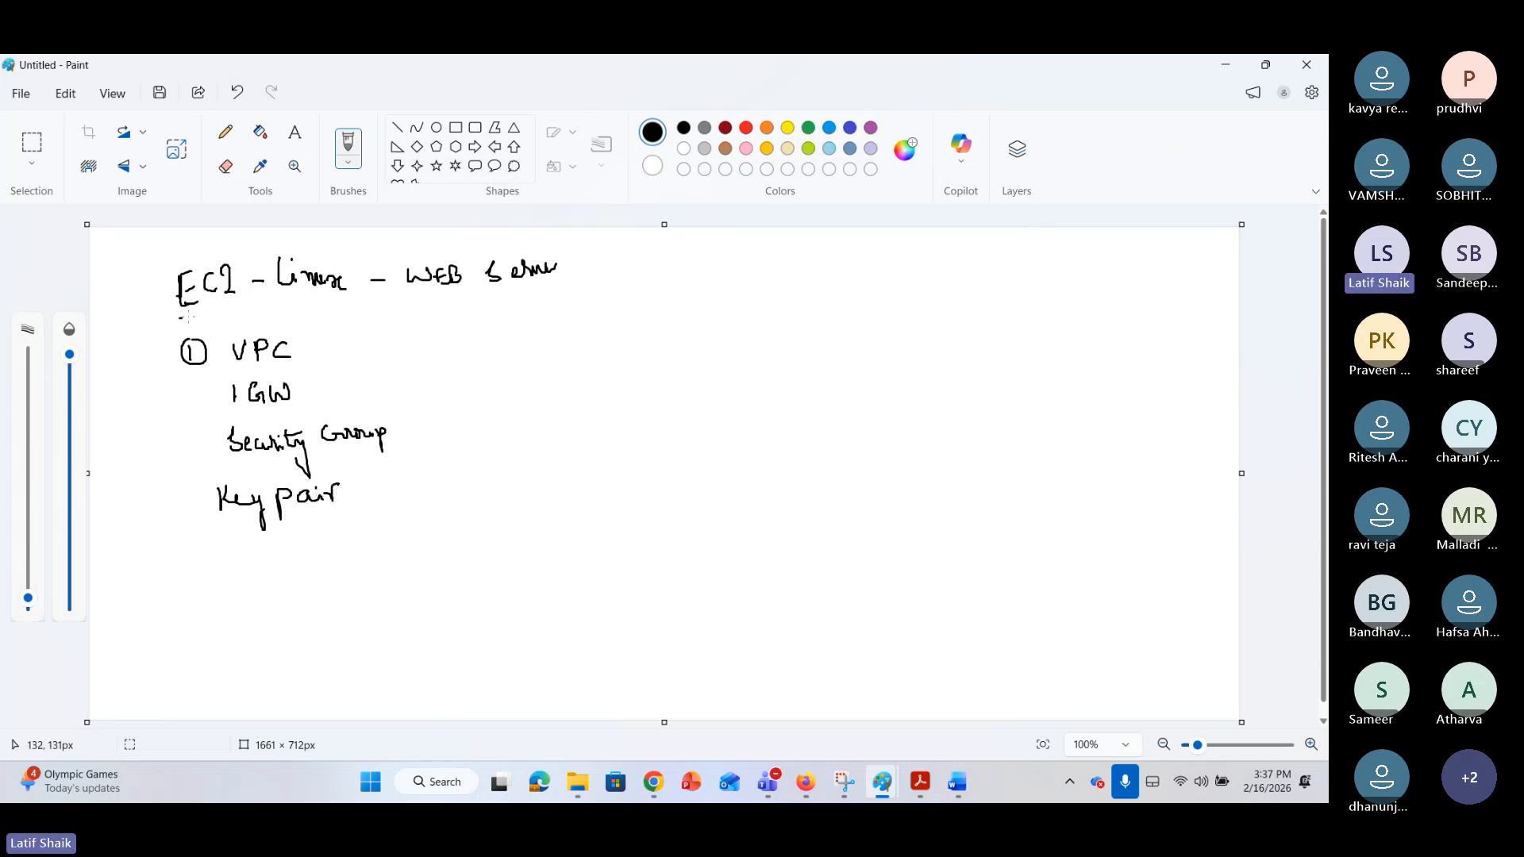
left_click_drag(181, 318, 216, 304)
Minimize Paint, search the AWS console for vpc, and open the list of VPCs in the VPC service.
left_click(1225, 68)
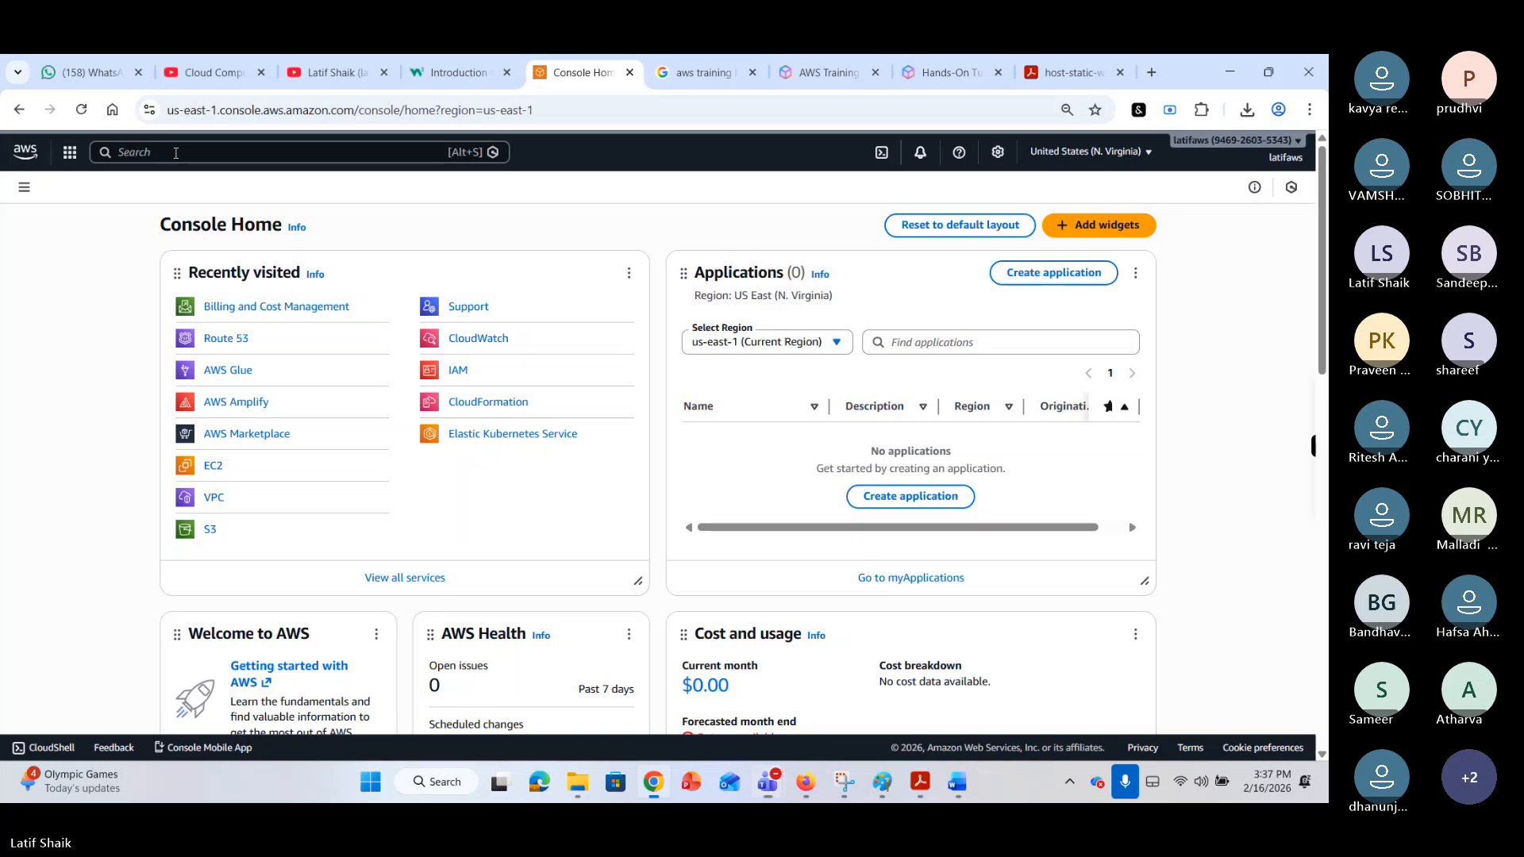
left_click(176, 153)
type("vpc")
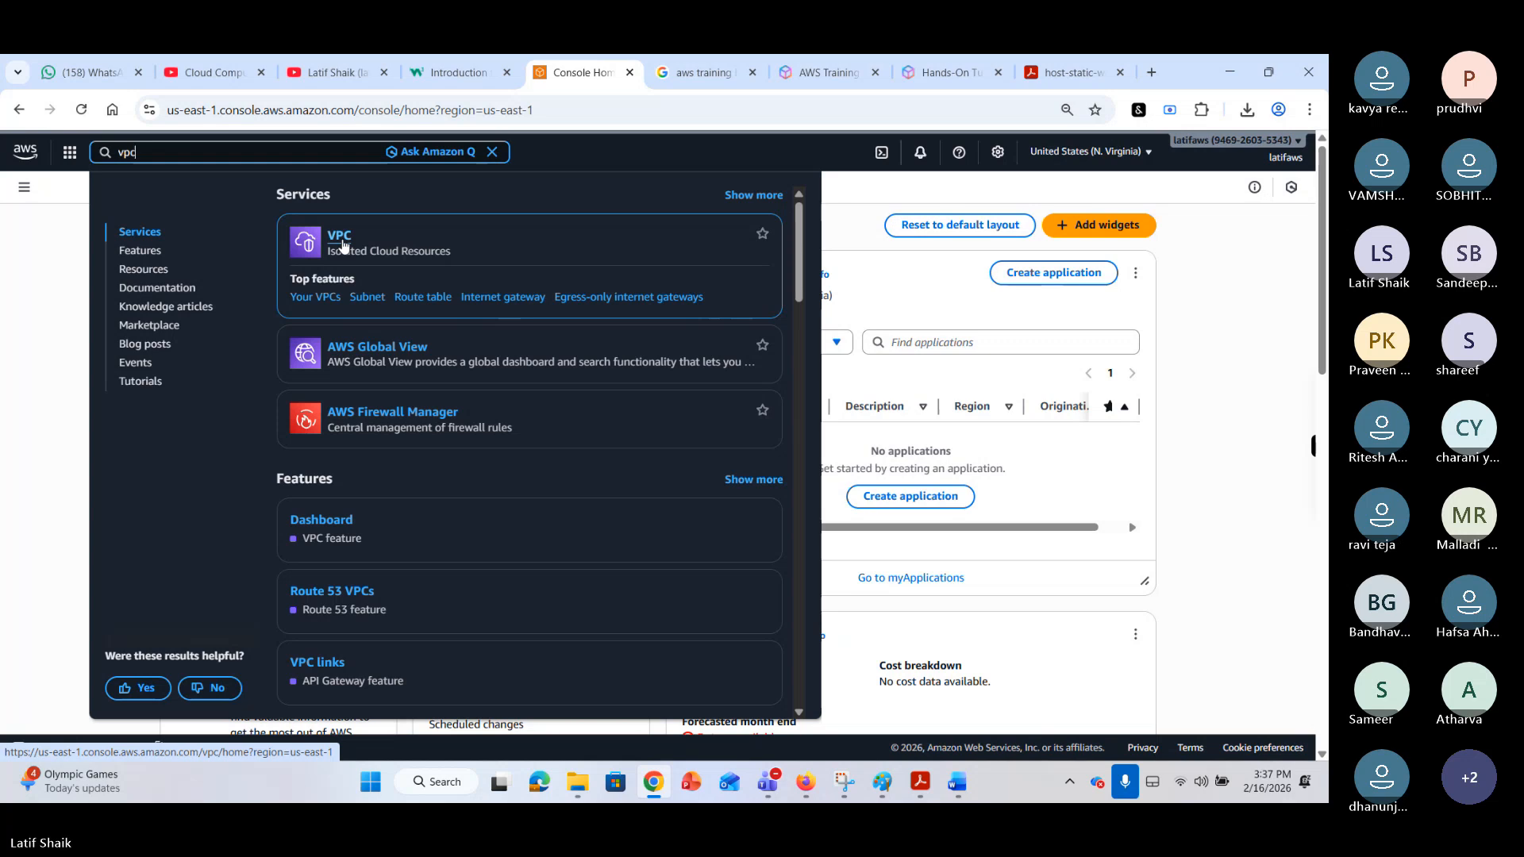
left_click(344, 245)
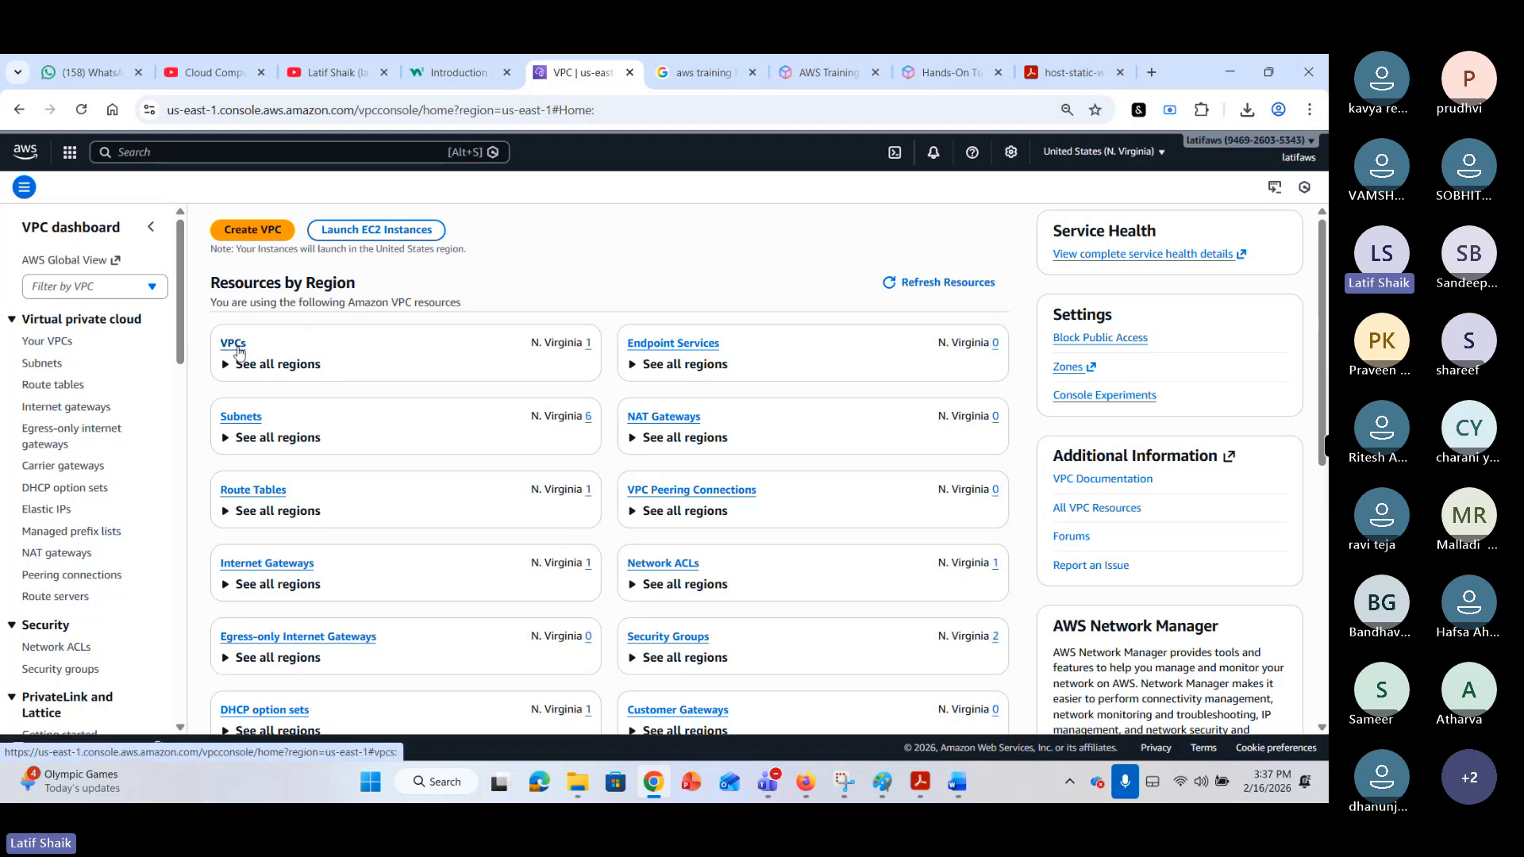
left_click(237, 346)
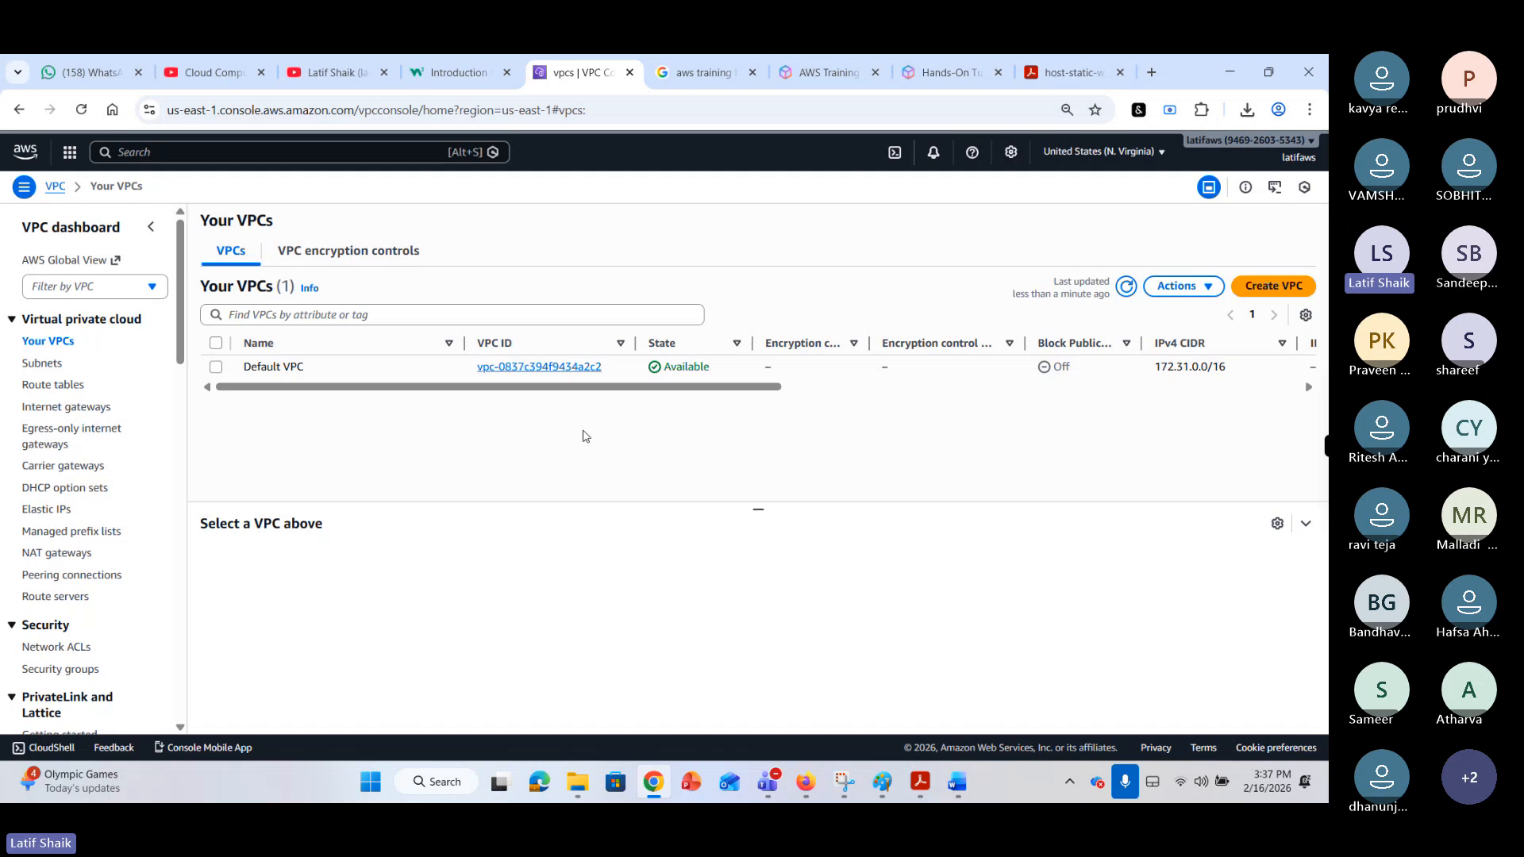
Start creating a VPC, preview the VPC and more option, choose VPC only, and activate the name tag for editing.
left_click(1268, 279)
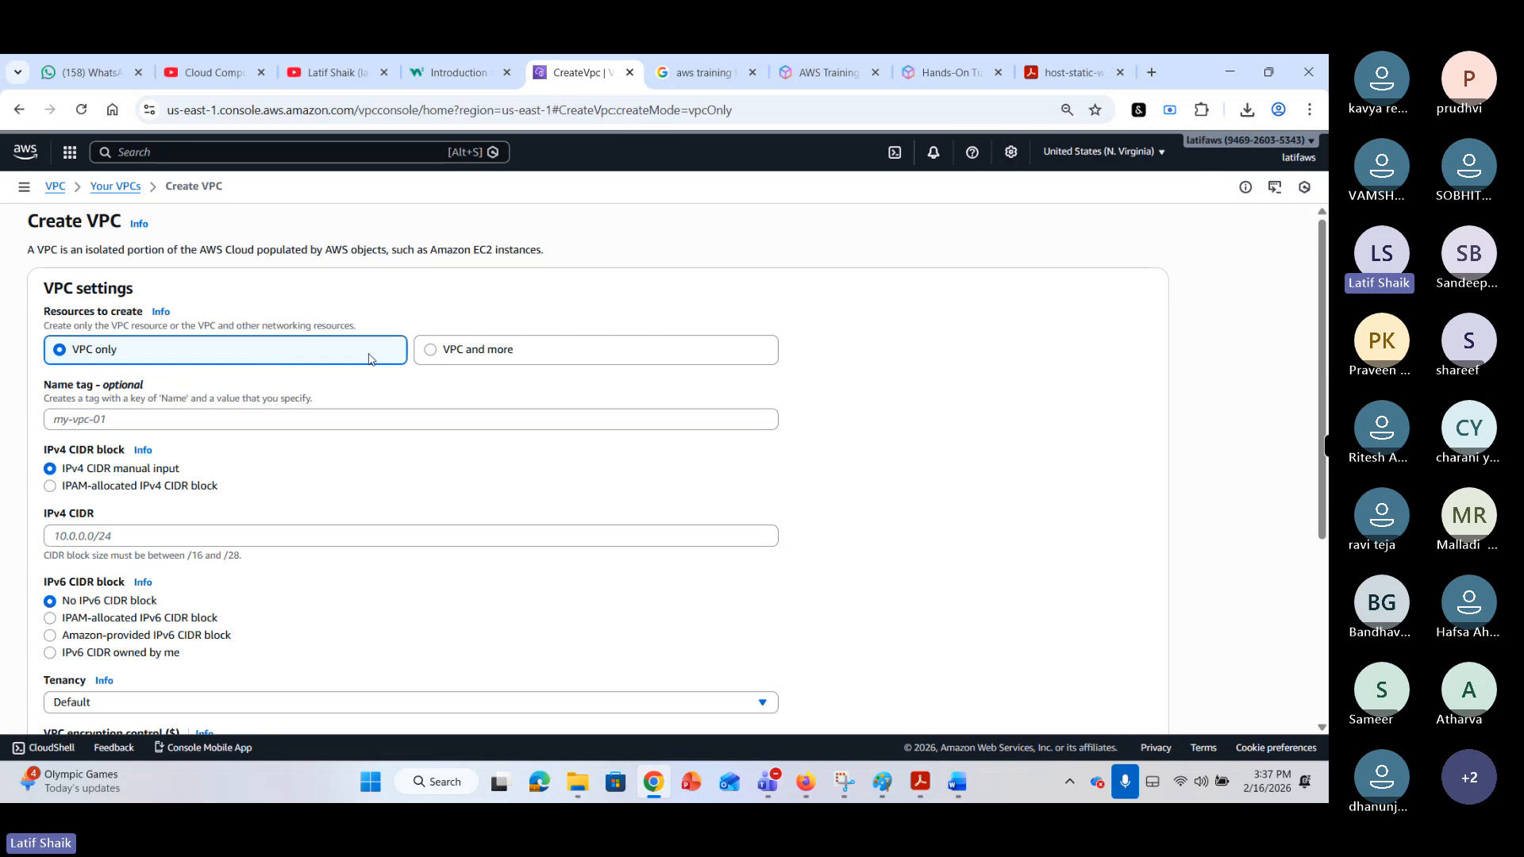
left_click(502, 355)
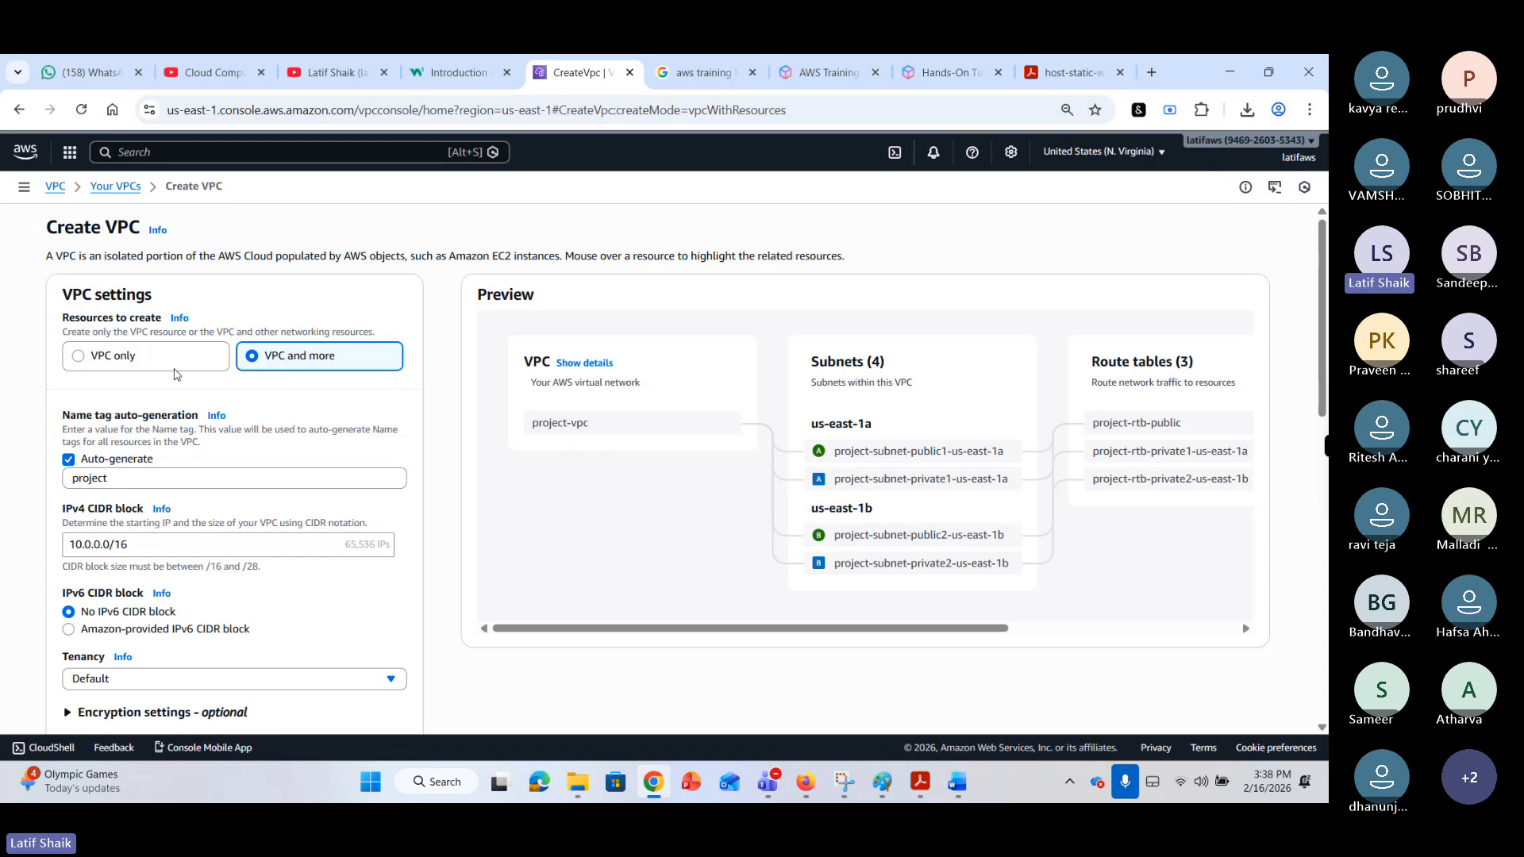
left_click(161, 359)
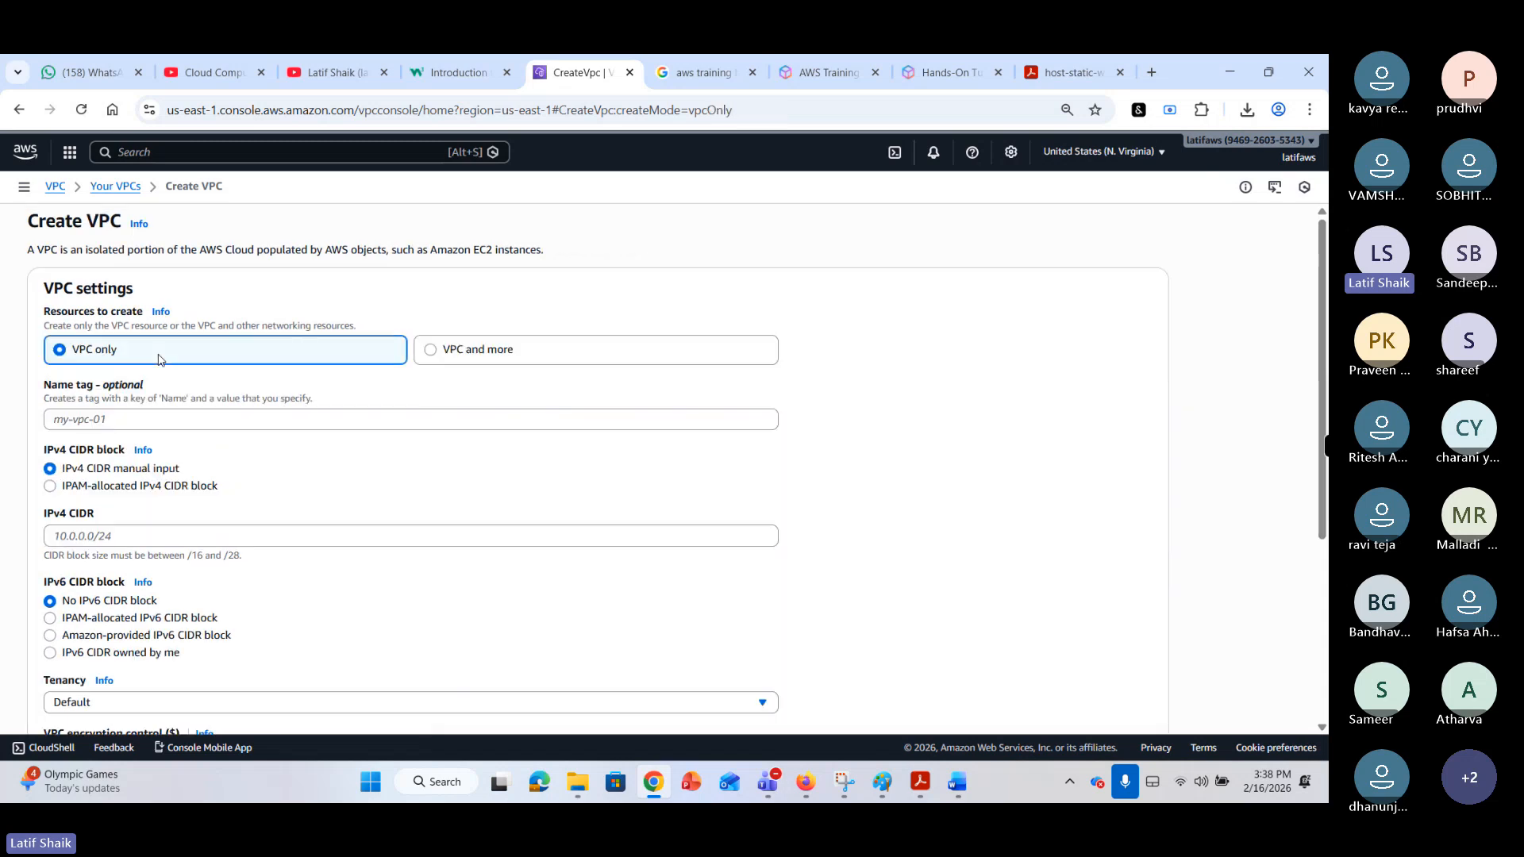
left_click(184, 424)
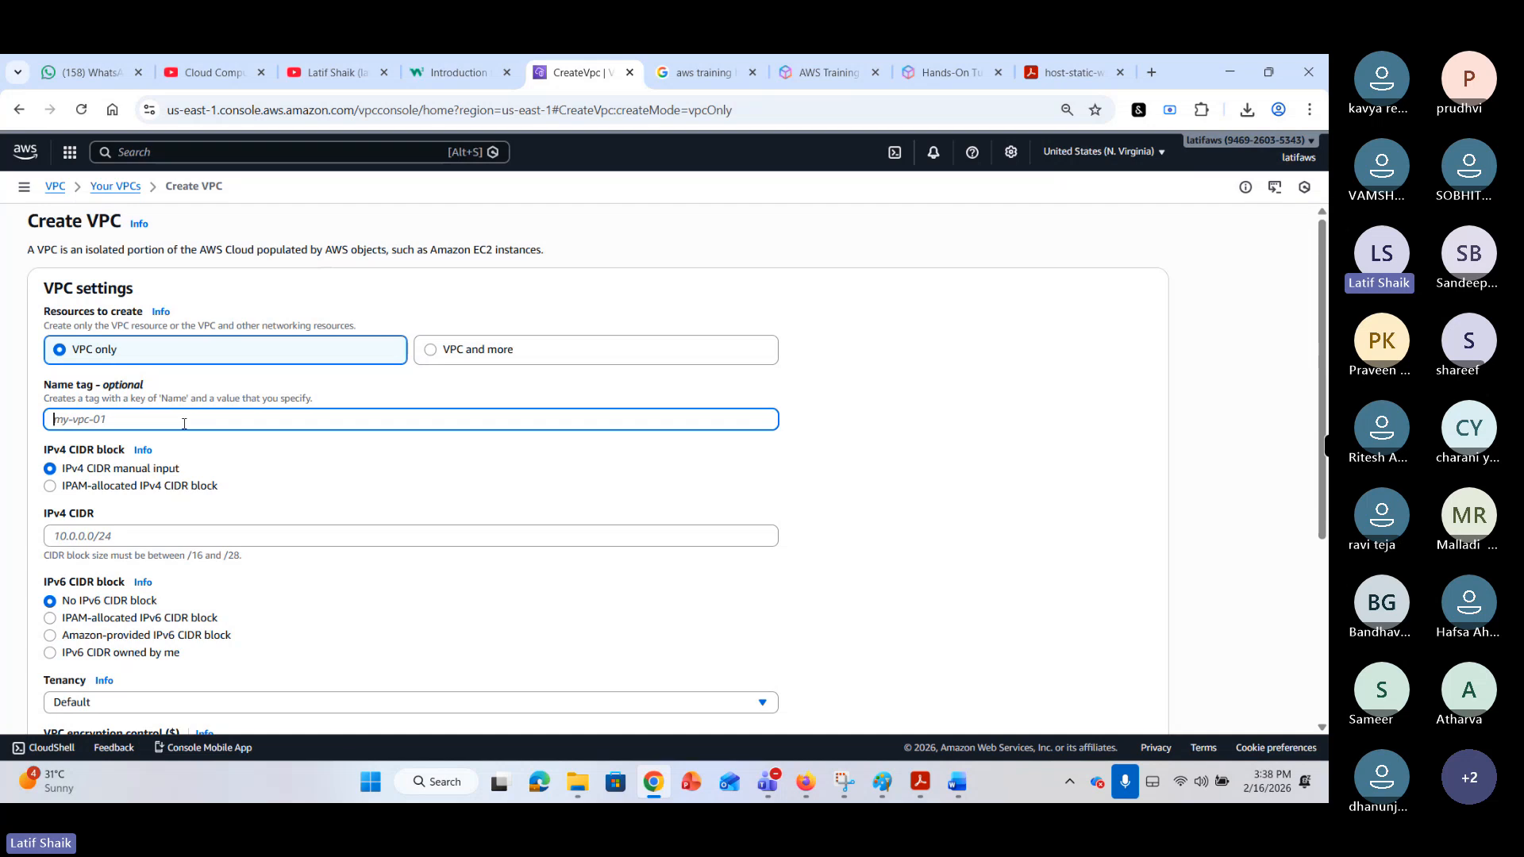
type("VP")
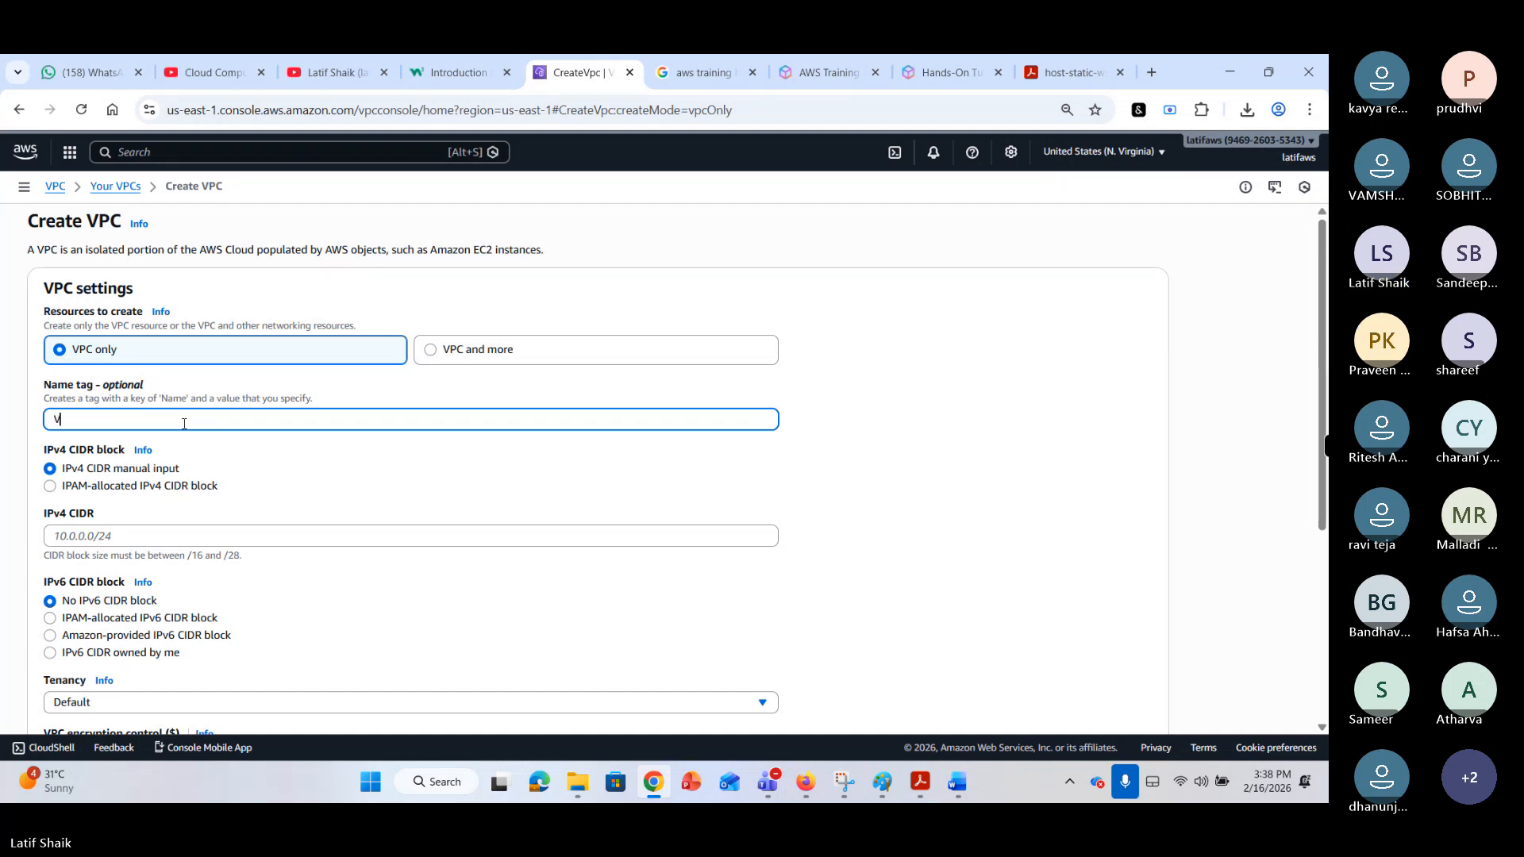
key("BackSpace")
key("BackSpace")
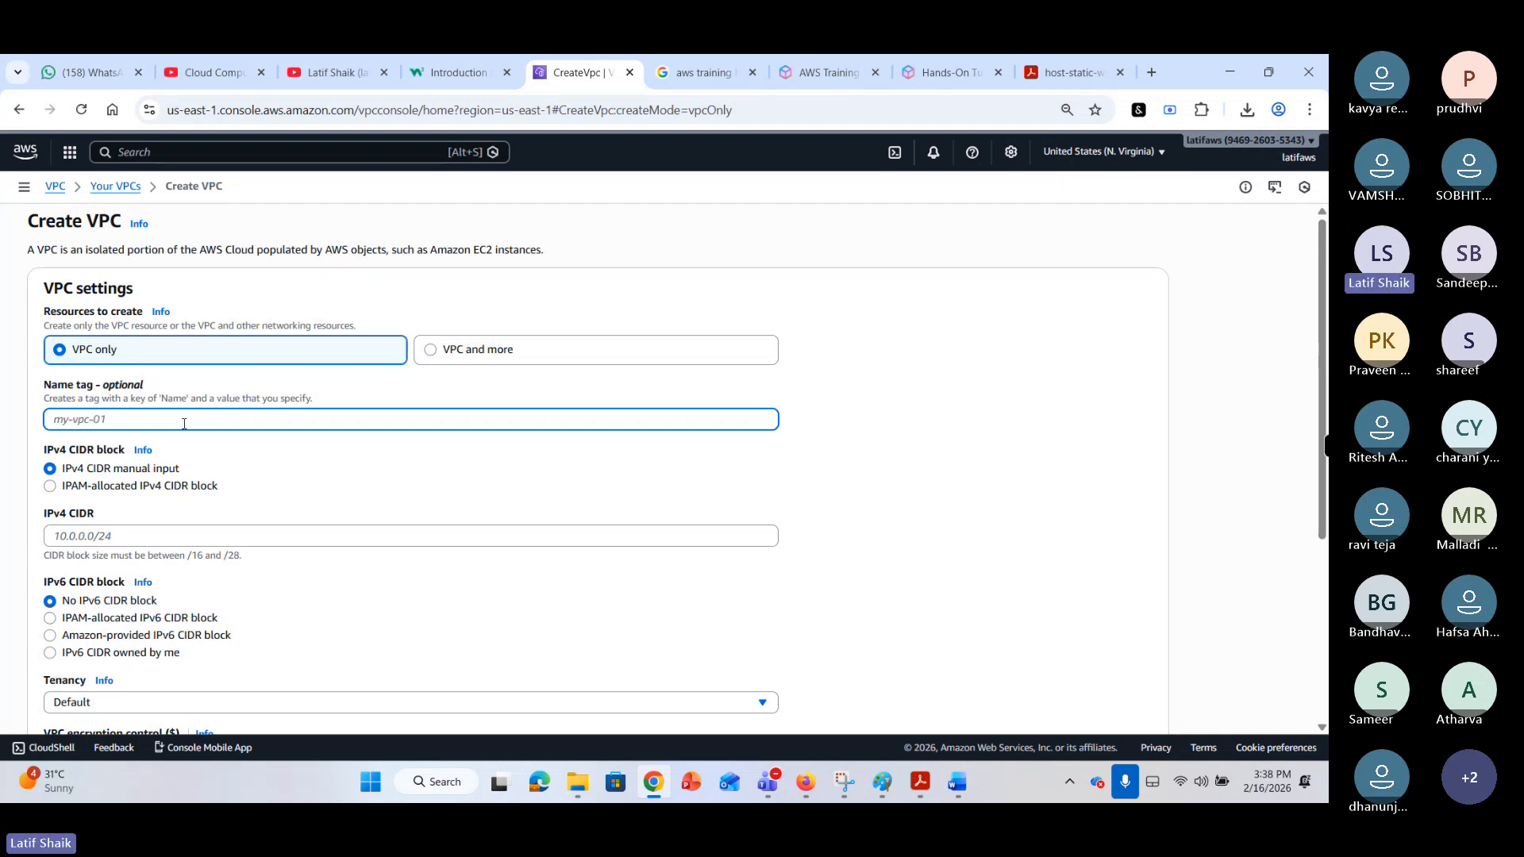
type("vpc-p")
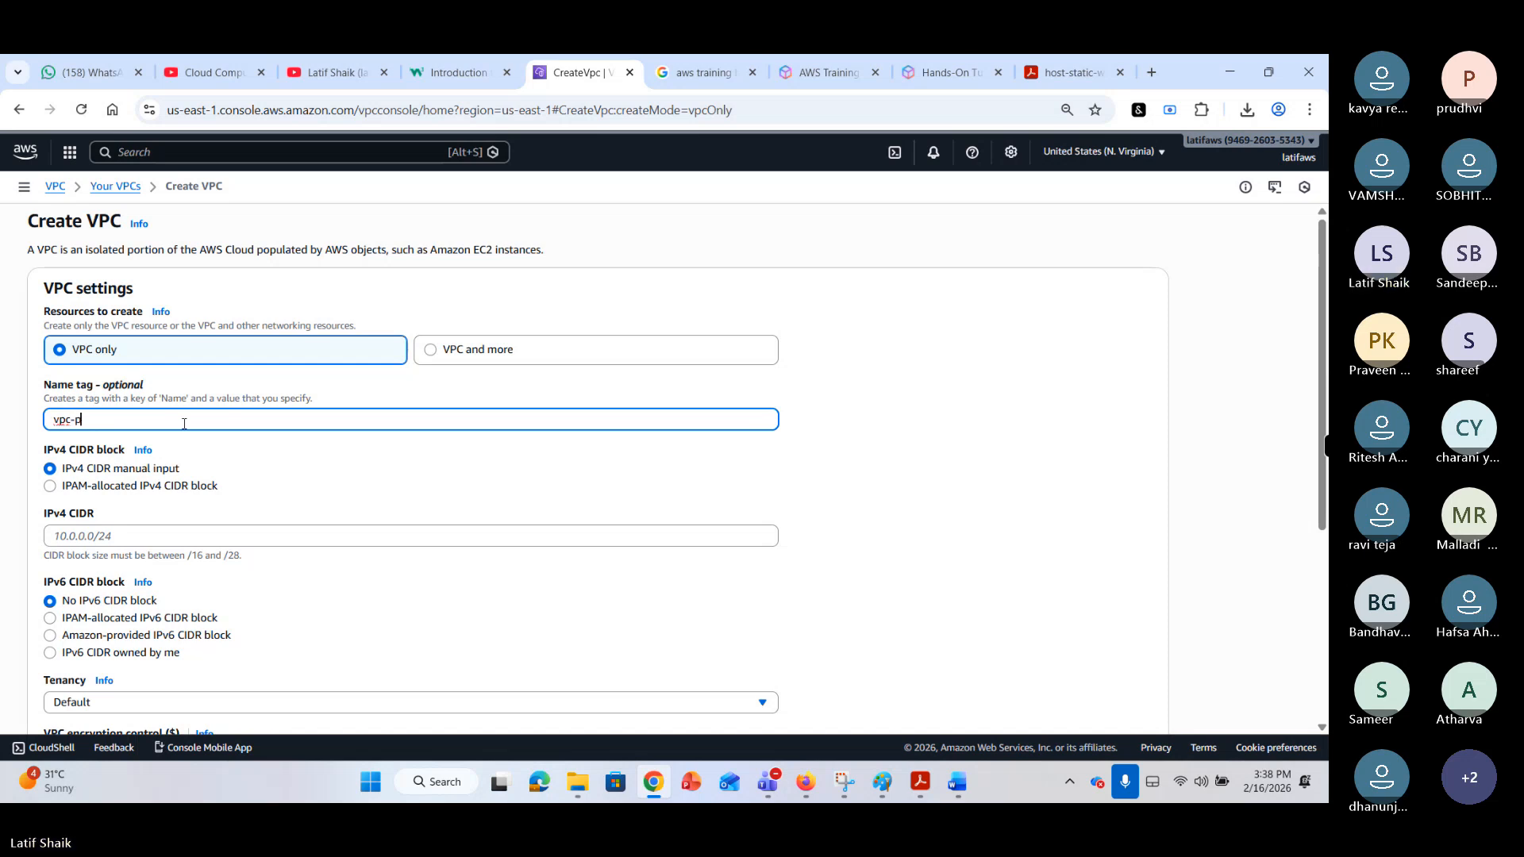
type("r")
key("BackSpace")
key("BackSpace")
key("BackSpace")
key("BackSpace")
key("BackSpace")
key("BackSpace")
Set the new VPC's name tag to projecta-vpc.
type("pro")
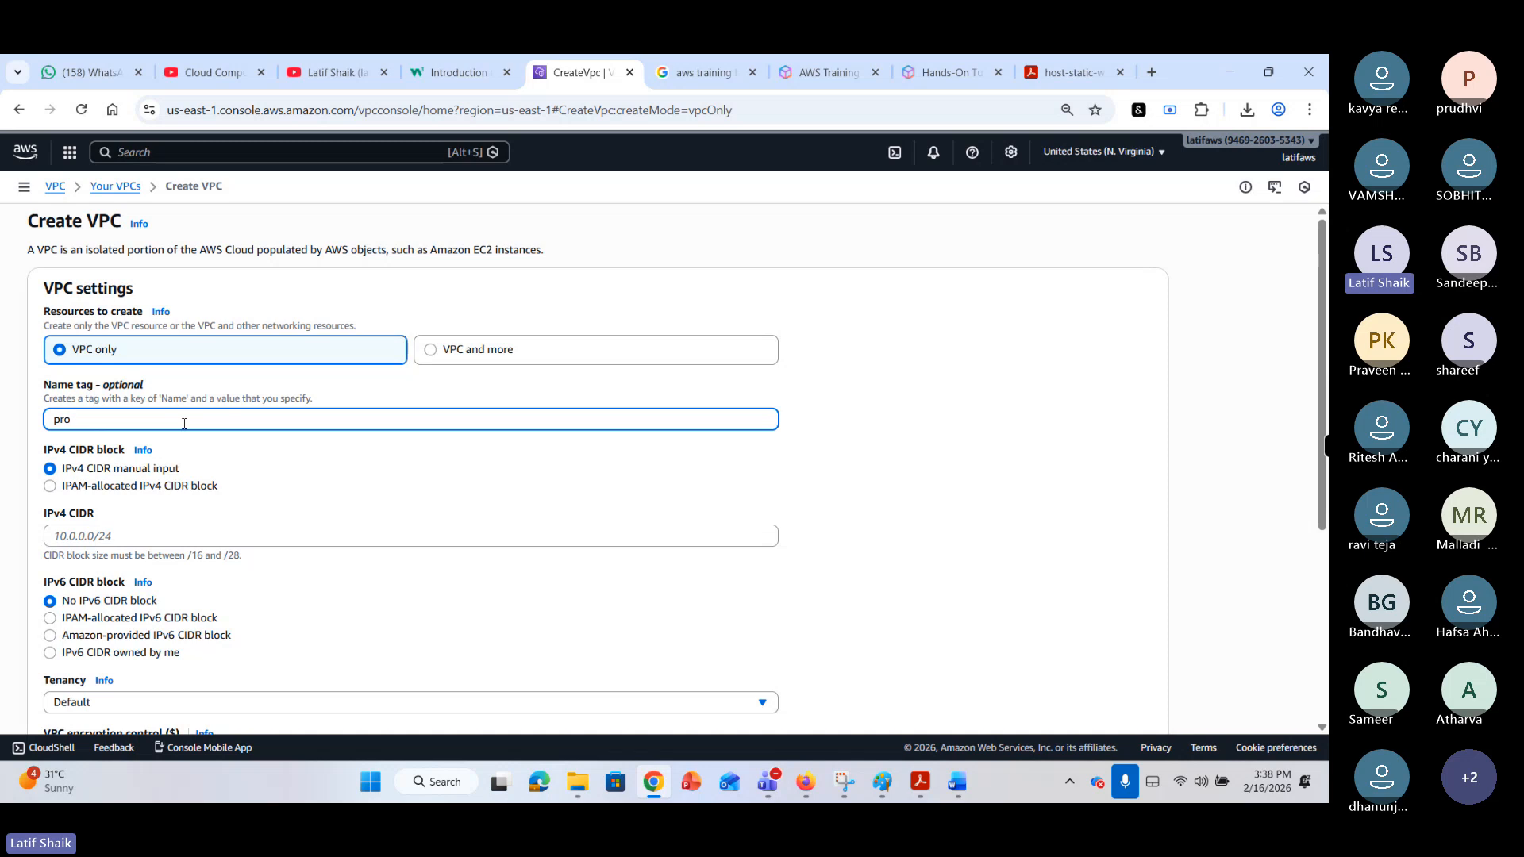
type("ject")
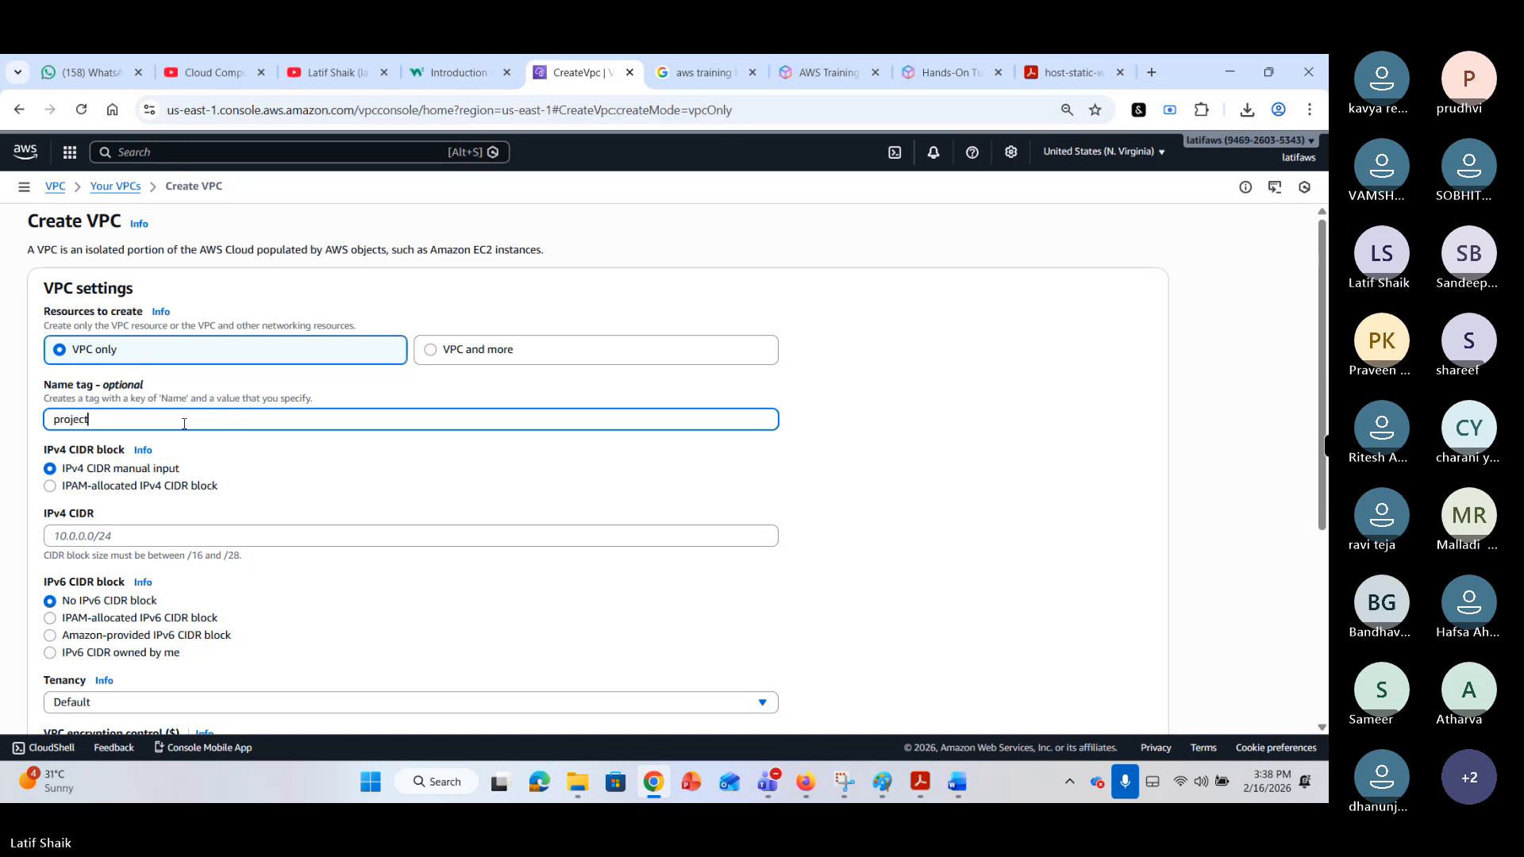
type("a-vpc")
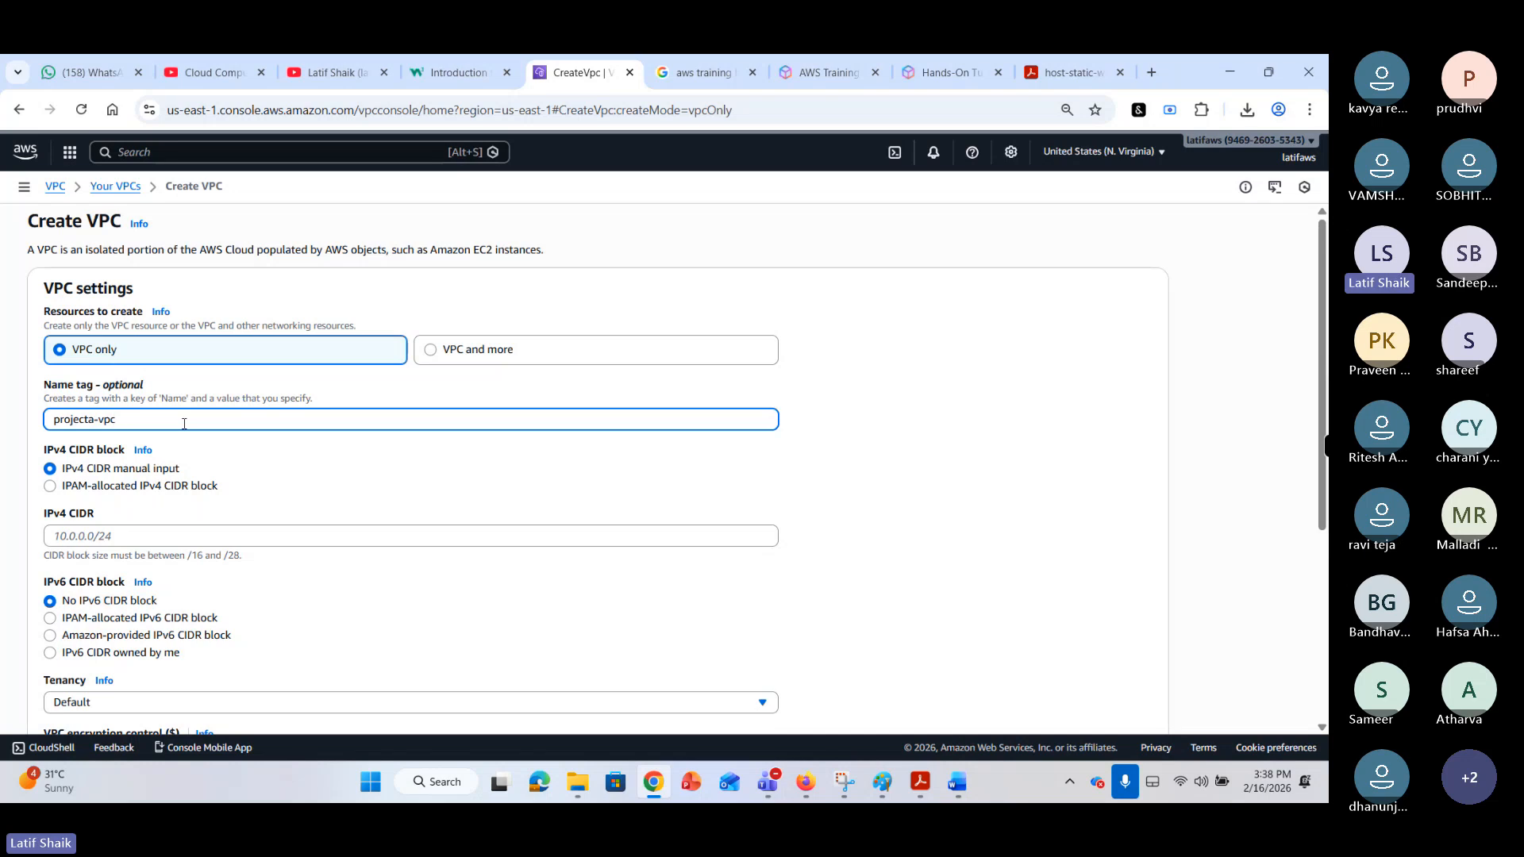
Keep IPv4 CIDR manual input selected and set the IPv4 CIDR to 10.0.0.0/24.
scroll(182, 421, "down", 1)
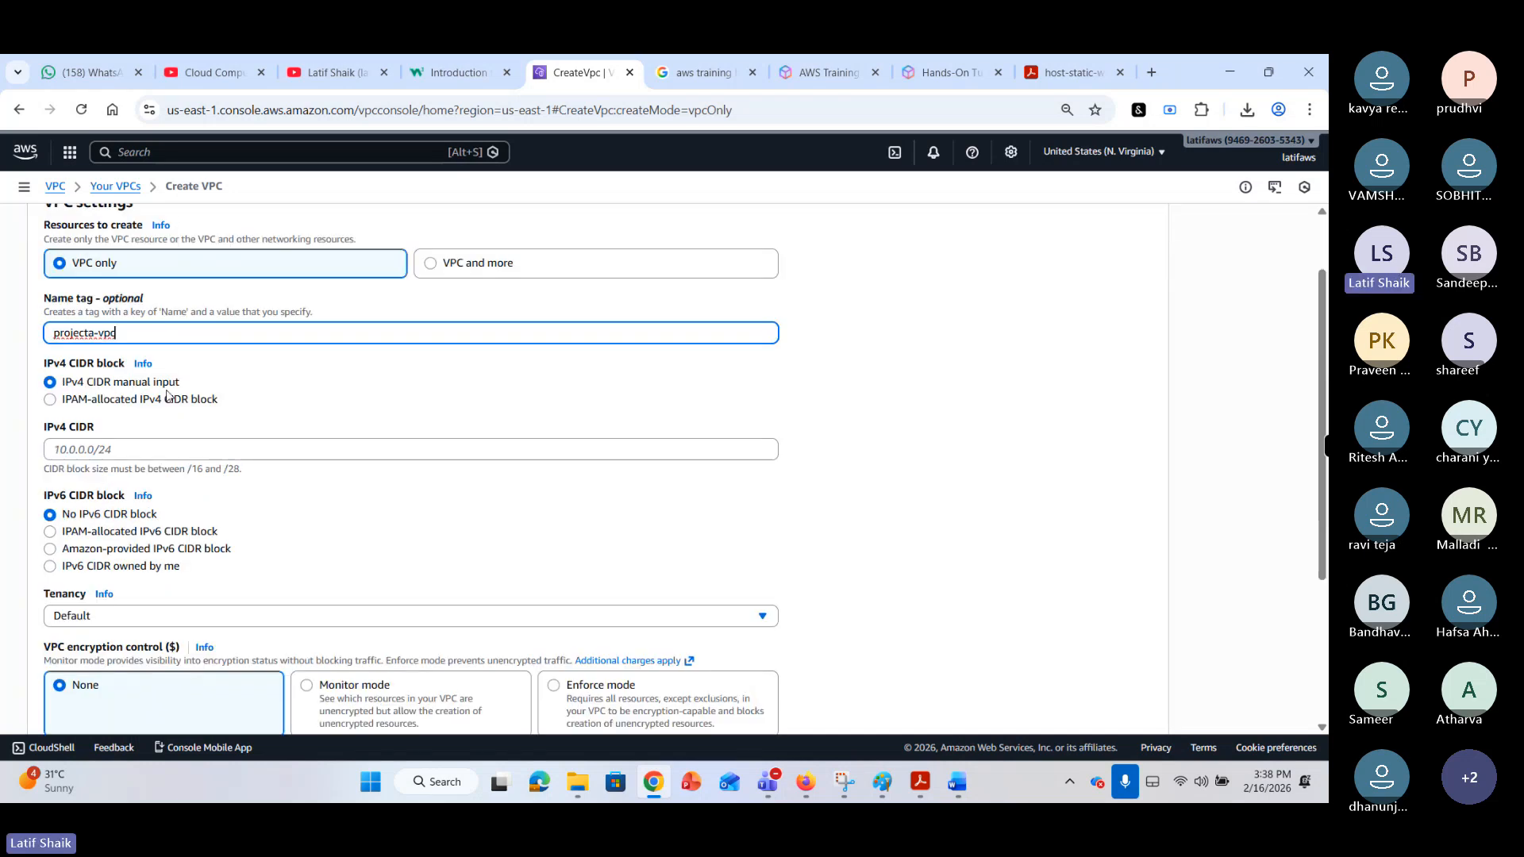
left_click(87, 389)
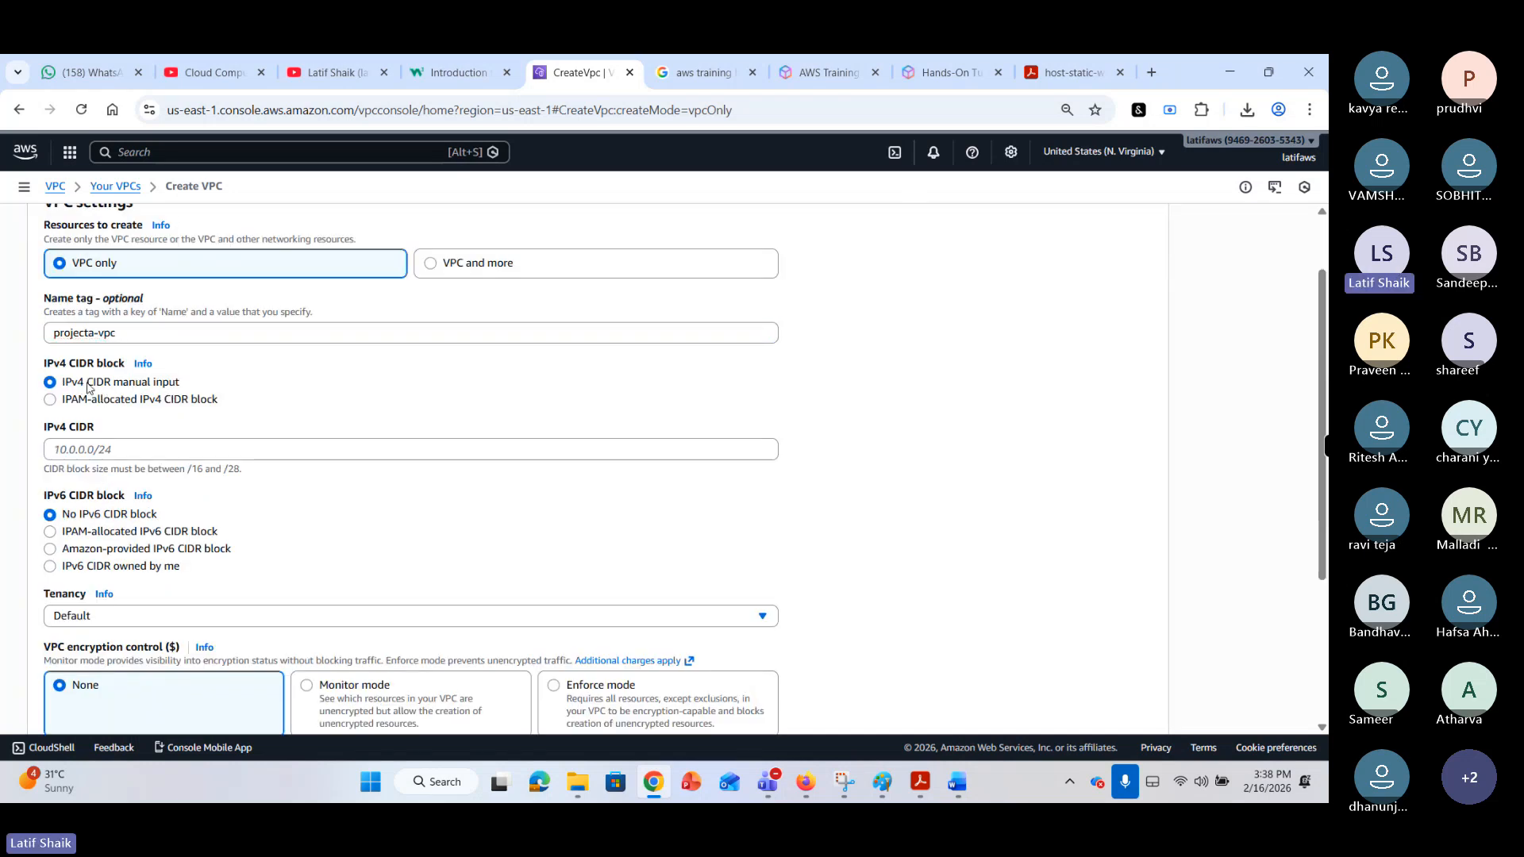
left_click(171, 450)
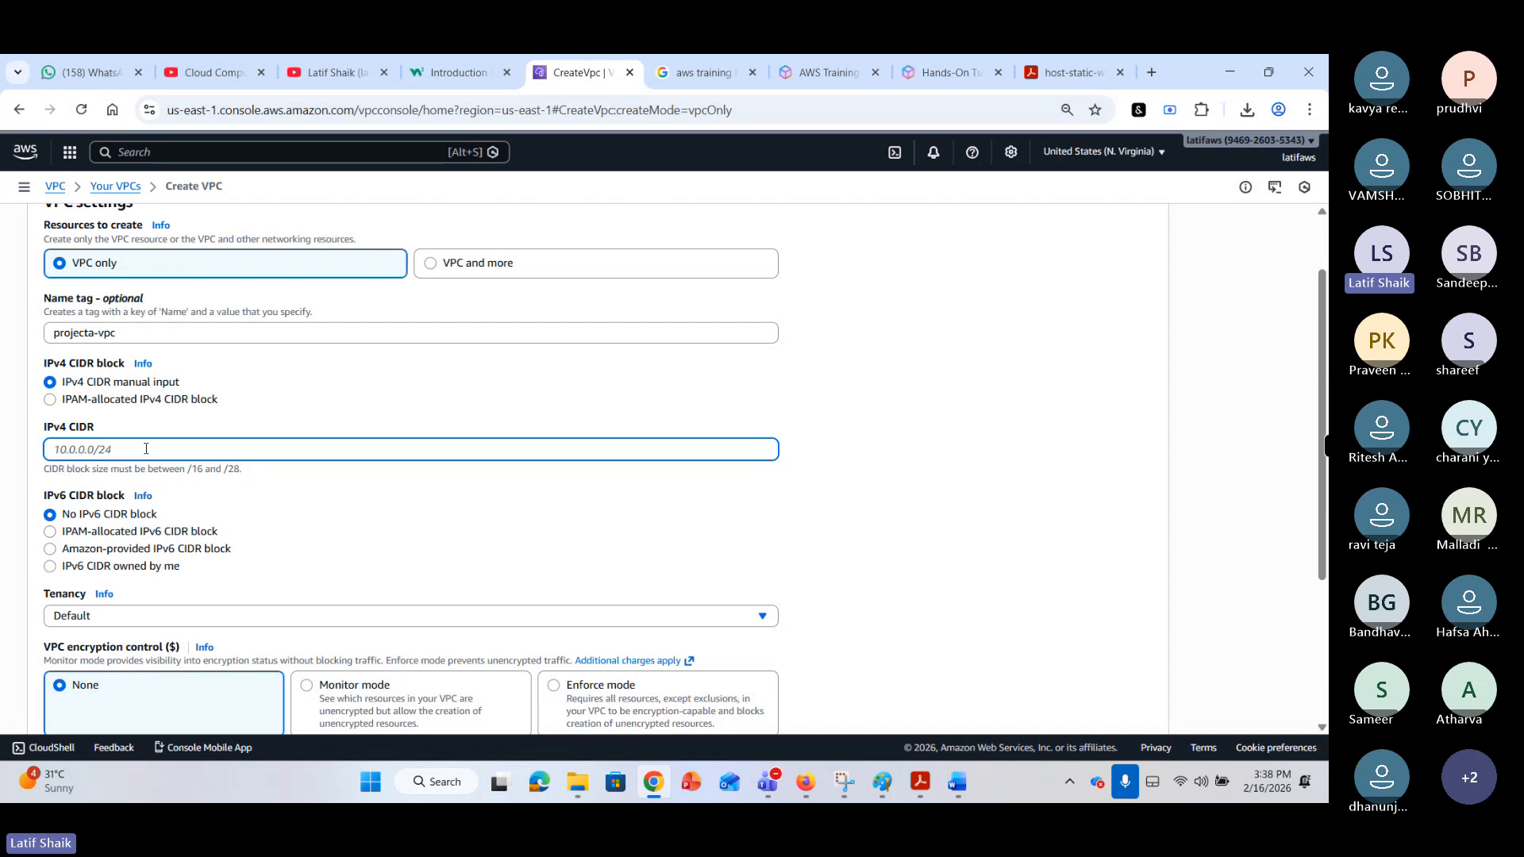
type("10.0.0.0/24")
Review the remaining VPC settings, including the tenancy options, and point out the Tags section and its key field.
scroll(326, 362, "down", 2)
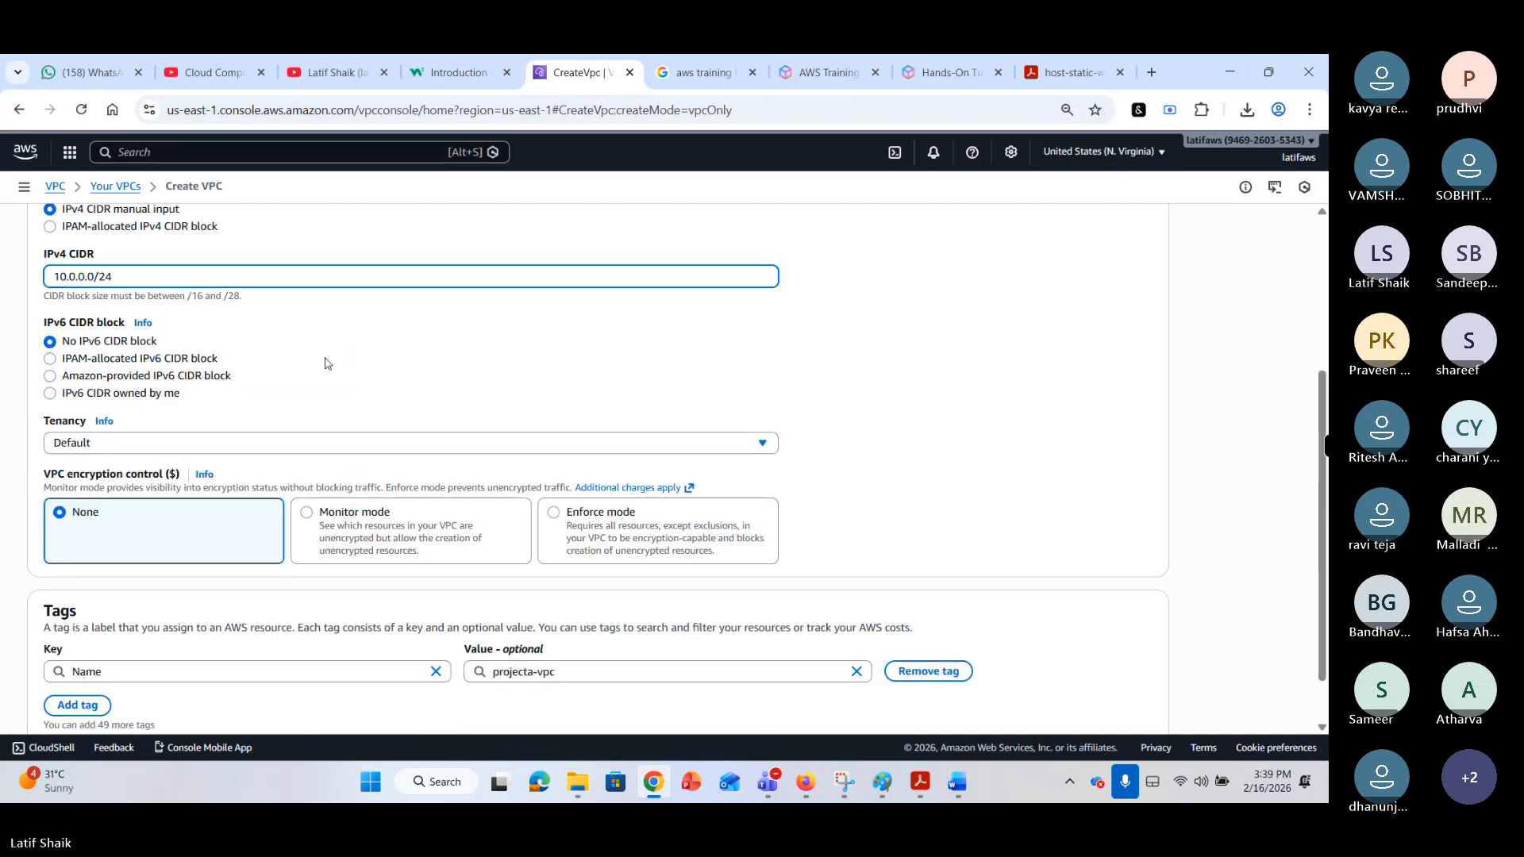
scroll(324, 363, "down", 1)
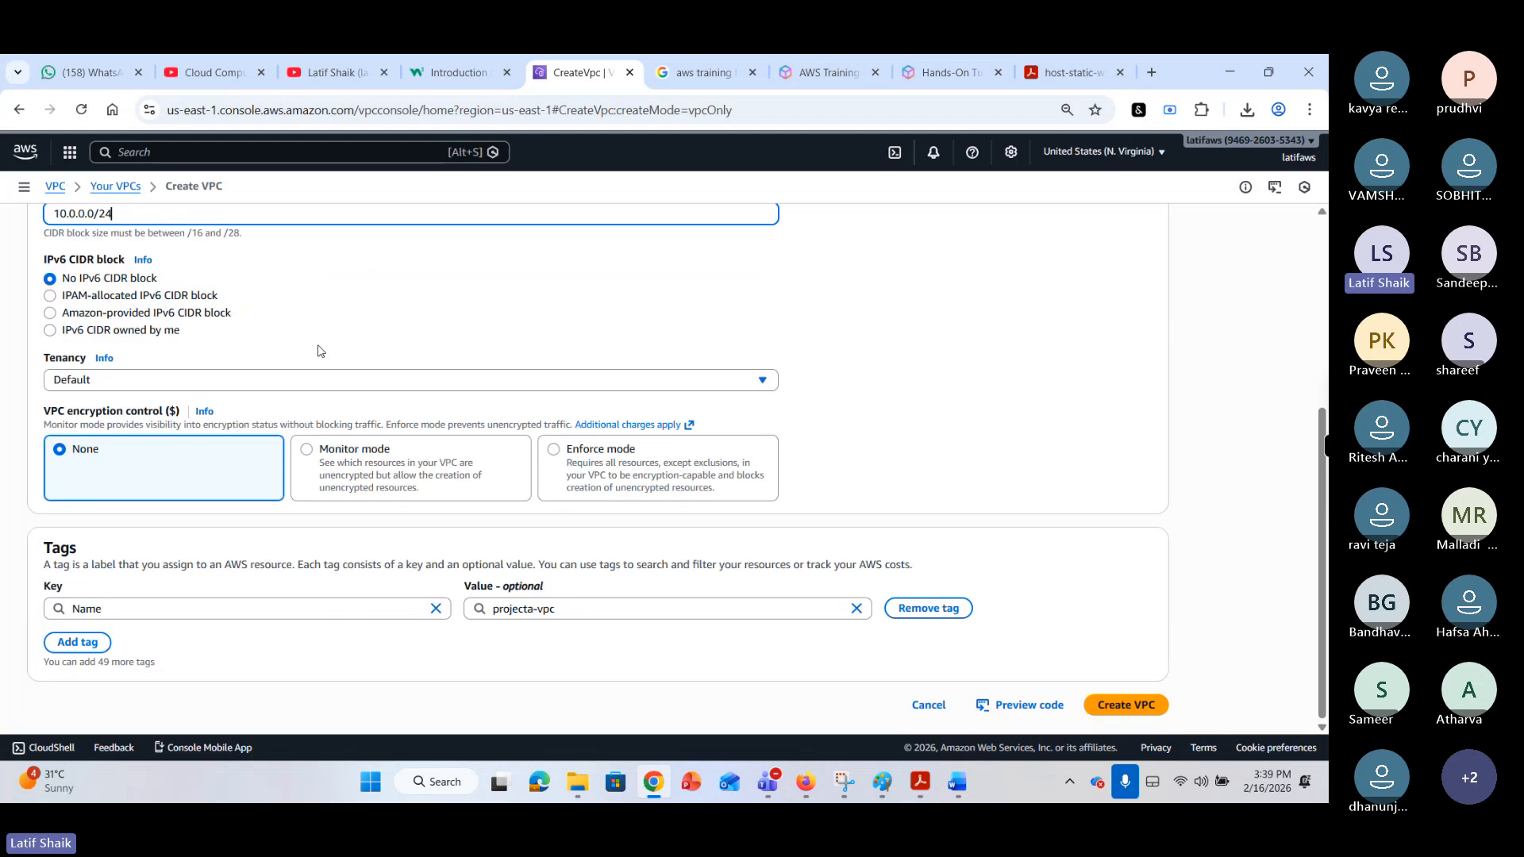
left_click(315, 381)
left_click(325, 352)
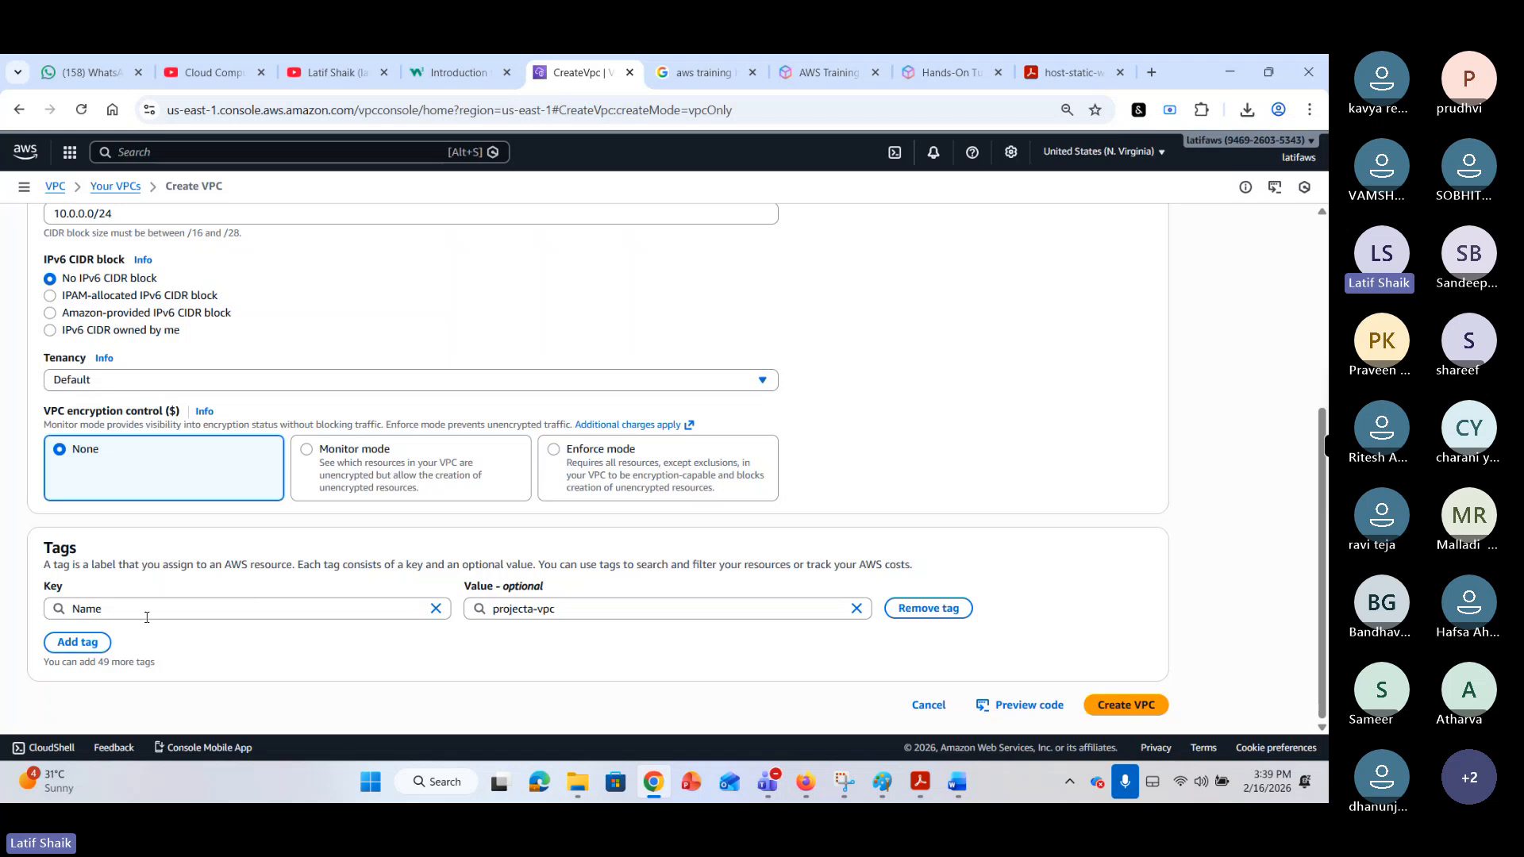
double_click(76, 554)
left_click(79, 592)
left_click_drag(79, 591, 45, 560)
left_click(116, 582)
Add a second tag to the VPC with the key vpc and the value projecta.
left_click(98, 642)
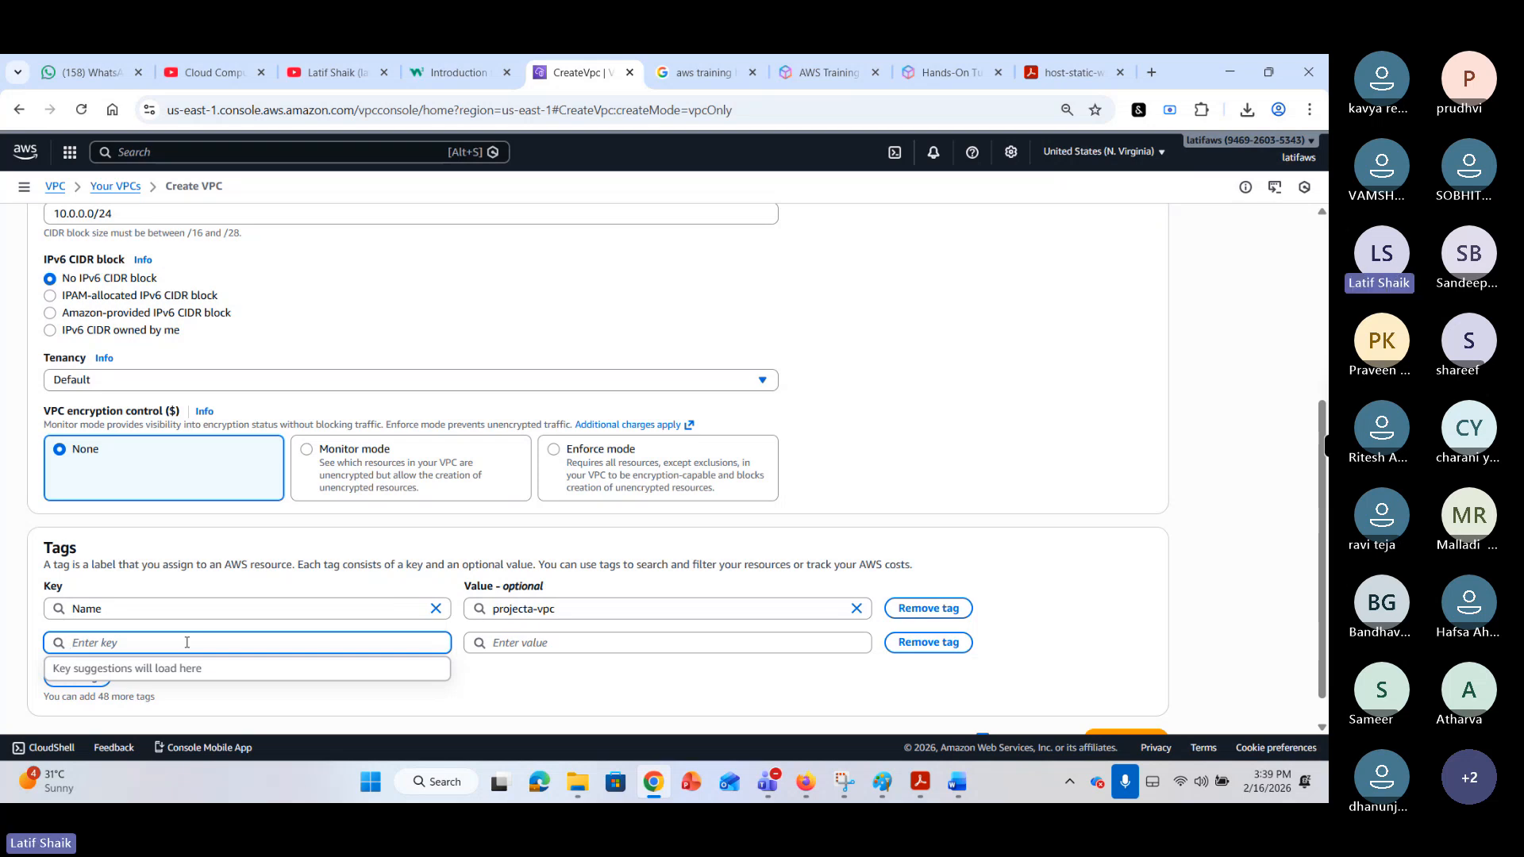
type("vpc")
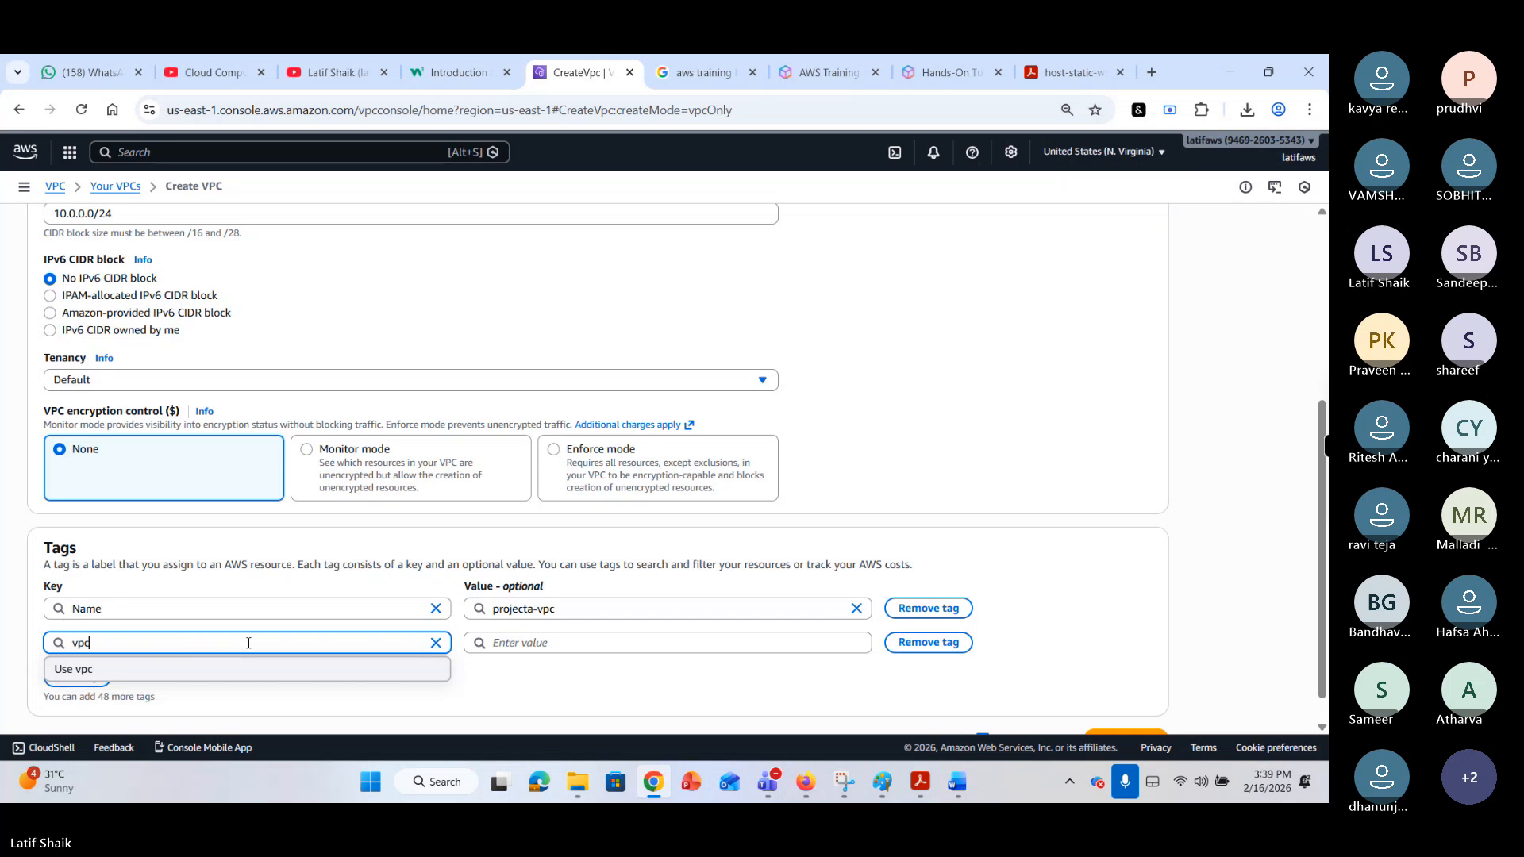
left_click(539, 646)
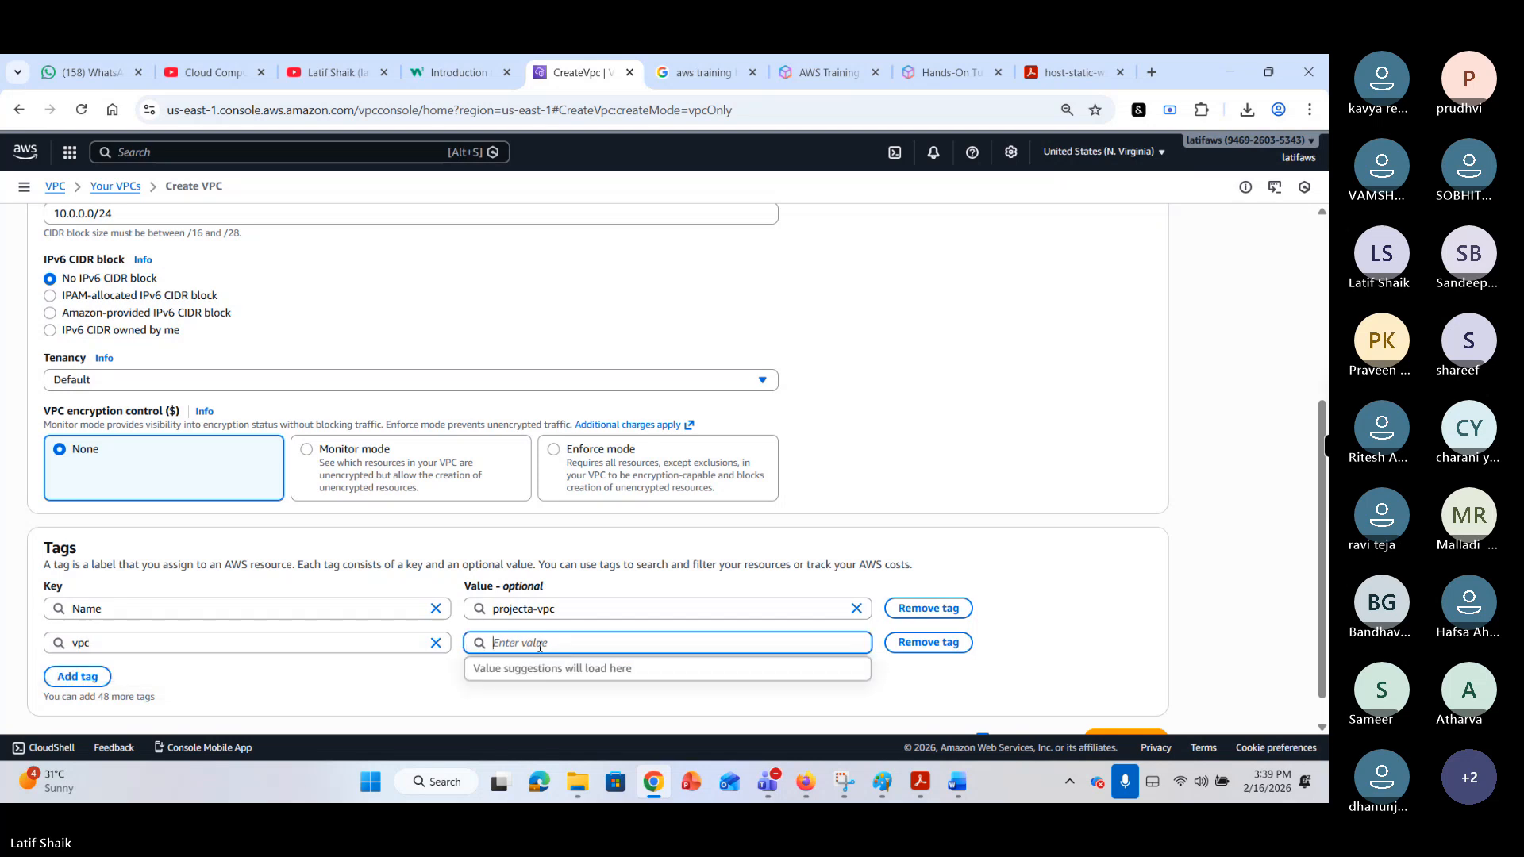
type("pr")
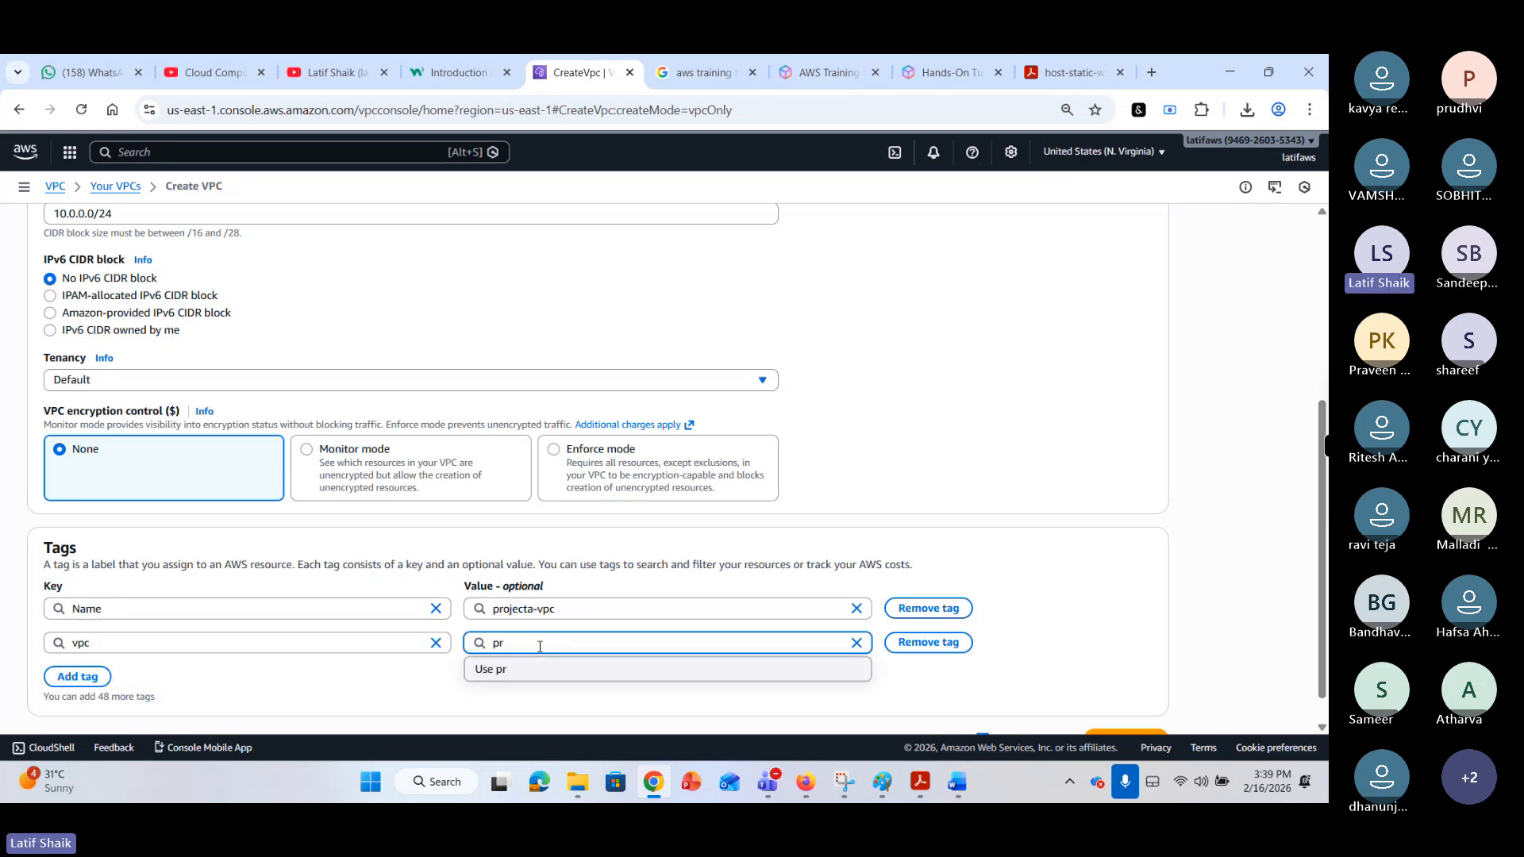
type("ject")
key("BackSpace")
key("BackSpace")
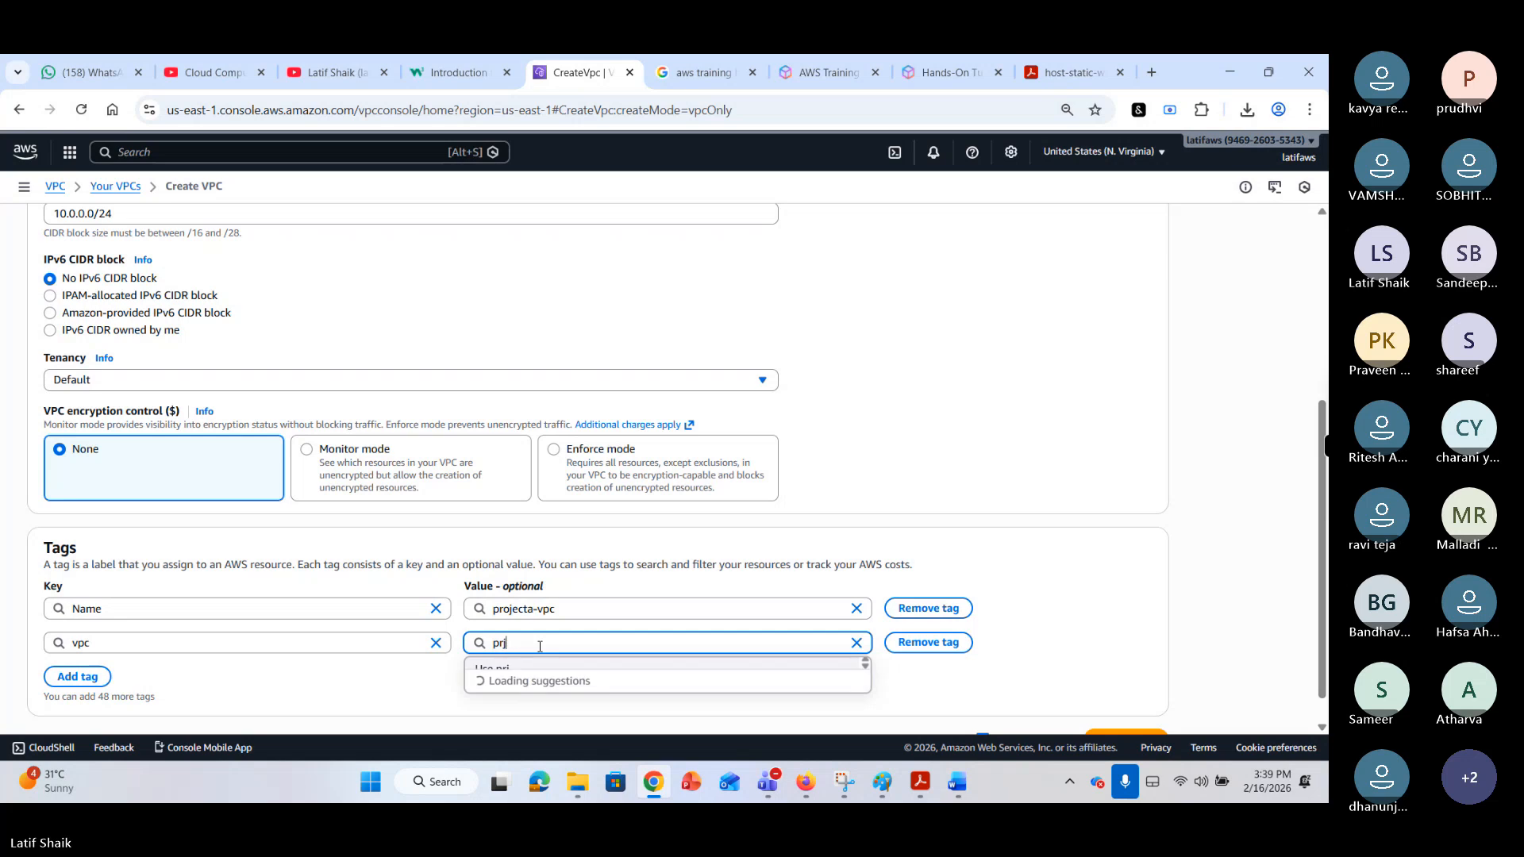
type("ojecta")
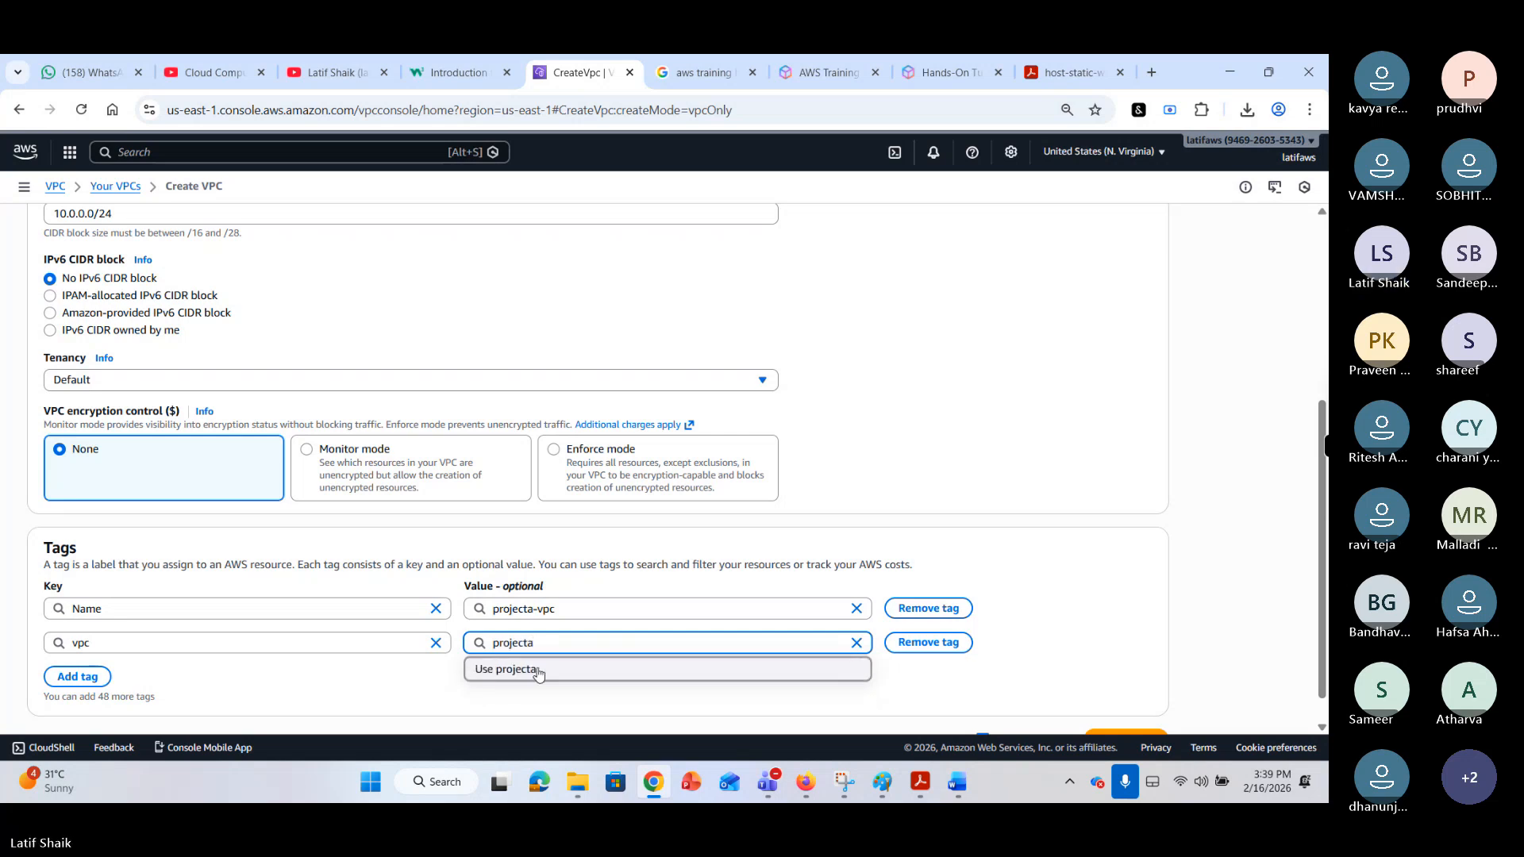
left_click(520, 669)
left_click_drag(547, 646, 518, 643)
double_click(518, 643)
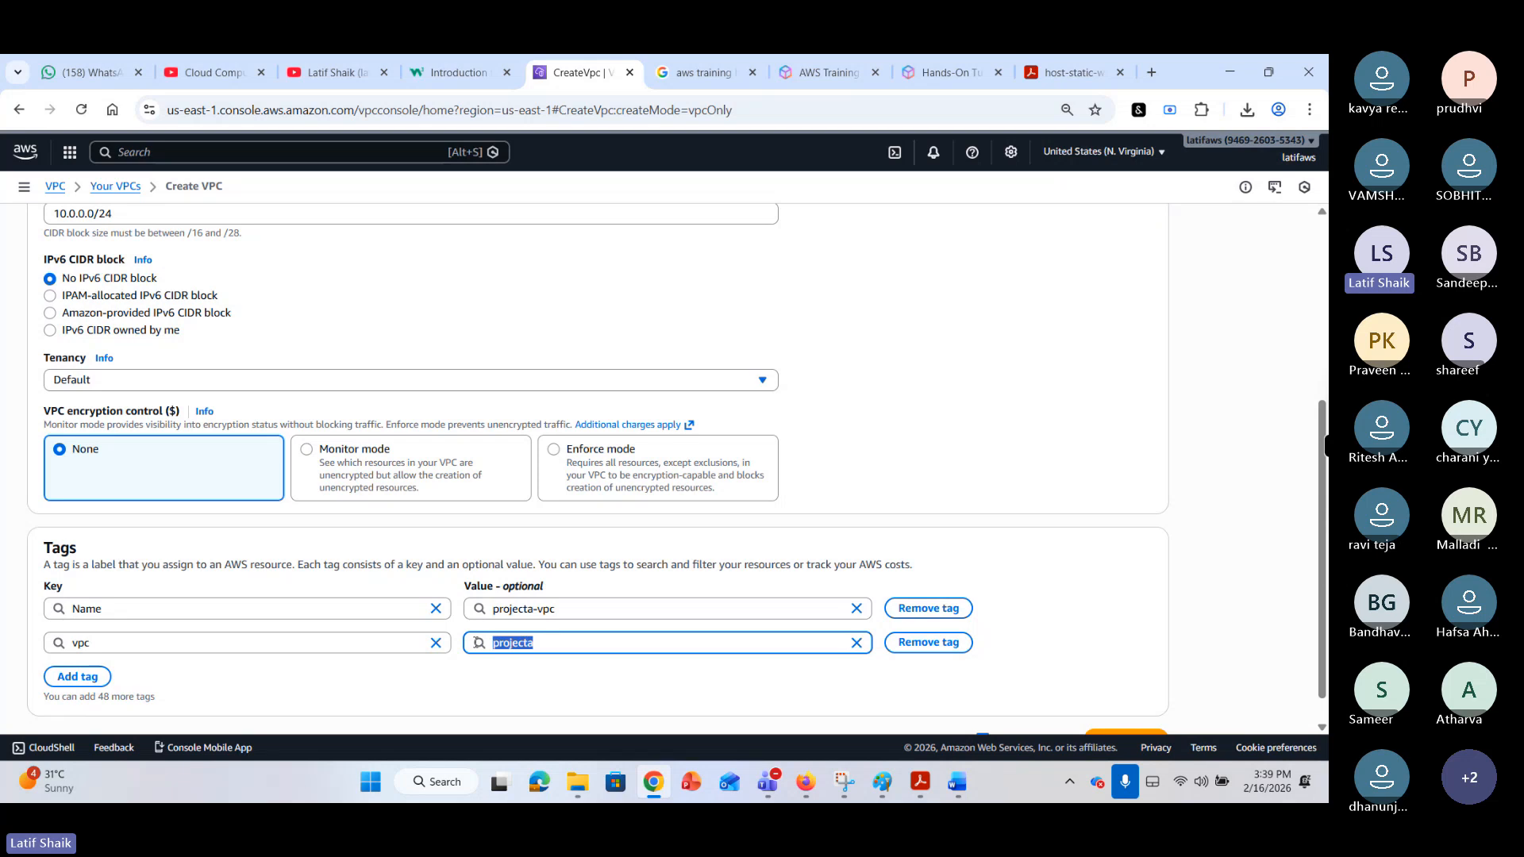
left_click(547, 700)
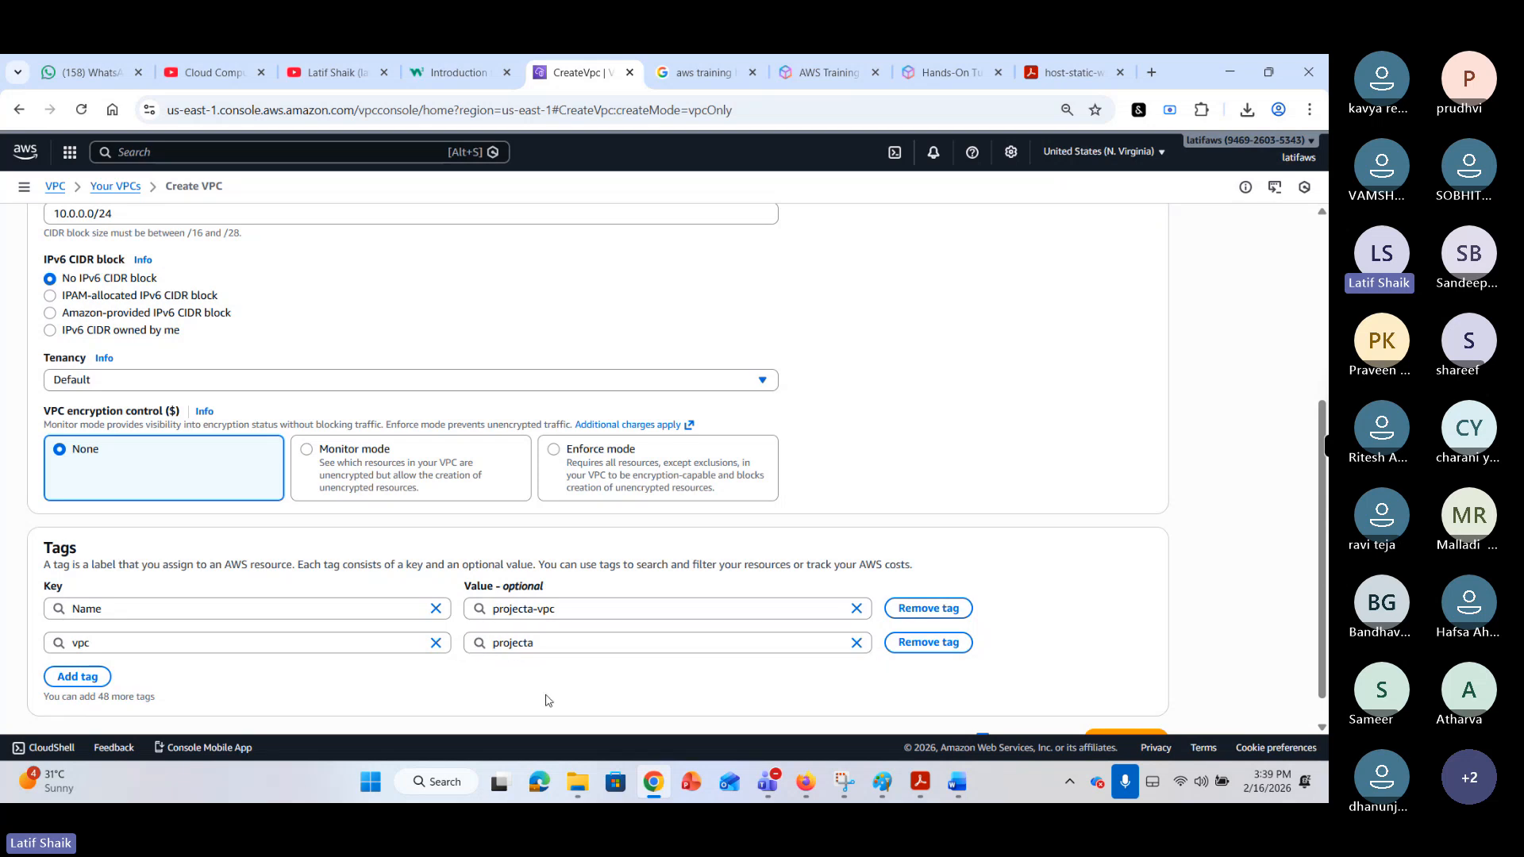
left_click_drag(535, 644, 497, 649)
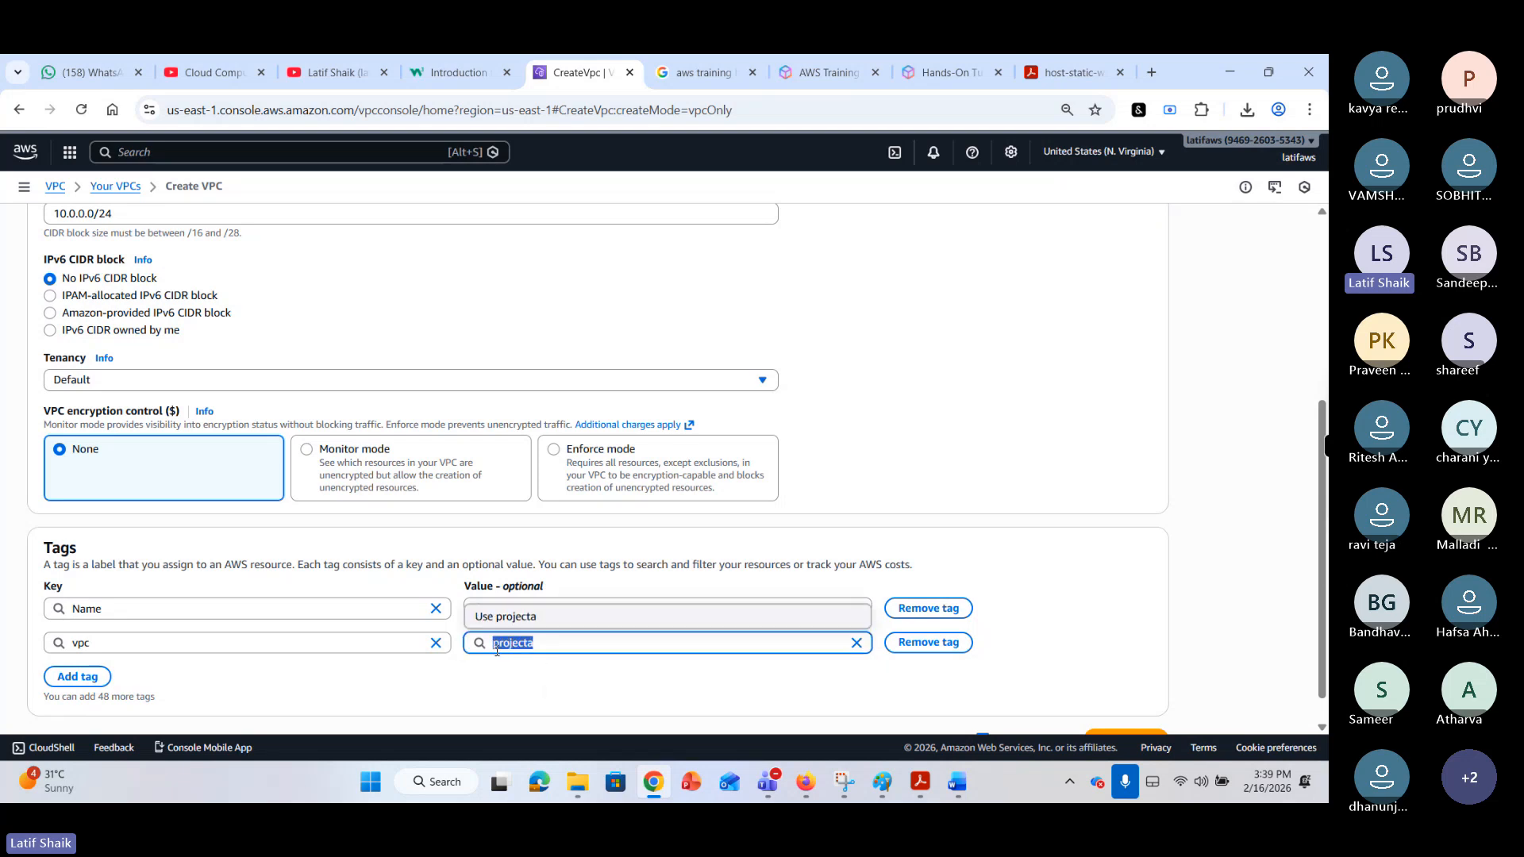
left_click(517, 693)
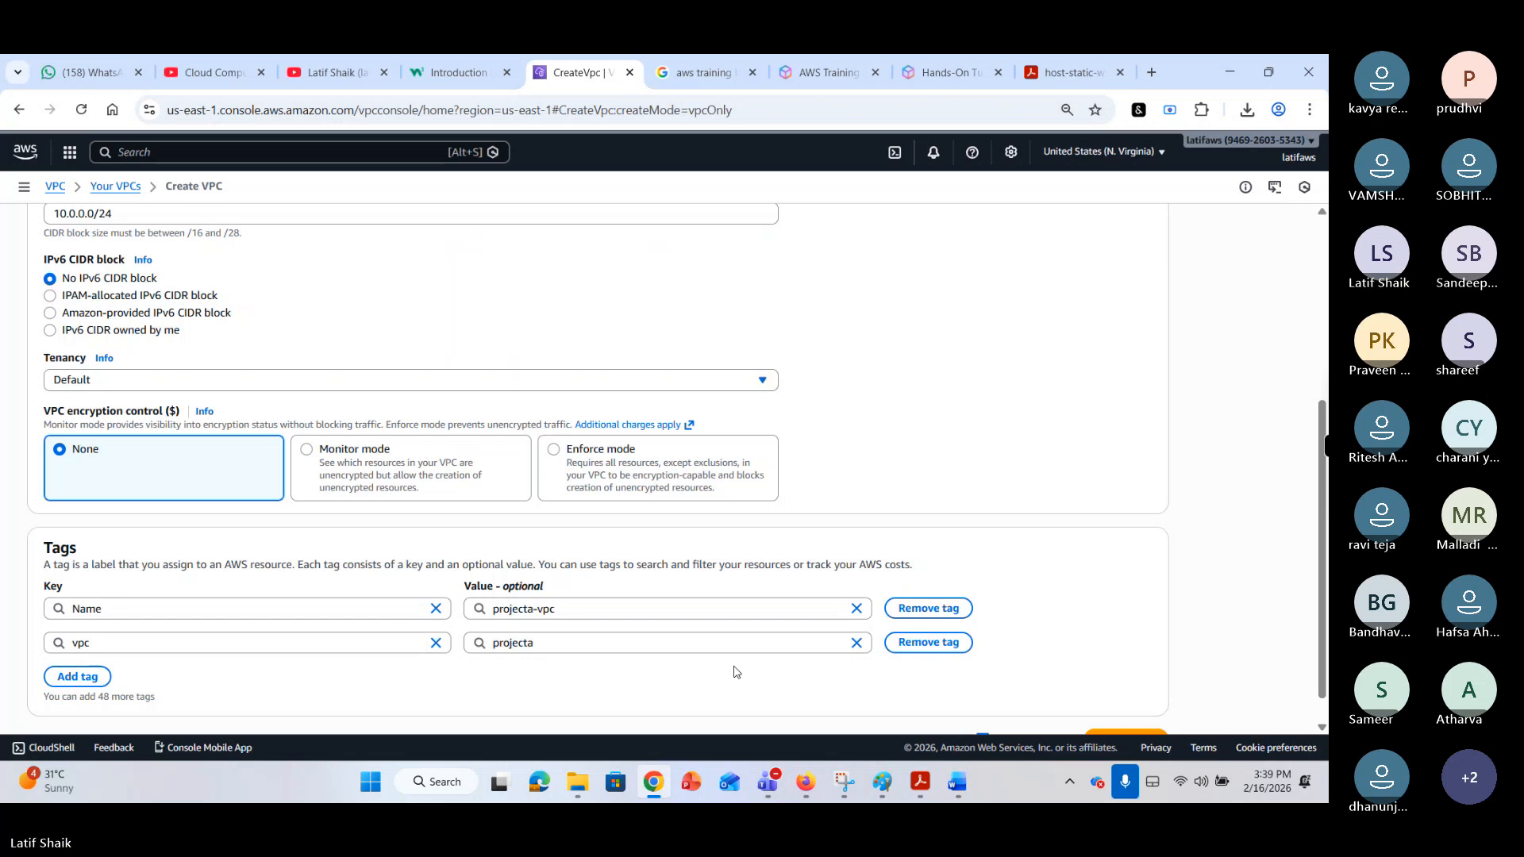
Create the VPC with the entered name, CIDR and tags.
scroll(731, 670, "down", 1)
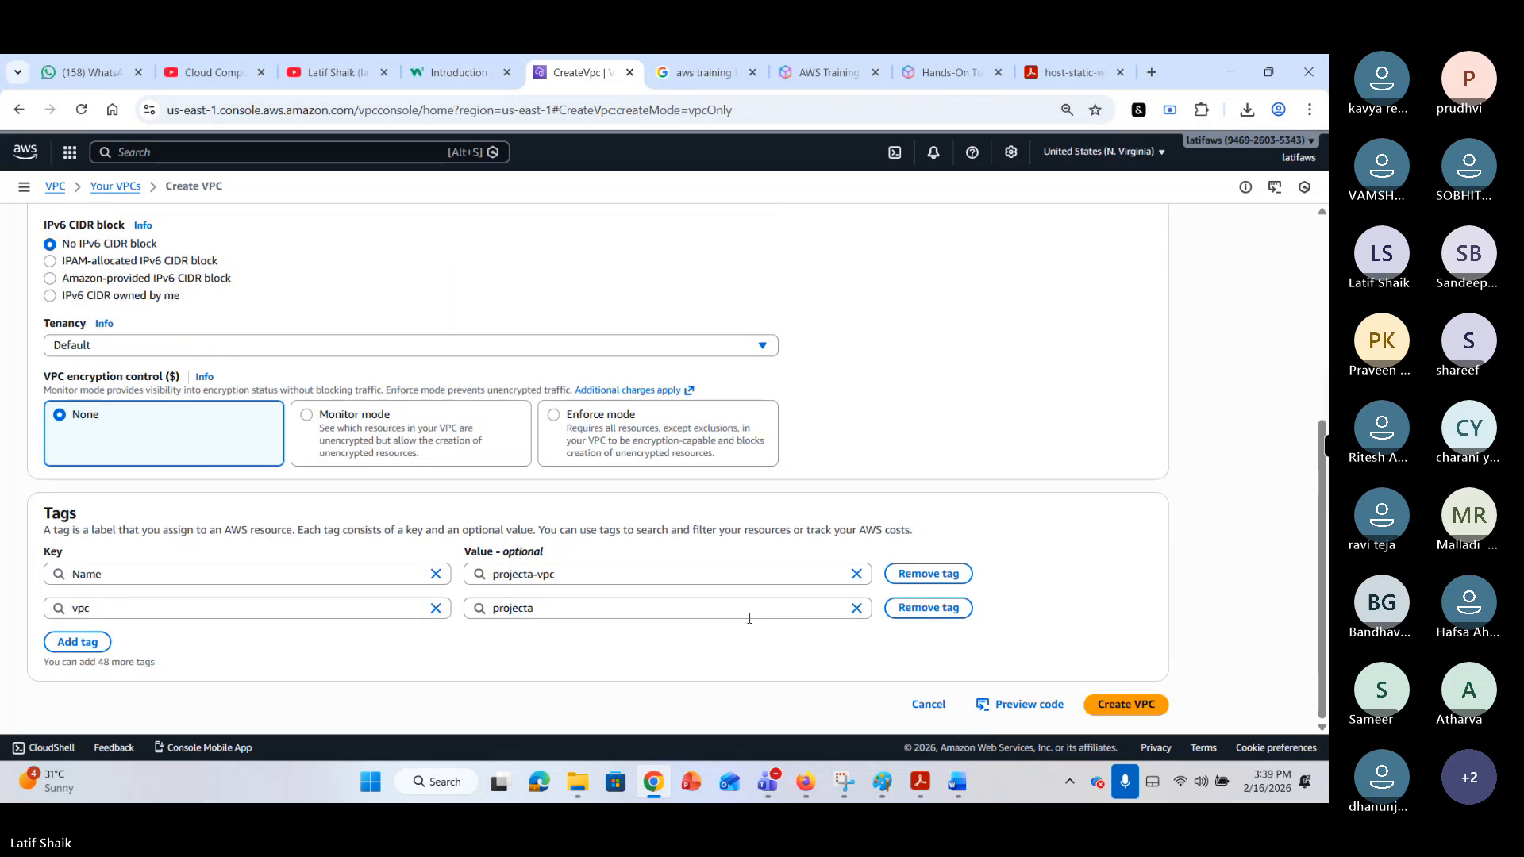
left_click(1119, 705)
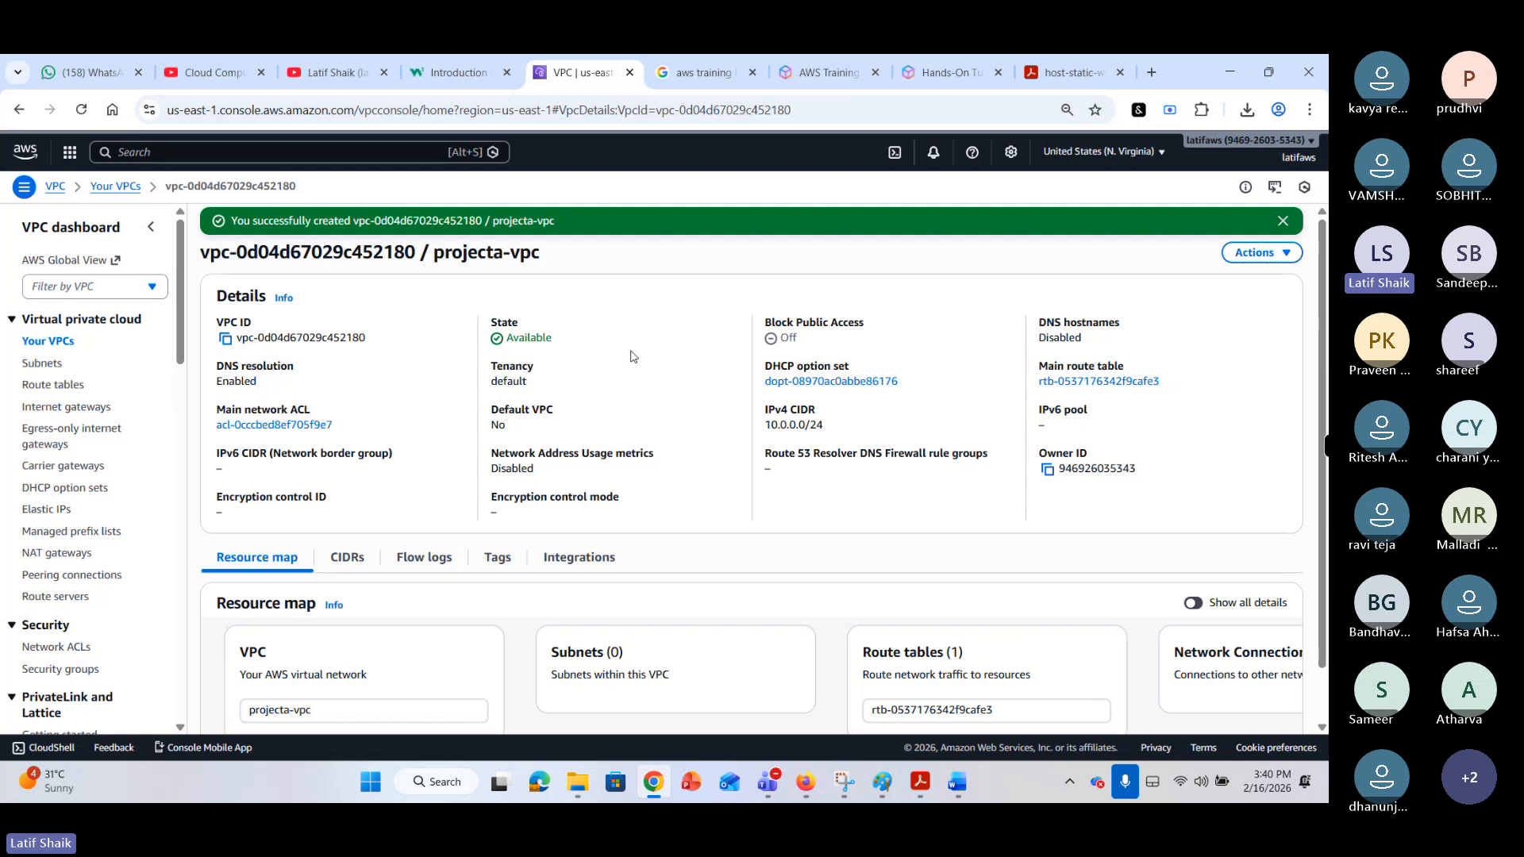
Review the new VPC's CIDRs, flow logs, tags and integrations on its details page.
scroll(529, 609, "down", 1)
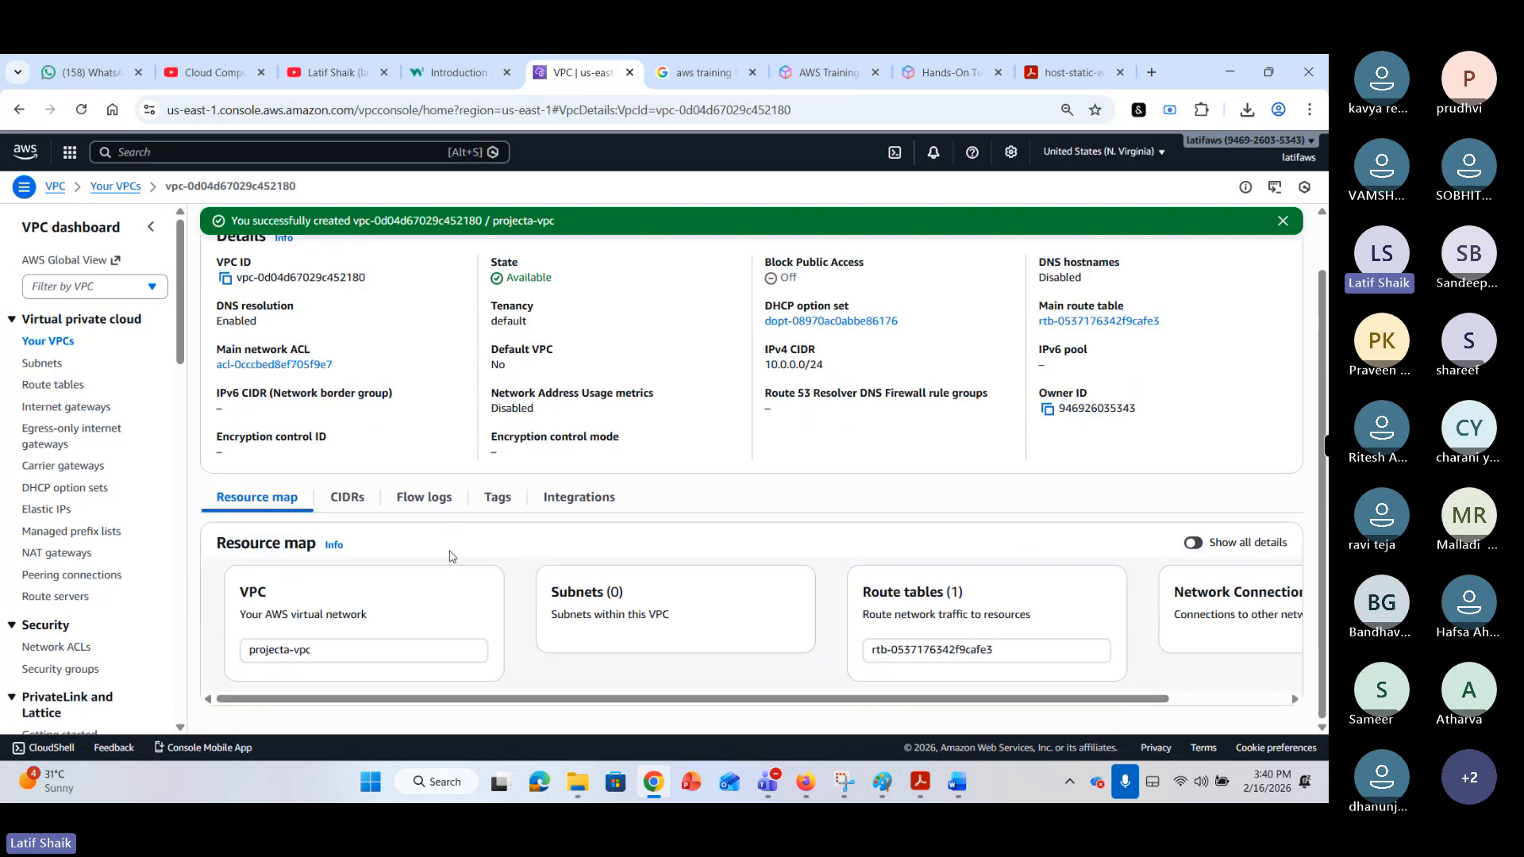
left_click(351, 500)
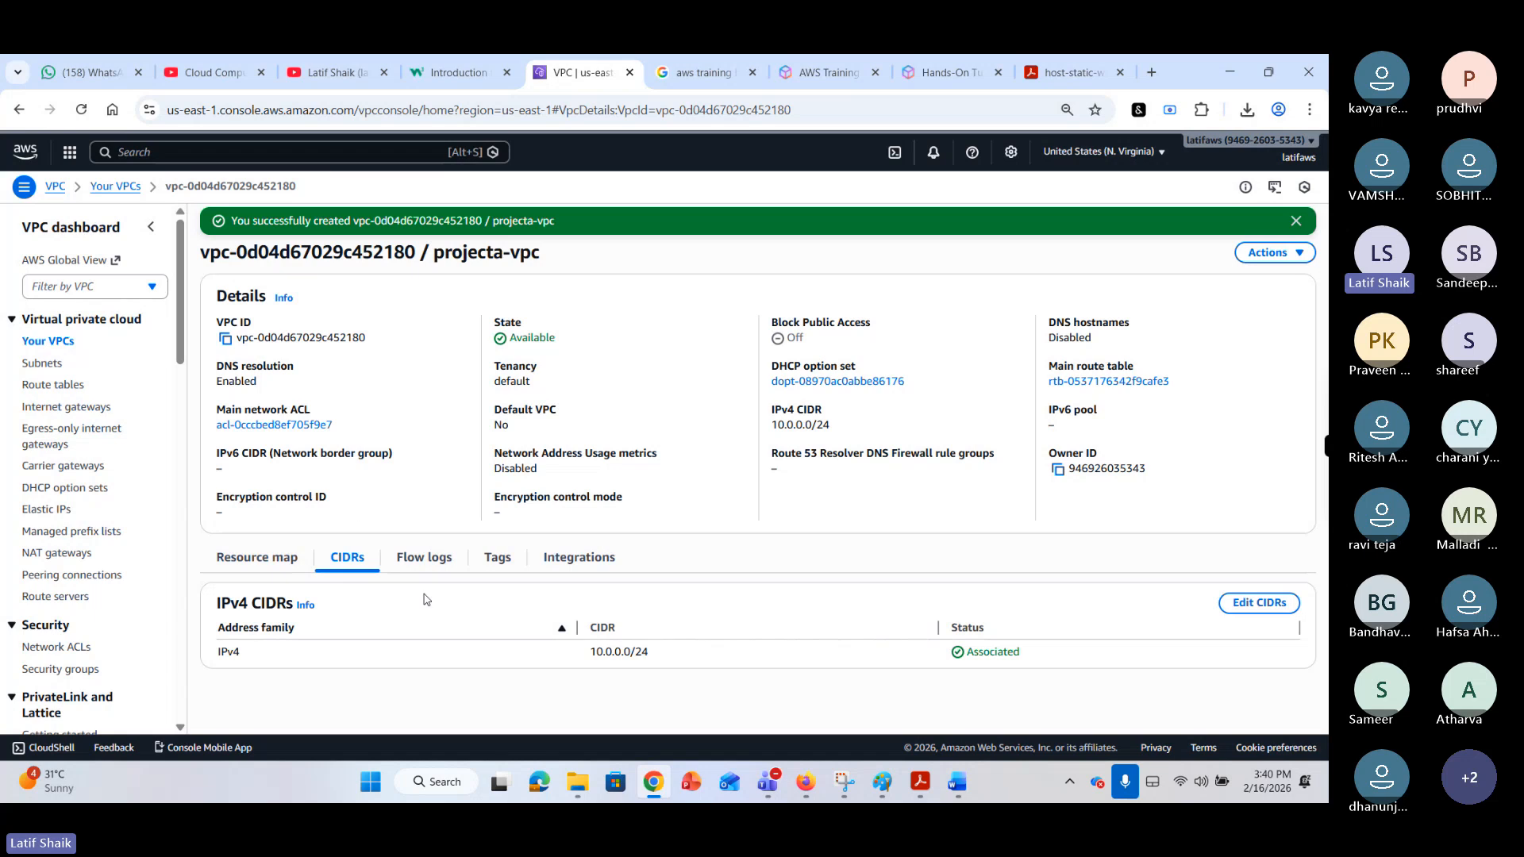
left_click(445, 560)
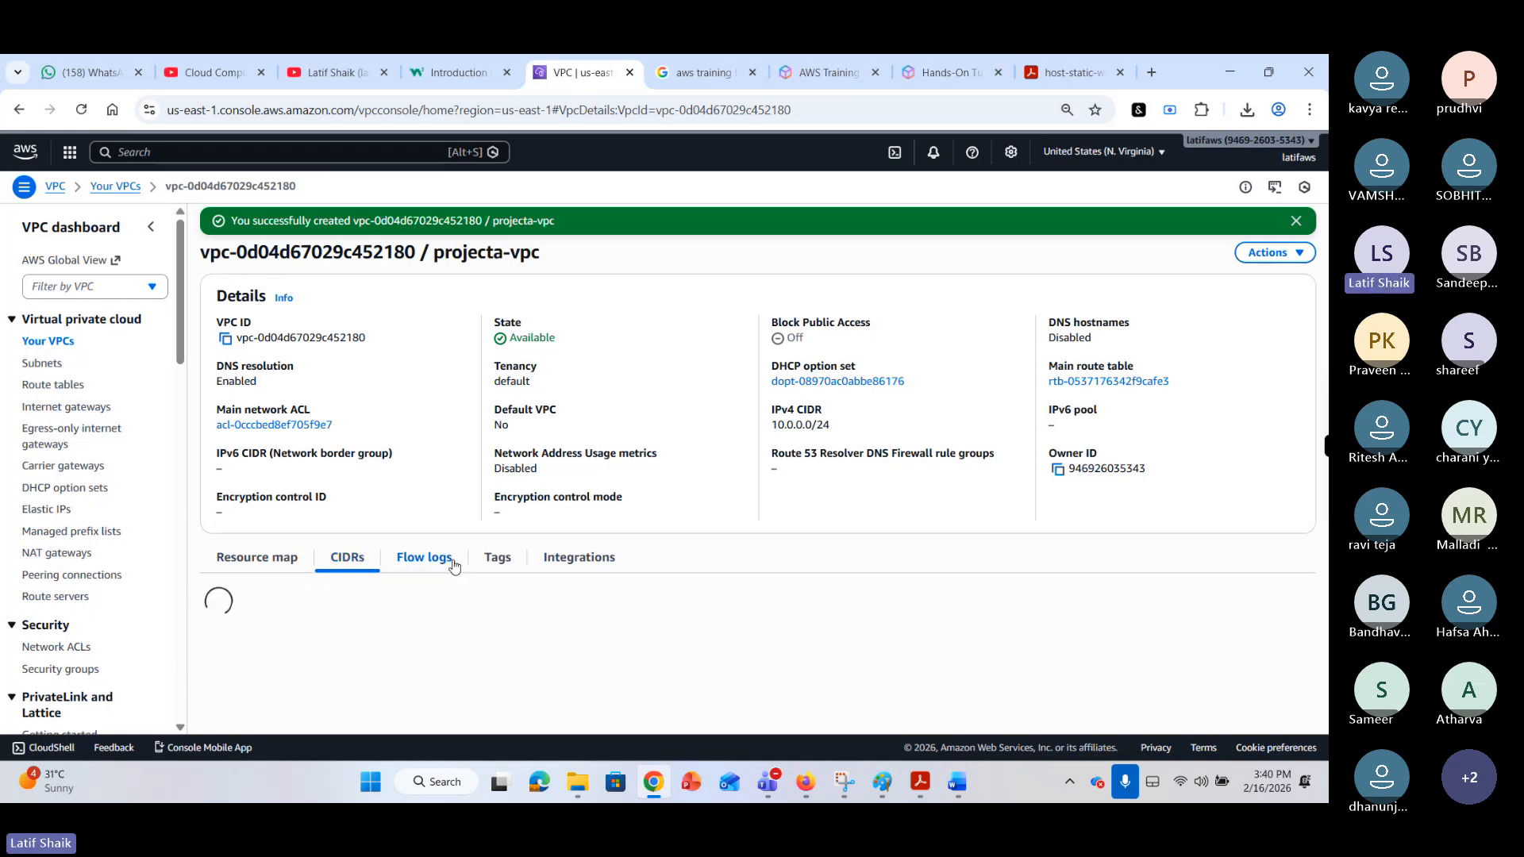
left_click(511, 565)
left_click(578, 558)
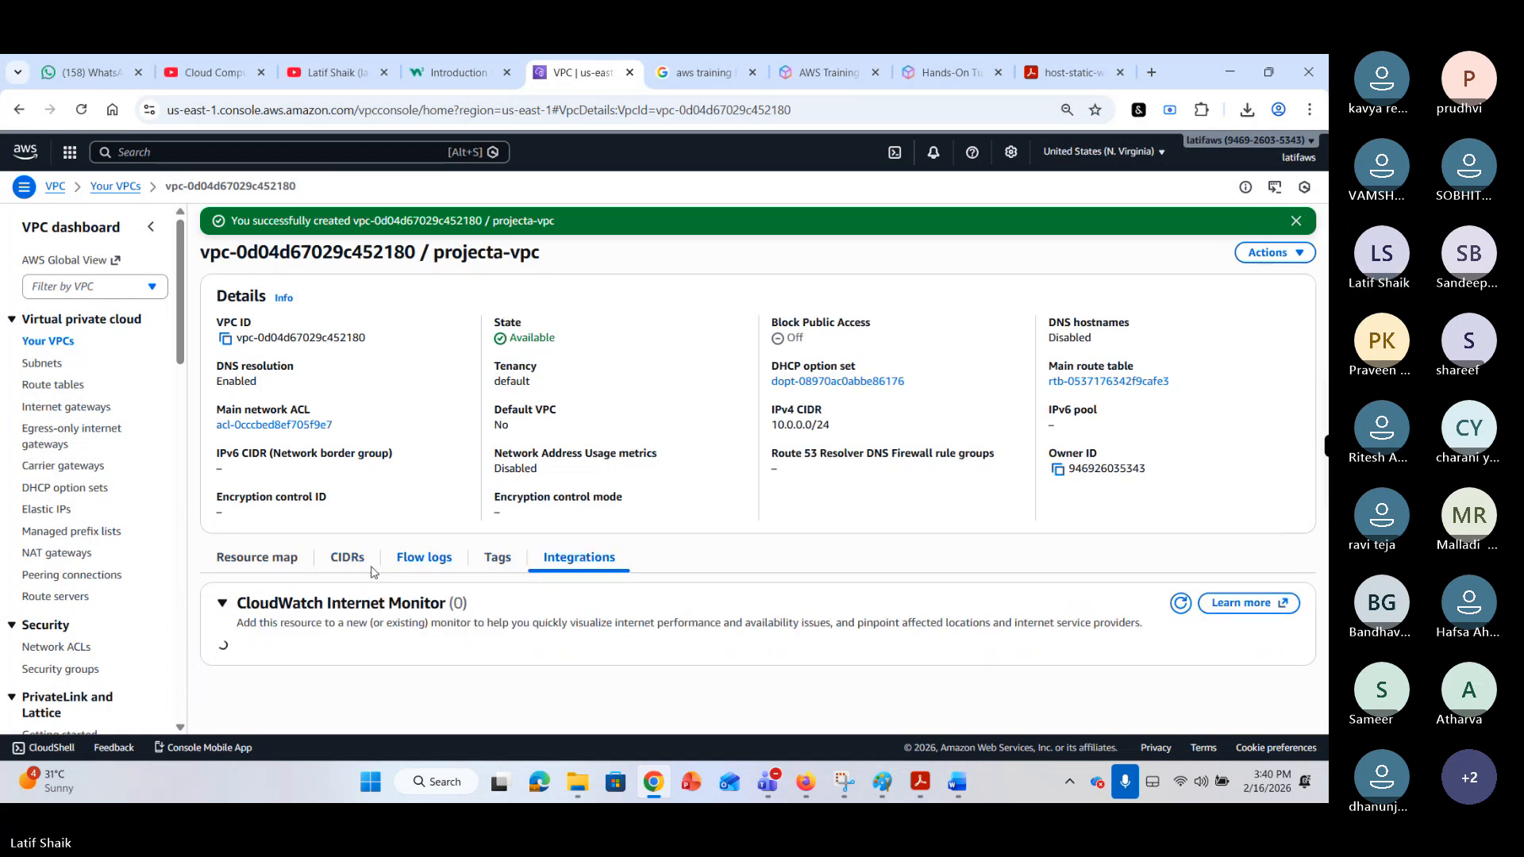
Examine the new VPC's resource map, pointing out the projecta-vpc entry and the subnets section.
left_click(277, 565)
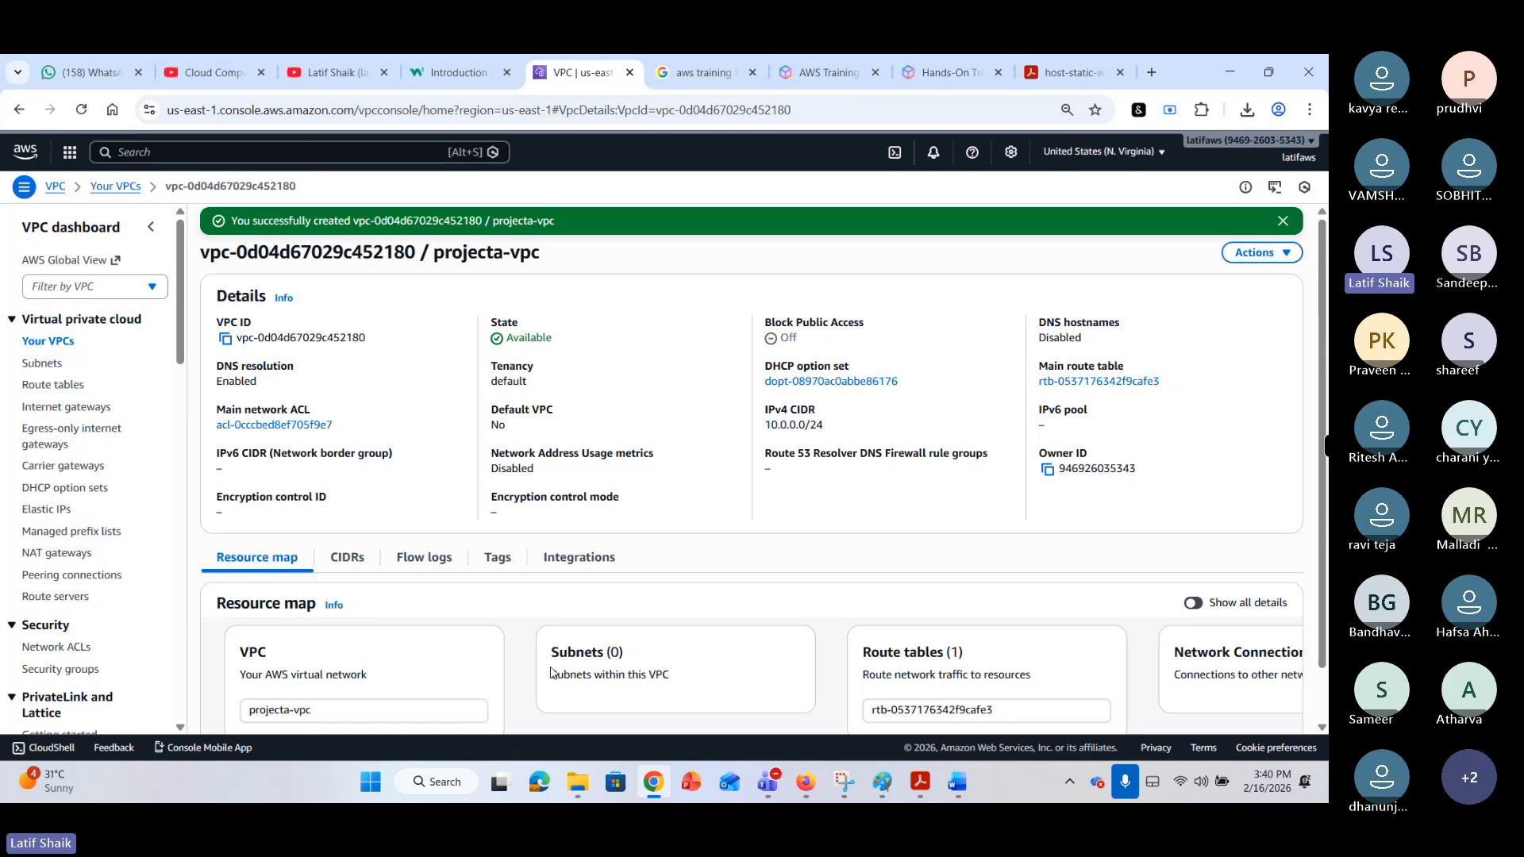
scroll(528, 635, "down", 1)
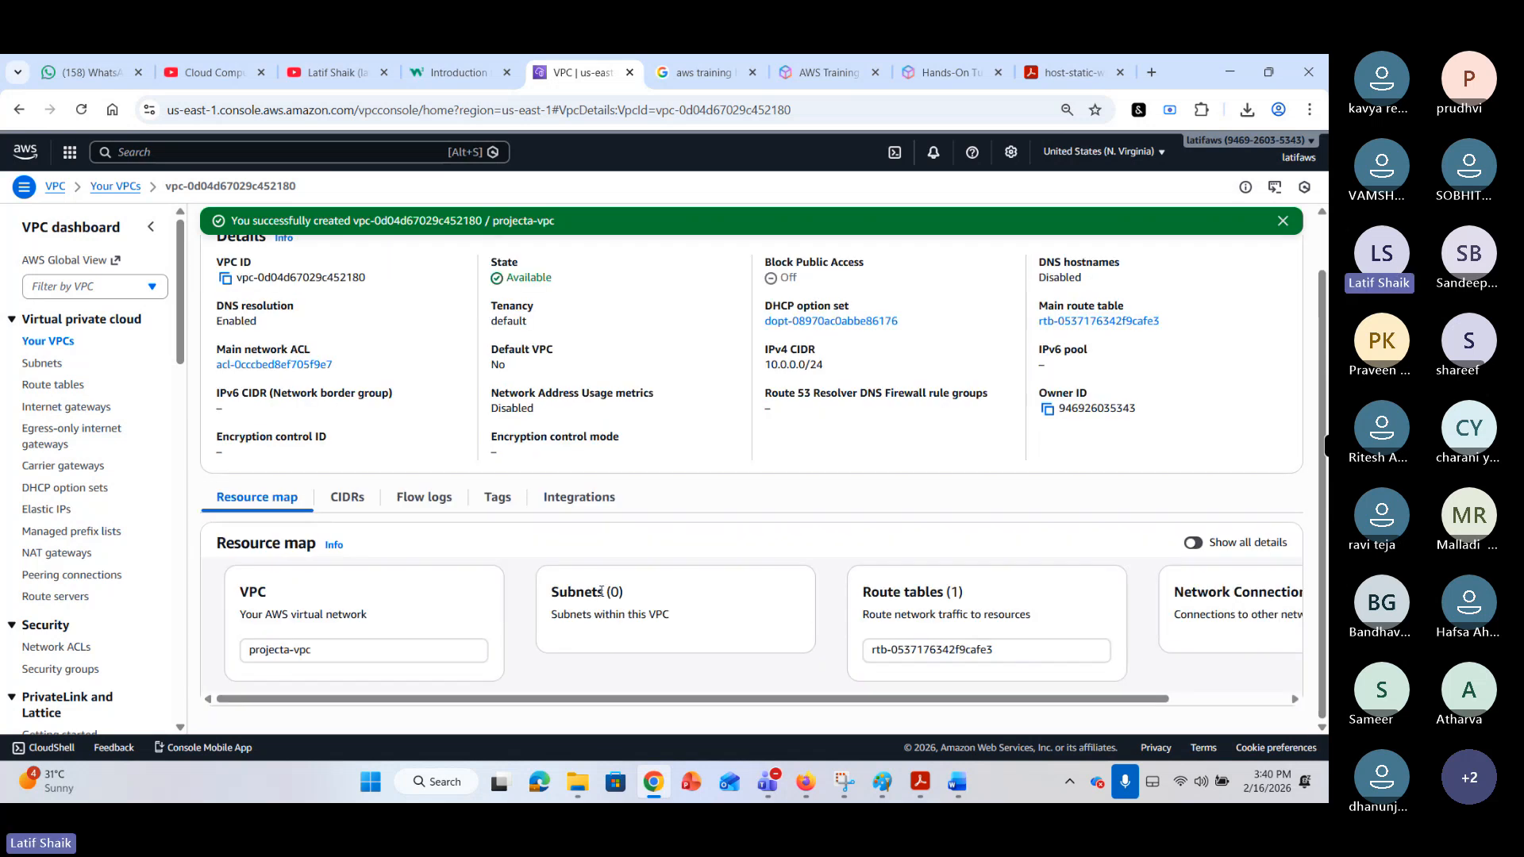
left_click(450, 656)
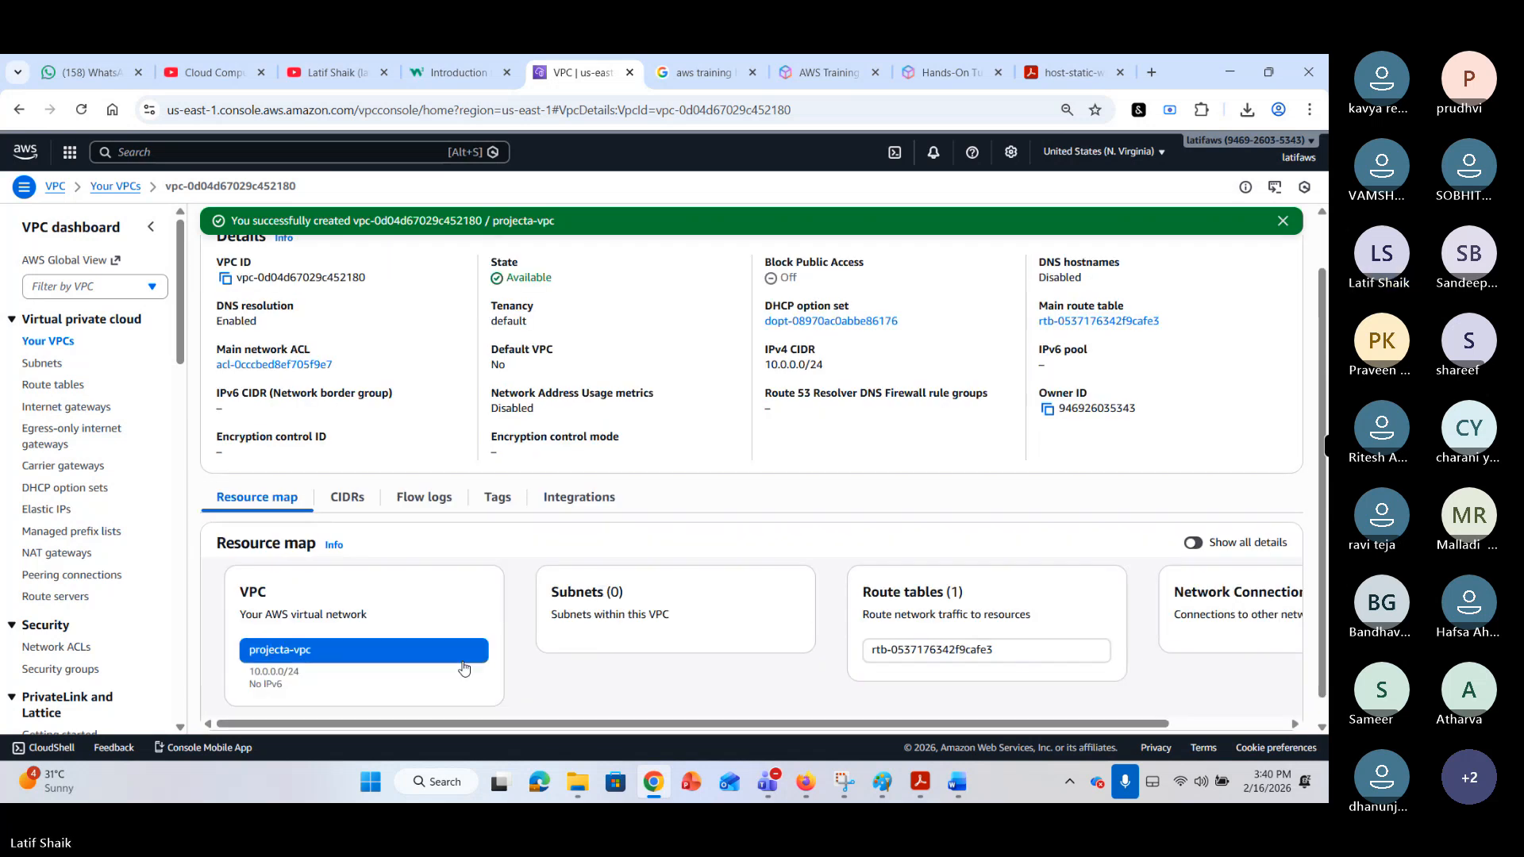
scroll(465, 669, "down", 1)
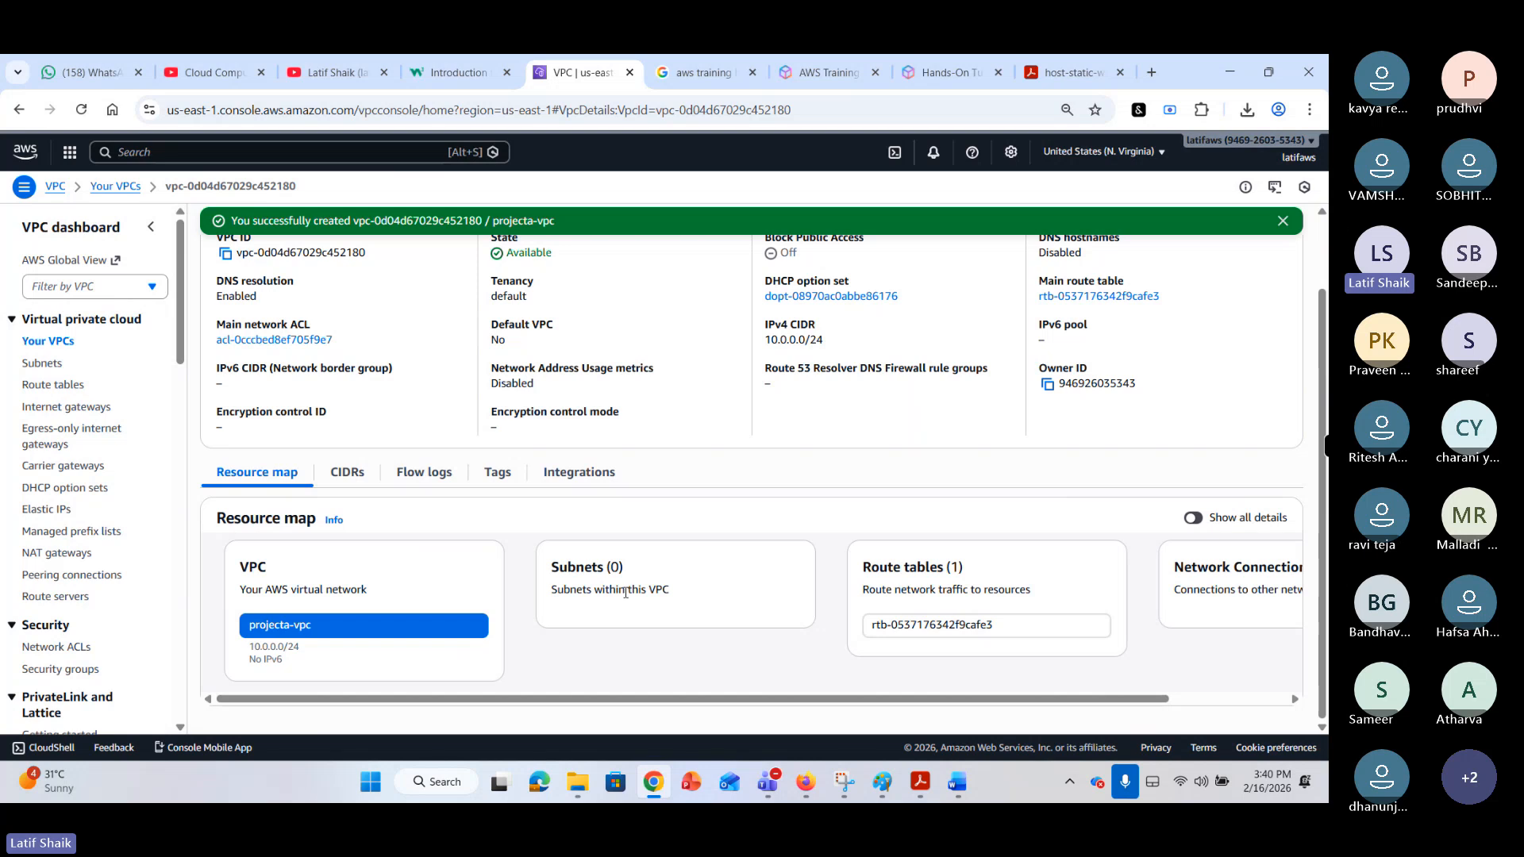
left_click(703, 596)
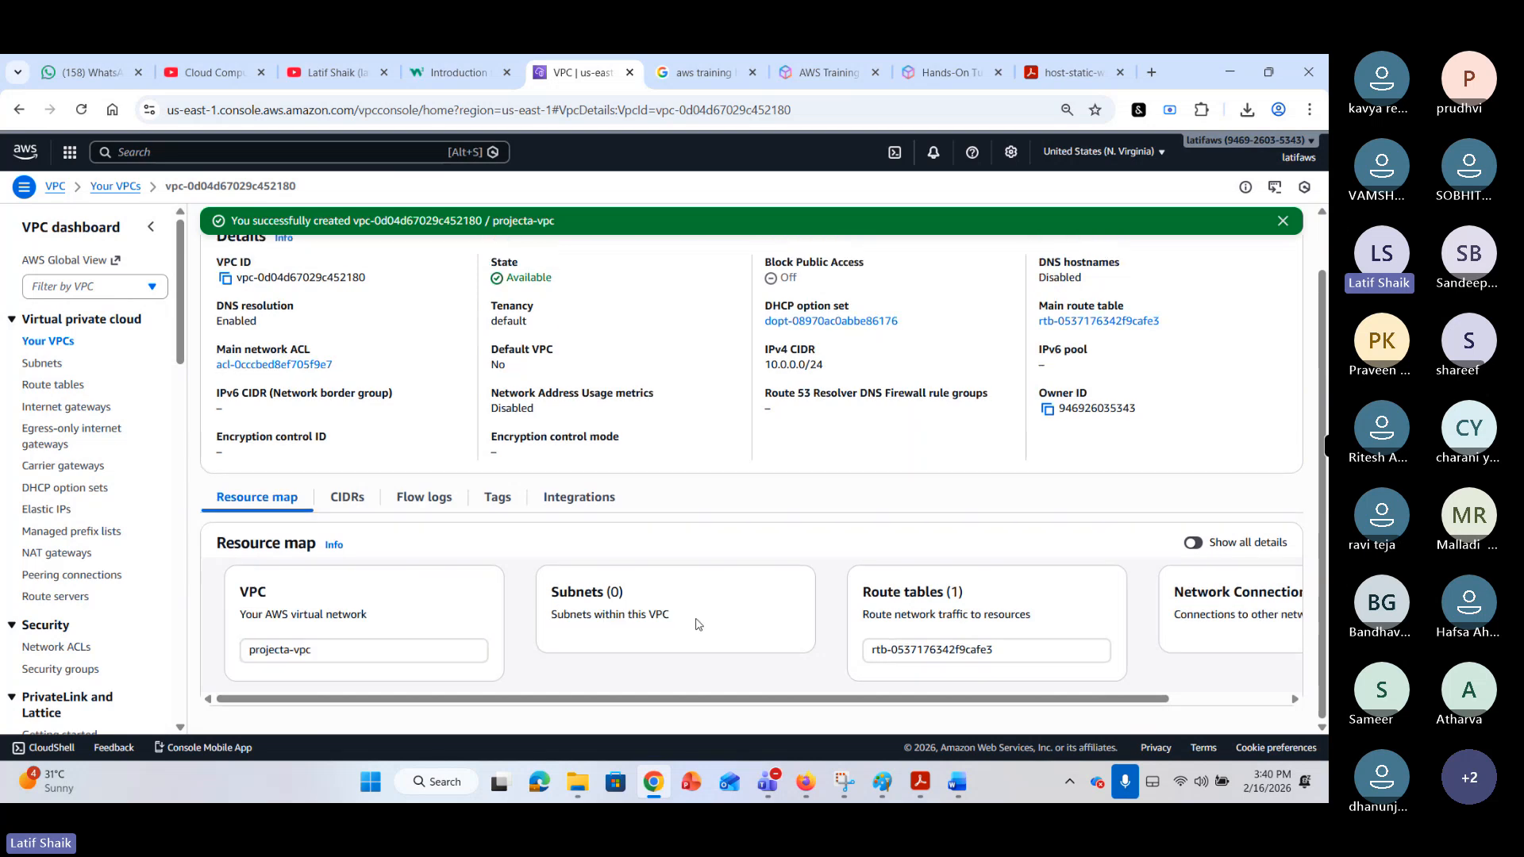
scroll(689, 637, "up", 1)
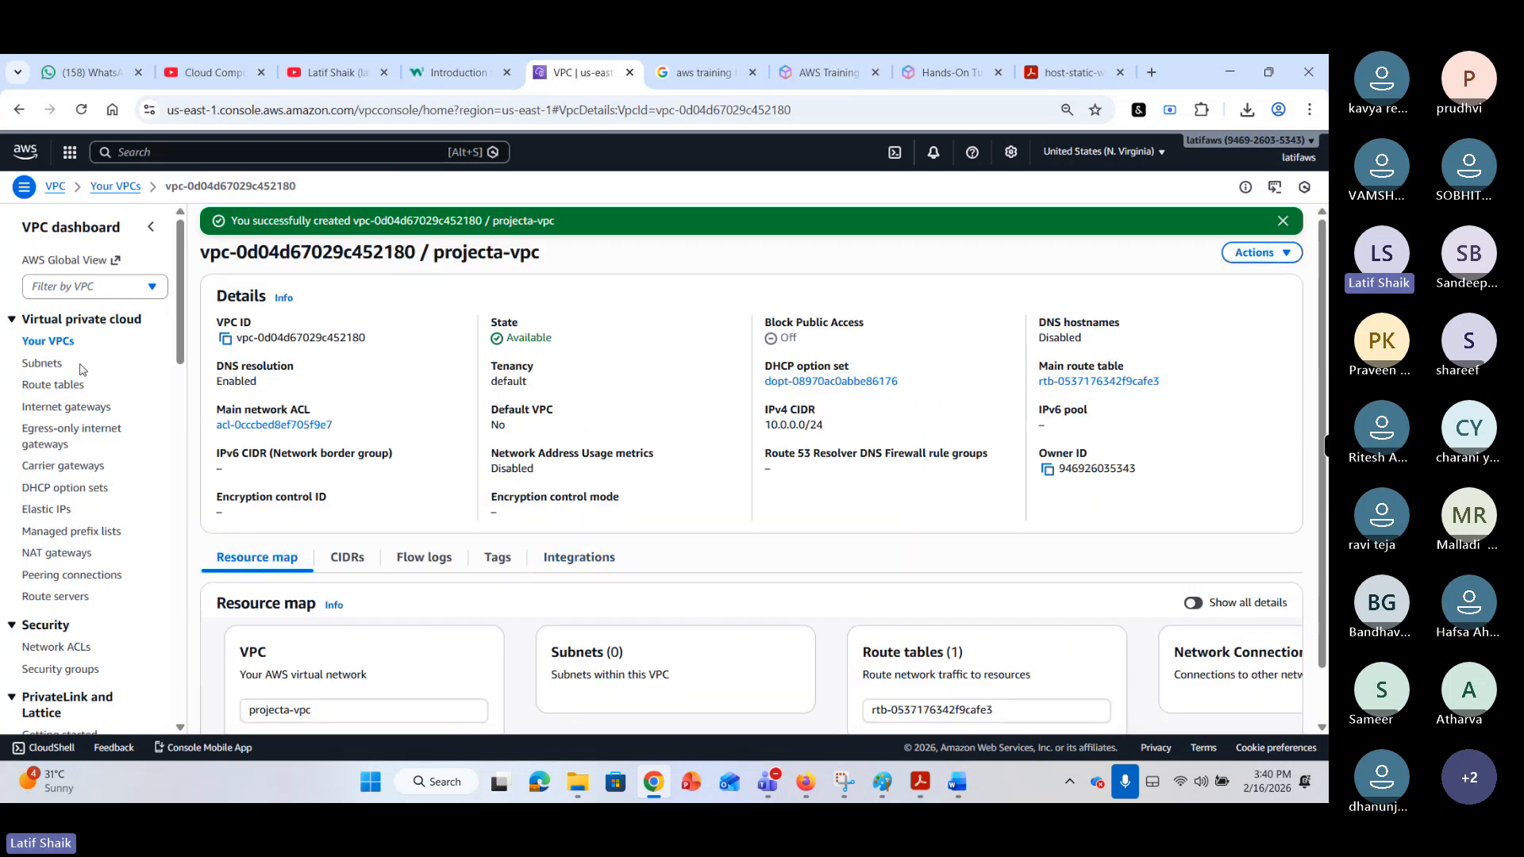
Check the existing subnets, then select projecta-vpc in the VPC list and review its resource map and details.
left_click(42, 364)
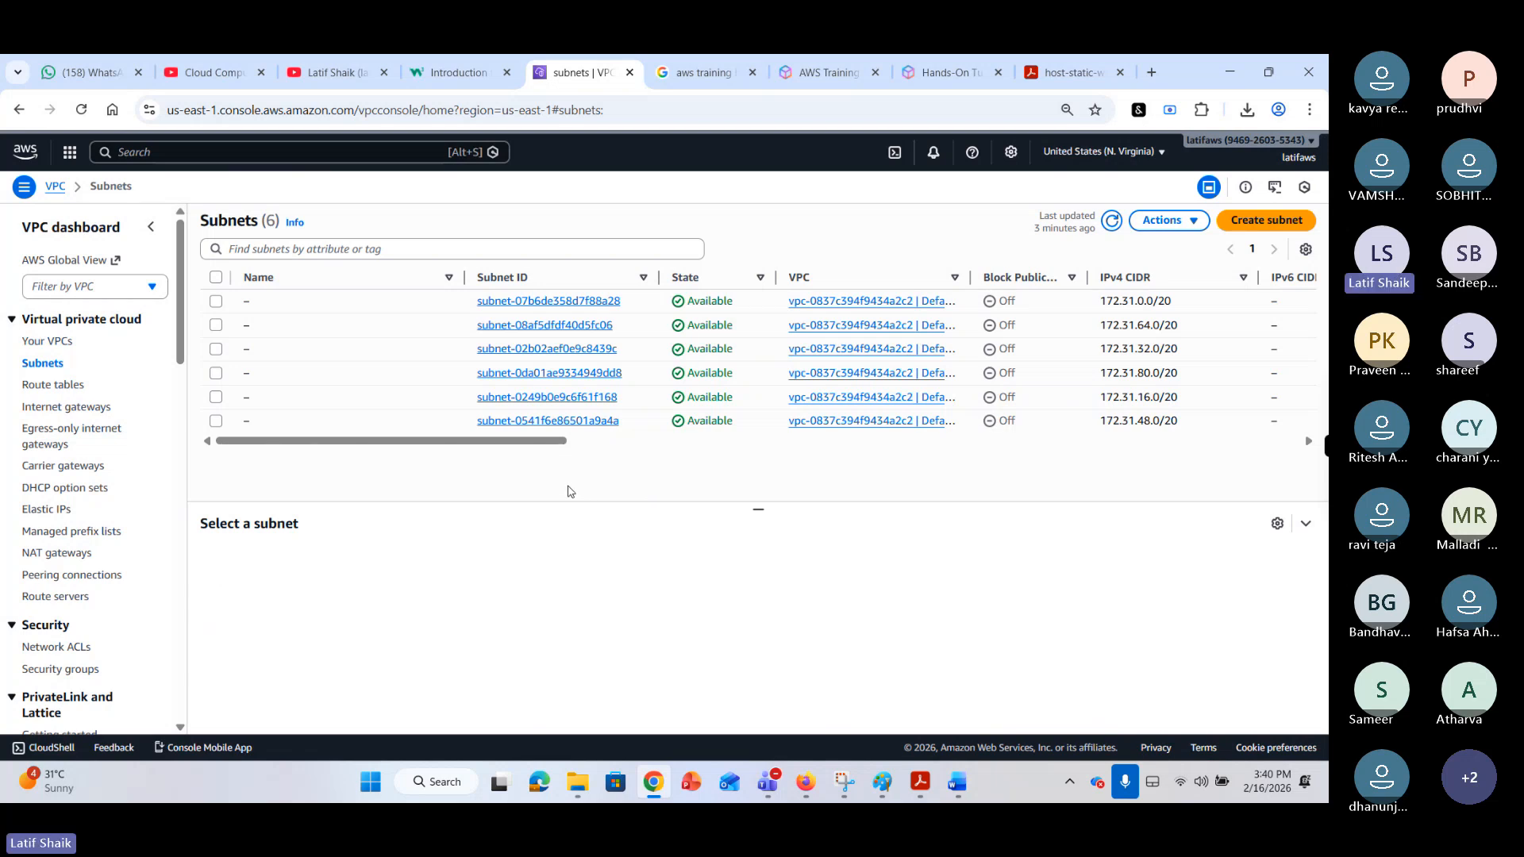
left_click(49, 344)
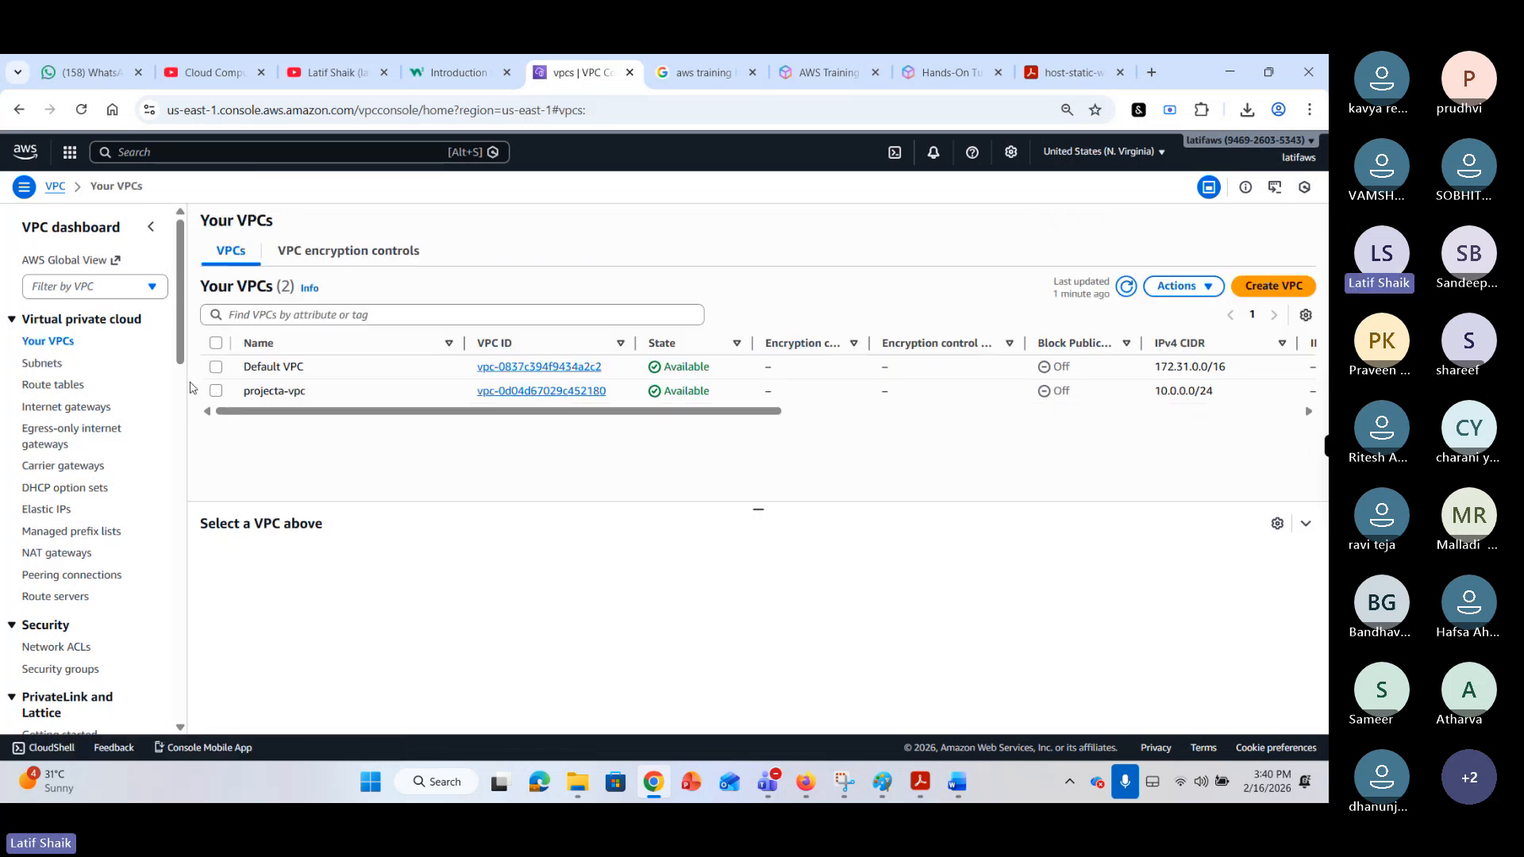
left_click(214, 390)
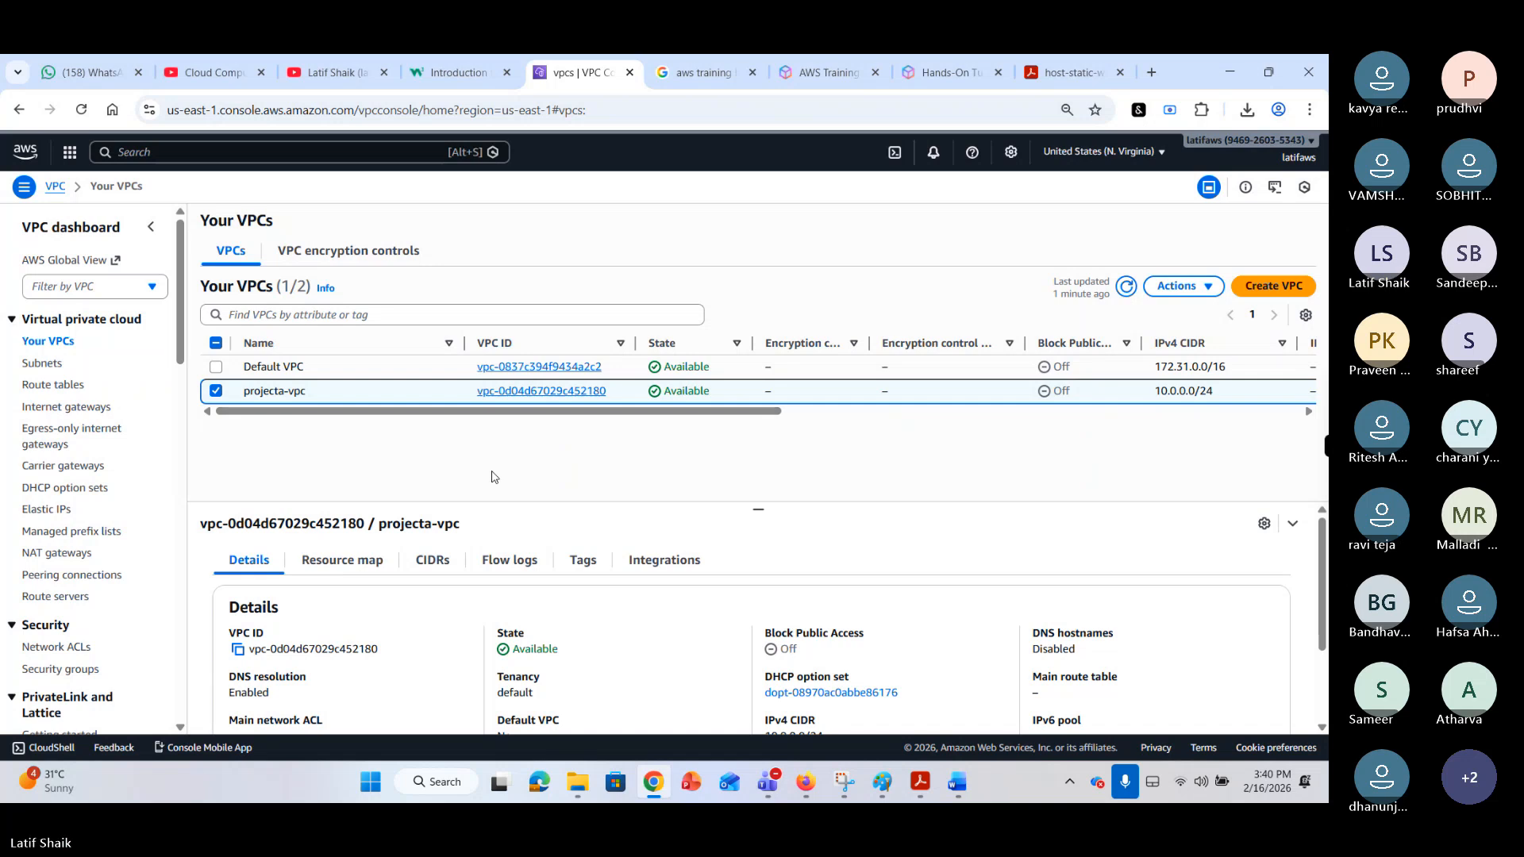
left_click(354, 562)
scroll(522, 603, "down", 1)
scroll(526, 592, "up", 1)
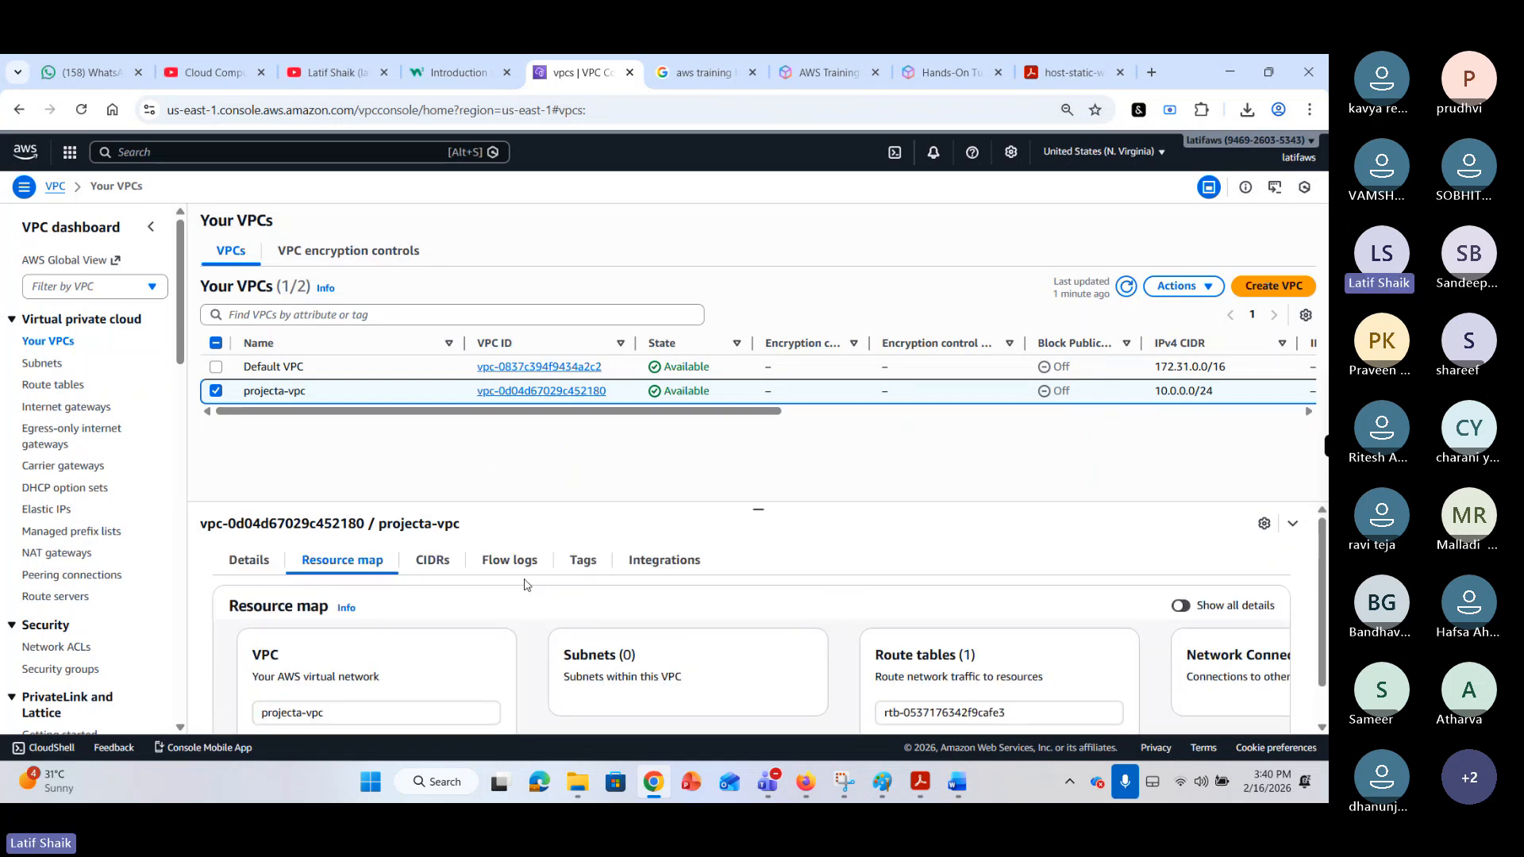
left_click(249, 562)
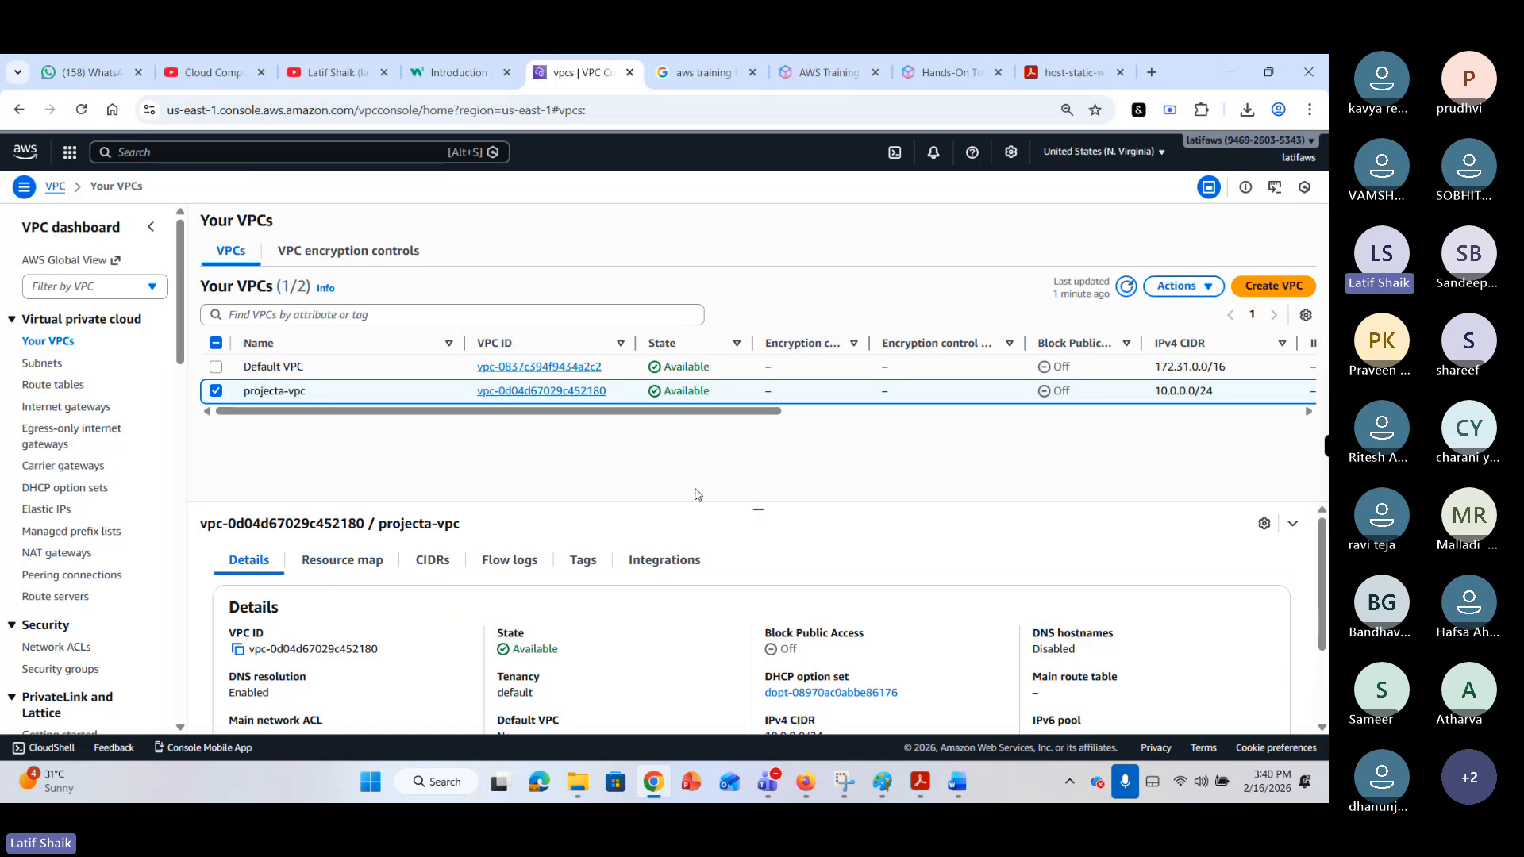
View the editable settings of projecta-vpc and return to the VPC list without saving.
left_click(1210, 290)
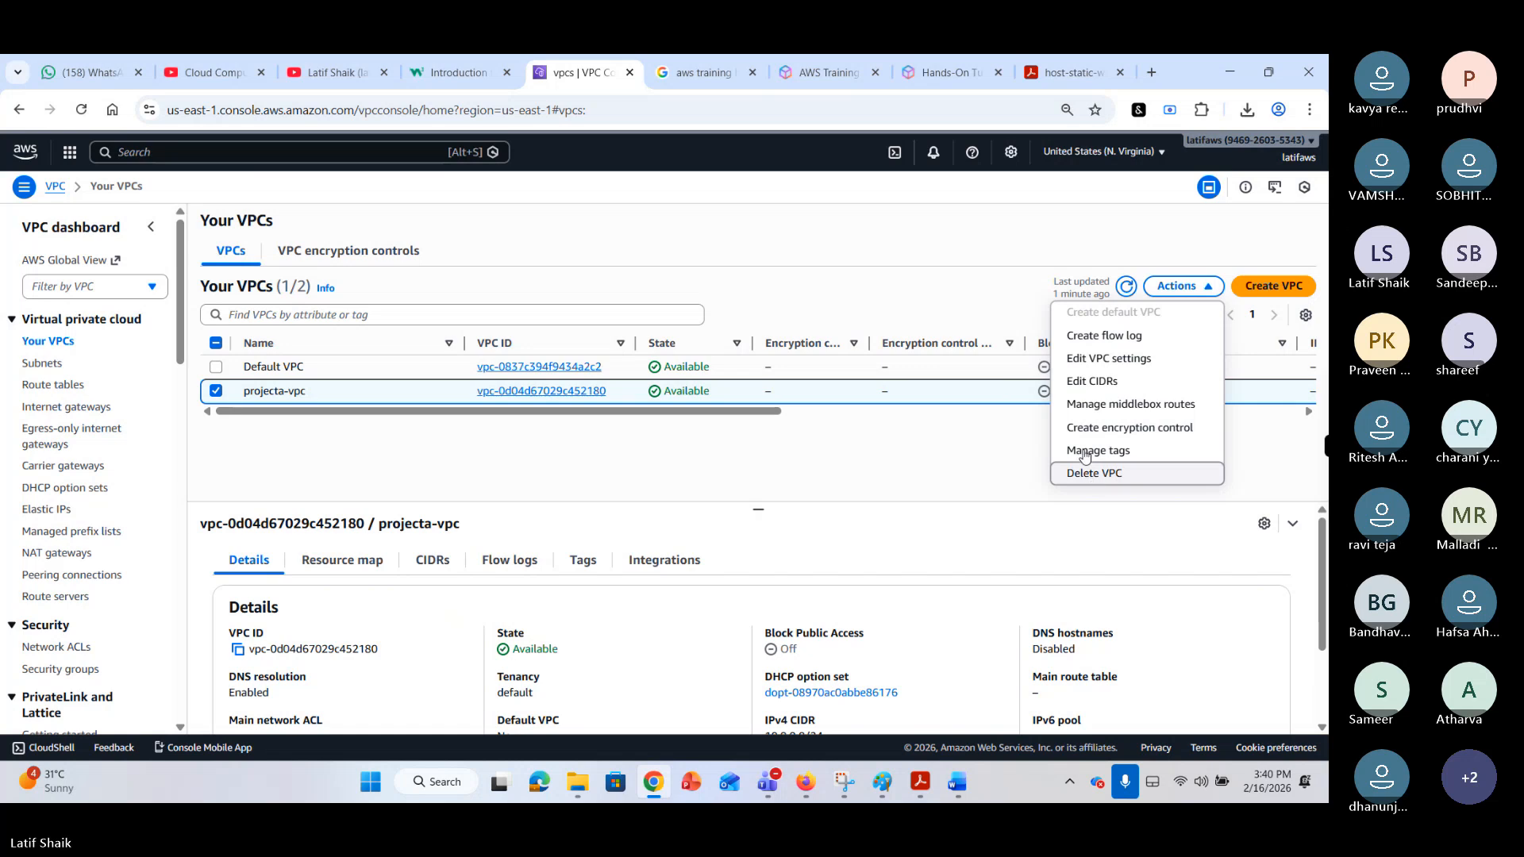
left_click(1084, 361)
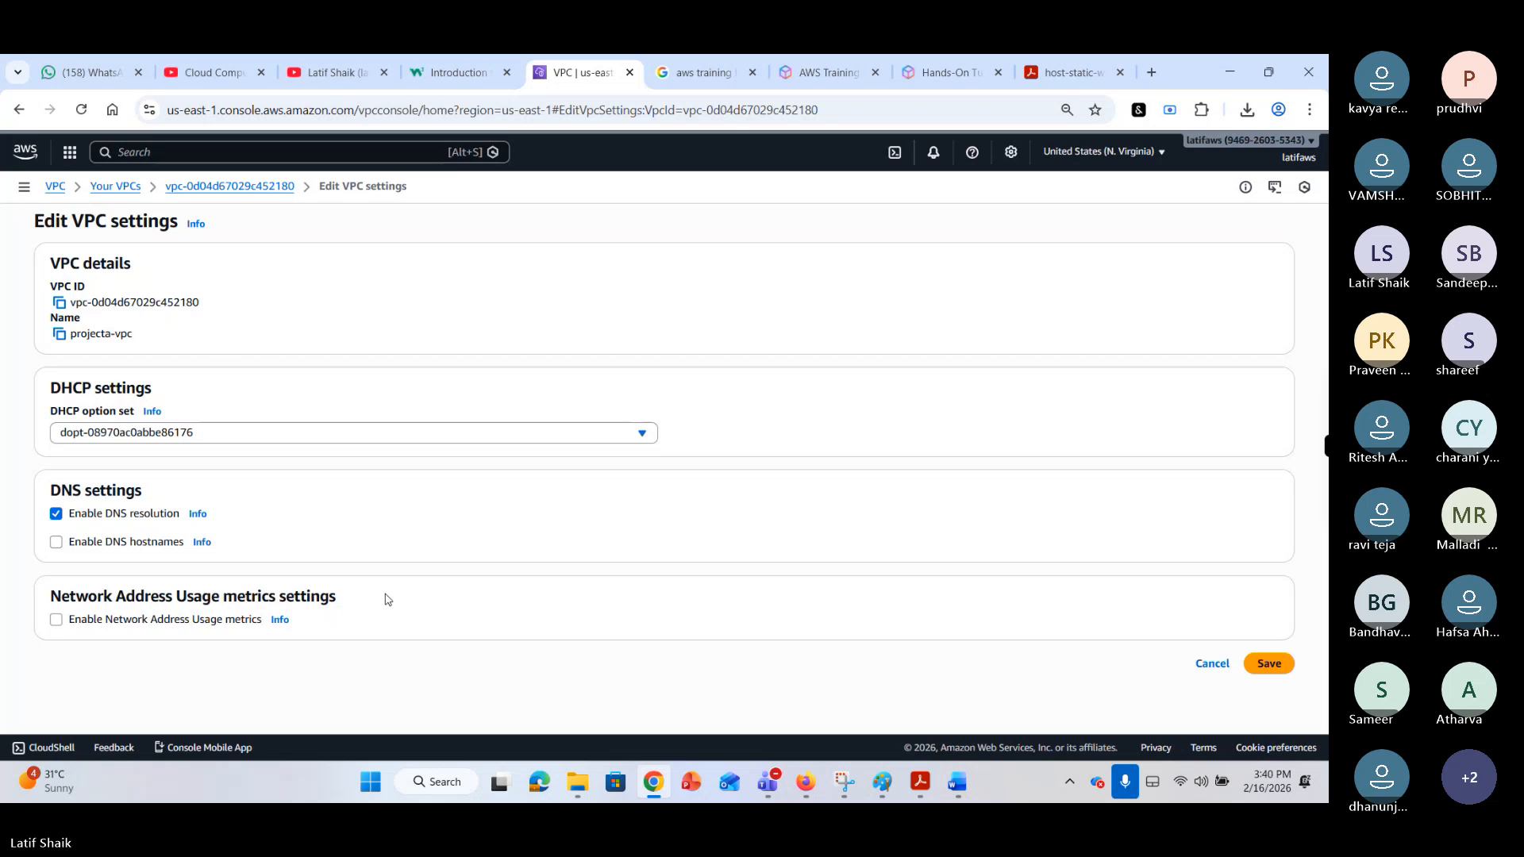
left_click(115, 186)
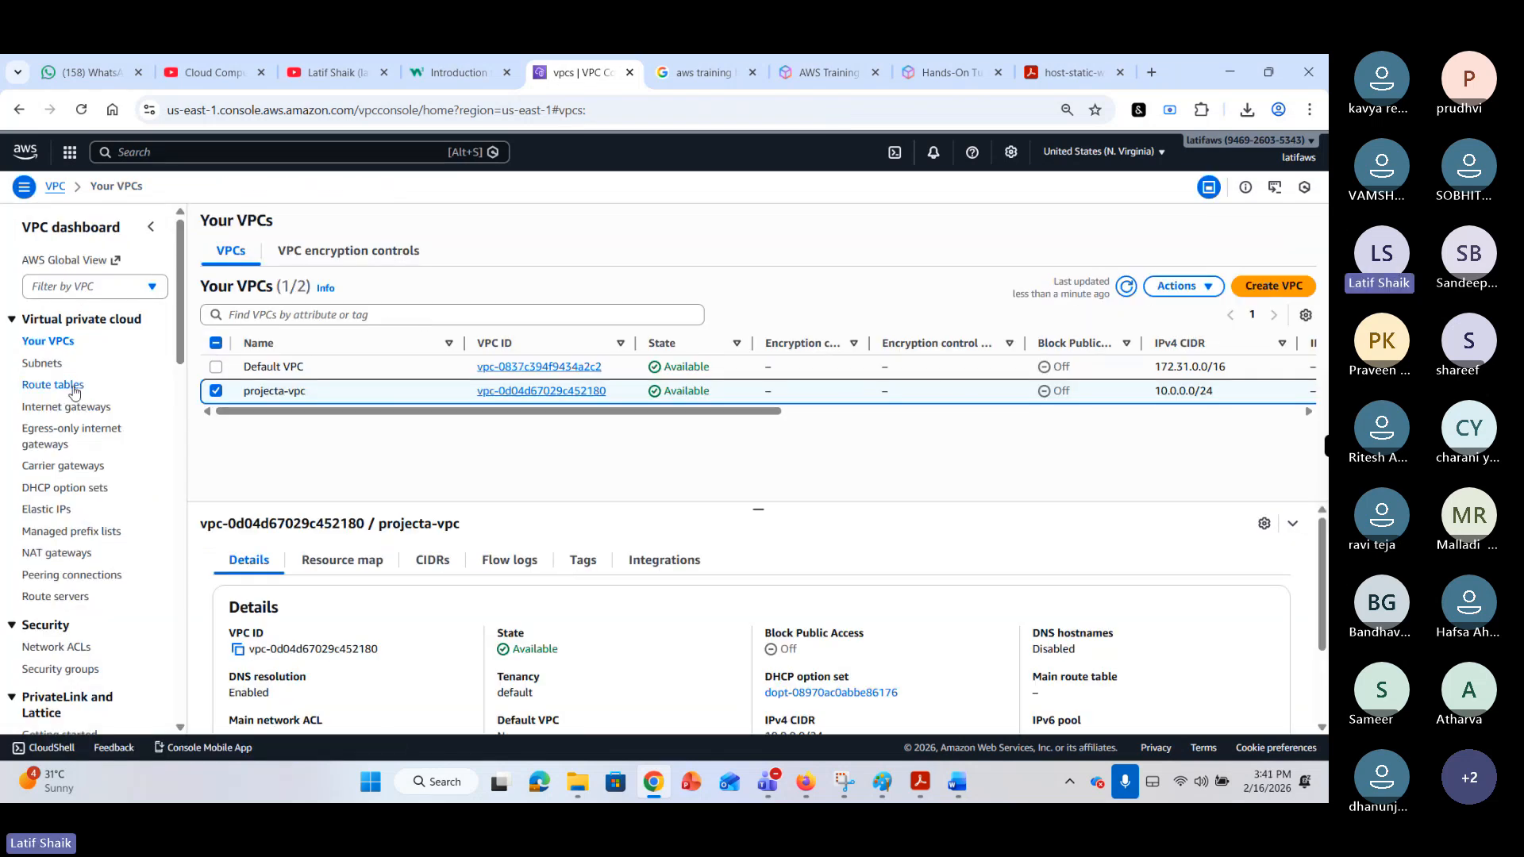
left_click(42, 362)
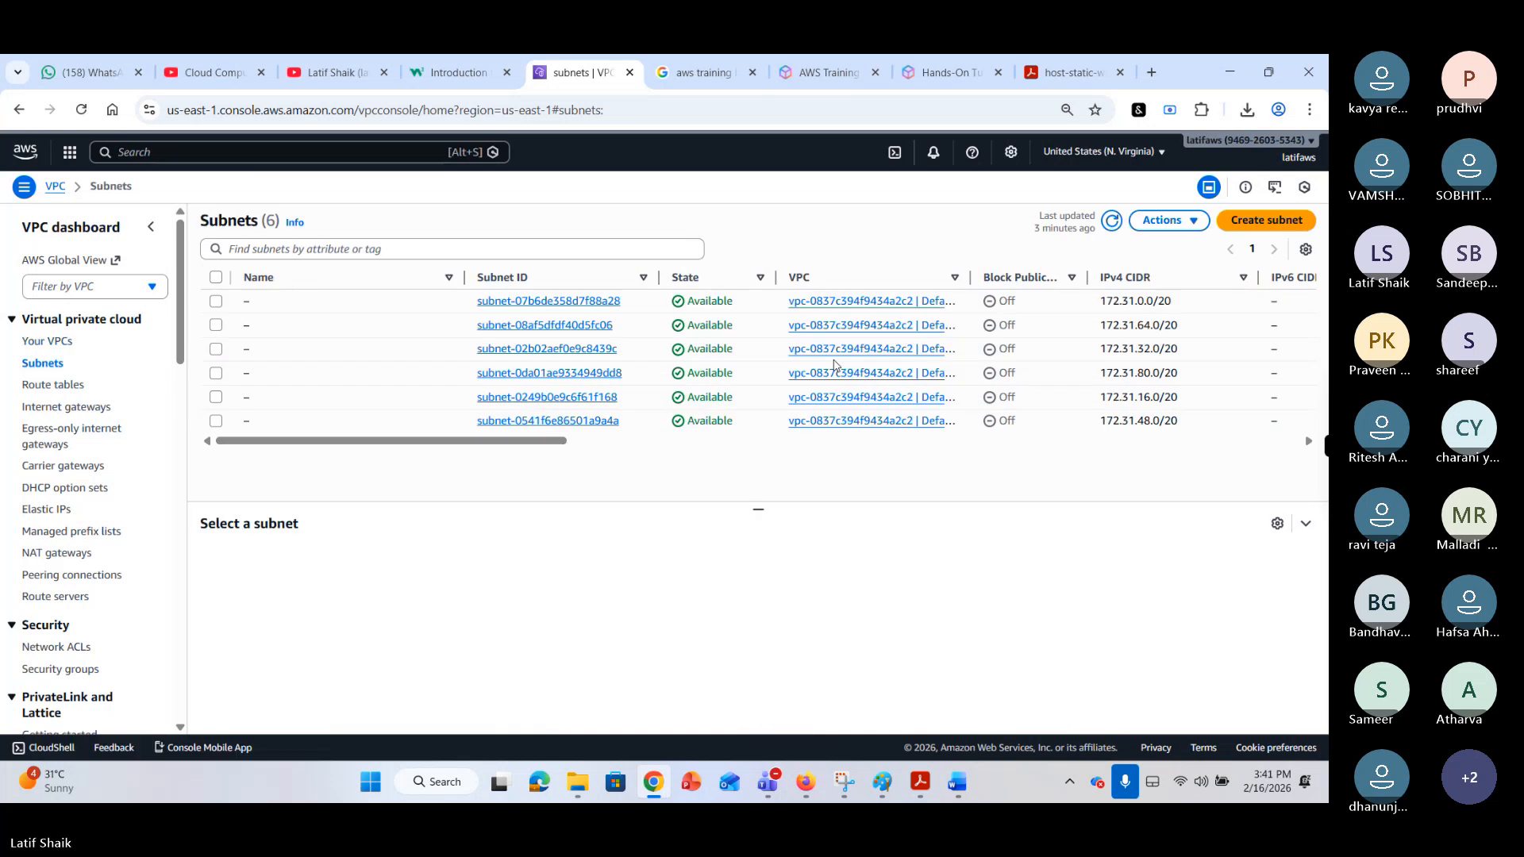
left_click(1265, 220)
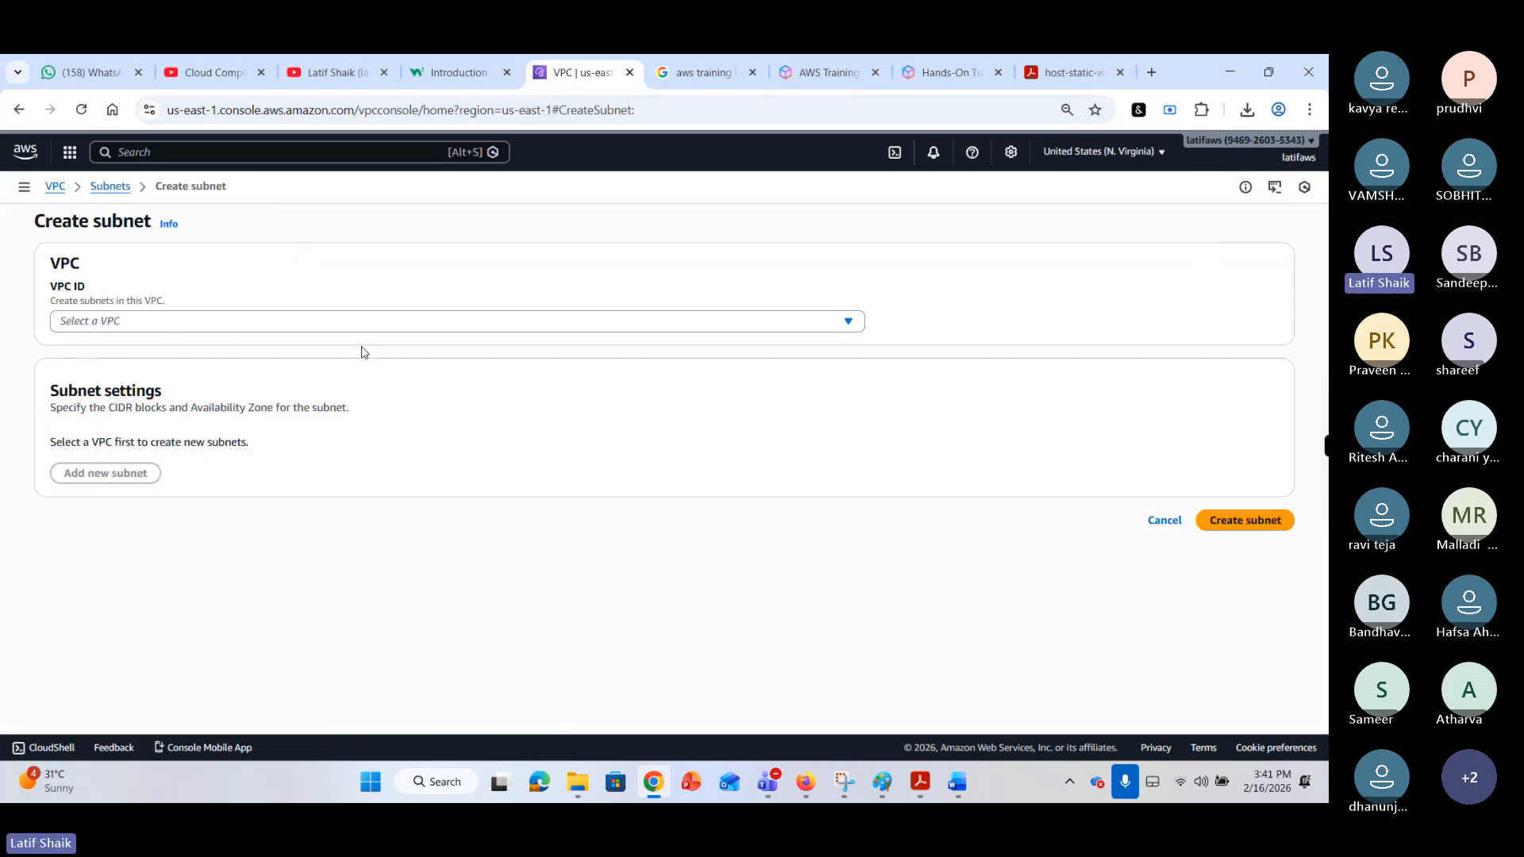
left_click(357, 322)
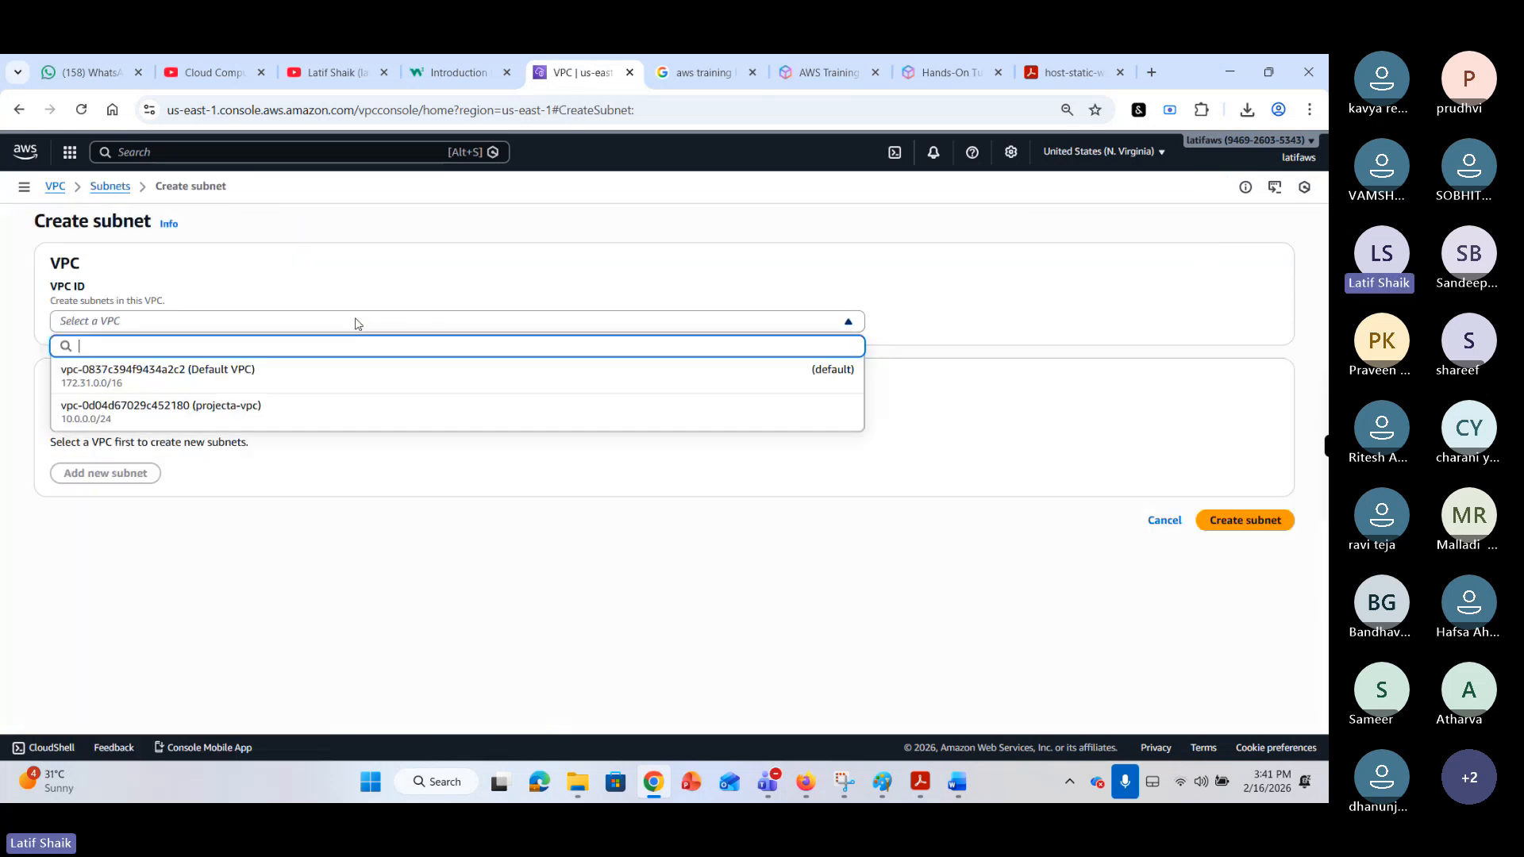
left_click(296, 423)
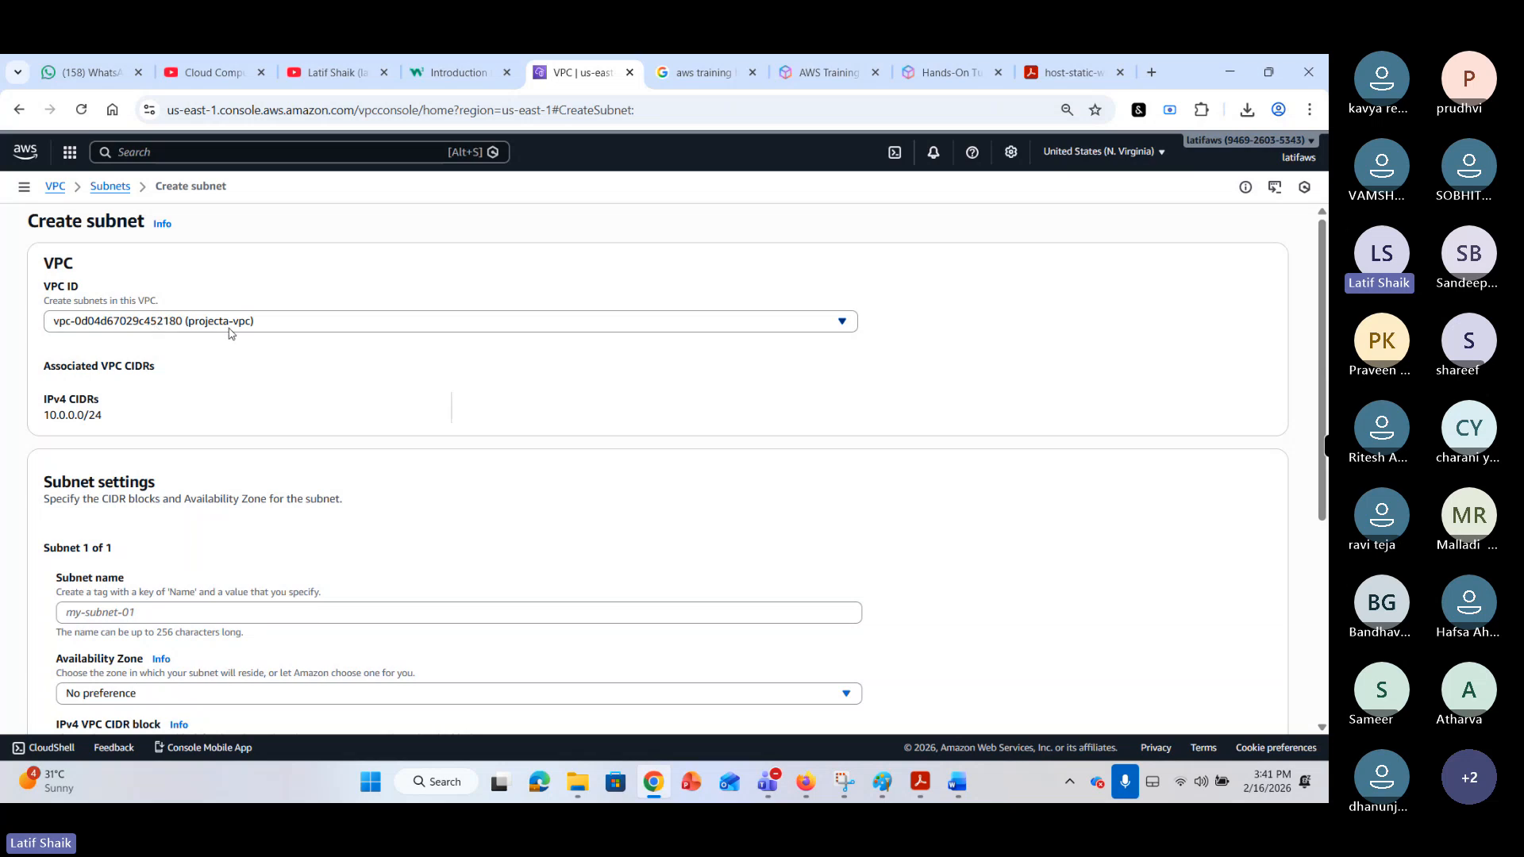
left_click(57, 187)
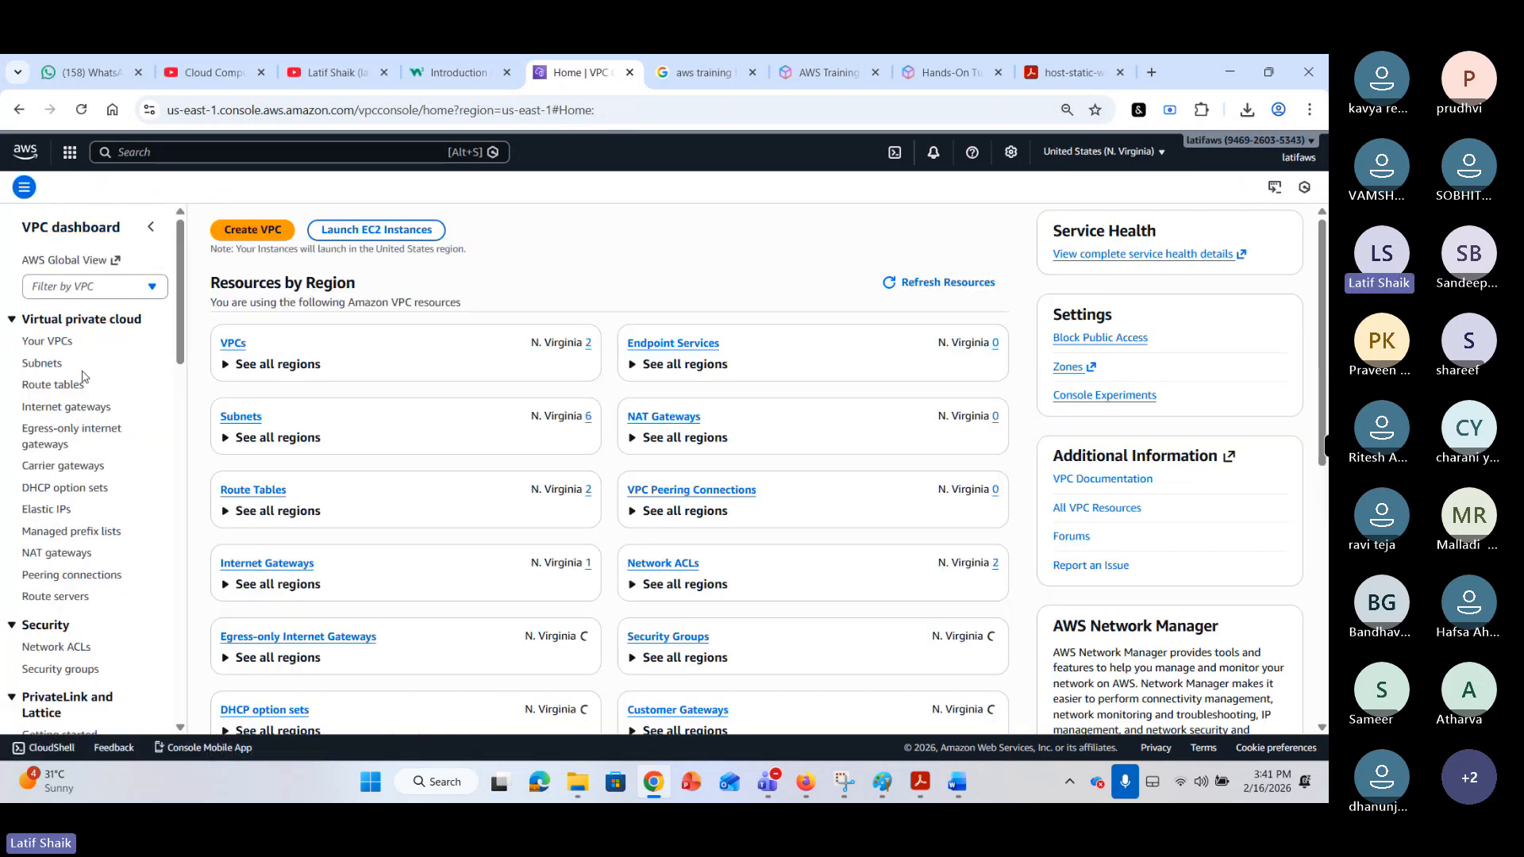
Start creating a new subnet and choose projecta-vpc as its VPC.
left_click(44, 364)
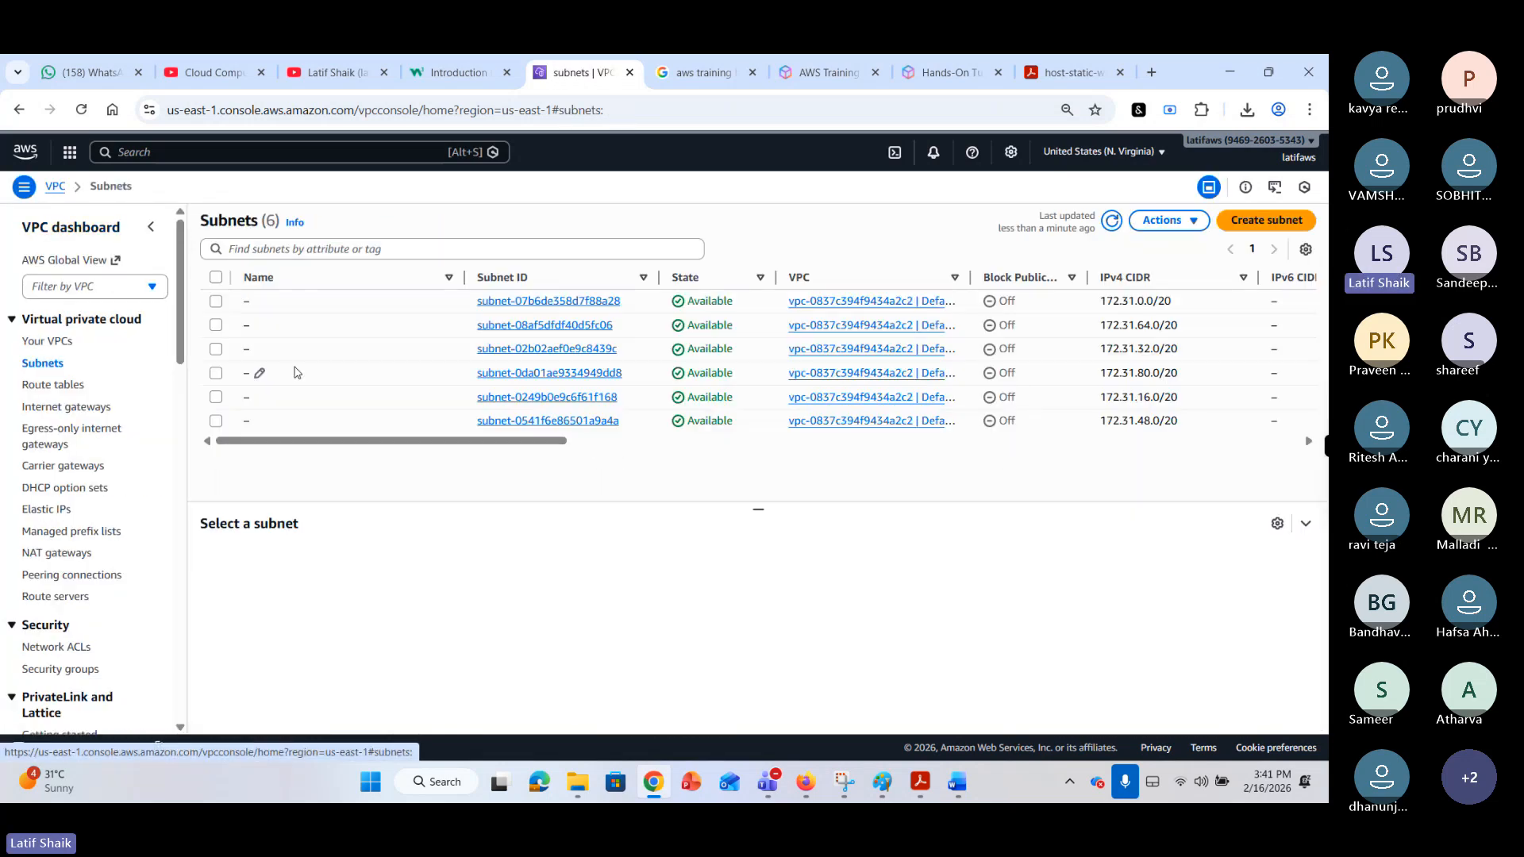
left_click(1267, 222)
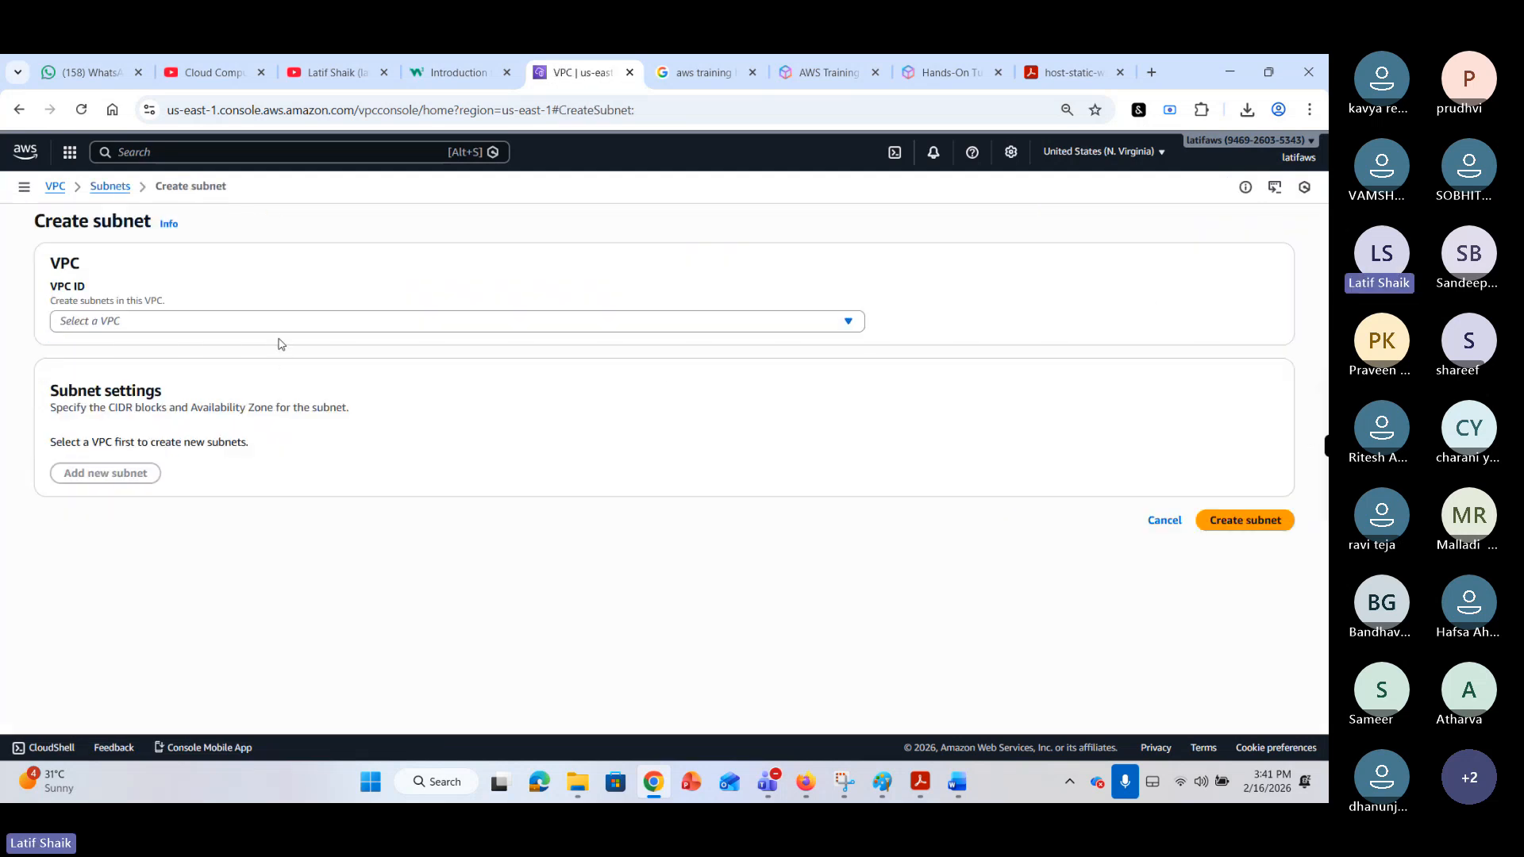
left_click(284, 324)
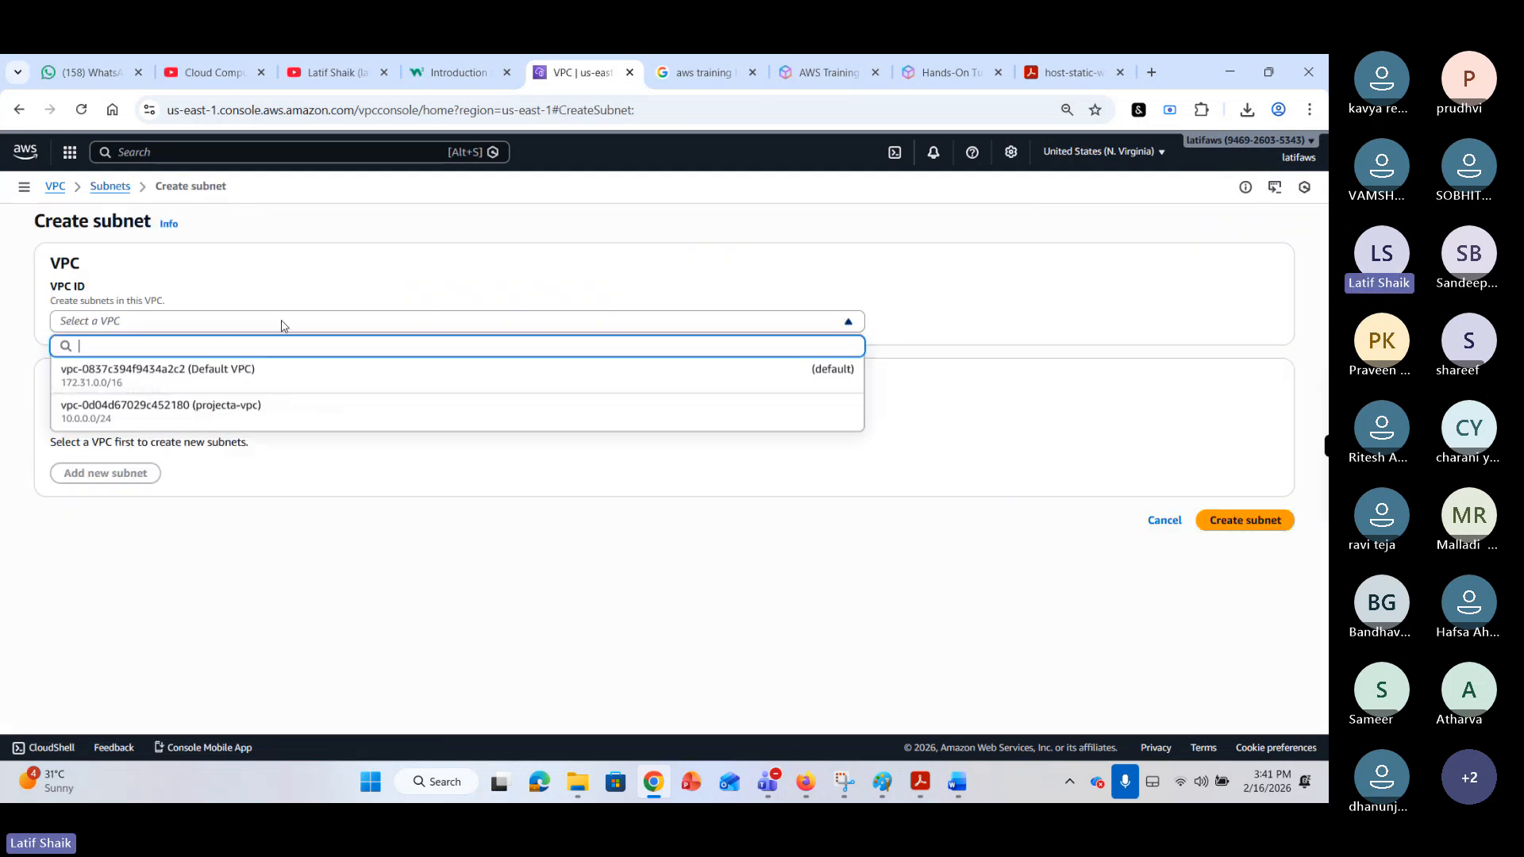
left_click(268, 411)
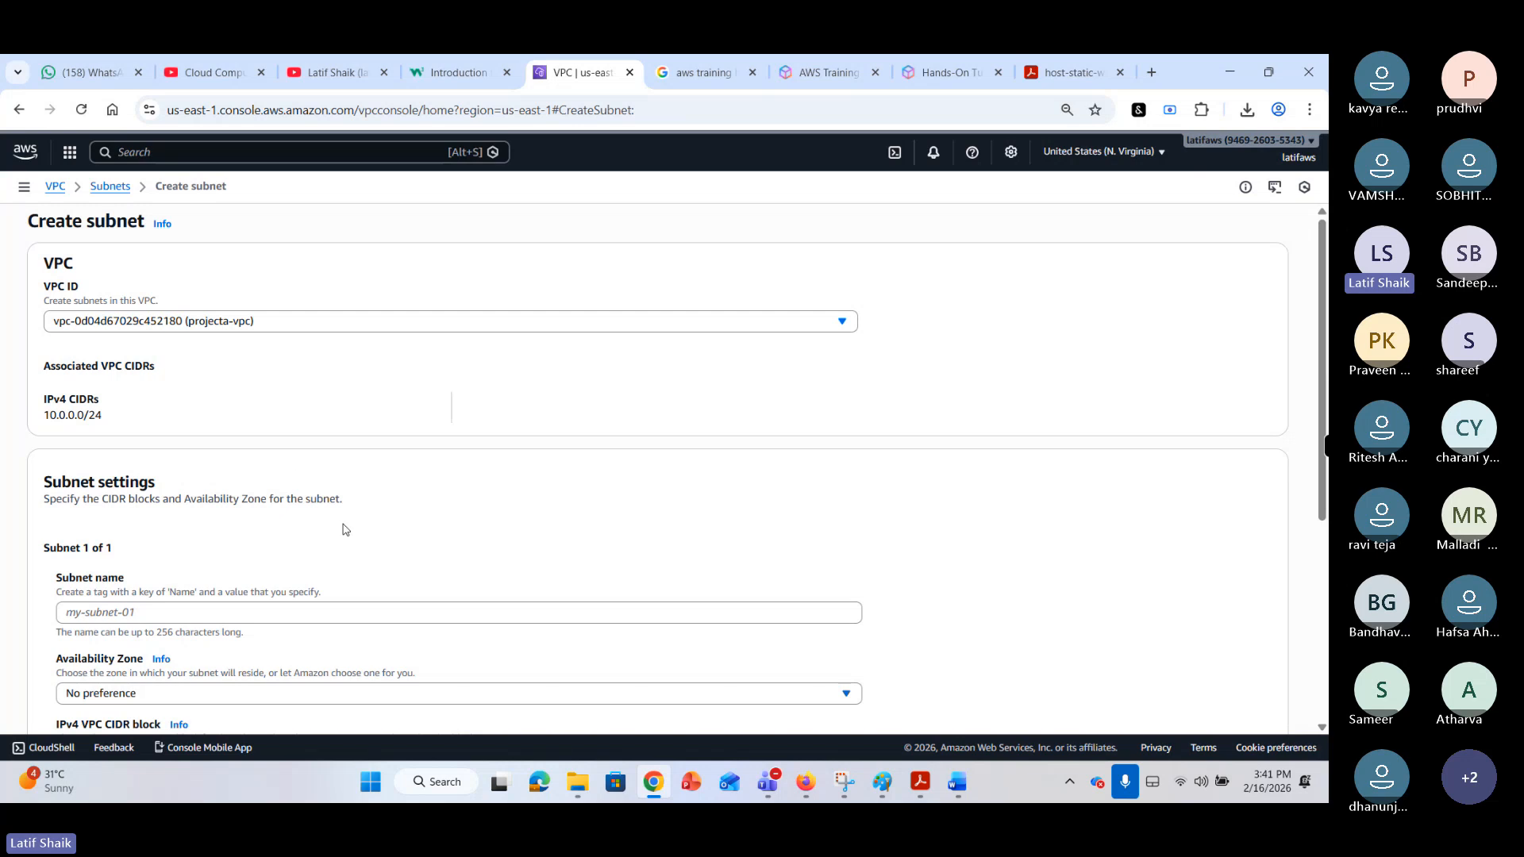
Set the new subnet's name to projecta-subnet.
scroll(373, 484, "down", 2)
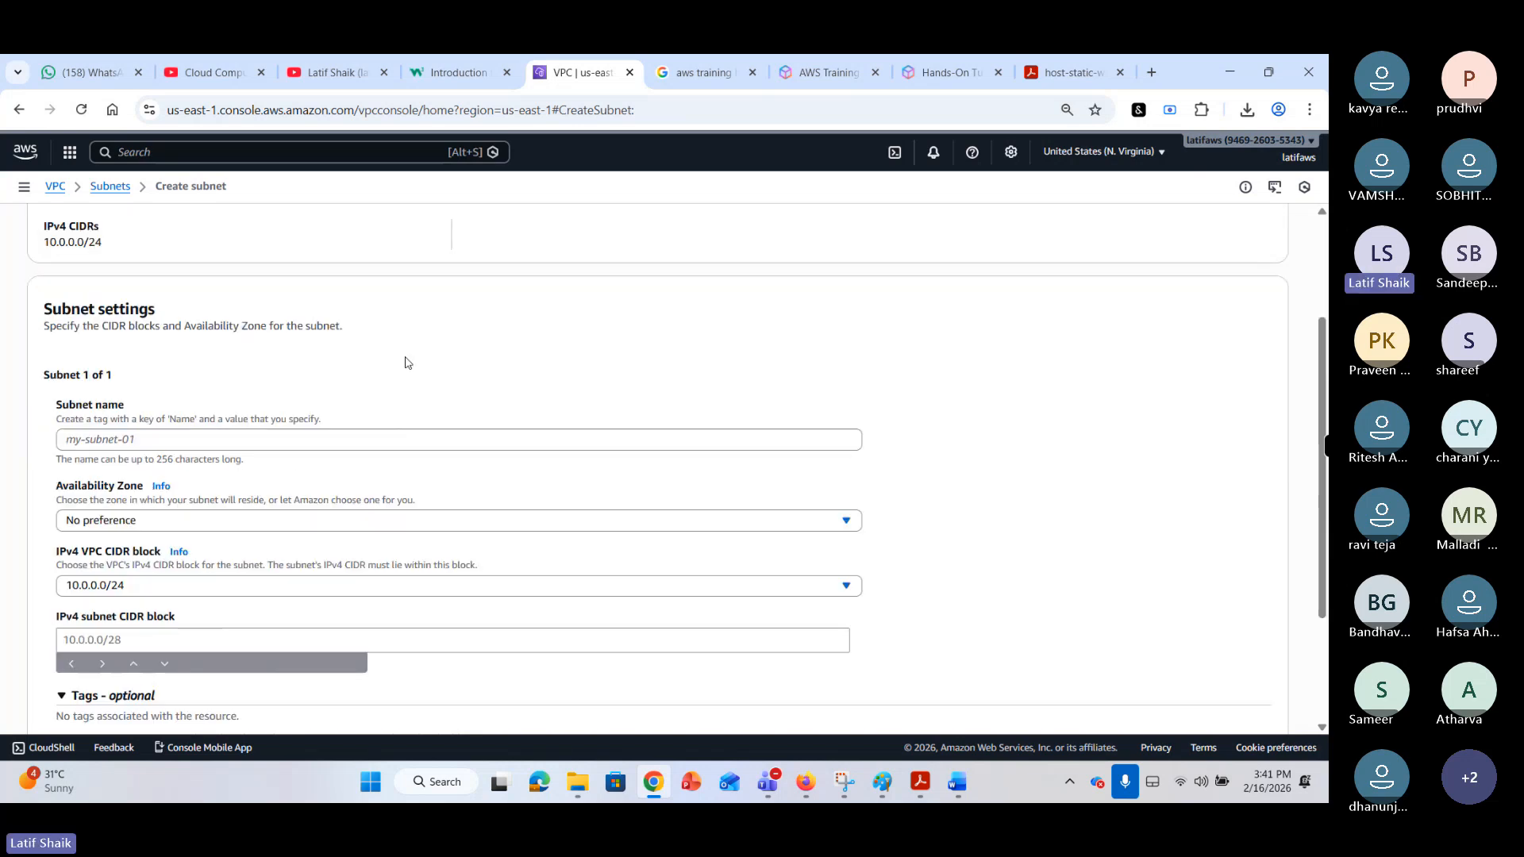
left_click(382, 439)
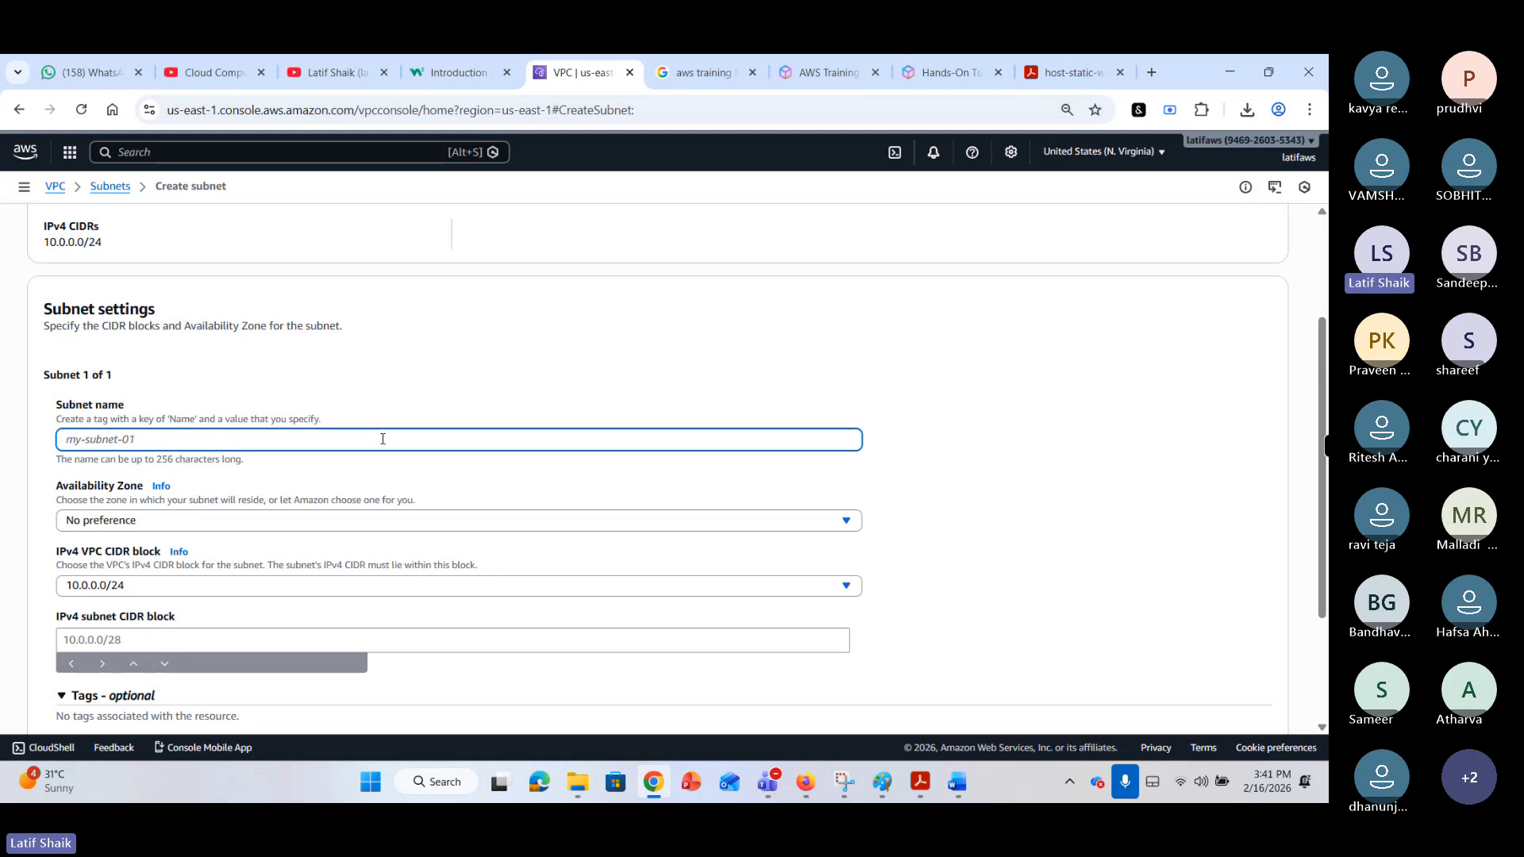
type("pro")
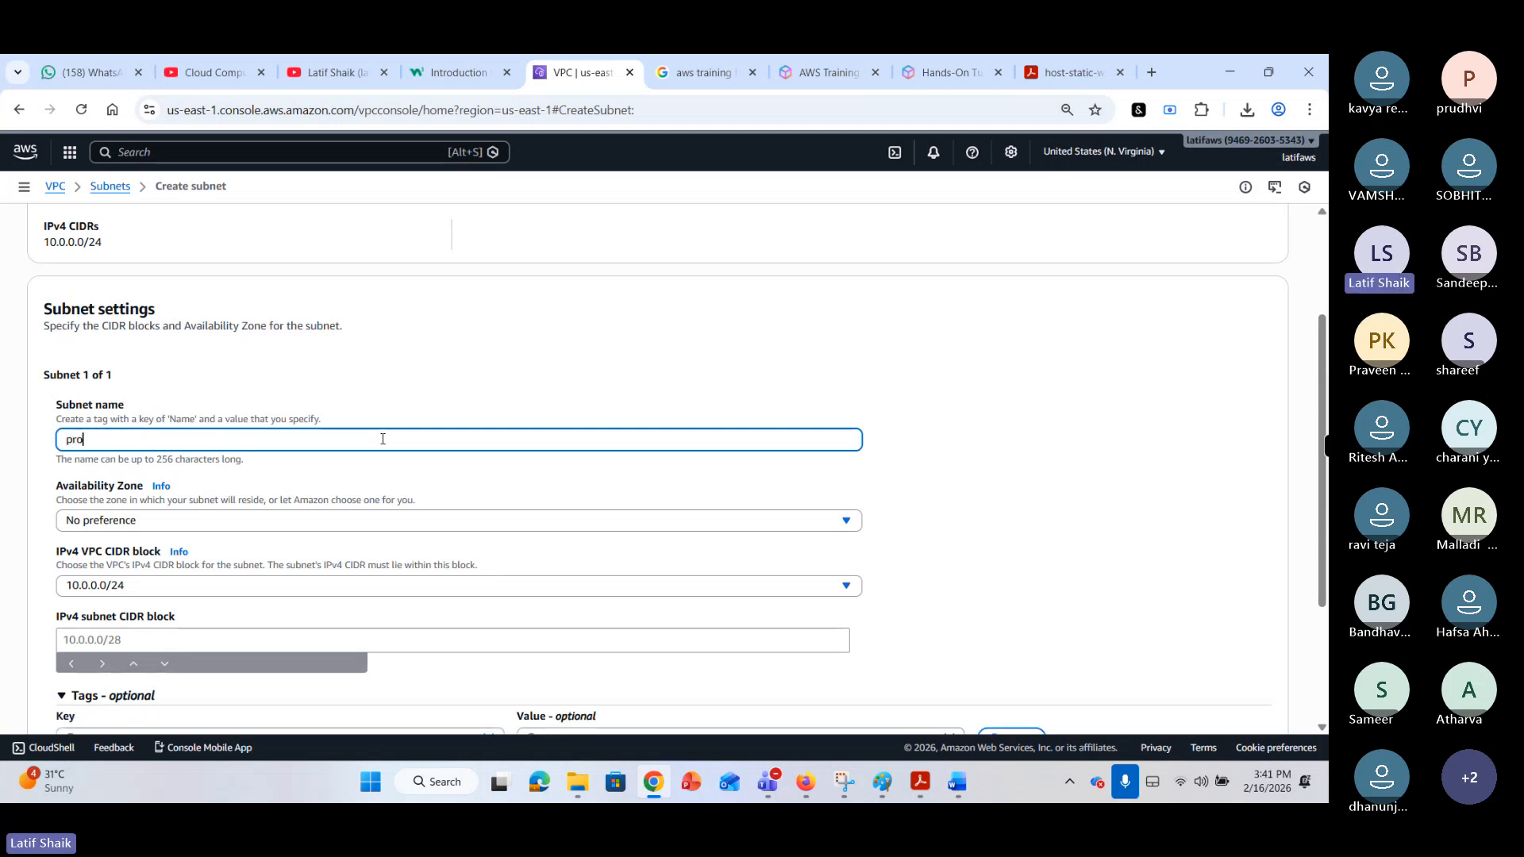
type("jecta")
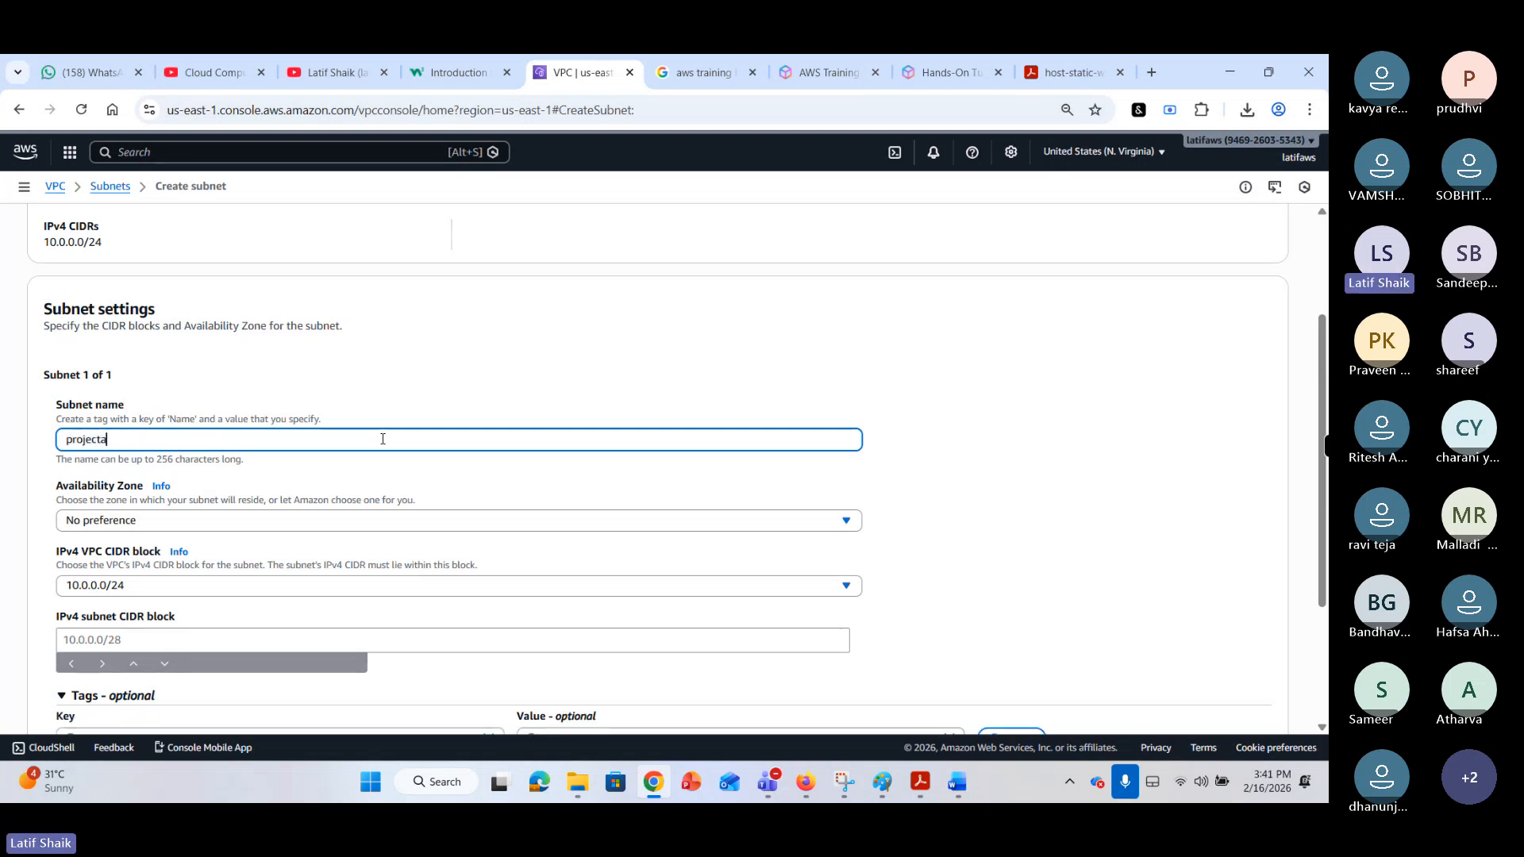
type("-sn")
key("BackSpace")
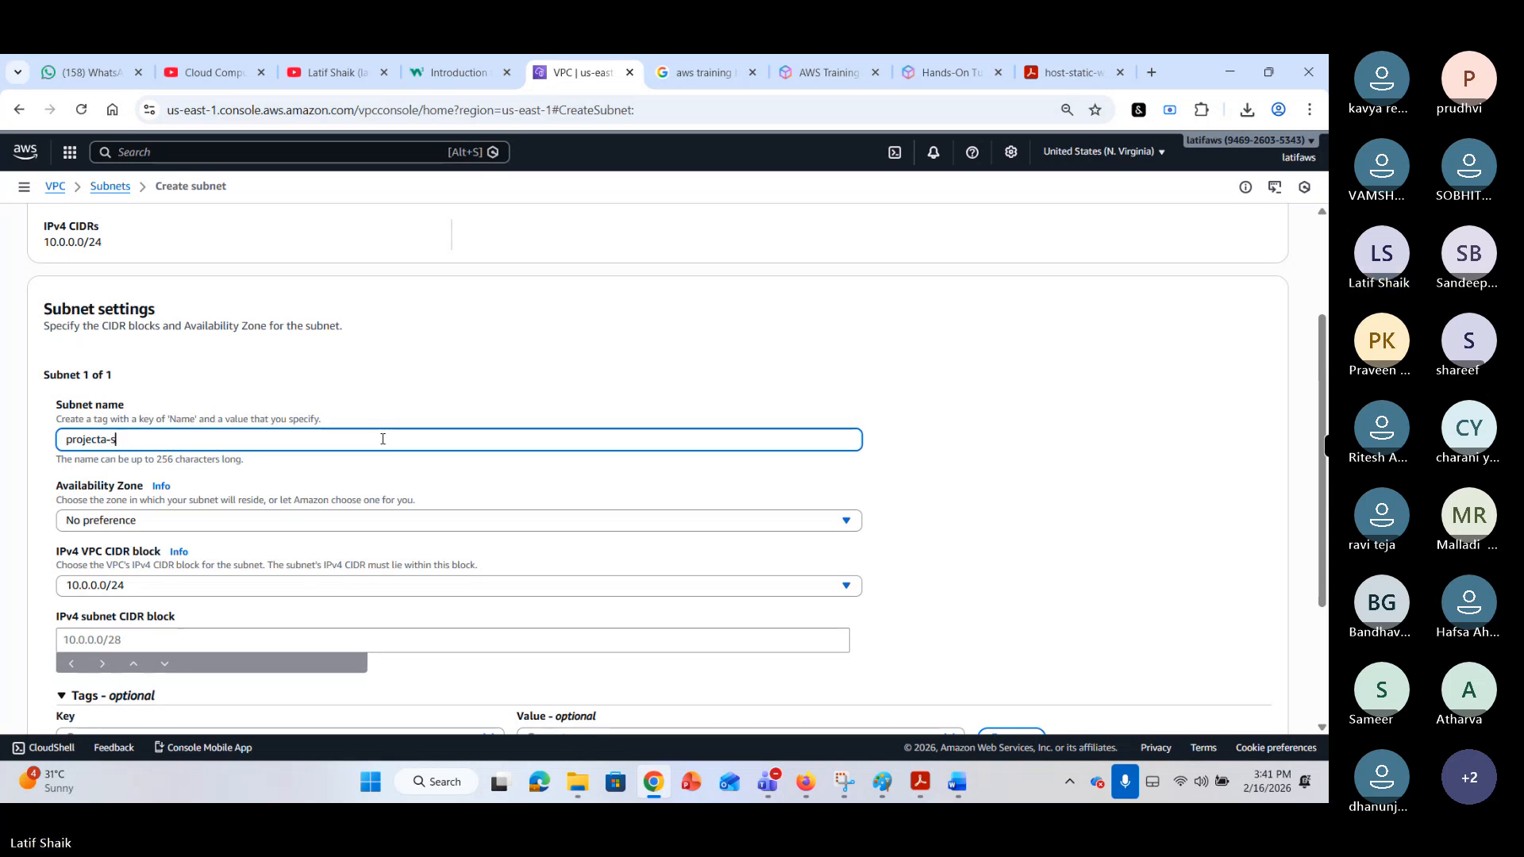
type("ubnet")
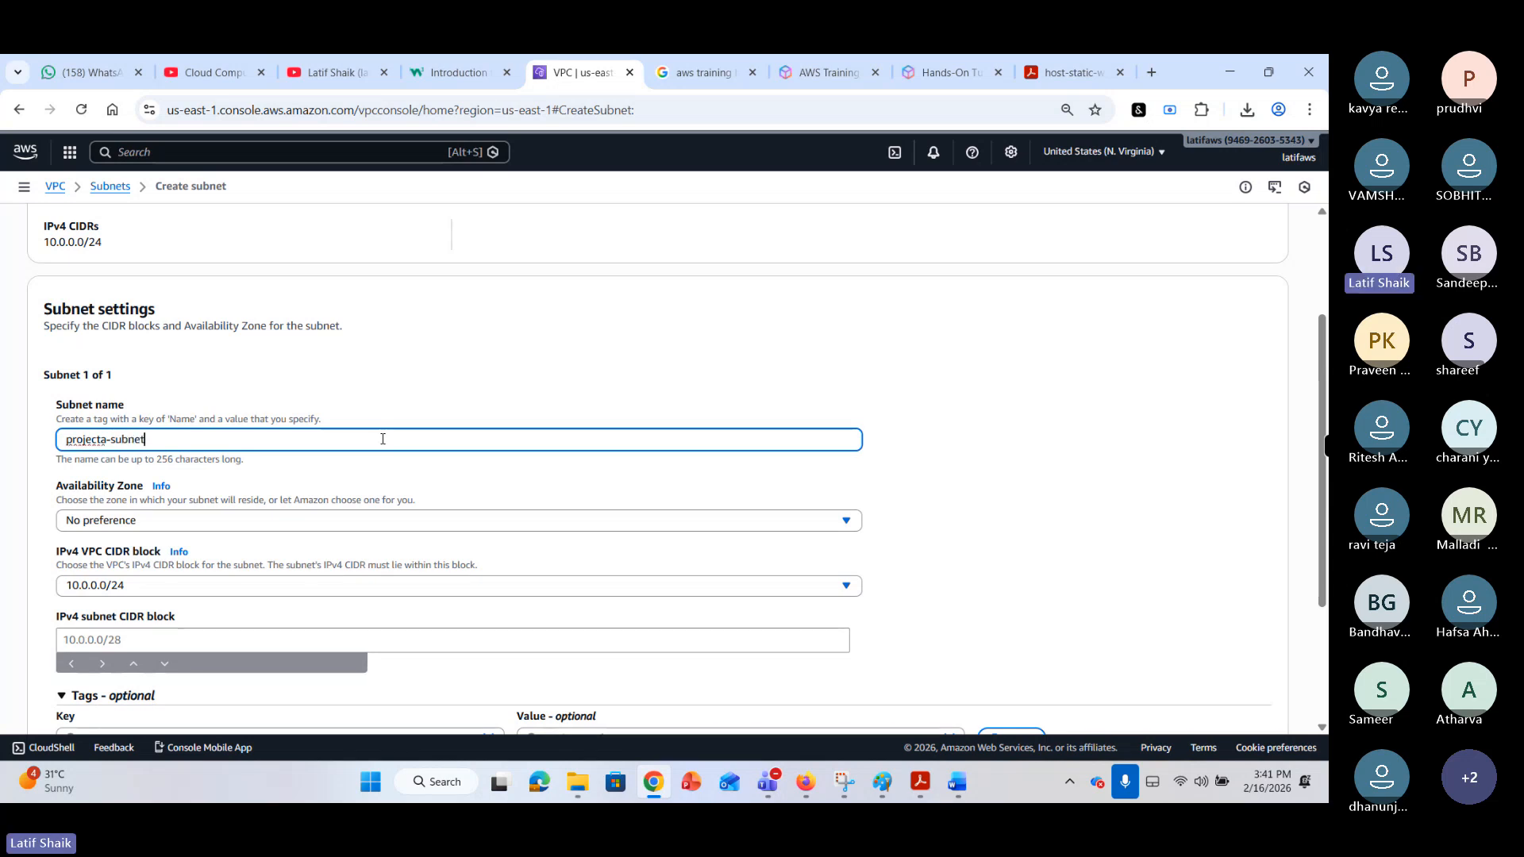
Set the subnet's availability zone to us-east-1a and change its name to projecta-subneta.
type("1")
scroll(382, 439, "down", 1)
left_click(365, 432)
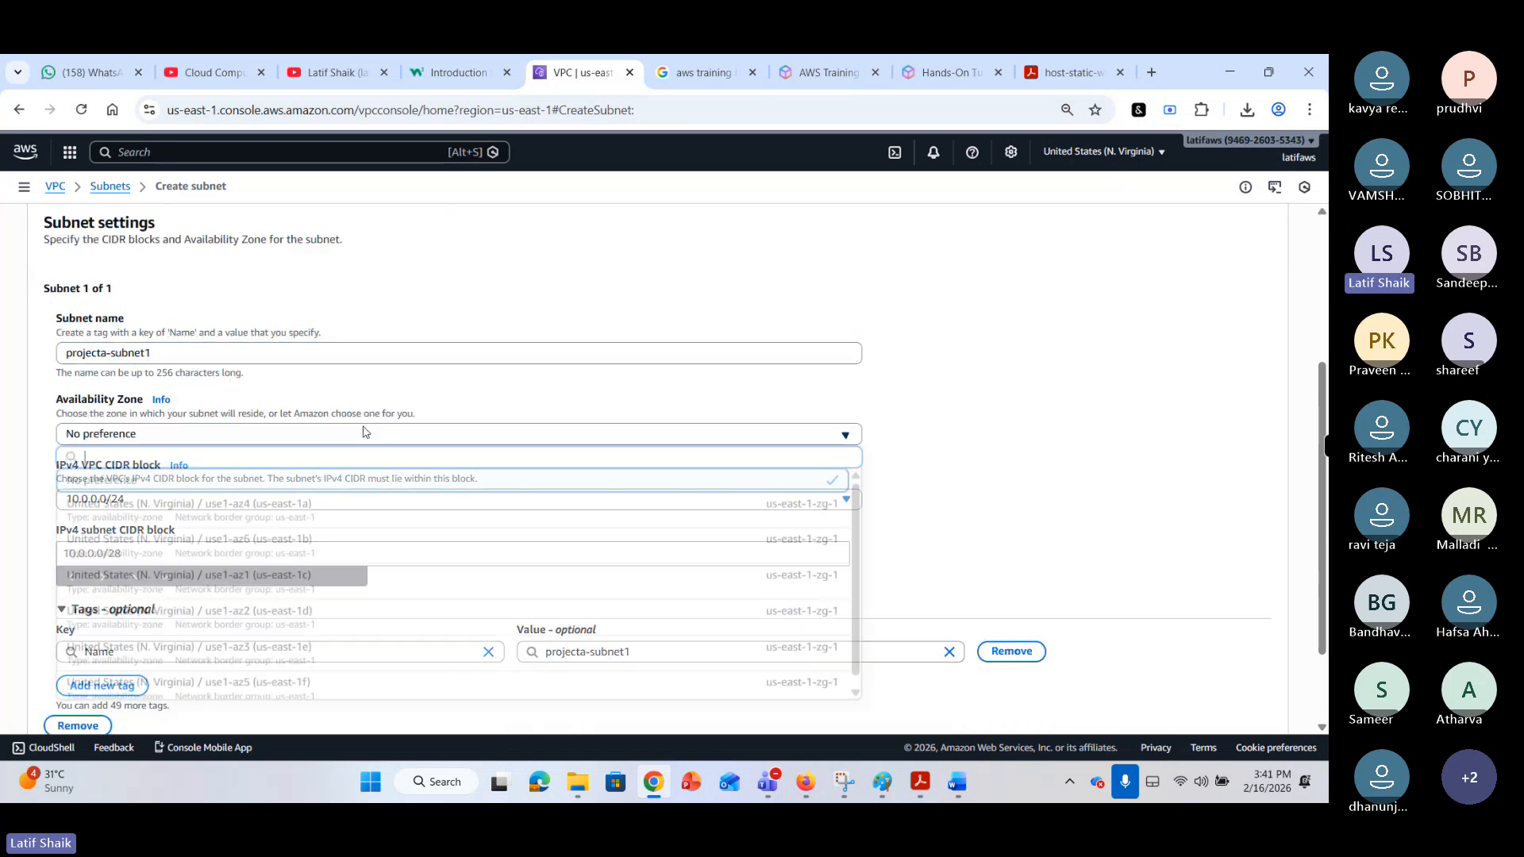
left_click(334, 513)
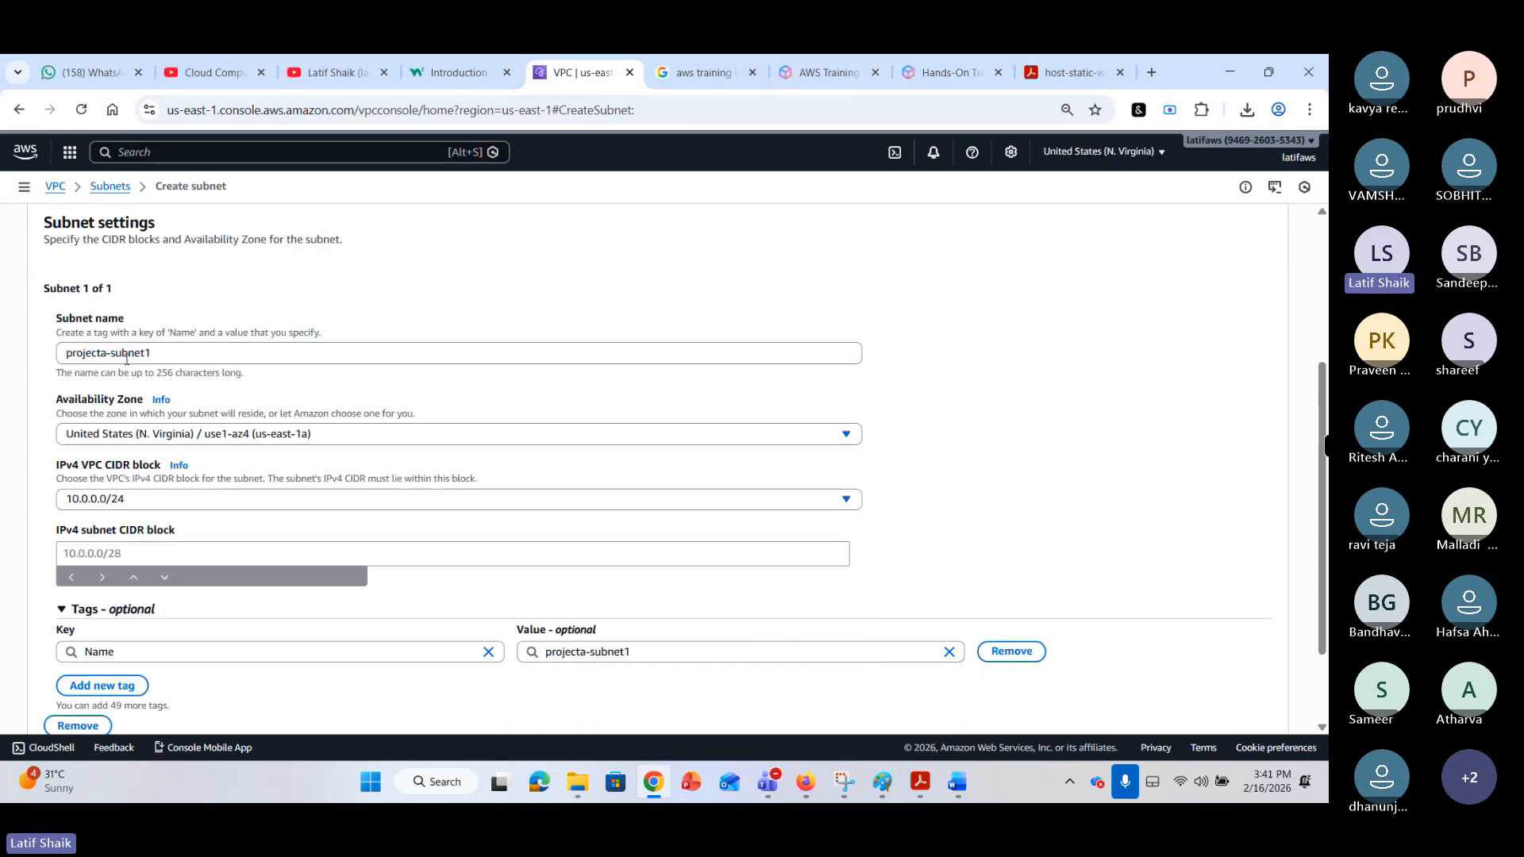
left_click(169, 356)
key("BackSpace")
type("a")
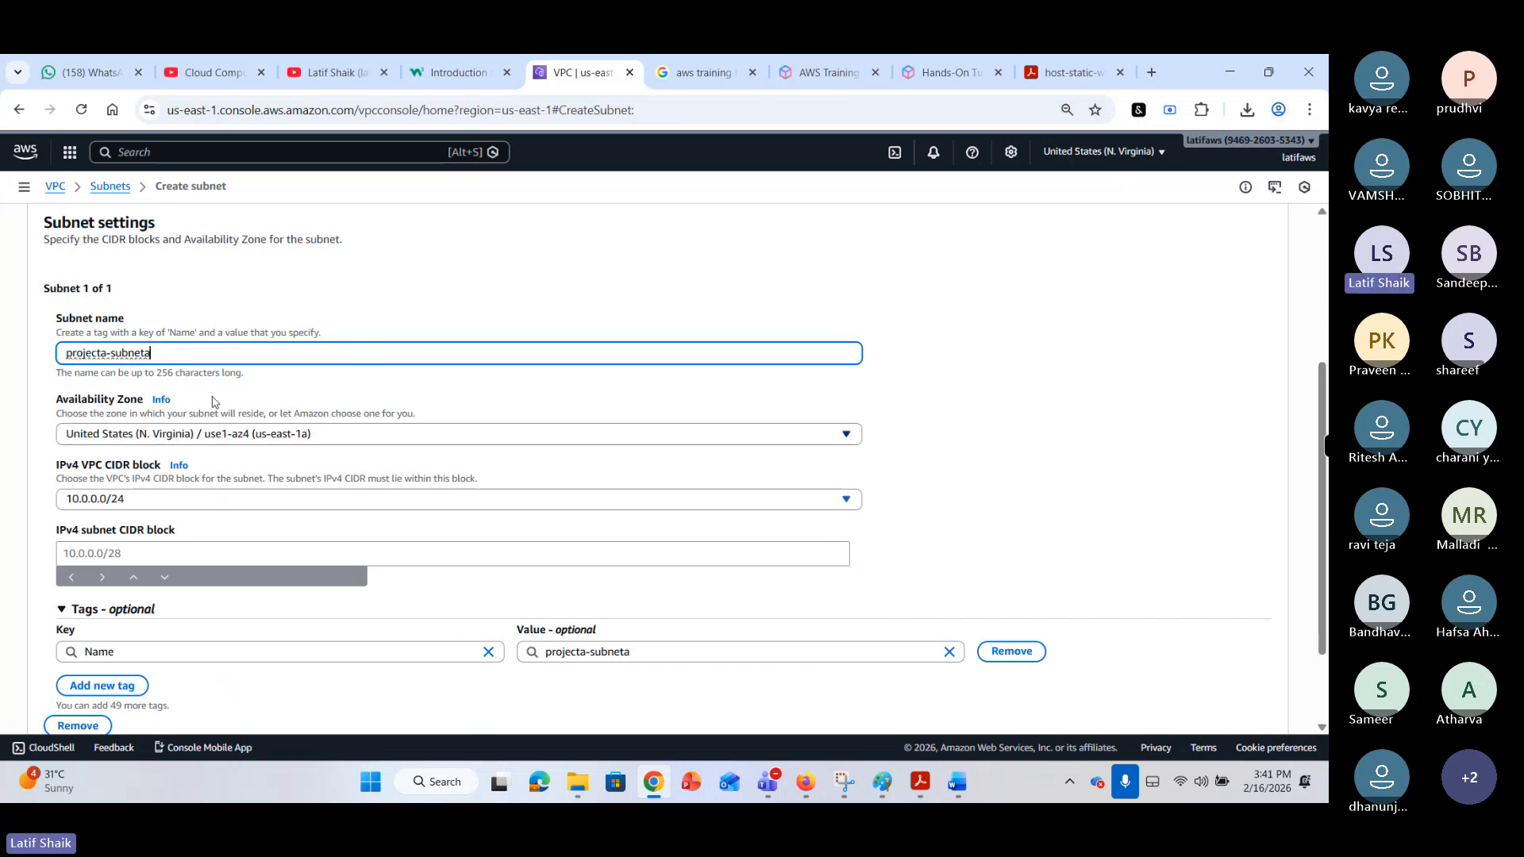
Add an empty second tag to projecta-subneta and remove it again.
left_click_drag(150, 350, 63, 355)
scroll(290, 497, "down", 2)
left_click(213, 437)
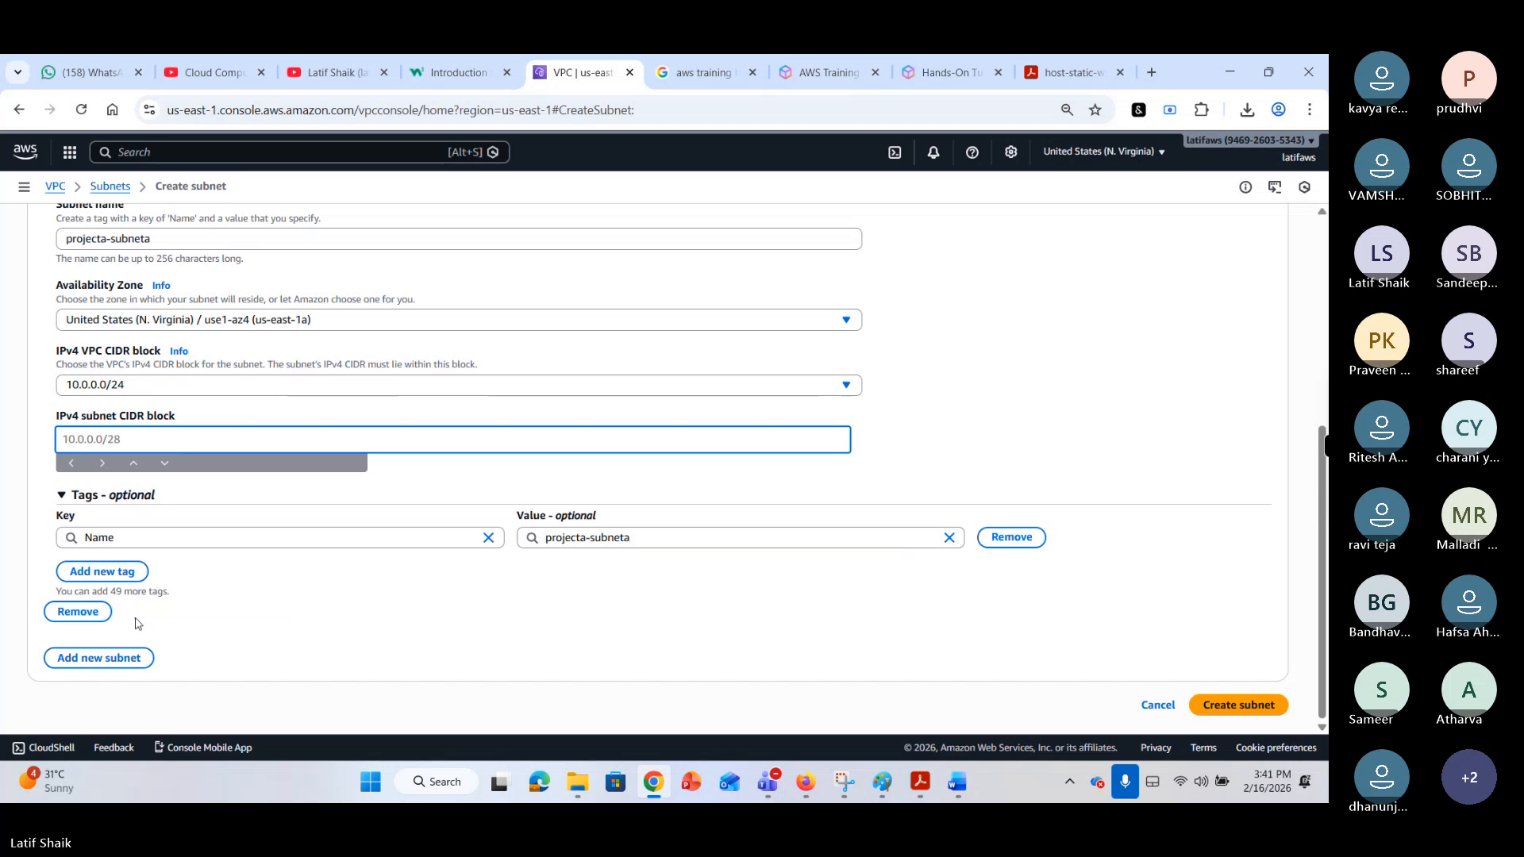
left_click(127, 578)
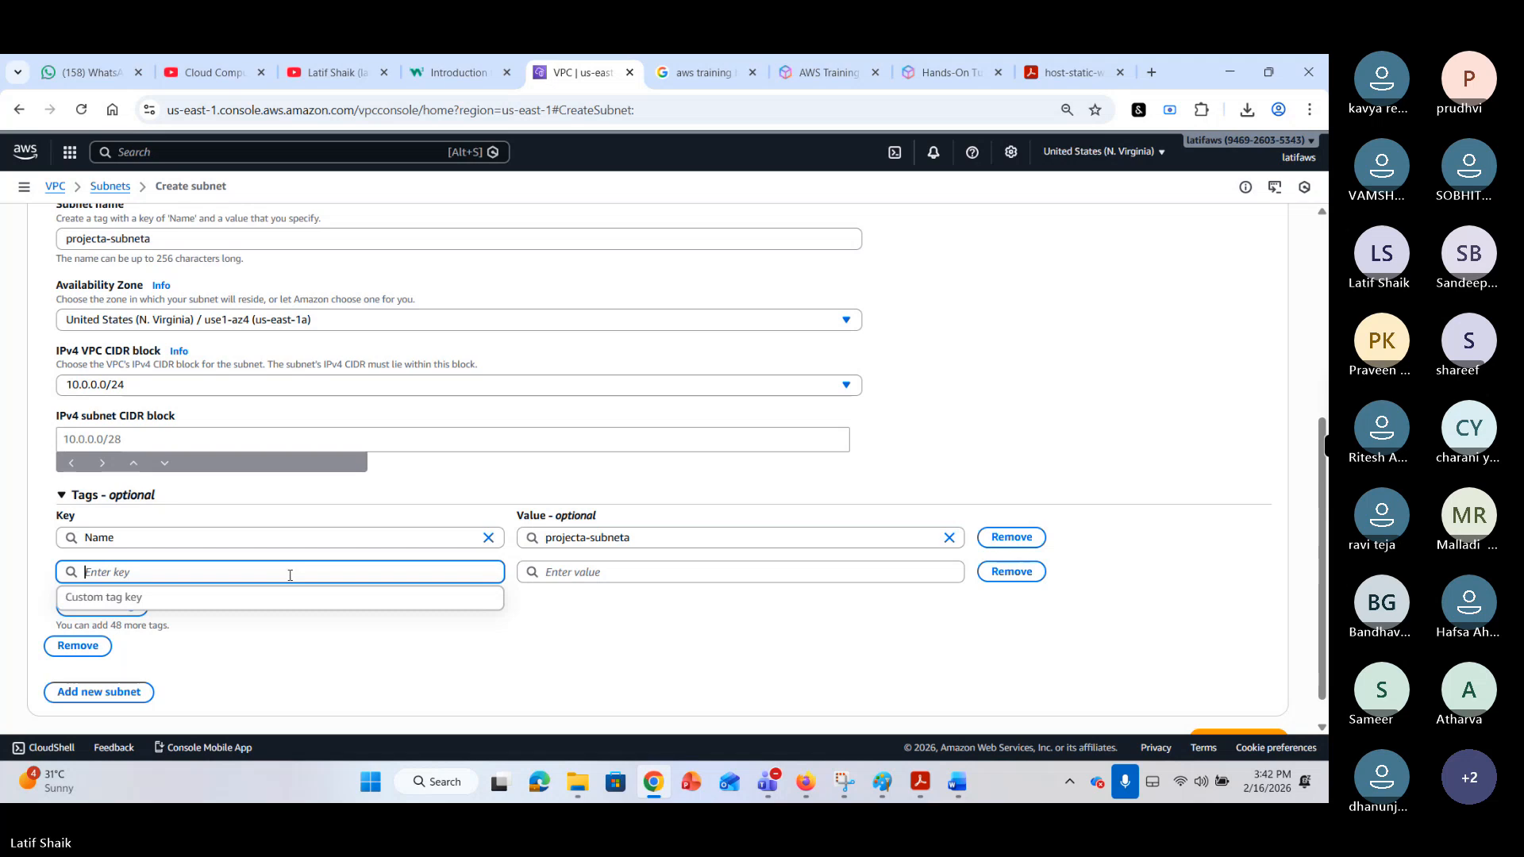
left_click(304, 670)
left_click(1006, 577)
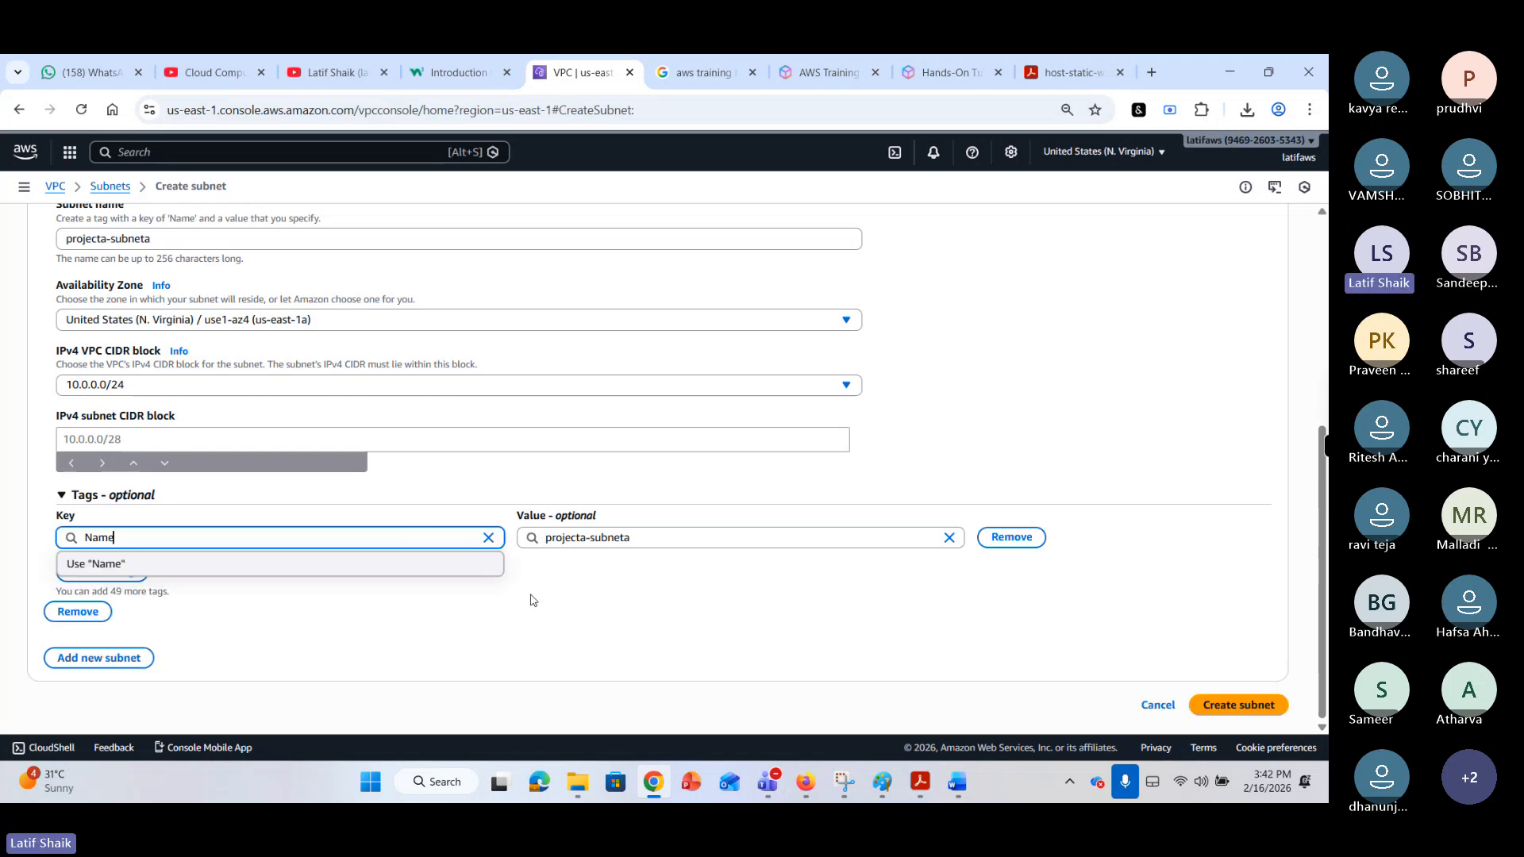
Add a second subnet entry and name it projecta-subnetb.
left_click(100, 658)
scroll(262, 620, "down", 3)
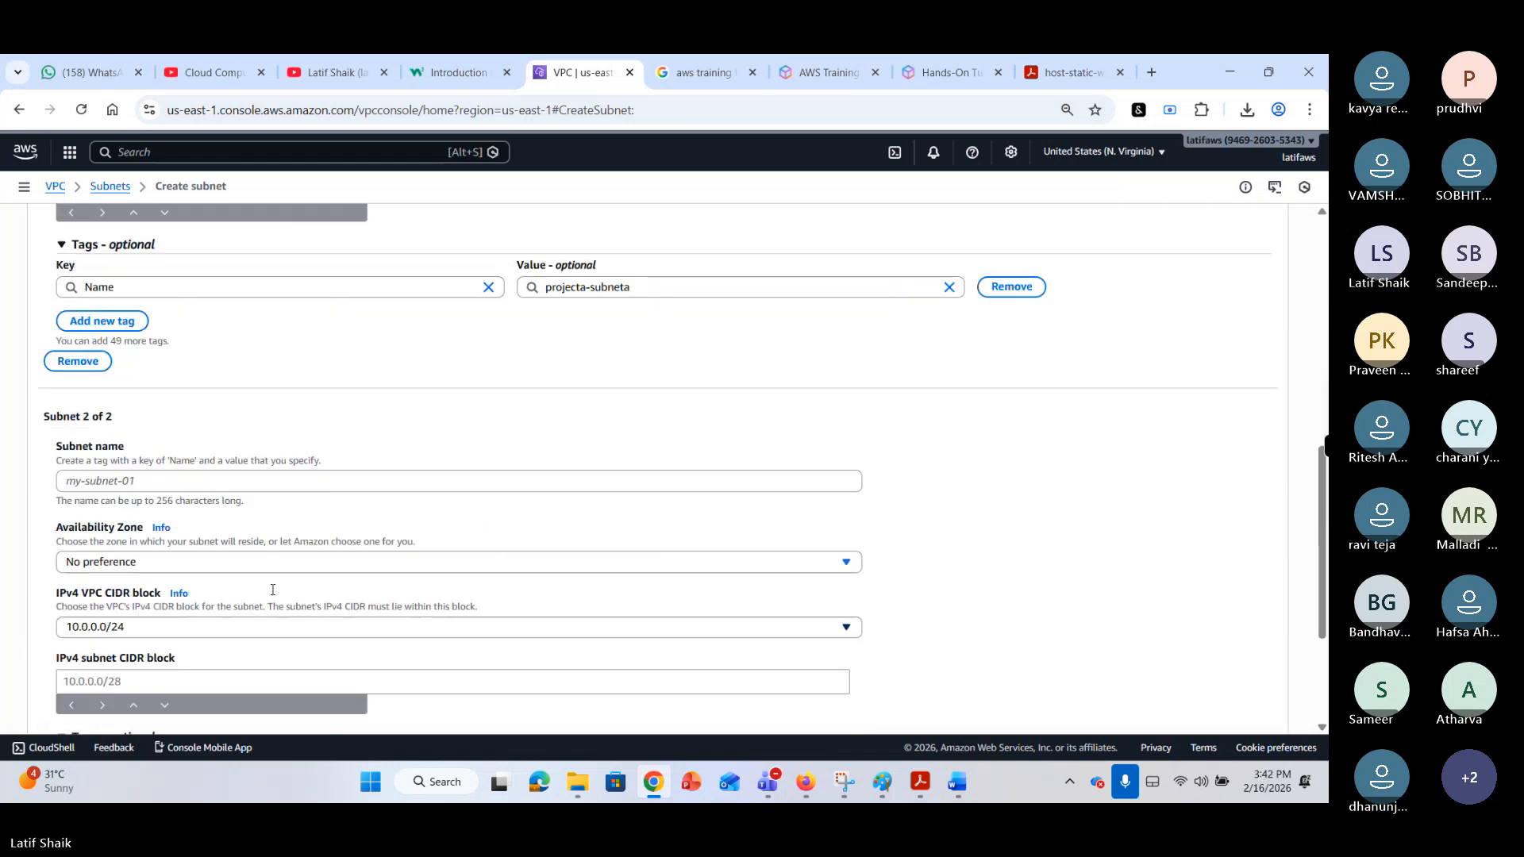
left_click(269, 471)
type("po")
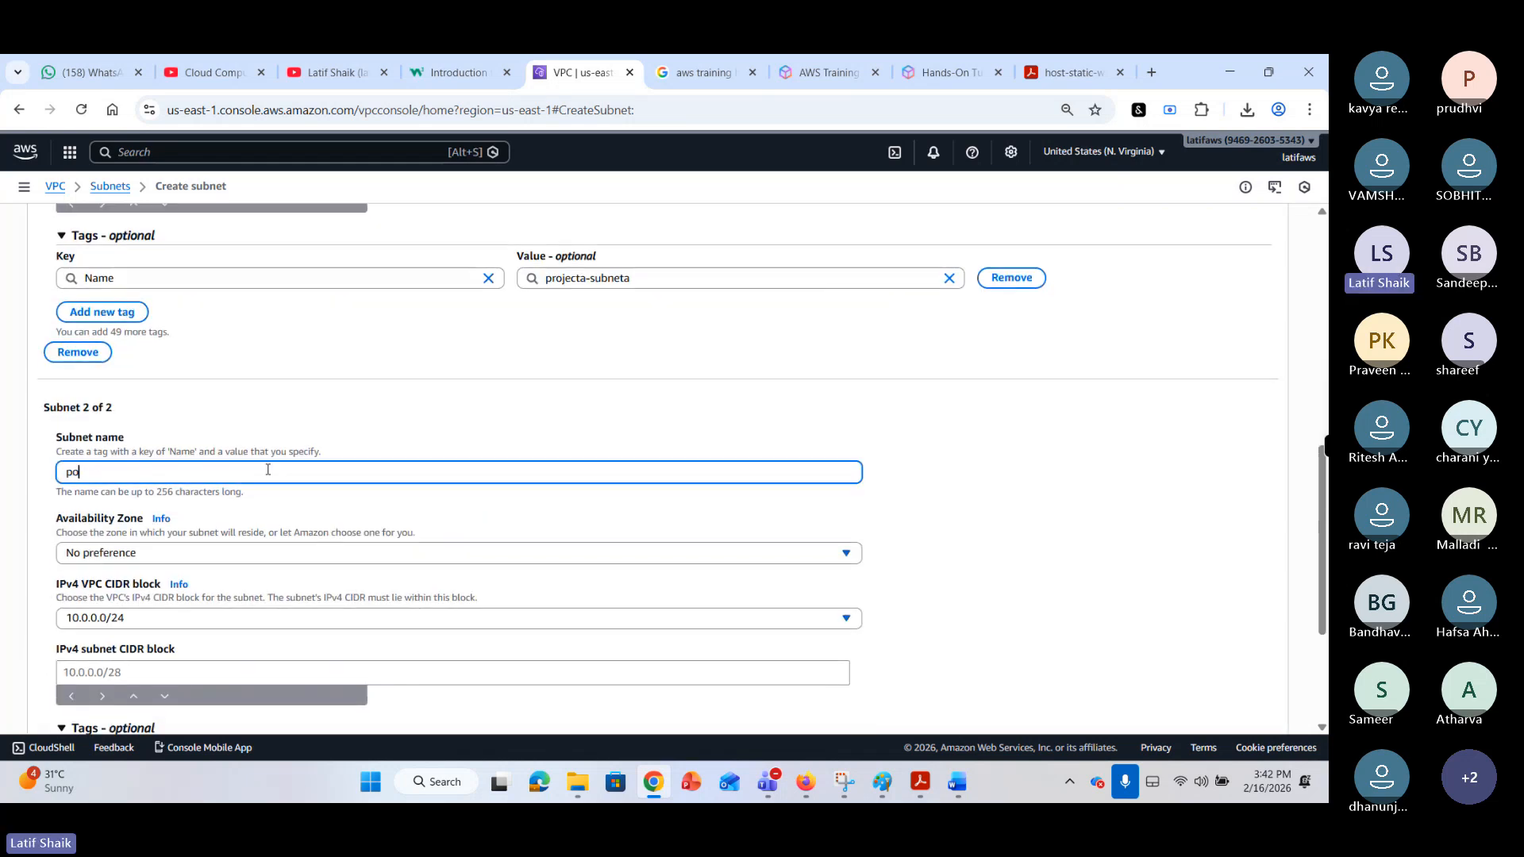
type("r")
key("BackSpace")
key("BackSpace")
type("rojecta")
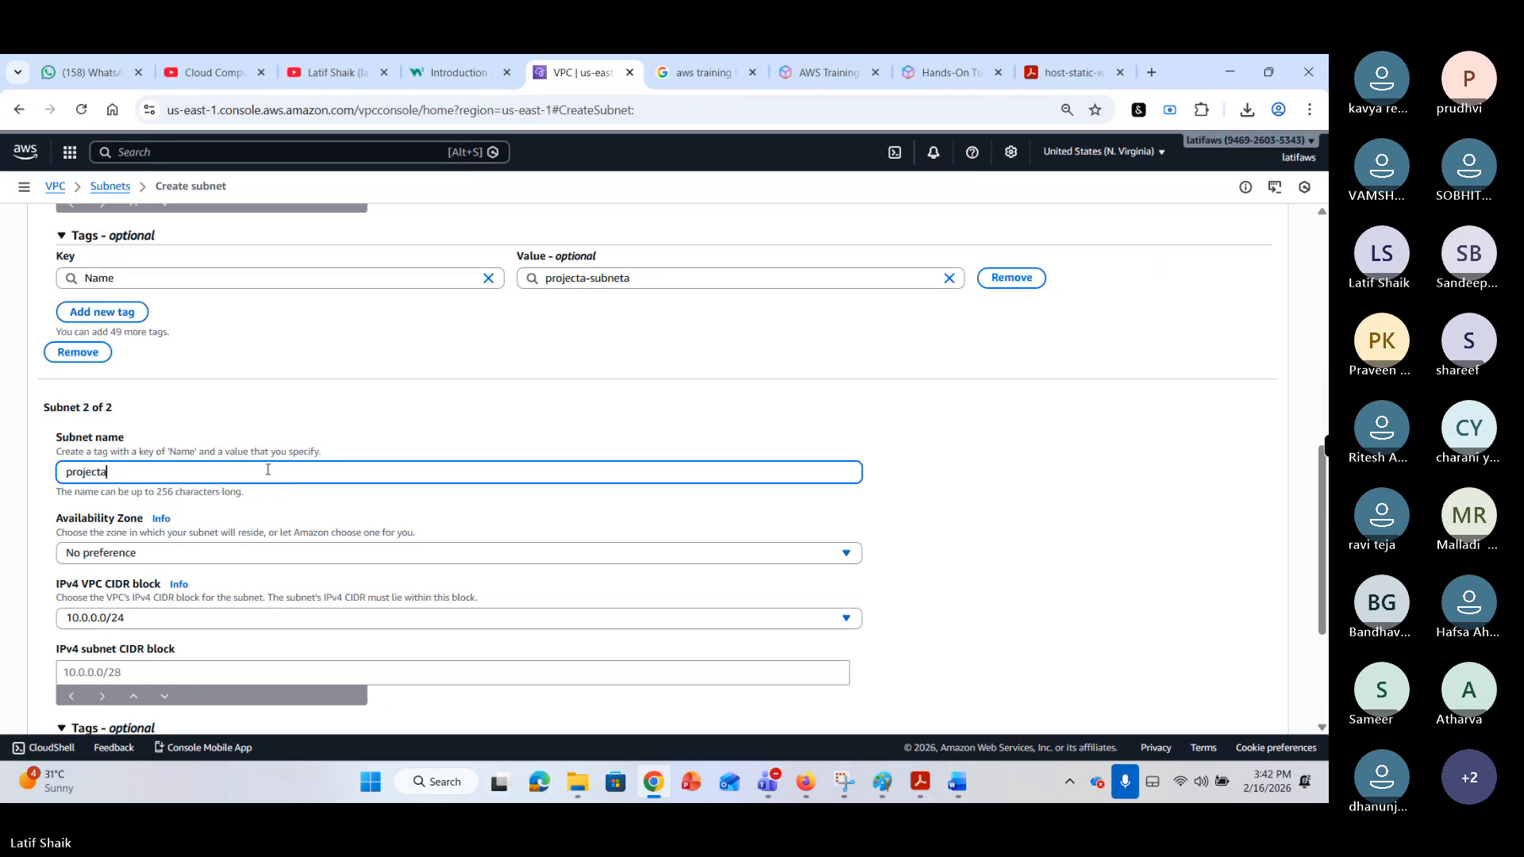
type("-sub")
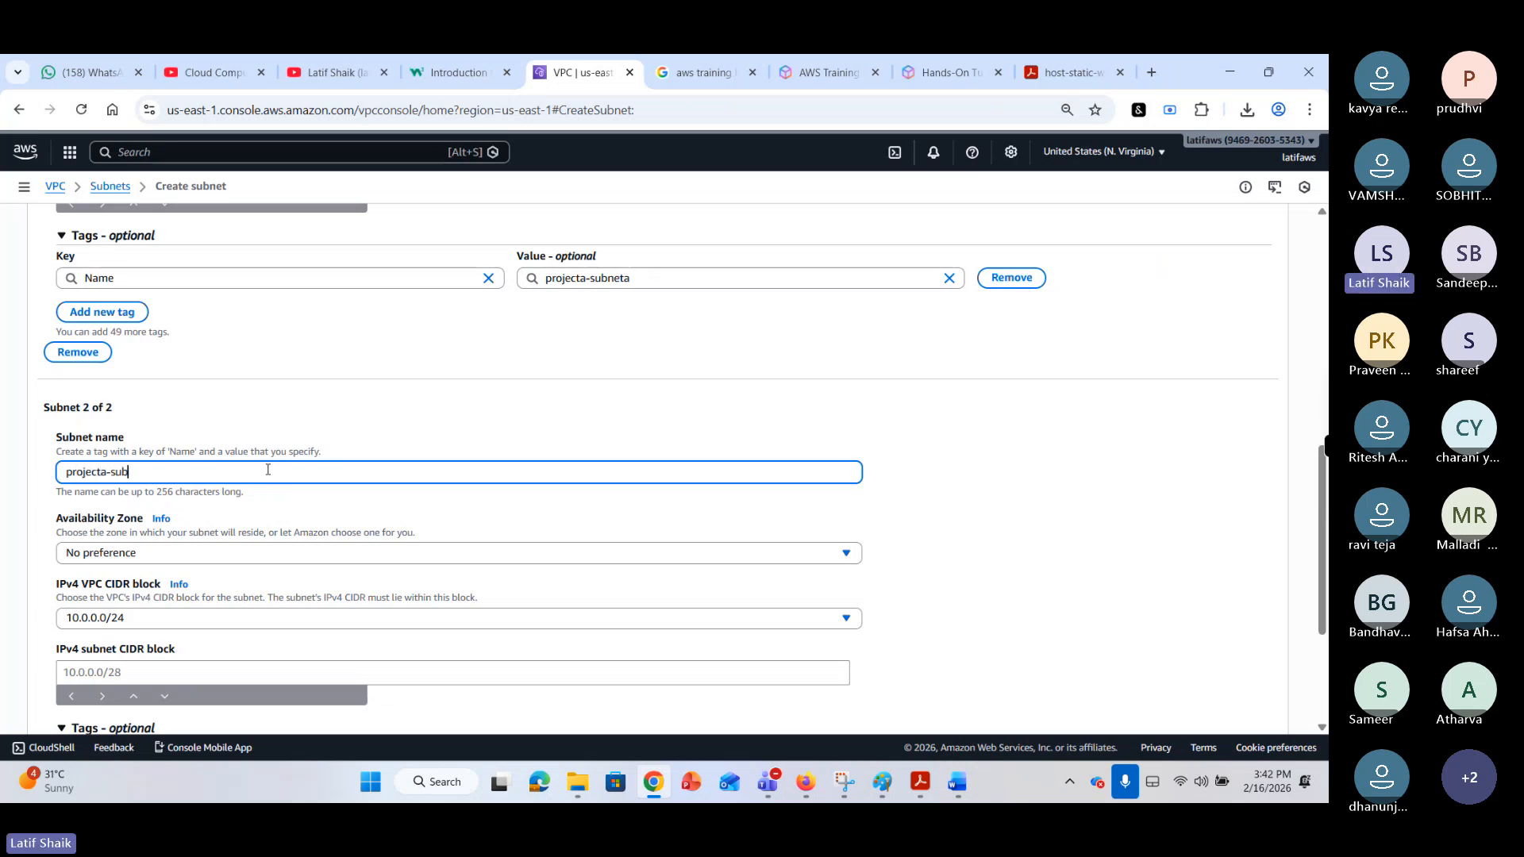
type("netb")
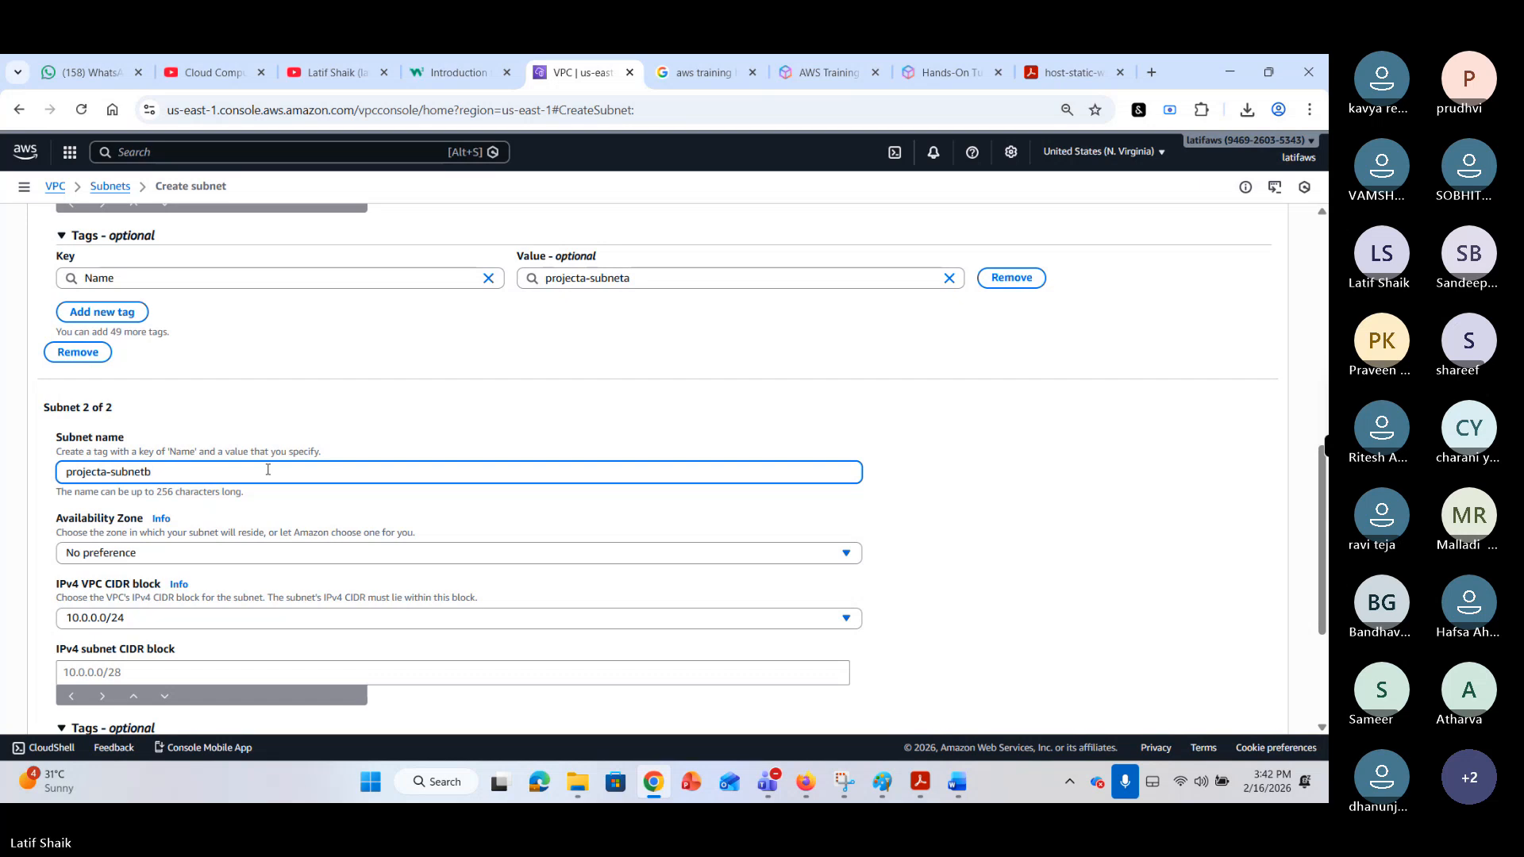
Set projecta-subnetb's availability zone to us-east-1b and try to create both subnets.
scroll(268, 470, "down", 1)
left_click(242, 467)
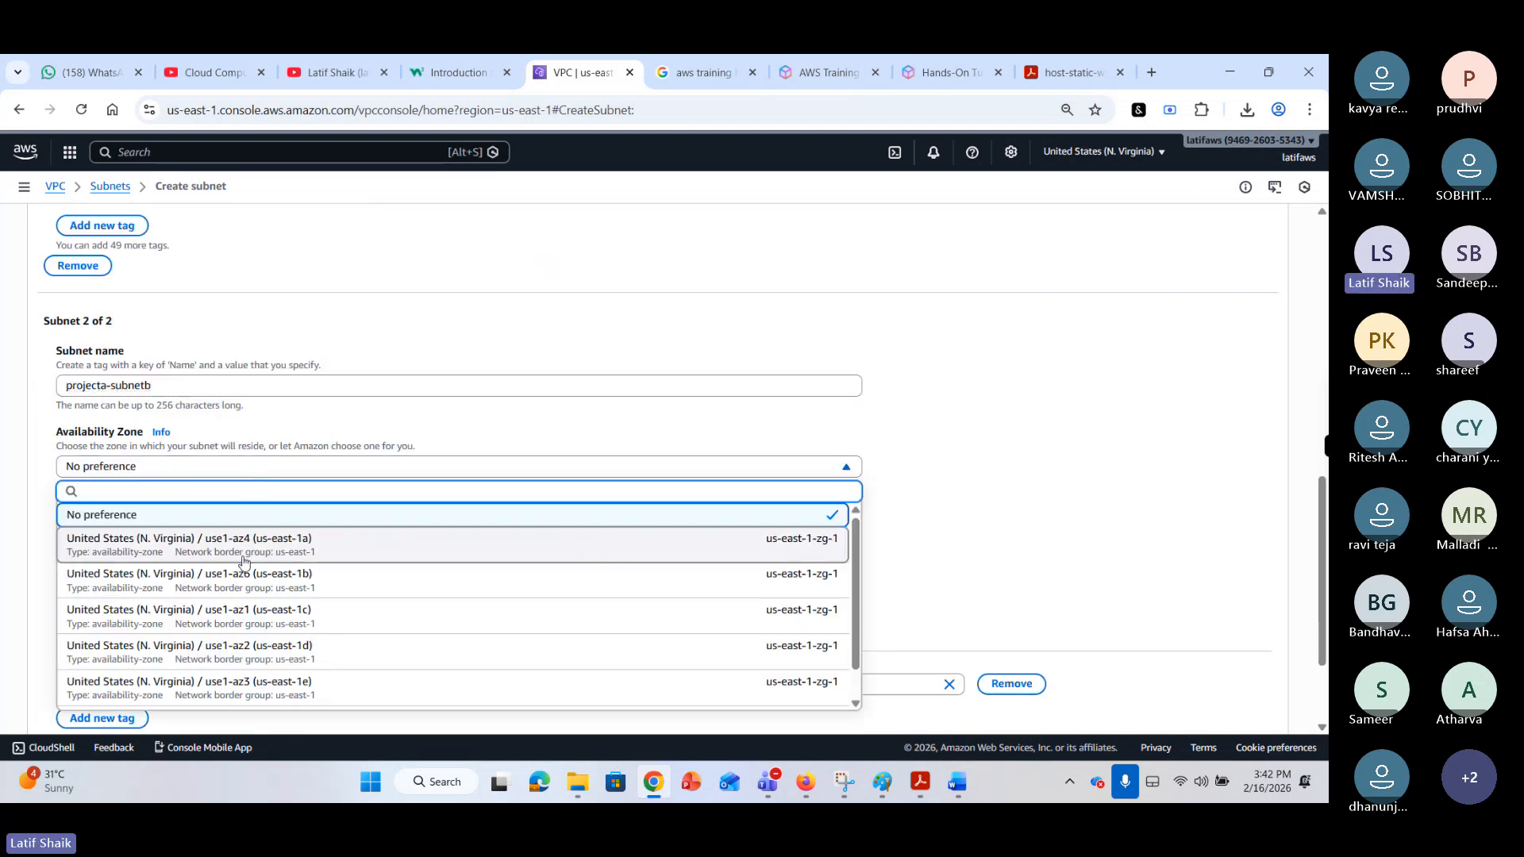
left_click(246, 583)
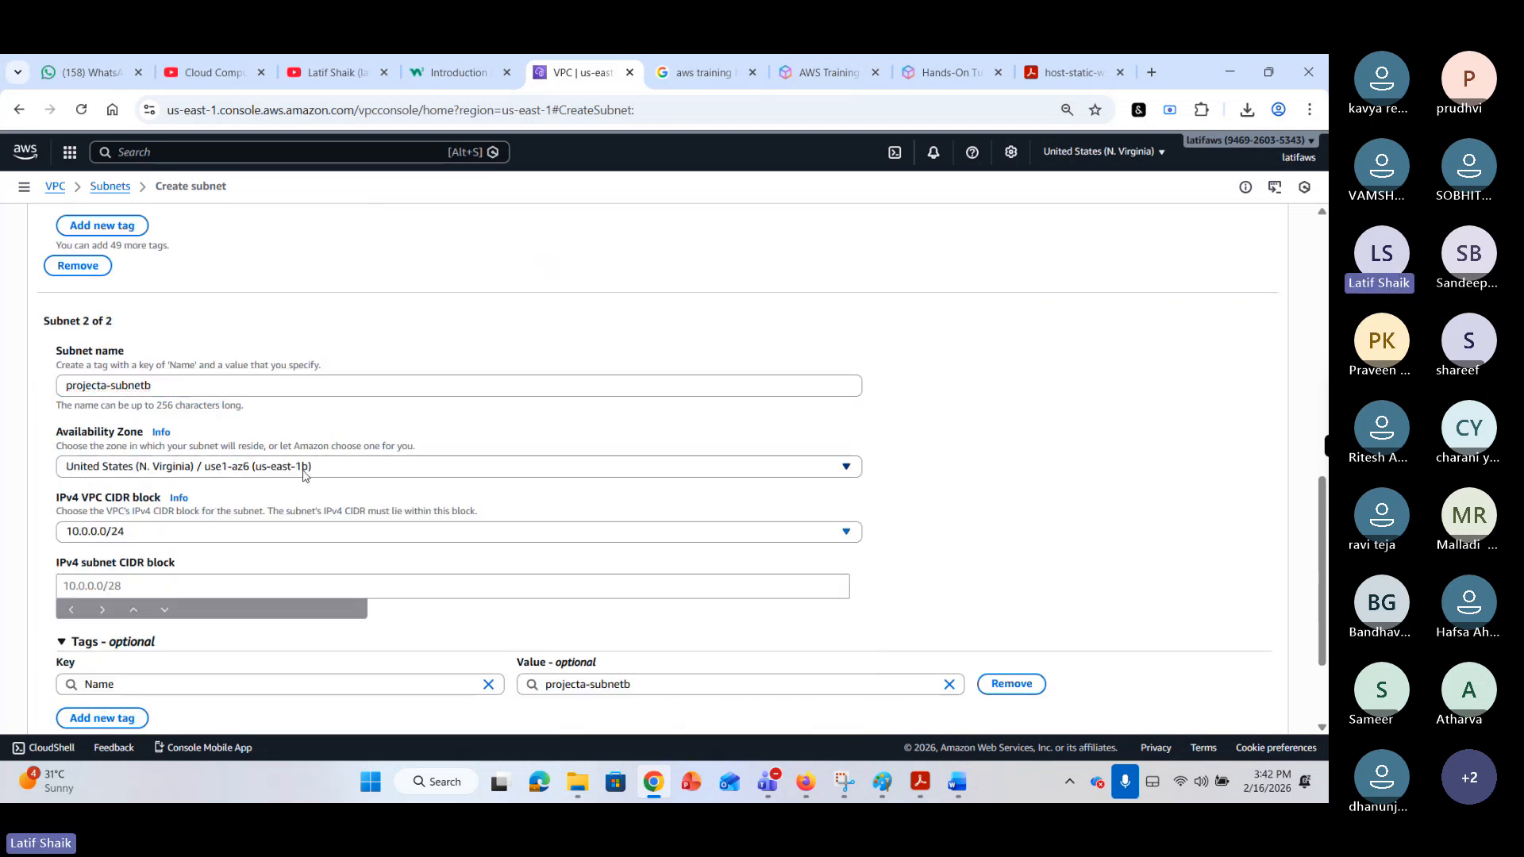
scroll(306, 533, "down", 3)
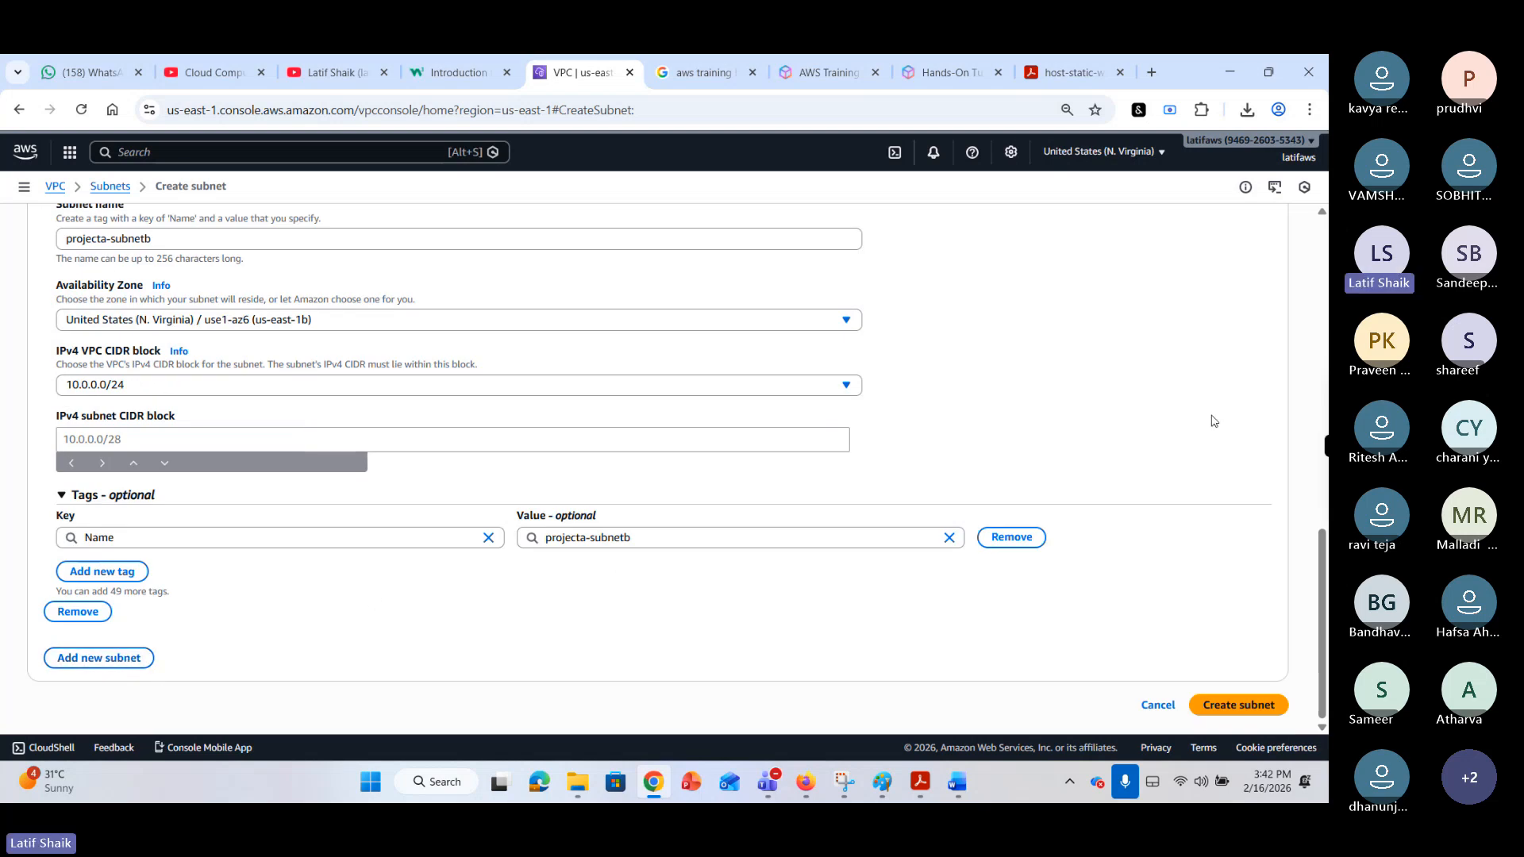
left_click(1268, 705)
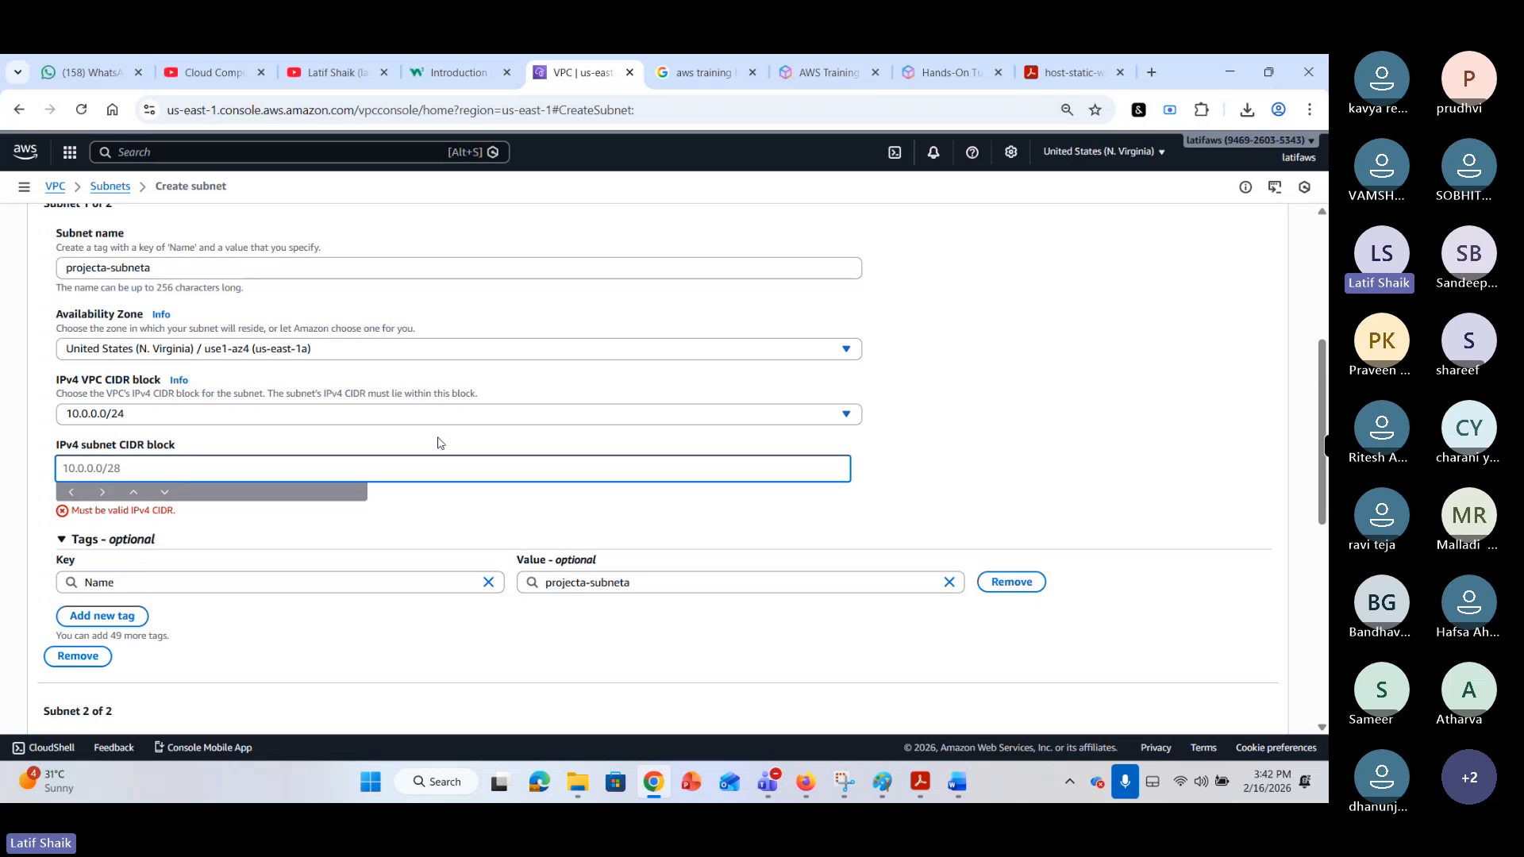
Try 10.1.0.0/24 as the IPv4 subnet CIDR block of projecta-subneta and read the validation message.
scroll(402, 444, "up", 4)
scroll(325, 410, "down", 4)
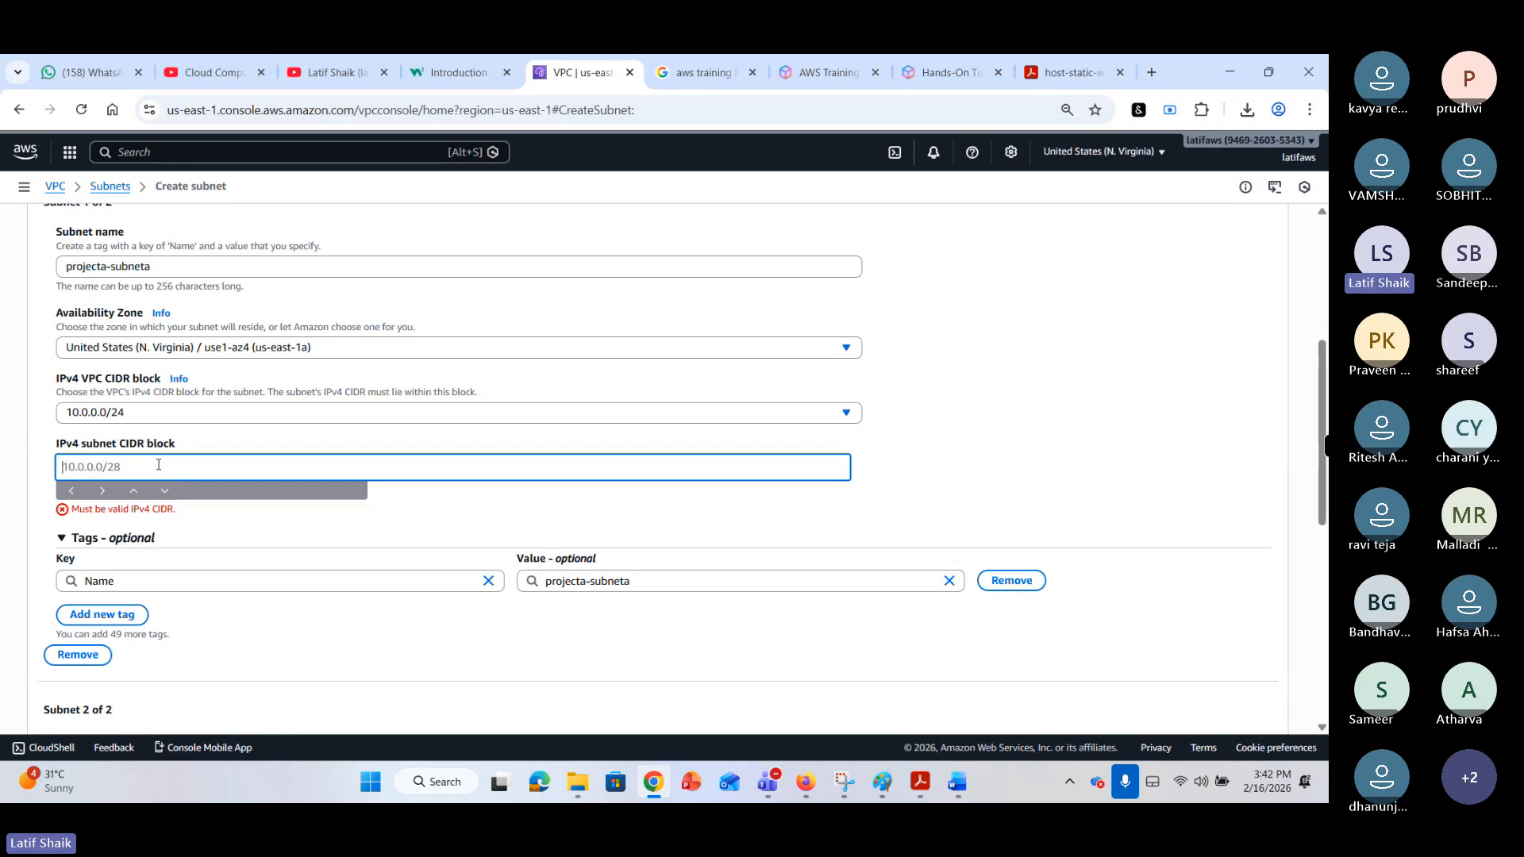
type("10")
key("BackSpace")
key("BackSpace")
type("24")
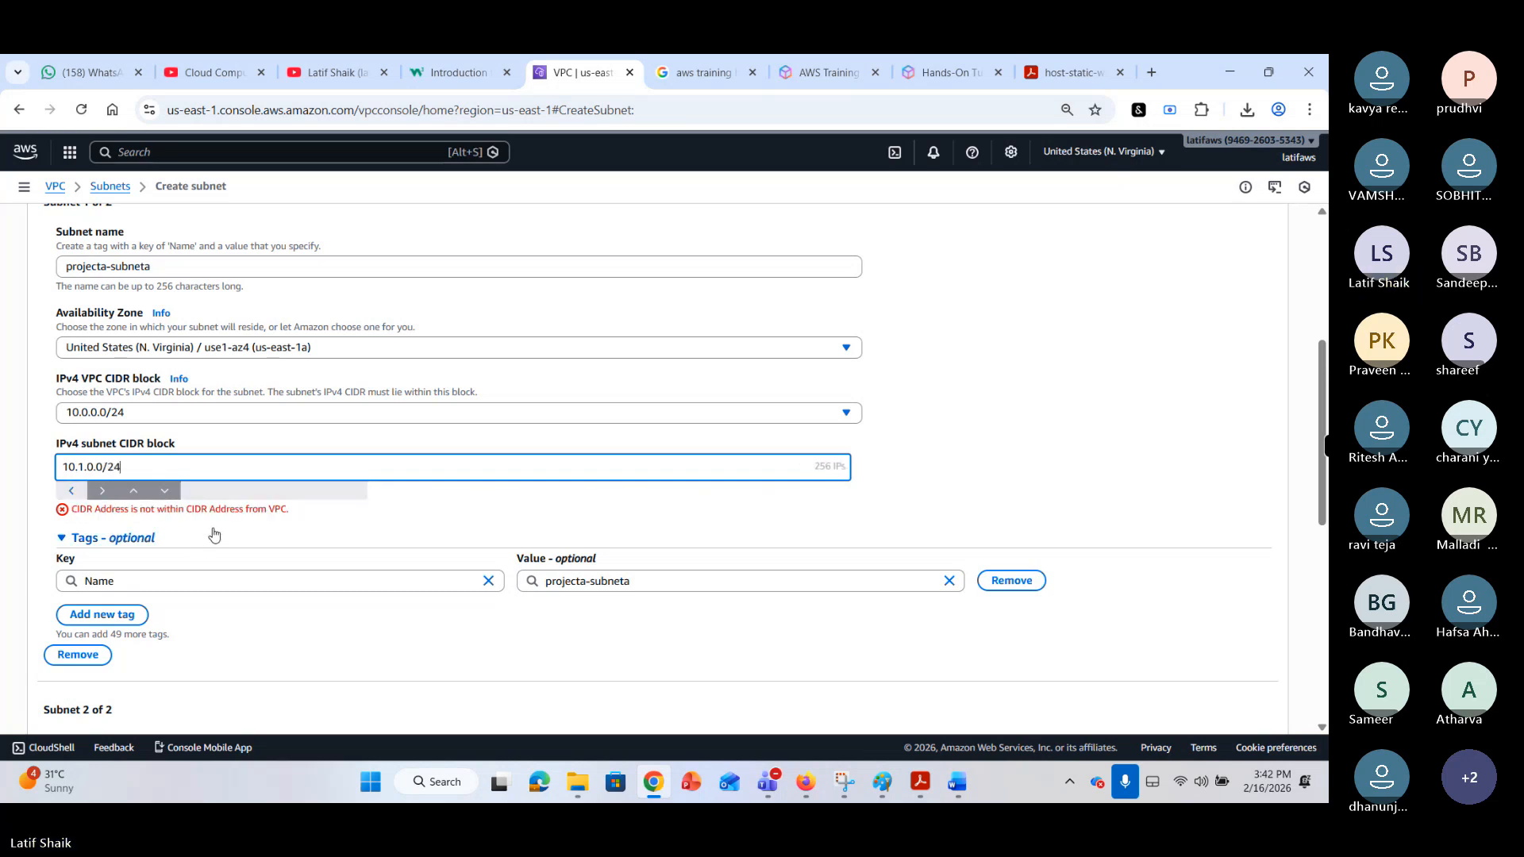
left_click(222, 521)
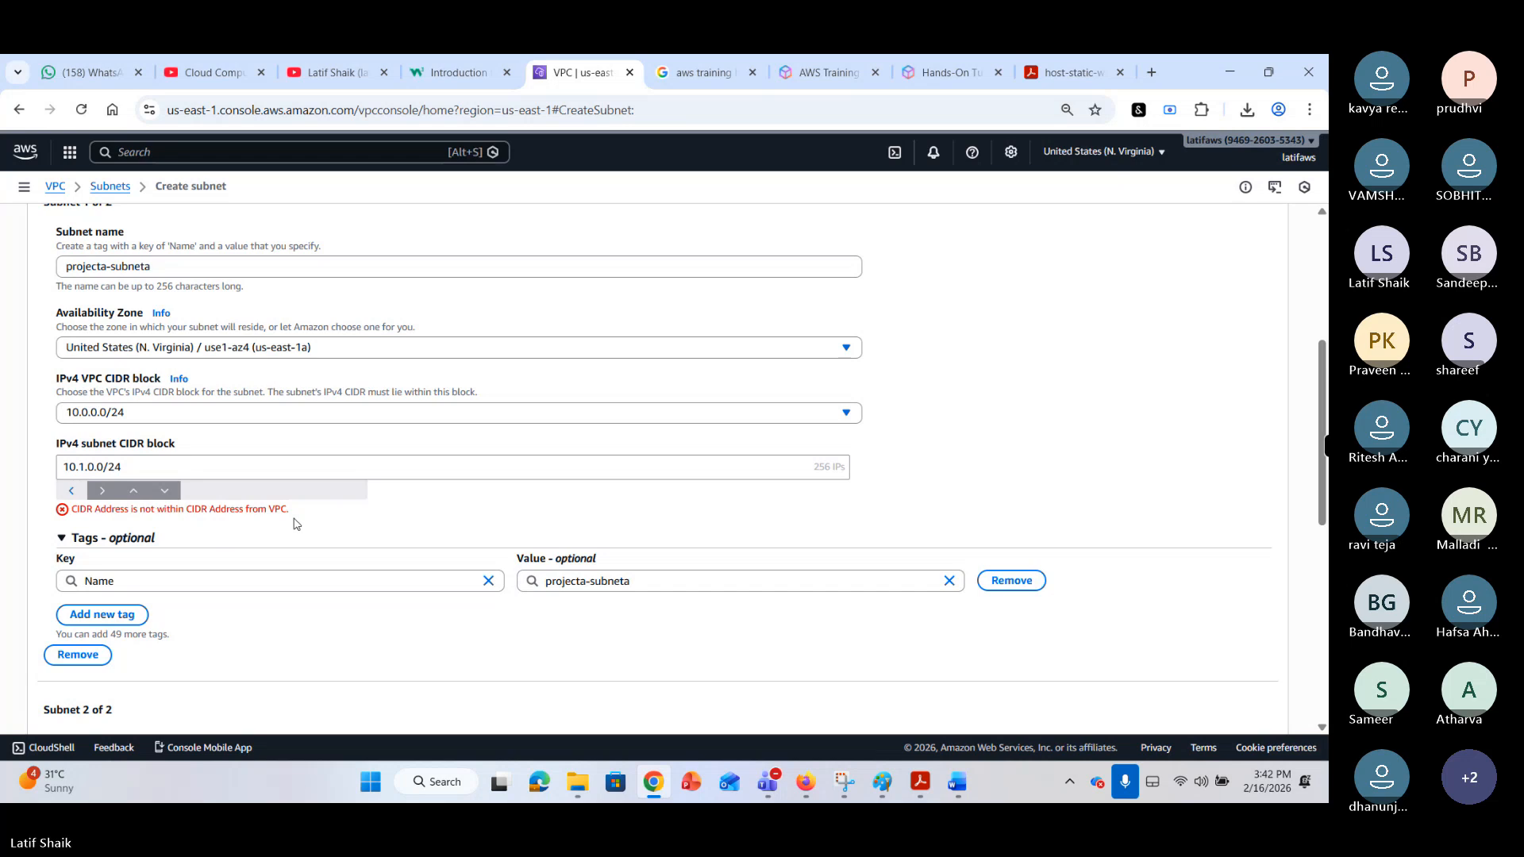
scroll(294, 523, "down", 2)
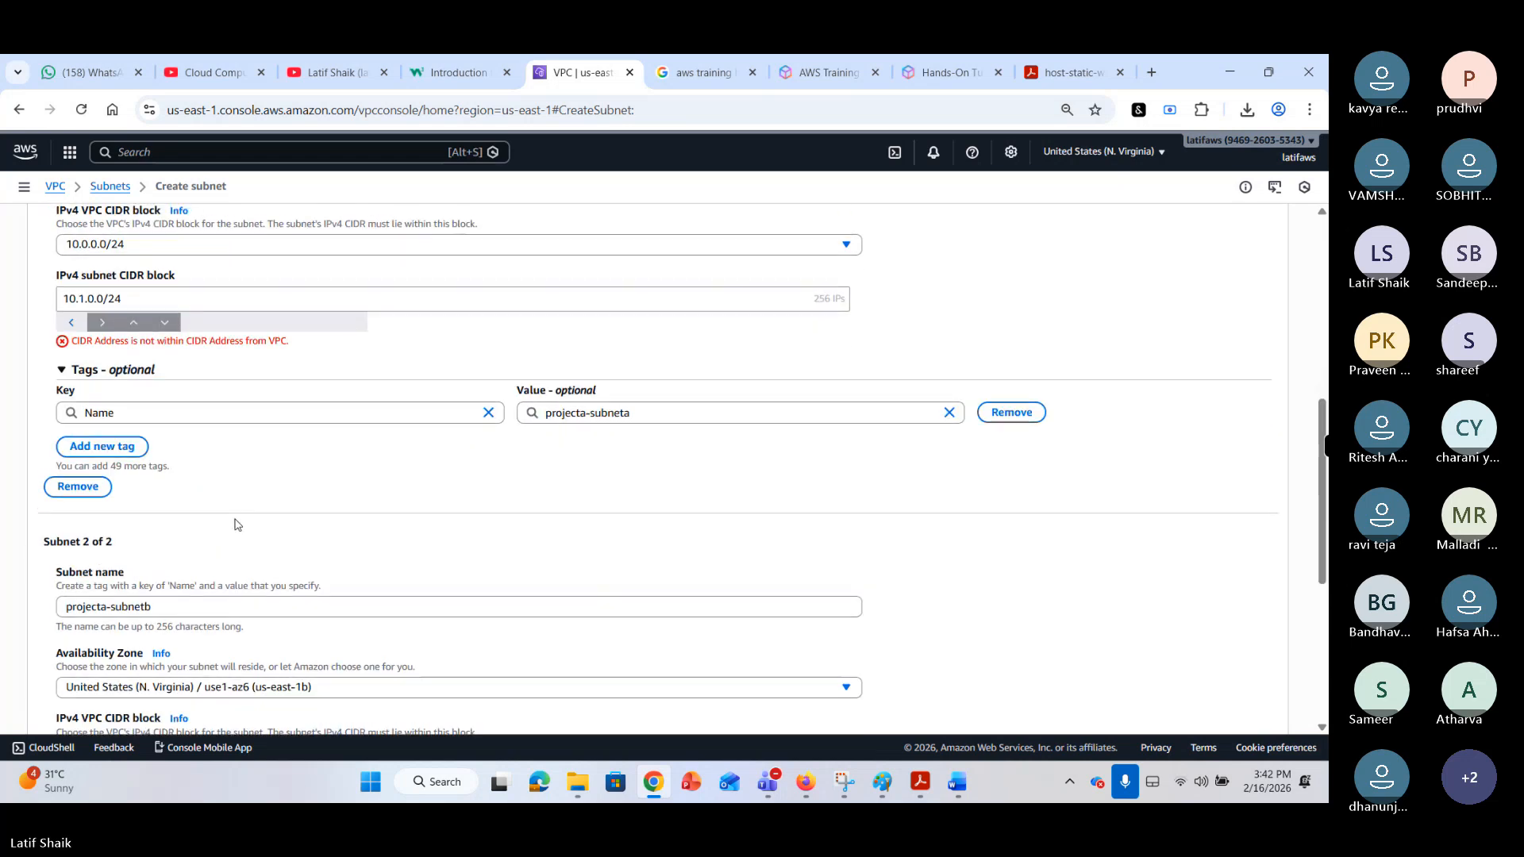
scroll(237, 524, "up", 3)
scroll(178, 514, "down", 1)
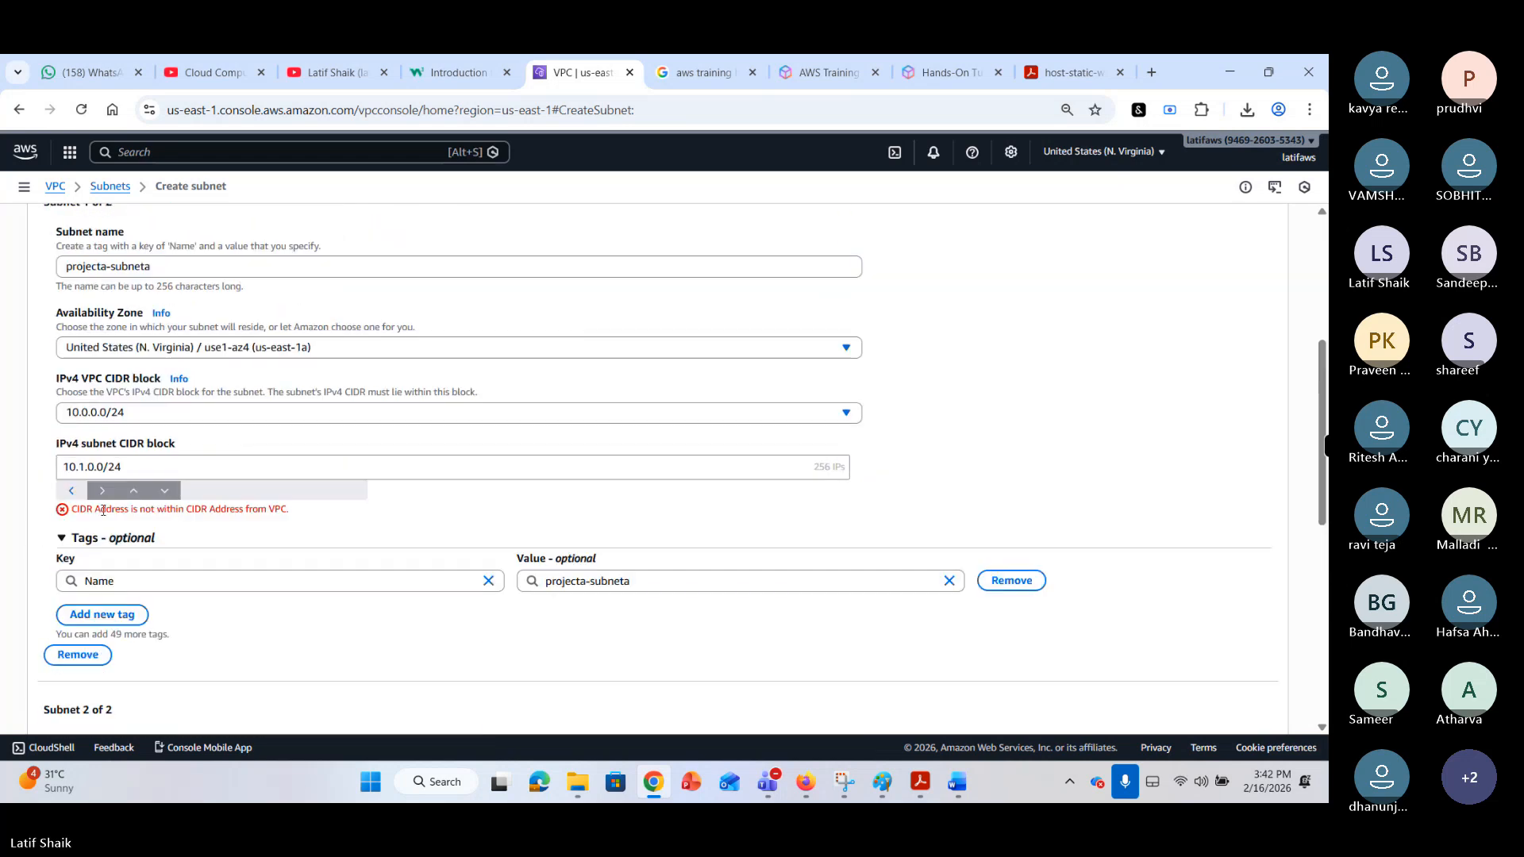
left_click_drag(79, 510, 301, 515)
Try 10.1.0.0/28 as the IPv4 subnet CIDR block of projecta-subneta.
left_click(187, 470)
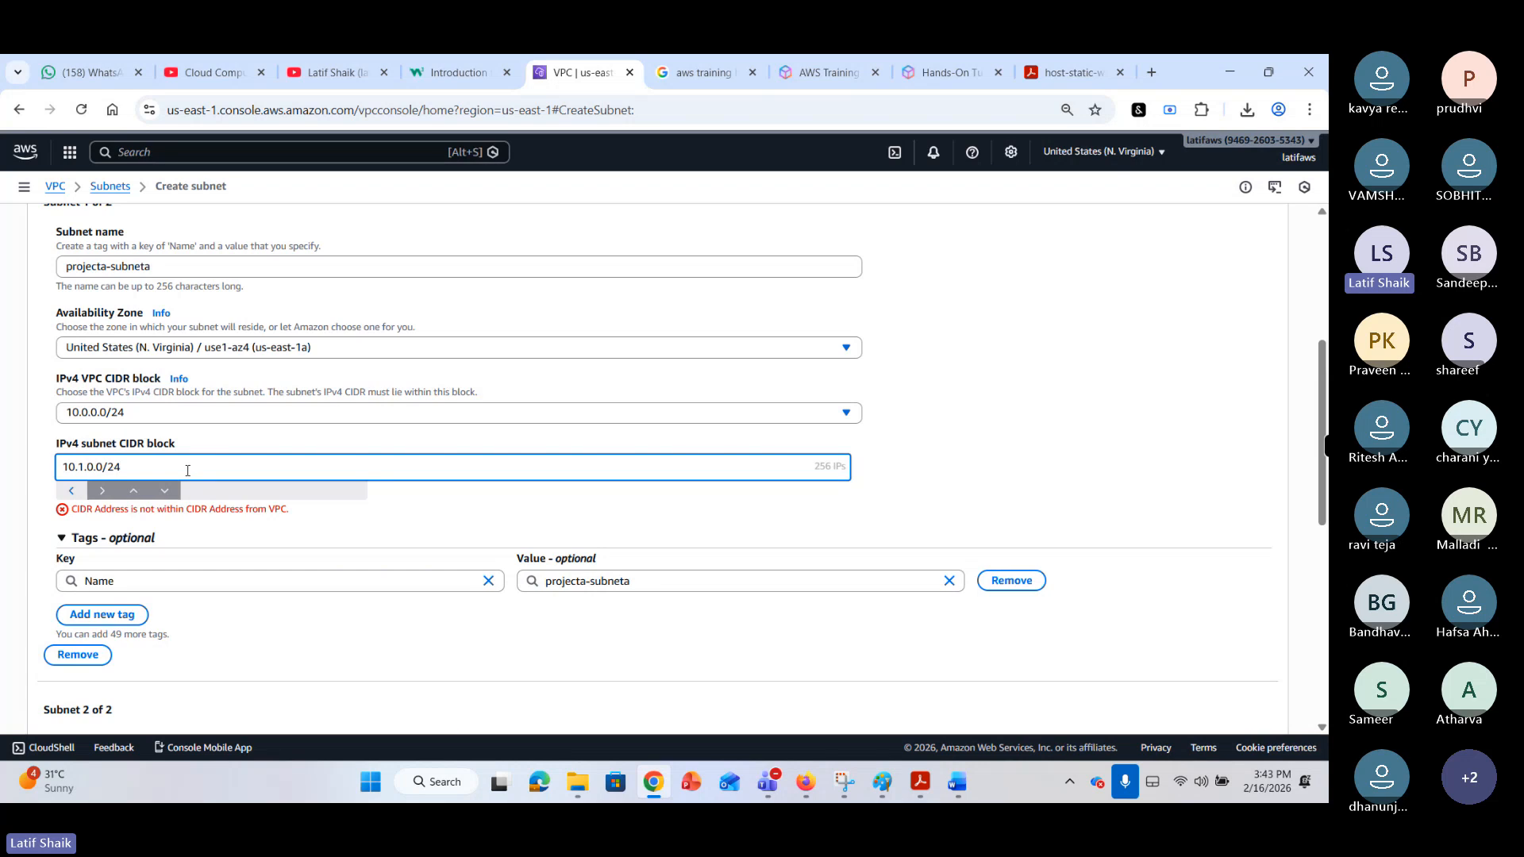
key("BackSpace")
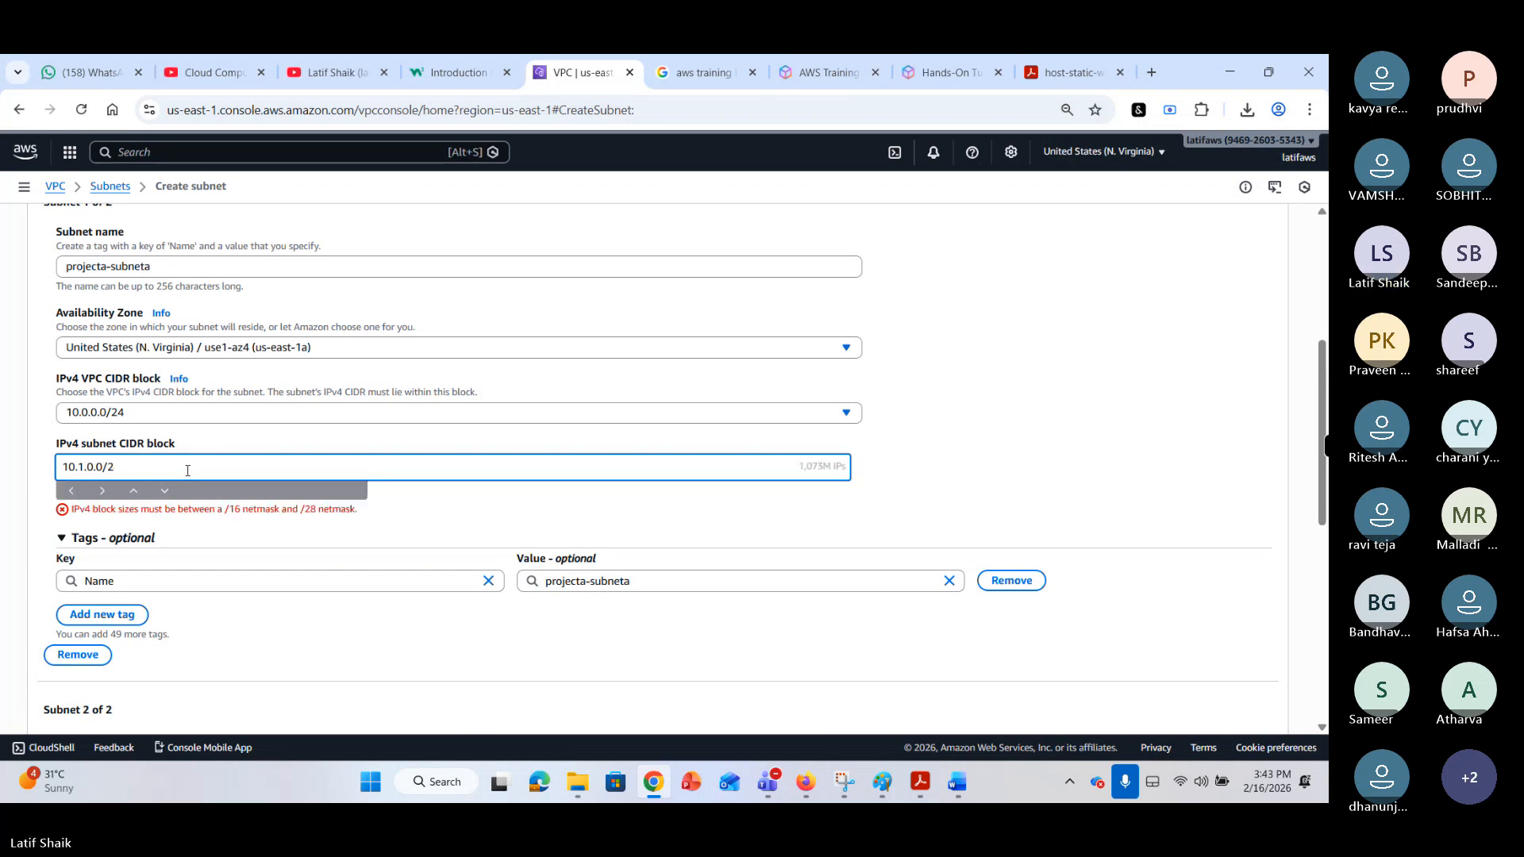
type("8")
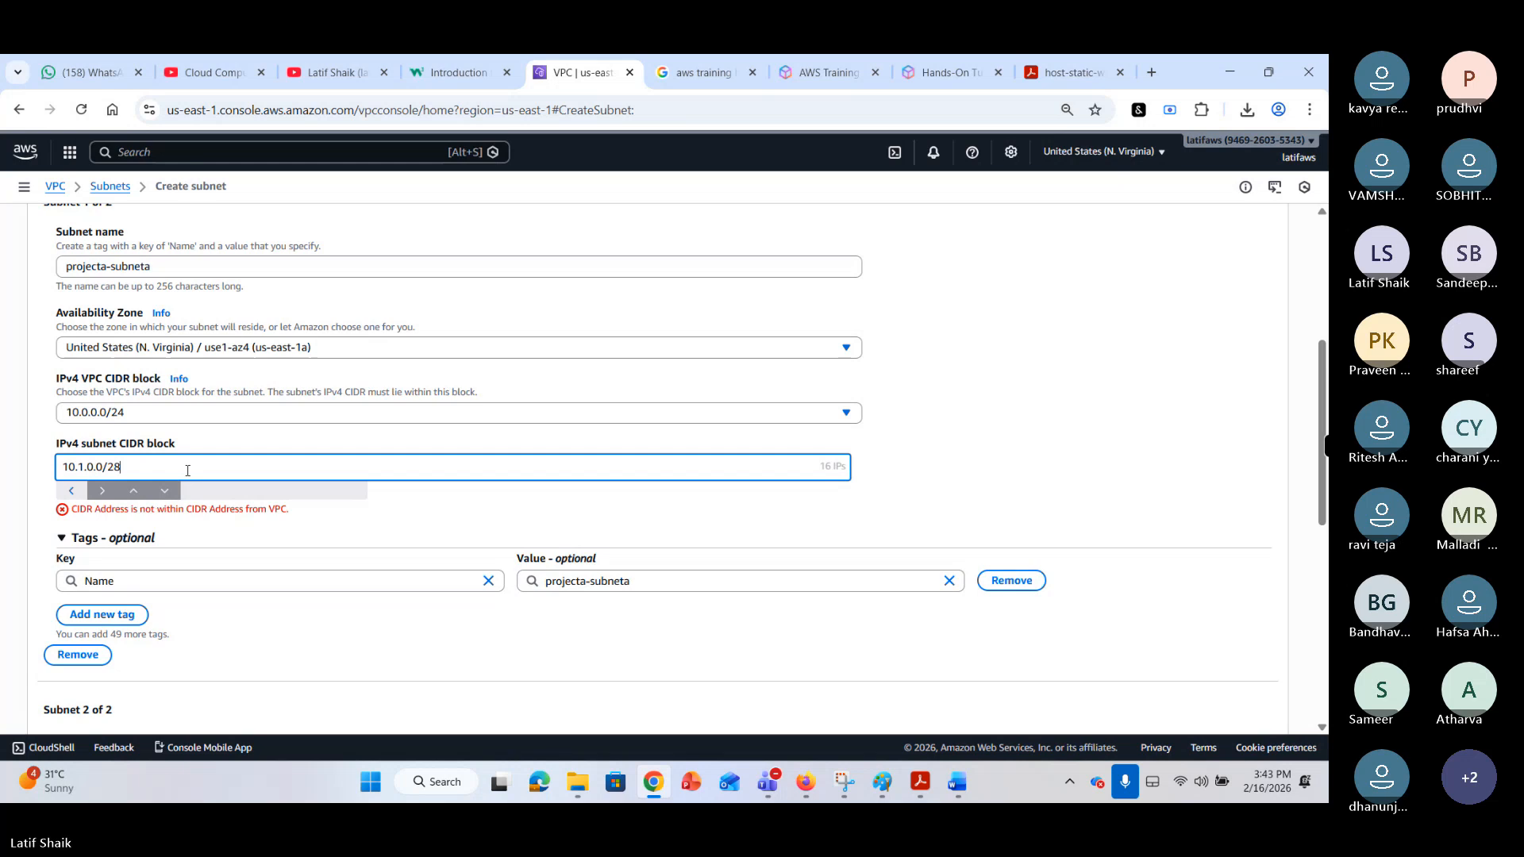
key("ctrl+a")
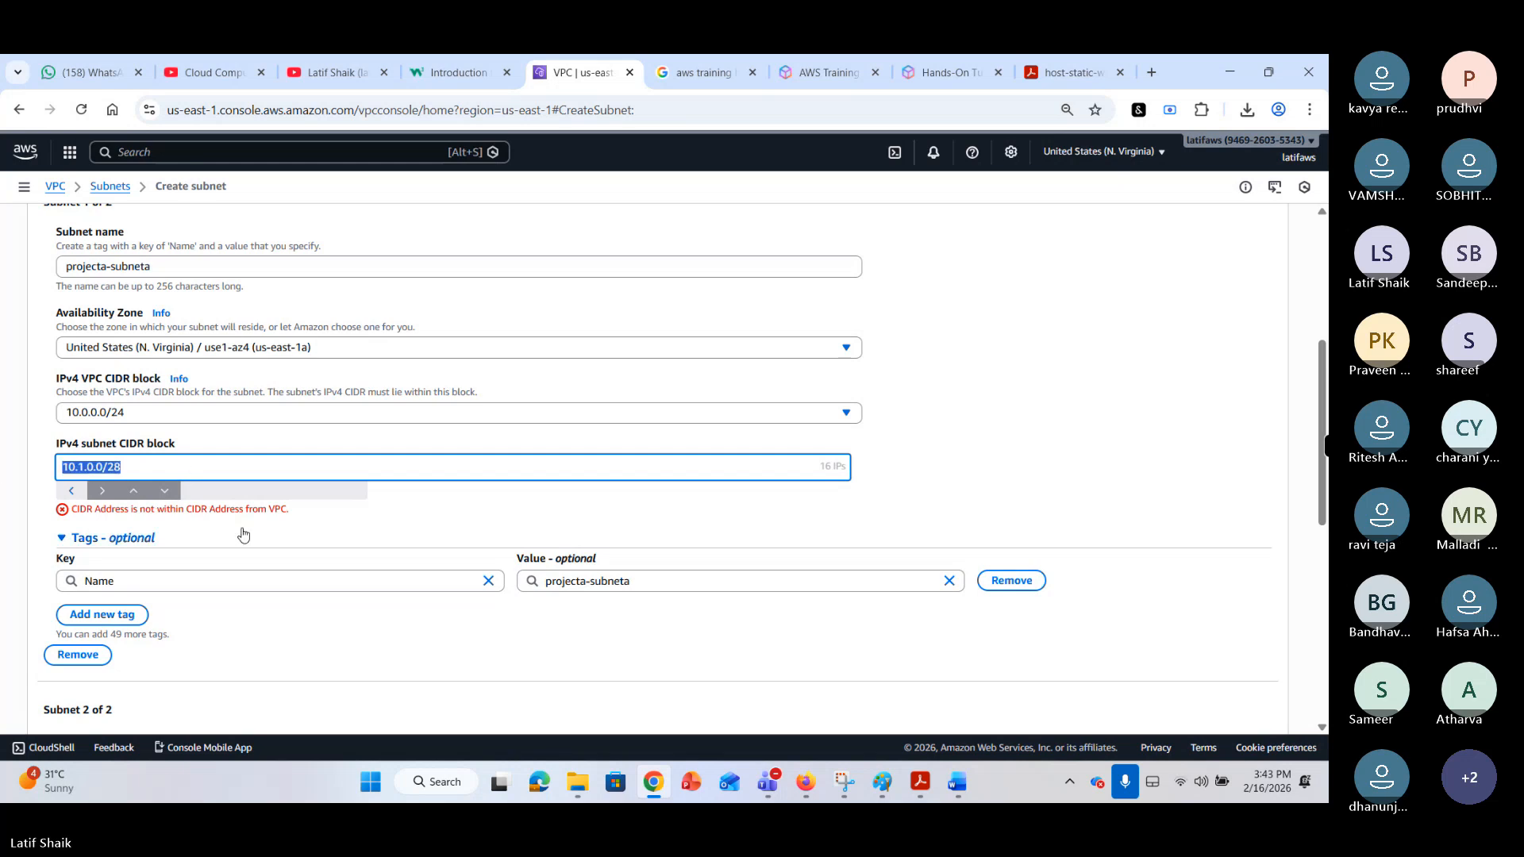
Examine the CIDR validation message and compare the subnet's CIDR block with the VPC's IPv4 CIDR block.
left_click_drag(124, 513, 305, 514)
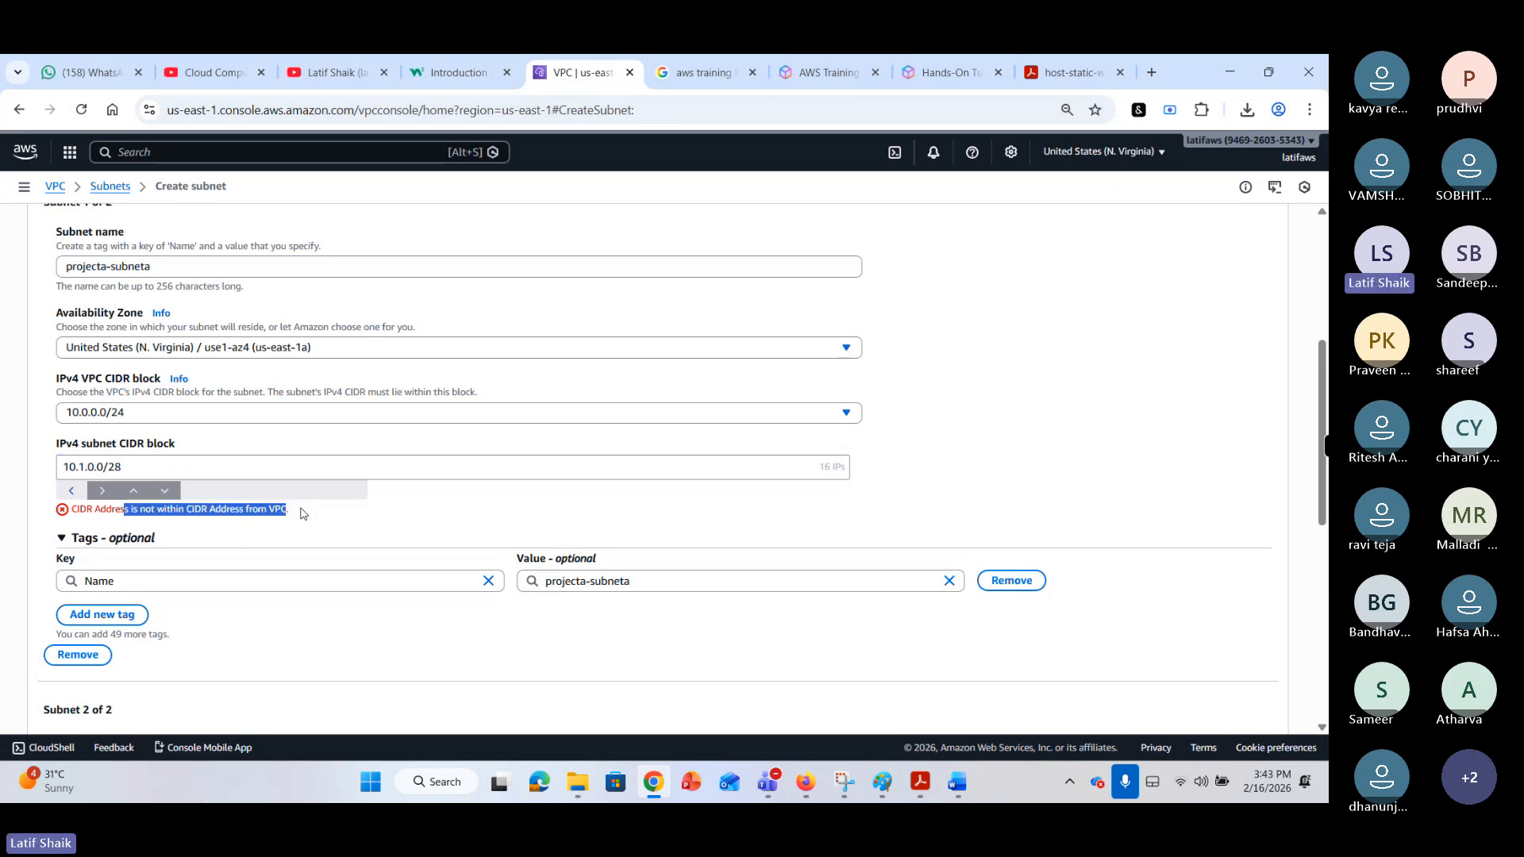
left_click(337, 513)
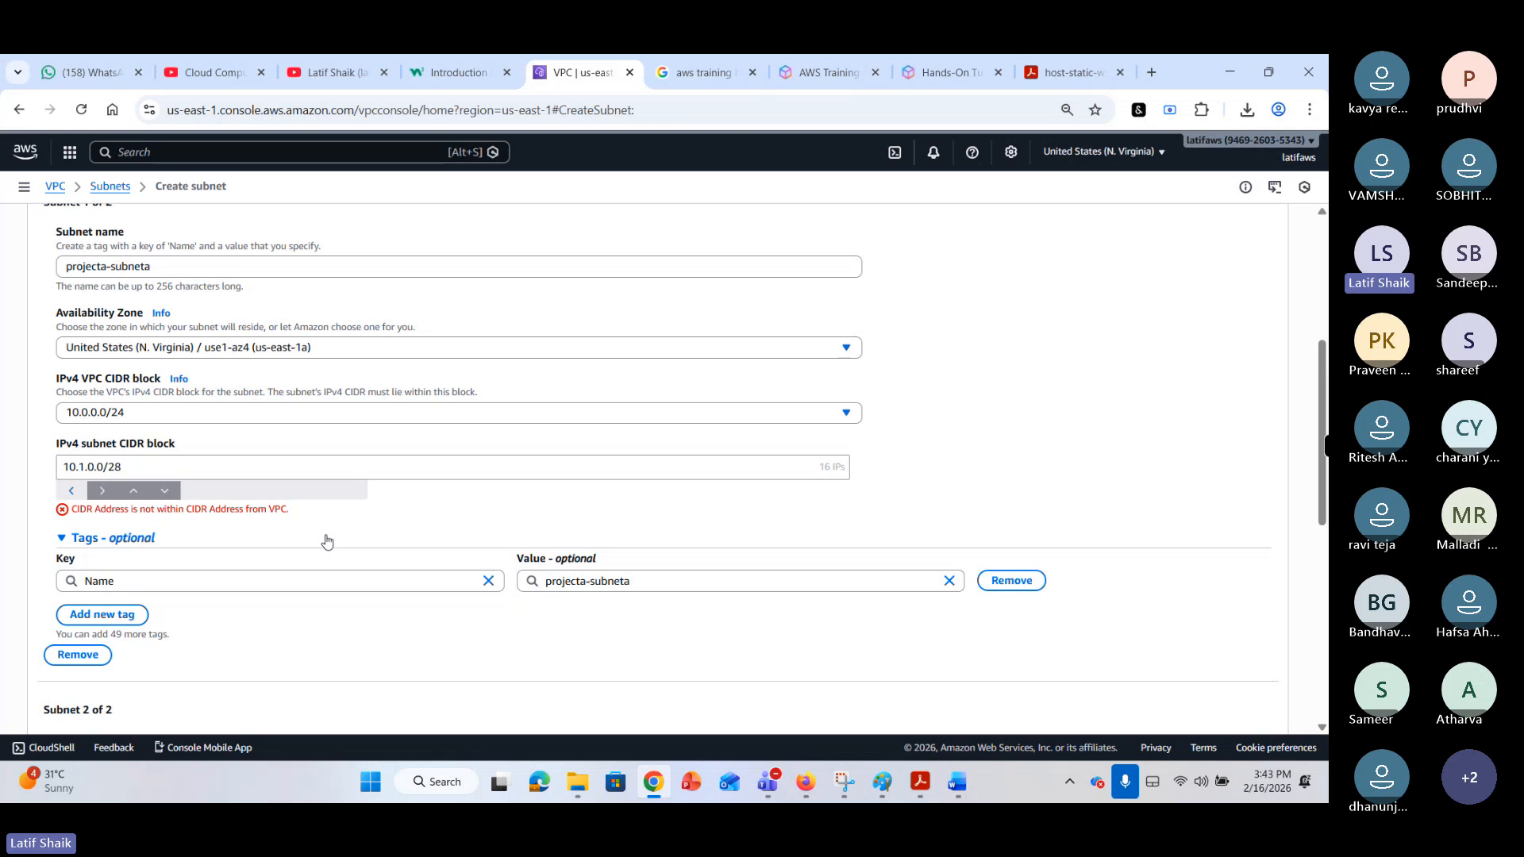
left_click(147, 466)
key("ctrl+a")
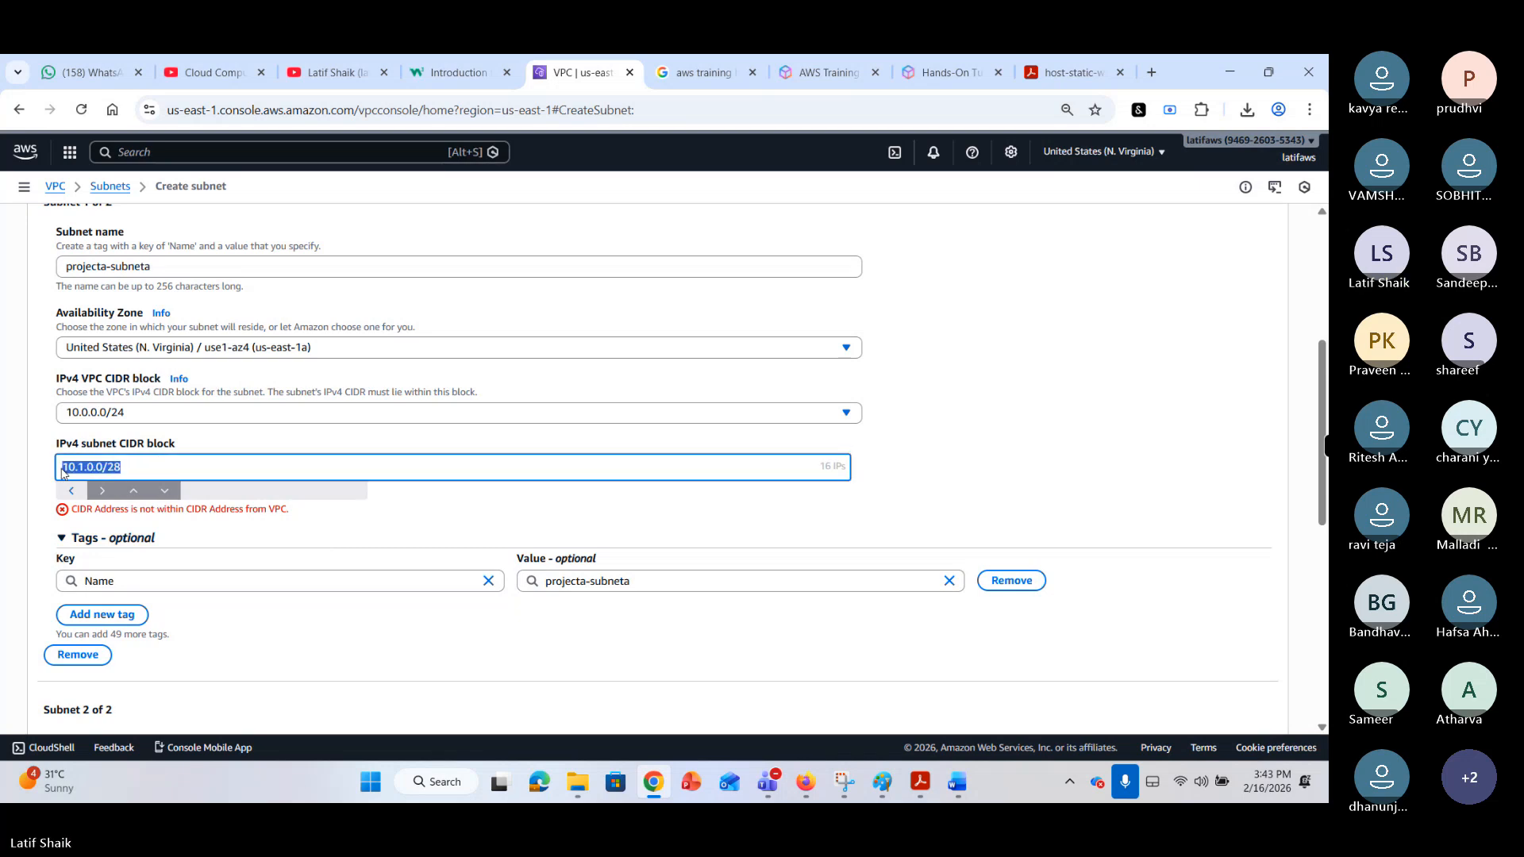
left_click(145, 466)
key("ctrl+a")
scroll(213, 504, "up", 2)
scroll(213, 504, "down", 2)
left_click(195, 413)
left_click(199, 449)
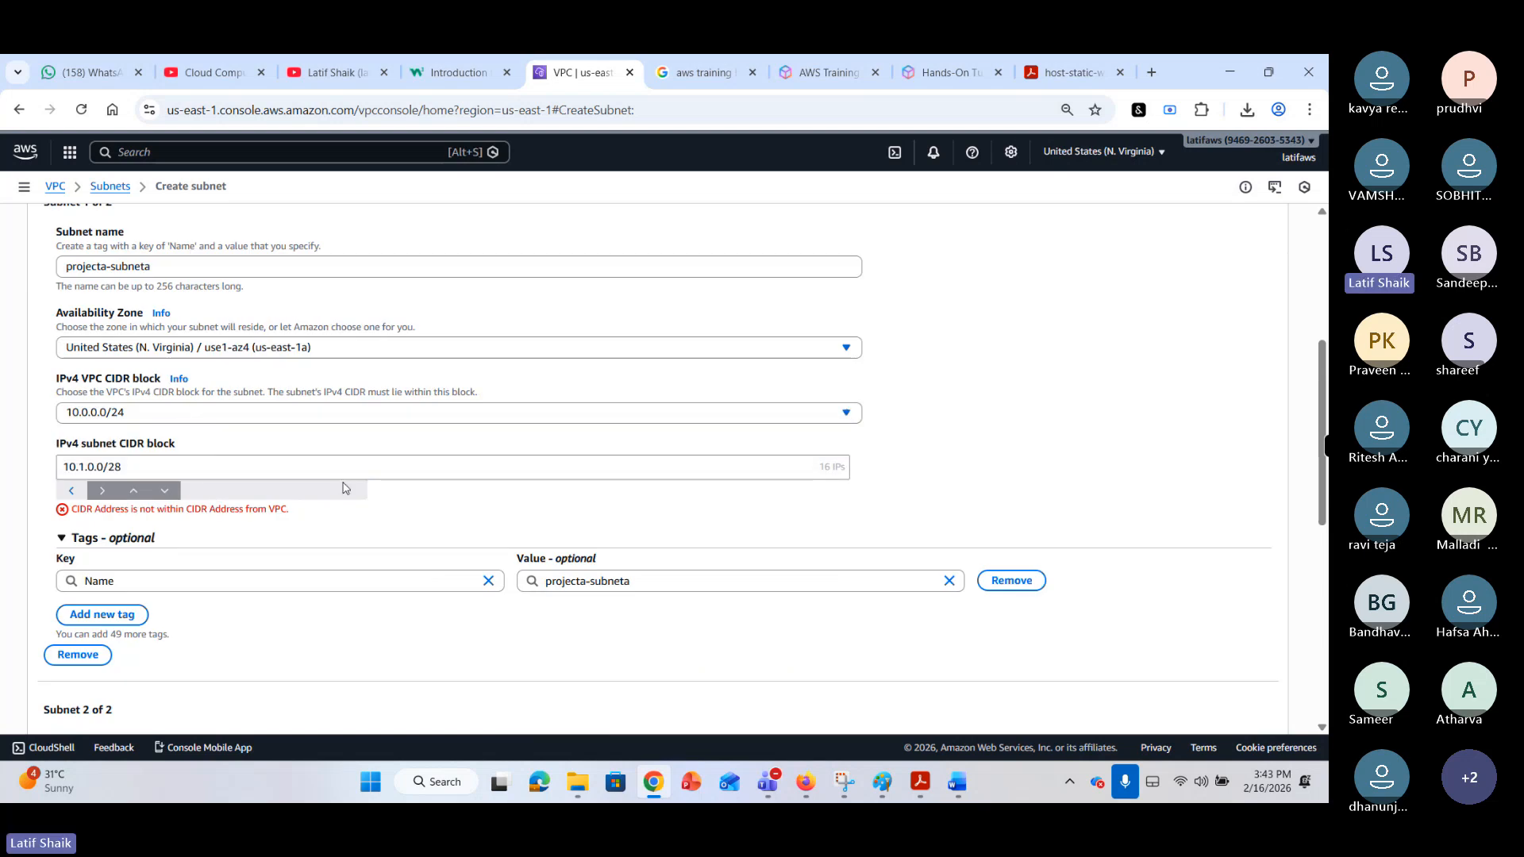
Remove both subnet entries and cancel the subnet creation.
scroll(354, 551, "down", 7)
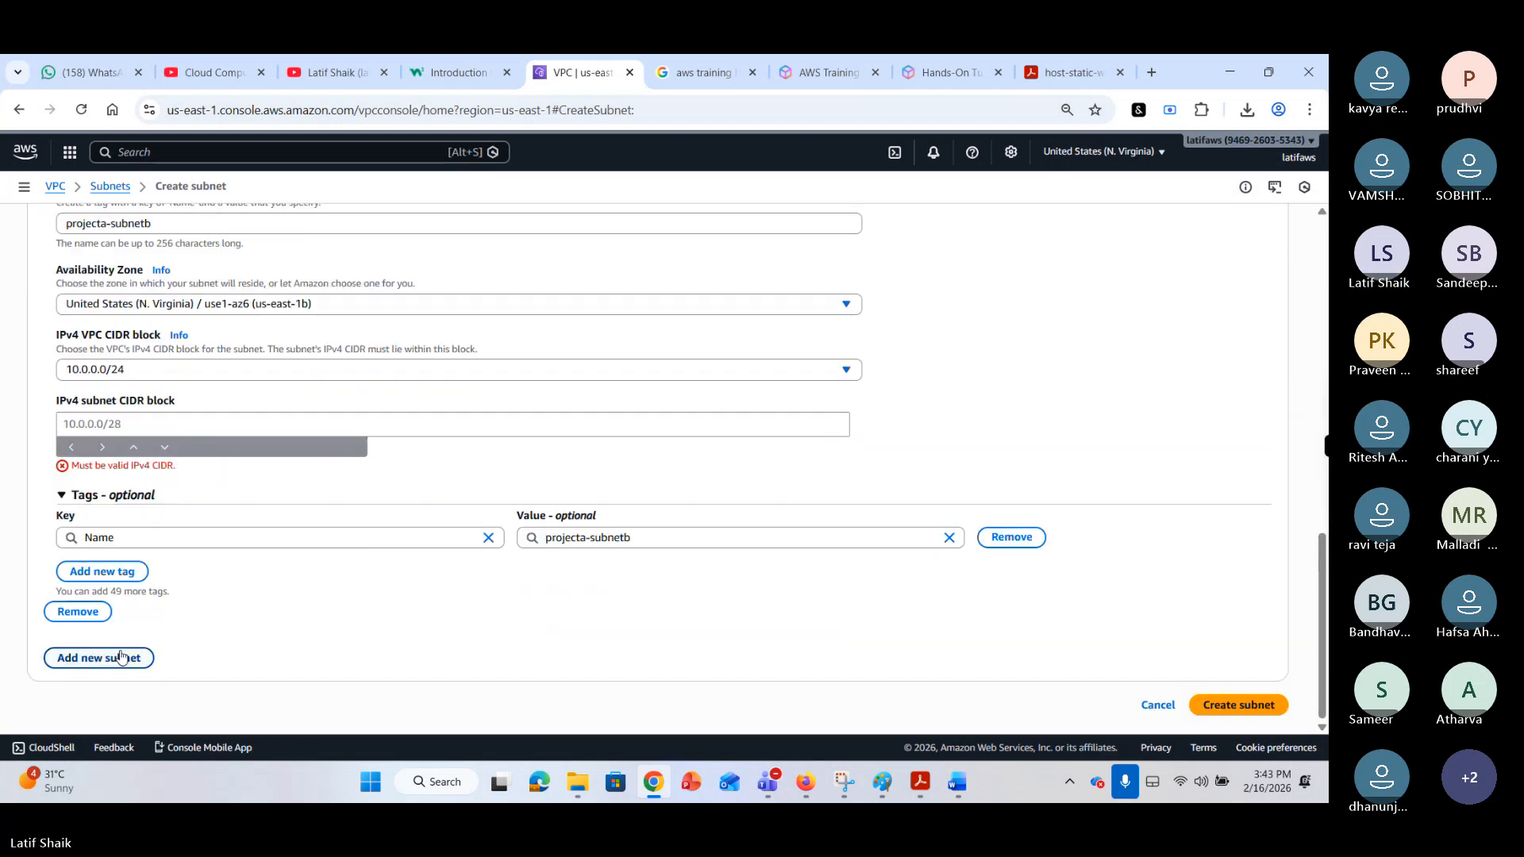
left_click(78, 611)
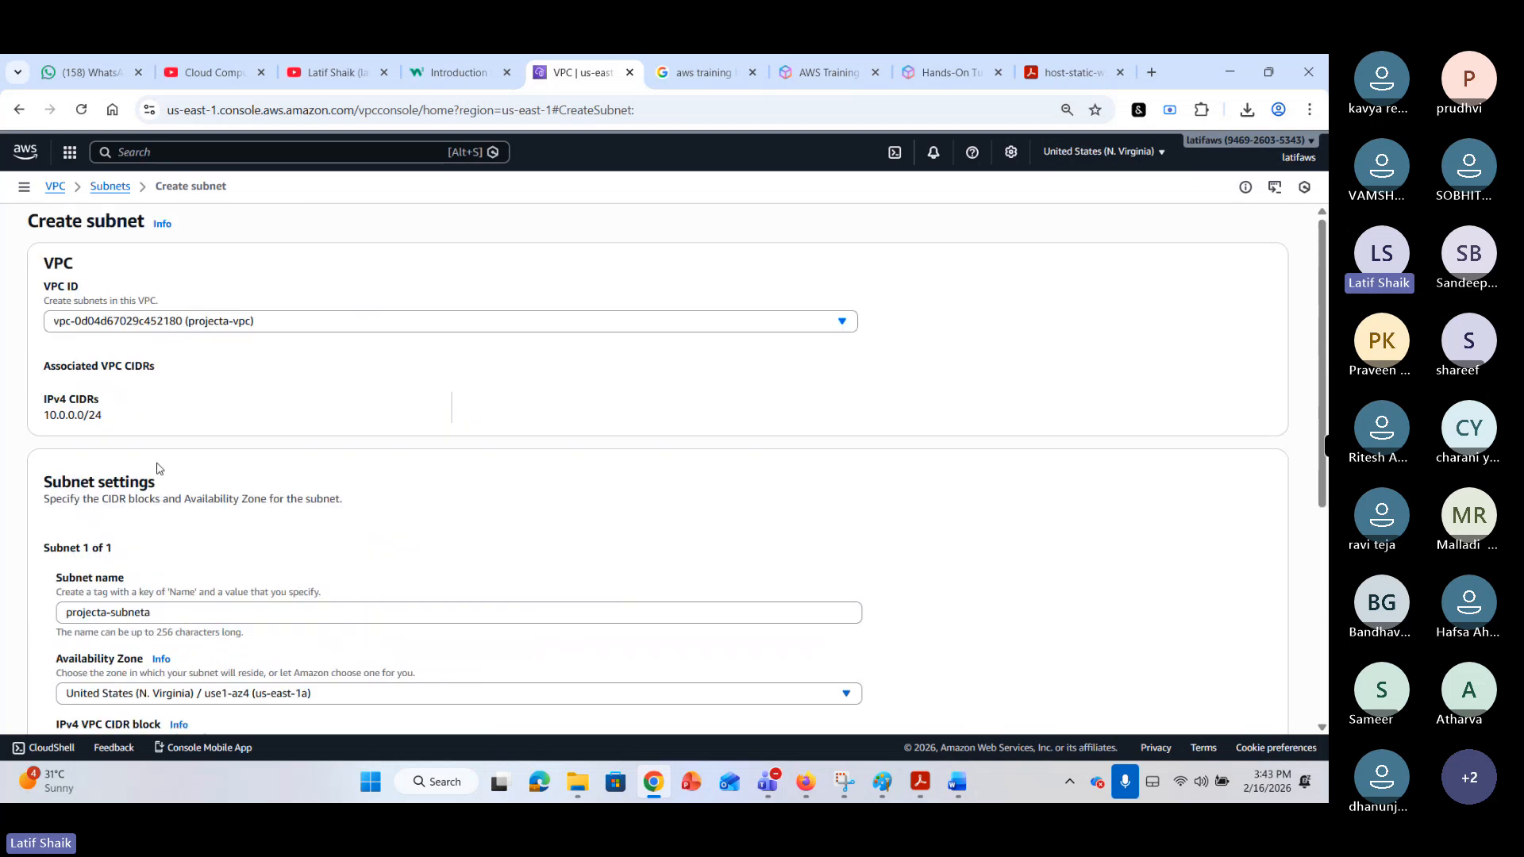
scroll(150, 544, "down", 5)
left_click(97, 652)
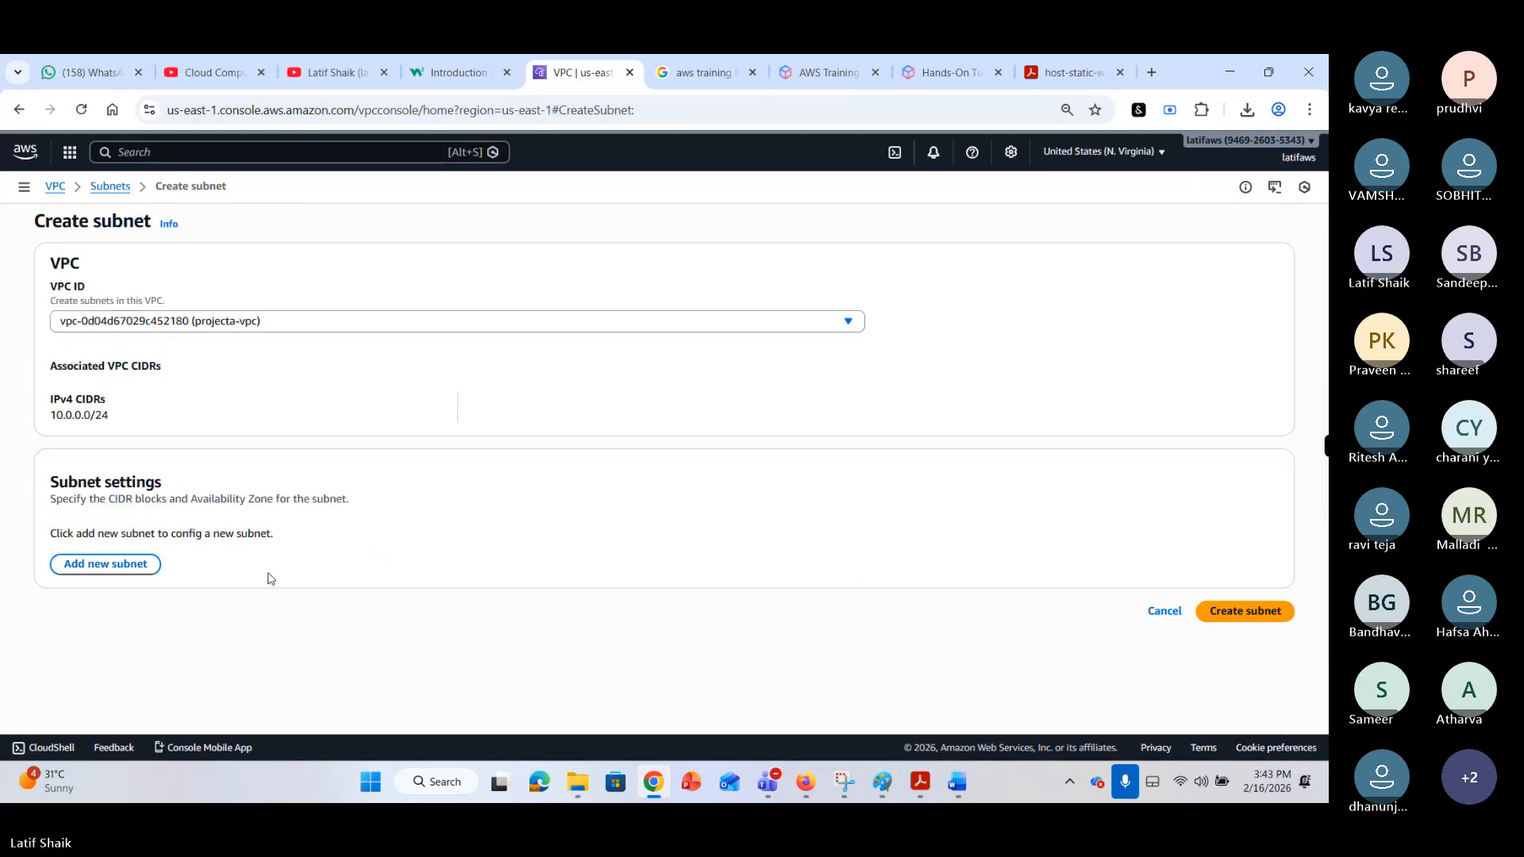
left_click(1161, 613)
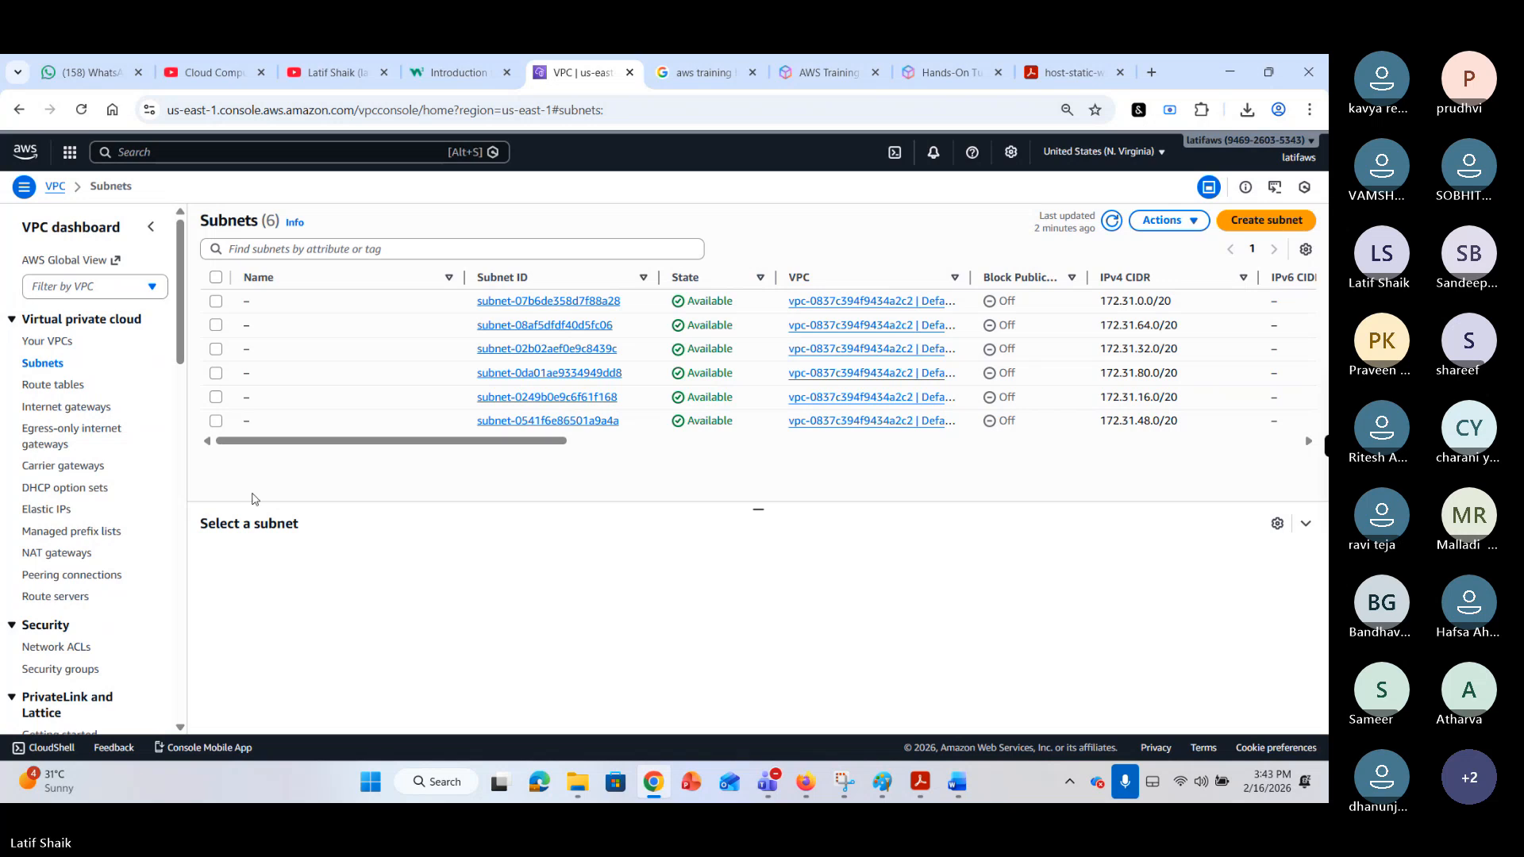
Review the editable settings and DHCP option set of projecta-vpc, and open the VPC's details page without saving.
left_click(47, 341)
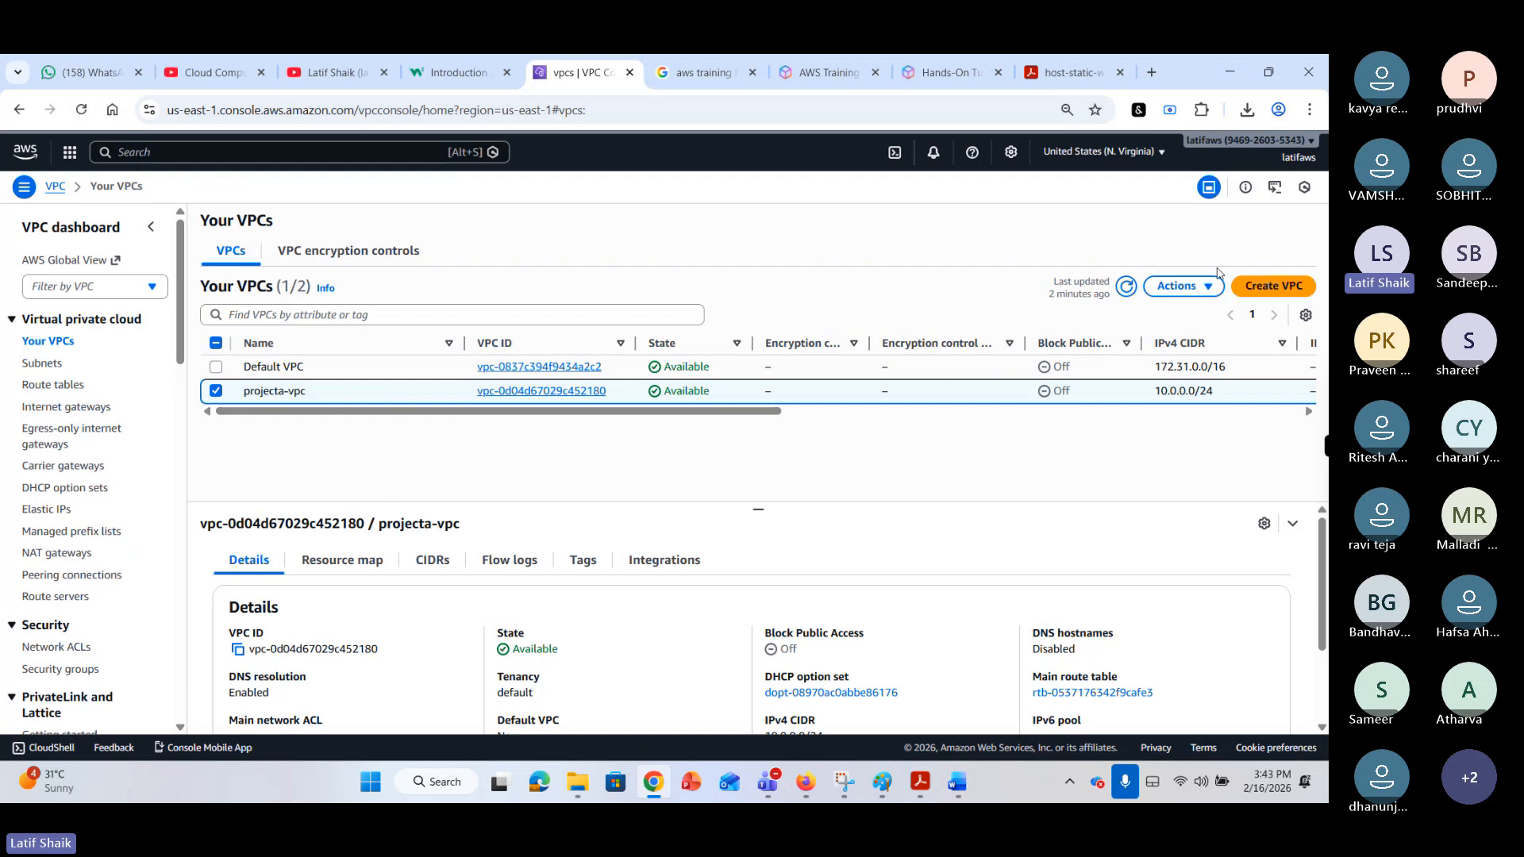
left_click(1182, 287)
left_click(1182, 359)
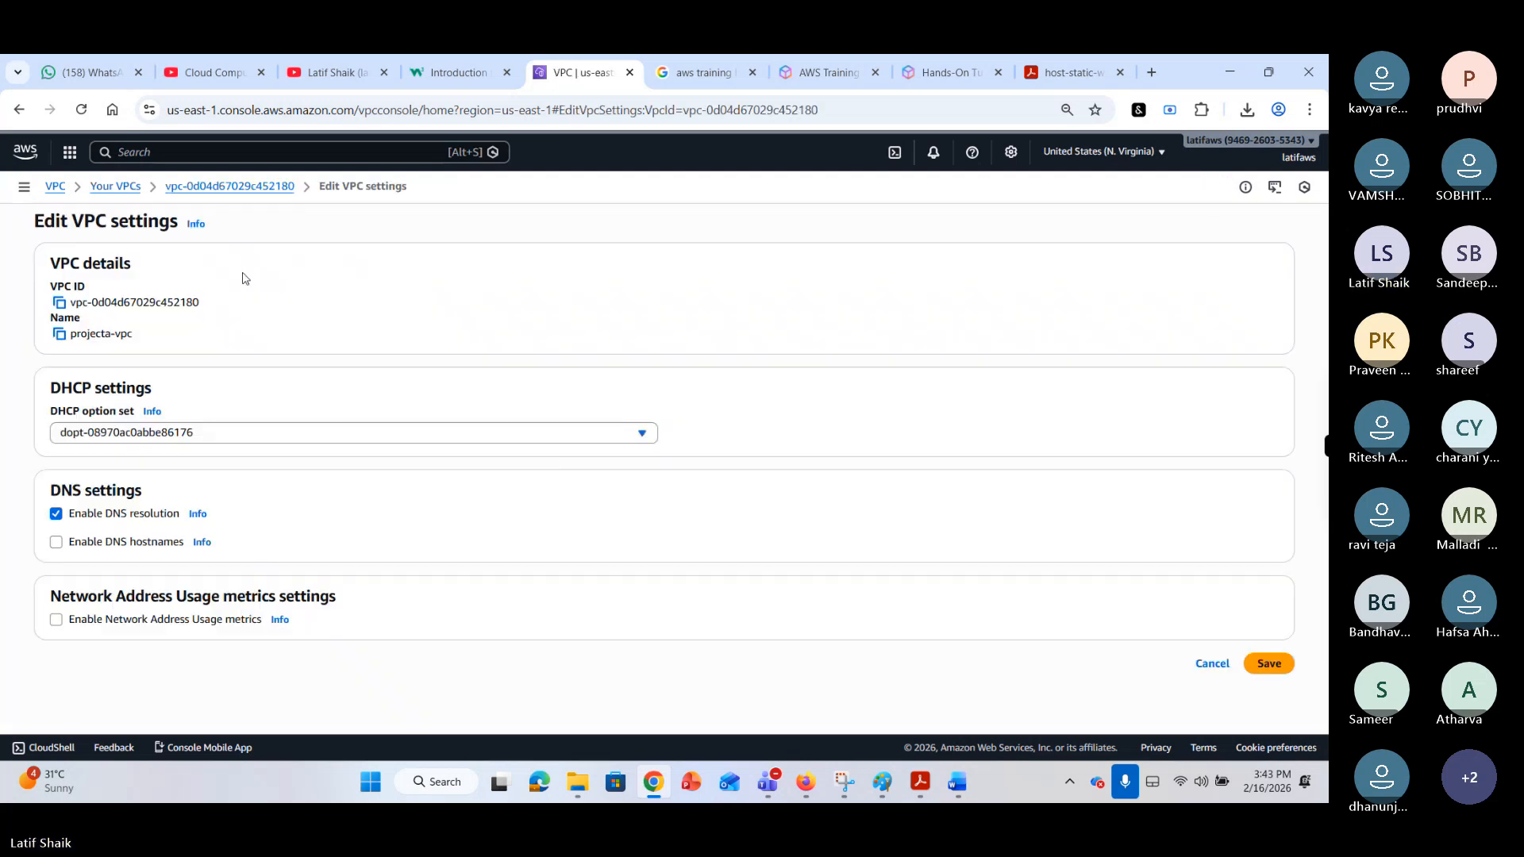
left_click(182, 433)
left_click(182, 433)
left_click(265, 187)
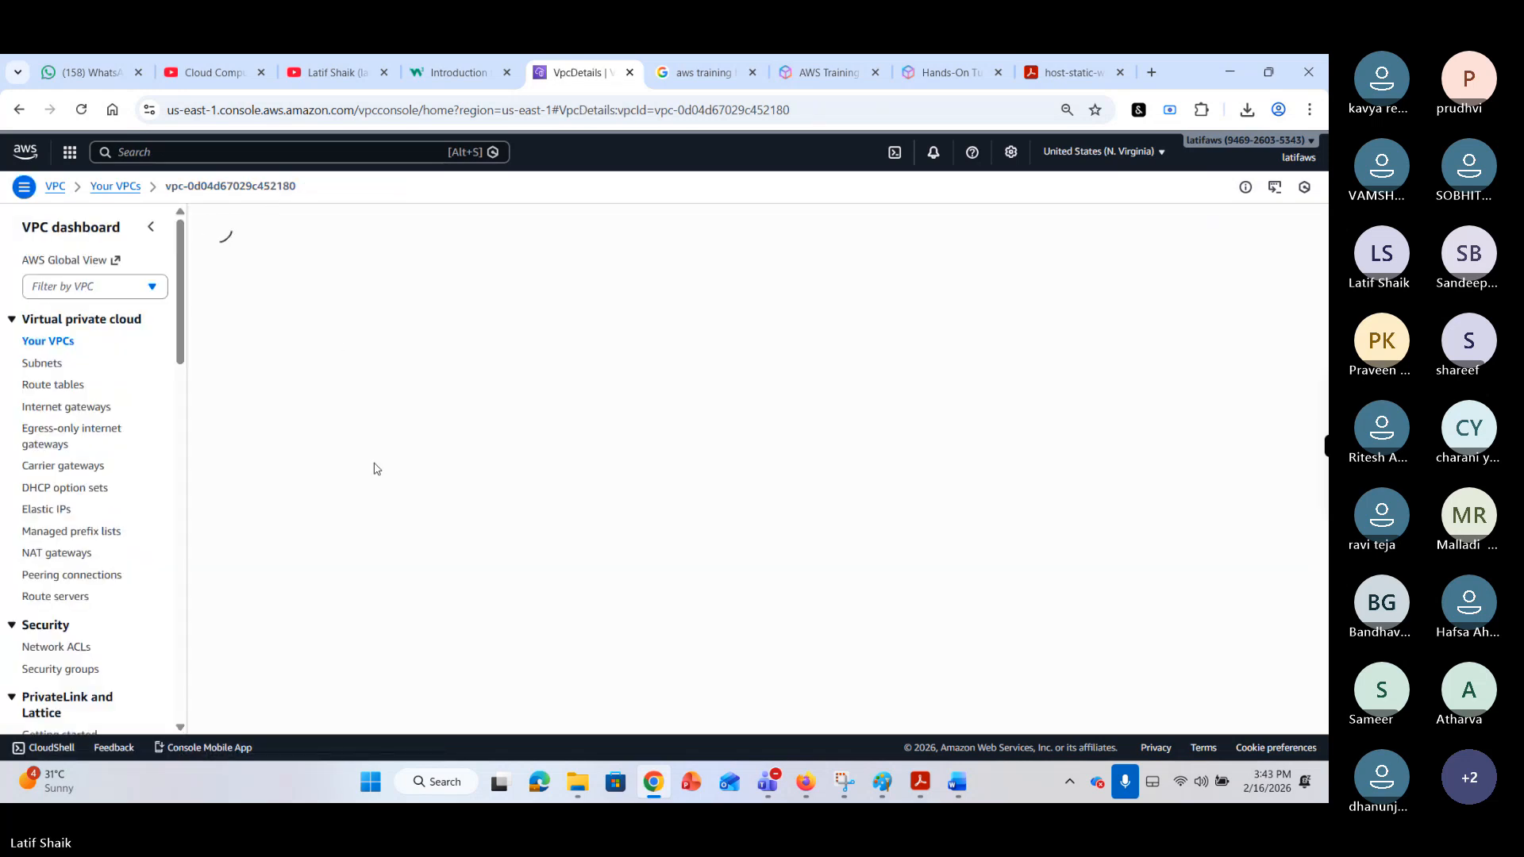
Try to add 10.0.0.0/16 as an additional IPv4 CIDR block of projecta-vpc.
scroll(642, 492, "down", 1)
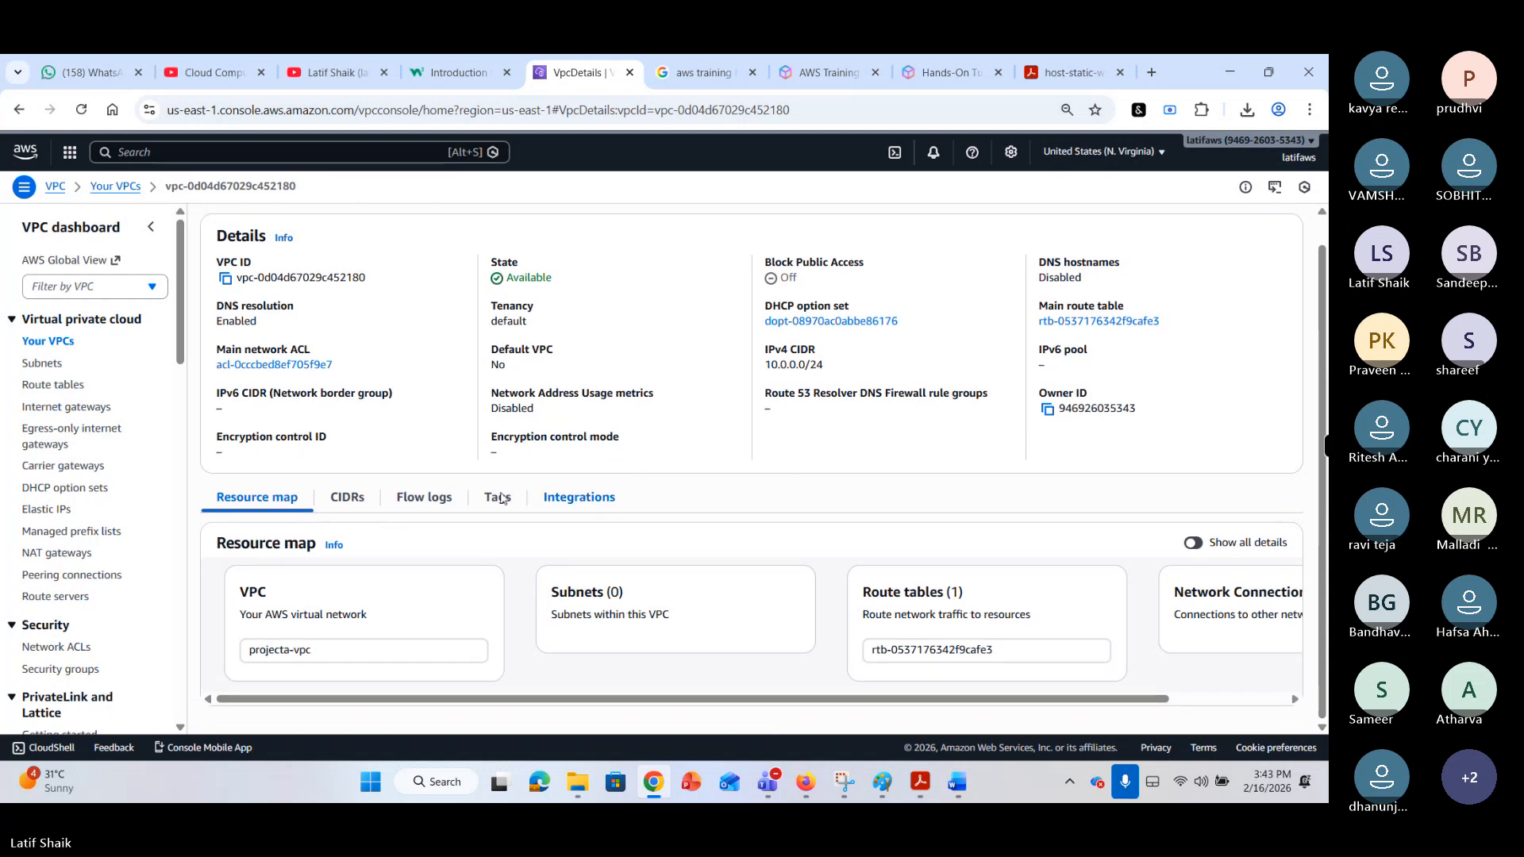
left_click(346, 499)
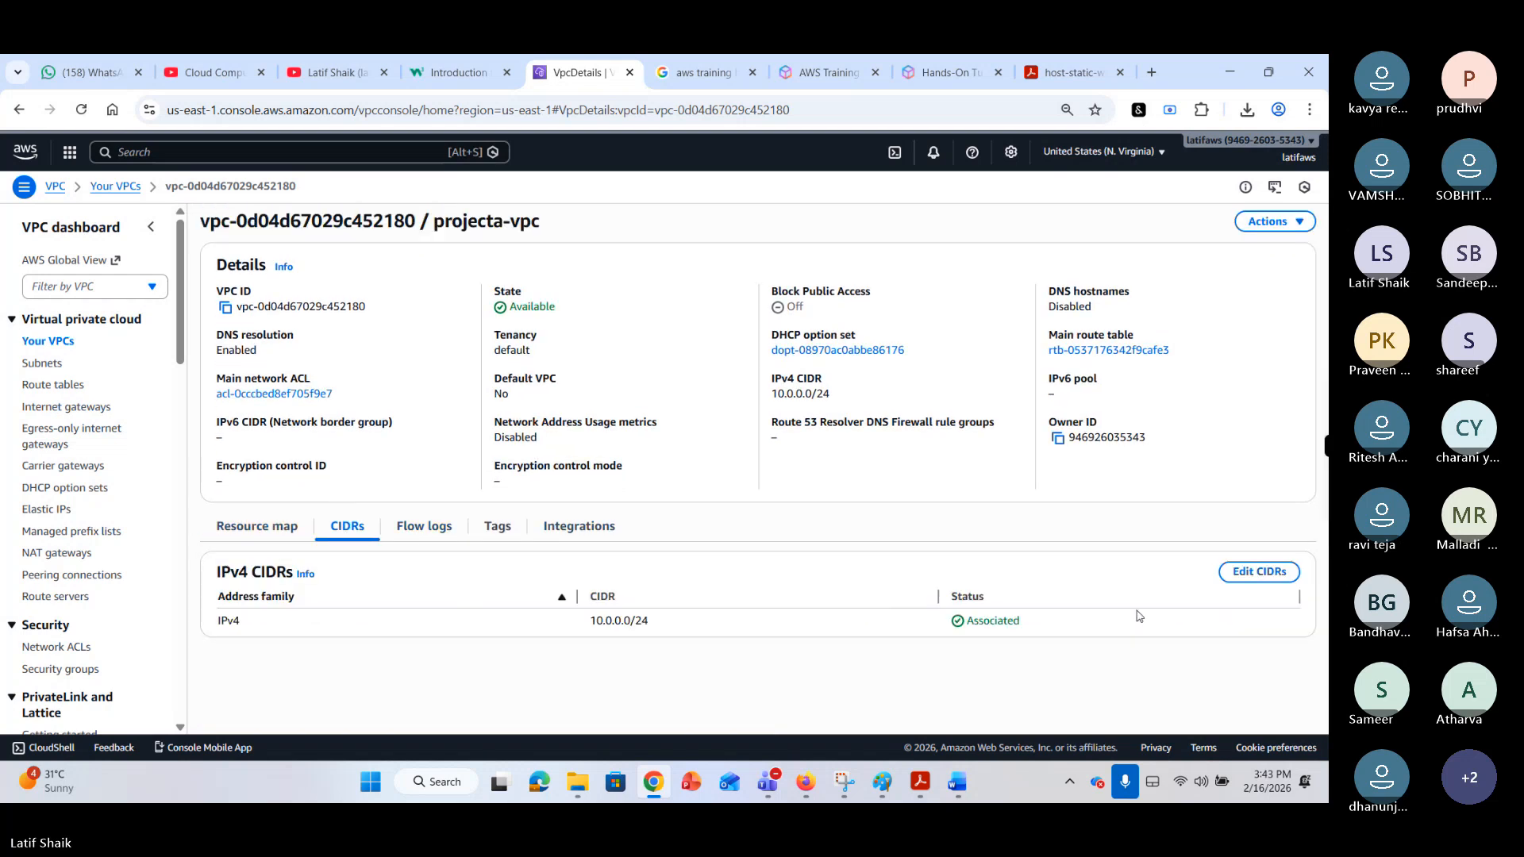
left_click(1258, 575)
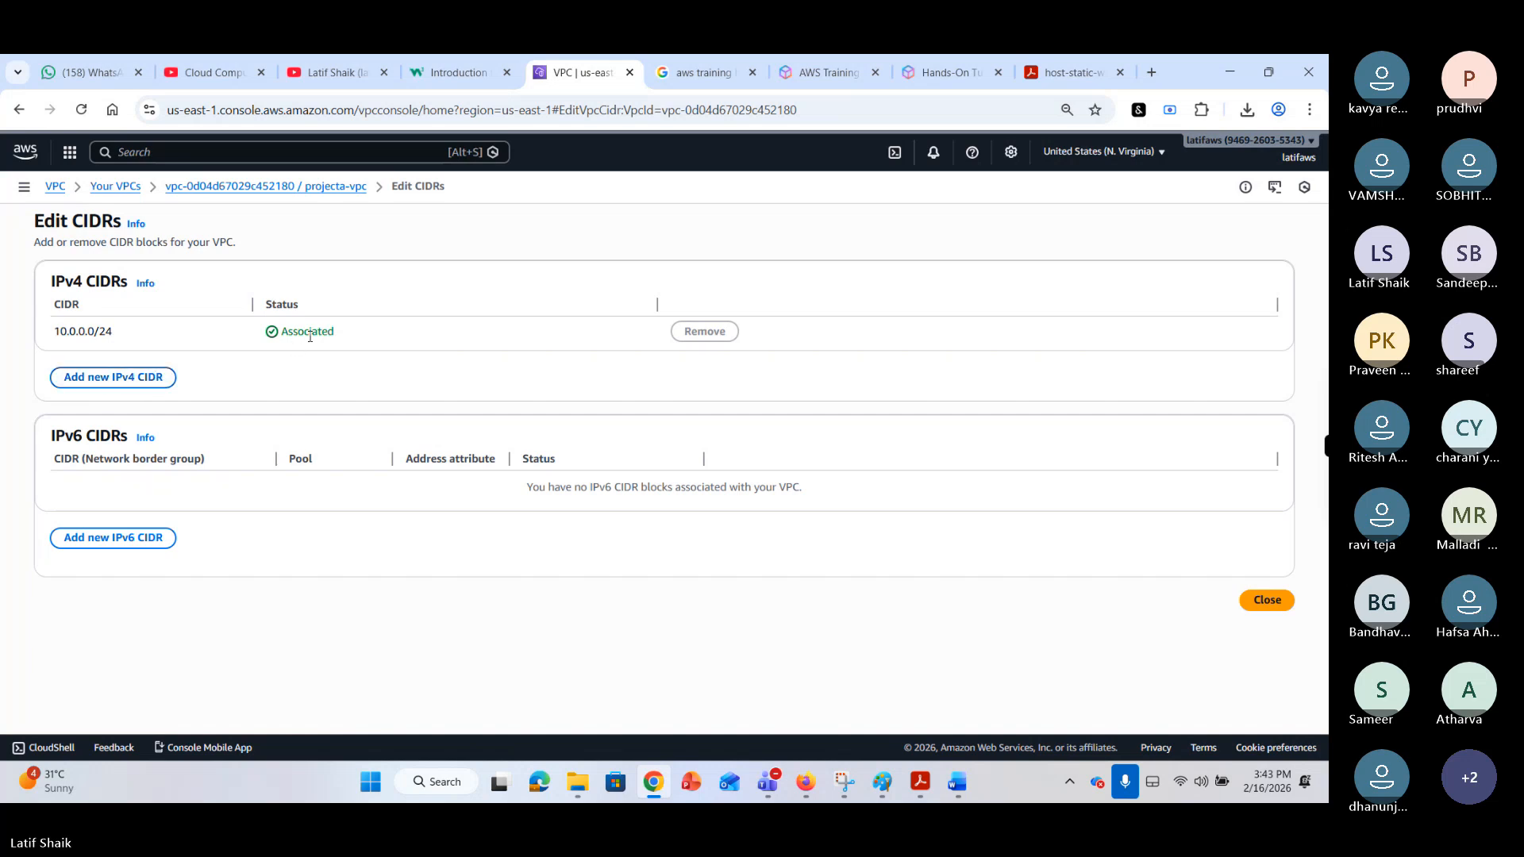
left_click(123, 377)
left_click(502, 499)
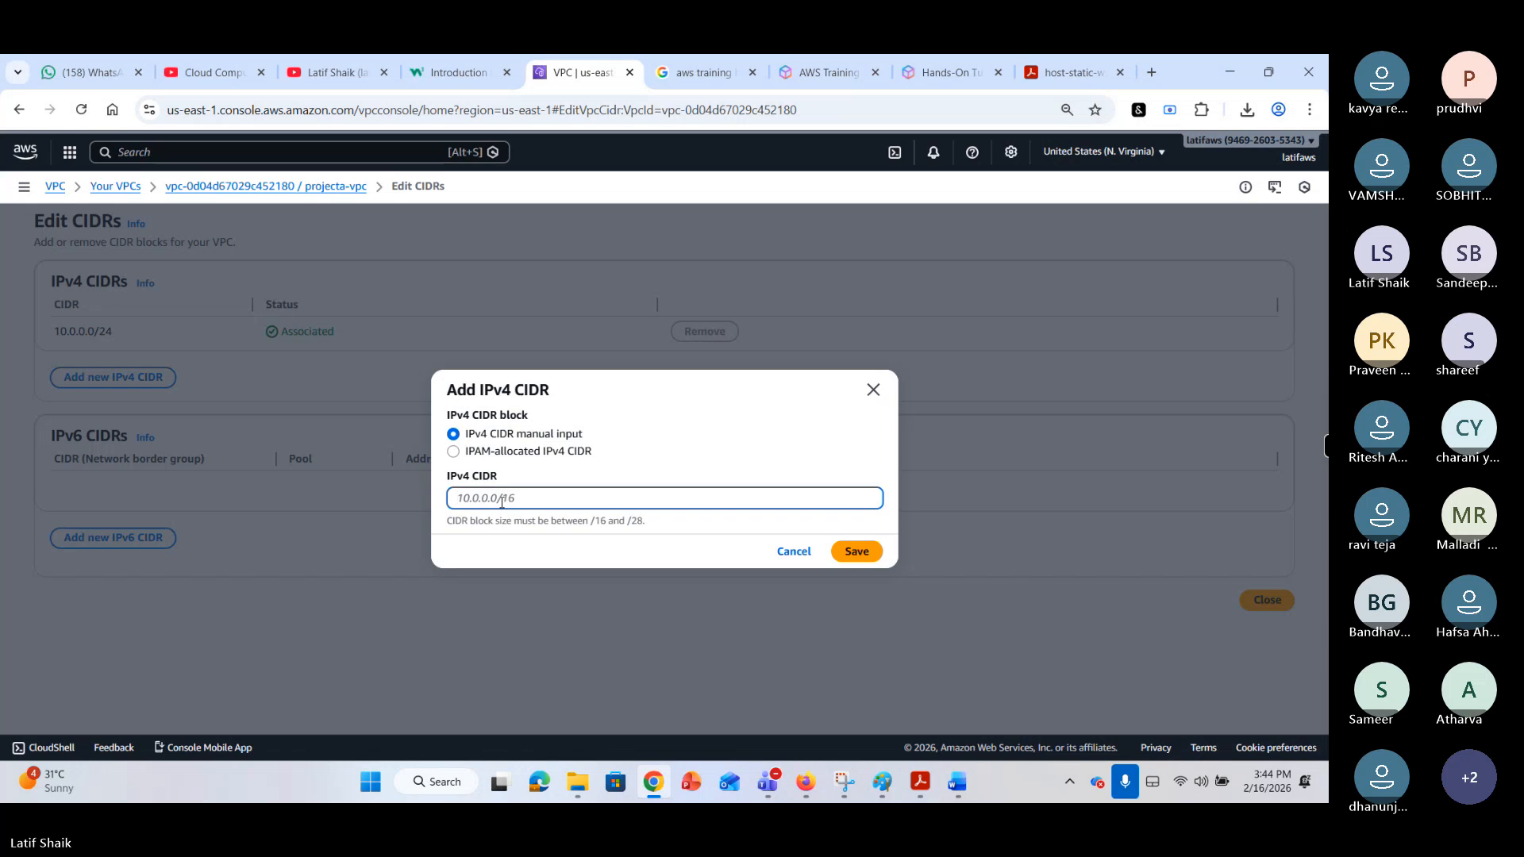
type("10.0.0.0/16")
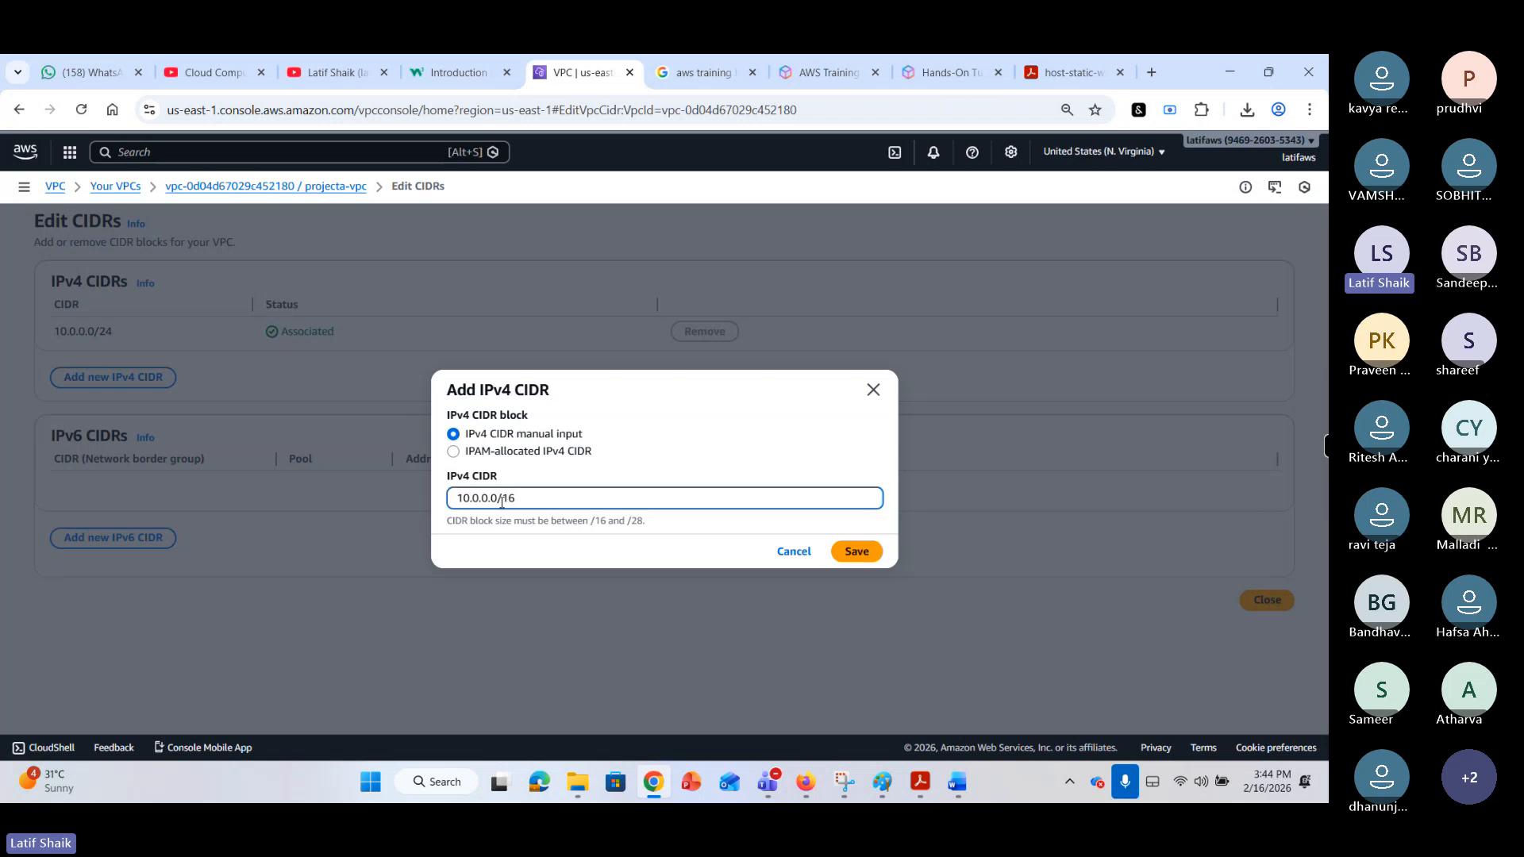
key("Return")
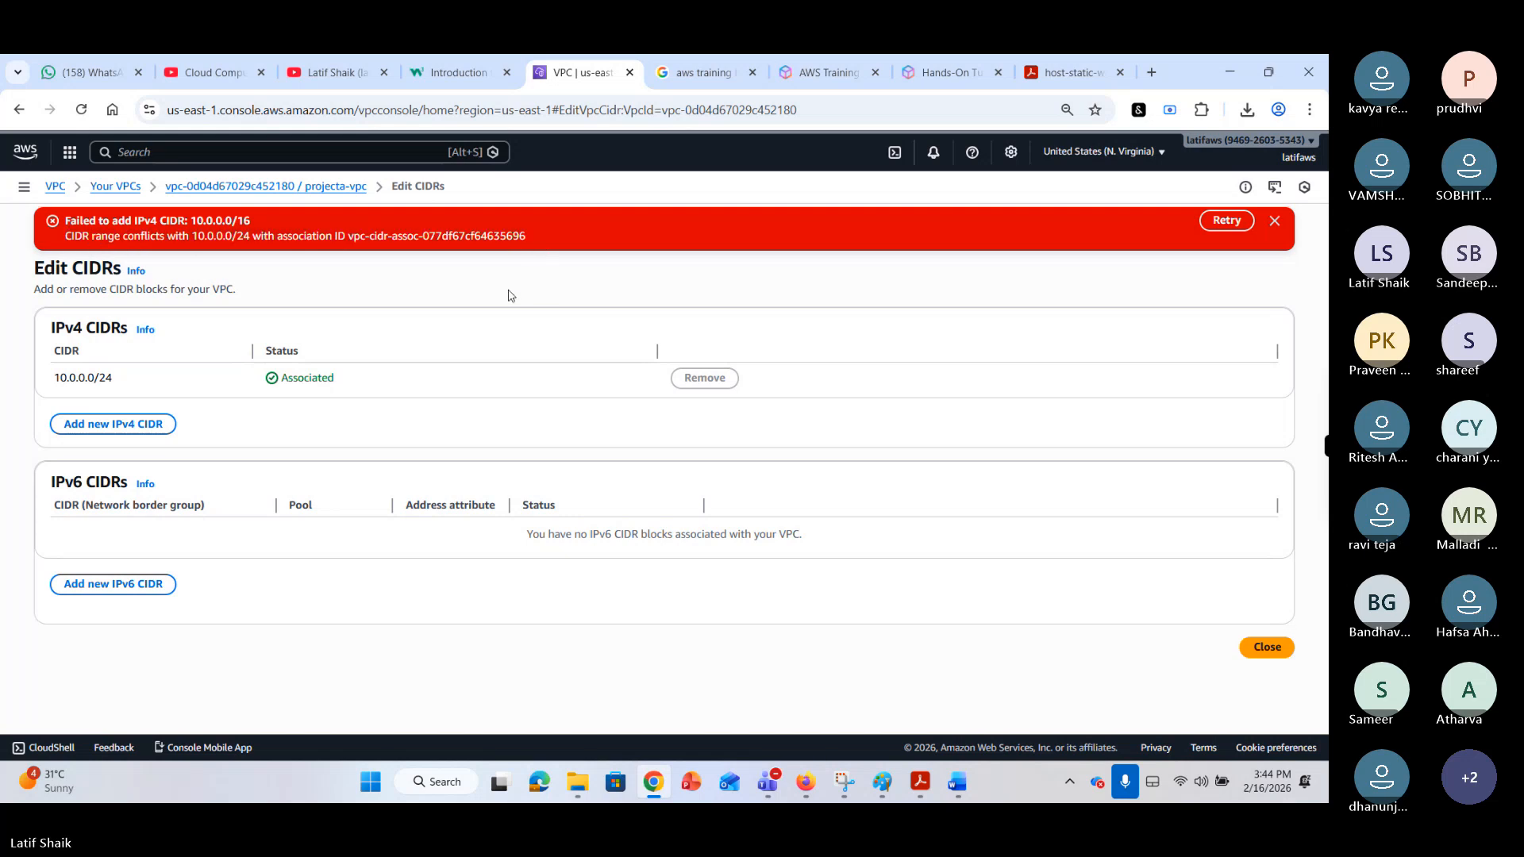
Try to add 172.18.0.0/16 as an additional IPv4 CIDR block, and close the CIDR editing page.
left_click(121, 426)
left_click_drag(560, 495, 369, 507)
type("172")
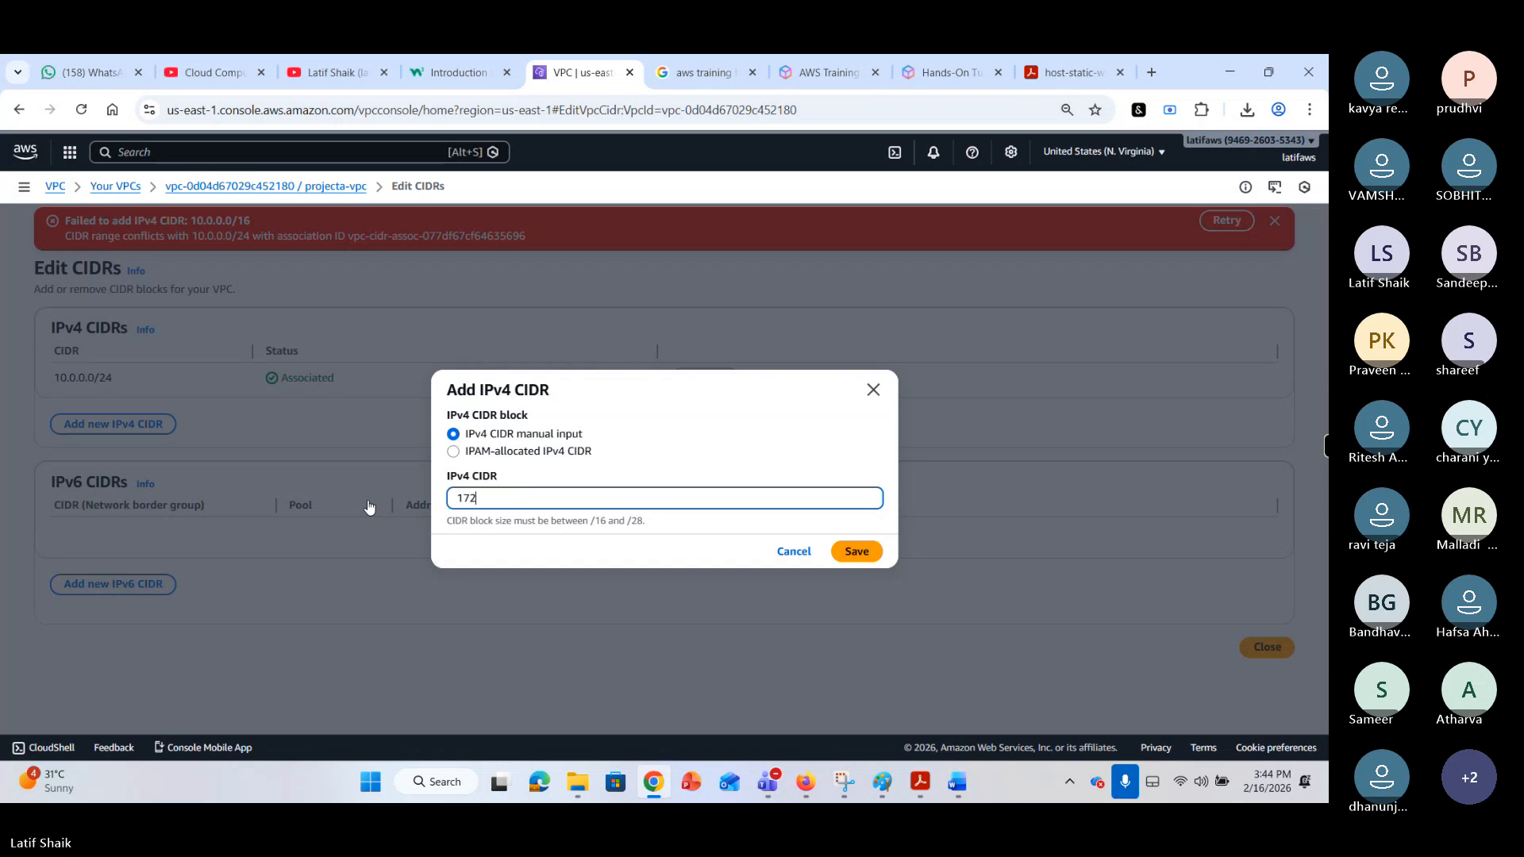
type(".16")
key("BackSpace")
key("BackSpace")
type("18.0.0/16")
left_click(873, 553)
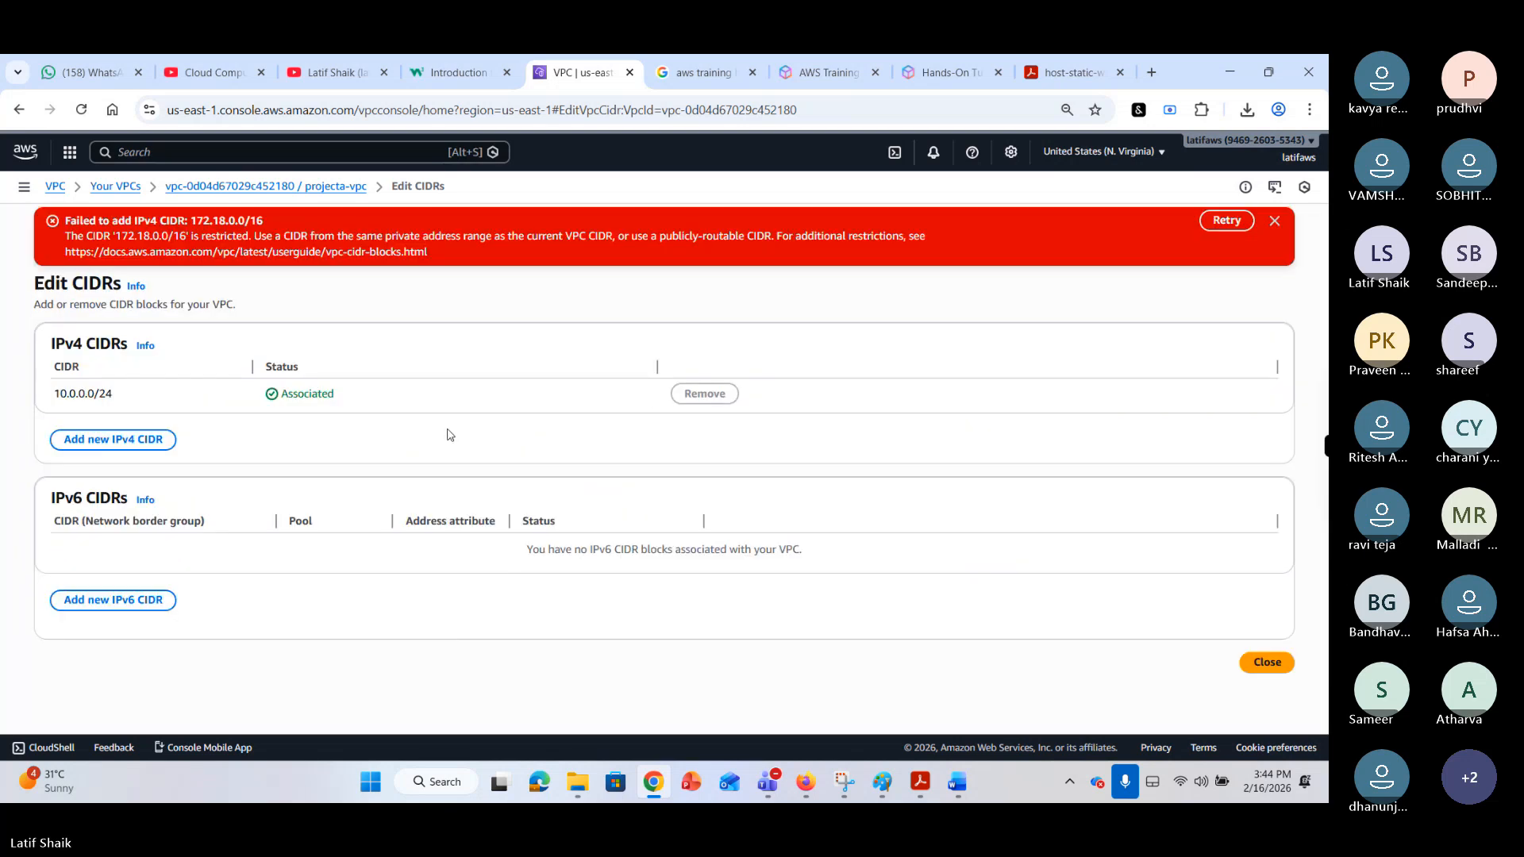
left_click(130, 442)
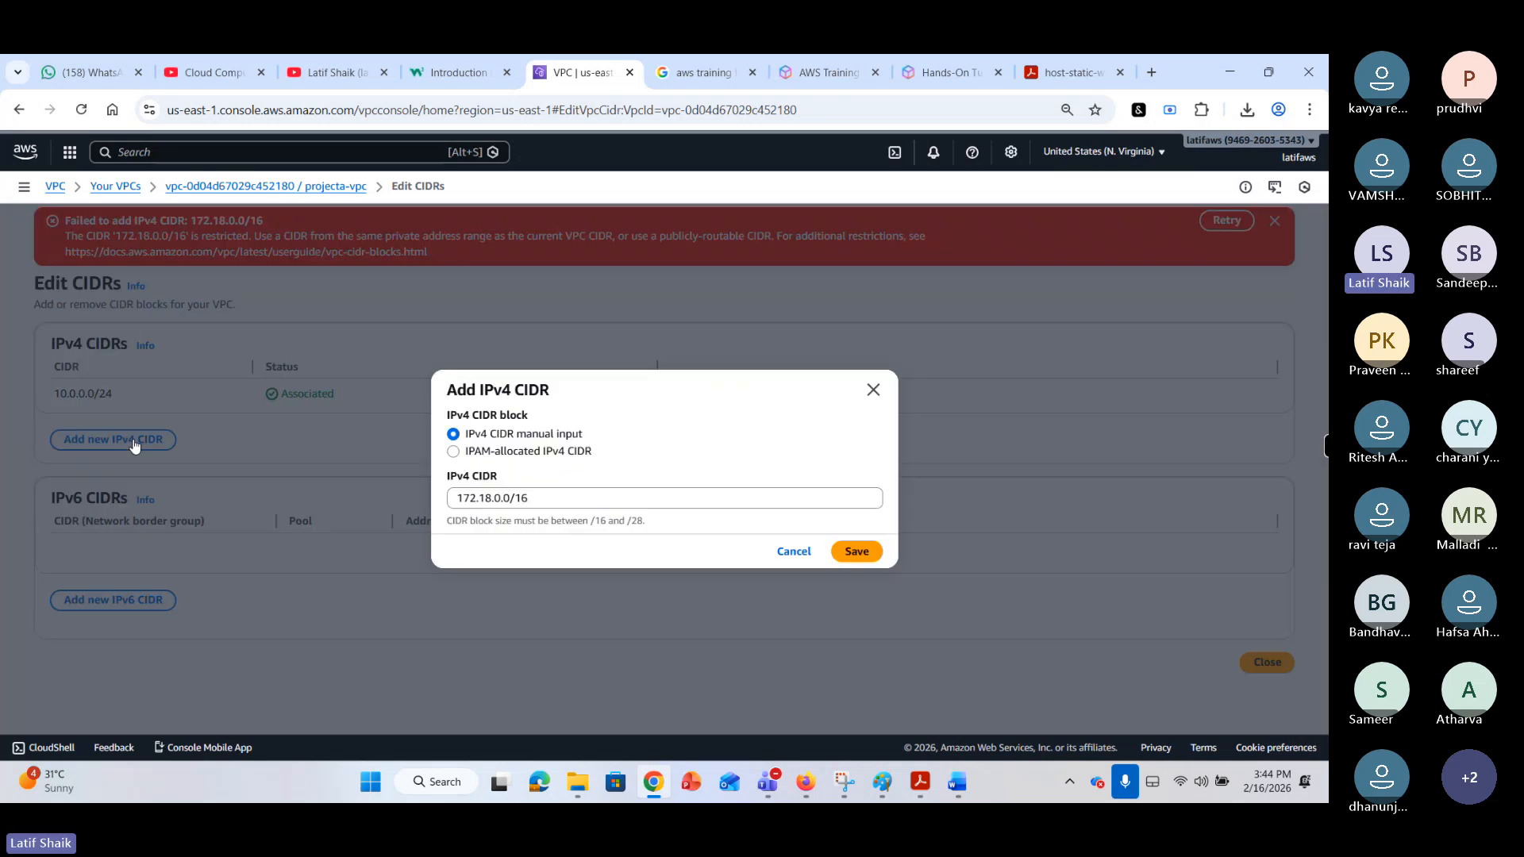
left_click(792, 552)
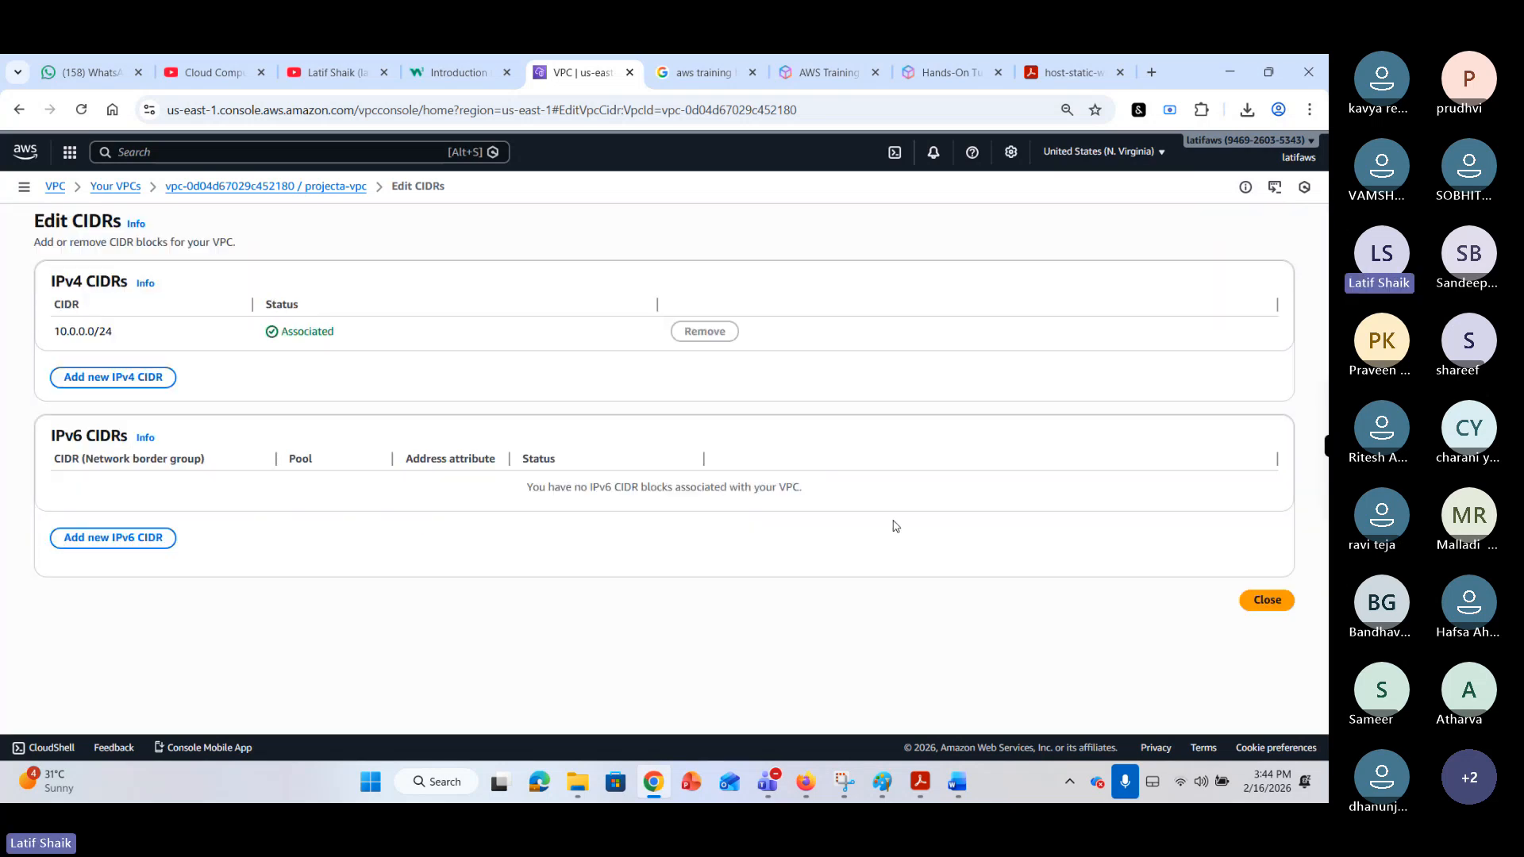
left_click(1268, 601)
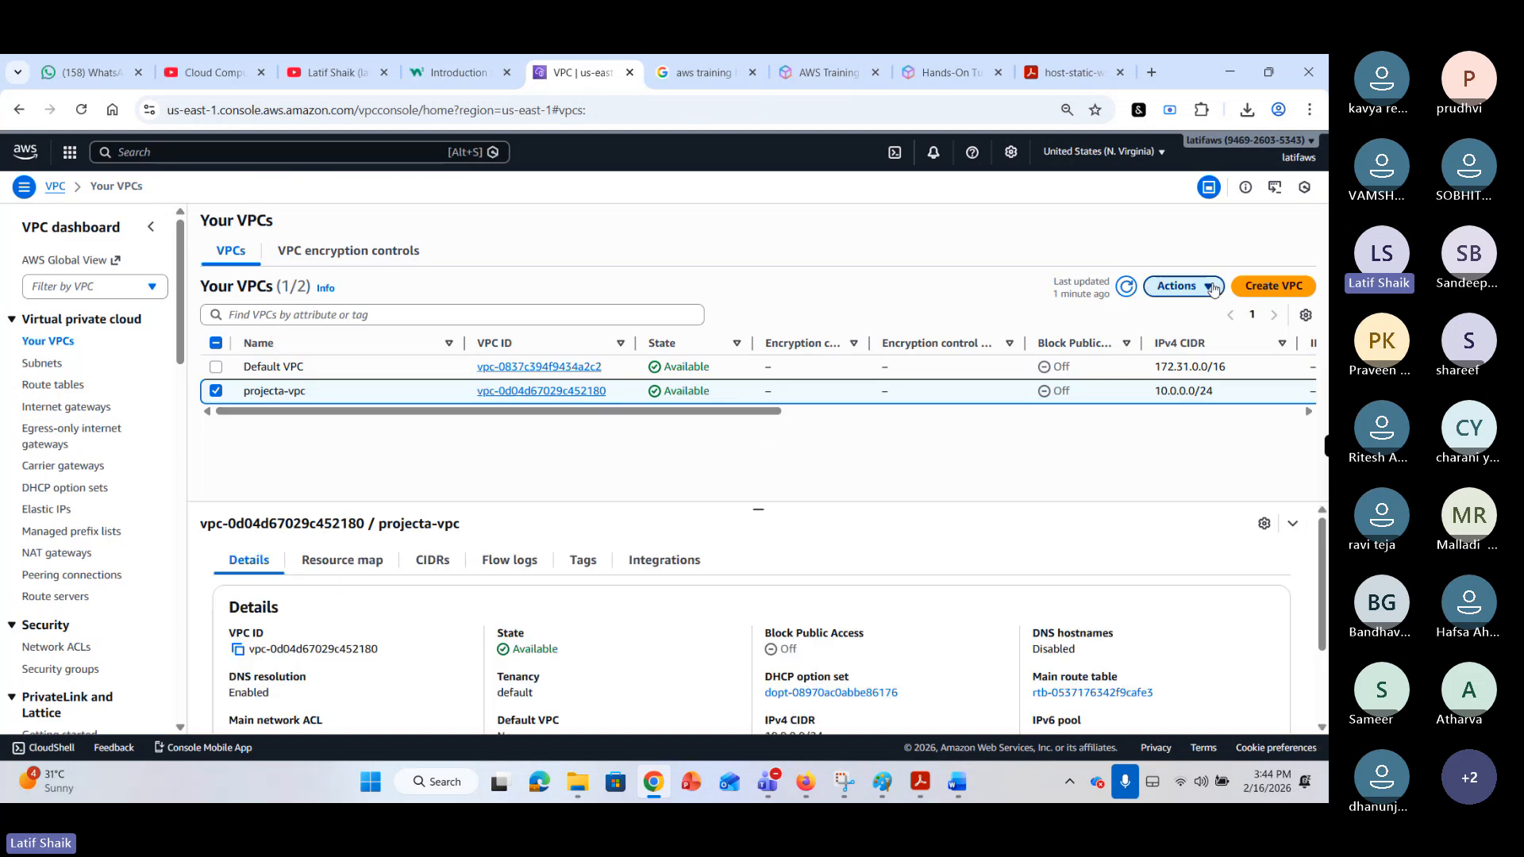
Delete projecta-vpc from the VPC list, confirming the deletion with the word delete.
left_click(1179, 286)
left_click(1119, 473)
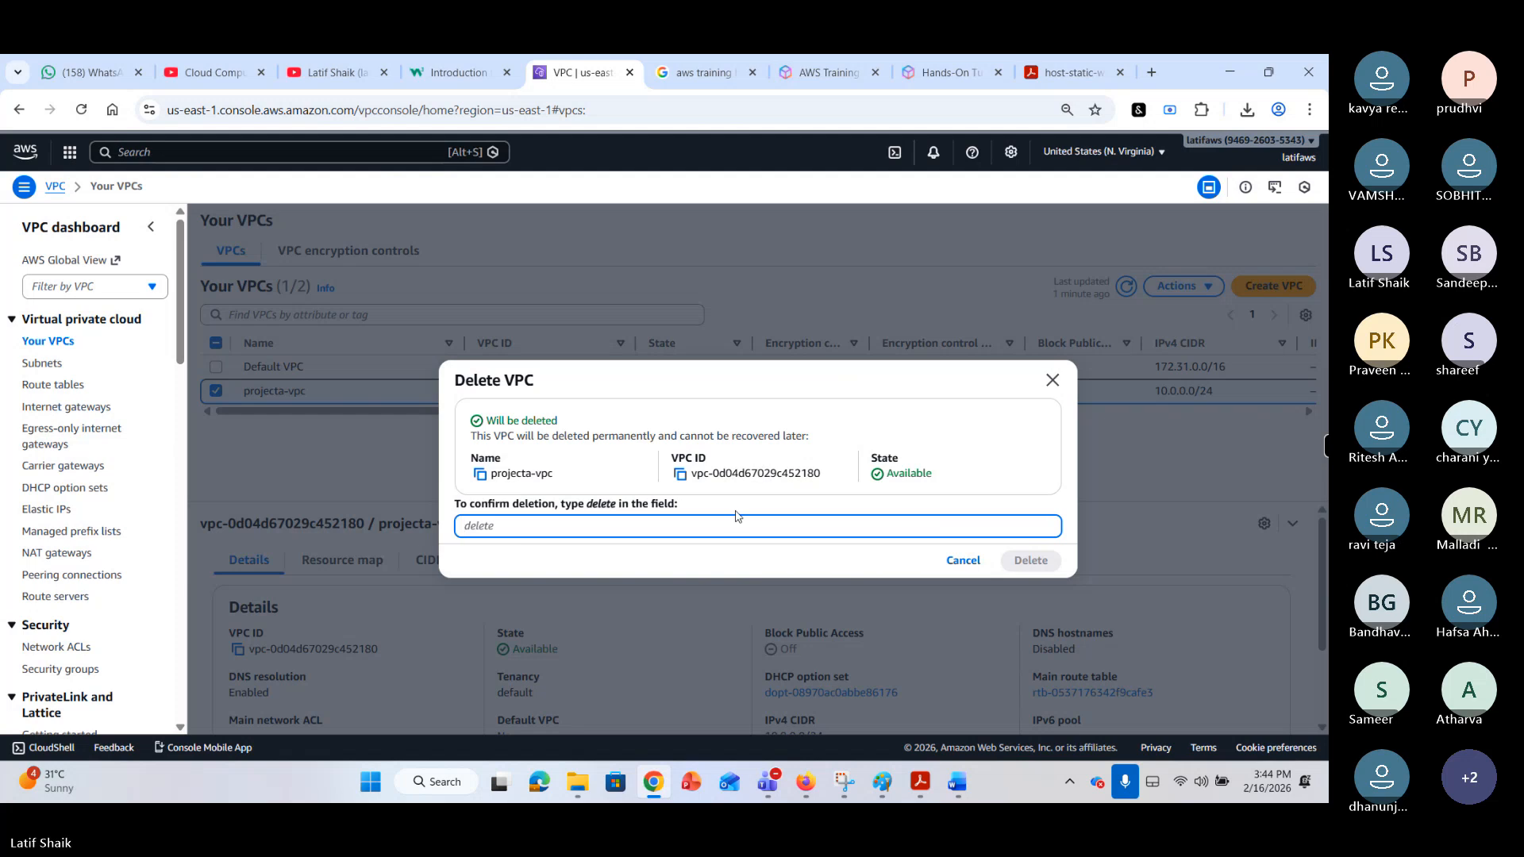
type("delete")
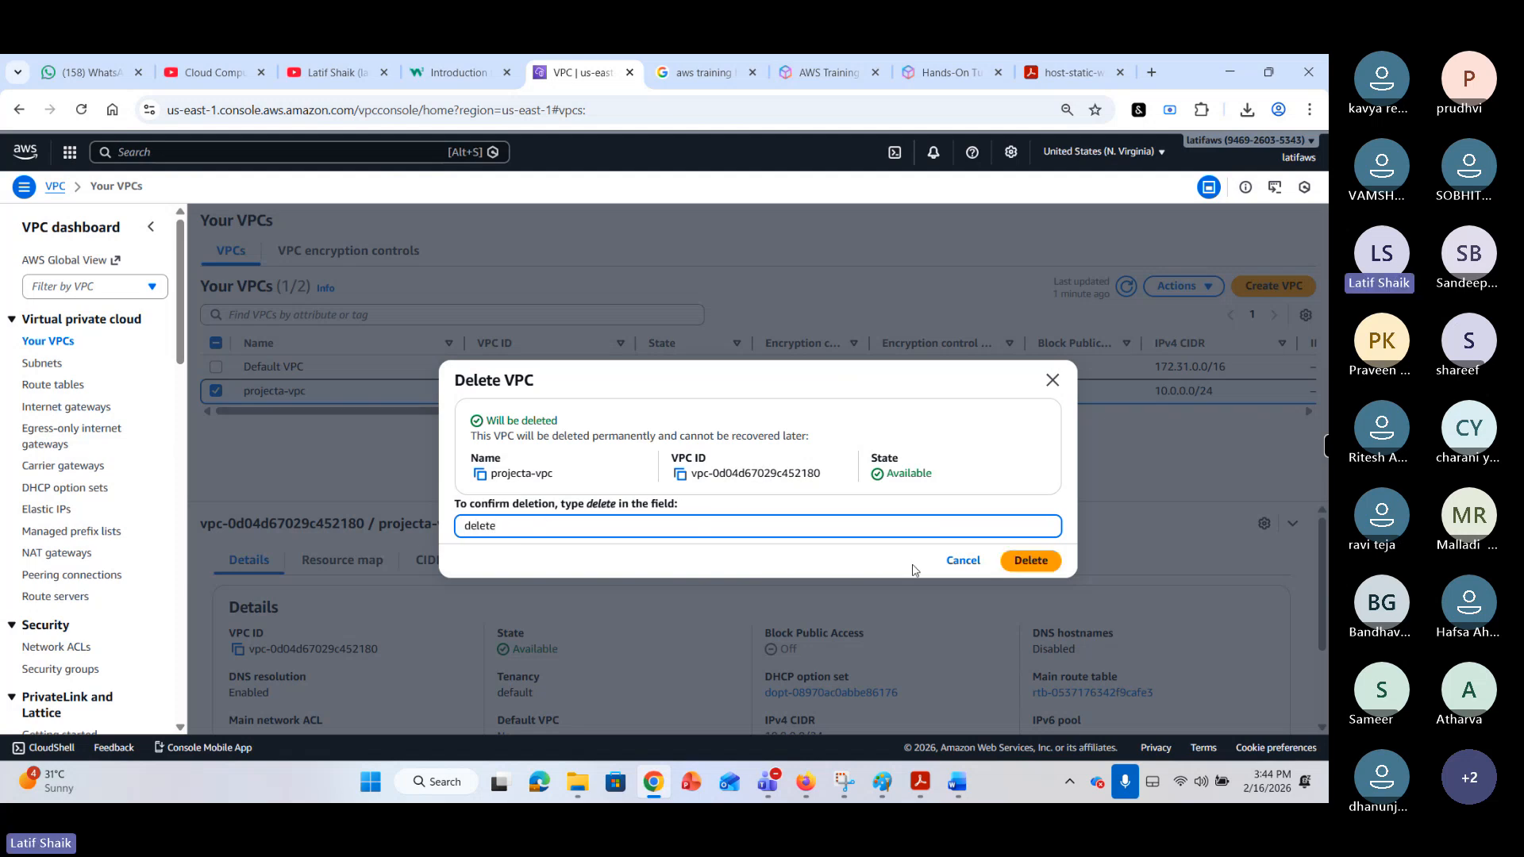
left_click(1039, 566)
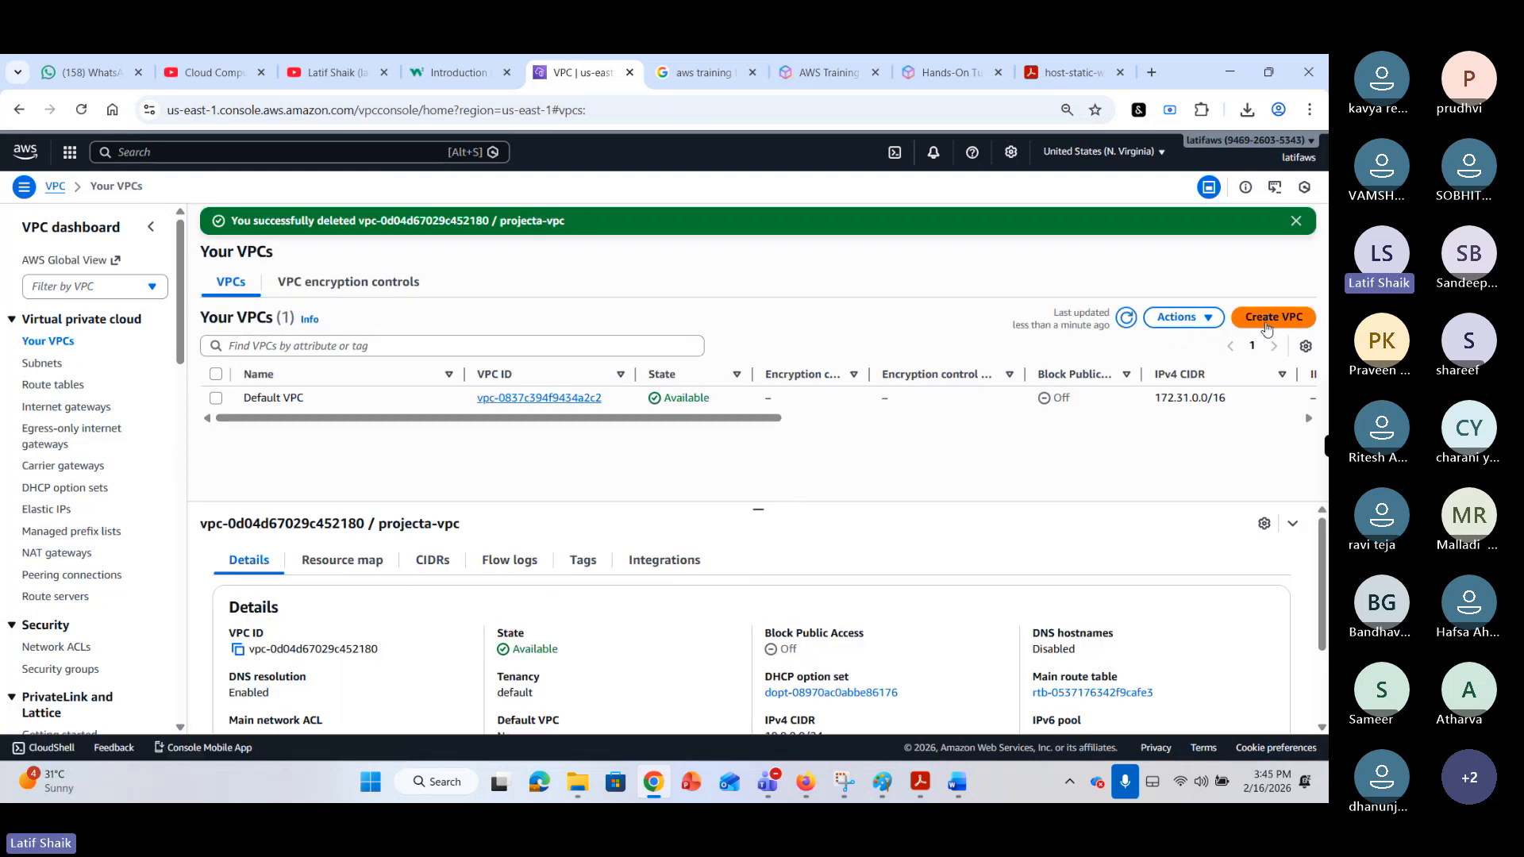
Start creating a VPC-only resource and set its name tag to projecta-vpc.
left_click(1273, 317)
left_click(162, 421)
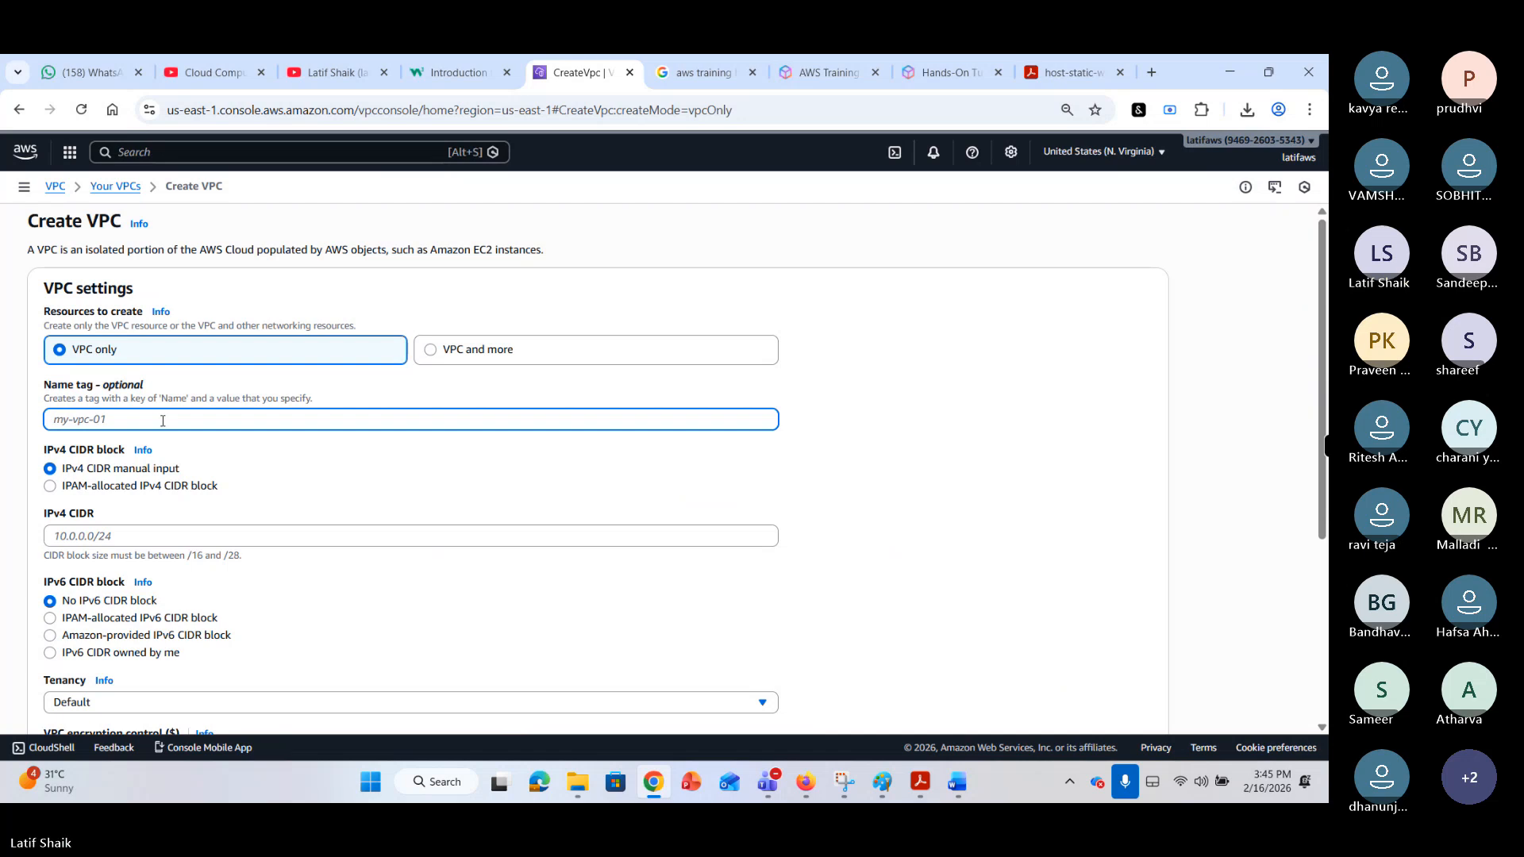
type("prokect1")
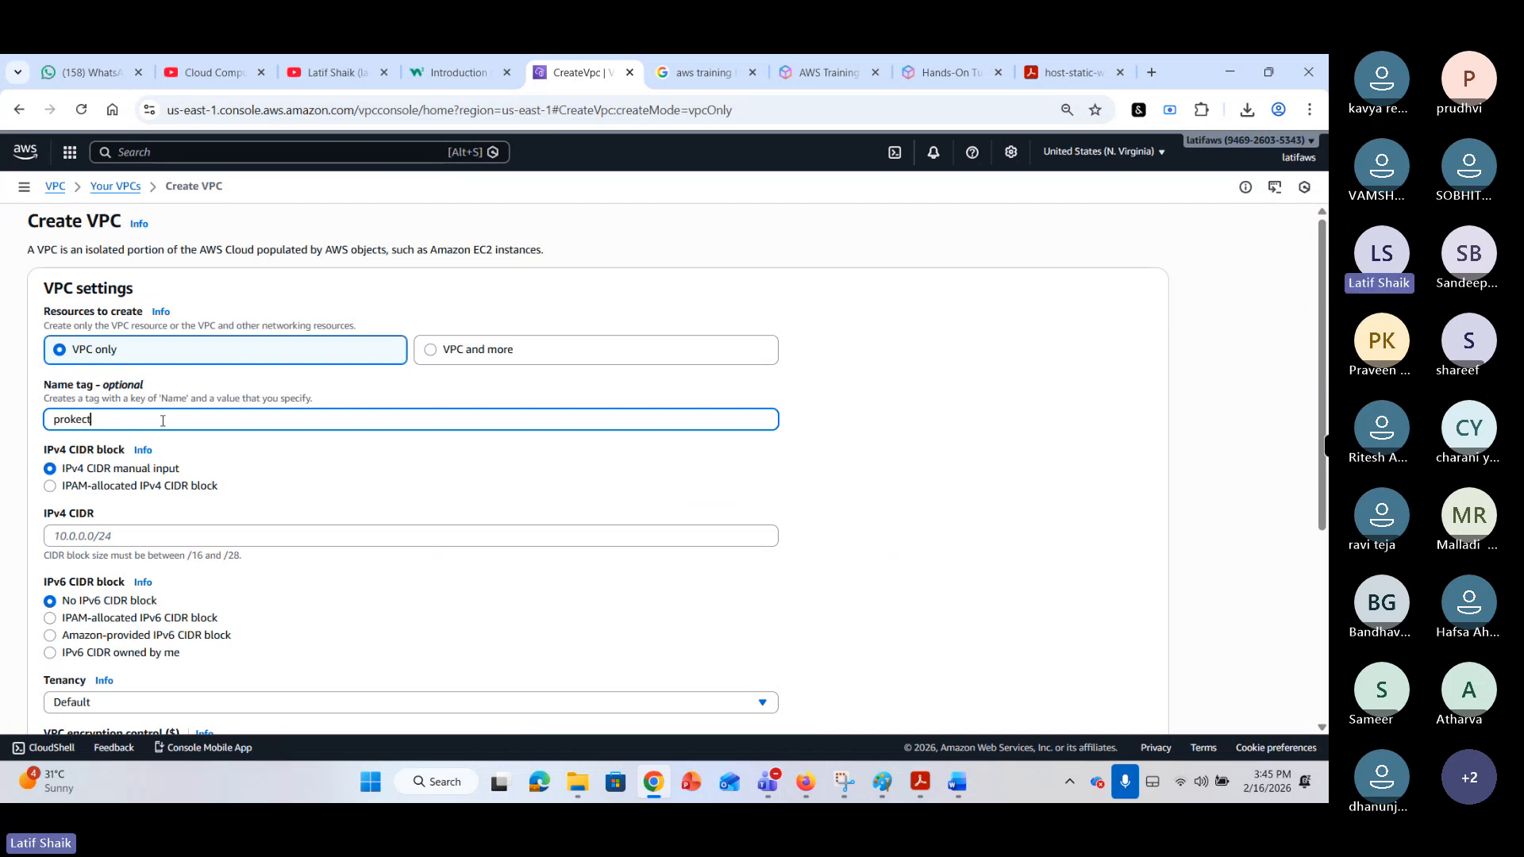
key("BackSpace")
key("BackSpace")
key("BackSpace")
key("BackSpace")
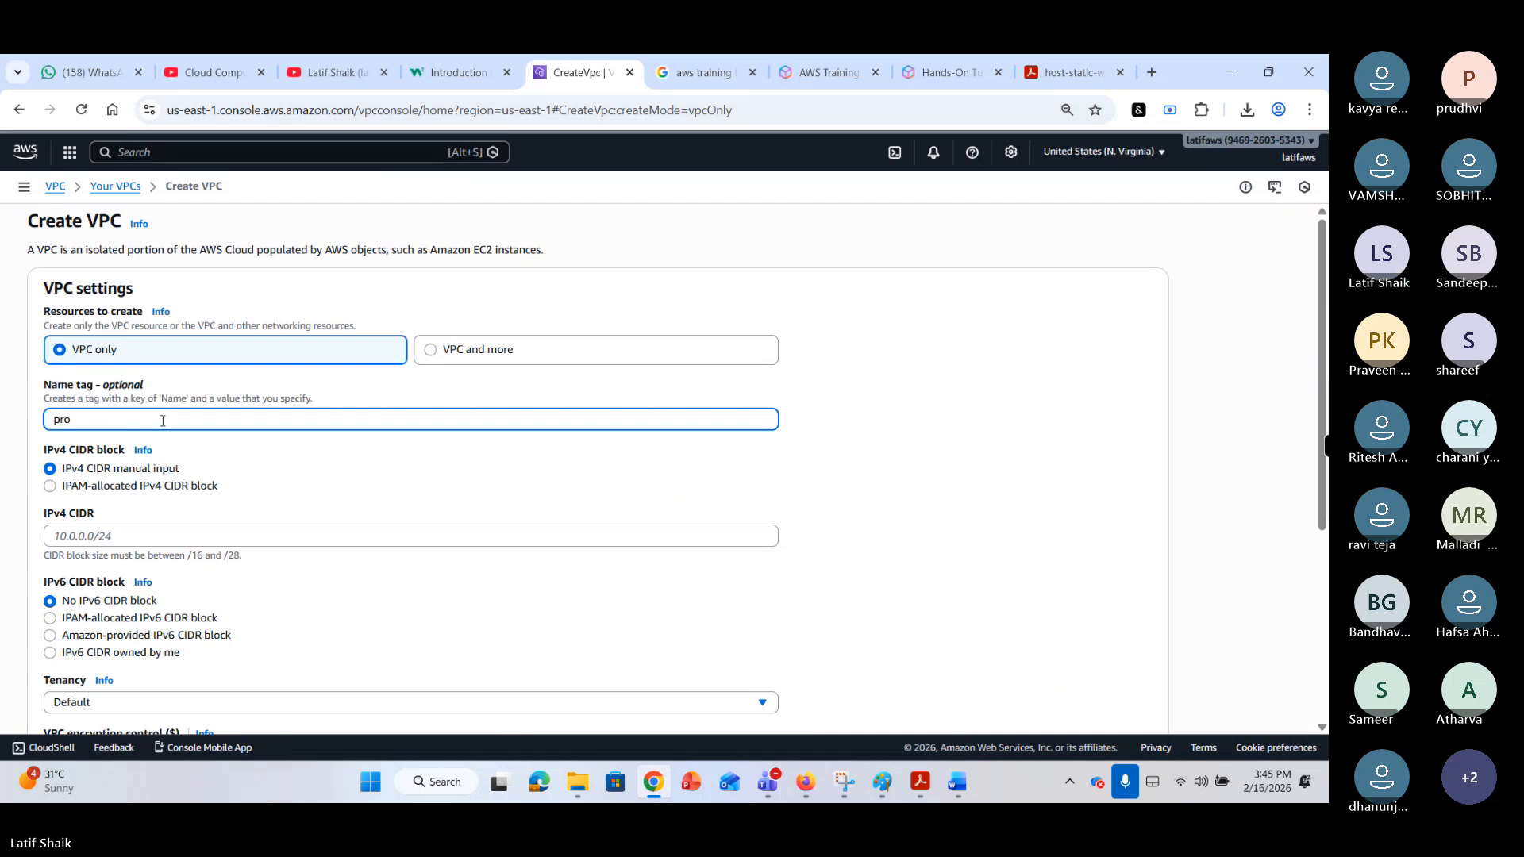
type("jecta-vpc")
Set the VPC's IPv4 CIDR to 10.0.0.0/16 and create the VPC.
left_click(138, 533)
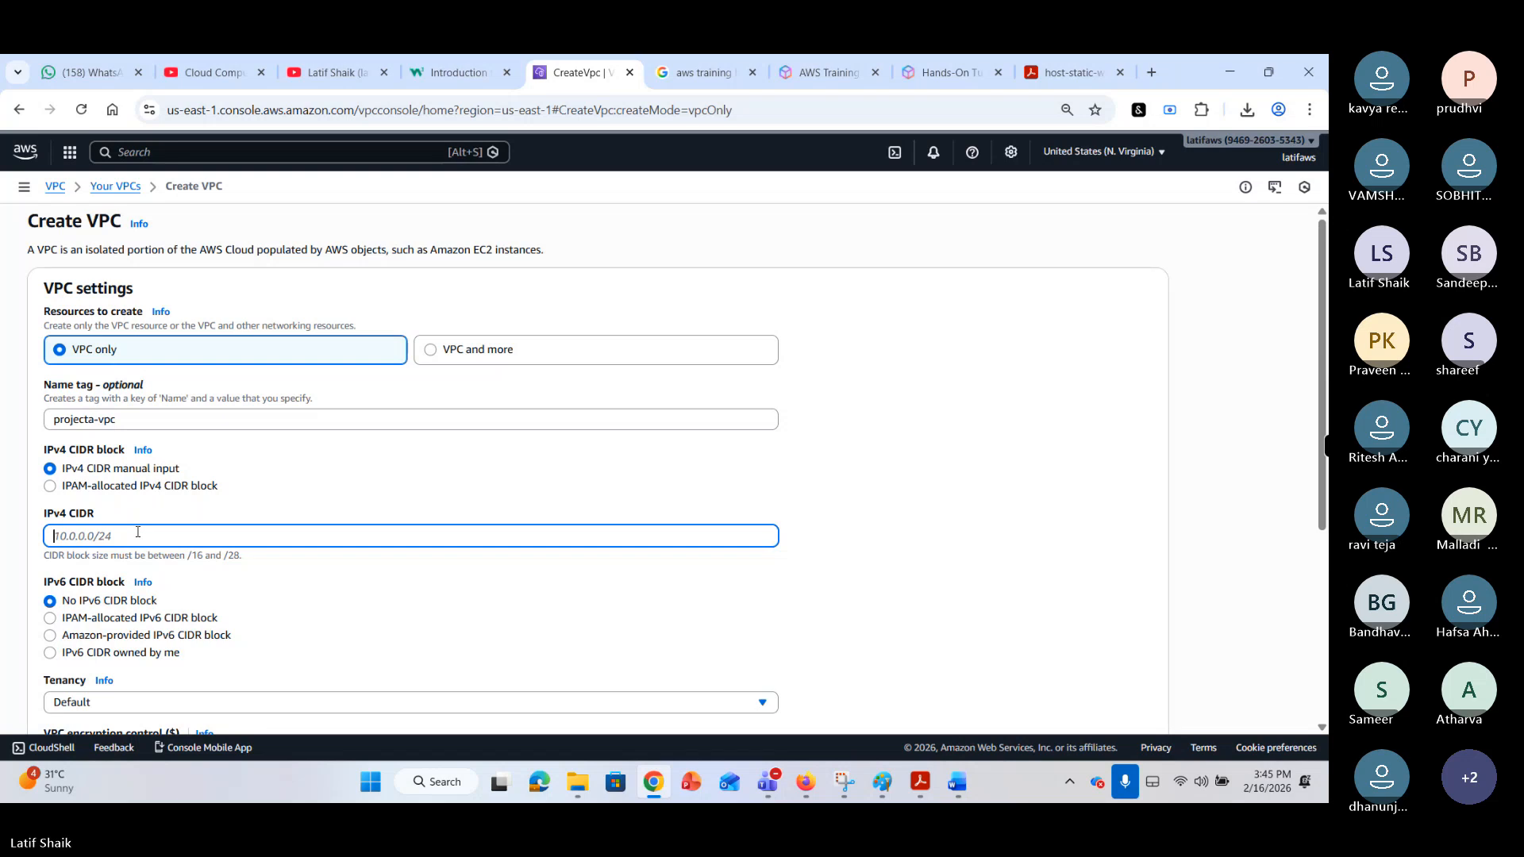
type("10.0.0.0")
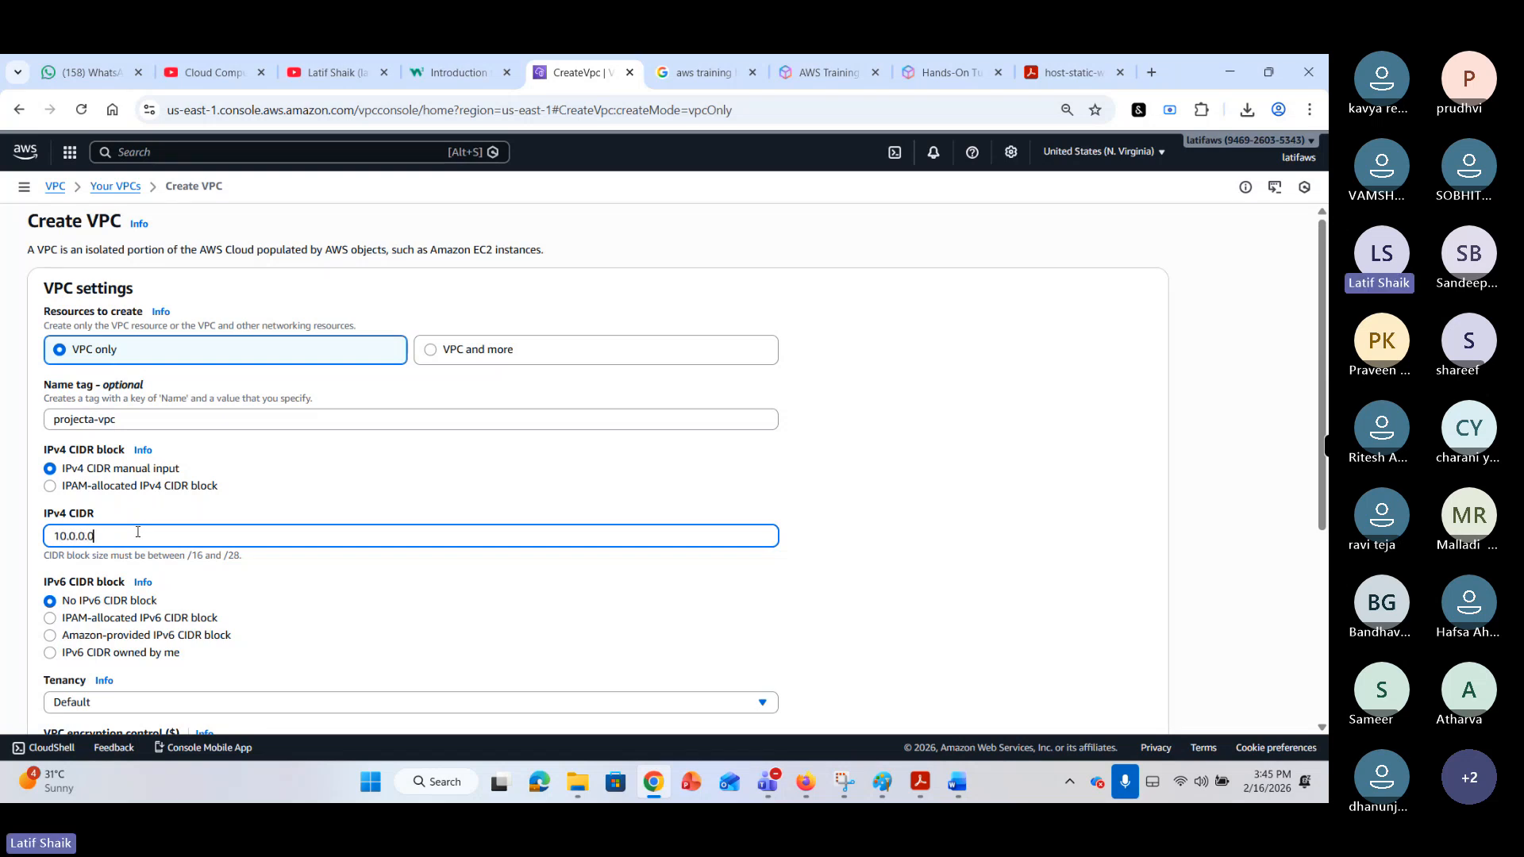
type("/16")
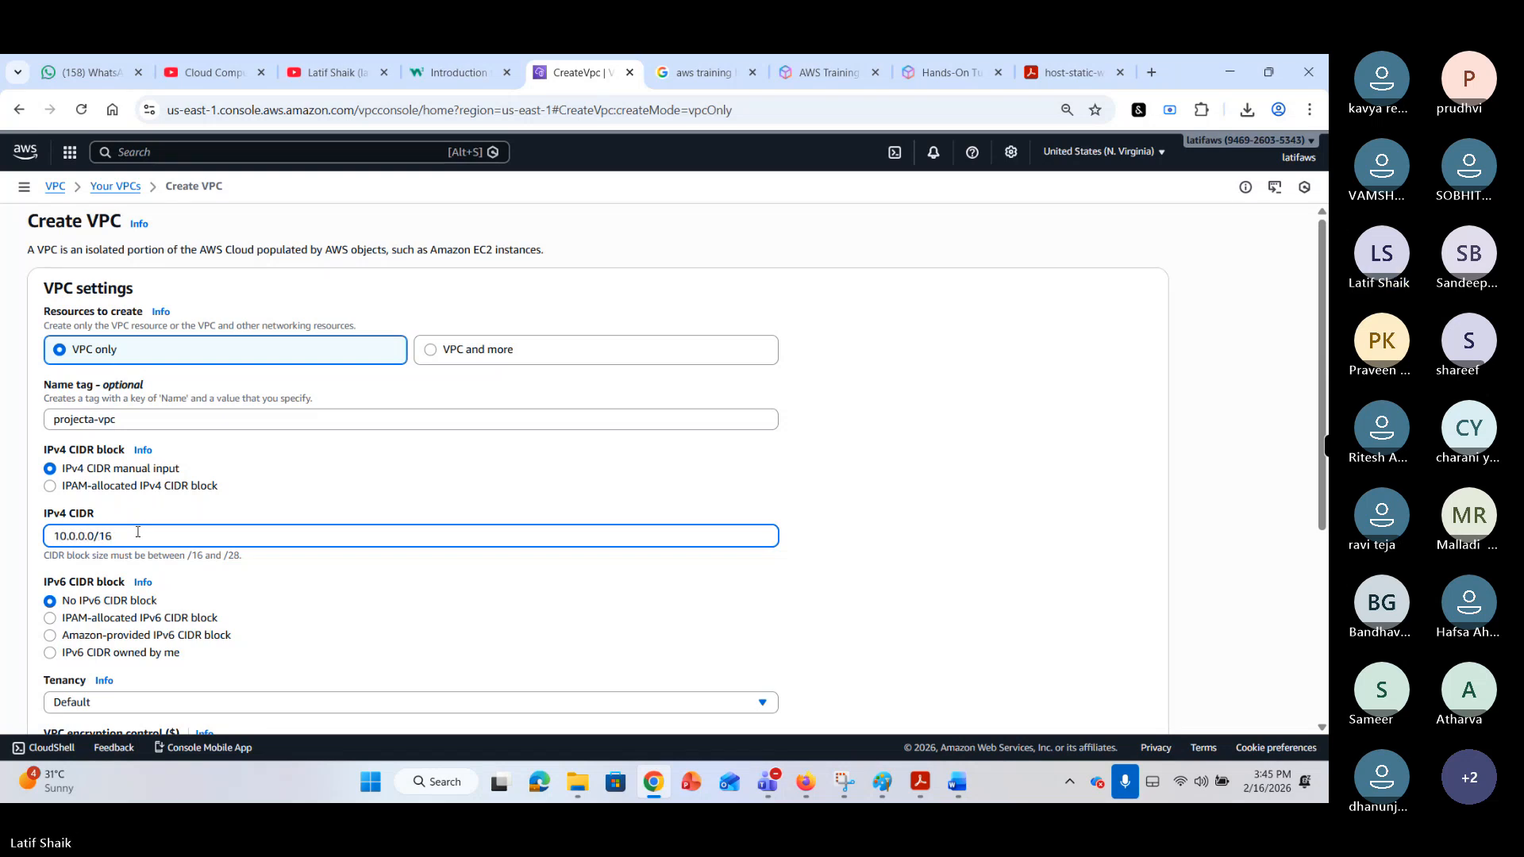
scroll(320, 486, "down", 4)
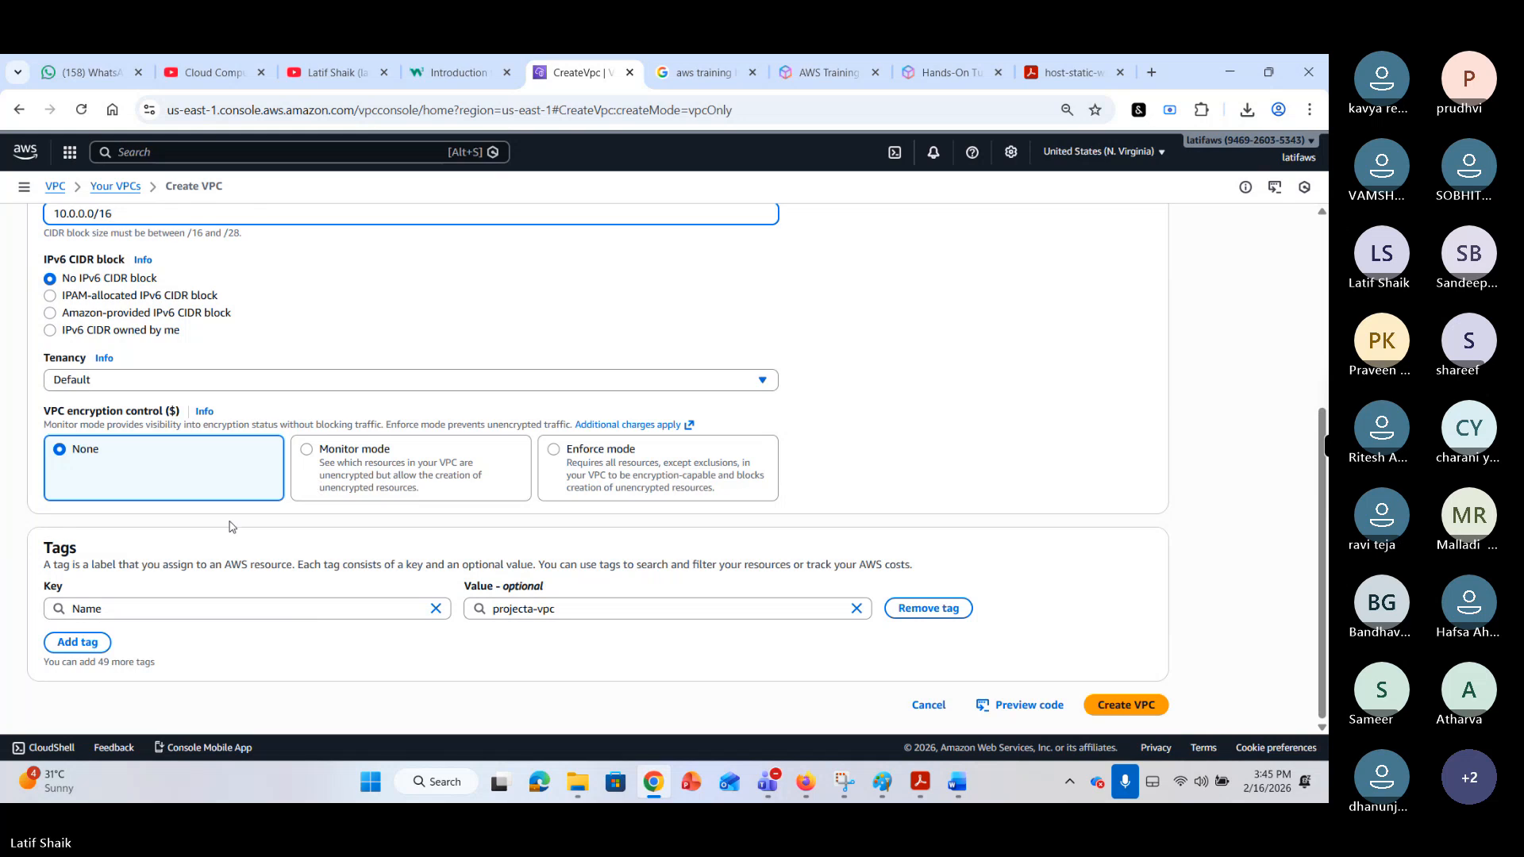
left_click(1105, 711)
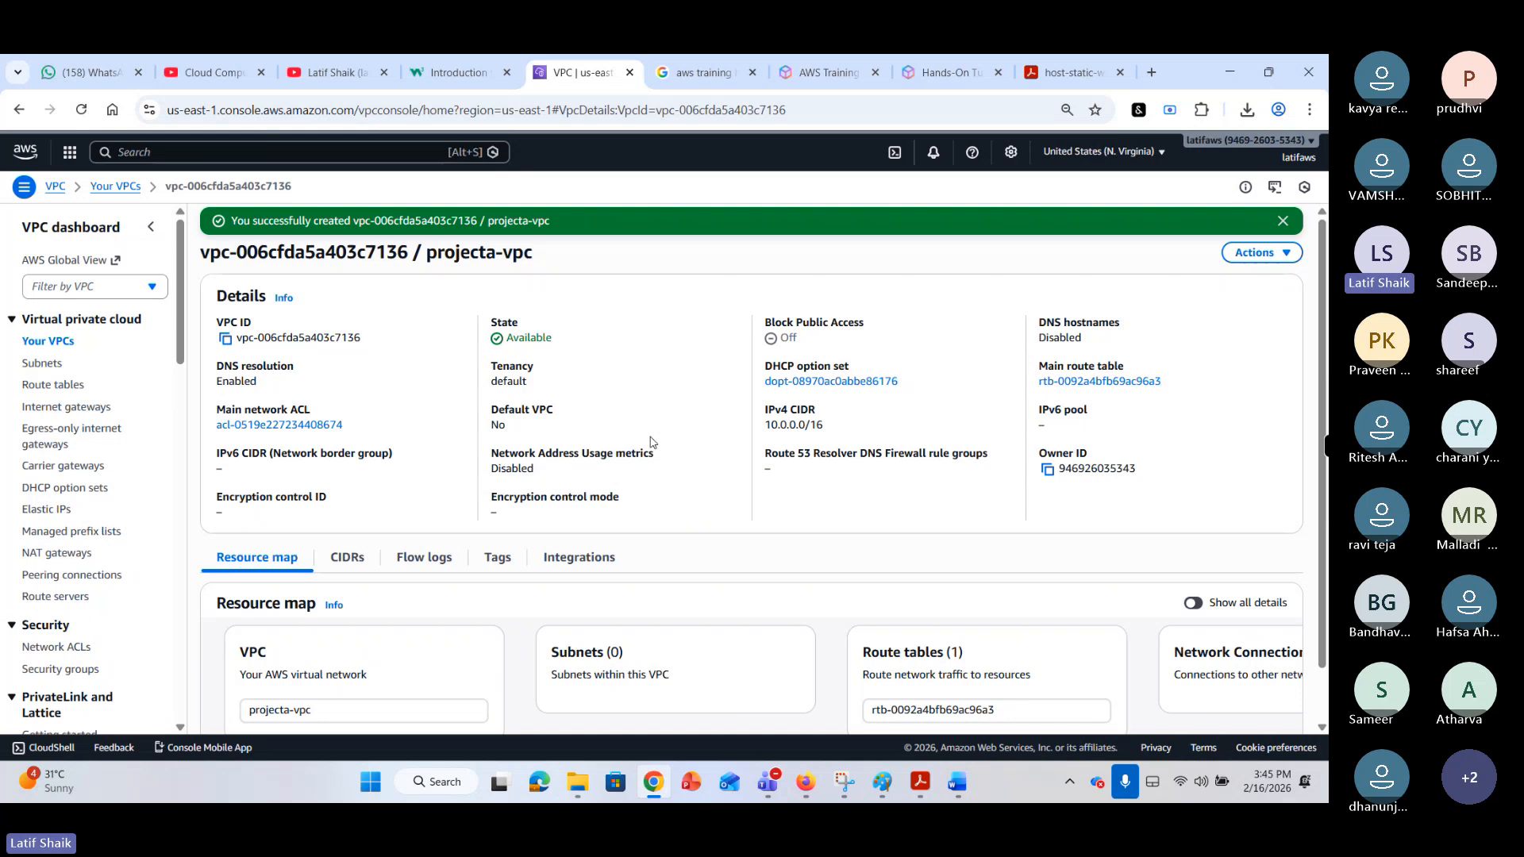
Review the details and resource map of the new projecta-vpc in the VPC list.
scroll(322, 408, "down", 1)
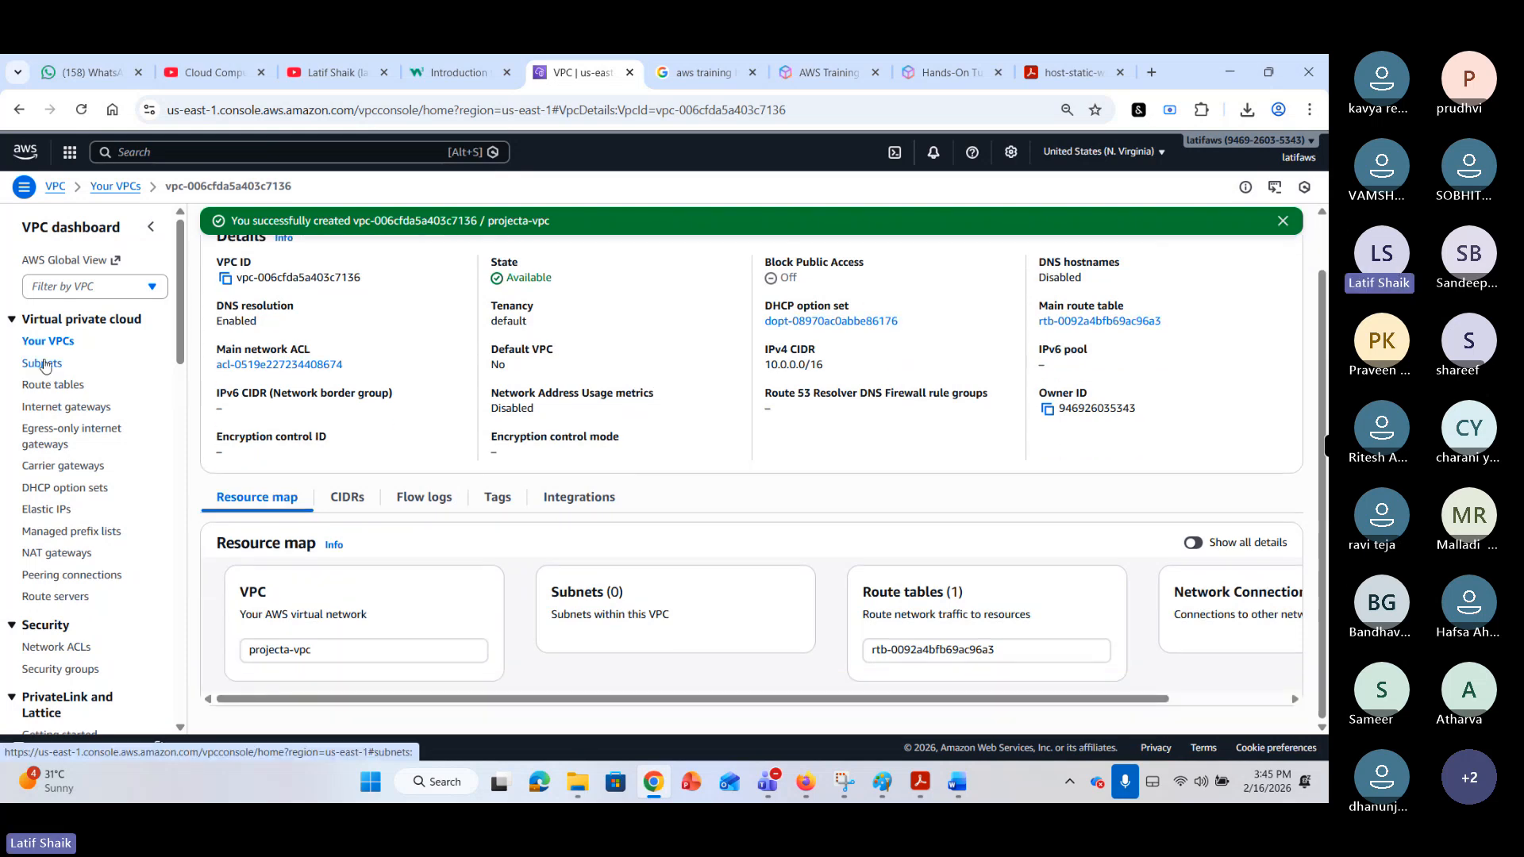
scroll(286, 340, "up", 1)
left_click(57, 343)
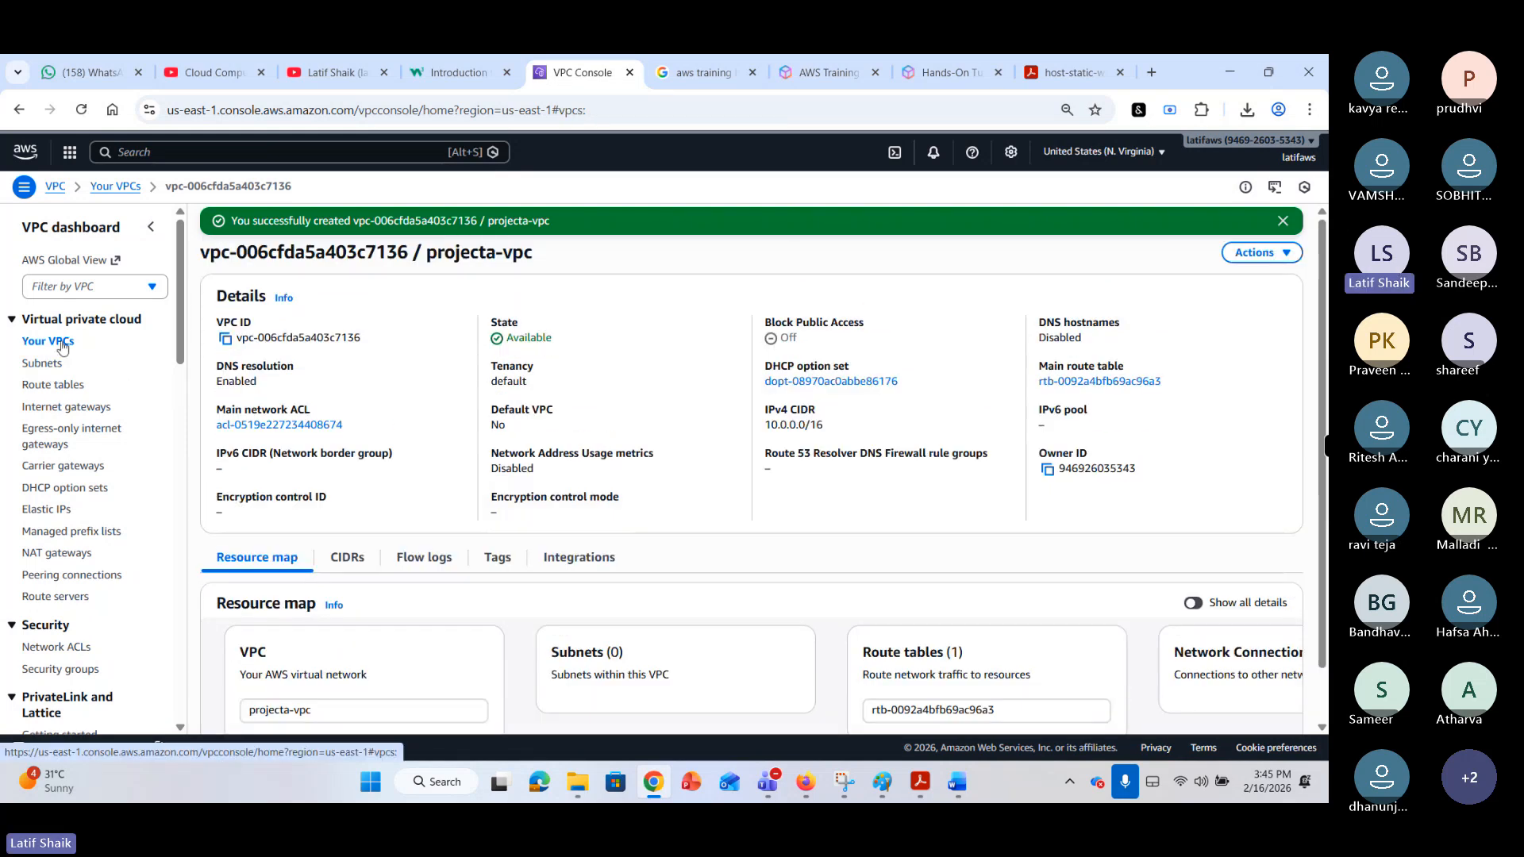
left_click(218, 424)
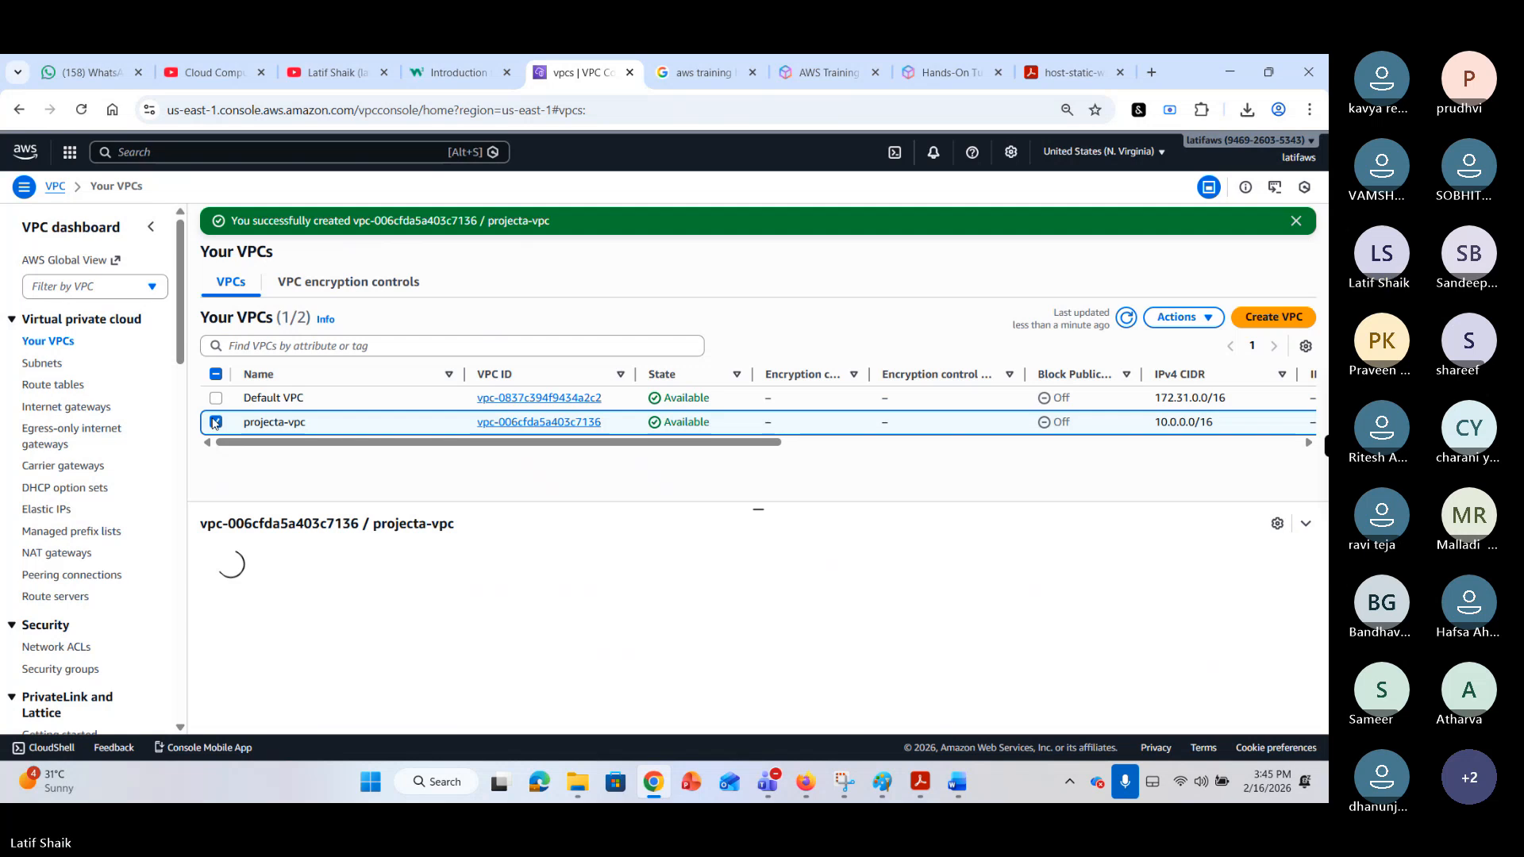
scroll(405, 517, "down", 2)
scroll(406, 556, "up", 2)
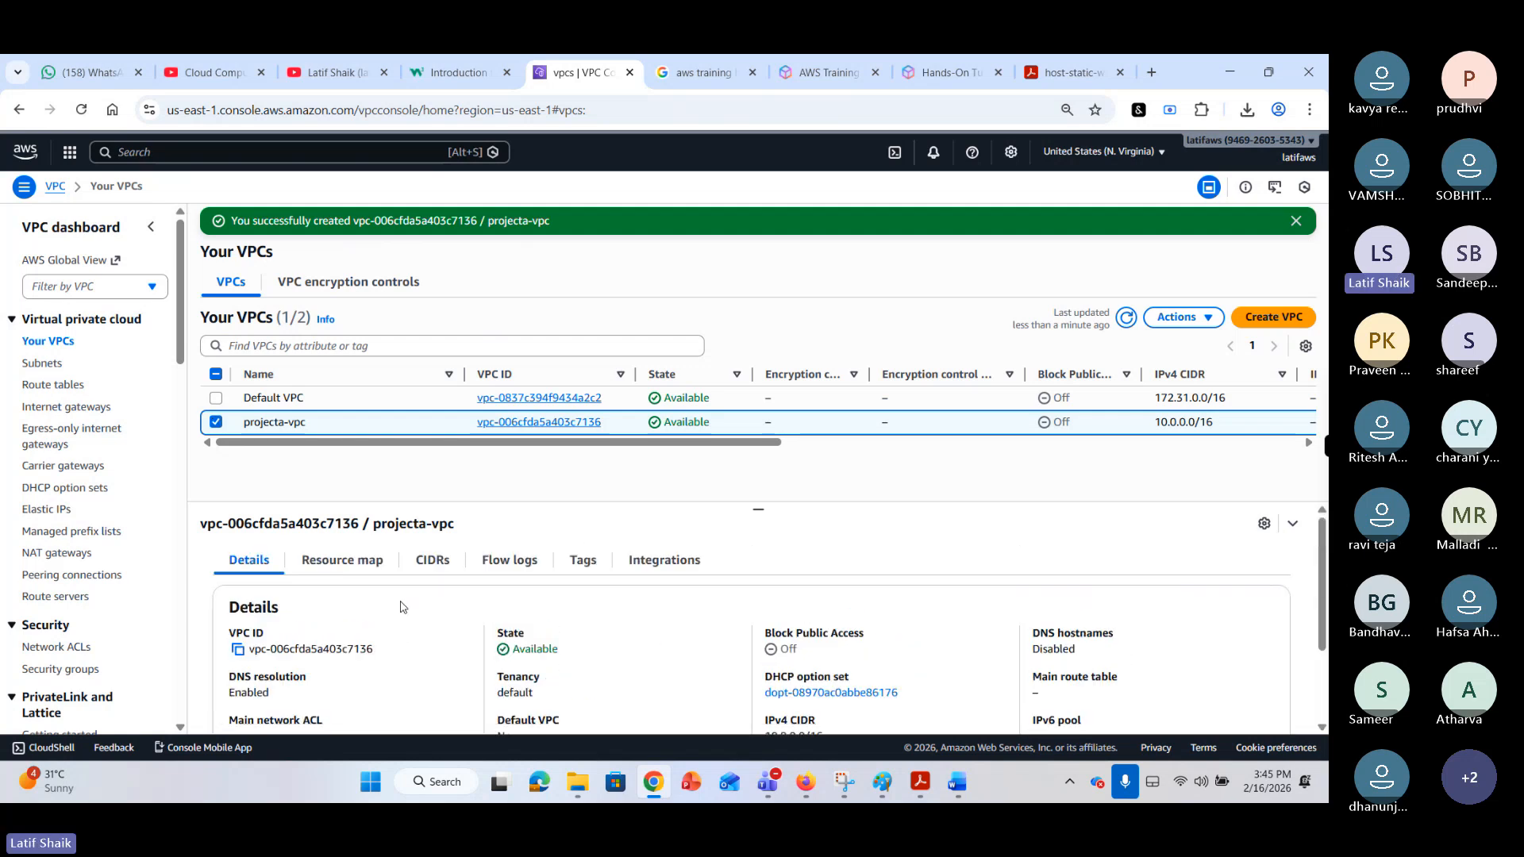
left_click(371, 562)
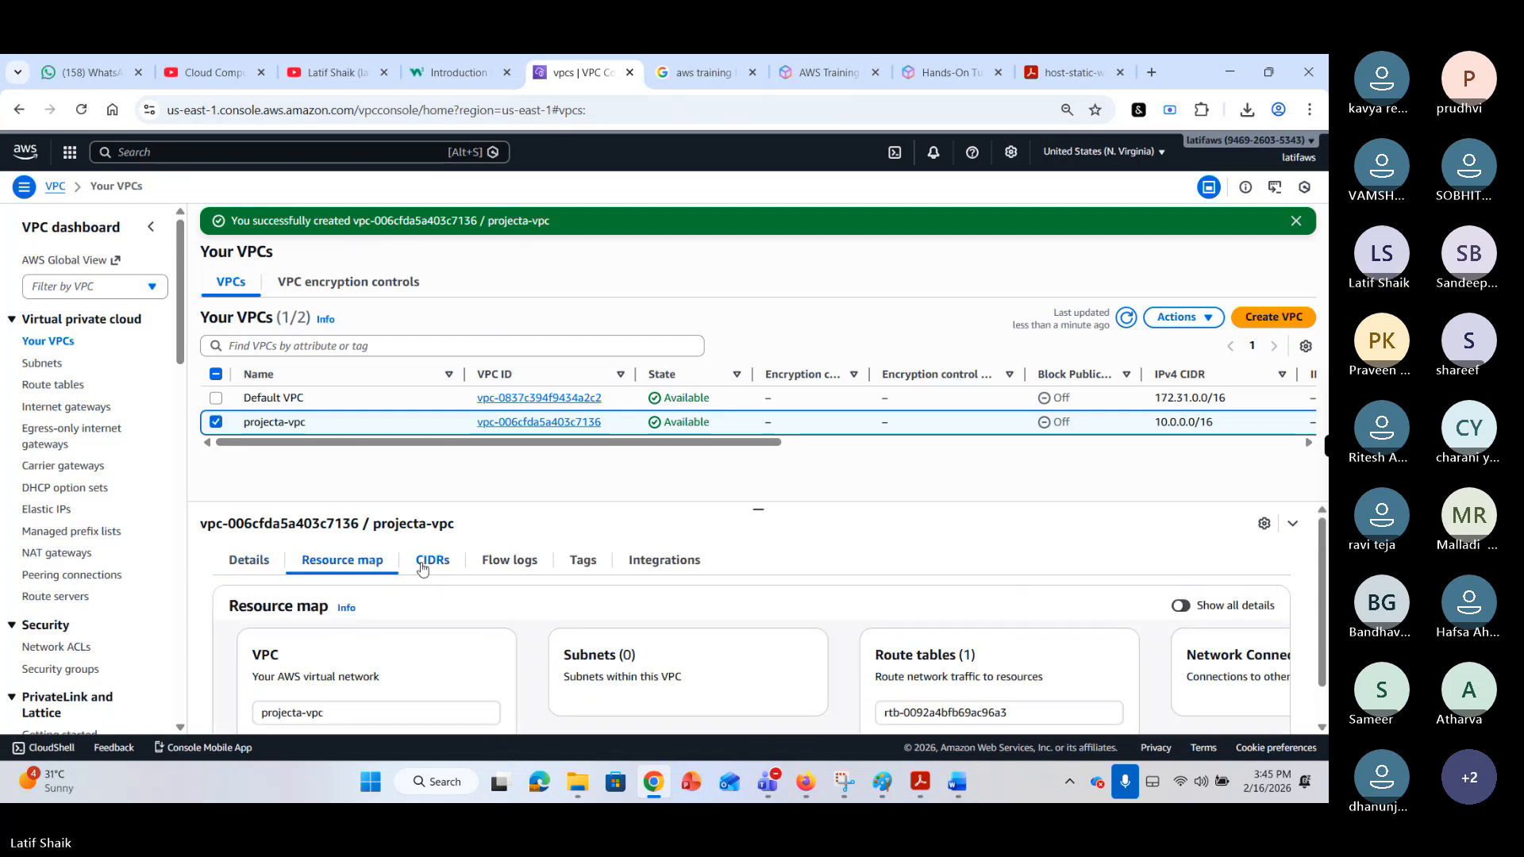
Open the subnets list and start creating a subnet in projecta-vpc.
left_click(619, 656)
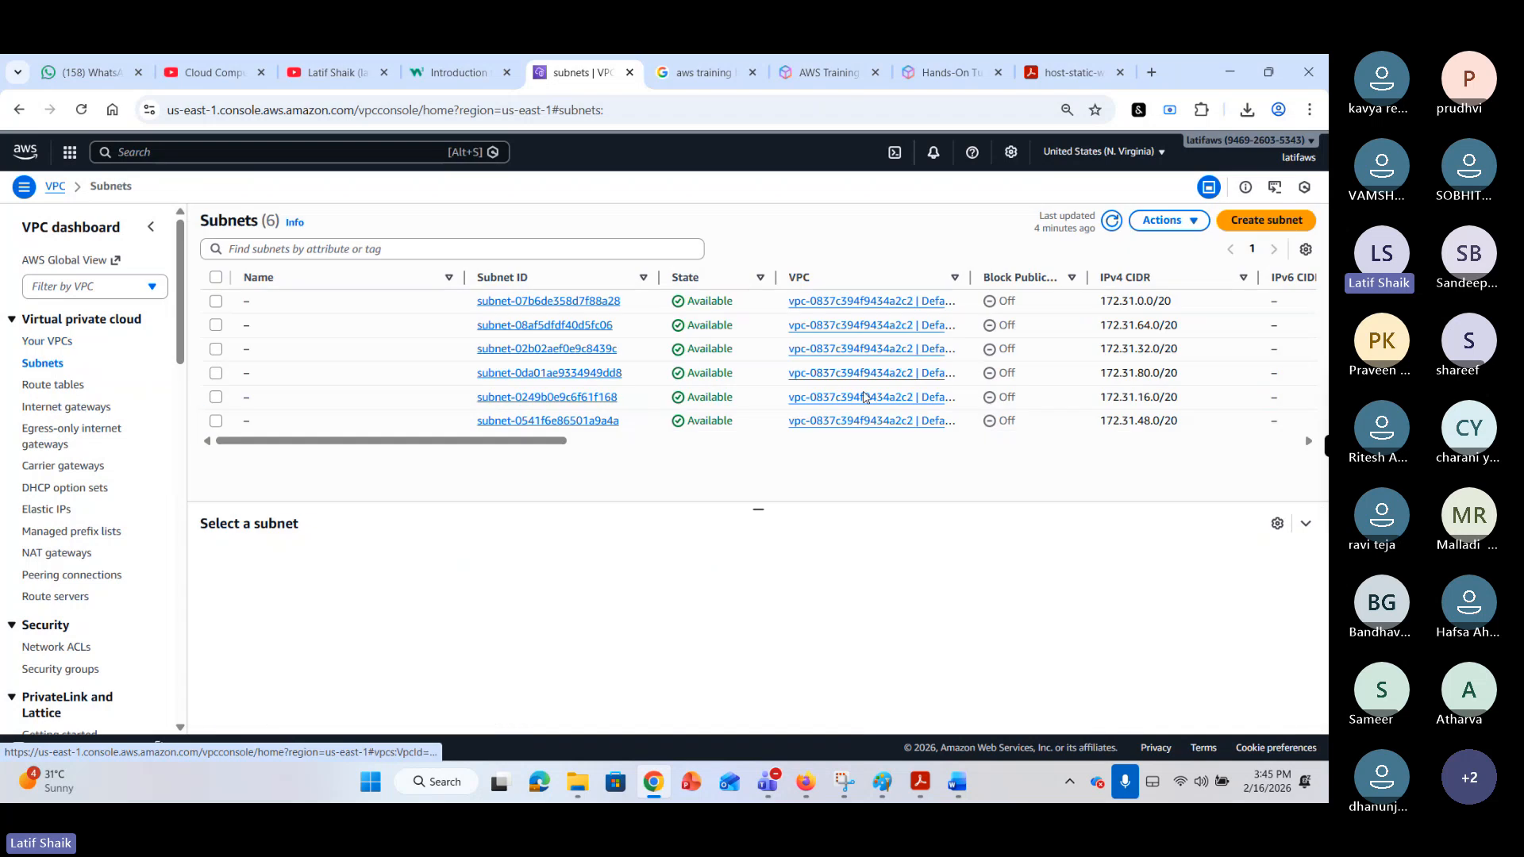
left_click(1264, 221)
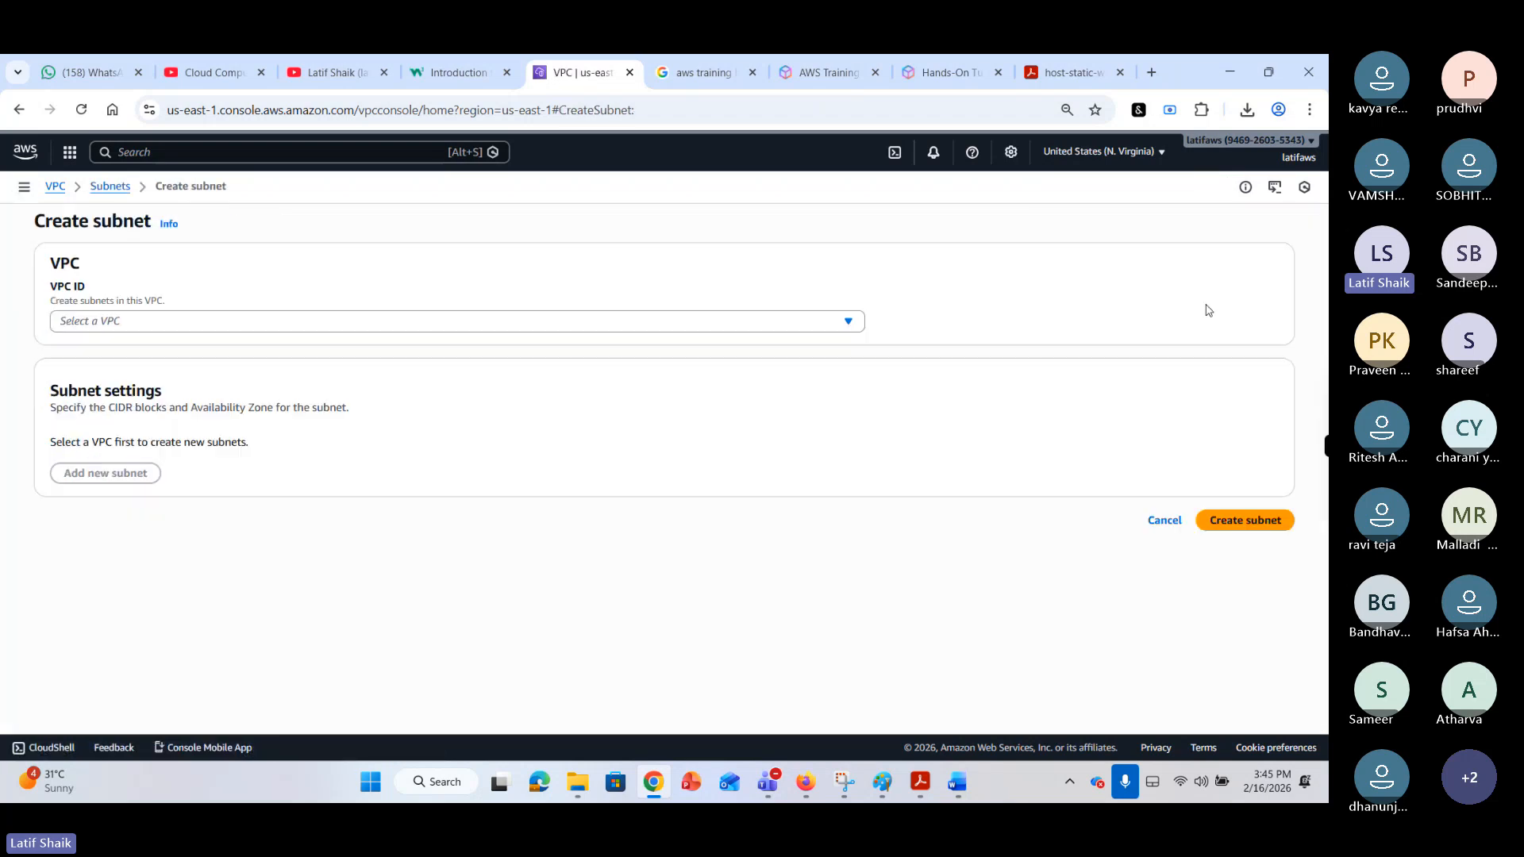
left_click(238, 324)
left_click(236, 417)
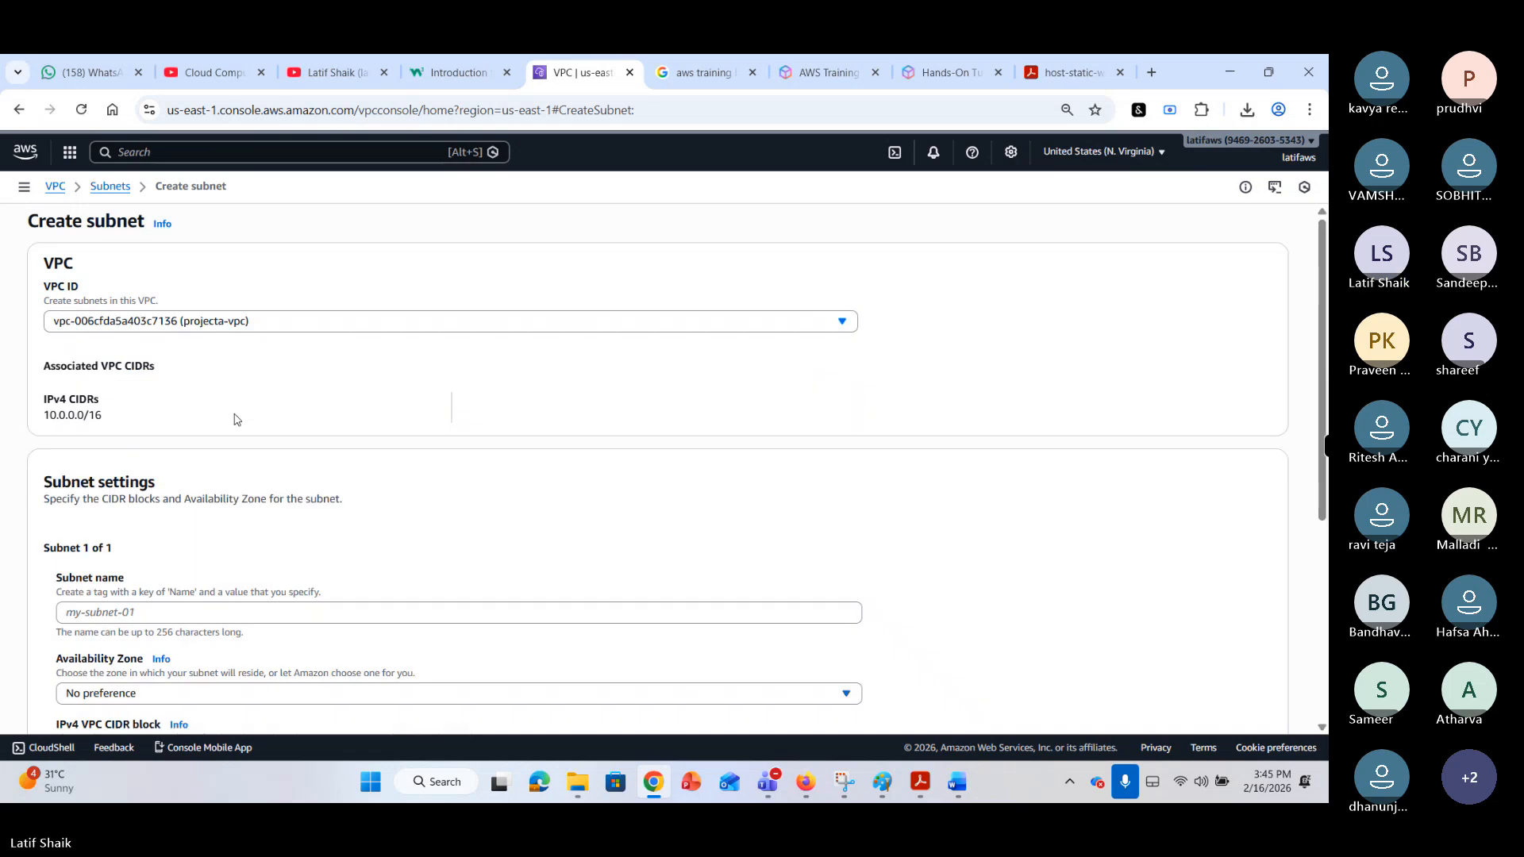
Name the subnet projecta-subneta and place it in the use1-az4 (us-east-1a) Availability Zone.
scroll(340, 477, "down", 2)
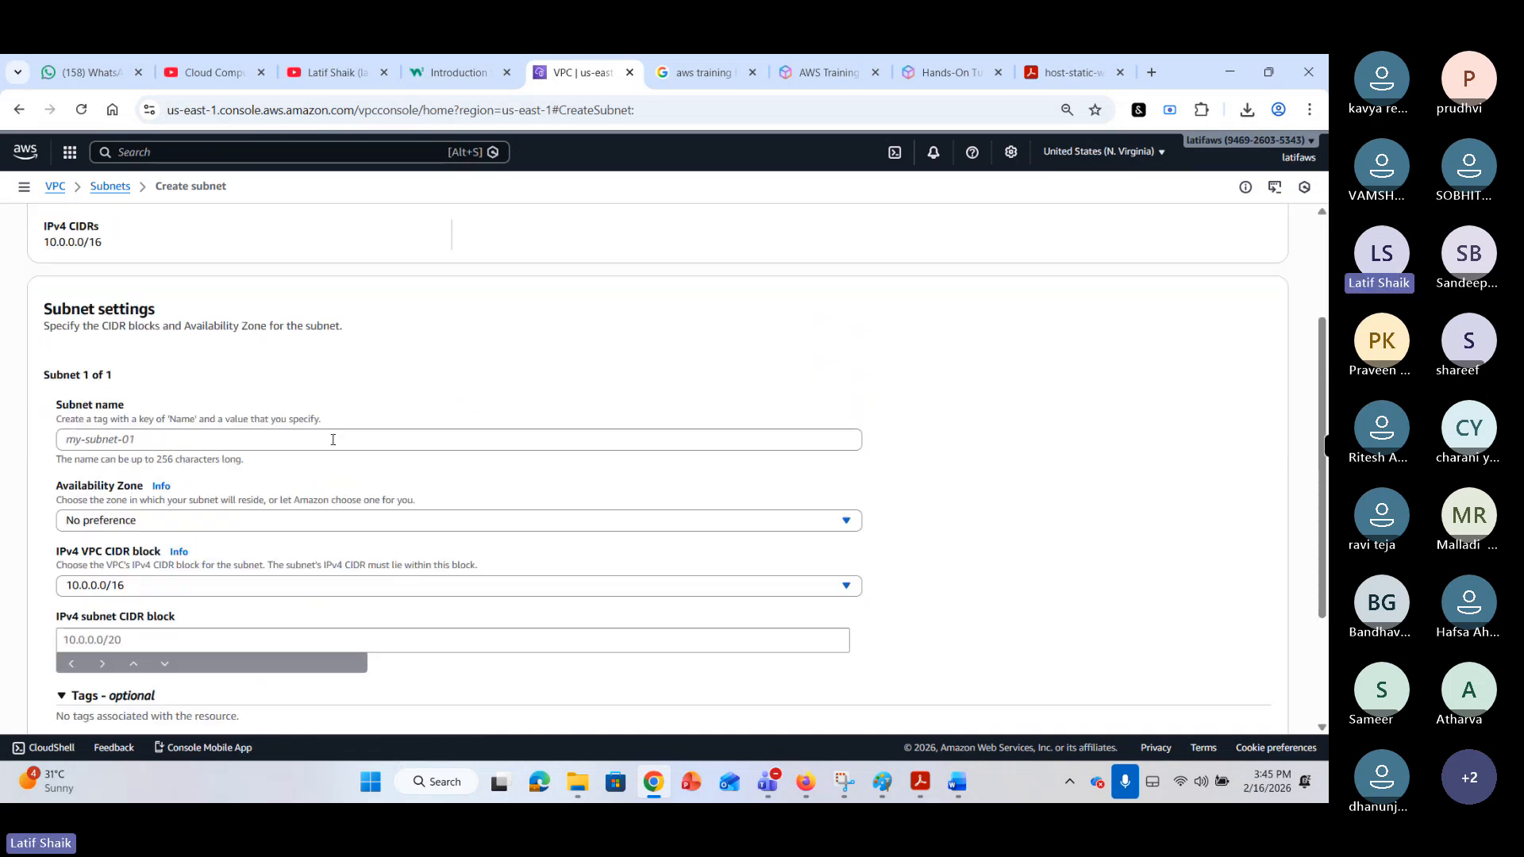
left_click(333, 439)
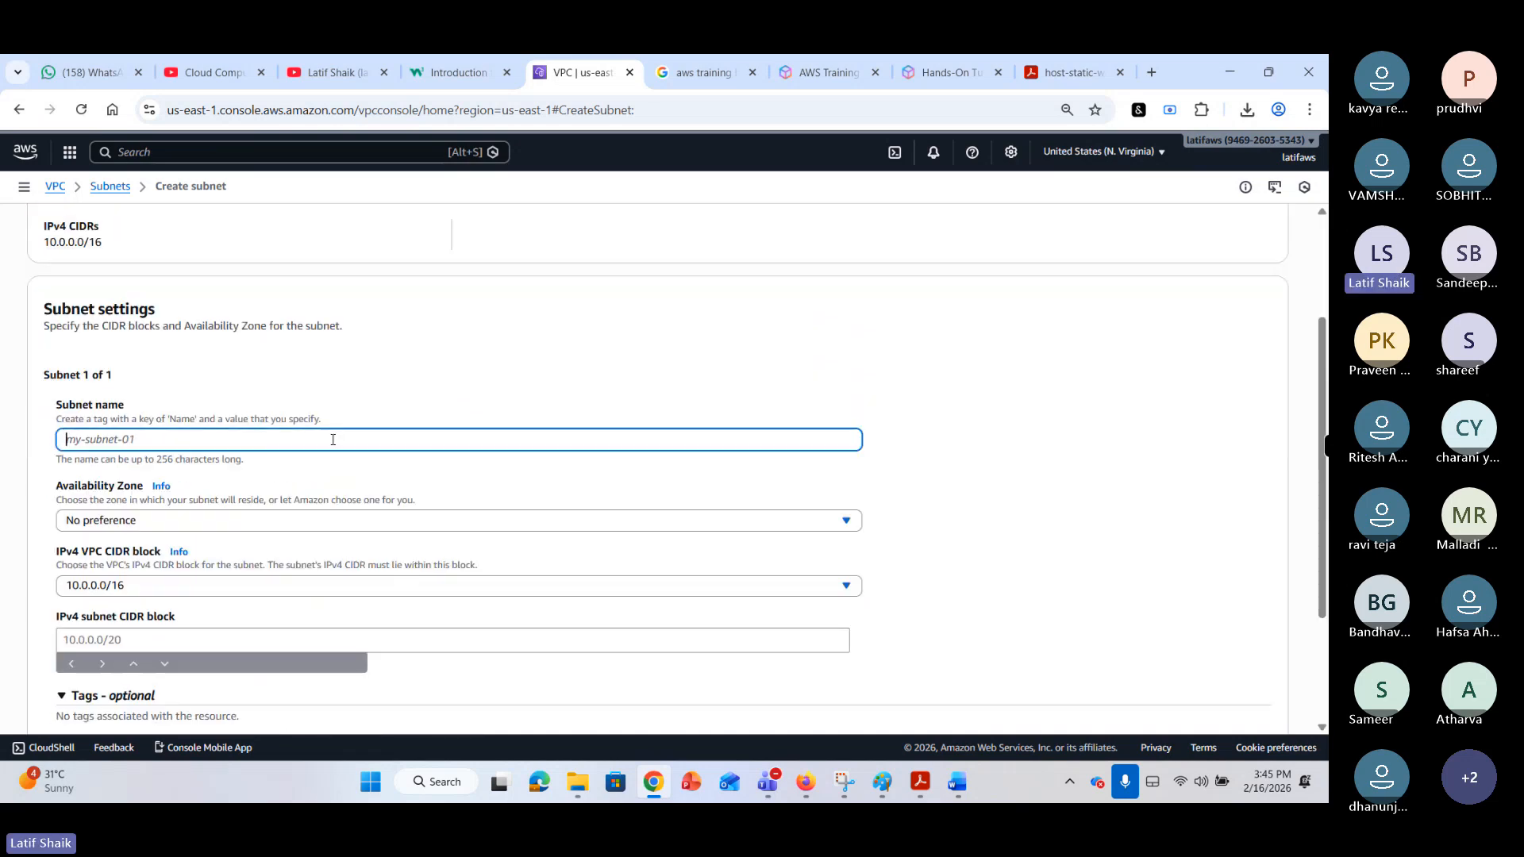
type("project")
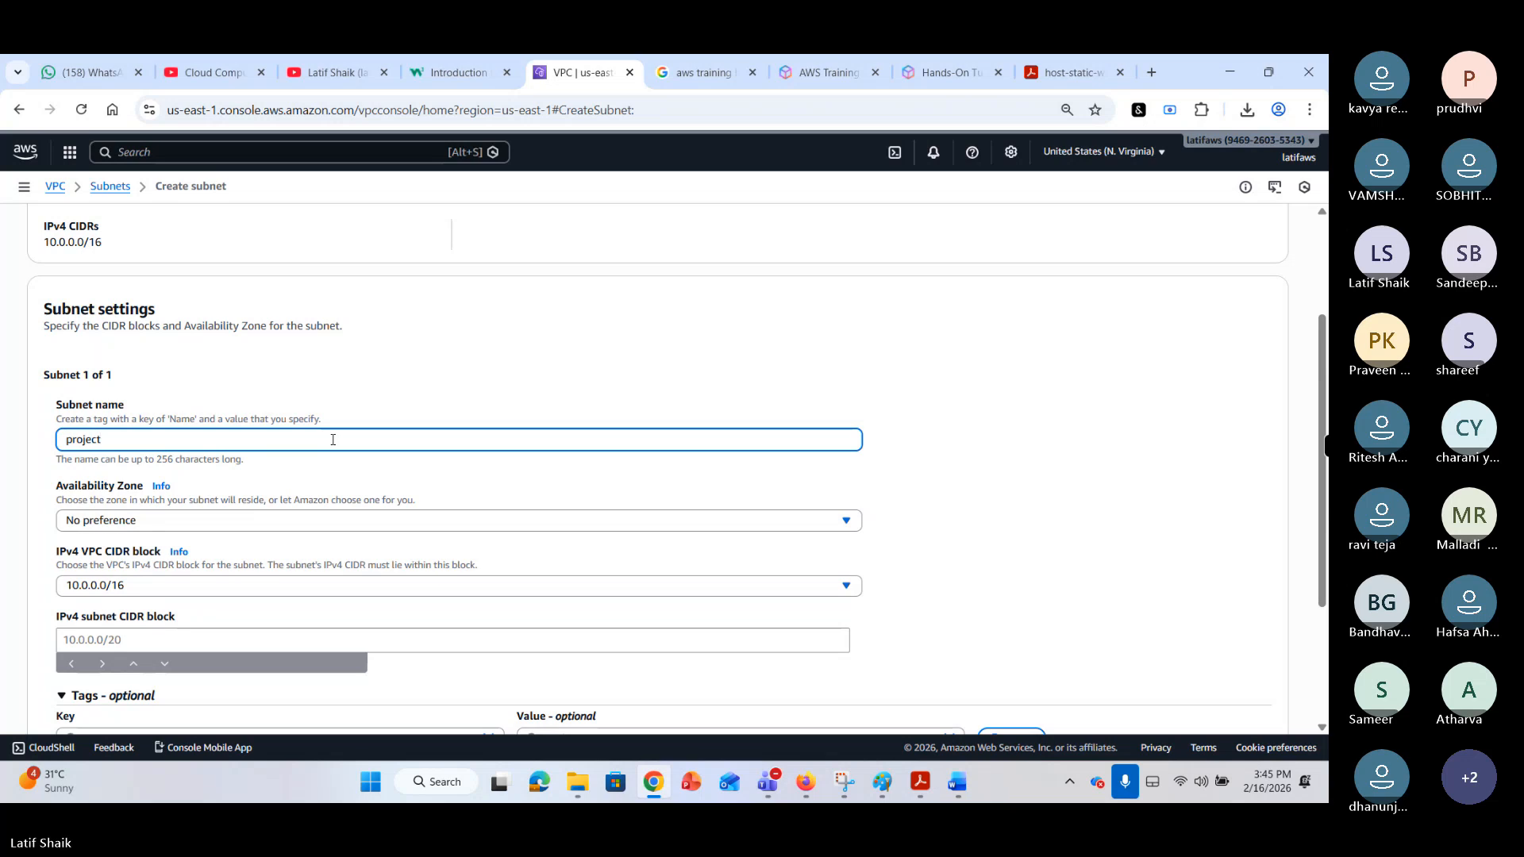
type("a-subnet1")
key("BackSpace")
type("a")
left_click(330, 523)
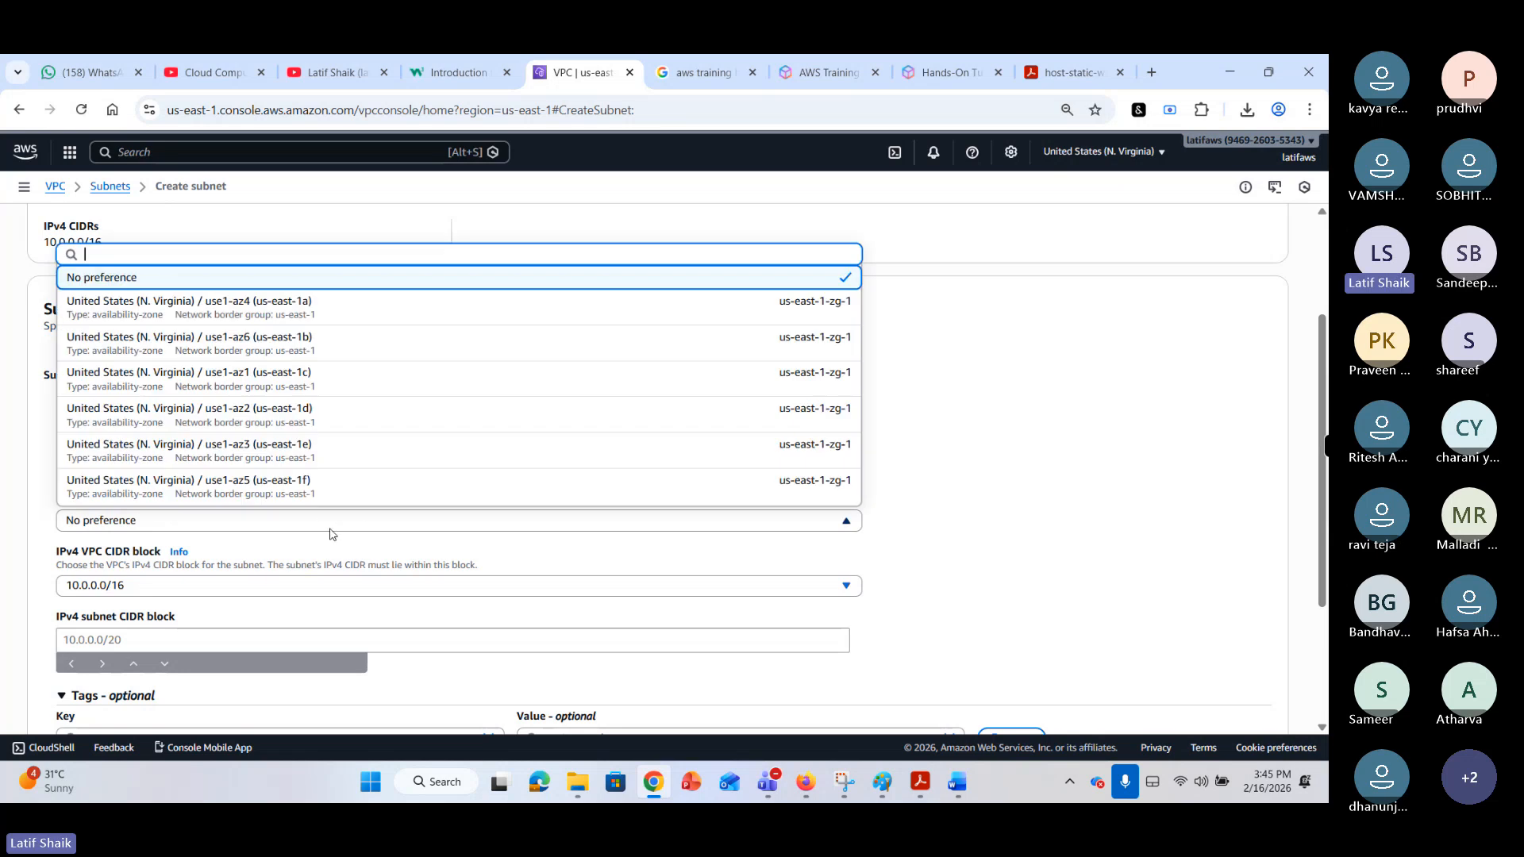
left_click(331, 322)
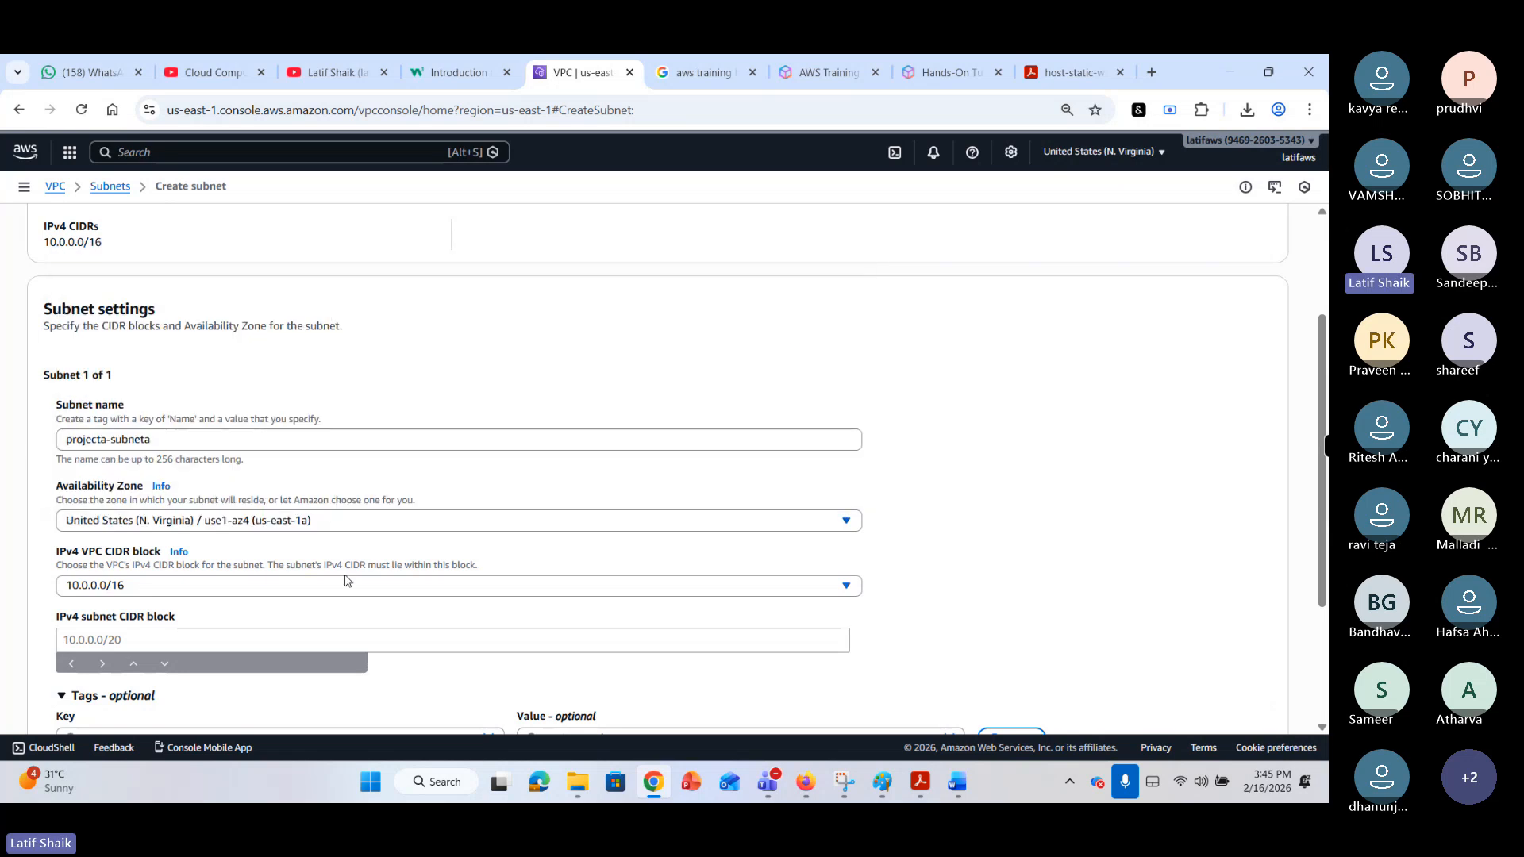
Set the IPv4 subnet CIDR block of projecta-subneta to 10.1.0.0/24.
scroll(267, 436, "down", 3)
left_click(267, 436)
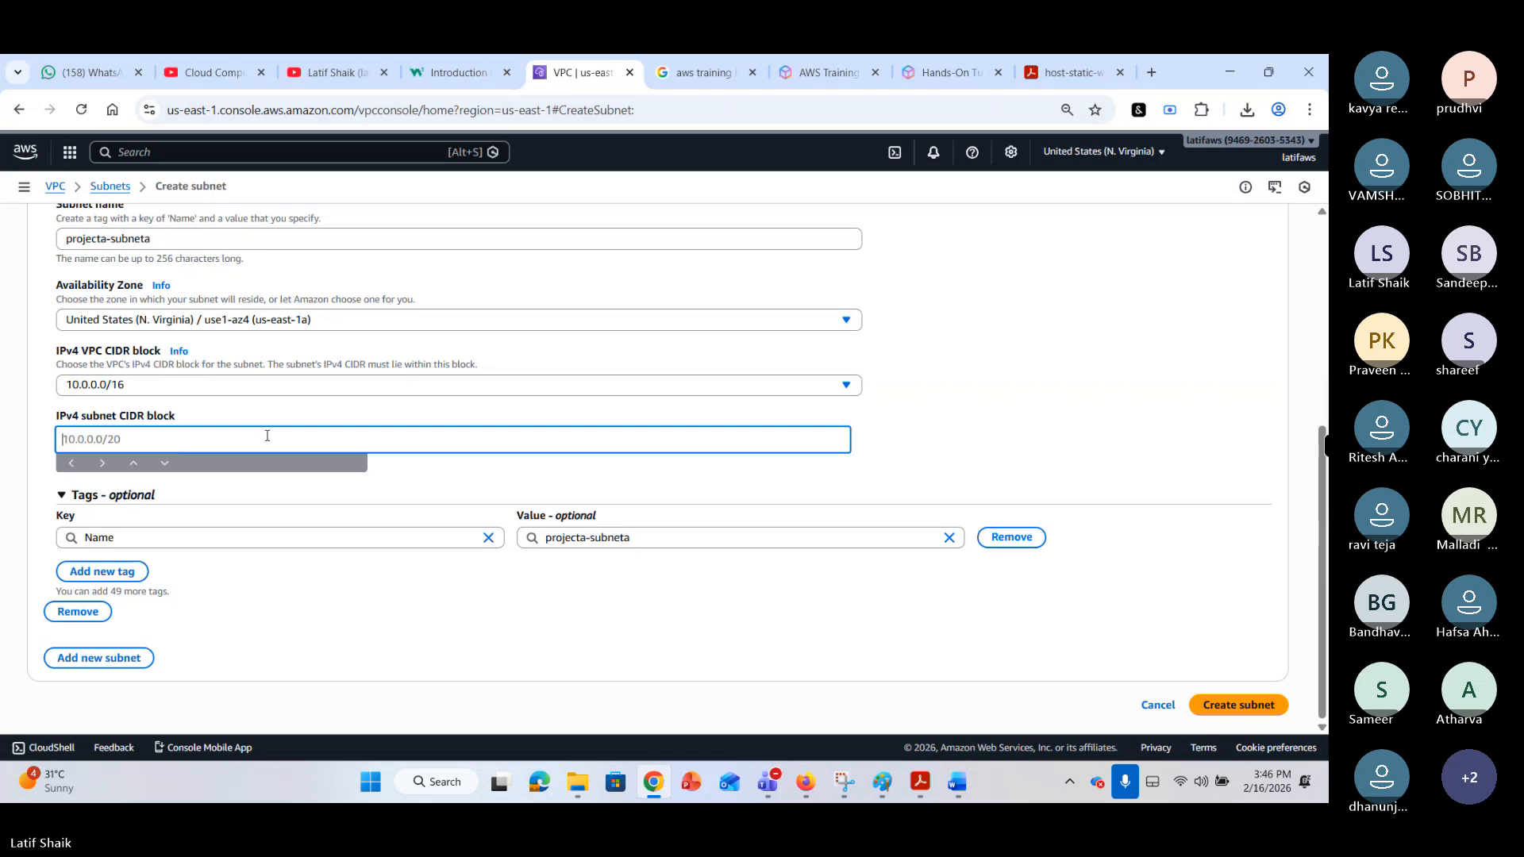
type("10.0.0.")
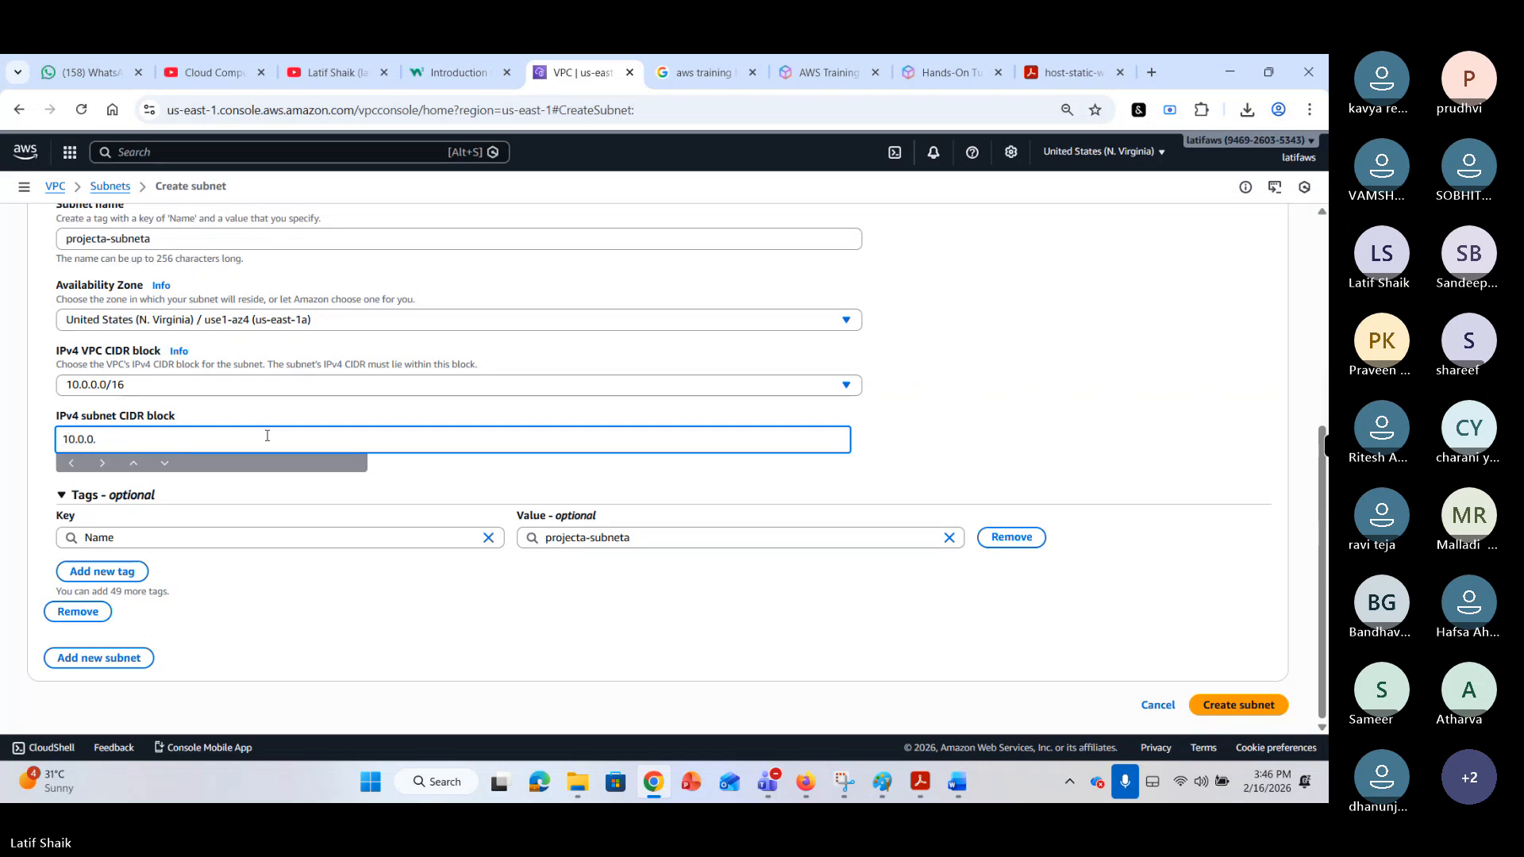
type("0")
key("BackSpace")
key("BackSpace")
key("BackSpace")
type(".0.0/24")
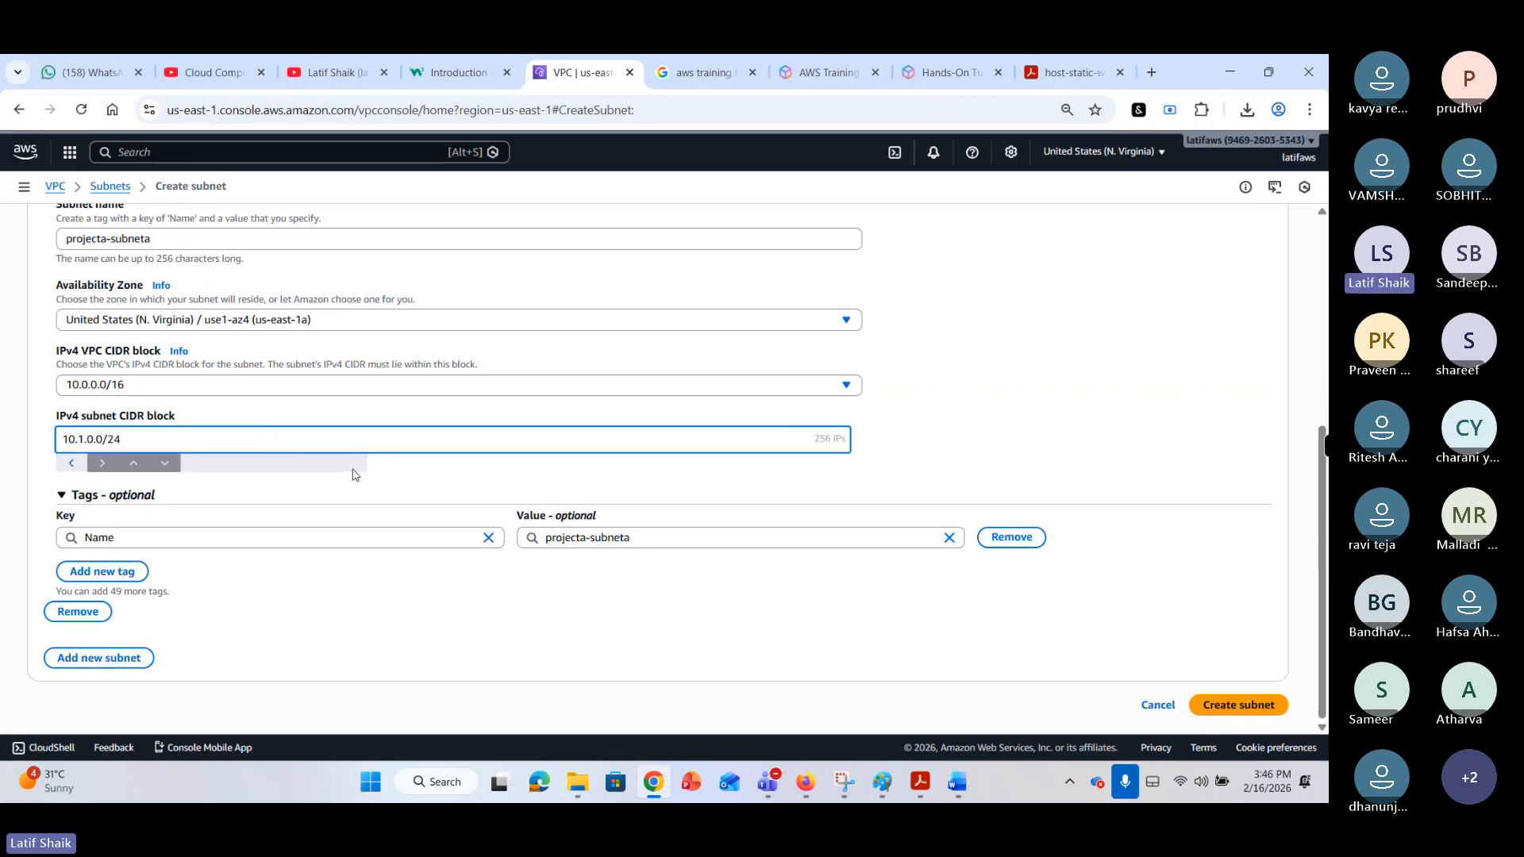
left_click(310, 610)
Add a second subnet named projecta-subnetb and place it in the use1-az6 (us-east-1b) Availability Zone.
left_click(147, 658)
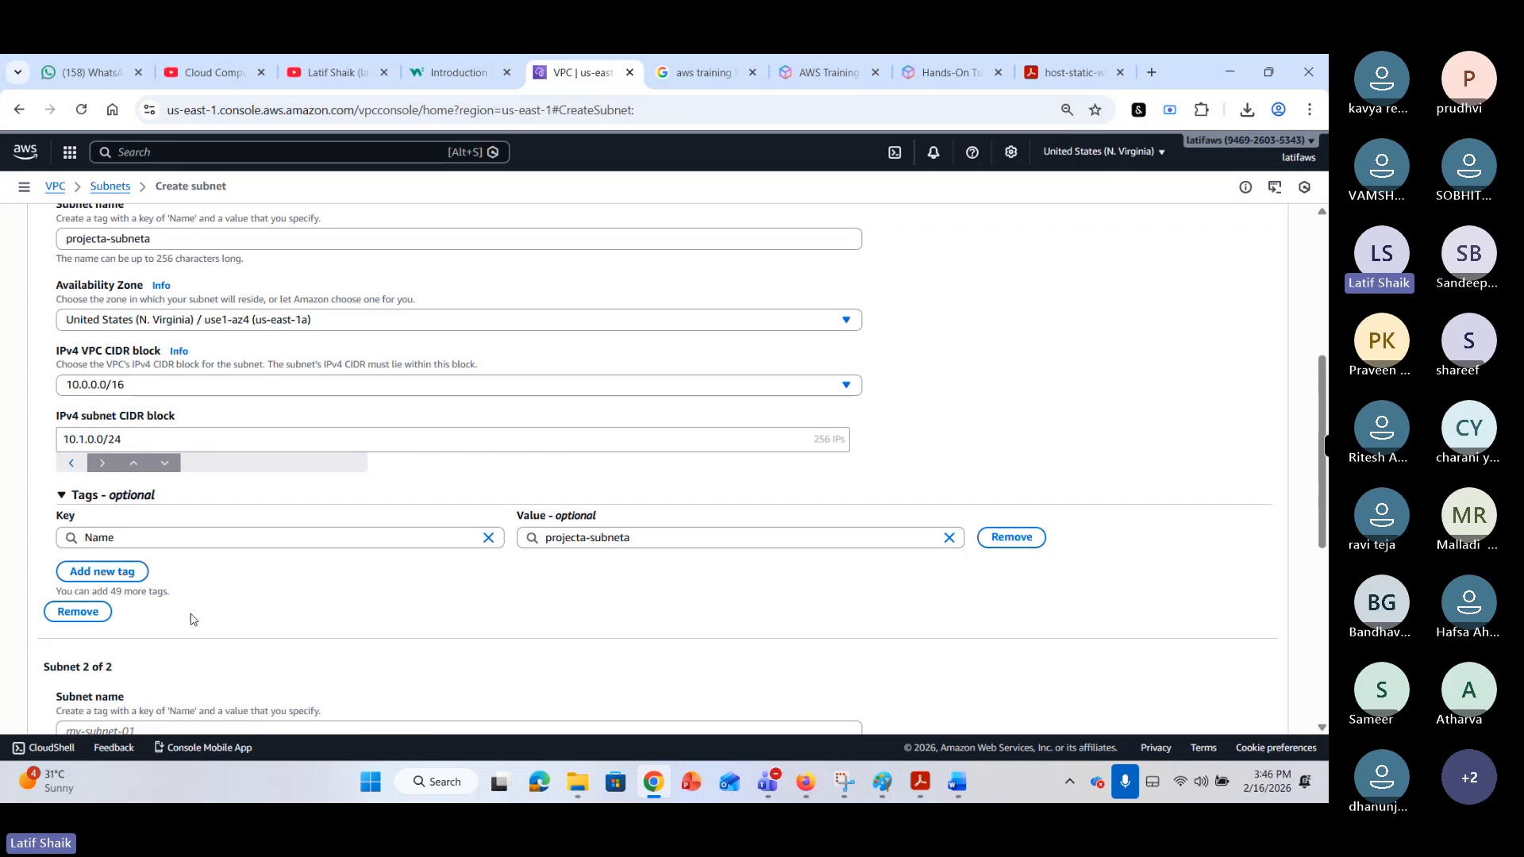
scroll(286, 595, "down", 3)
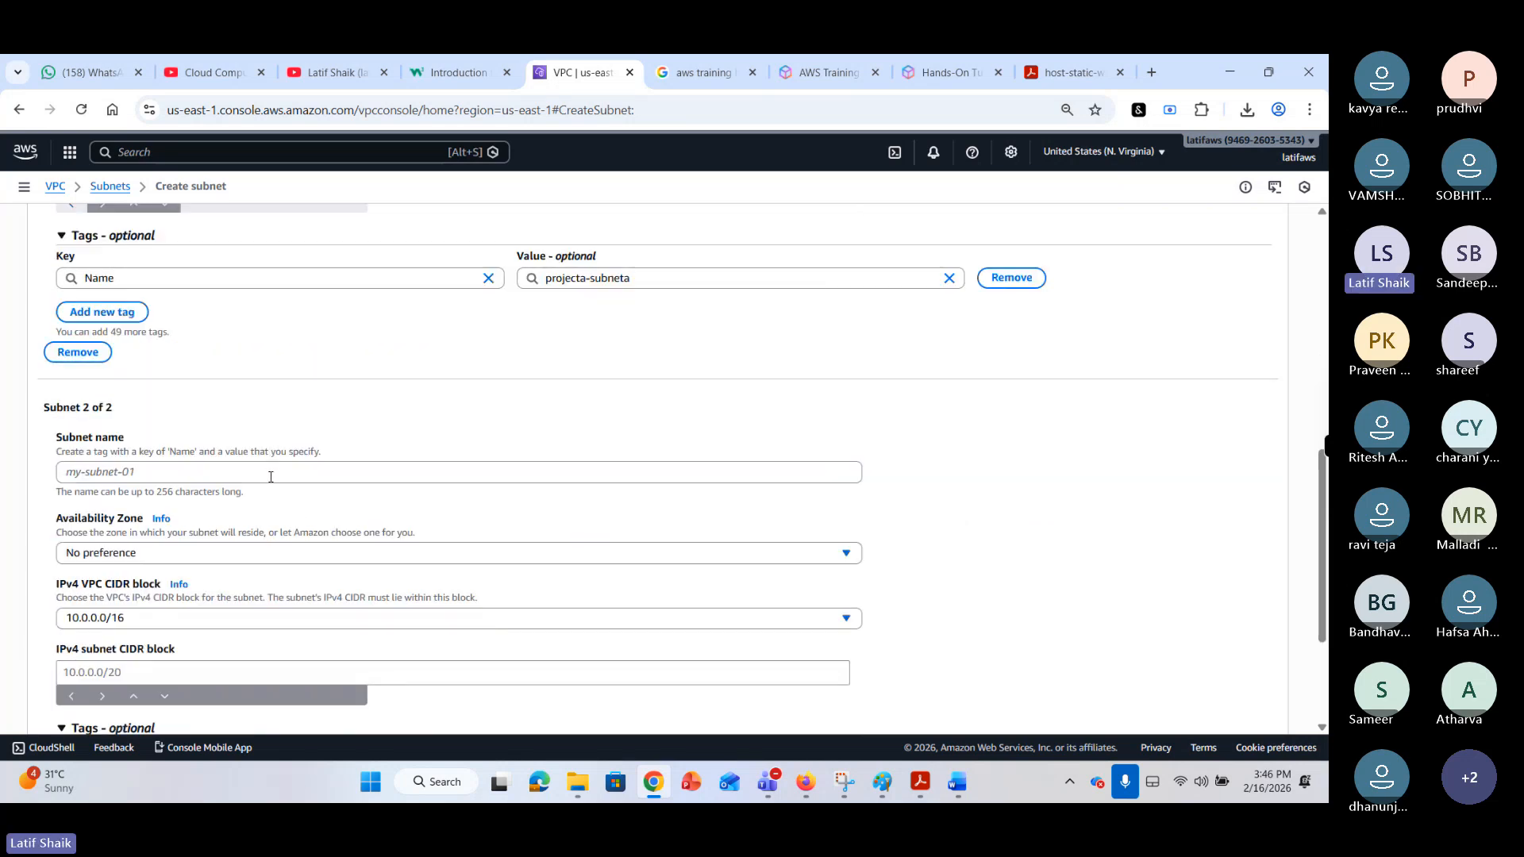
left_click(276, 471)
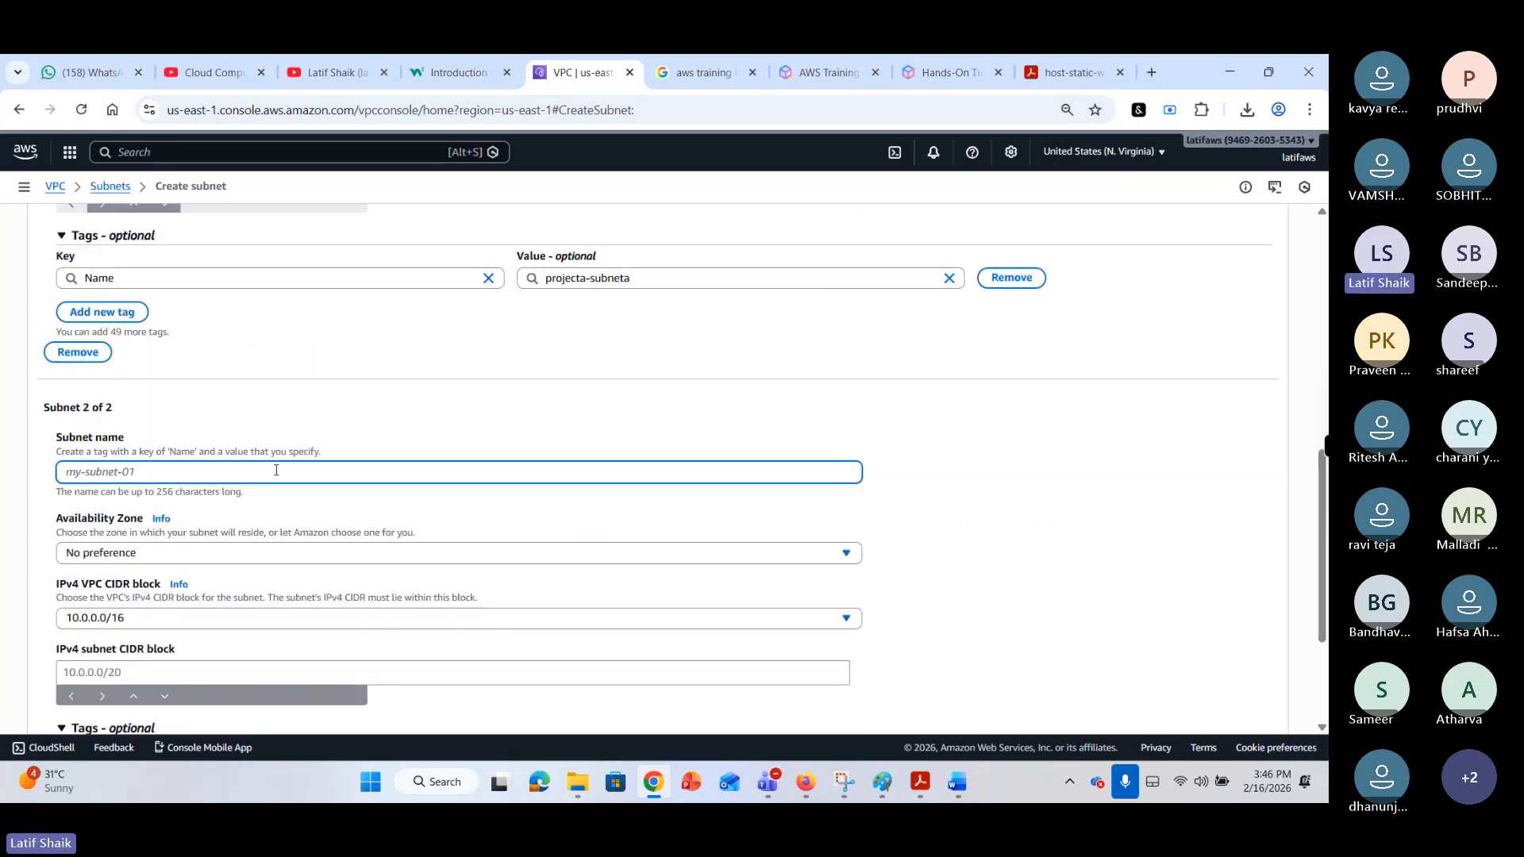
type("projecta-subnetb")
scroll(276, 471, "down", 2)
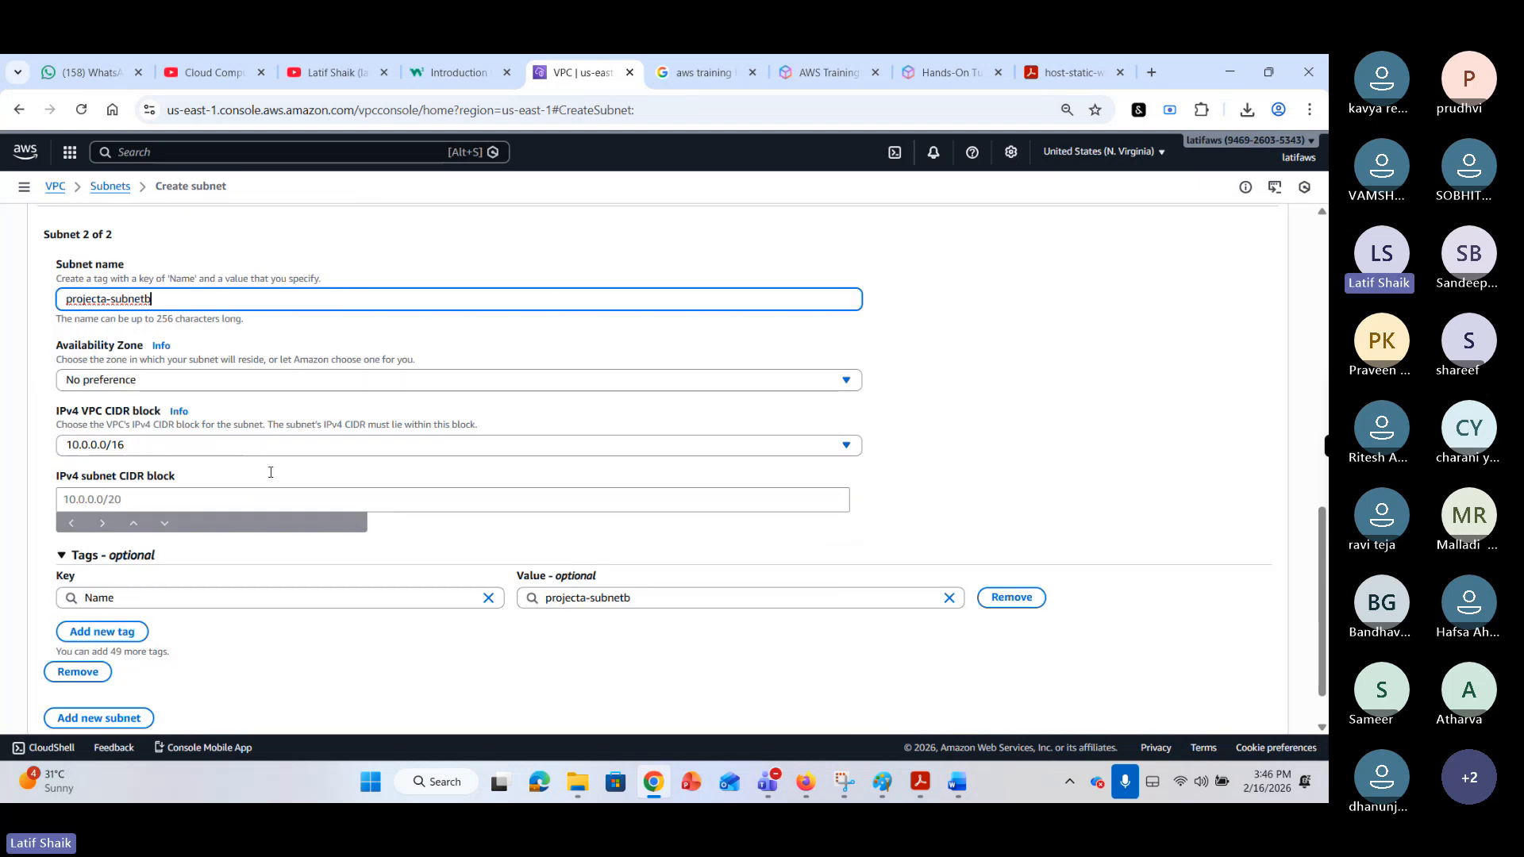
left_click(261, 380)
left_click(254, 487)
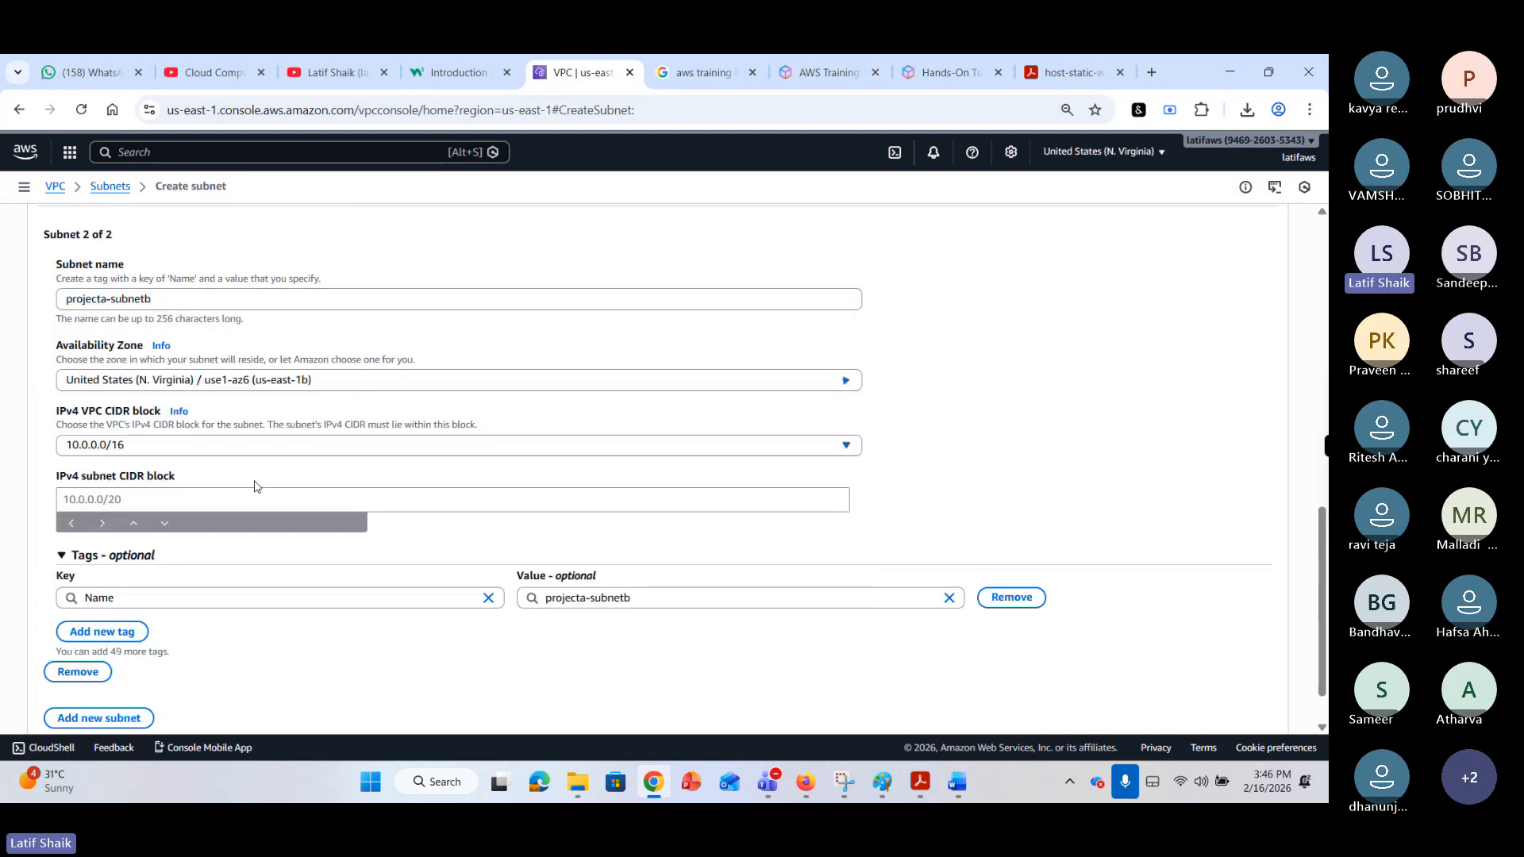
Set projecta-subnetb's IPv4 subnet CIDR block to 10.2.0.0/24 and try to create both subnets.
scroll(308, 465, "down", 1)
scroll(308, 466, "down", 1)
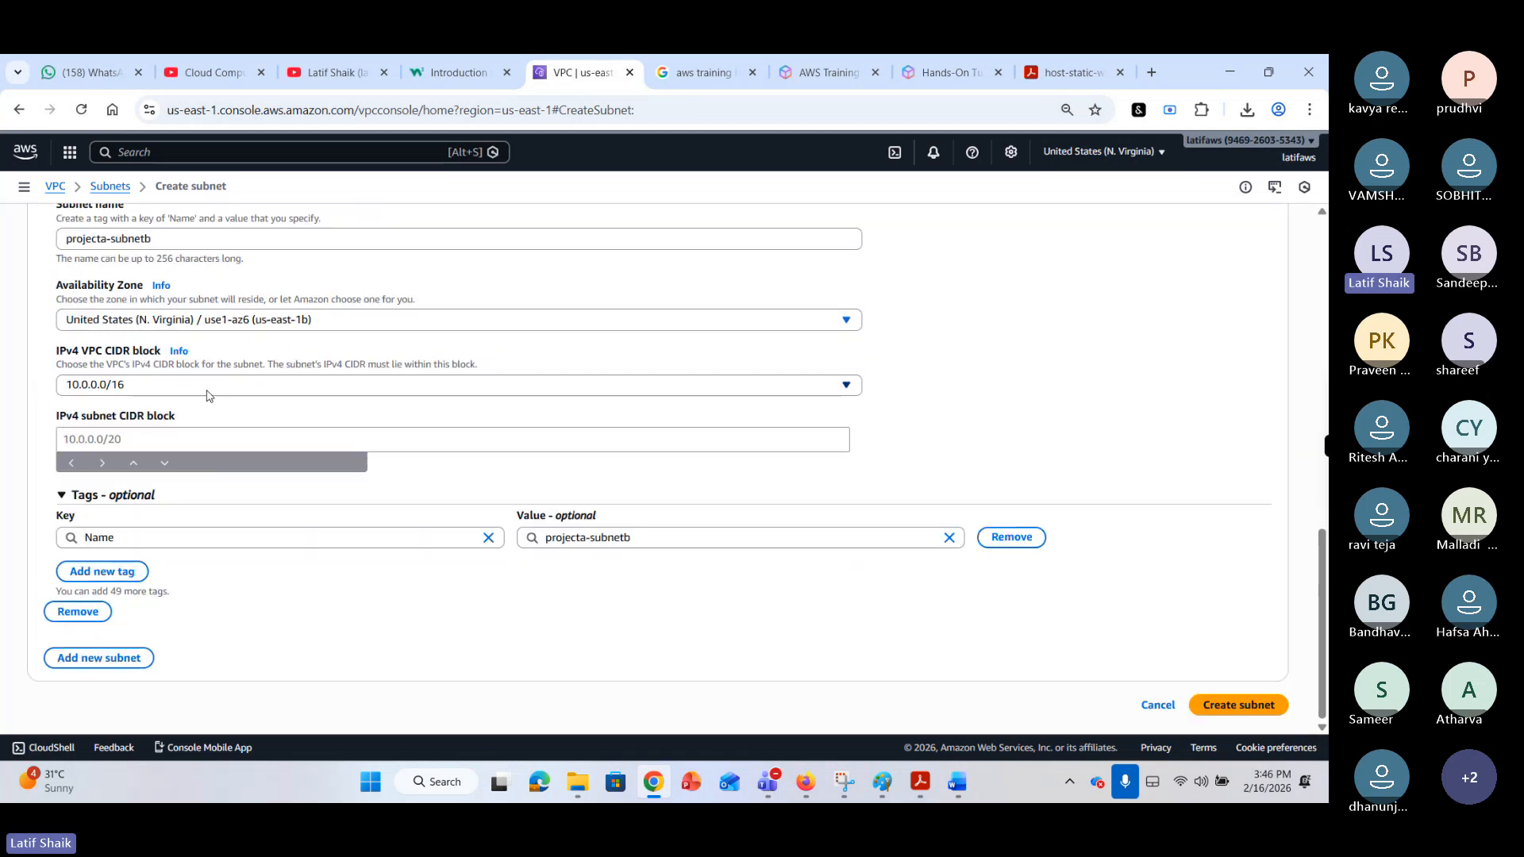
left_click(204, 439)
type("10.")
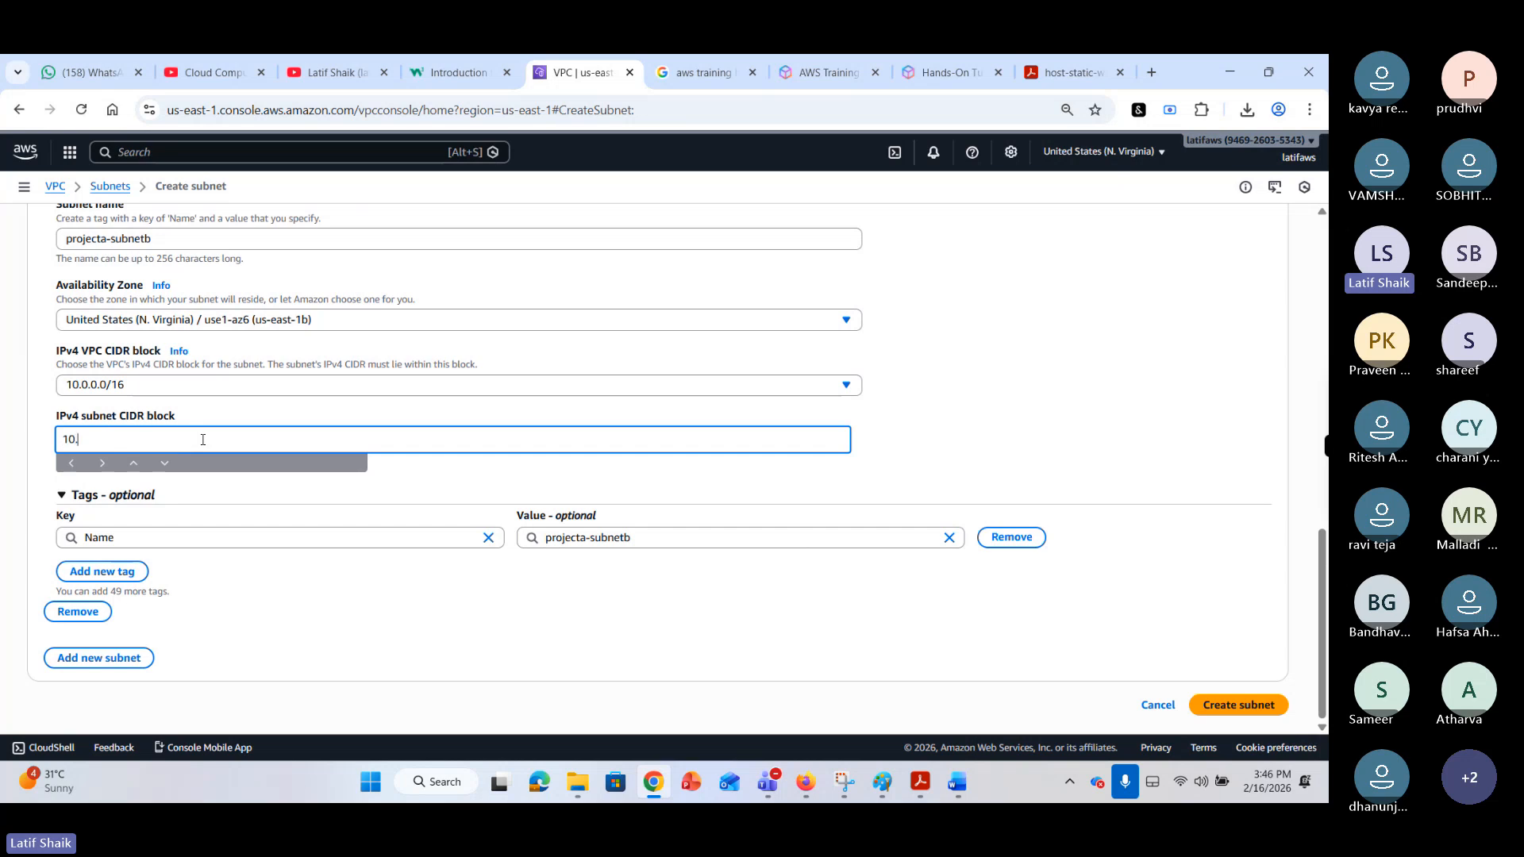
type("2.0.")
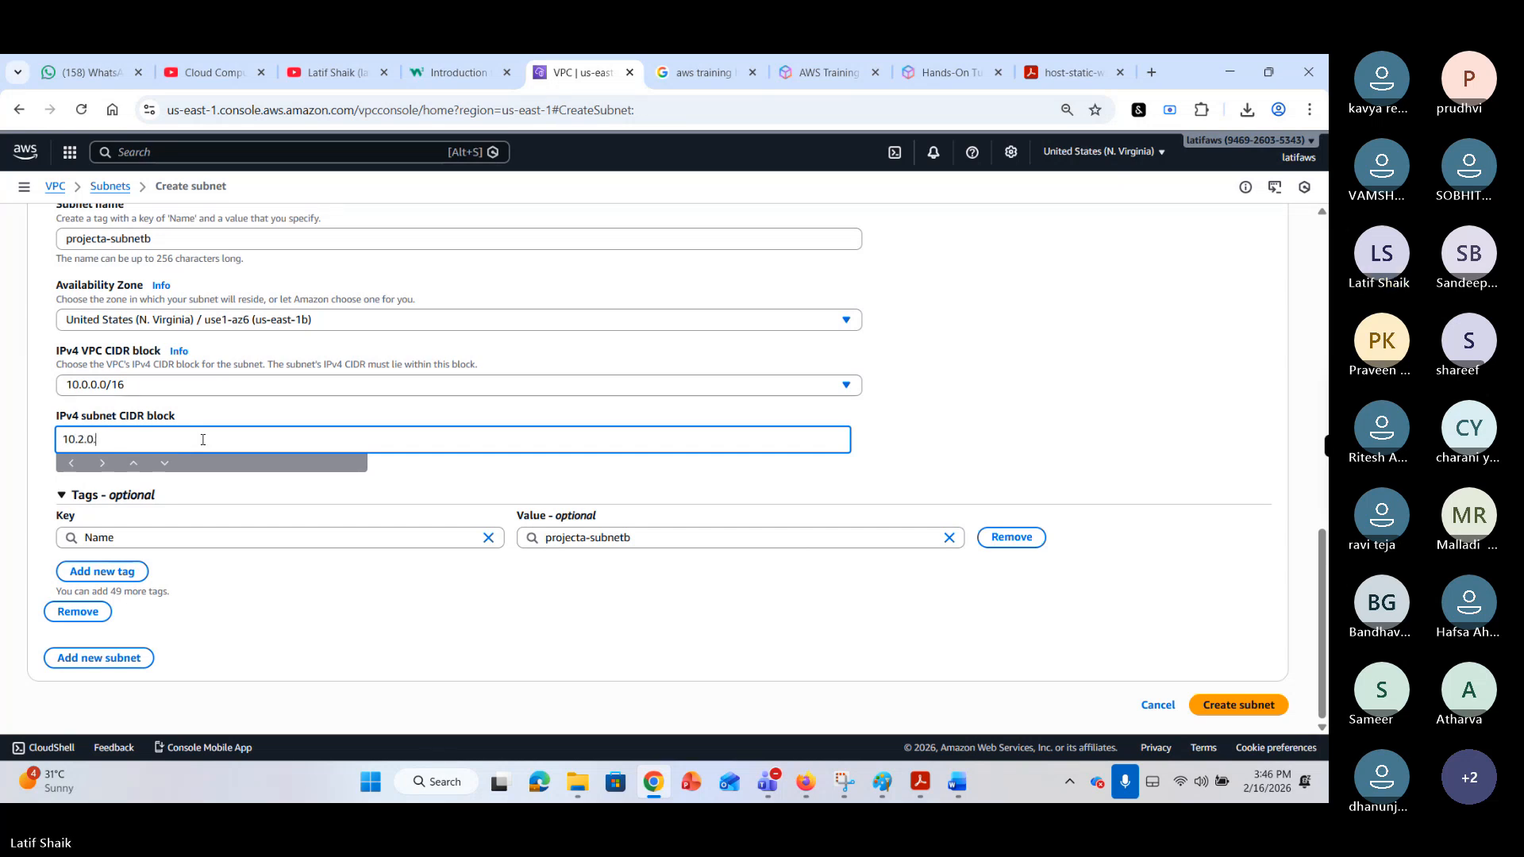
type("0/24")
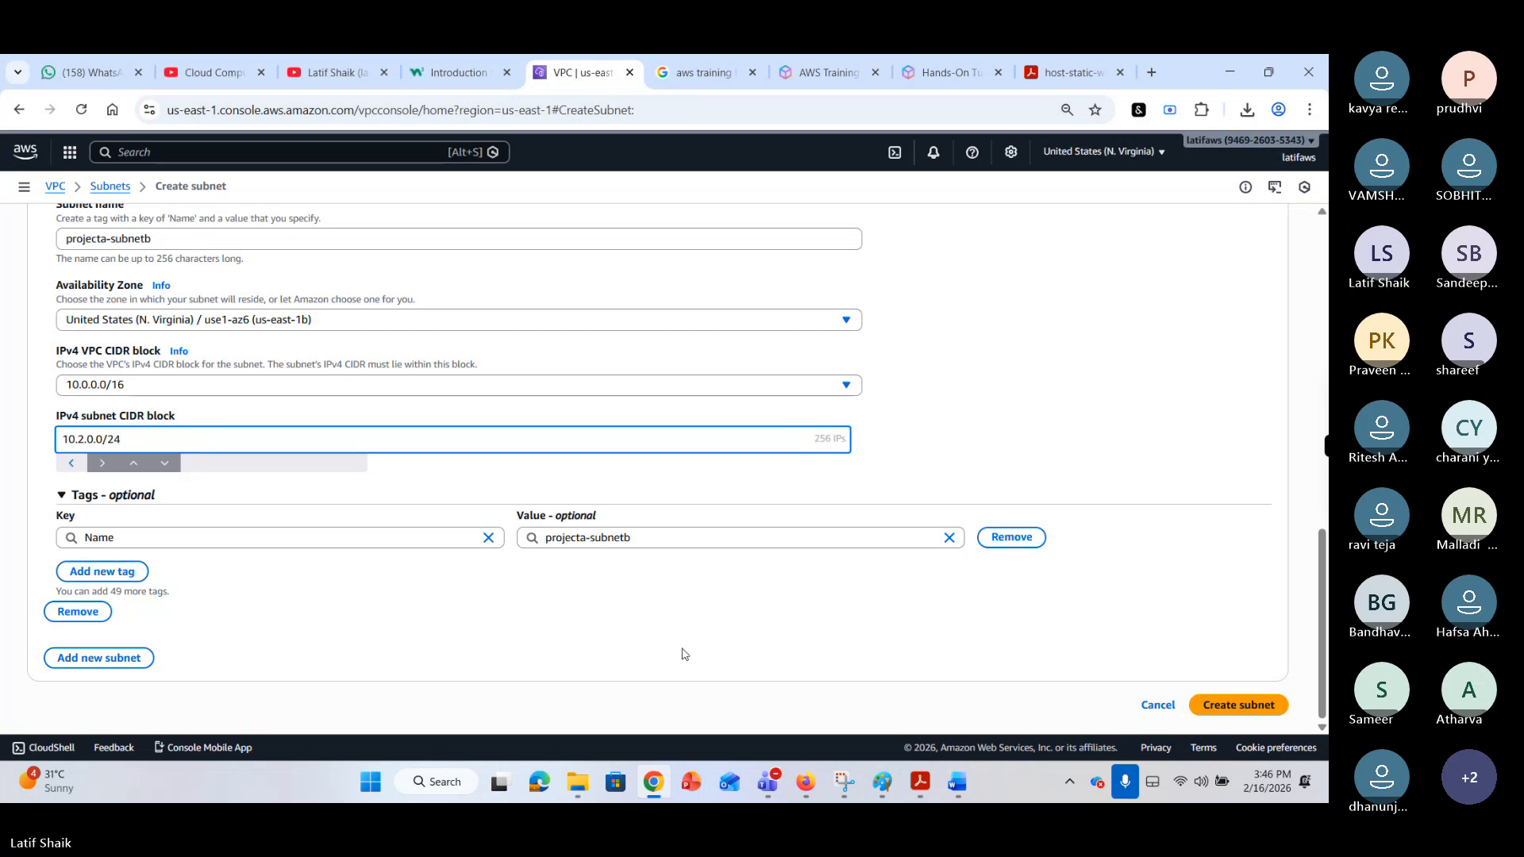
left_click(1230, 705)
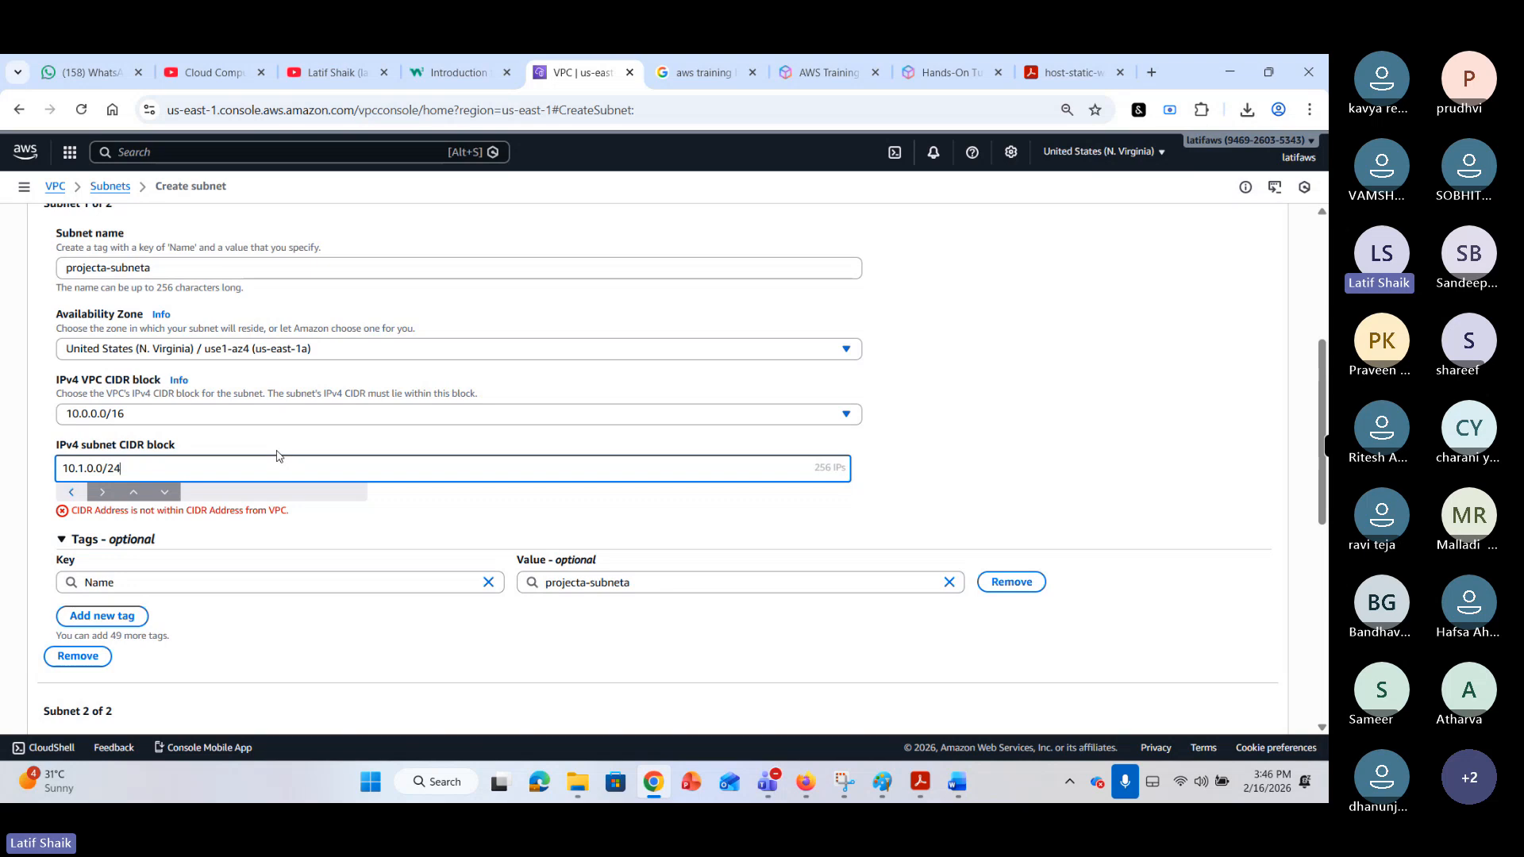
Correct the IPv4 subnet CIDR block of projecta-subneta to 10.0.1.0/24.
scroll(268, 478, "up", 5)
scroll(270, 482, "down", 9)
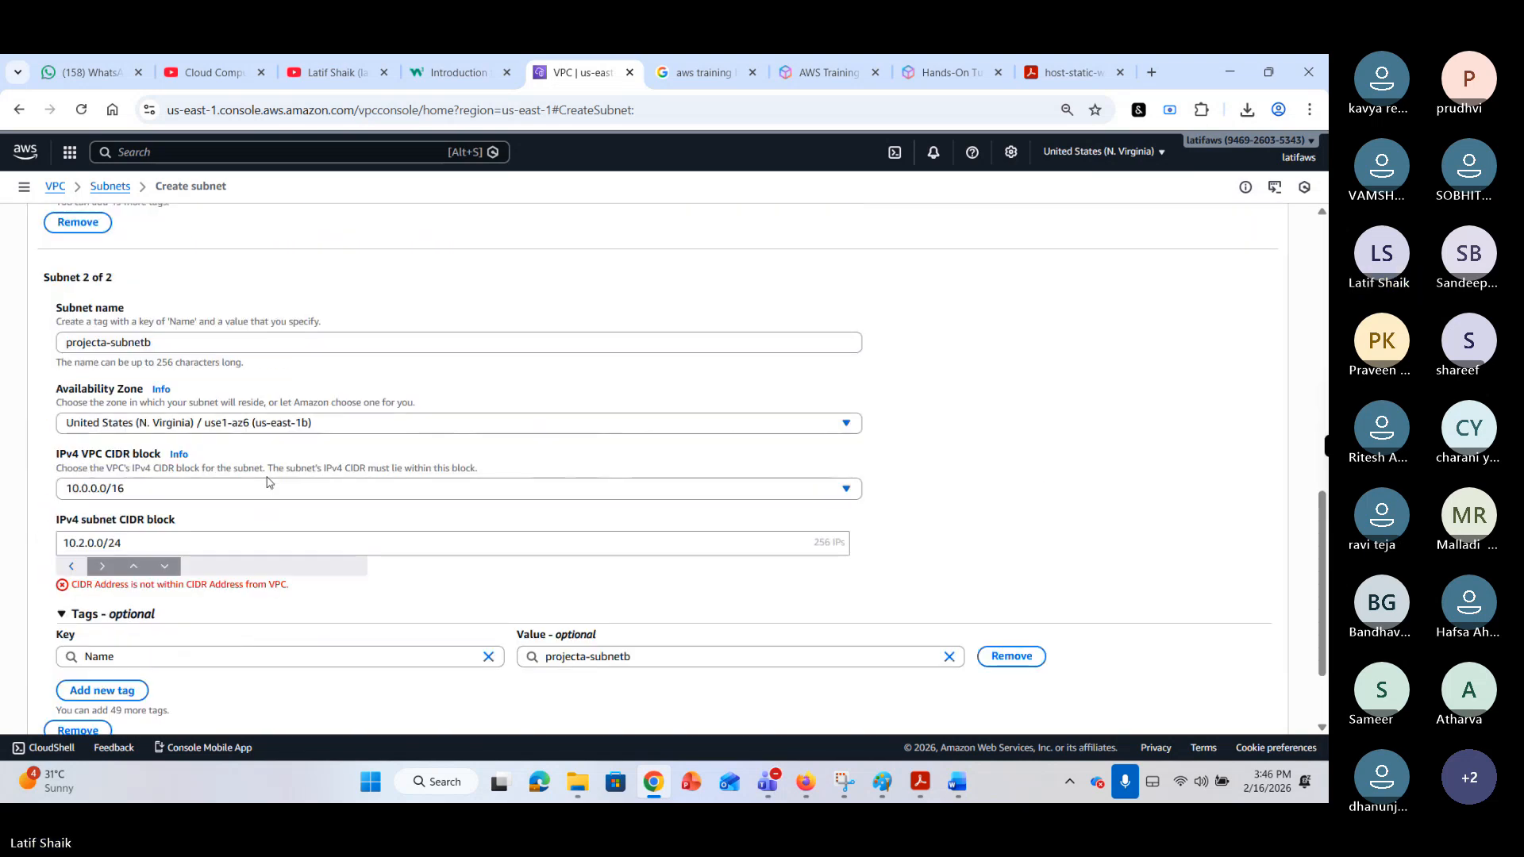
scroll(268, 482, "up", 4)
scroll(238, 442, "up", 1)
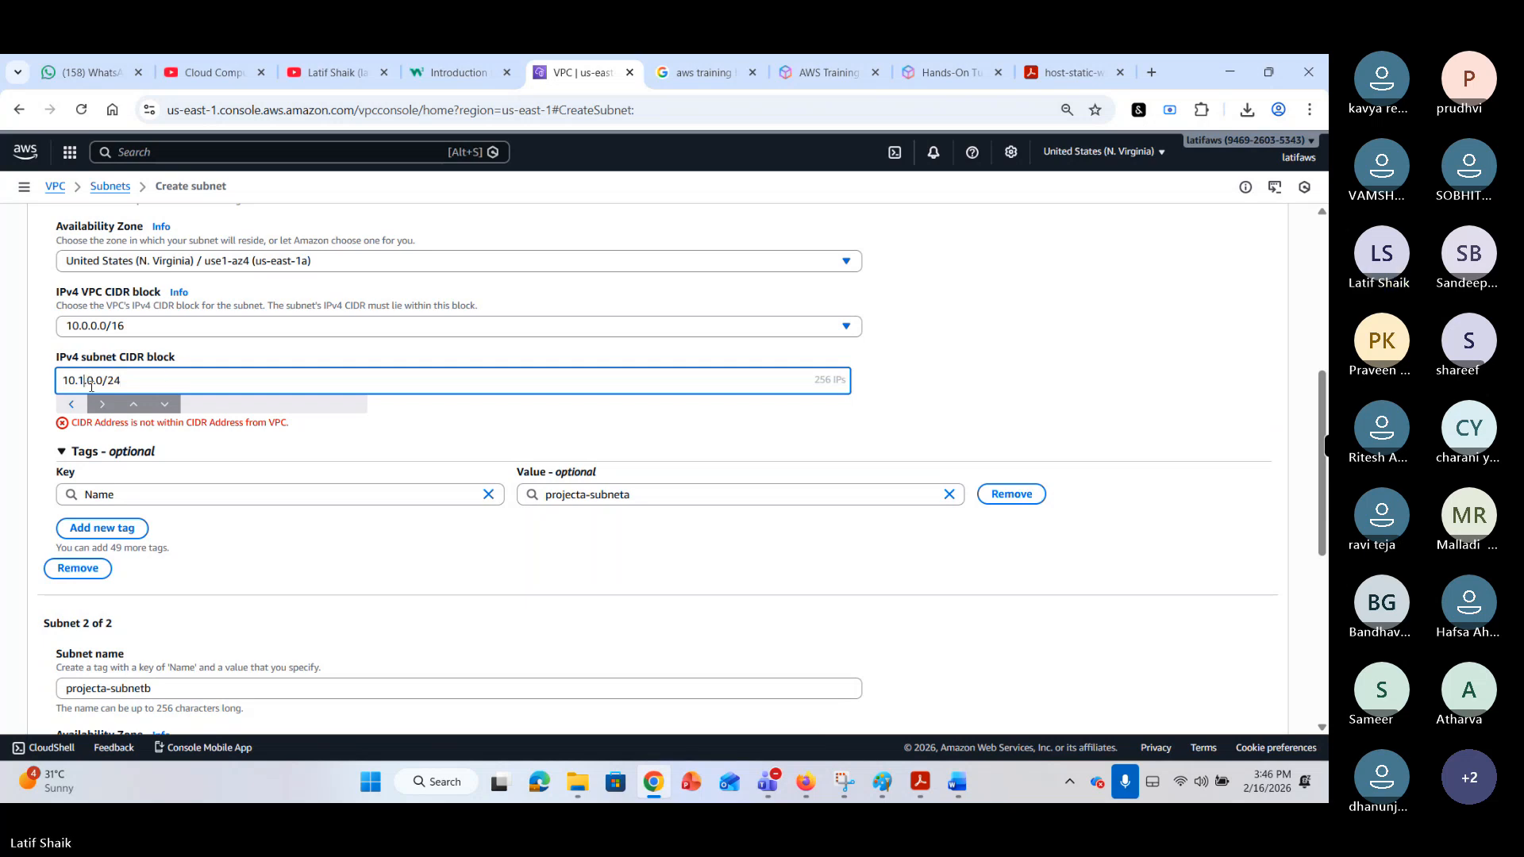
key("BackSpace")
type("0")
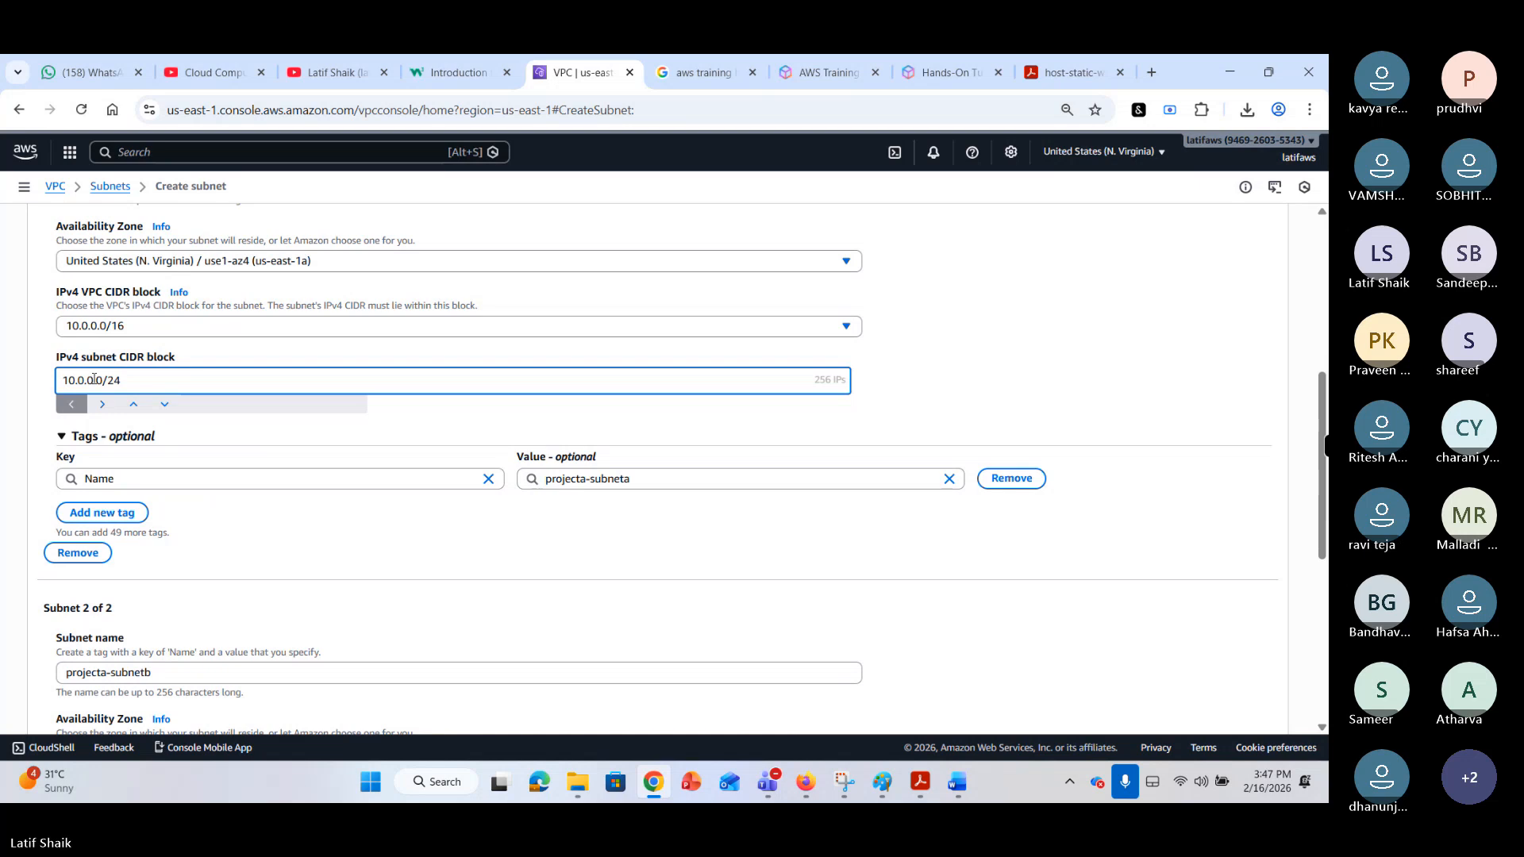
key("BackSpace")
key("BackSpace")
type("1.")
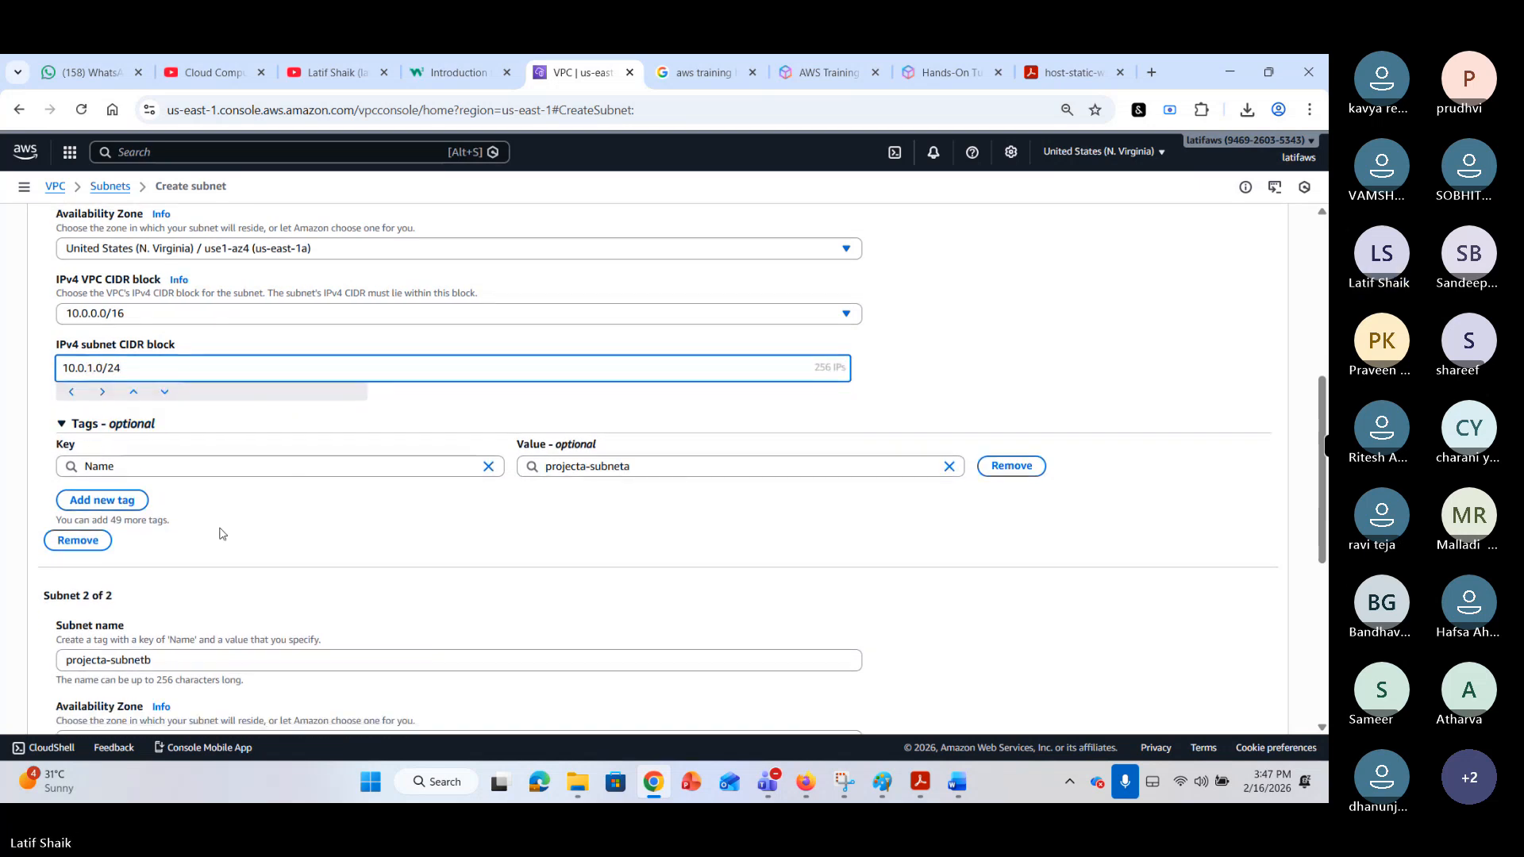
Correct the IPv4 subnet CIDR block of projecta-subnetb to 10.0.2.0/24.
scroll(221, 533, "down", 5)
left_click(86, 440)
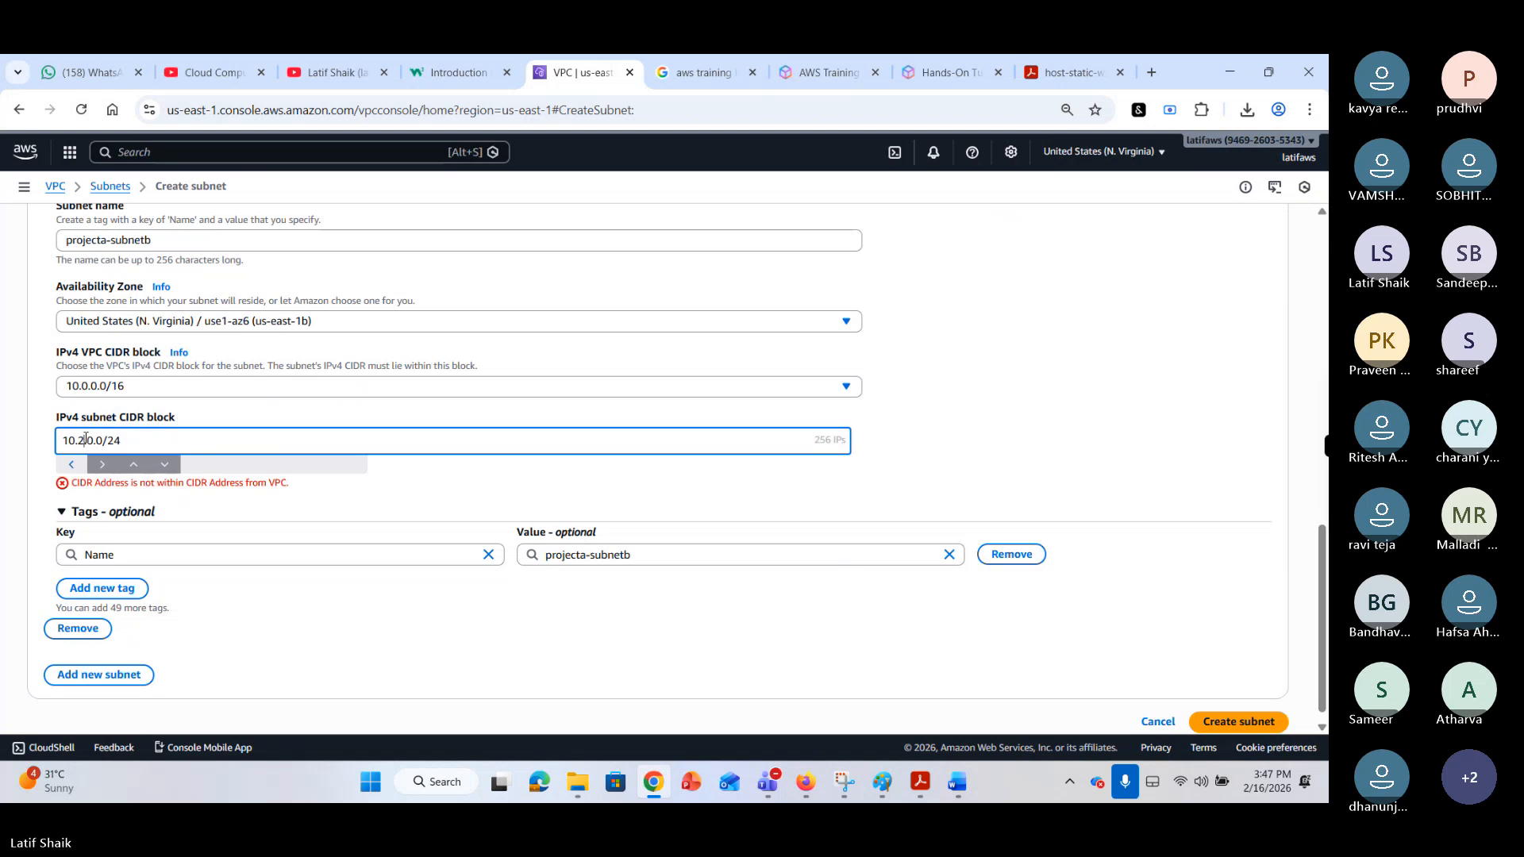
key("BackSpace")
type("1.2")
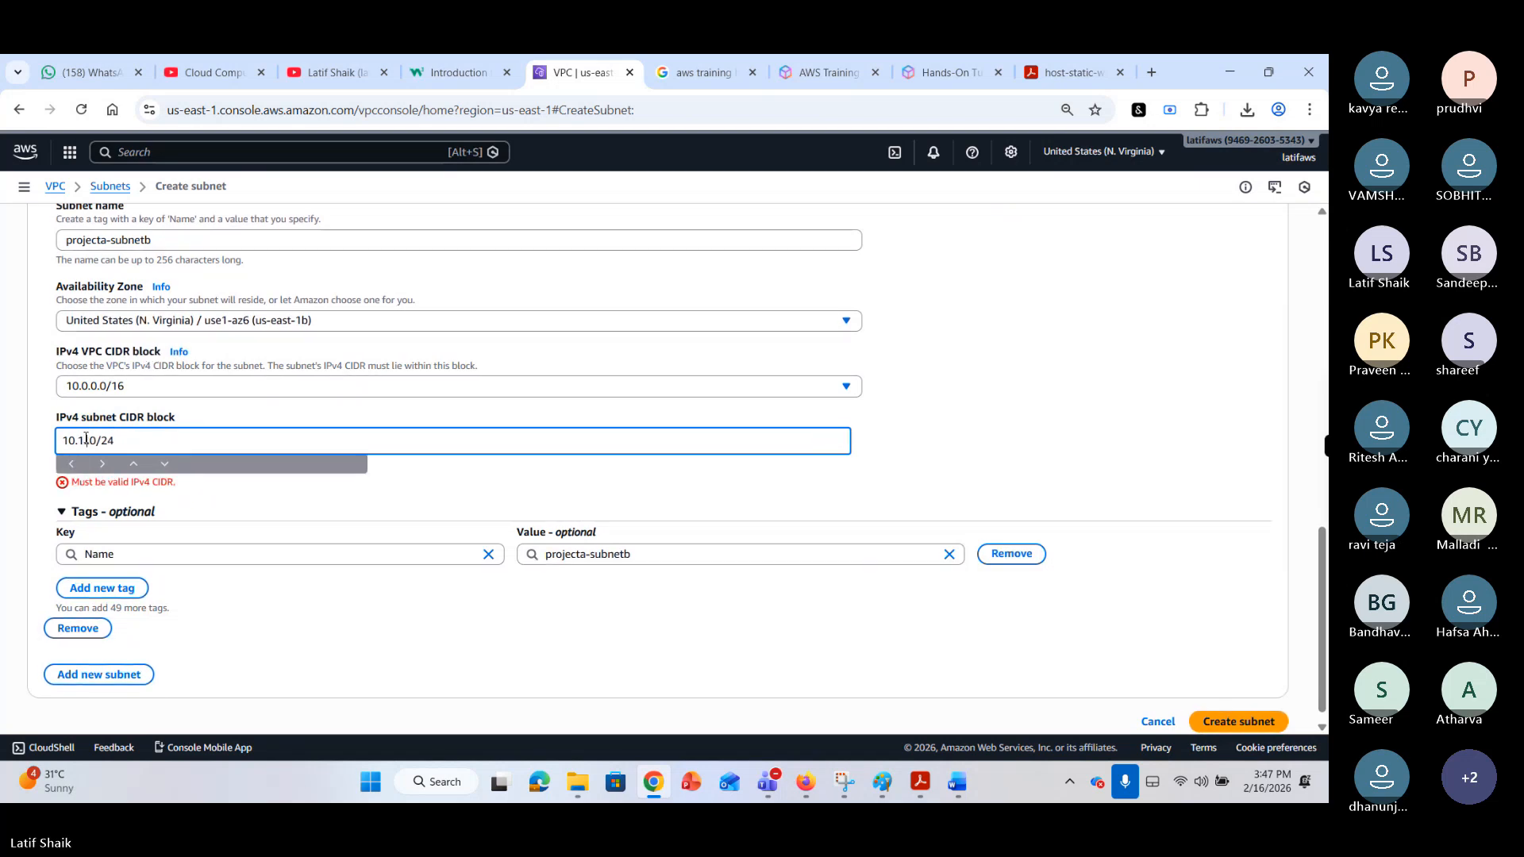
left_click(192, 484)
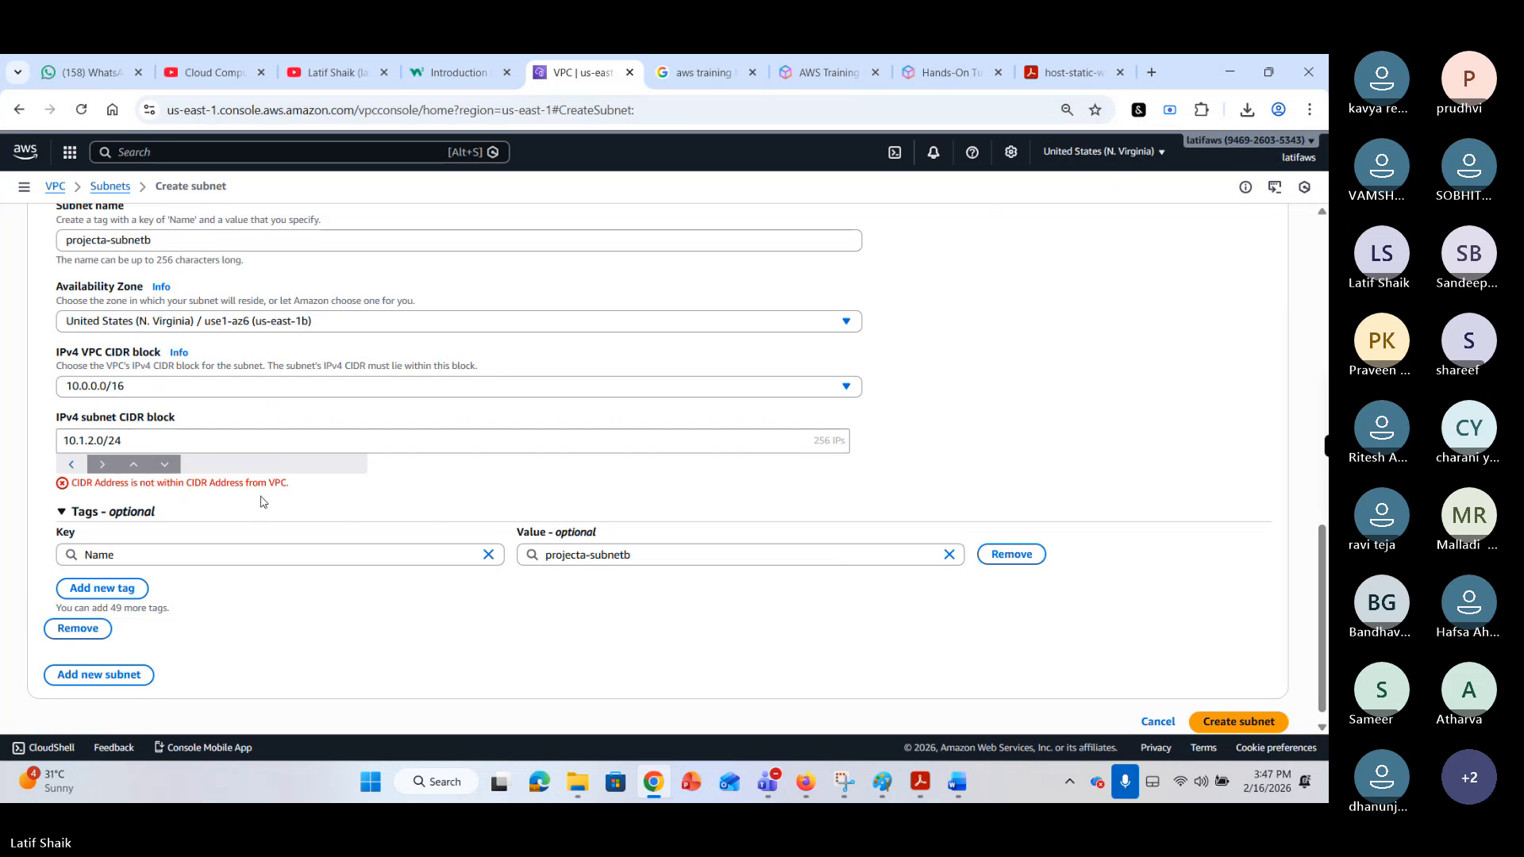
left_click(85, 441)
key("BackSpace")
type("0")
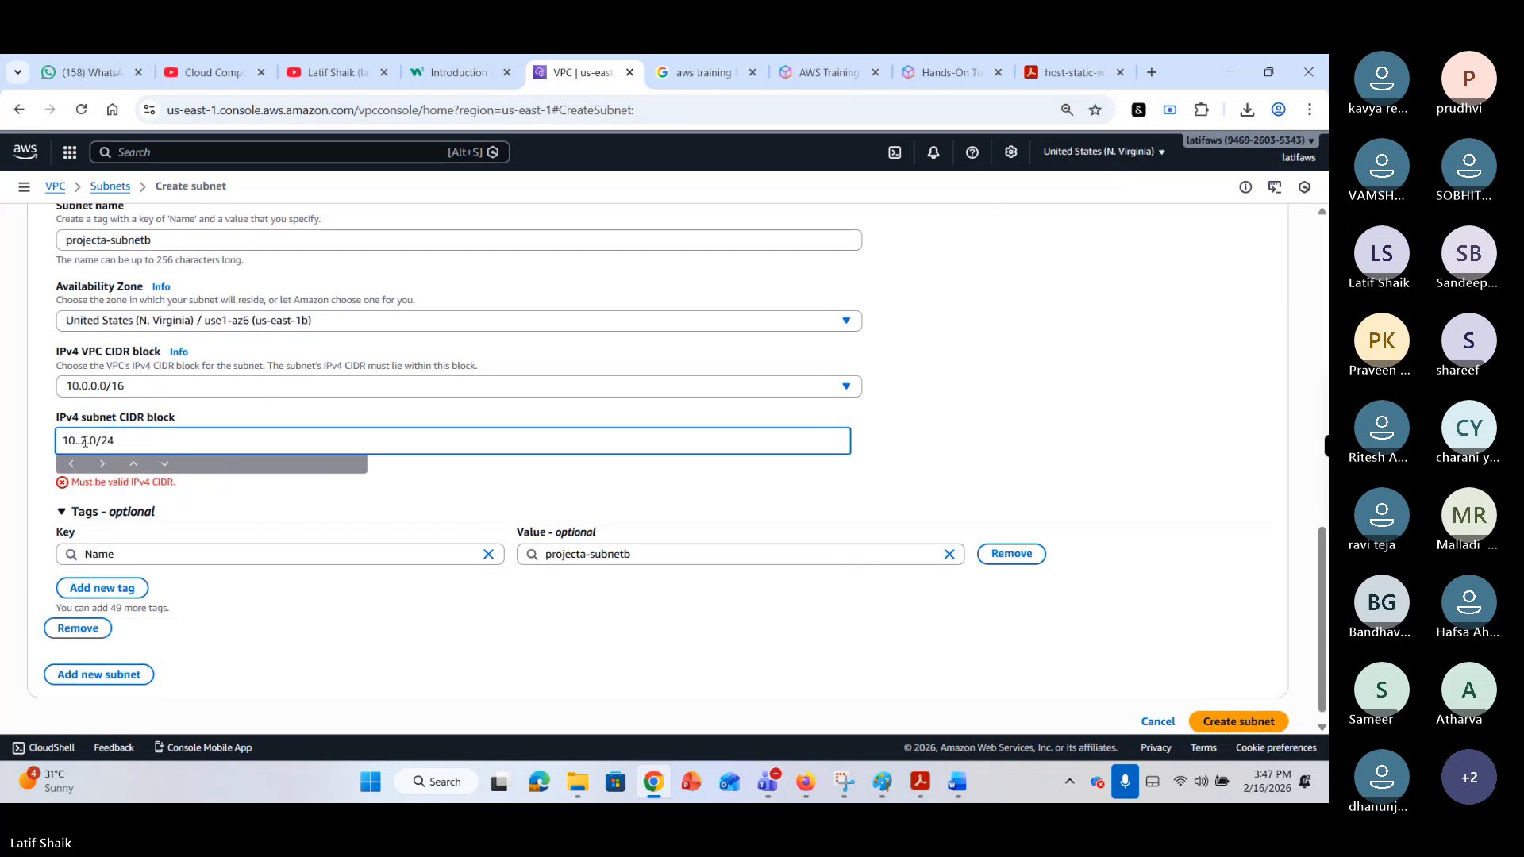
left_click(164, 464)
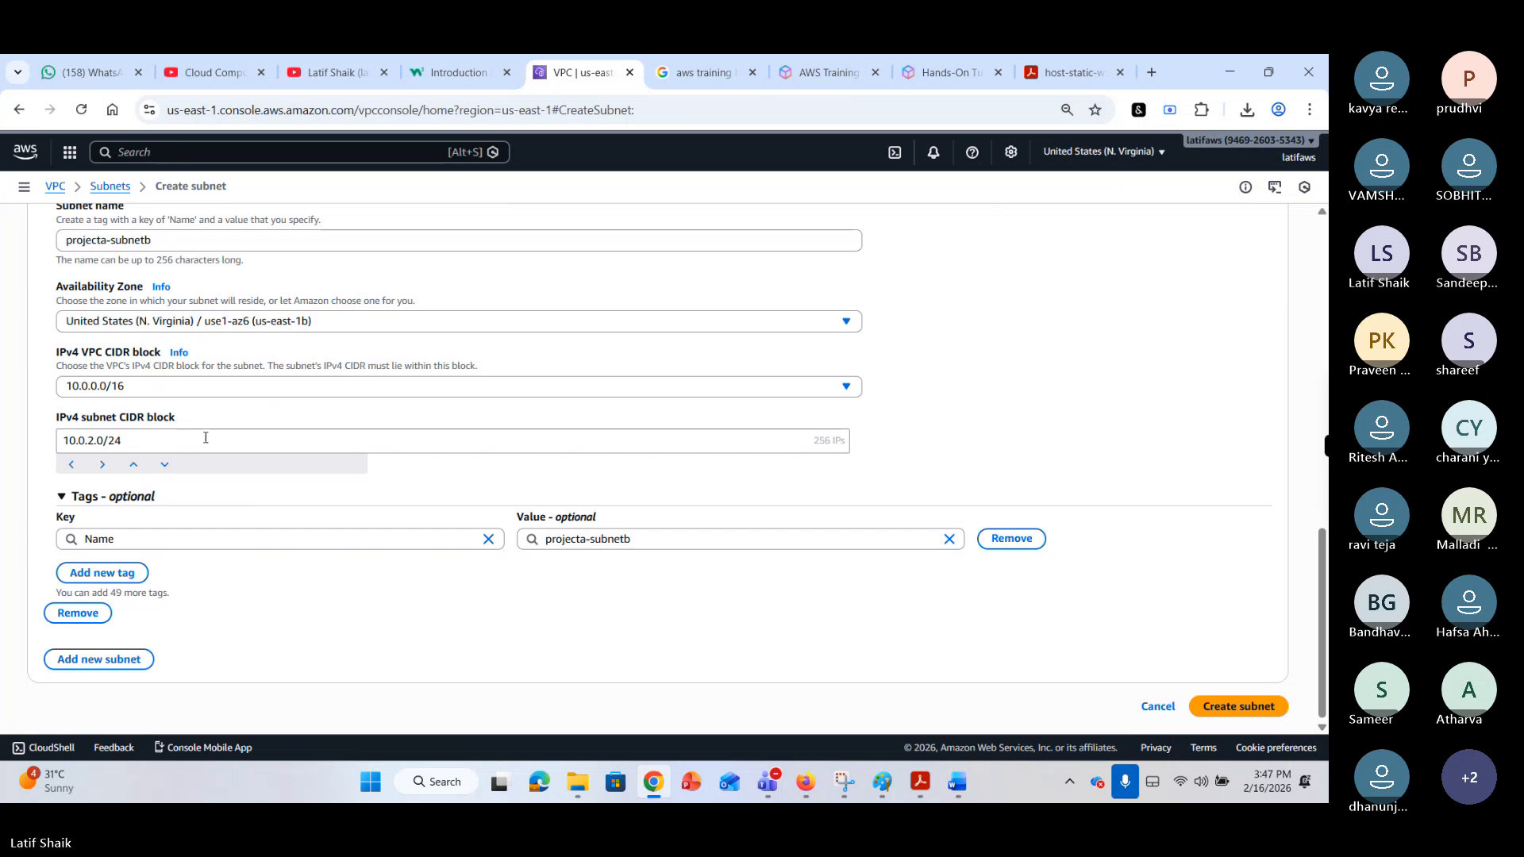
Check the CIDR blocks of both subnets and create projecta-subneta and projecta-subnetb.
scroll(272, 411, "up", 5)
scroll(268, 411, "down", 5)
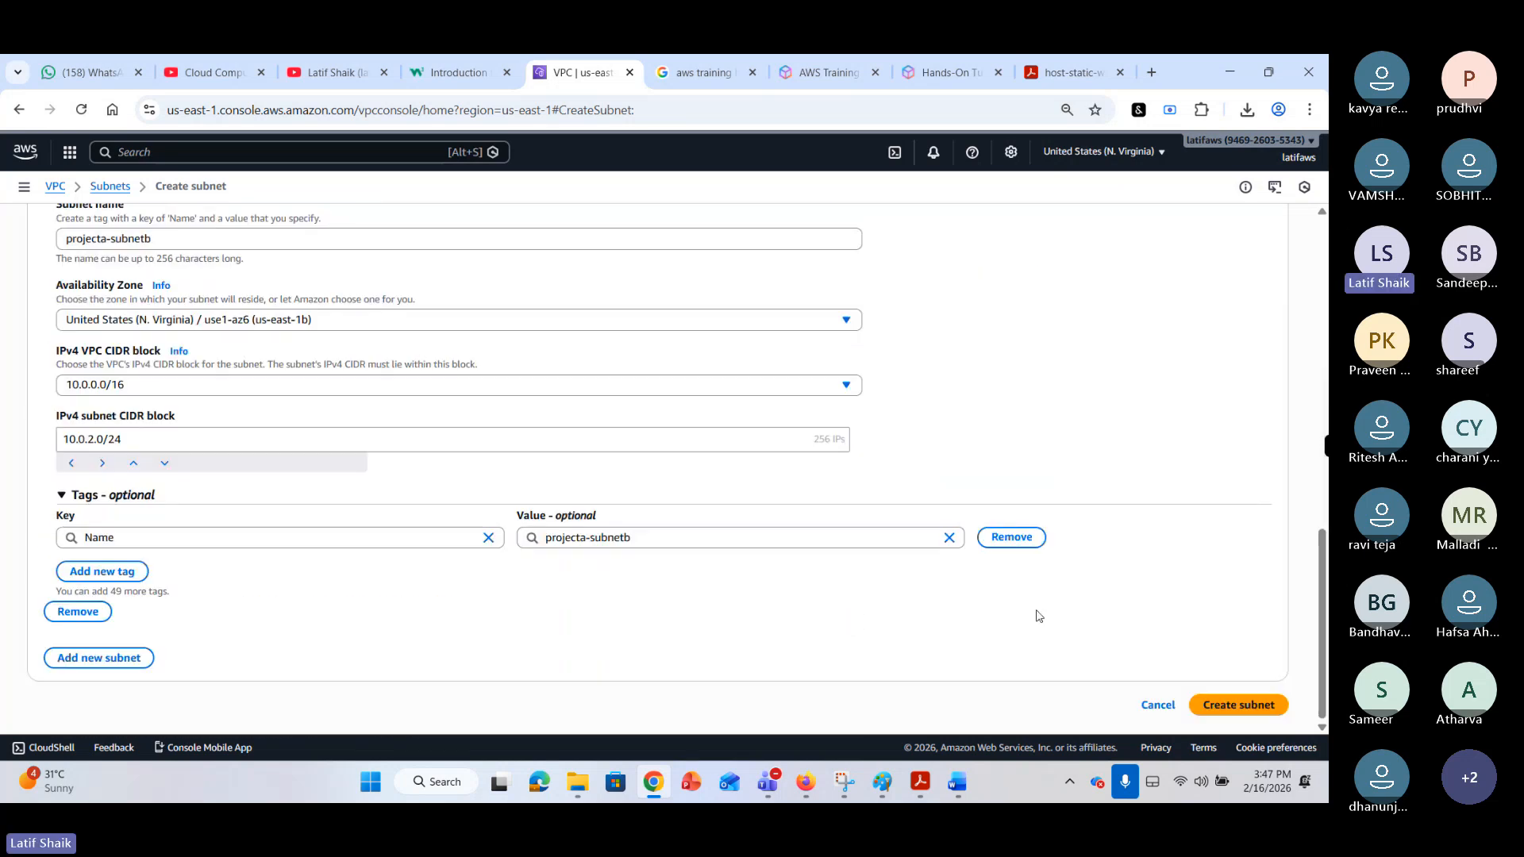
scroll(465, 508, "up", 5)
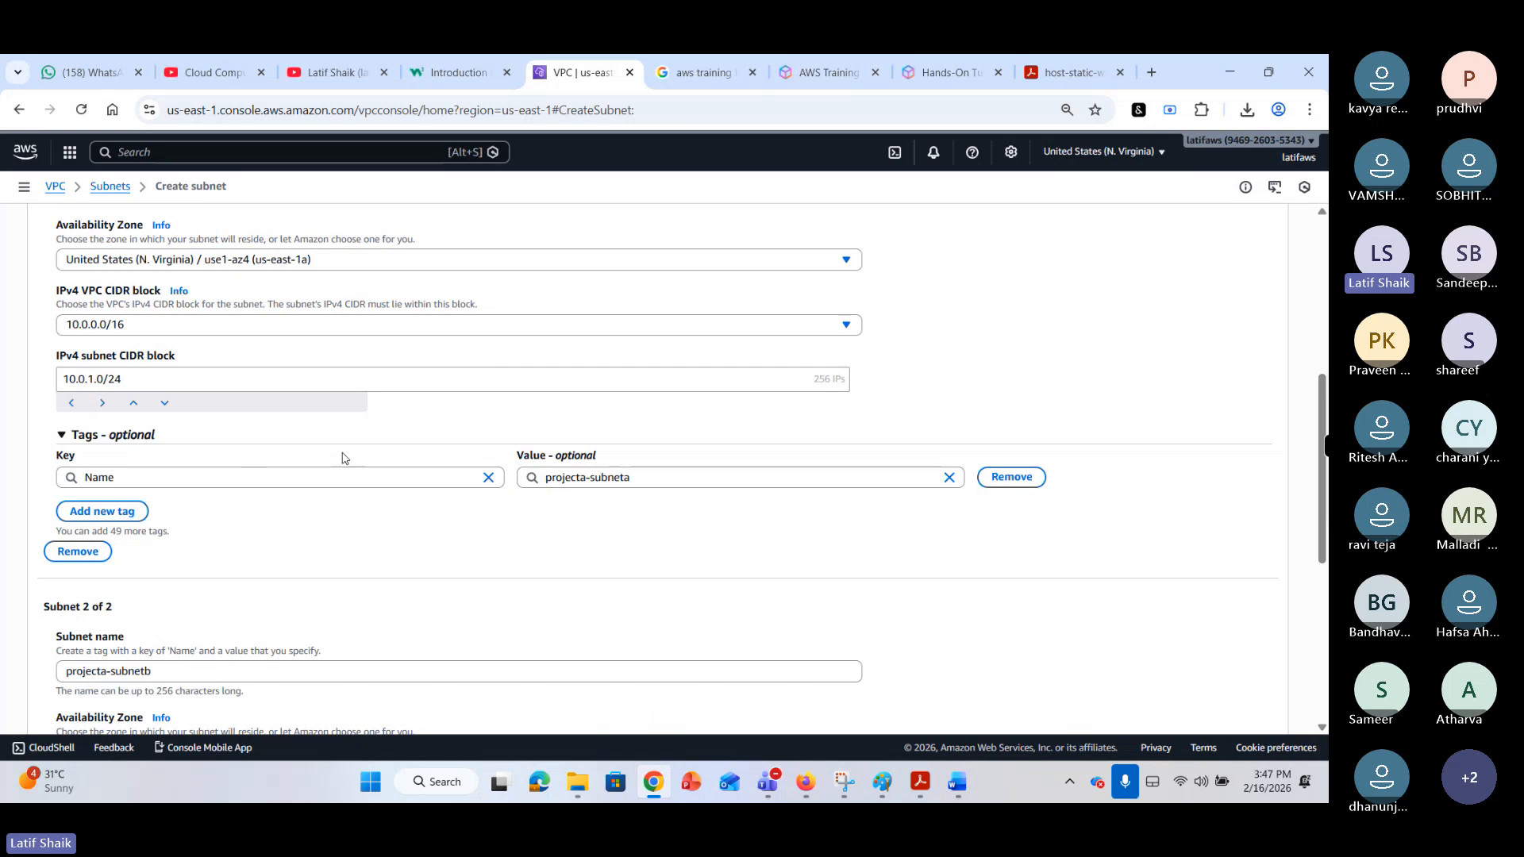
scroll(340, 453, "down", 5)
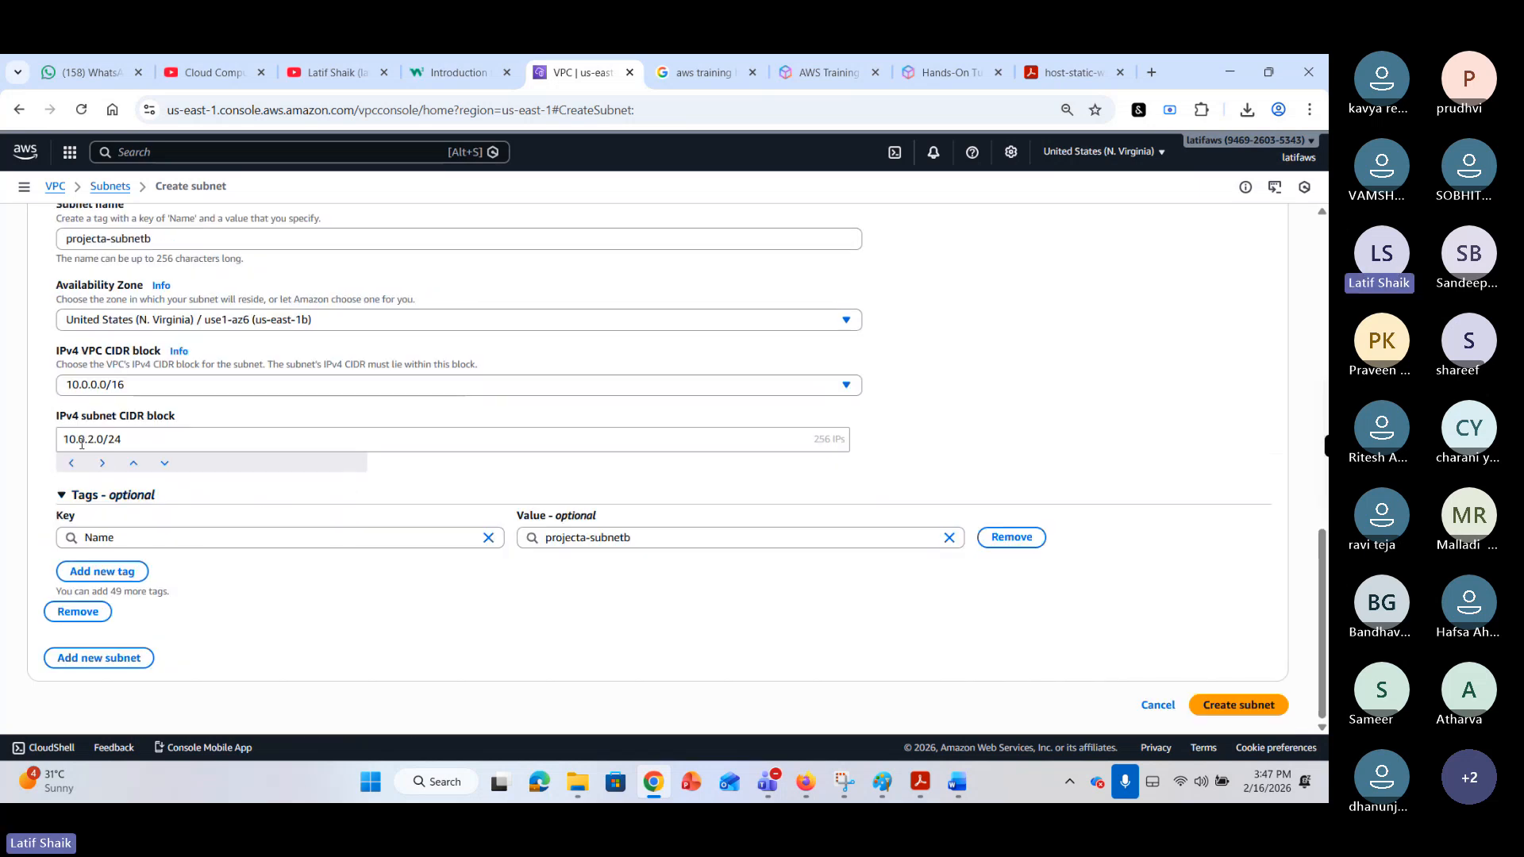
left_click(1244, 705)
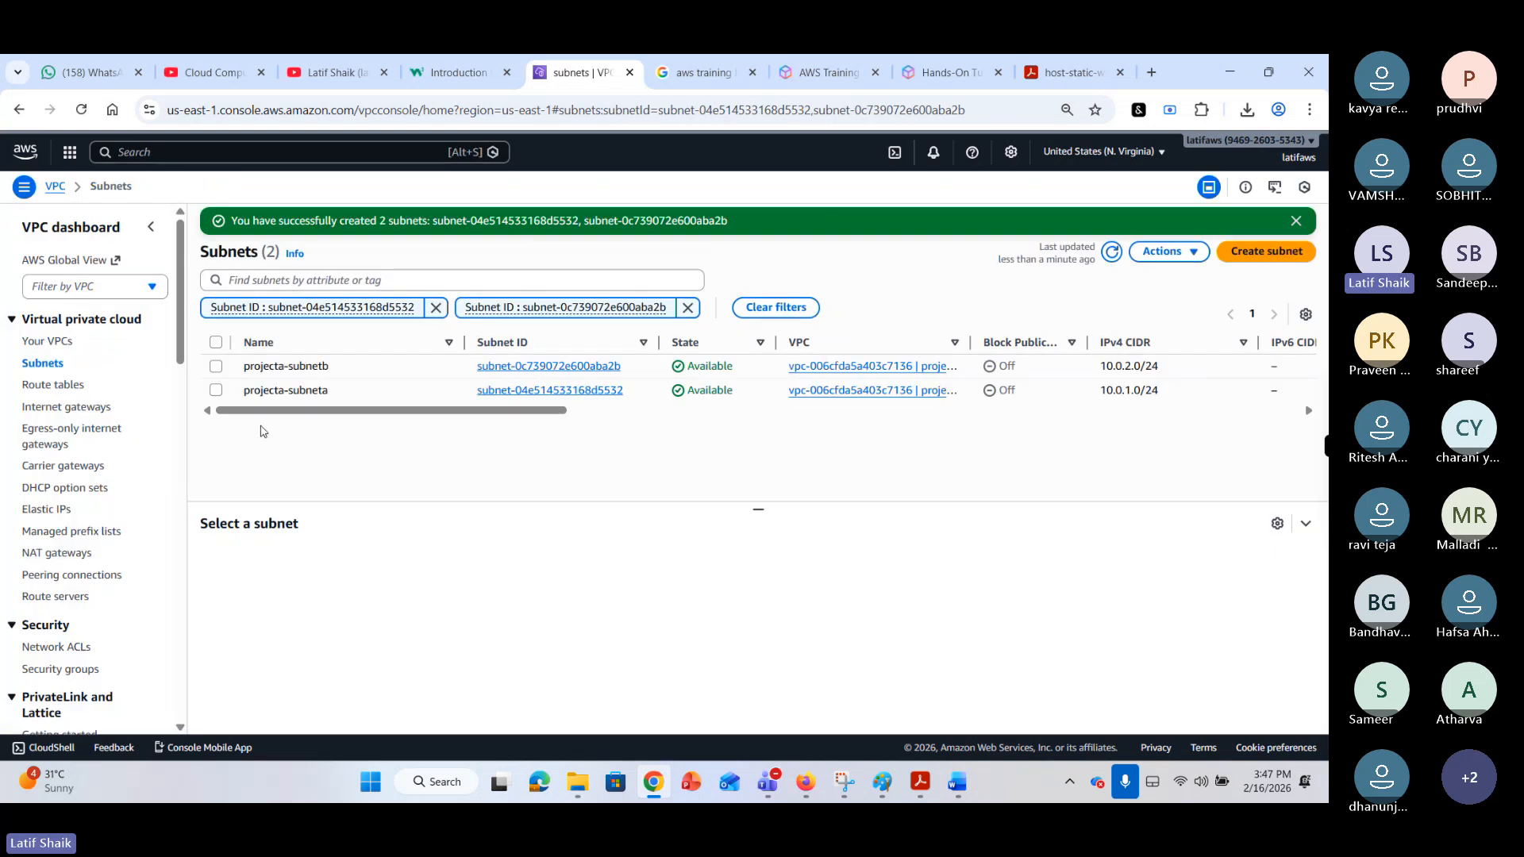
Open projecta-vpc's resource map from the VPC list and examine its subnets and route table.
left_click(48, 341)
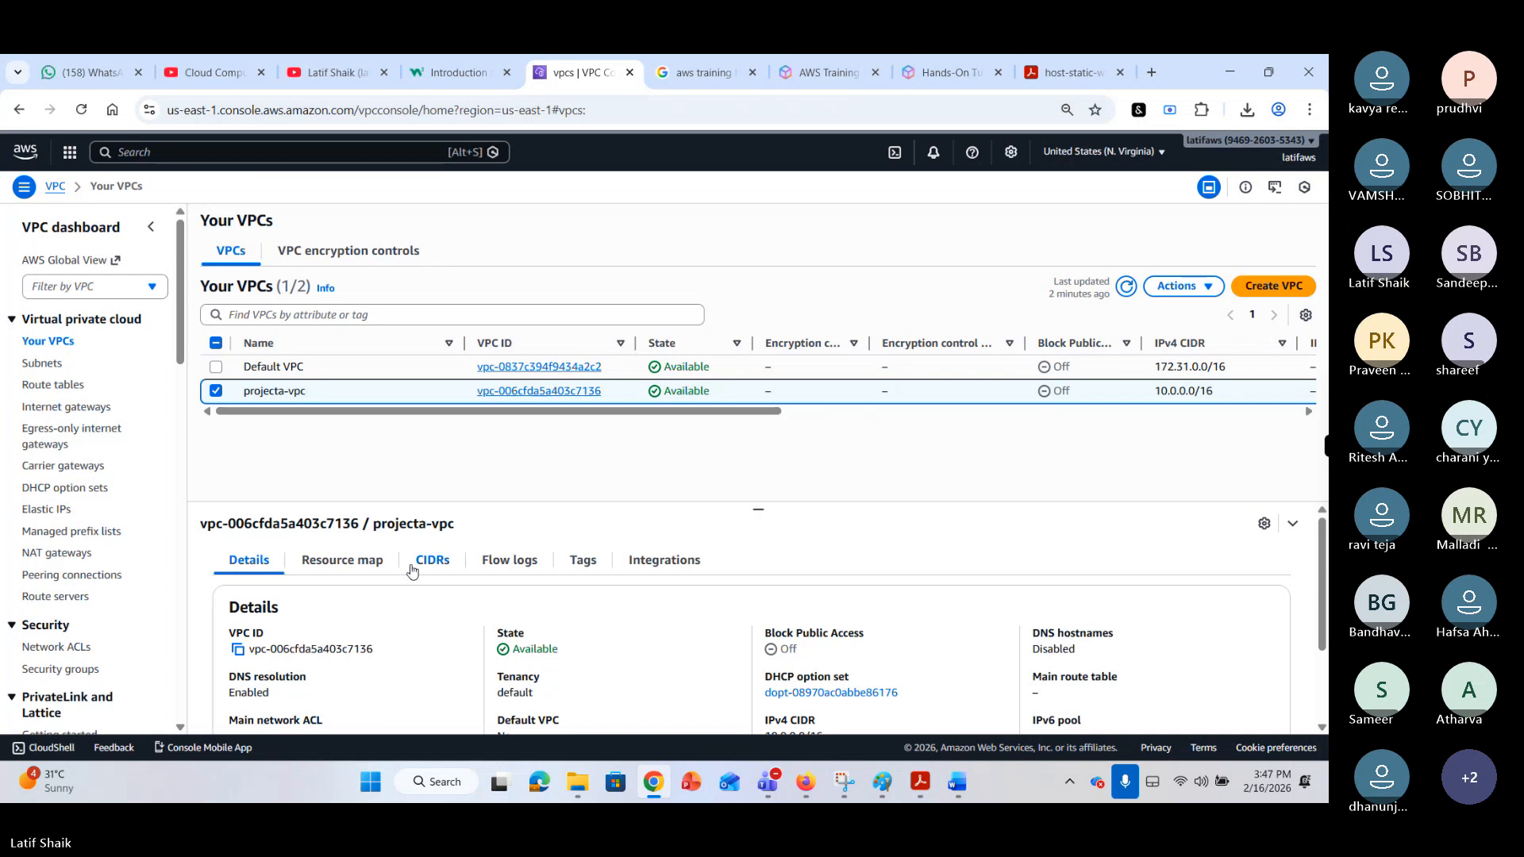
left_click(370, 562)
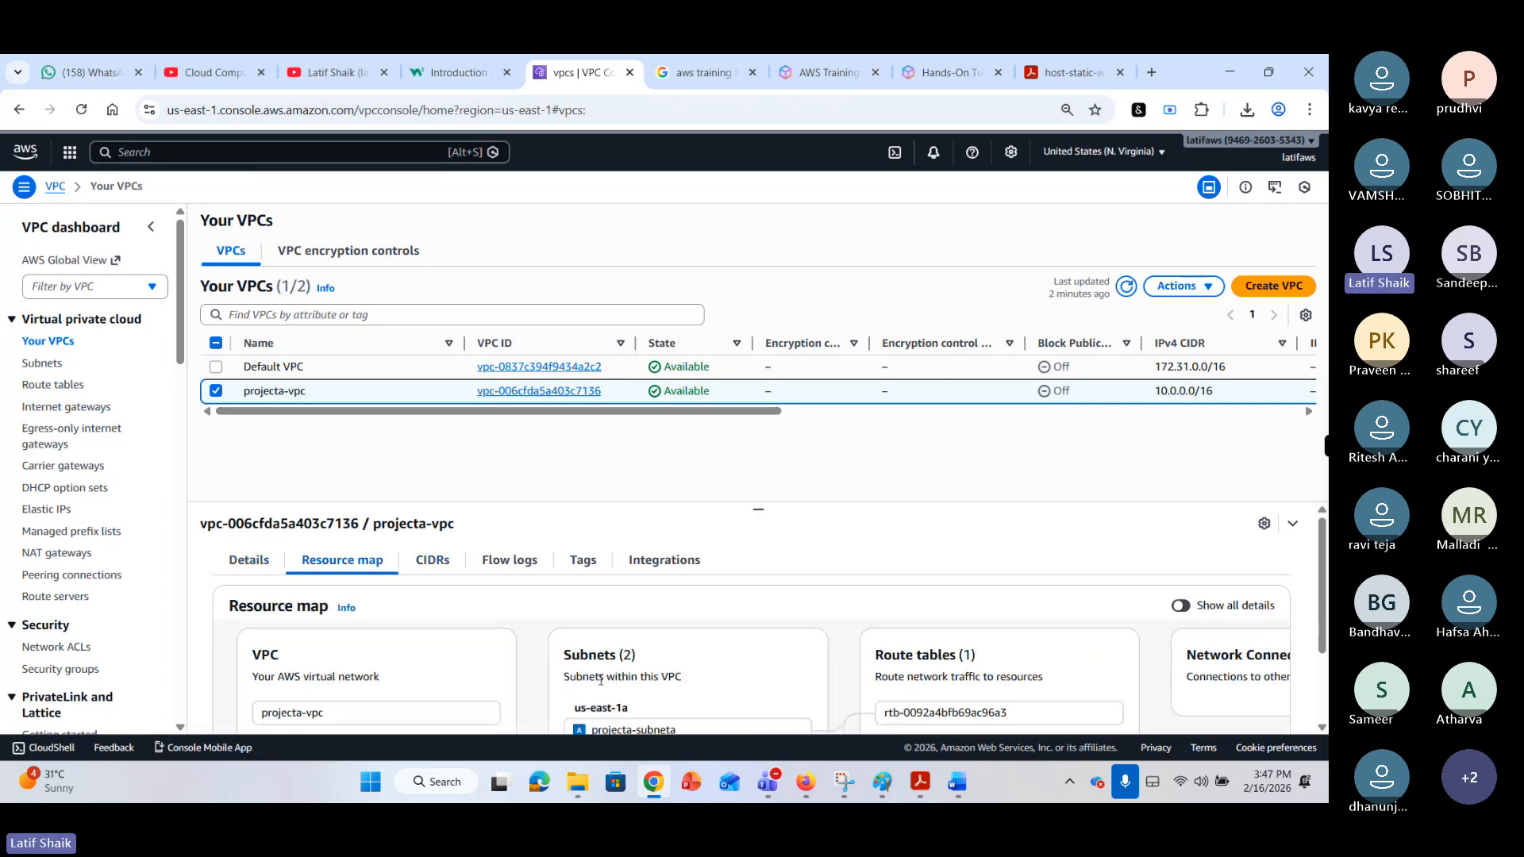
scroll(556, 646, "down", 3)
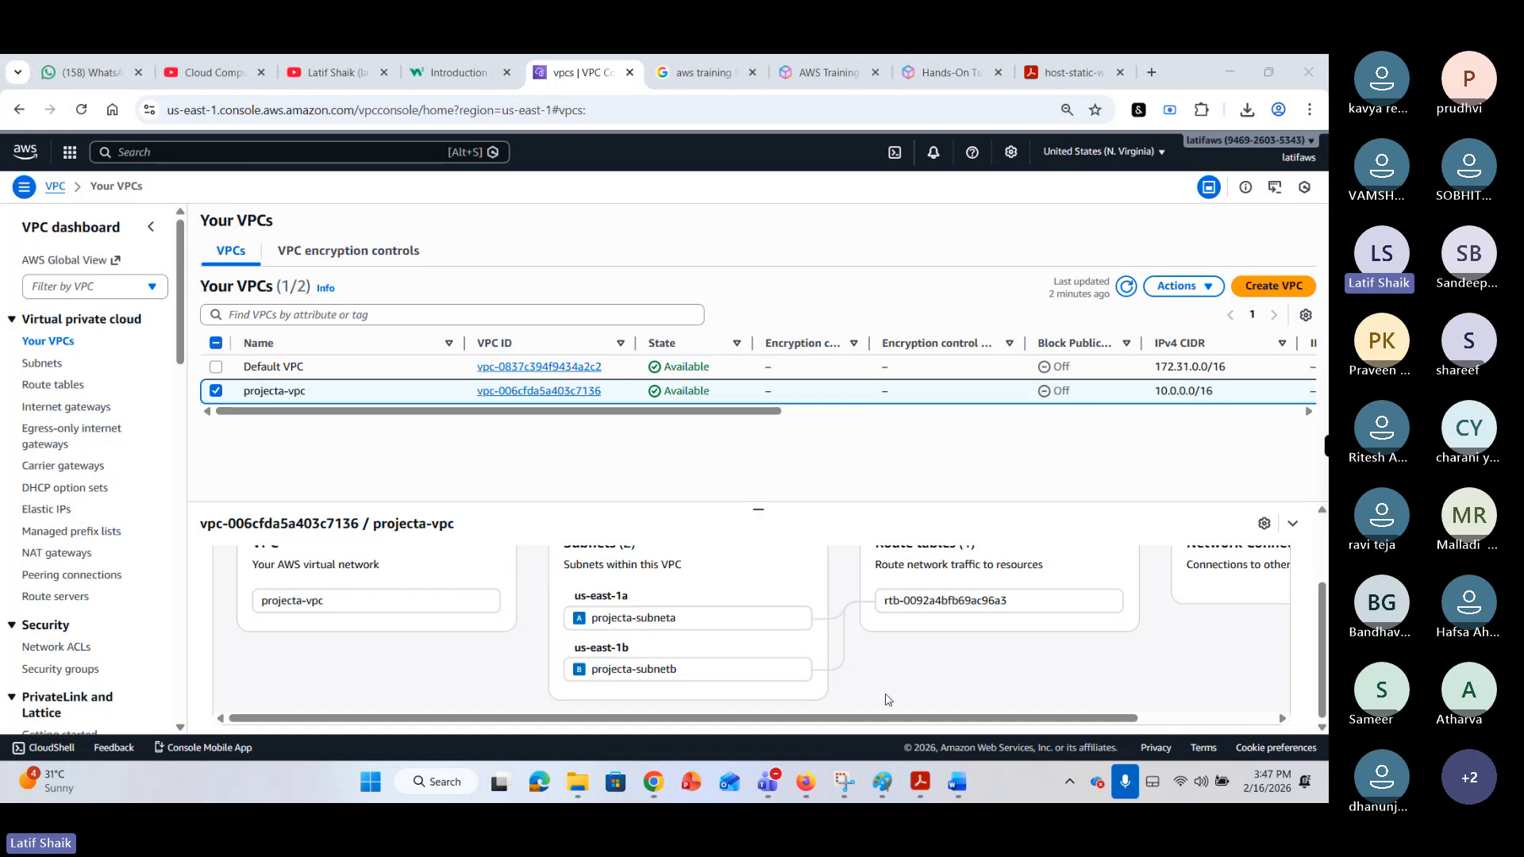
Switch to the aws arch.png diagram in Paint and briefly mark out the AZ1 and AZ2 area with a selection.
mouse_move(882, 782)
left_click(788, 663)
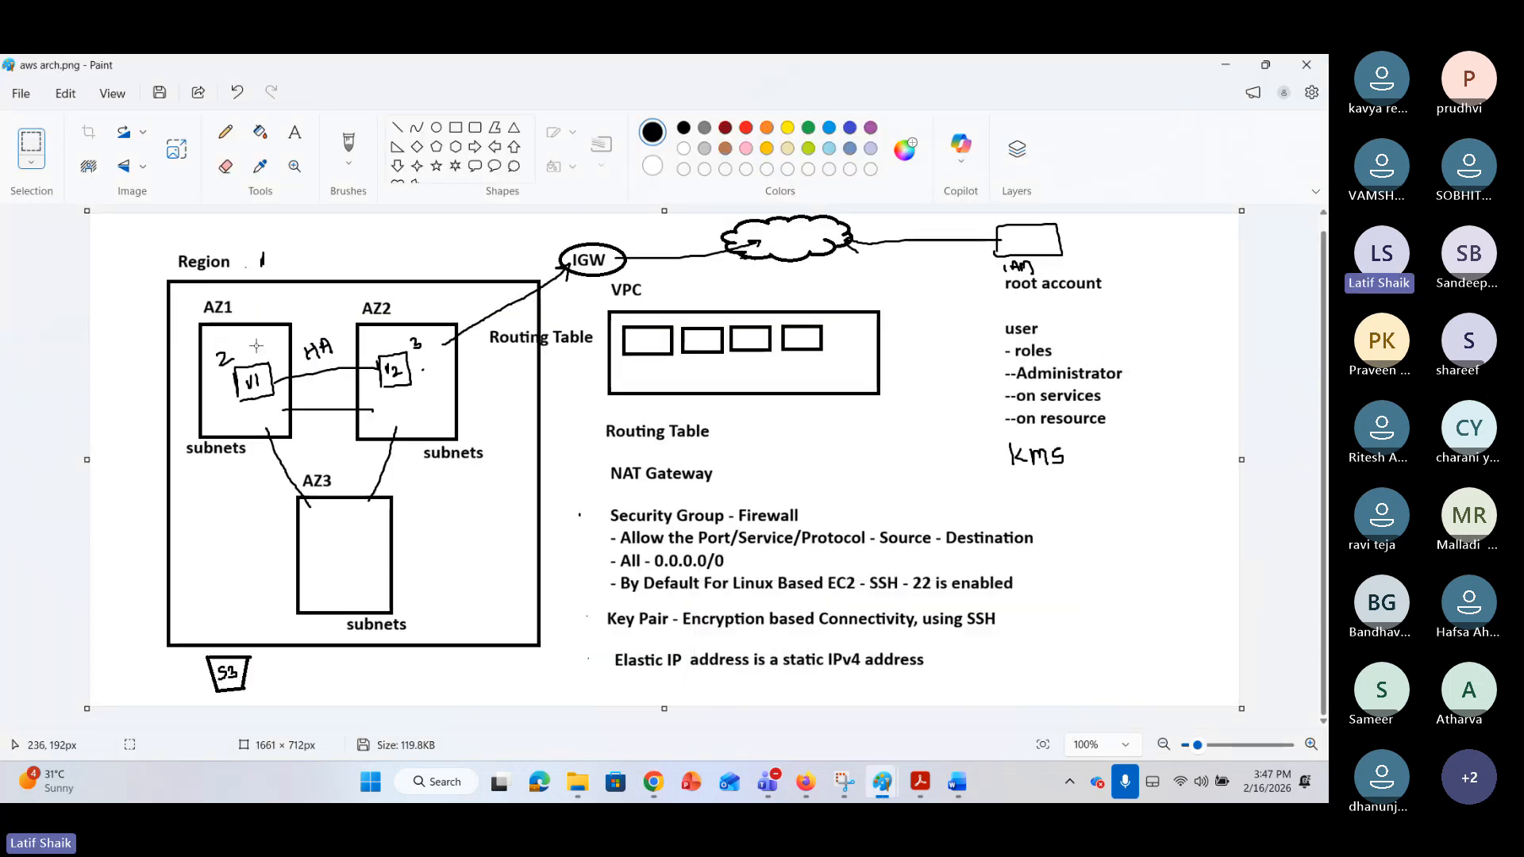
left_click_drag(216, 340, 455, 426)
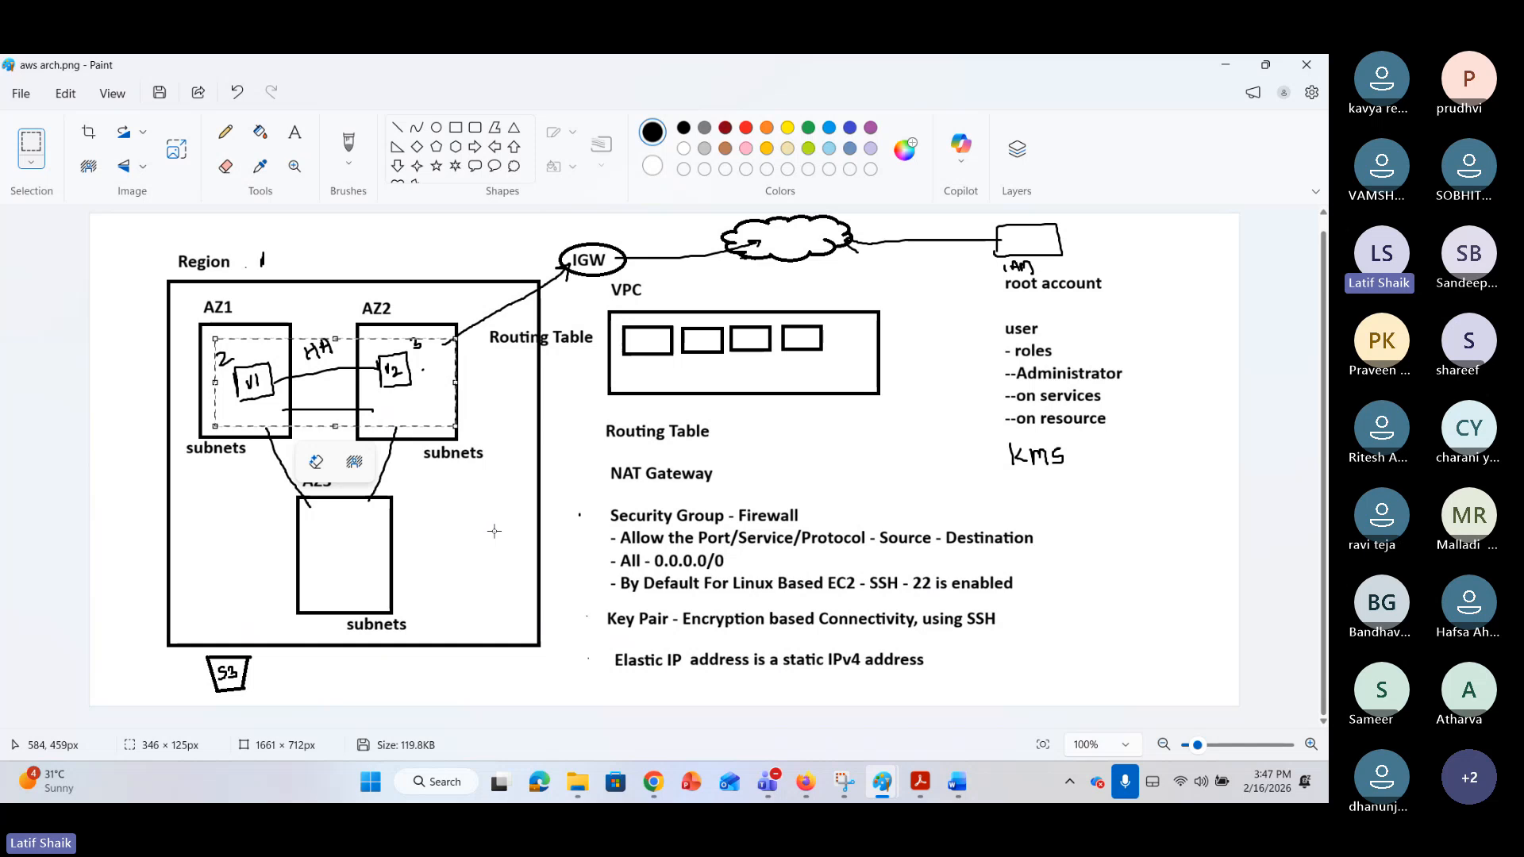
key("ctrl+z")
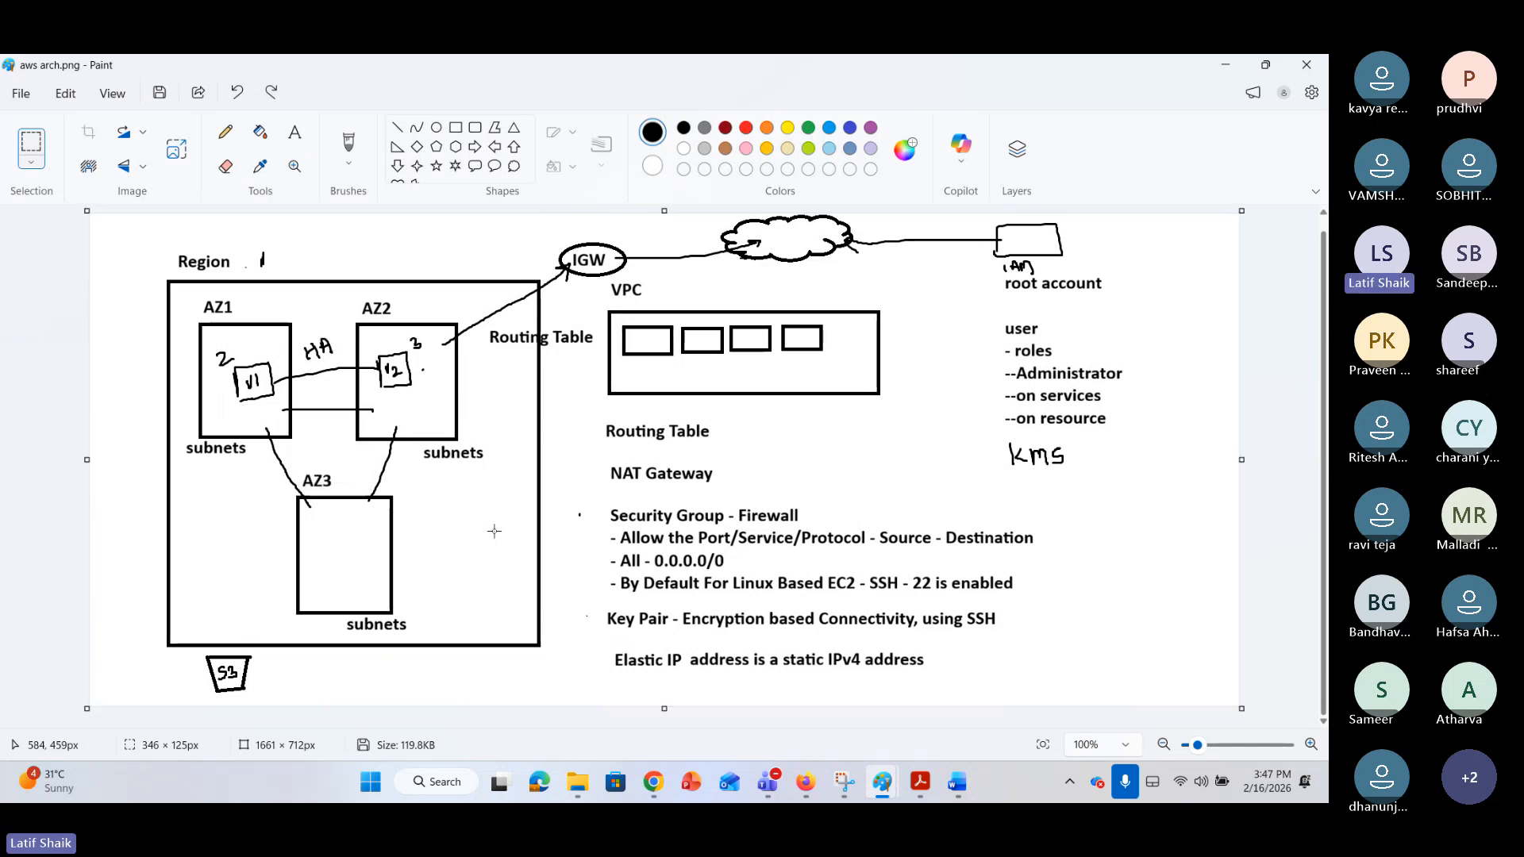
Return to the AWS VPC console and review how projecta-vpc's subnets connect to the route table.
left_click(1223, 69)
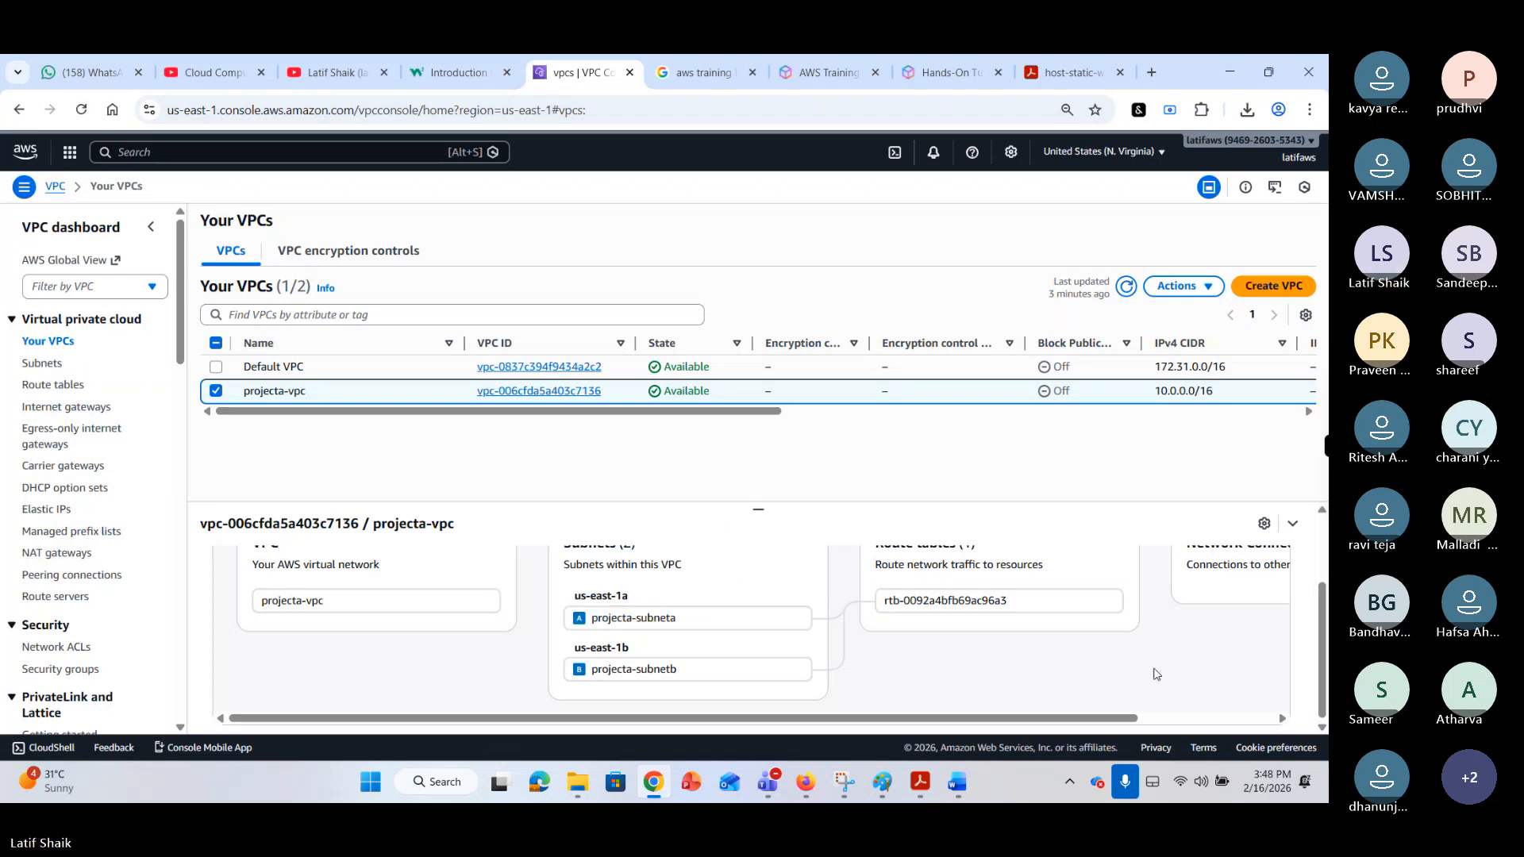
scroll(1165, 678, "up", 1)
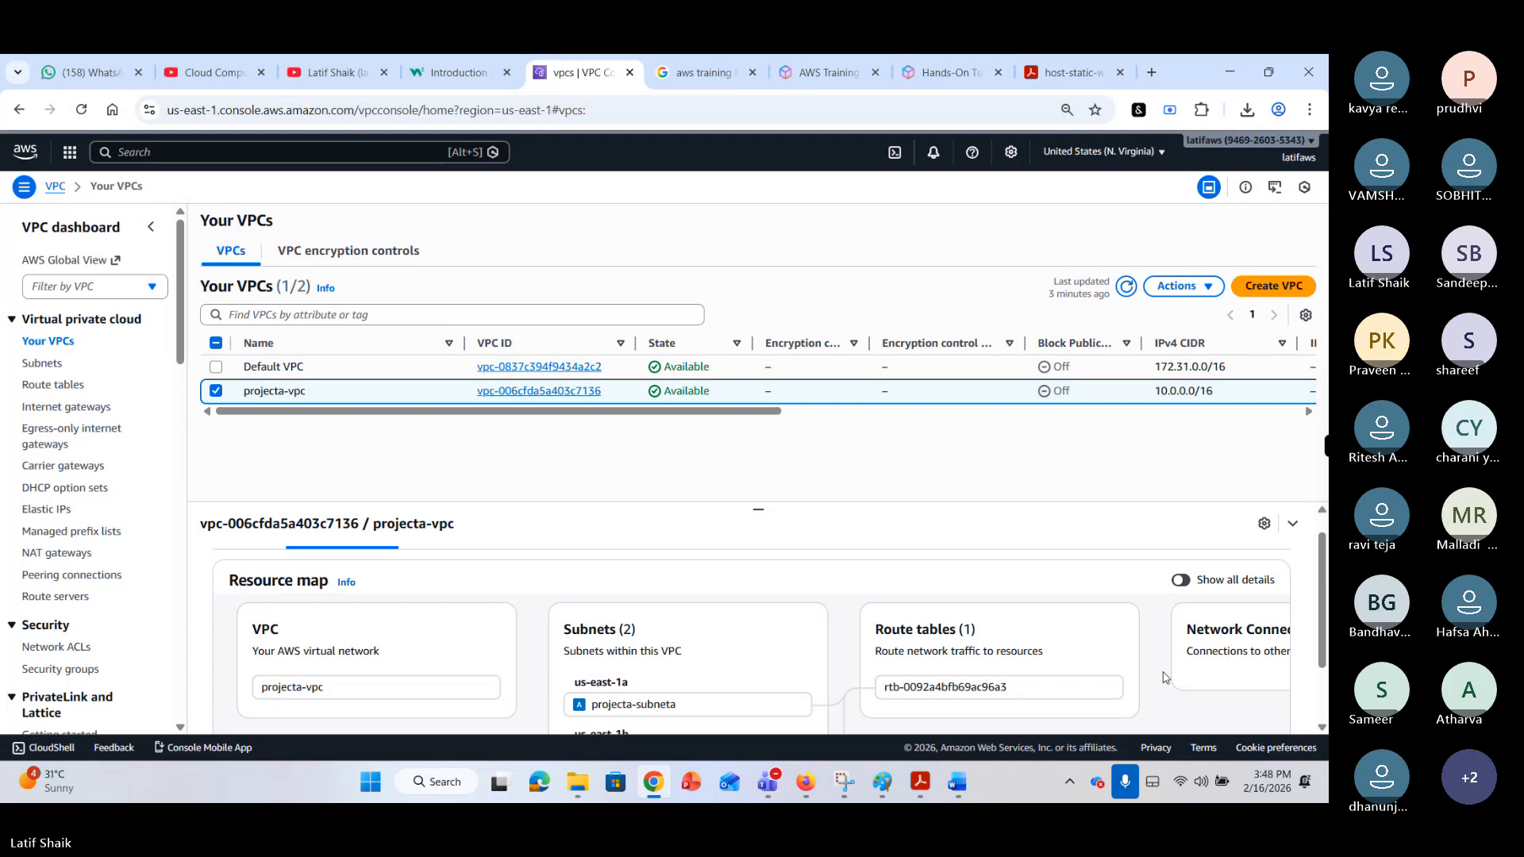
scroll(1137, 691, "down", 1)
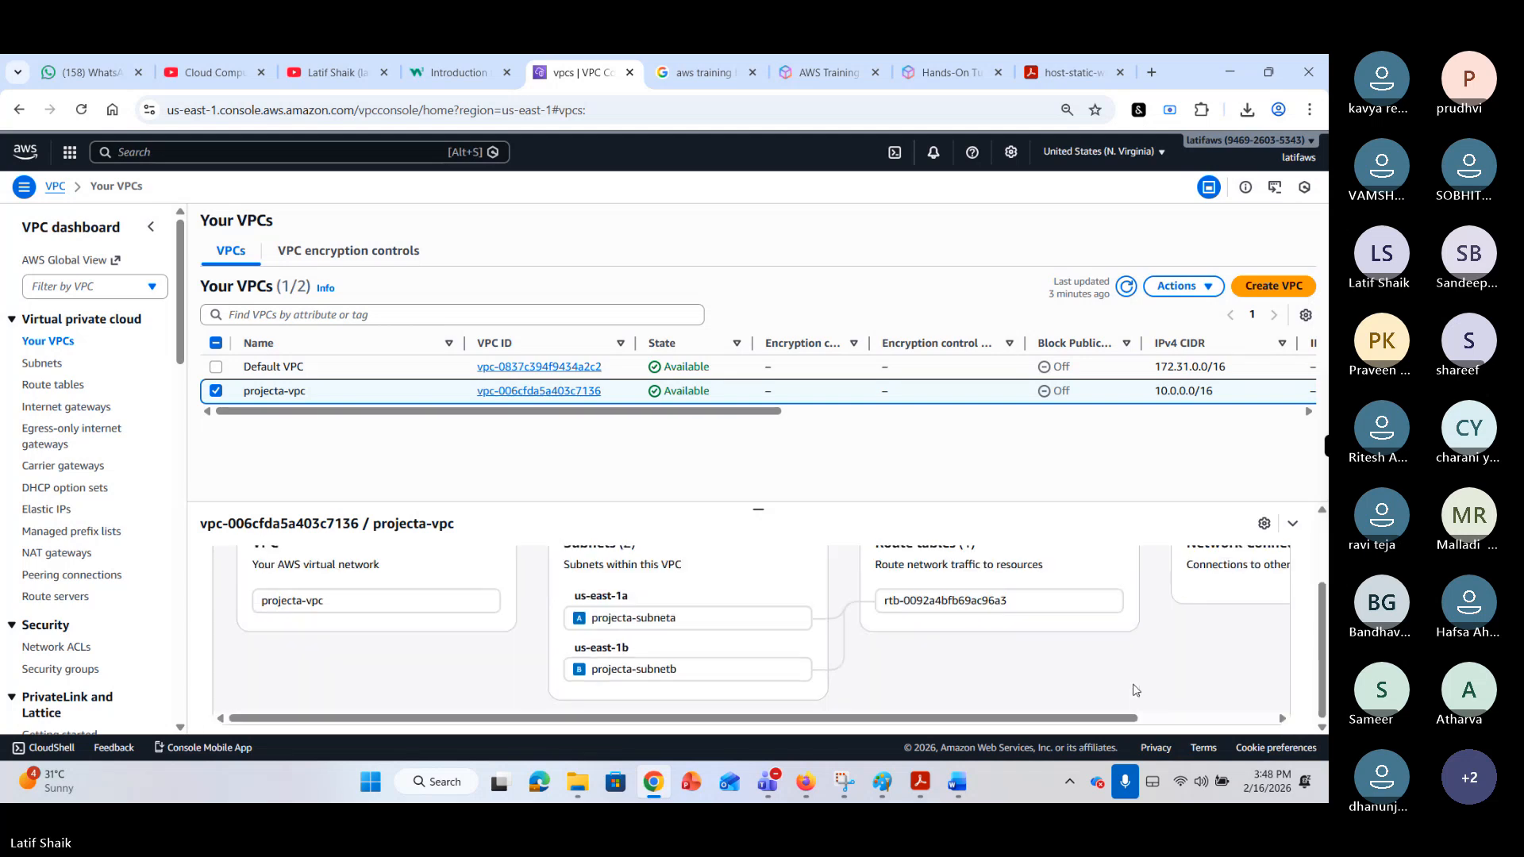
Review projecta-vpc's route table and network connections, and check the account's route table and subnet lists.
scroll(1111, 689, "right", 2)
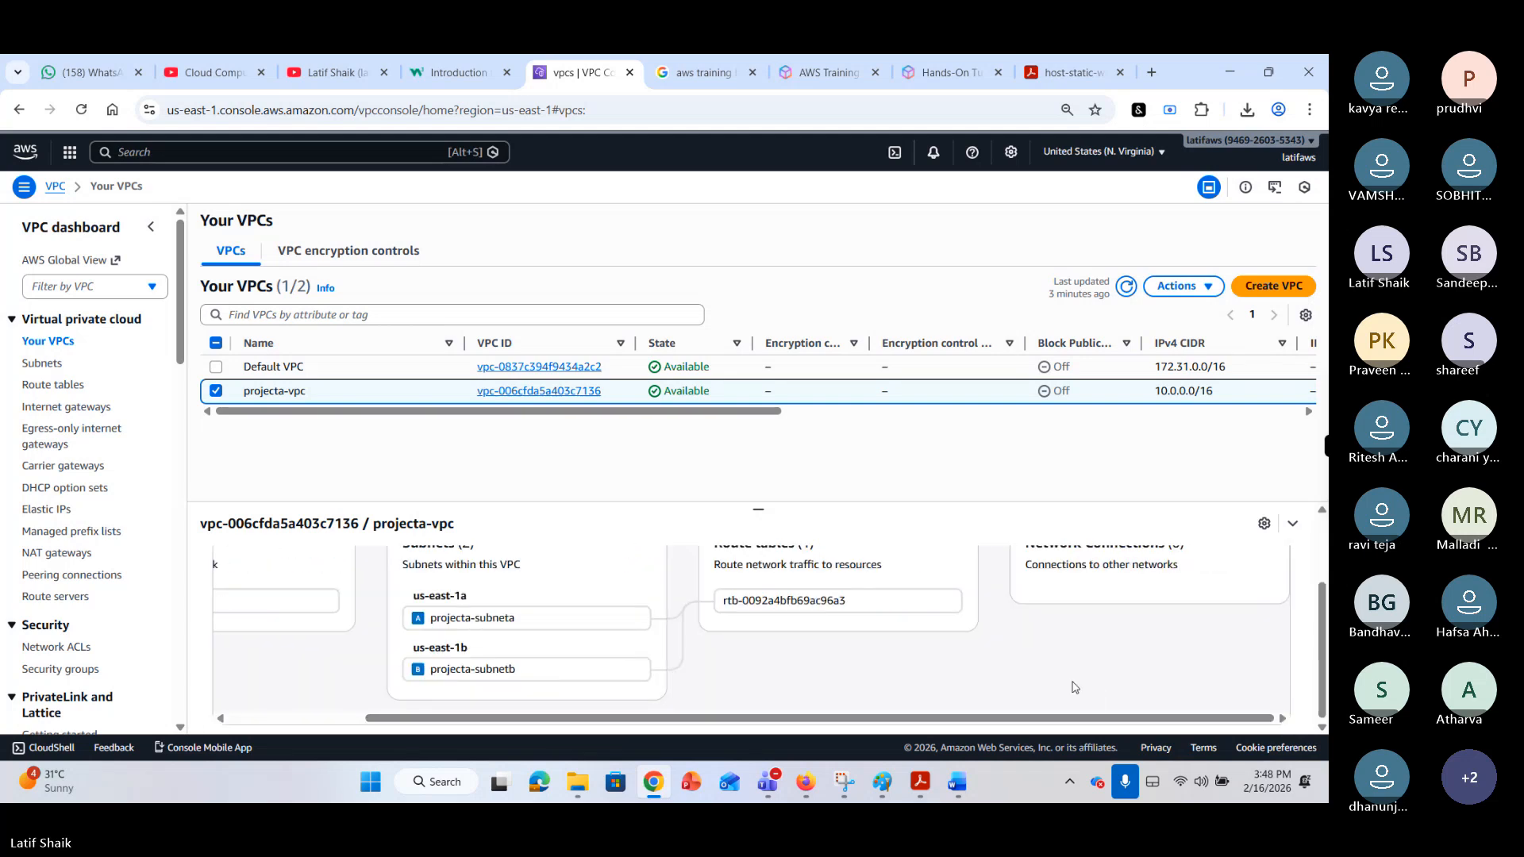
scroll(1032, 667, "up", 1)
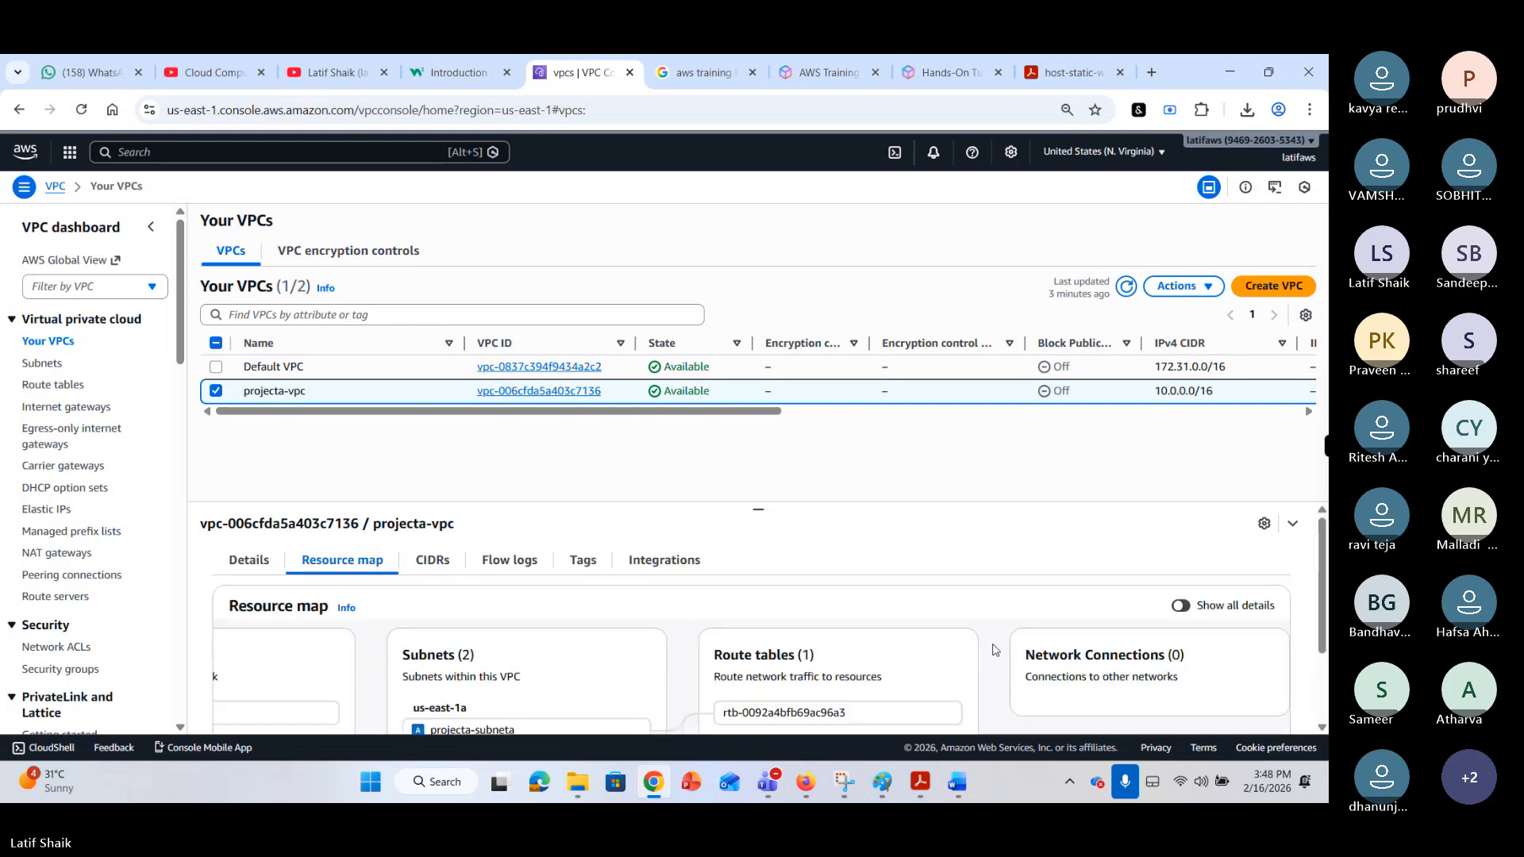
left_click(68, 386)
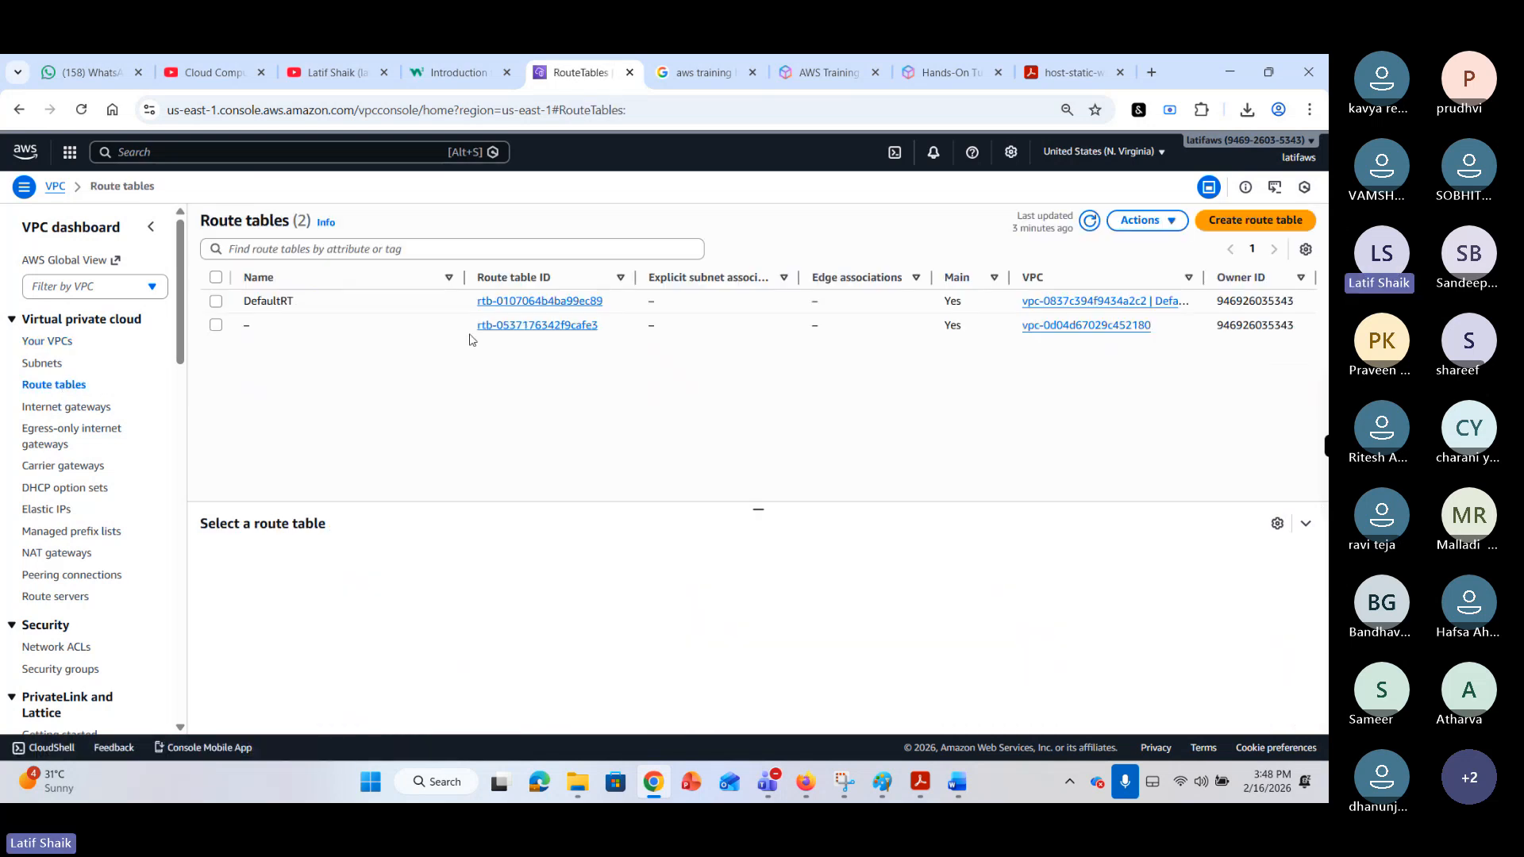
left_click(44, 364)
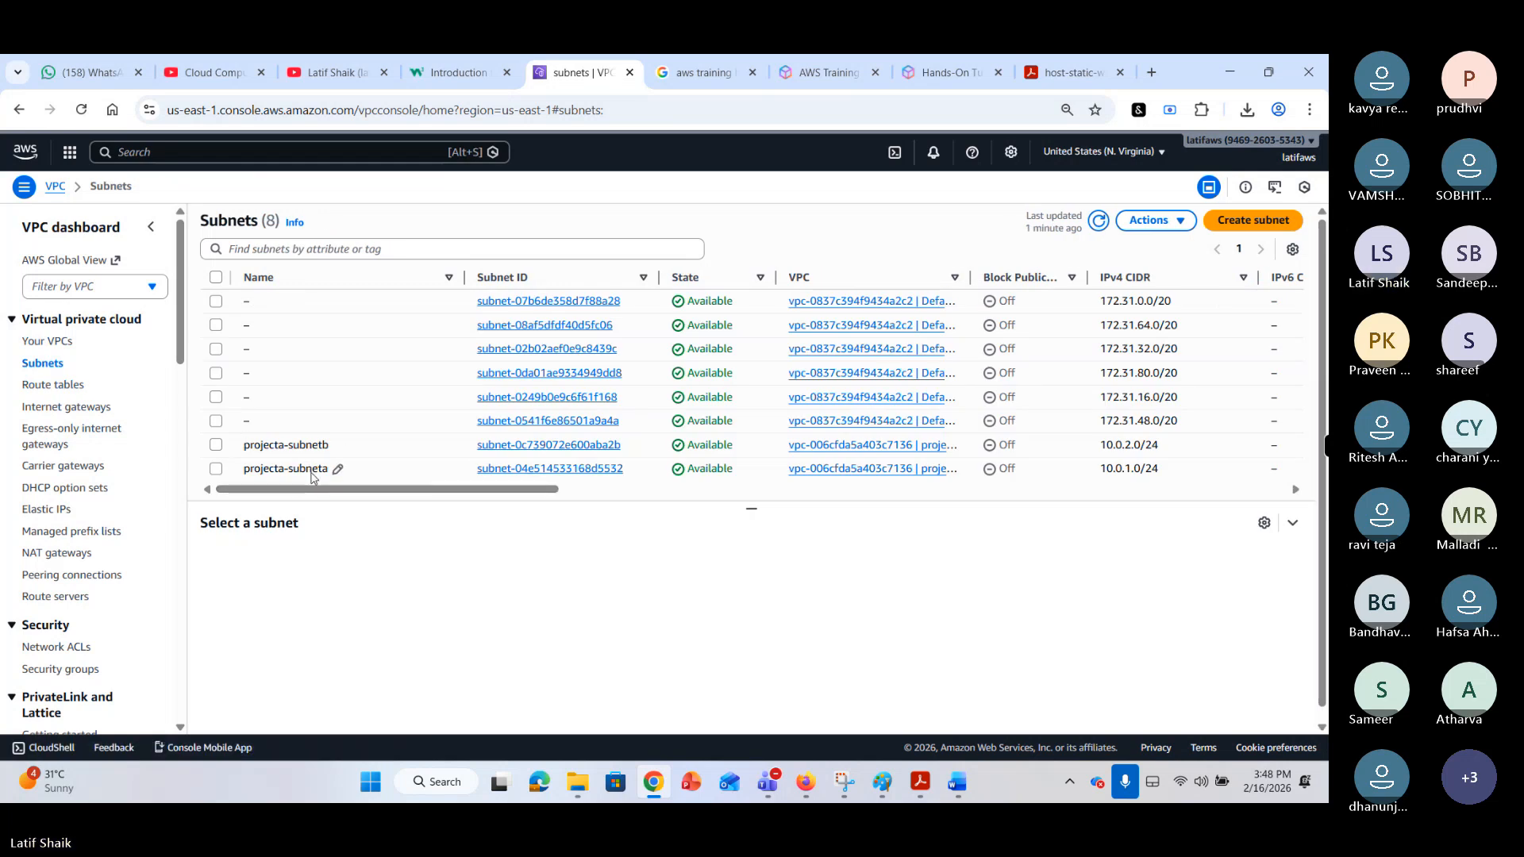
Reopen projecta-vpc's resource map and highlight its route table to examine the subnet associations and route.
left_click(48, 343)
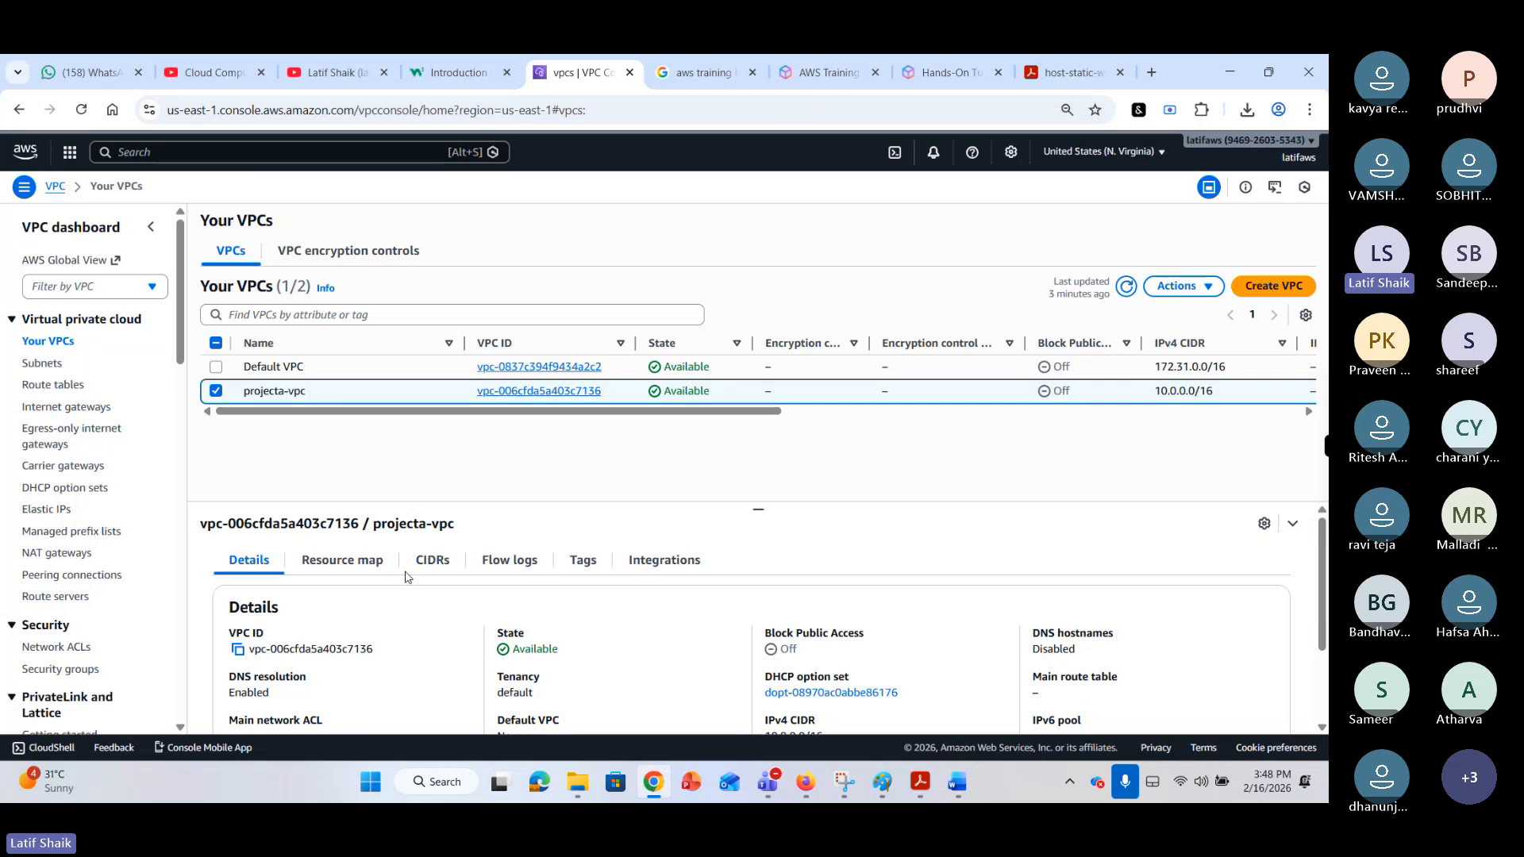
left_click(379, 561)
scroll(875, 577, "down", 1)
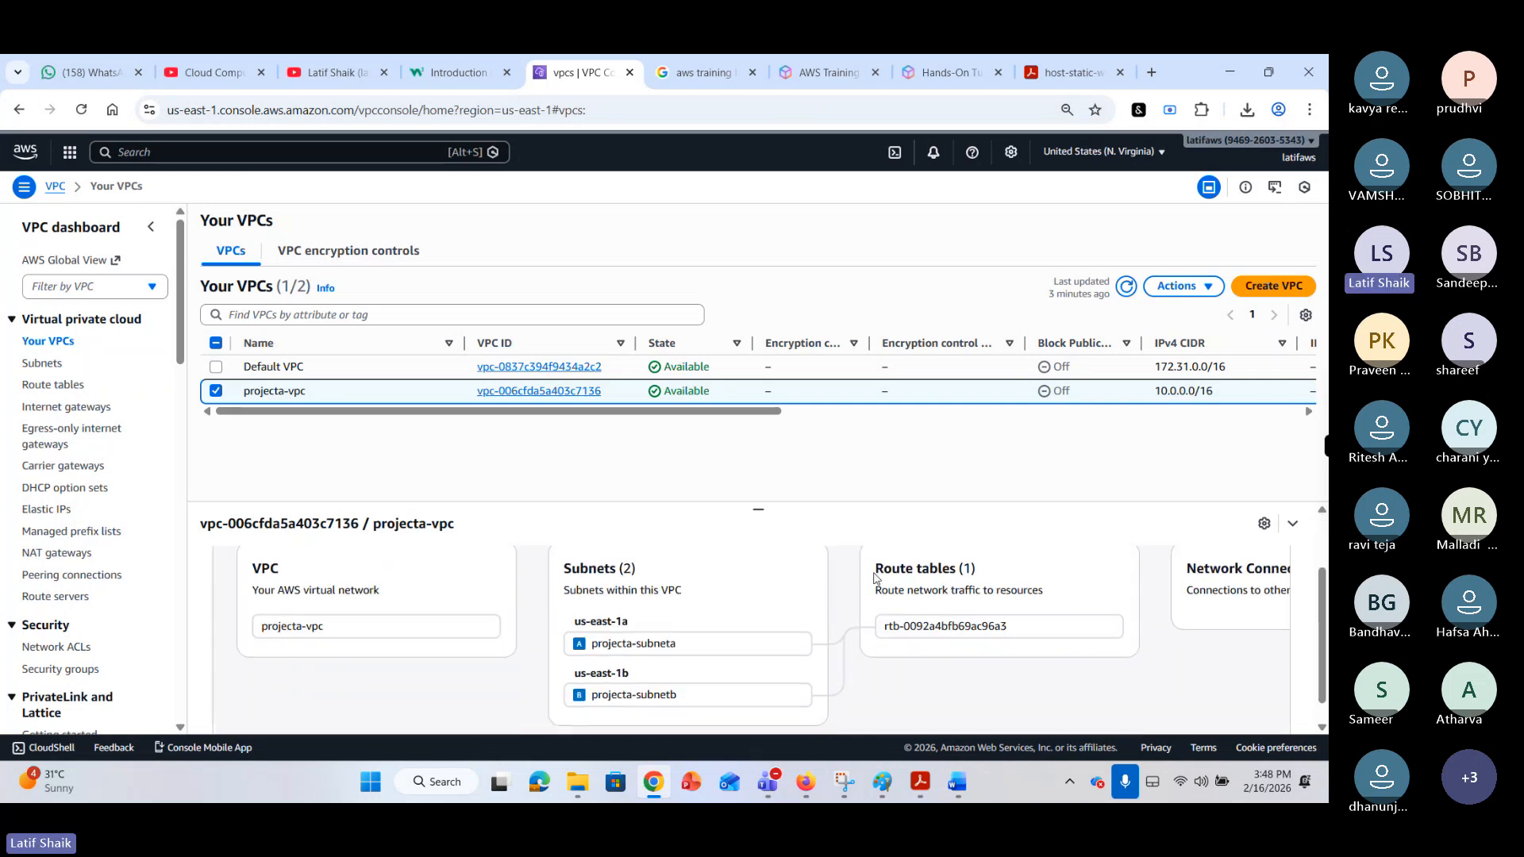
left_click(960, 635)
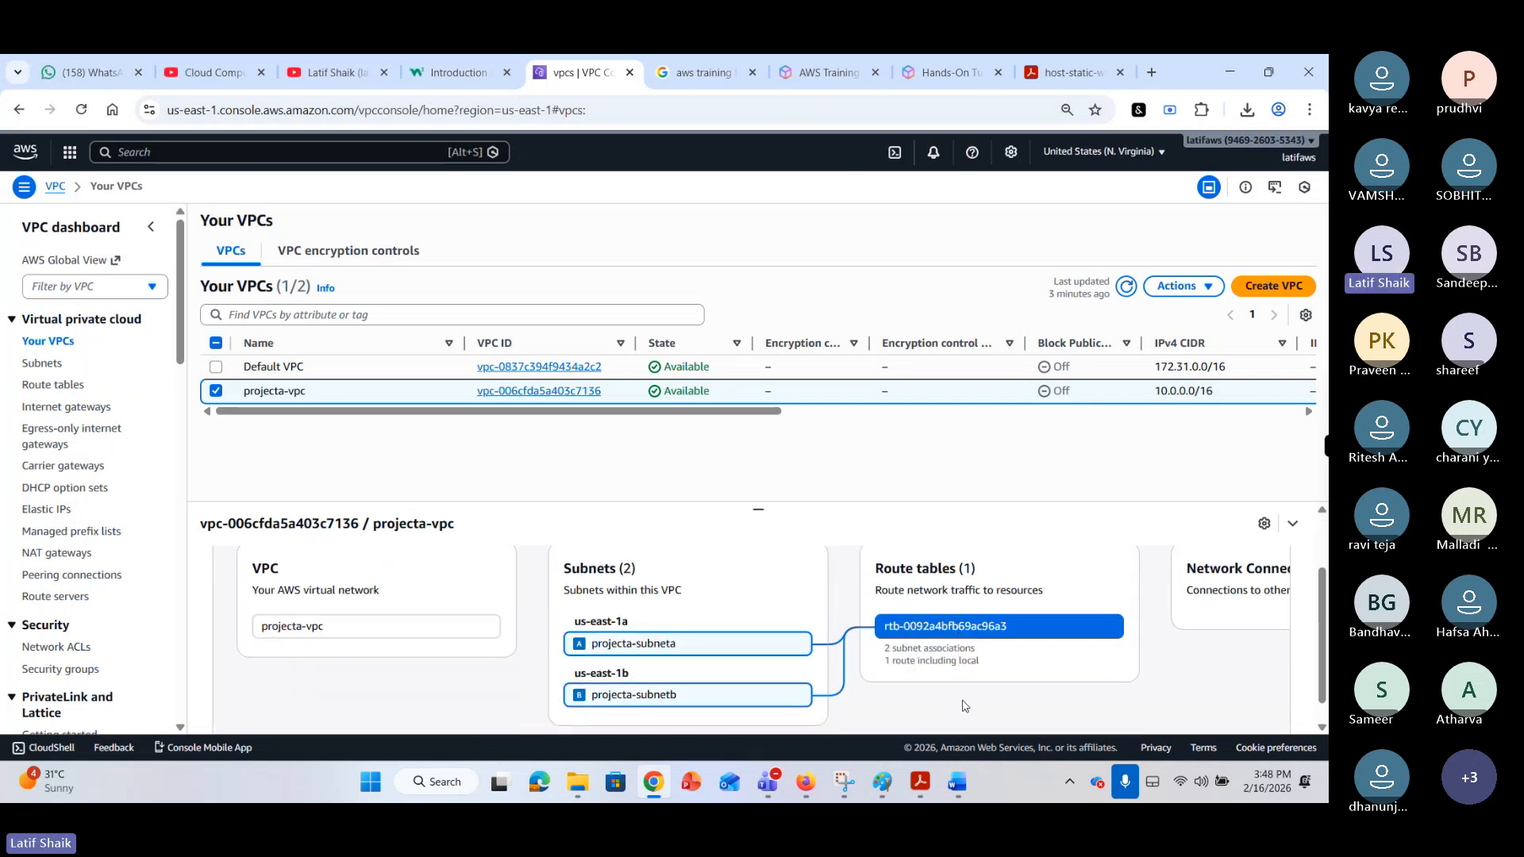
left_click_drag(979, 661, 878, 664)
Open the route tables list, select the unnamed route table and examine its route destination.
left_click(57, 384)
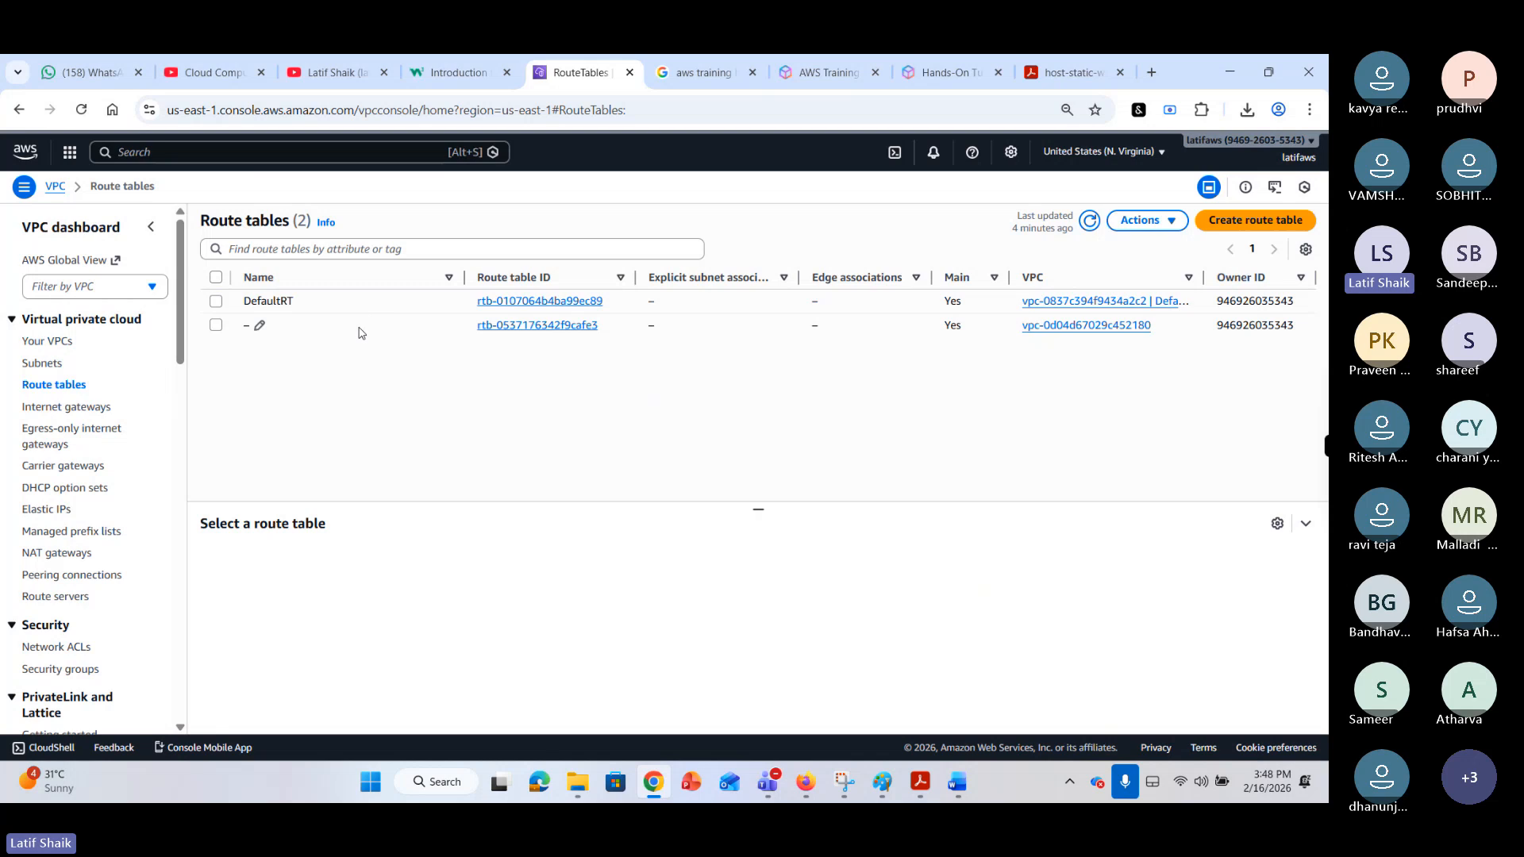
left_click(256, 325)
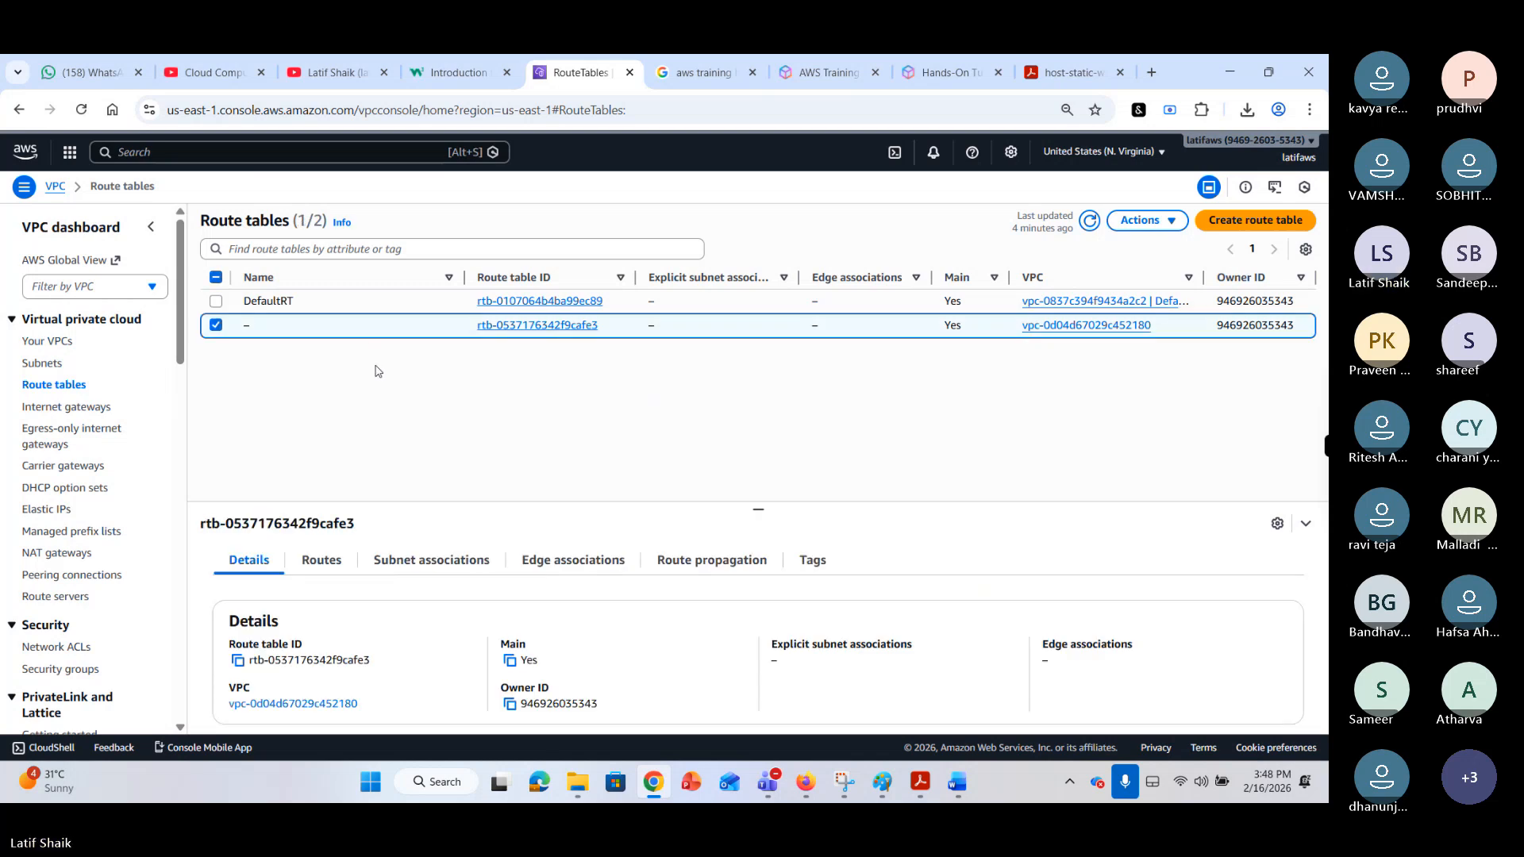
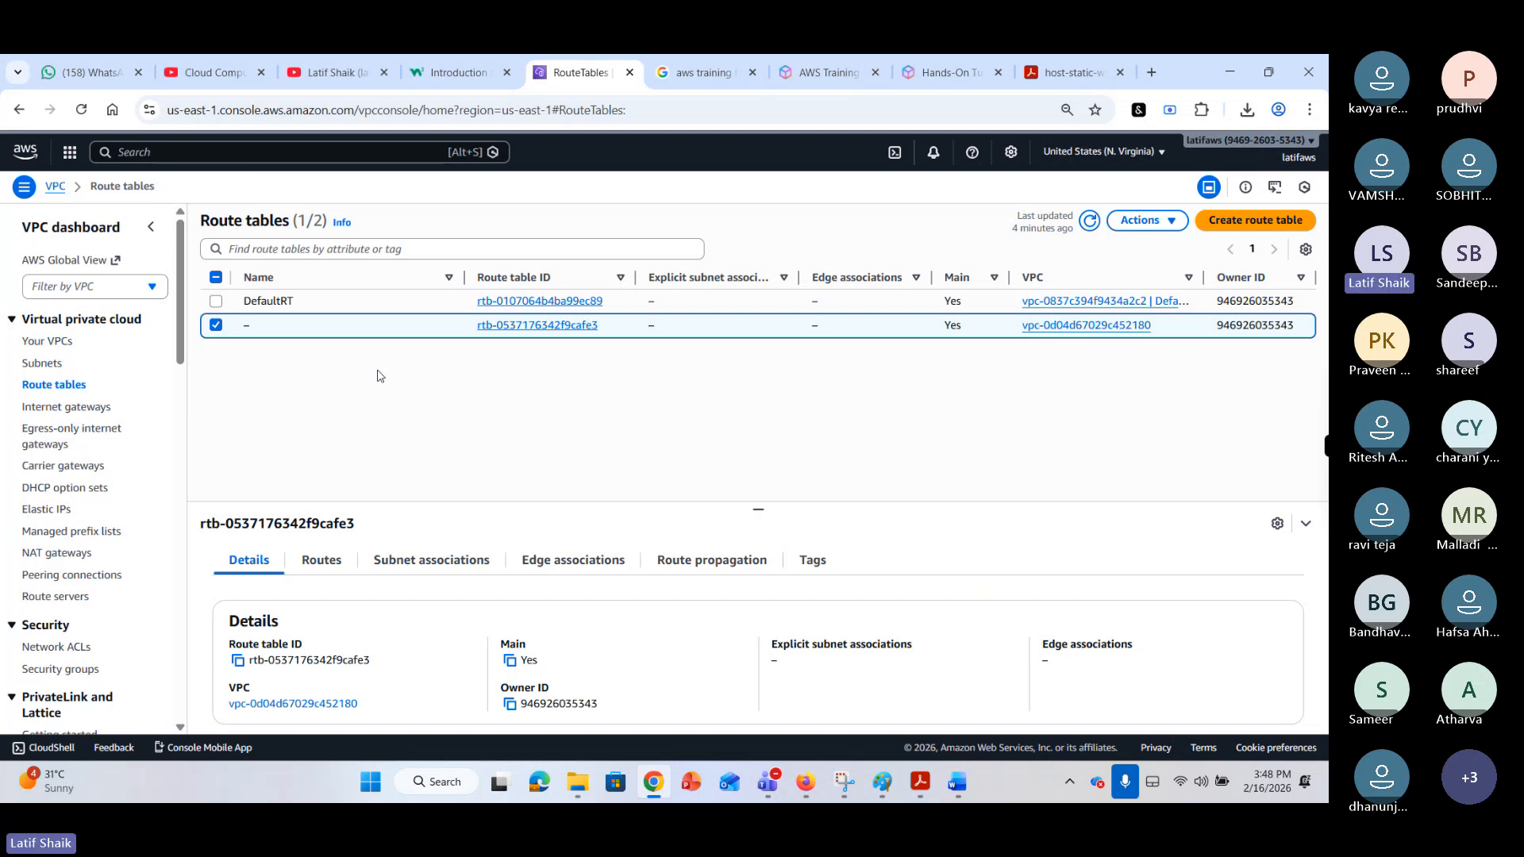
left_click(334, 563)
left_click_drag(292, 684, 226, 683)
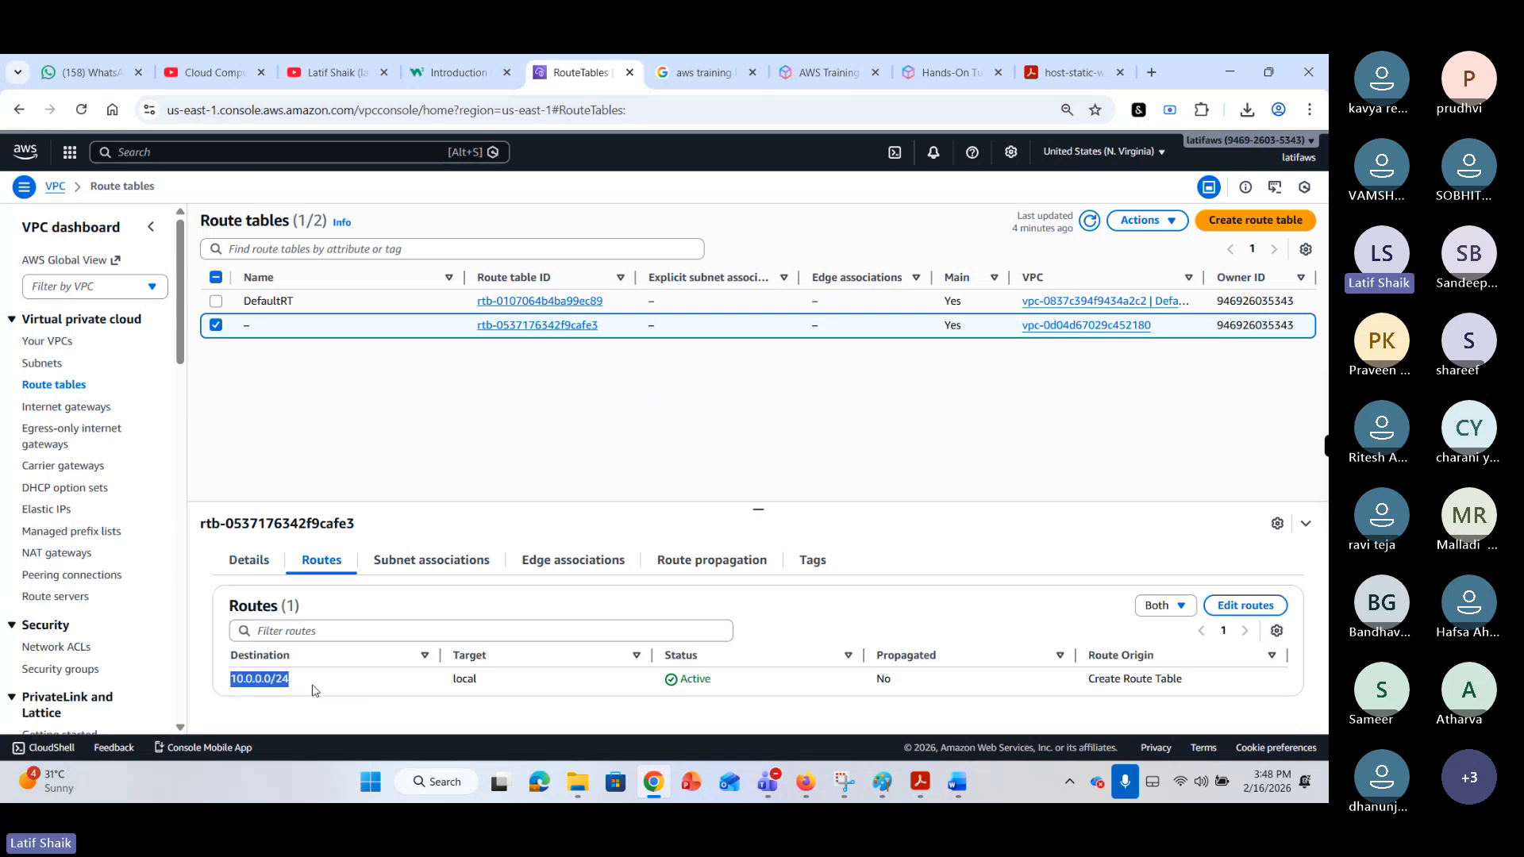
left_click(567, 443)
Try to name the unnamed route table projecta-RT.
mouse_move(248, 328)
left_click(259, 326)
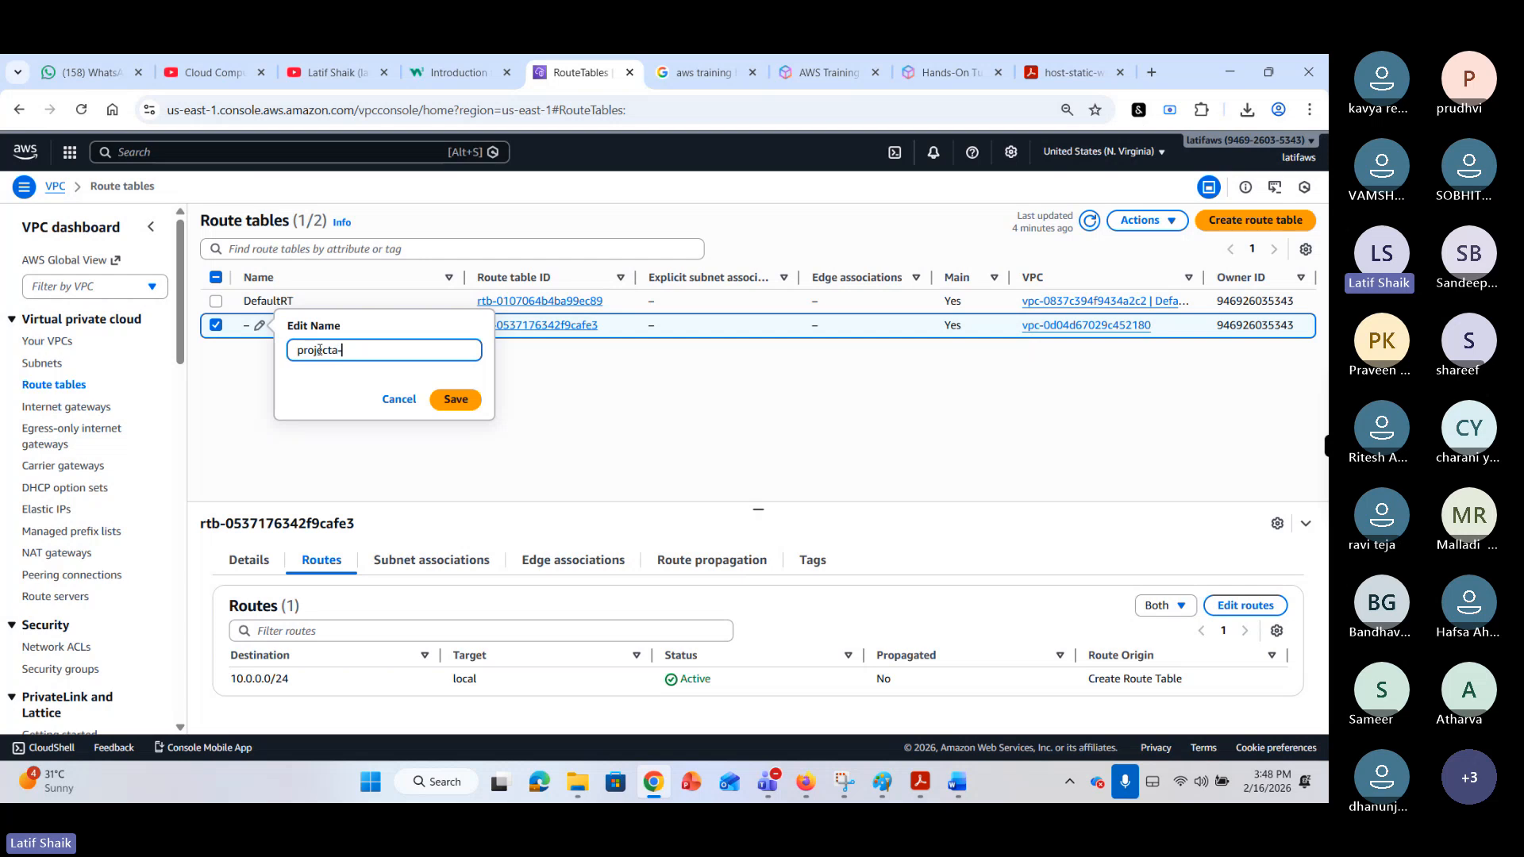
type("projecta-RT")
left_click(462, 403)
left_click(572, 435)
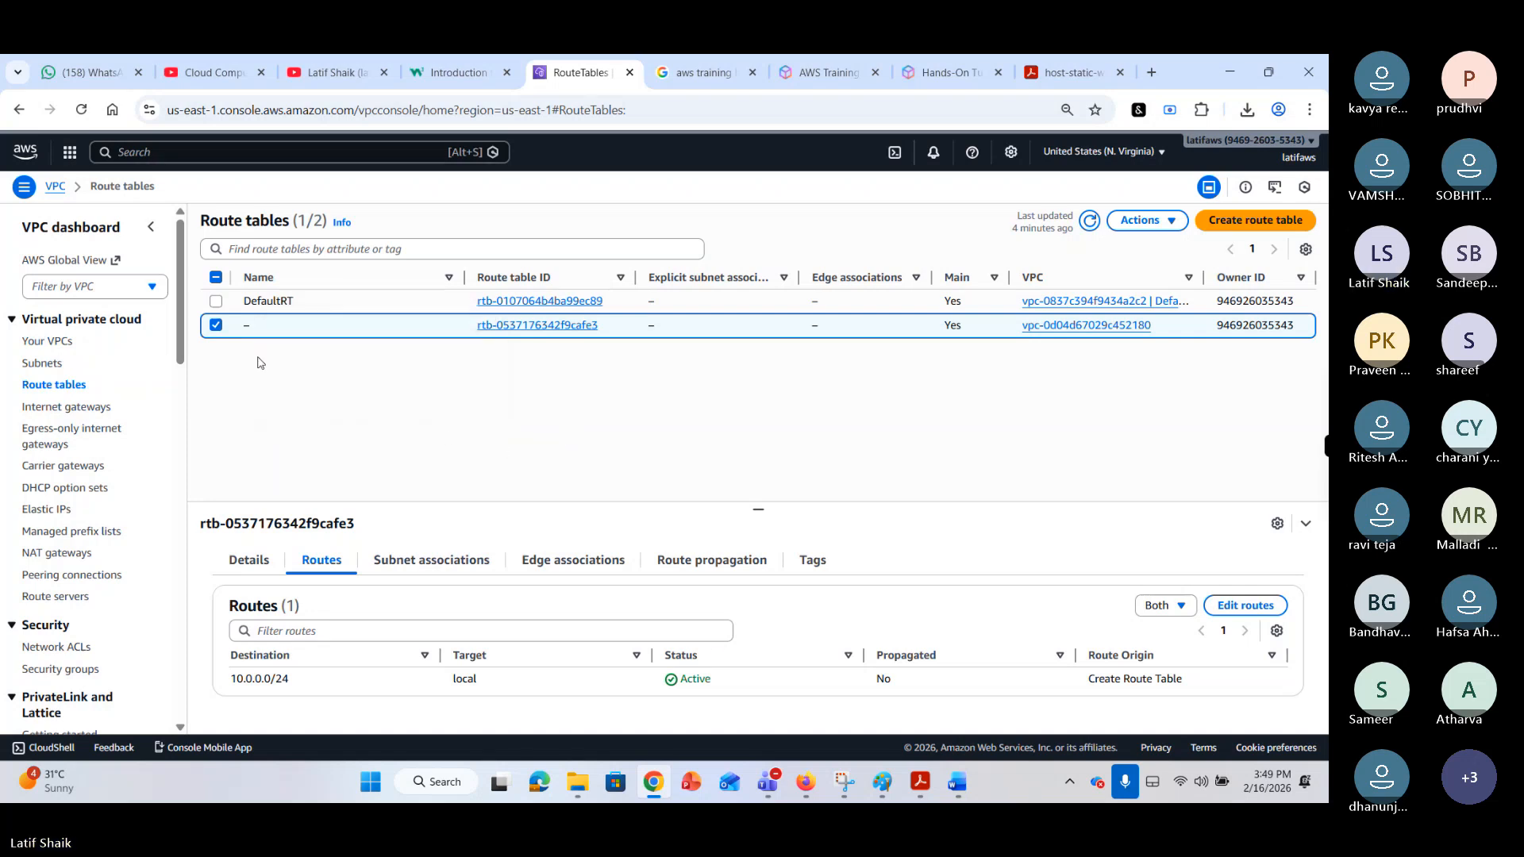
Compare the details and routes of the unnamed route table to identify which VPC it belongs to.
left_click(225, 334)
left_click(226, 332)
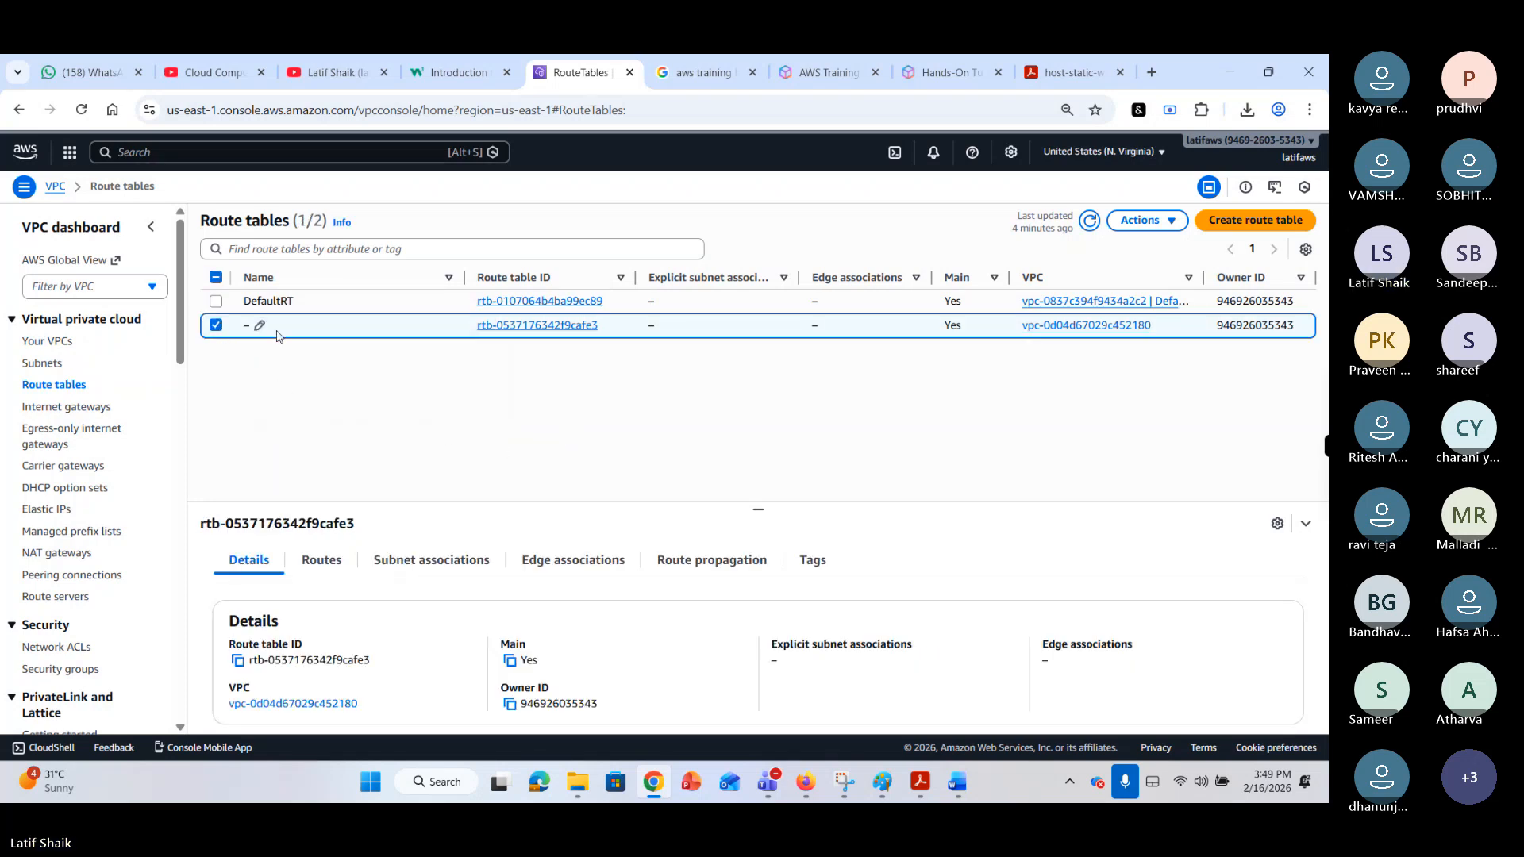
left_click(333, 564)
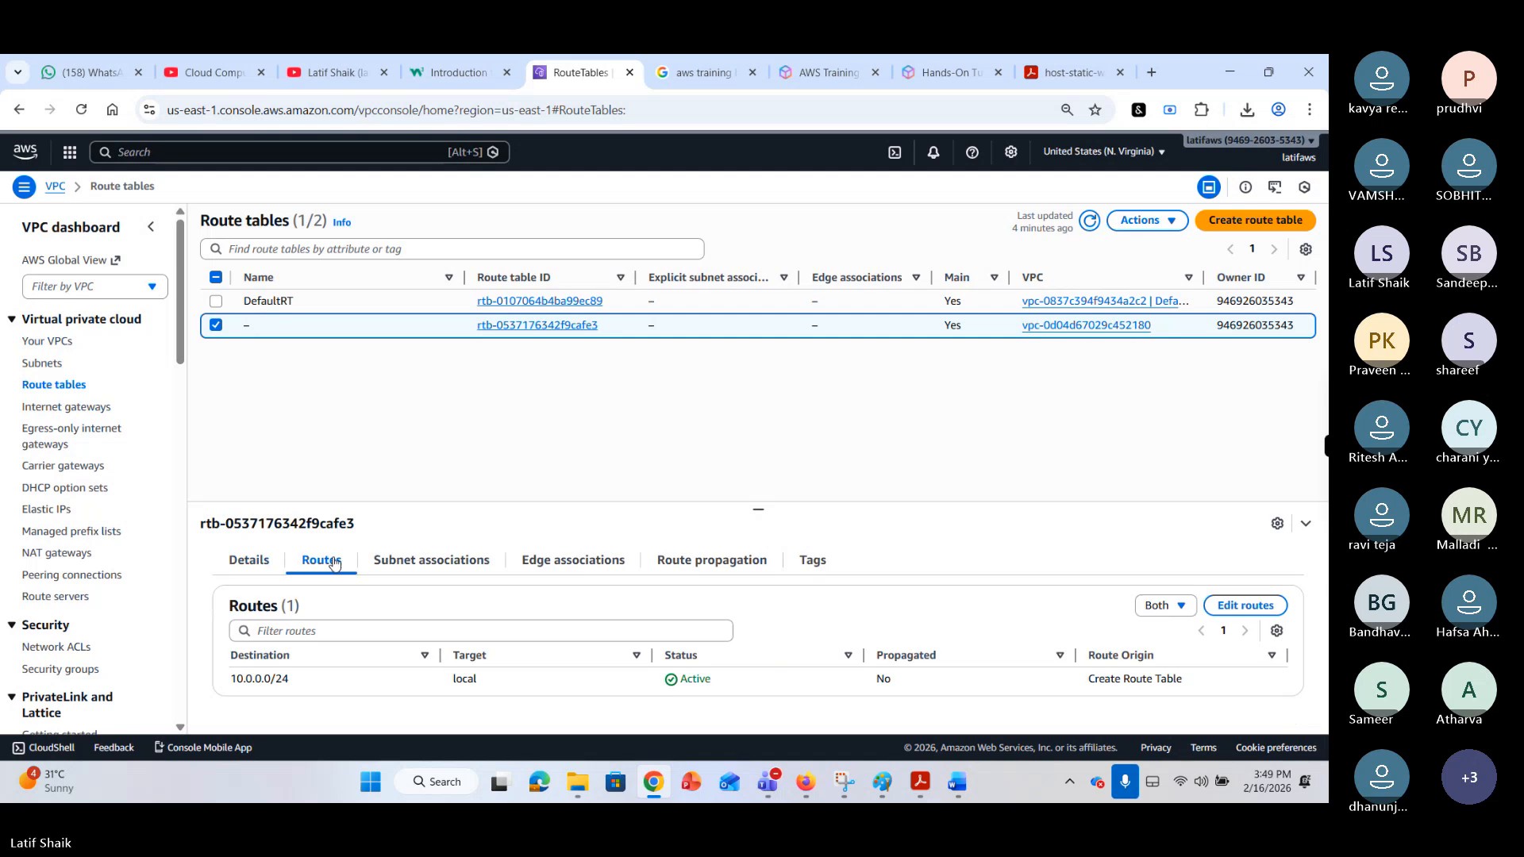
left_click(263, 564)
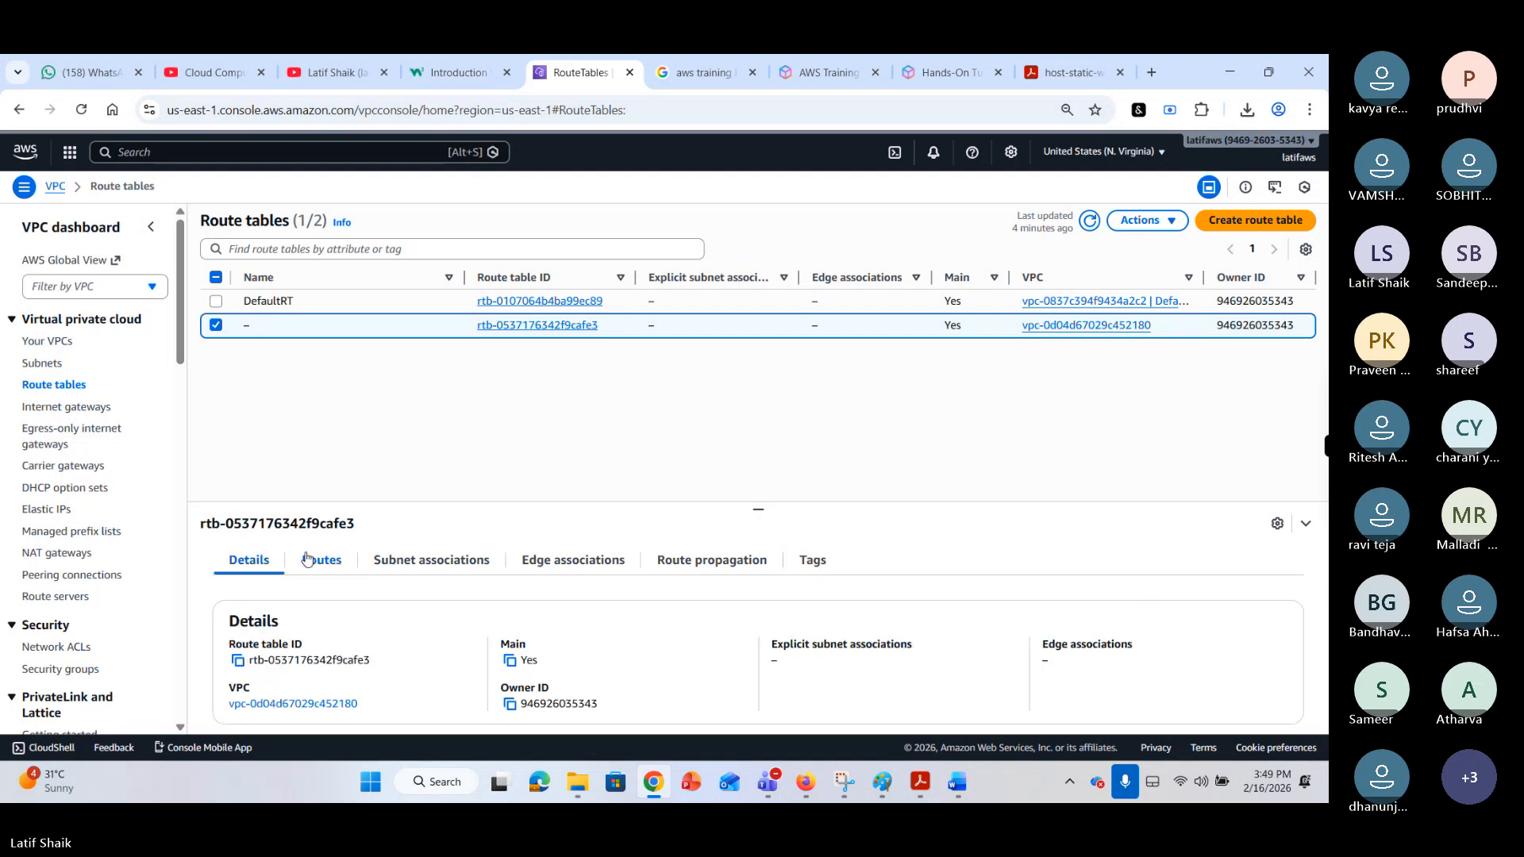
Reload the route tables list and name projecta-vpc's route table projectaRT.
left_click(83, 115)
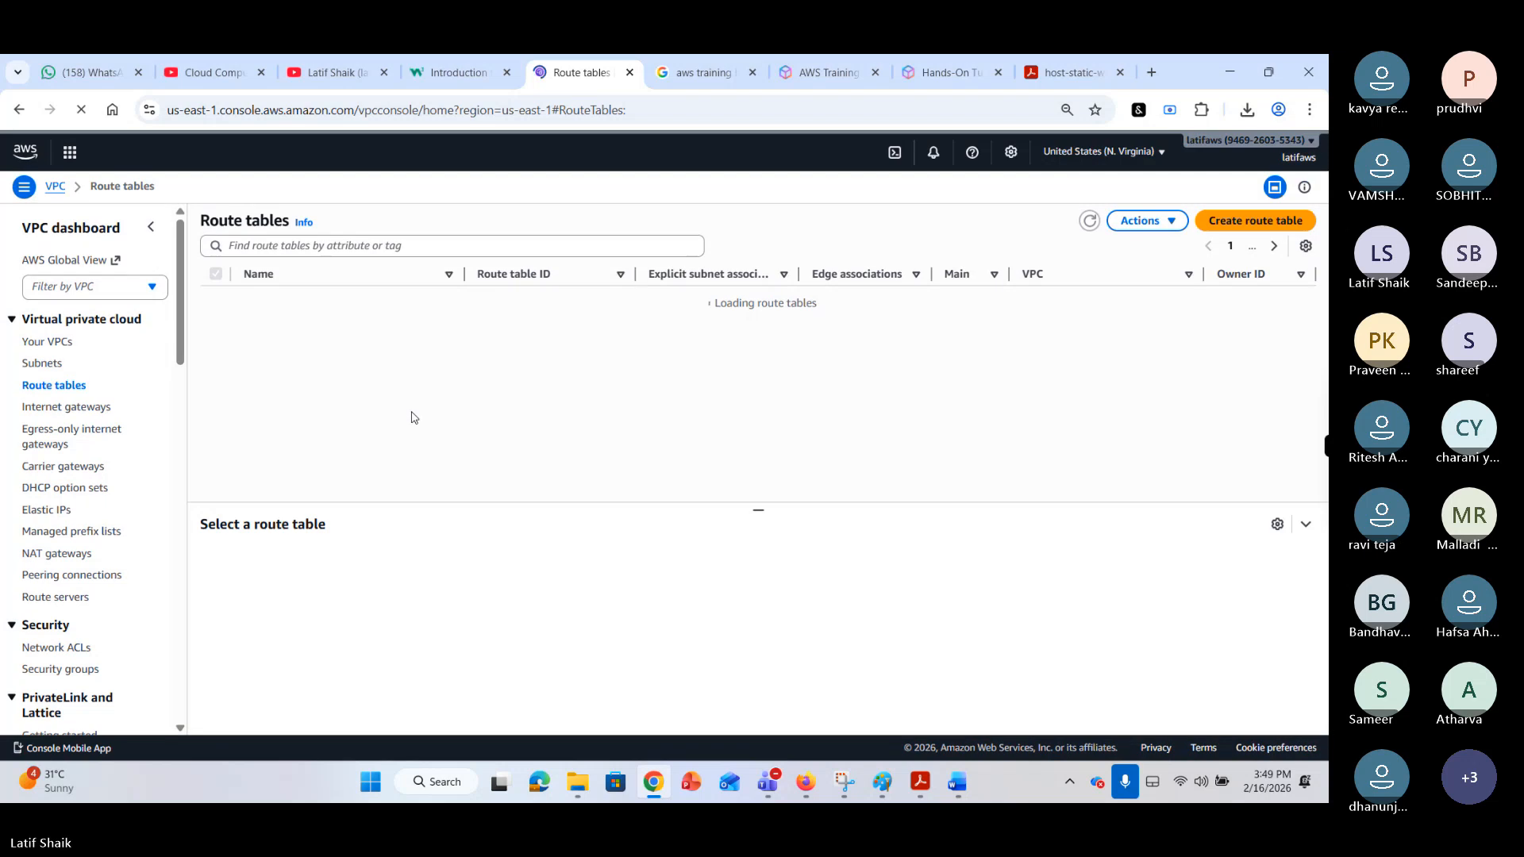
left_click(261, 328)
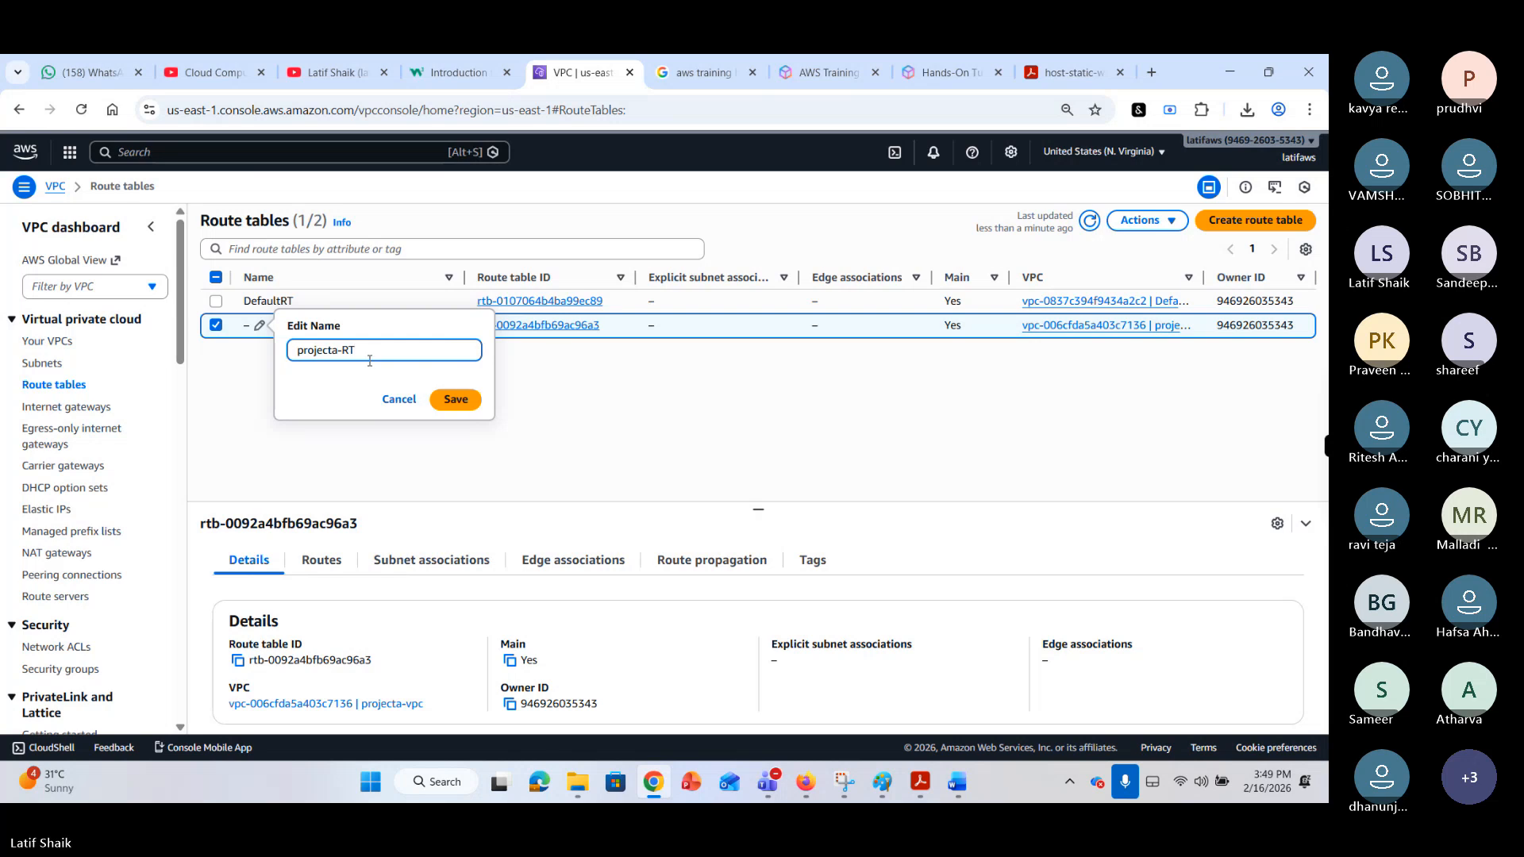
key("BackSpace")
left_click(456, 399)
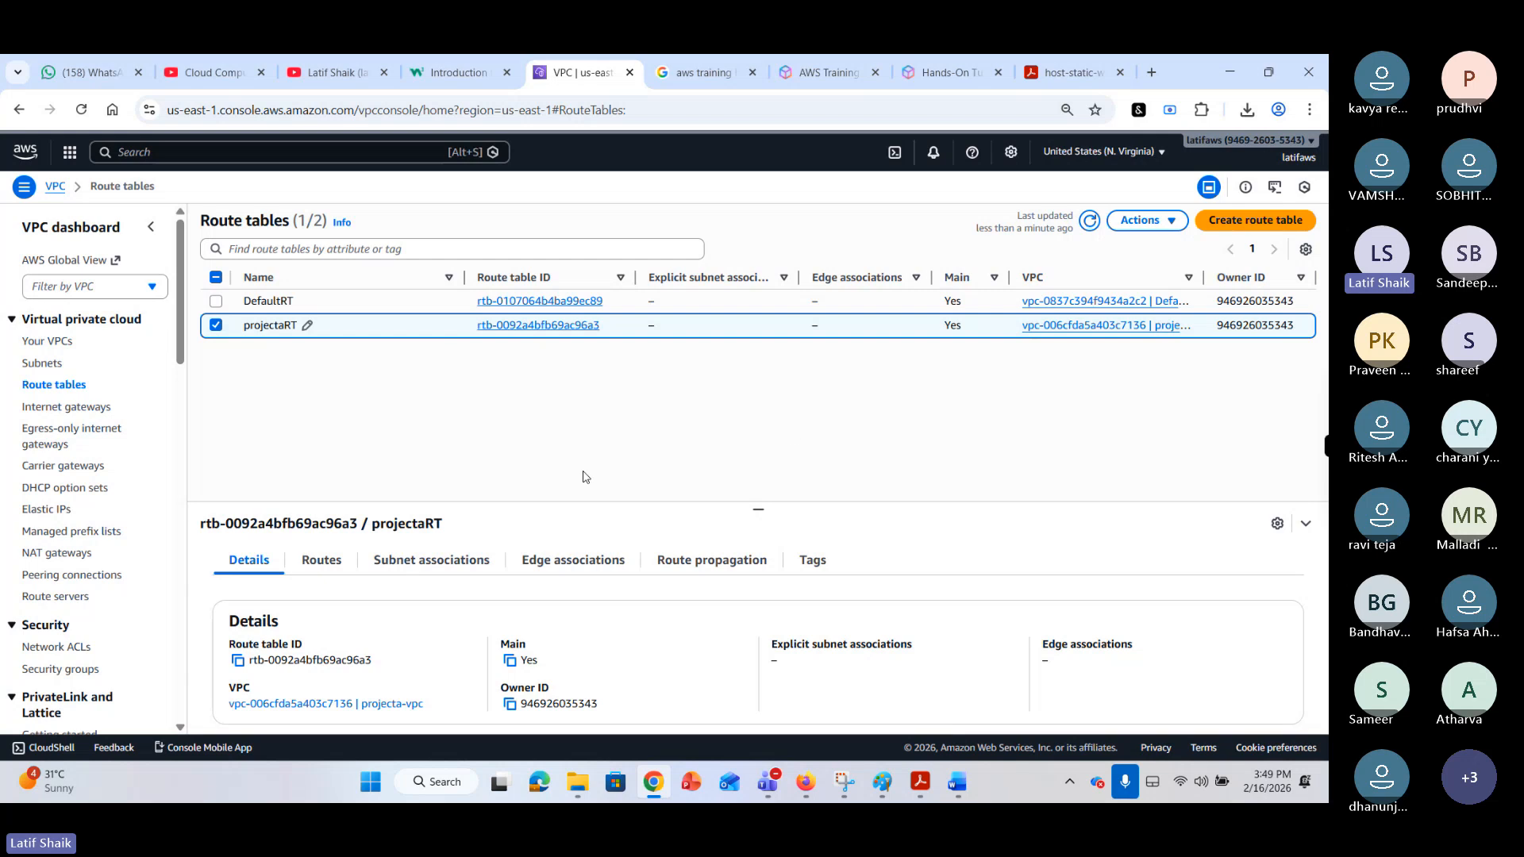
Examine projectaRT's routes and highlight the destination of its local route.
left_click(312, 562)
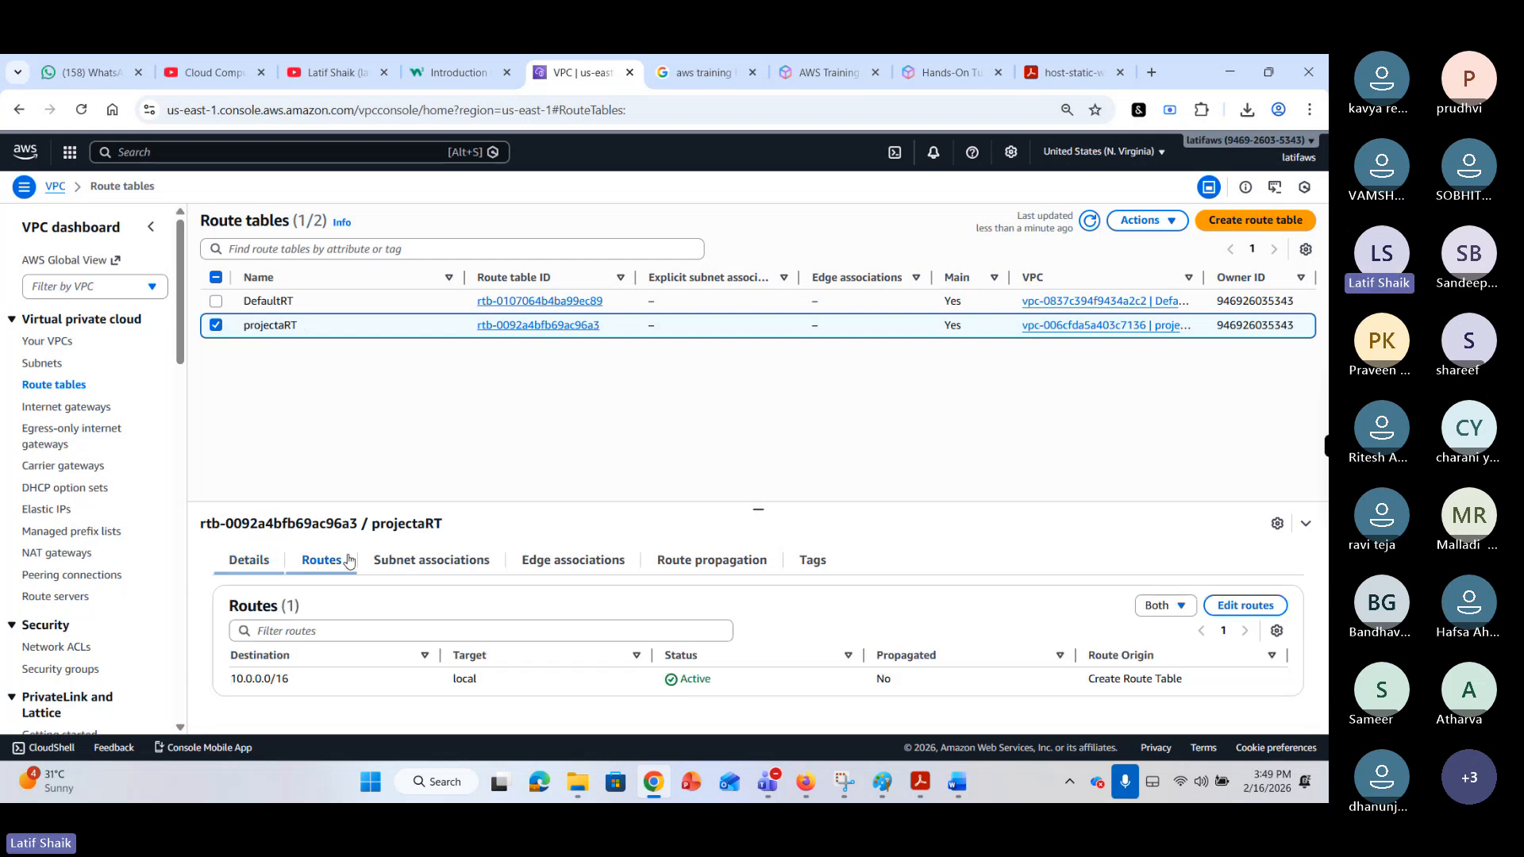
left_click_drag(288, 681, 230, 679)
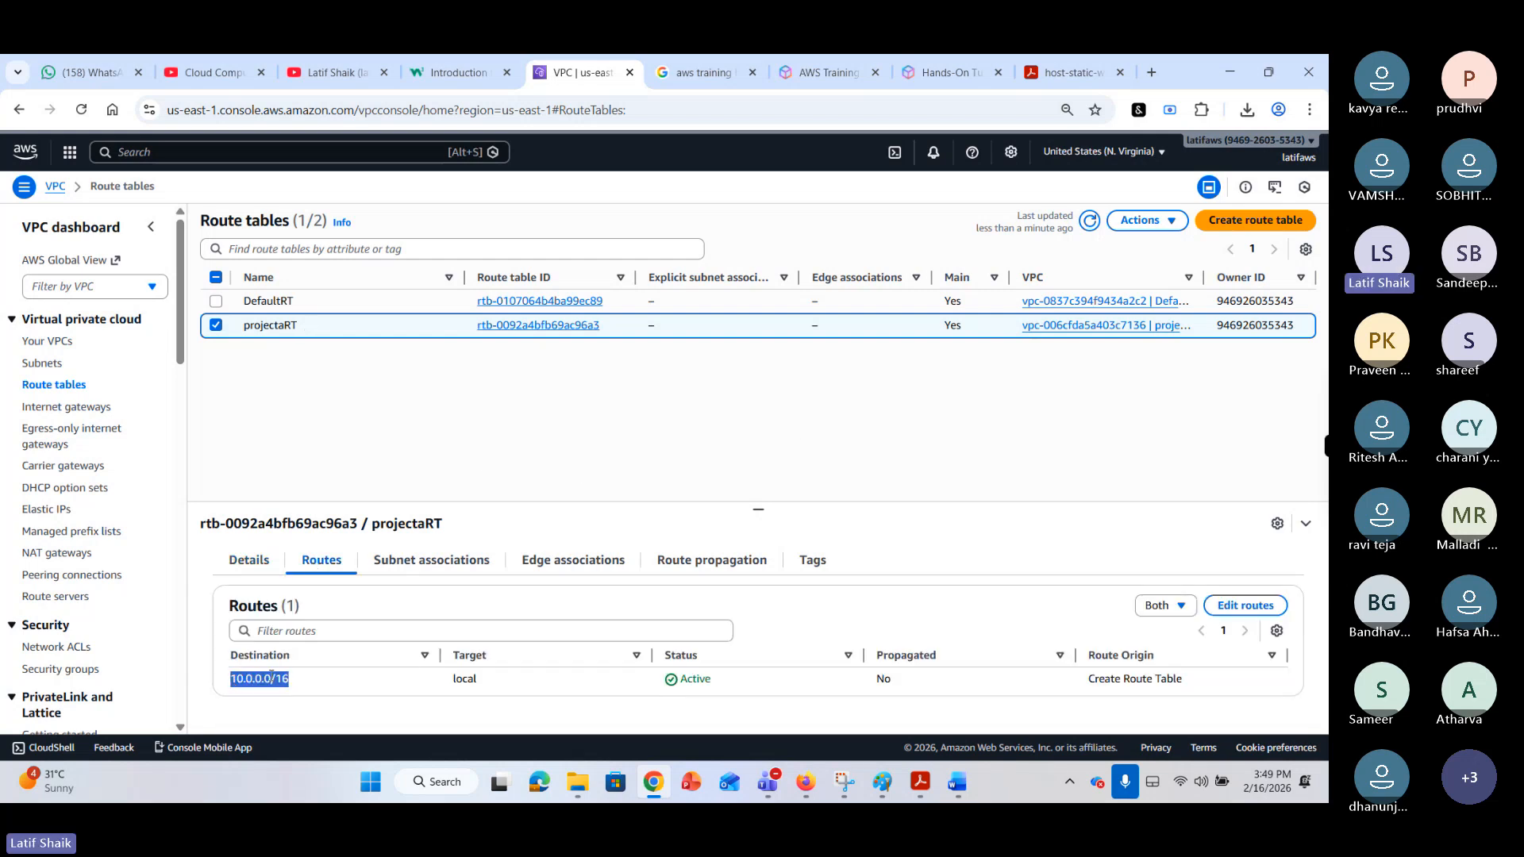
left_click(736, 476)
left_click(1246, 607)
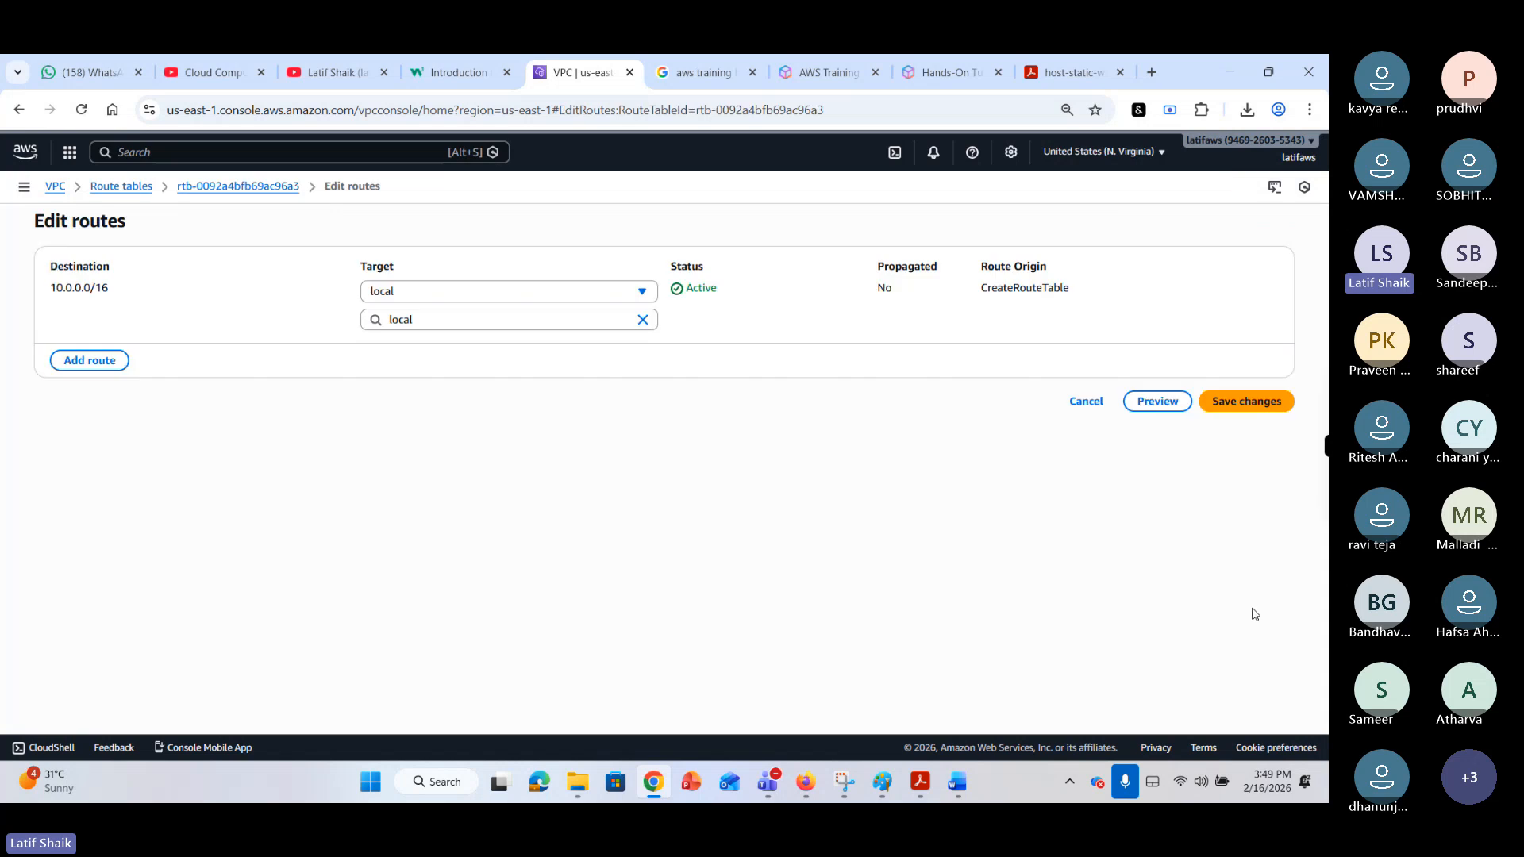
left_click(90, 361)
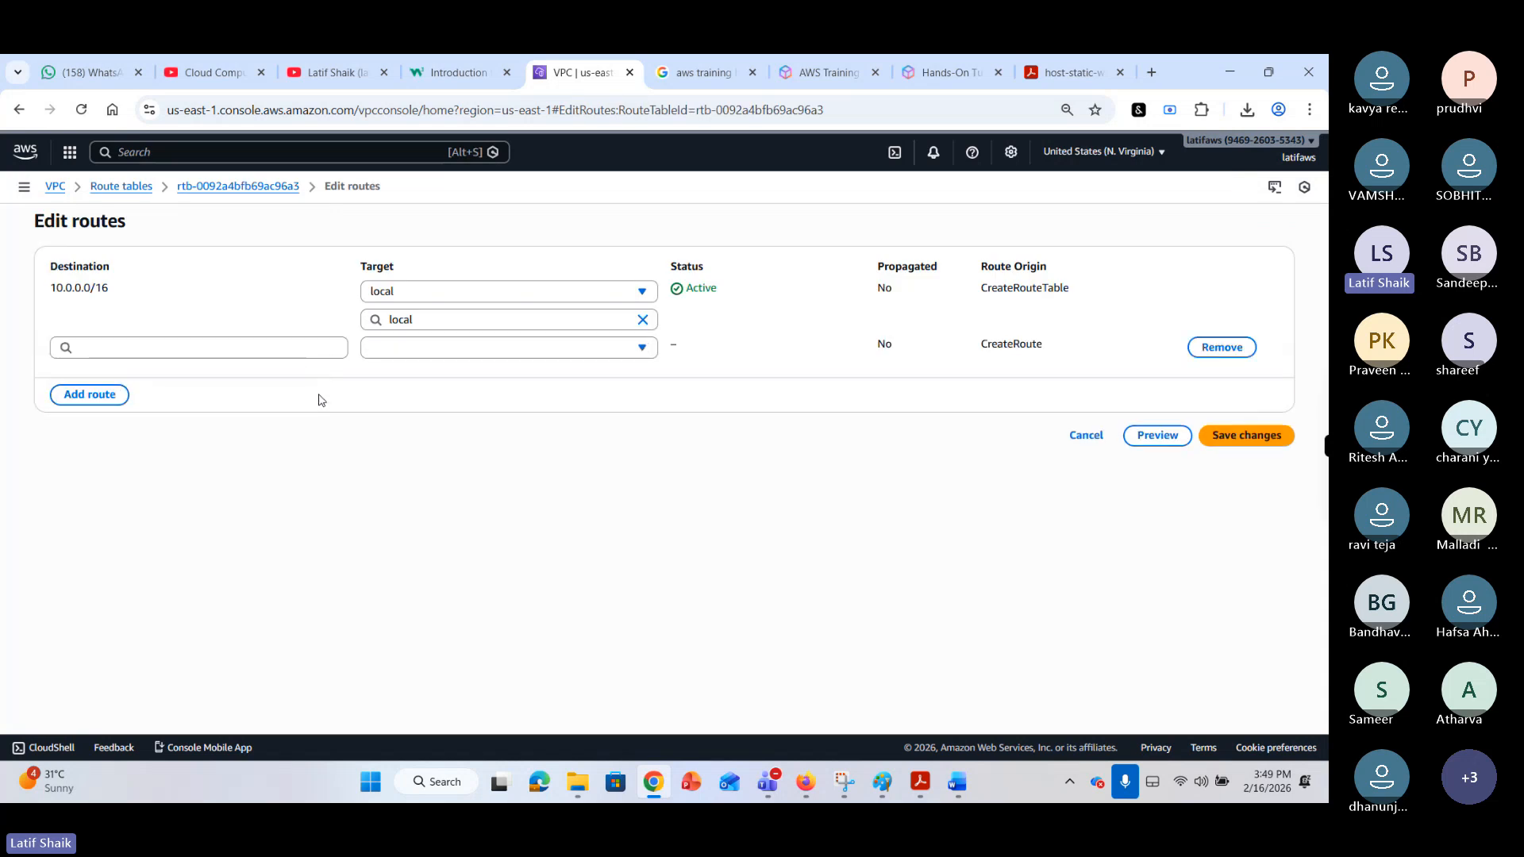
left_click(1086, 435)
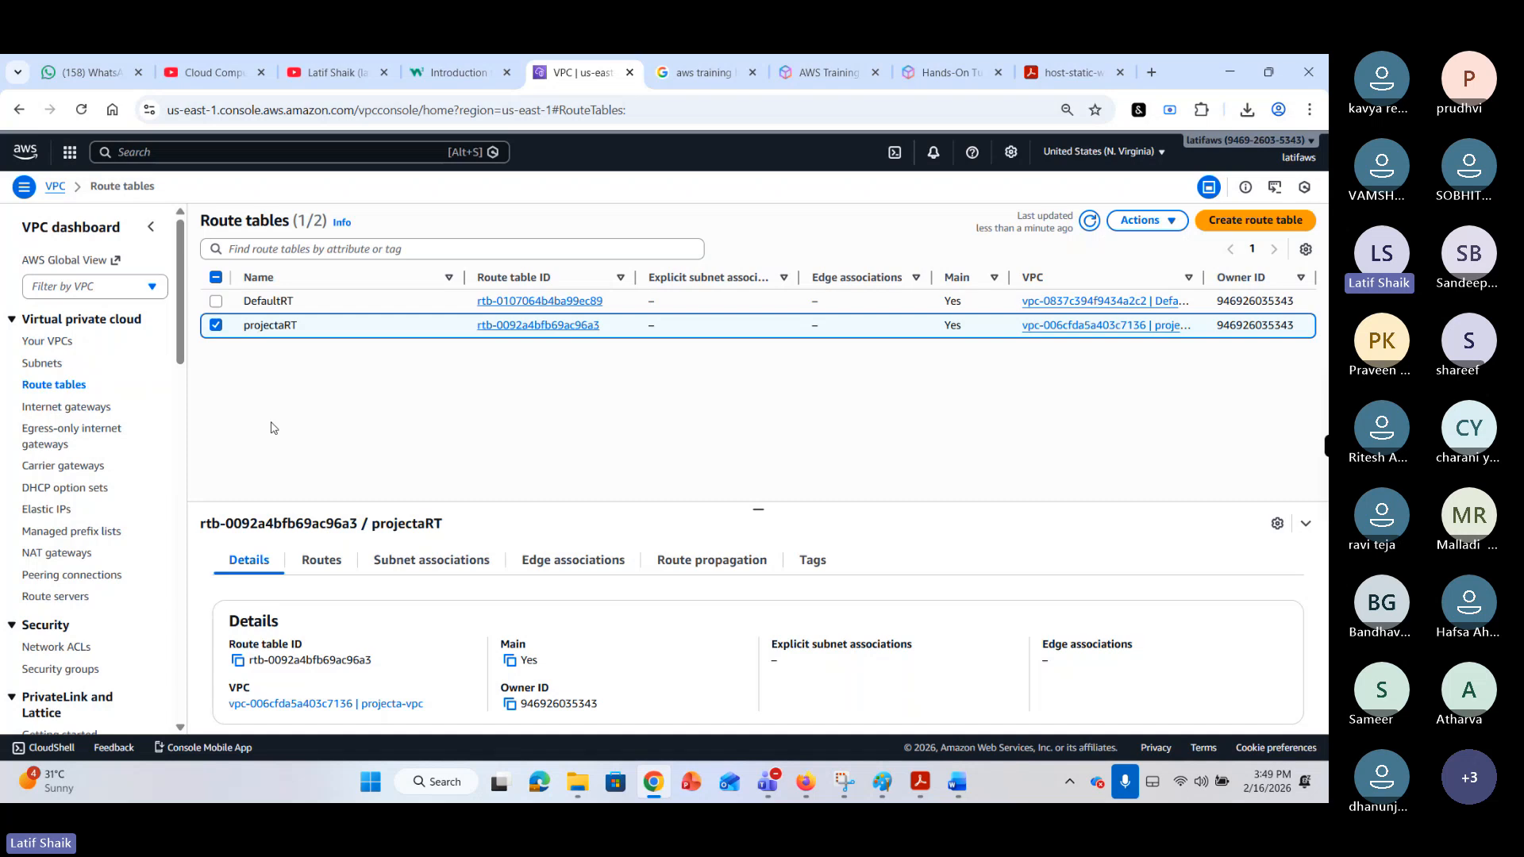
Open the internet gateways list and check the IGW in Paint's aws arch.png diagram before returning to the console.
left_click(80, 407)
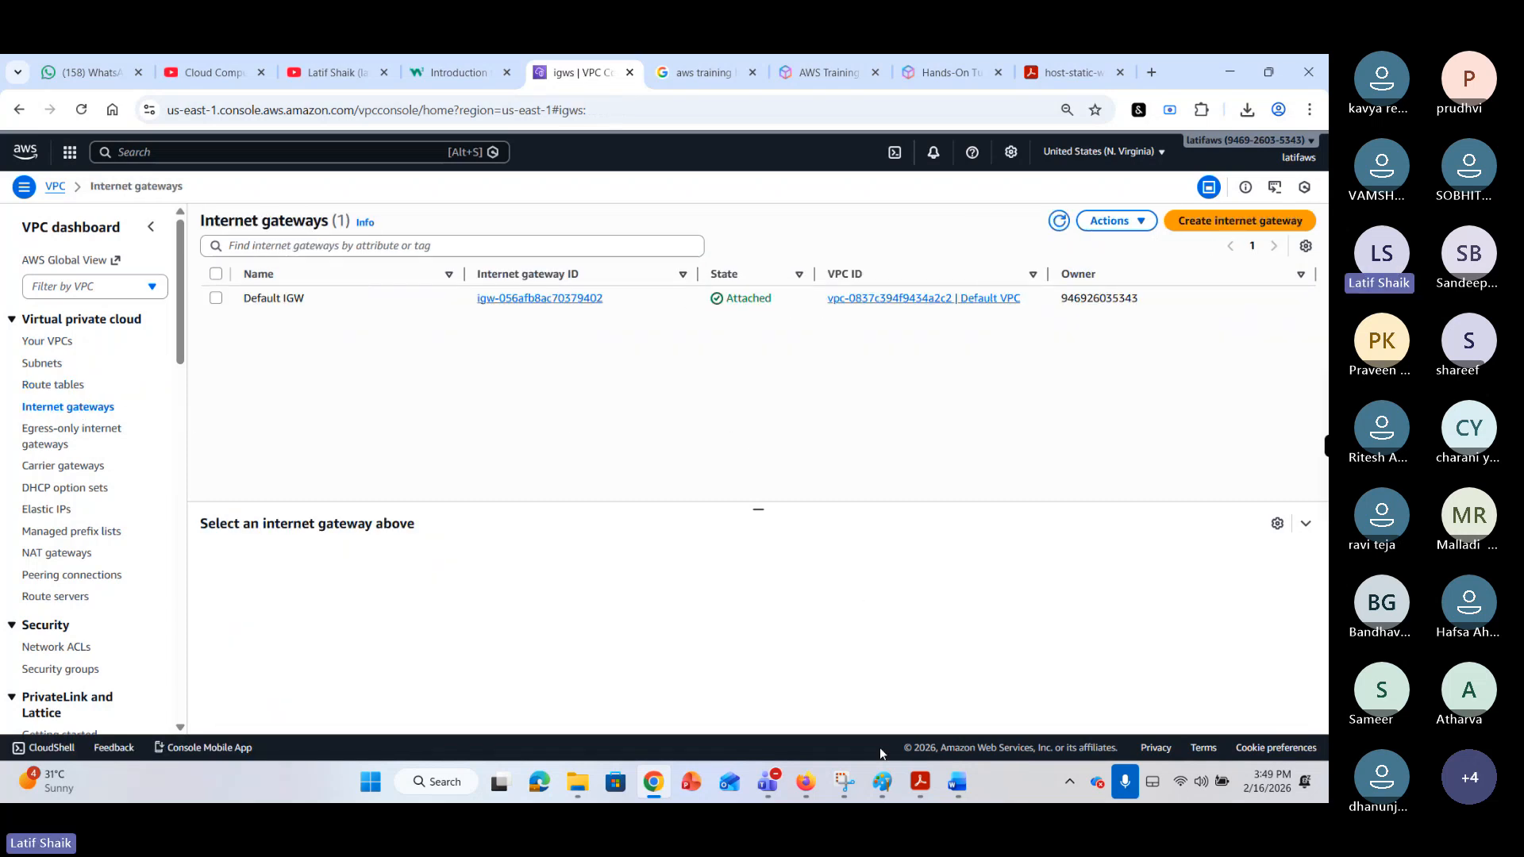
mouse_move(889, 786)
left_click(788, 661)
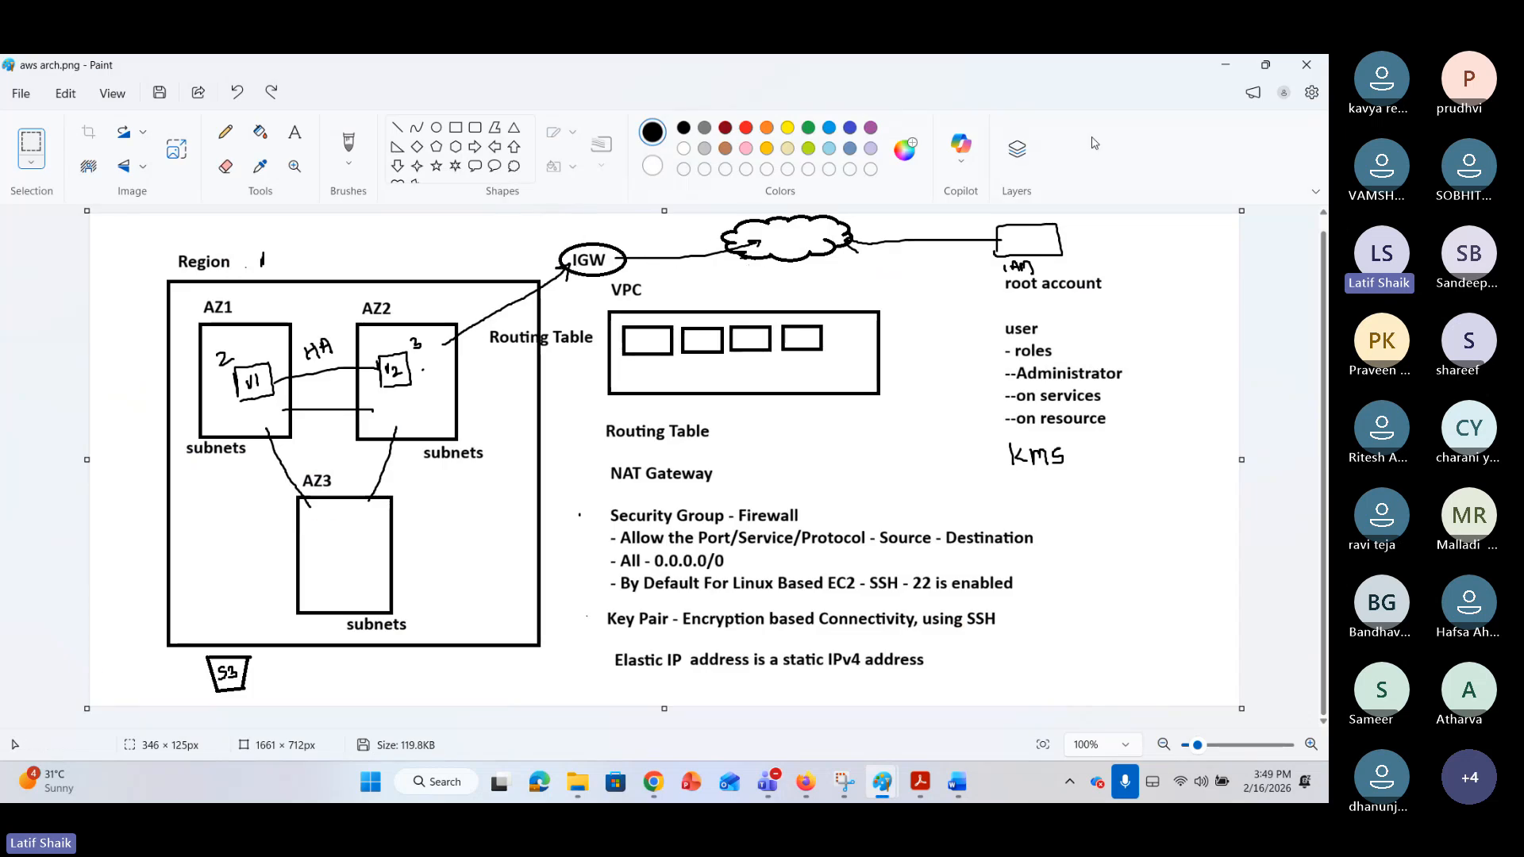
left_click(1238, 65)
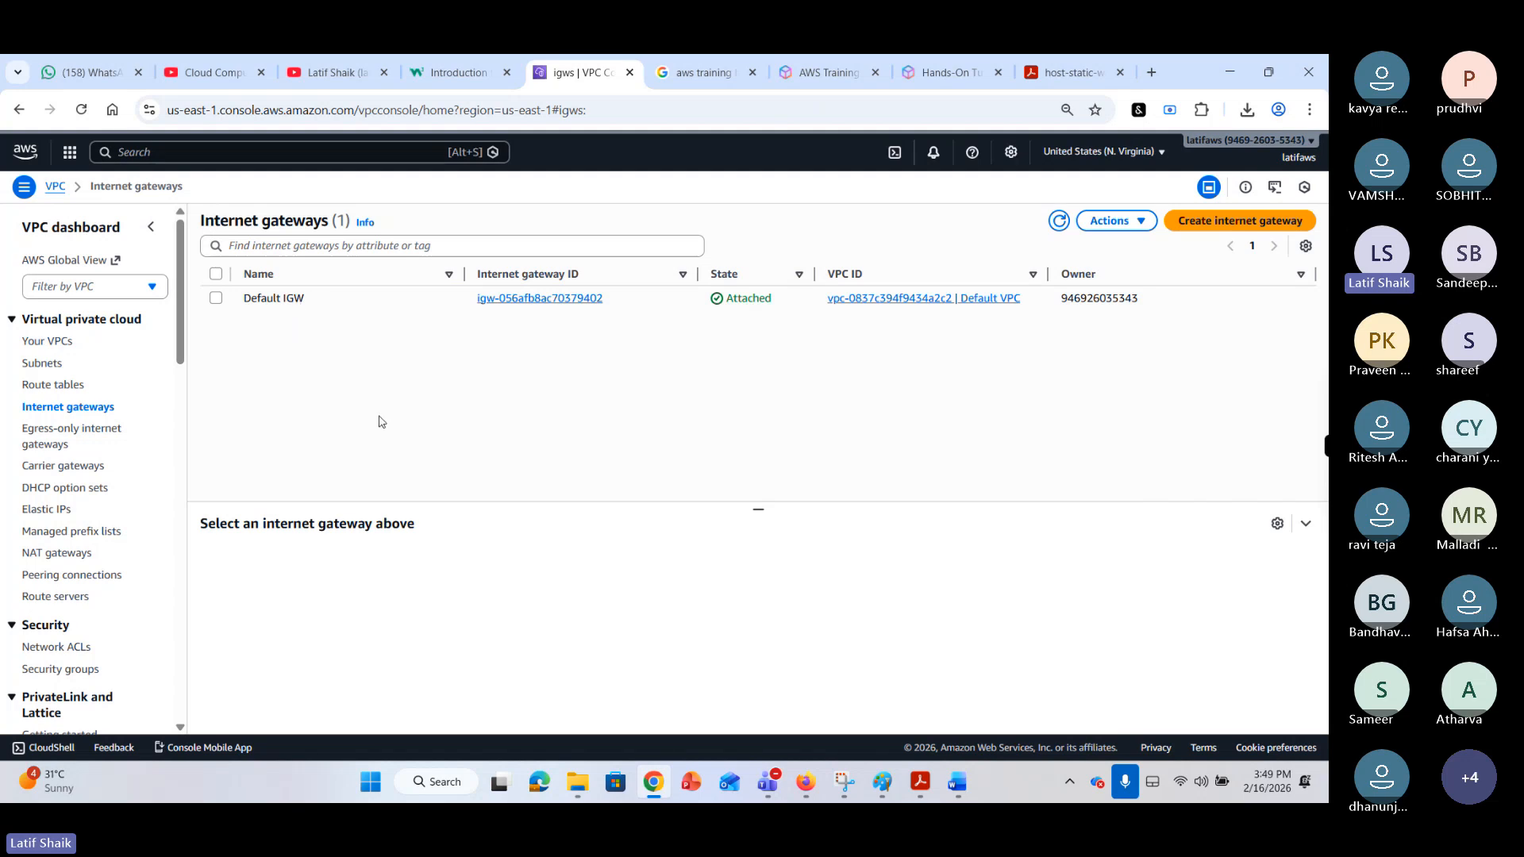
Create an internet gateway named projecta-IGW.
left_click(1213, 223)
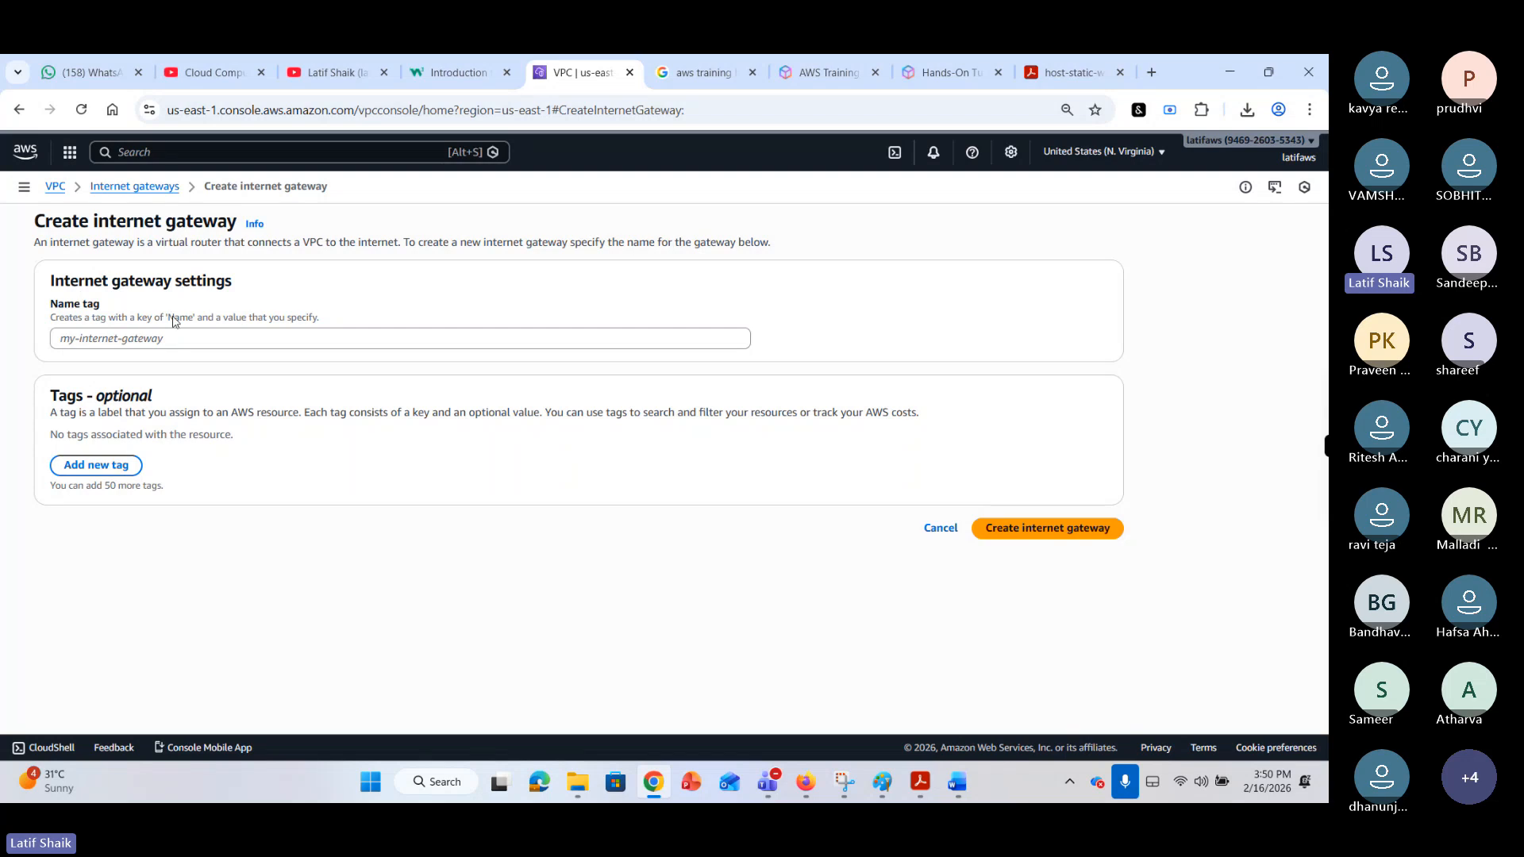
left_click(155, 337)
type("projecta-")
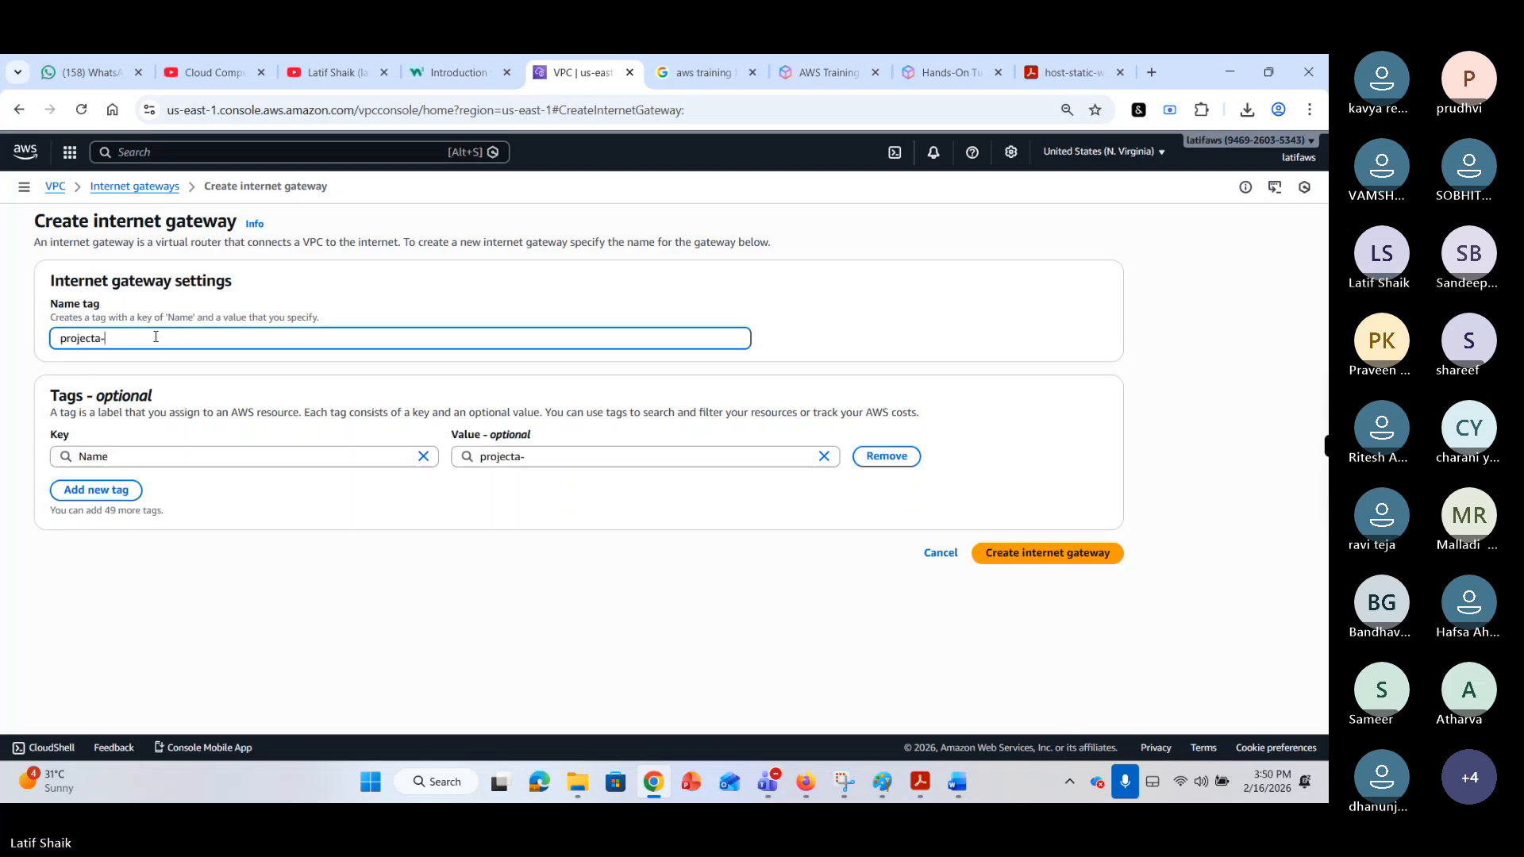
type("lGW")
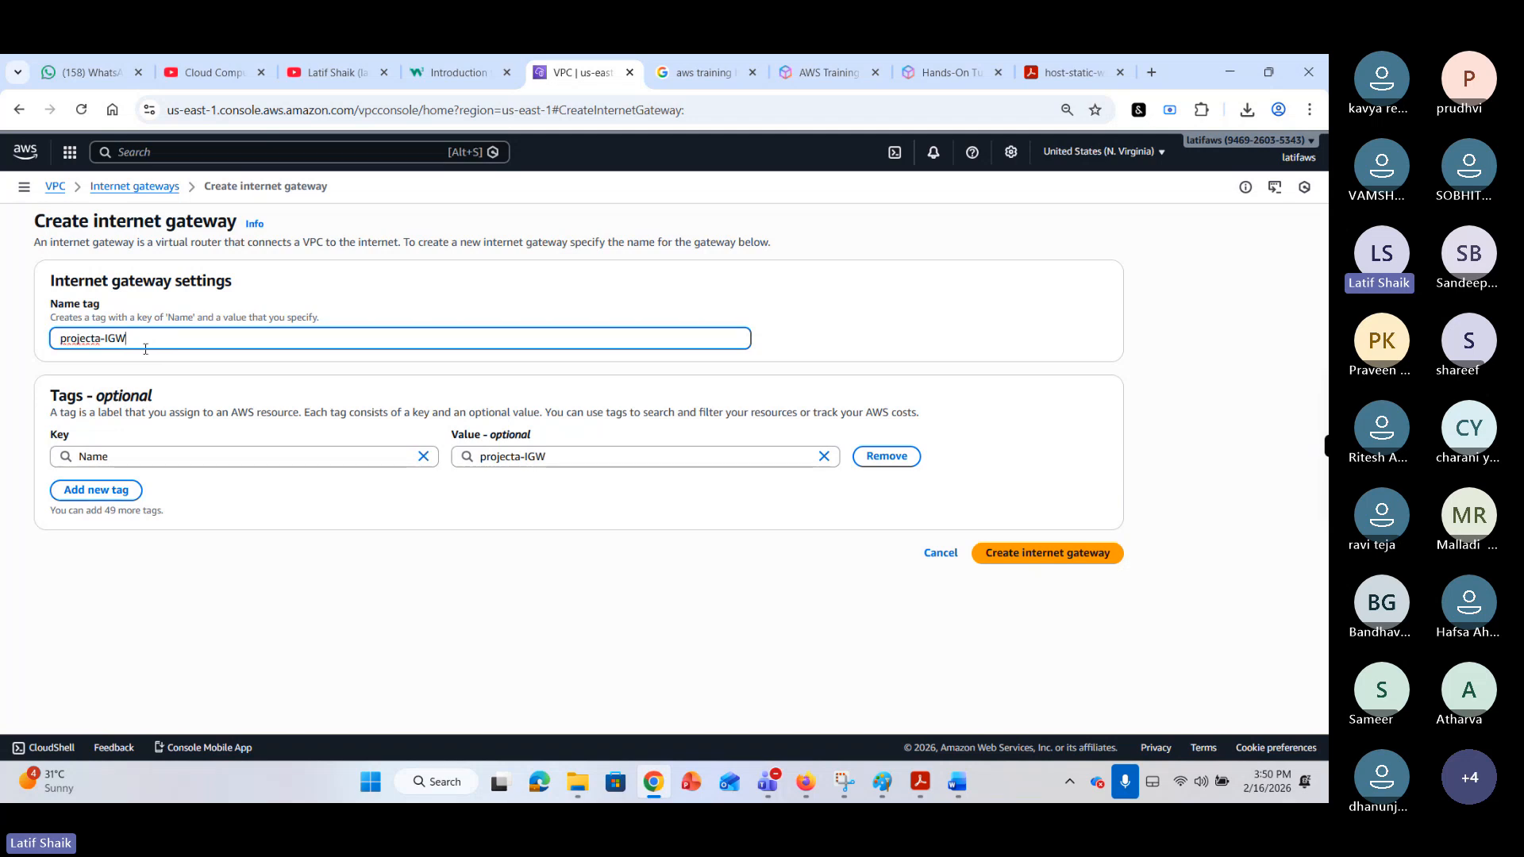
left_click(1025, 554)
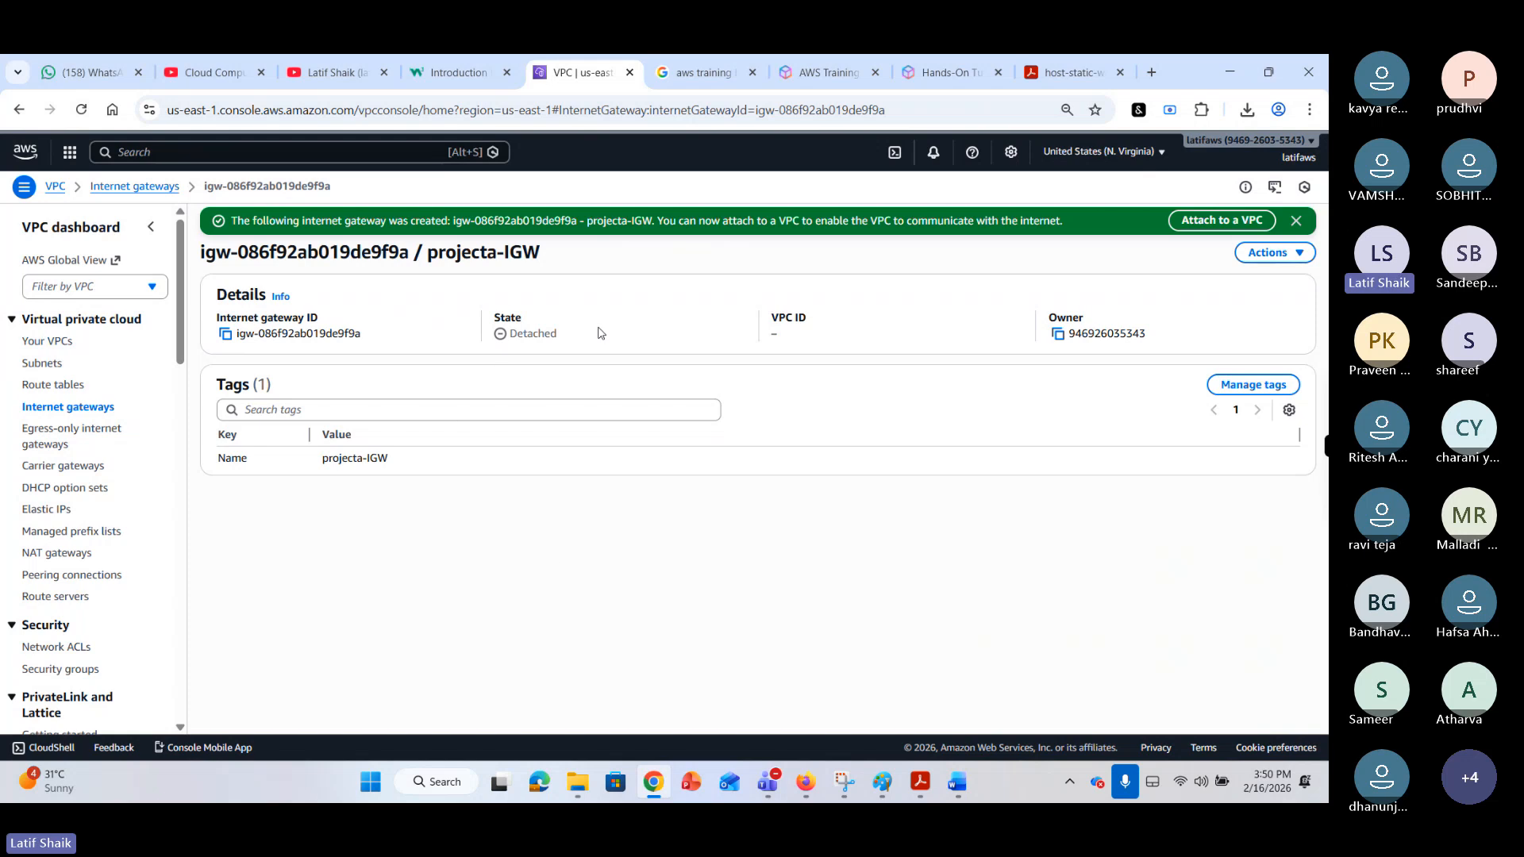
Select projecta-IGW in the internet gateways list and highlight its attachment state.
left_click(68, 407)
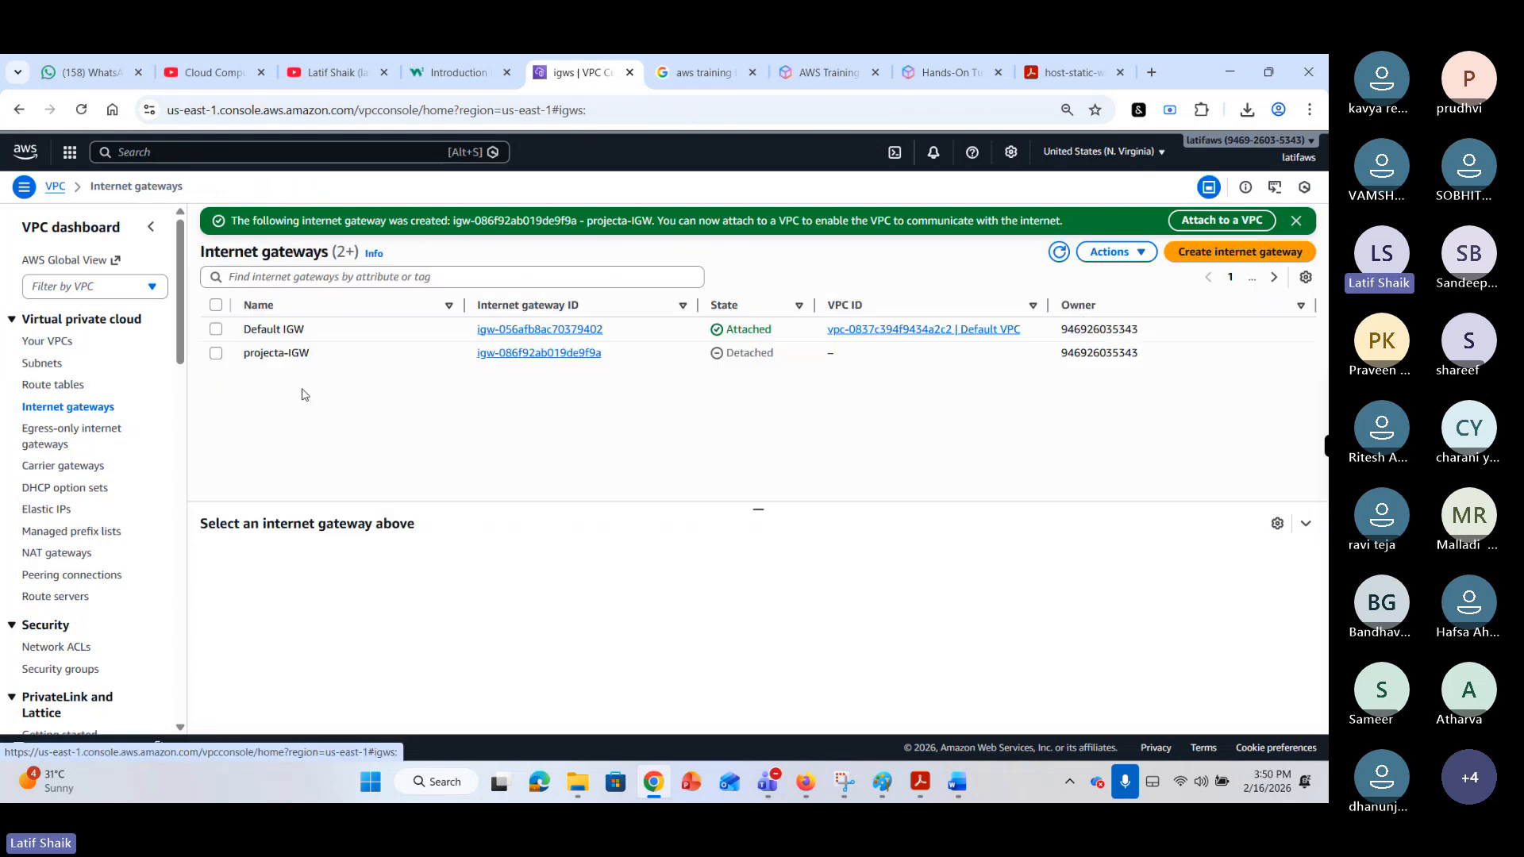
left_click(216, 353)
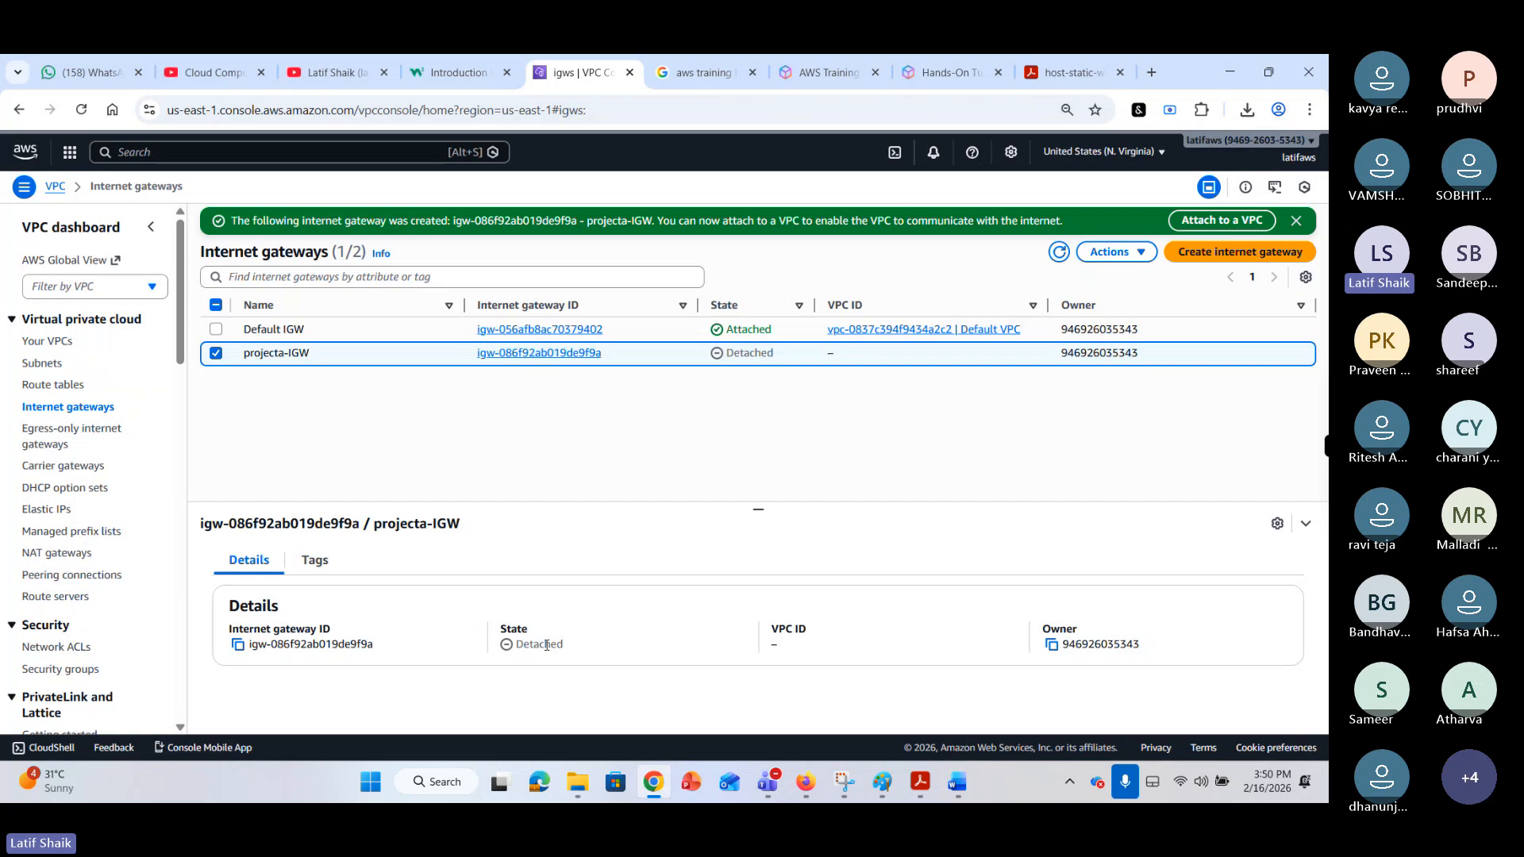
double_click(519, 643)
left_click(585, 543)
Attach projecta-IGW to projecta-vpc and return to the internet gateways list.
left_click(1139, 257)
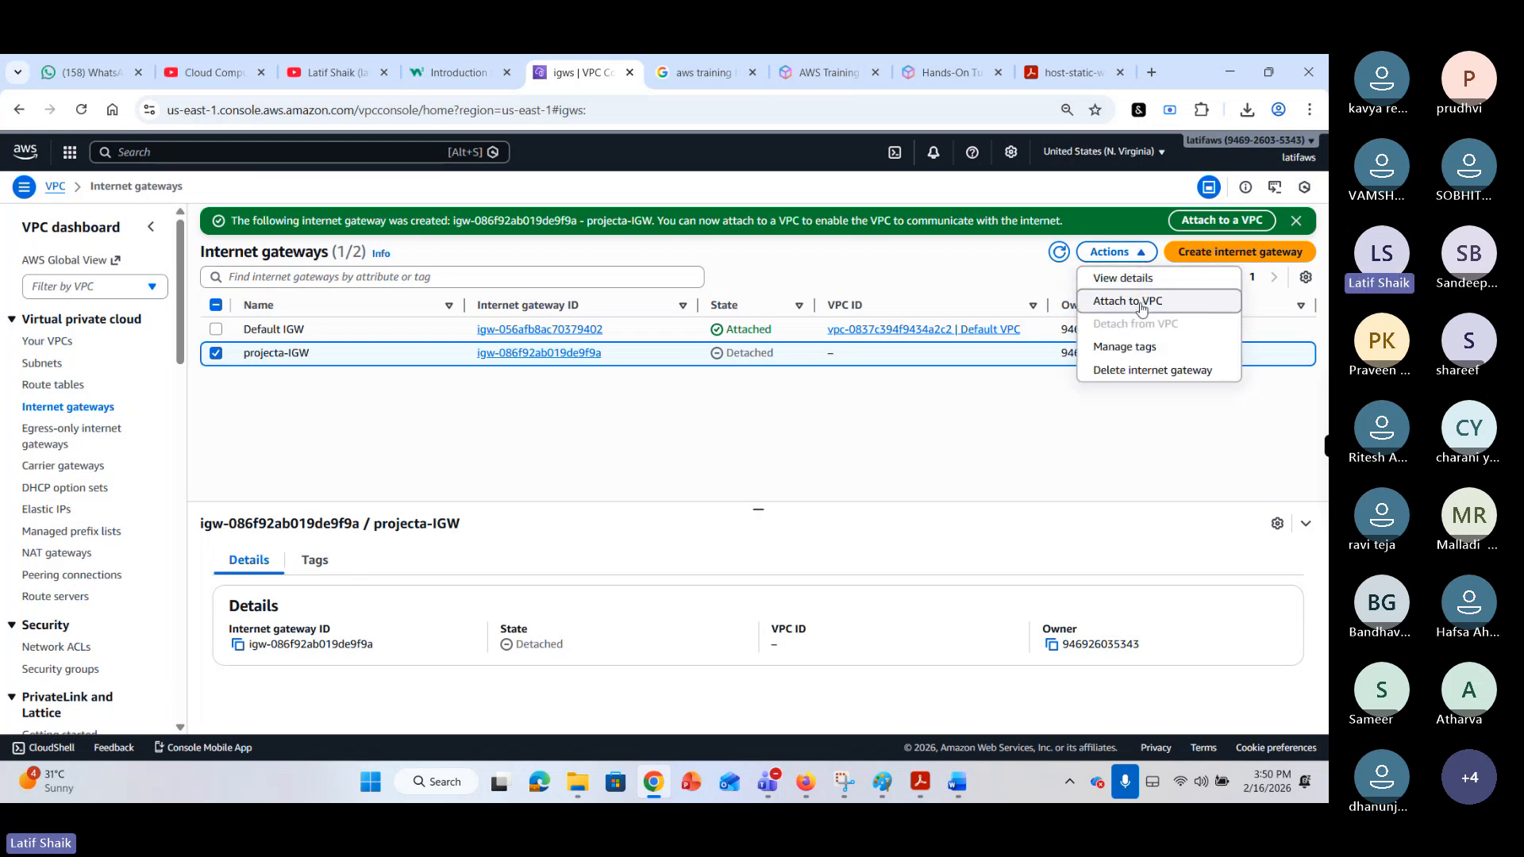
left_click(1140, 256)
left_click(1139, 258)
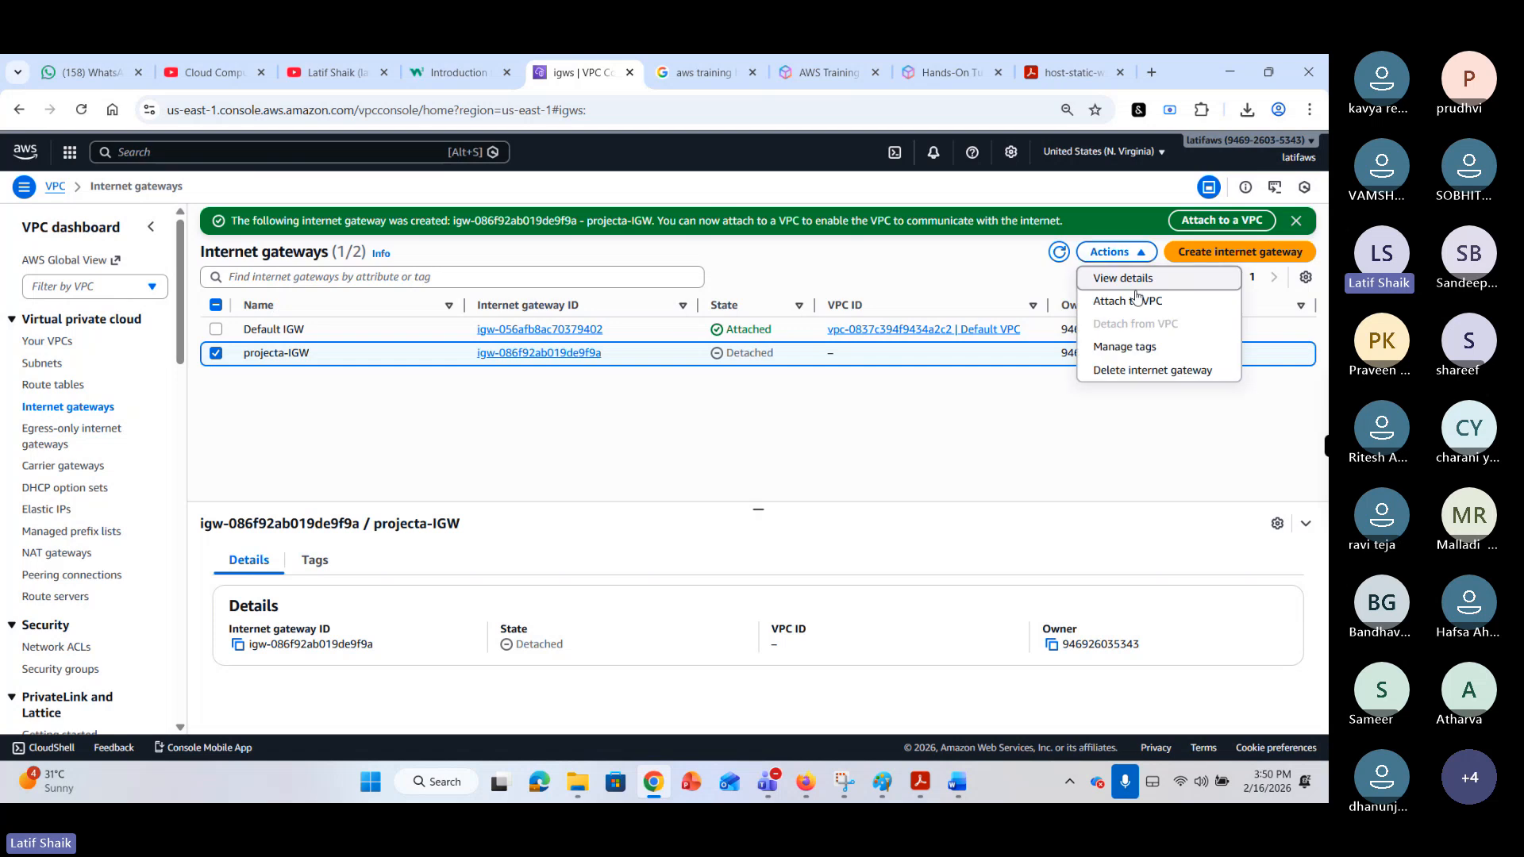
left_click(1134, 304)
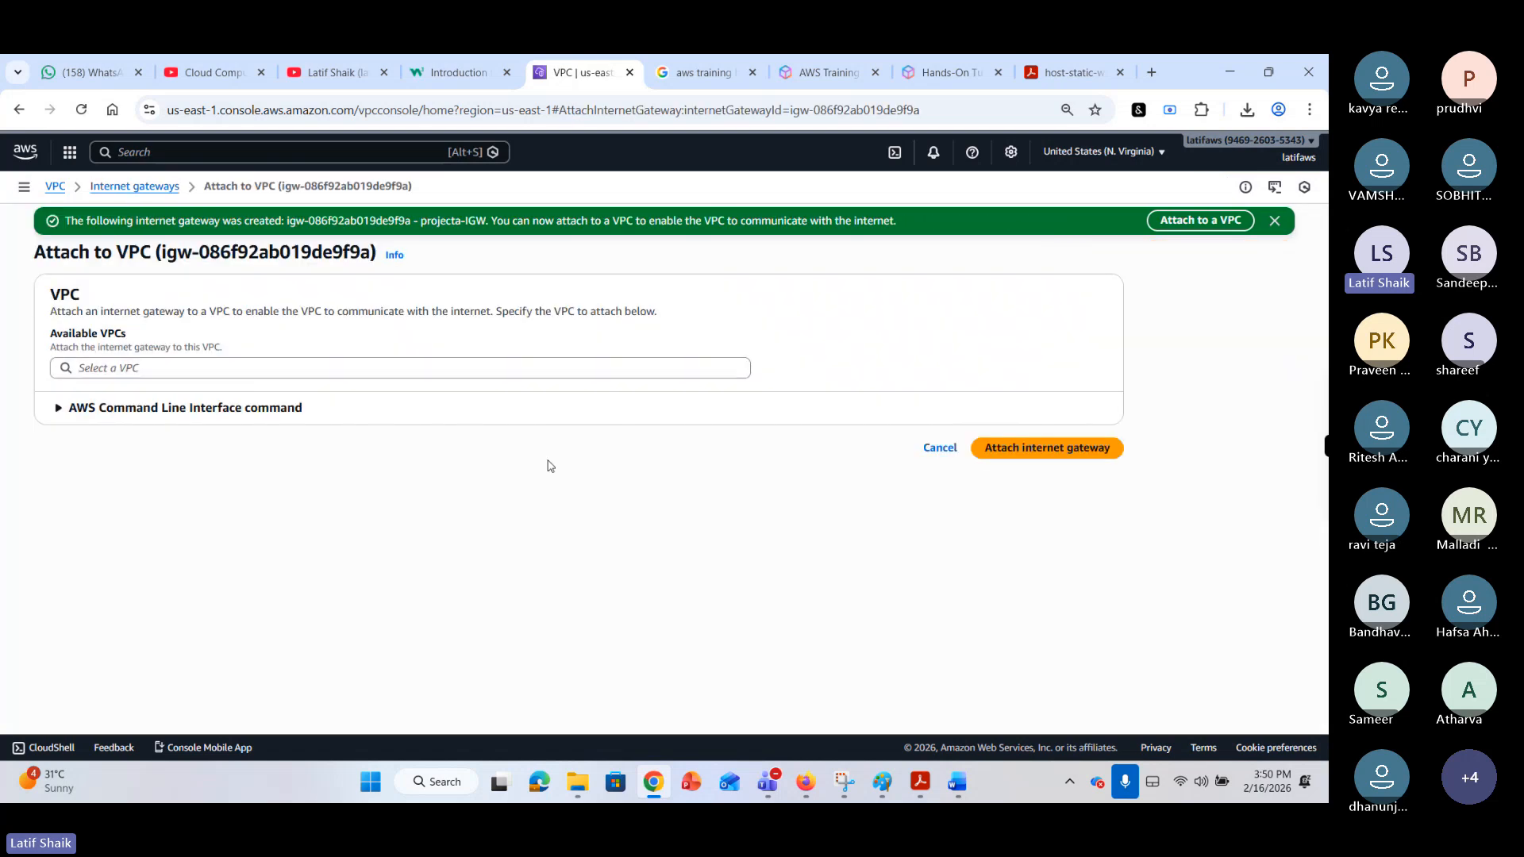
left_click(300, 367)
left_click(305, 394)
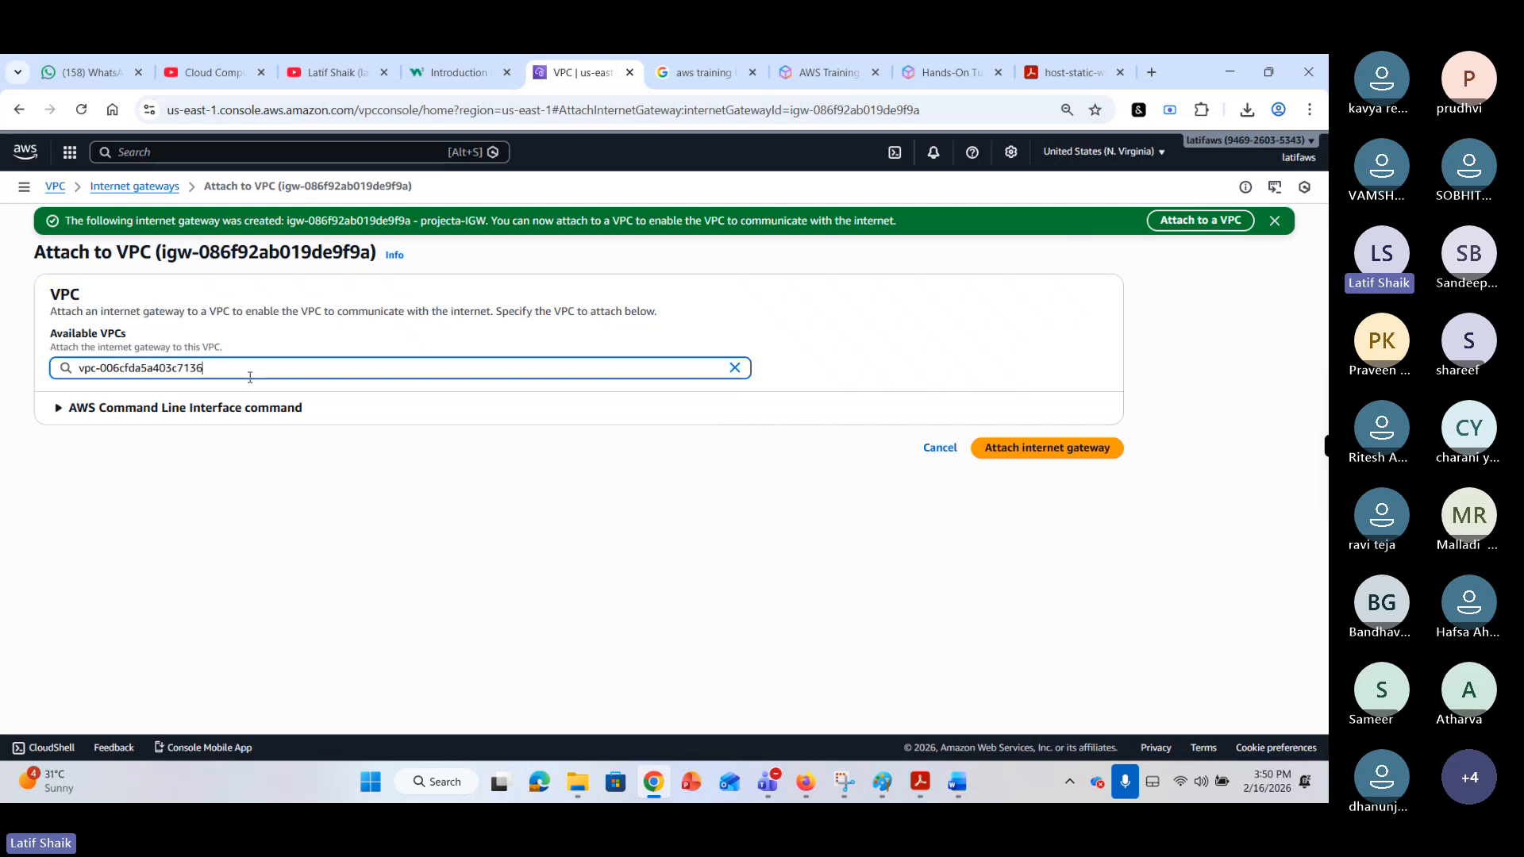
left_click(323, 372)
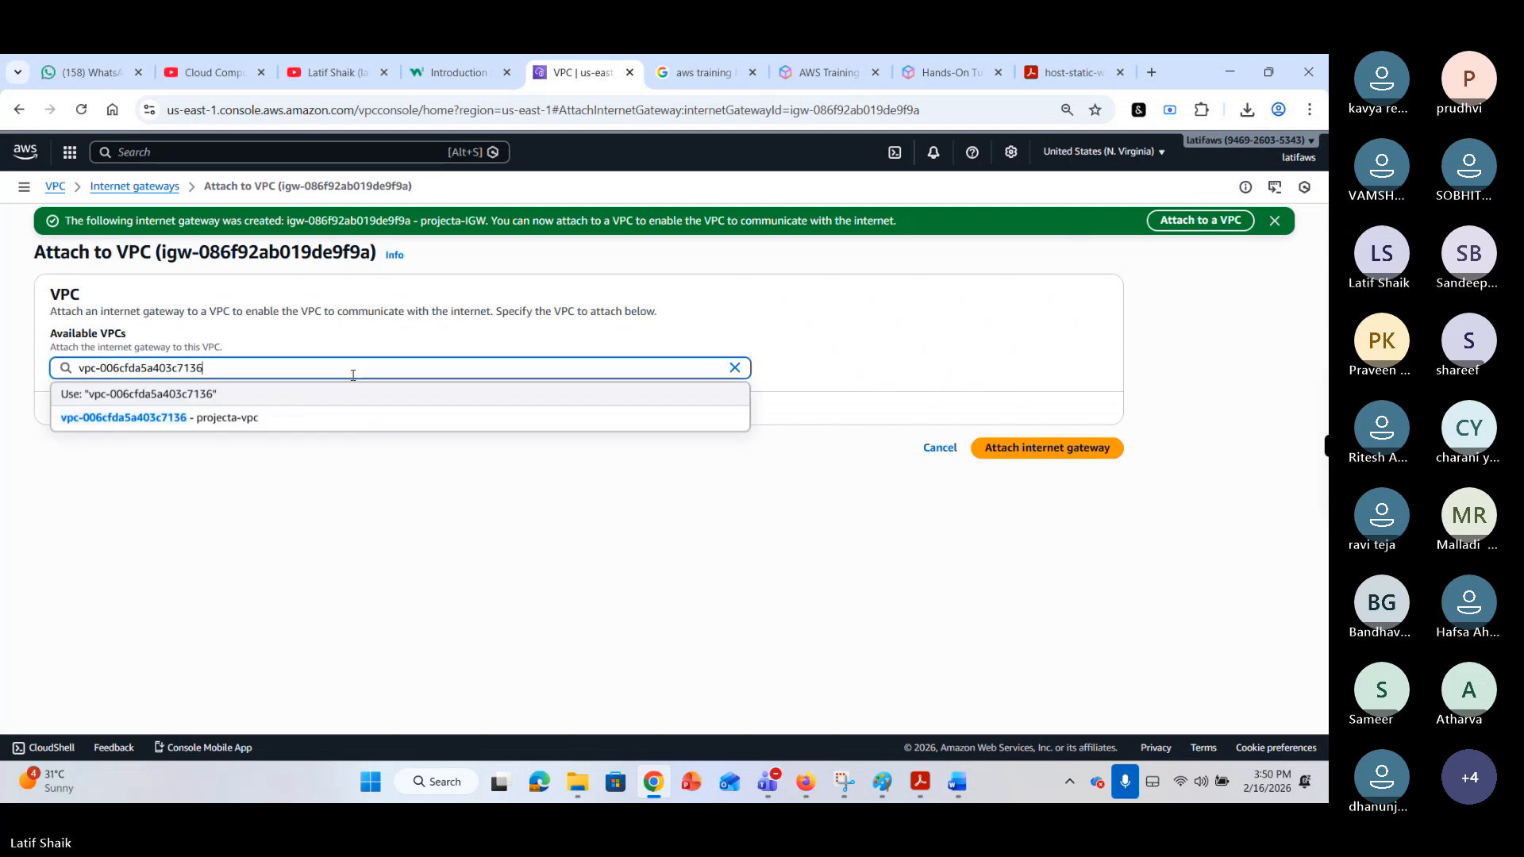
left_click(406, 419)
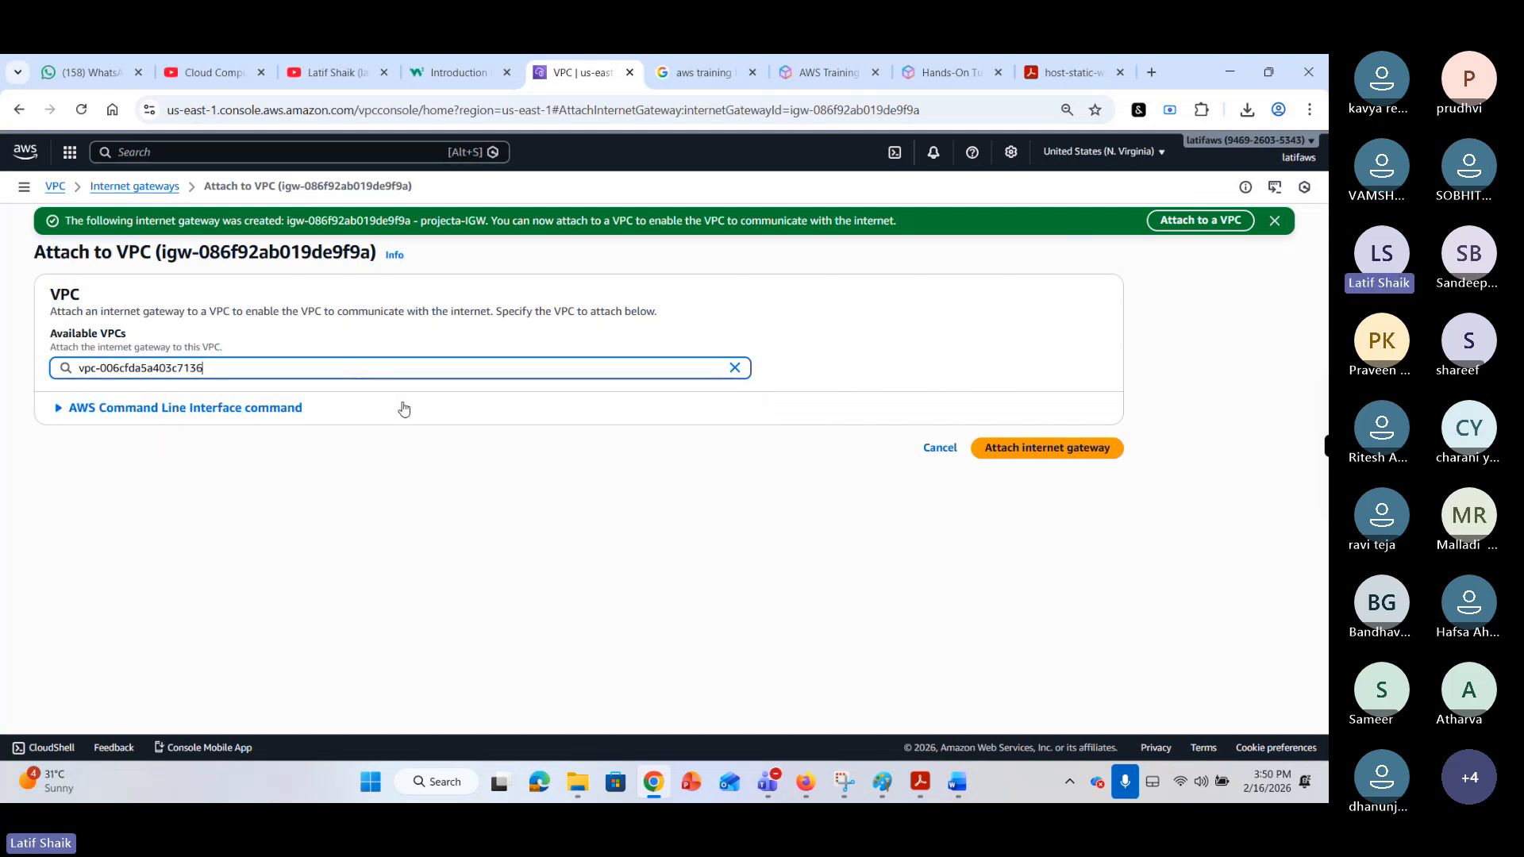
left_click(1037, 449)
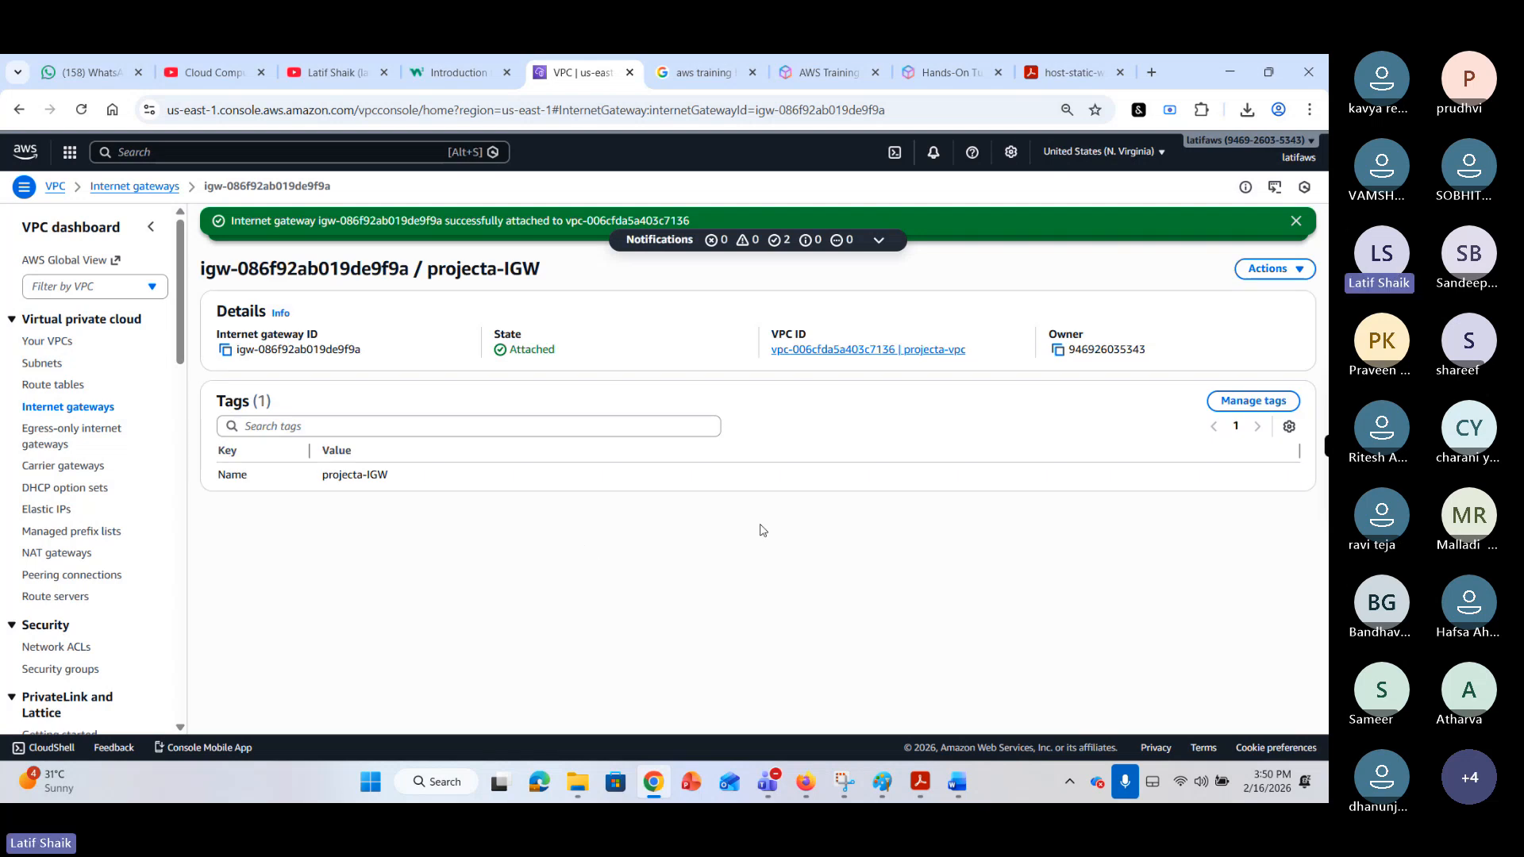
left_click(100, 411)
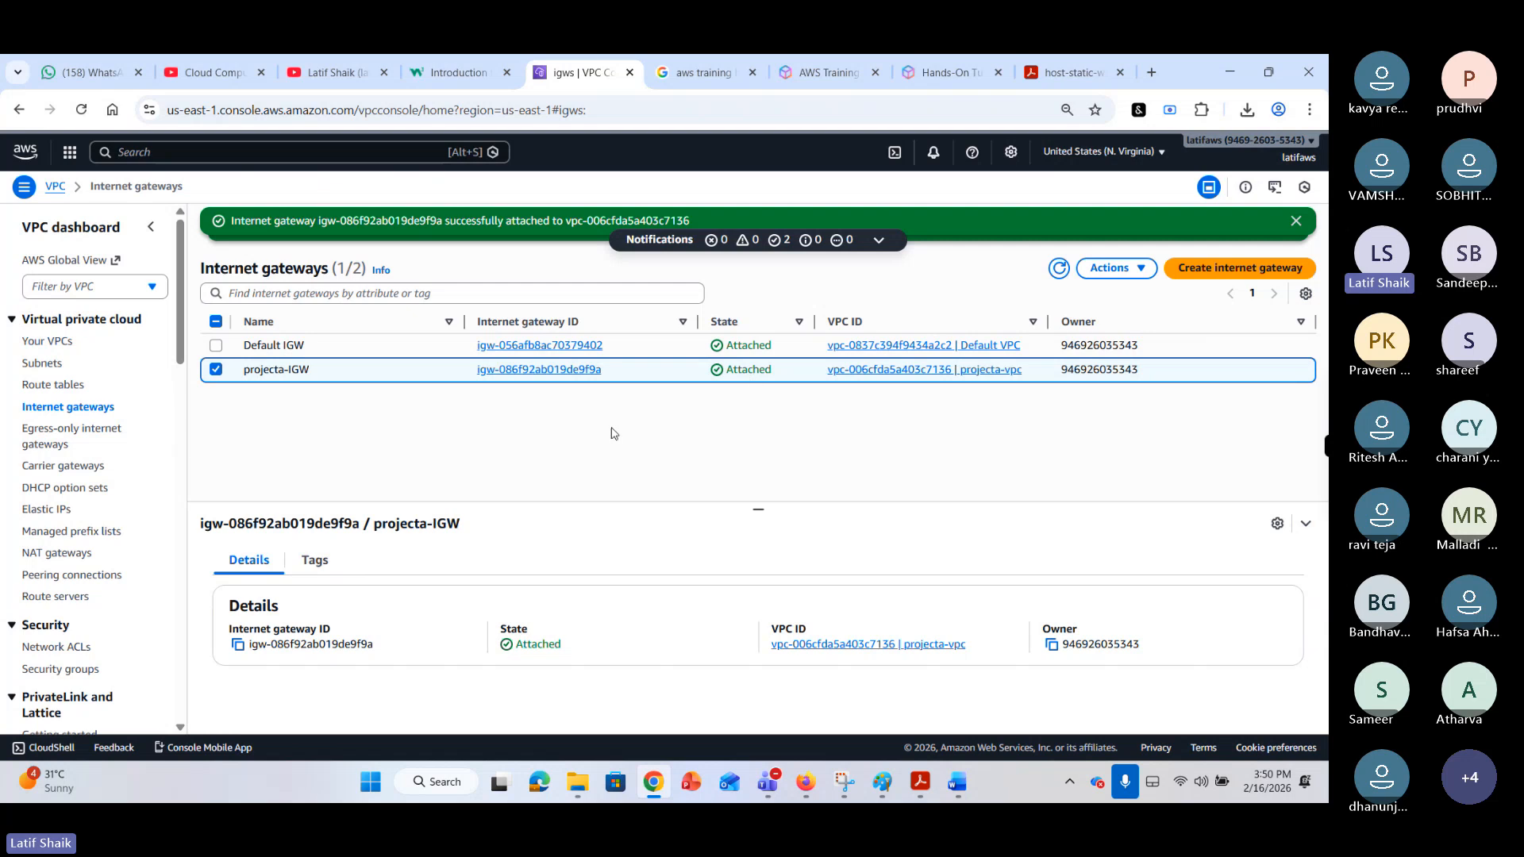
Examine projectaRT's routes, subnet associations, edge associations, route propagation and details in the route tables list.
left_click(60, 384)
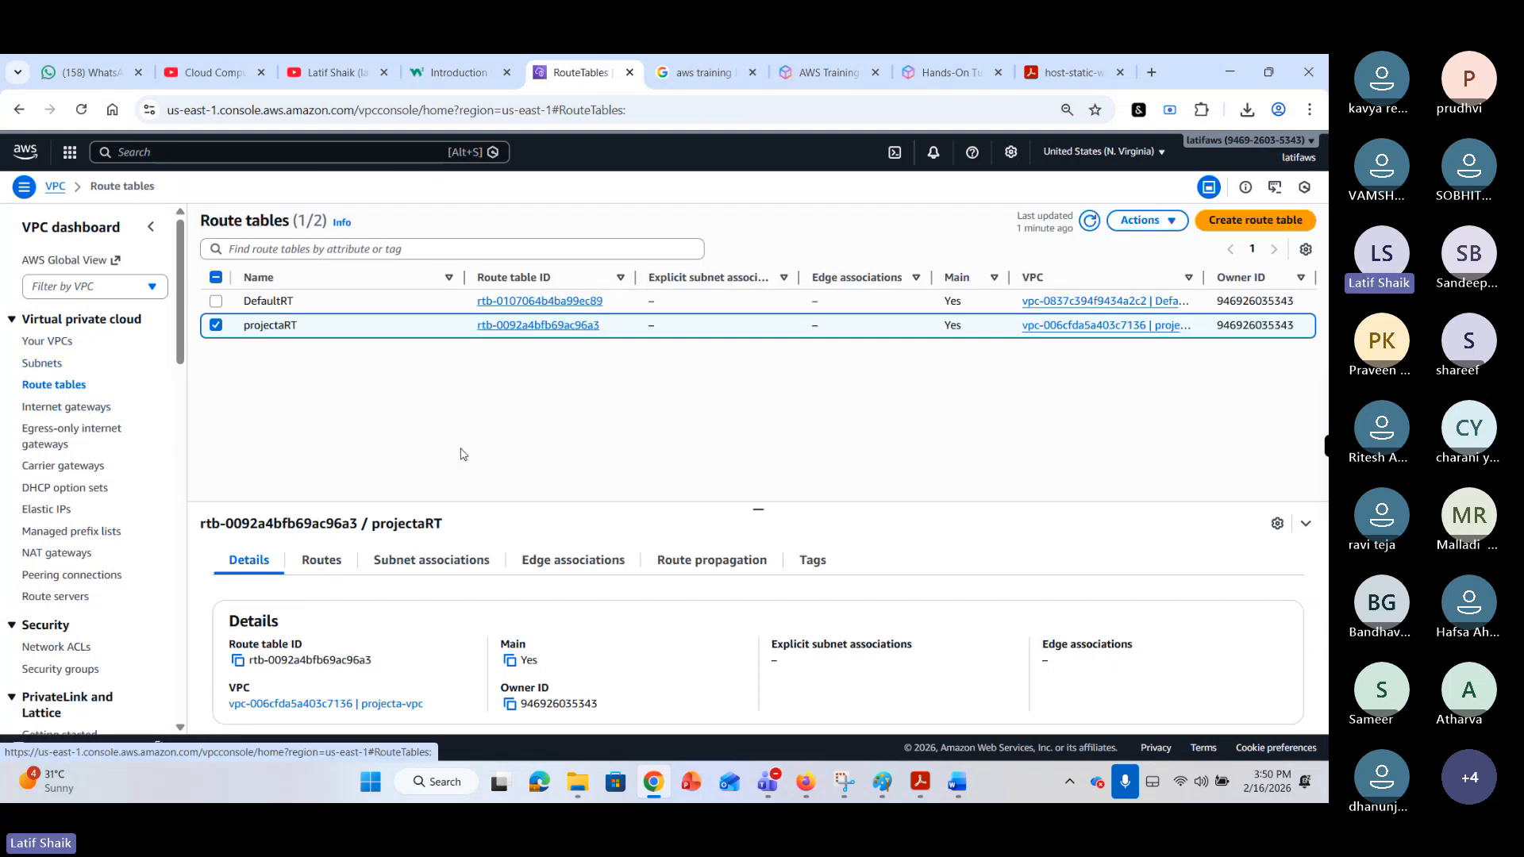
left_click(322, 559)
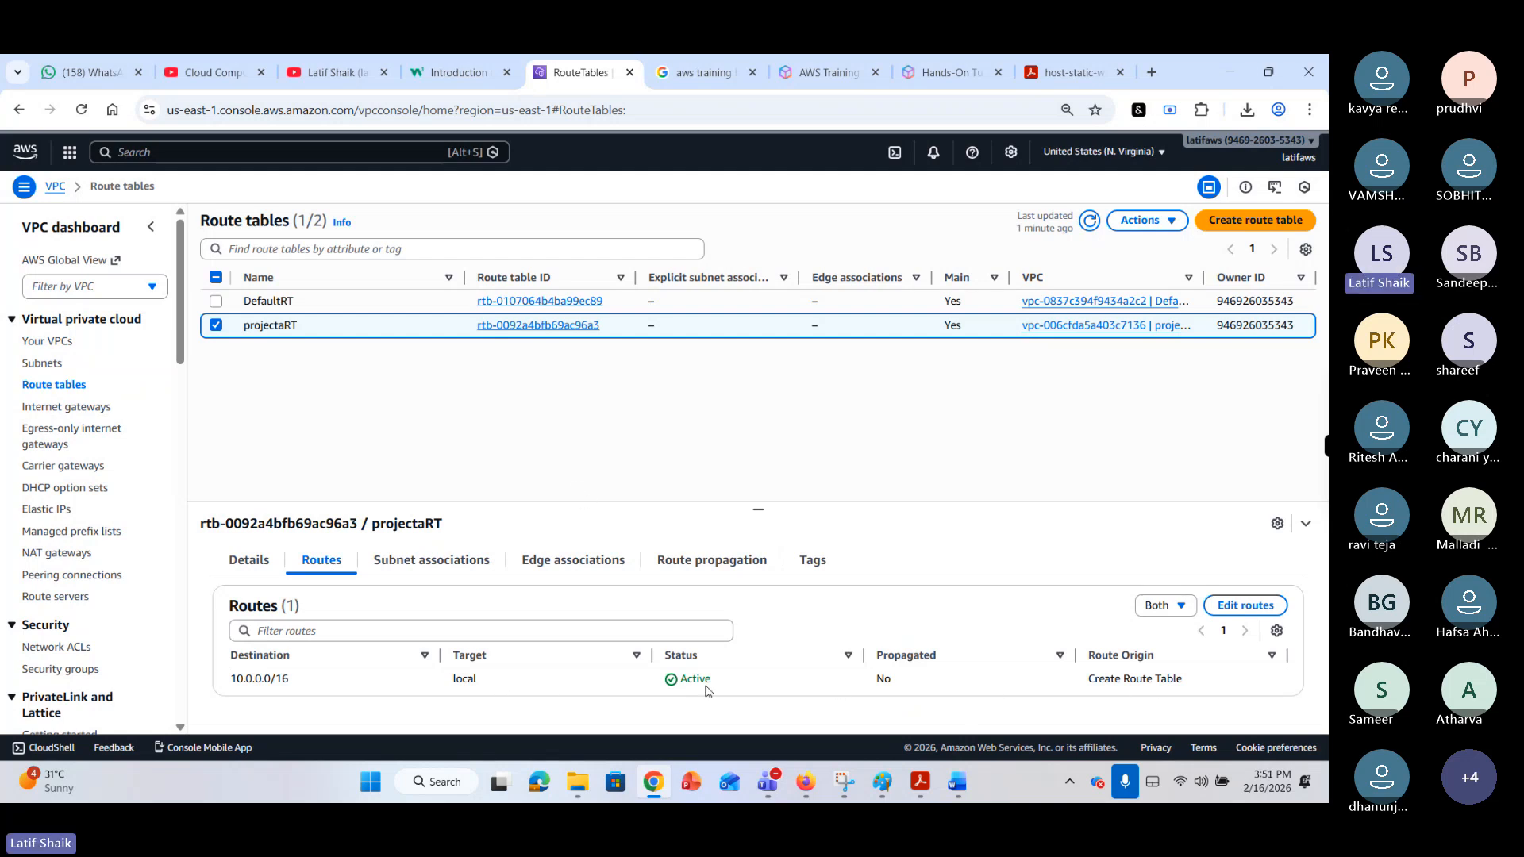
left_click(435, 562)
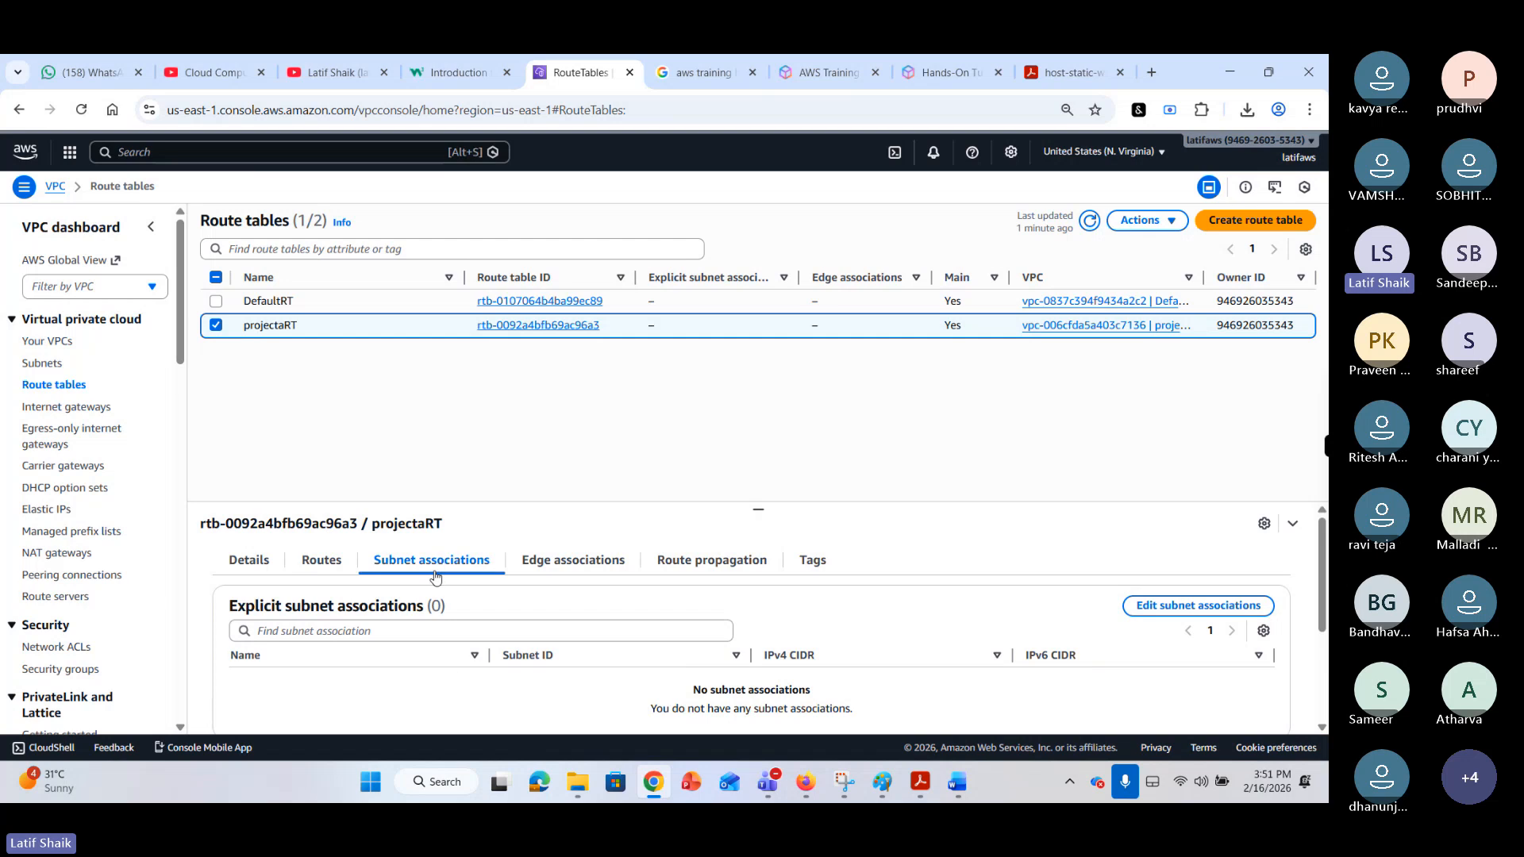
left_click(564, 566)
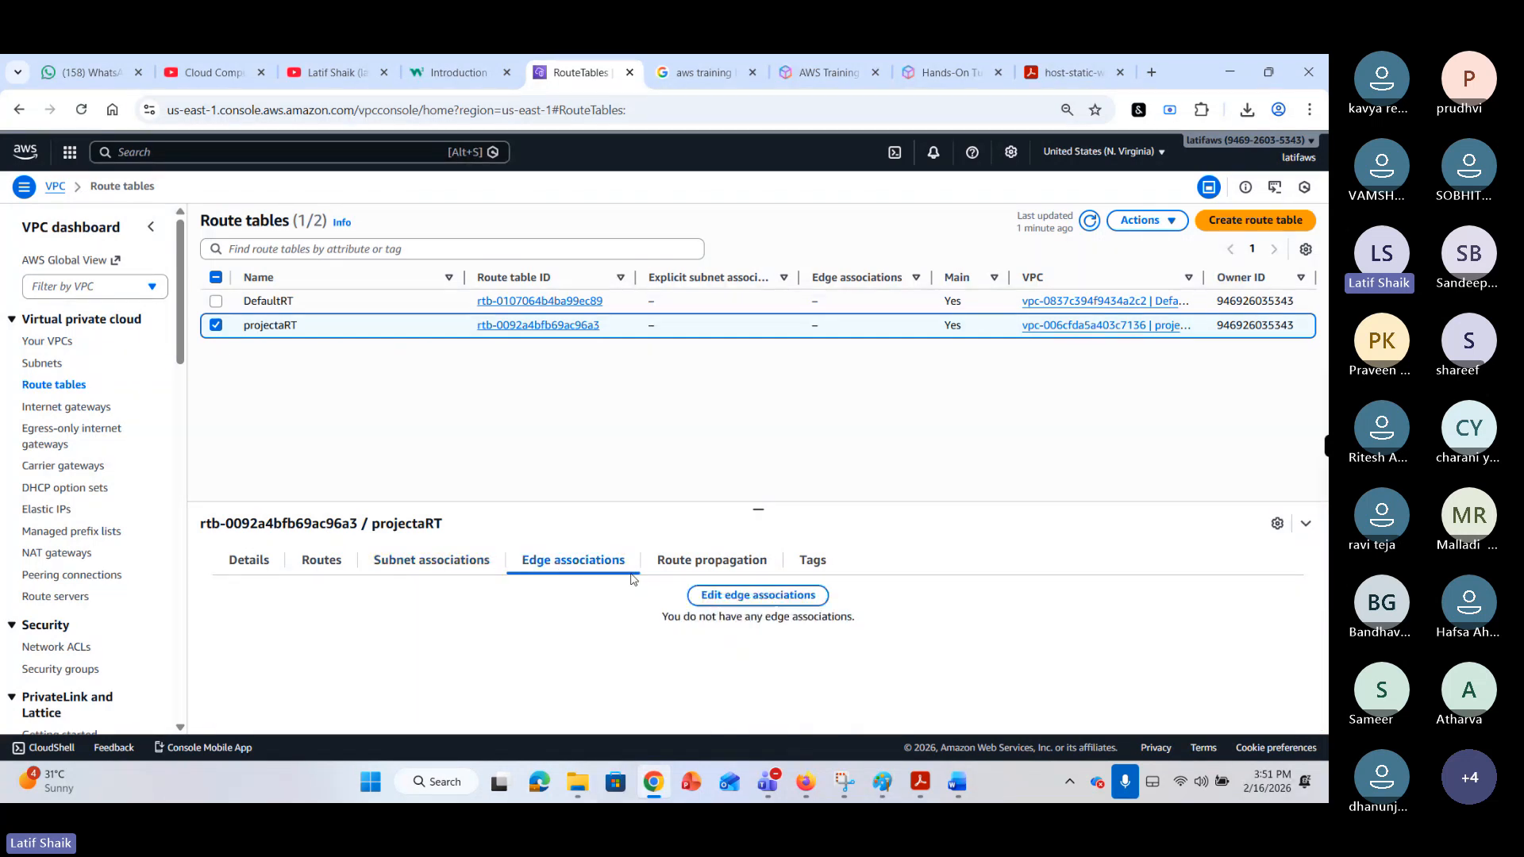
left_click(697, 565)
left_click(338, 562)
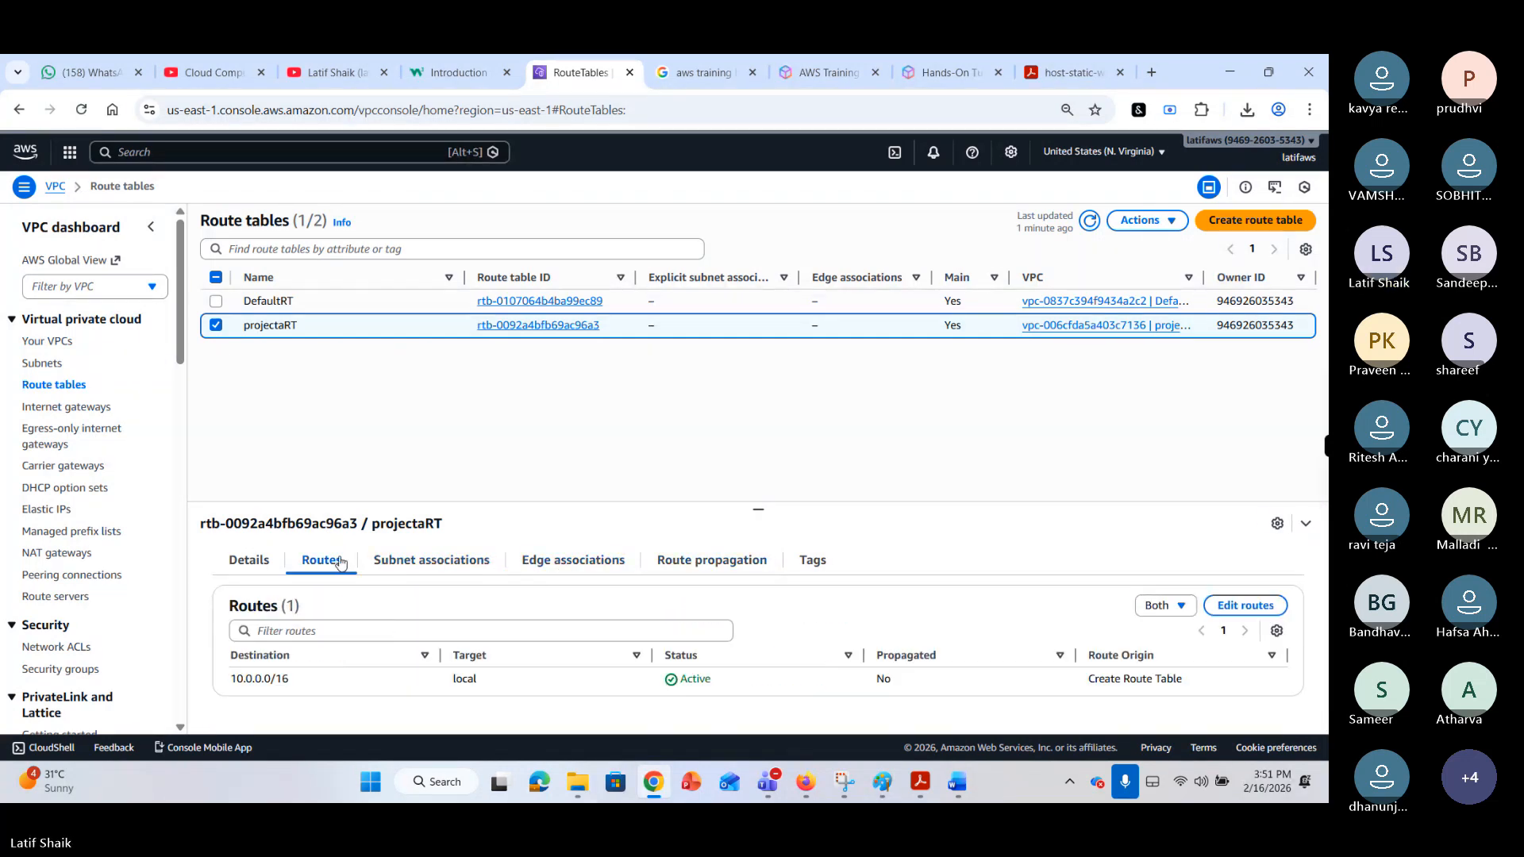
left_click(251, 563)
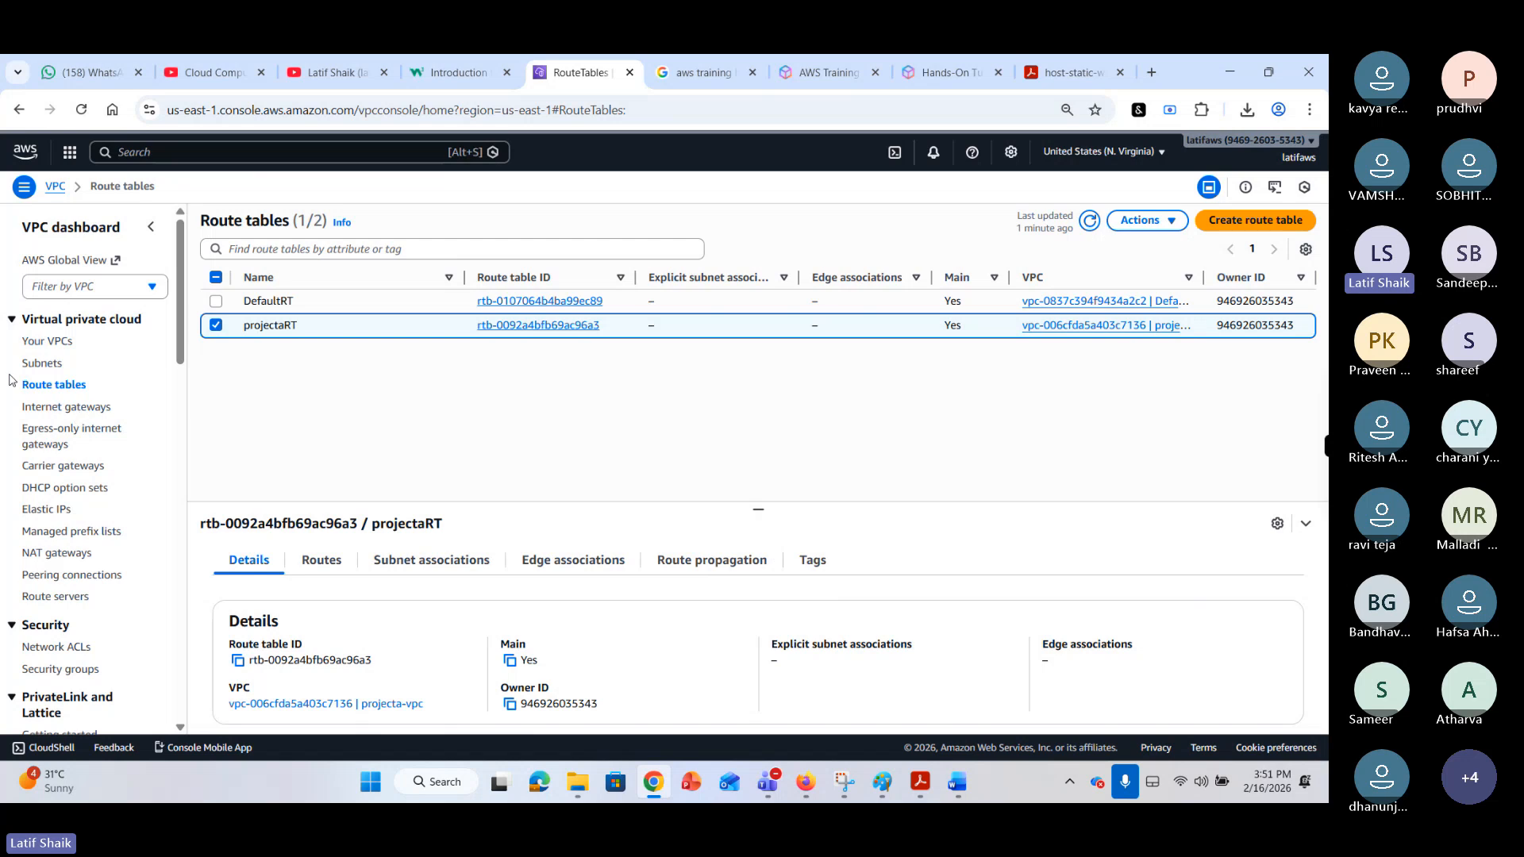
Check the subnets list, then examine projecta-vpc's resource map, highlighting projectaRT's connections and looking at its network connections.
left_click(32, 365)
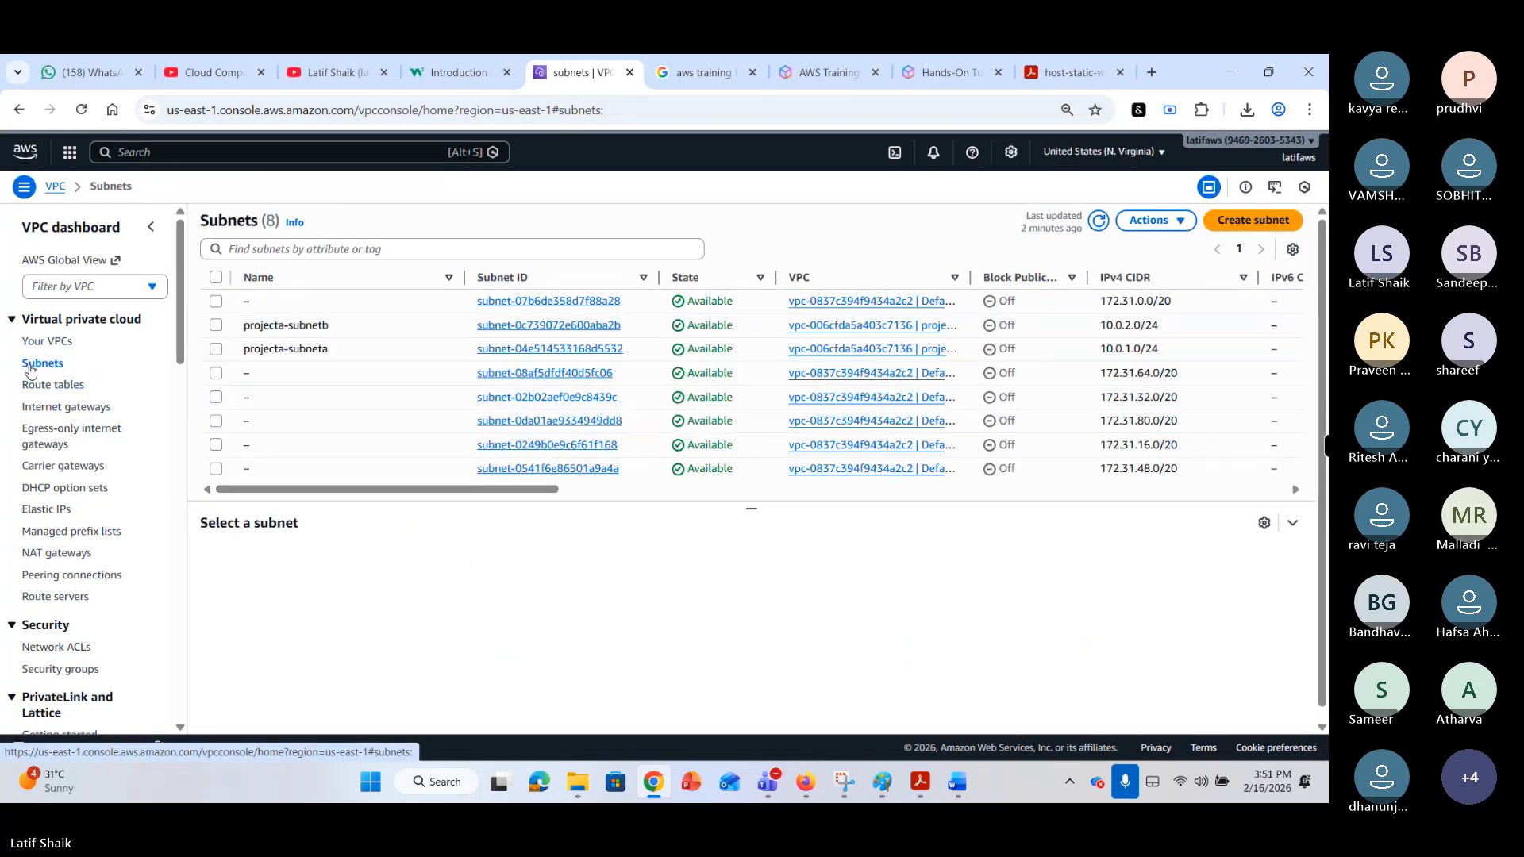
left_click(57, 343)
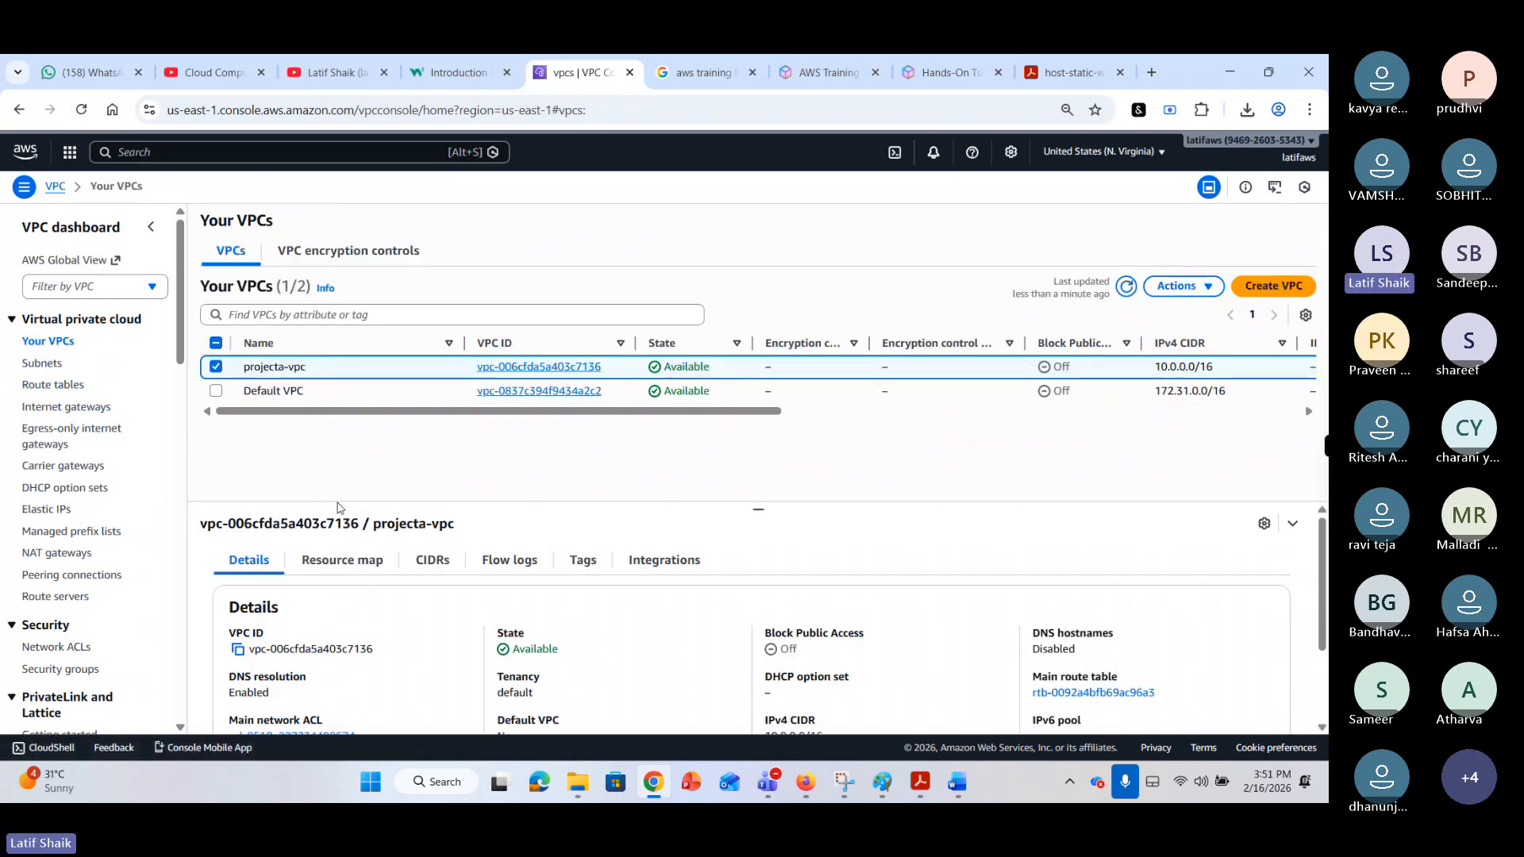
left_click(350, 561)
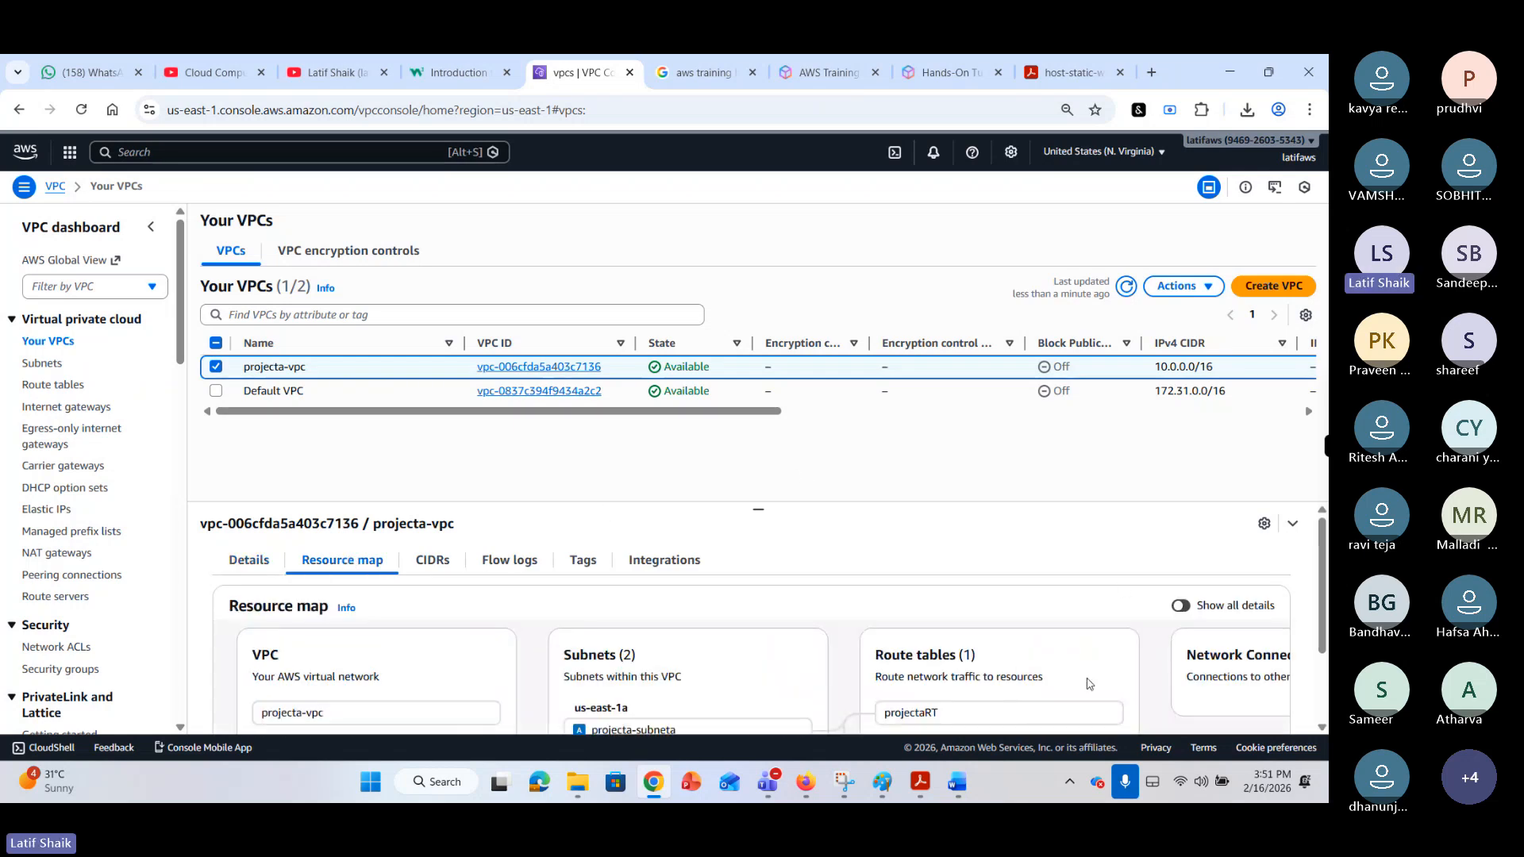
scroll(1115, 660, "down", 2)
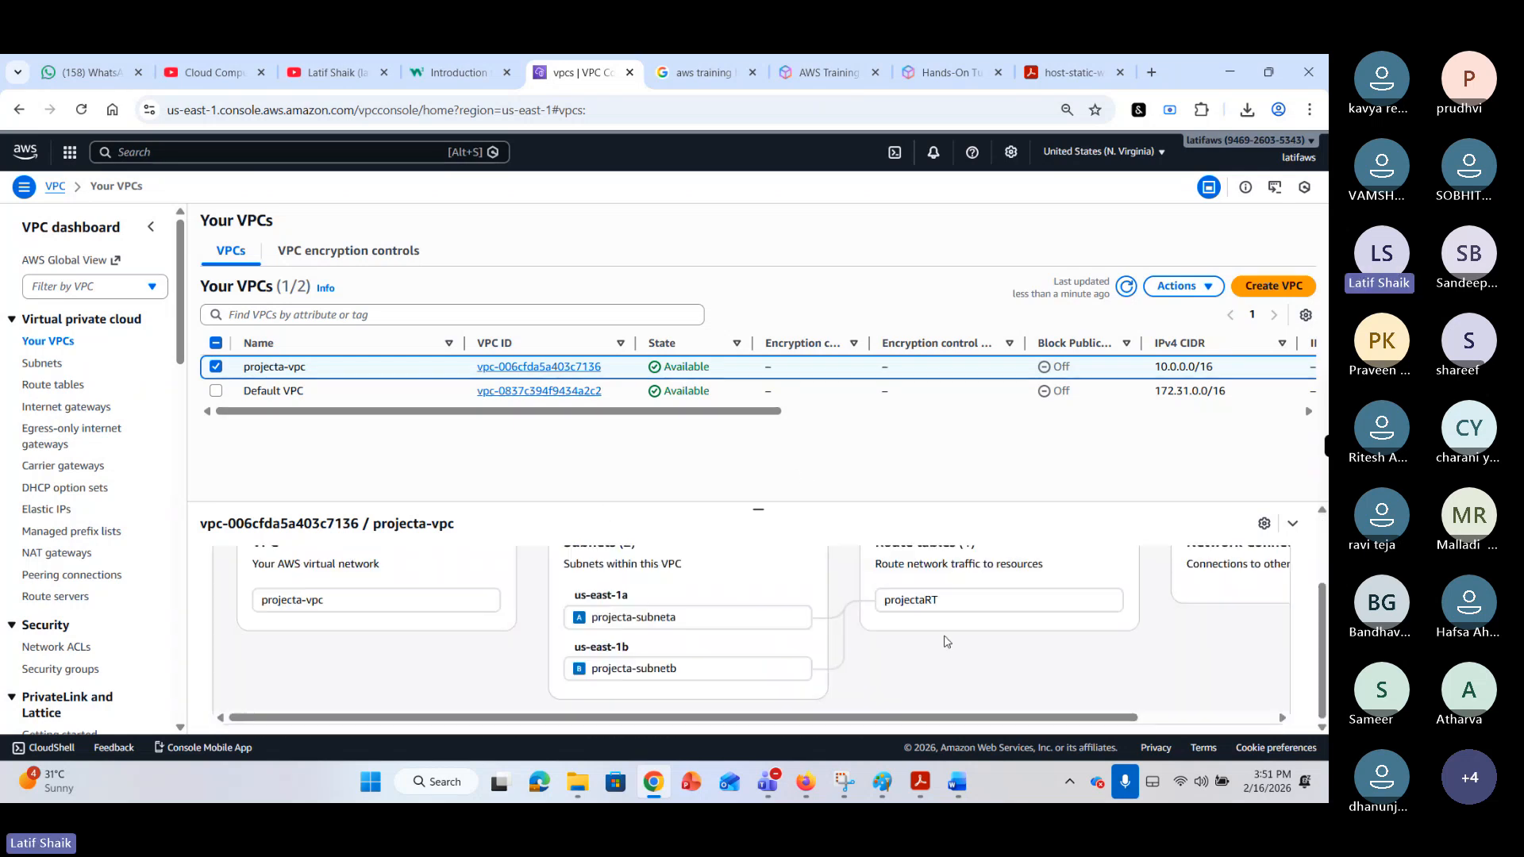
left_click(1004, 608)
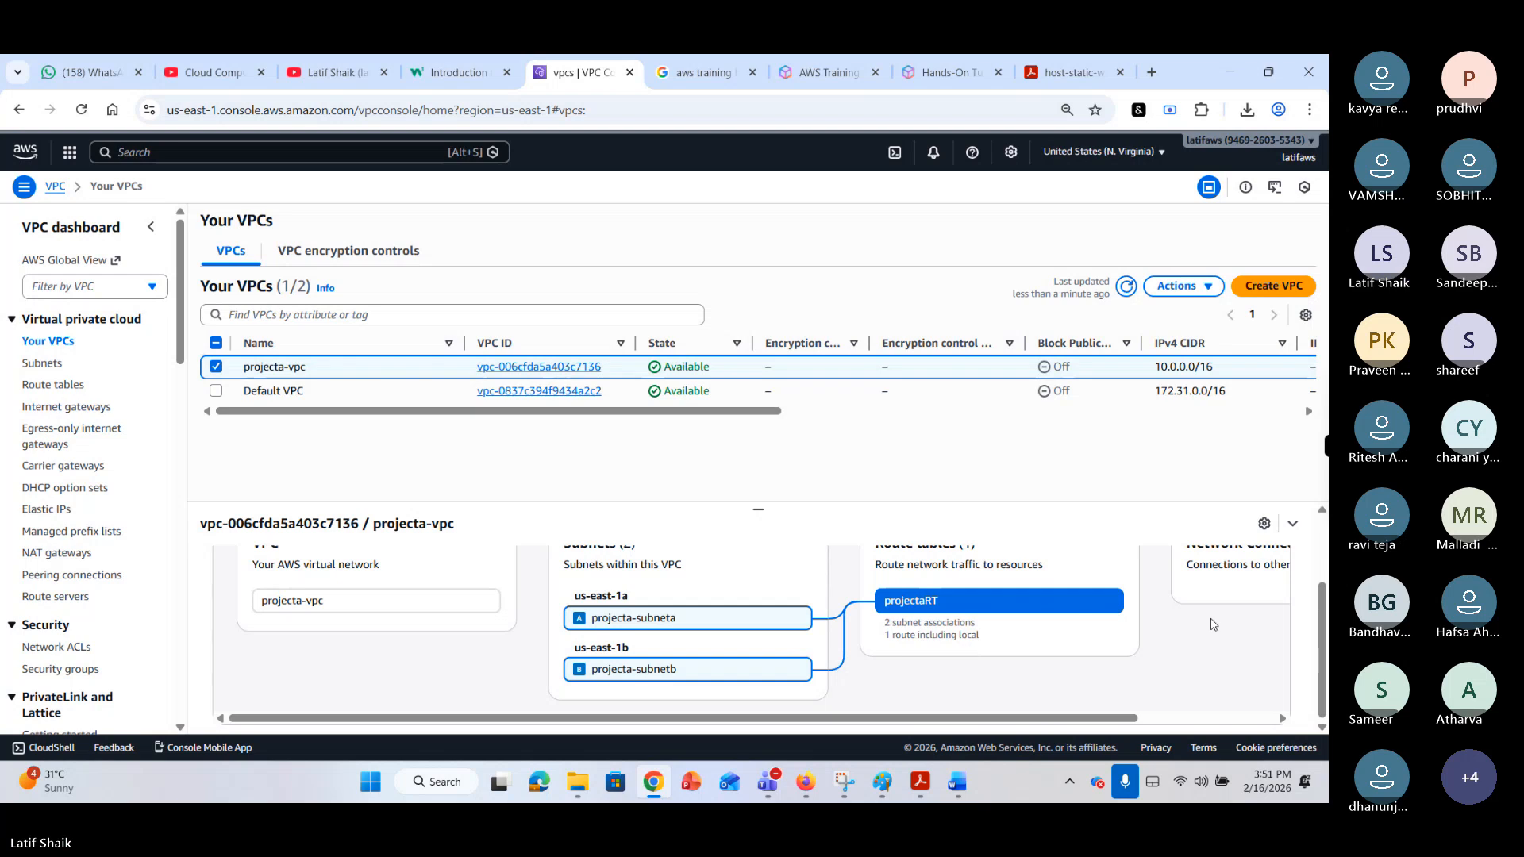
scroll(1160, 703, "right", 2)
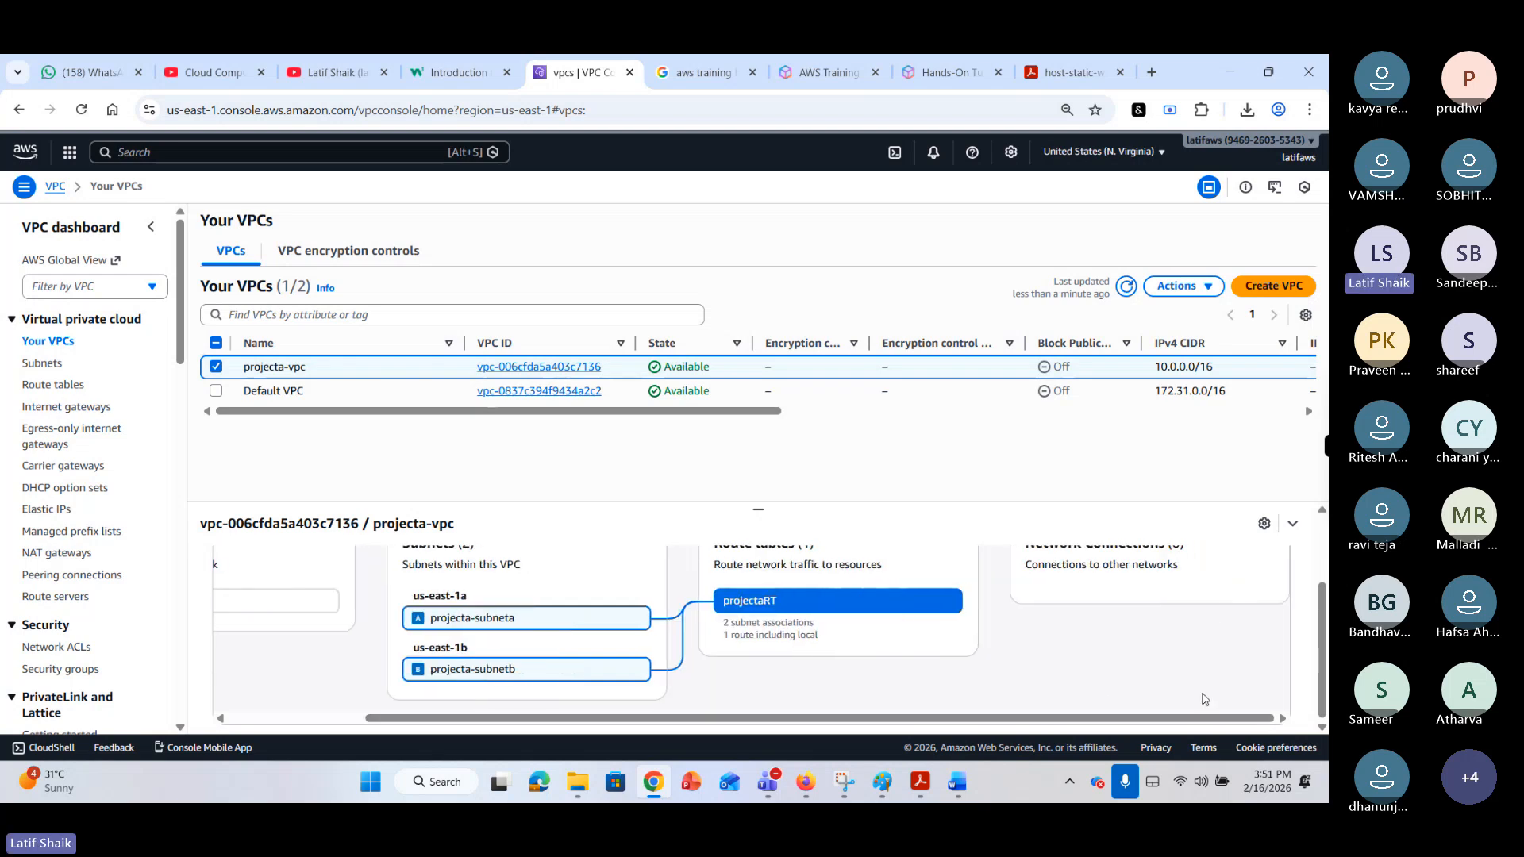
scroll(1072, 667, "up", 3)
scroll(1021, 635, "down", 2)
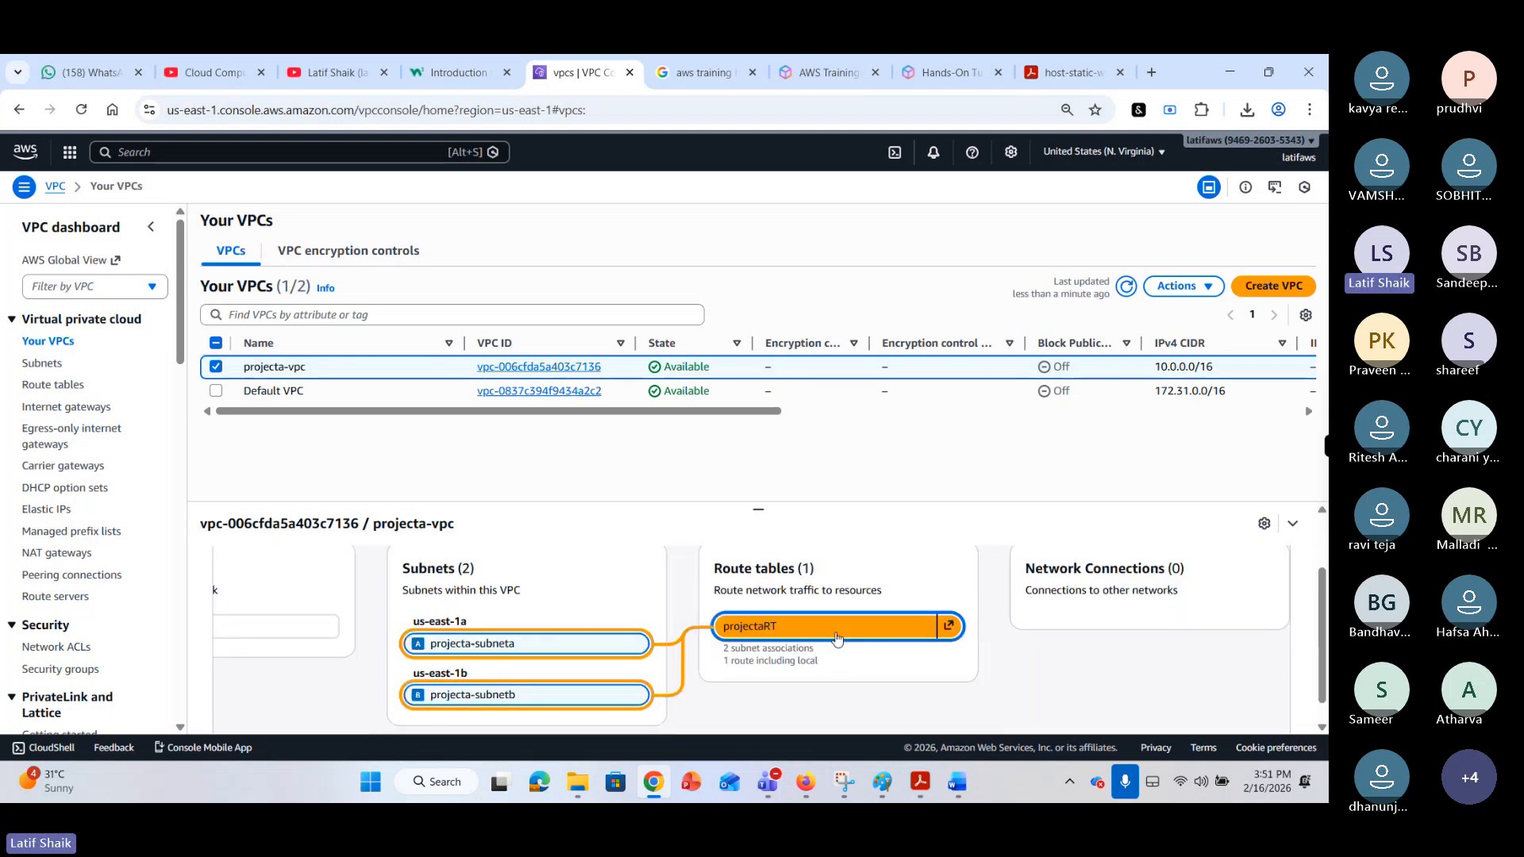
Open projectaRT's routes for editing, add a new route entry and show its destination choices.
left_click(73, 387)
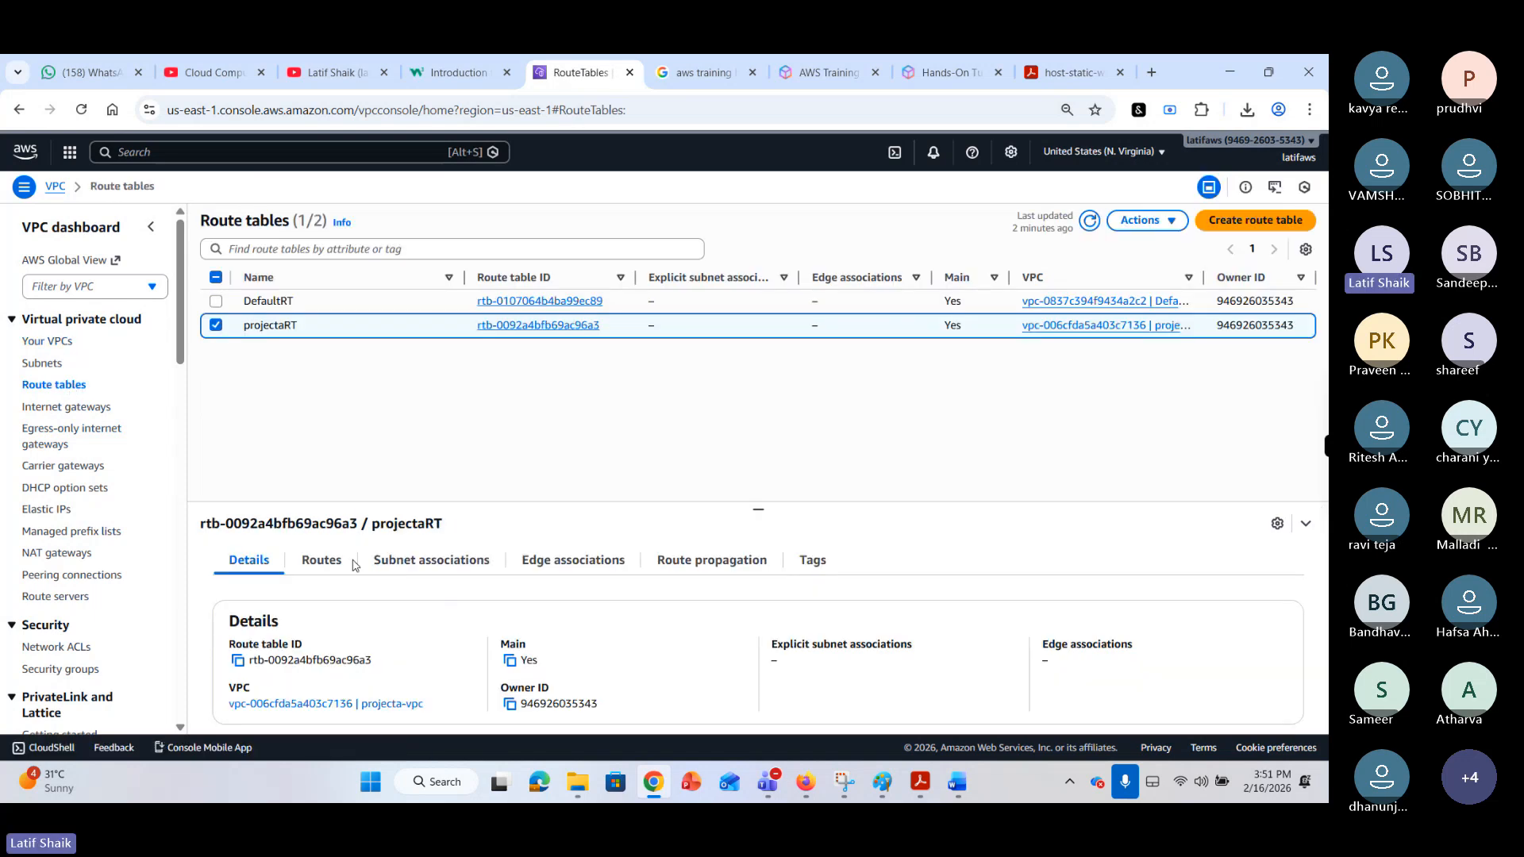
left_click(322, 562)
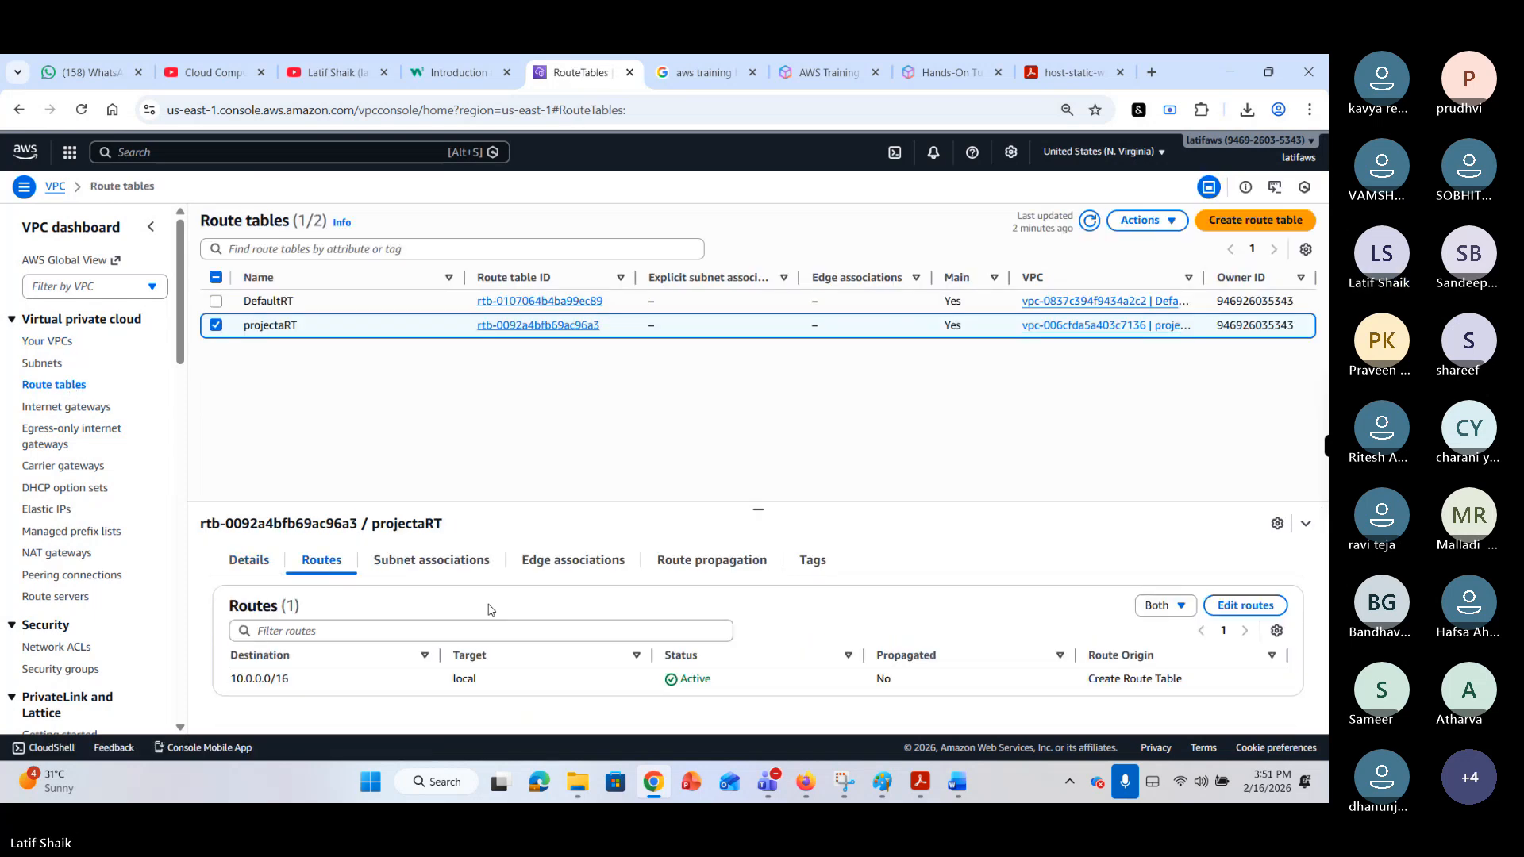
left_click(1233, 609)
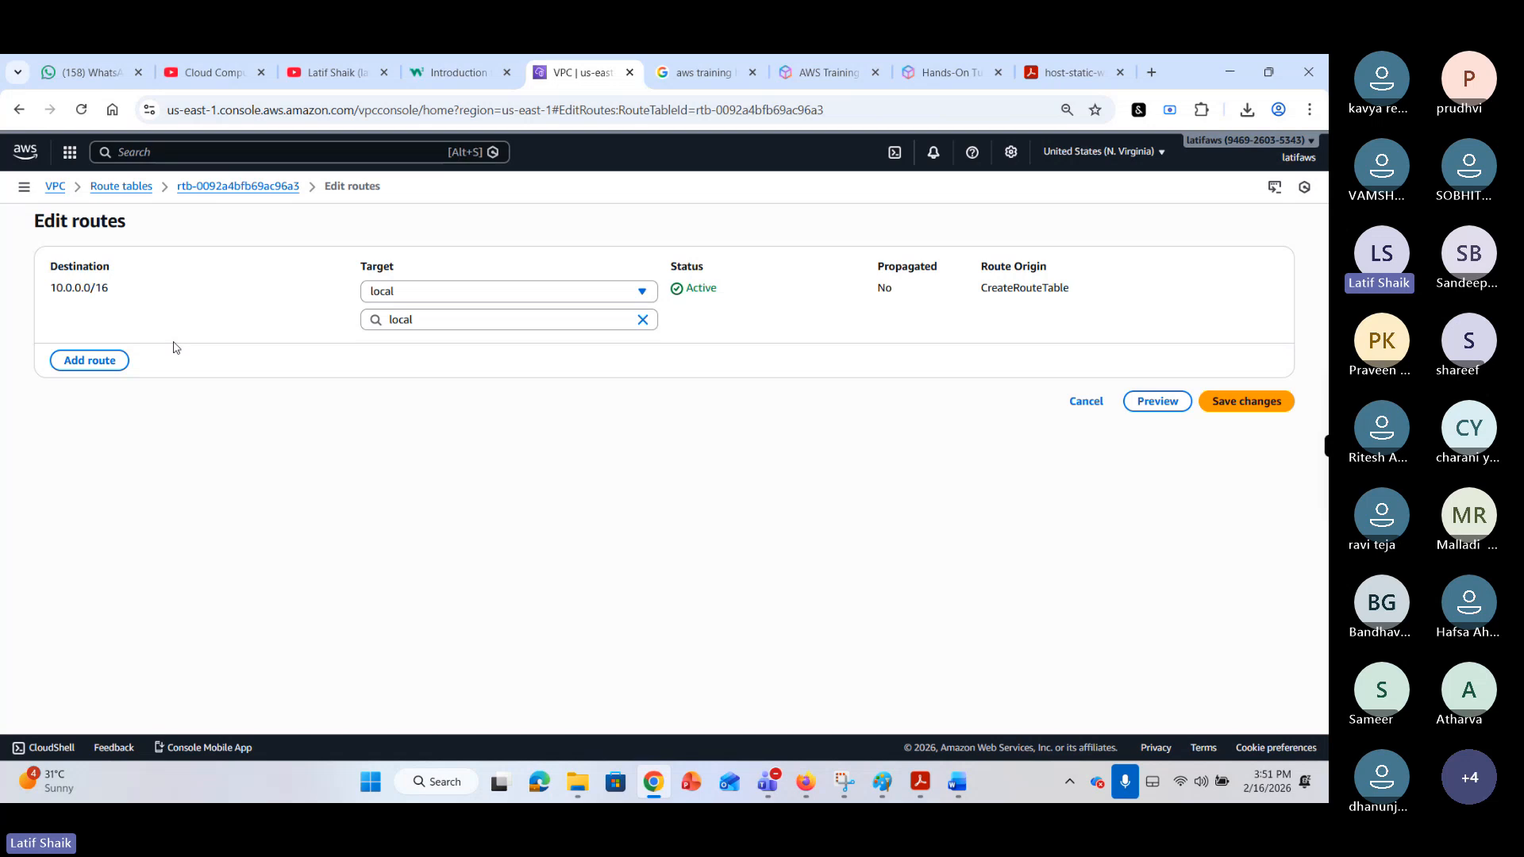
left_click(103, 358)
left_click(104, 354)
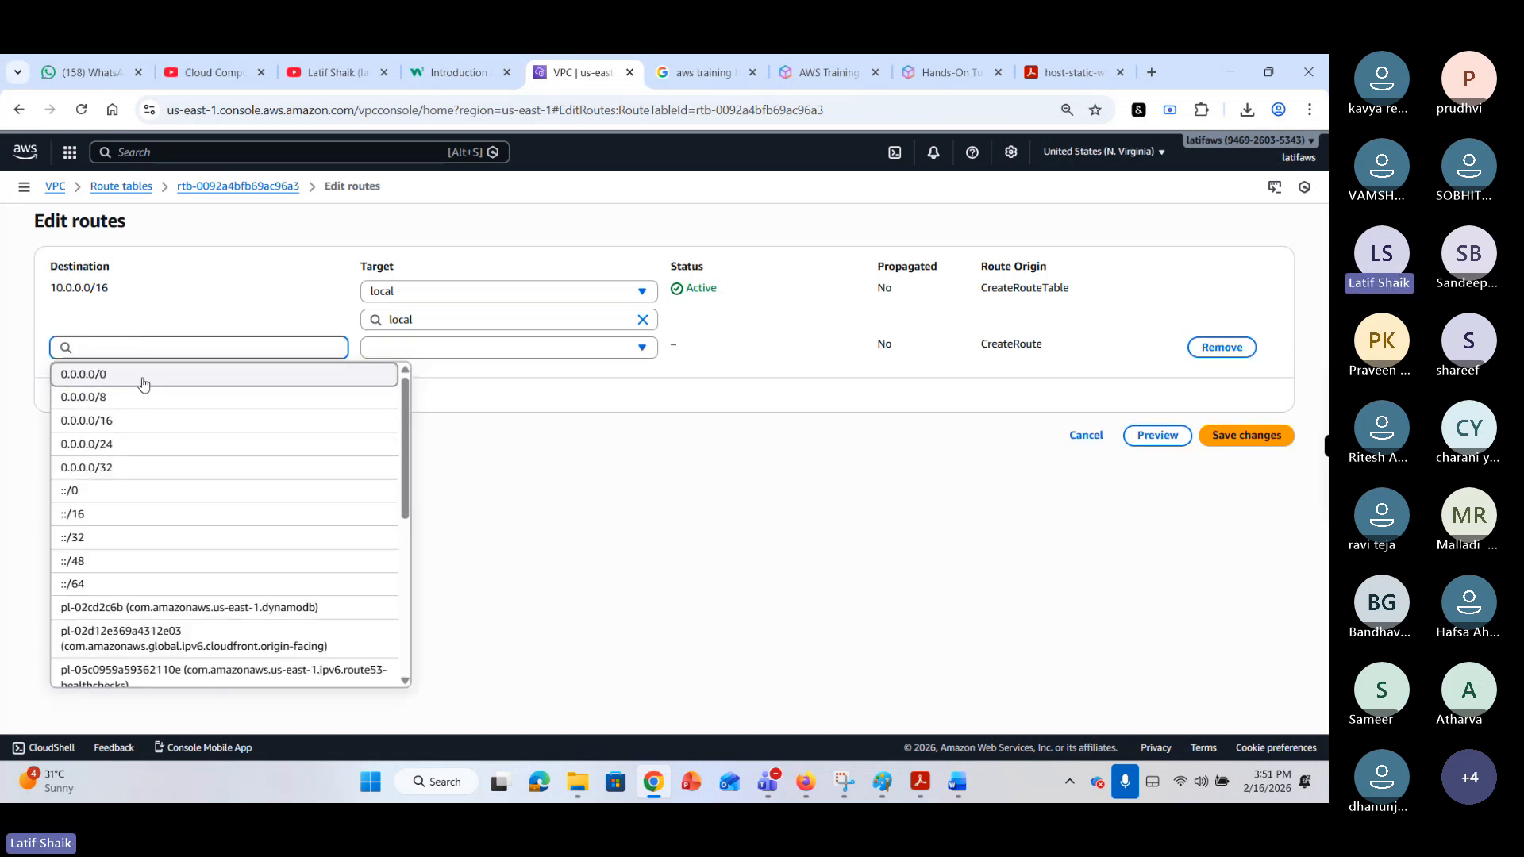
Add a 0.0.0.0/0 route targeting internet gateway igw-086f92ab019de9f9a to the route table and save the changes.
left_click(142, 375)
left_click(562, 350)
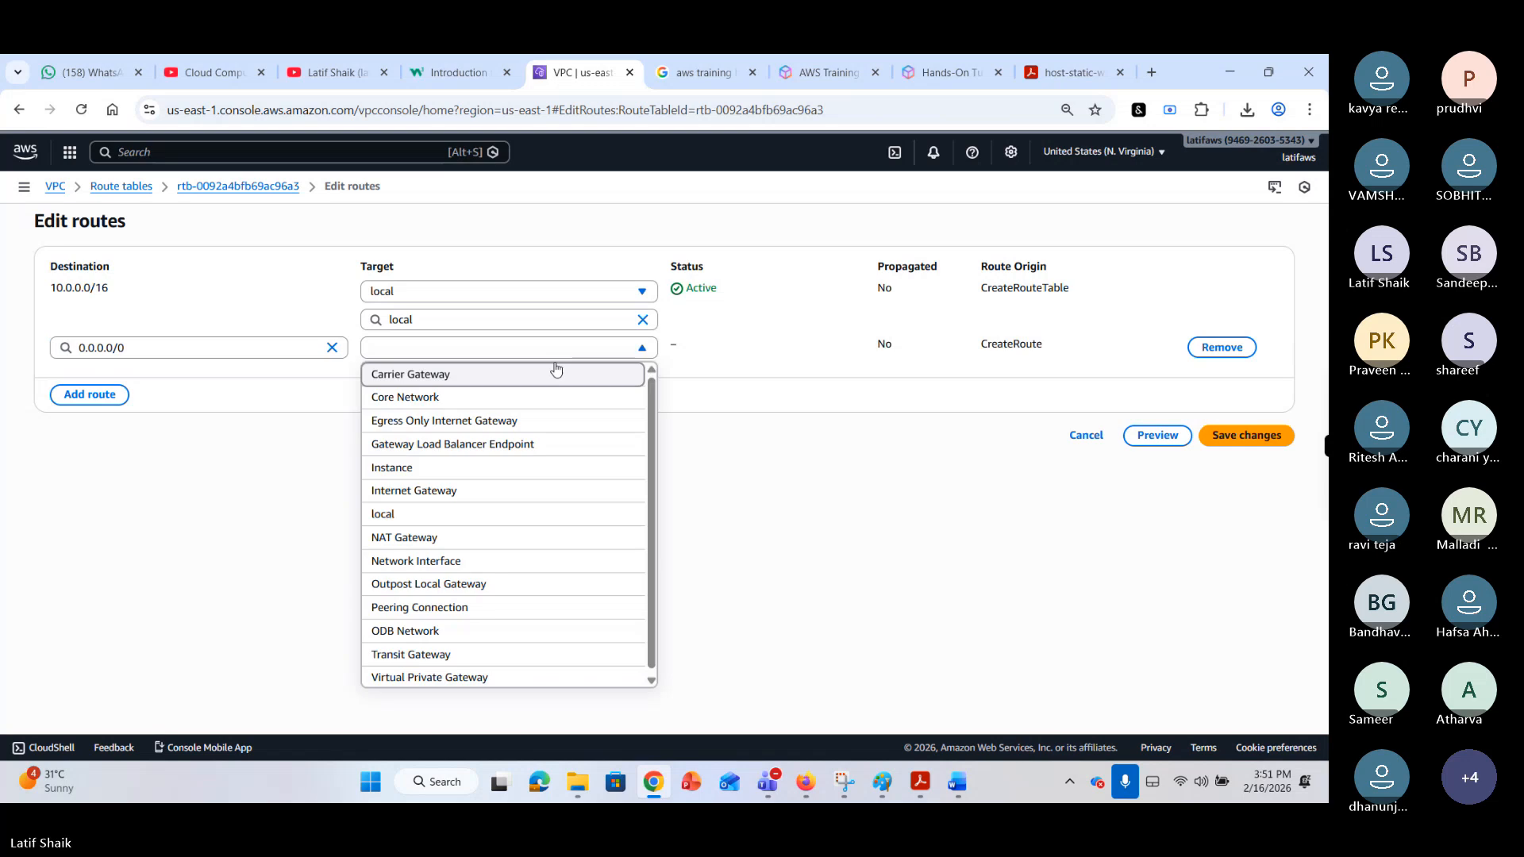
left_click(463, 491)
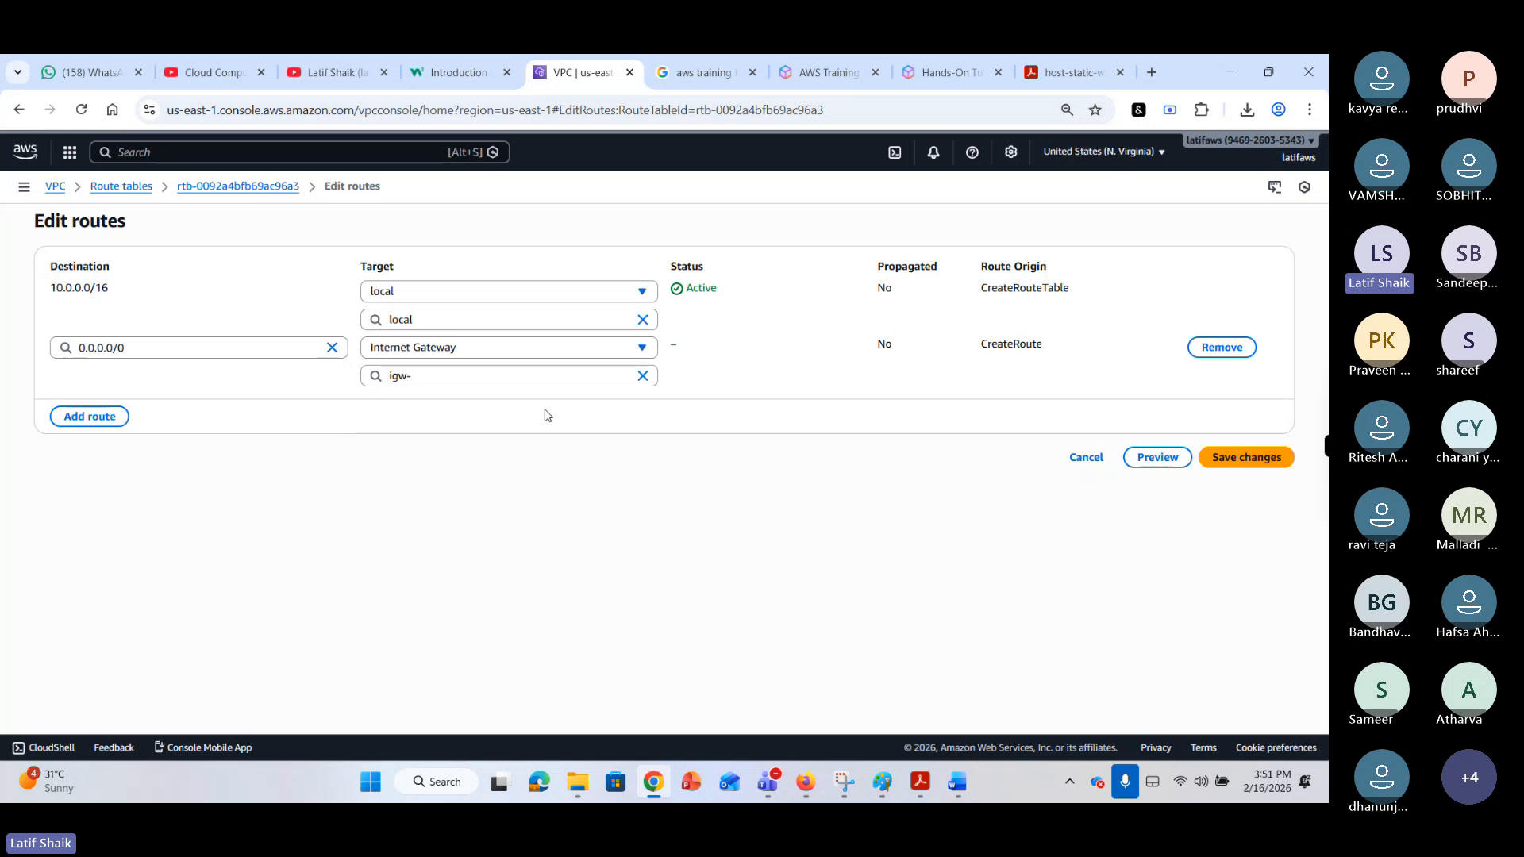
left_click(510, 374)
left_click(502, 427)
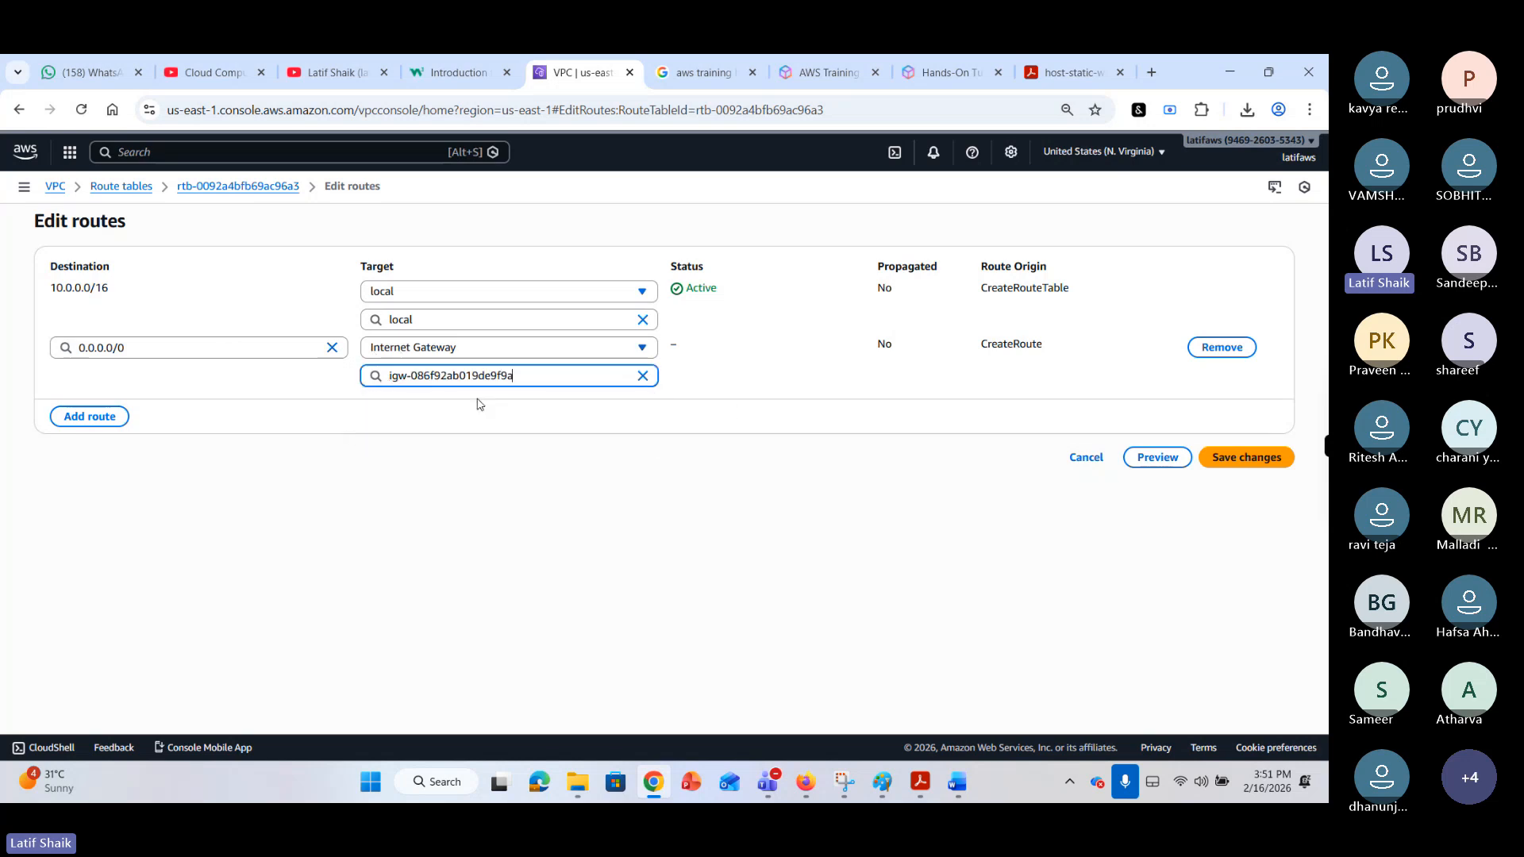
left_click(1245, 459)
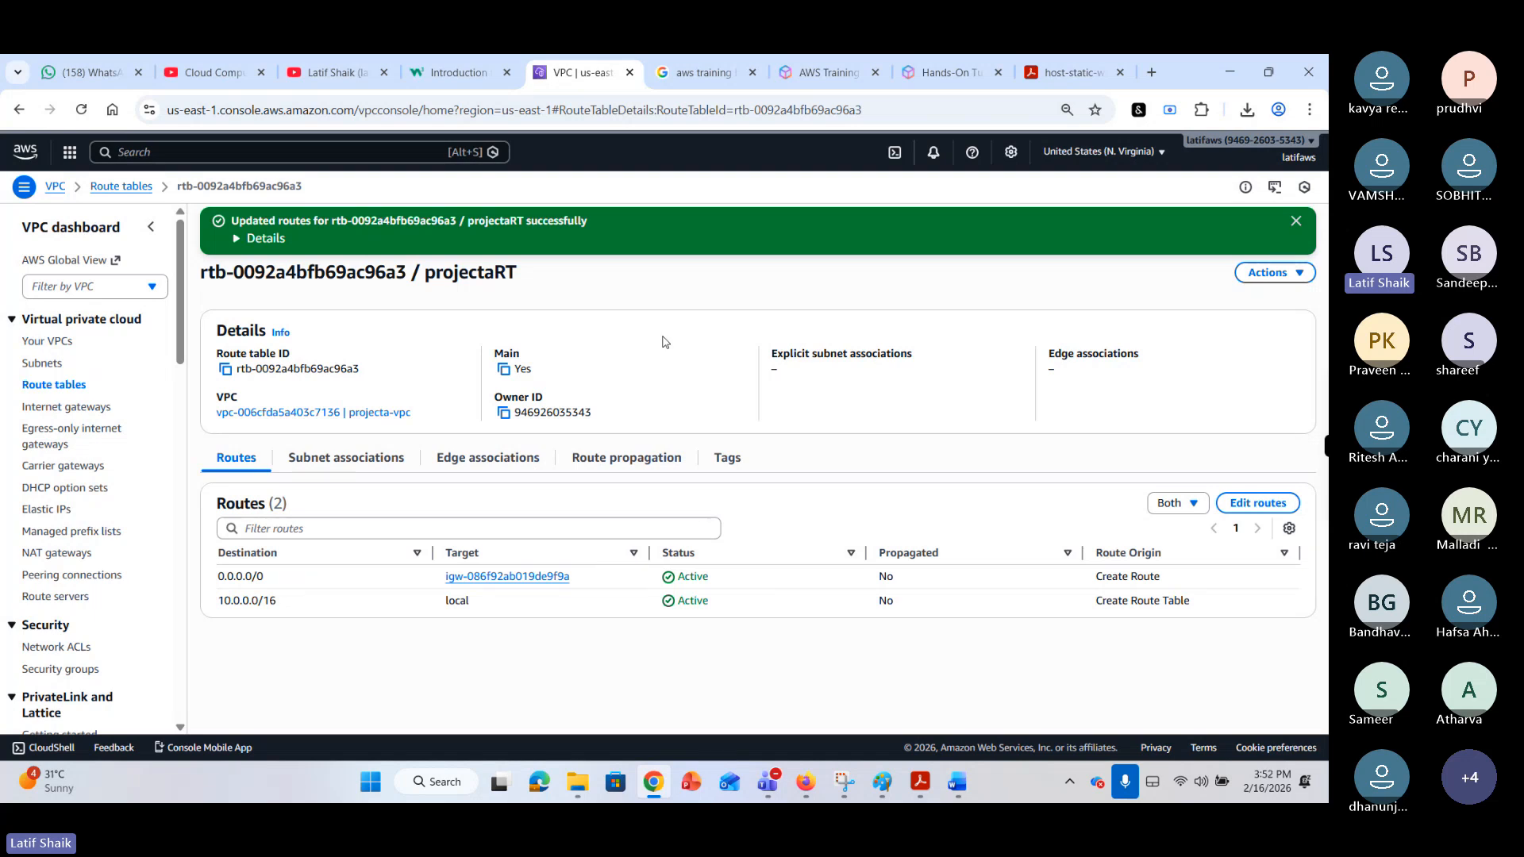
Review the destinations and targets of the projectaRT routes as well as the table's subnet associations.
triple_click(265, 584)
left_click_drag(598, 585, 436, 582)
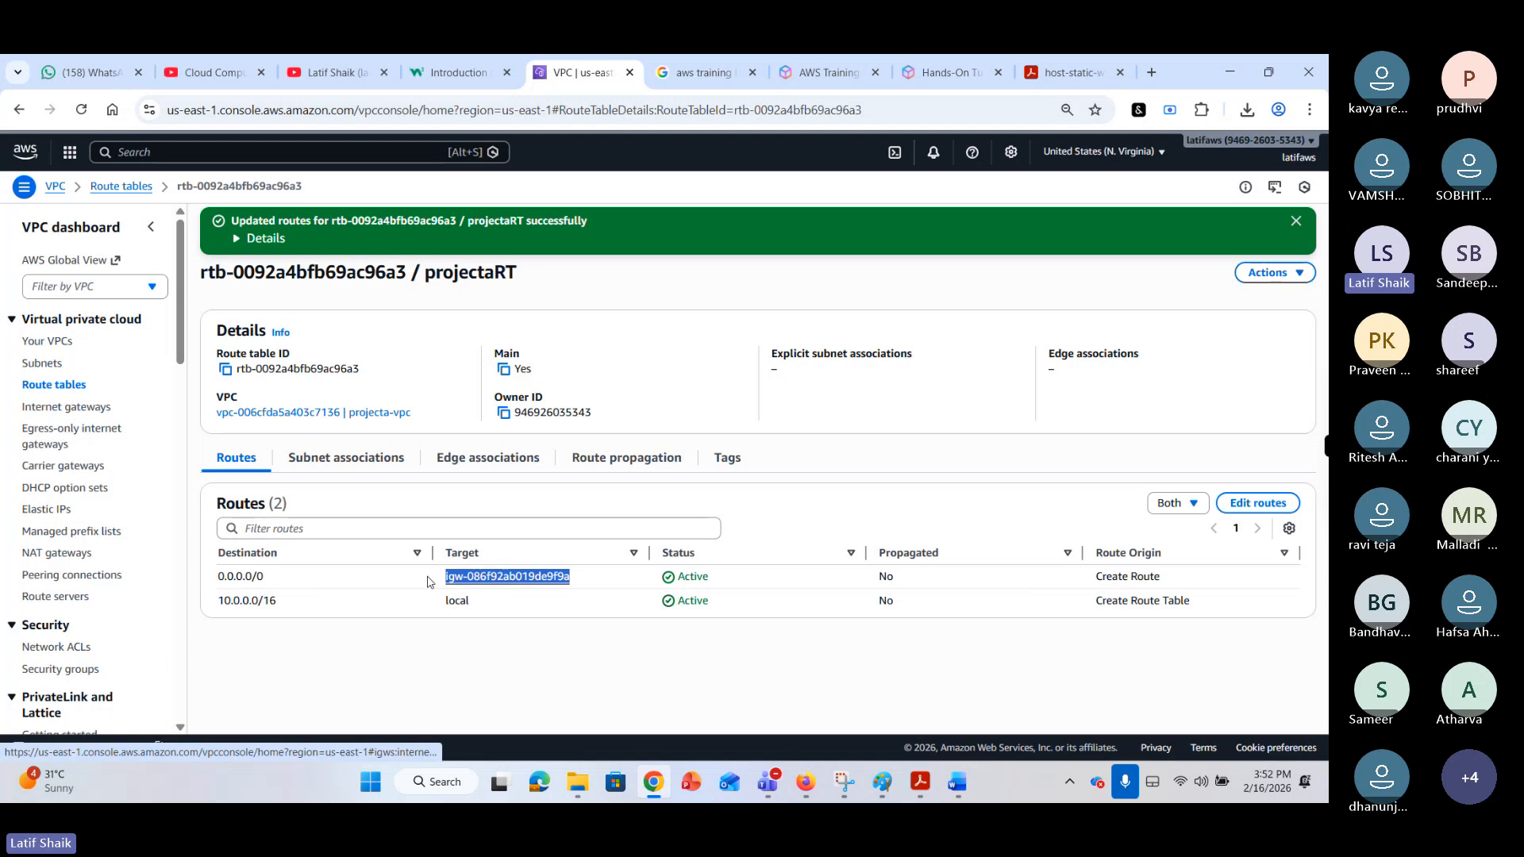
left_click(550, 627)
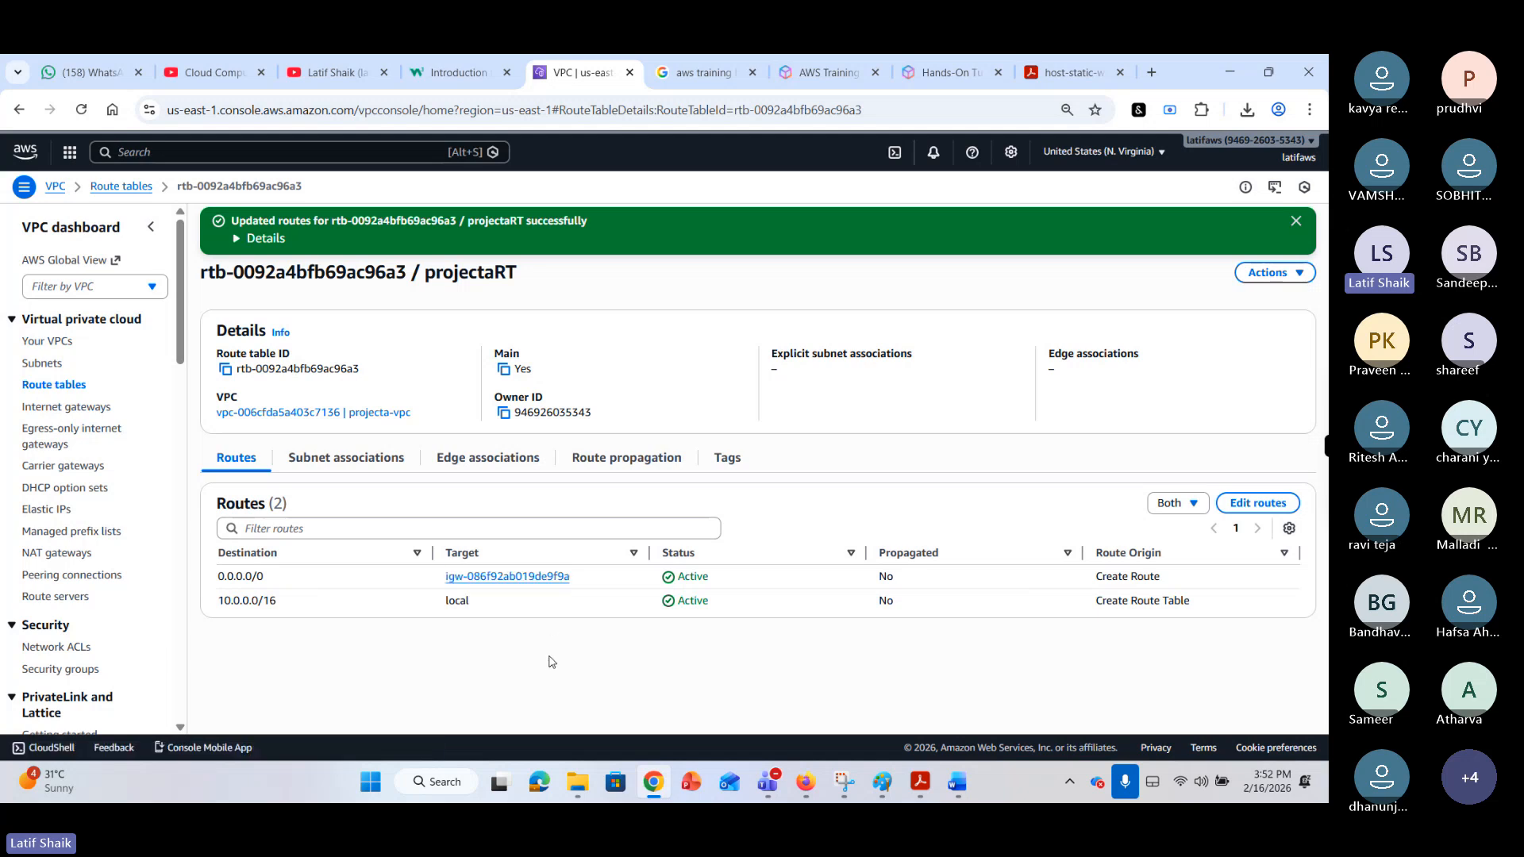
left_click(348, 464)
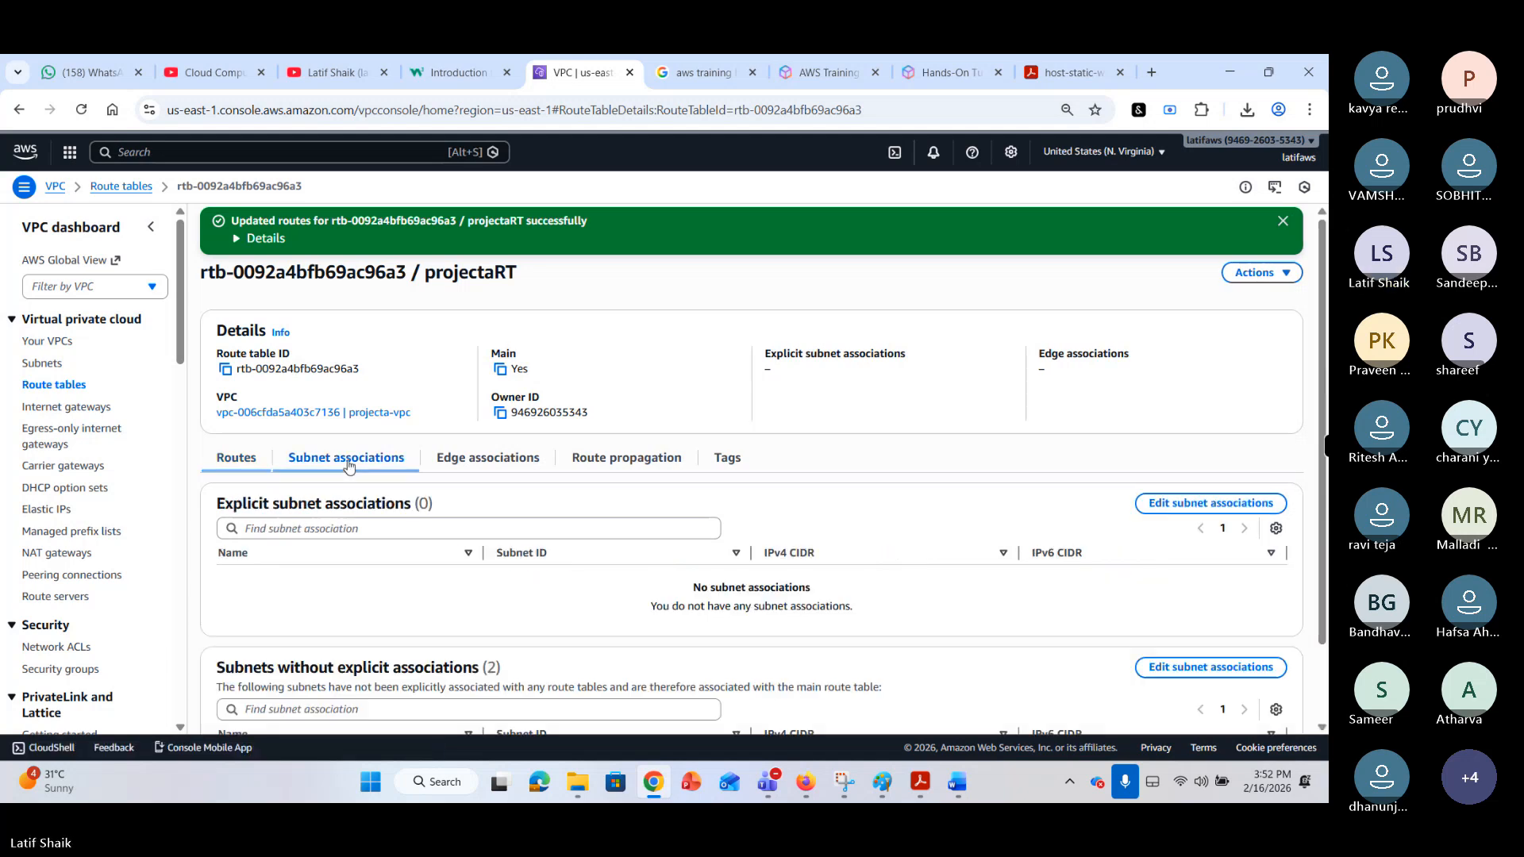
scroll(520, 594, "down", 2)
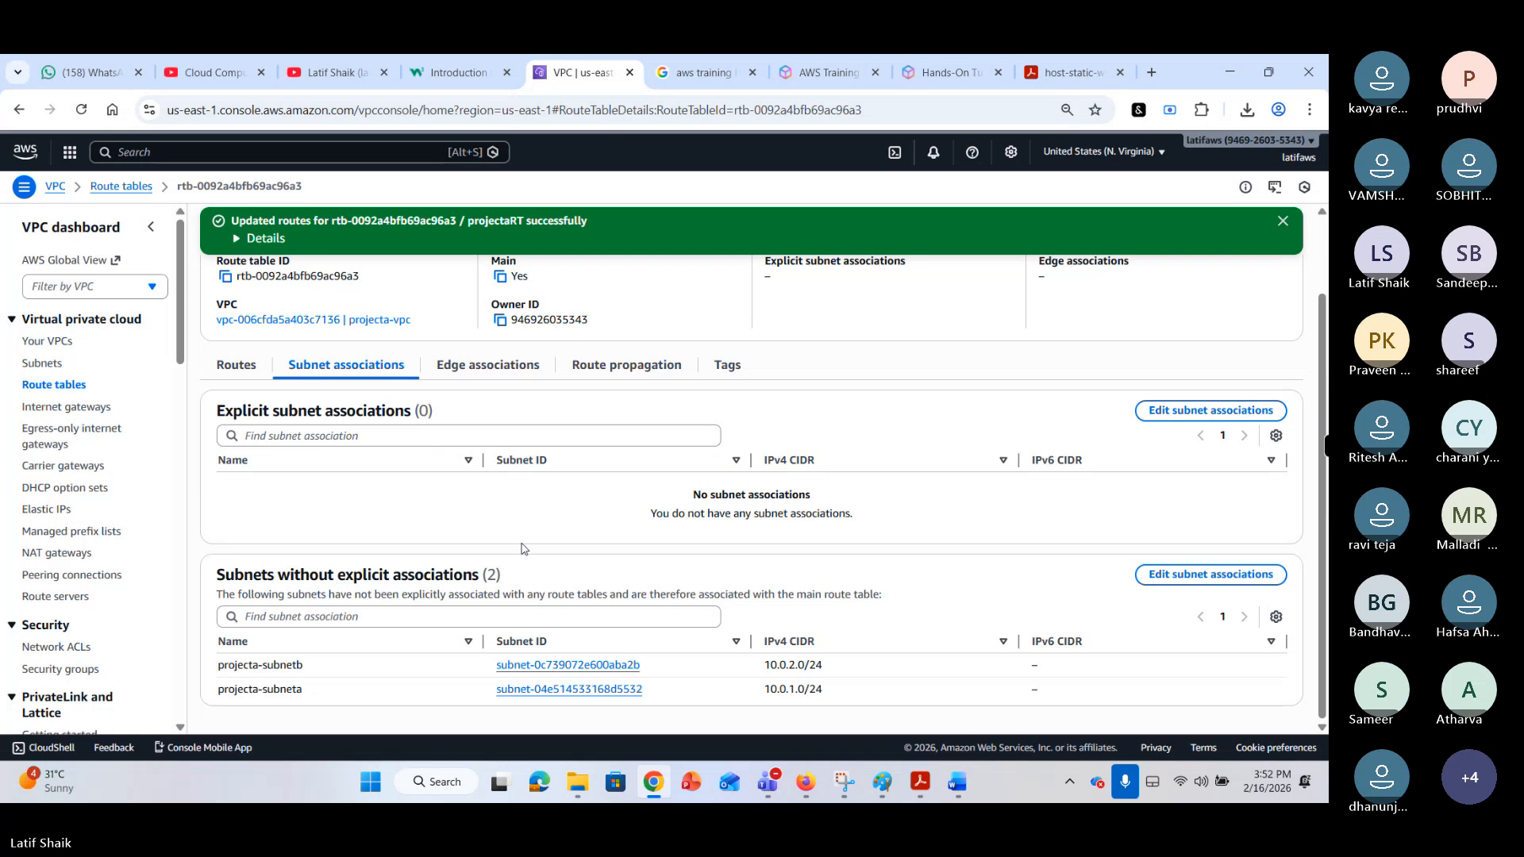
scroll(532, 517, "up", 2)
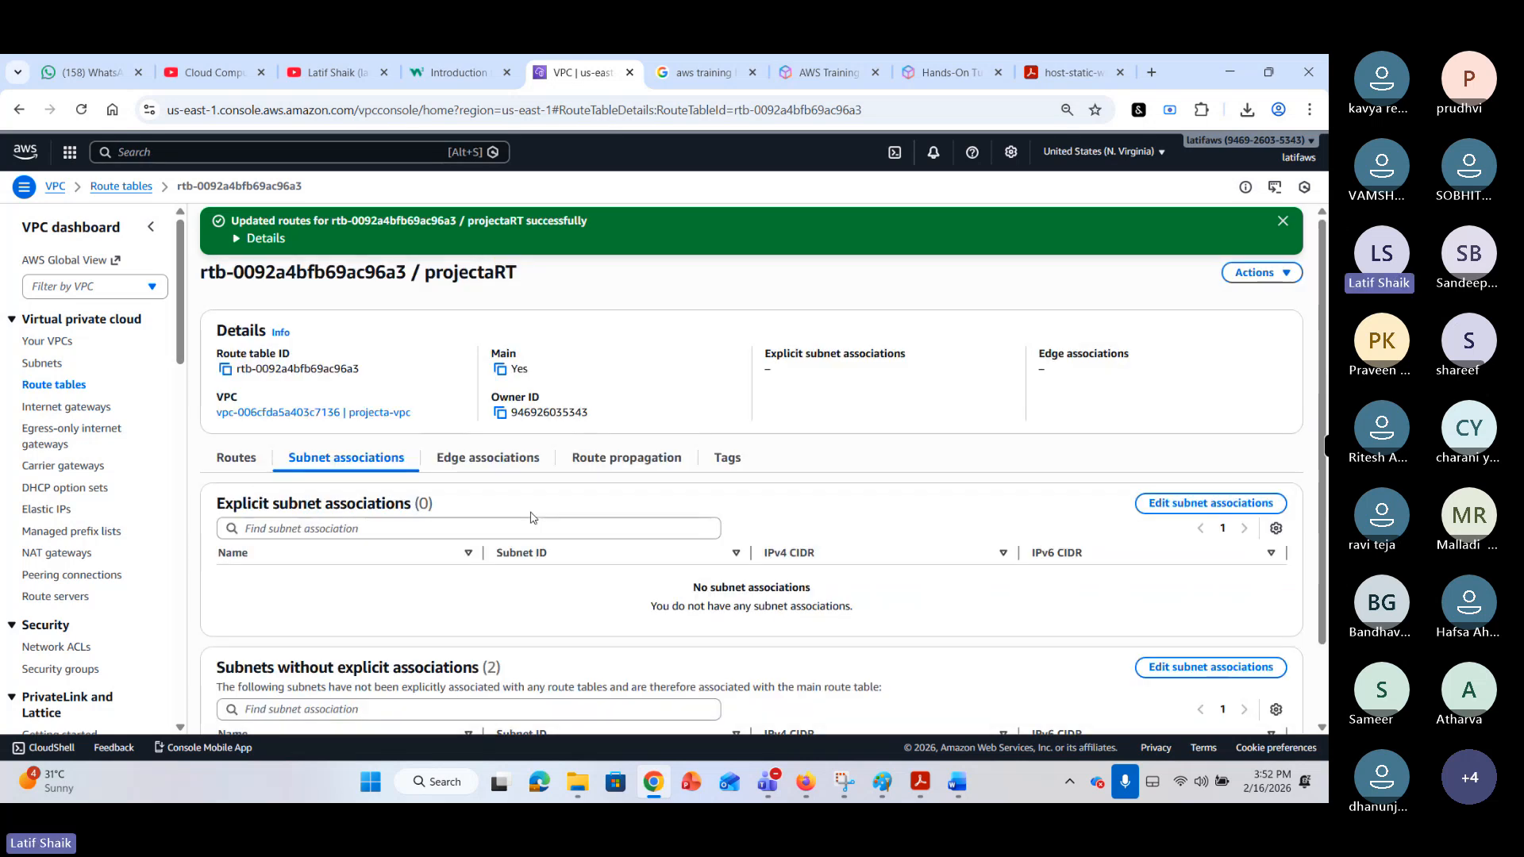
left_click(235, 462)
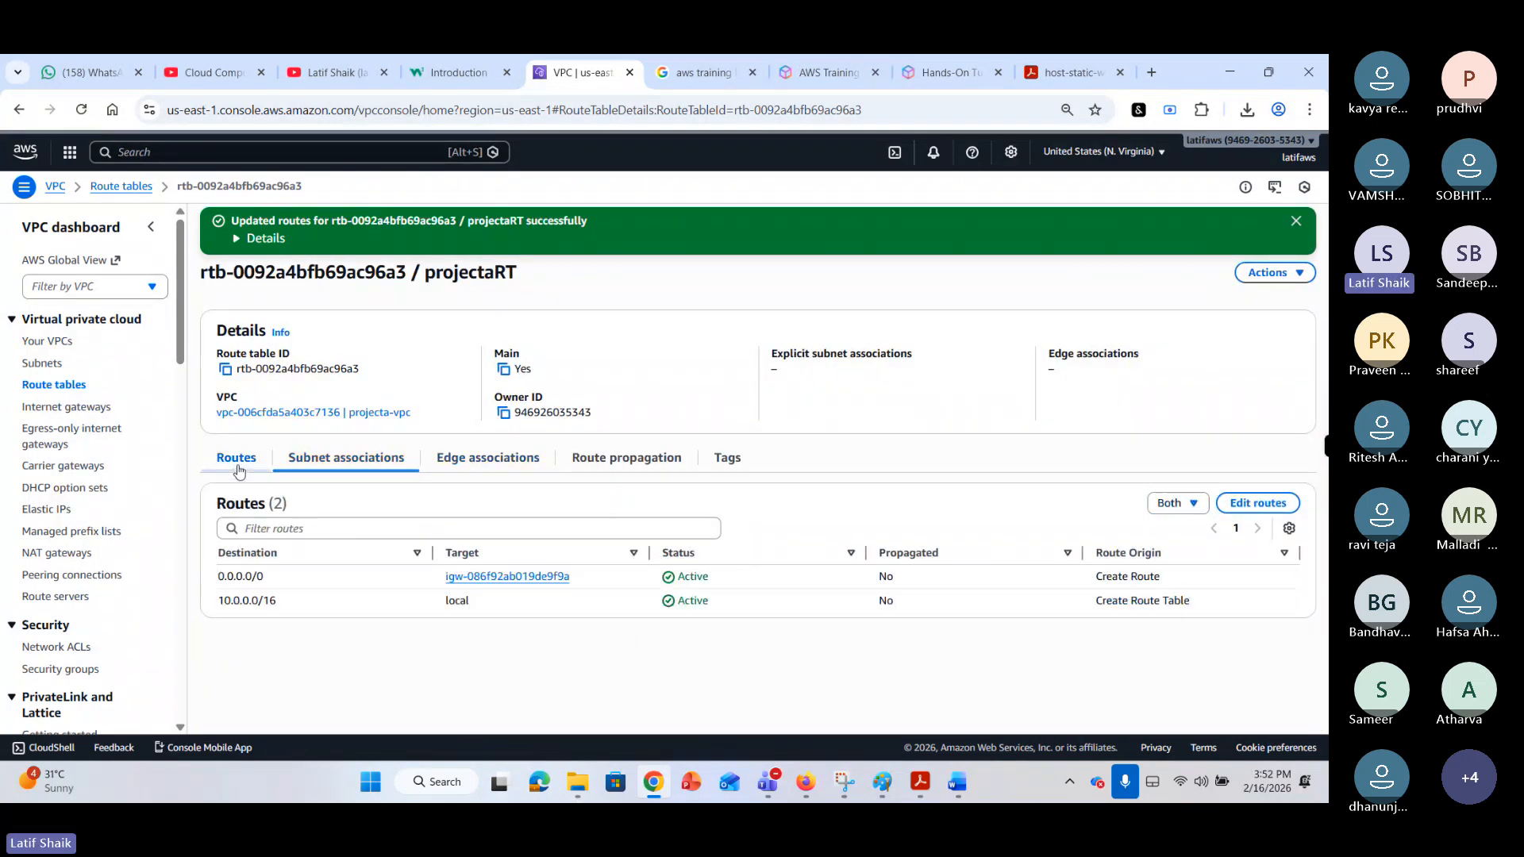
Compare the projecta-IGW internet gateway's details with the gateway target in the projectaRT route table's routes.
left_click(68, 407)
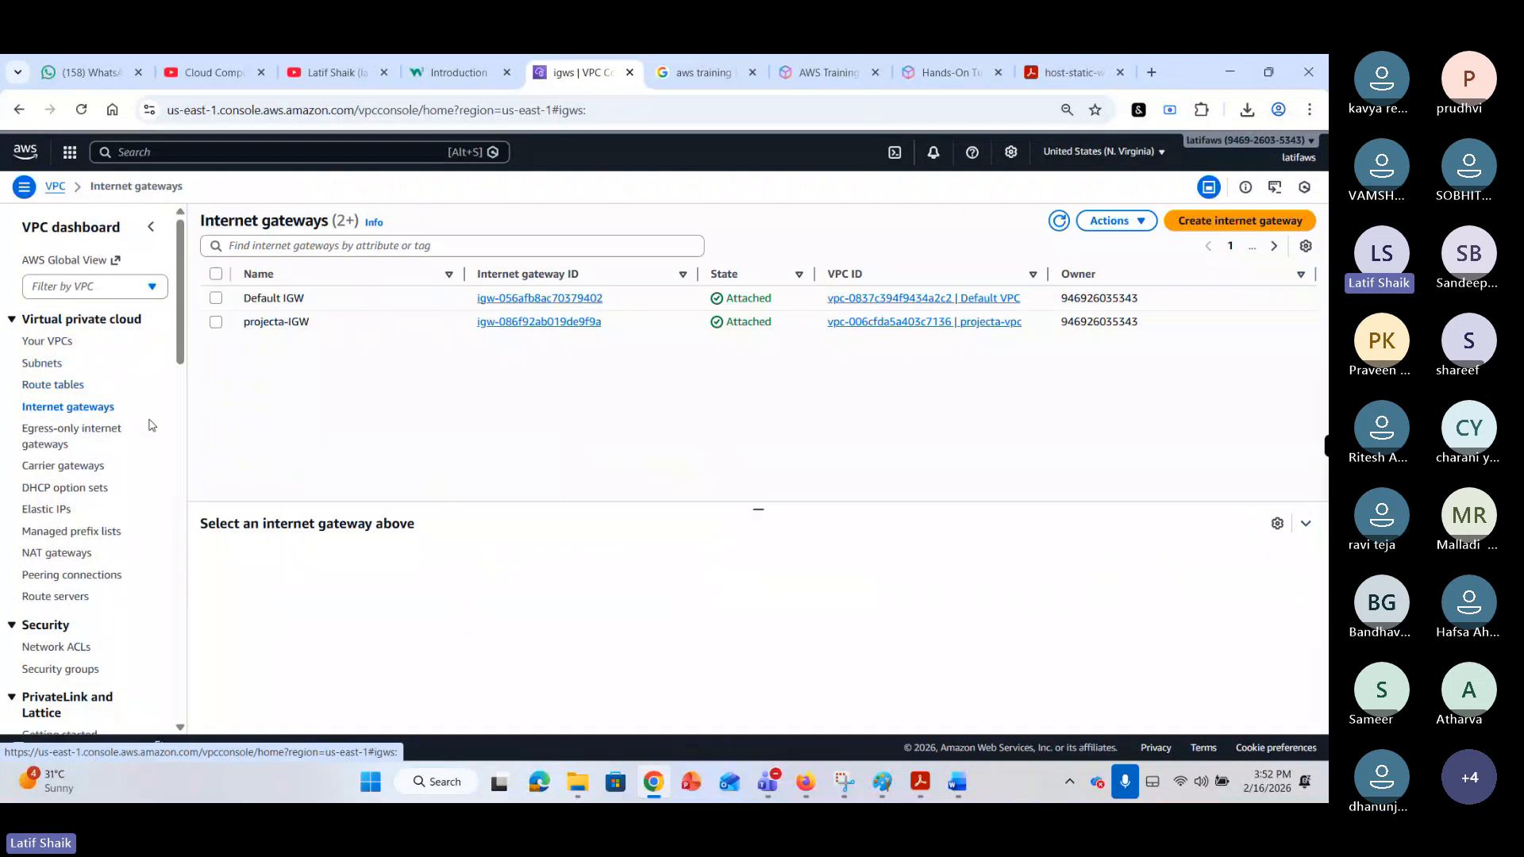
left_click(216, 322)
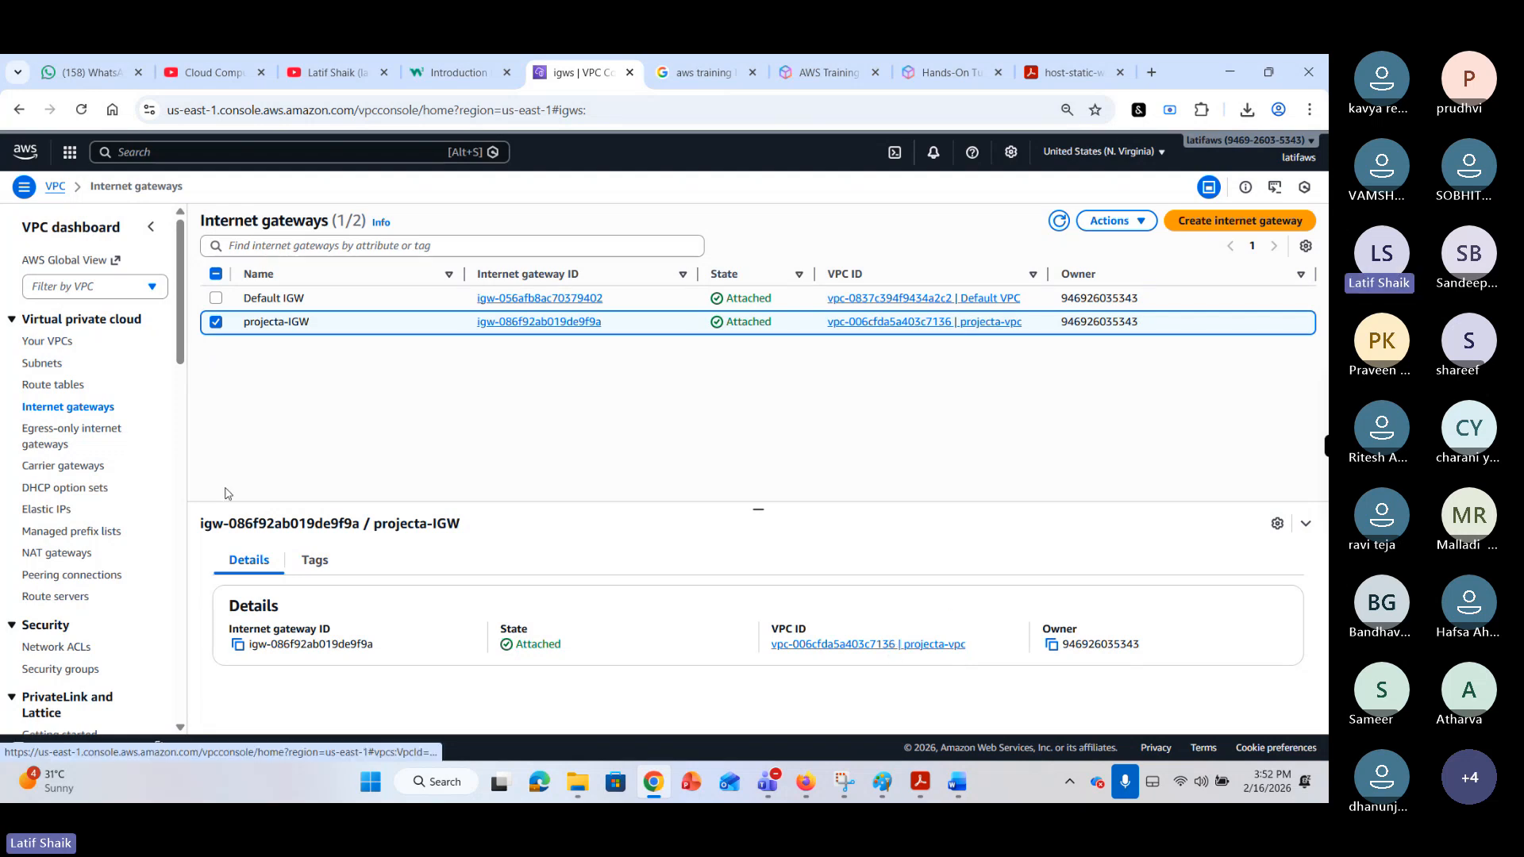
left_click(44, 385)
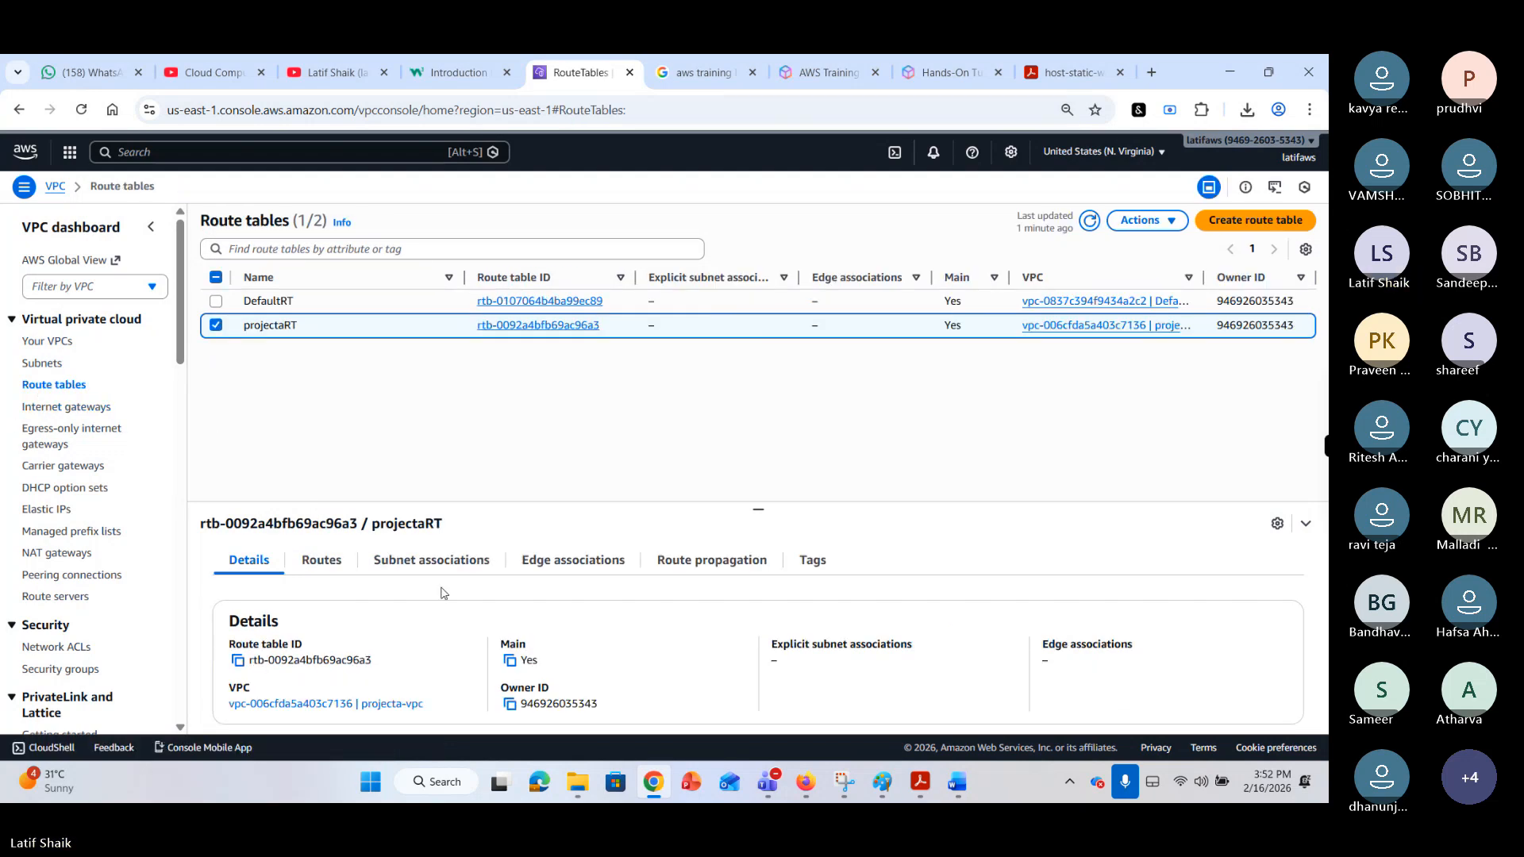
left_click(325, 562)
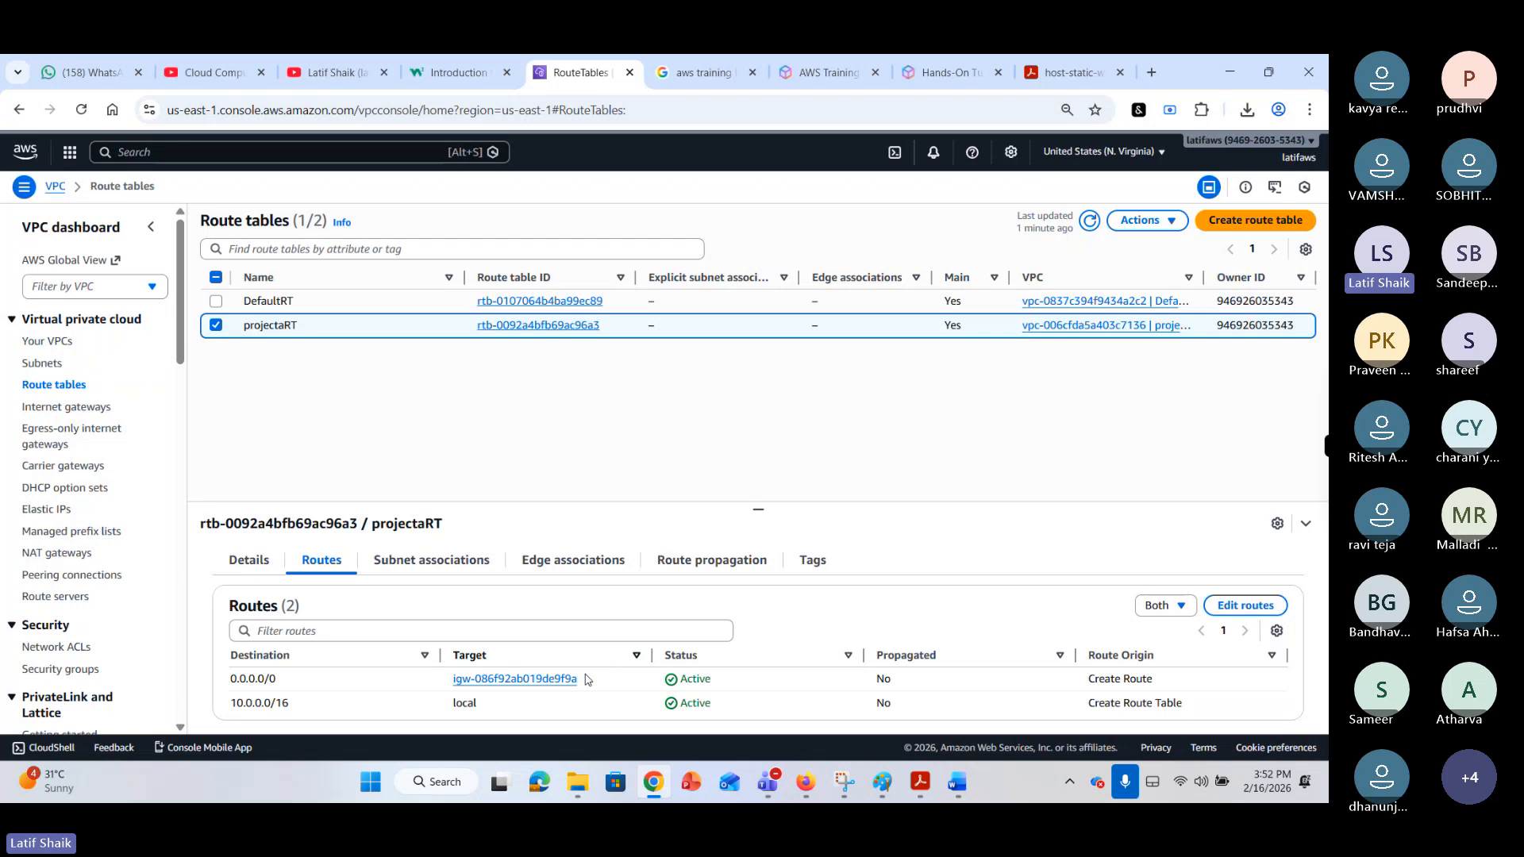
left_click_drag(453, 704, 273, 681)
left_click(308, 684)
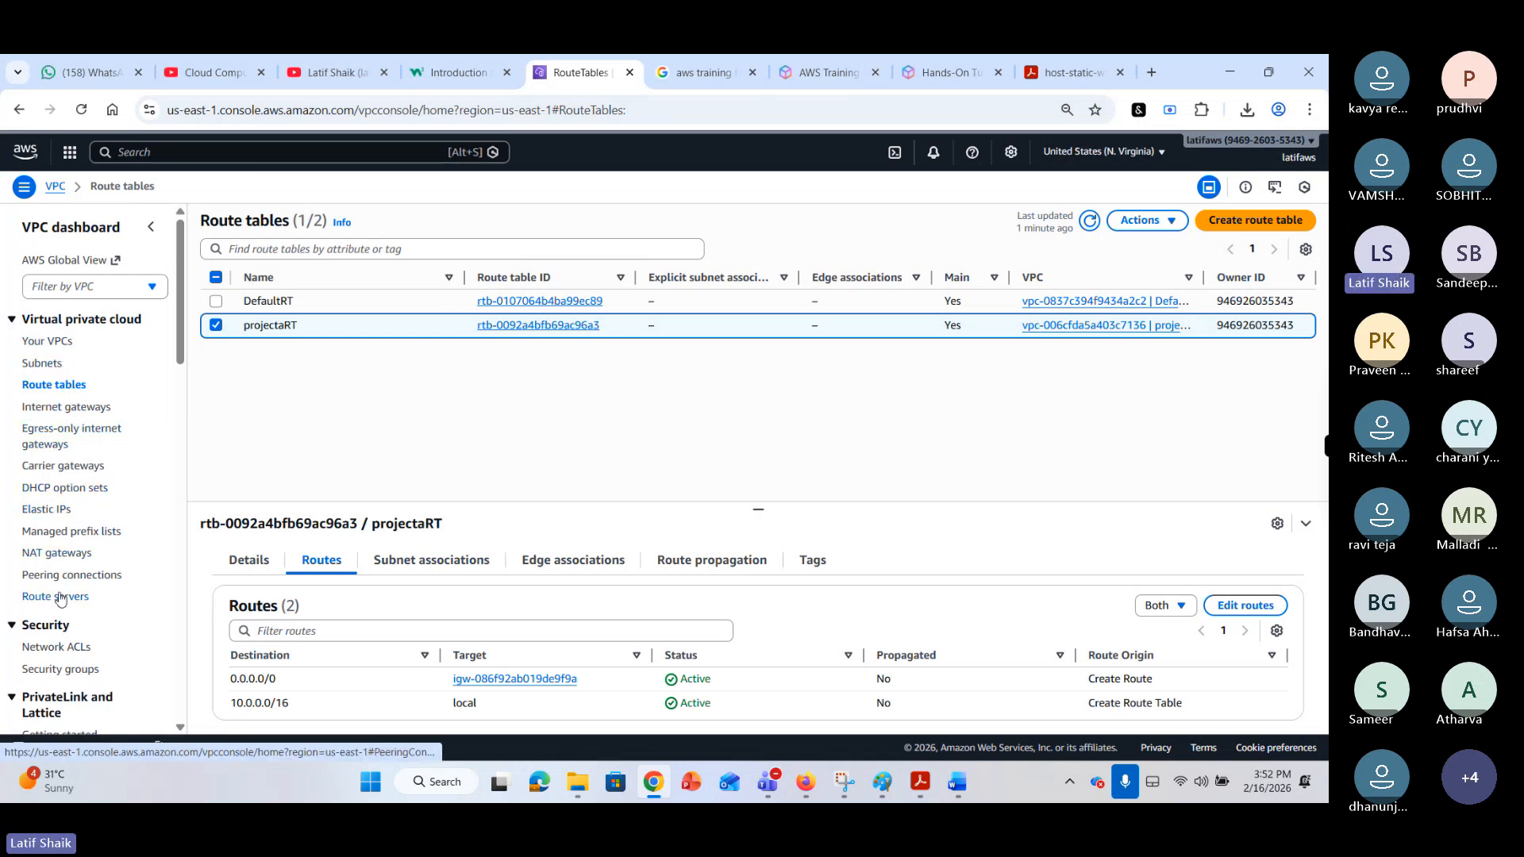
scroll(56, 601, "down", 2)
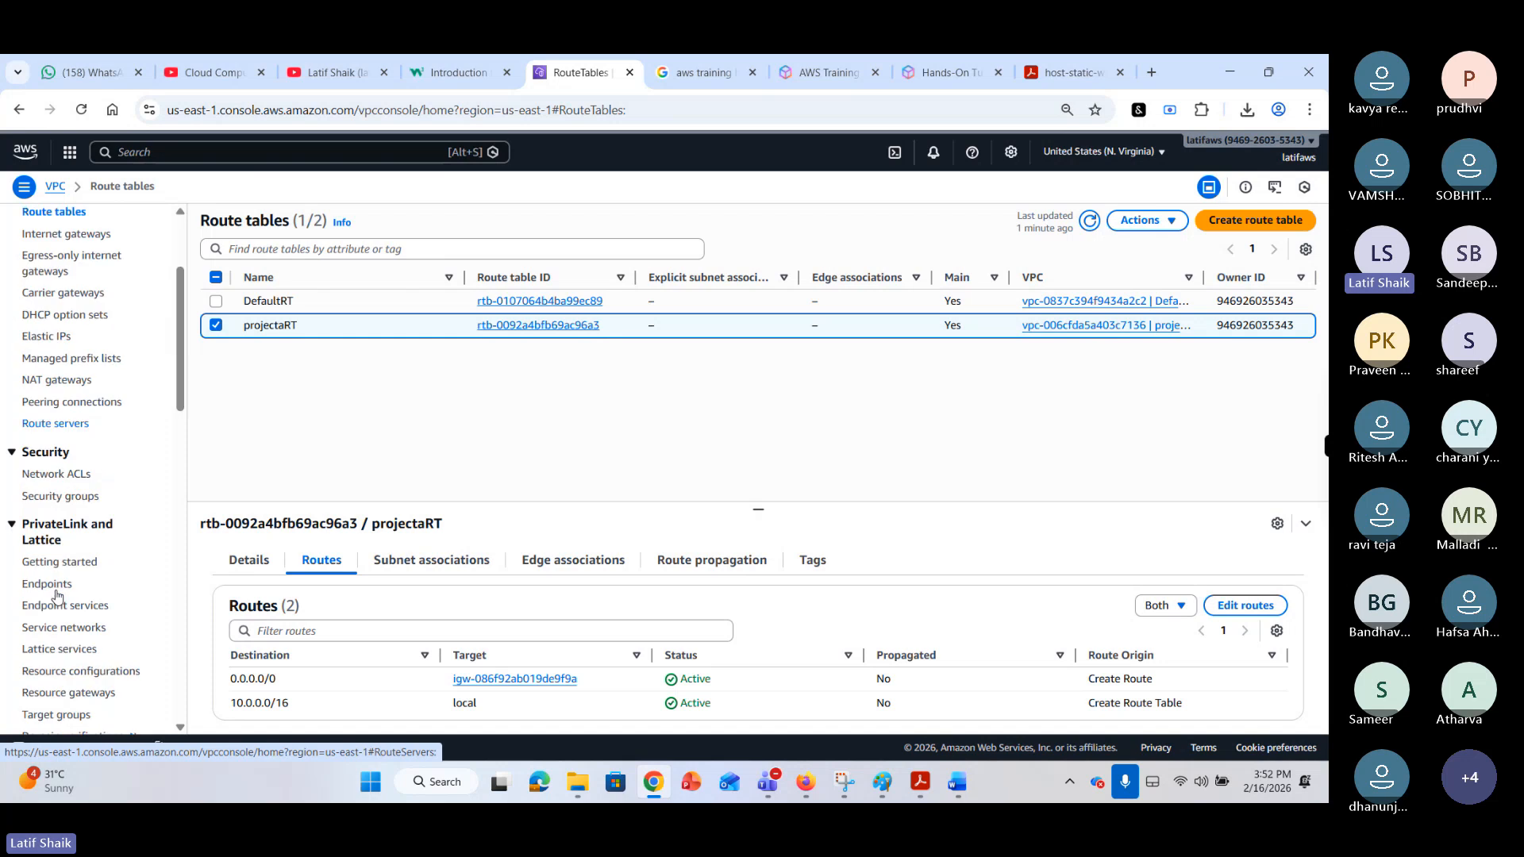
scroll(61, 503, "up", 2)
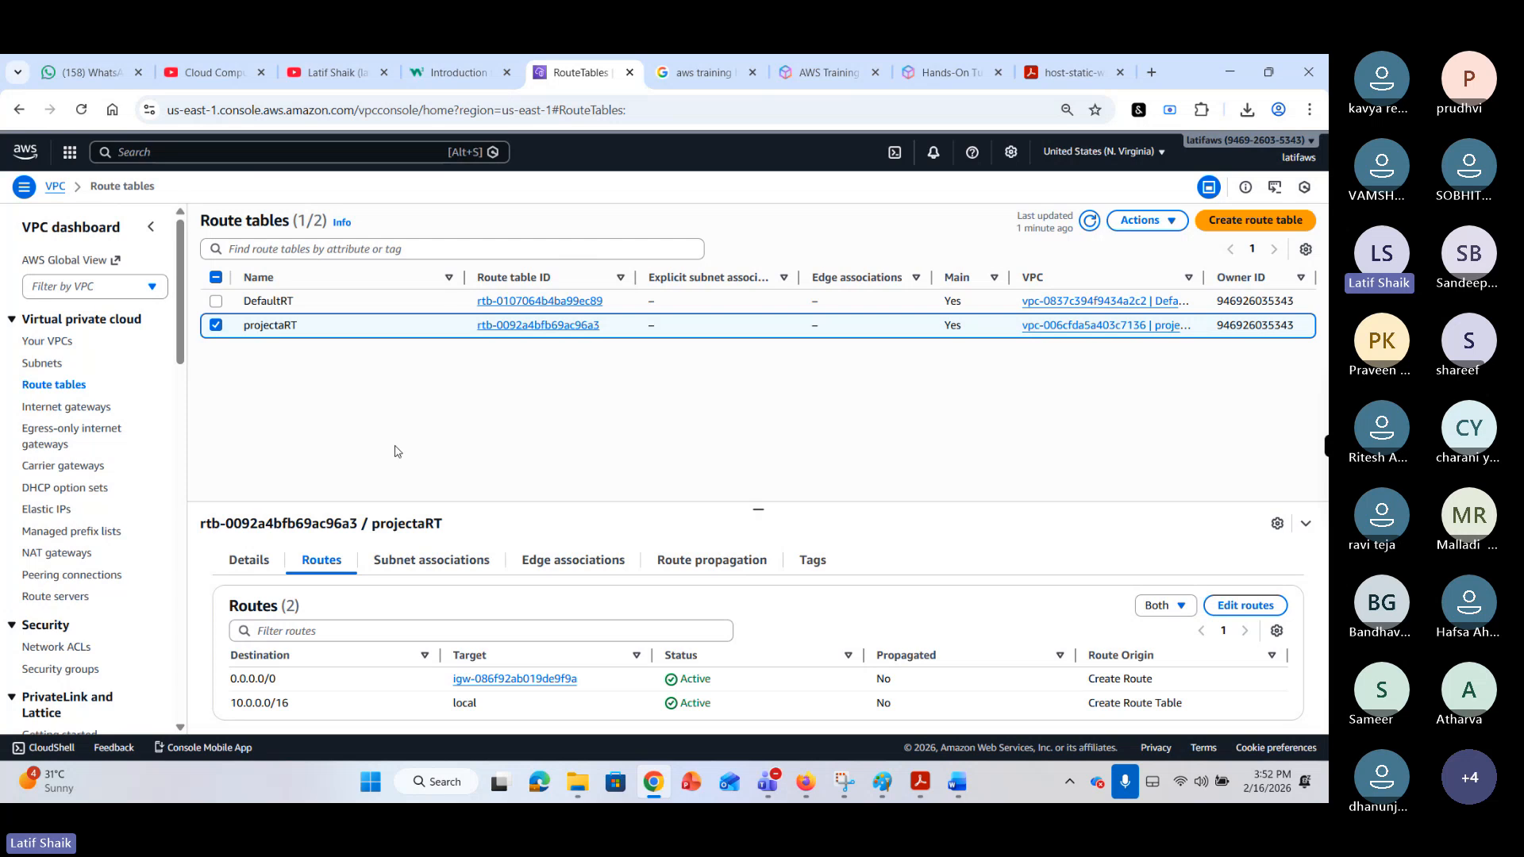
Switch to the aws arch.png diagram in Paint and brush blue ticks beside VPC, AZ1, AZ2, IGW and Routing Table.
mouse_move(882, 782)
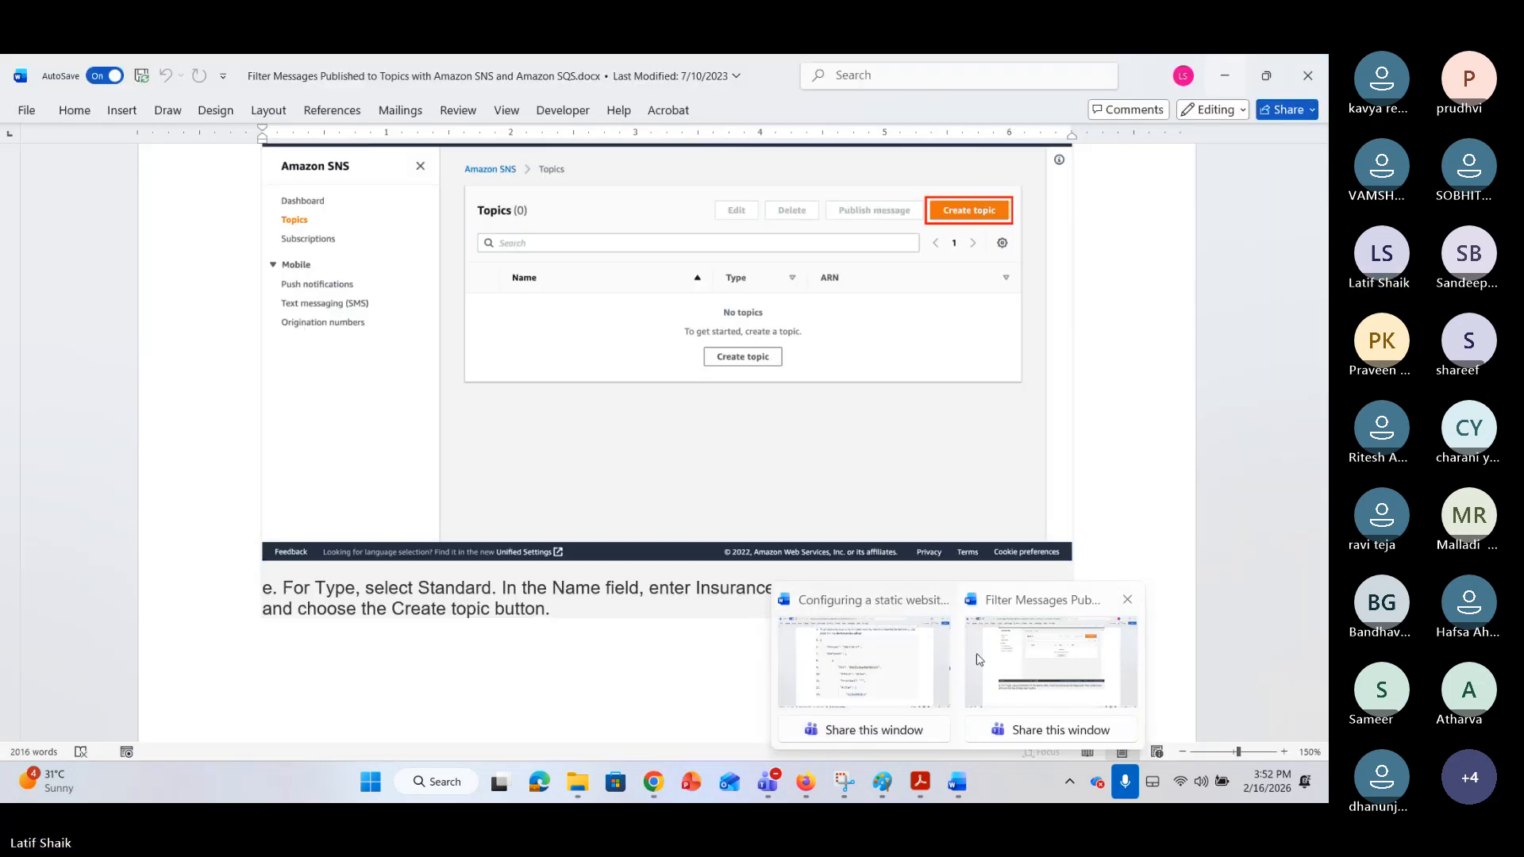
left_click(843, 694)
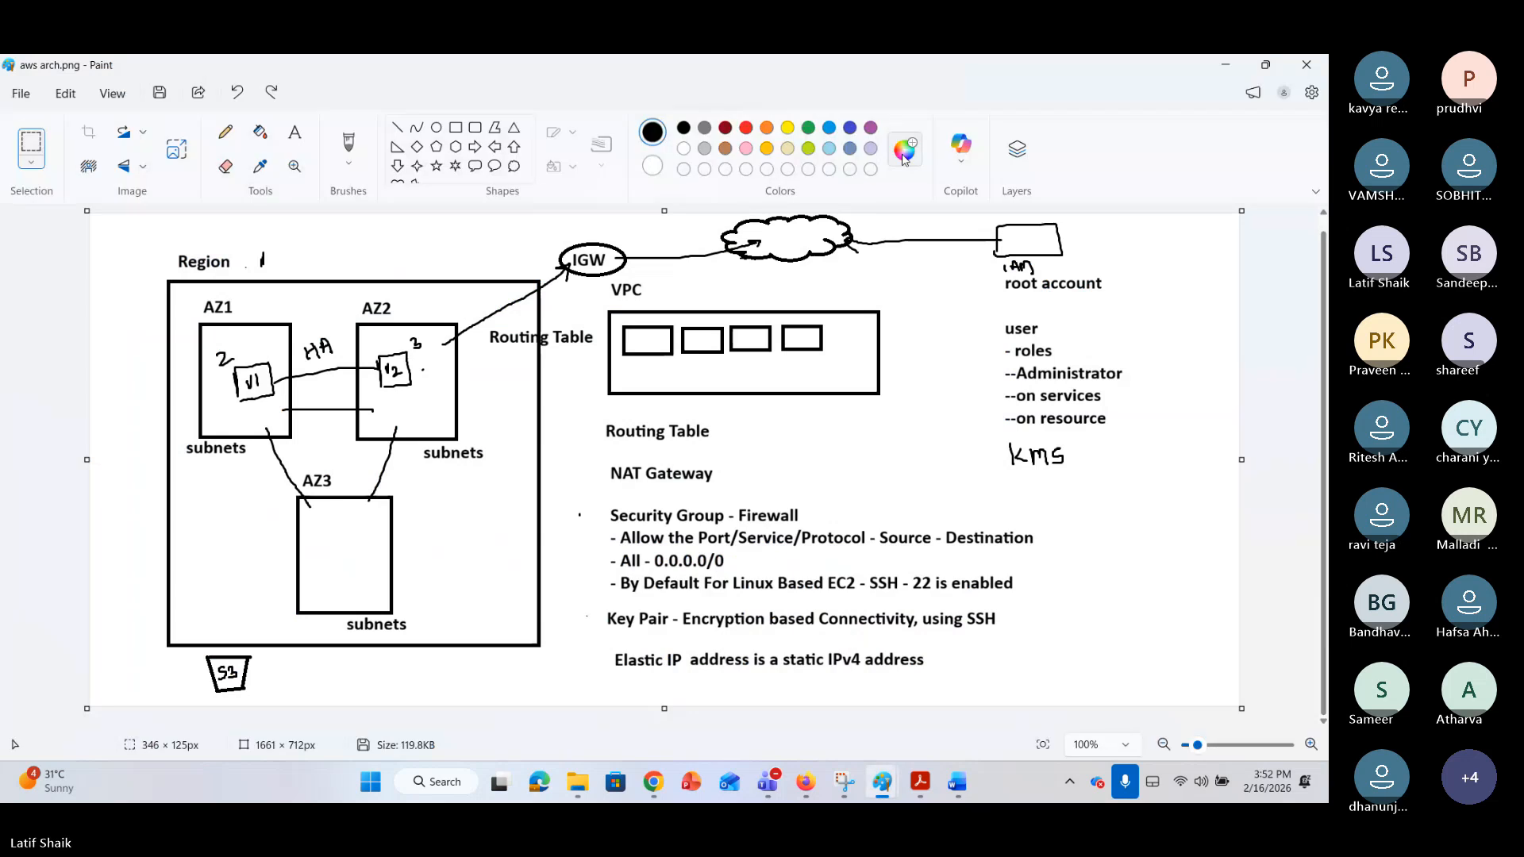
left_click(851, 130)
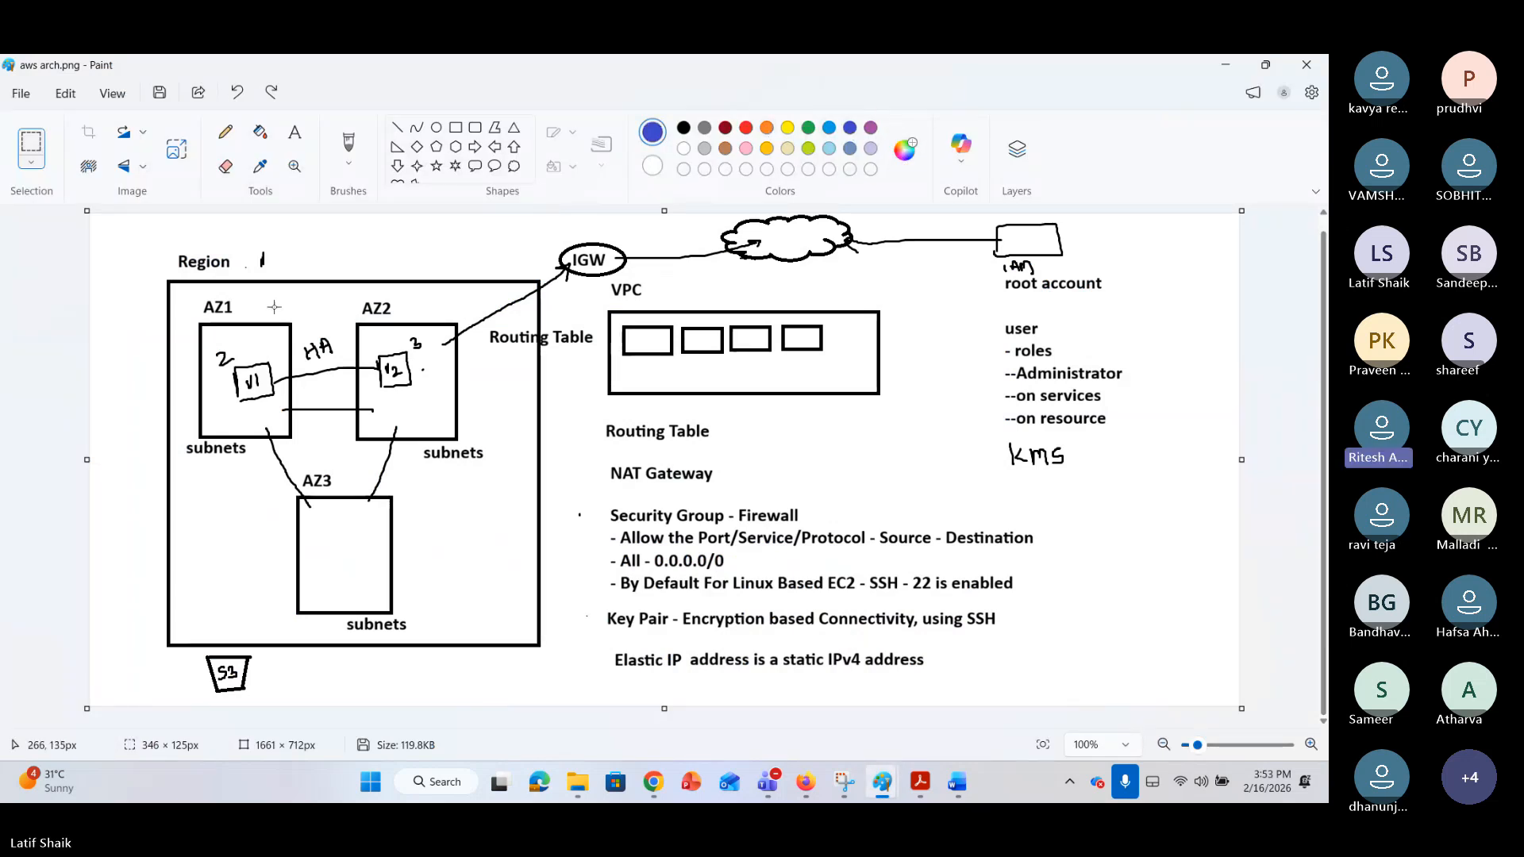
left_click(353, 151)
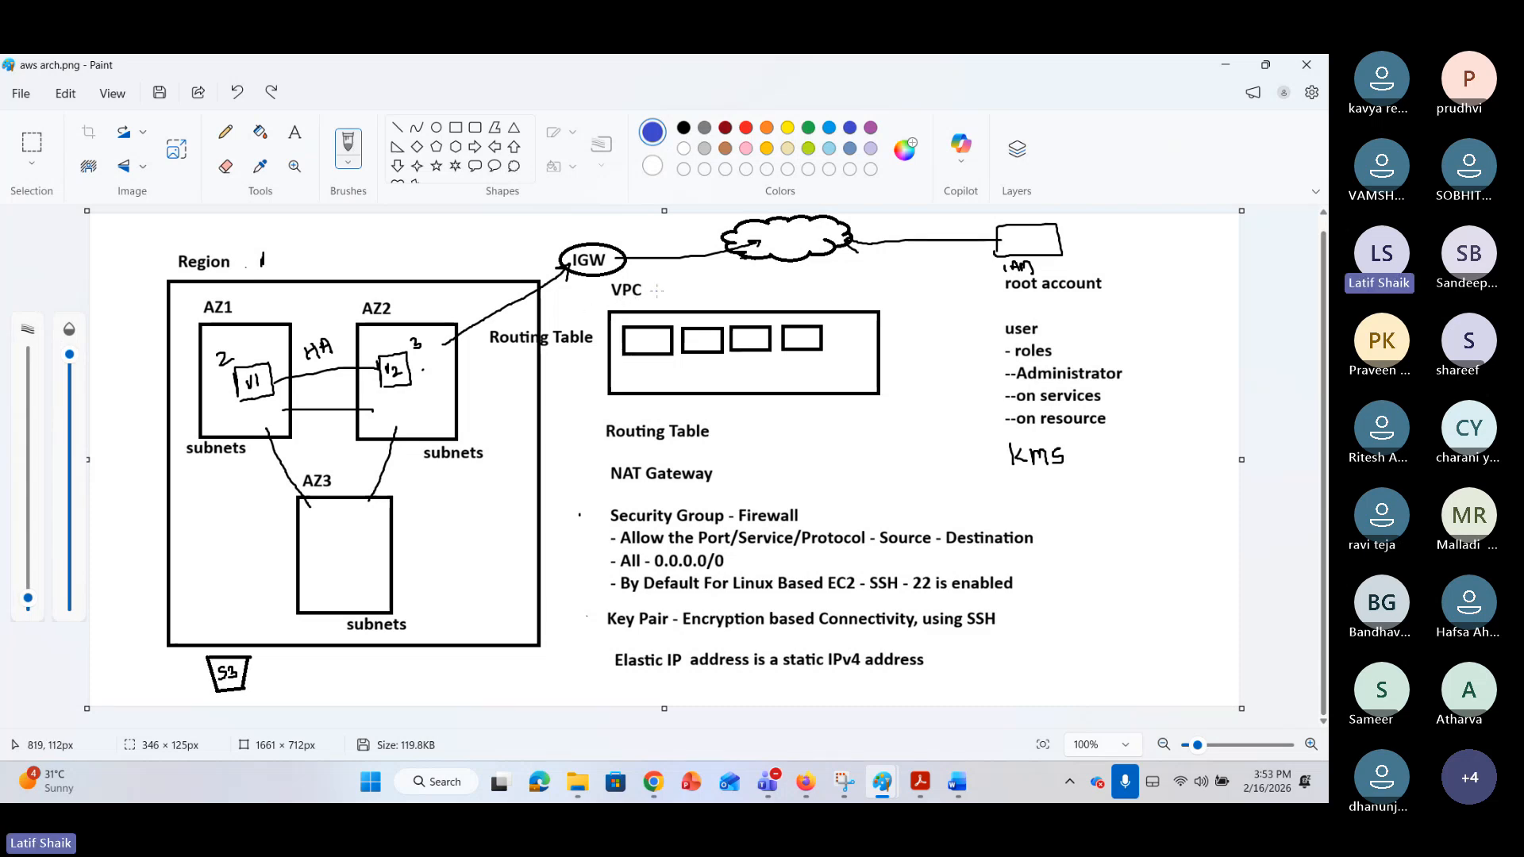
left_click_drag(655, 288, 669, 283)
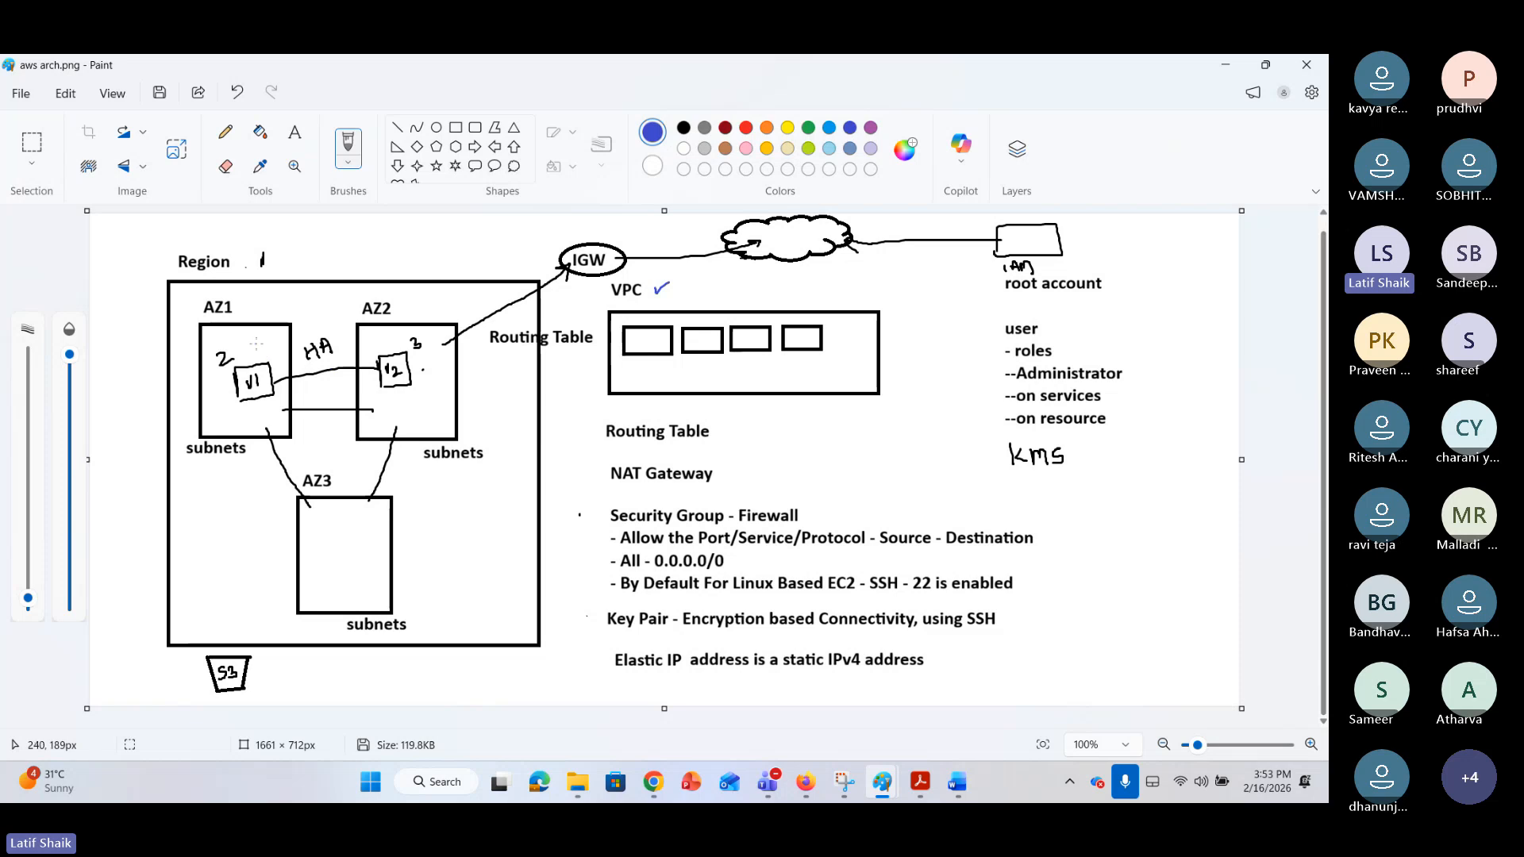
left_click_drag(263, 309, 274, 305)
left_click_drag(426, 309, 440, 302)
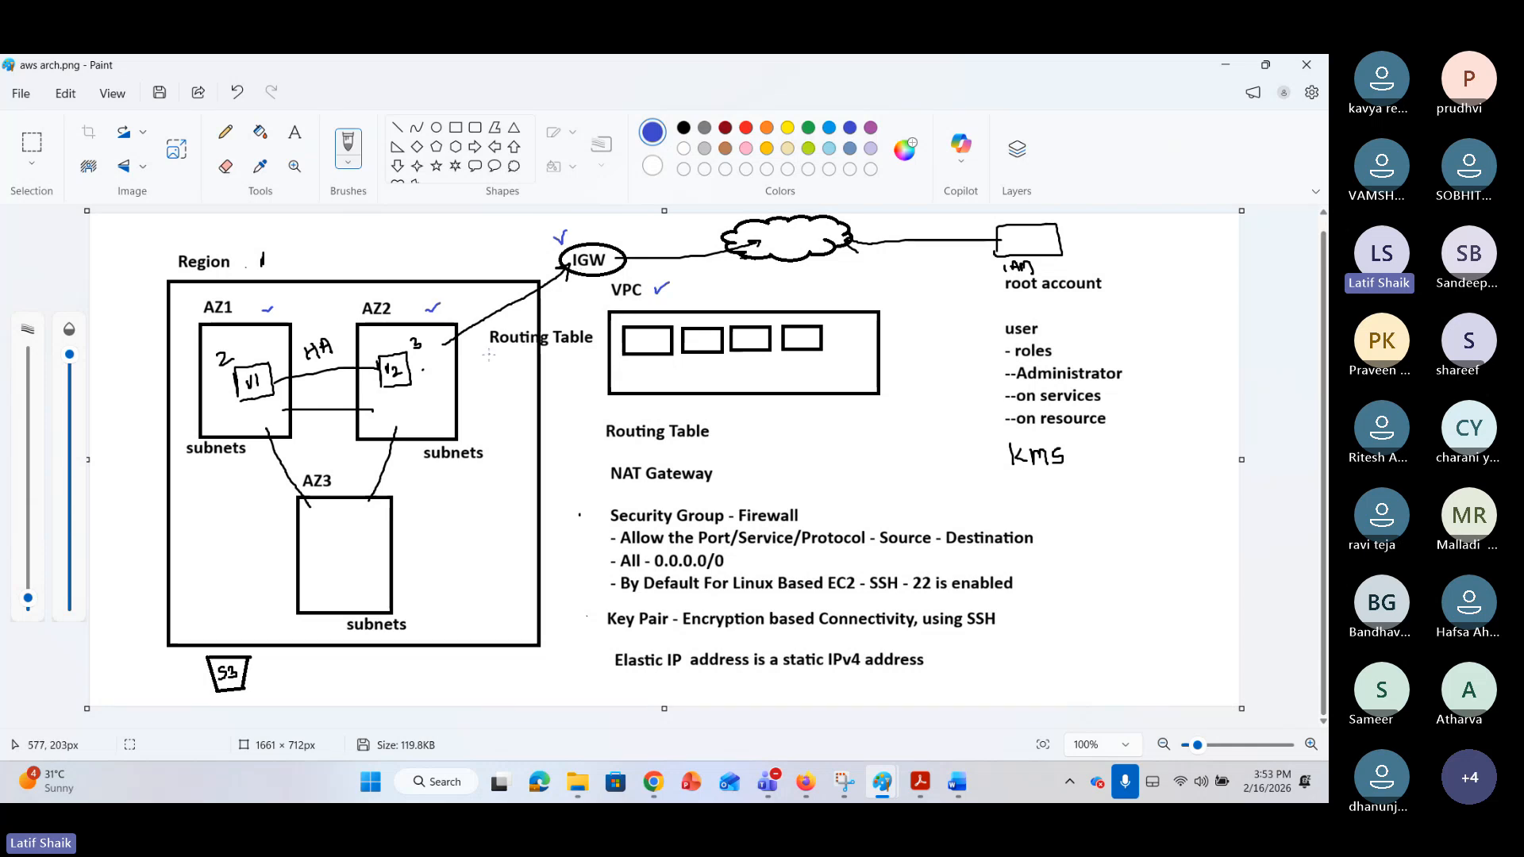
left_click_drag(489, 351, 505, 348)
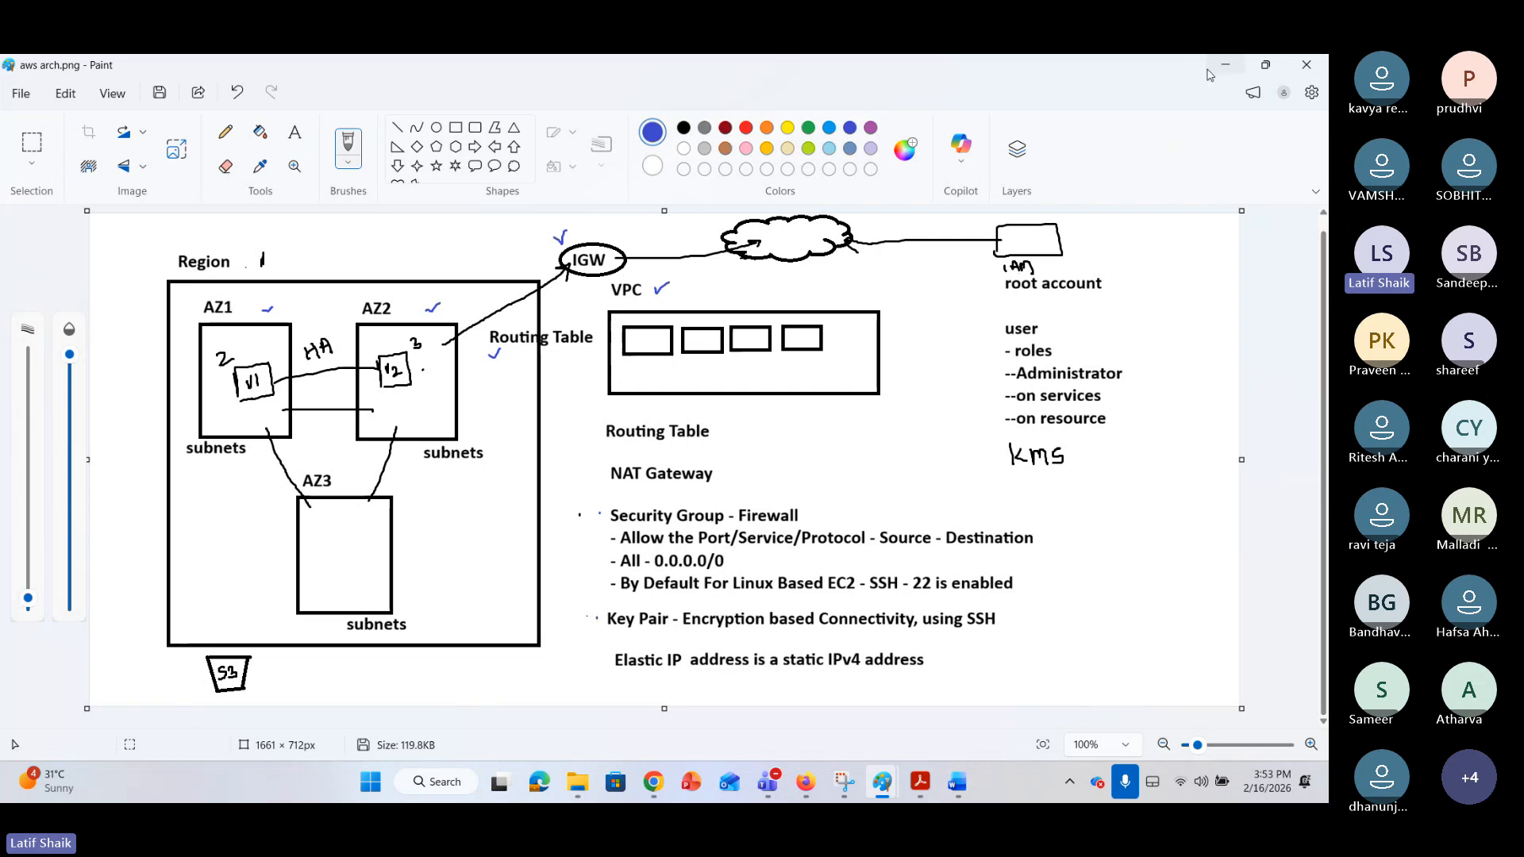
Return to the AWS VPC console and examine the inbound rules of default security group sg-0c8513eeb3fcc7b60.
left_click(1218, 70)
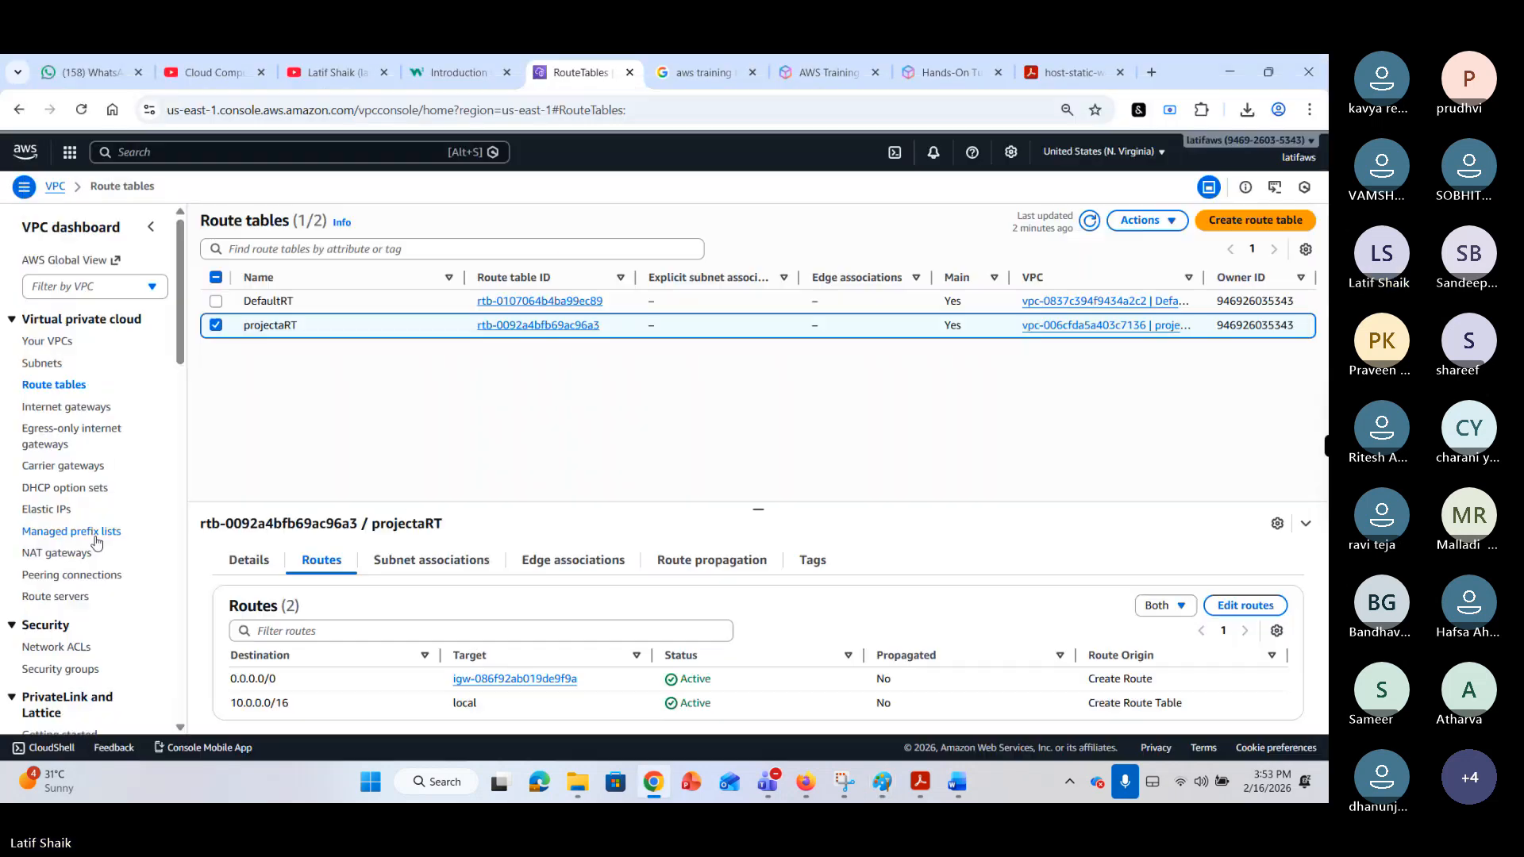
scroll(72, 428, "down", 3)
left_click(67, 410)
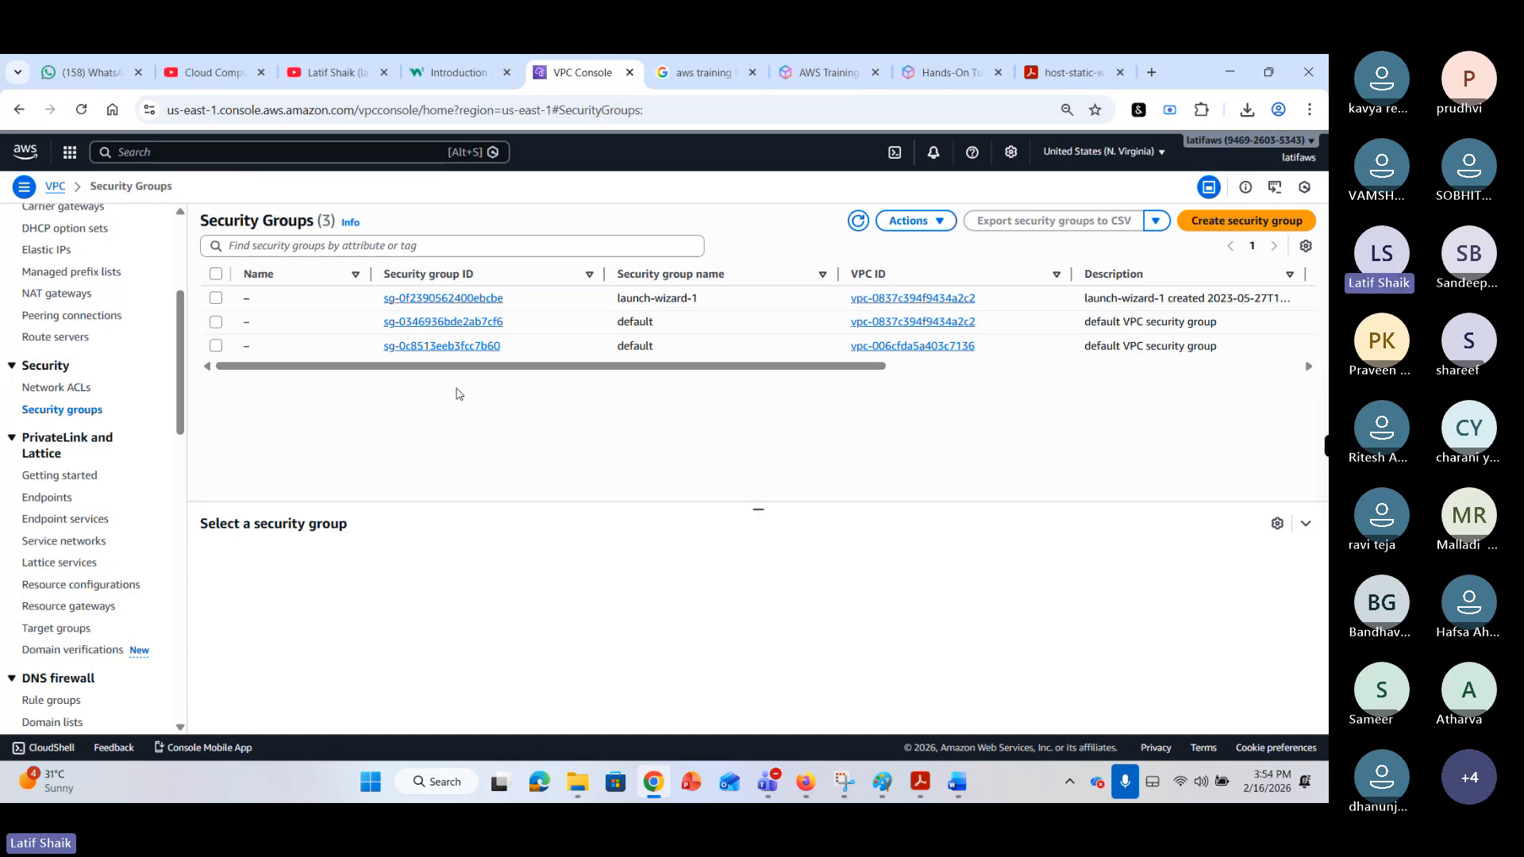
left_click(216, 347)
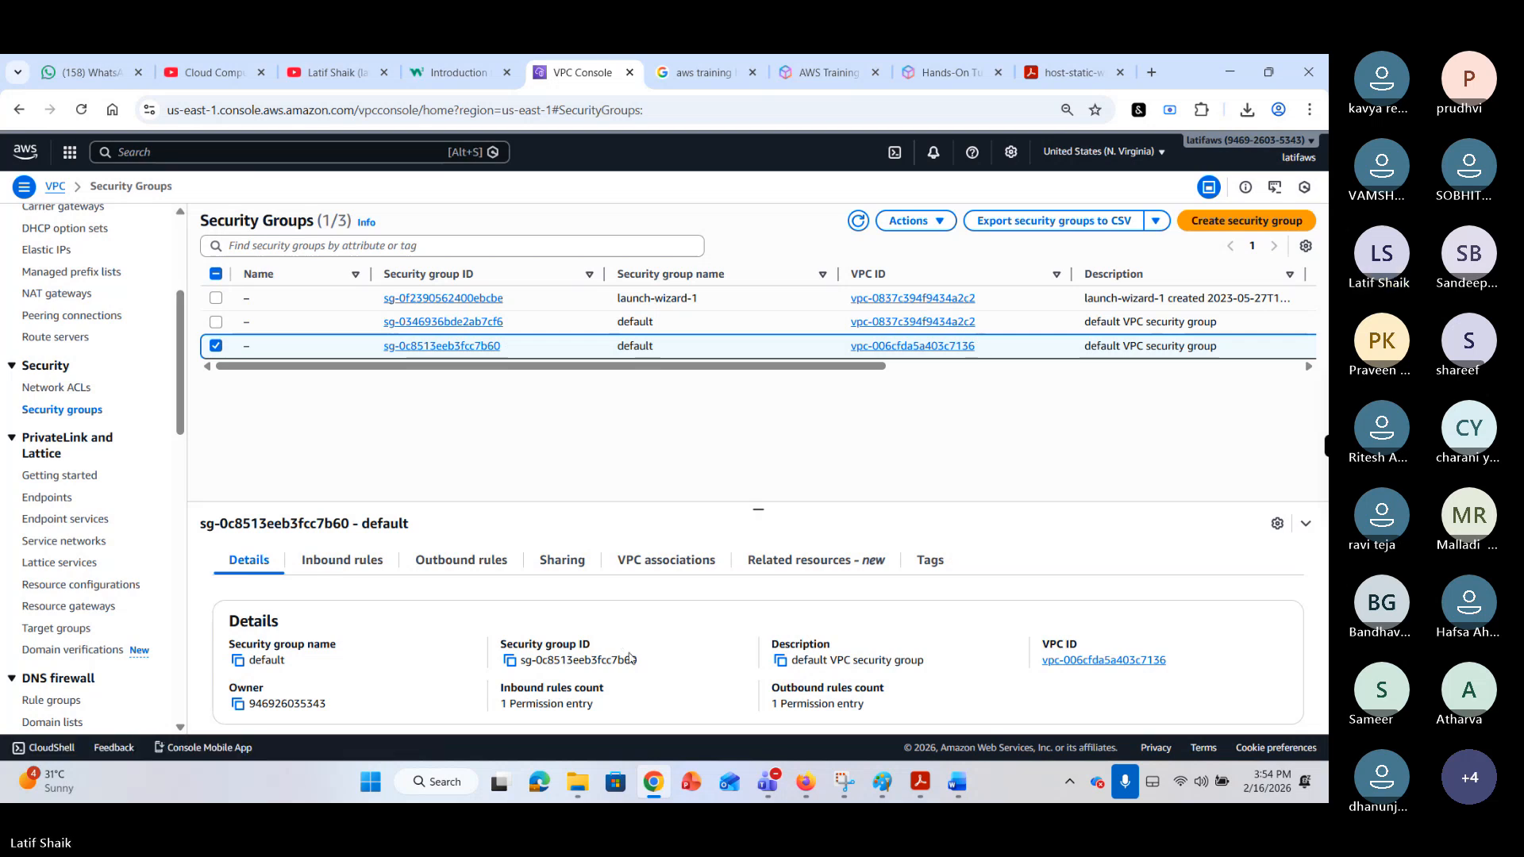
left_click(347, 571)
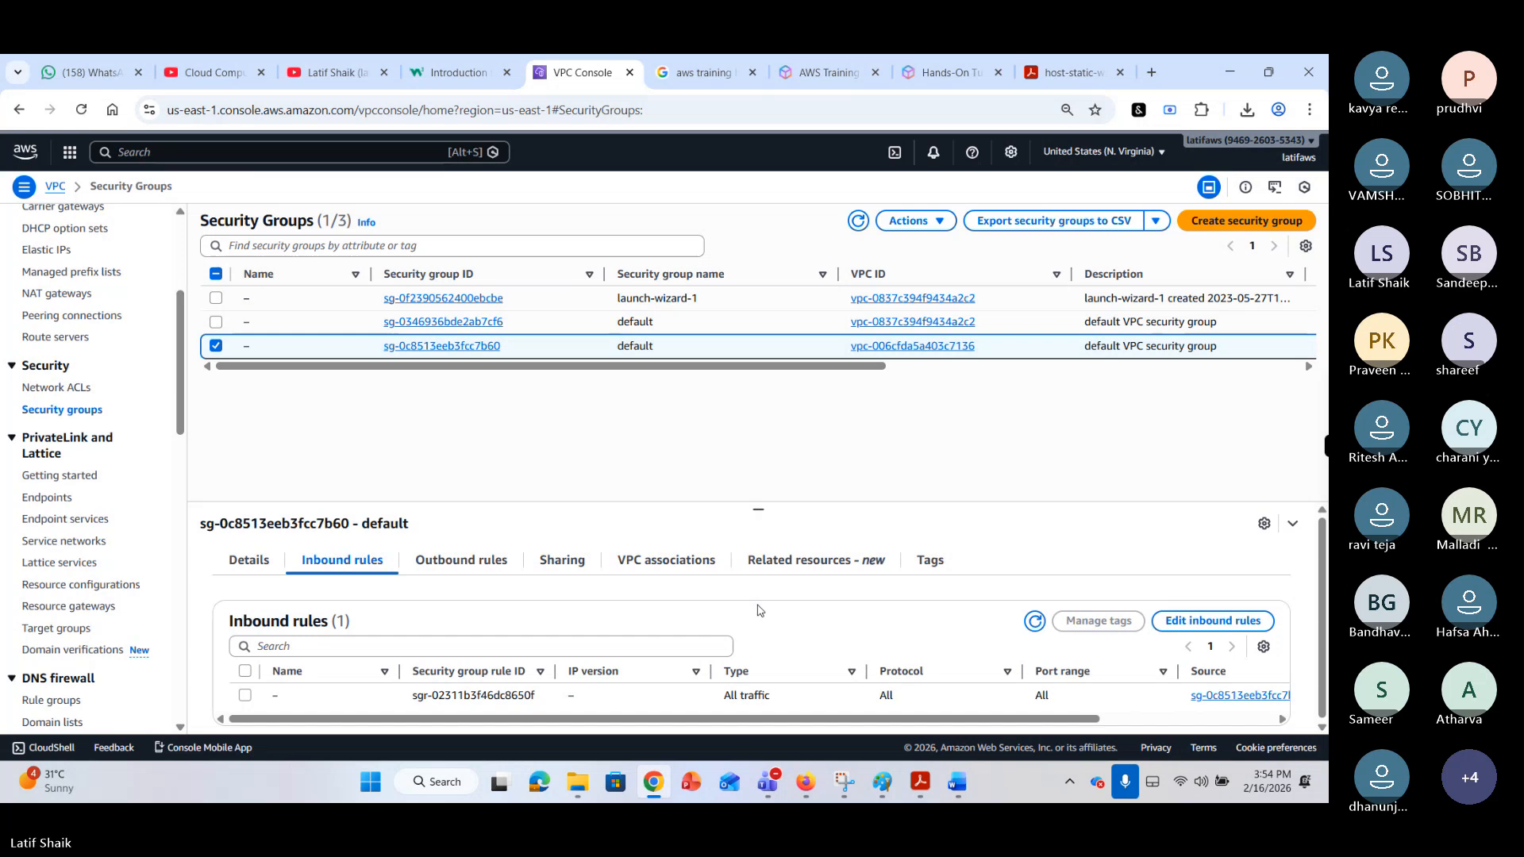
Examine the inbound rules of default security group sg-0346936bde2ab7cf6 and check which VPC sg-0c8513eeb3fcc7b60 belongs to.
left_click(216, 321)
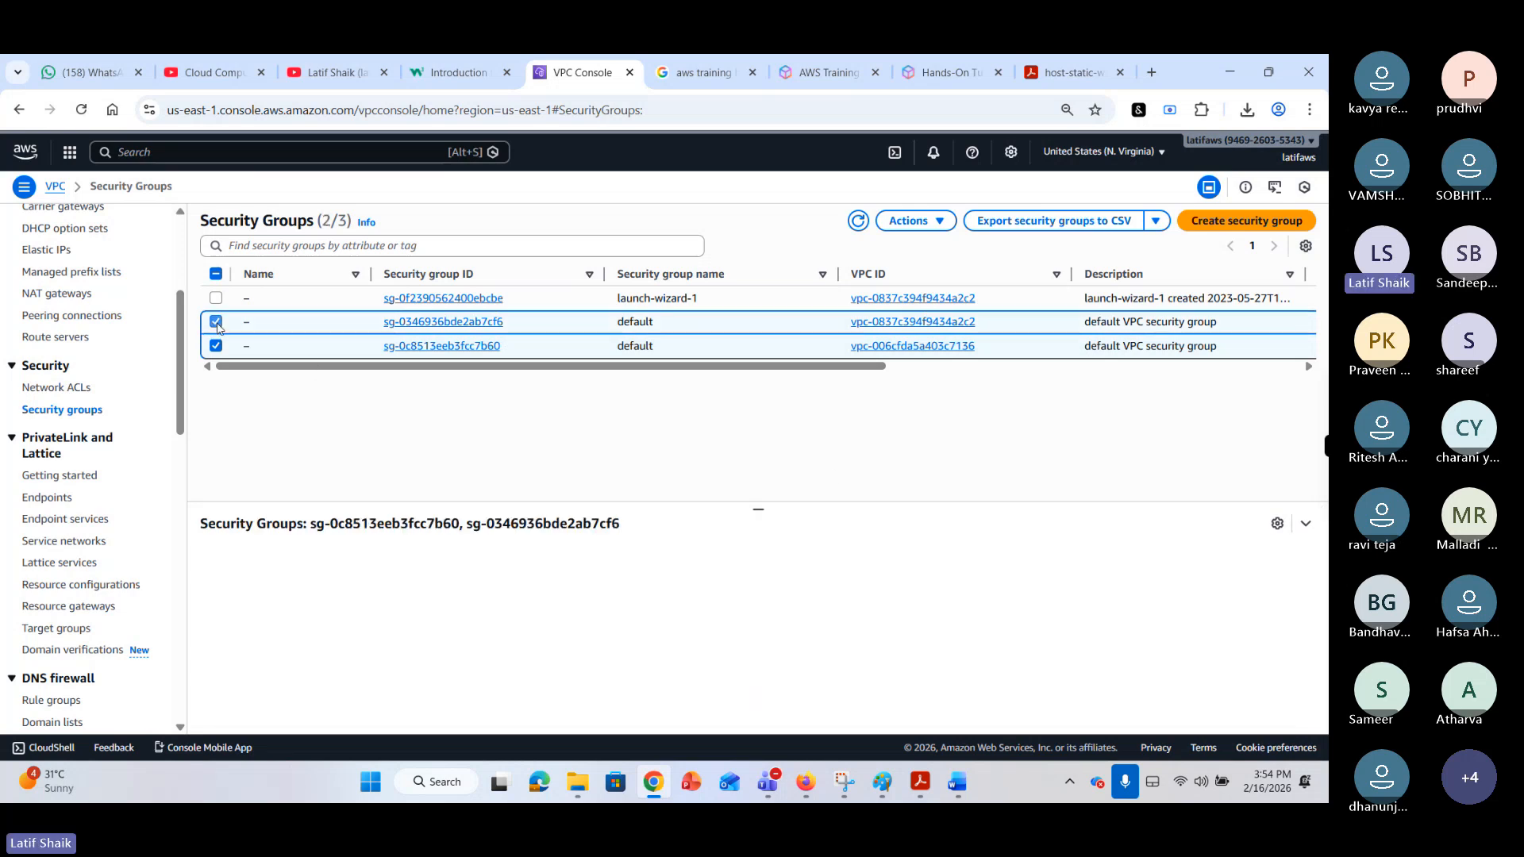
left_click(216, 346)
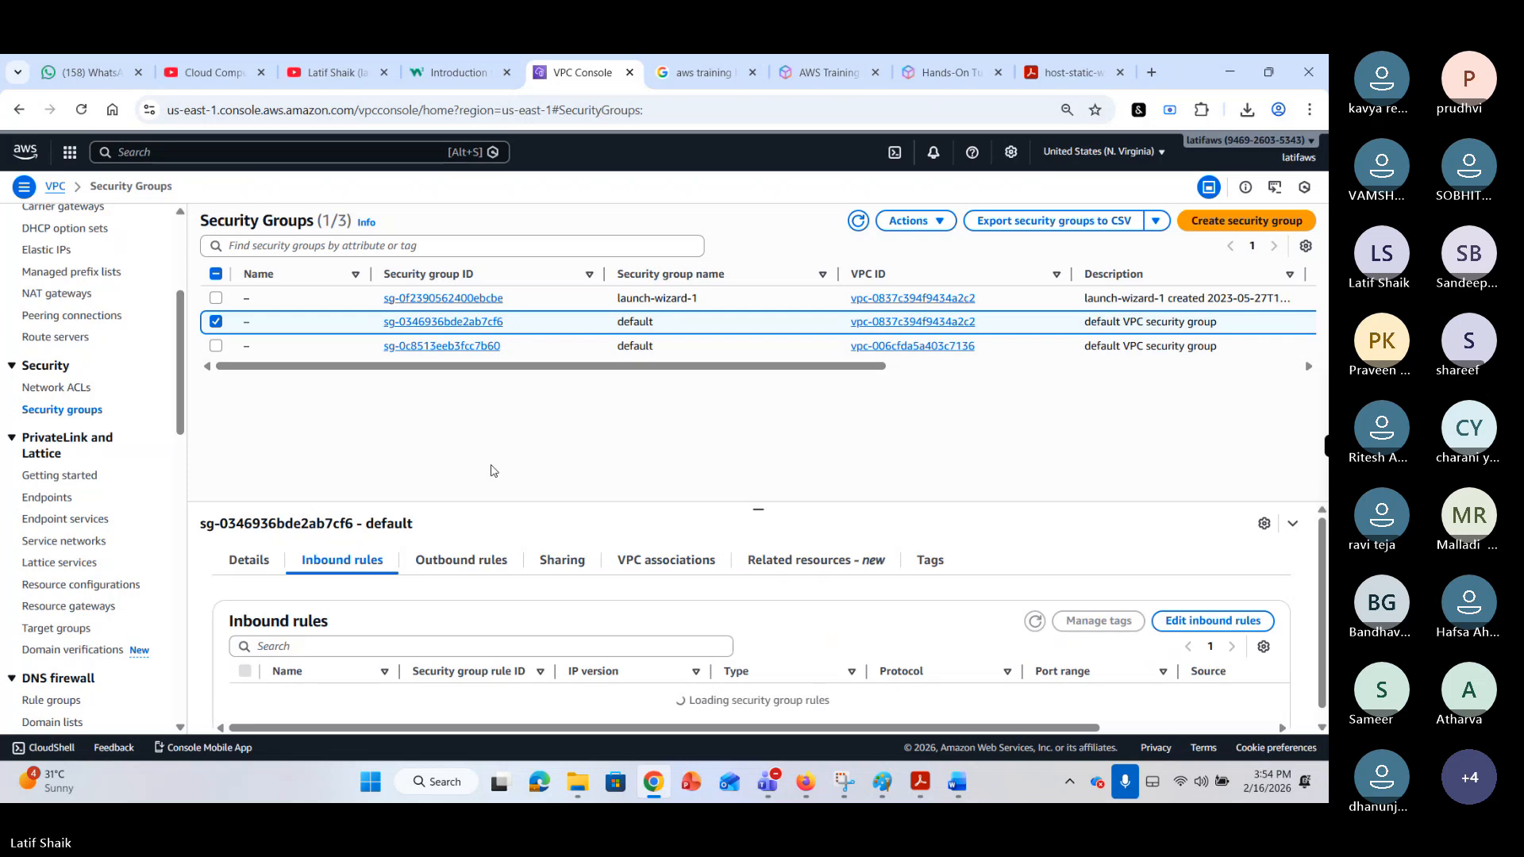
scroll(587, 671, "down", 1)
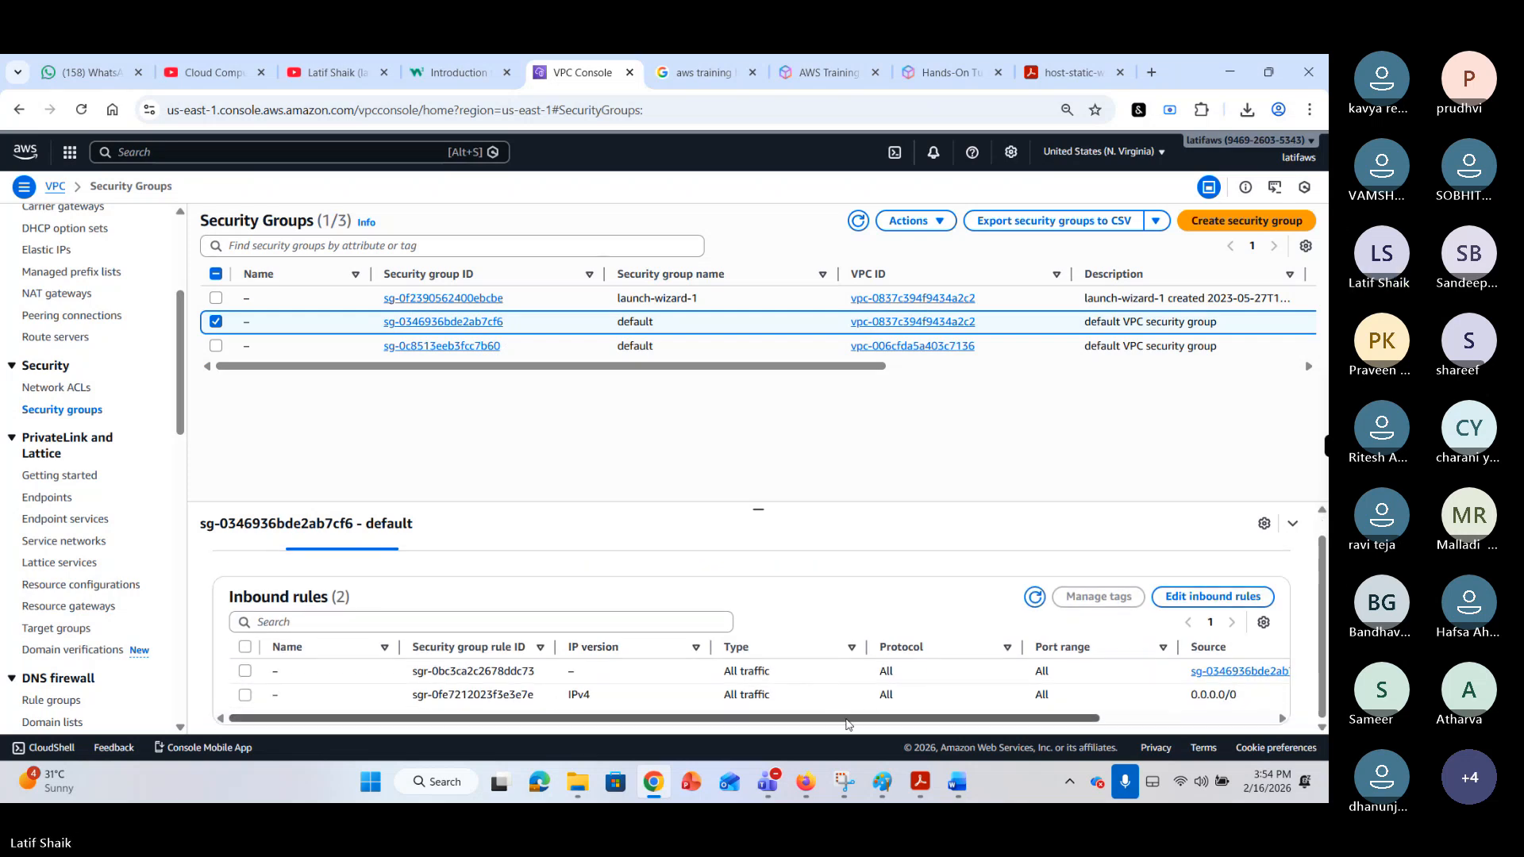
left_click_drag(841, 718, 776, 723)
left_click(955, 348)
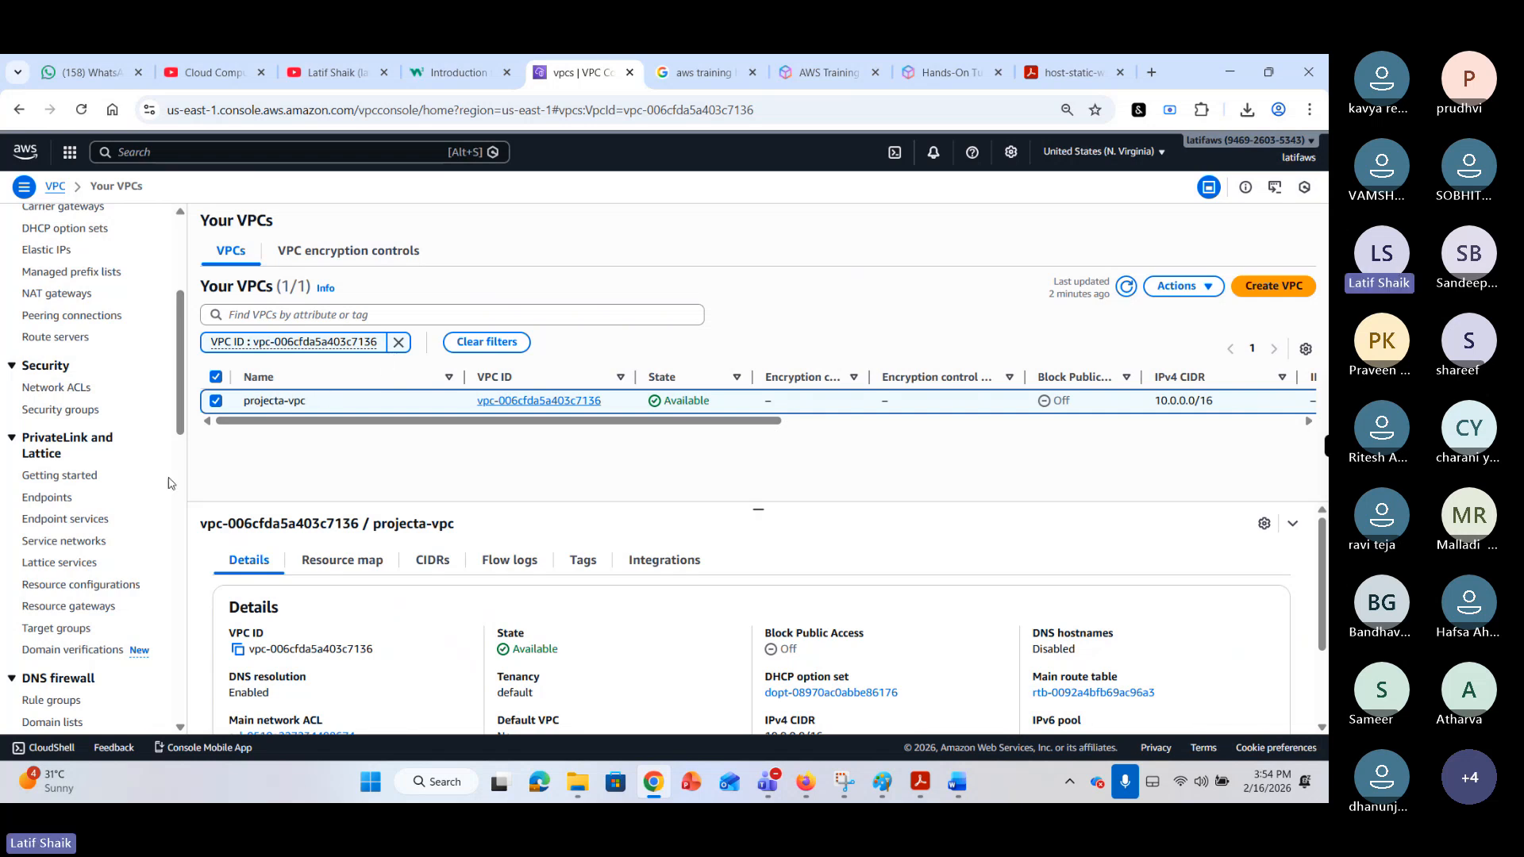
left_click(86, 414)
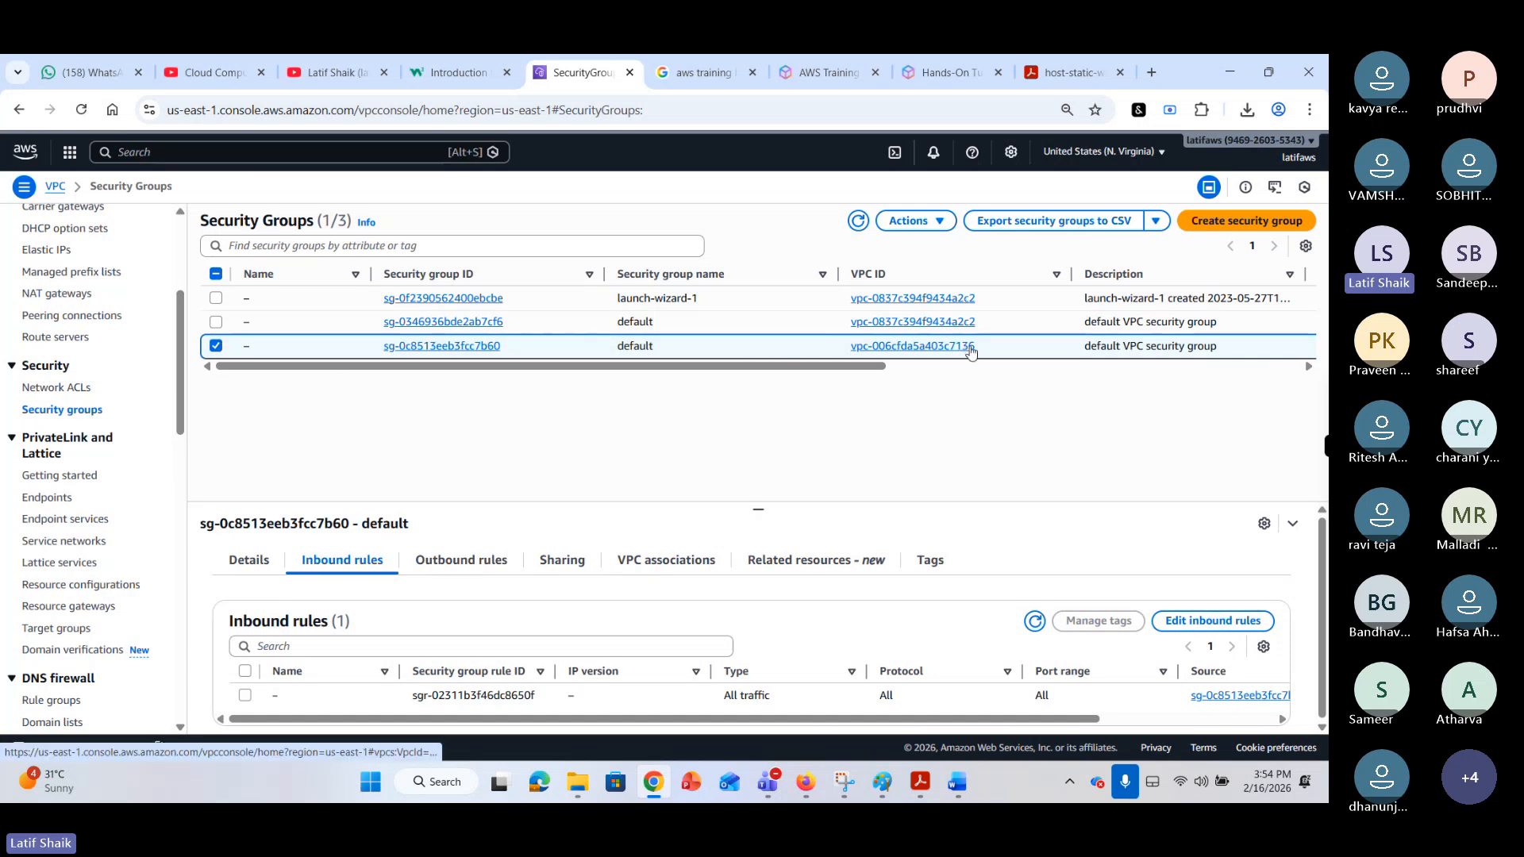
Name the default security group sg-0c8513eeb3fcc7b60 projecta-securitygroup1 and save the name.
left_click(261, 347)
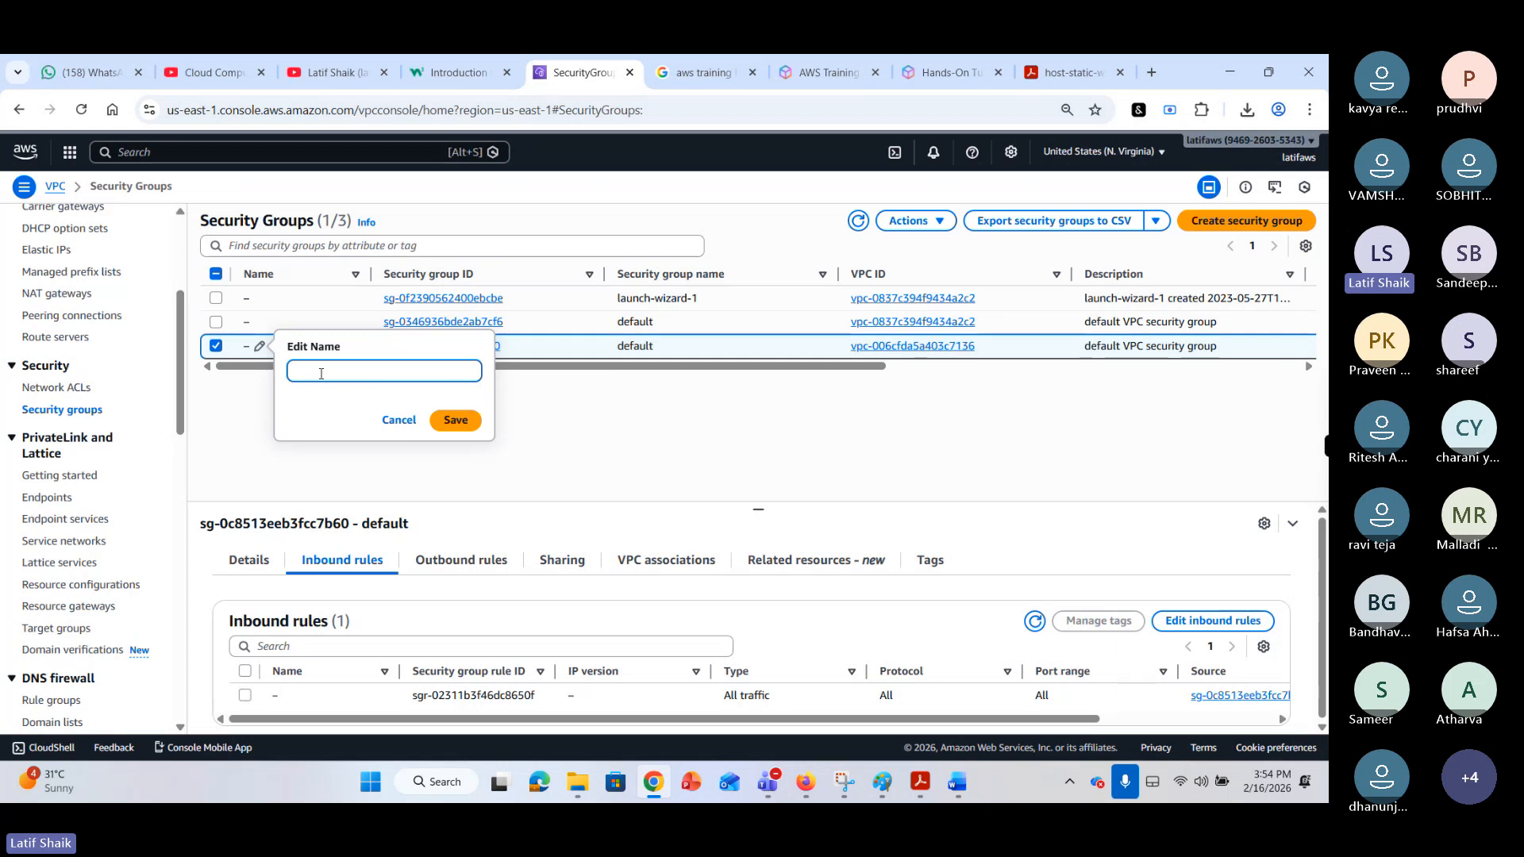
type("proje")
type("cta")
type("-sg")
key("BackSpace")
key("BackSpace")
type("ec")
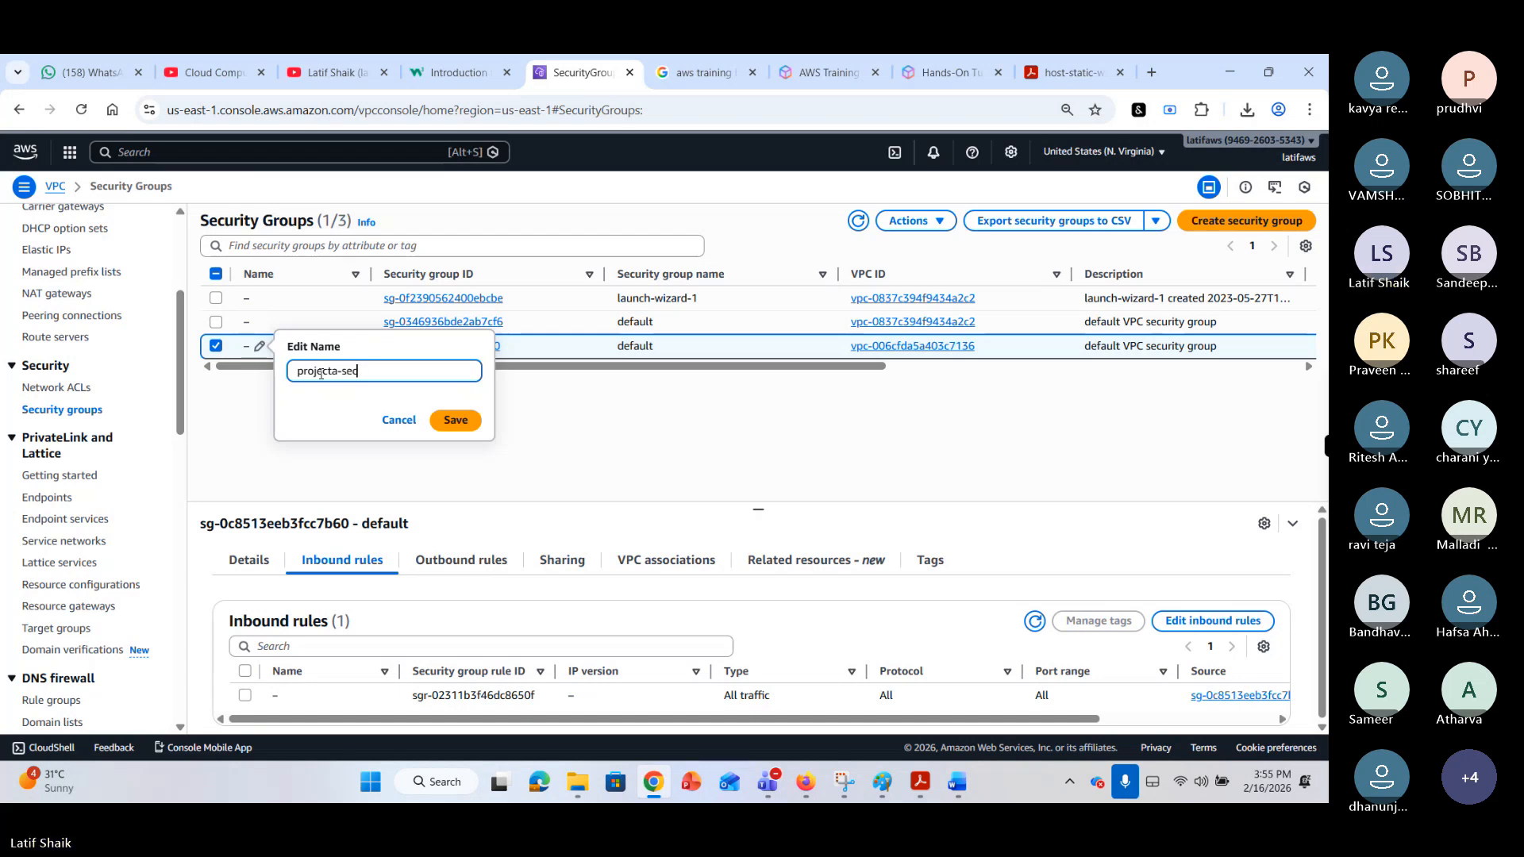
type("uritygroup1")
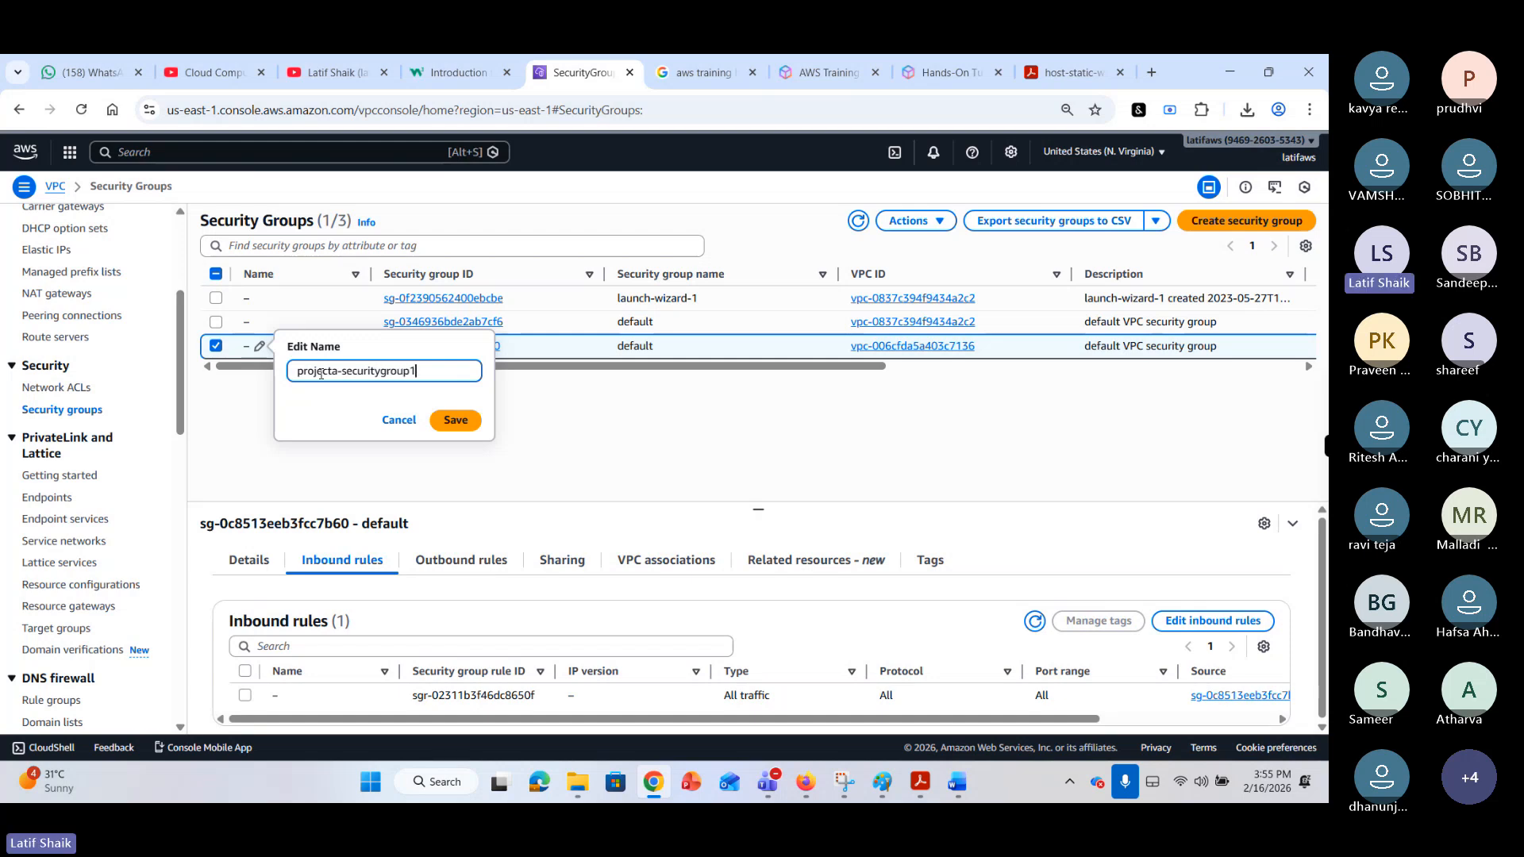
left_click(455, 420)
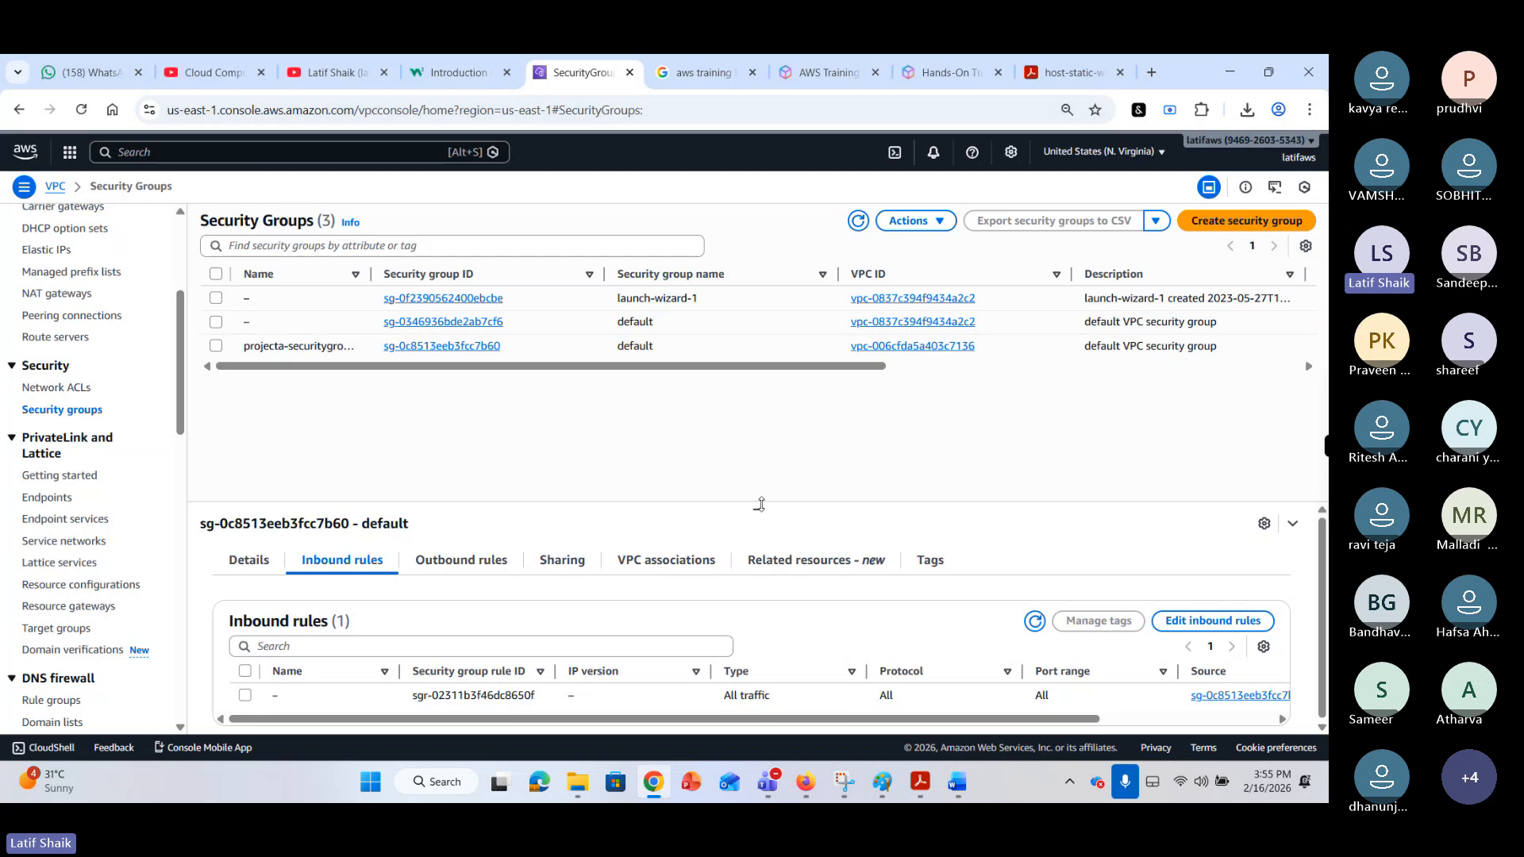
Add an inbound SSH rule with source 0.0.0.0/0 to security group sg-0c8513eeb3fcc7b60 and save the rules.
left_click_drag(760, 505, 758, 421)
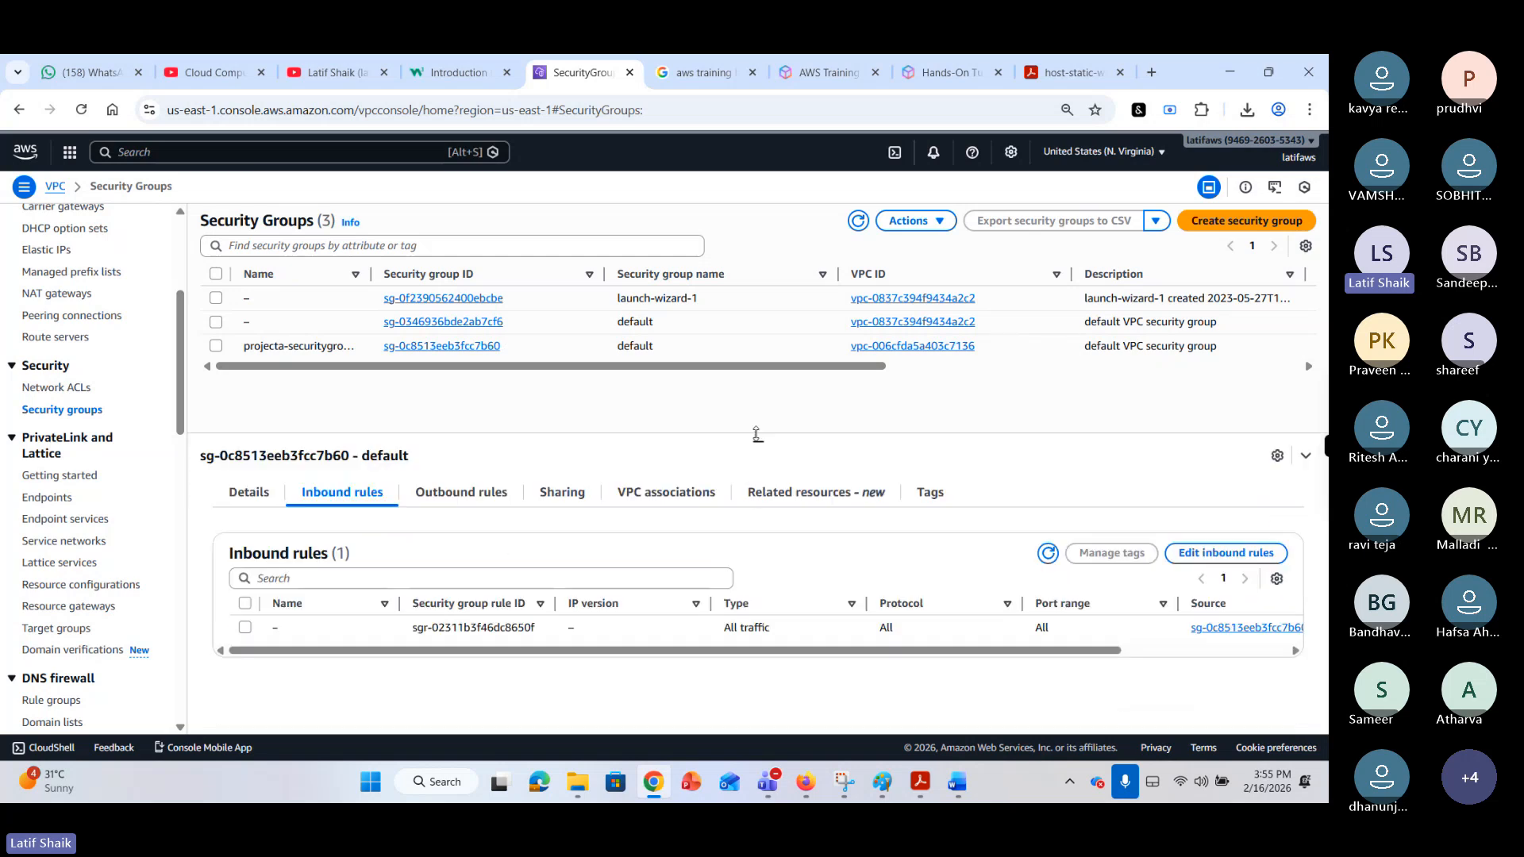
left_click(446, 477)
left_click(363, 474)
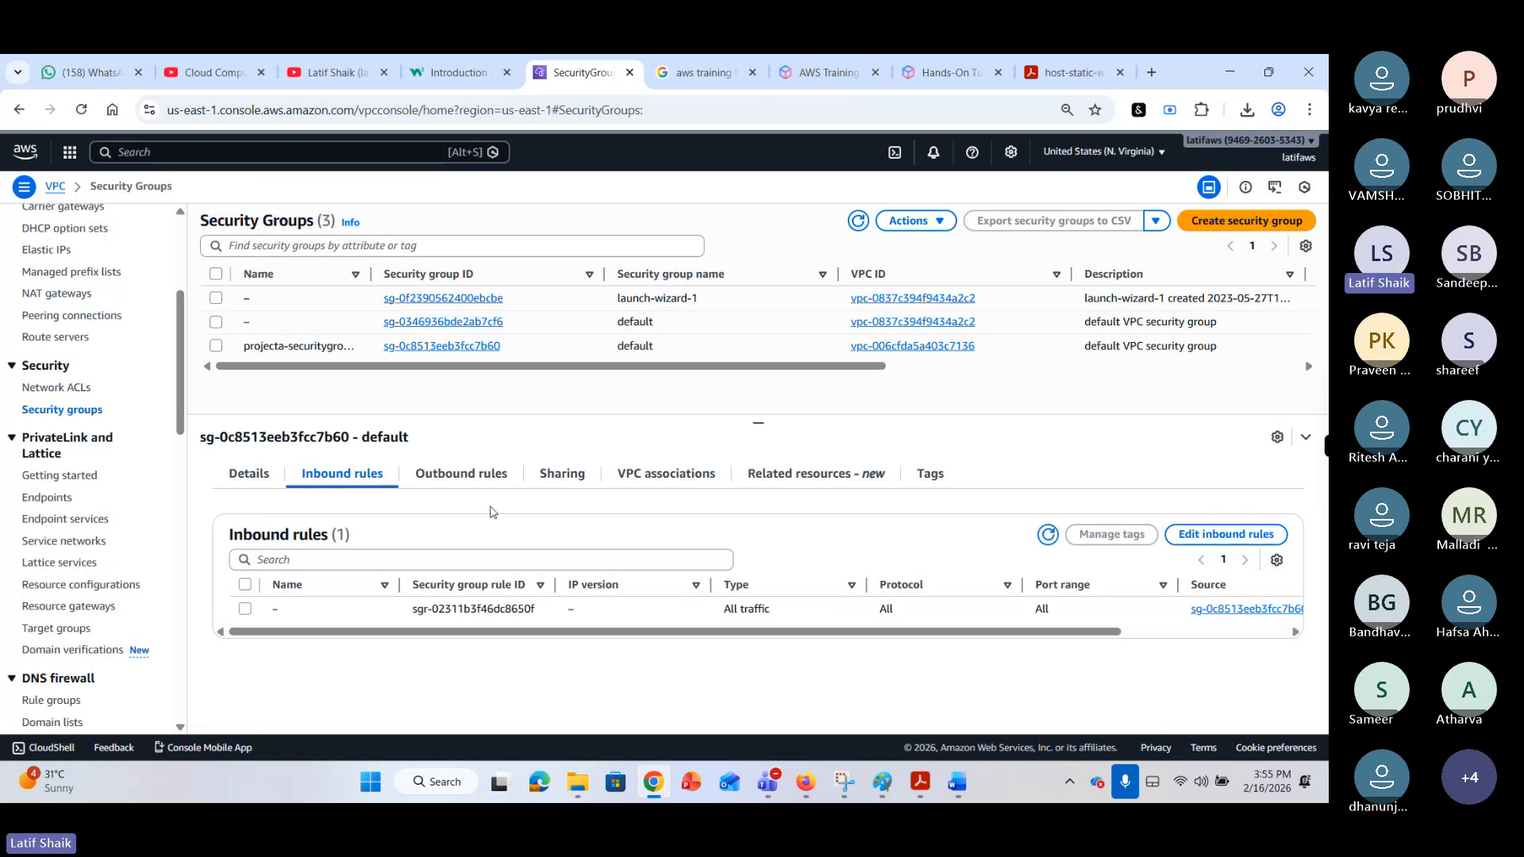
left_click(1222, 536)
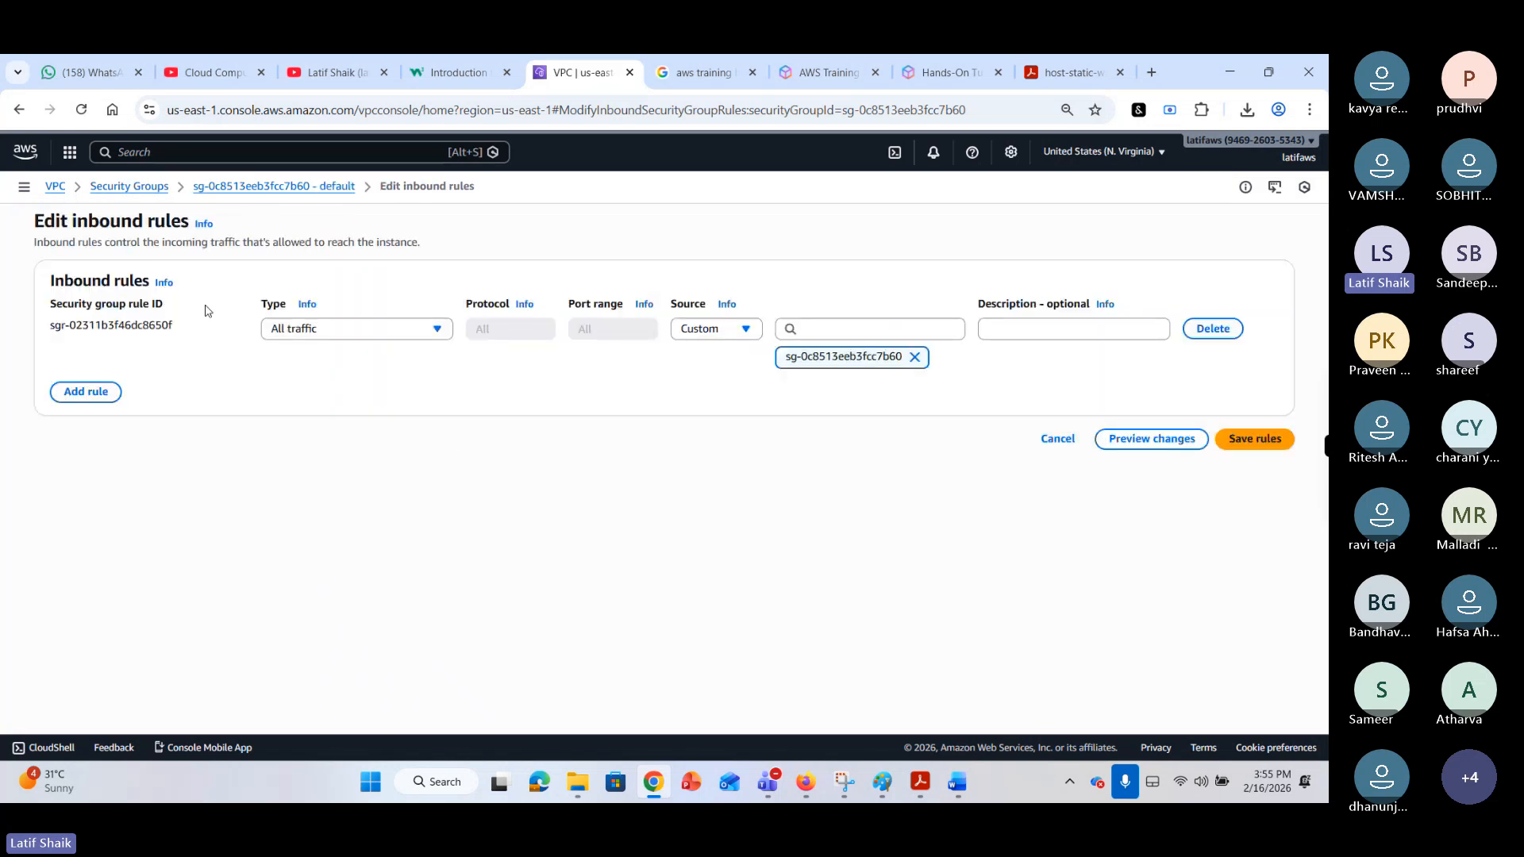
left_click(87, 393)
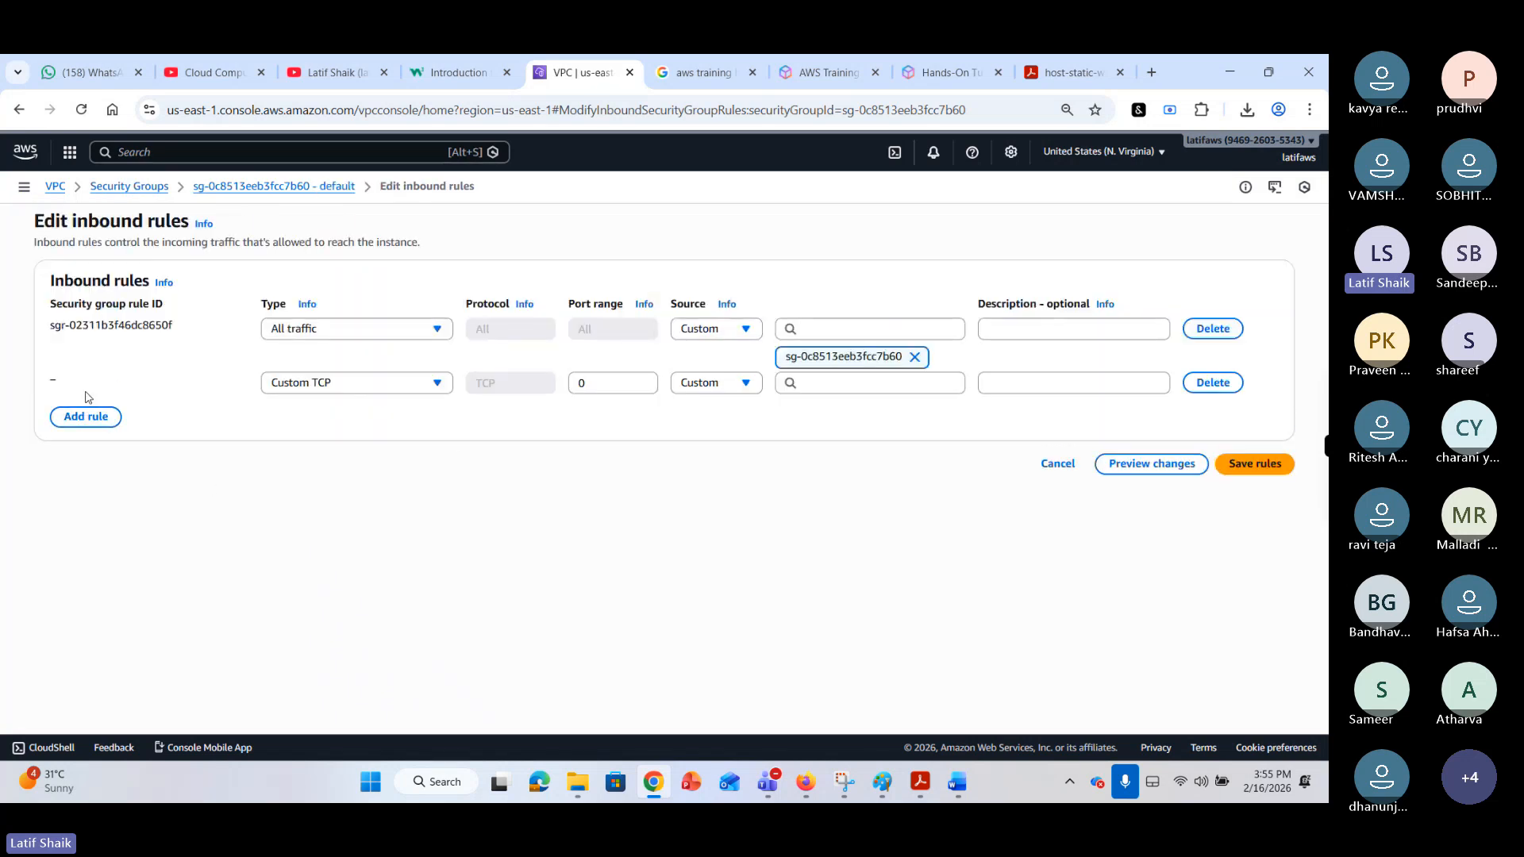
left_click(394, 385)
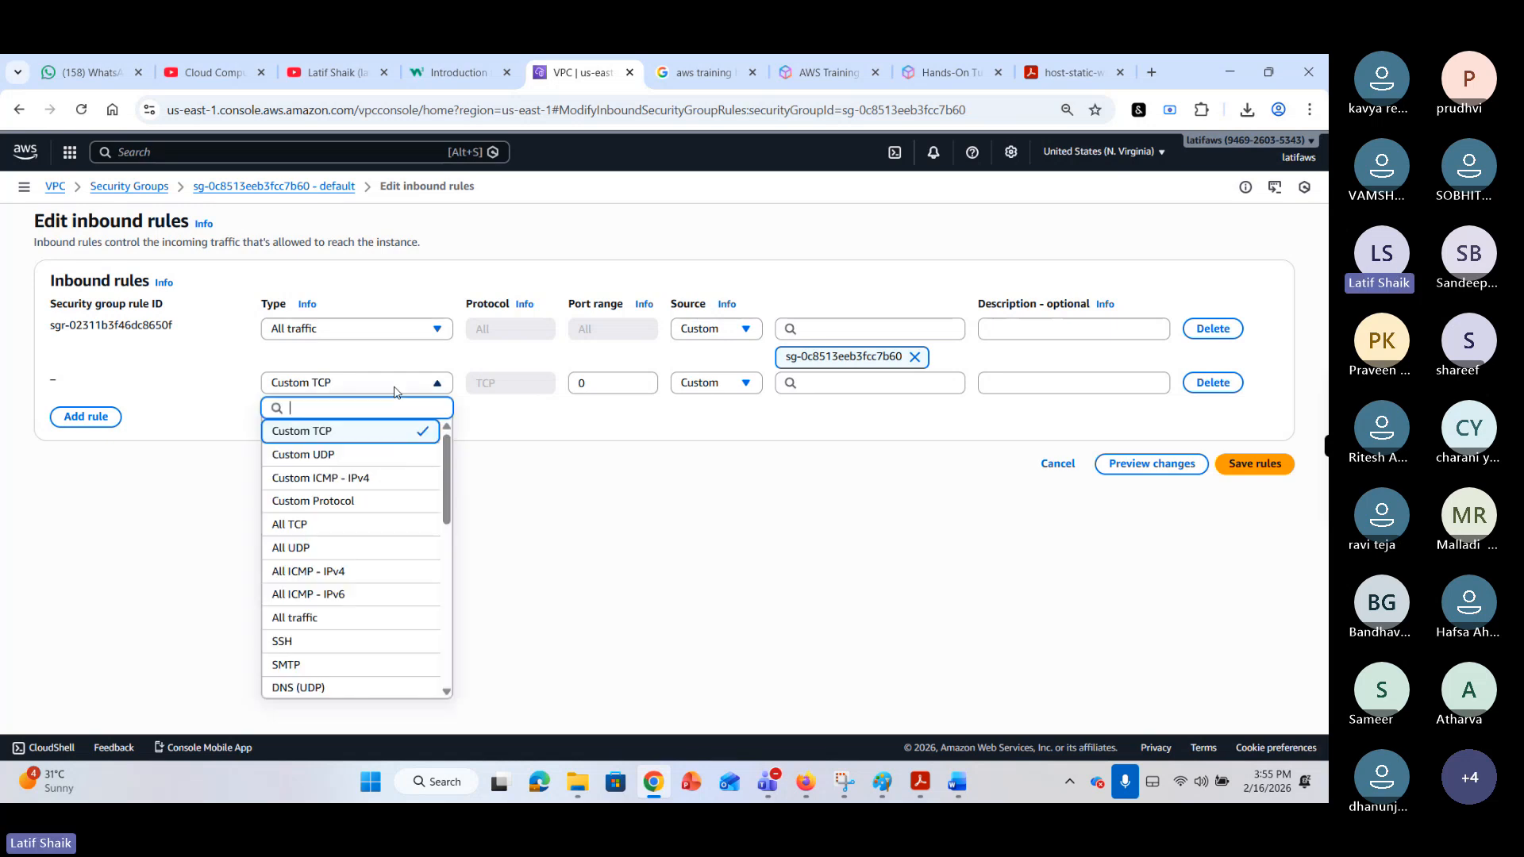
left_click(342, 640)
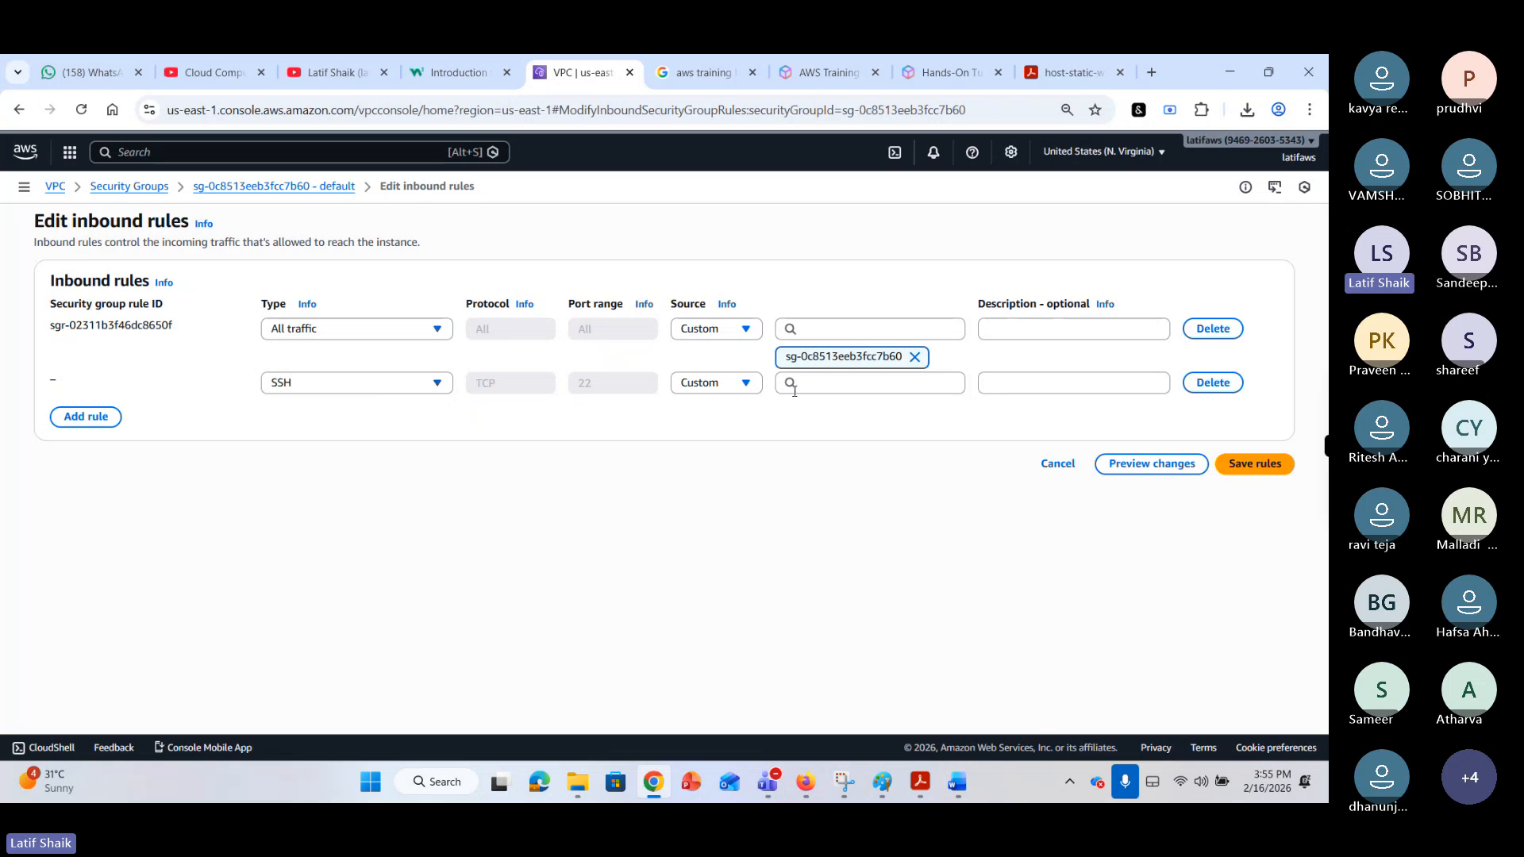
left_click(831, 390)
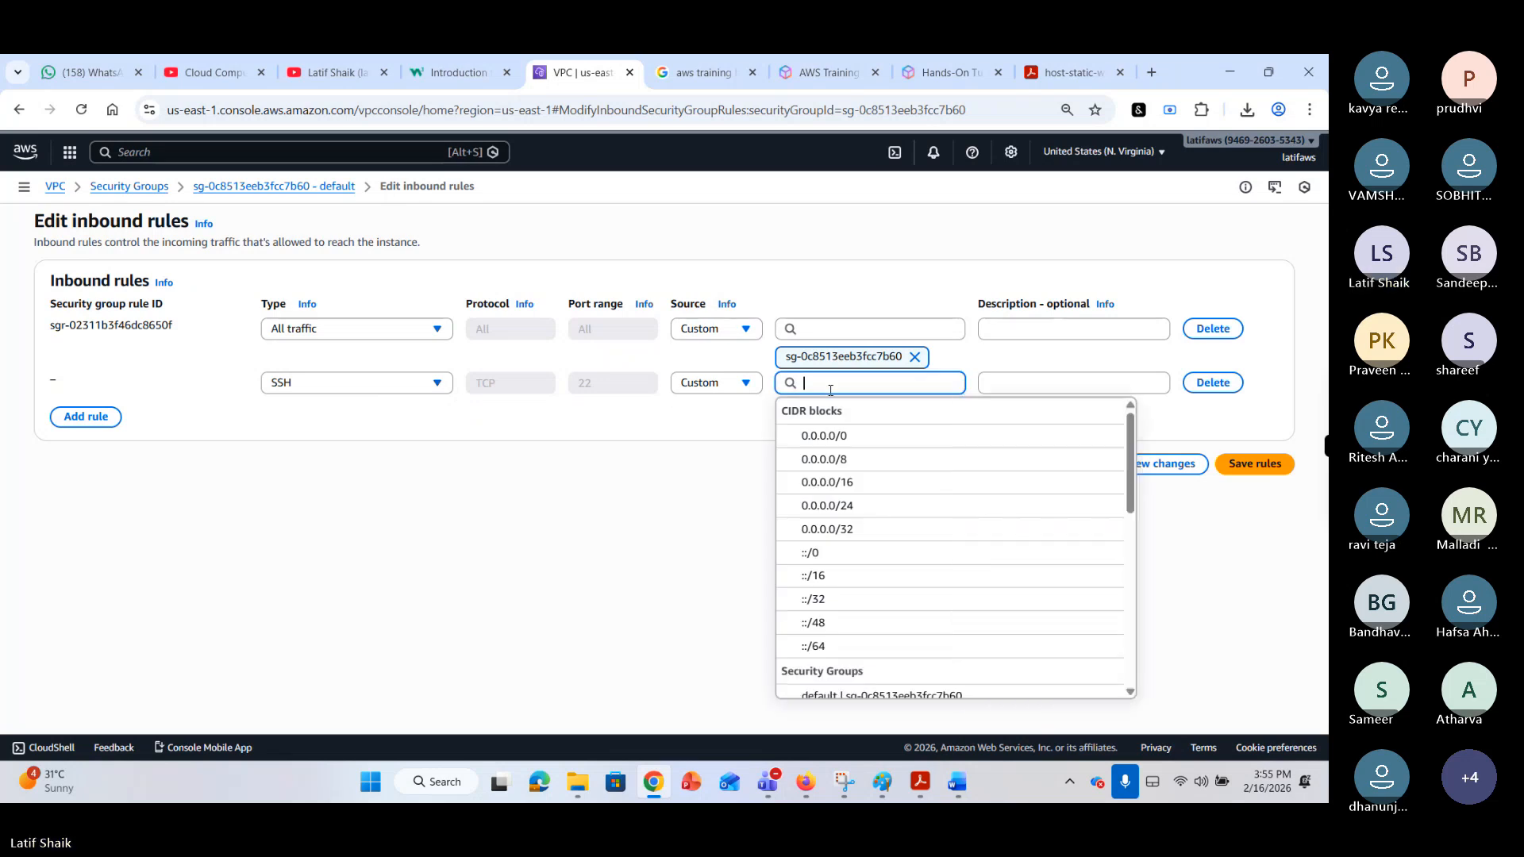
left_click(838, 436)
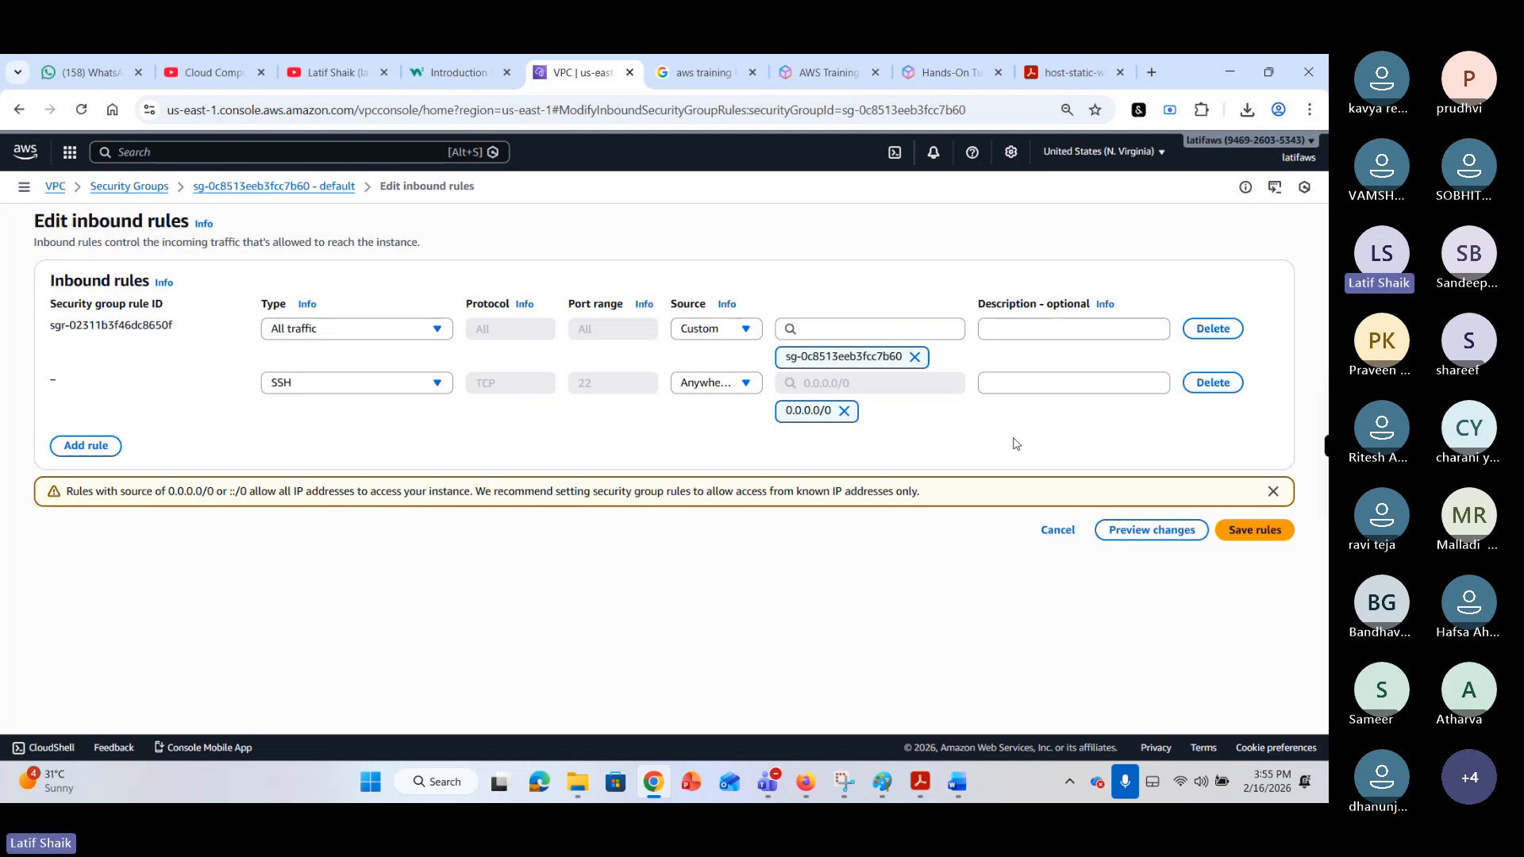
left_click(1258, 531)
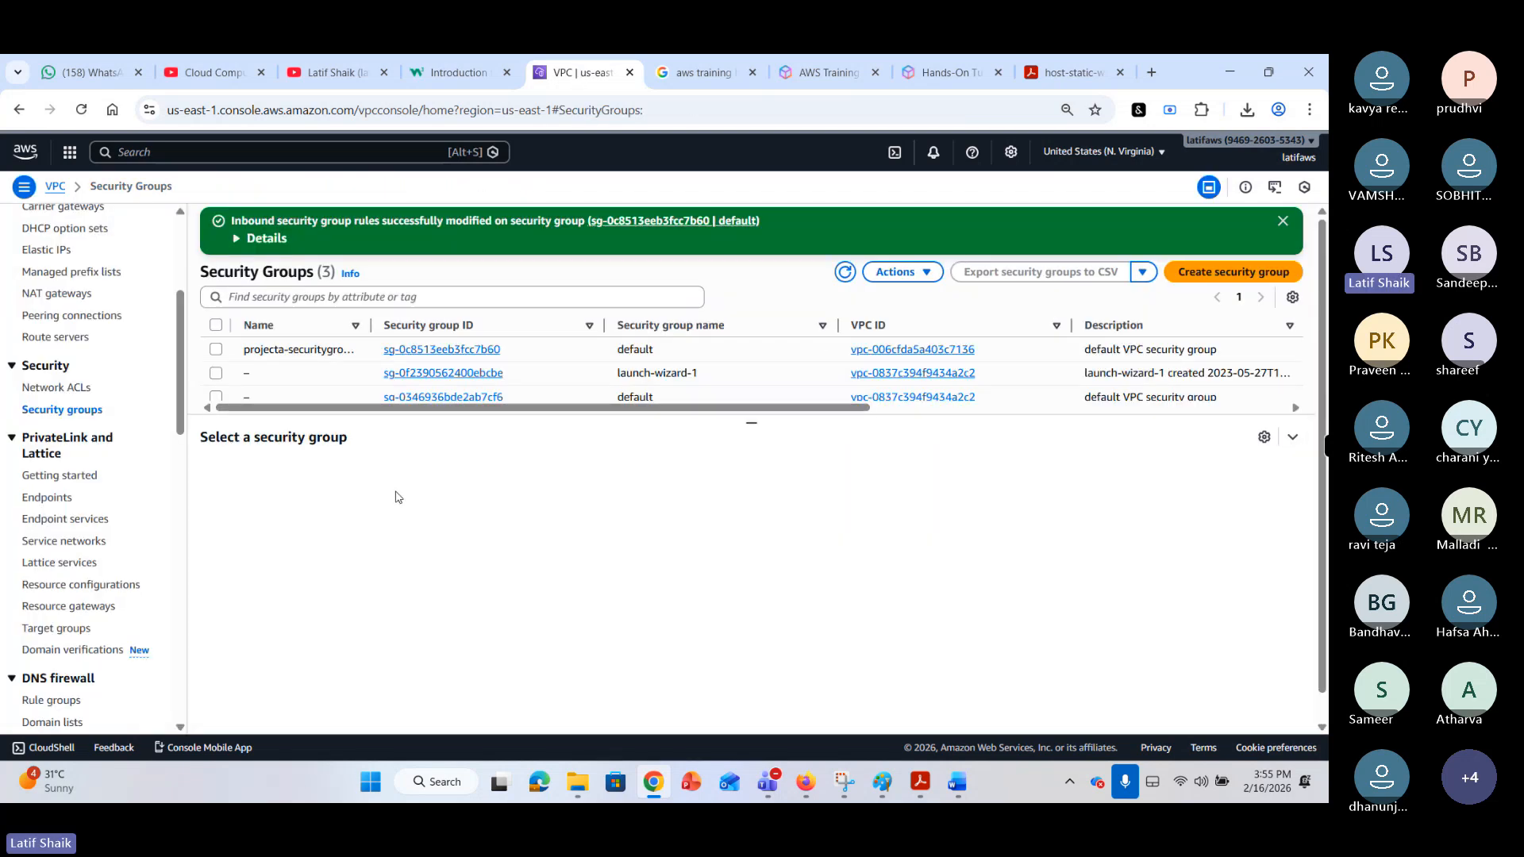
Select the projecta security group and review the new SSH entry among its inbound rules.
left_click(216, 349)
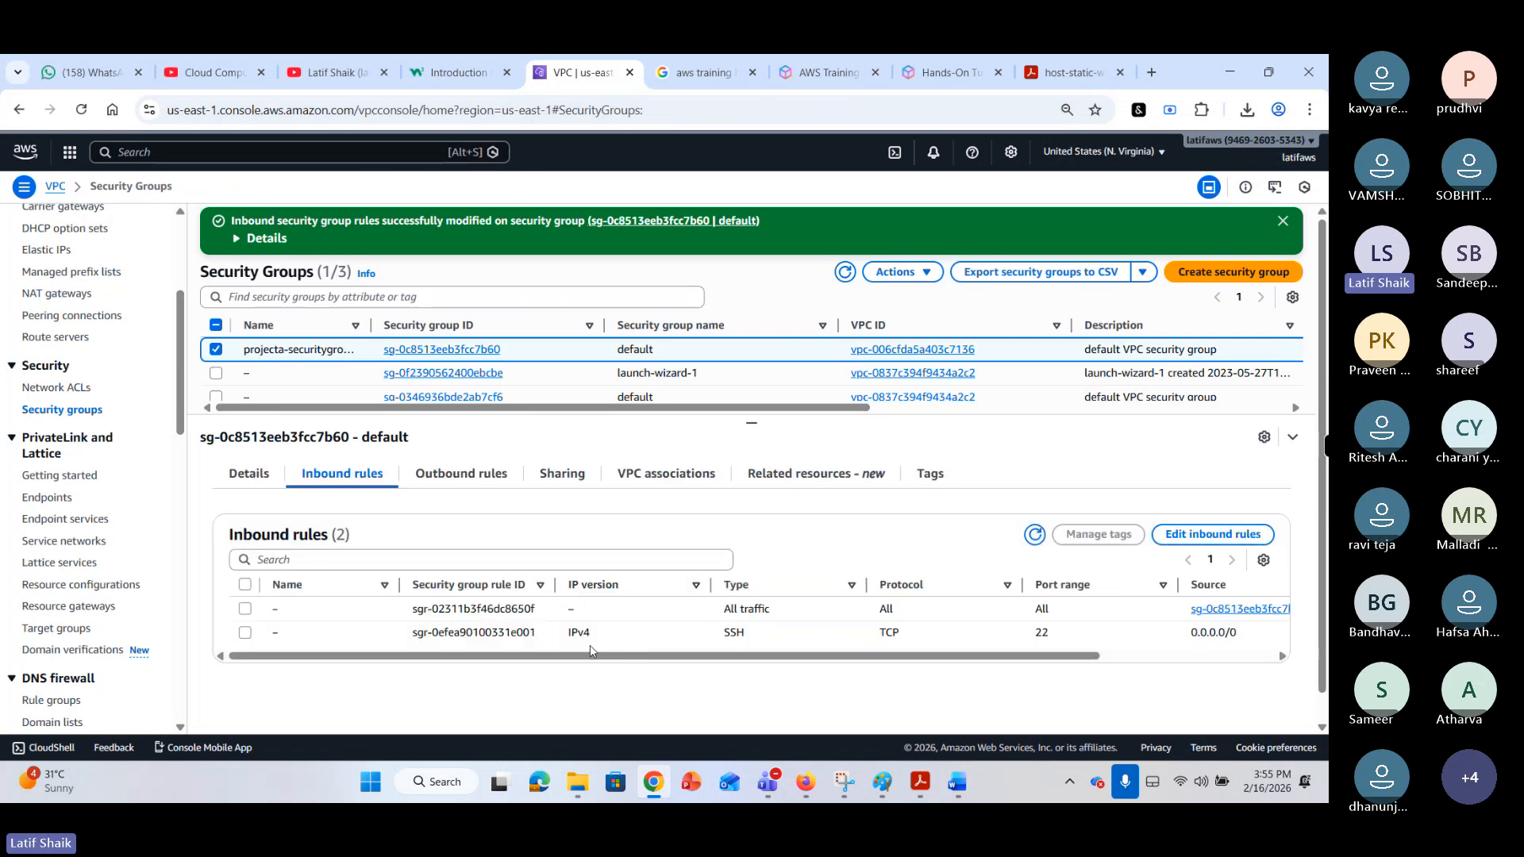
left_click_drag(414, 632, 1271, 633)
left_click(829, 557)
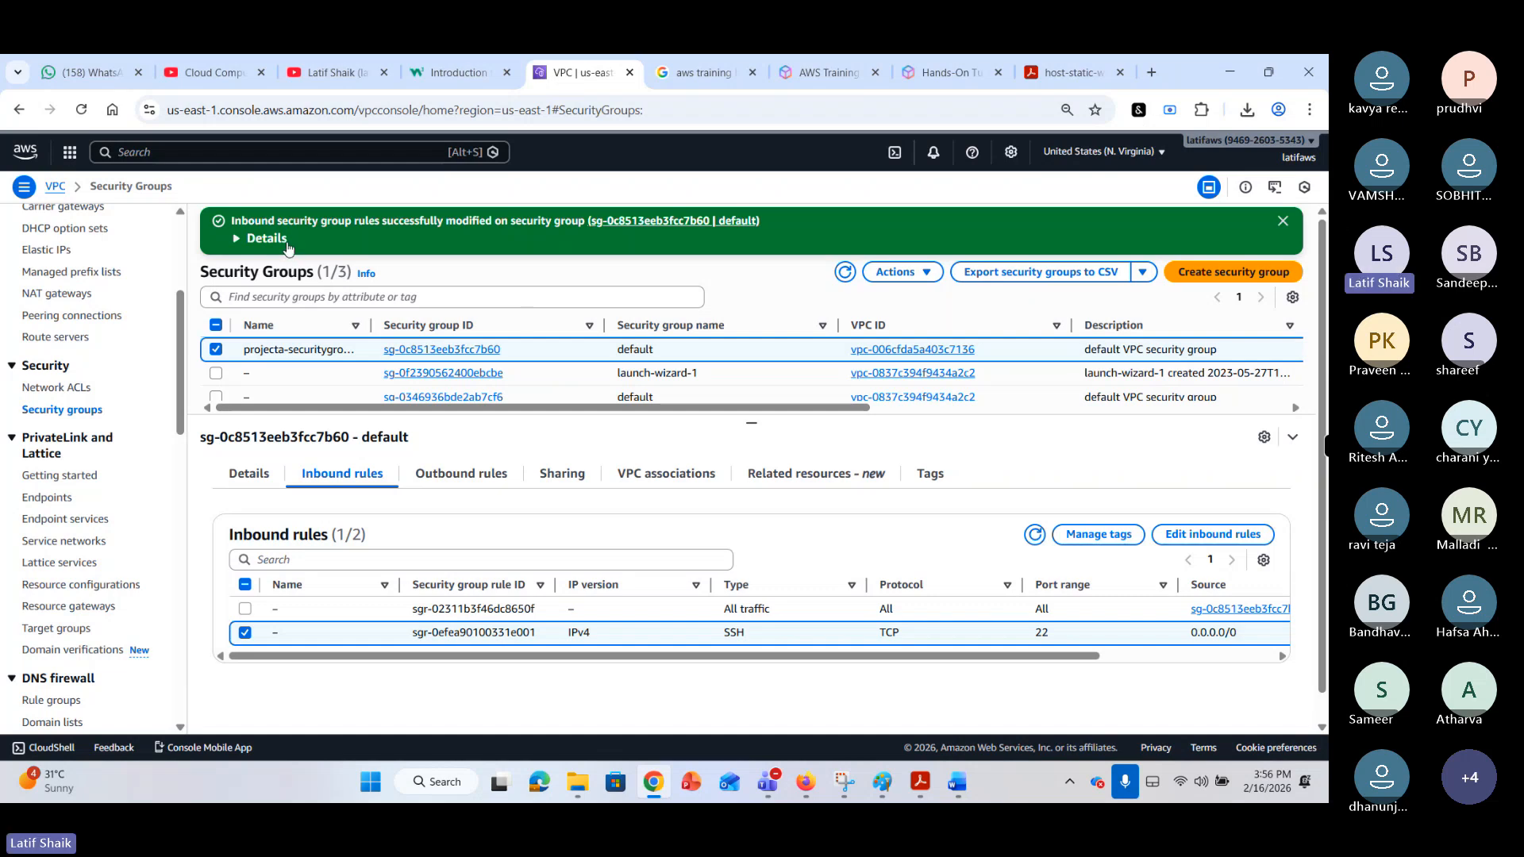
Search the AWS console for key pairs, open the EC2 Key pairs page and check the existing keys' creation dates.
scroll(125, 560, "down", 4)
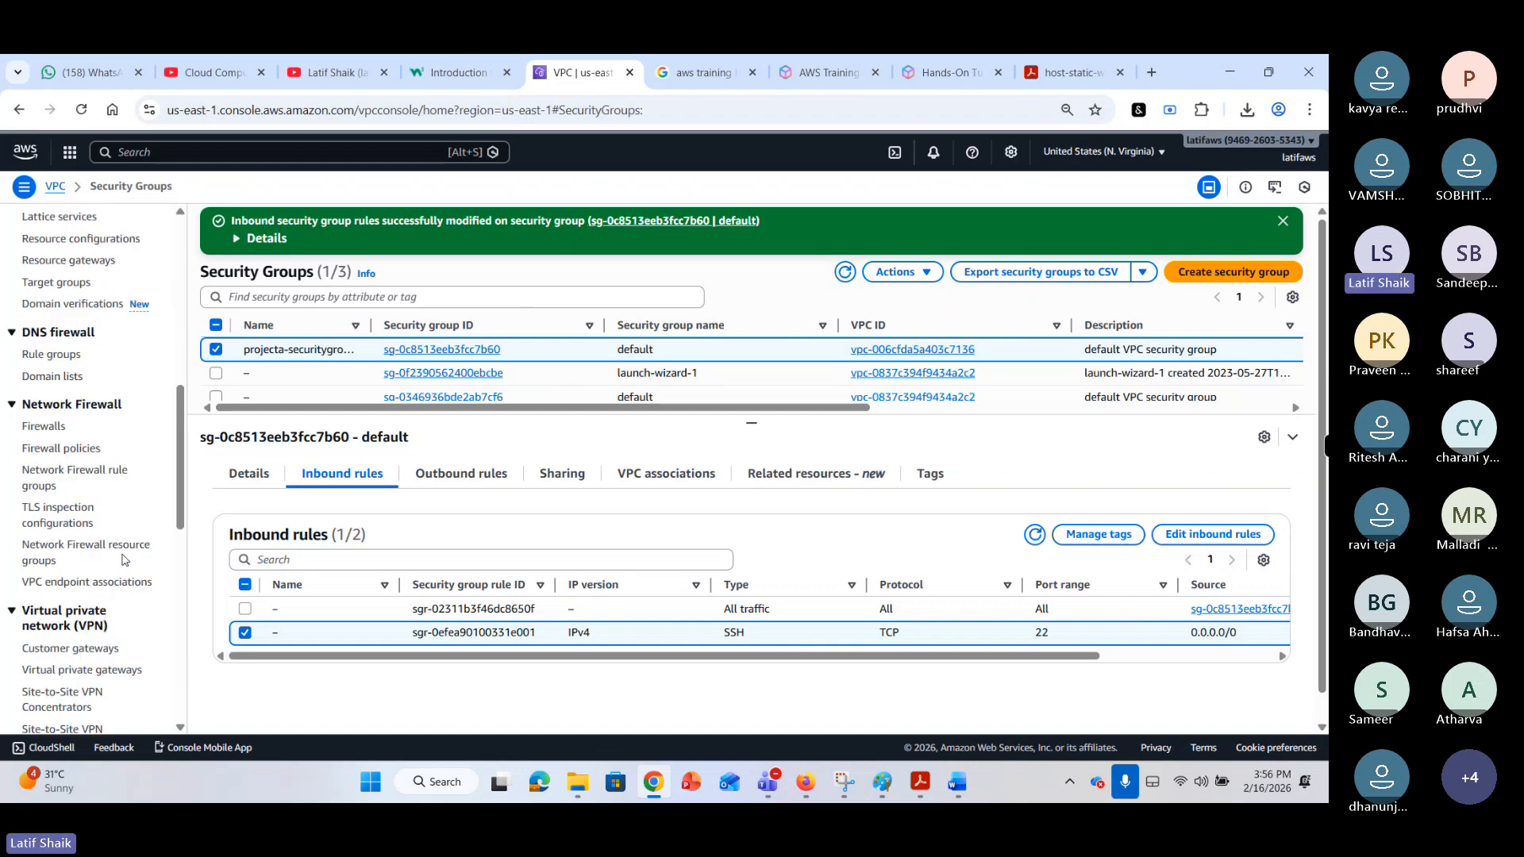
scroll(111, 506, "down", 3)
scroll(112, 506, "up", 10)
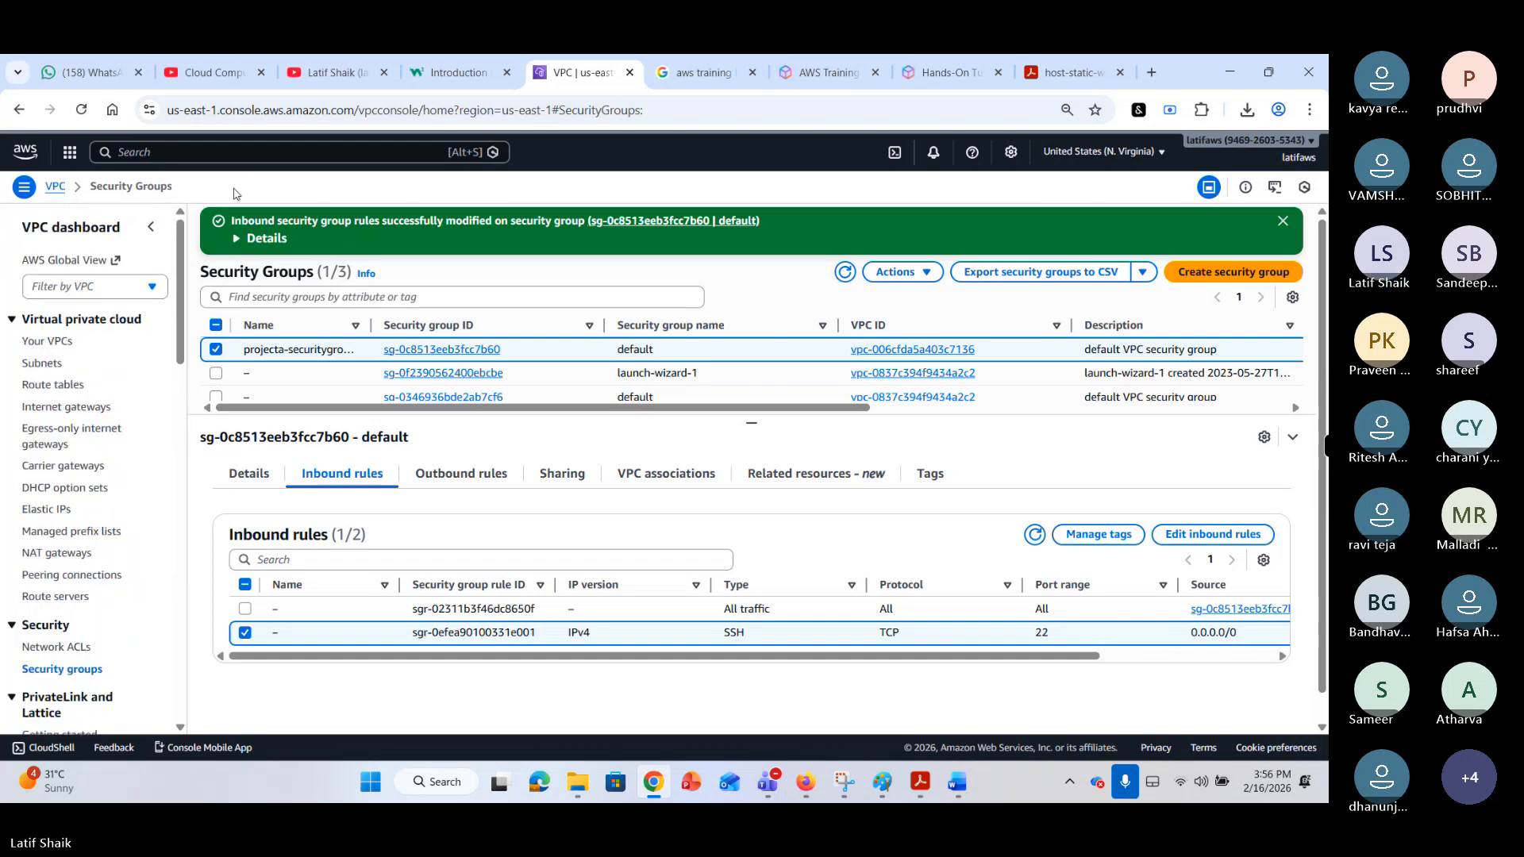
left_click(234, 152)
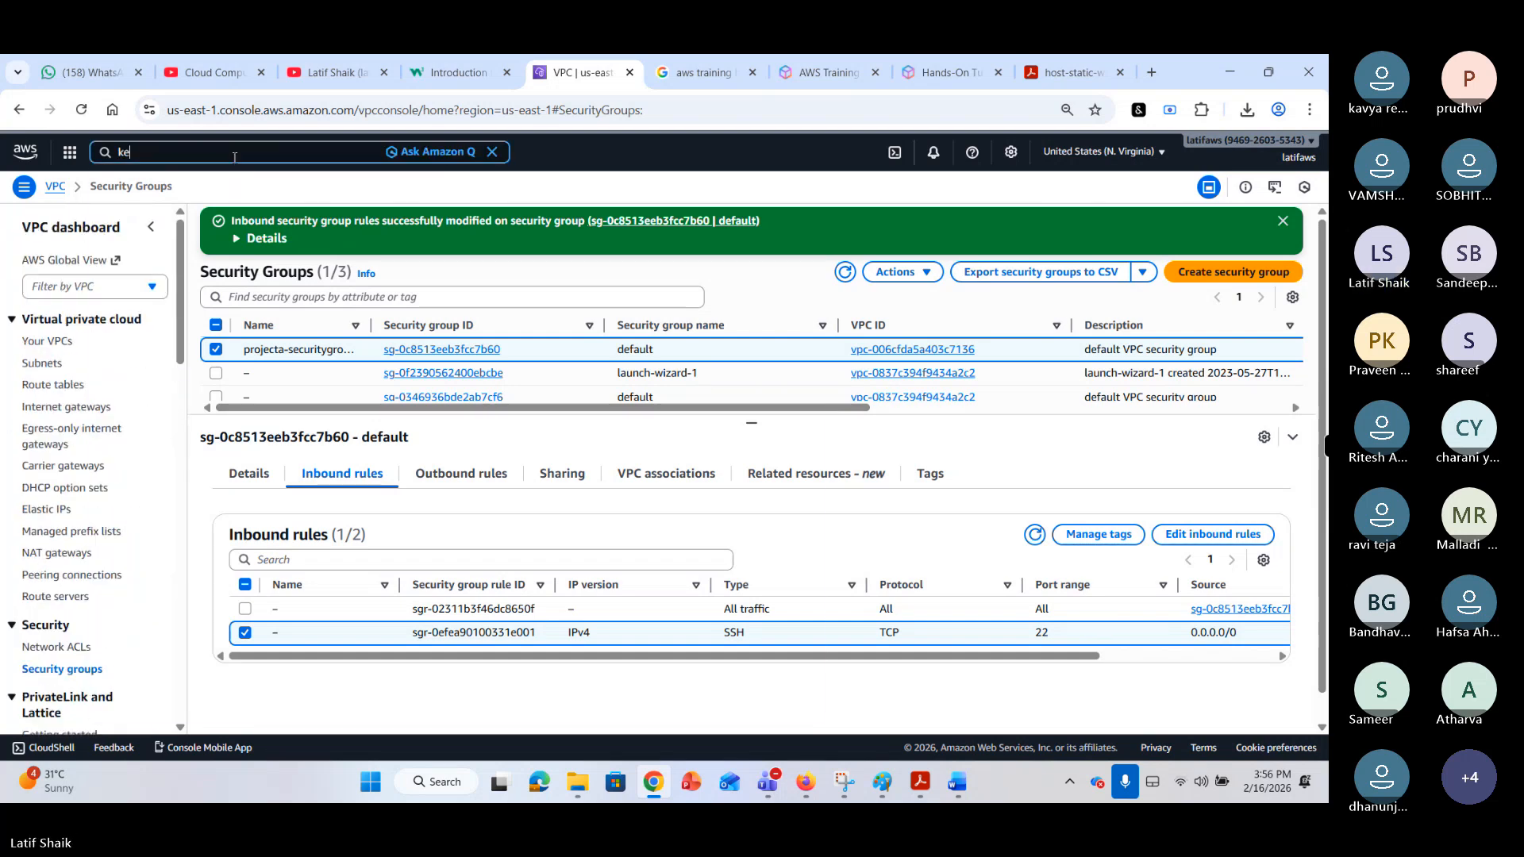
type("key")
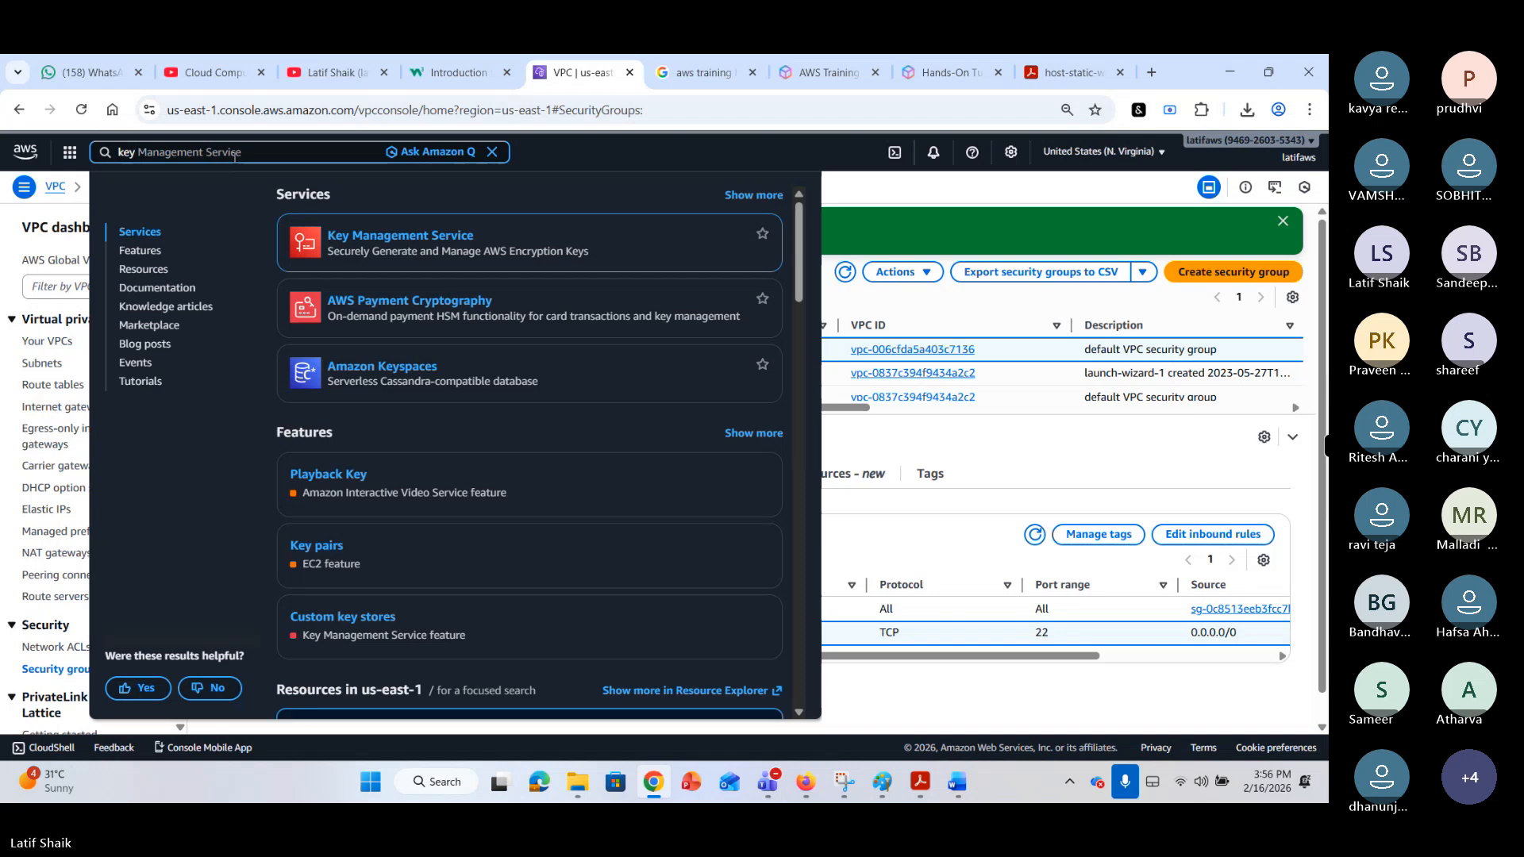
type(" pairs")
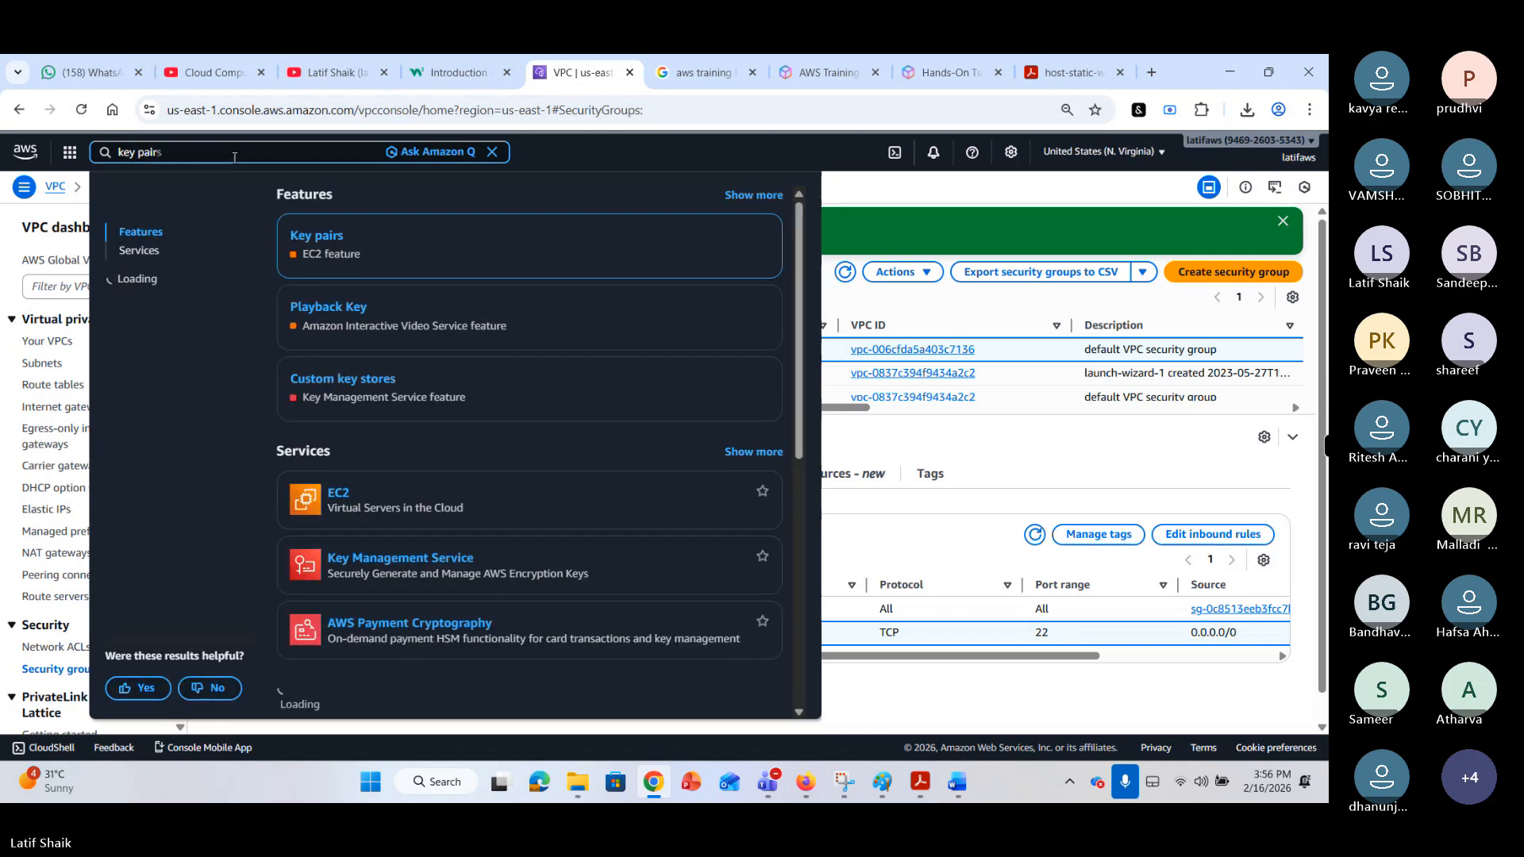
left_click(326, 238)
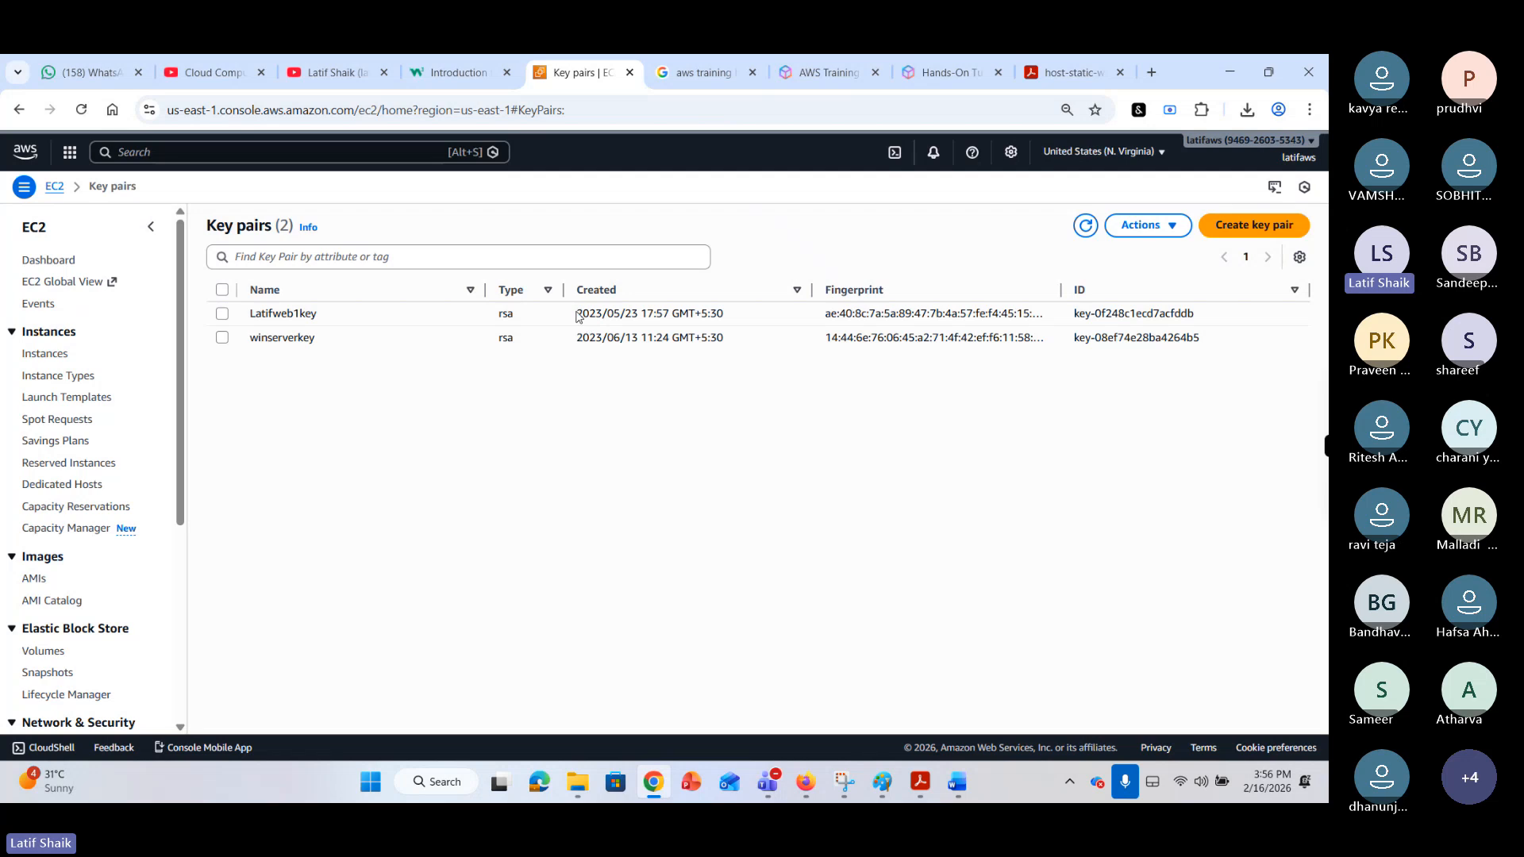
left_click_drag(577, 314, 731, 354)
left_click(639, 398)
Start a new key pair named projecta-keypair with RSA as the key pair type.
left_click(1249, 230)
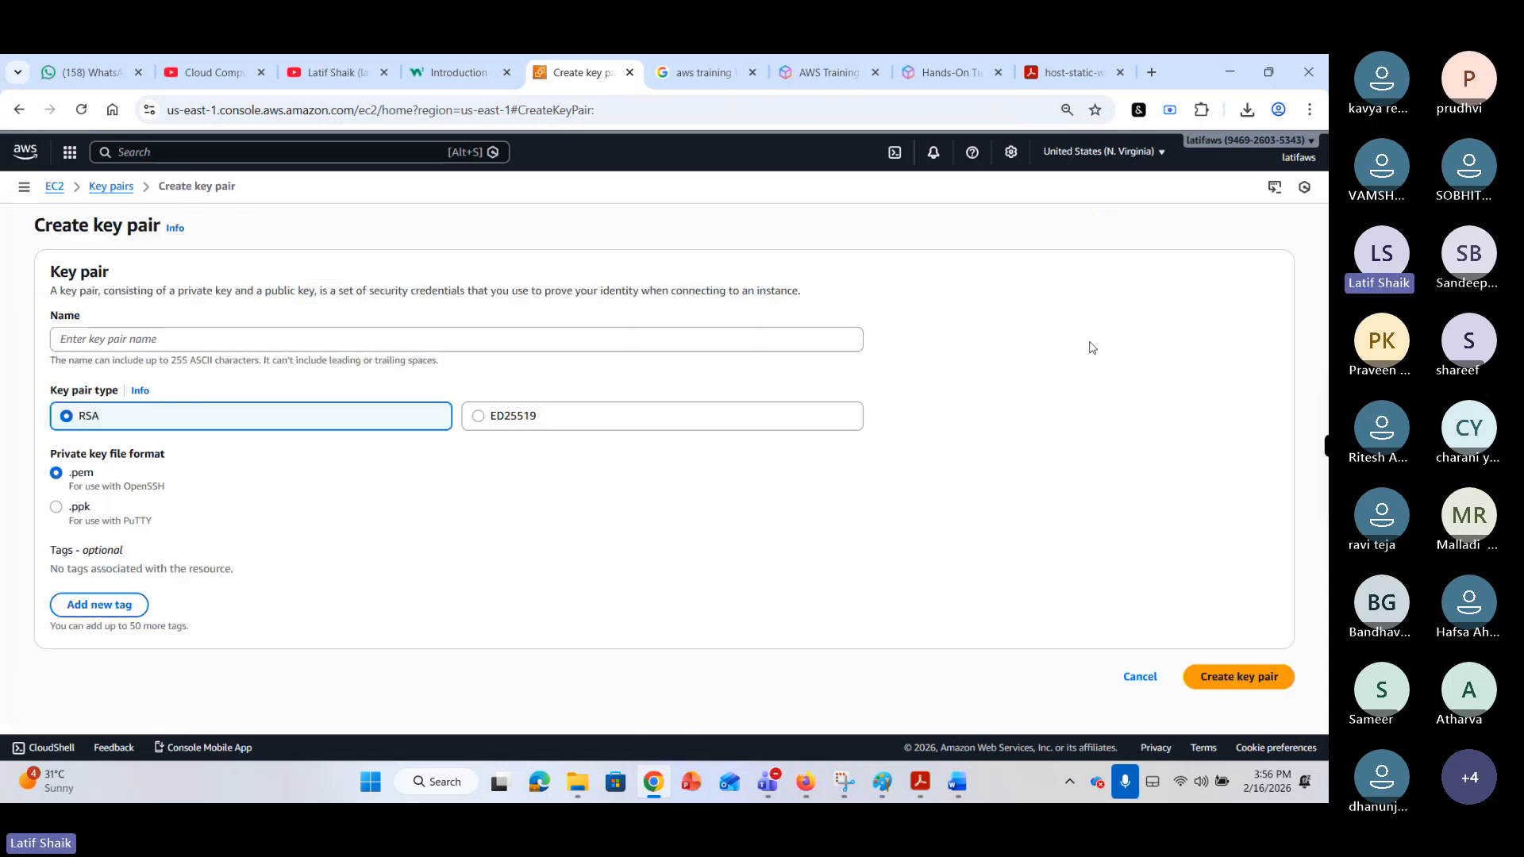
left_click(244, 334)
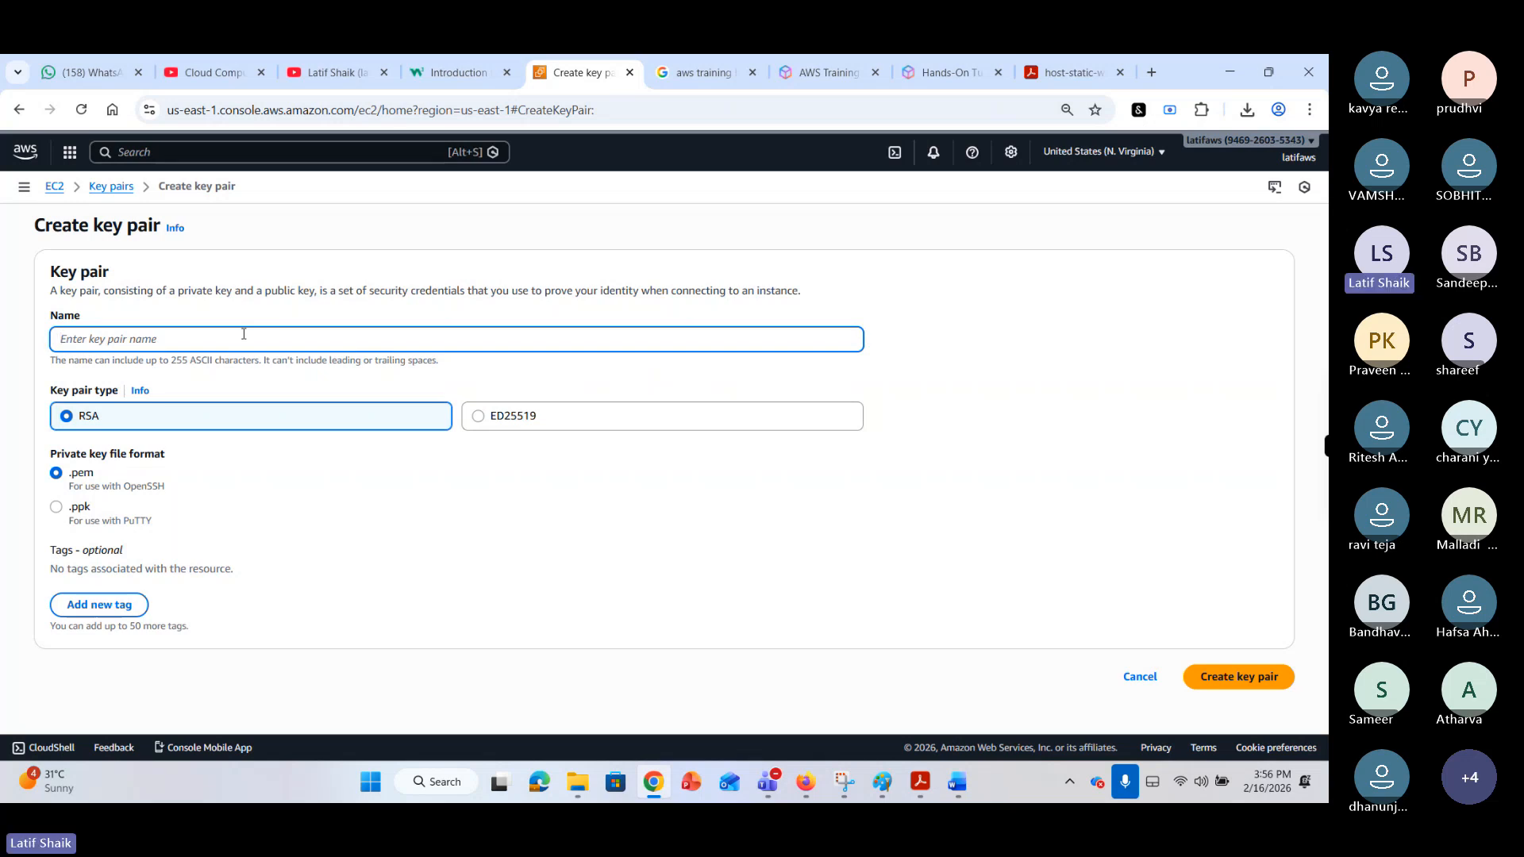
type("pe")
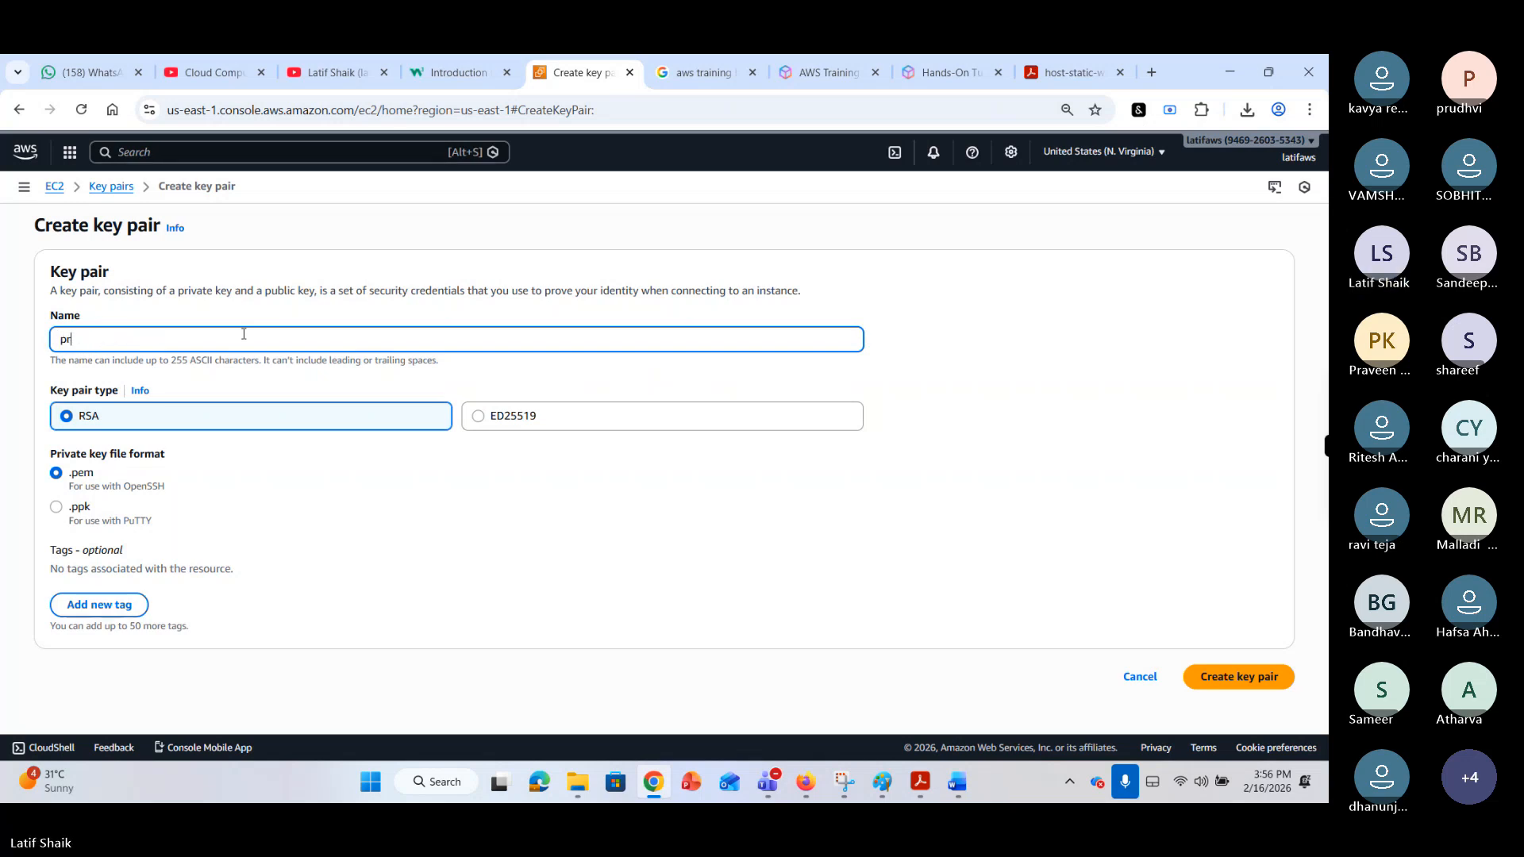
type("oject")
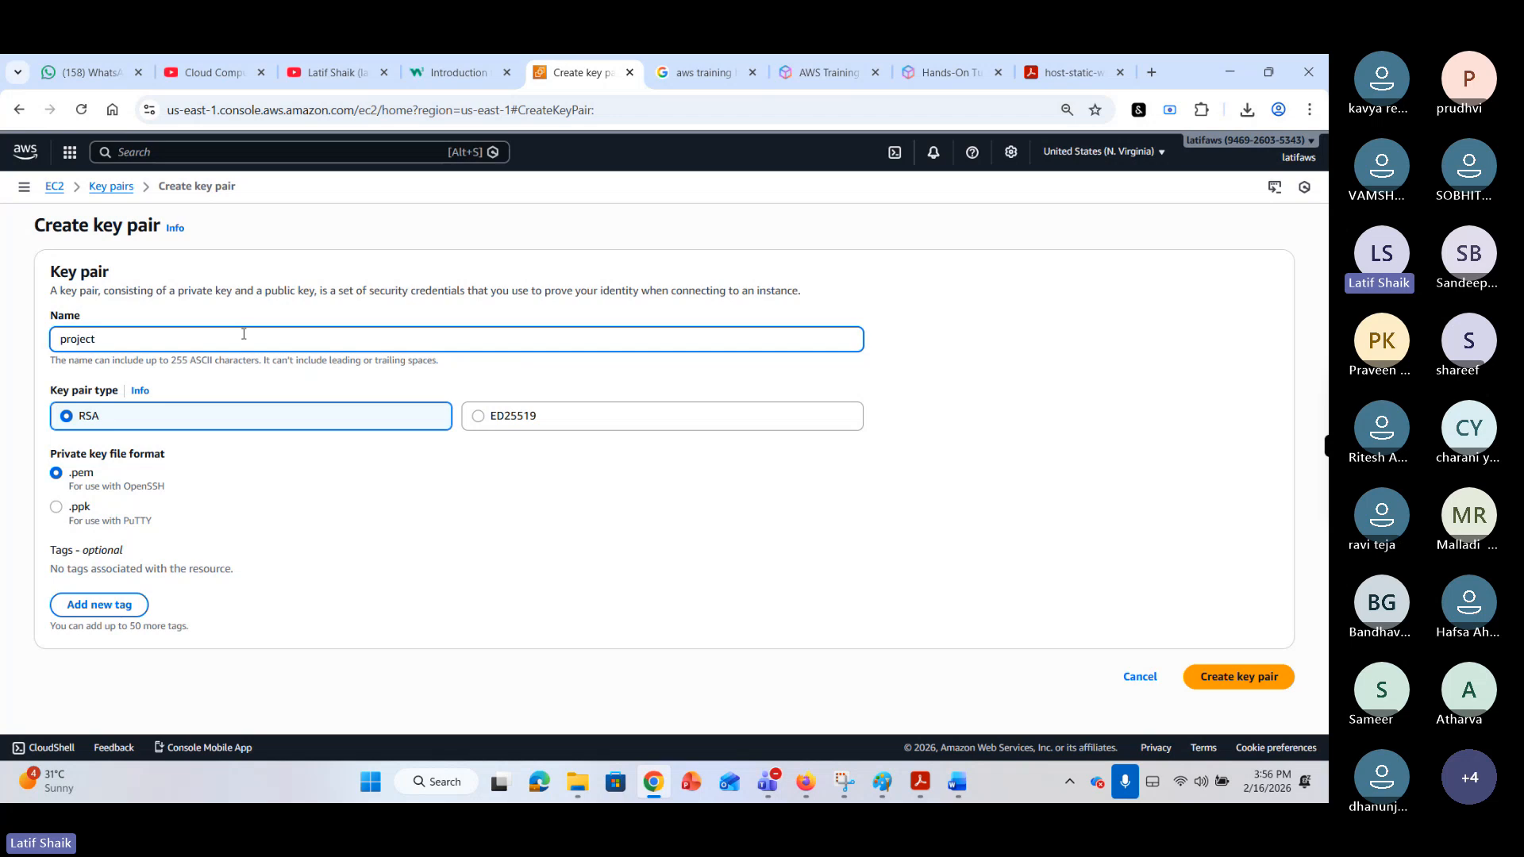
type("a-k")
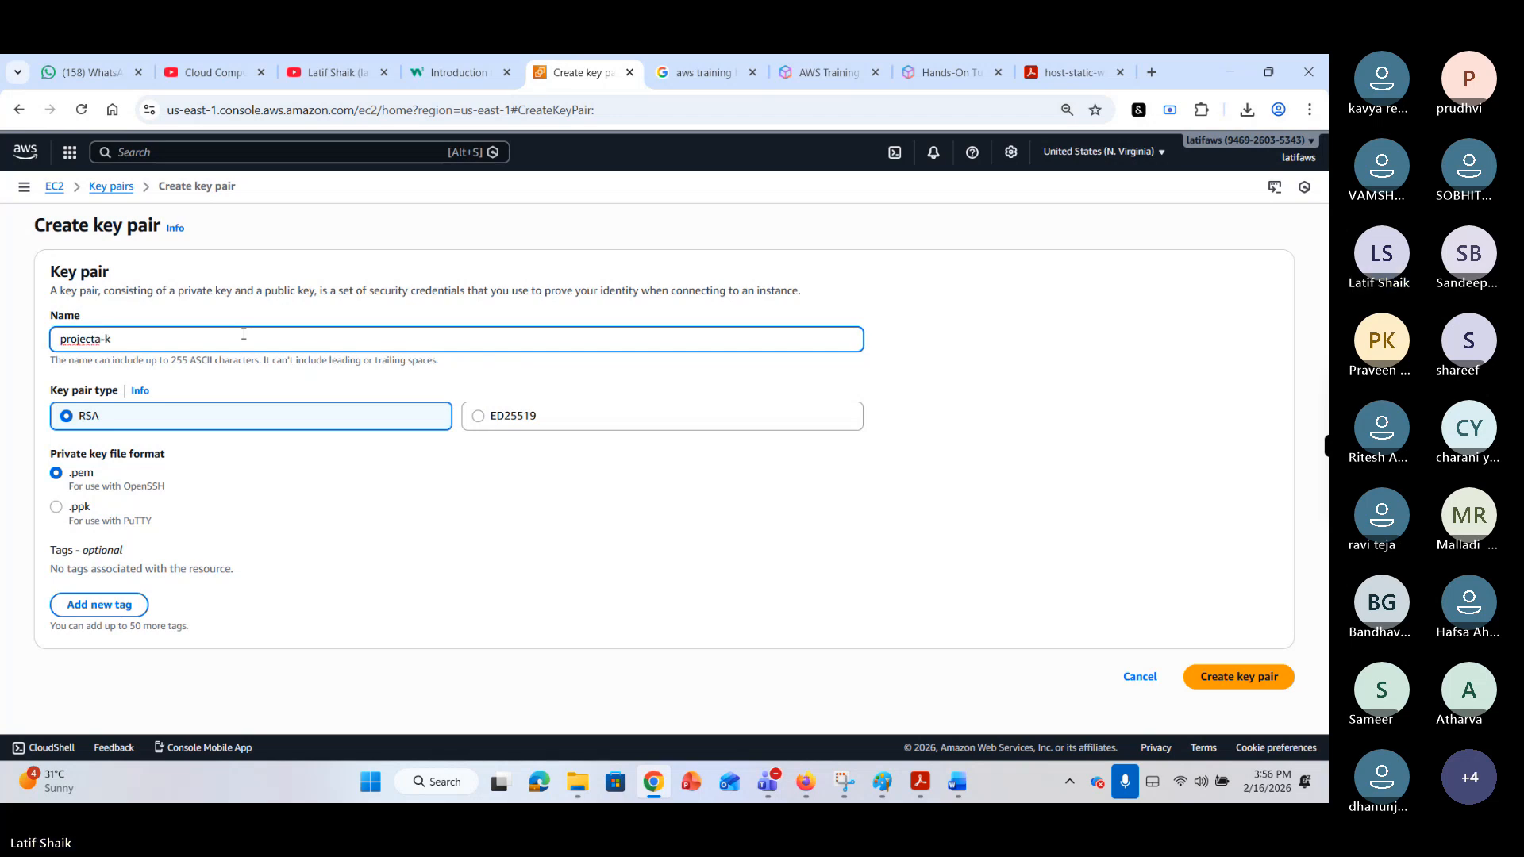
type("eypair")
left_click(86, 419)
left_click(531, 416)
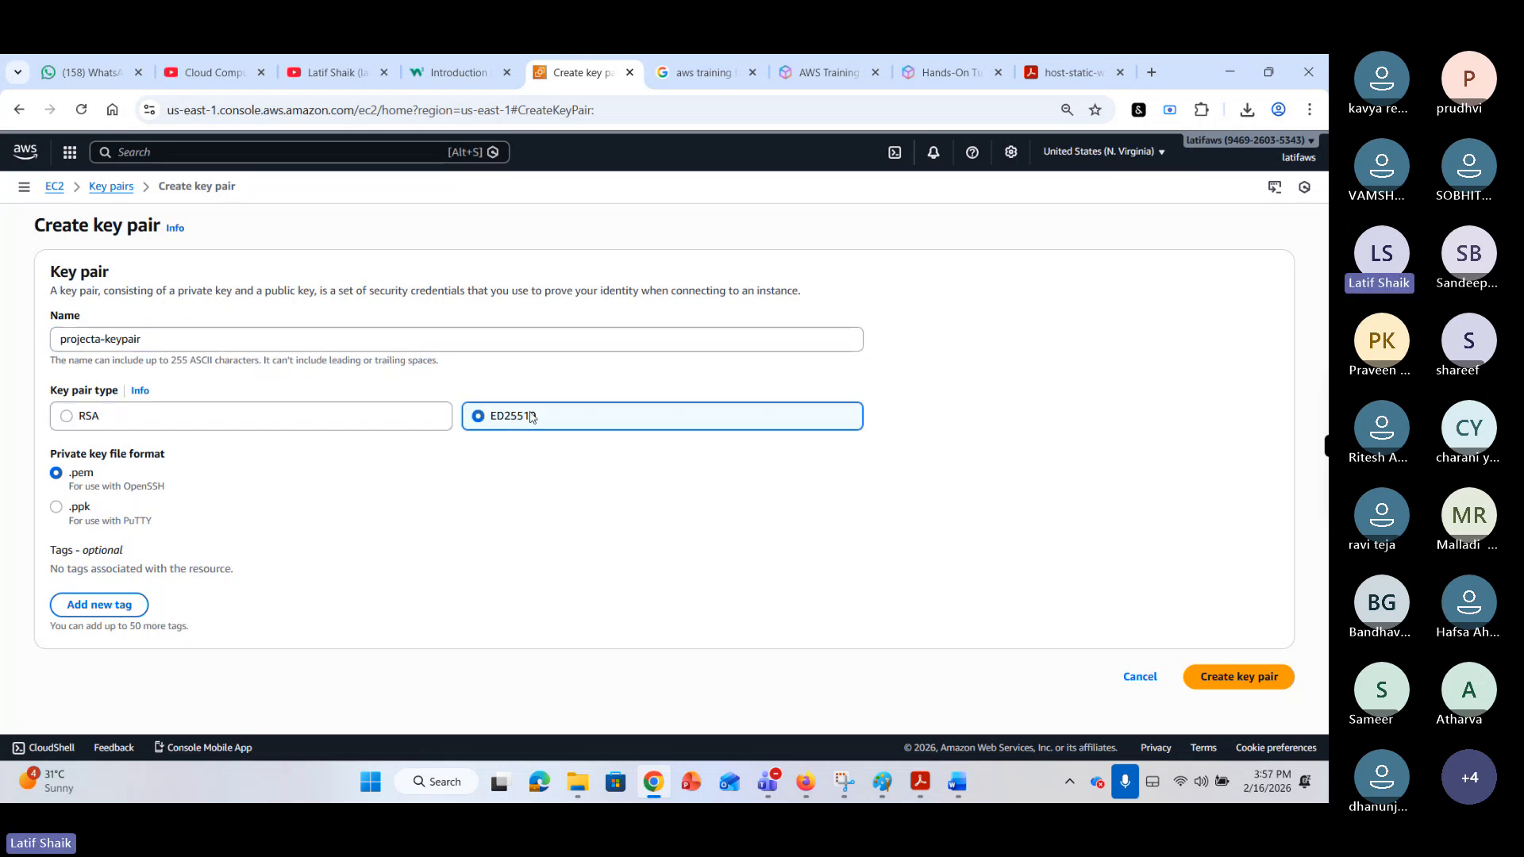
left_click(235, 425)
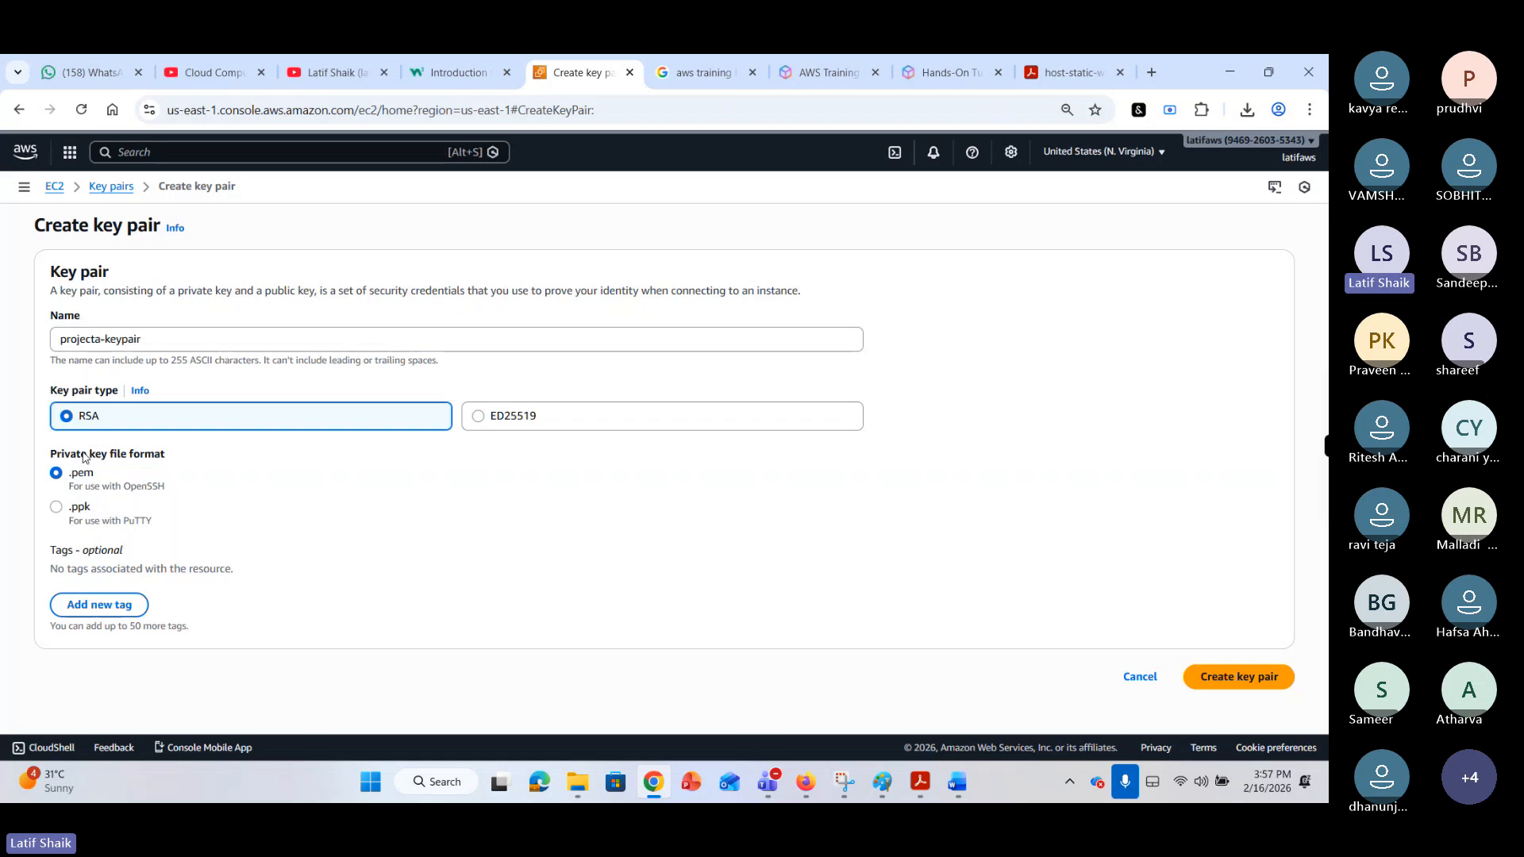
Set the private key file format to .ppk for PuTTY and create the key pair.
left_click_drag(82, 457, 221, 454)
left_click(193, 473)
left_click(79, 510)
left_click_drag(102, 524, 149, 528)
left_click(176, 534)
left_click(1223, 684)
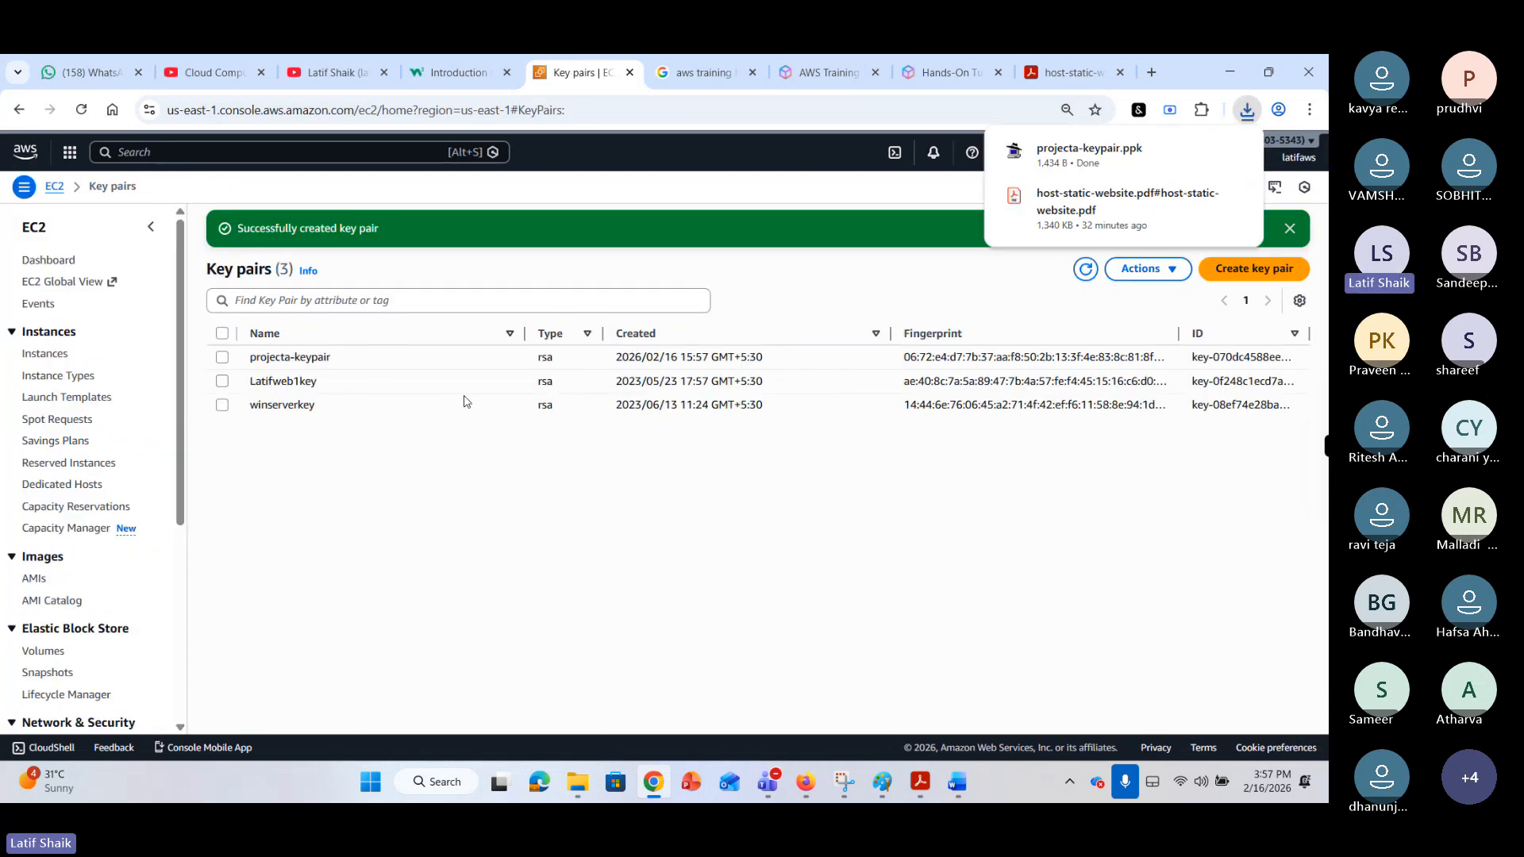
Switch to File Explorer to check which programs can open the downloaded projecta-keypair.ppk, and return to the AWS console.
mouse_move(1095, 168)
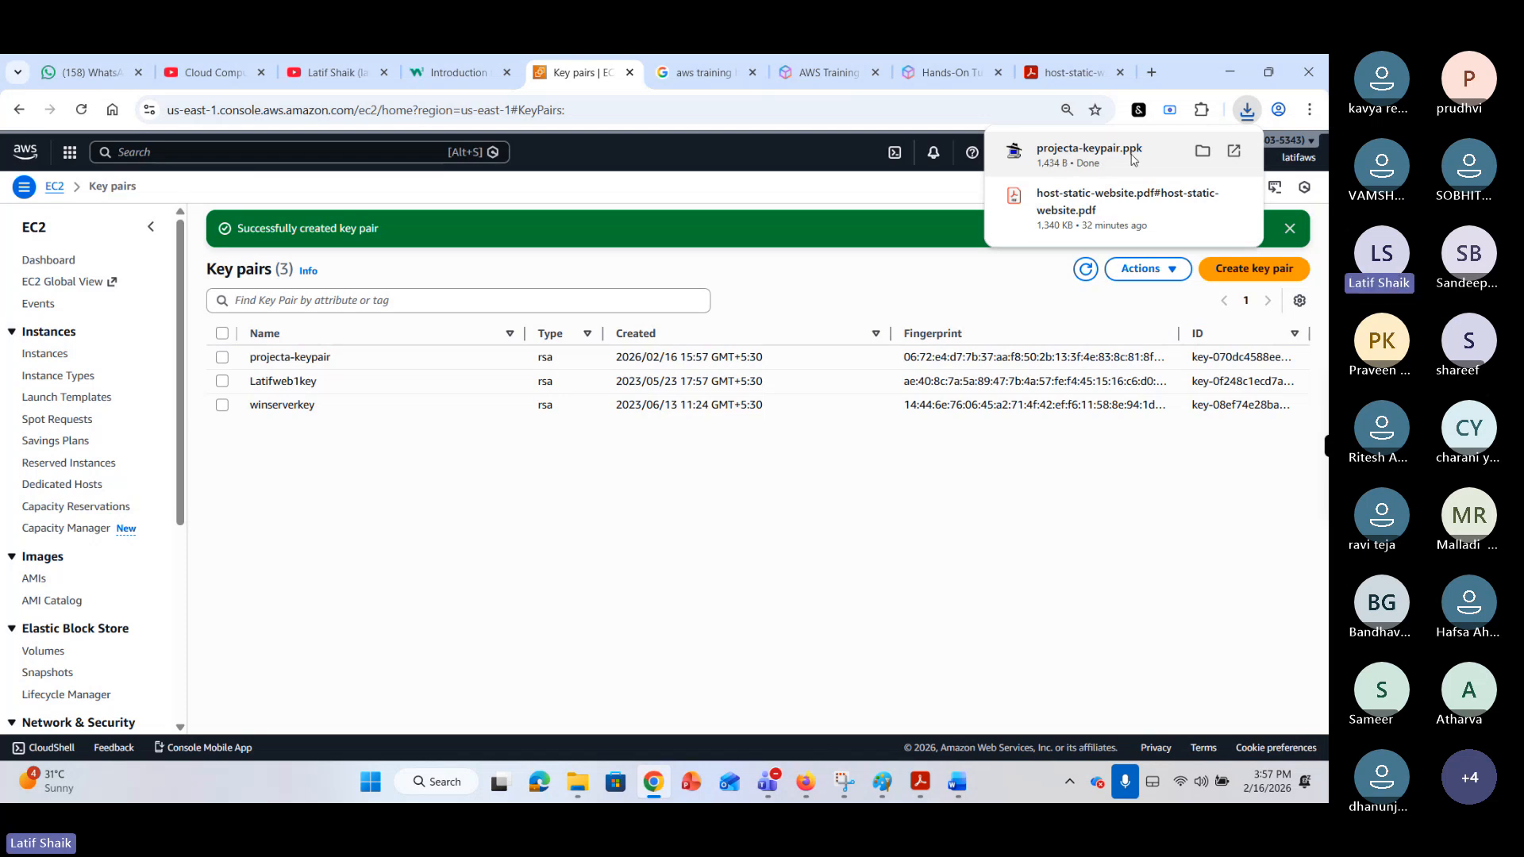
left_click(1201, 152)
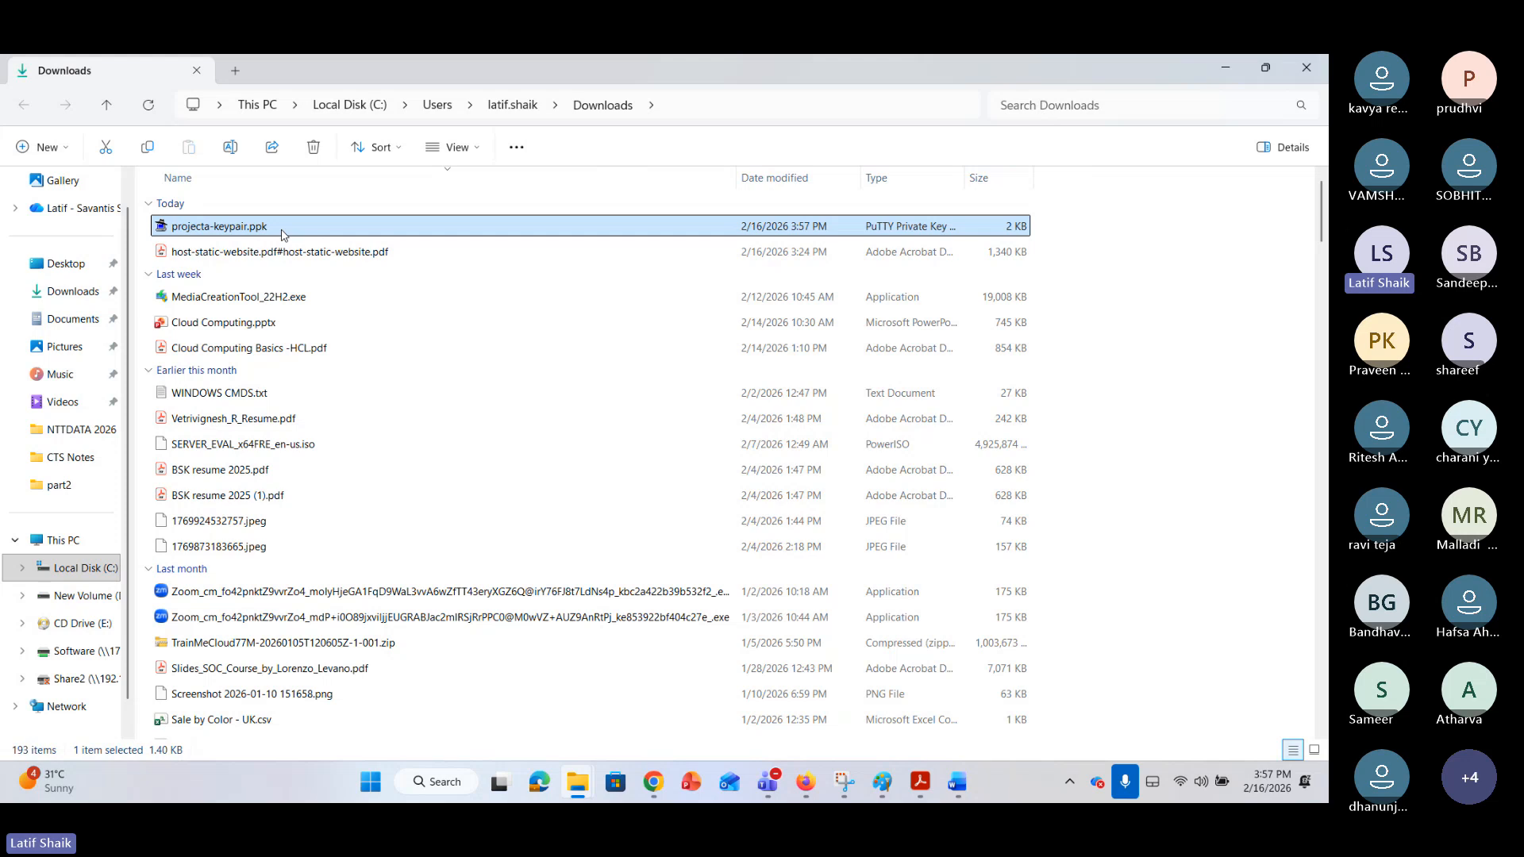
right_click(281, 235)
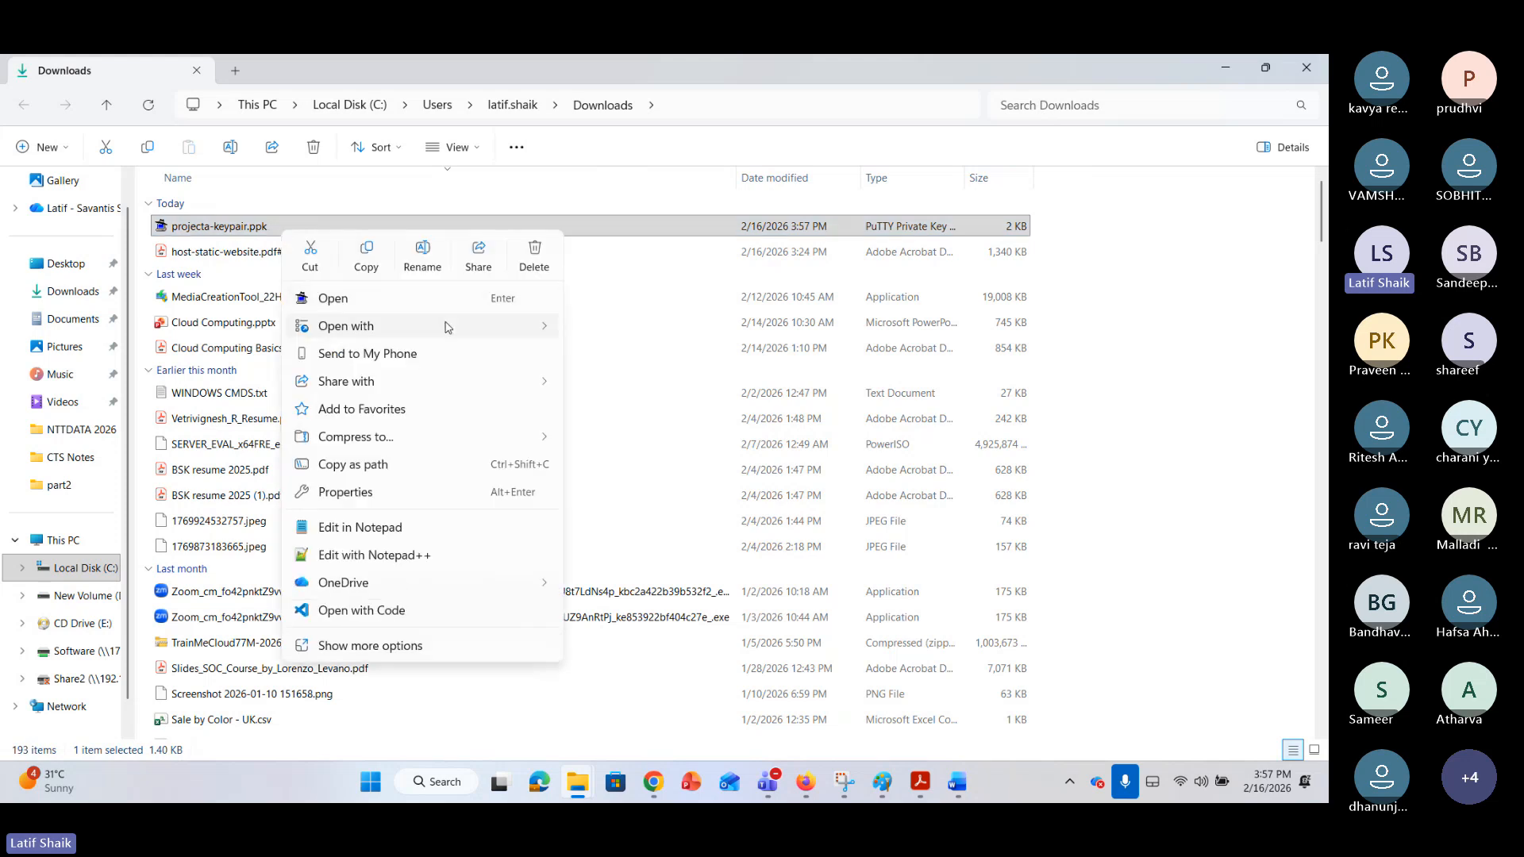
mouse_move(446, 326)
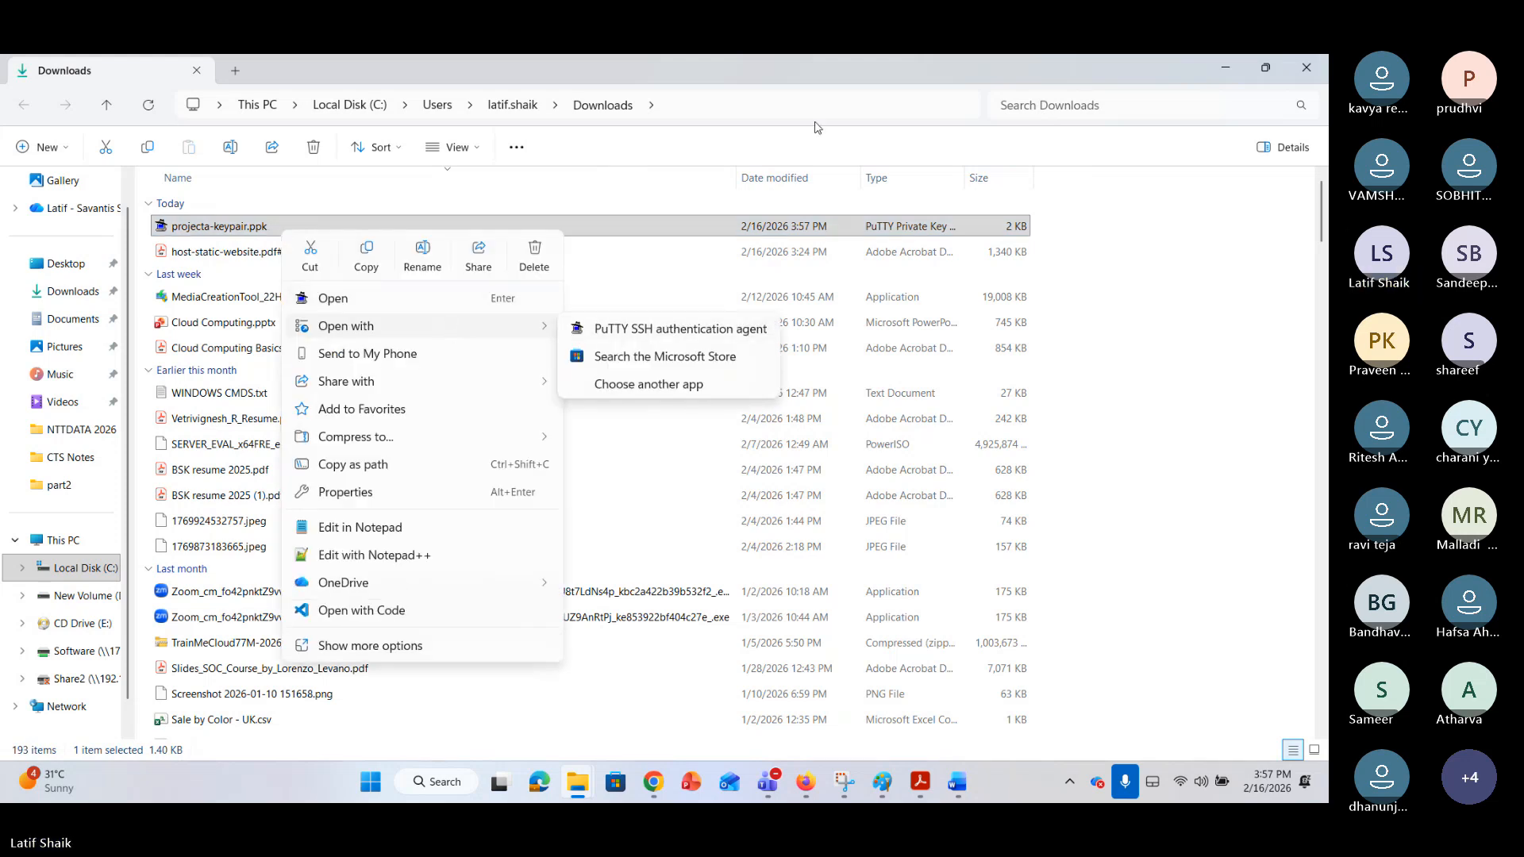
left_click(667, 328)
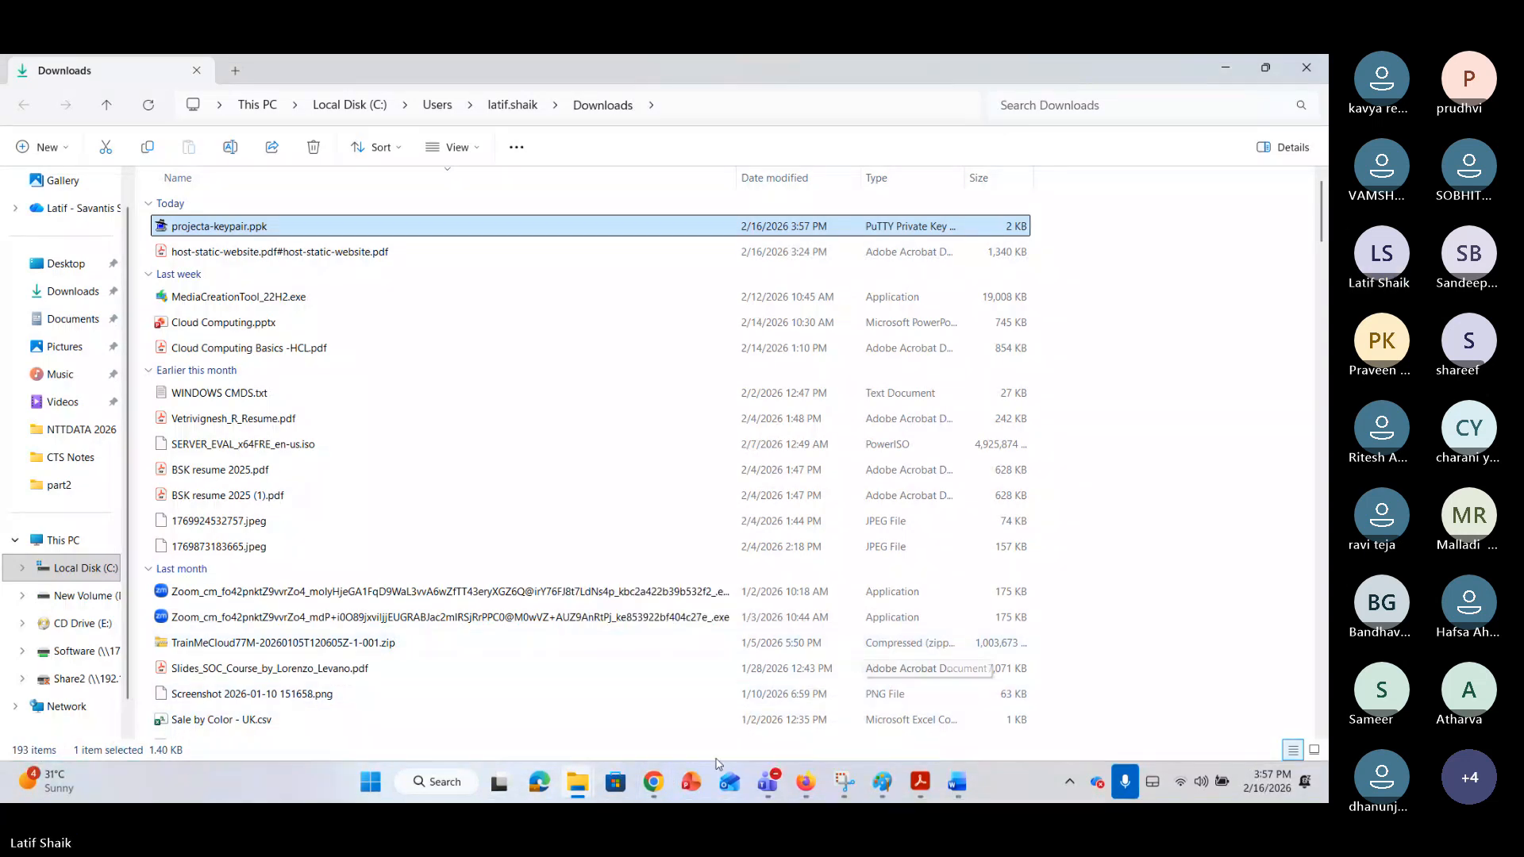
left_click(653, 784)
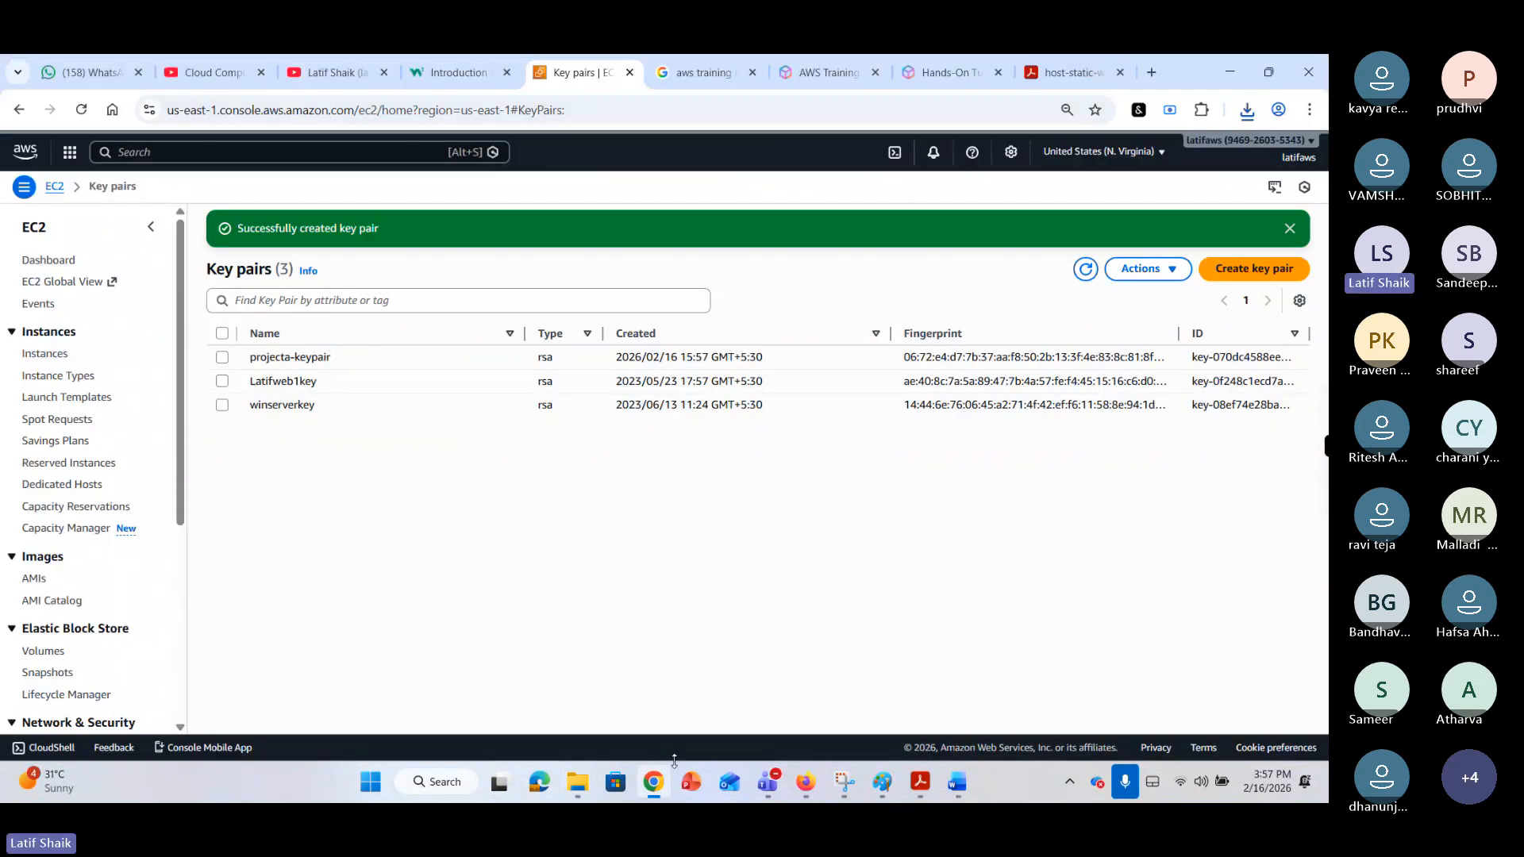
Search the web for putty download in a new browser tab and open the Download PuTTY: latest release (0.83) page.
left_click(1156, 66)
type("putty")
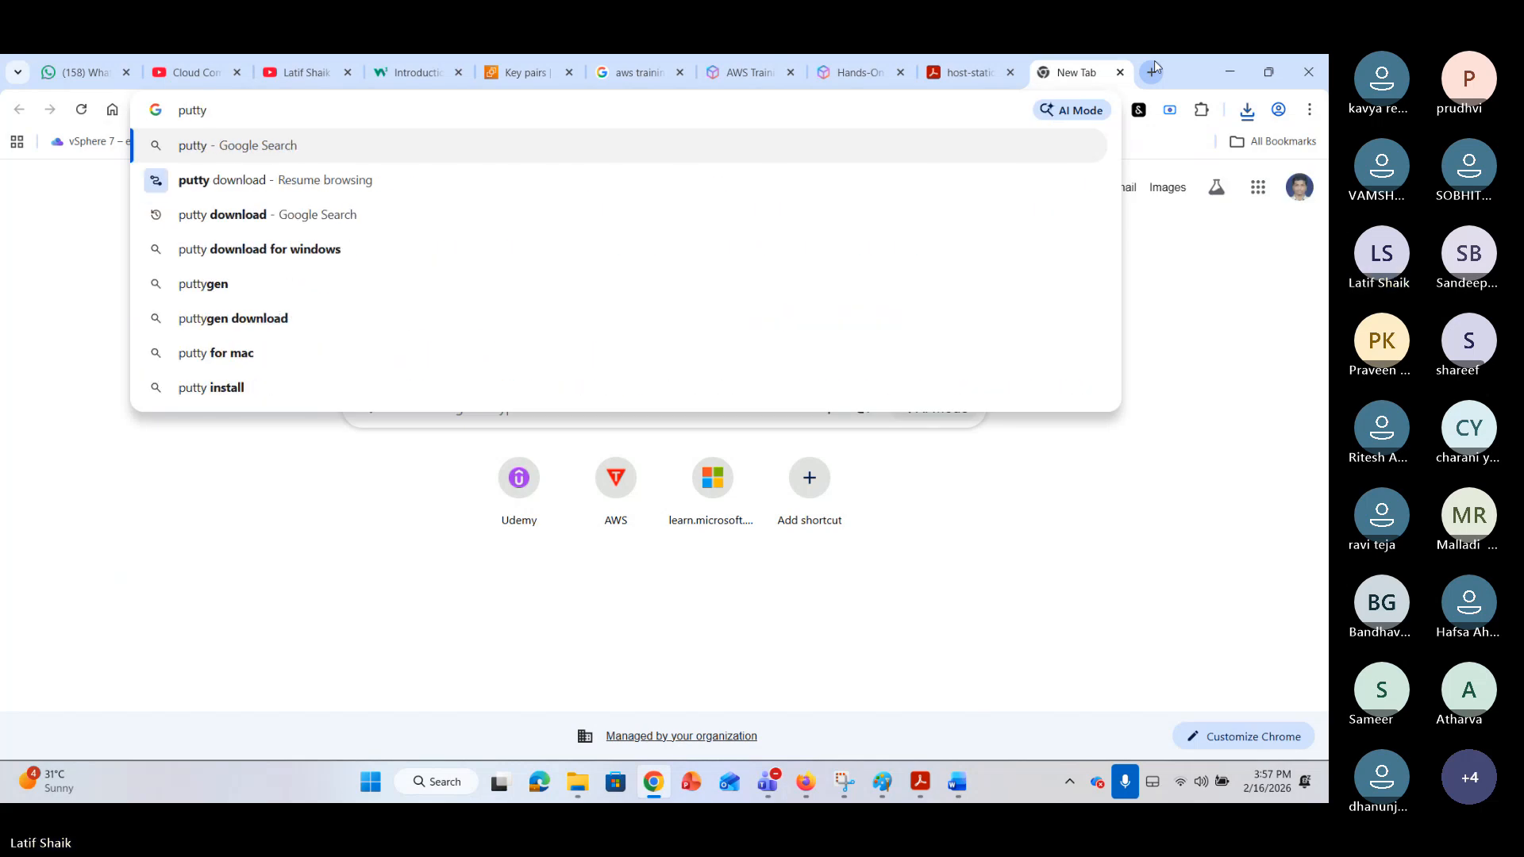
key("Down")
key("Return")
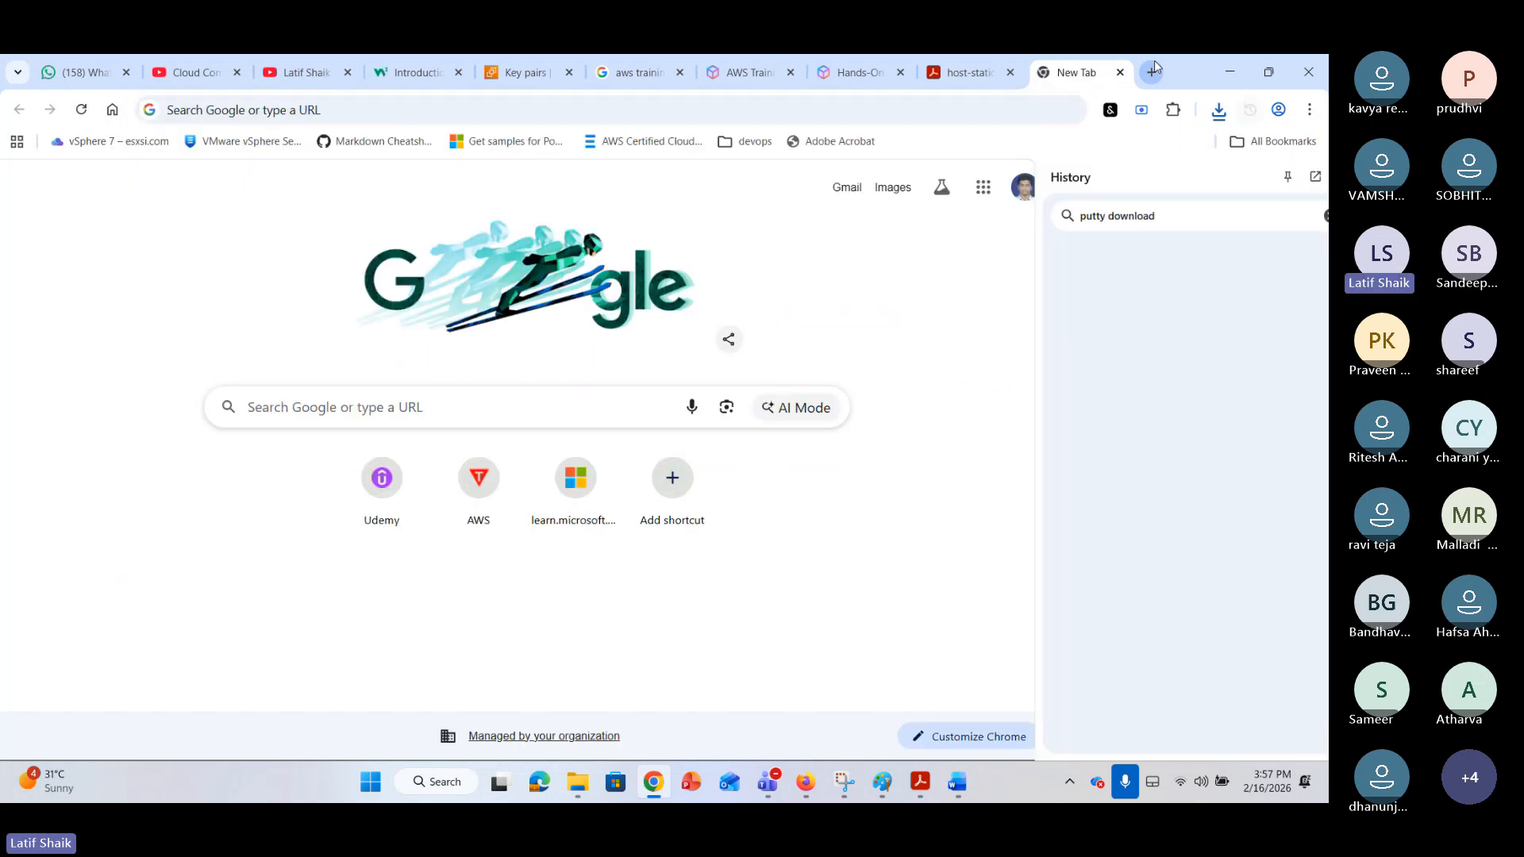
left_click(576, 108)
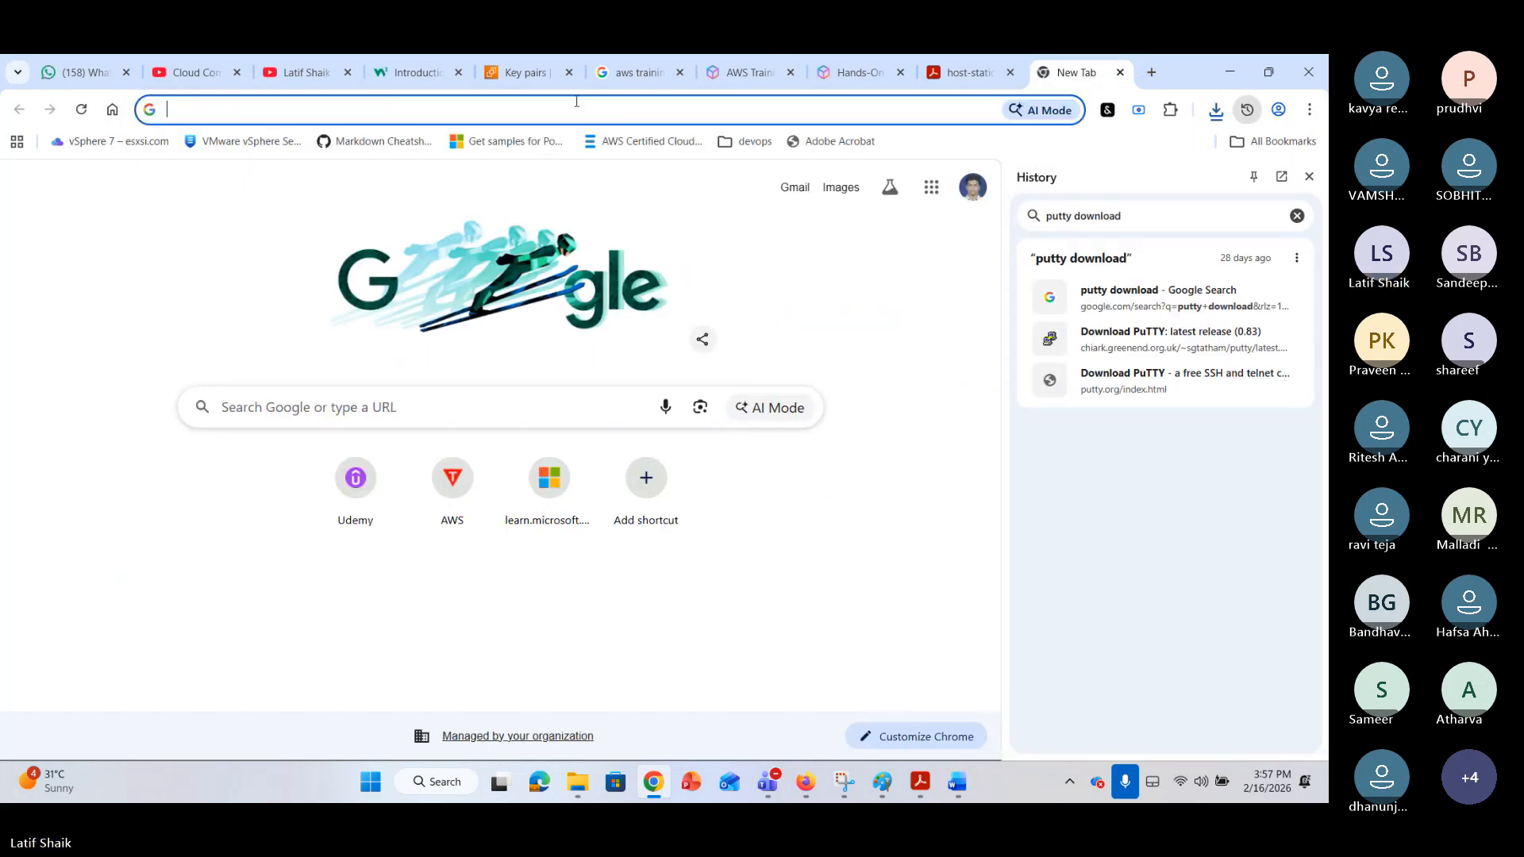
type("putty")
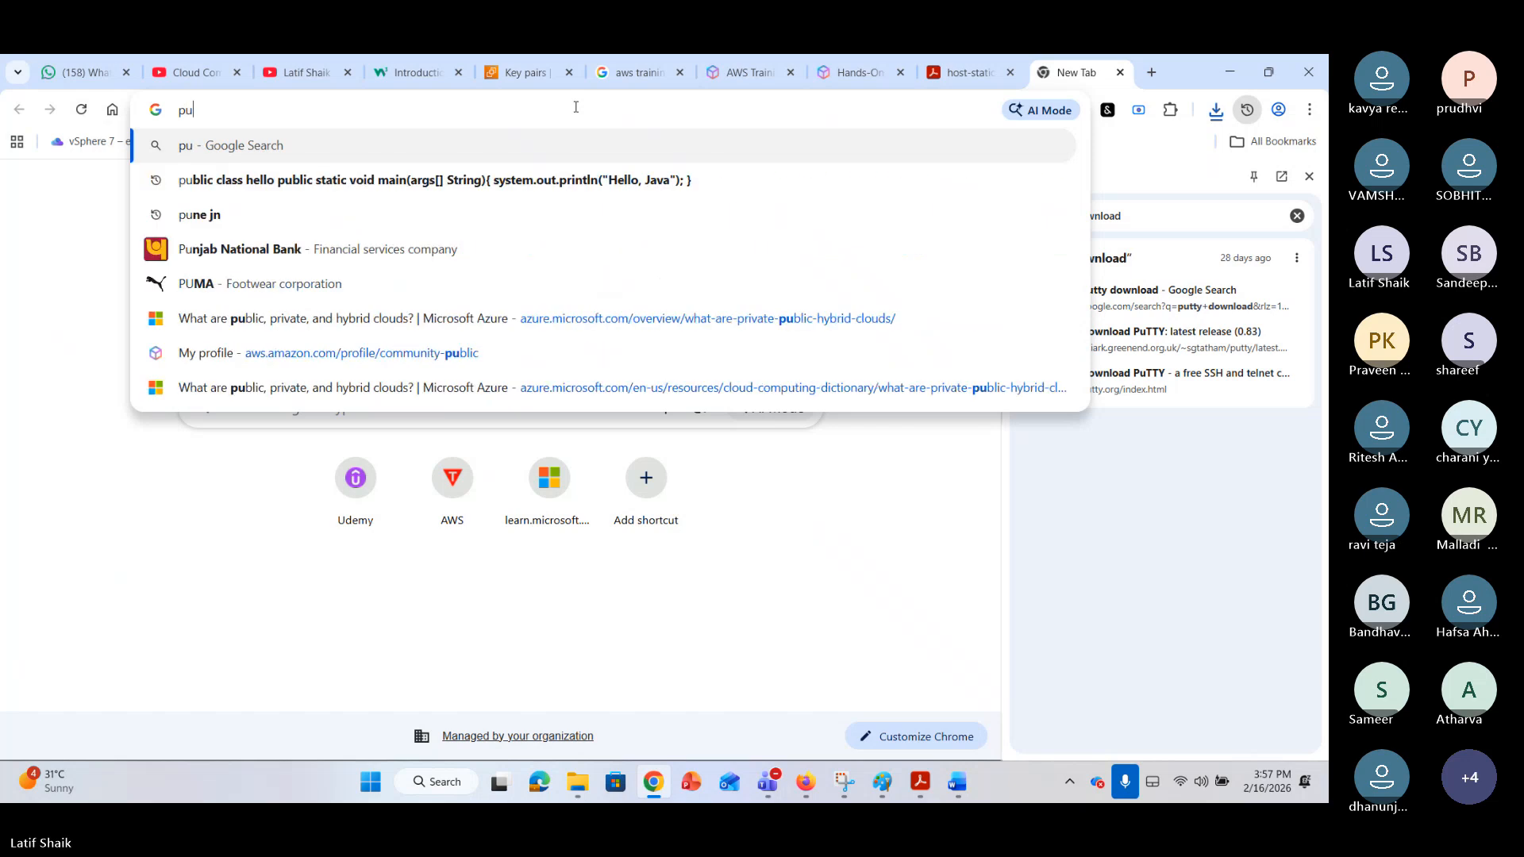
key("Down")
key("Down")
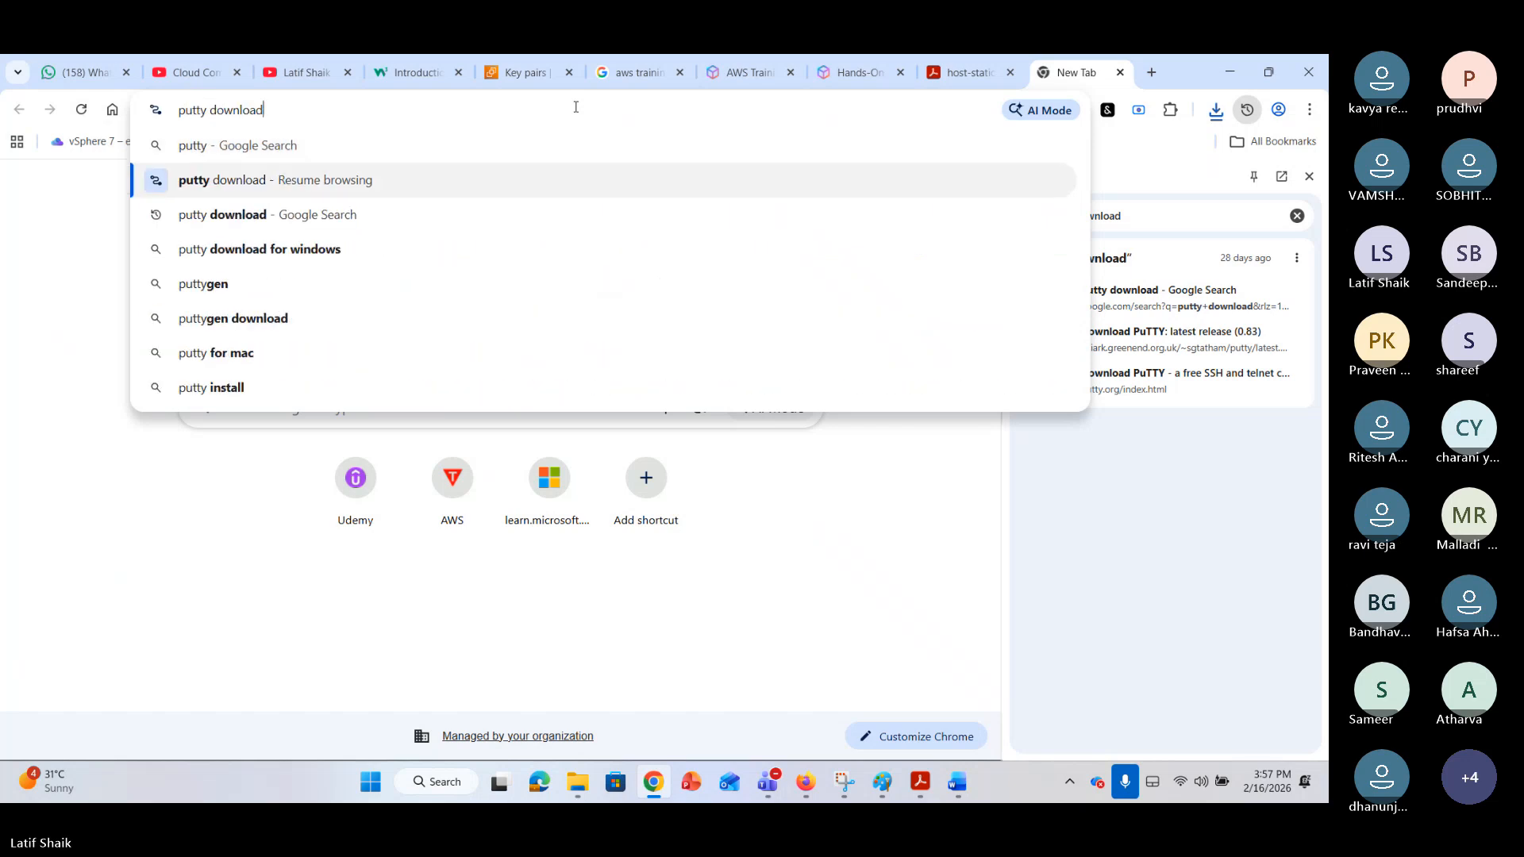
key("Return")
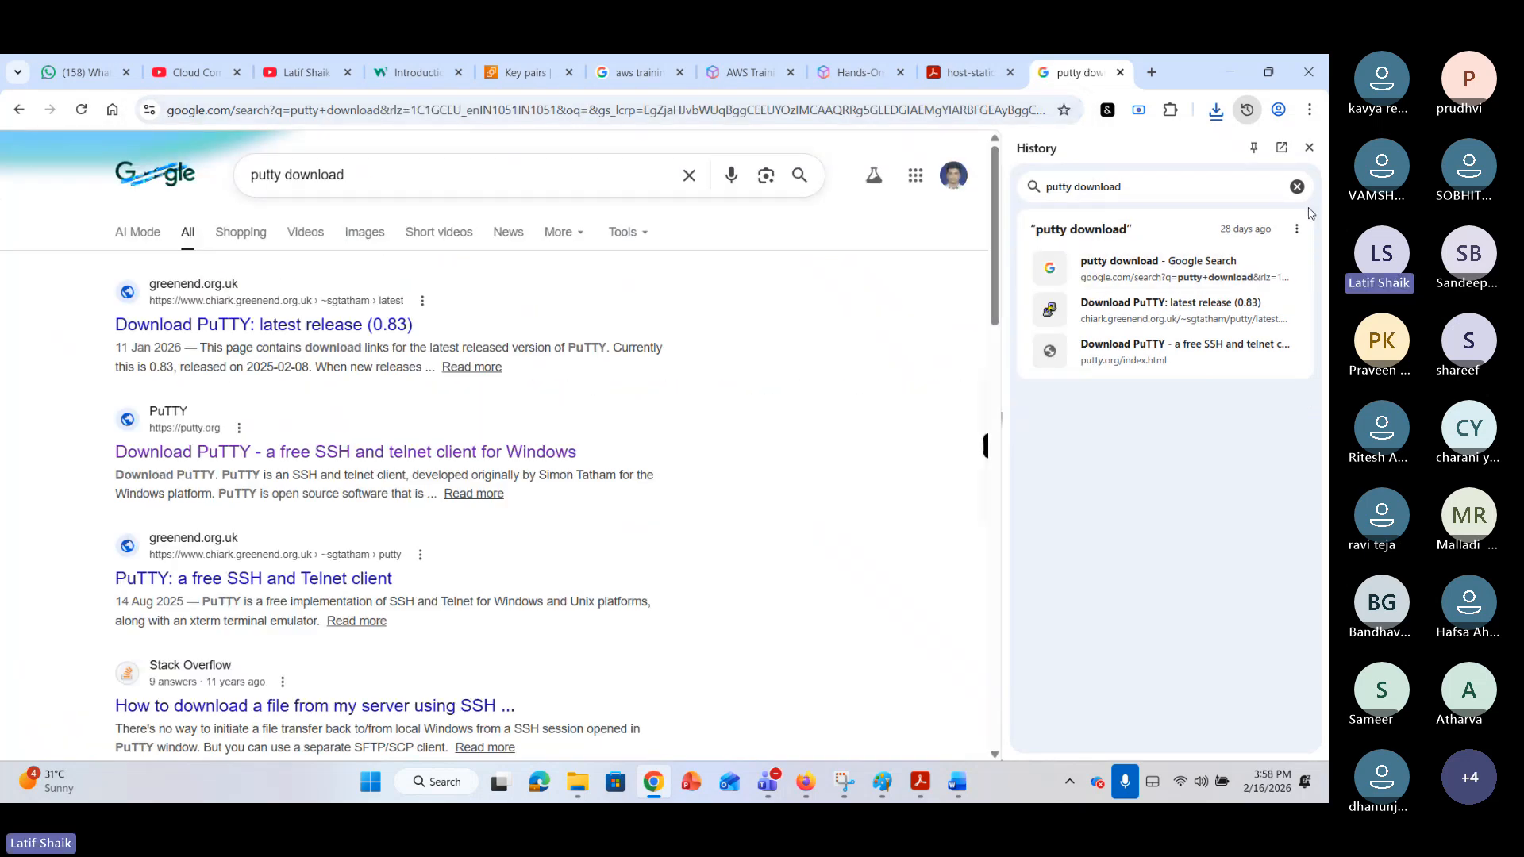
left_click(1309, 148)
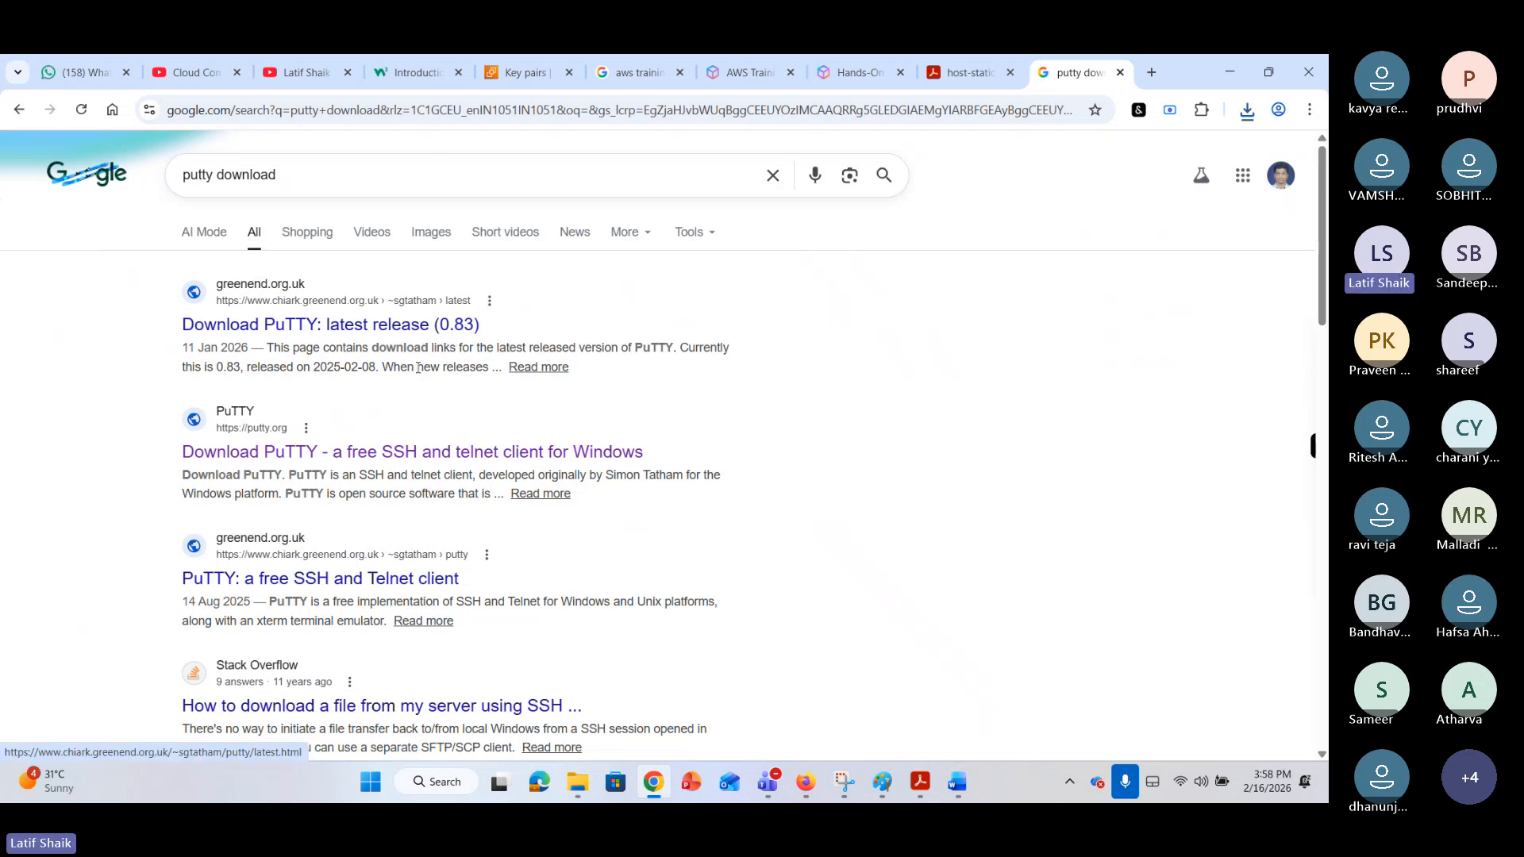
left_click(419, 325)
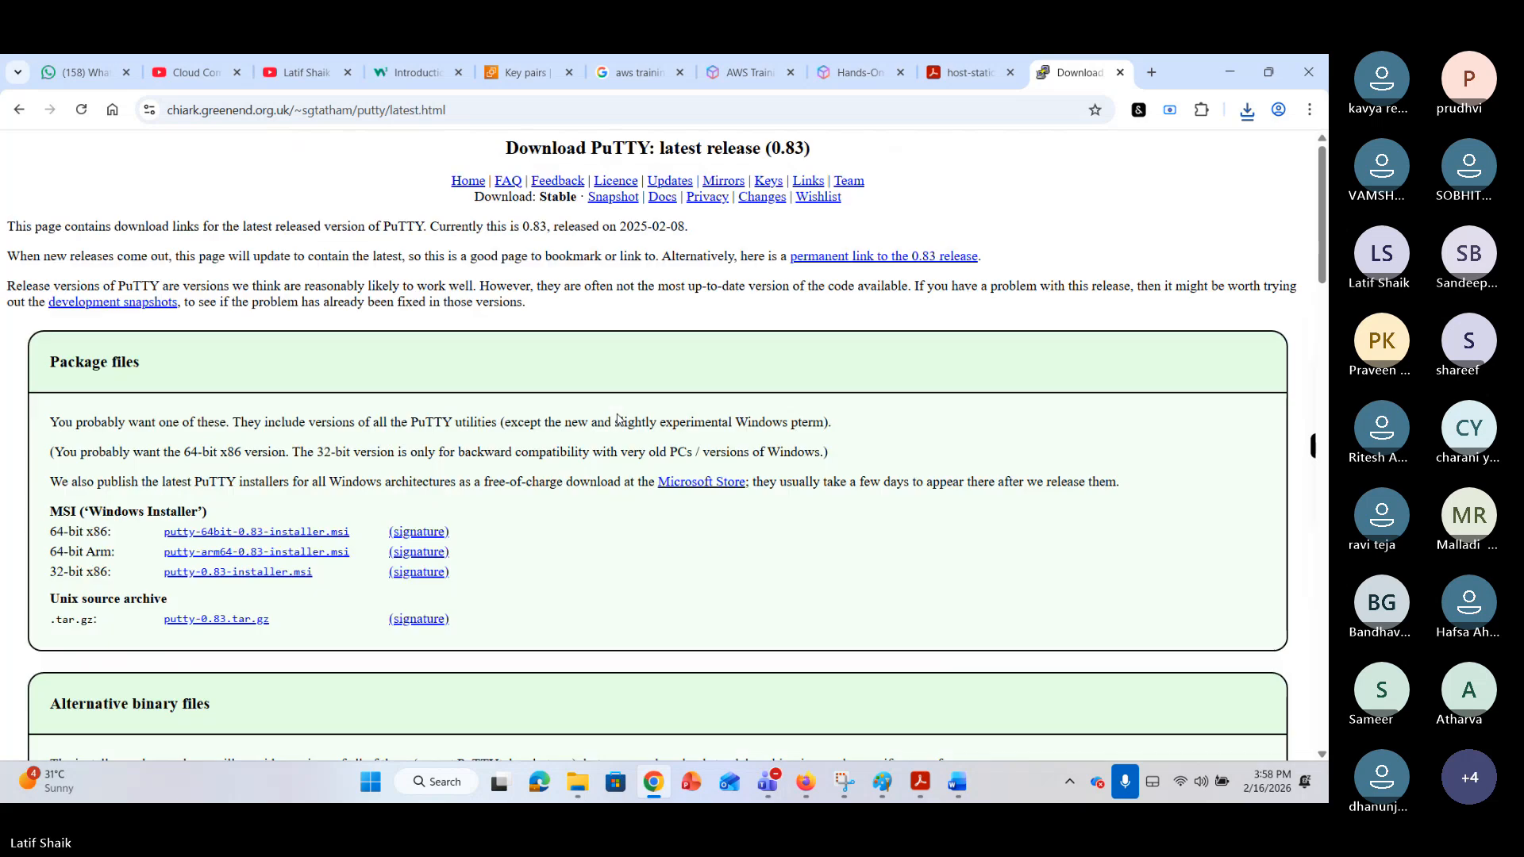
Examine the 64-bit x86 downloads on the PuTTY page, both the standalone putty.exe and putty-64bit-0.83-installer.msi.
scroll(280, 528, "down", 4)
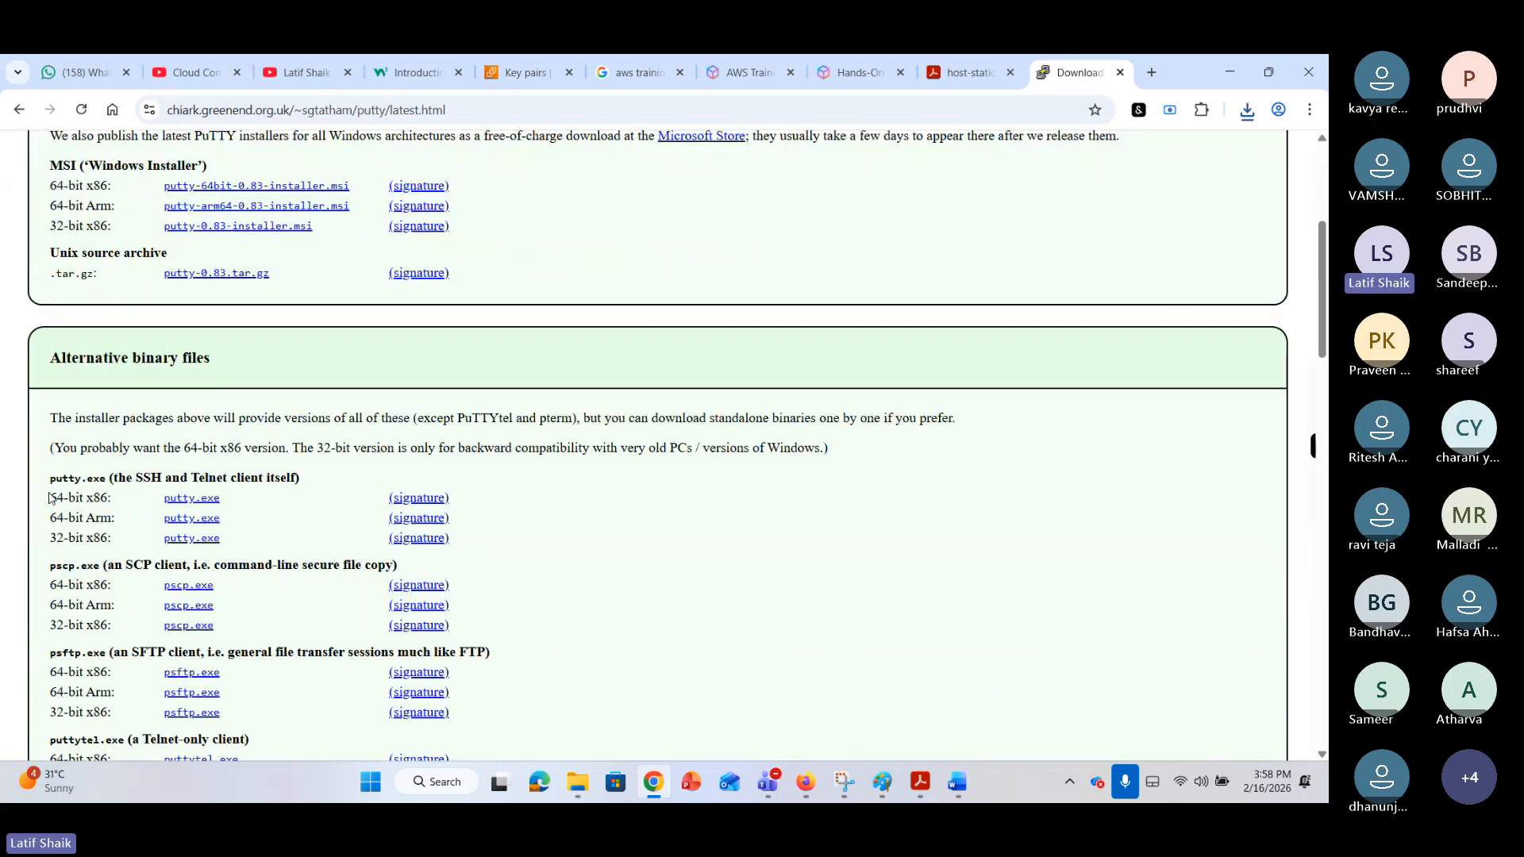
left_click_drag(50, 497, 234, 498)
left_click(337, 547)
scroll(337, 548, "up", 2)
scroll(232, 467, "up", 1)
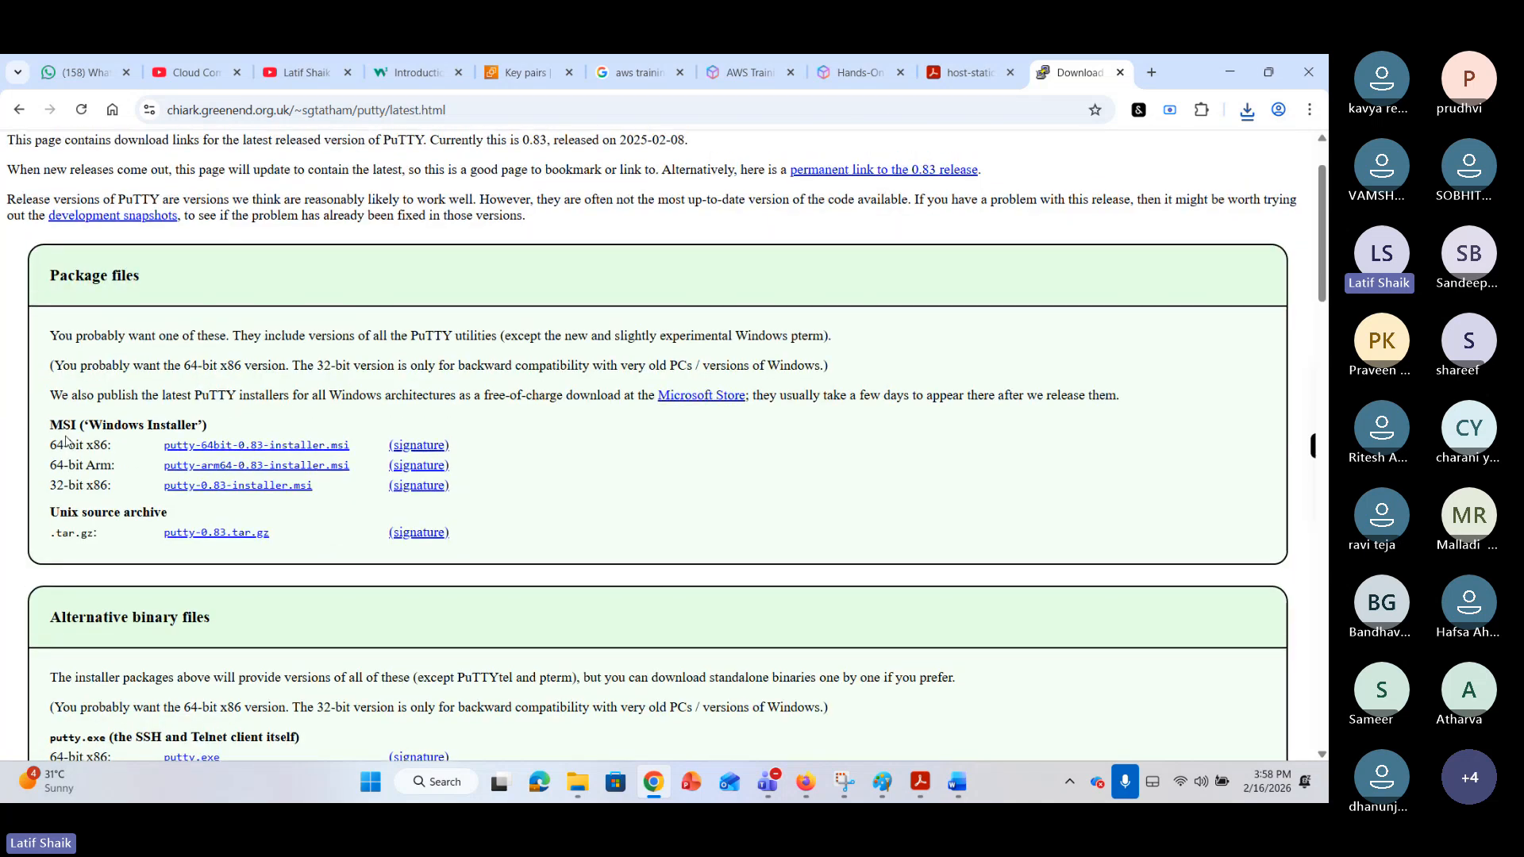
left_click_drag(50, 447, 364, 445)
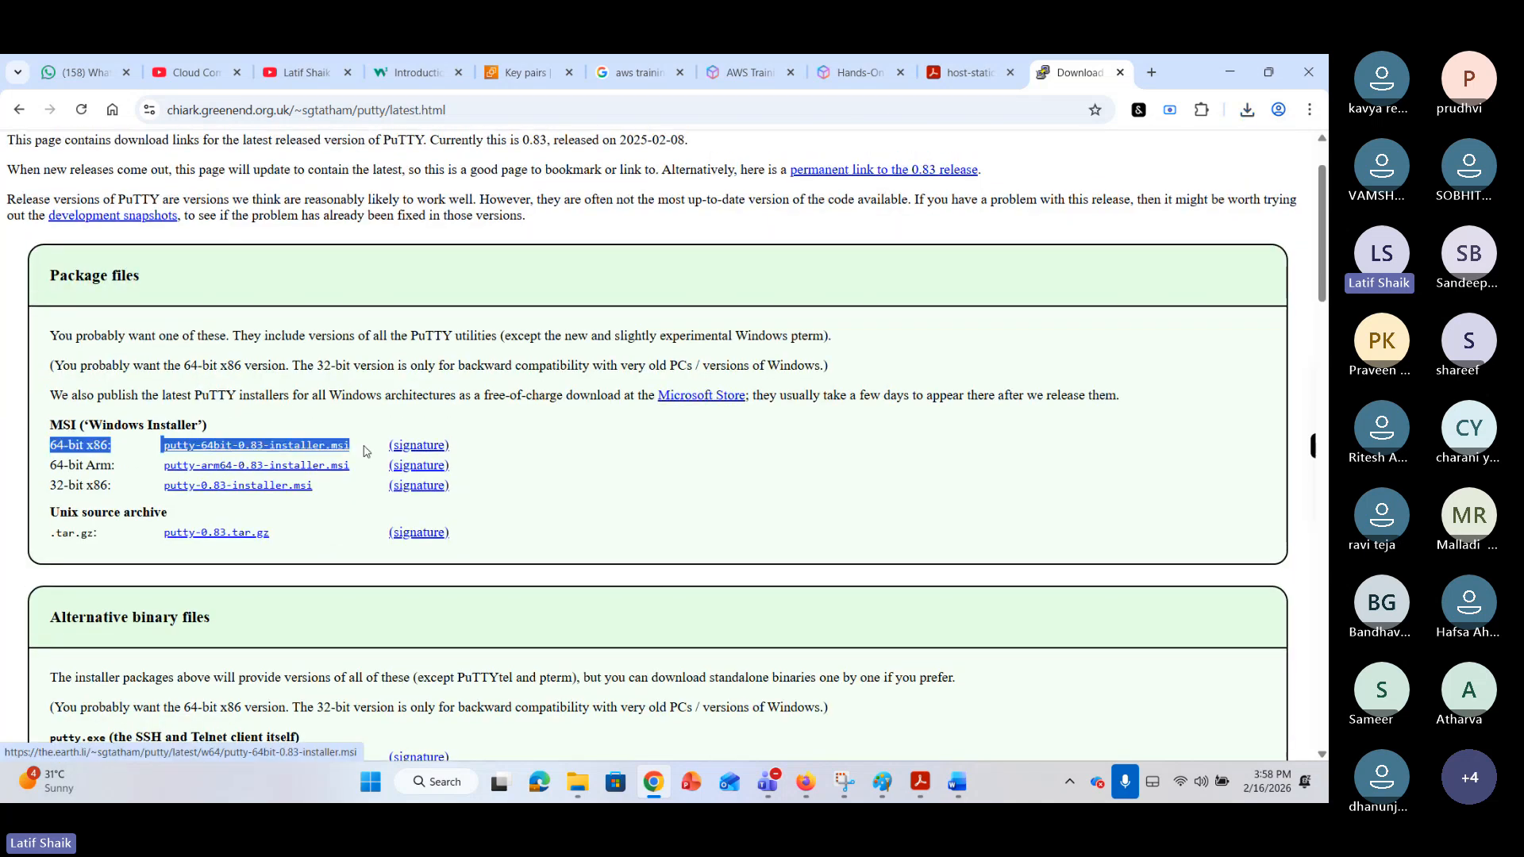
left_click(364, 443)
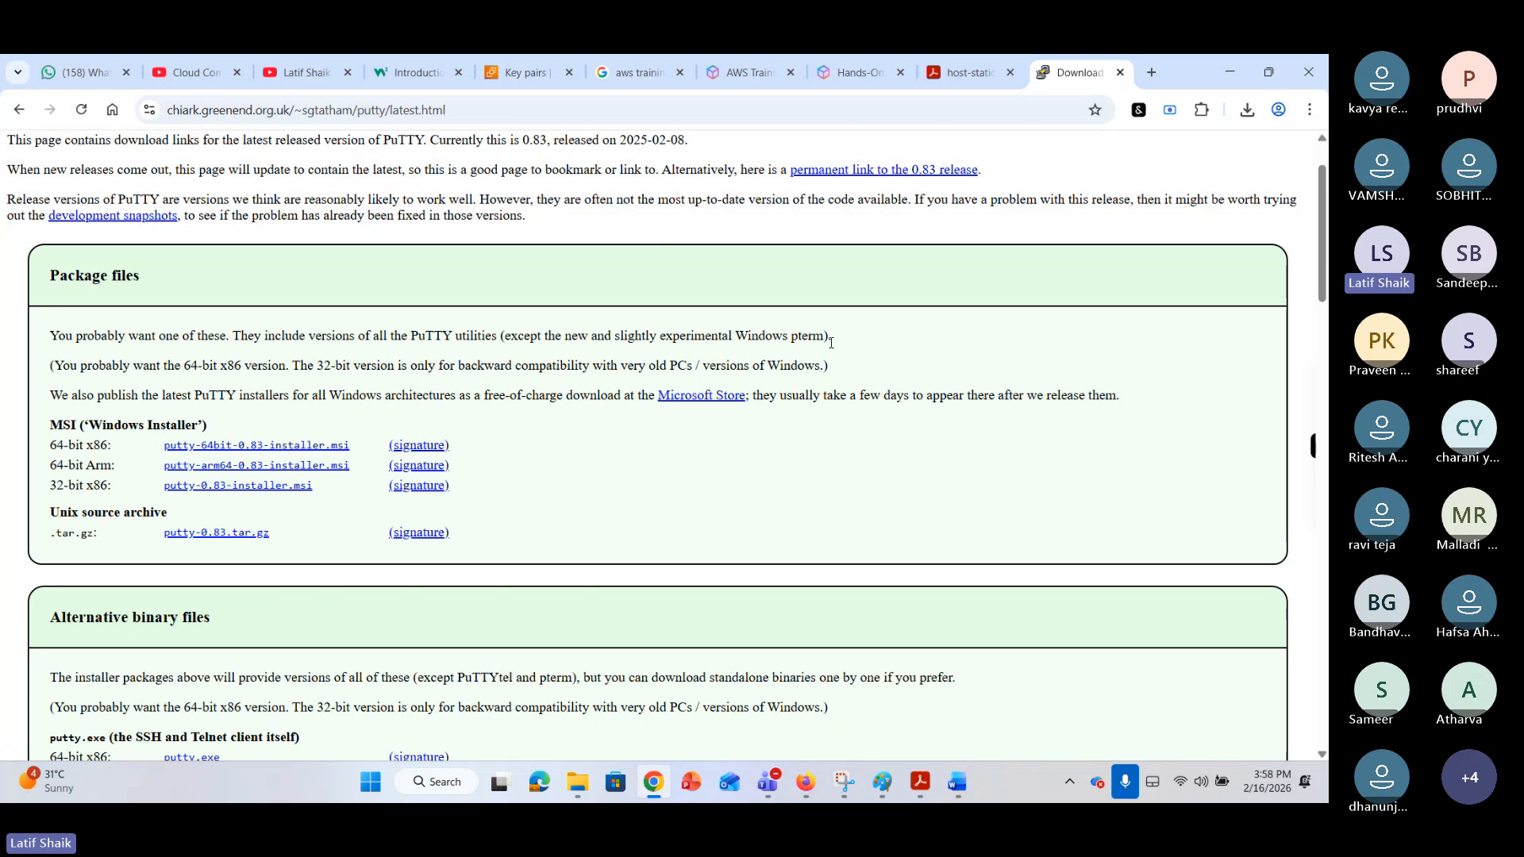
Launch the installed PuTTY app and open the Credentials settings for SSH authentication.
key("super")
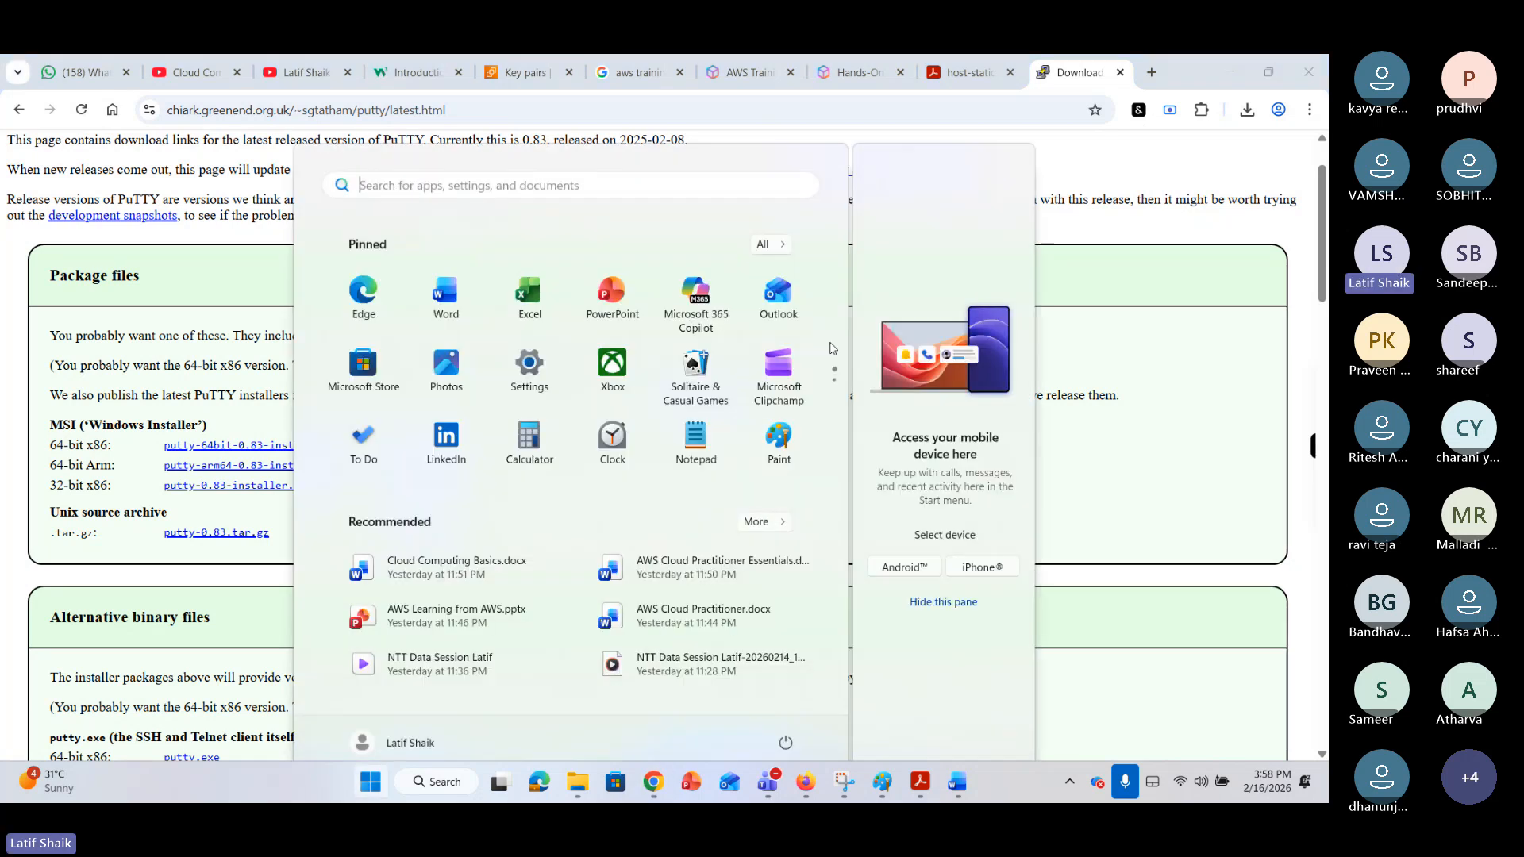
type("put")
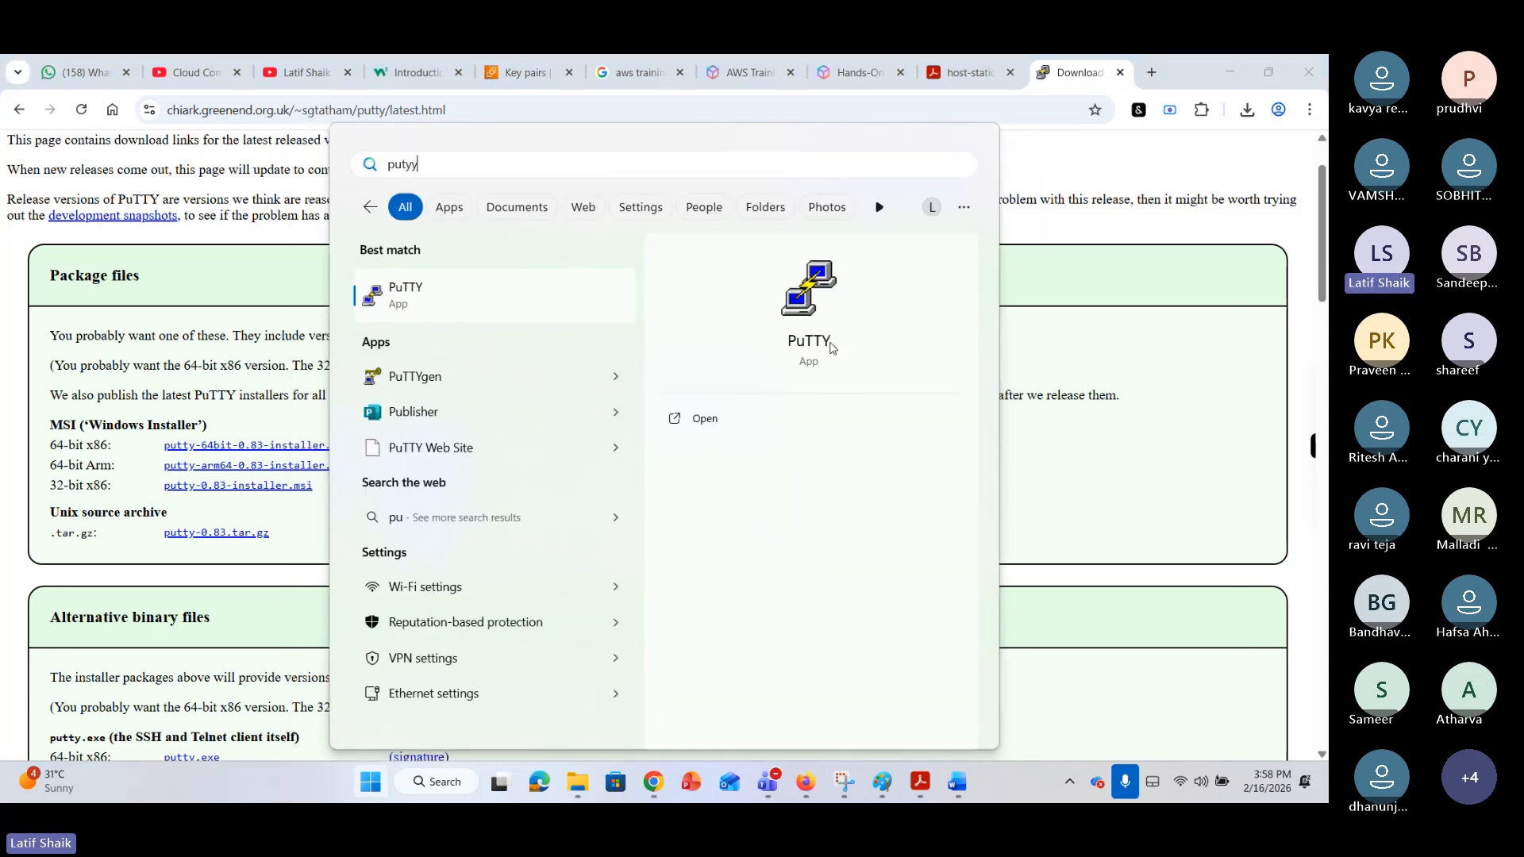
type("ty")
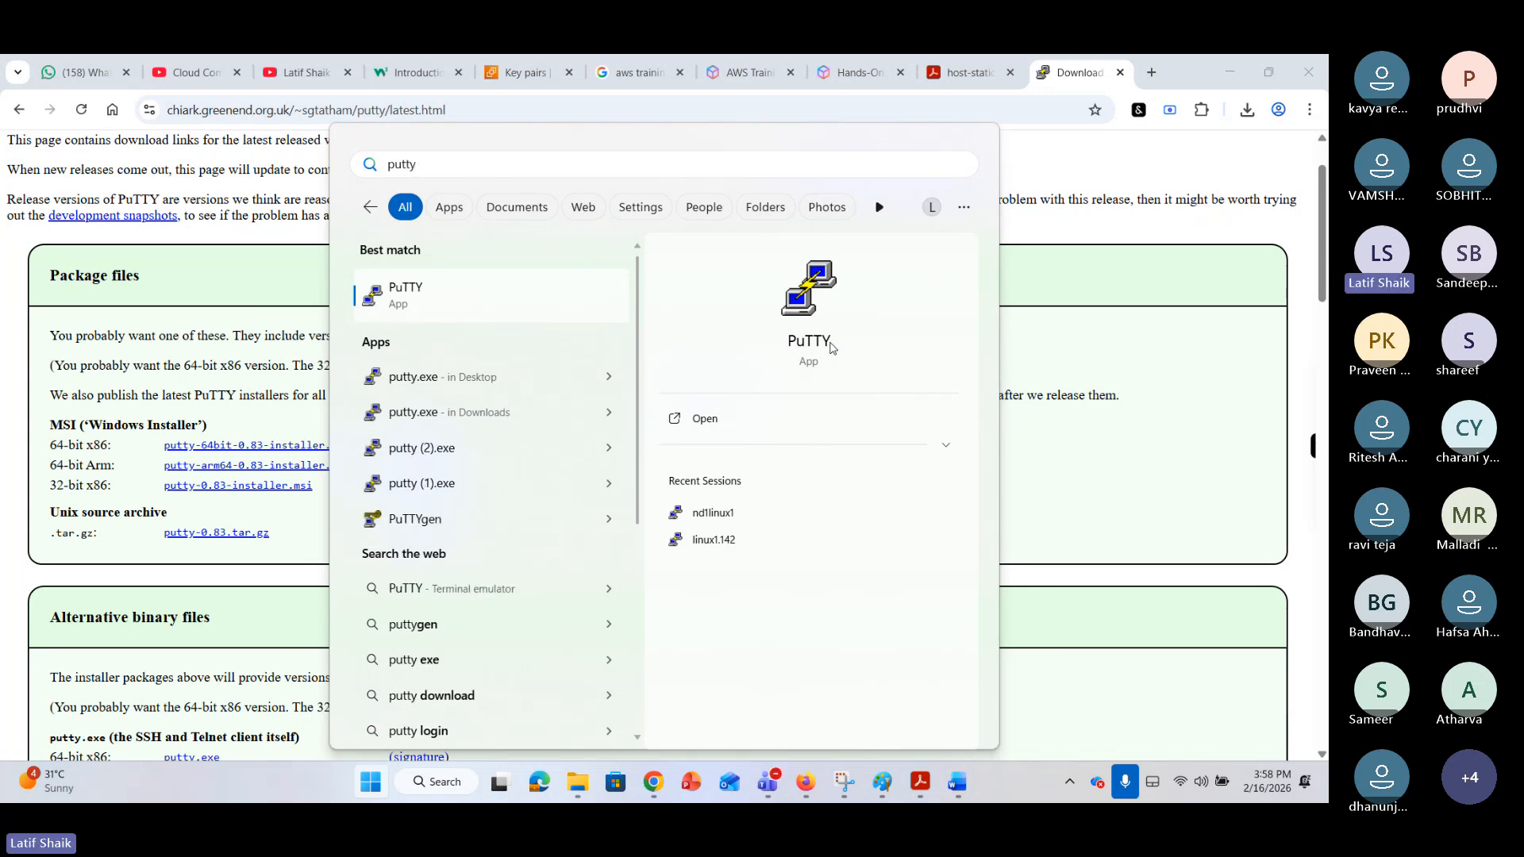
left_click(831, 348)
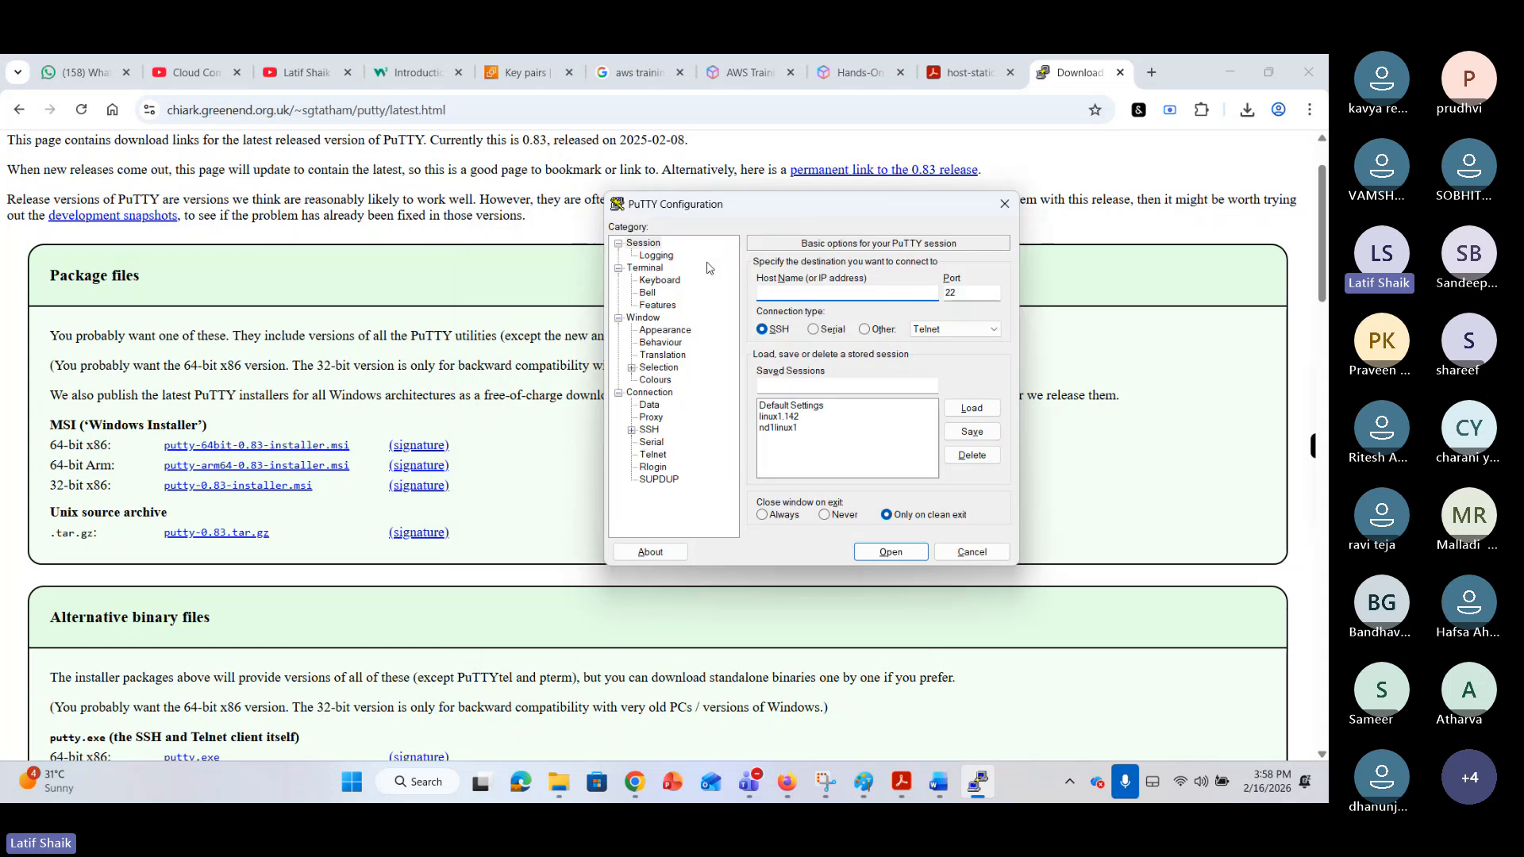
left_click(633, 429)
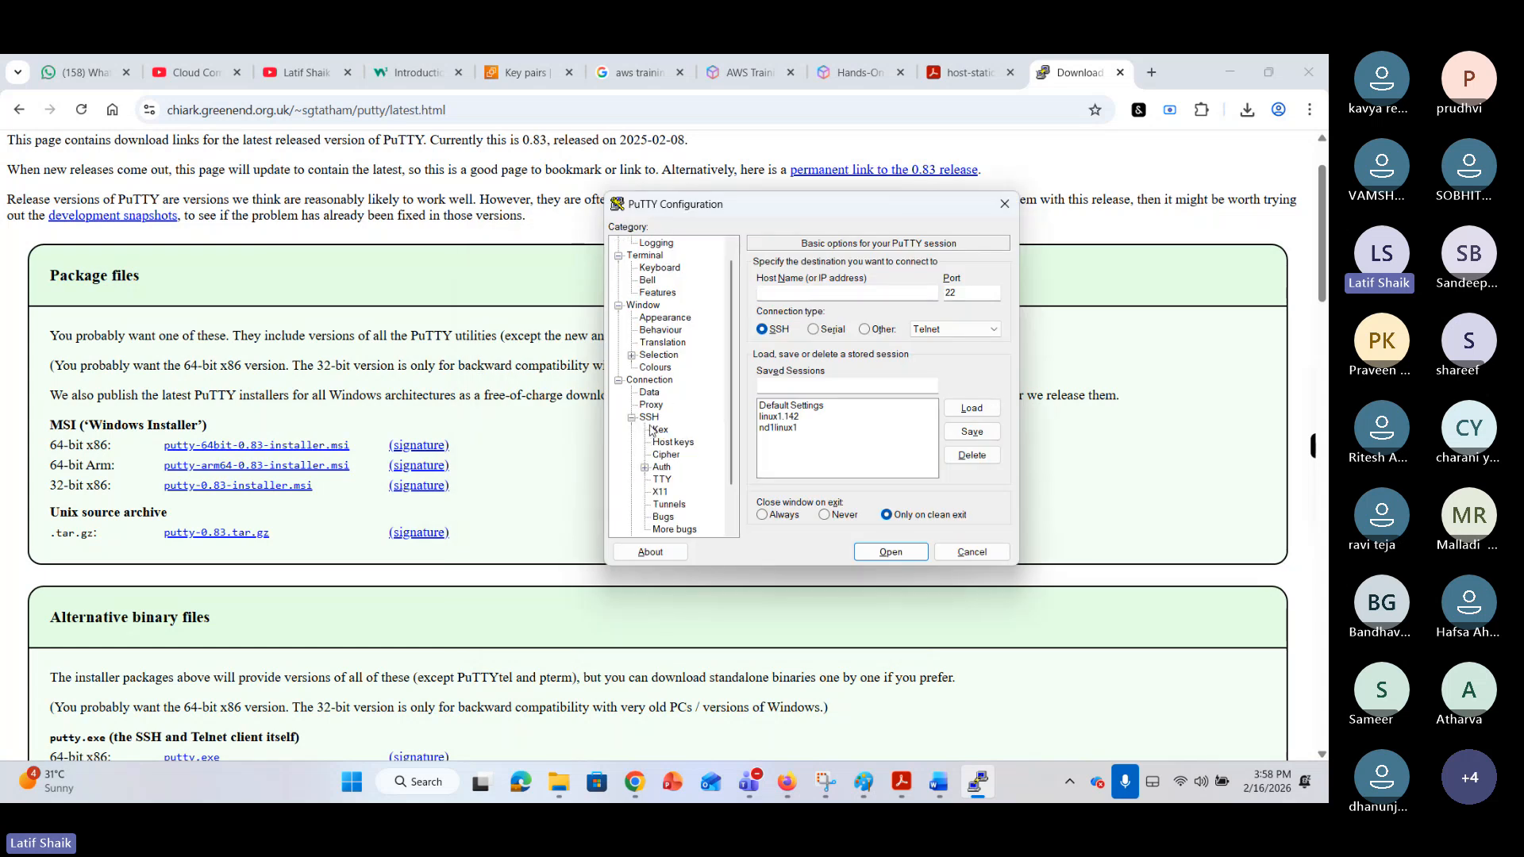
left_click(649, 419)
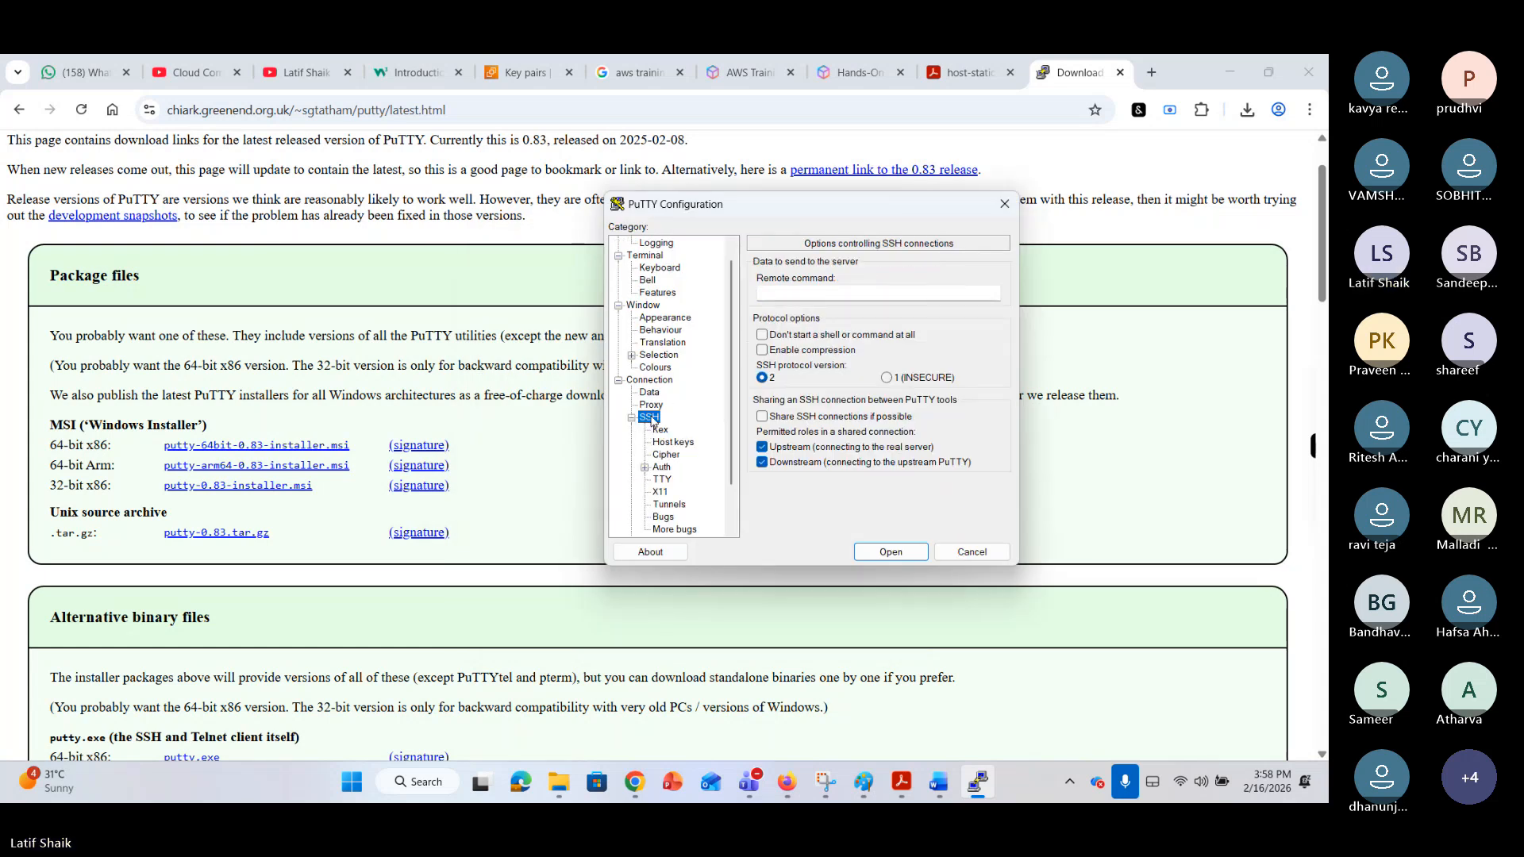
left_click(662, 467)
left_click(645, 468)
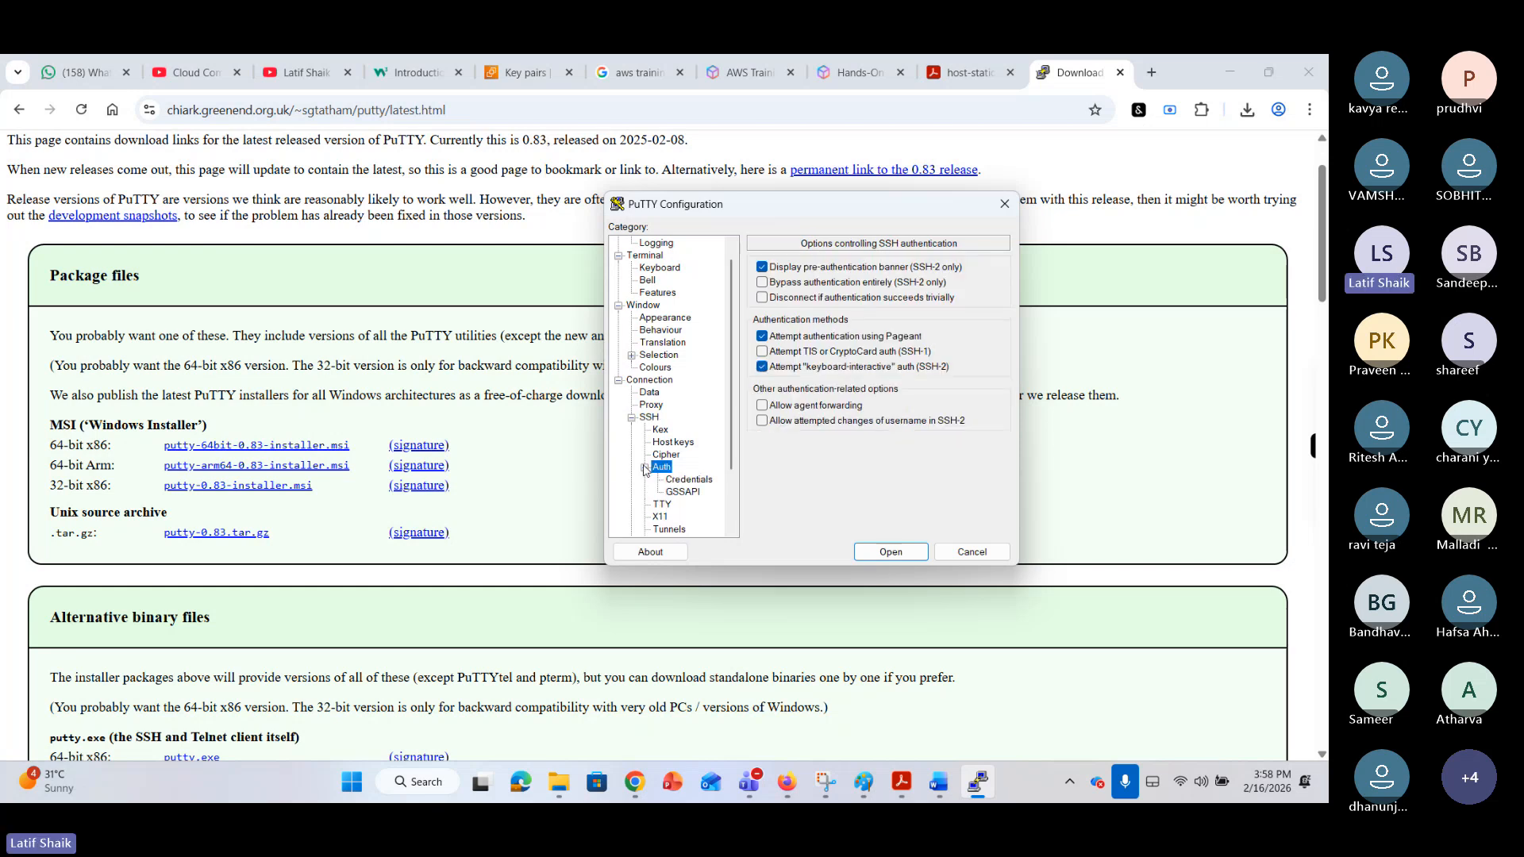
left_click(687, 479)
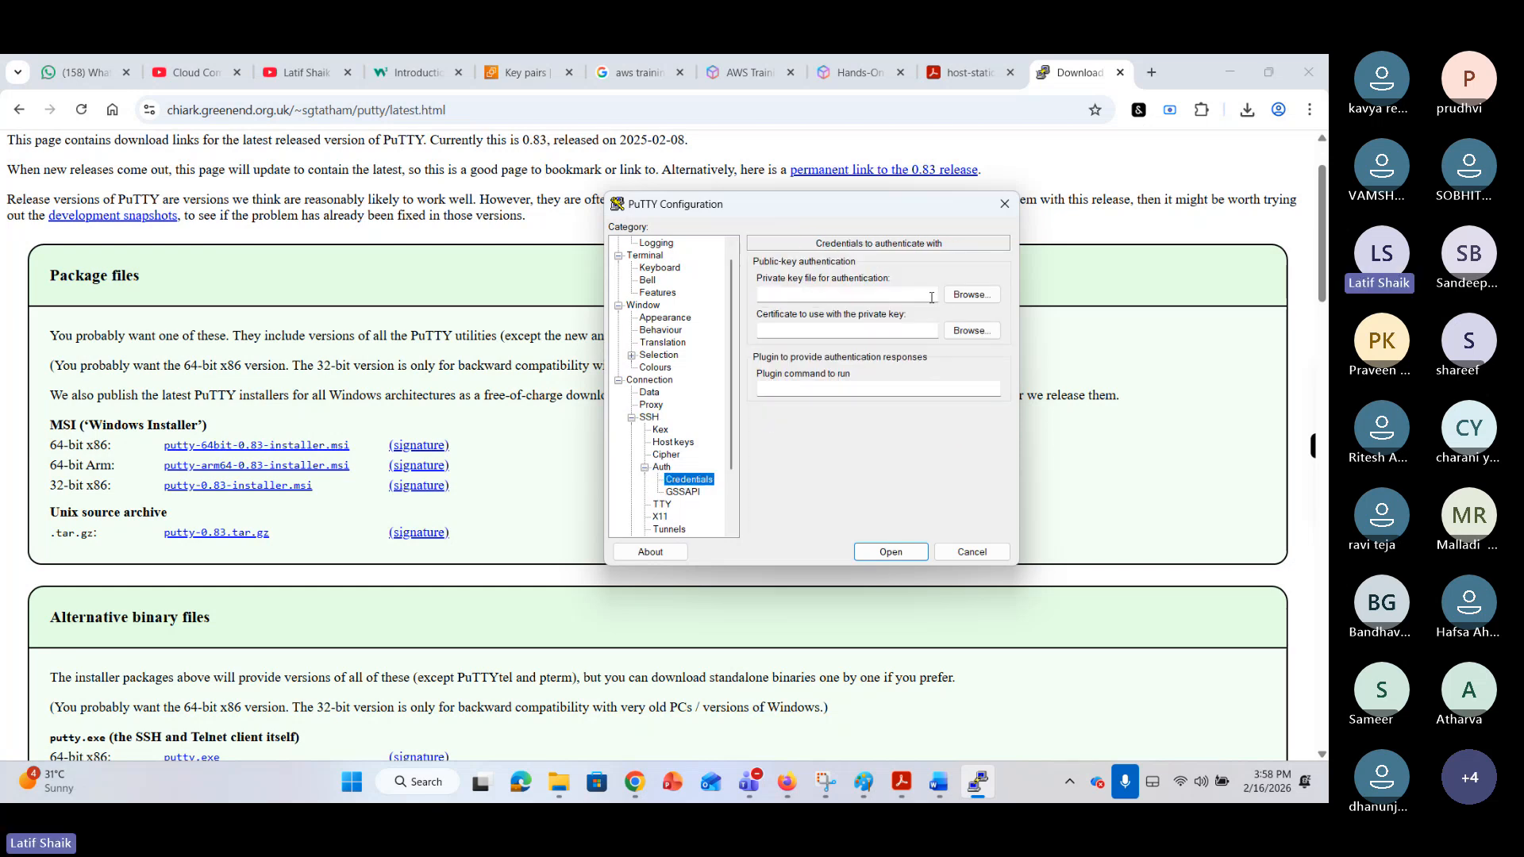
Load projecta-keypair.ppk from the Downloads folder as PuTTY's private key file for authentication.
left_click(970, 295)
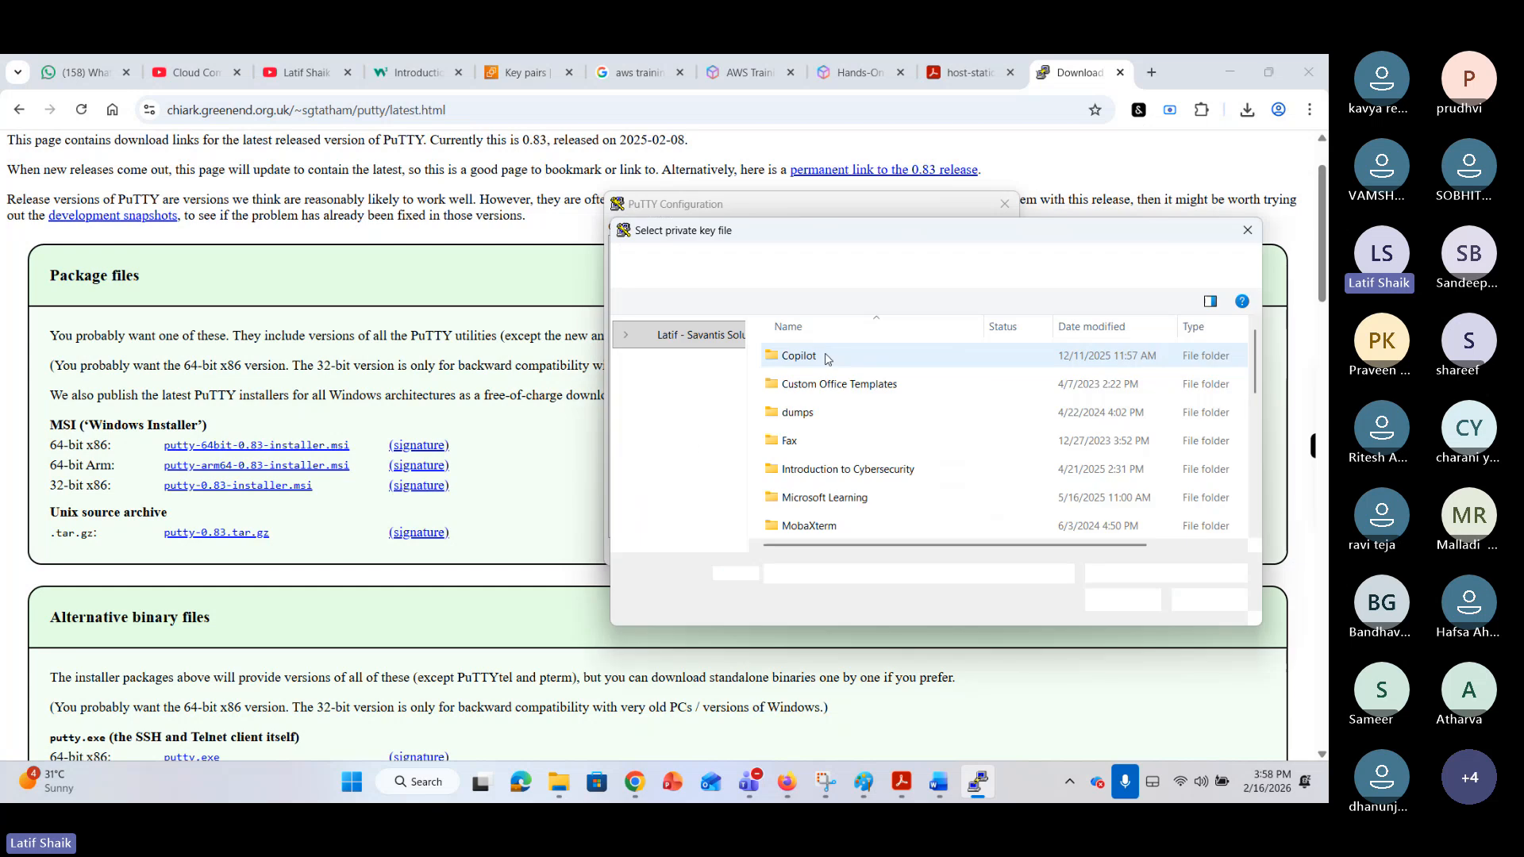
left_click(1180, 592)
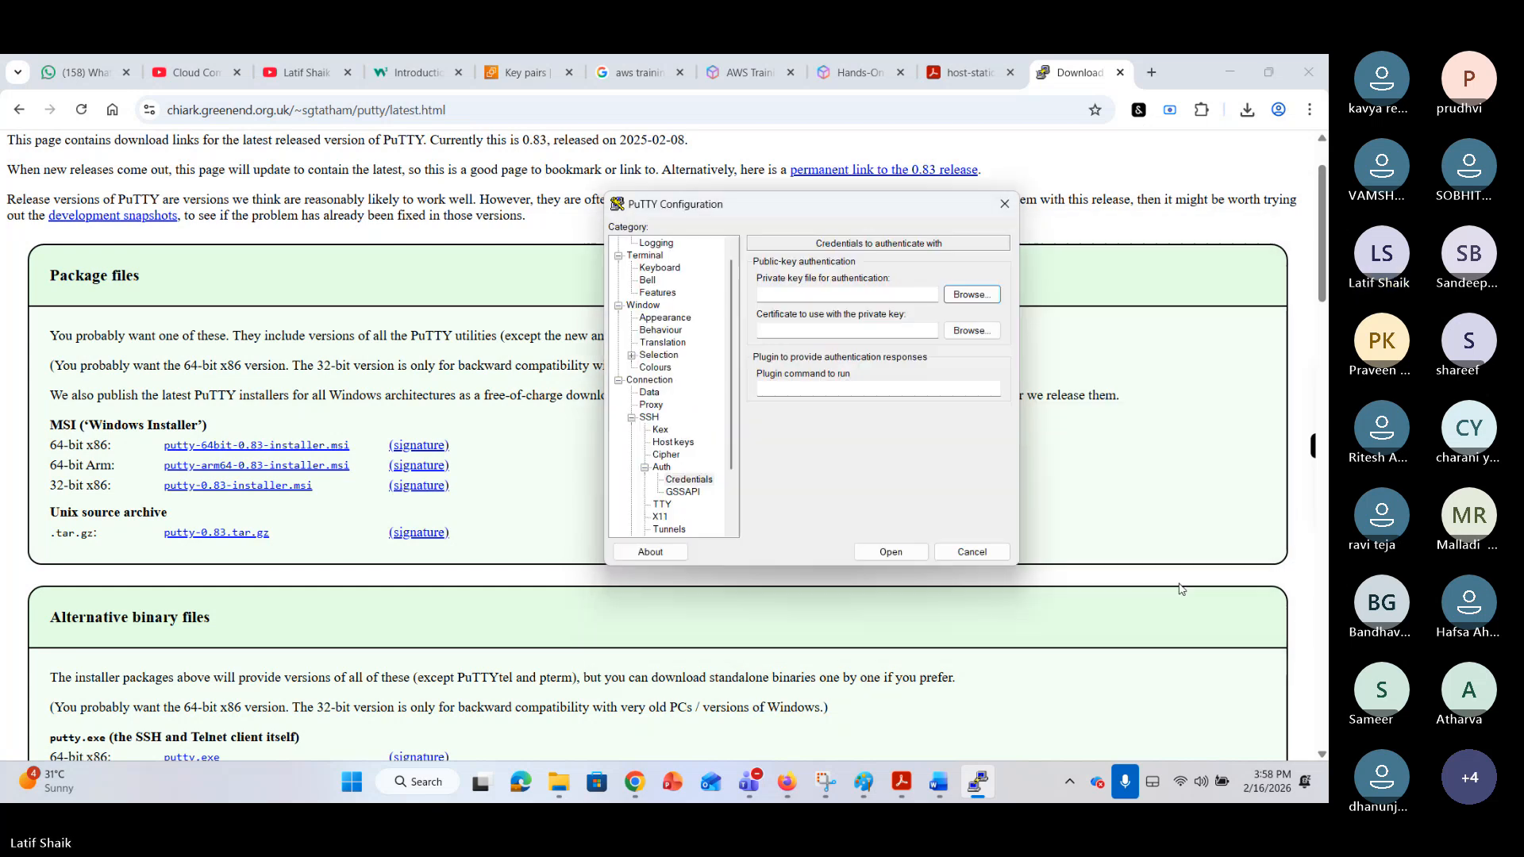
left_click(970, 295)
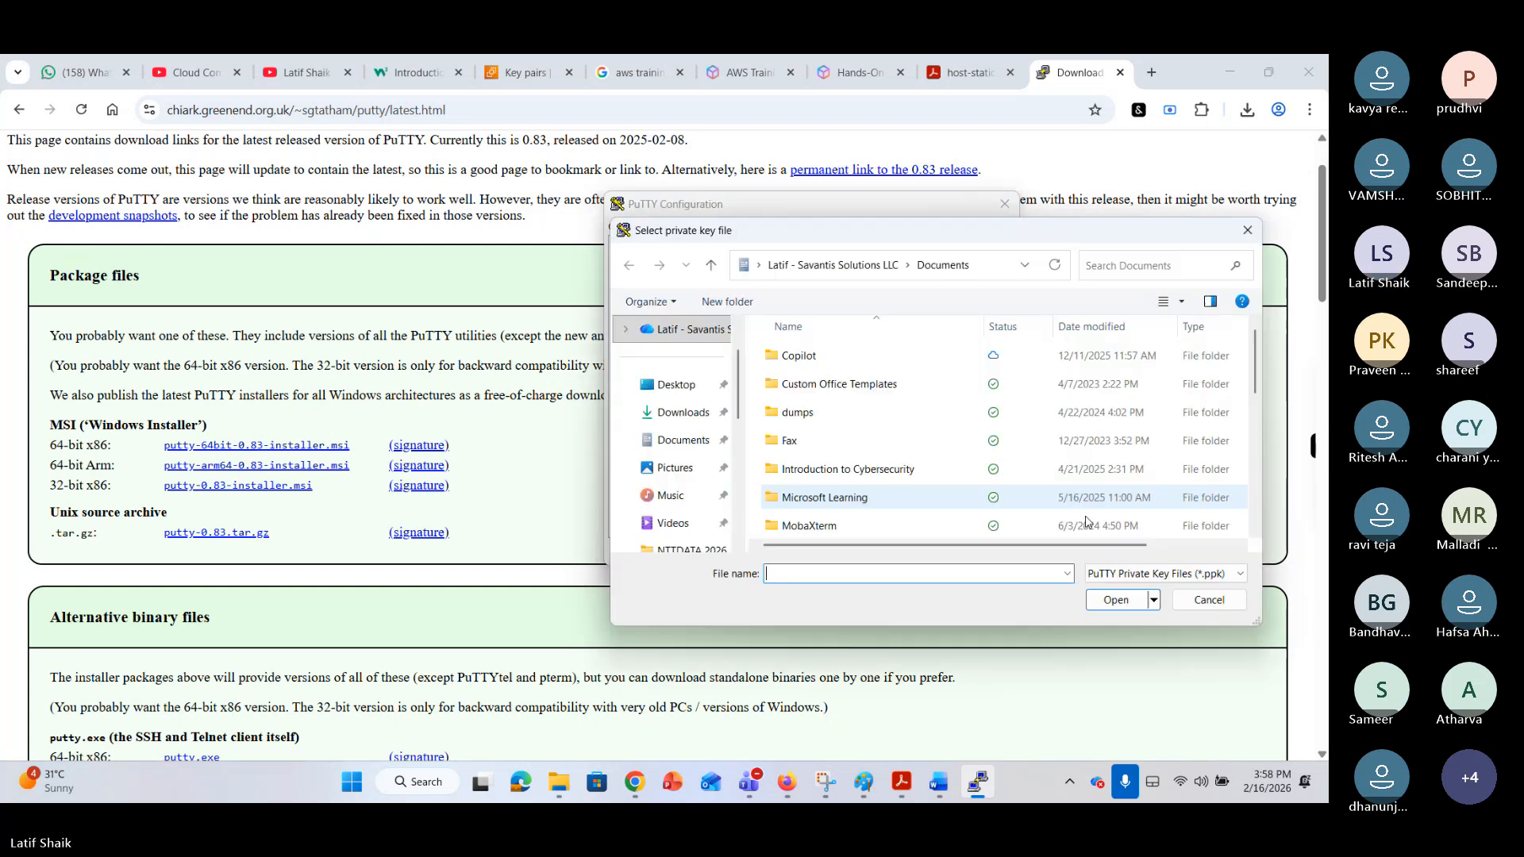
left_click(1165, 573)
left_click(1143, 591)
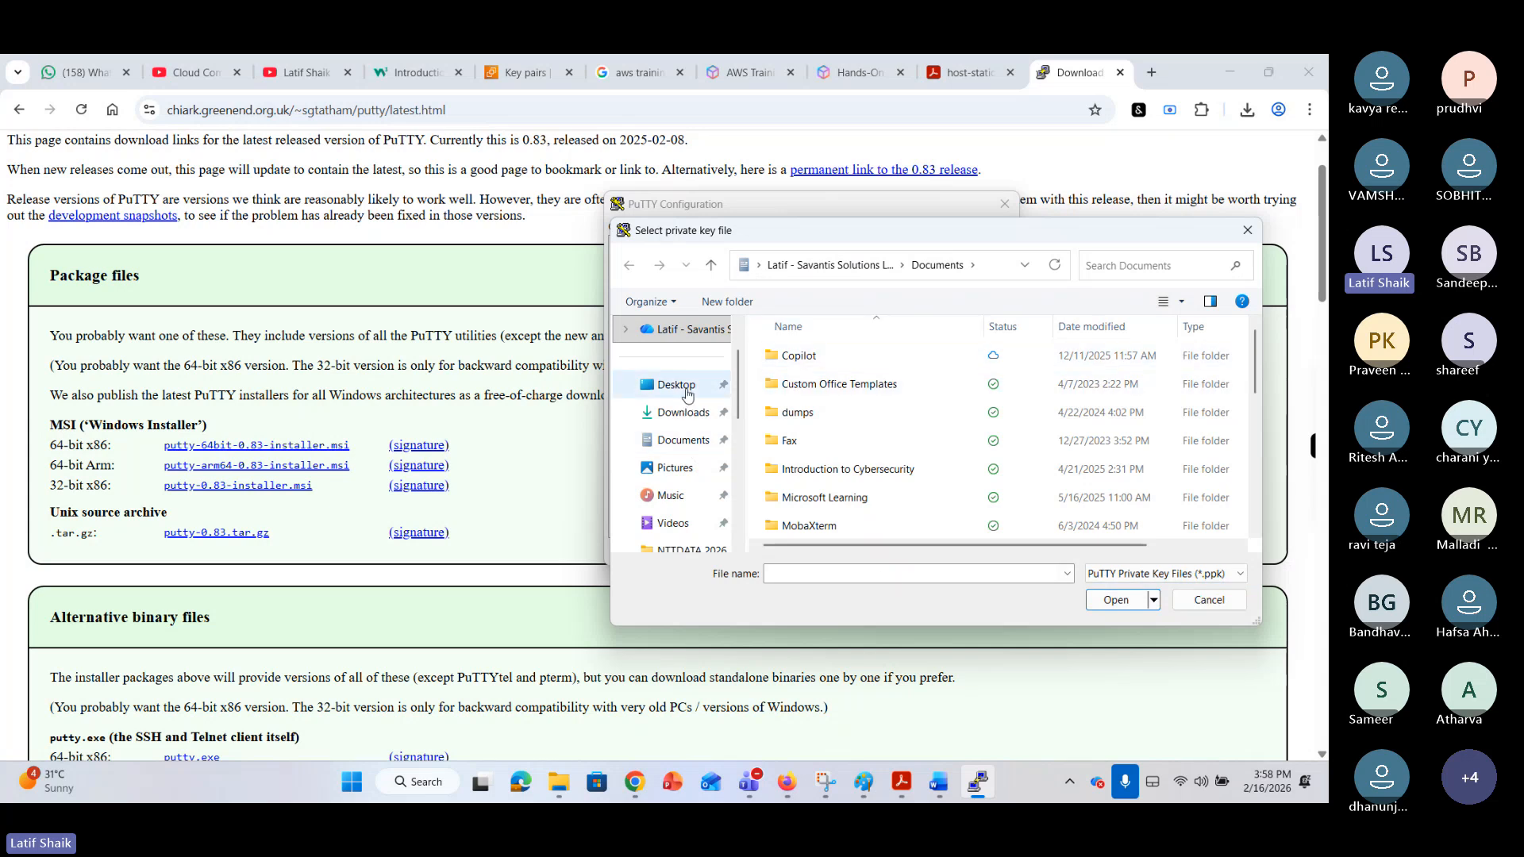
left_click(683, 412)
left_click(805, 397)
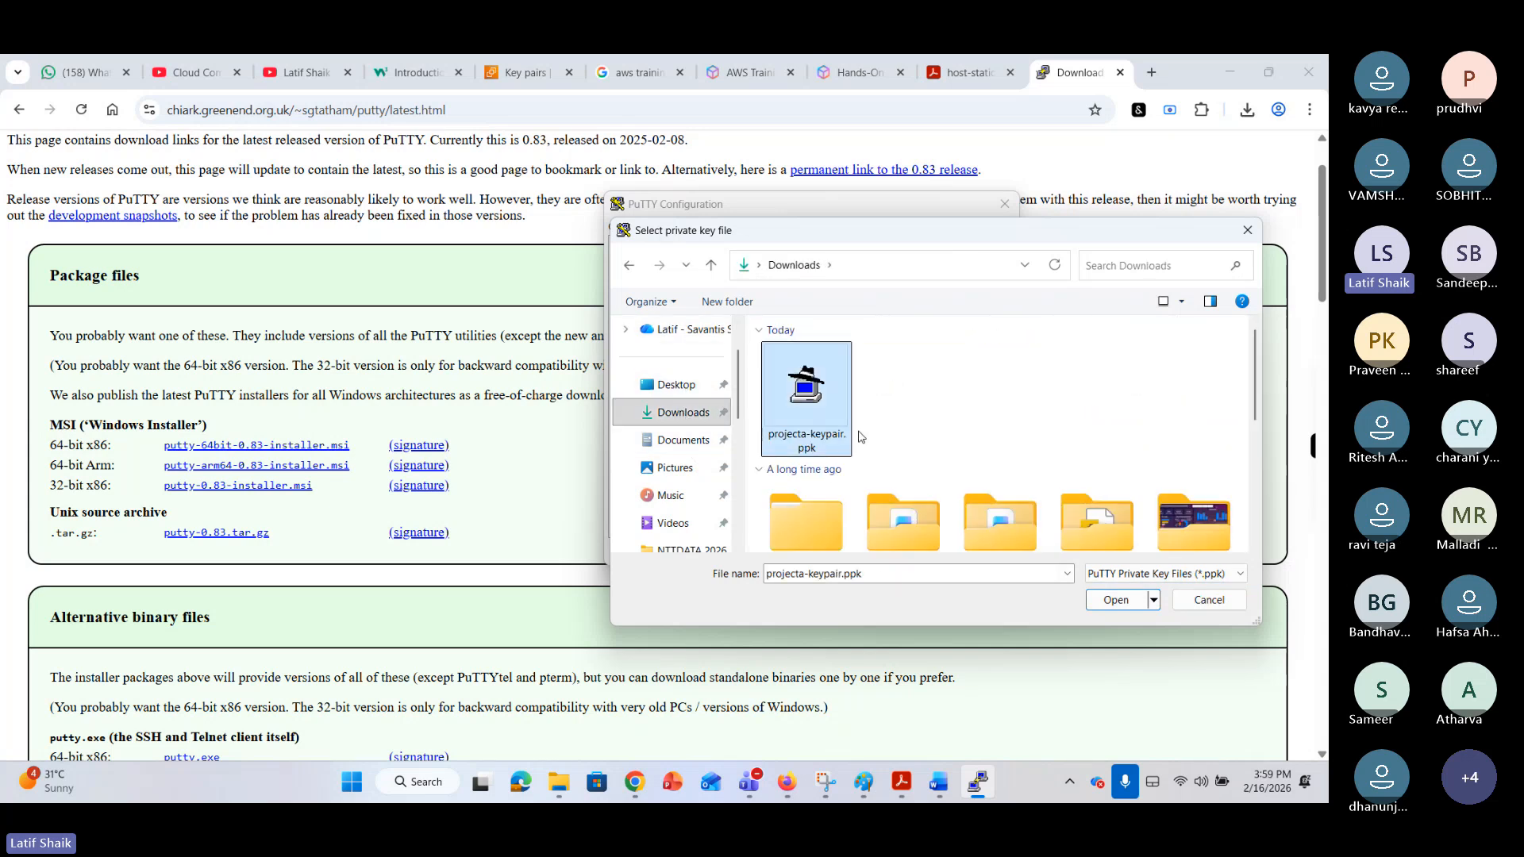
left_click(1094, 601)
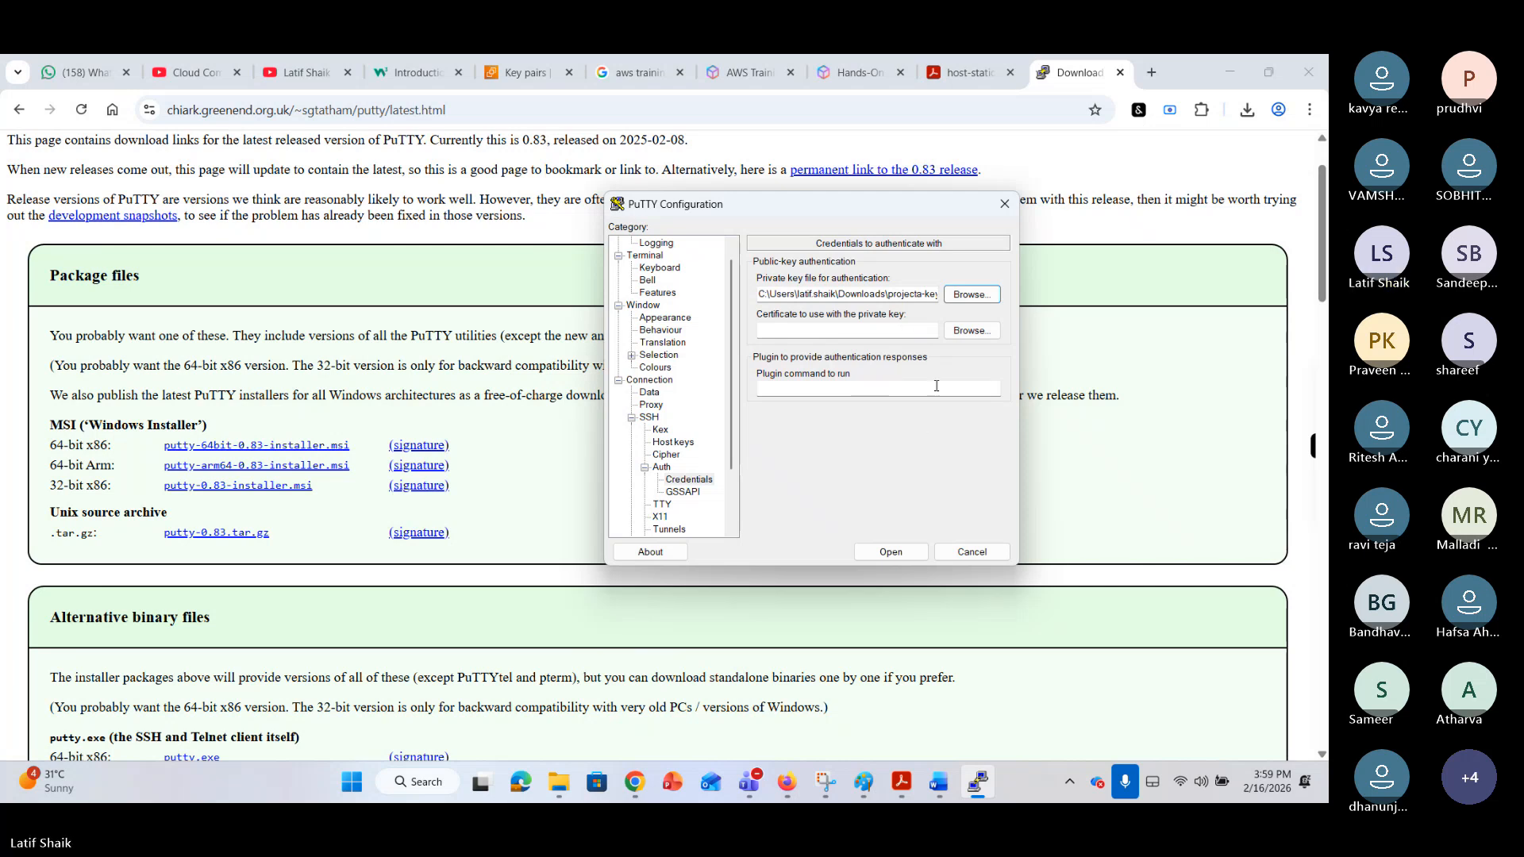
View the certificate file selection for the private key, dismiss it and close the PuTTY configuration without connecting.
left_click(970, 331)
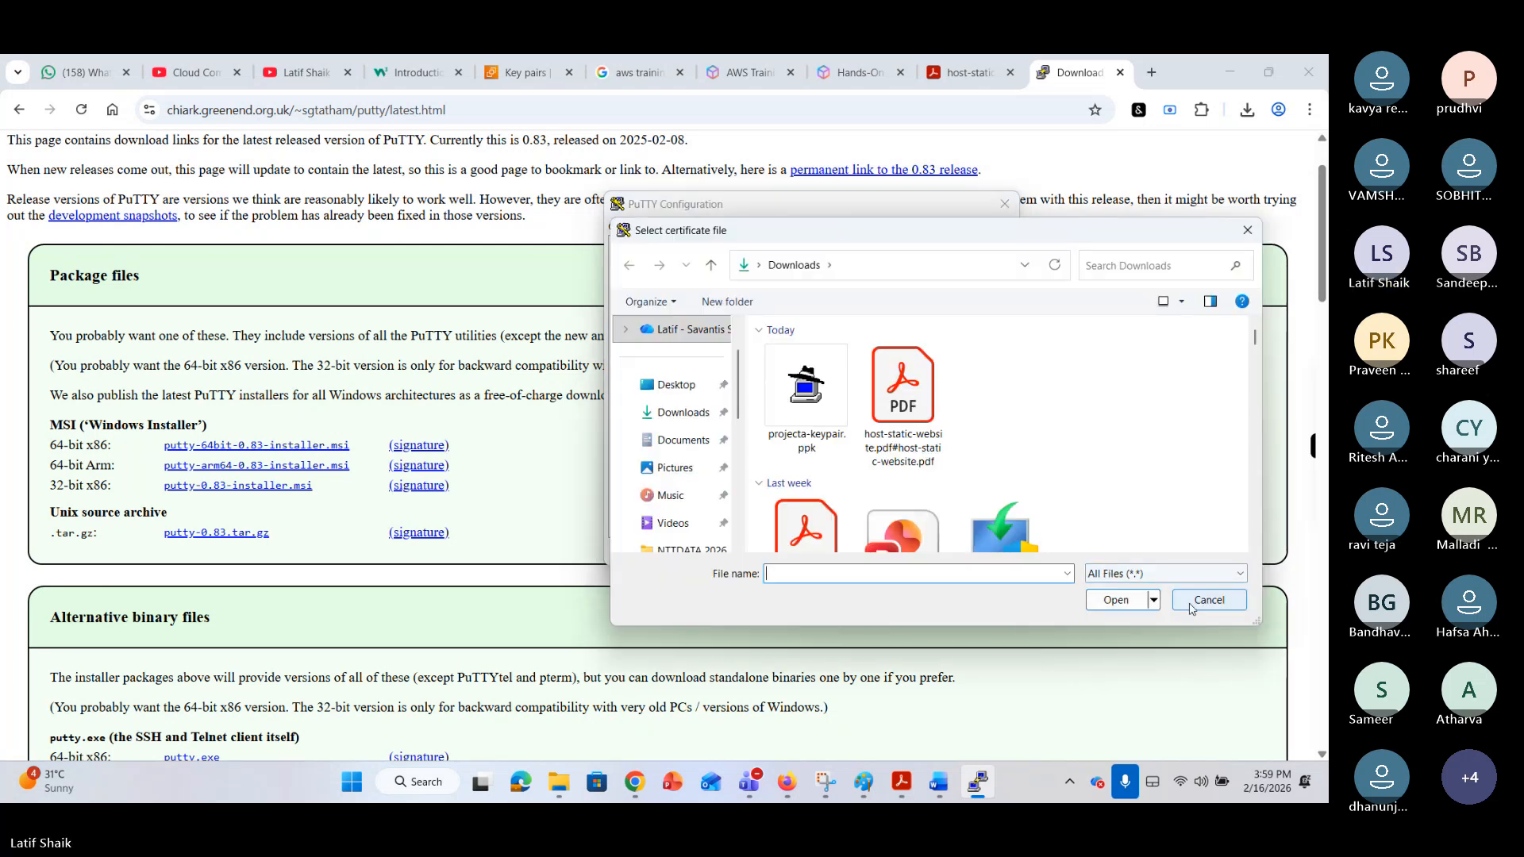
left_click(1189, 605)
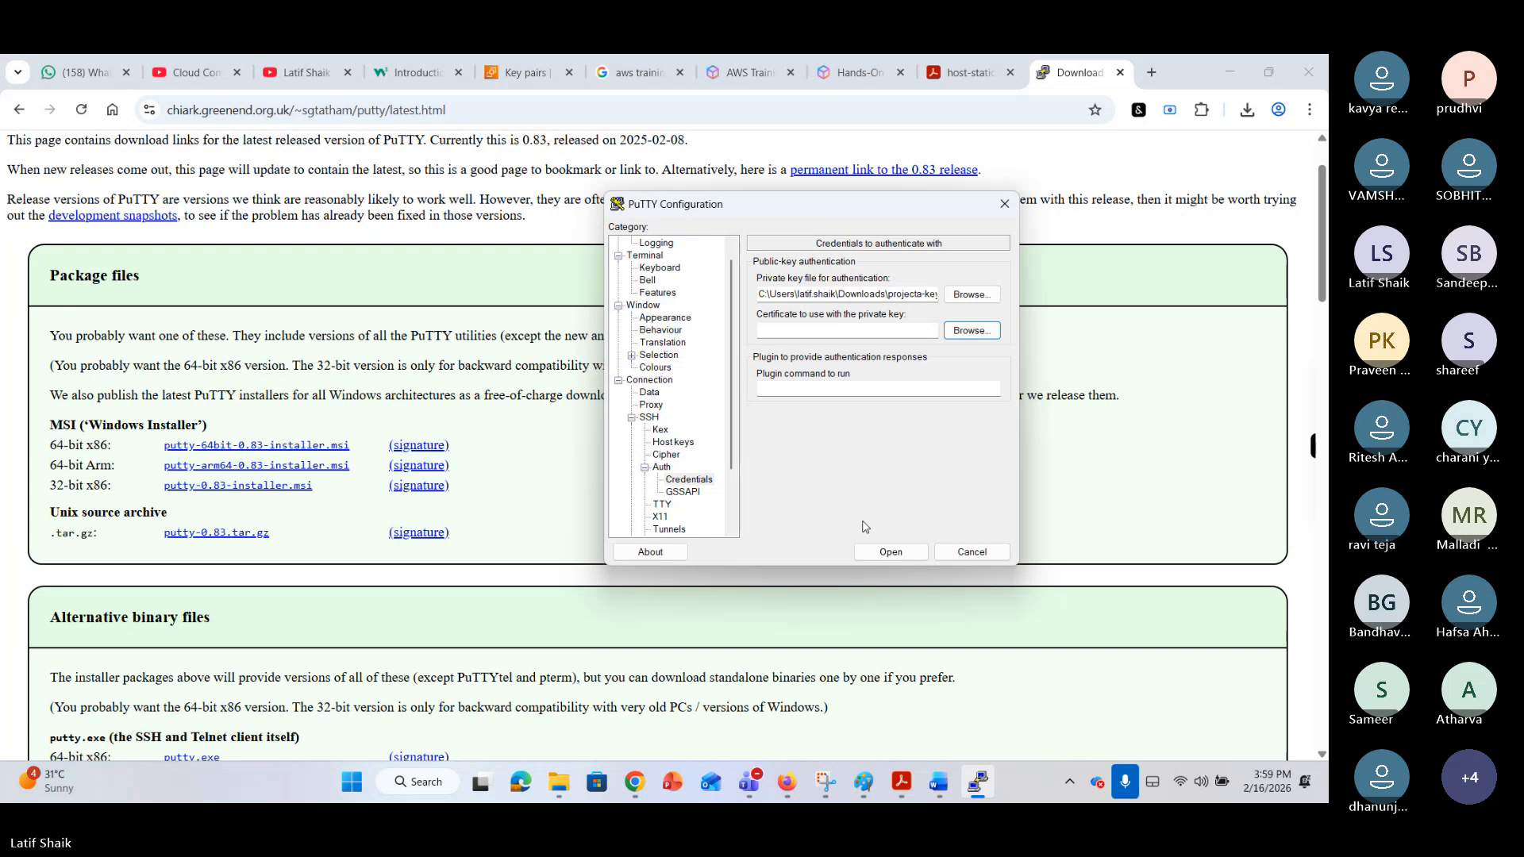
left_click(973, 553)
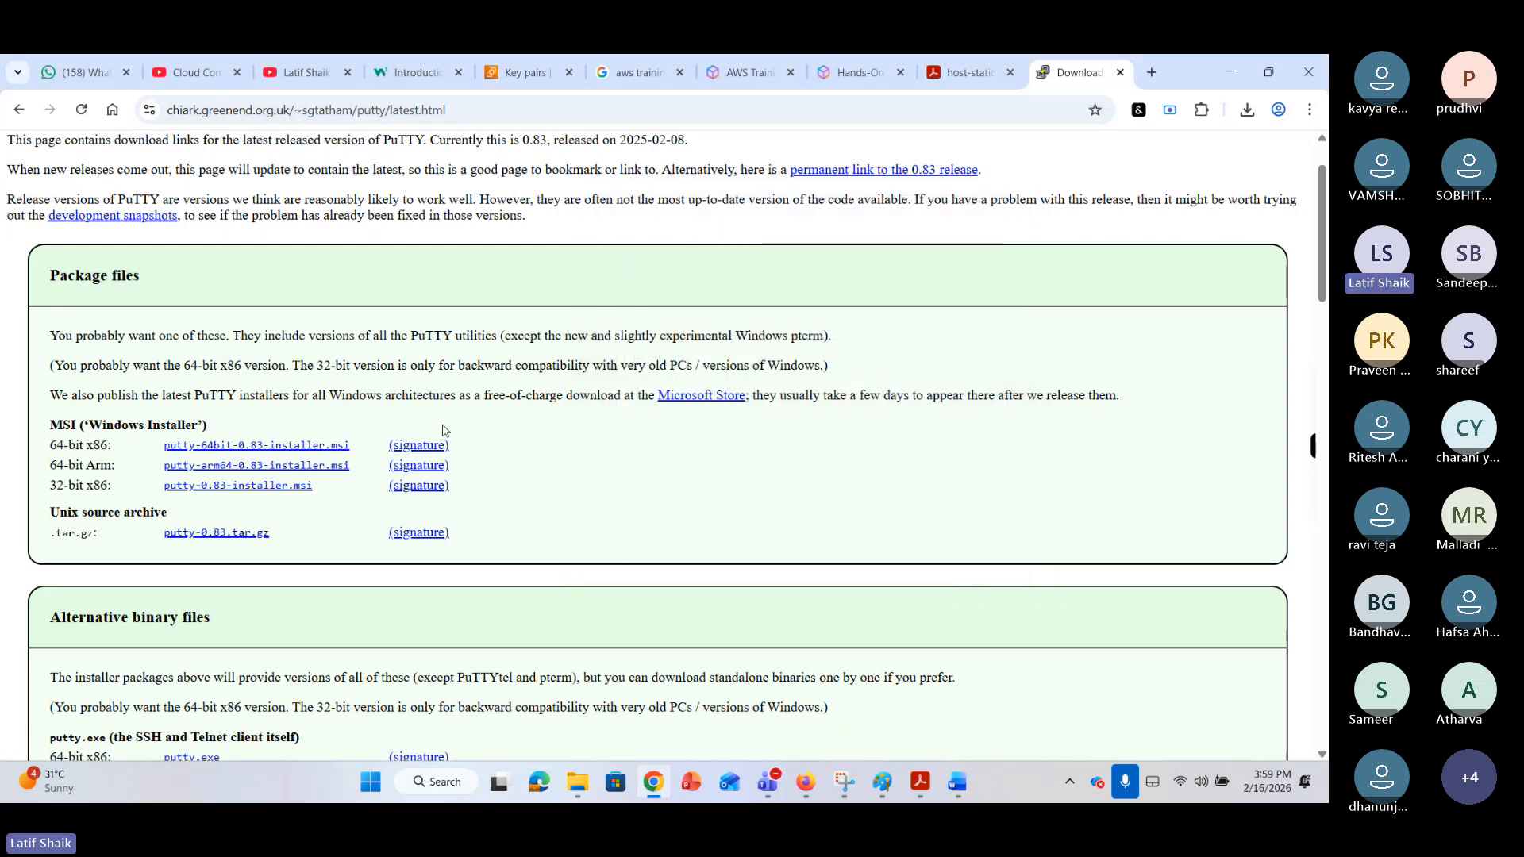
Return from the PuTTY download page to the EC2 key pairs list with projecta-keypair selected.
left_click_drag(156, 449, 212, 444)
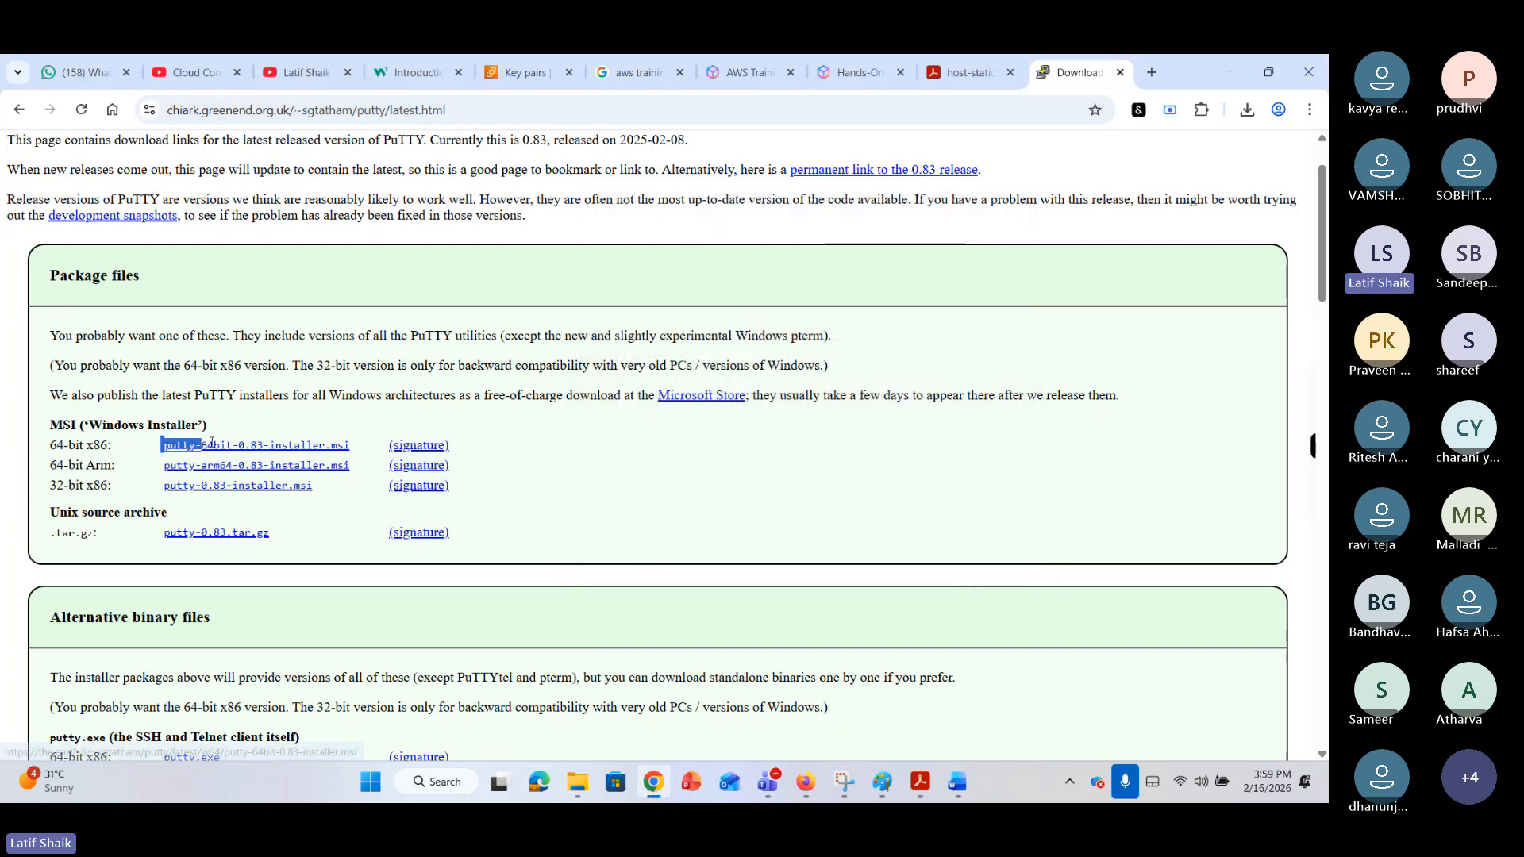
left_click(459, 381)
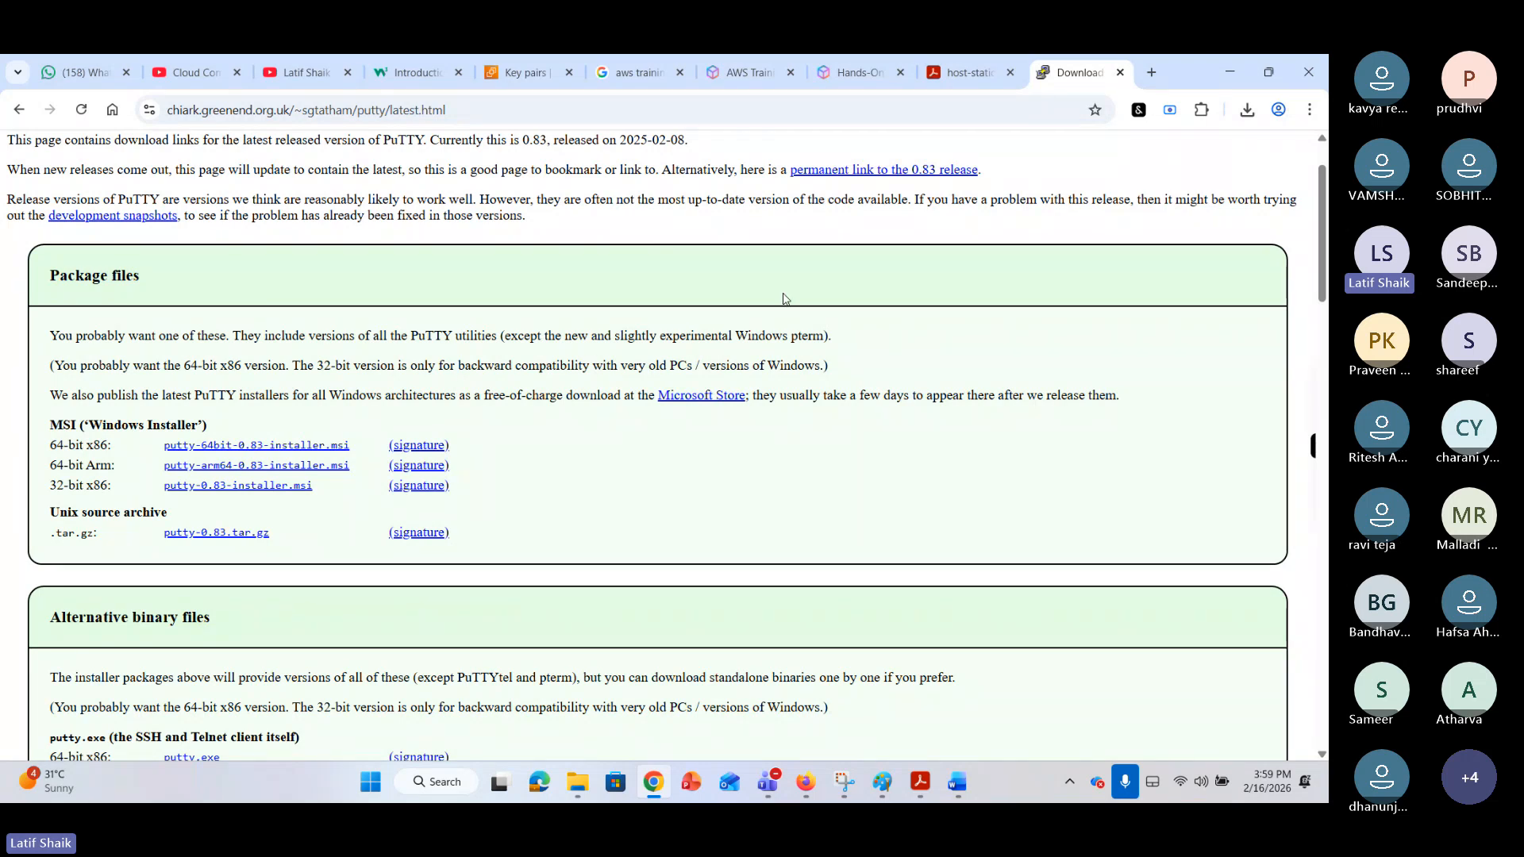
left_click(746, 72)
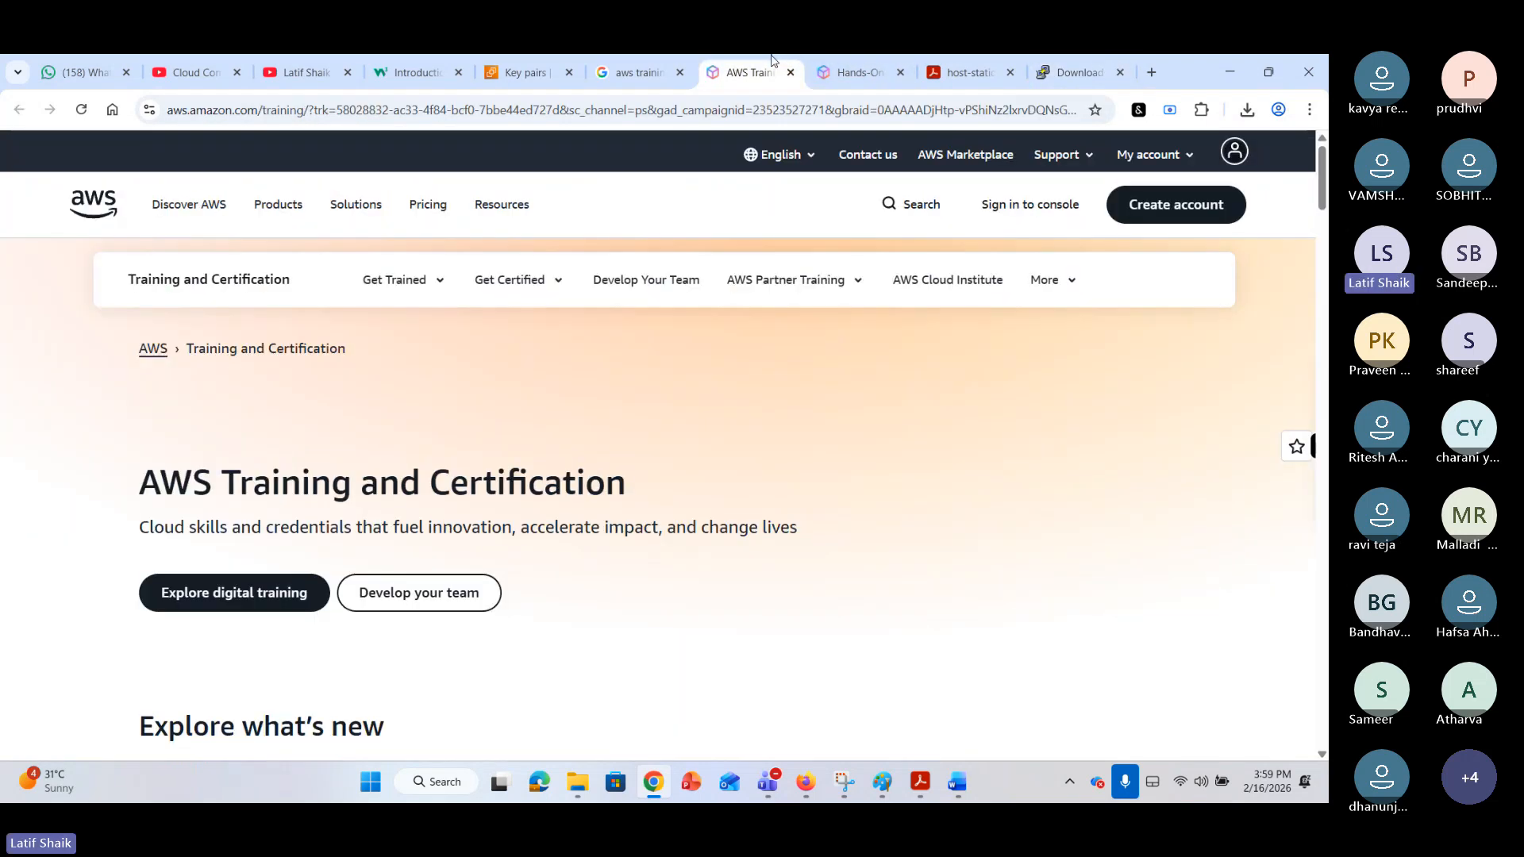
left_click(845, 63)
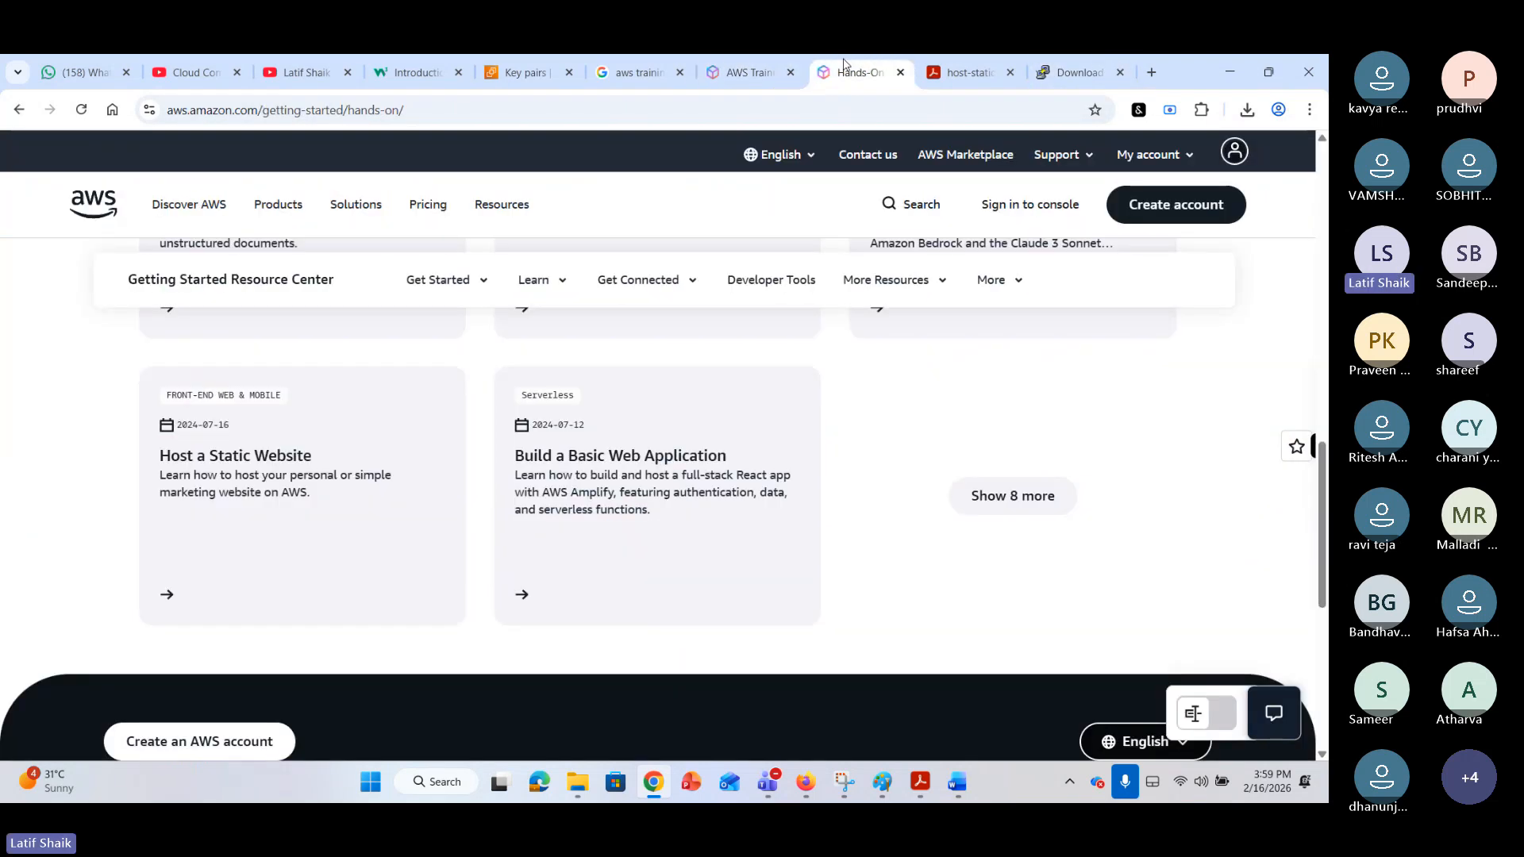
left_click(542, 63)
left_click(224, 363)
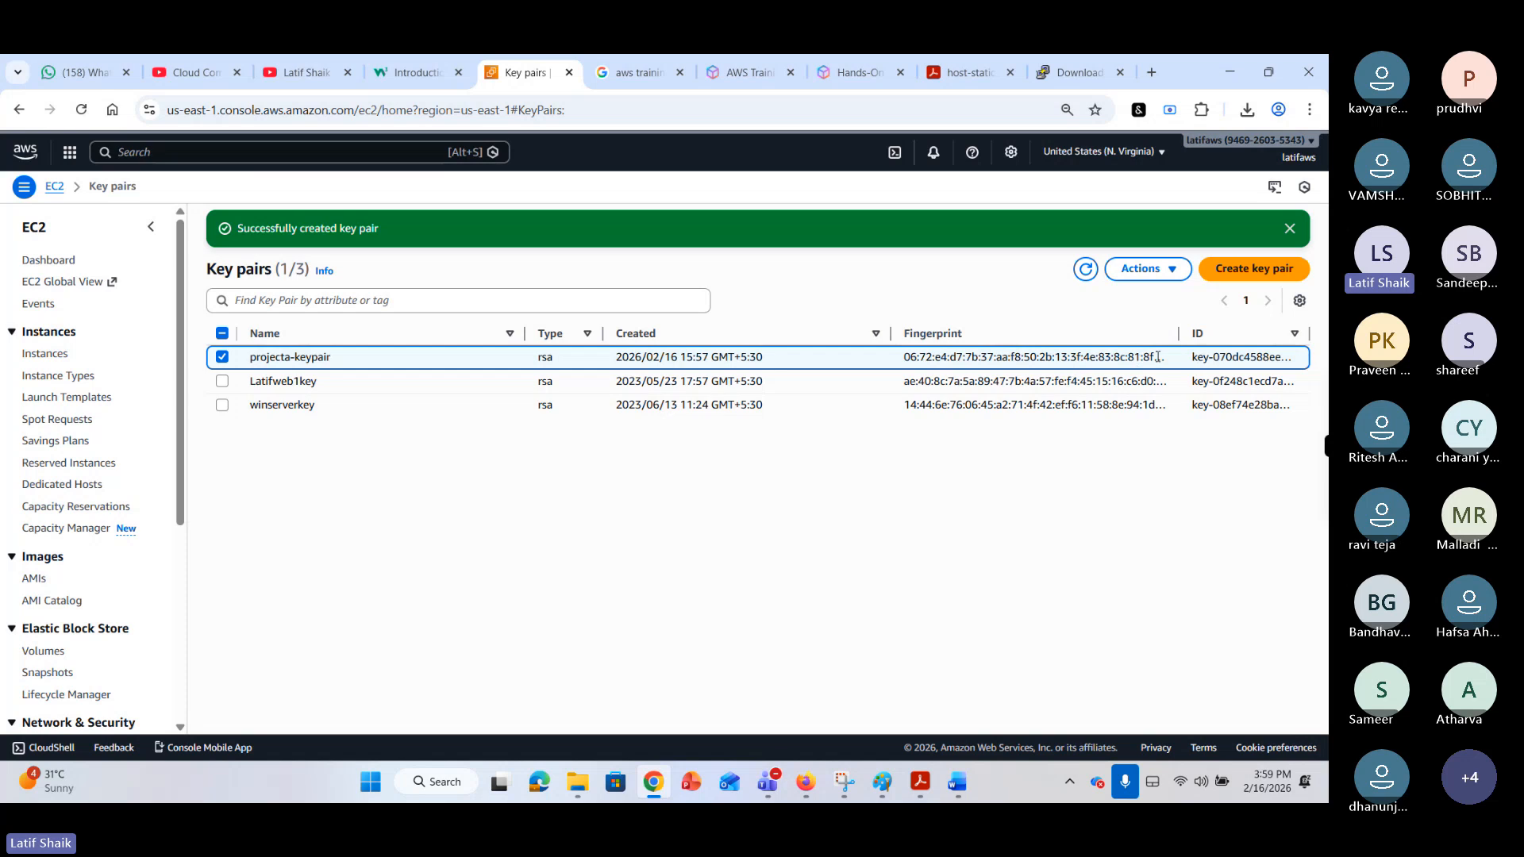
View the form for importing a key pair and go back to the key pairs list without importing.
left_click(1147, 269)
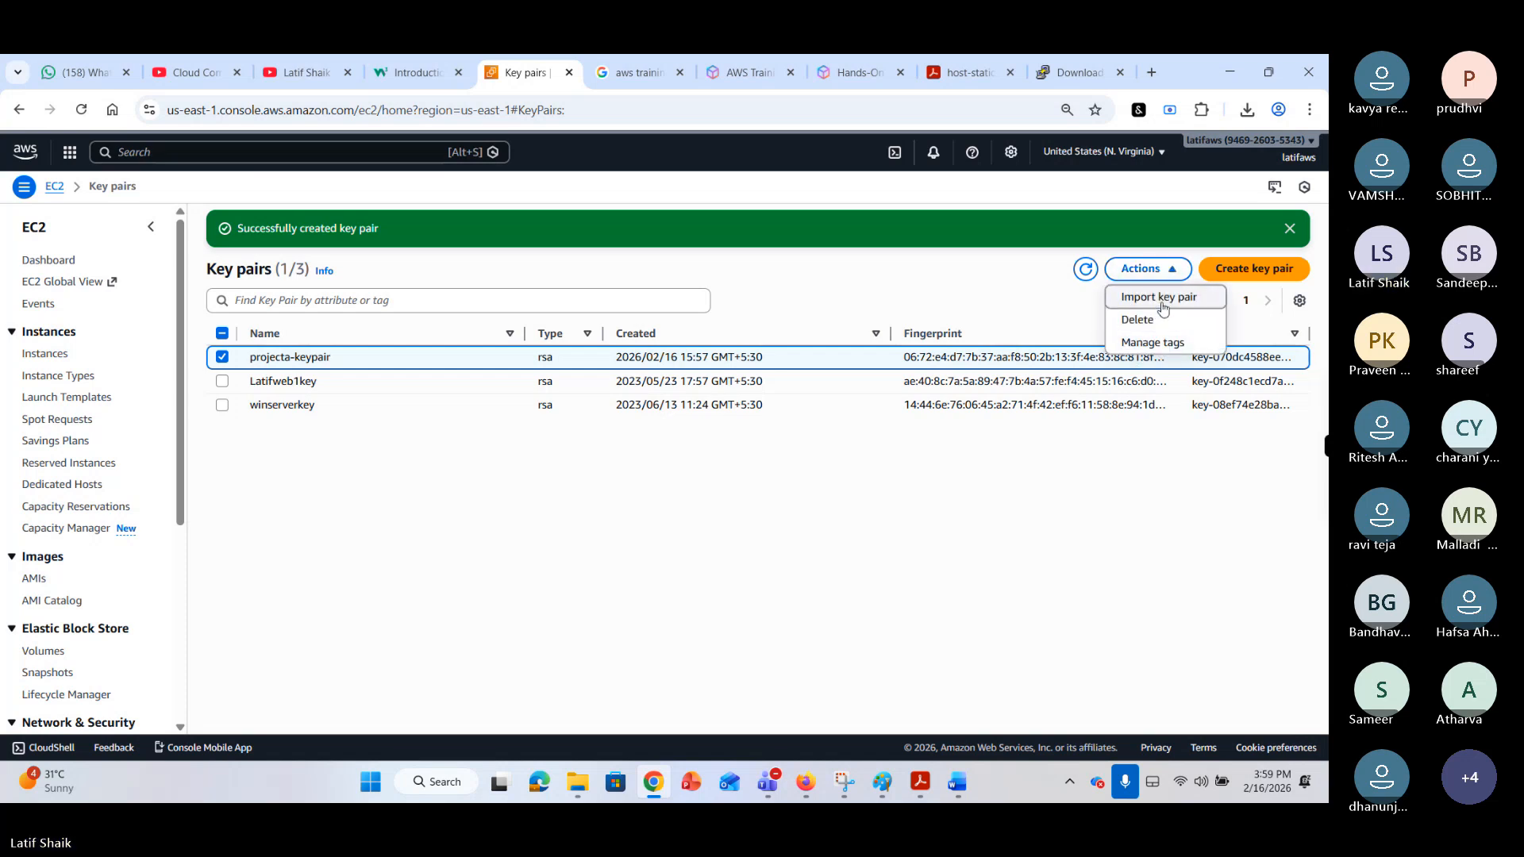
left_click(1163, 308)
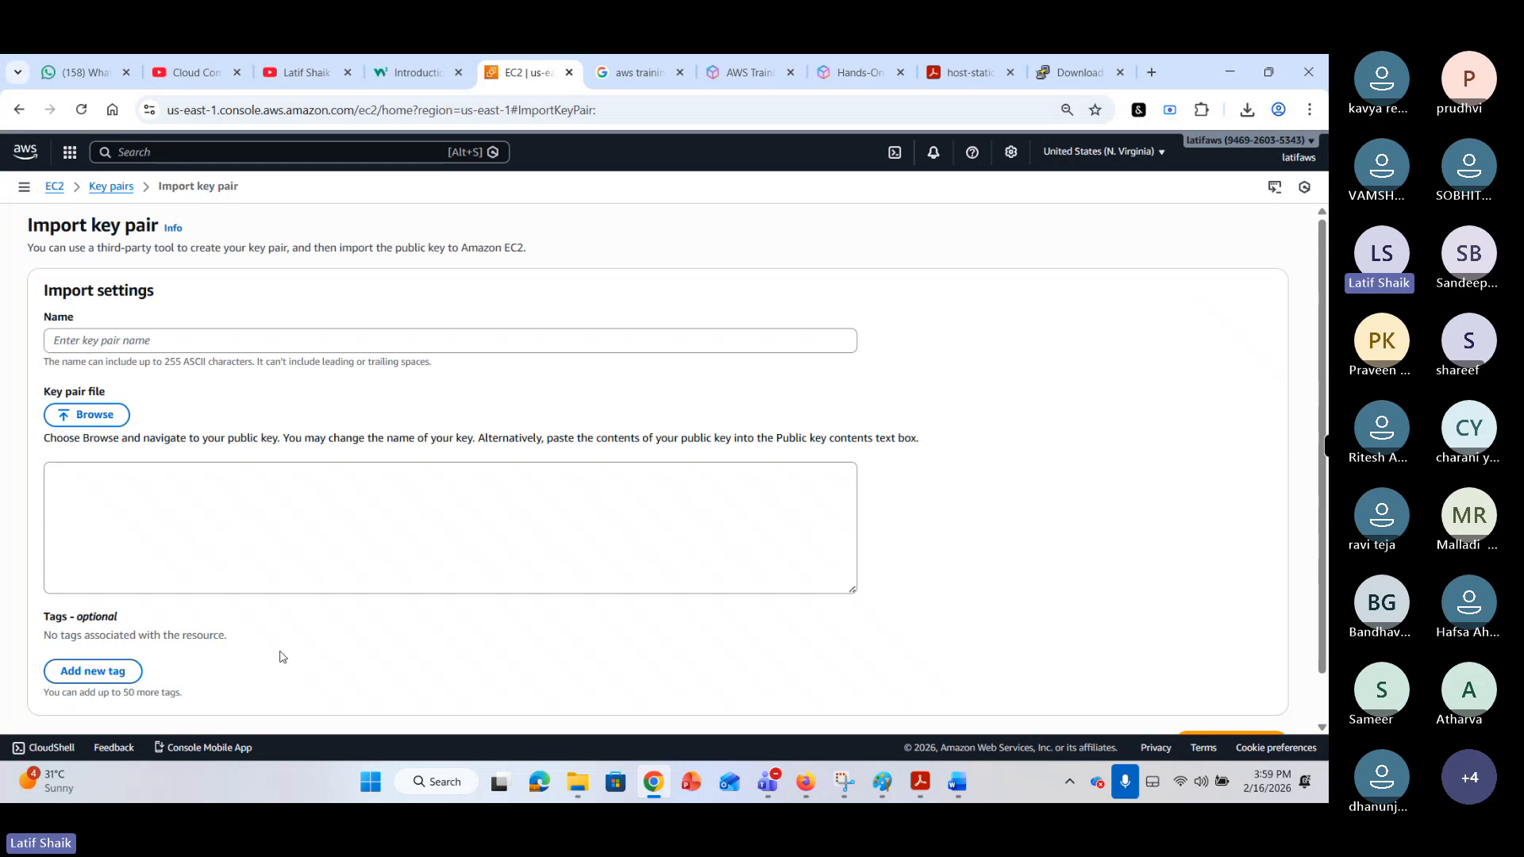
left_click(19, 109)
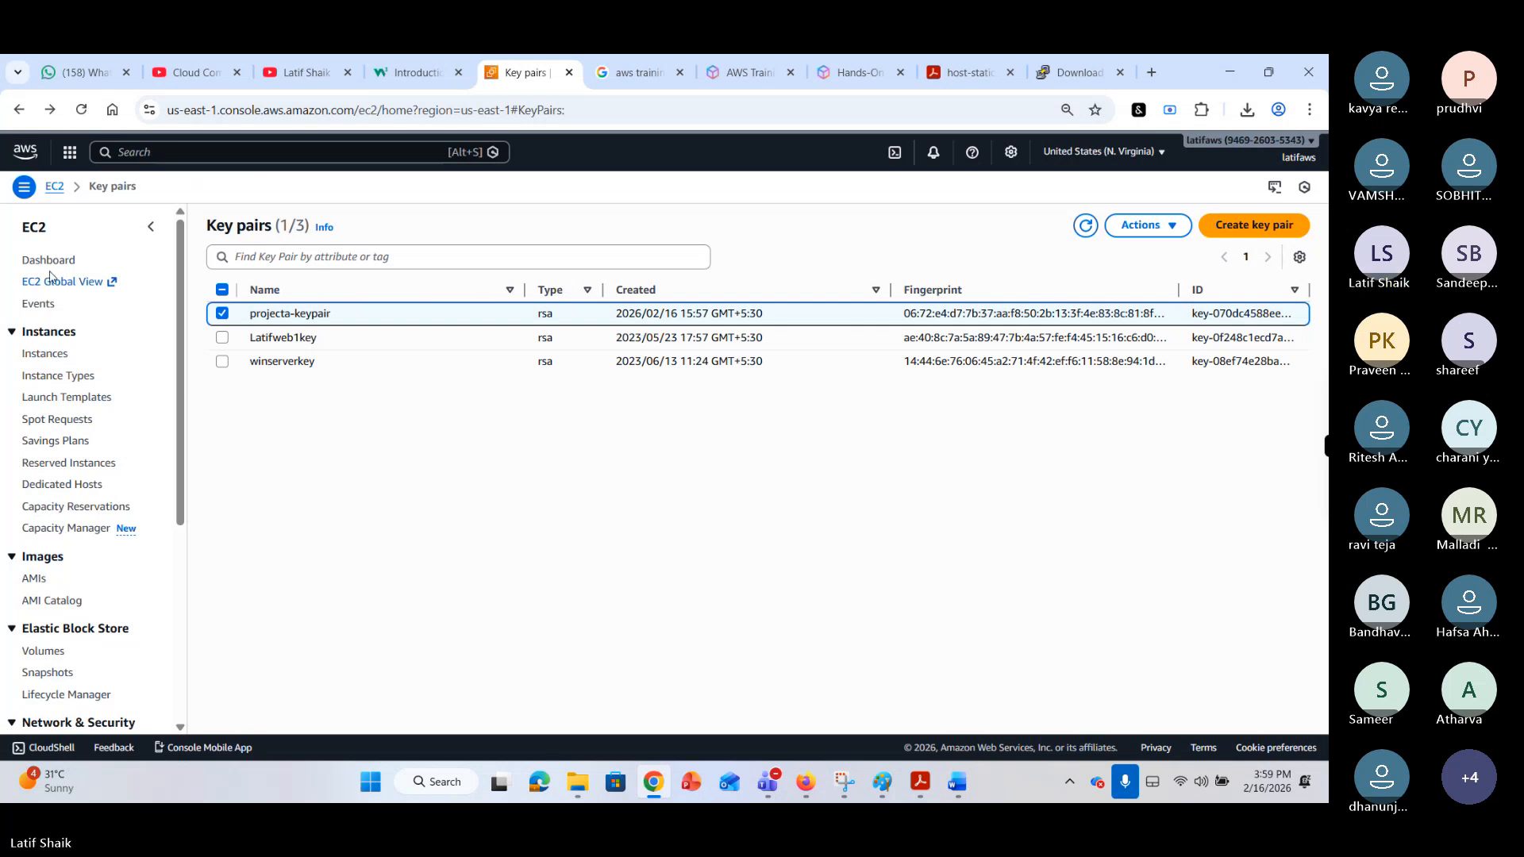
Start launching a new instance from the EC2 home page and activate the Name field of the launch form.
left_click(39, 229)
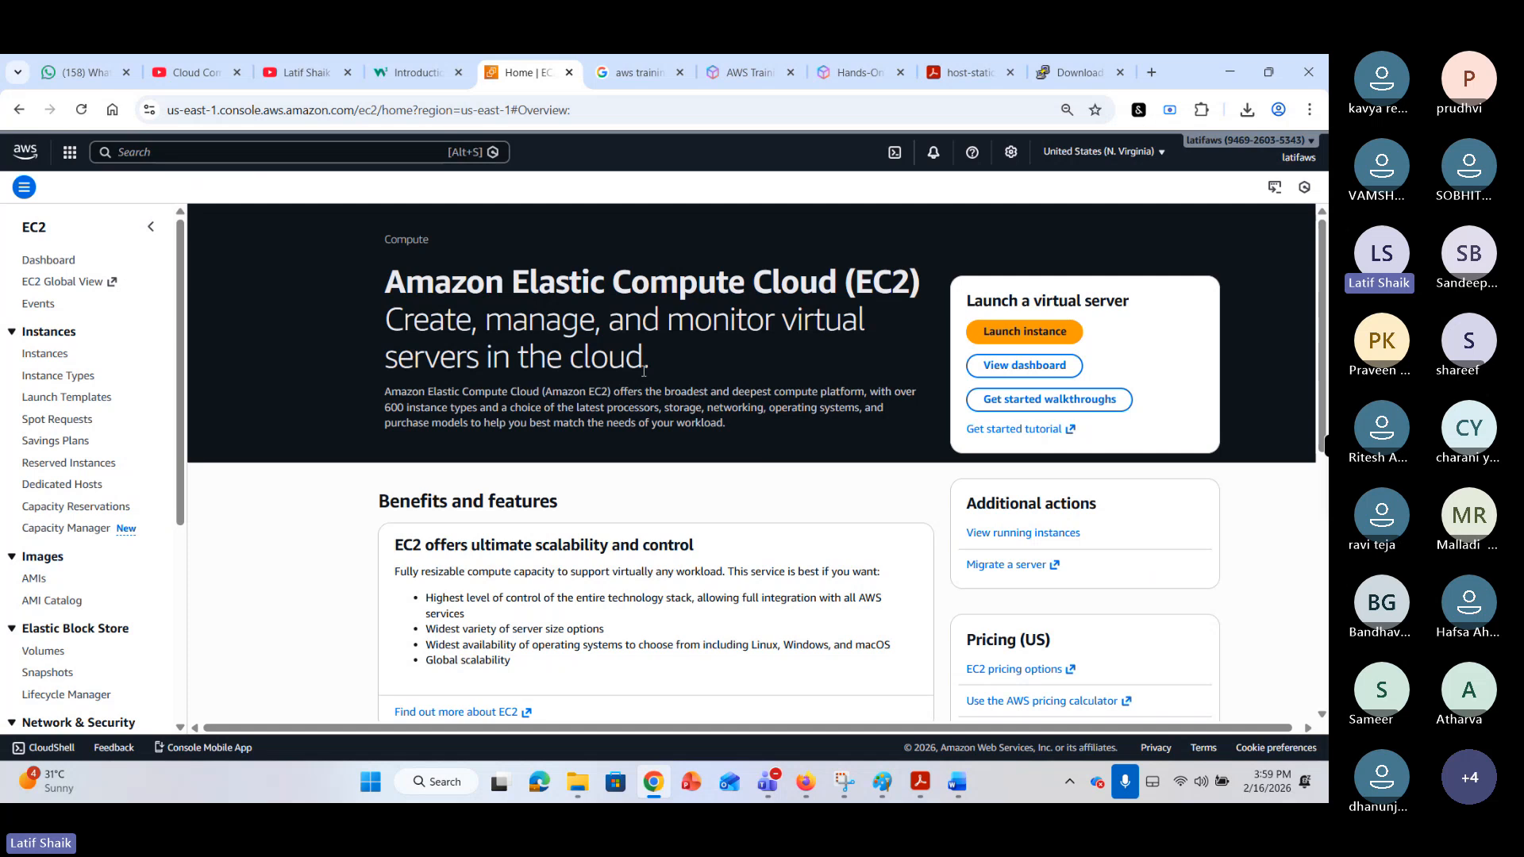
scroll(615, 514, "down", 3)
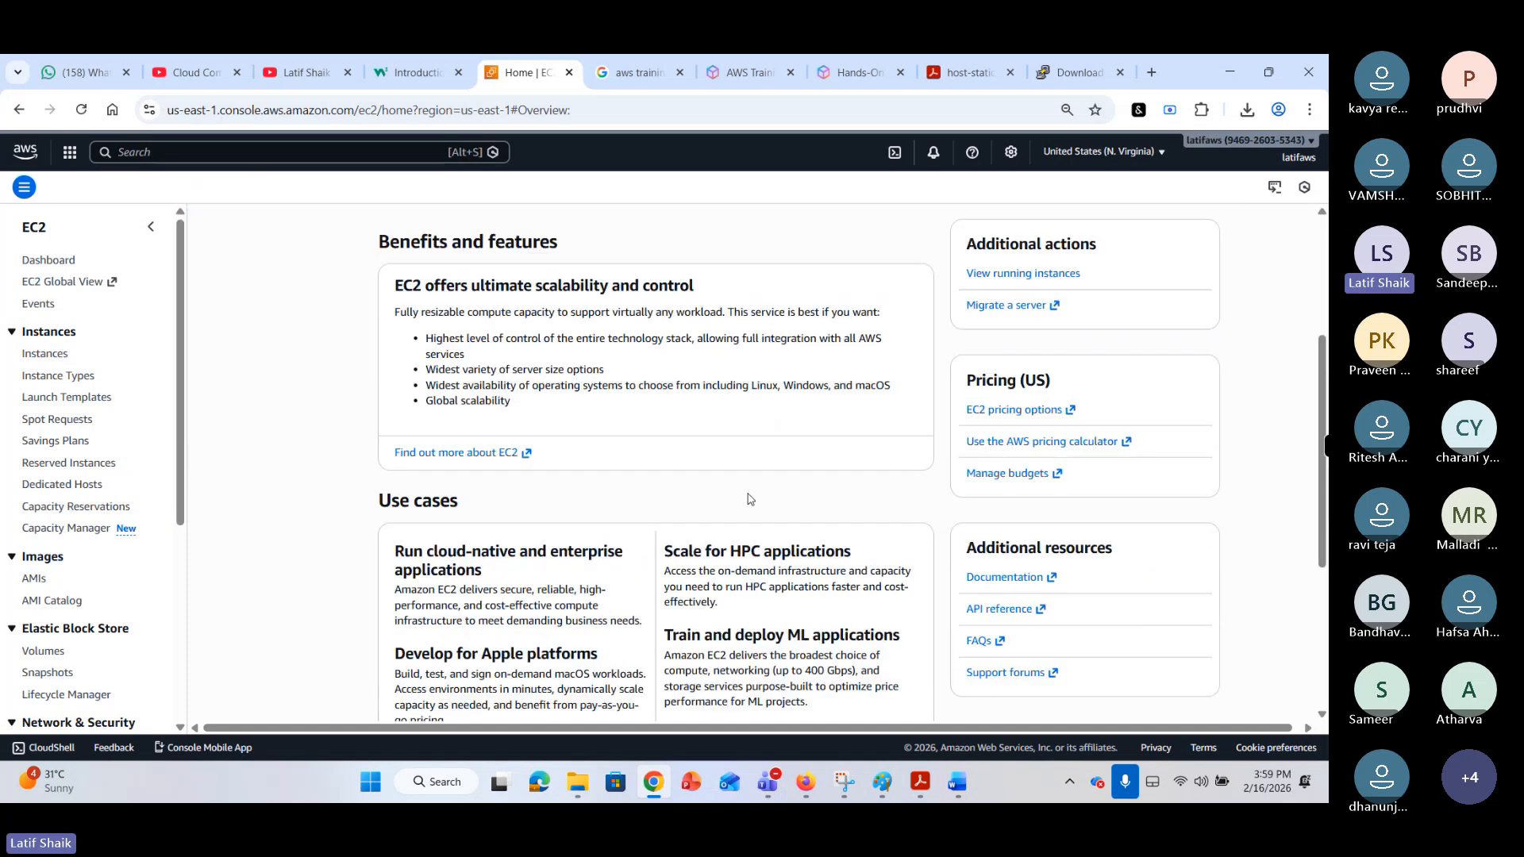
scroll(824, 368, "up", 3)
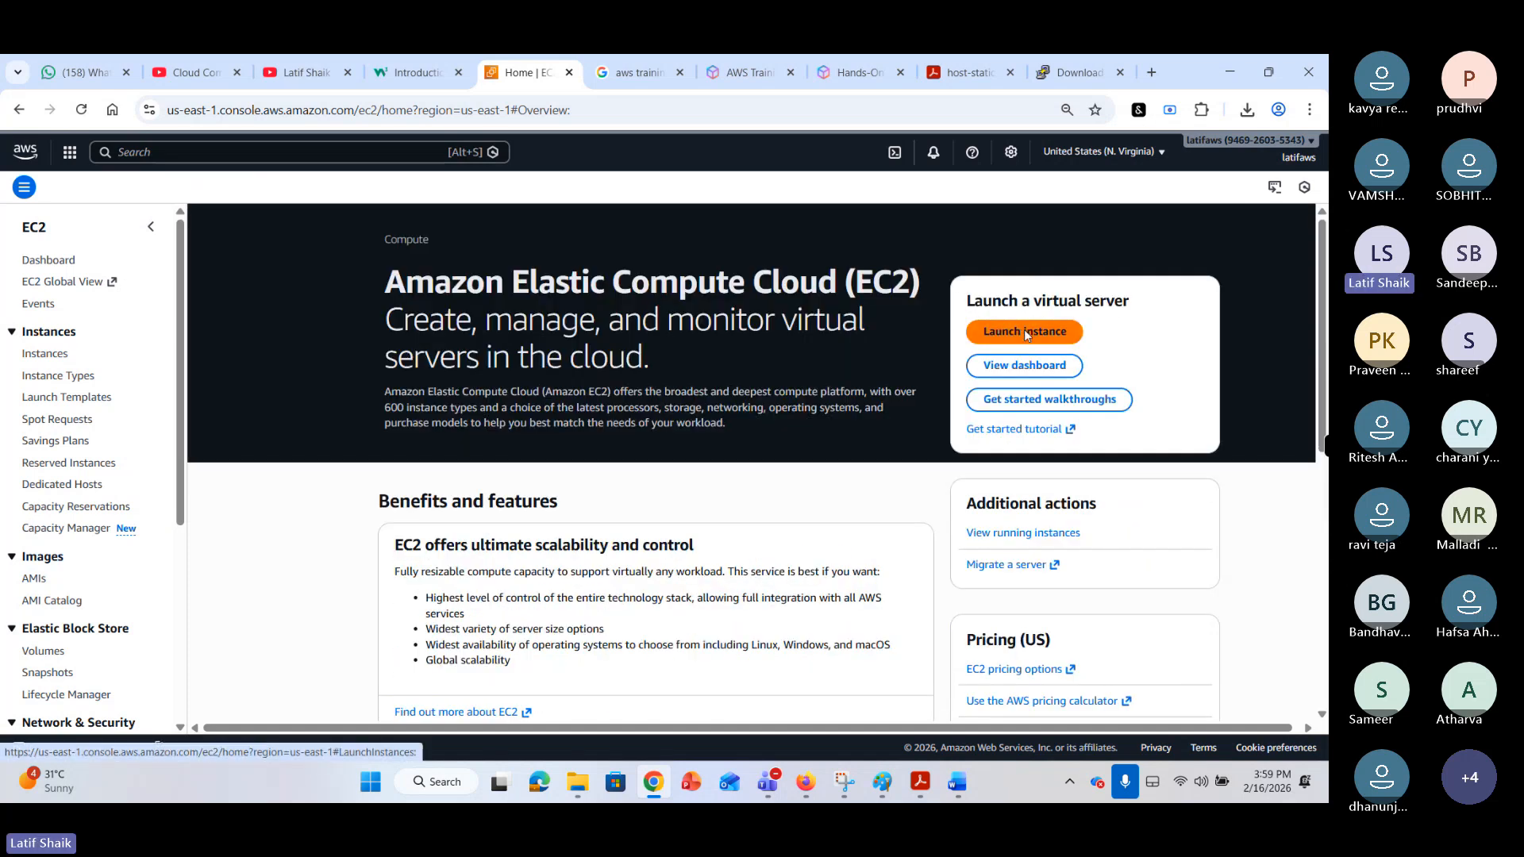
left_click(985, 339)
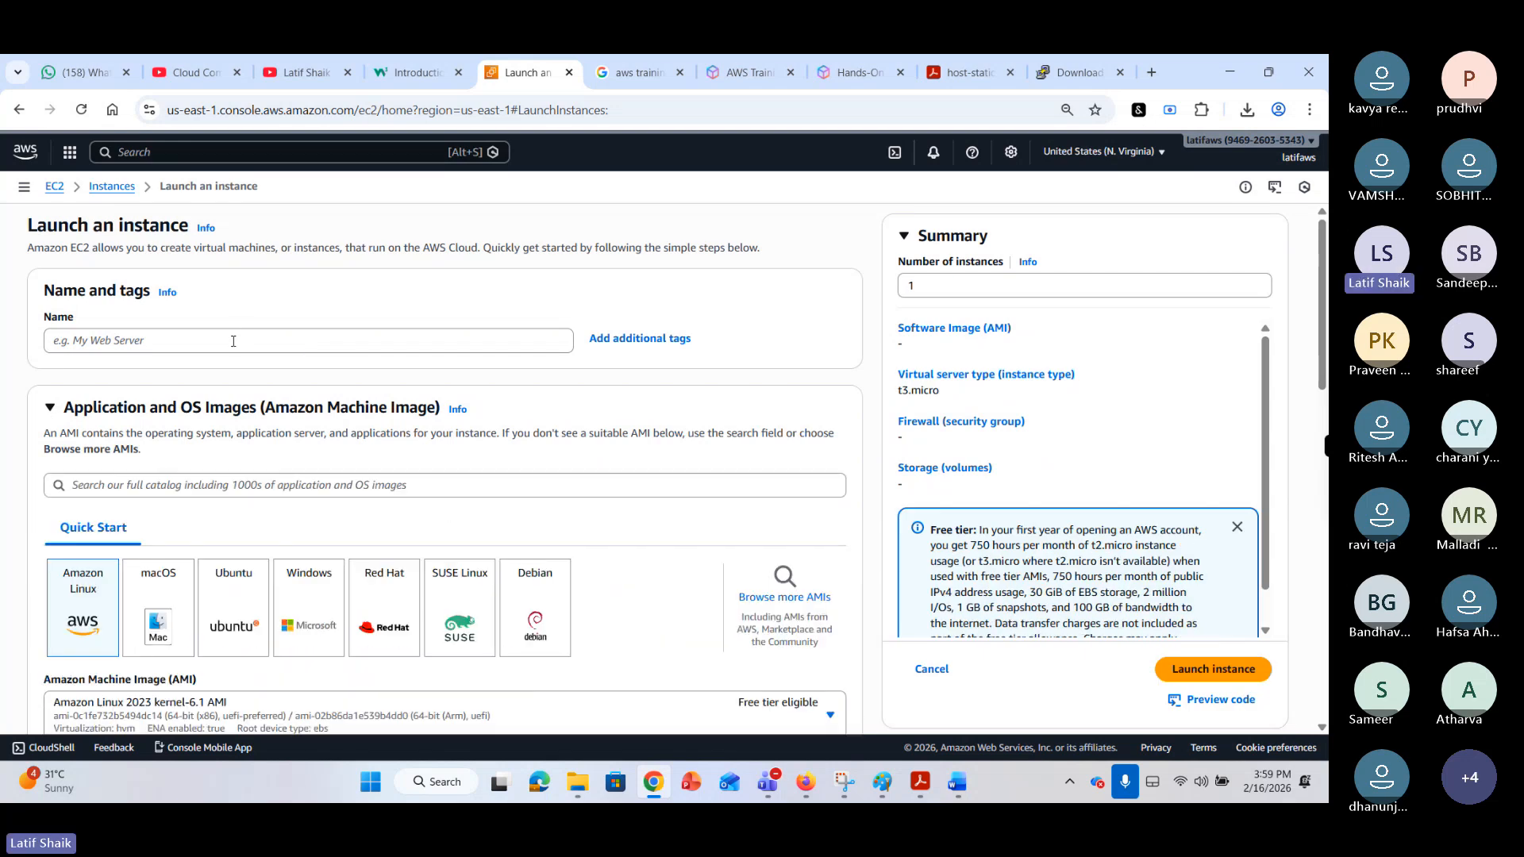
left_click(233, 341)
type("P")
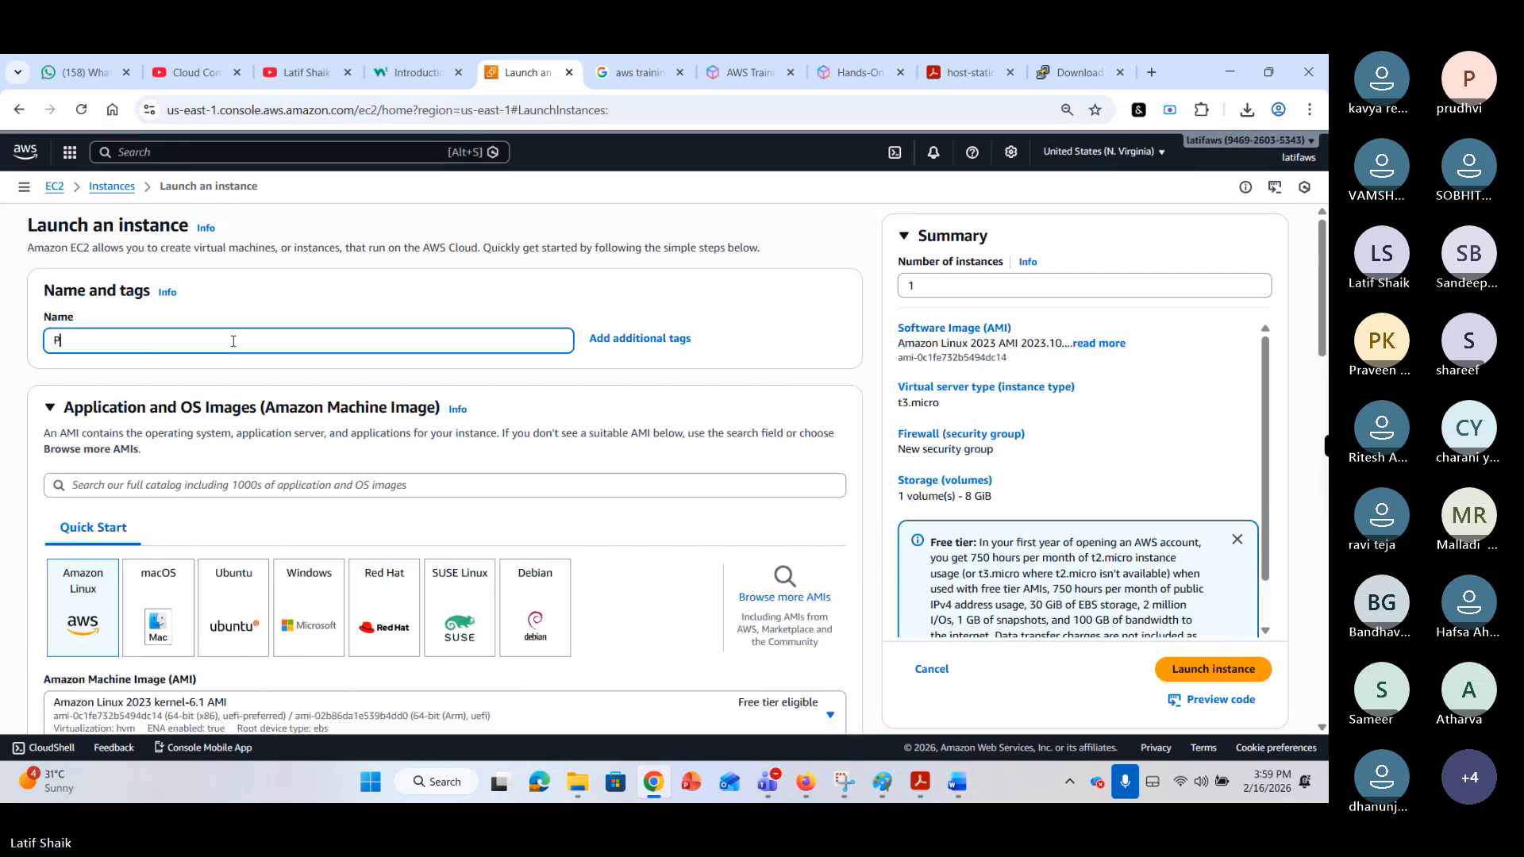
type("rojecta-")
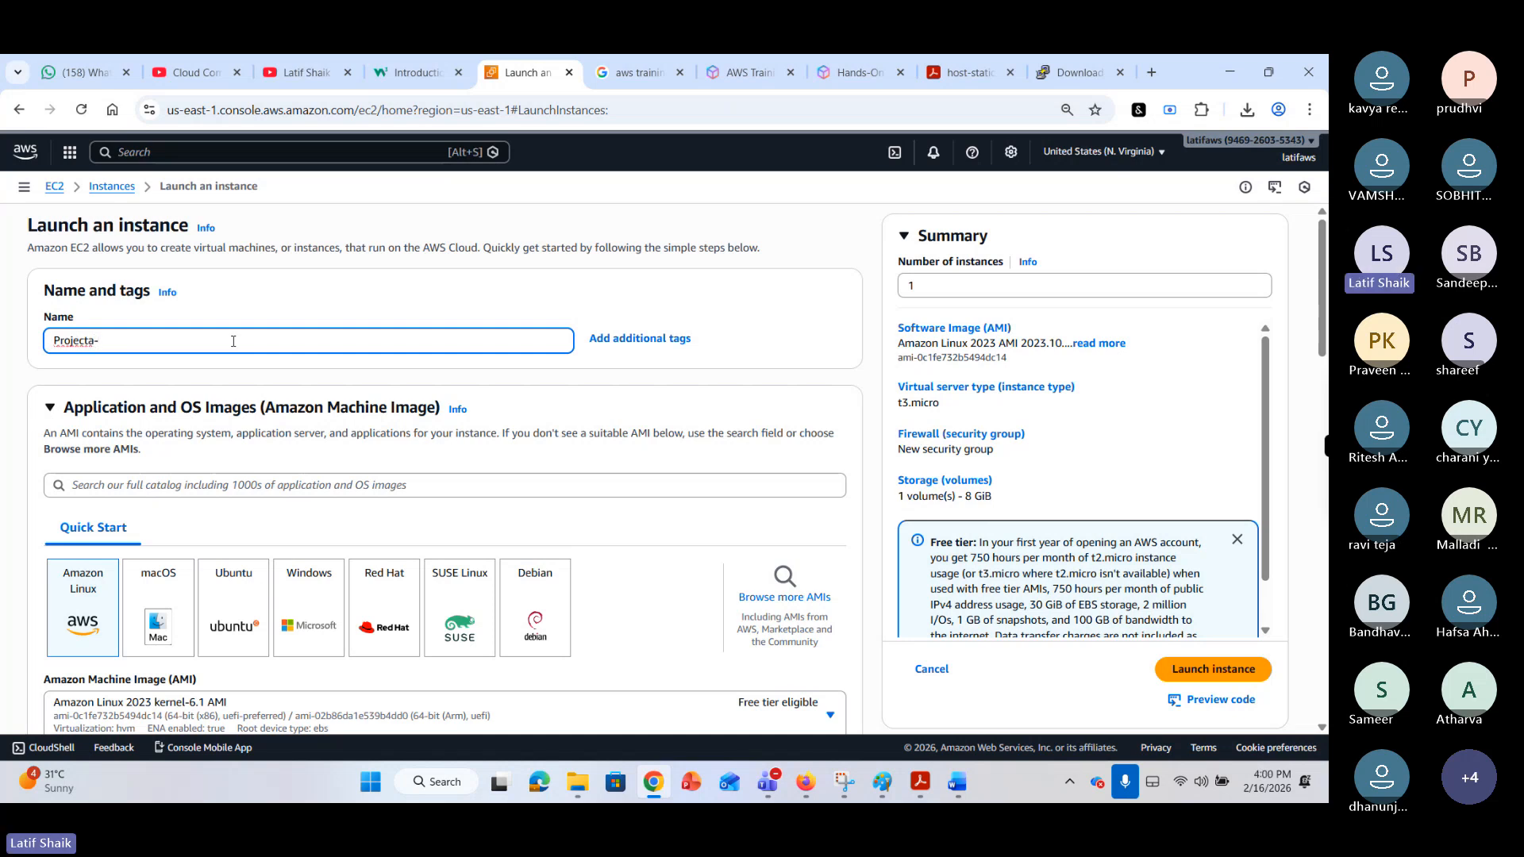
key("BackSpace")
key("BackSpace")
key("BackSpace")
key("BackSpace")
key("BackSpace")
key("BackSpace")
key("BackSpace")
key("BackSpace")
Name the new instance projecta-webserver1.
type("pro")
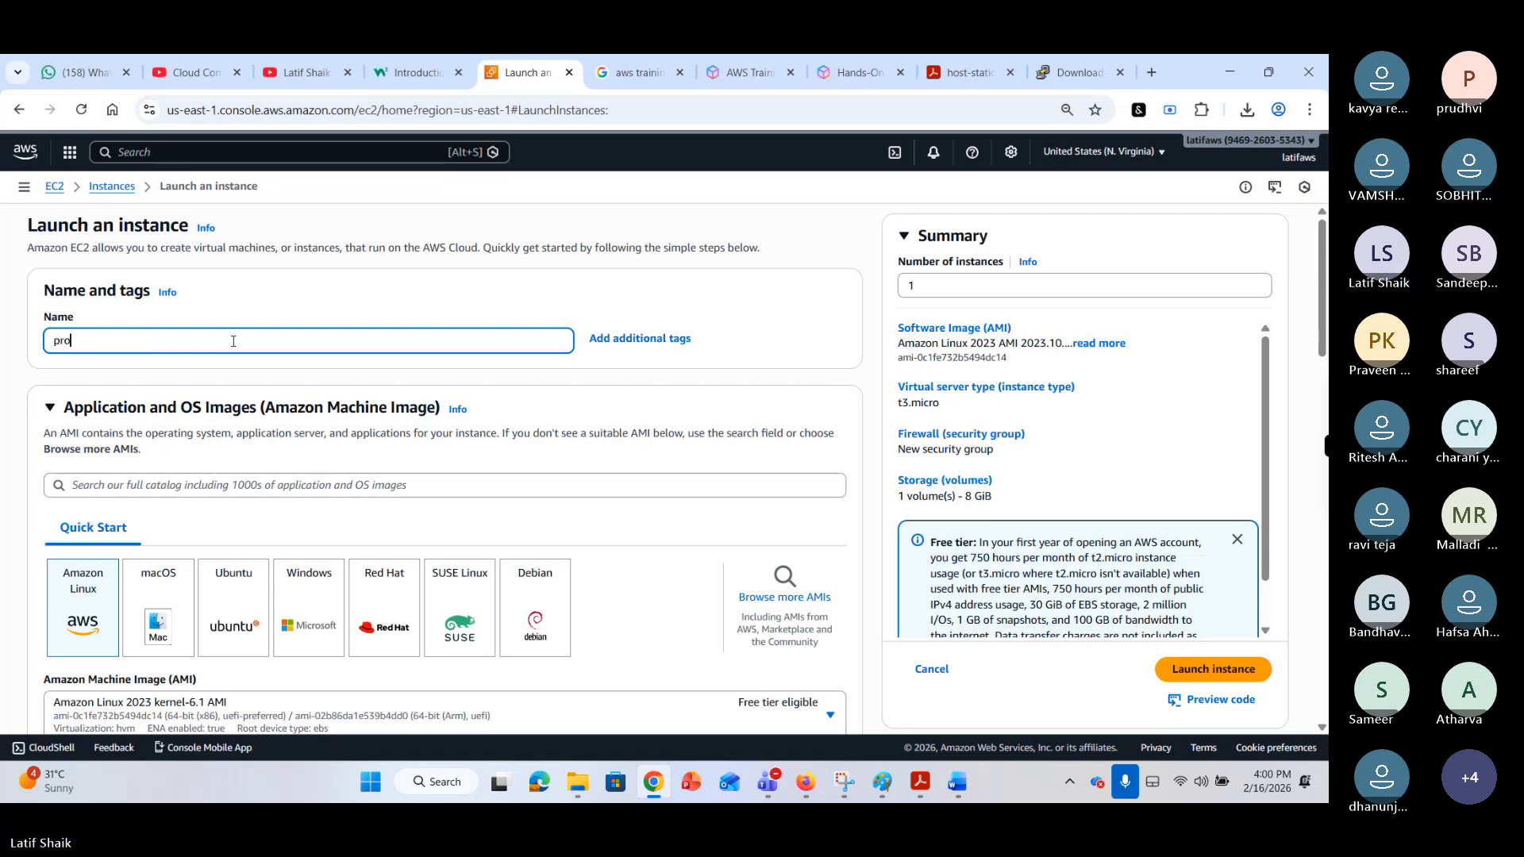
type("jecta-webserver")
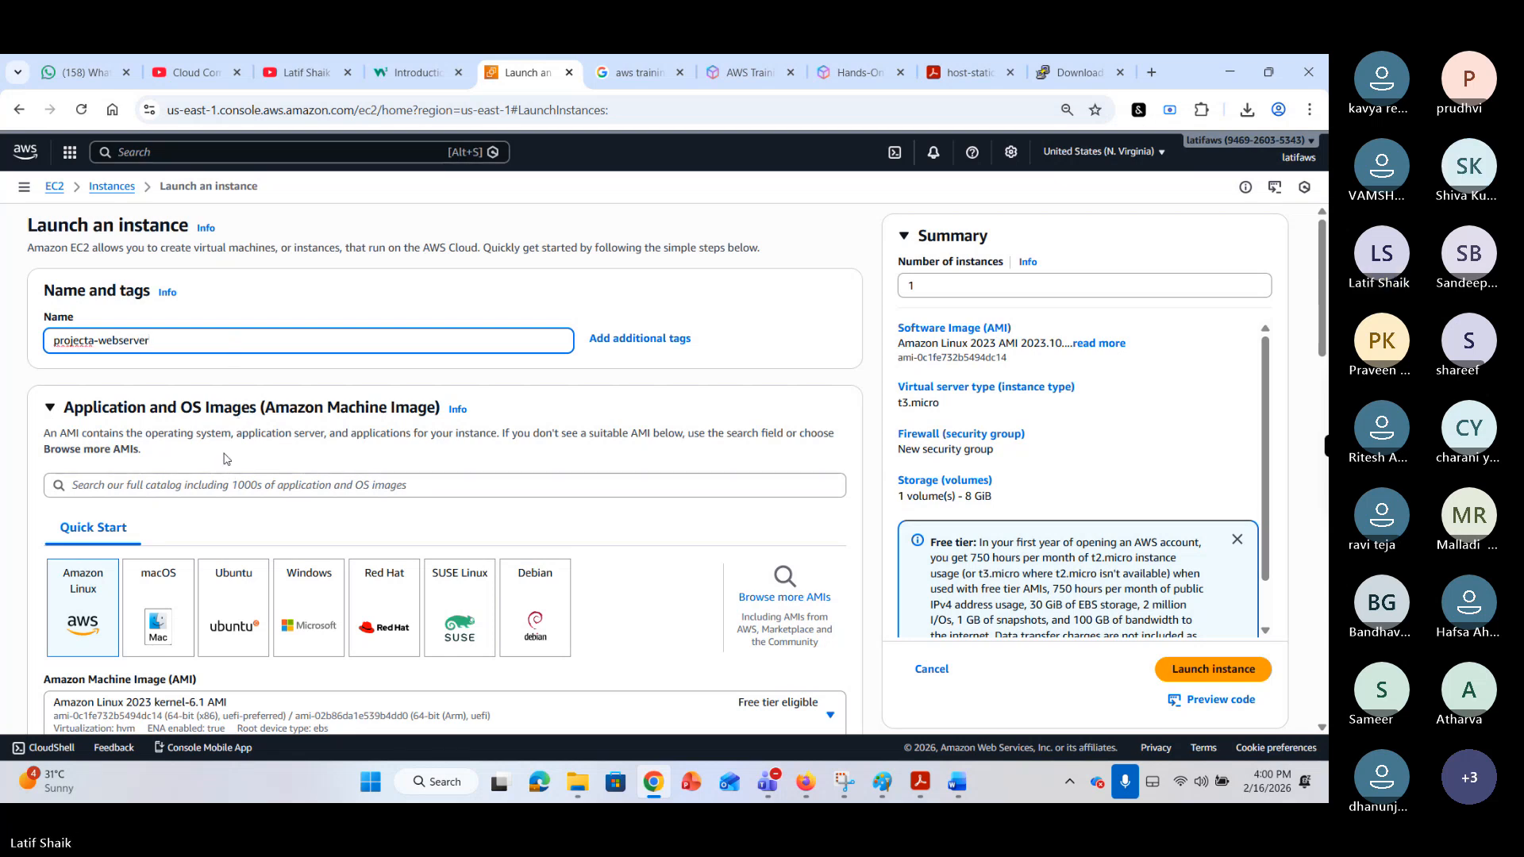
type("1")
key("ctrl+a")
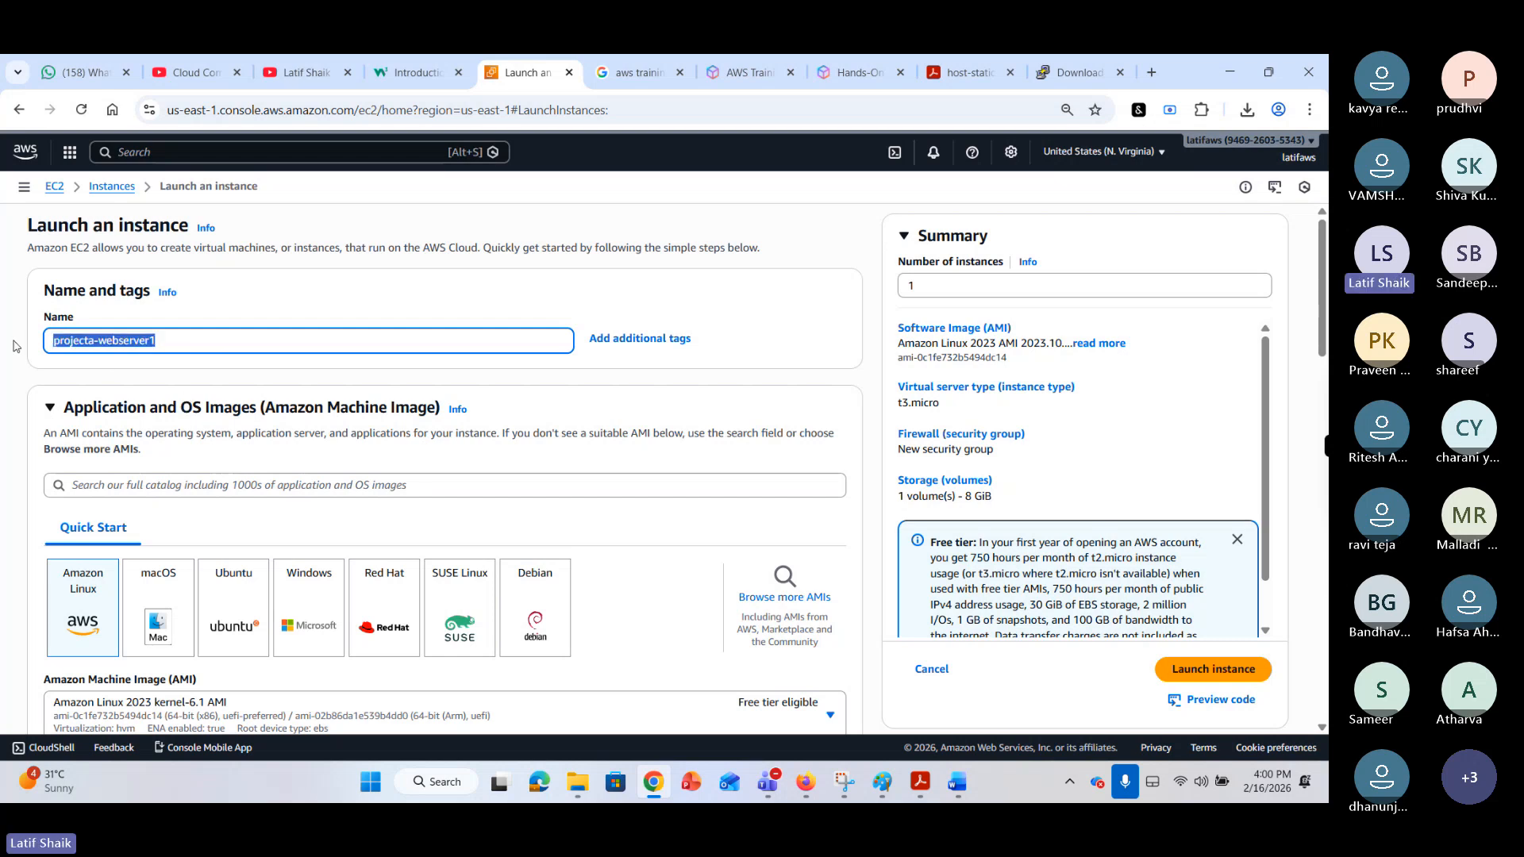
left_click(13, 346)
Browse the available Amazon Linux machine images, keeping the Amazon Linux 2023 kernel-6.1 AMI selected.
scroll(11, 363, "down", 2)
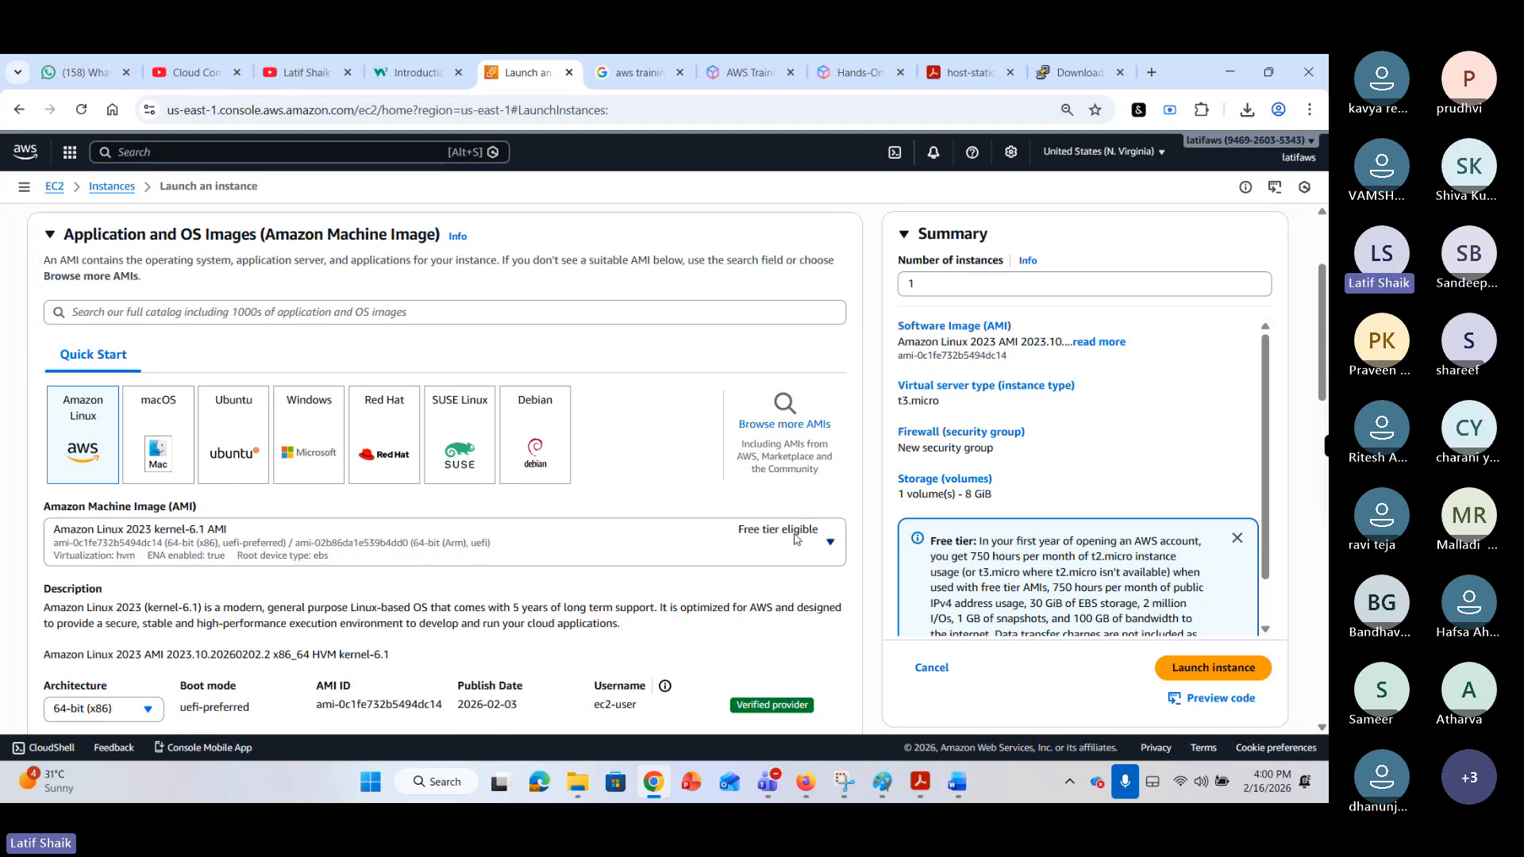
scroll(603, 500, "down", 2)
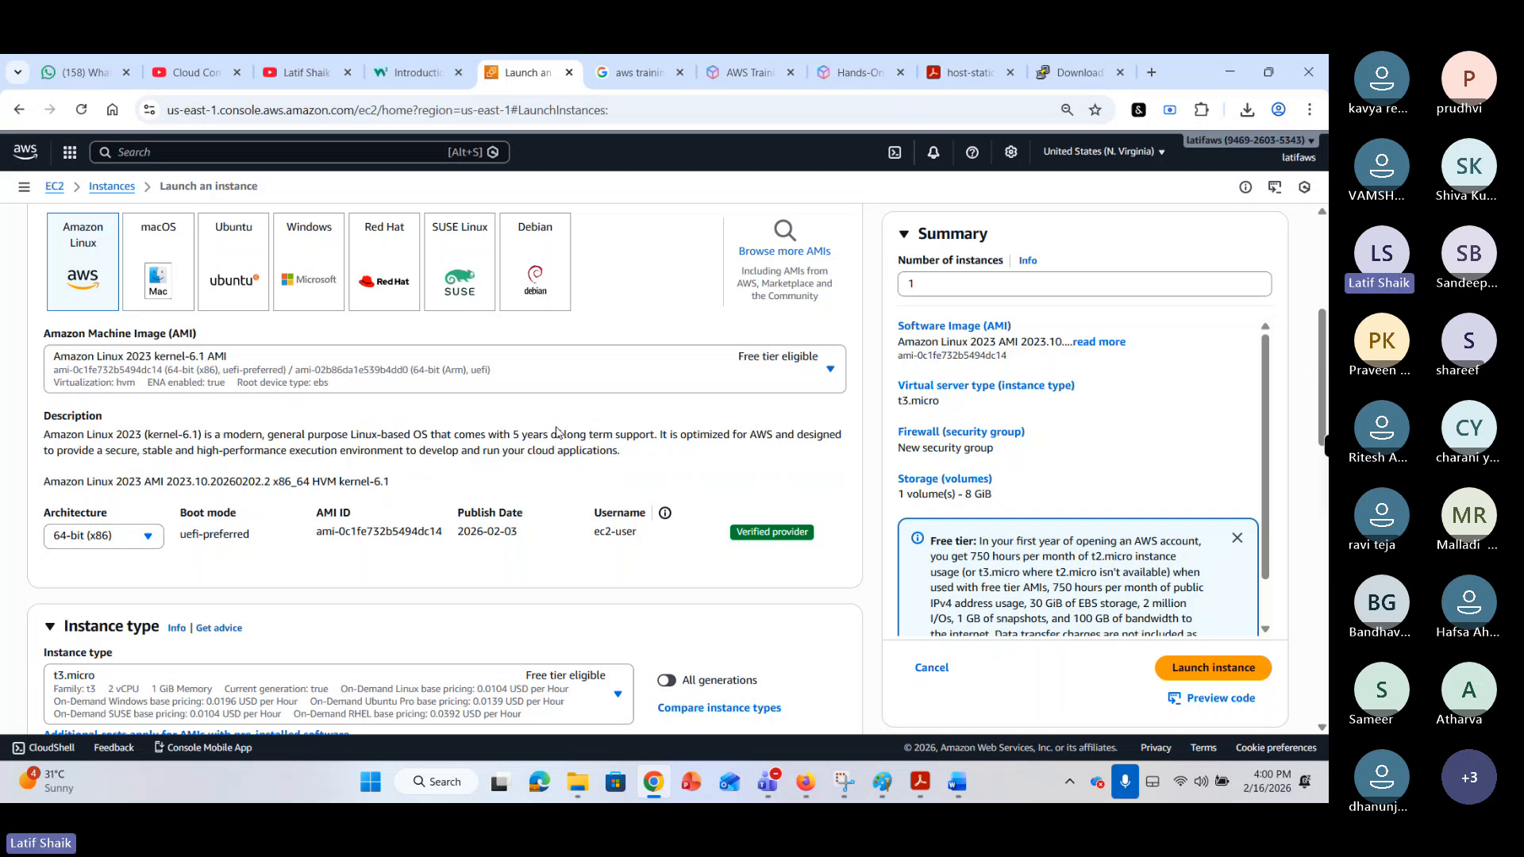
left_click(569, 380)
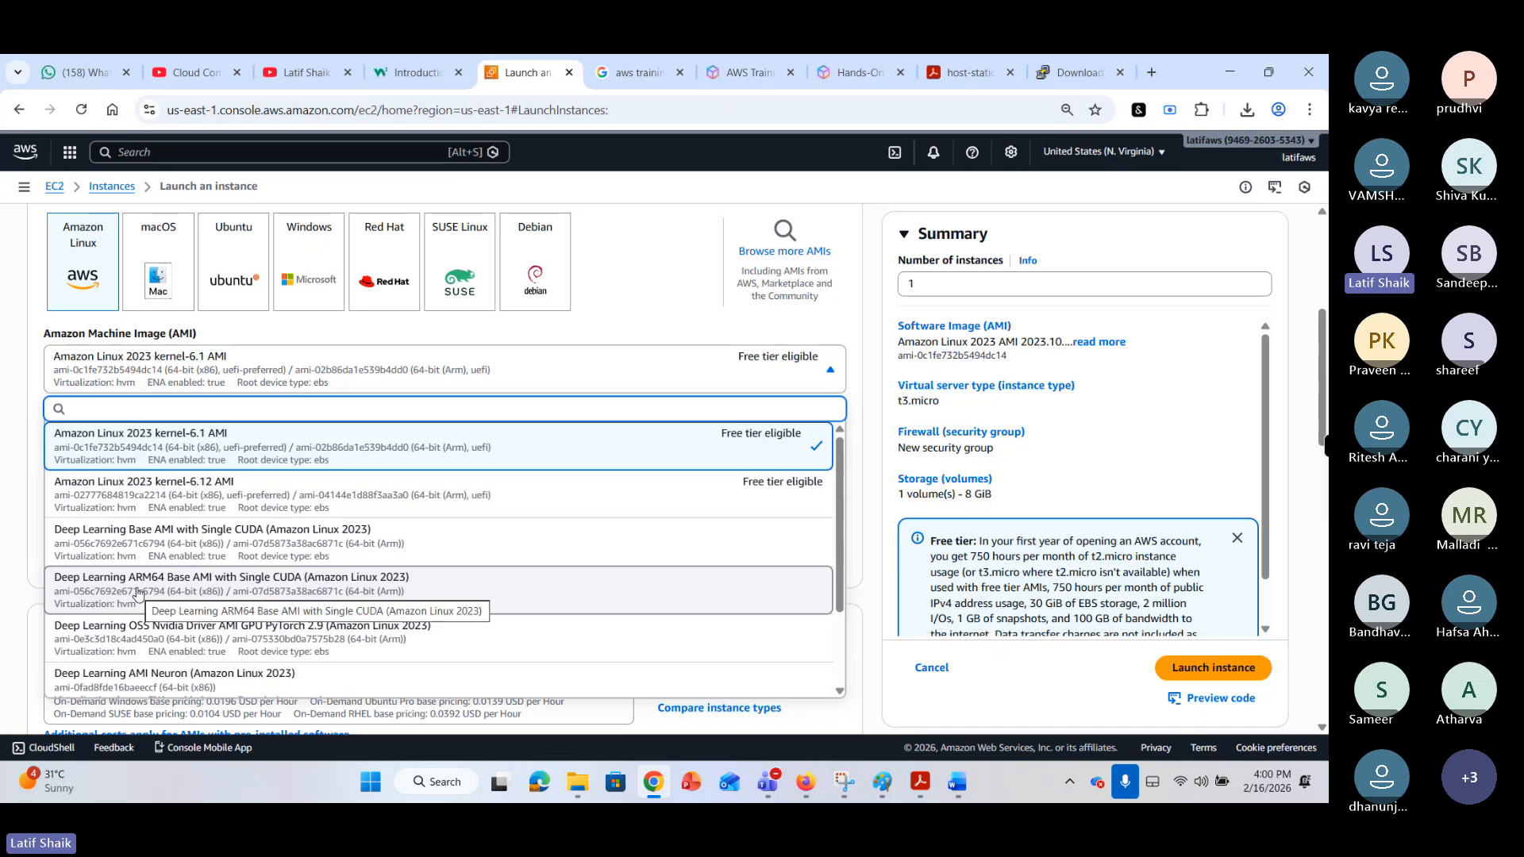
scroll(260, 636, "down", 3)
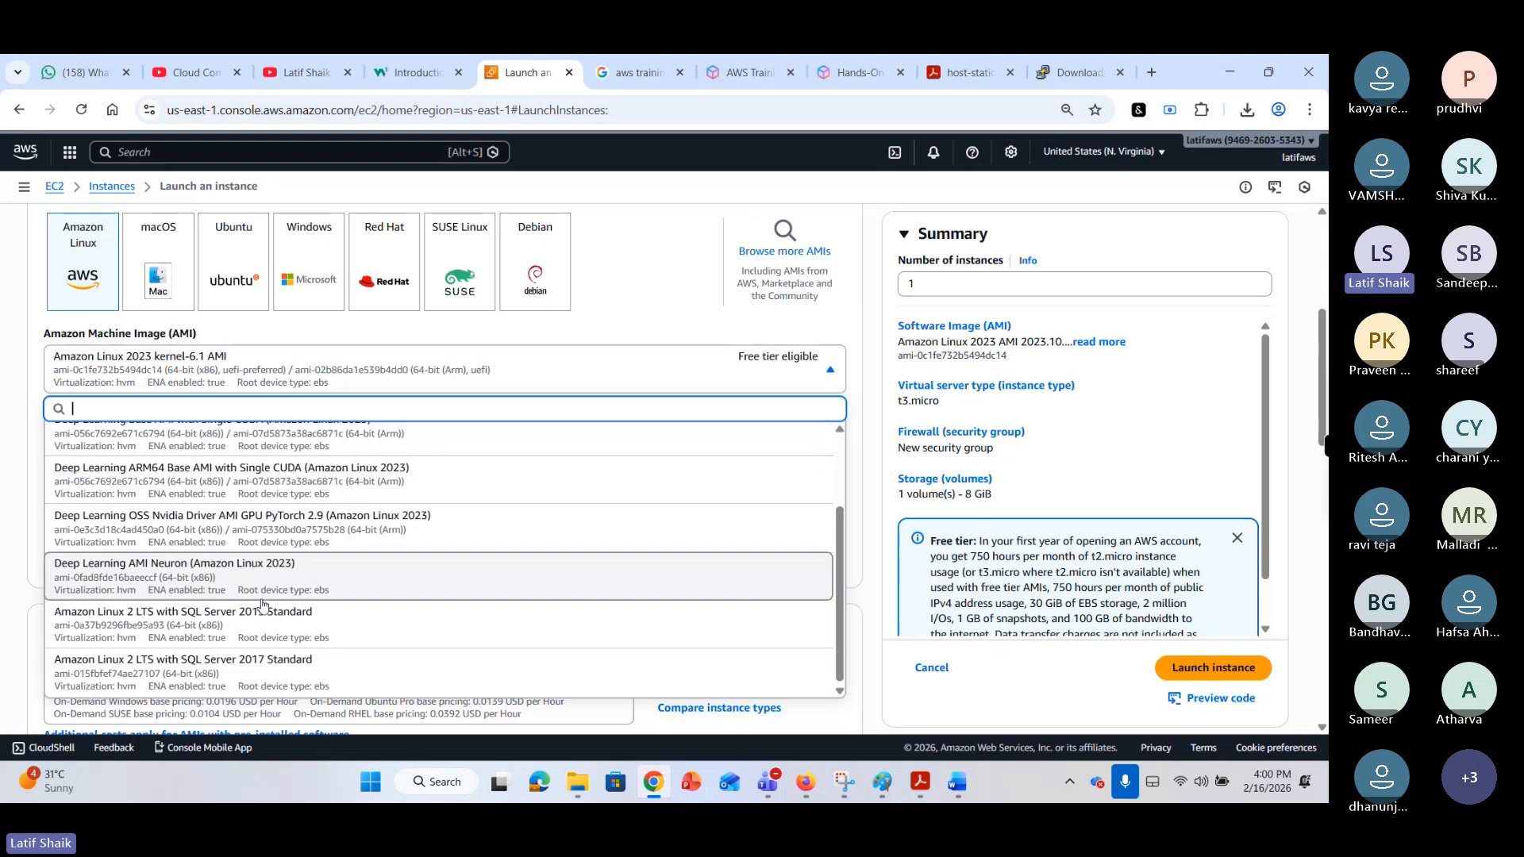
scroll(246, 572, "up", 3)
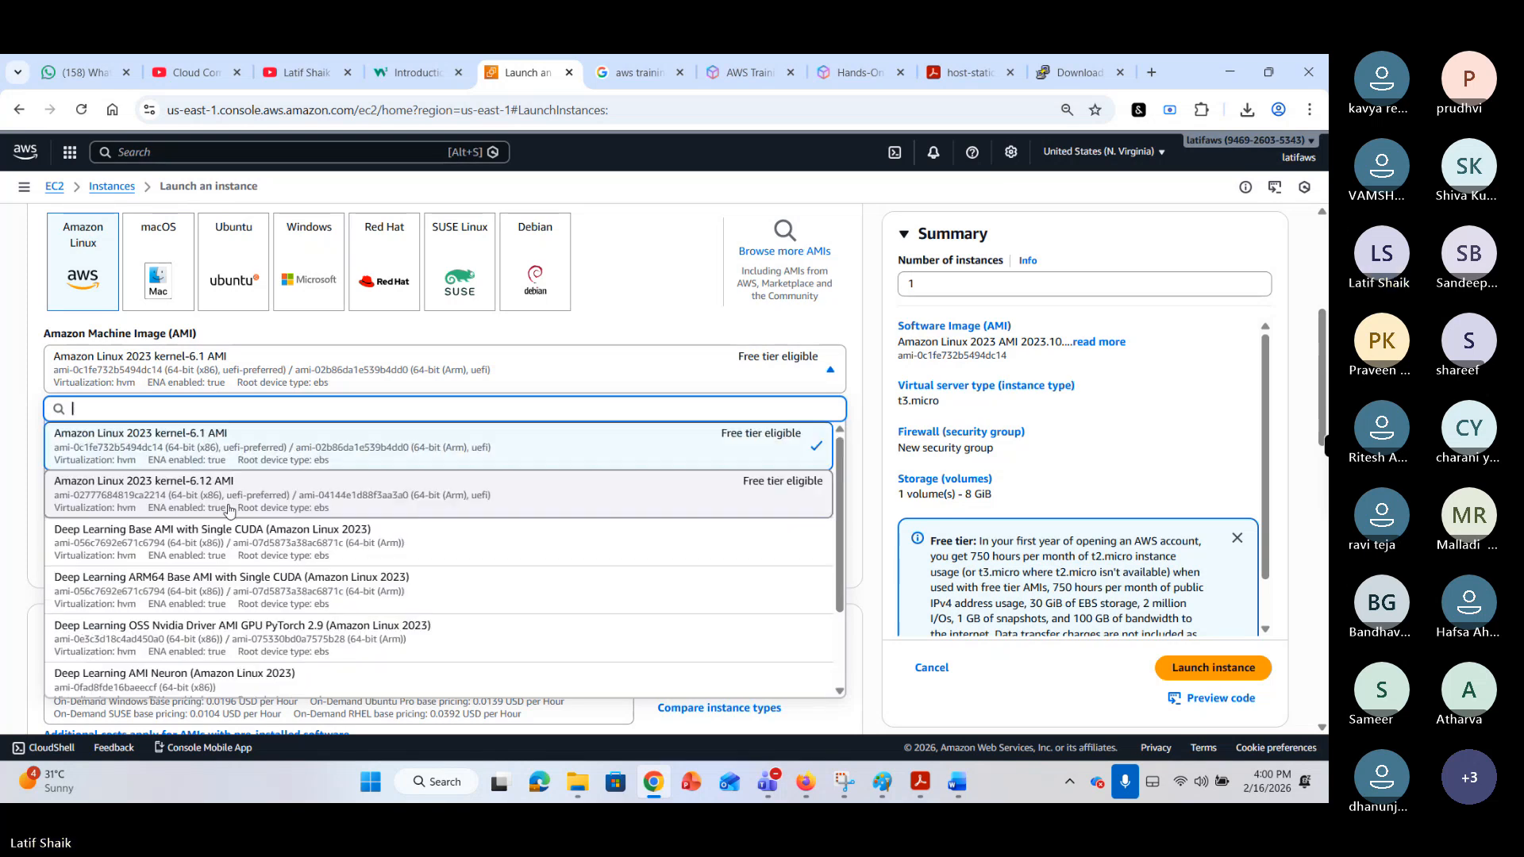
scroll(11, 479, "up", 2)
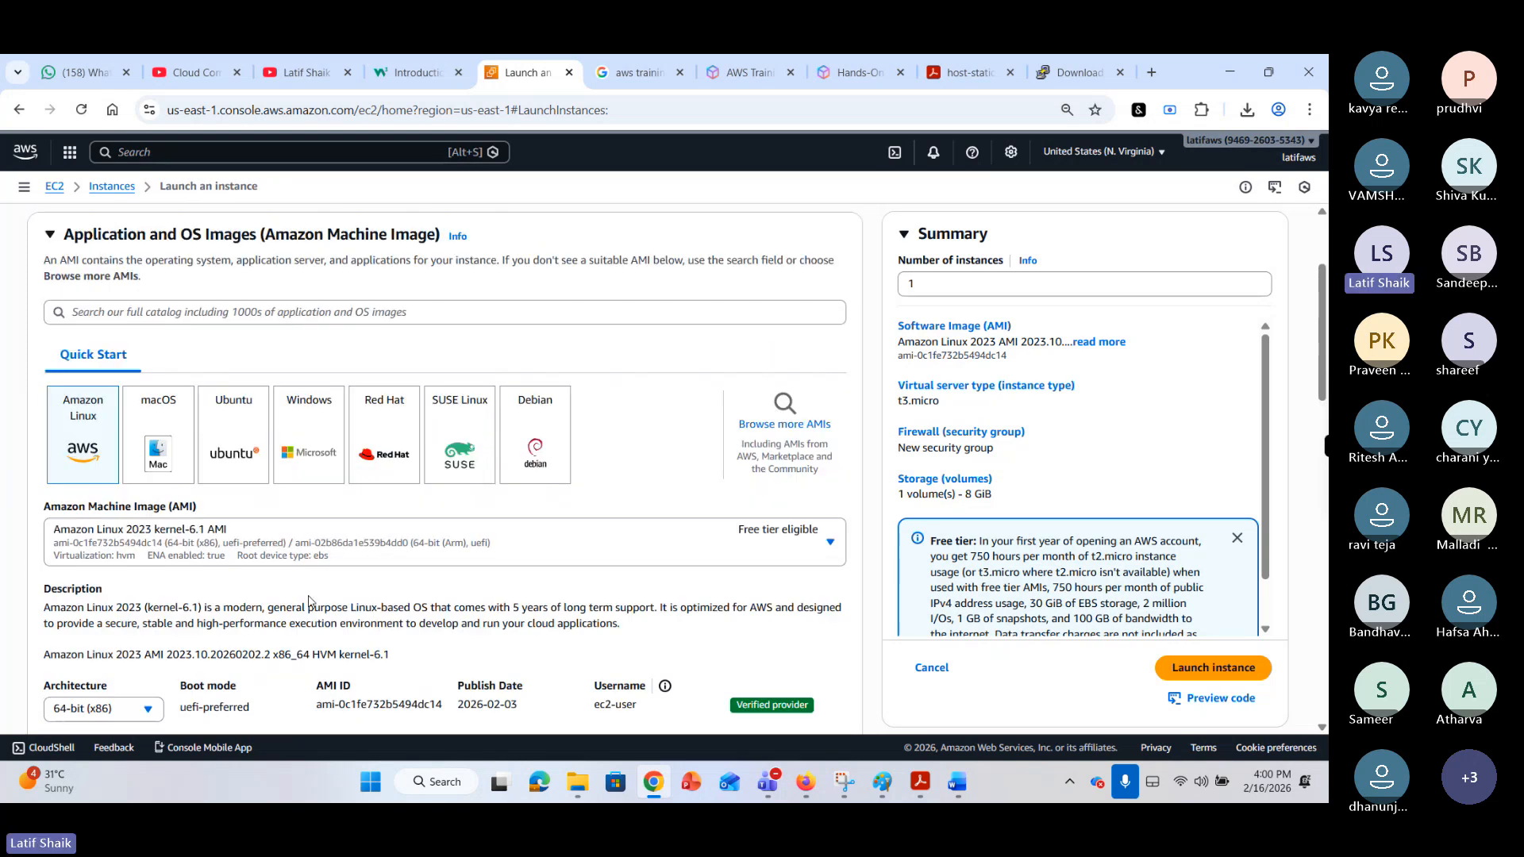
Examine the chosen AMI's details, including its username and publish date, along with the instance type section.
scroll(309, 601, "down", 2)
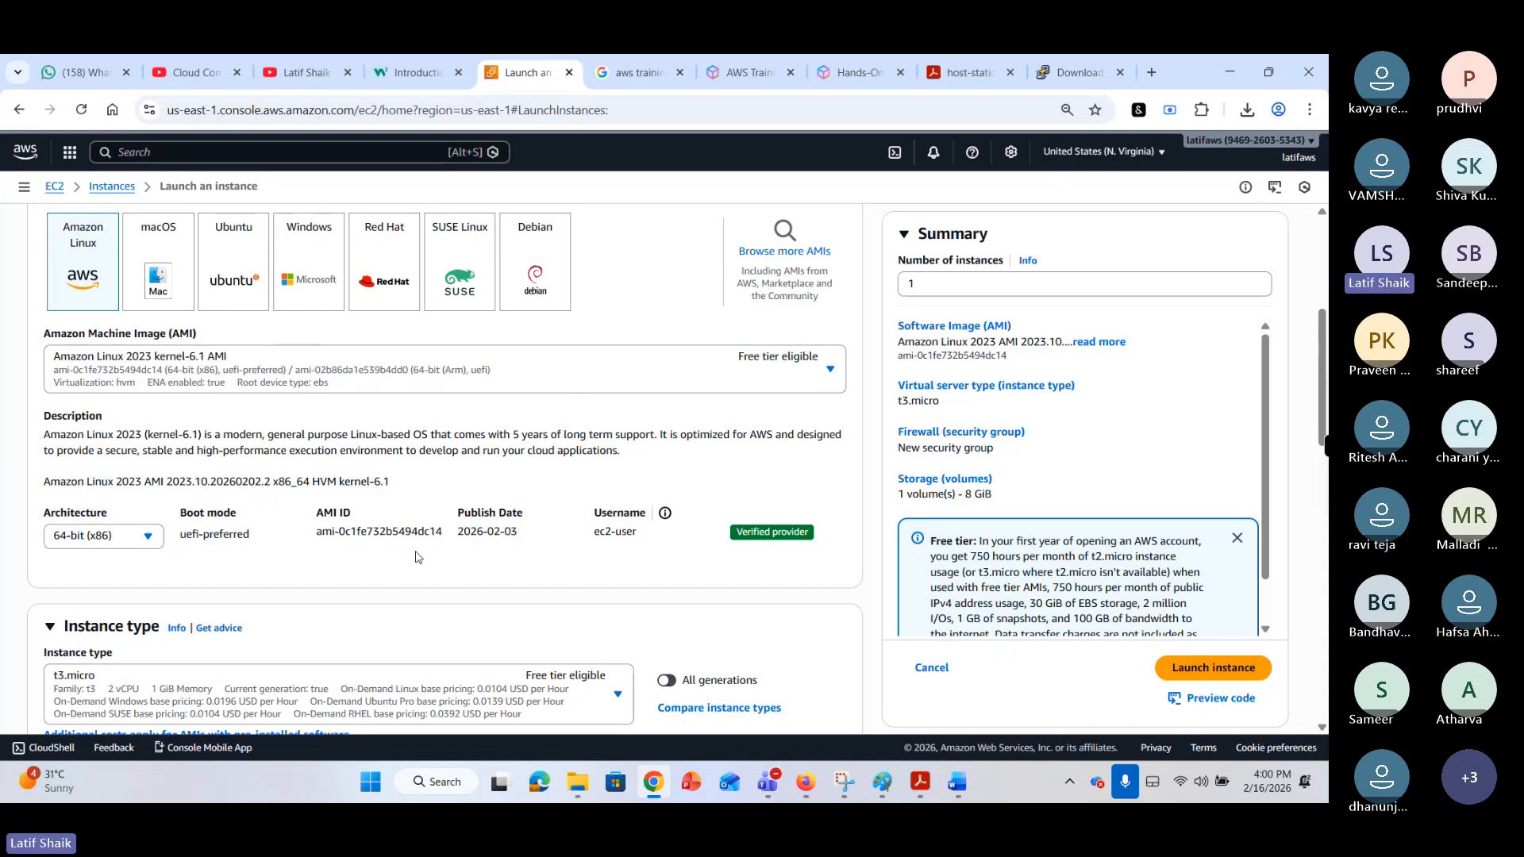
scroll(397, 551, "down", 2)
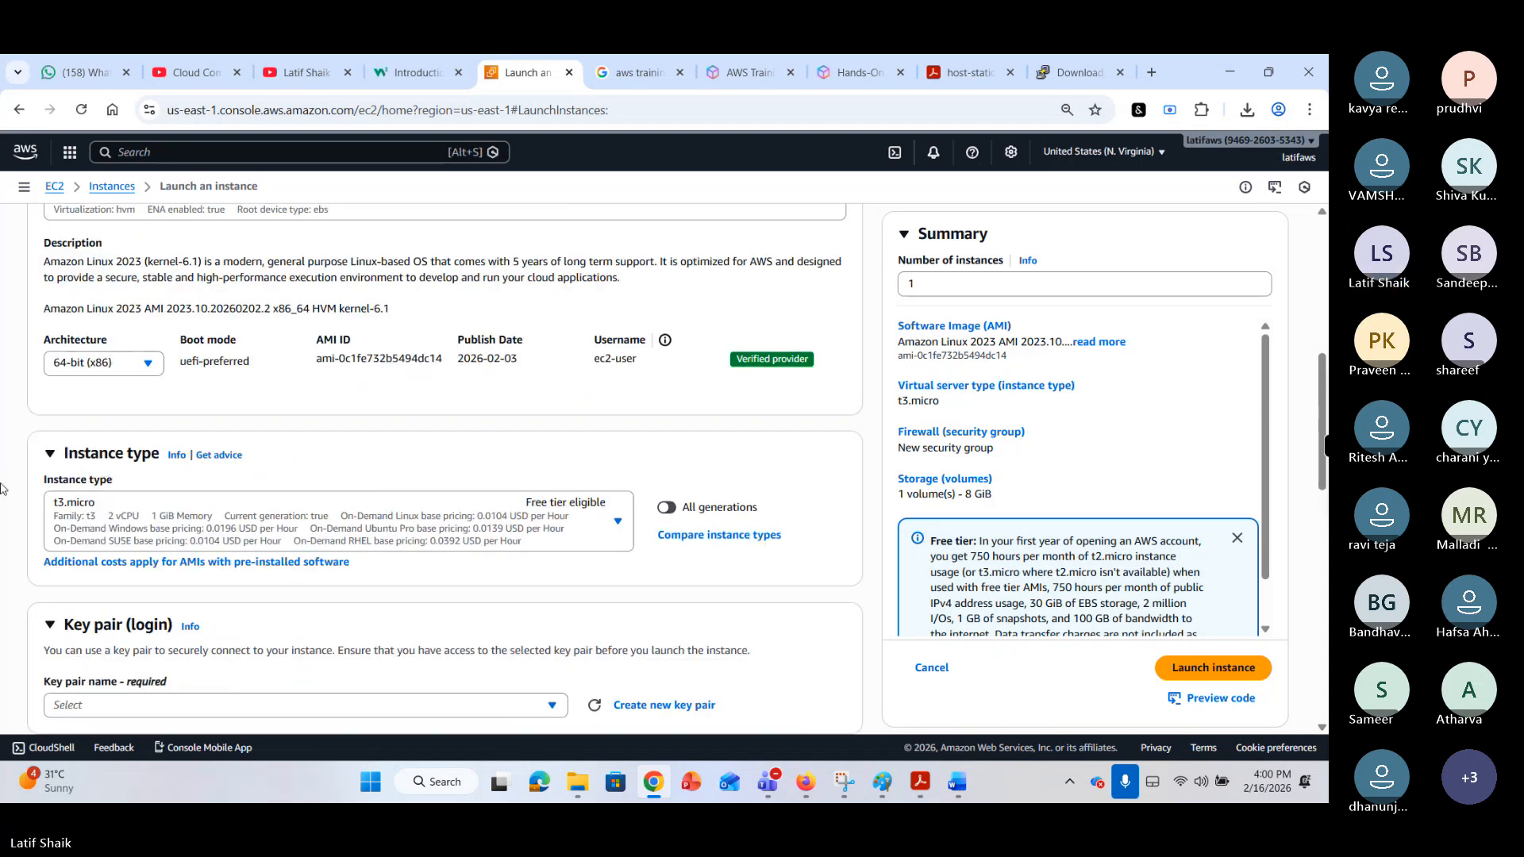
scroll(93, 427, "down", 1)
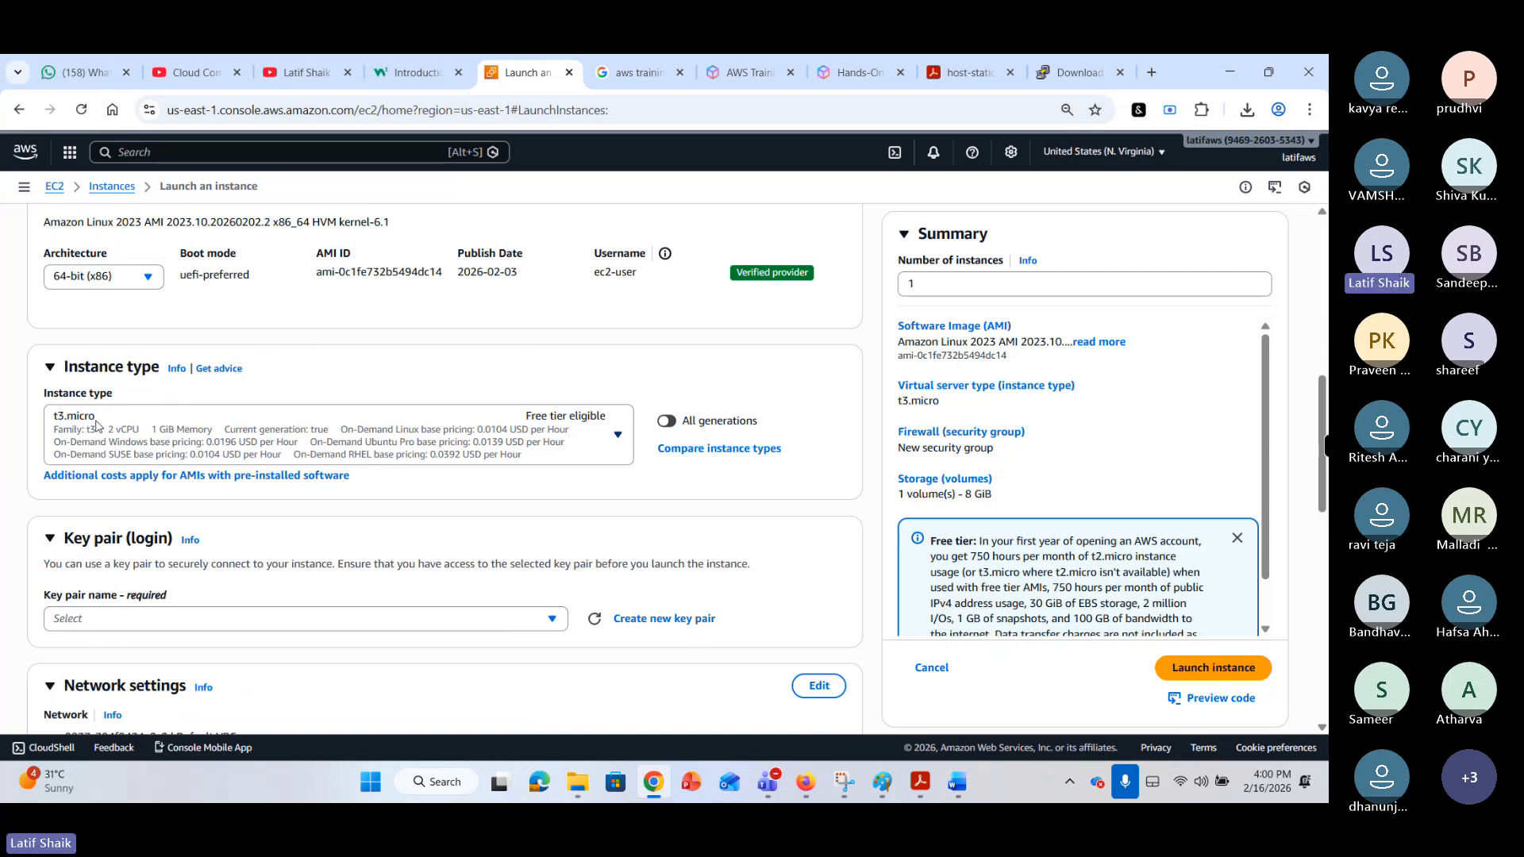
scroll(295, 467, "up", 2)
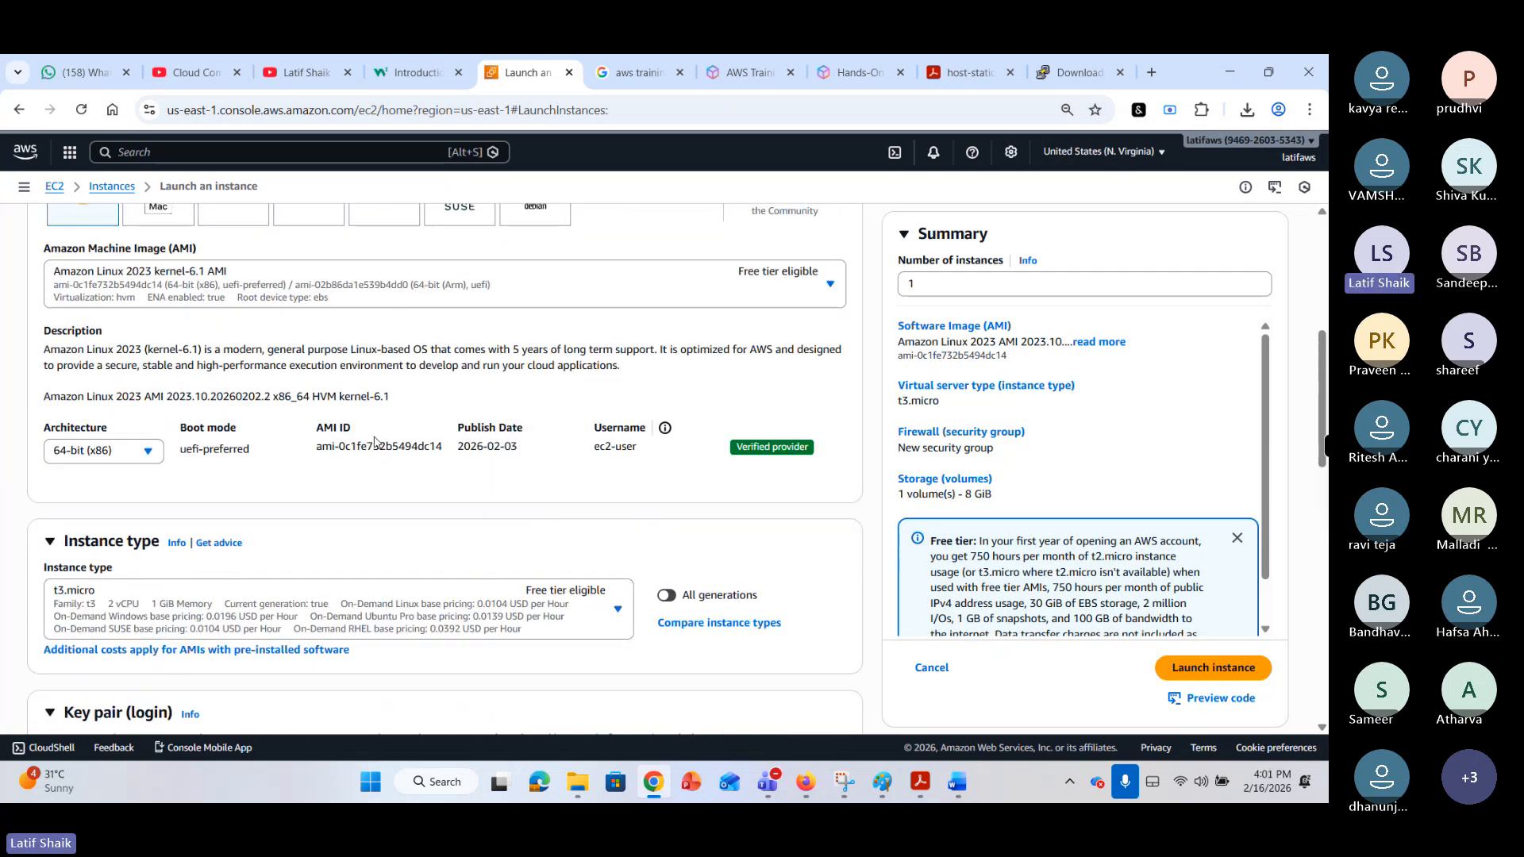
scroll(207, 444, "up", 2)
scroll(221, 462, "down", 4)
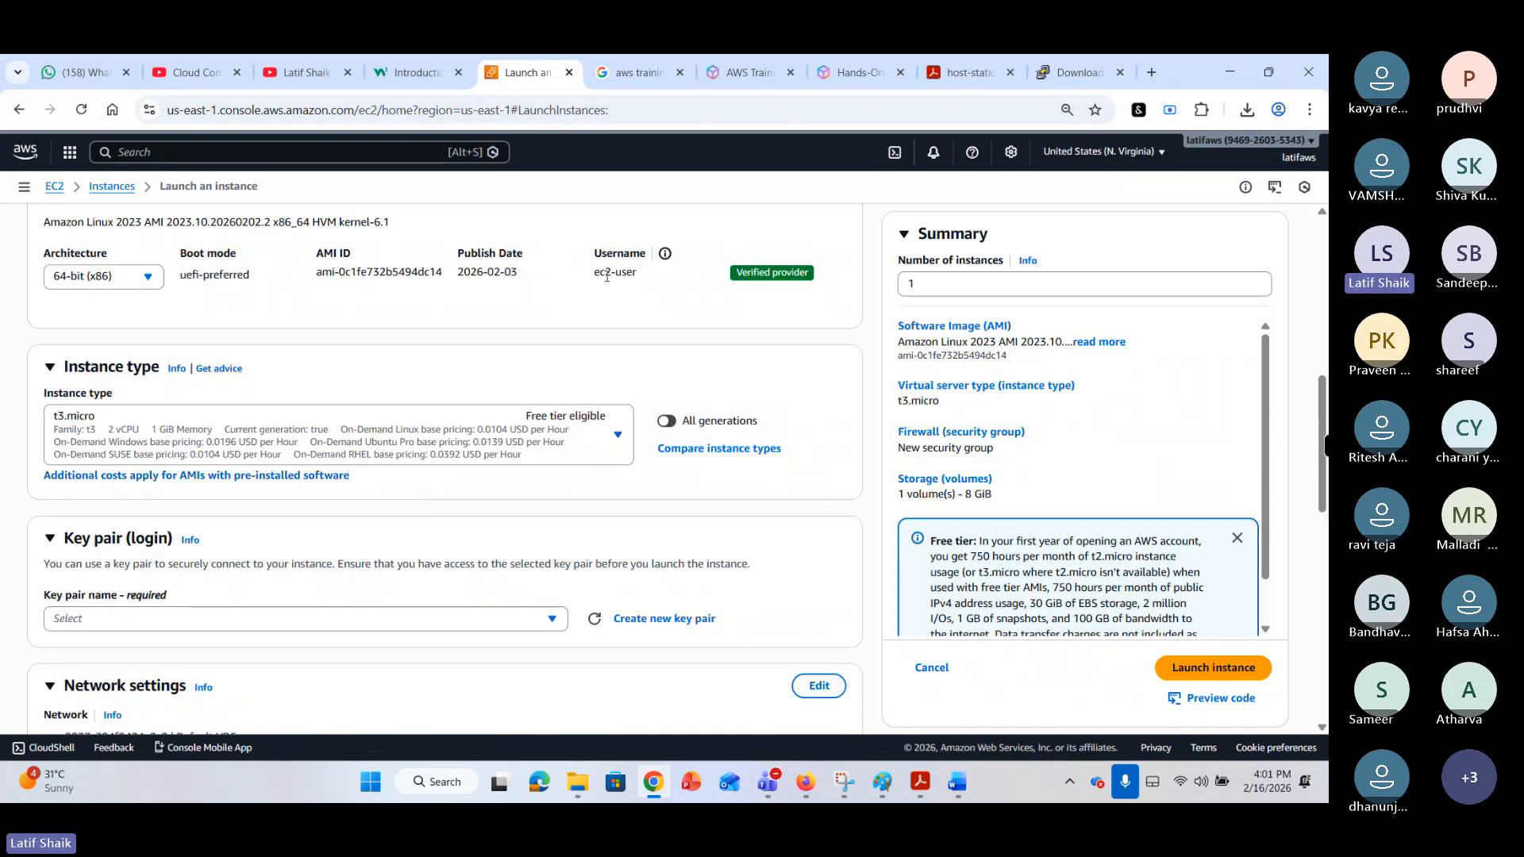
left_click_drag(599, 272, 640, 278)
left_click(588, 317)
left_click_drag(524, 278, 469, 274)
left_click(468, 322)
Browse the available instance types and their specifications and pricing, keeping t3.micro selected.
left_click(615, 441)
left_click(616, 442)
left_click(615, 440)
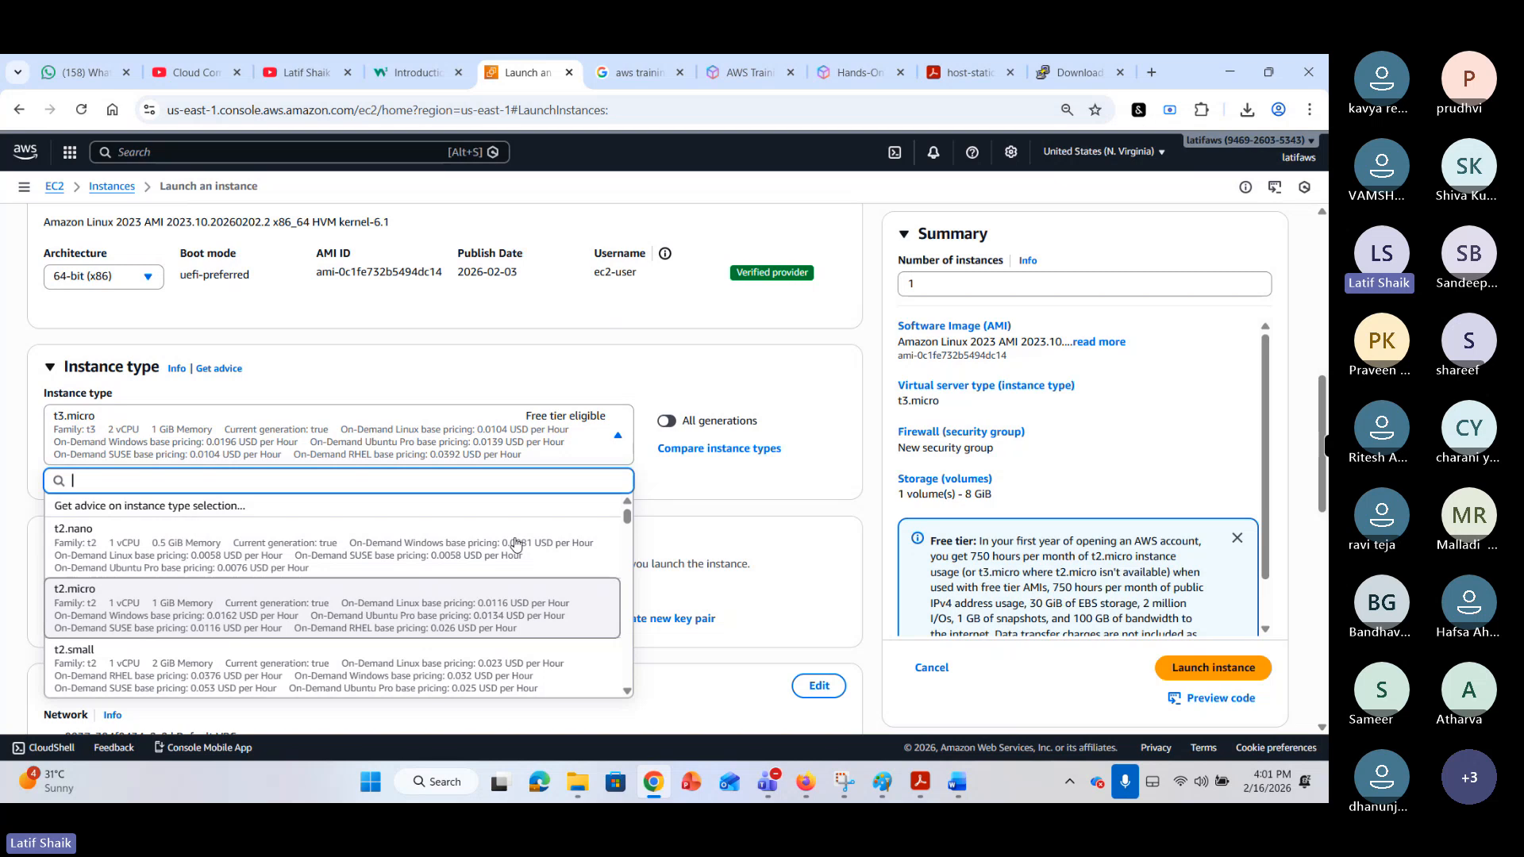
scroll(514, 543, "down", 3)
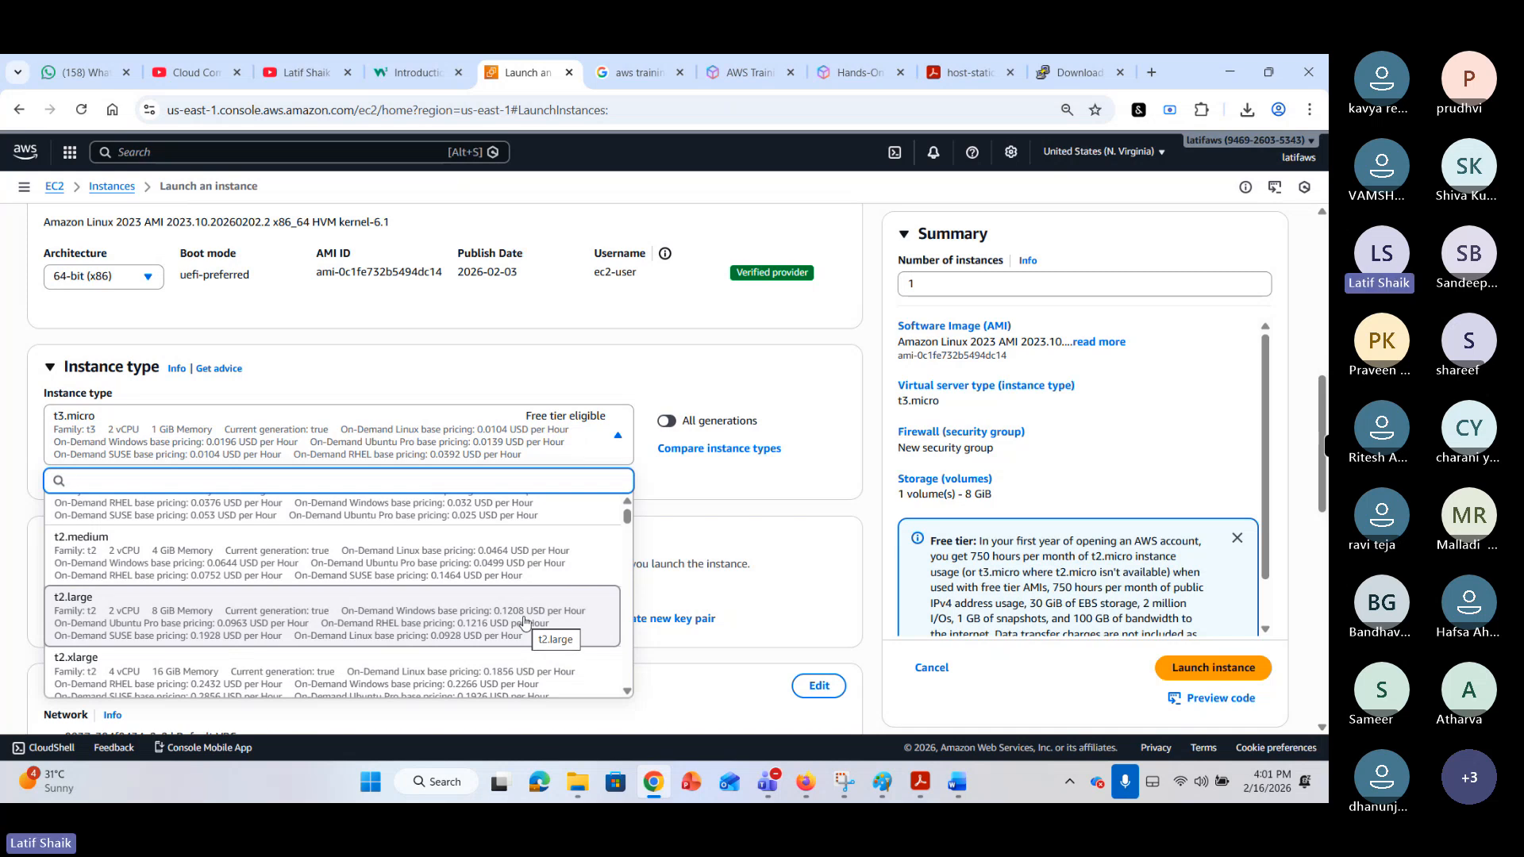
scroll(523, 617, "down", 1)
scroll(522, 617, "down", 5)
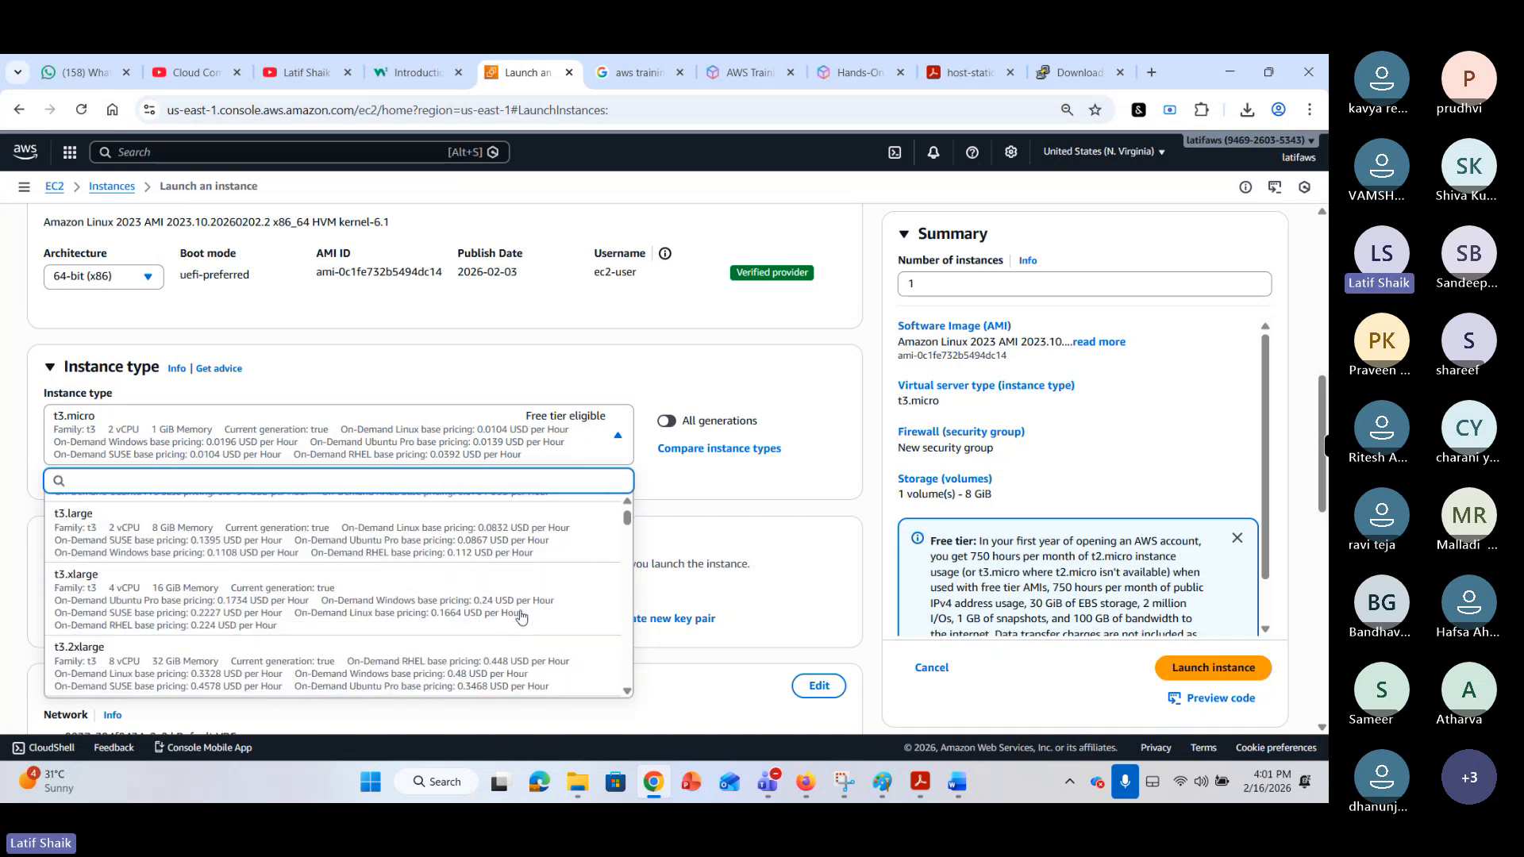
scroll(521, 617, "down", 10)
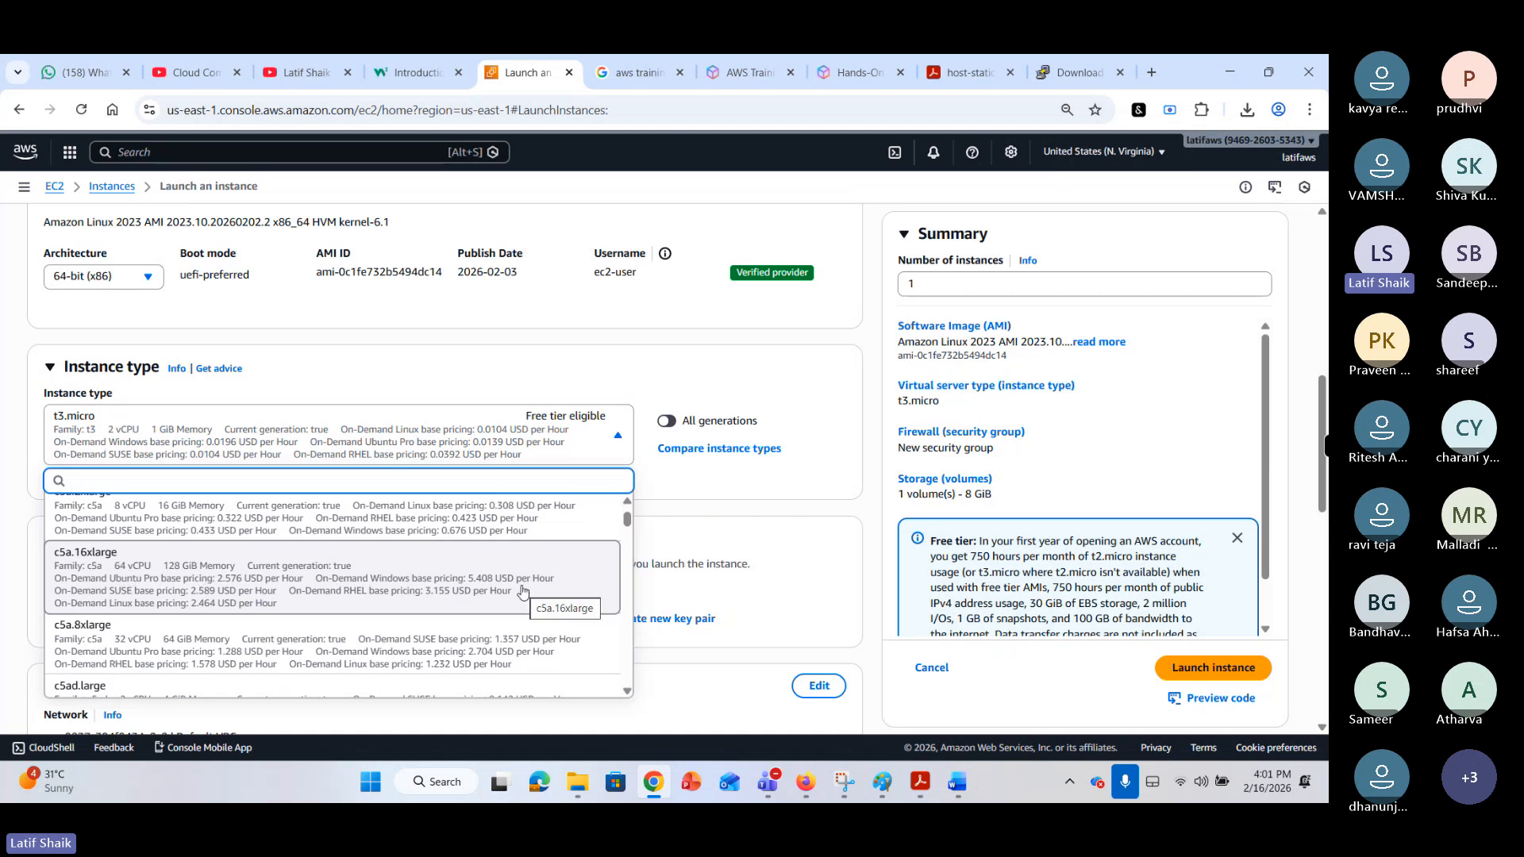
scroll(524, 591, "up", 10)
scroll(524, 591, "up", 5)
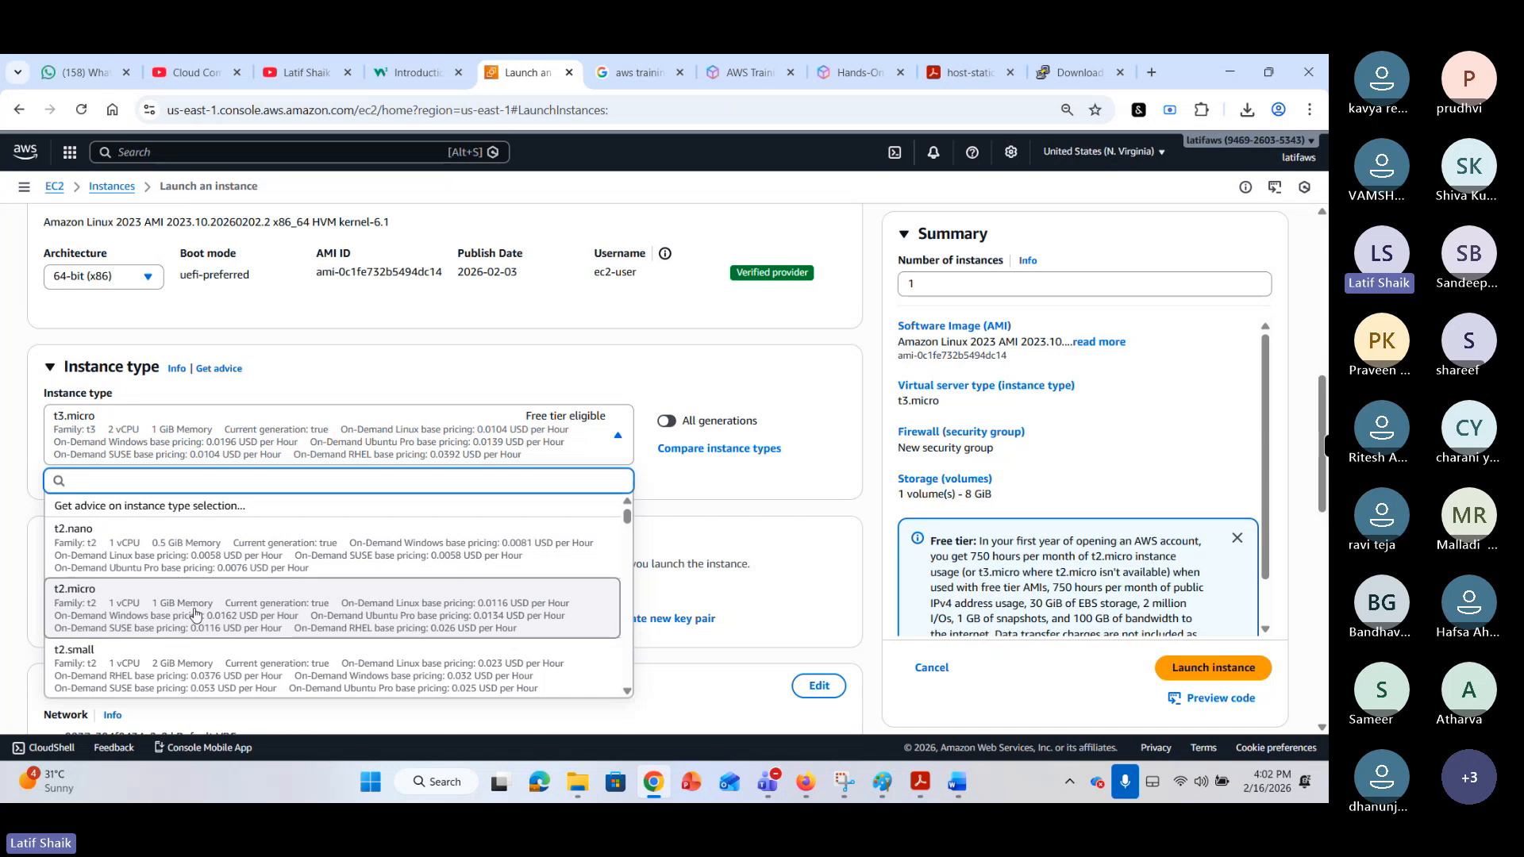
scroll(531, 608, "down", 3)
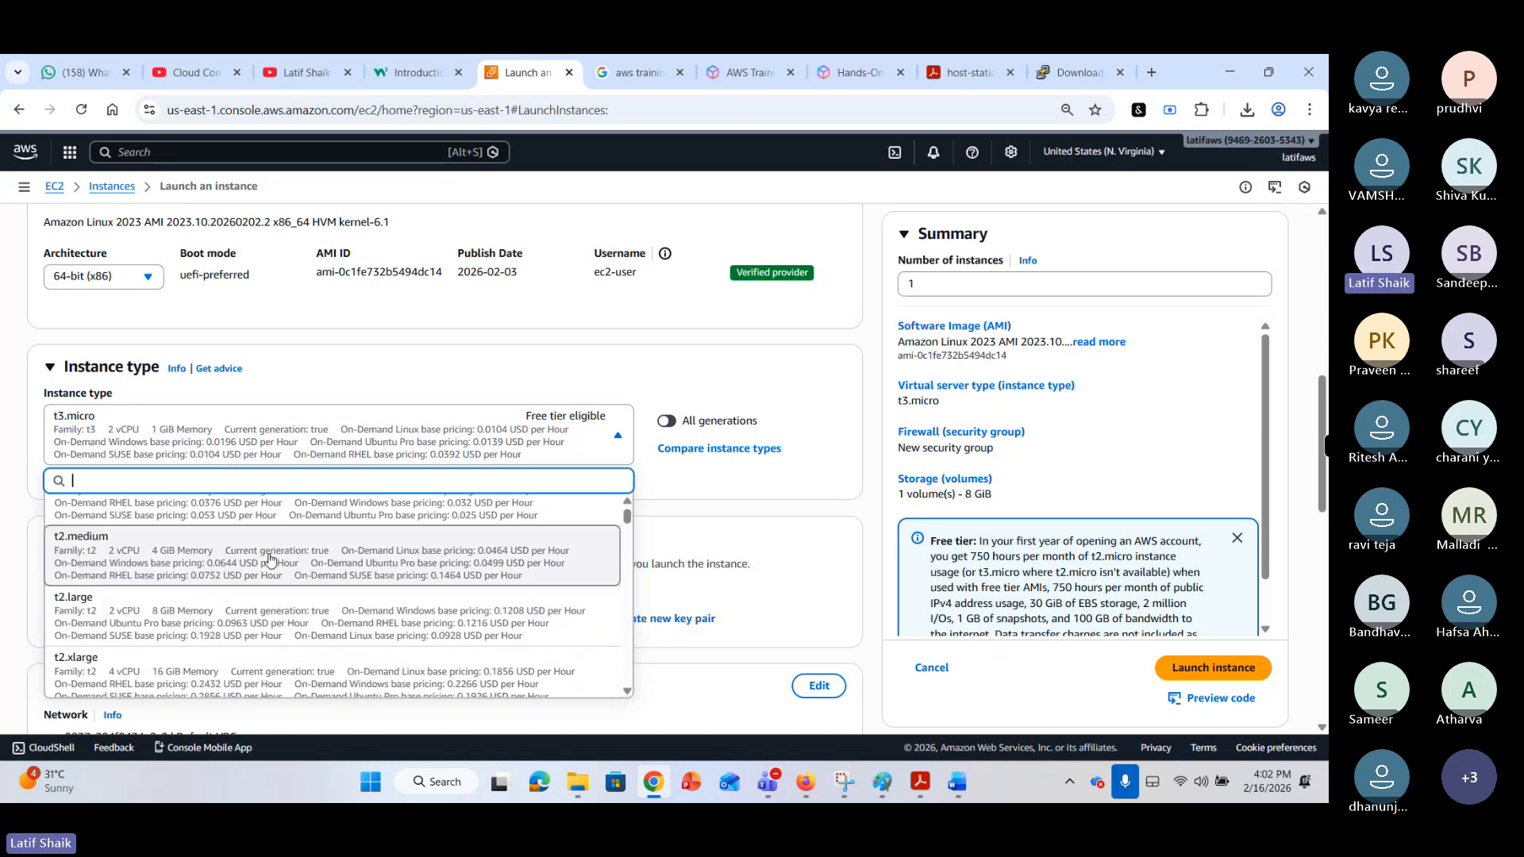
scroll(360, 619, "down", 1)
scroll(359, 619, "down", 4)
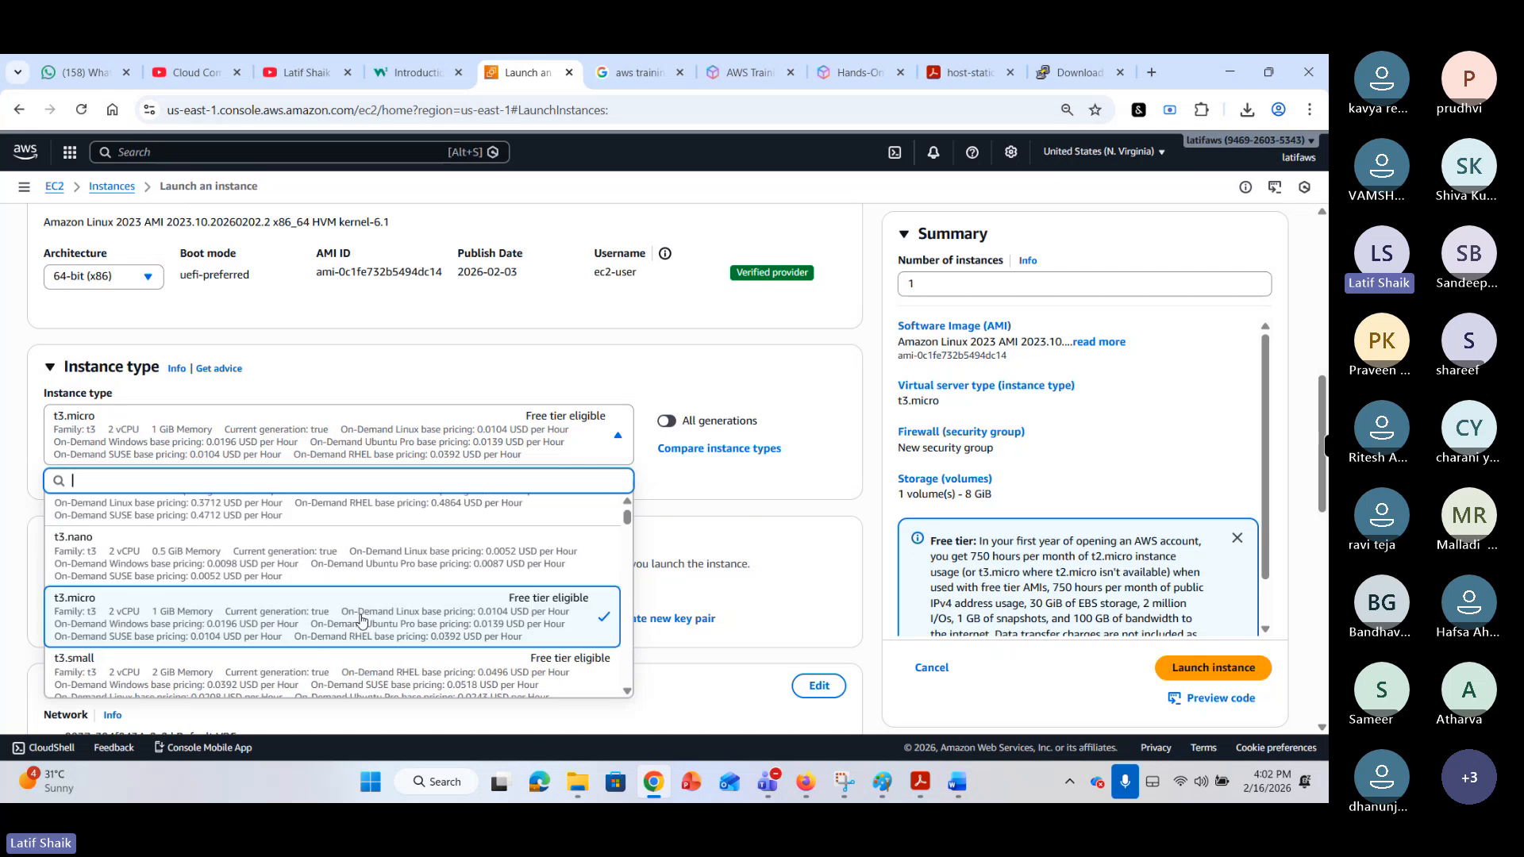
scroll(361, 619, "down", 1)
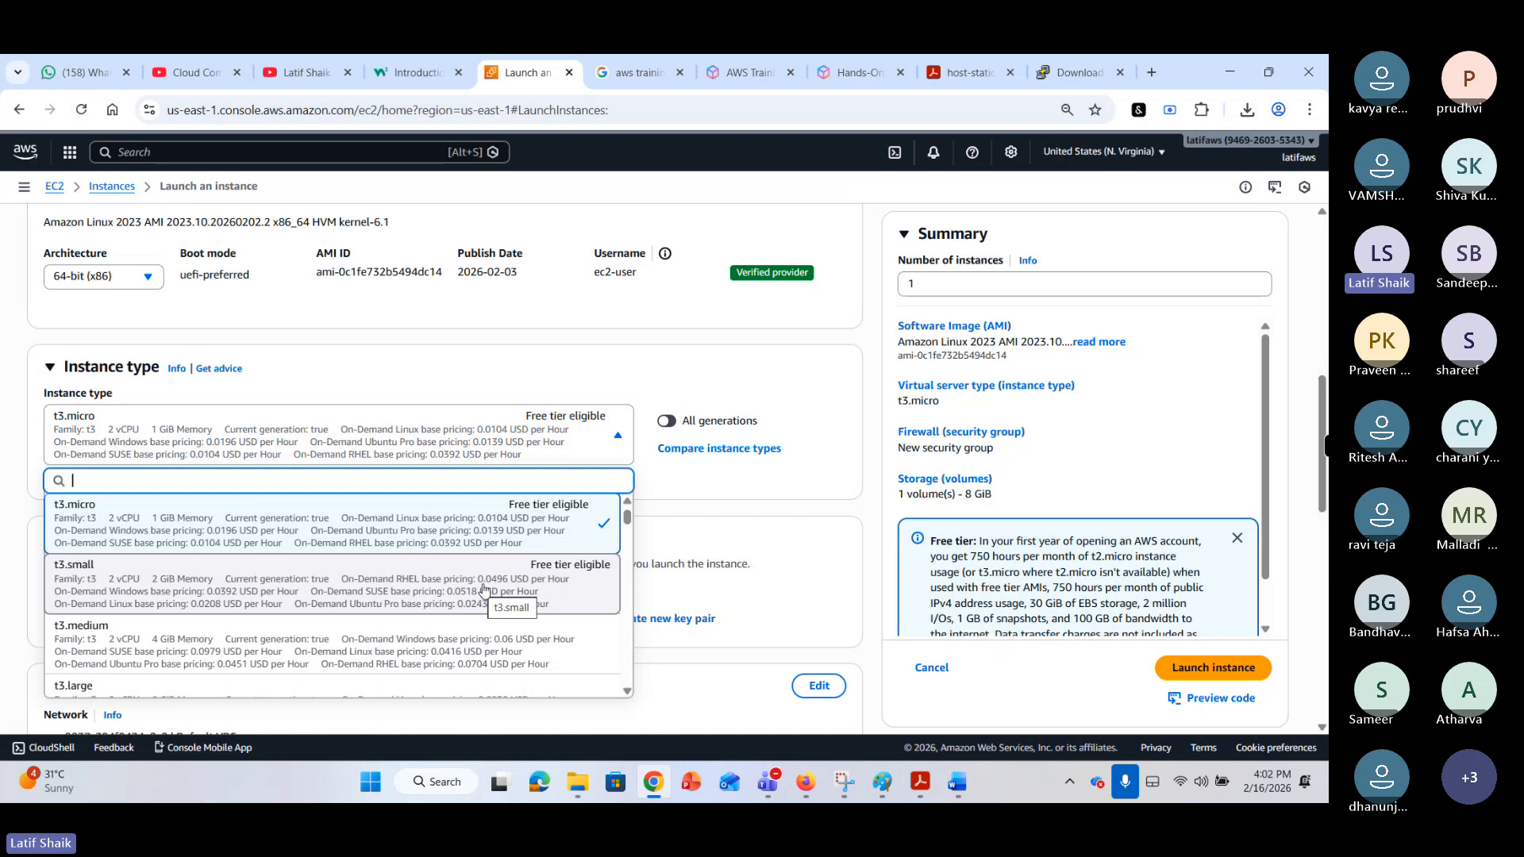
left_click(757, 498)
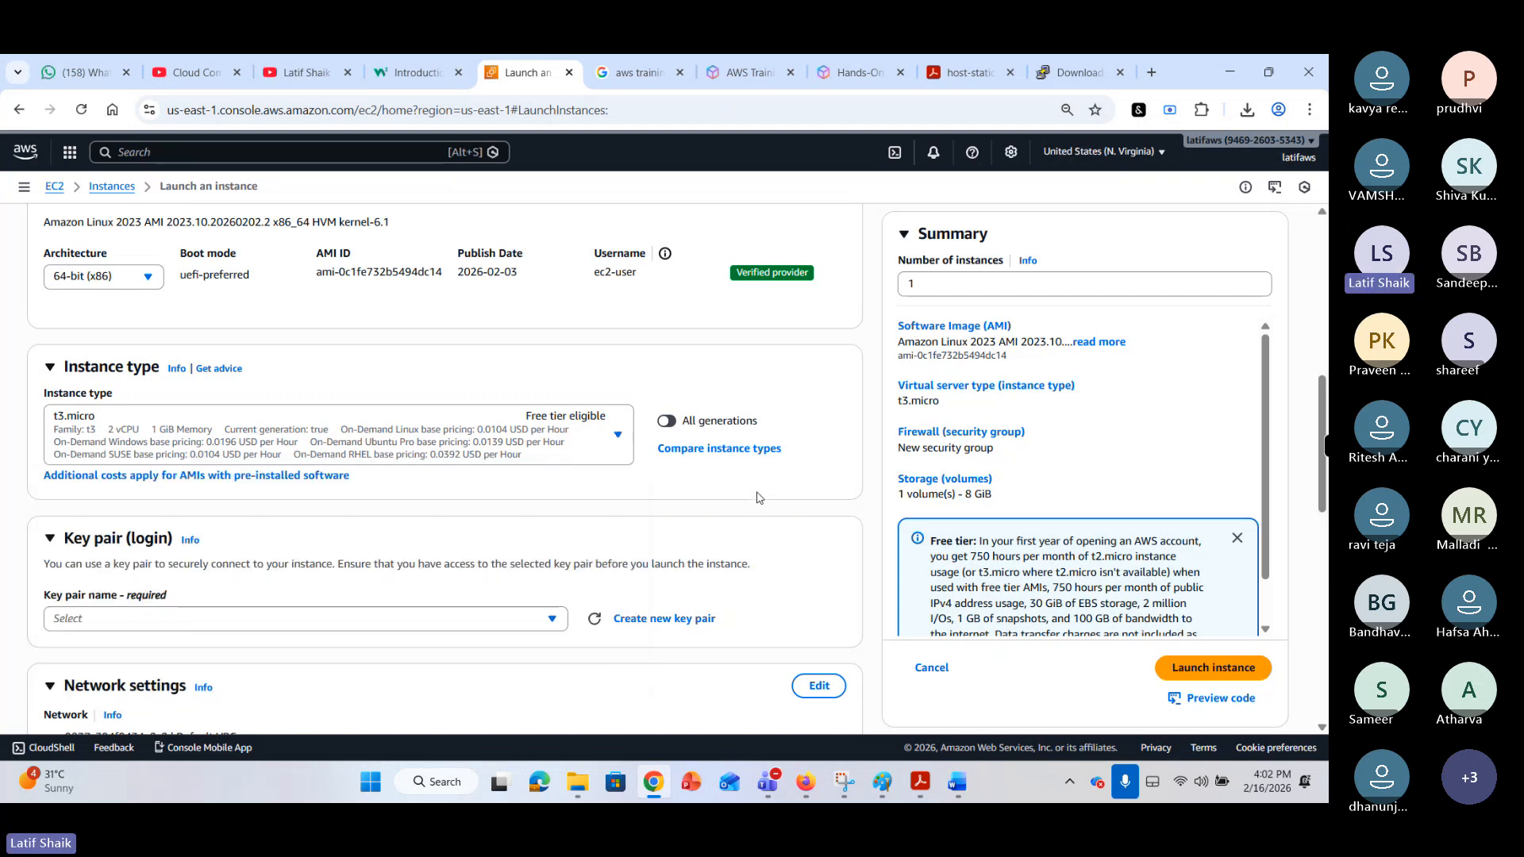
Choose the existing projecta-keypair as the login key pair for the instance.
scroll(483, 527, "down", 1)
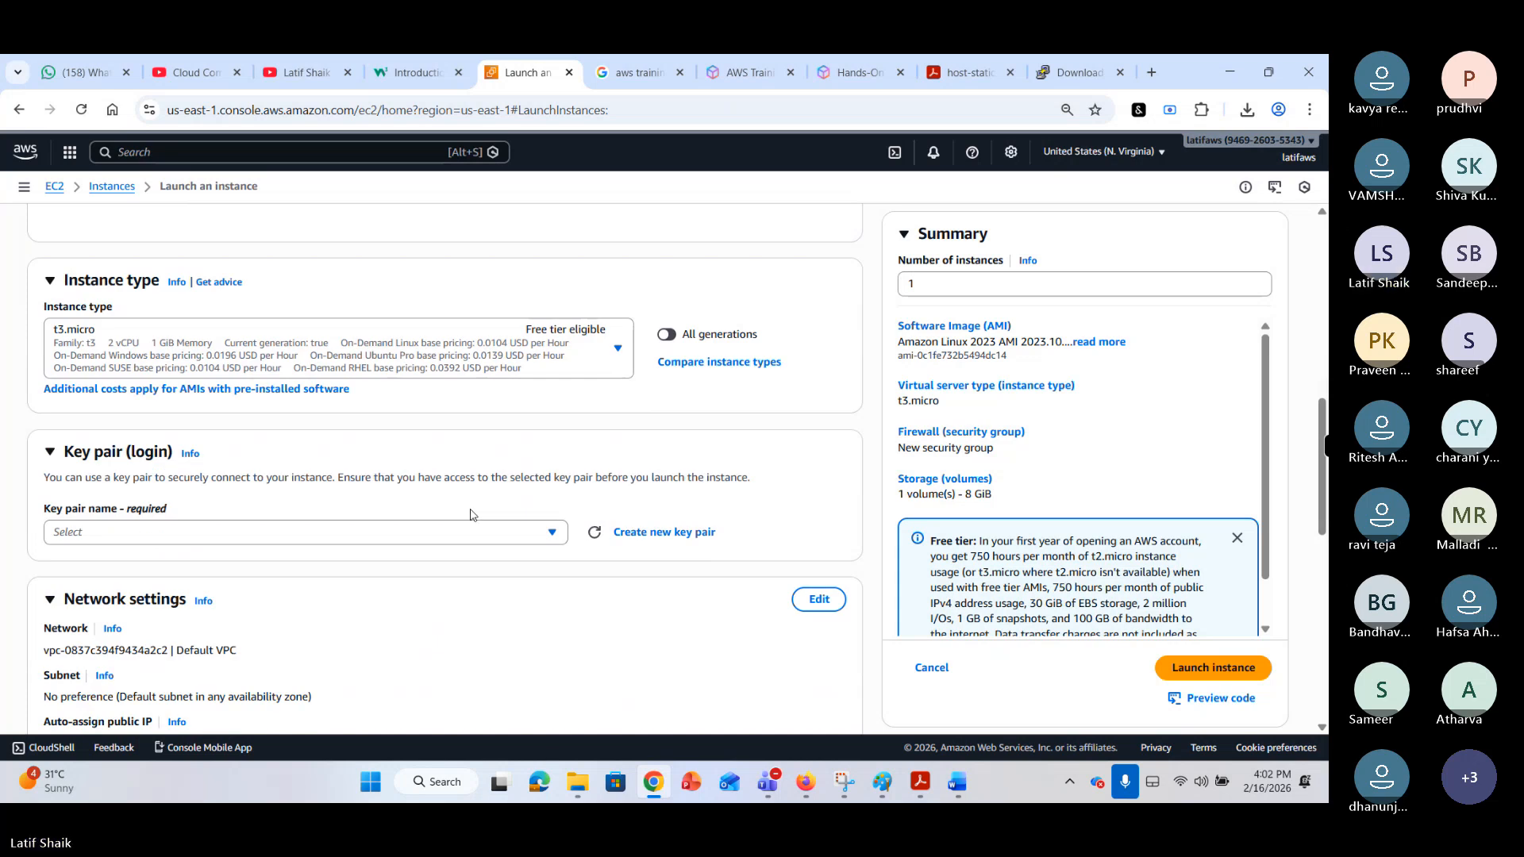
left_click(468, 537)
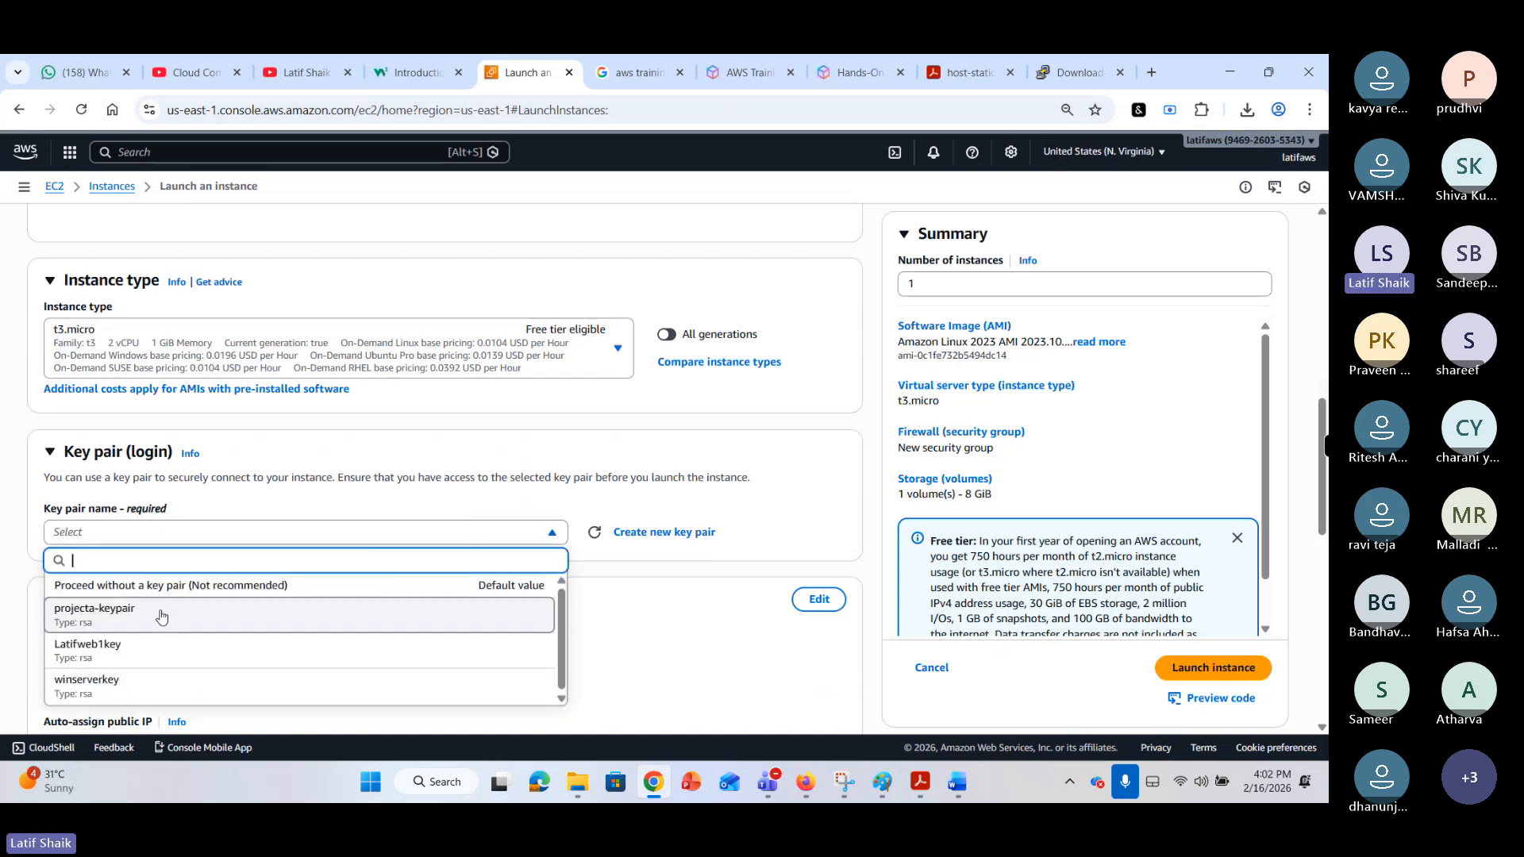
left_click(161, 616)
scroll(604, 502, "down", 2)
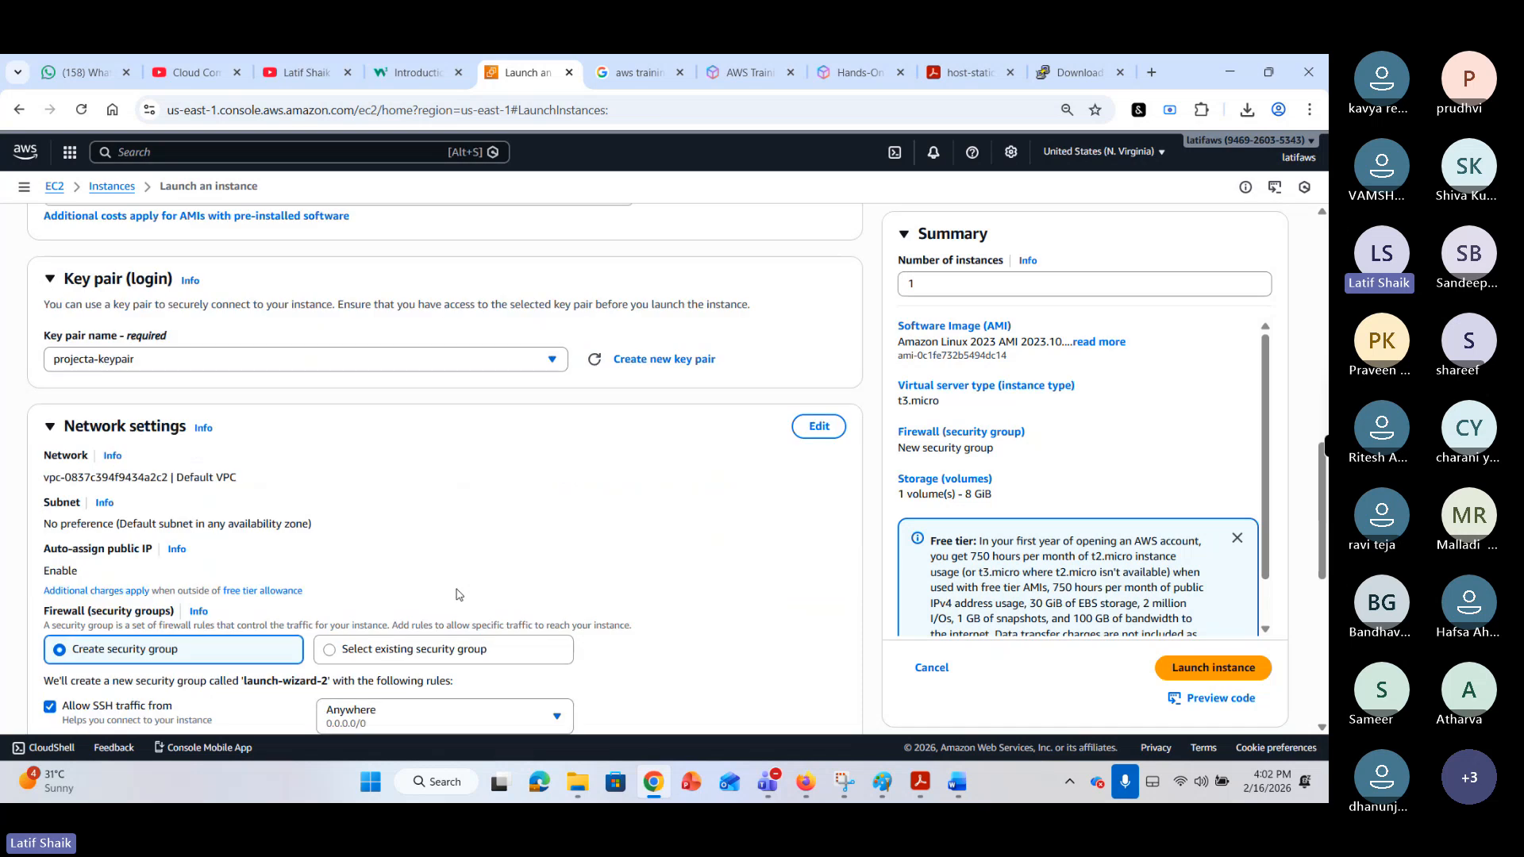
scroll(574, 498, "down", 1)
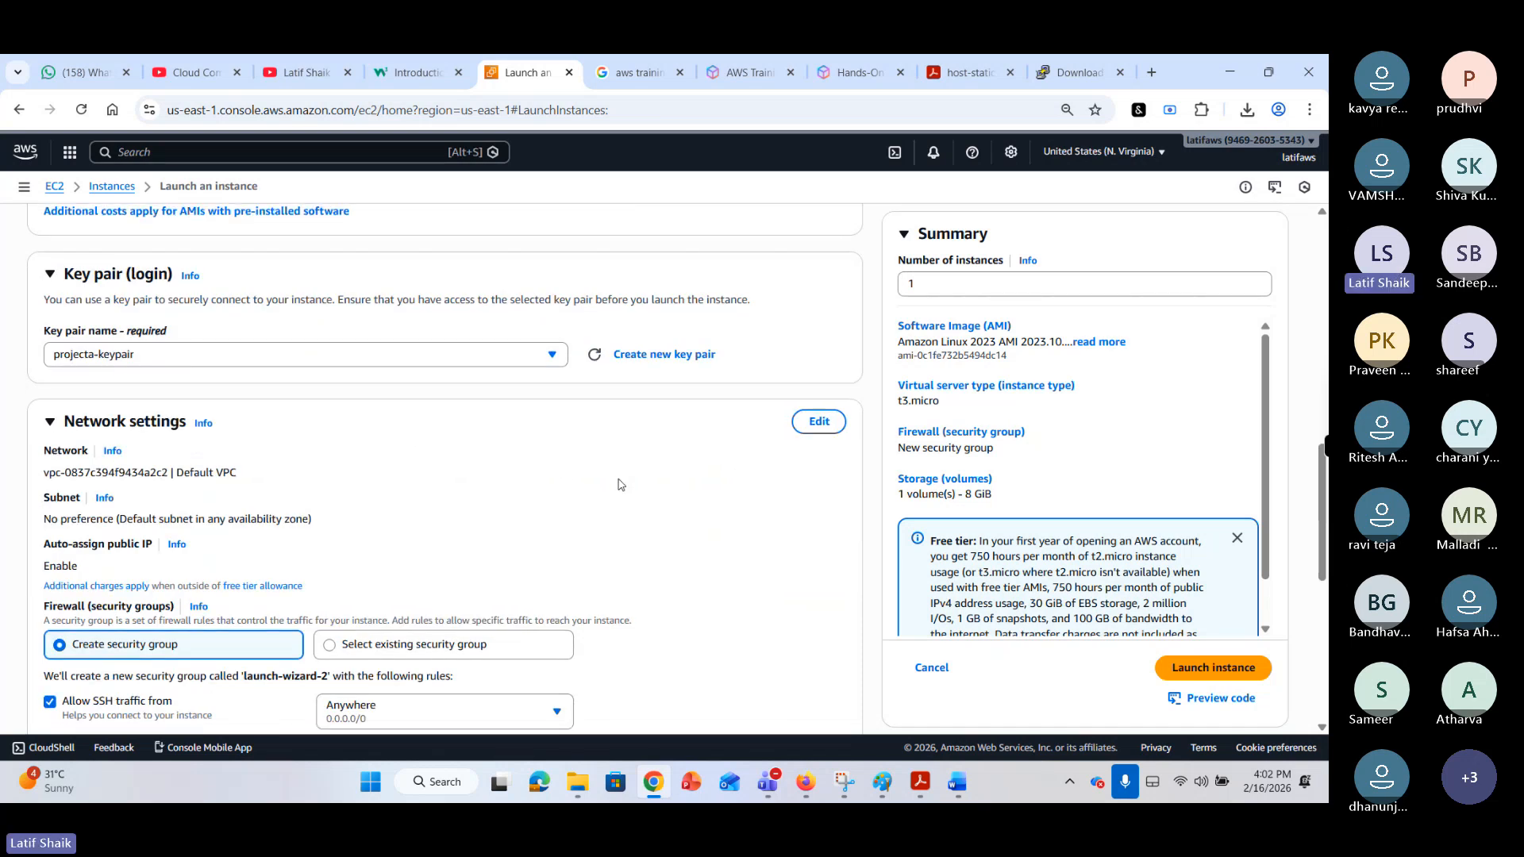
Edit the instance's network settings and choose projecta-vpc as the VPC.
scroll(428, 470, "up", 10)
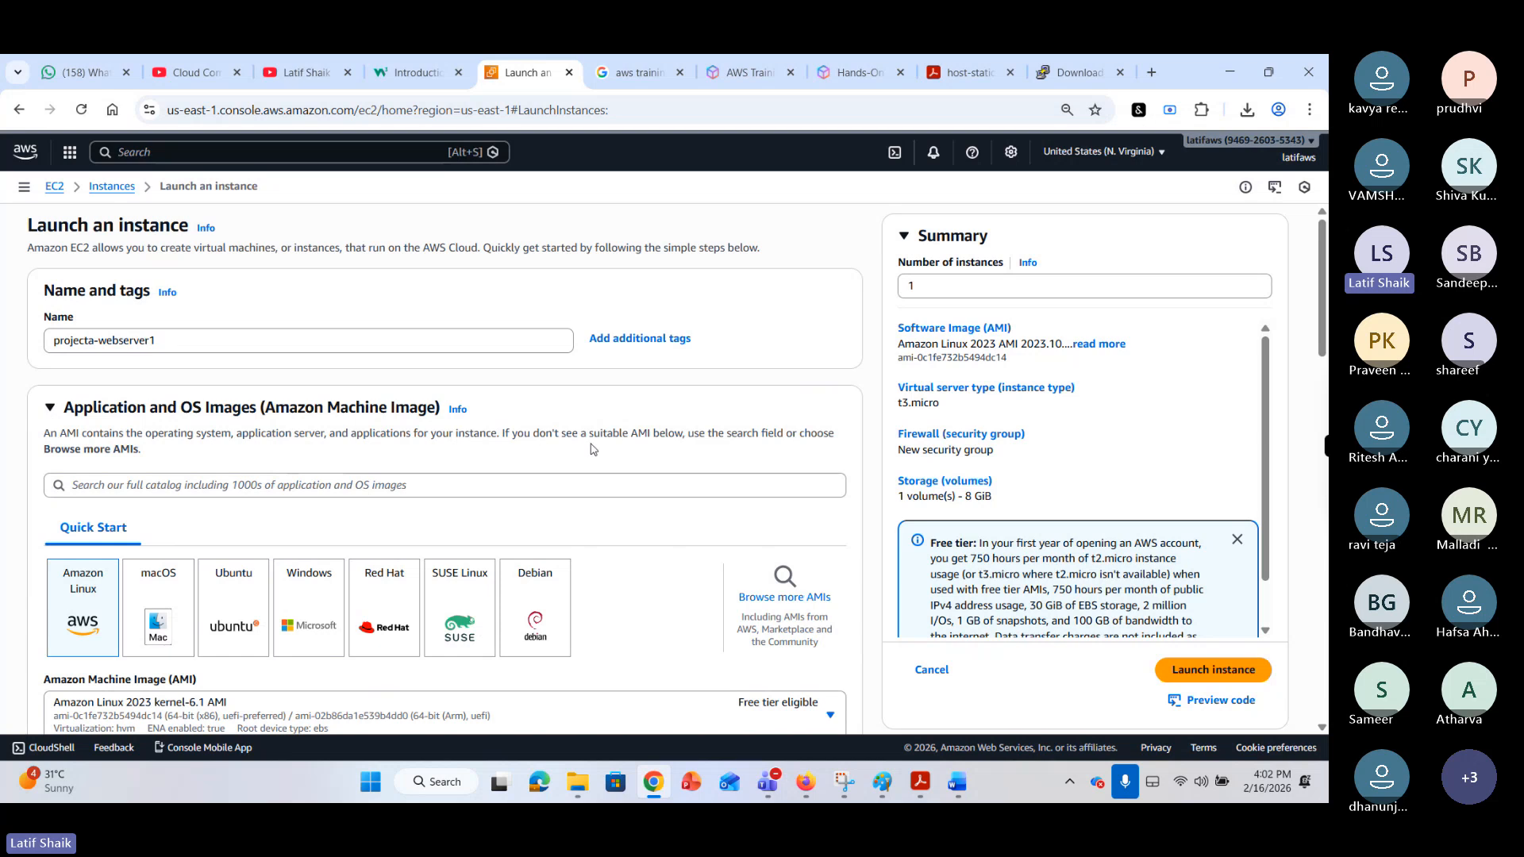
scroll(246, 484, "down", 2)
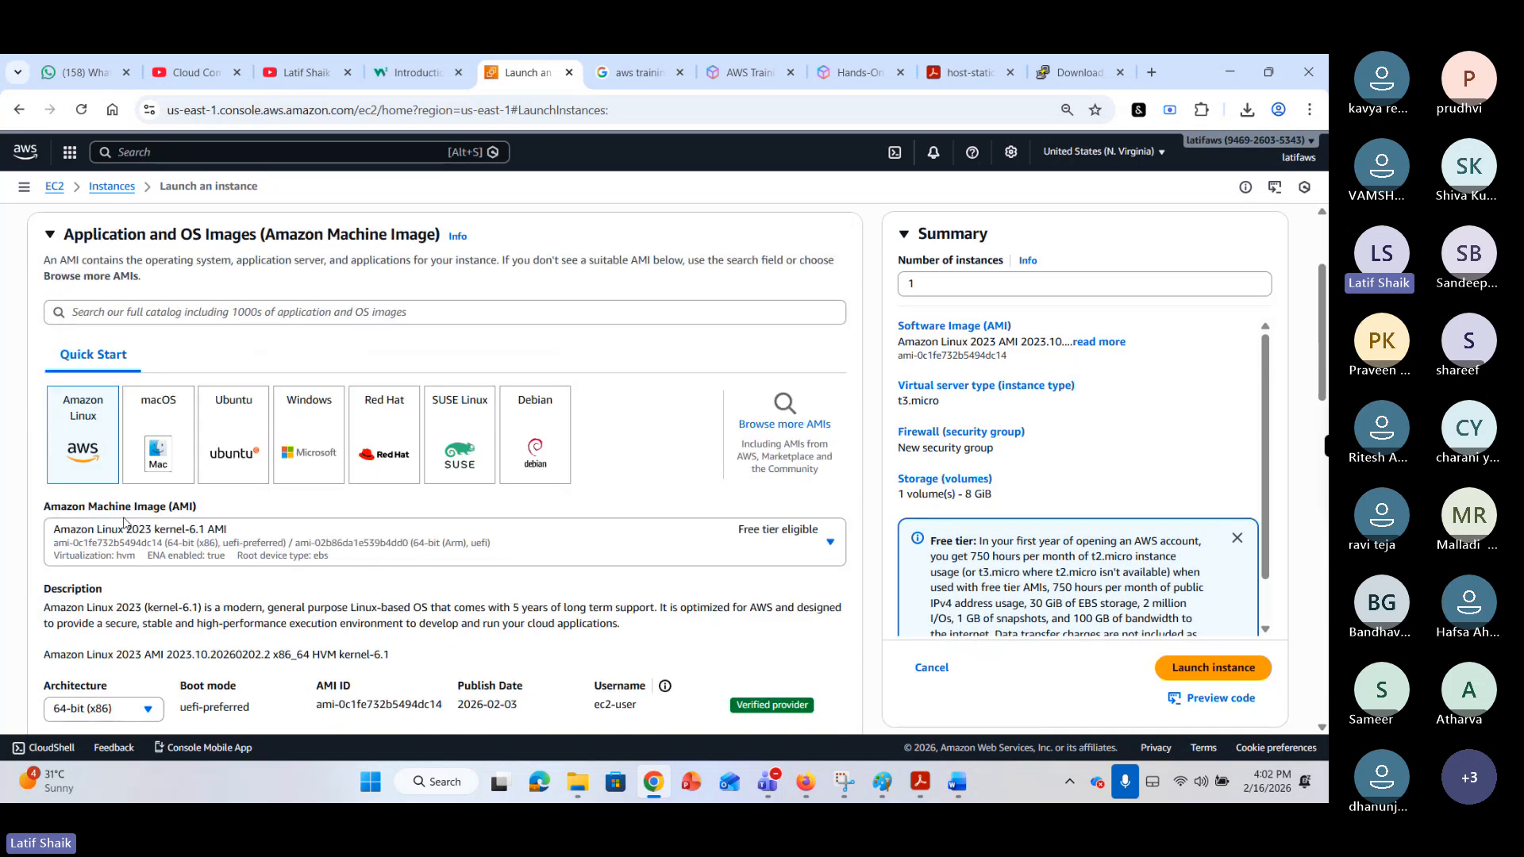
scroll(123, 523, "down", 8)
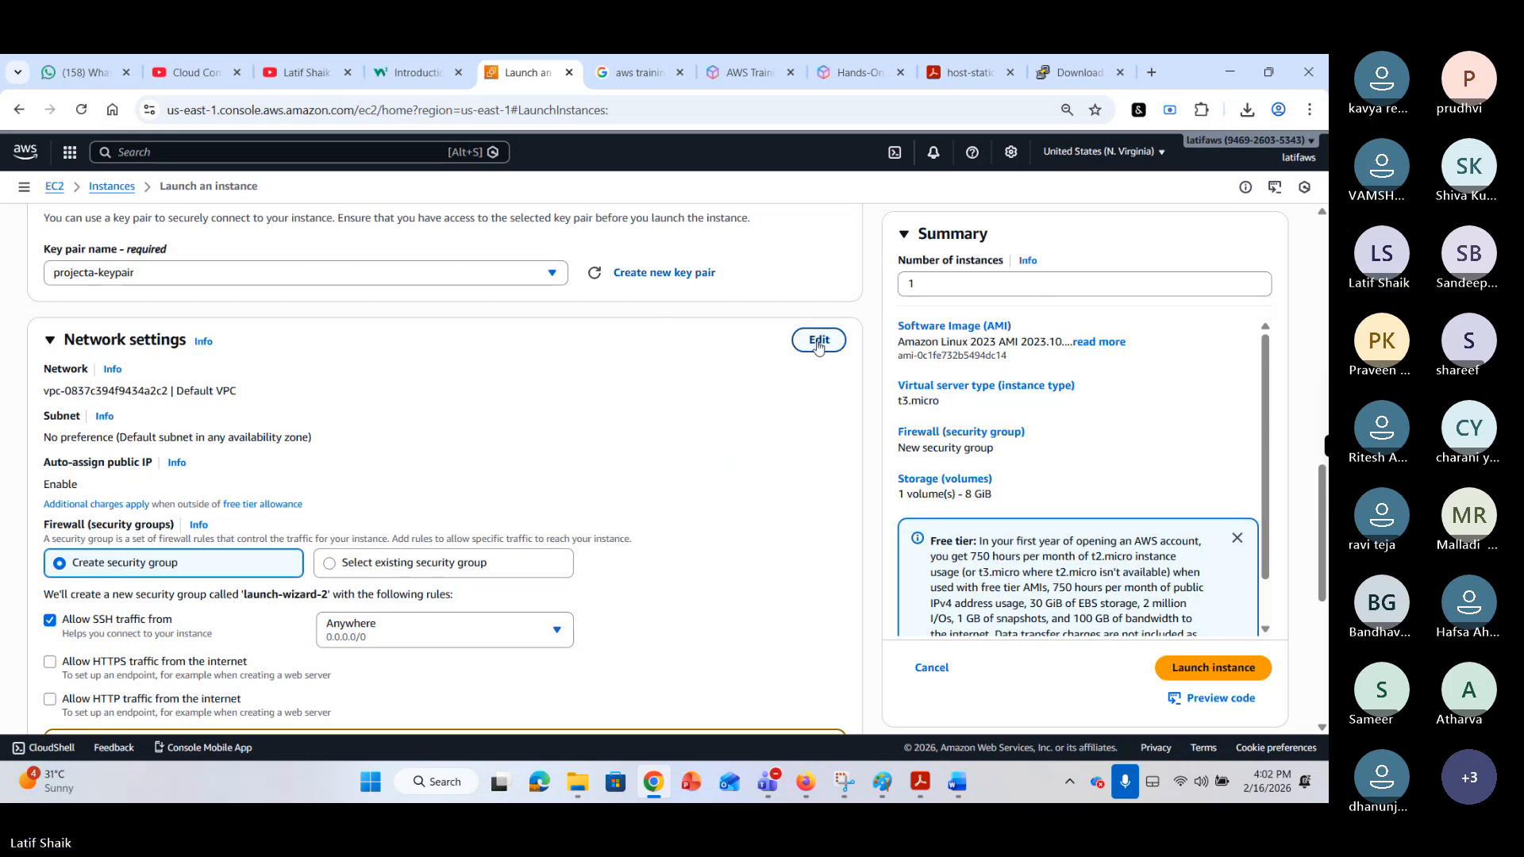
left_click(127, 348)
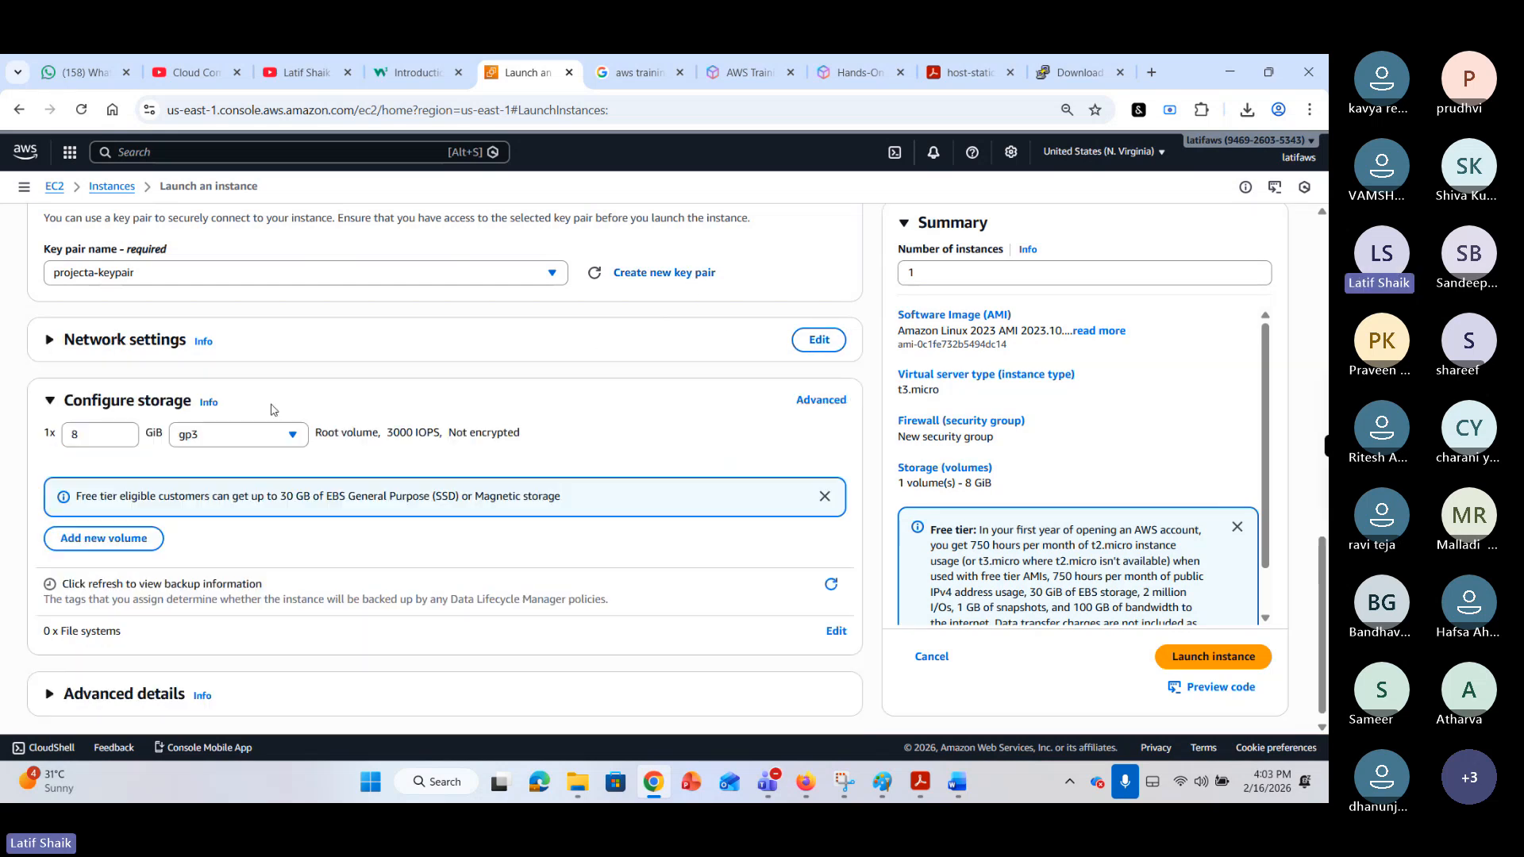
left_click(54, 346)
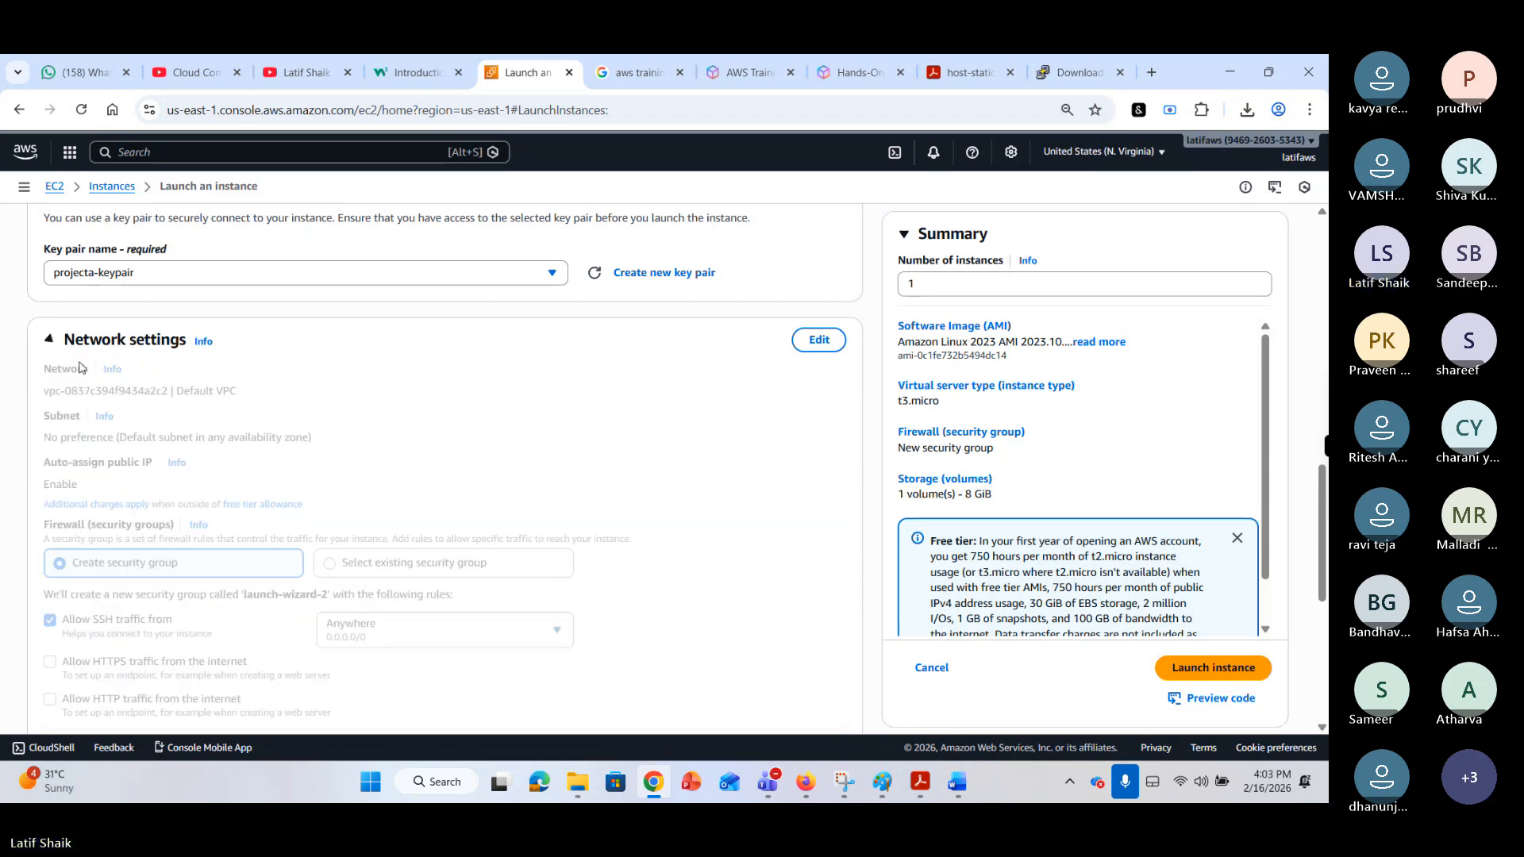
left_click(810, 348)
left_click(245, 401)
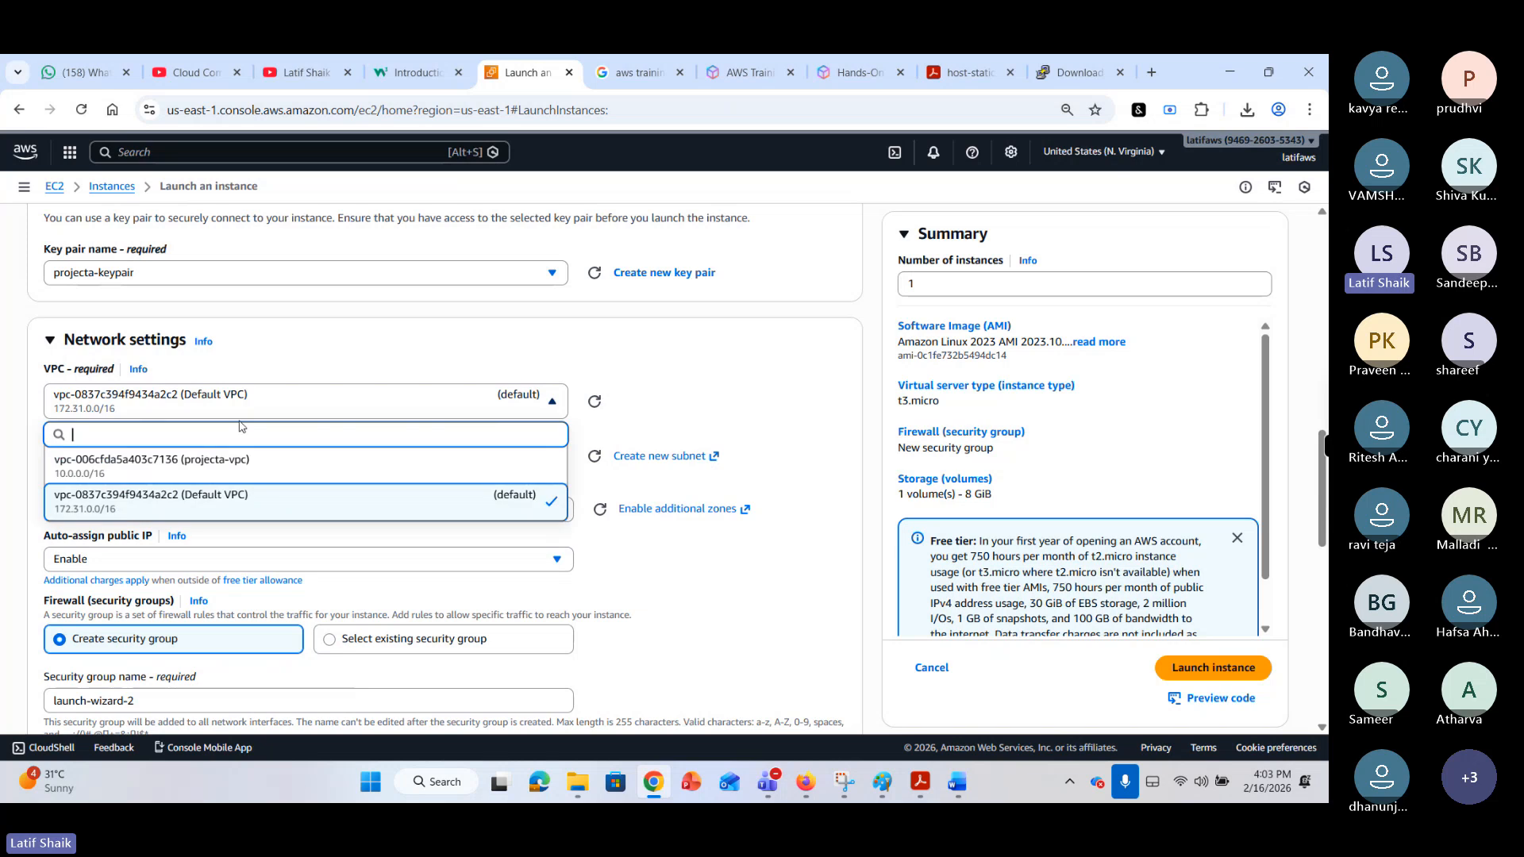
left_click(233, 468)
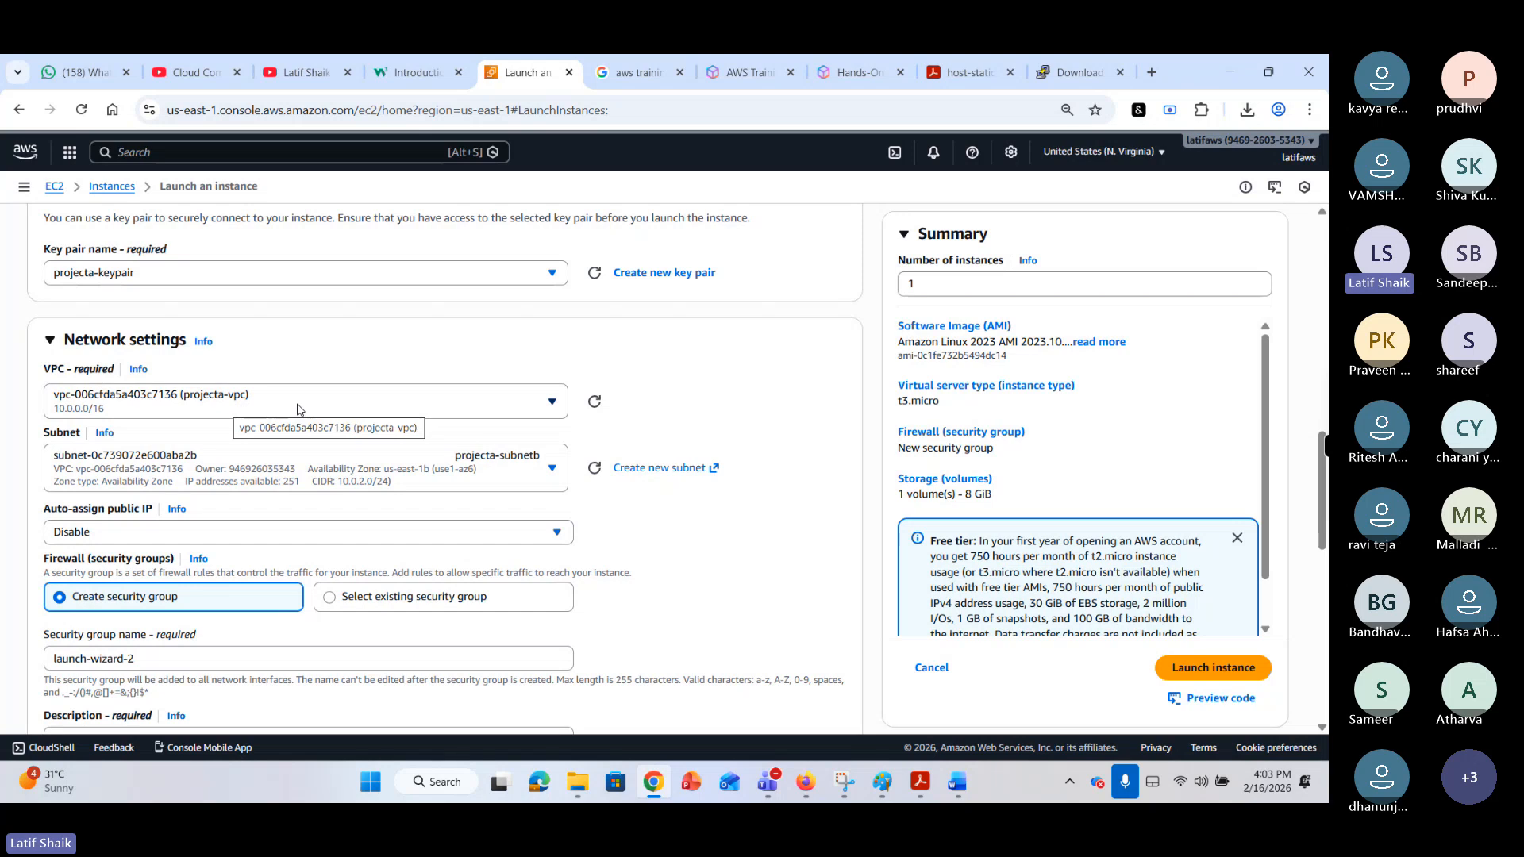
Place the instance in the projecta-subneta subnet in availability zone us-east-1a.
left_click(350, 470)
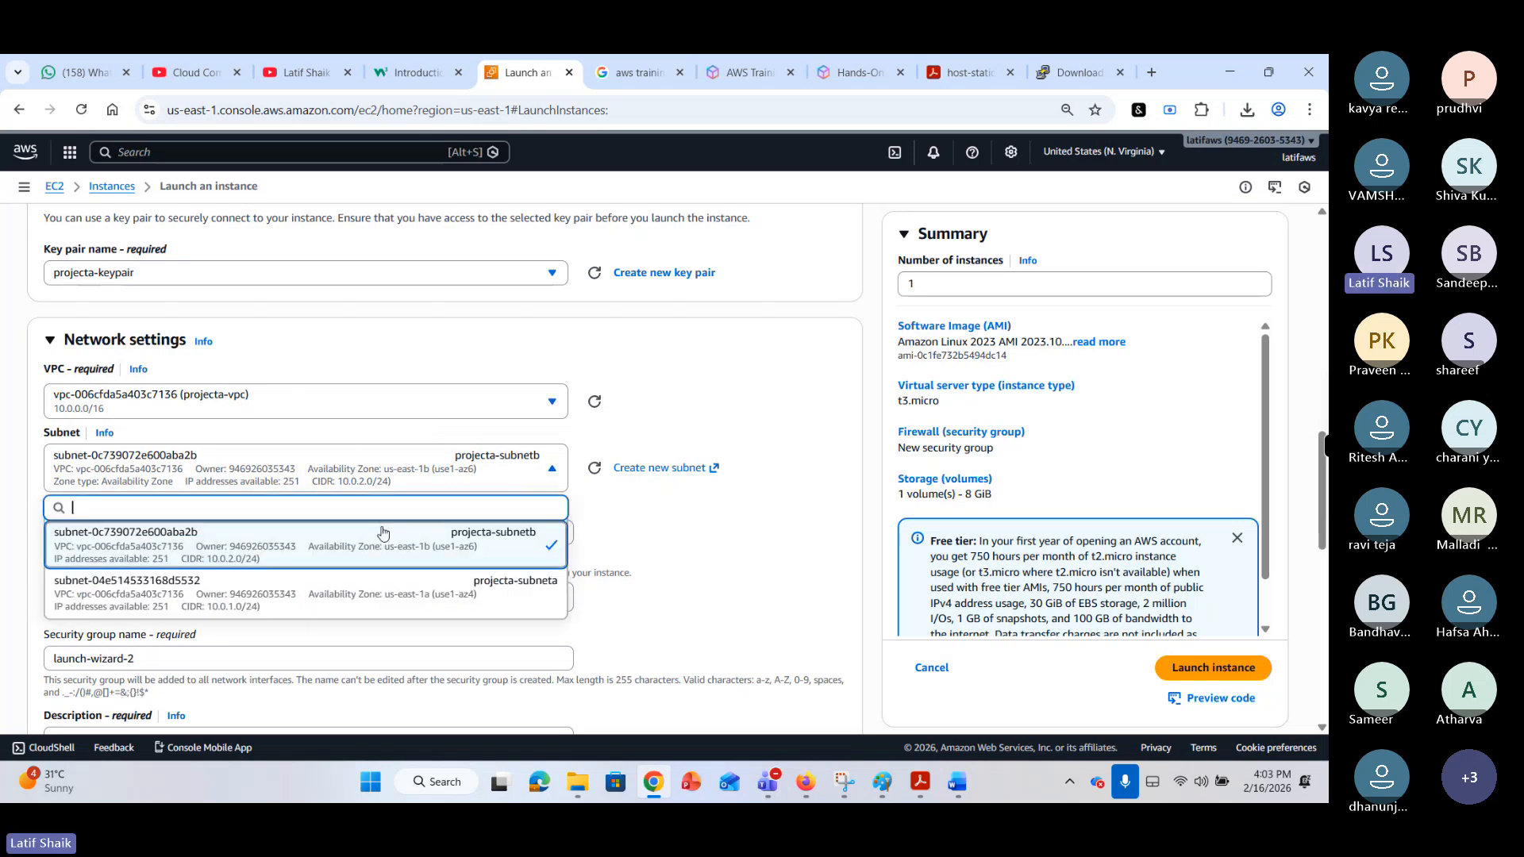
left_click(350, 595)
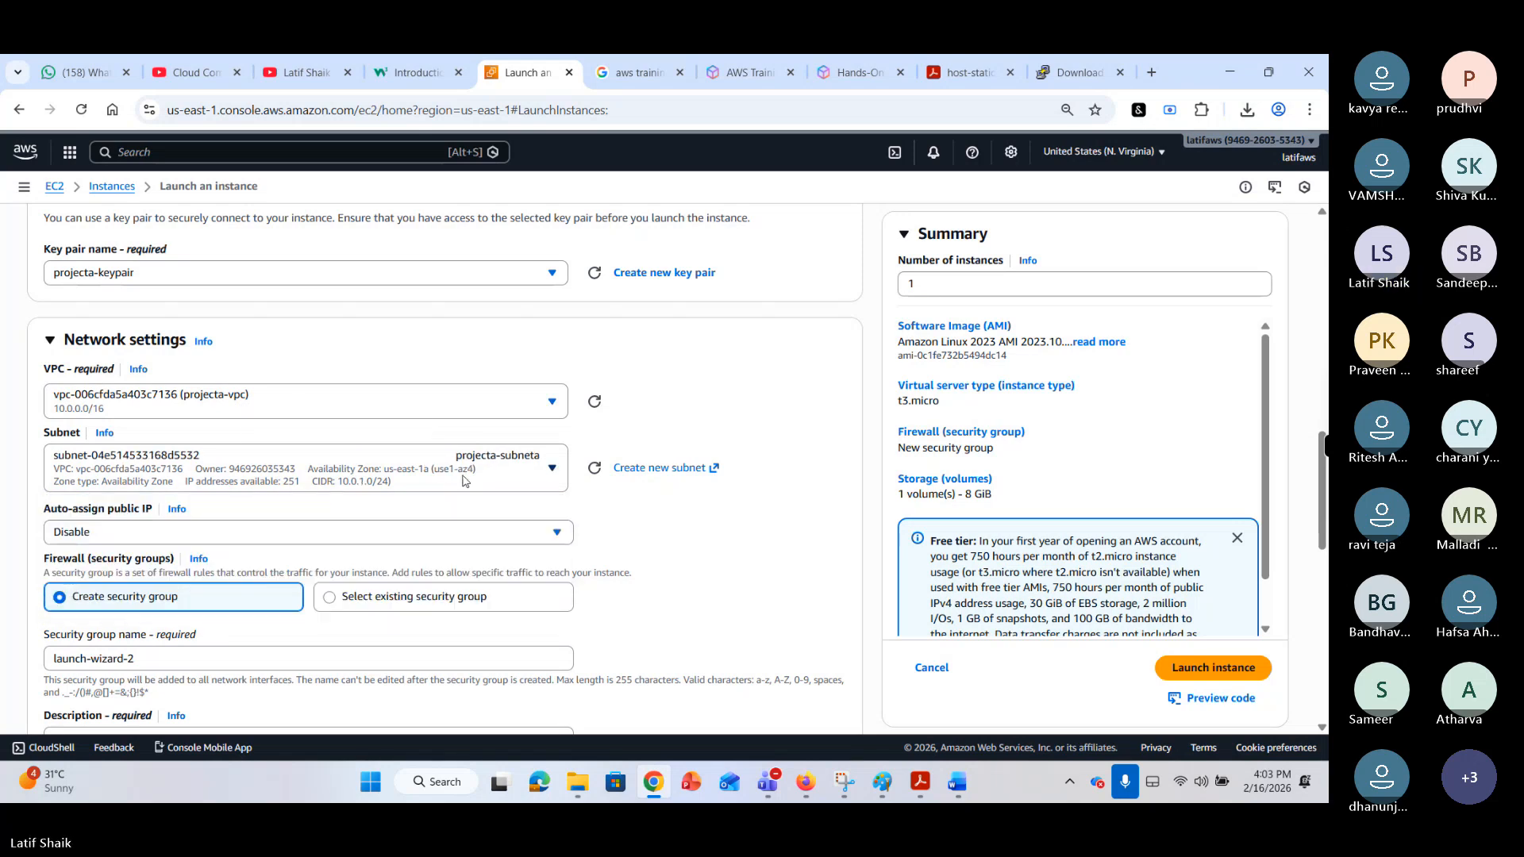
left_click(531, 465)
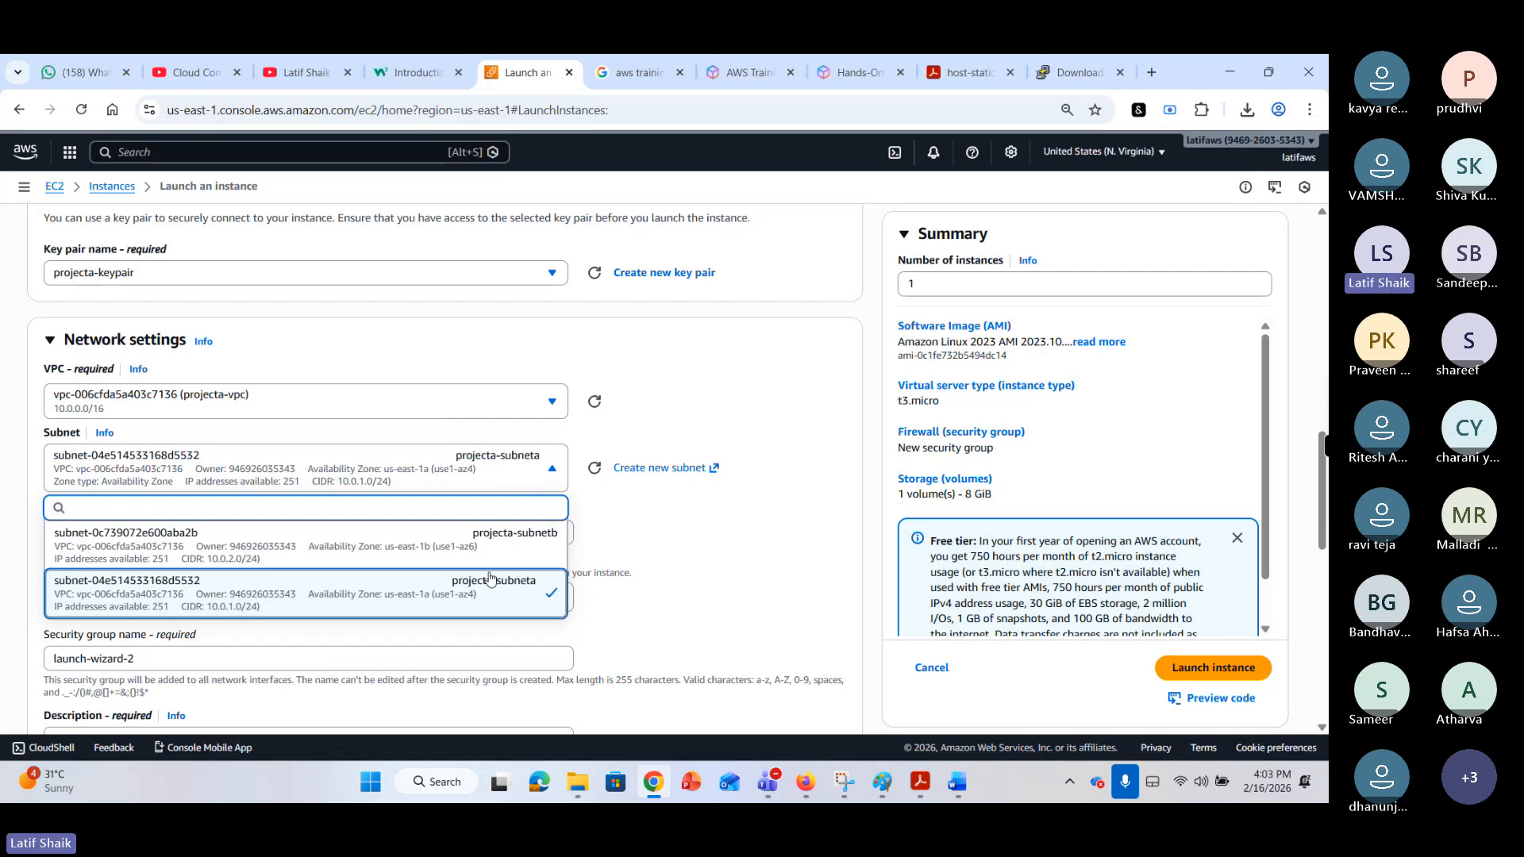
left_click(373, 566)
left_click(373, 575)
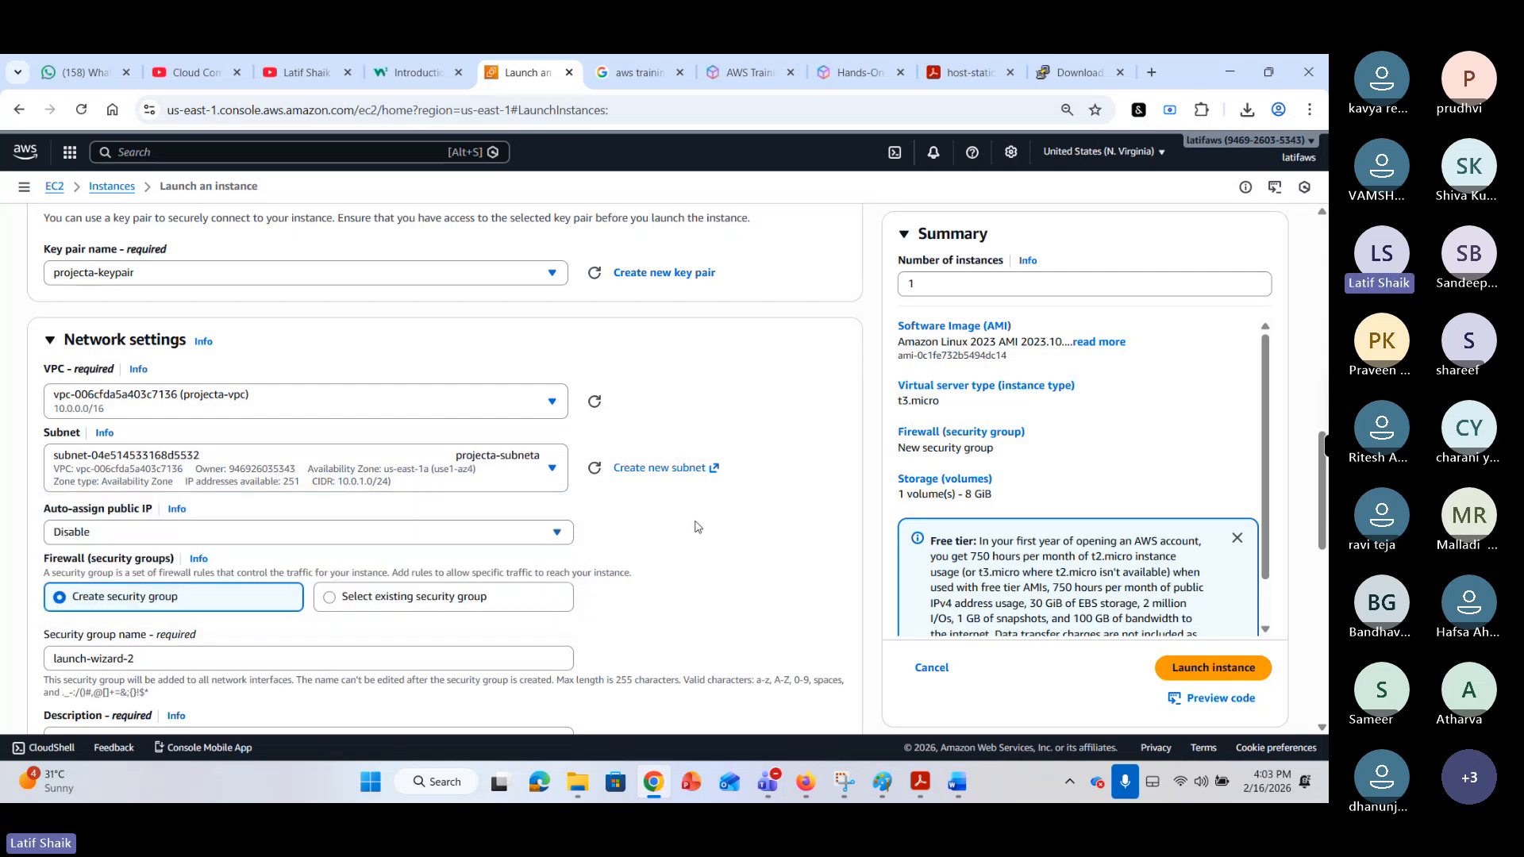
Enable automatic public IP assignment in the instance's network settings.
scroll(692, 565, "down", 2)
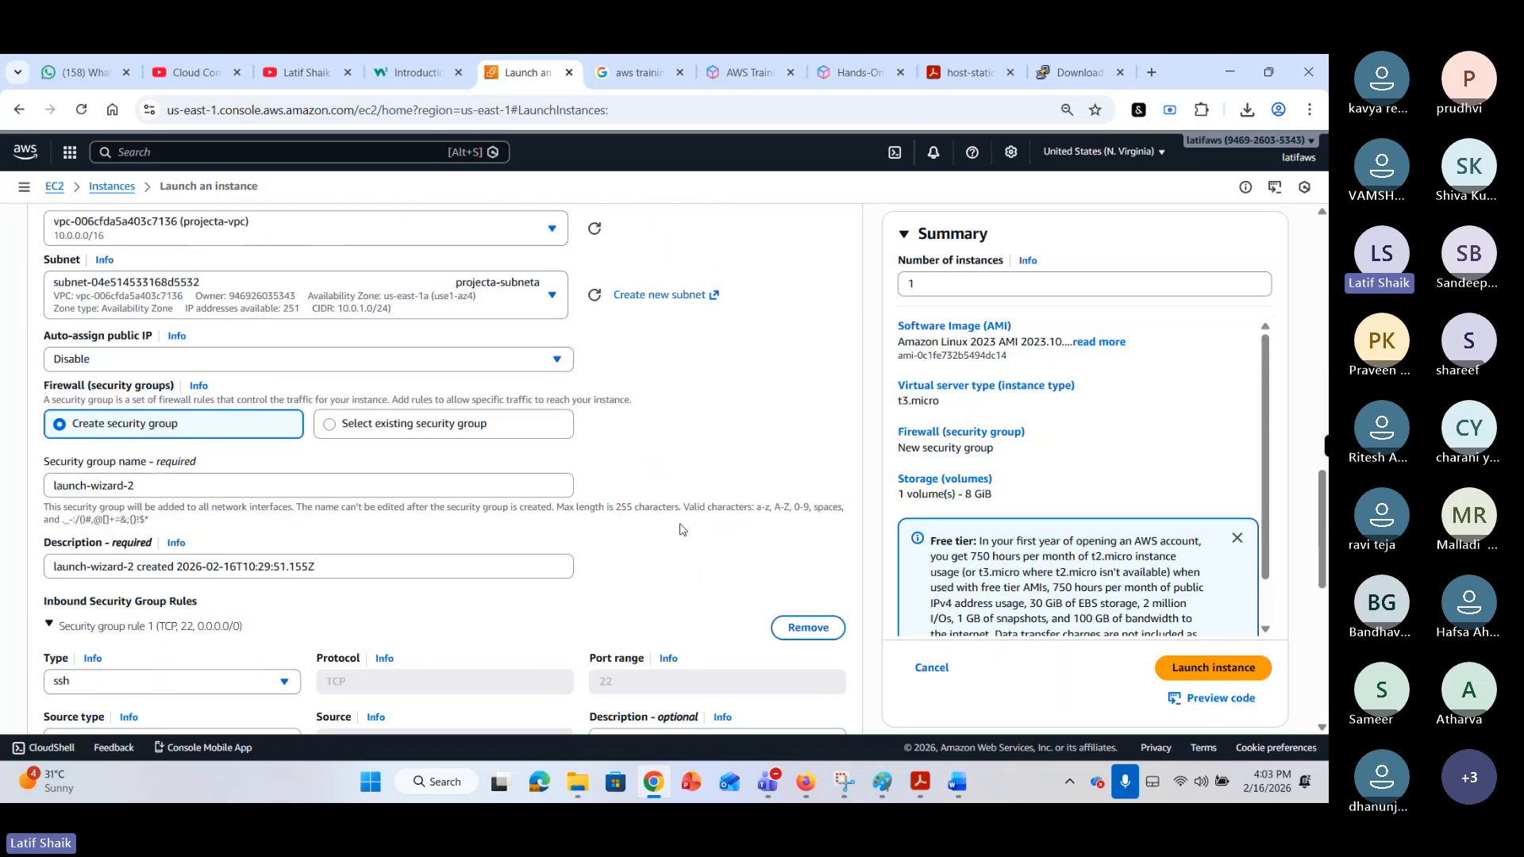
left_click(556, 361)
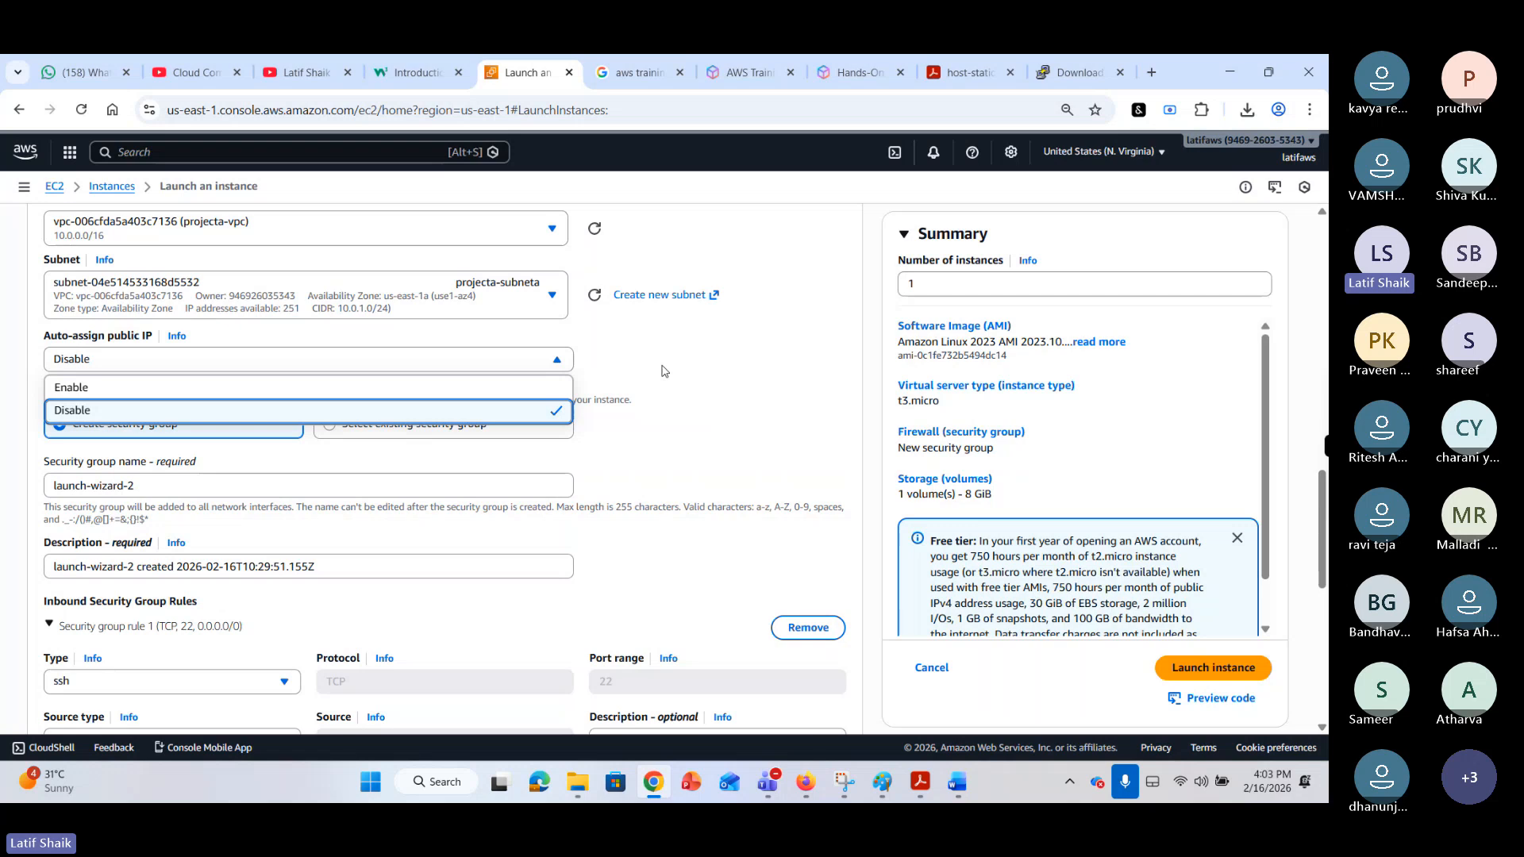
left_click(534, 389)
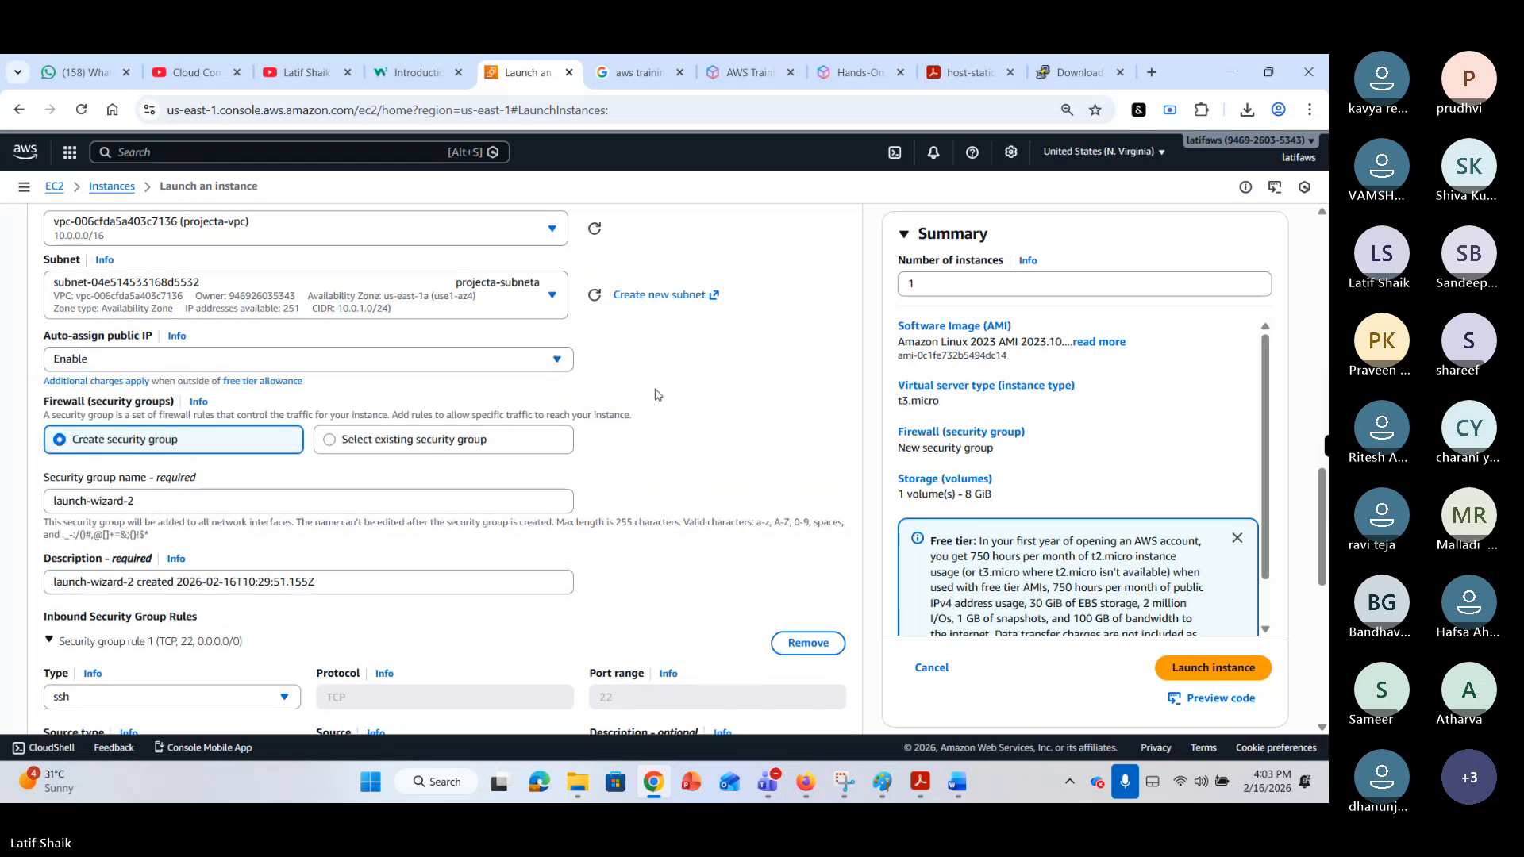
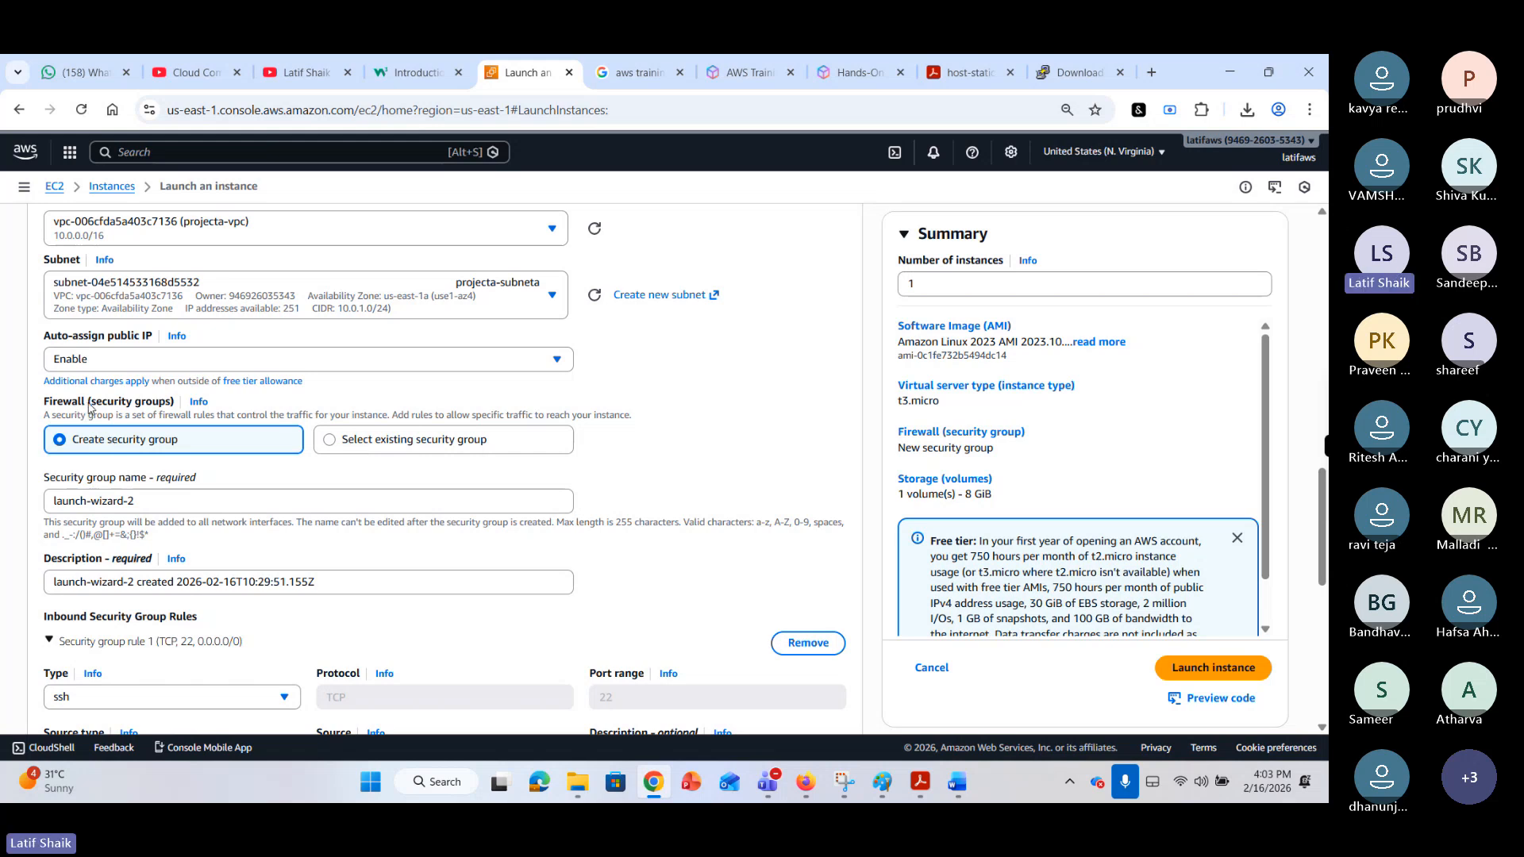
Switch the instance's firewall setting to an existing security group and check which groups can be chosen.
left_click_drag(89, 405, 173, 422)
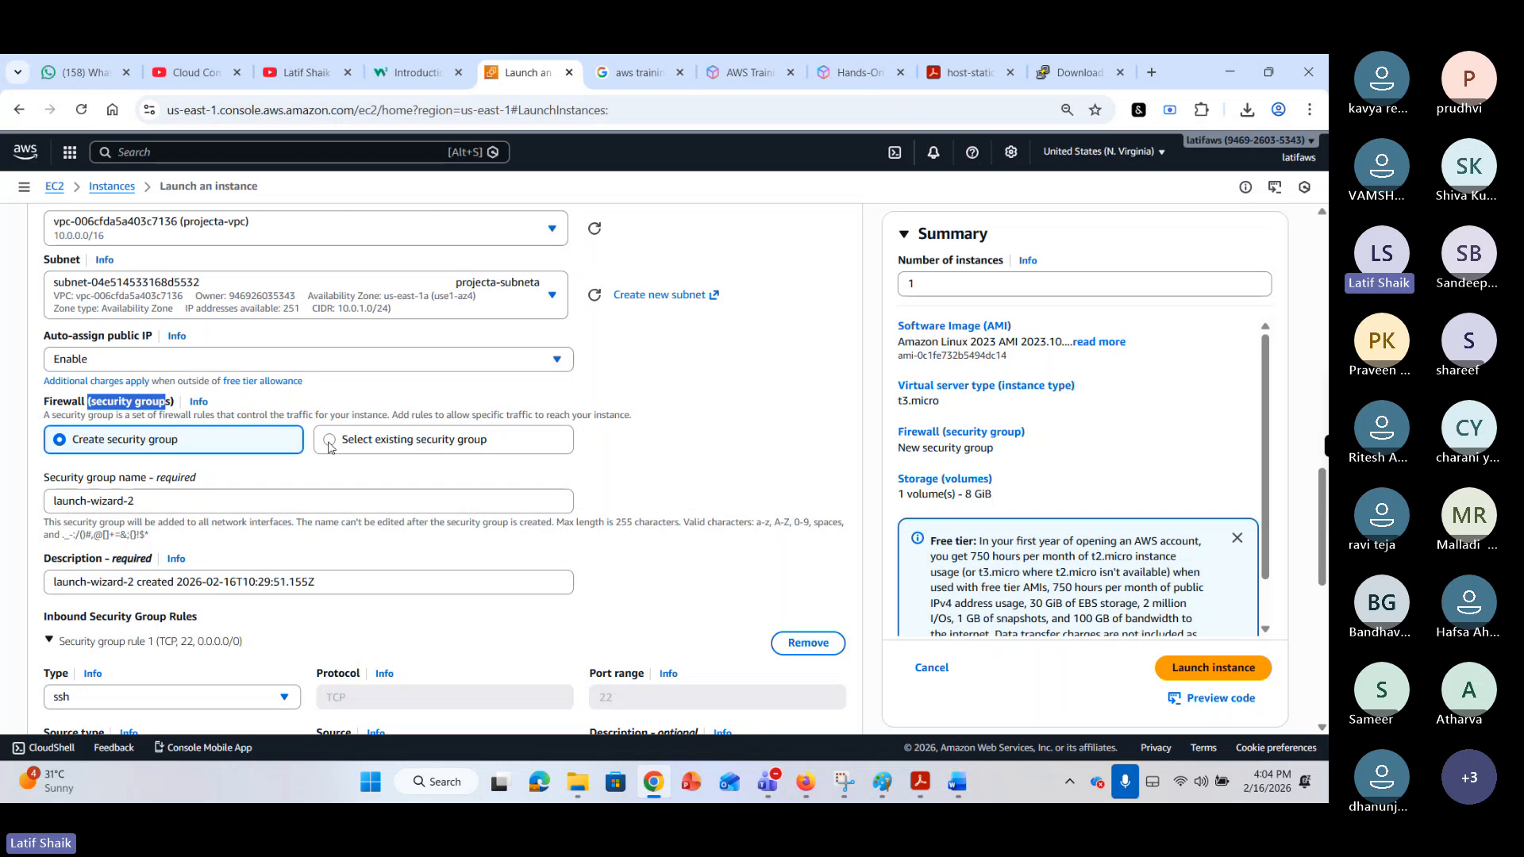
left_click(166, 497)
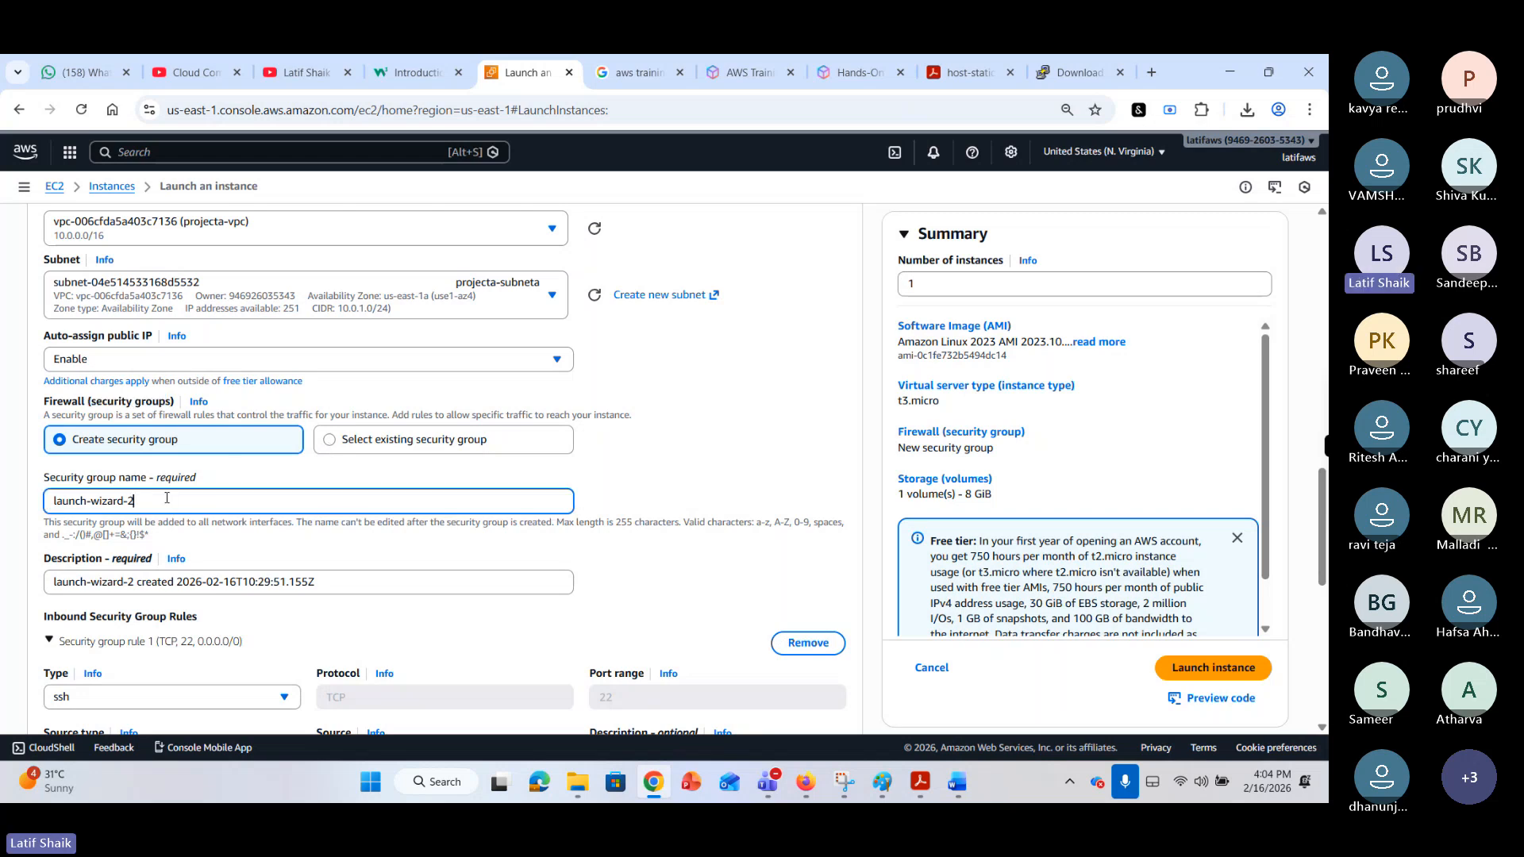
scroll(212, 609, "down", 1)
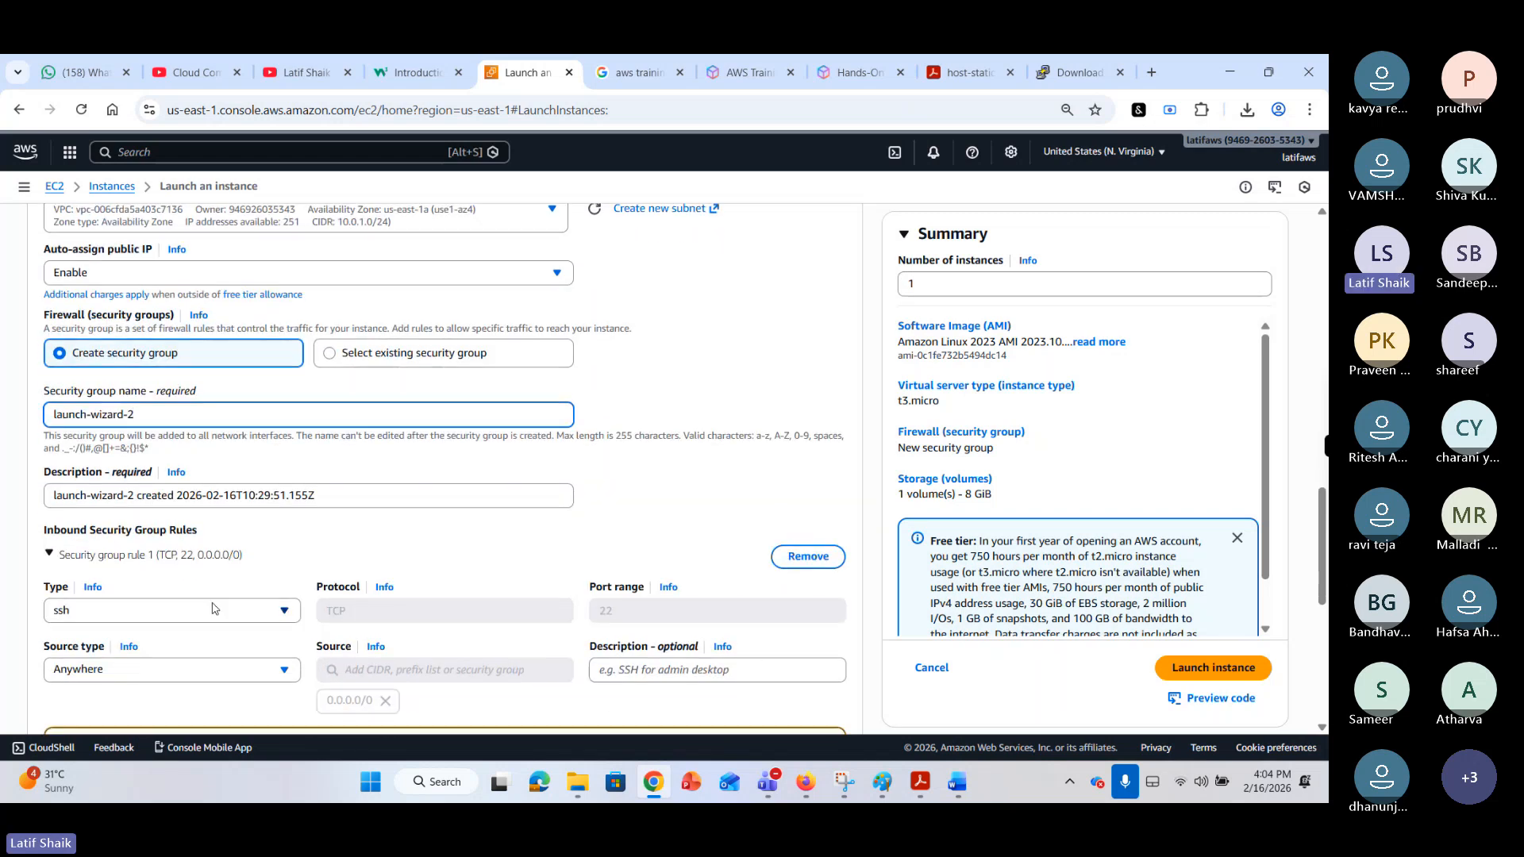
left_click(331, 355)
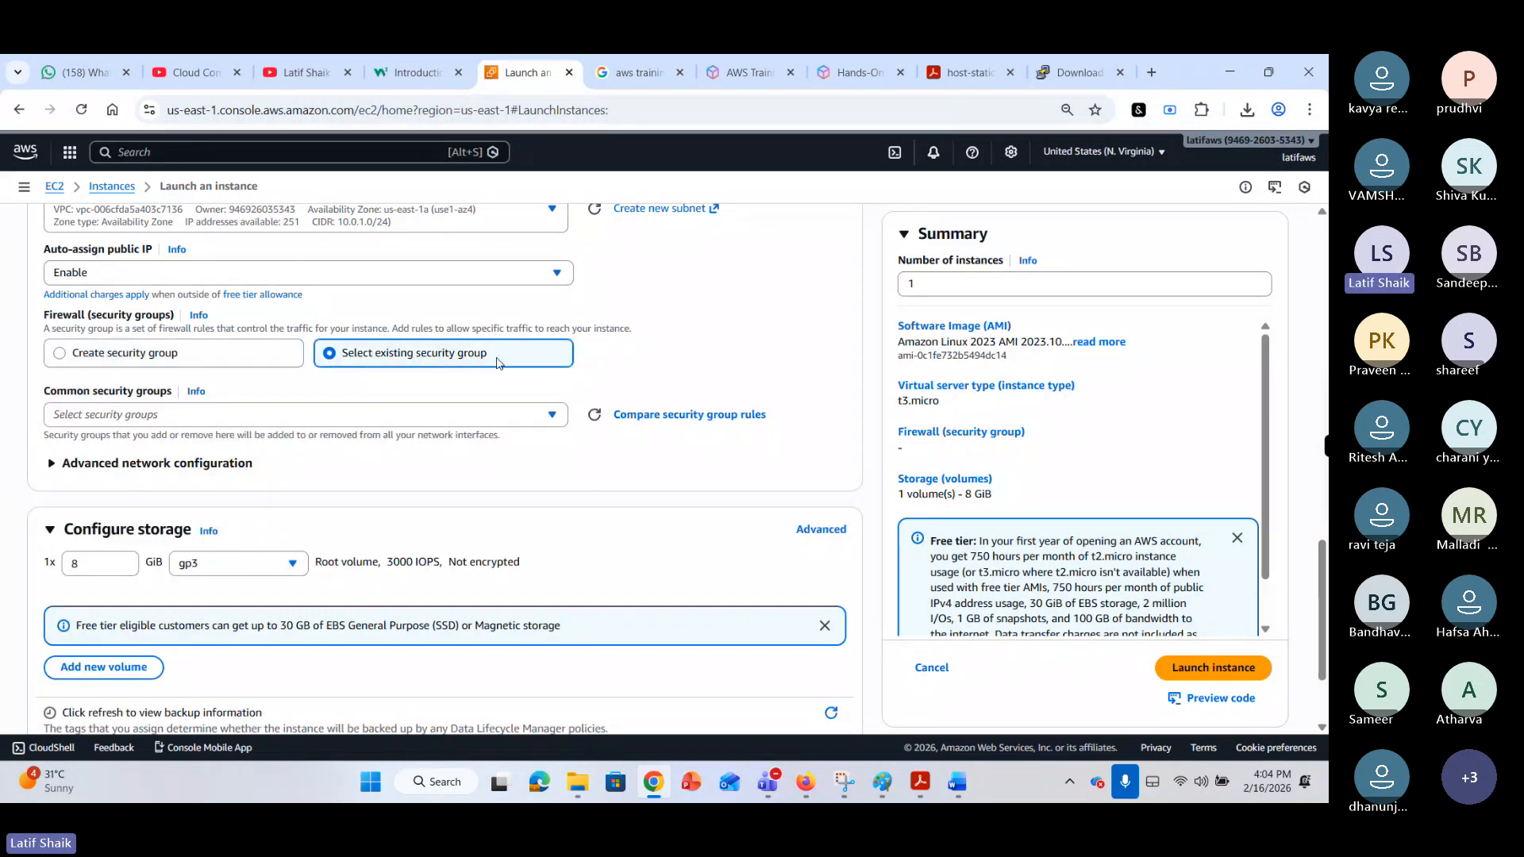
left_click(373, 414)
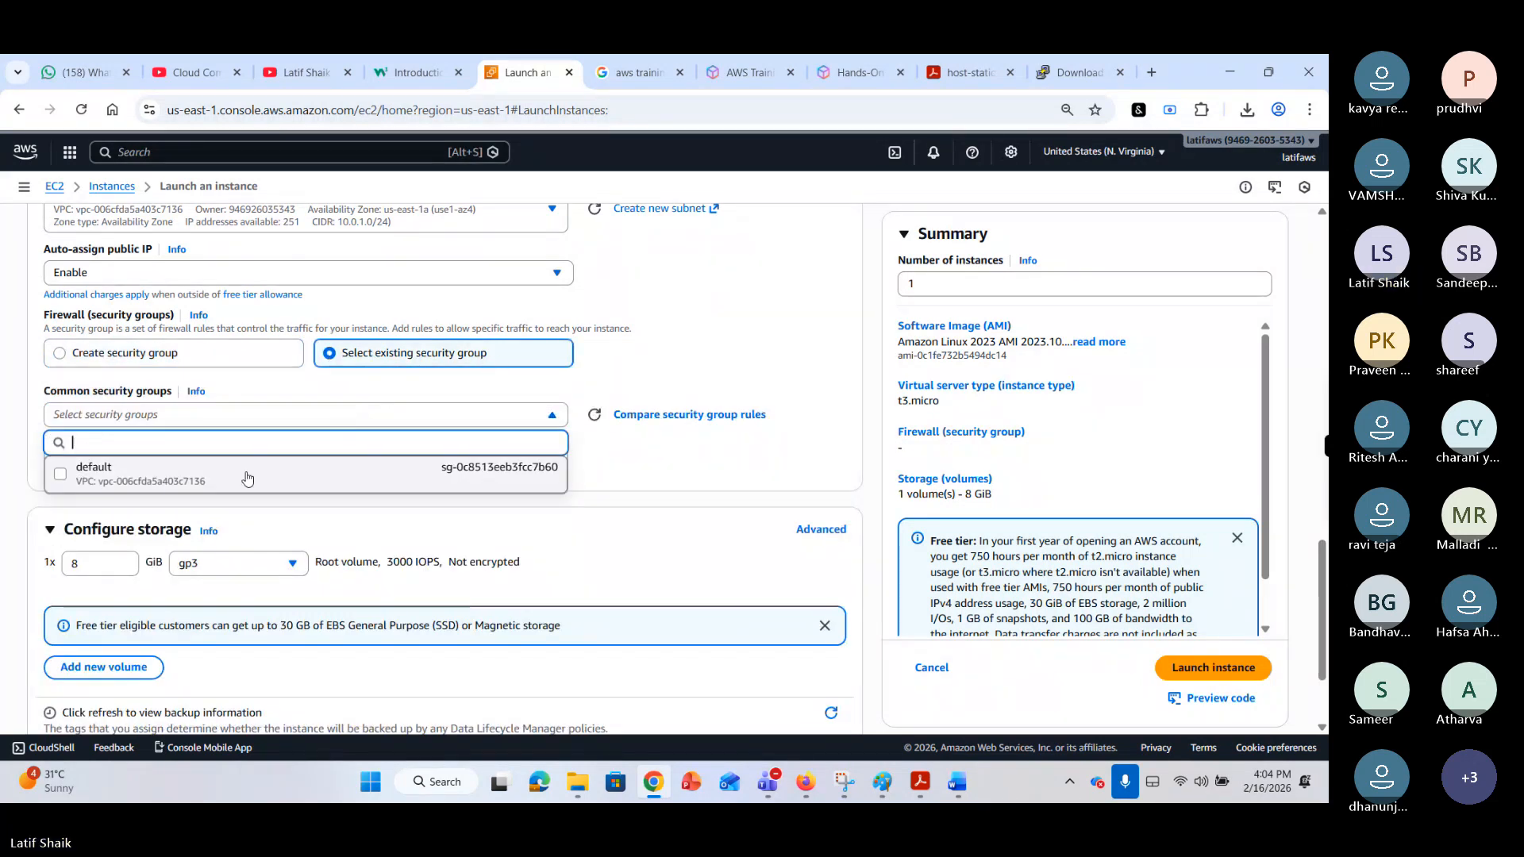
left_click(451, 420)
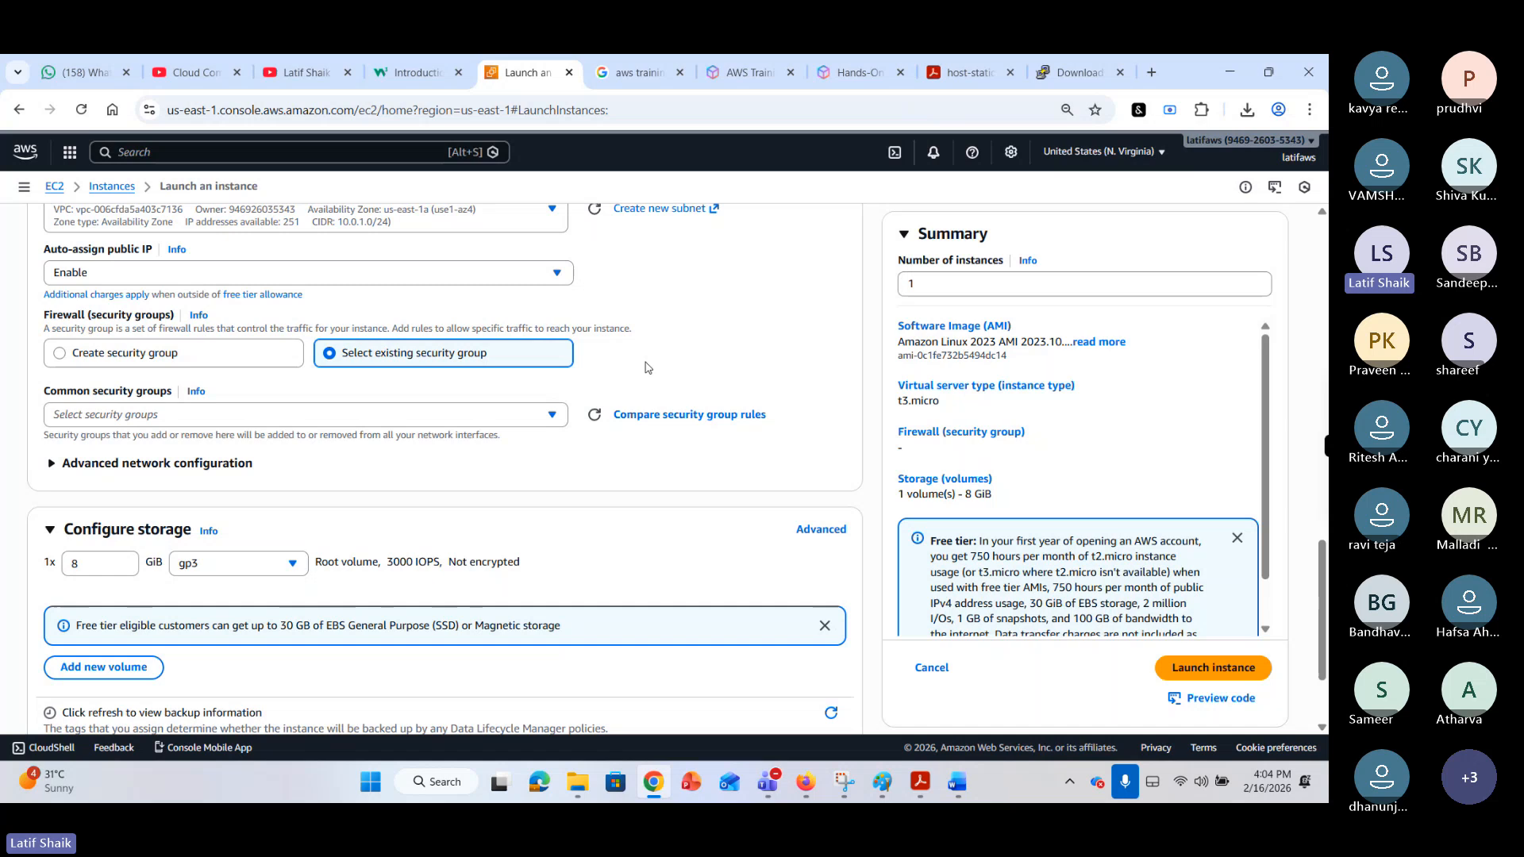
left_click(474, 422)
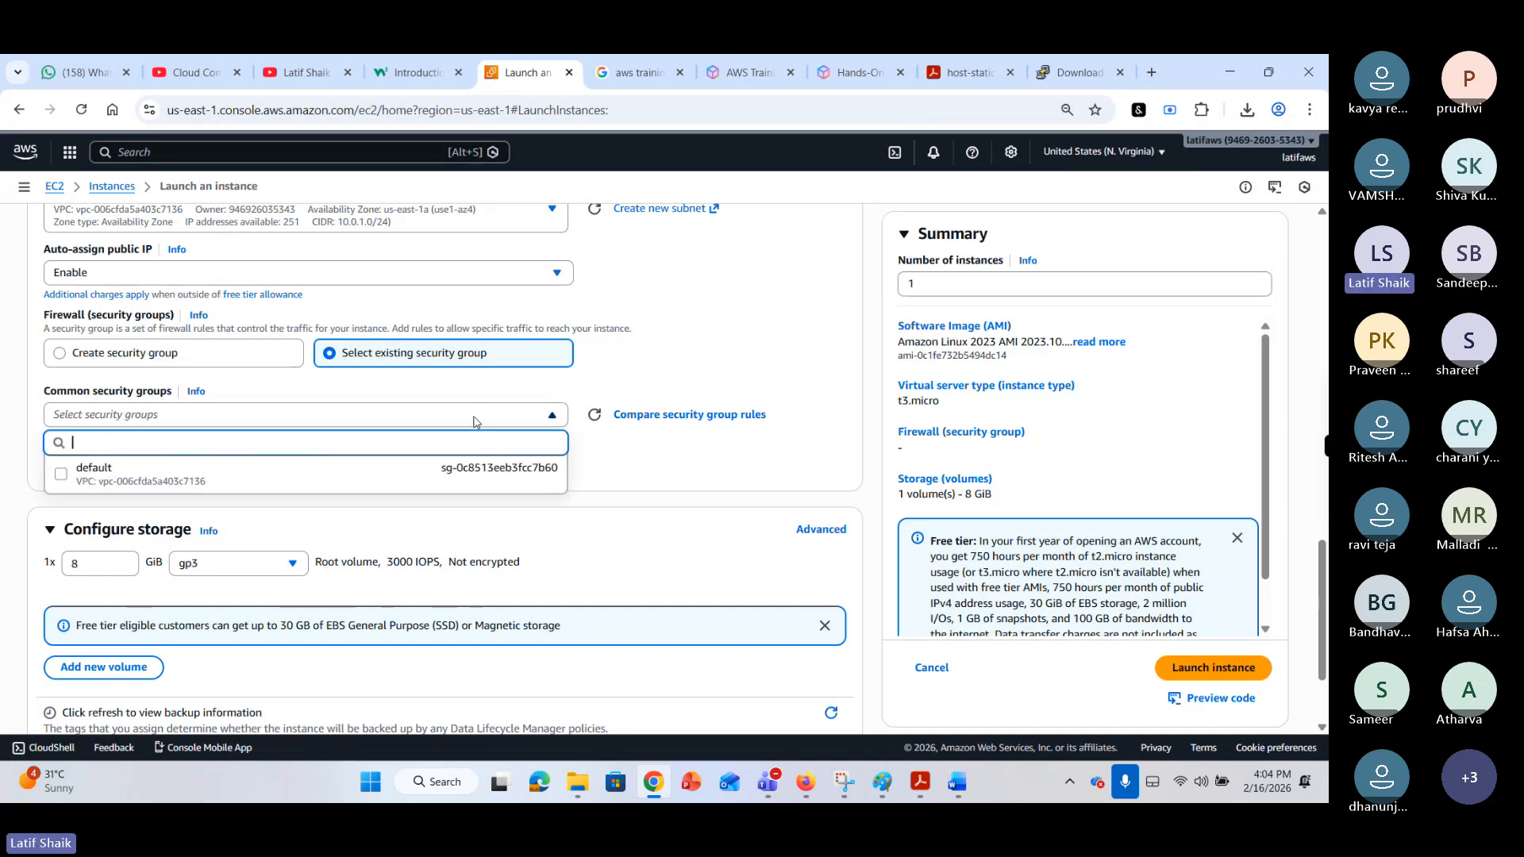
left_click(701, 366)
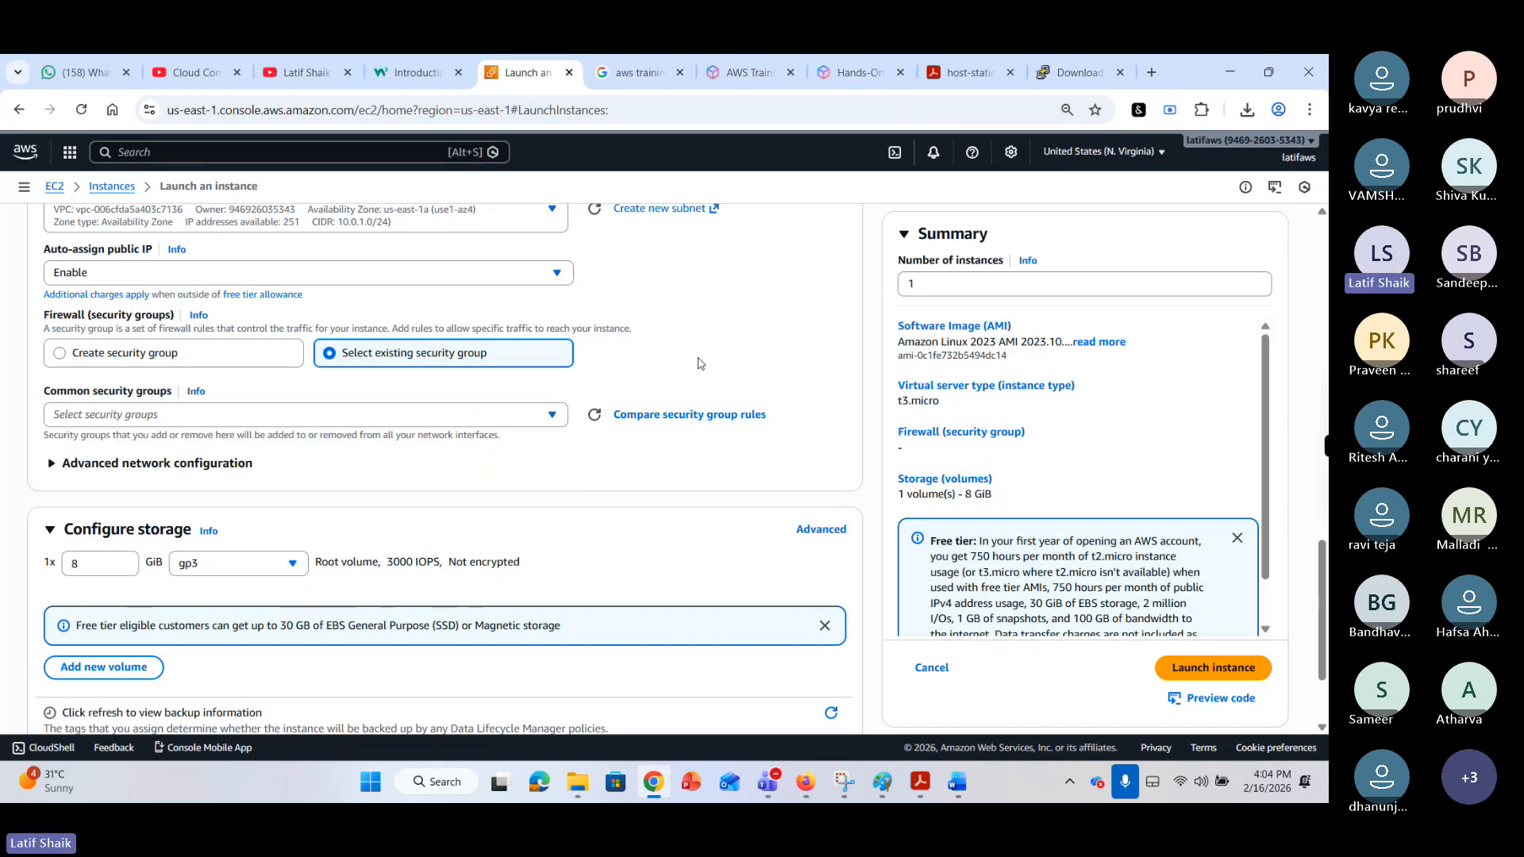
Expand the advanced network configuration and recheck the selected VPC and the list of common security groups.
left_click(214, 465)
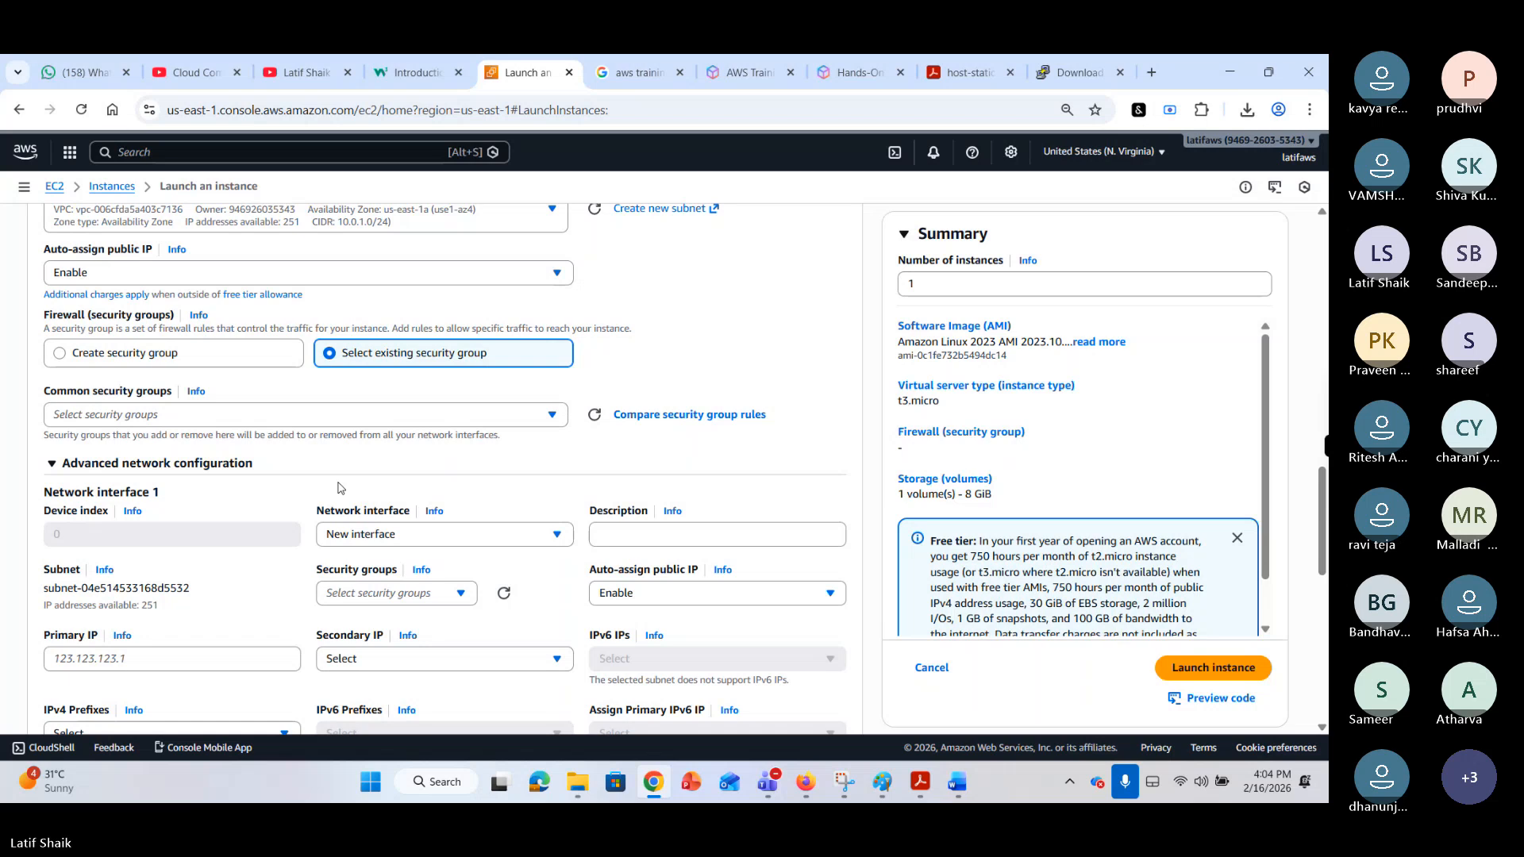
scroll(337, 461, "up", 2)
scroll(334, 404, "up", 2)
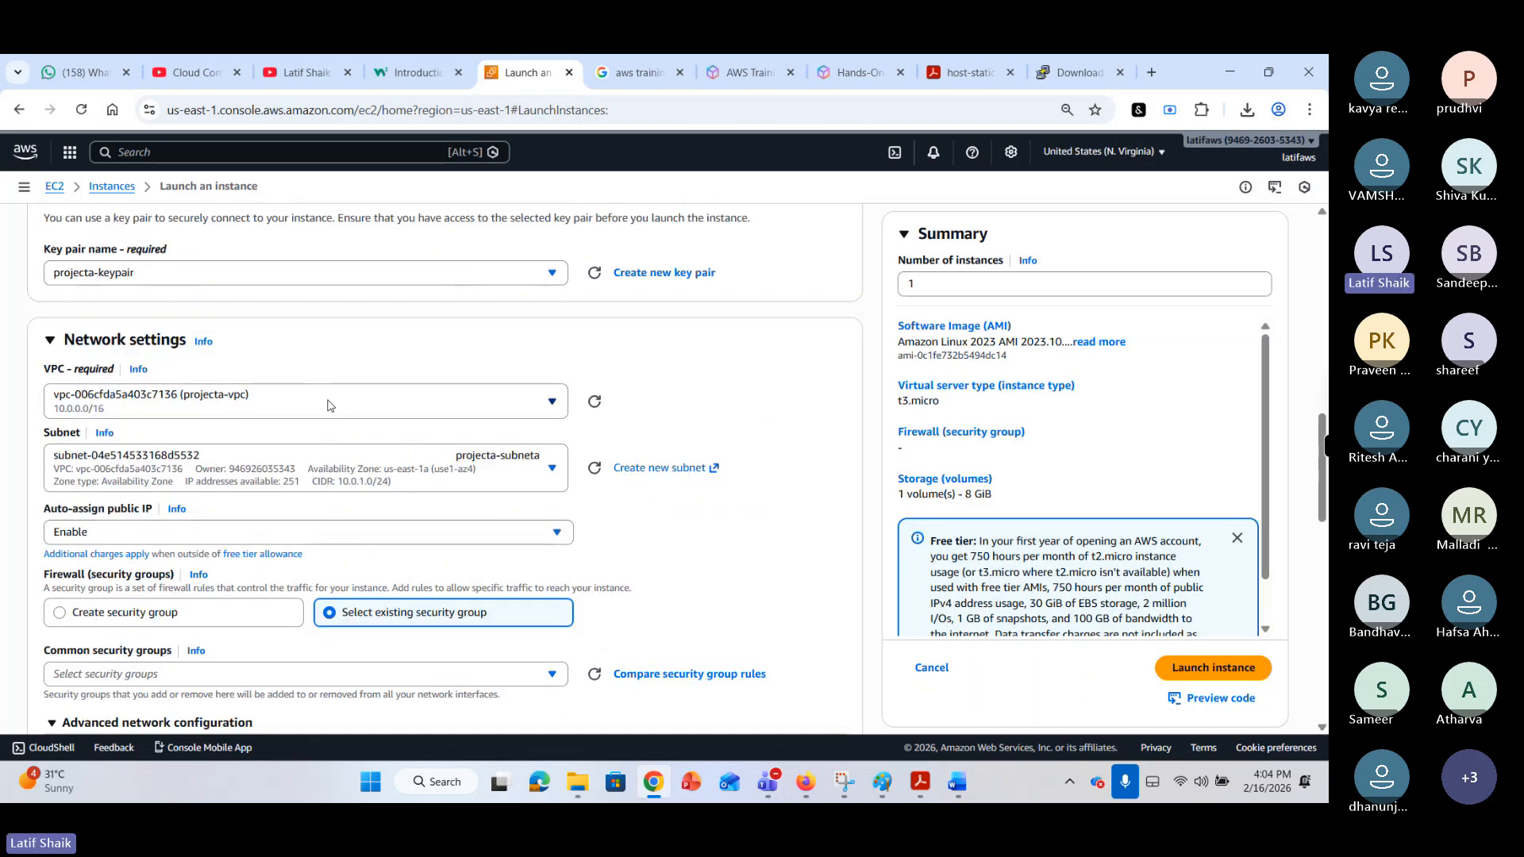
left_click(328, 406)
left_click(328, 405)
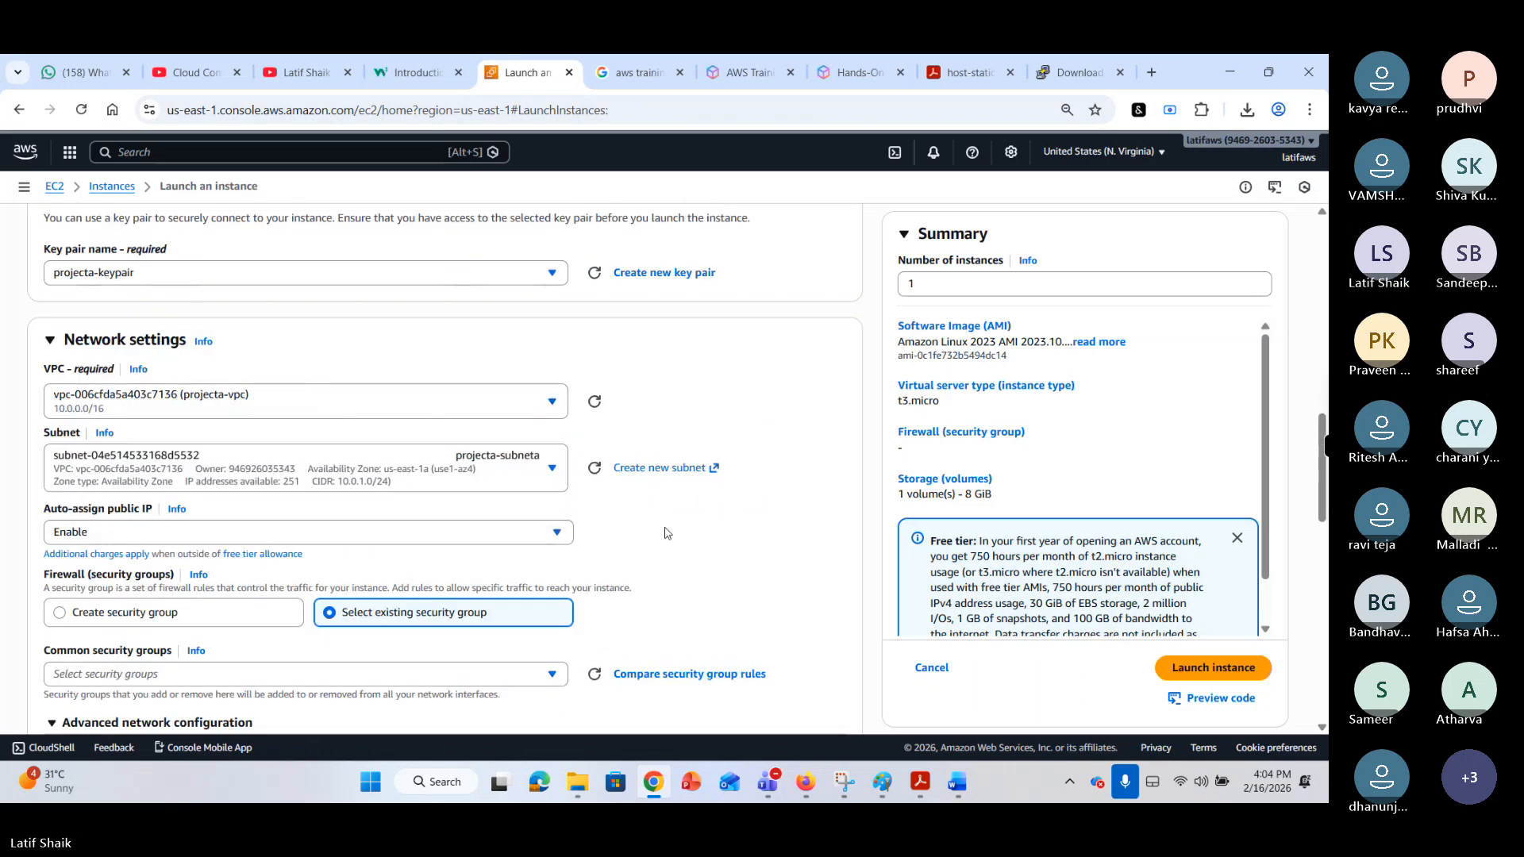
scroll(667, 508, "down", 4)
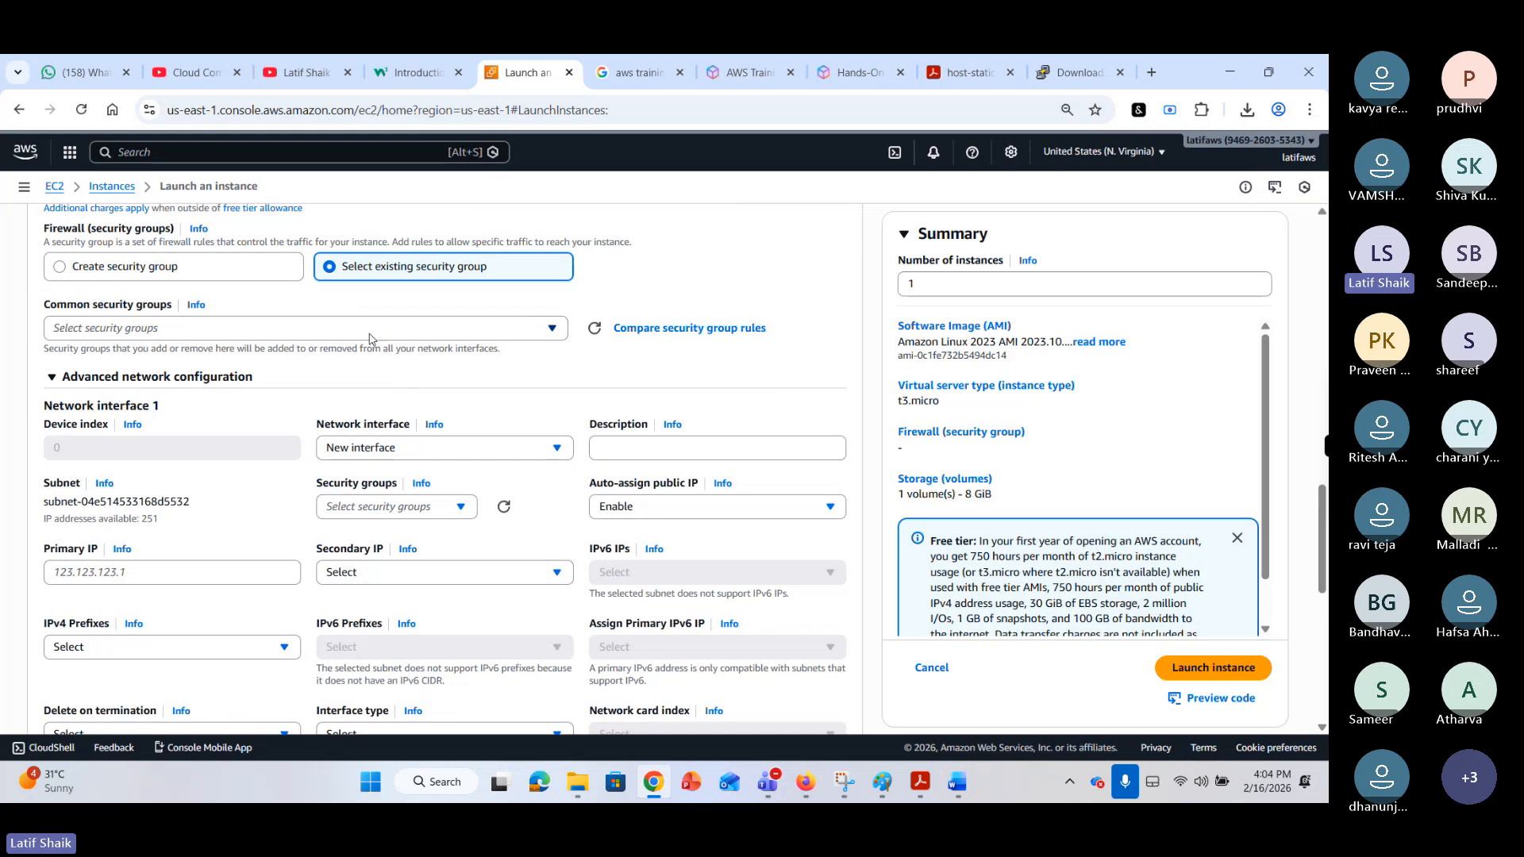
left_click(370, 333)
left_click(370, 338)
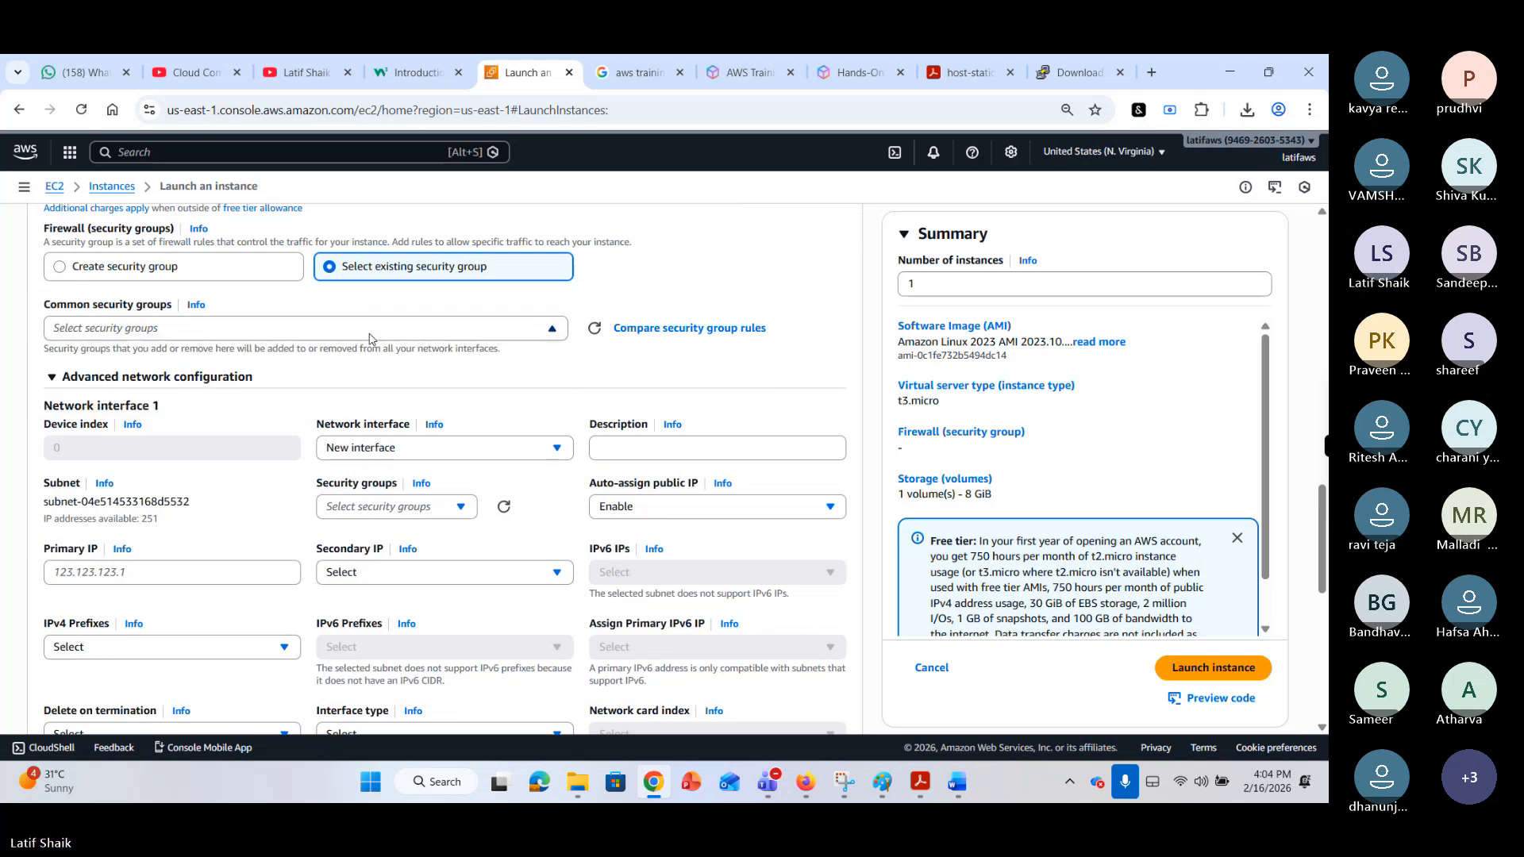
Open the security group rules comparison, check its selectable groups, and return to the instance launch form.
left_click(681, 329)
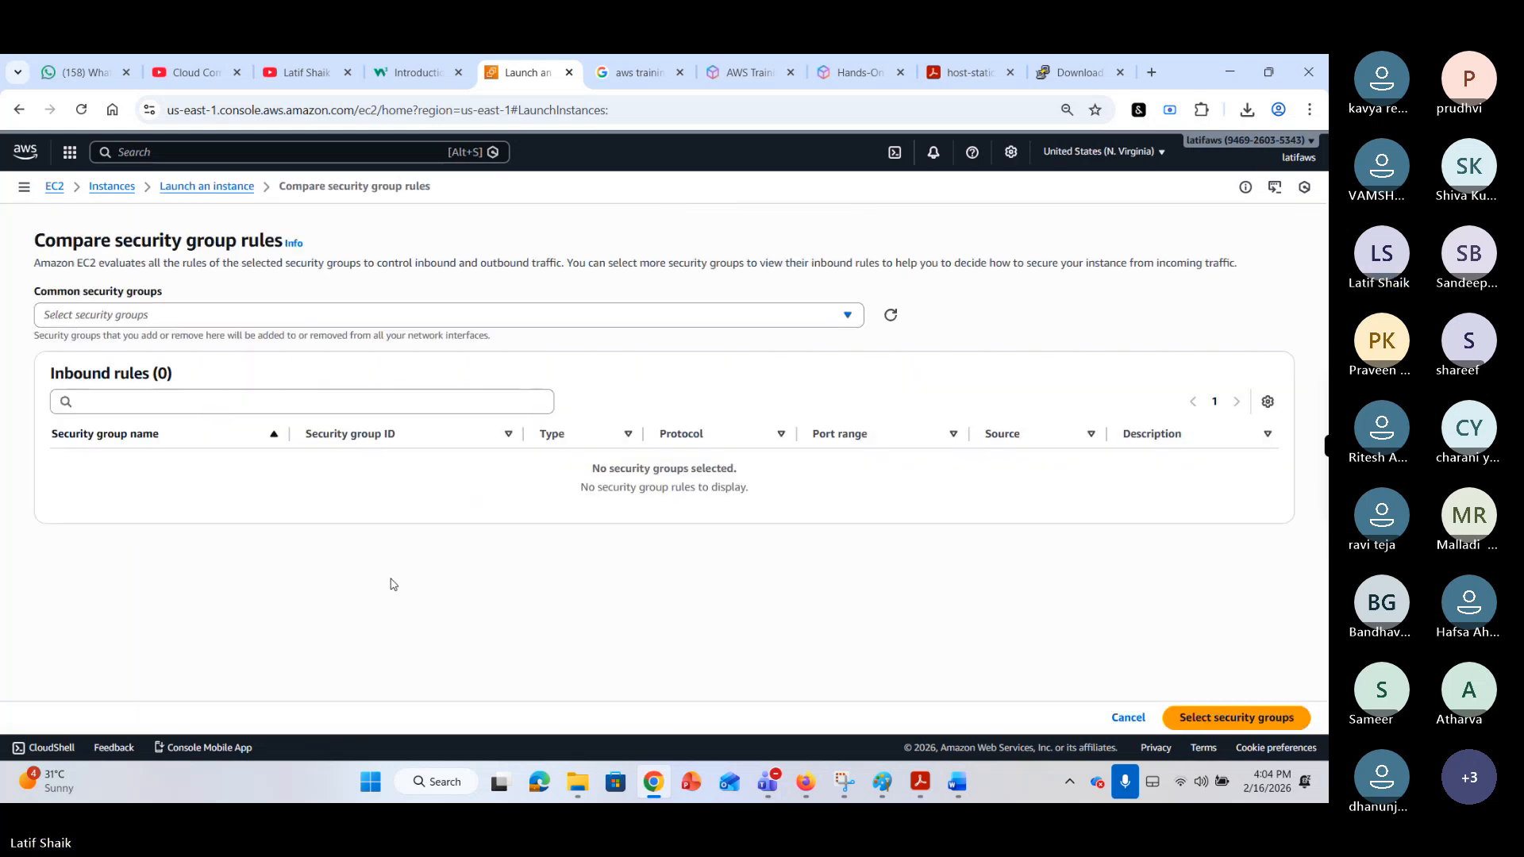
left_click(543, 318)
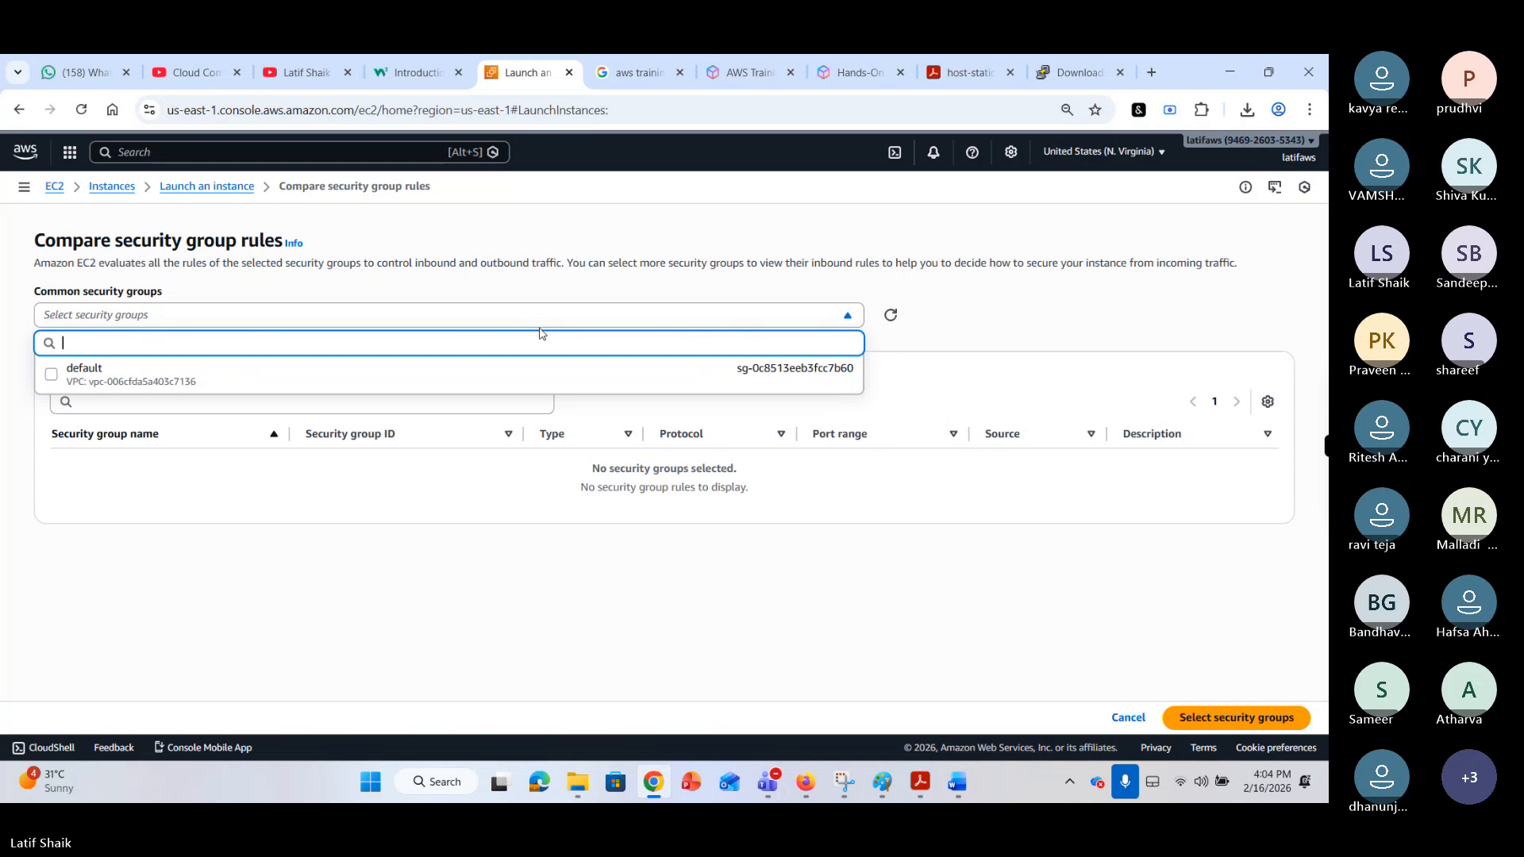
left_click(19, 110)
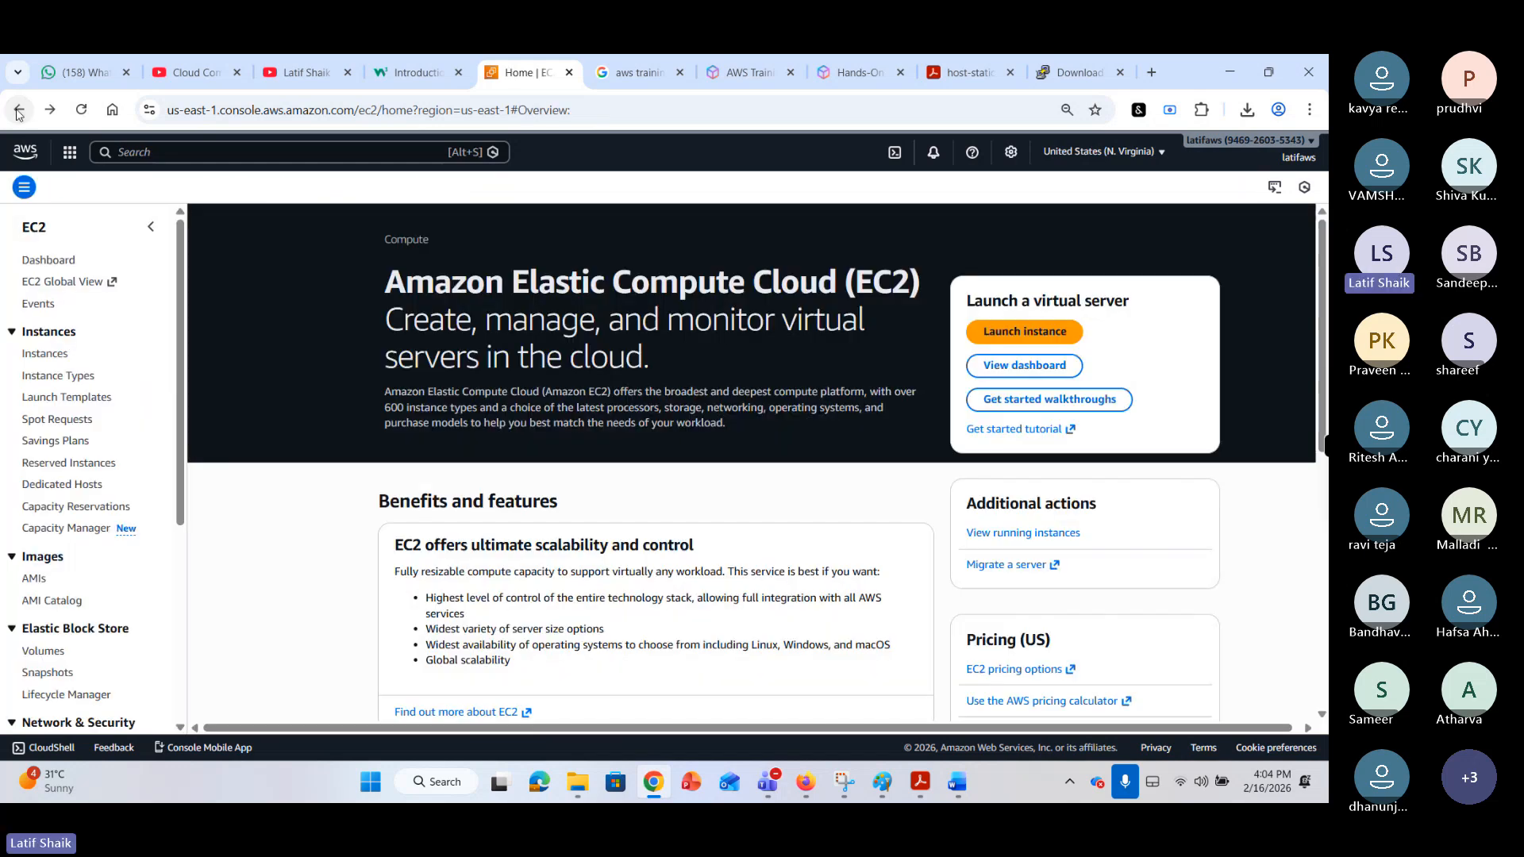
left_click(49, 108)
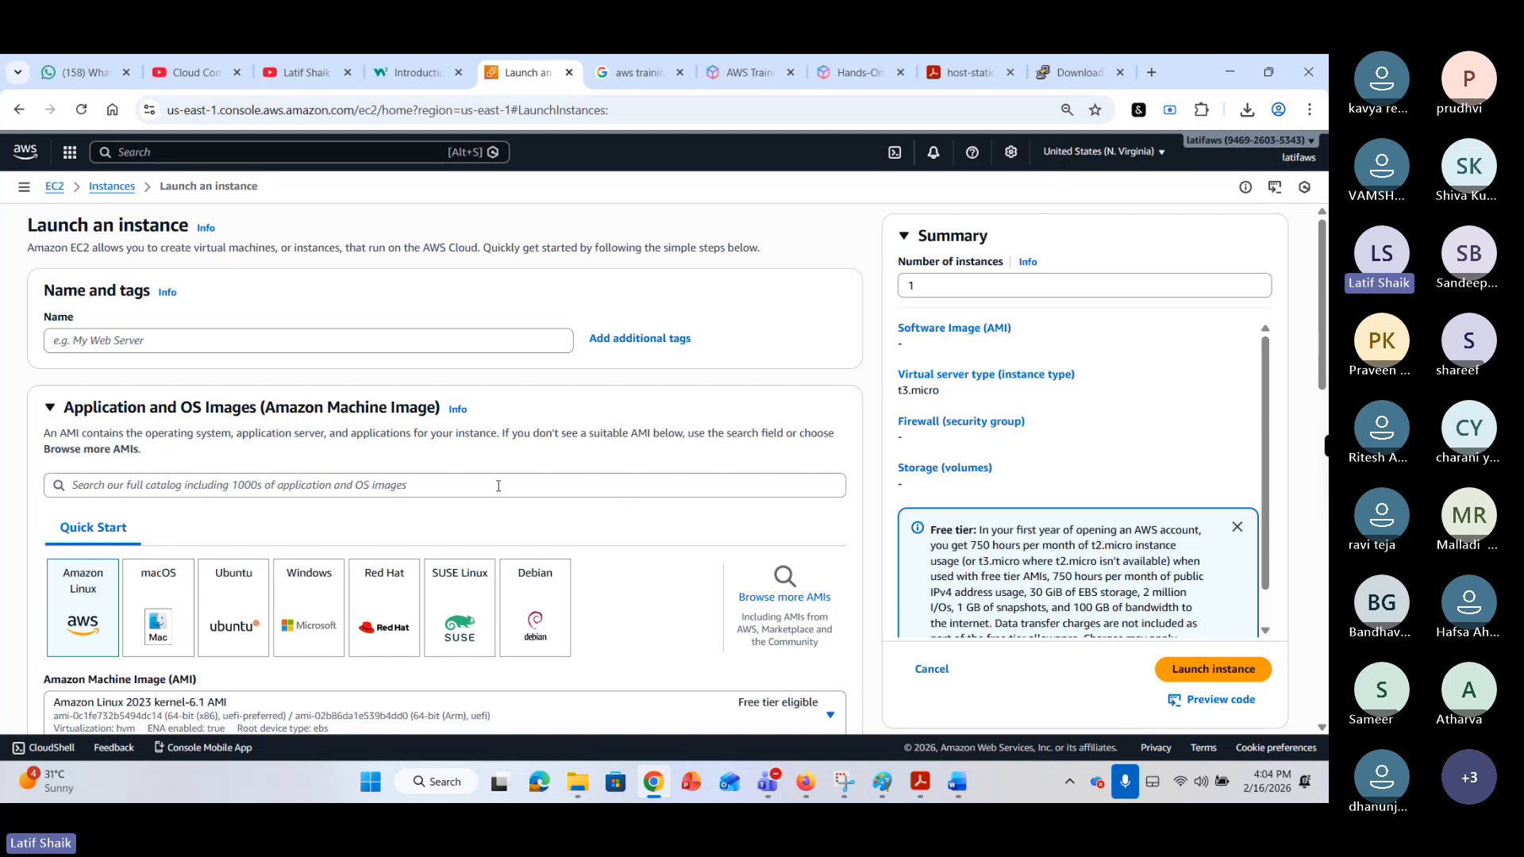
Enter projecta-webserver as the name of the instance in the blank launch form.
scroll(829, 421, "down", 8)
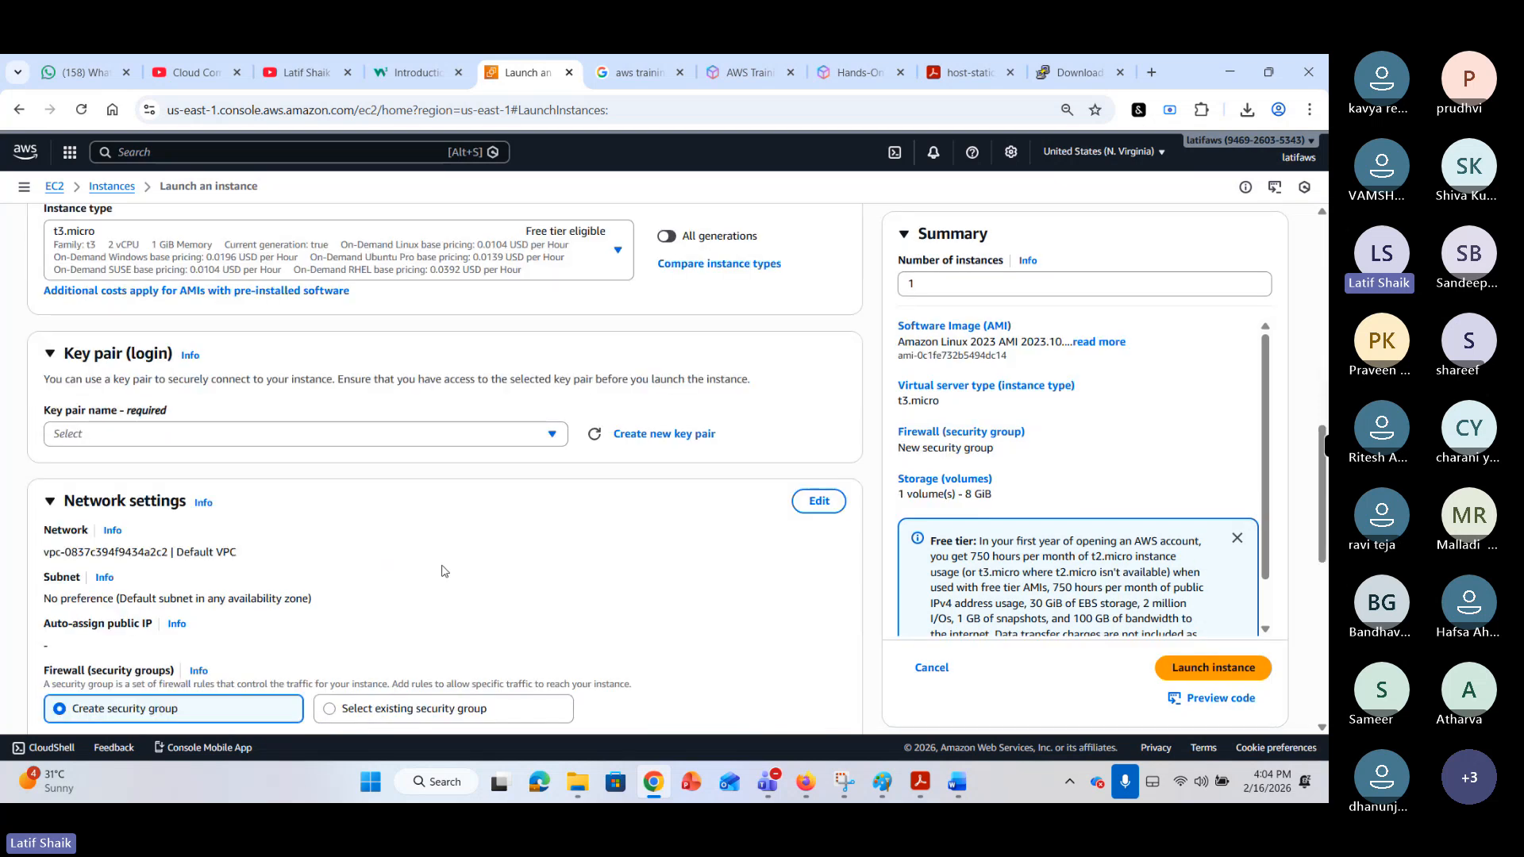
scroll(443, 572, "up", 8)
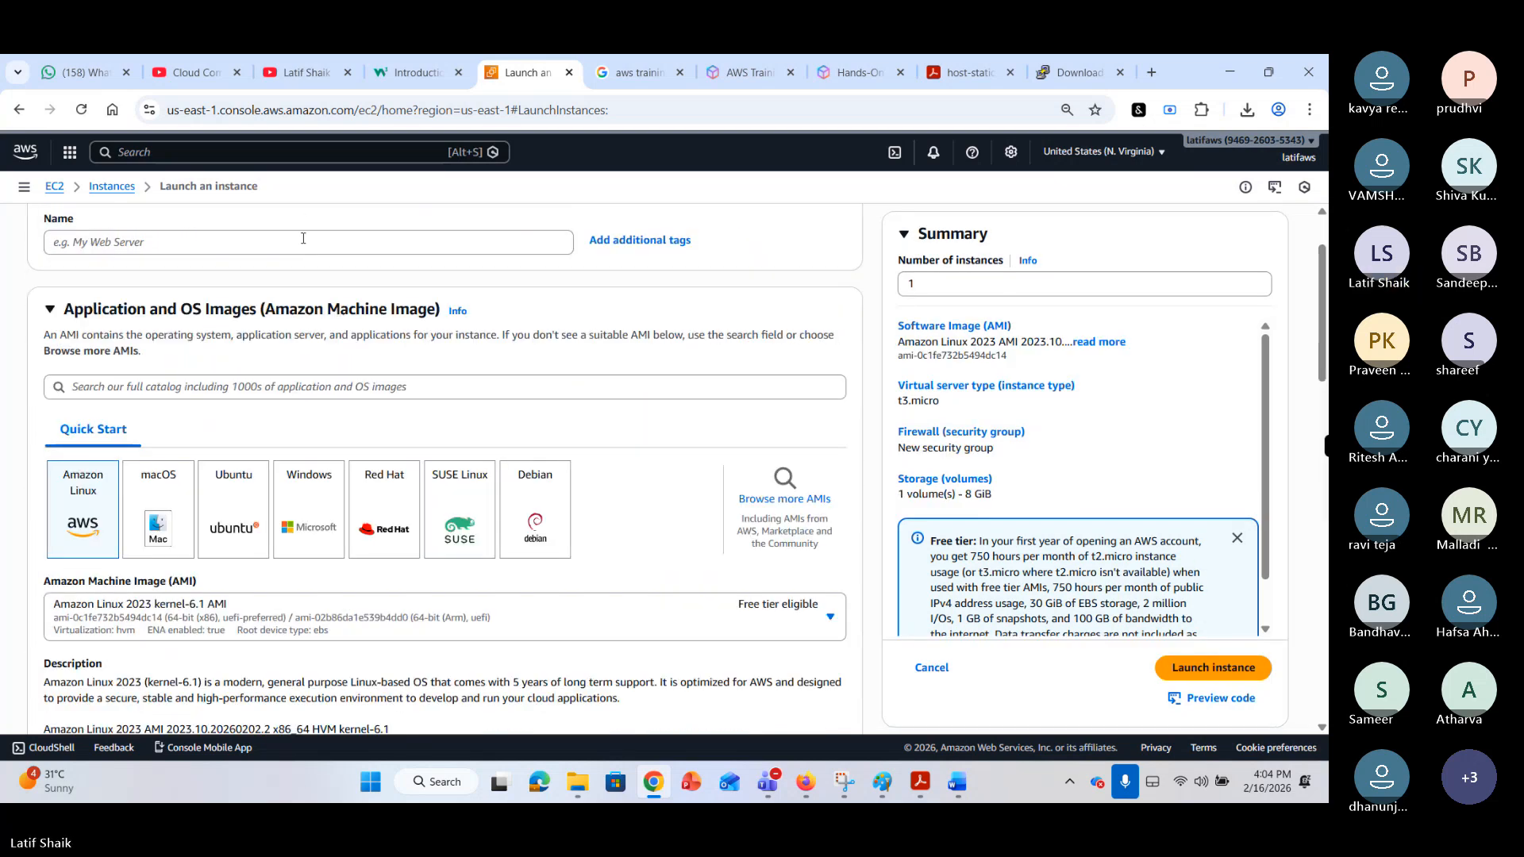
left_click(303, 239)
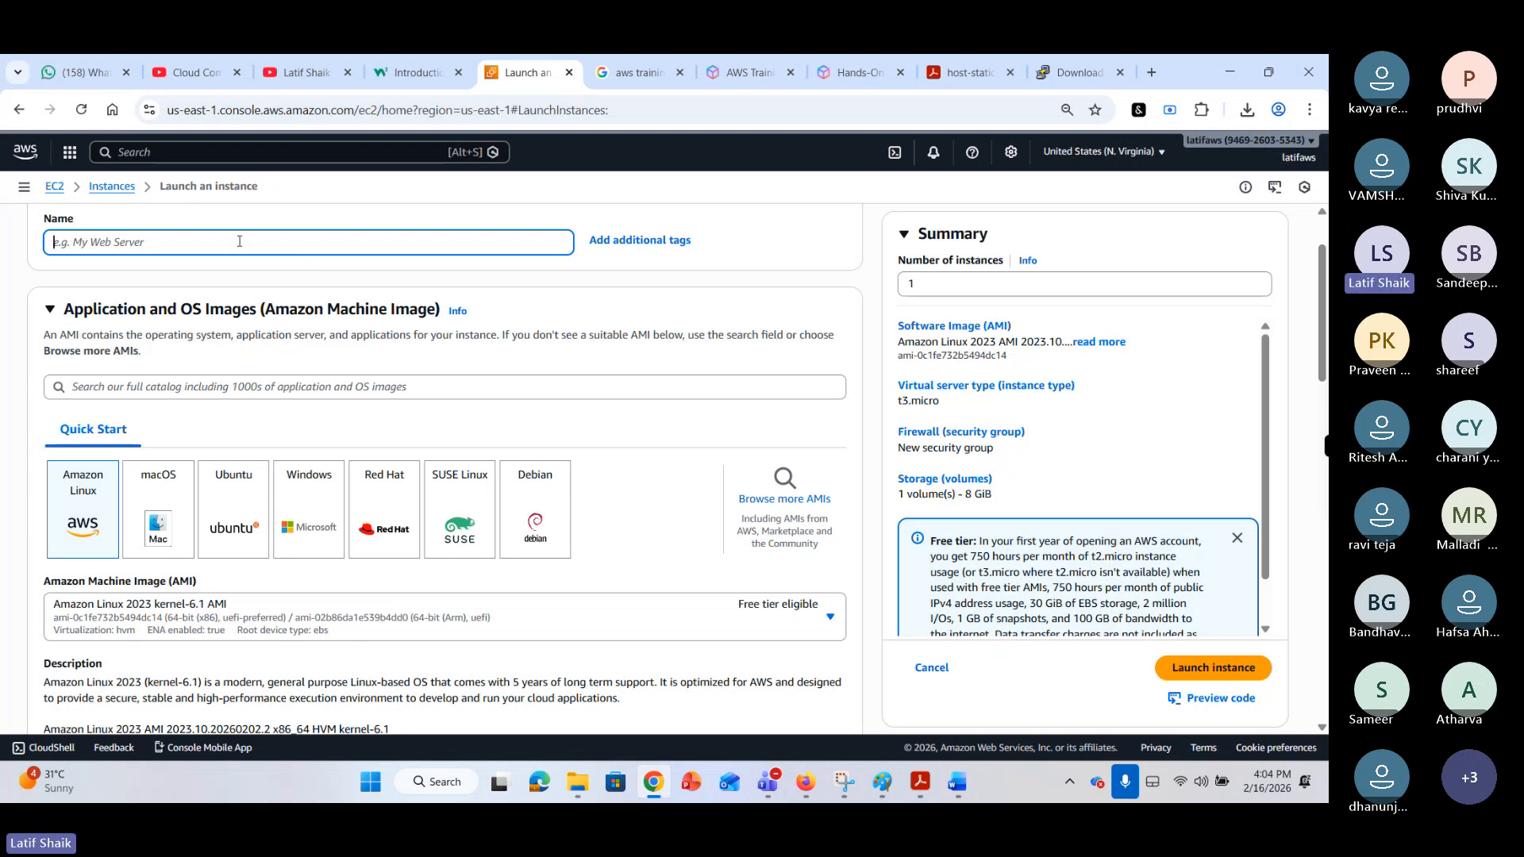
type("projecta-webserver")
left_click(37, 548)
Keep the t3.micro instance type and choose projecta-keypair as the login key pair.
scroll(22, 492, "down", 3)
scroll(22, 492, "down", 4)
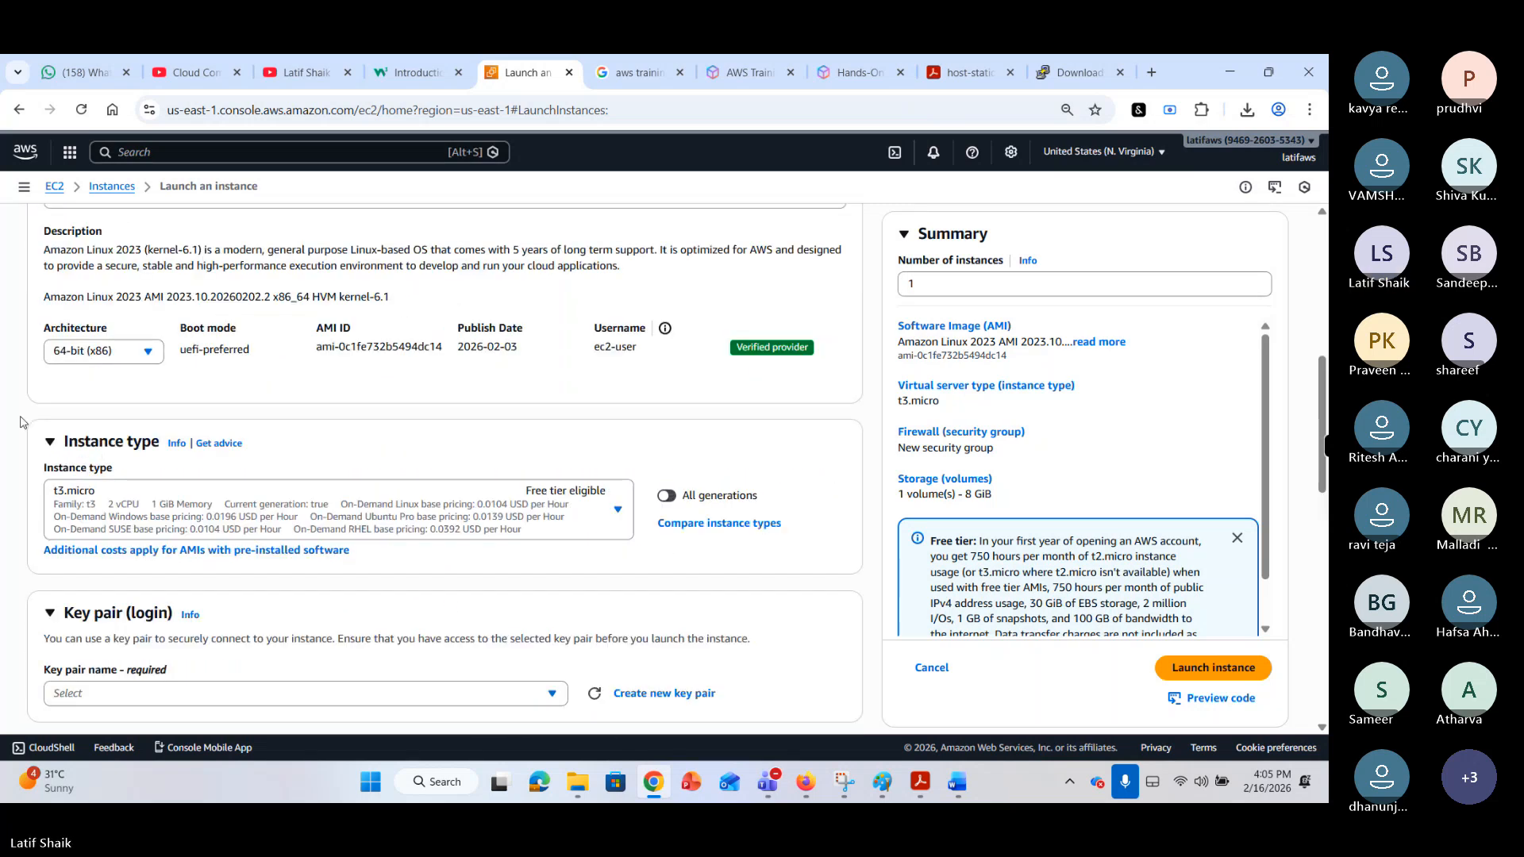
scroll(468, 318, "down", 2)
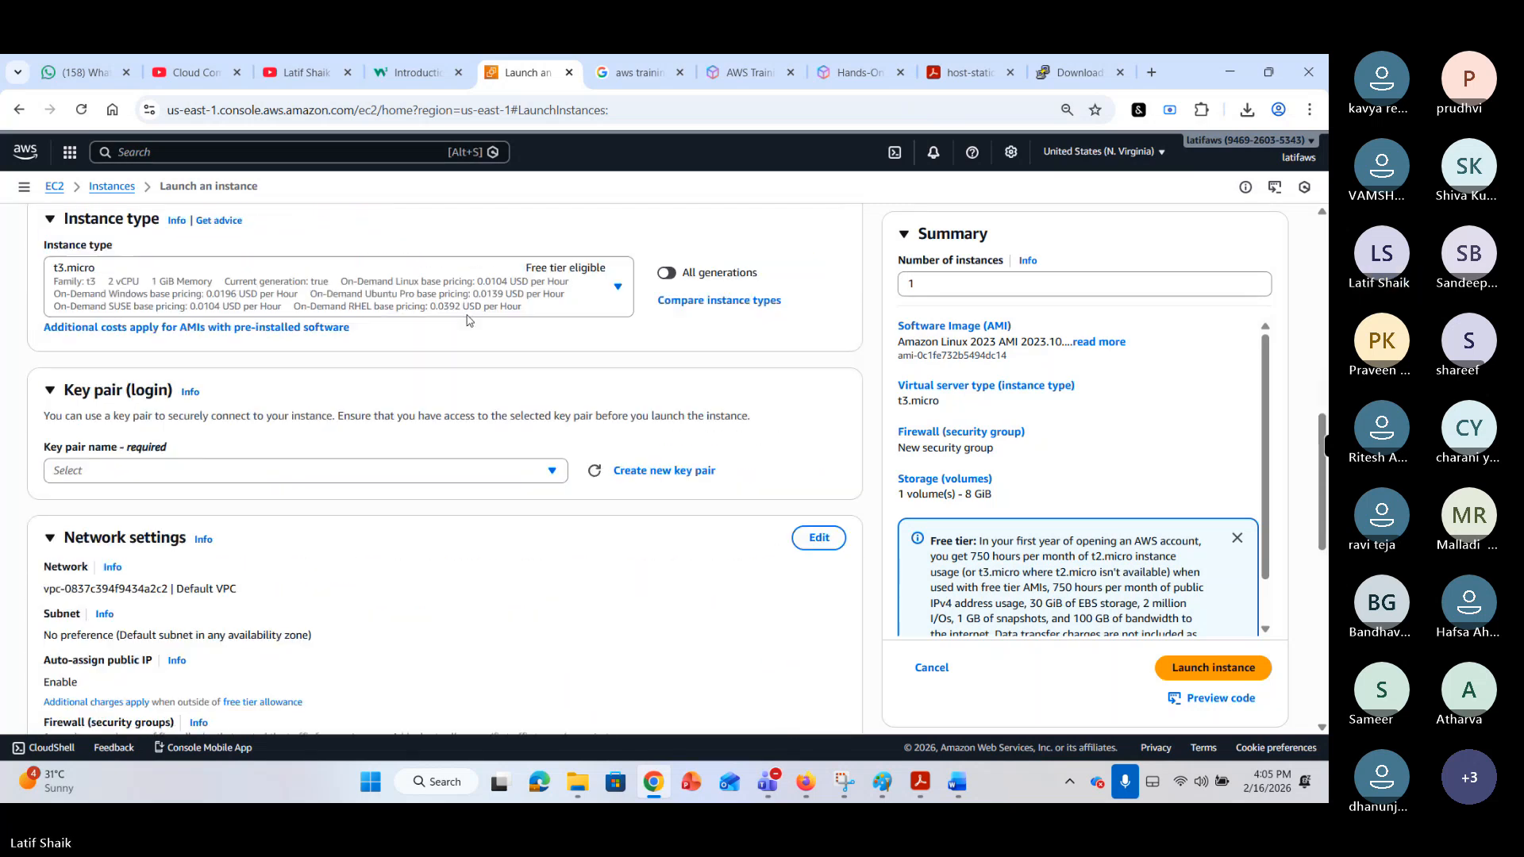
left_click(383, 433)
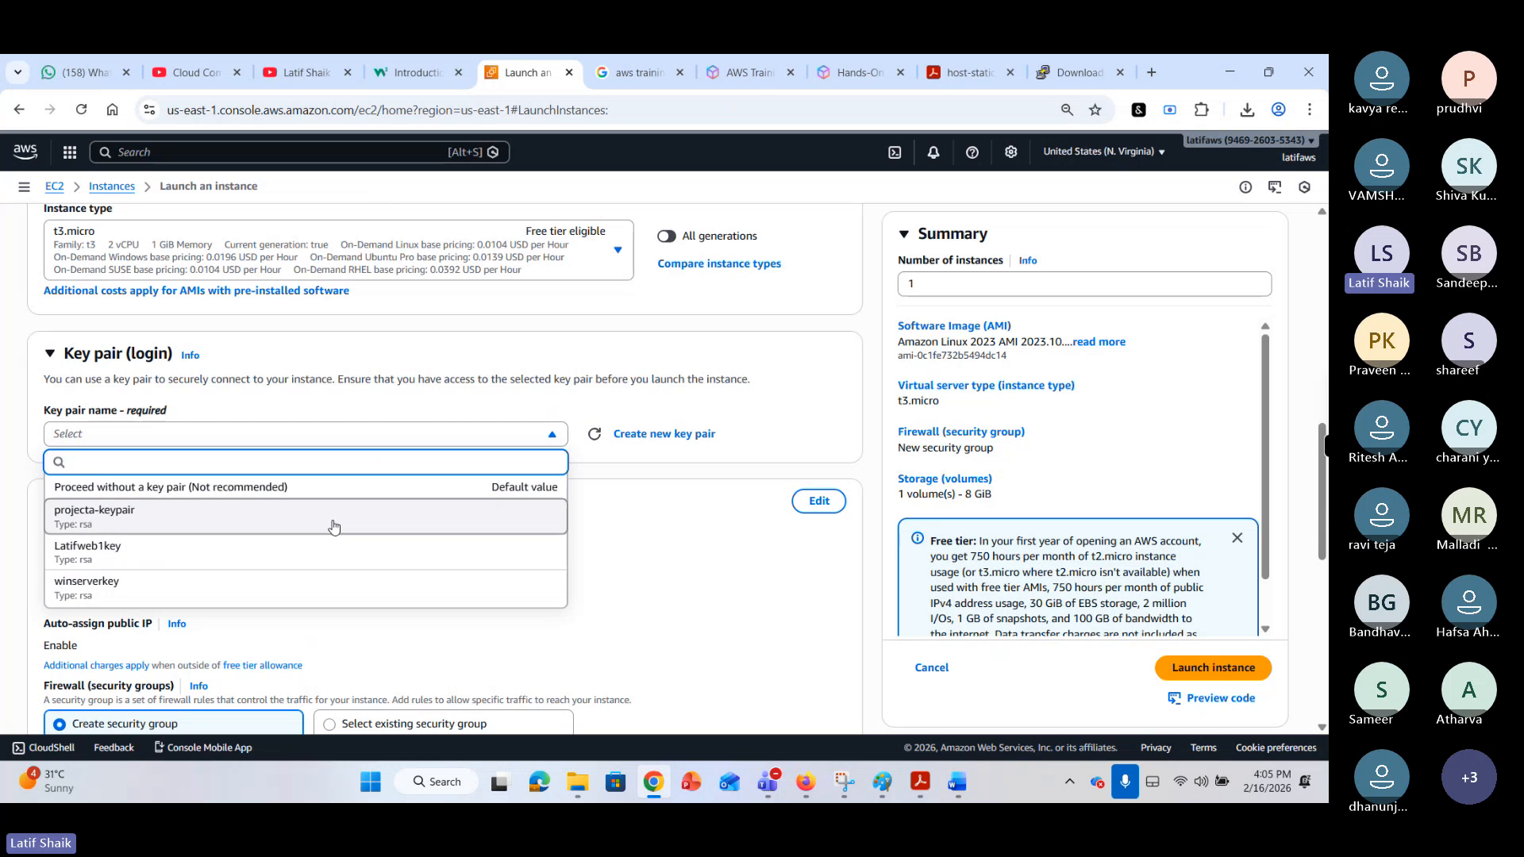
left_click(380, 512)
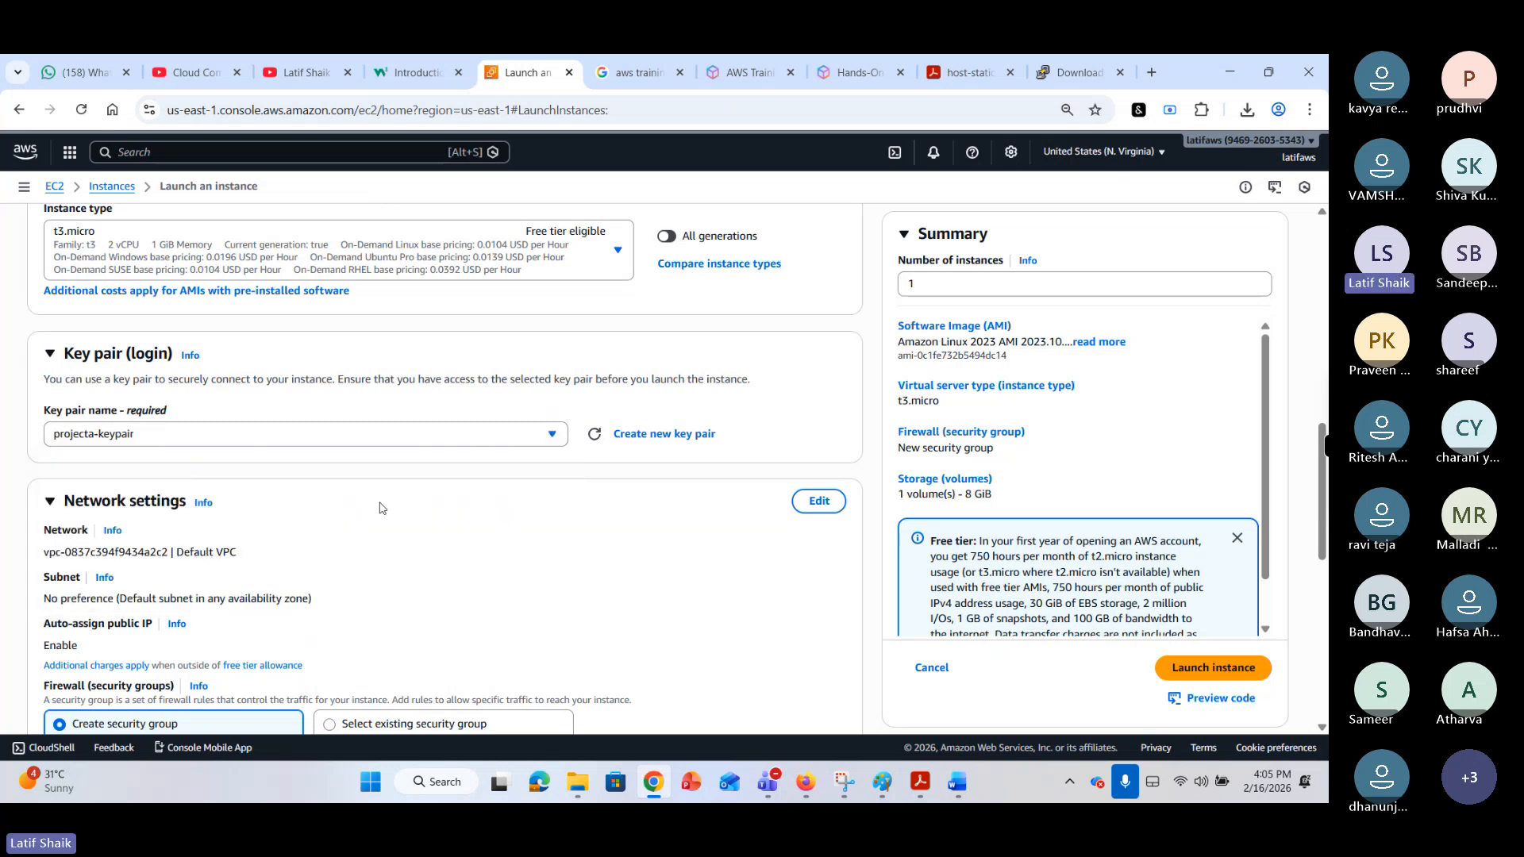
Edit the network settings to use projecta-vpc as the VPC and check the subnet choices.
scroll(392, 404, "down", 2)
scroll(392, 404, "down", 1)
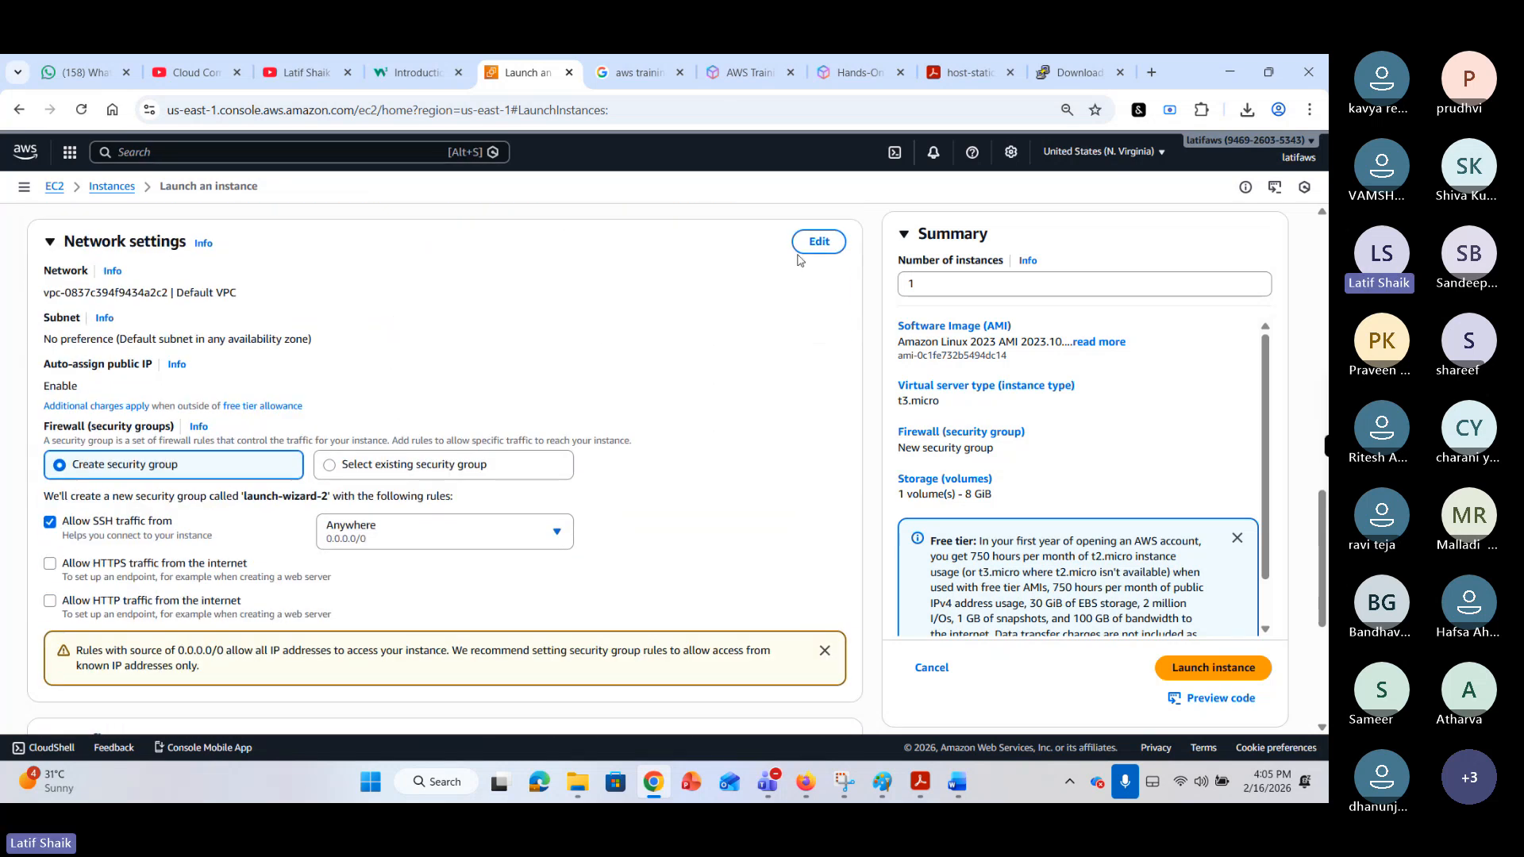
left_click(820, 241)
left_click(331, 307)
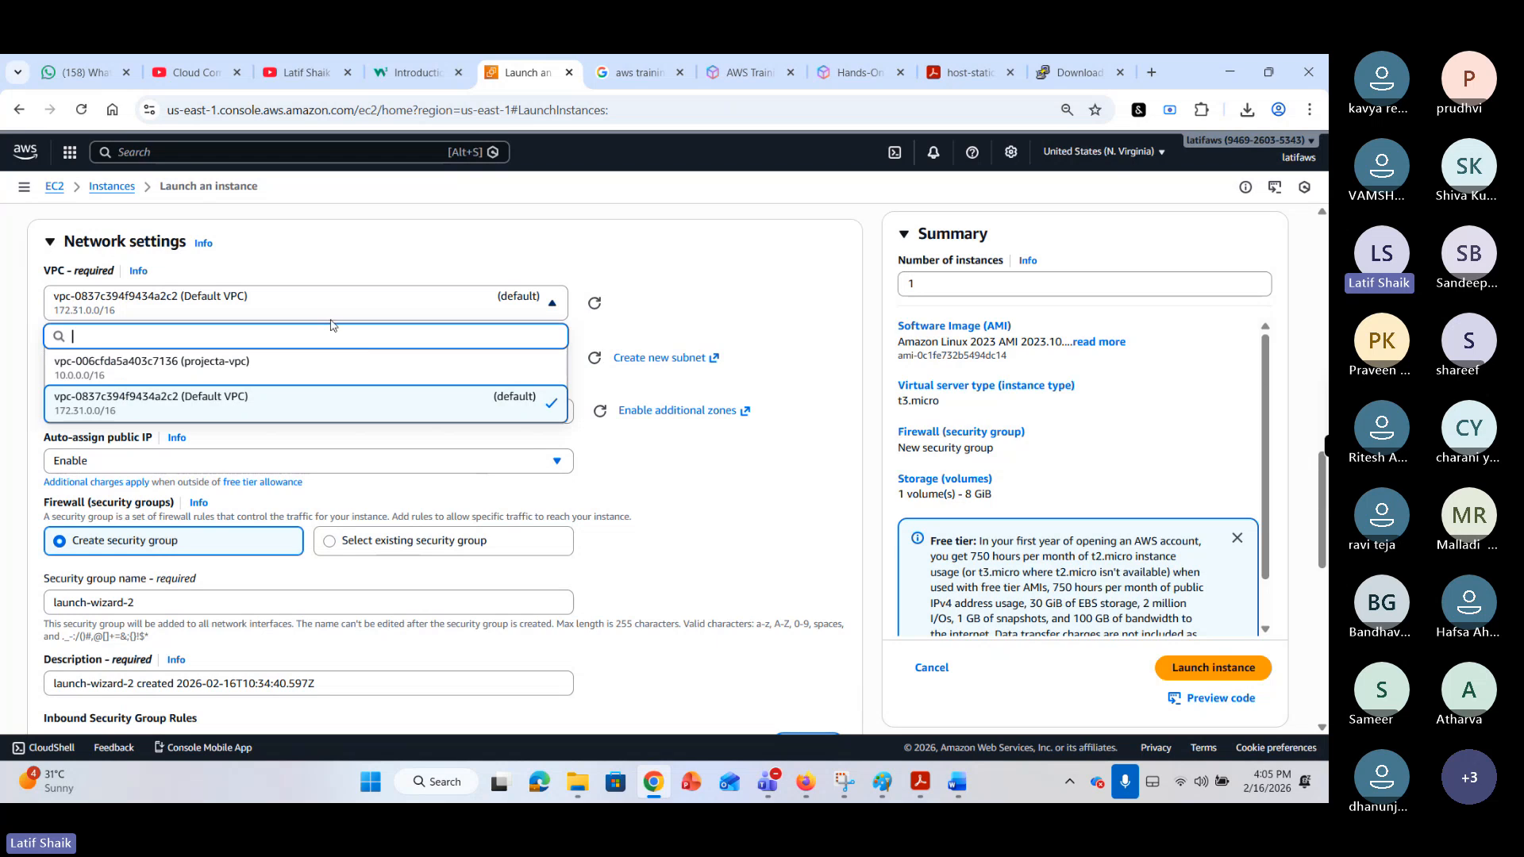
left_click(322, 374)
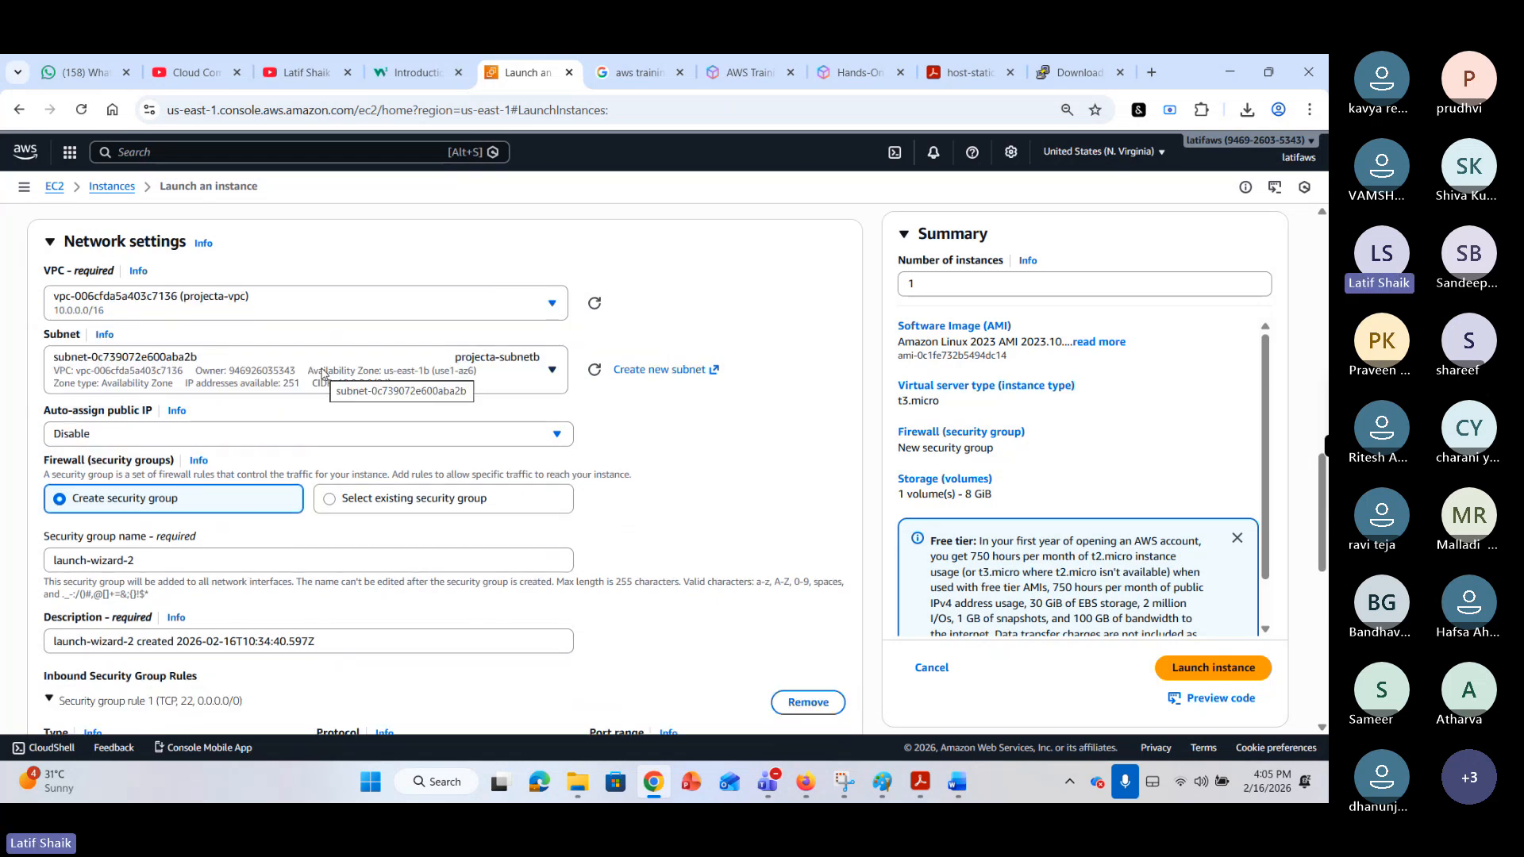
left_click(330, 382)
left_click(344, 447)
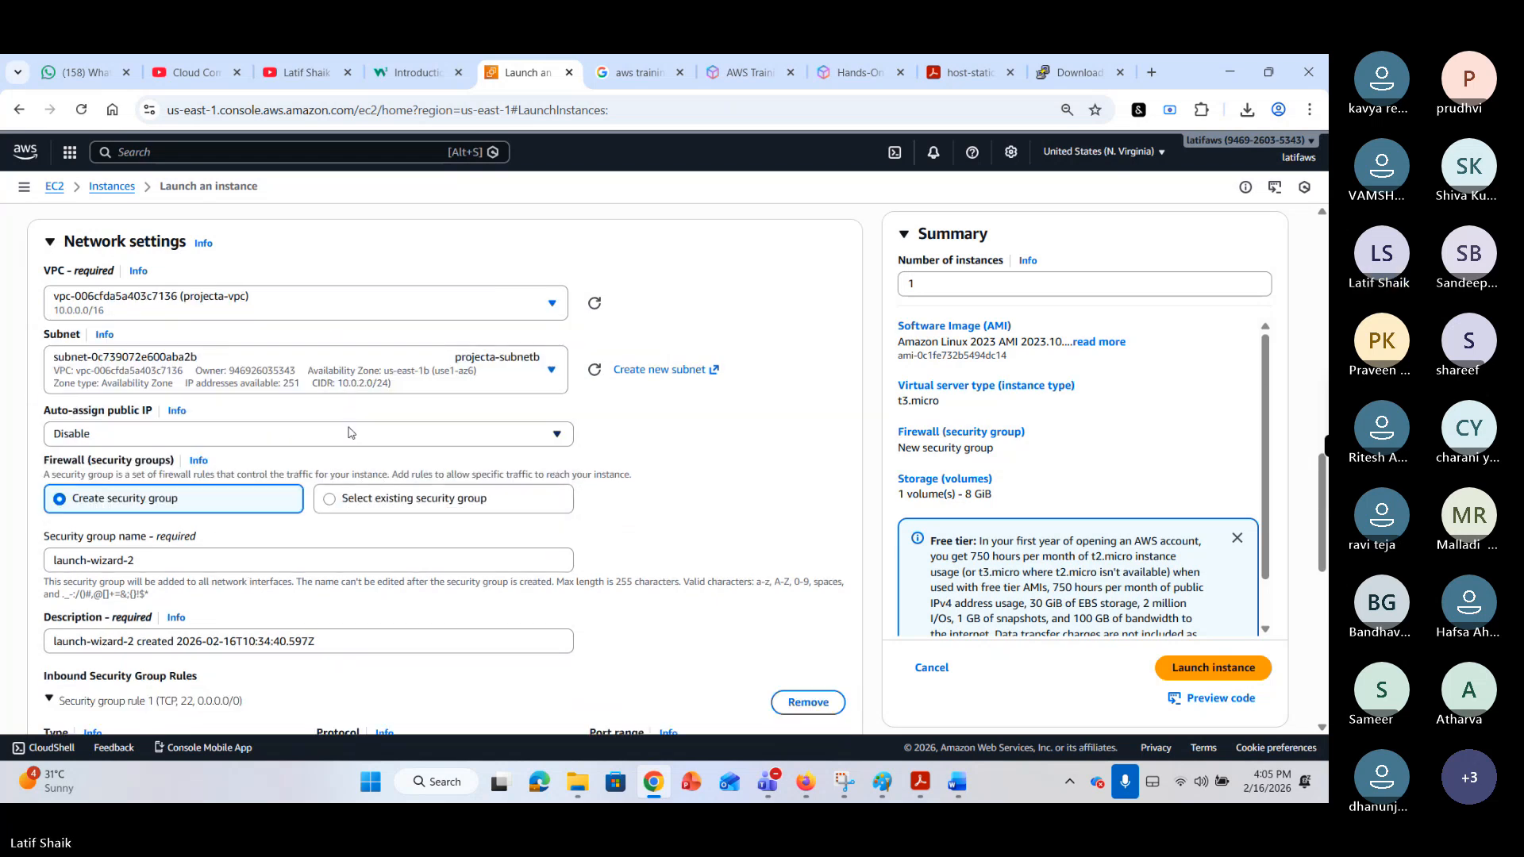
Set the firewall to use an existing security group and check the common security groups list.
left_click(427, 500)
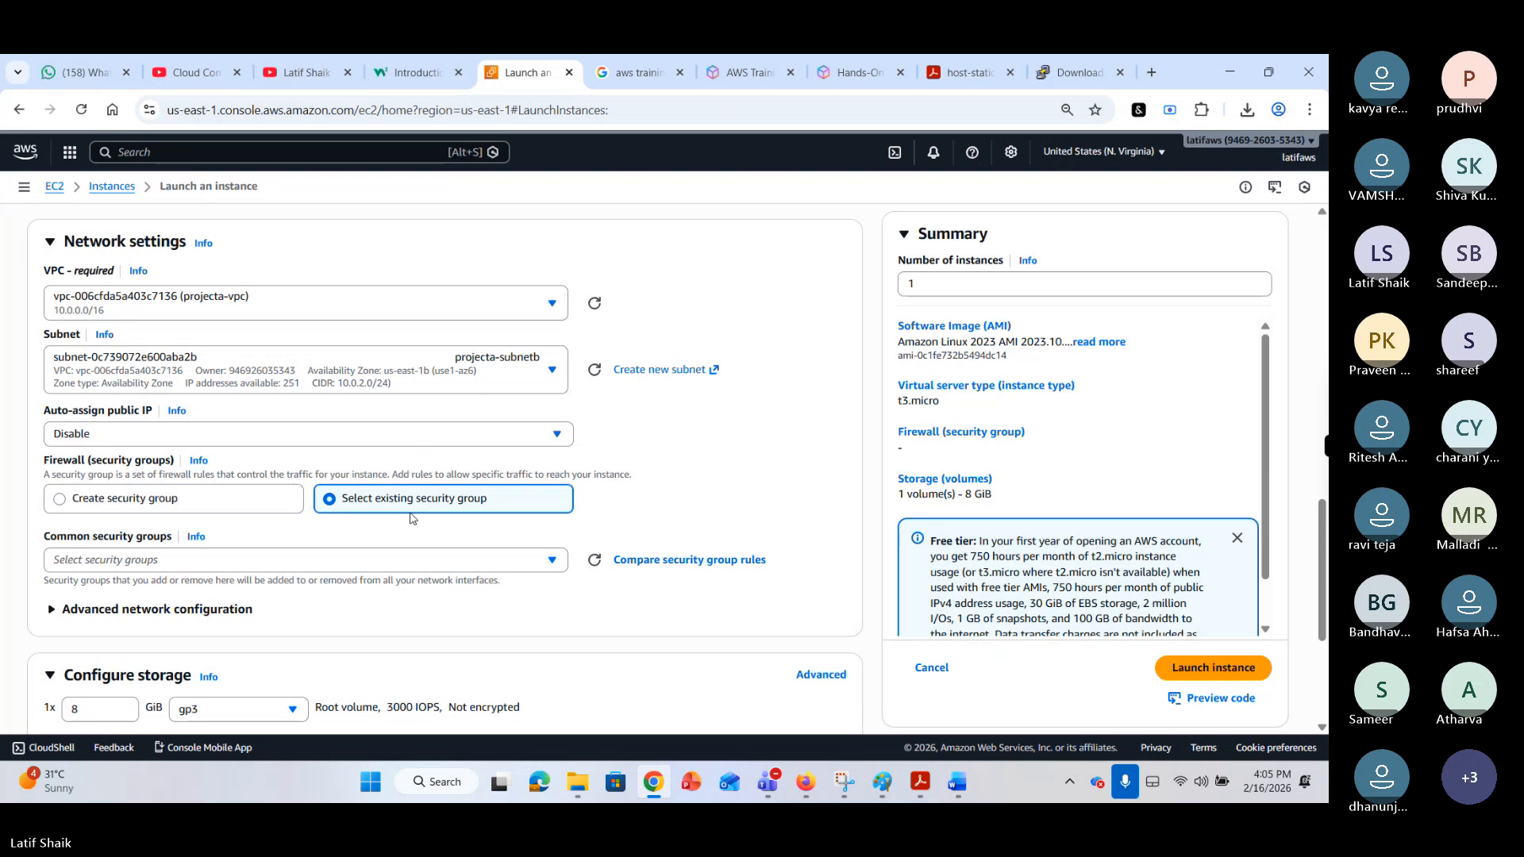
left_click(388, 560)
left_click(388, 560)
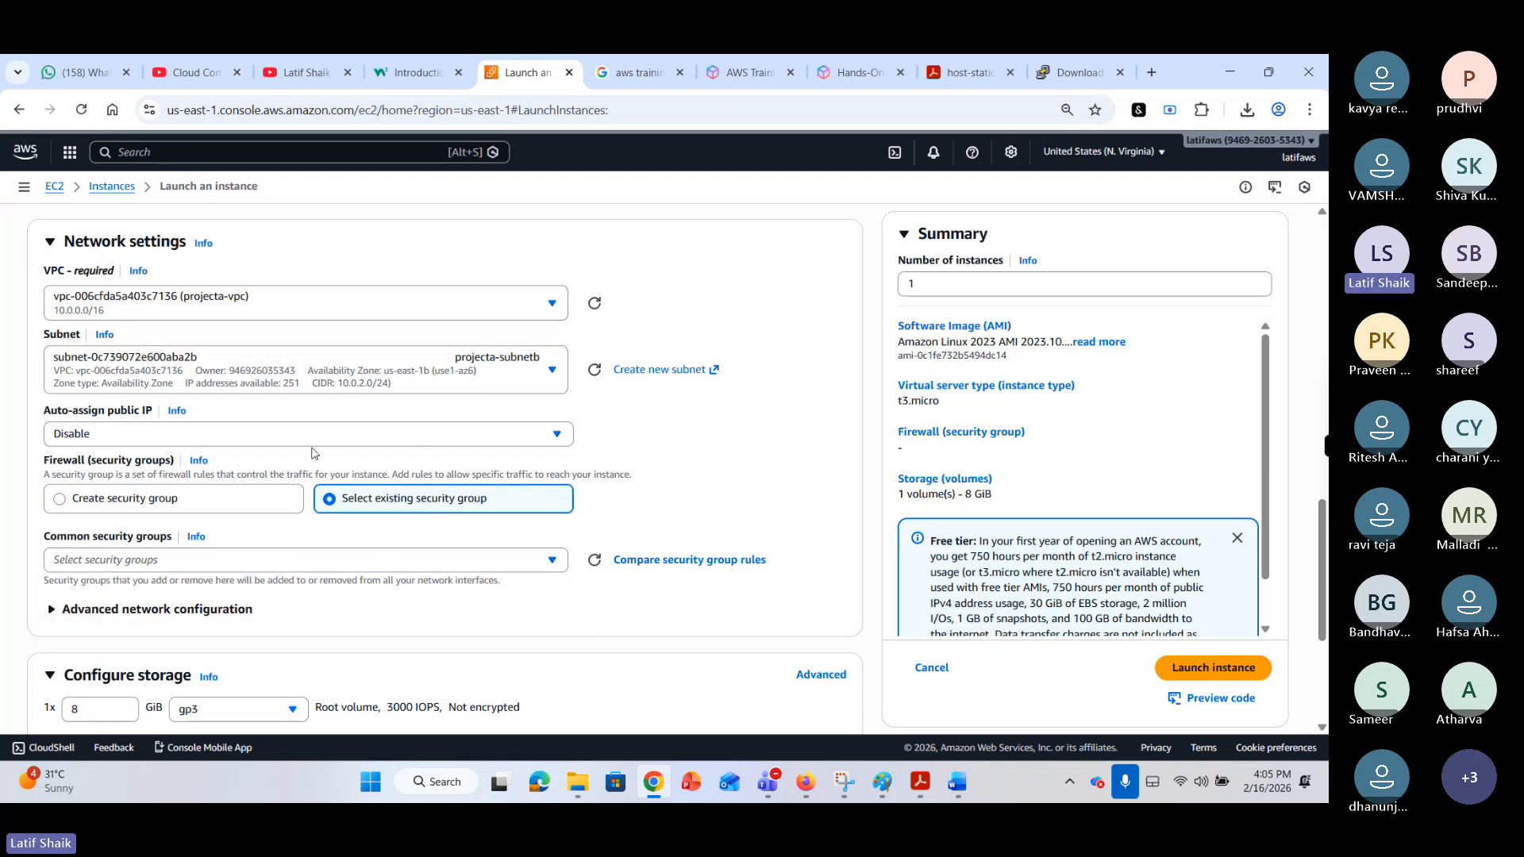
Enable automatic public IP assignment and place the instance in projecta-subneta in availability zone us-east-1a.
left_click(341, 429)
left_click(336, 464)
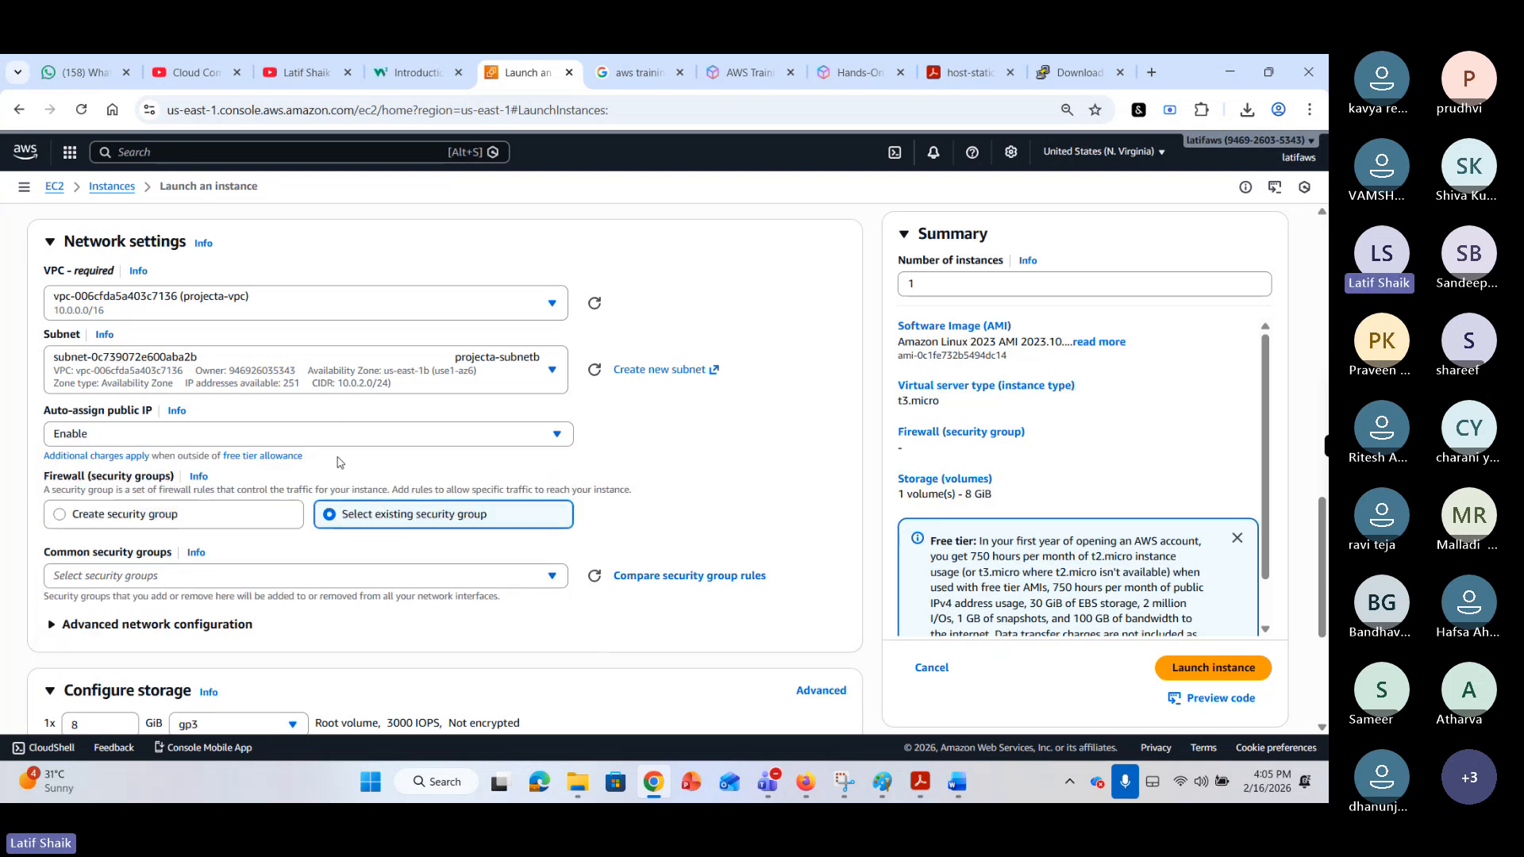
left_click(447, 371)
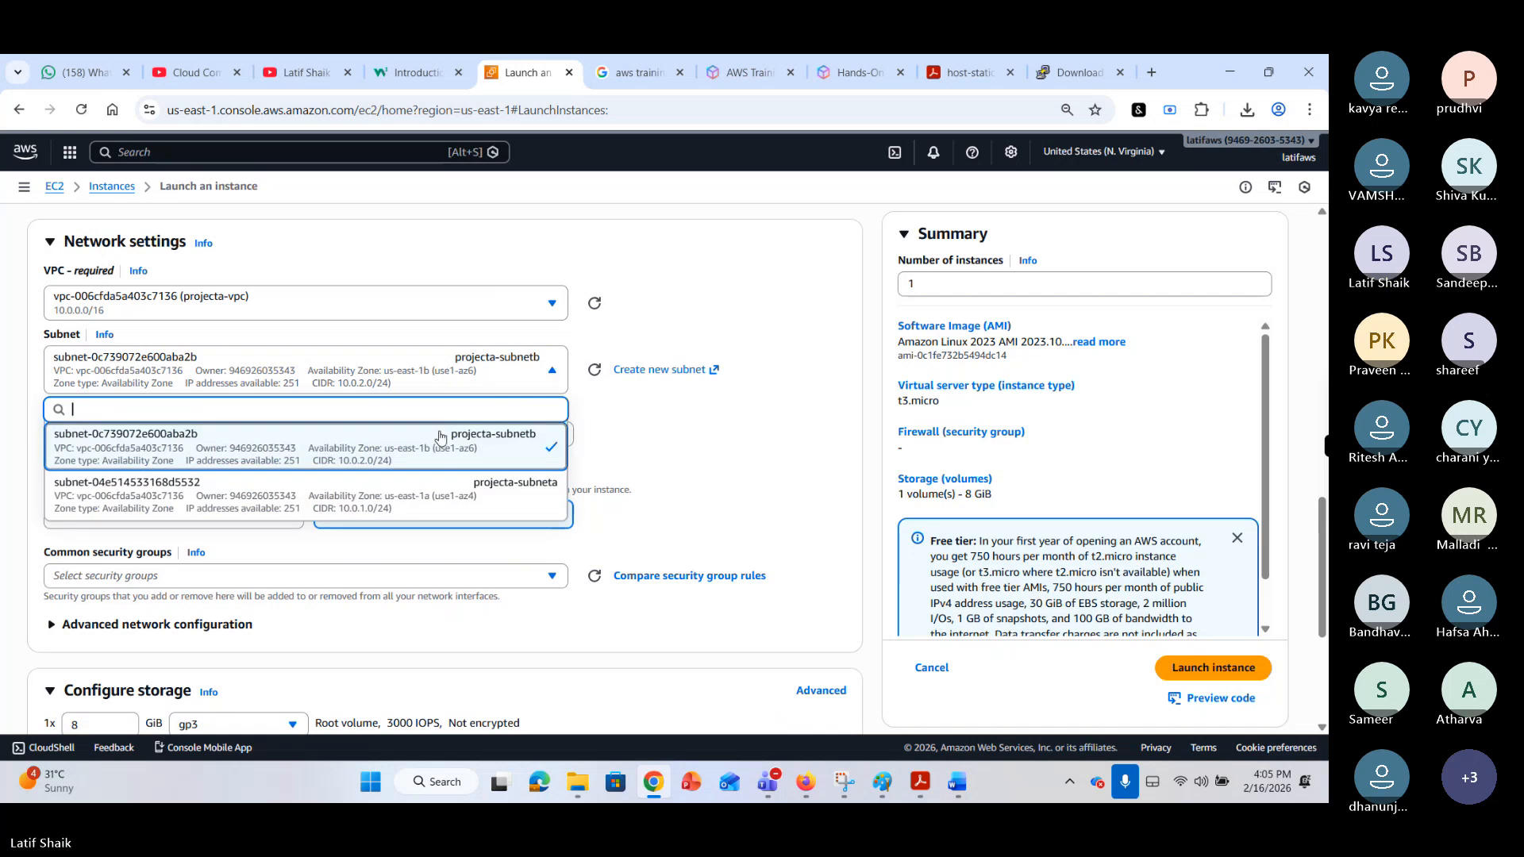
left_click(433, 489)
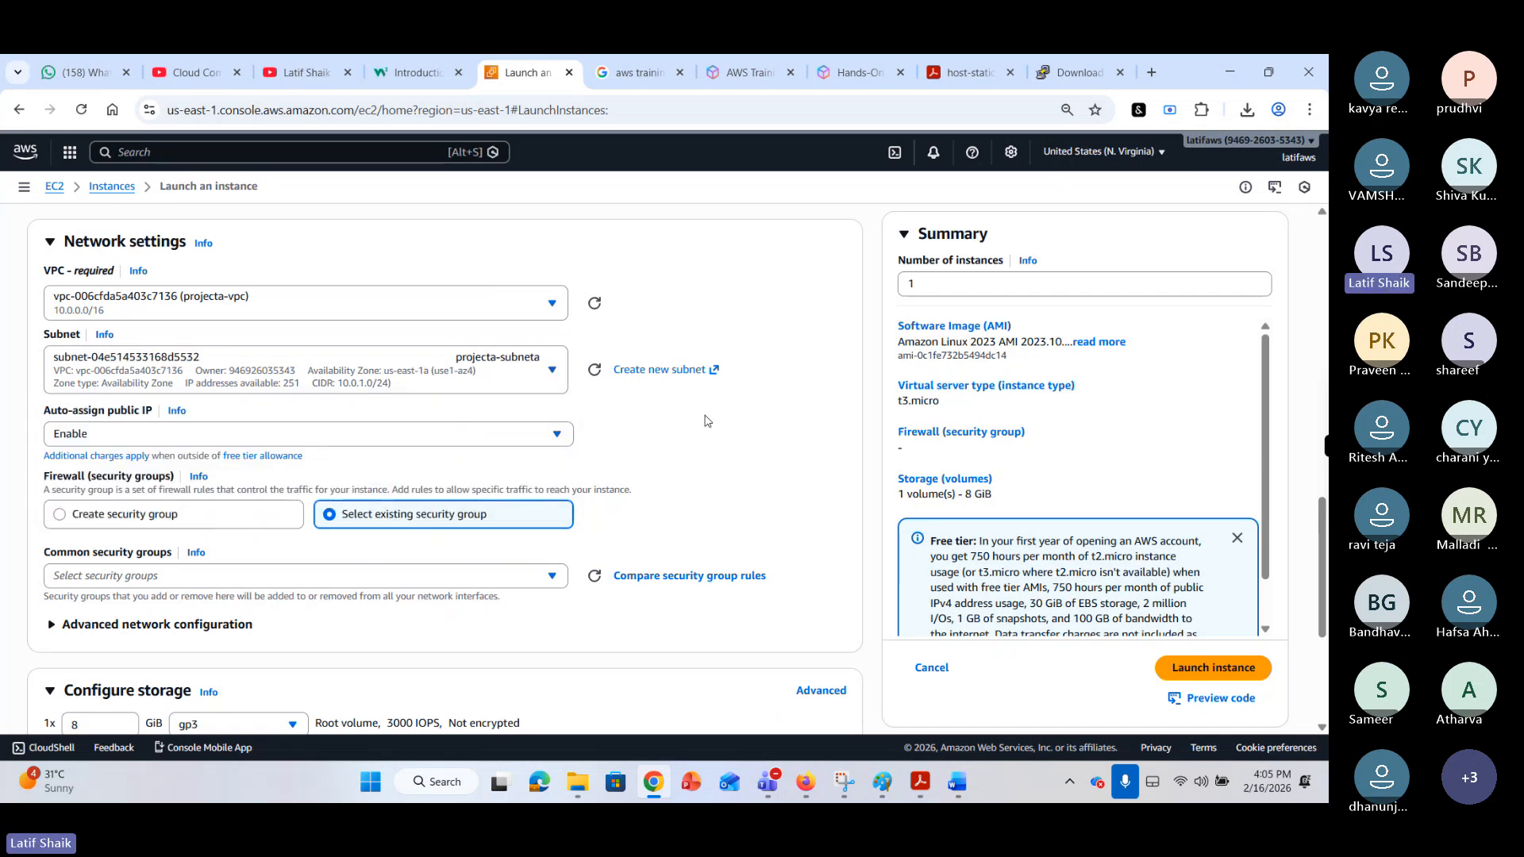
scroll(705, 421, "down", 1)
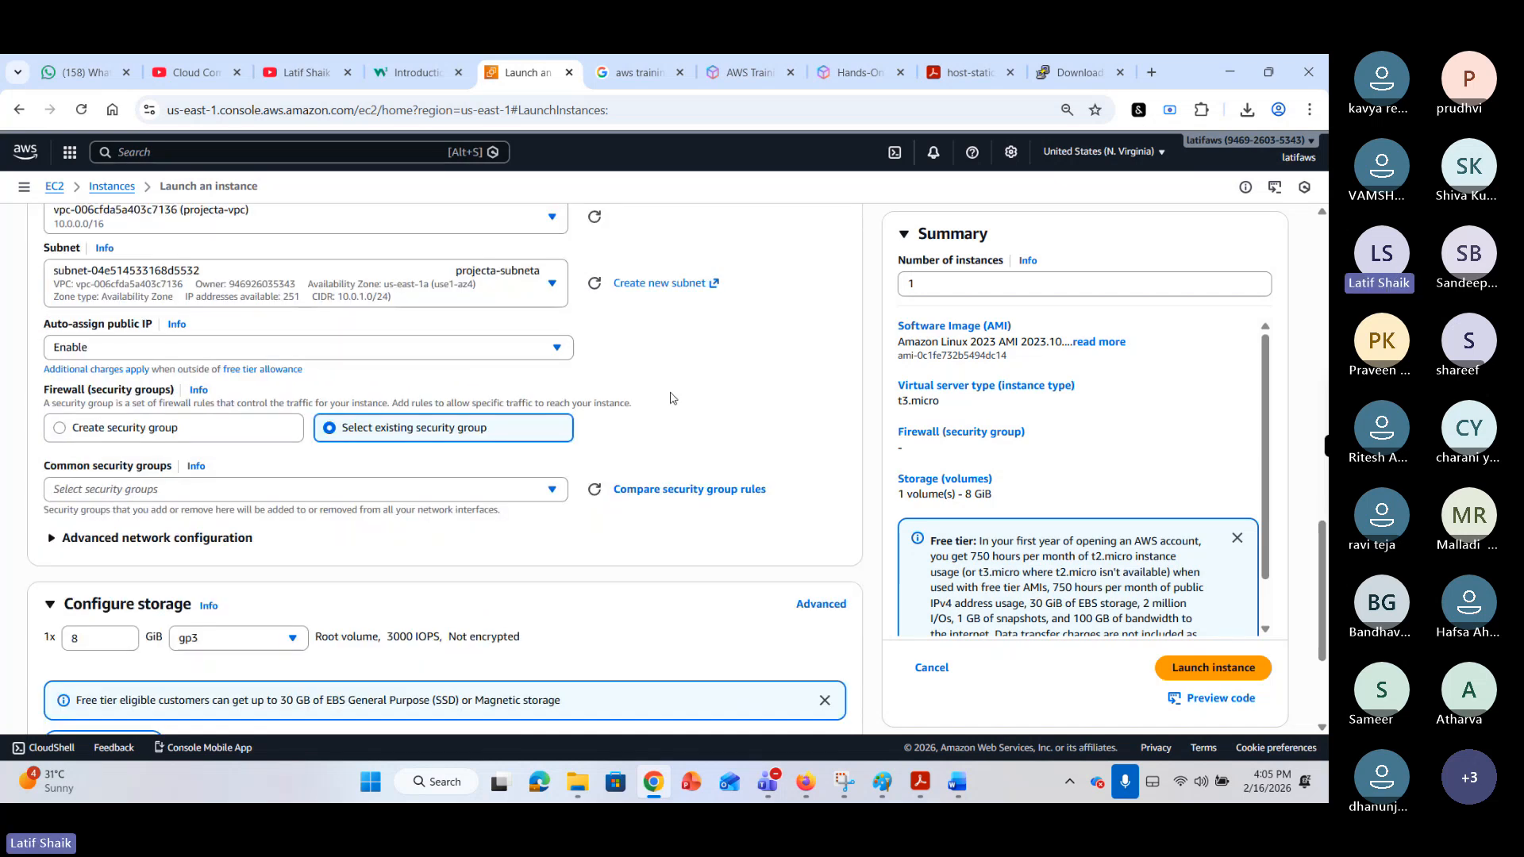
scroll(695, 326, "down", 1)
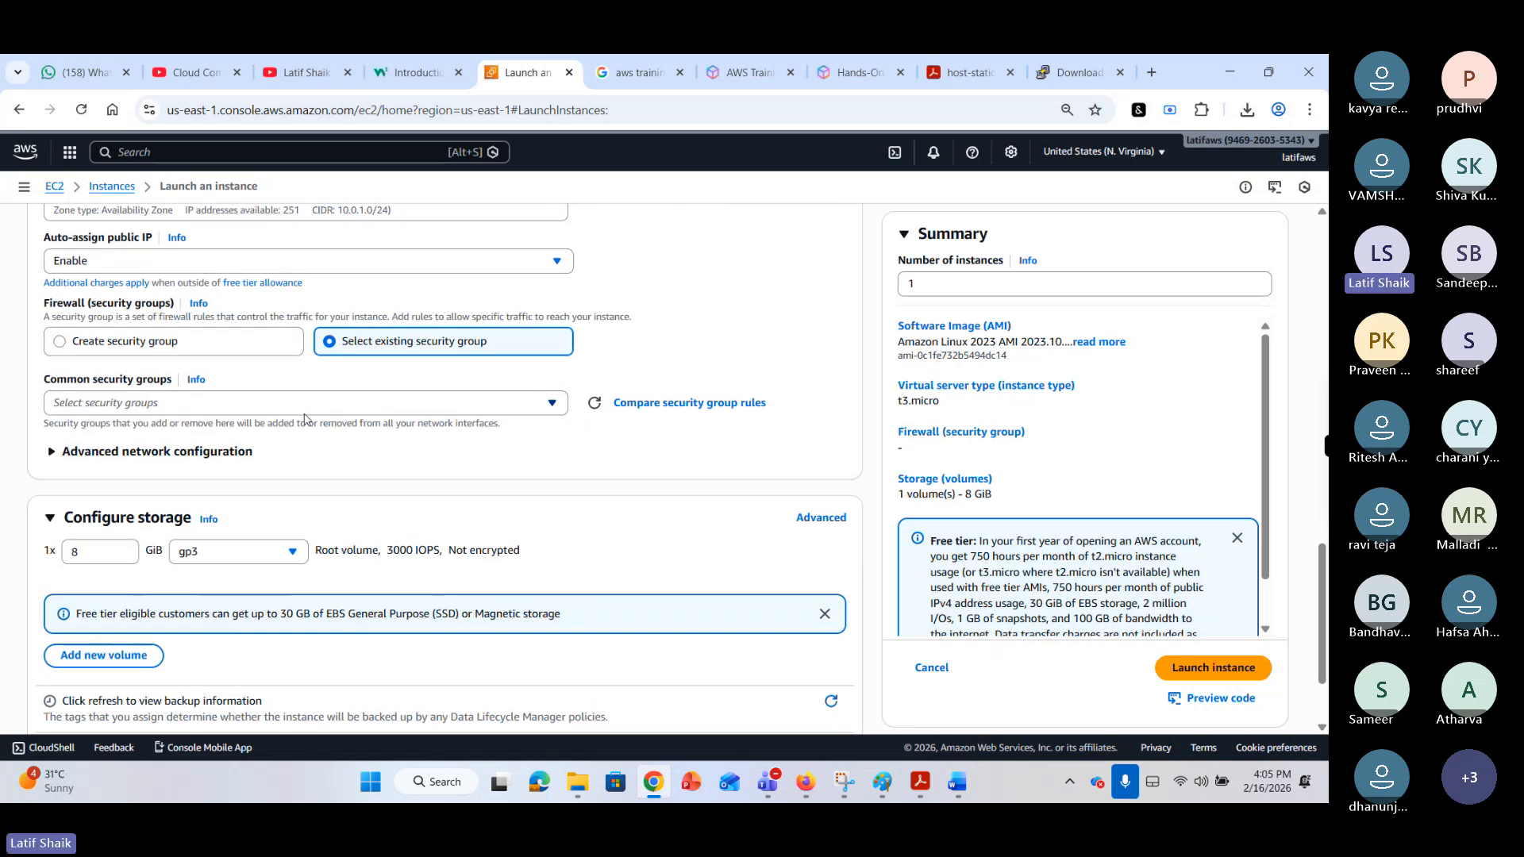
Check which existing common security groups can be selected for projecta-vpc.
scroll(361, 294, "up", 1)
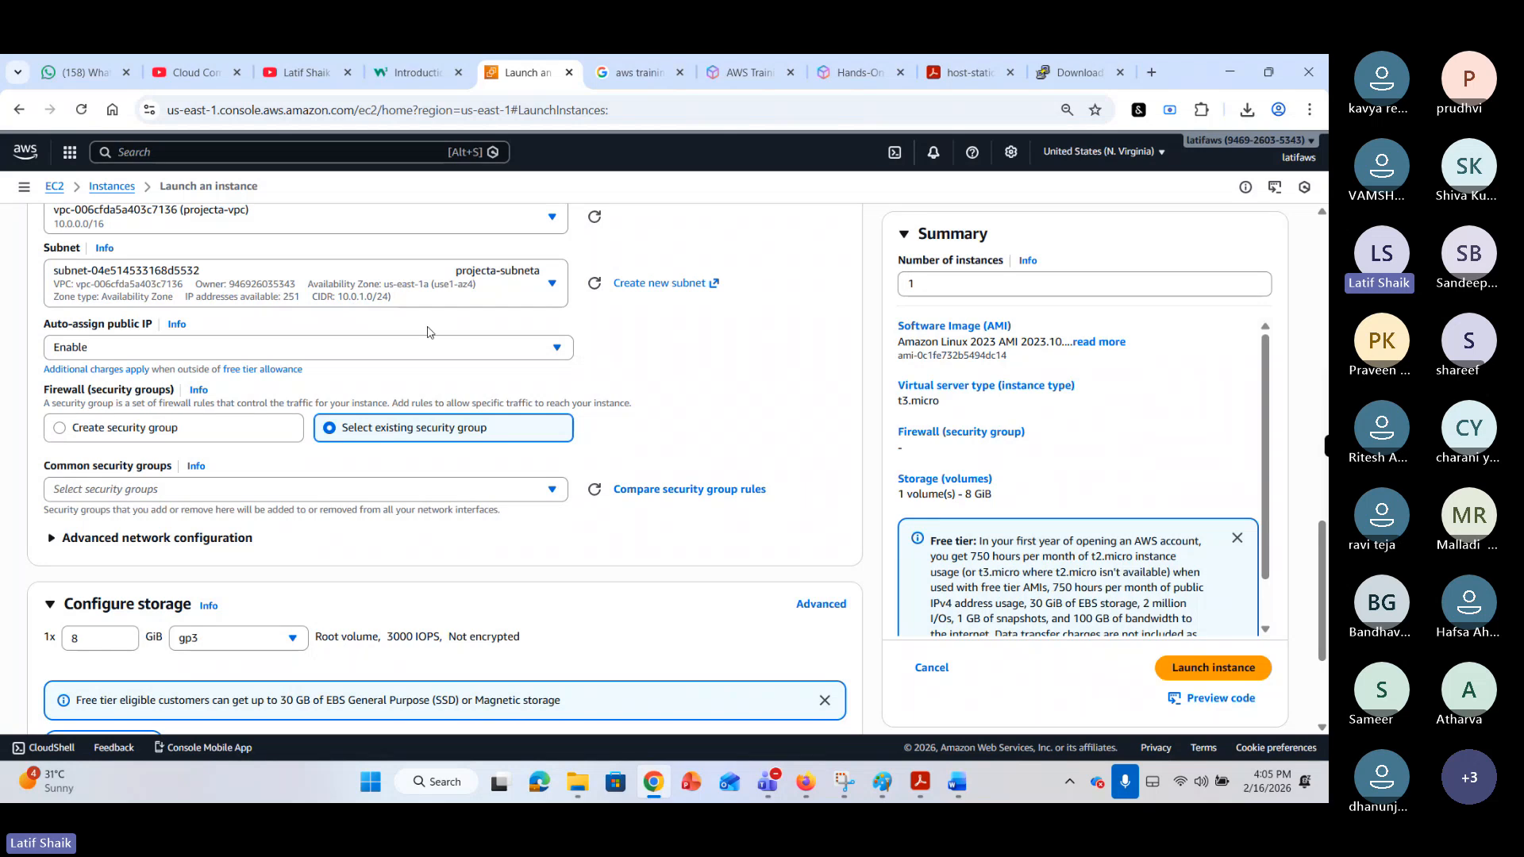
scroll(667, 413, "down", 1)
left_click(204, 407)
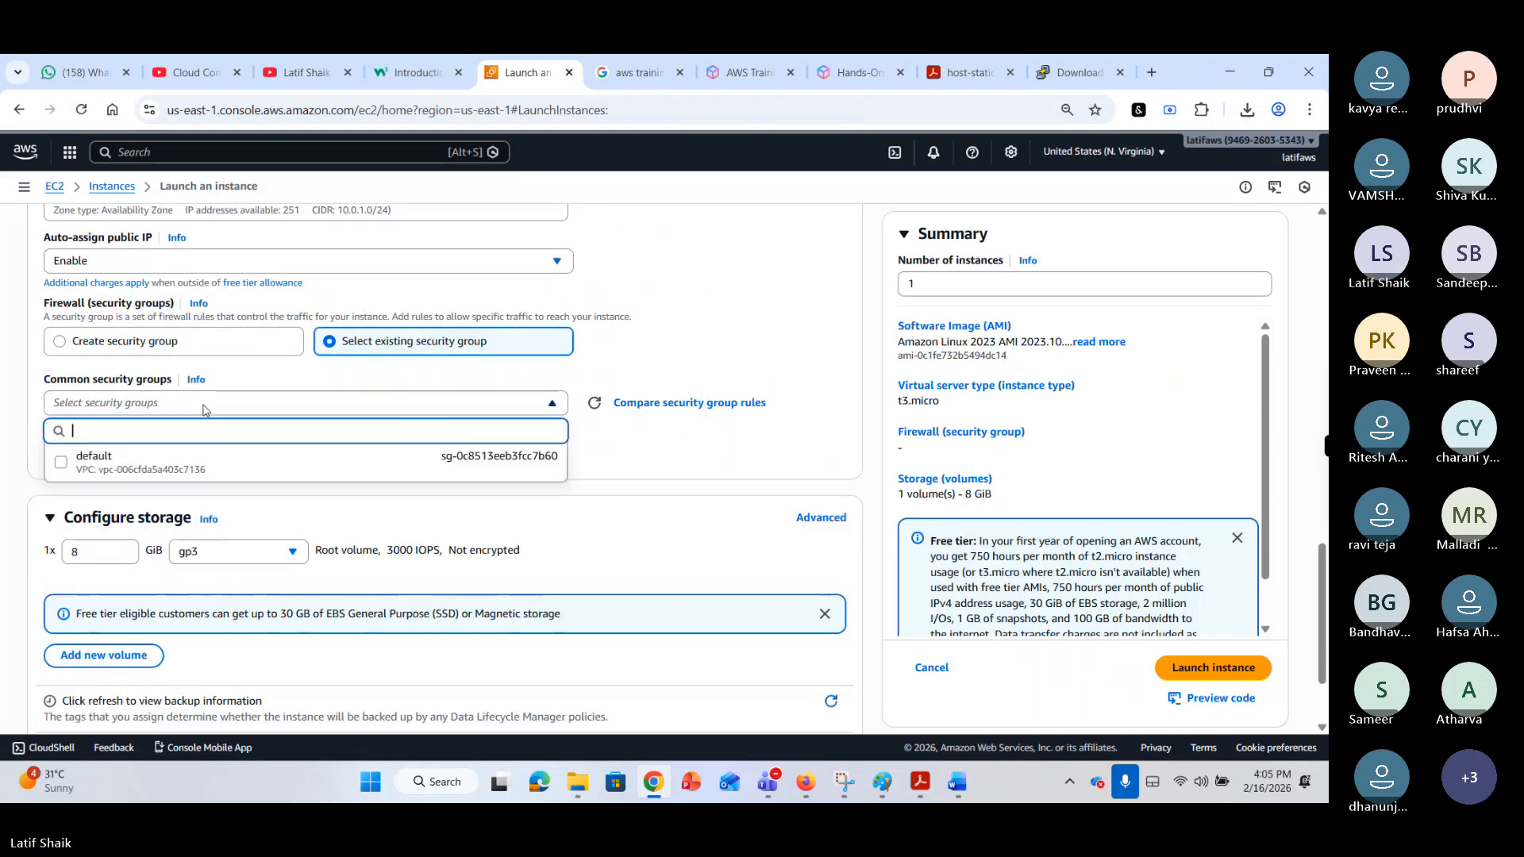
left_click(204, 407)
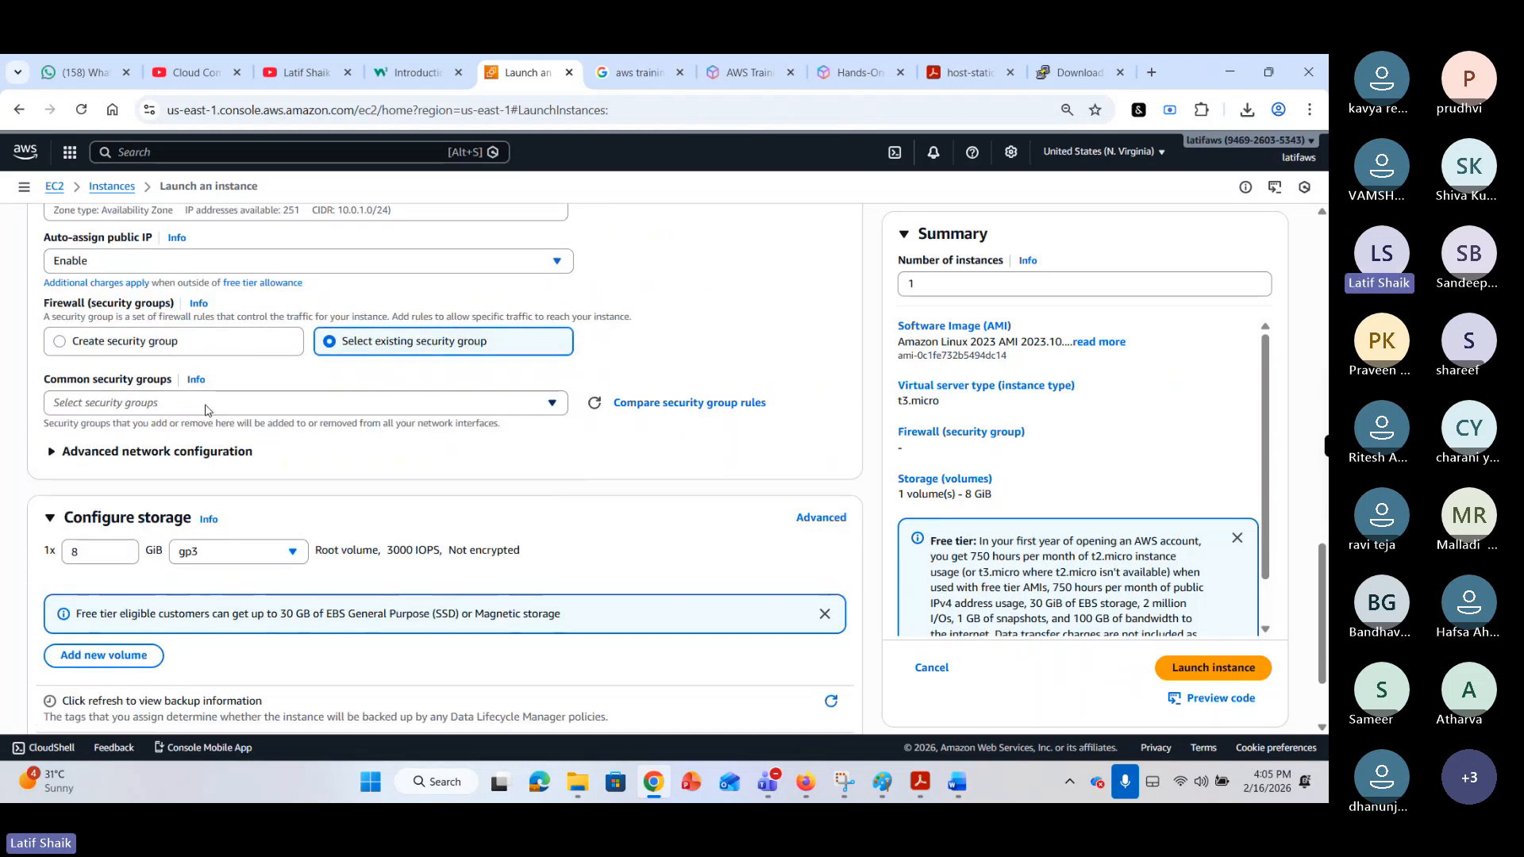
left_click(226, 459)
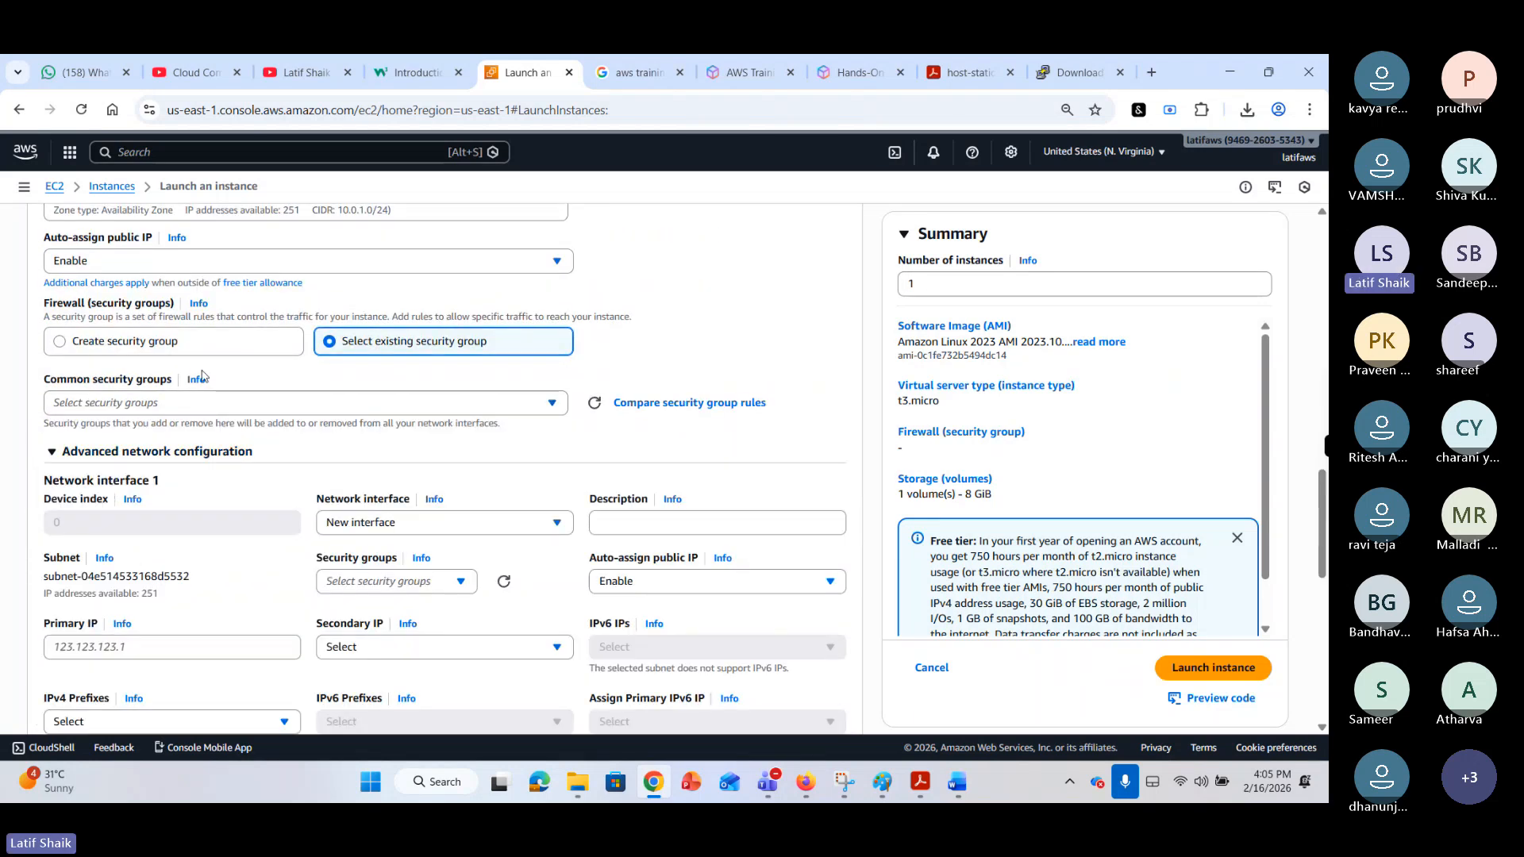
Switch the firewall to creating a new security group and name it projecta-sg1.
left_click(173, 343)
left_click(290, 405)
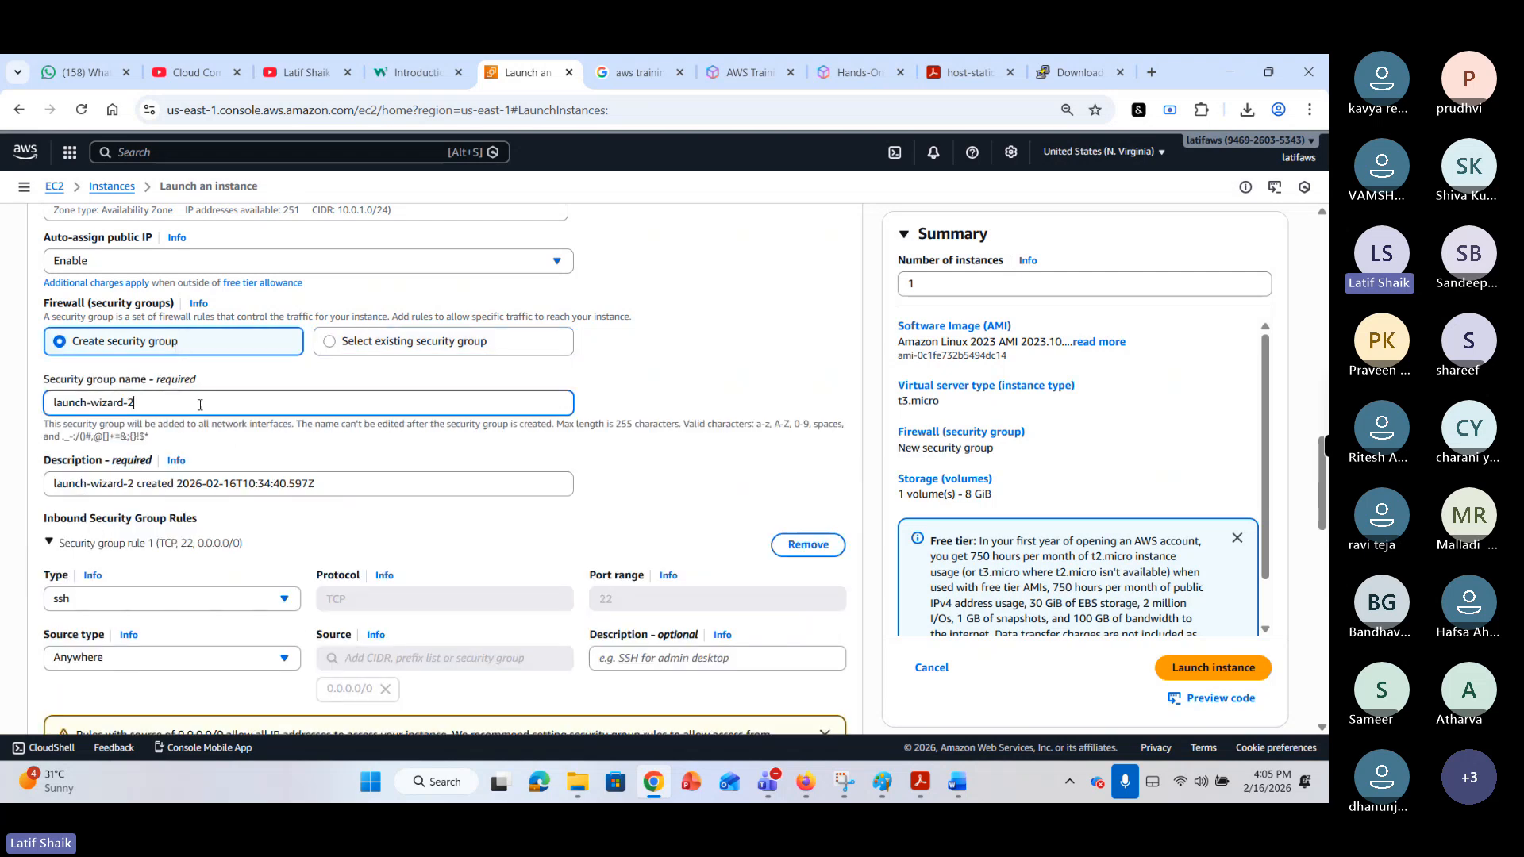
key("ctrl+a")
type("pro")
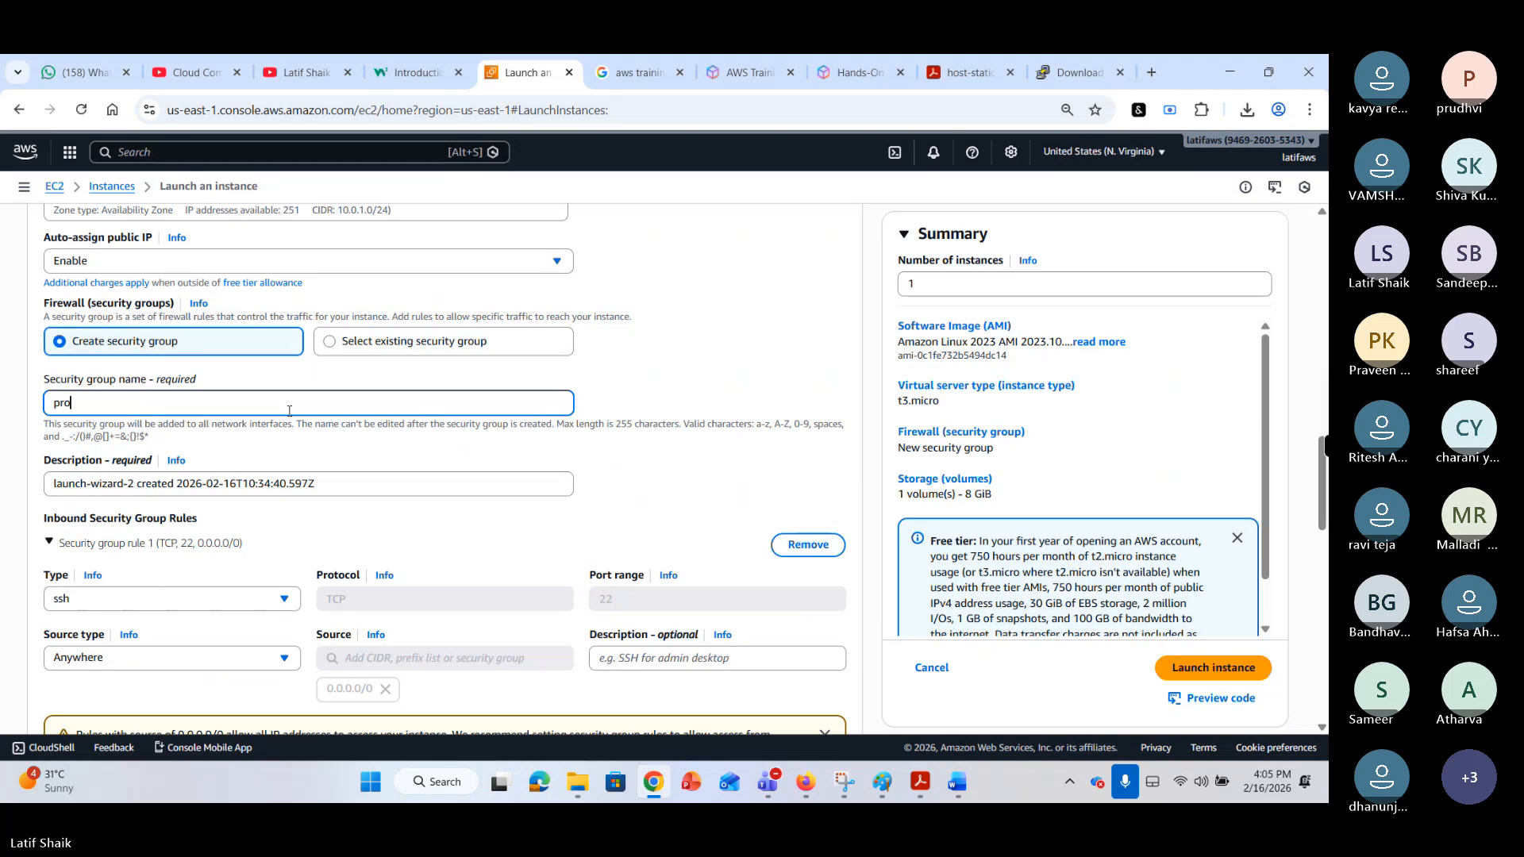
type("jecta-")
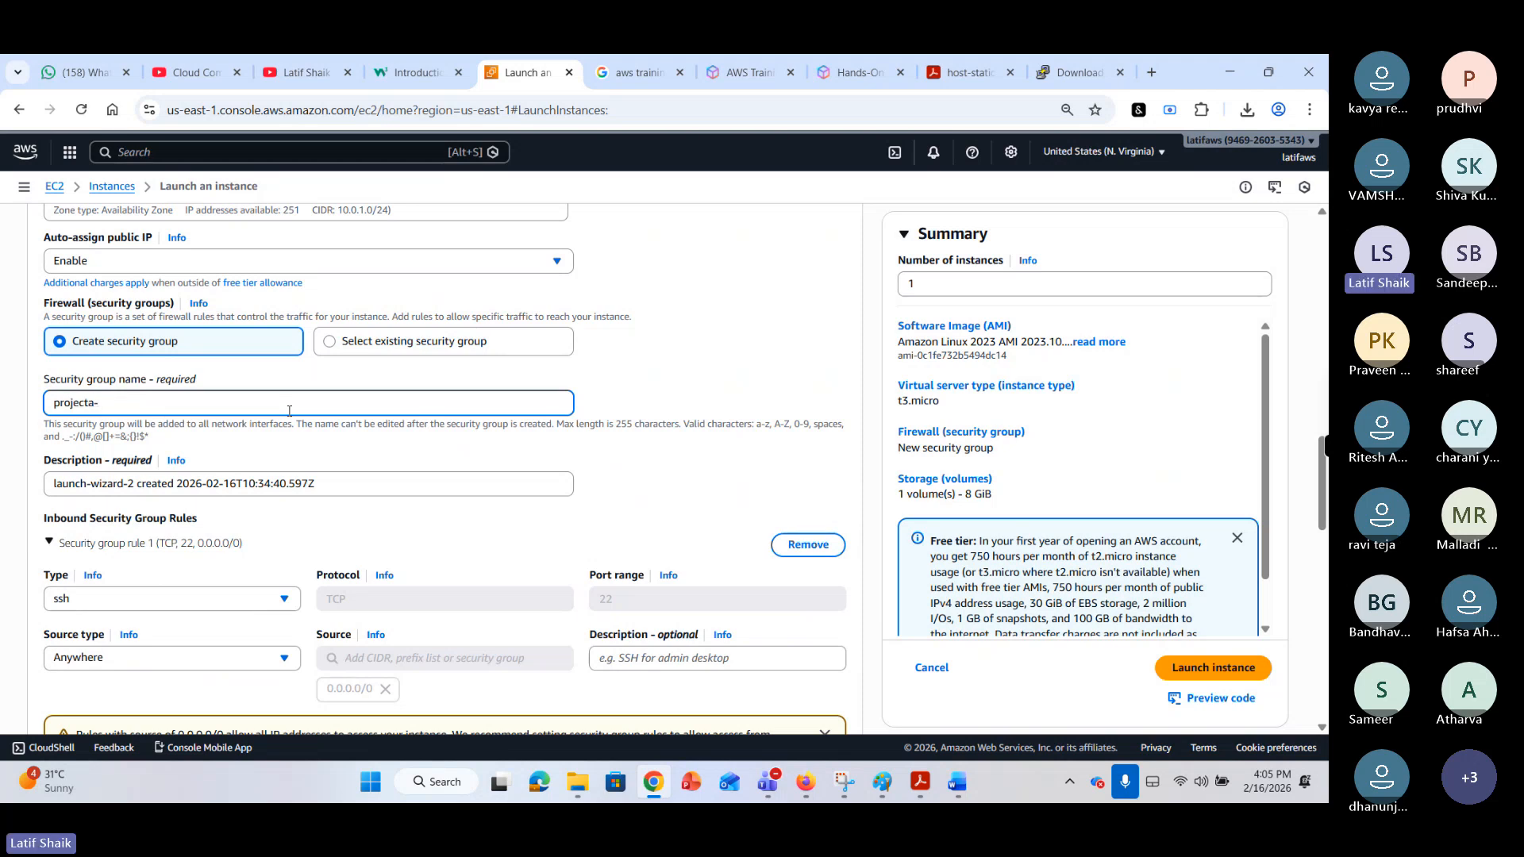
type("sg1")
scroll(332, 455, "down", 2)
triple_click(143, 319)
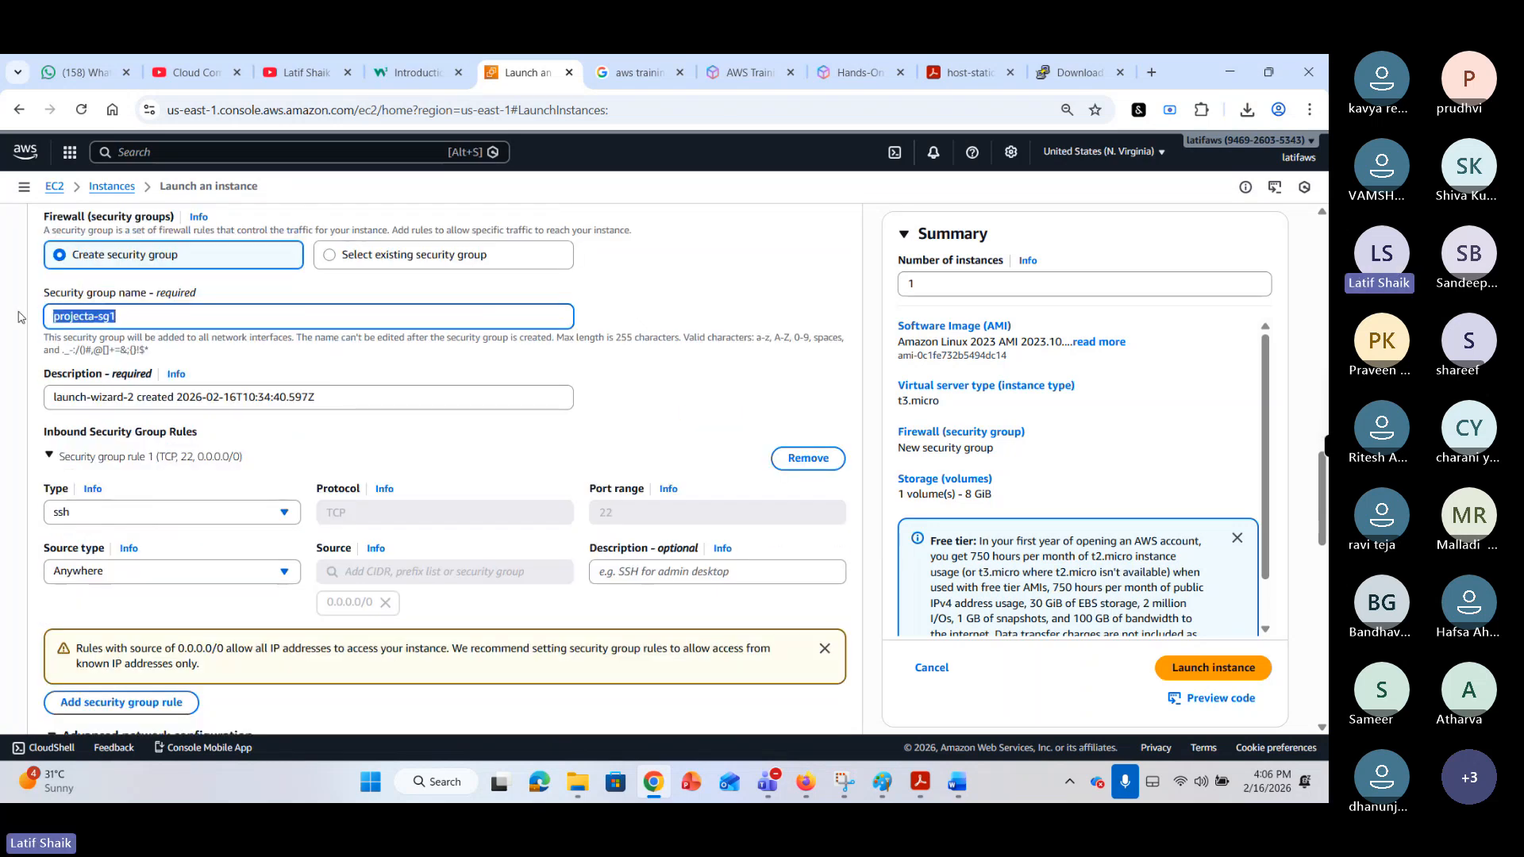
left_click(360, 378)
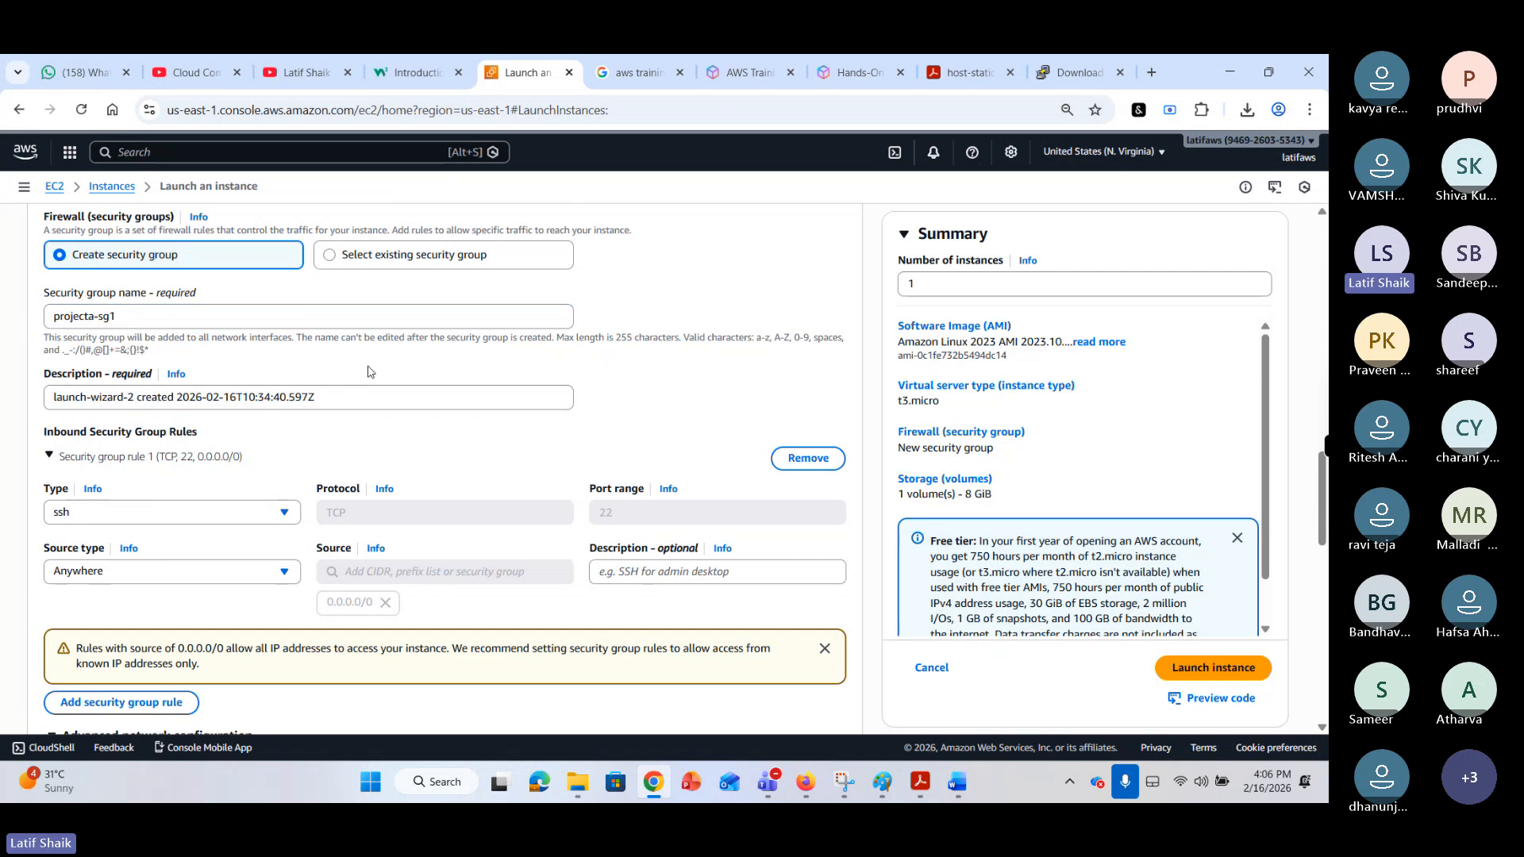
Review the type and source options of the first inbound rule, keeping ssh from Anywhere.
scroll(396, 373, "down", 3)
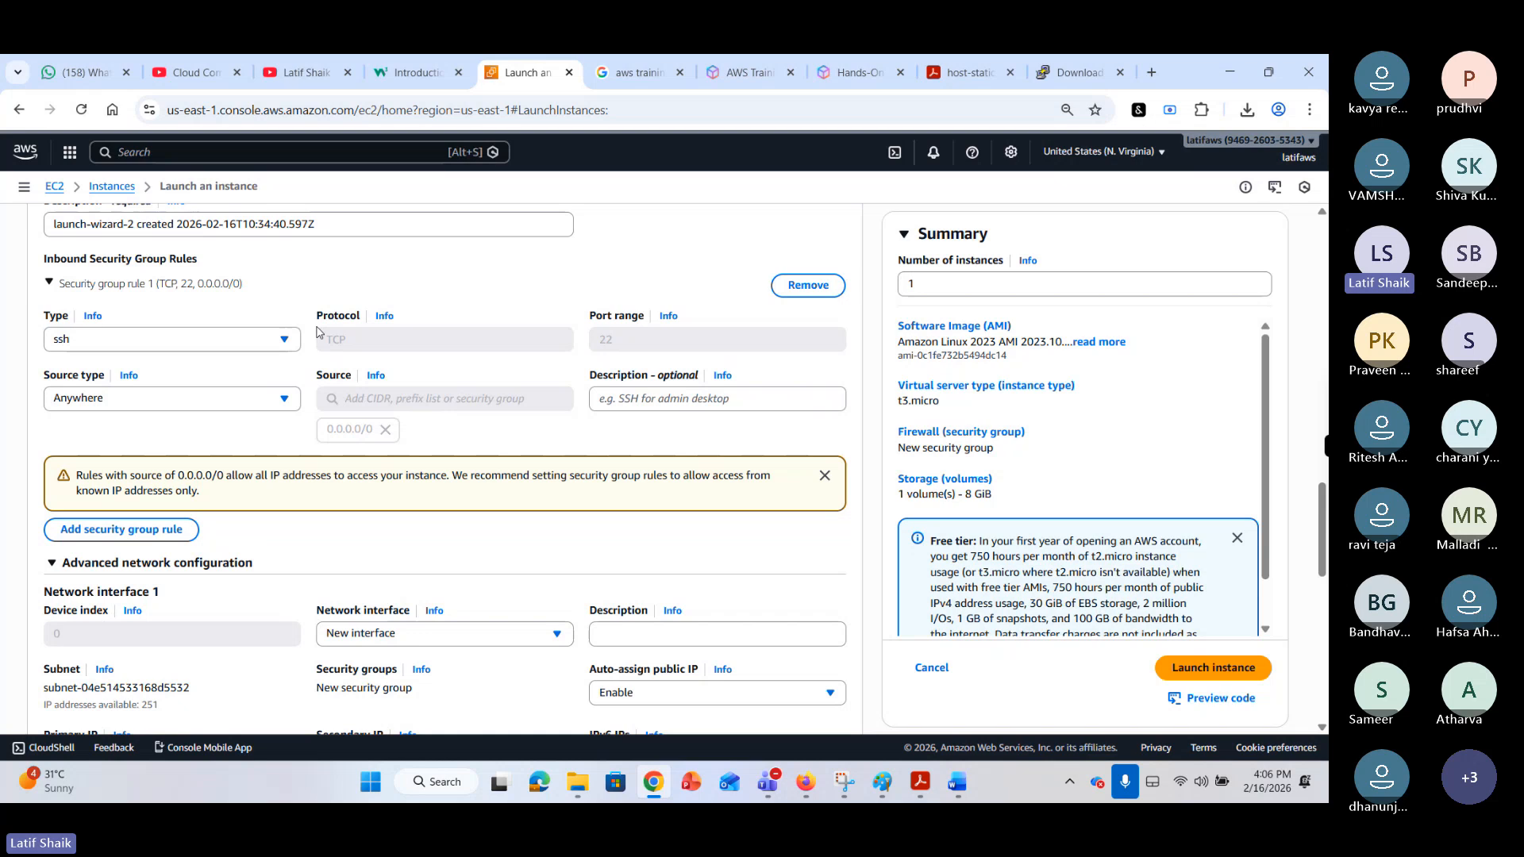
left_click(156, 344)
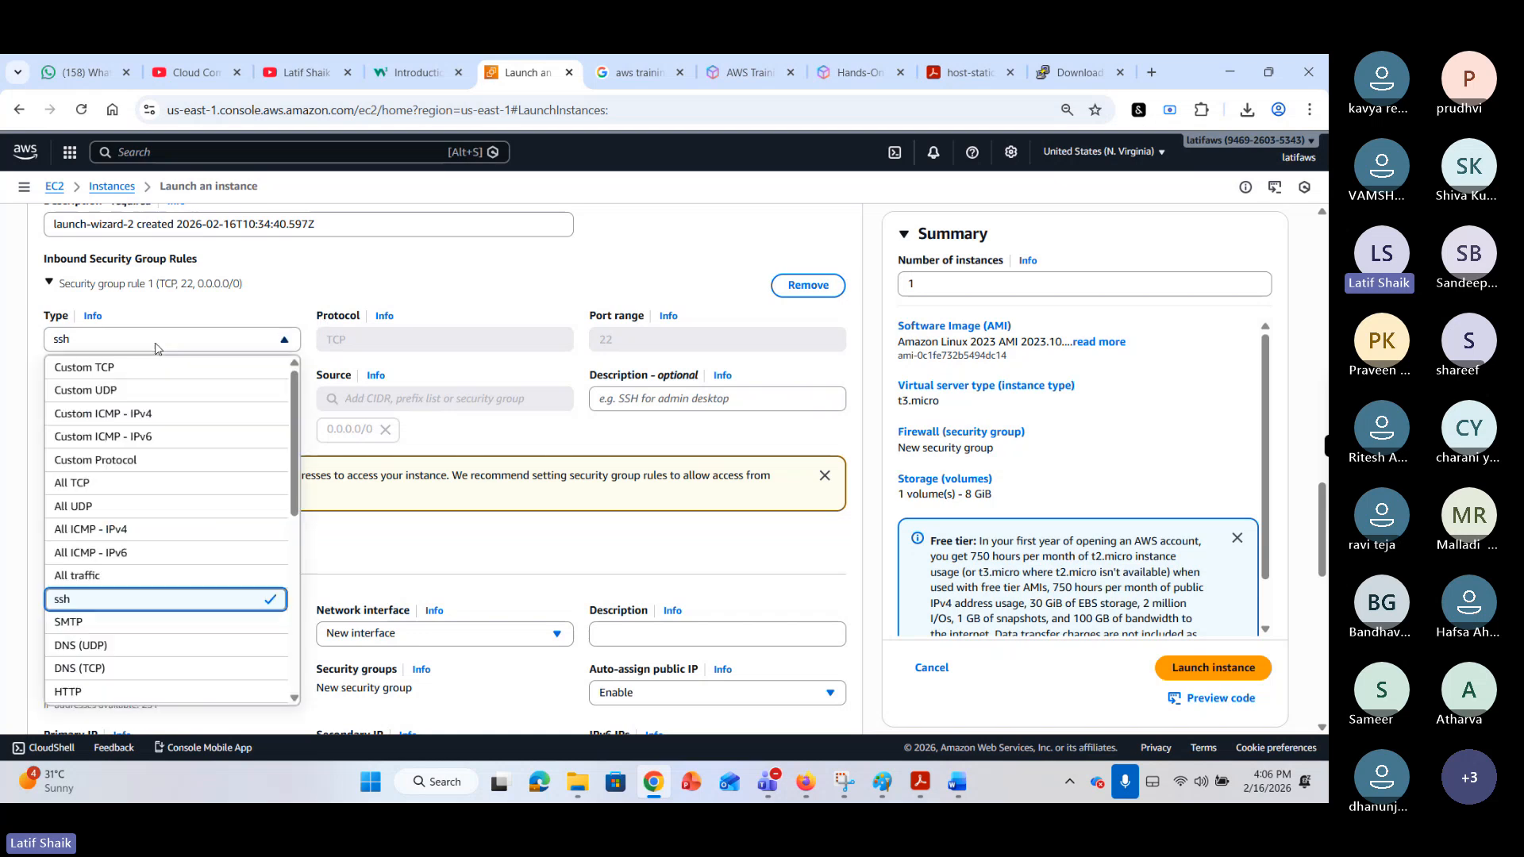
left_click(156, 344)
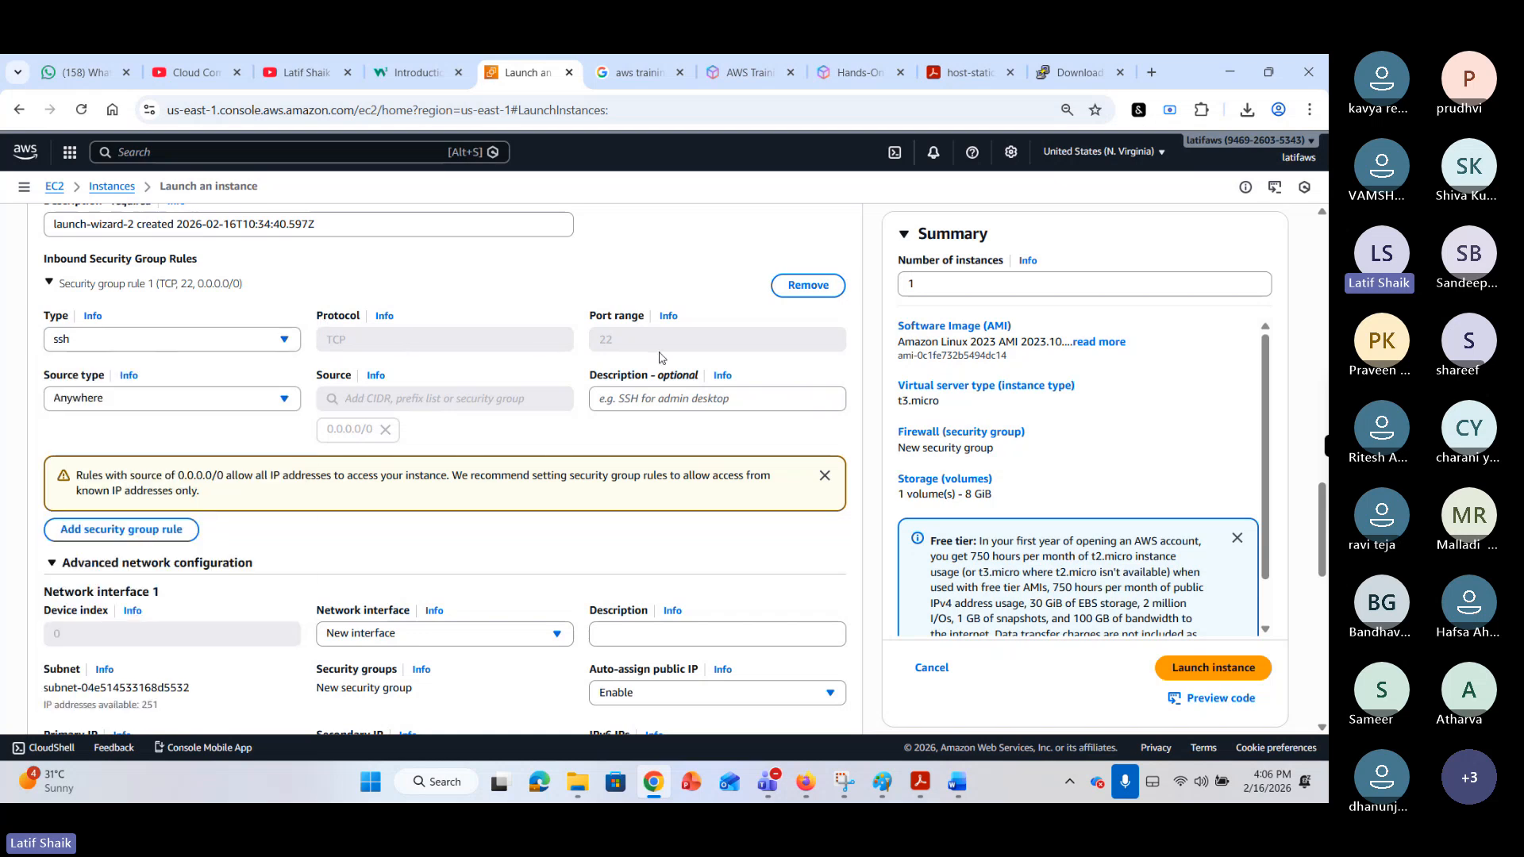
left_click(211, 405)
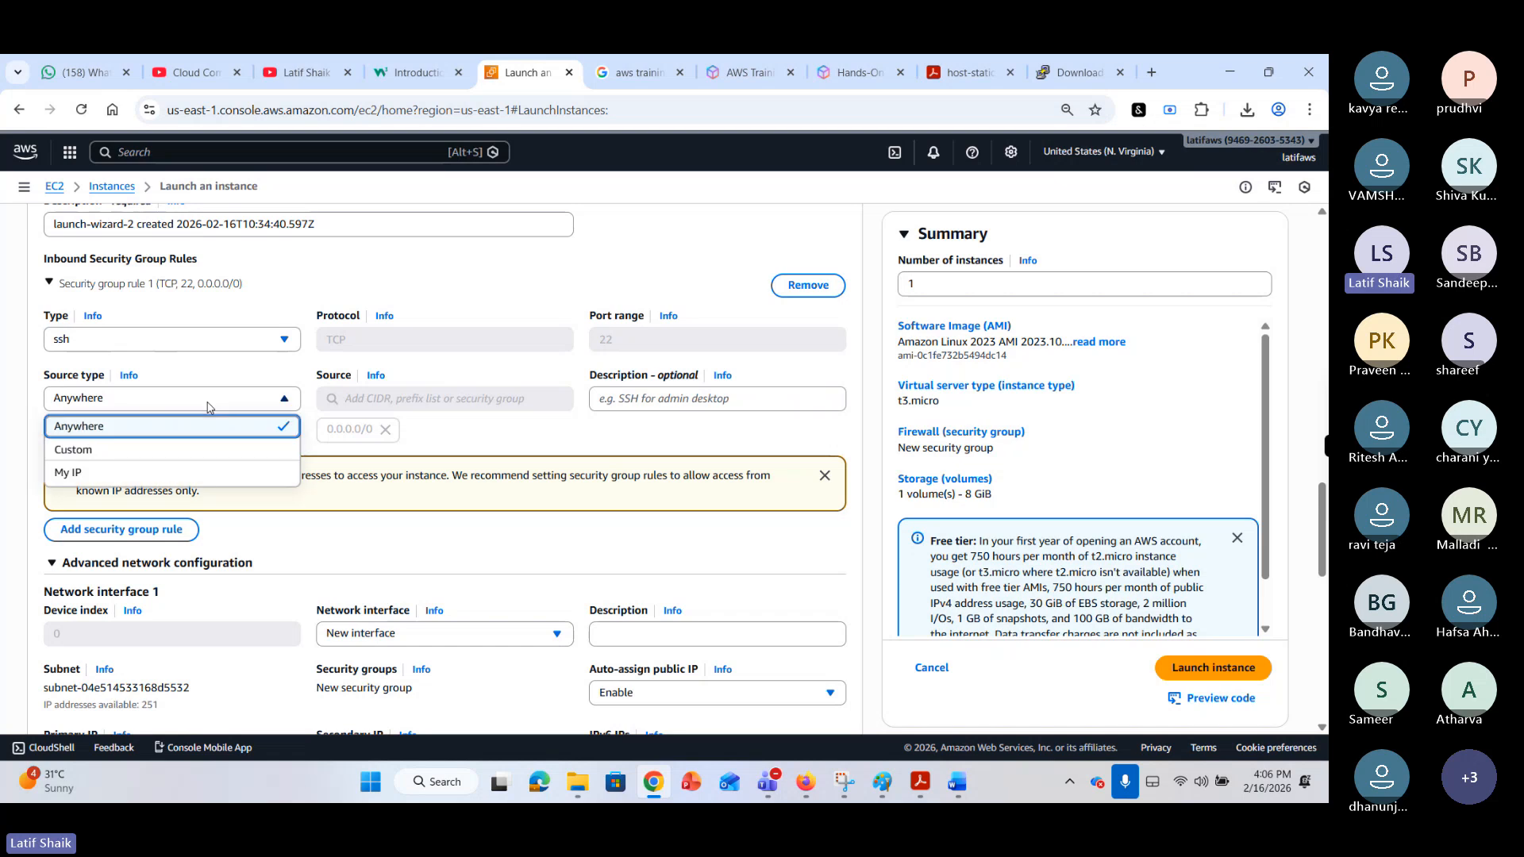
left_click(208, 405)
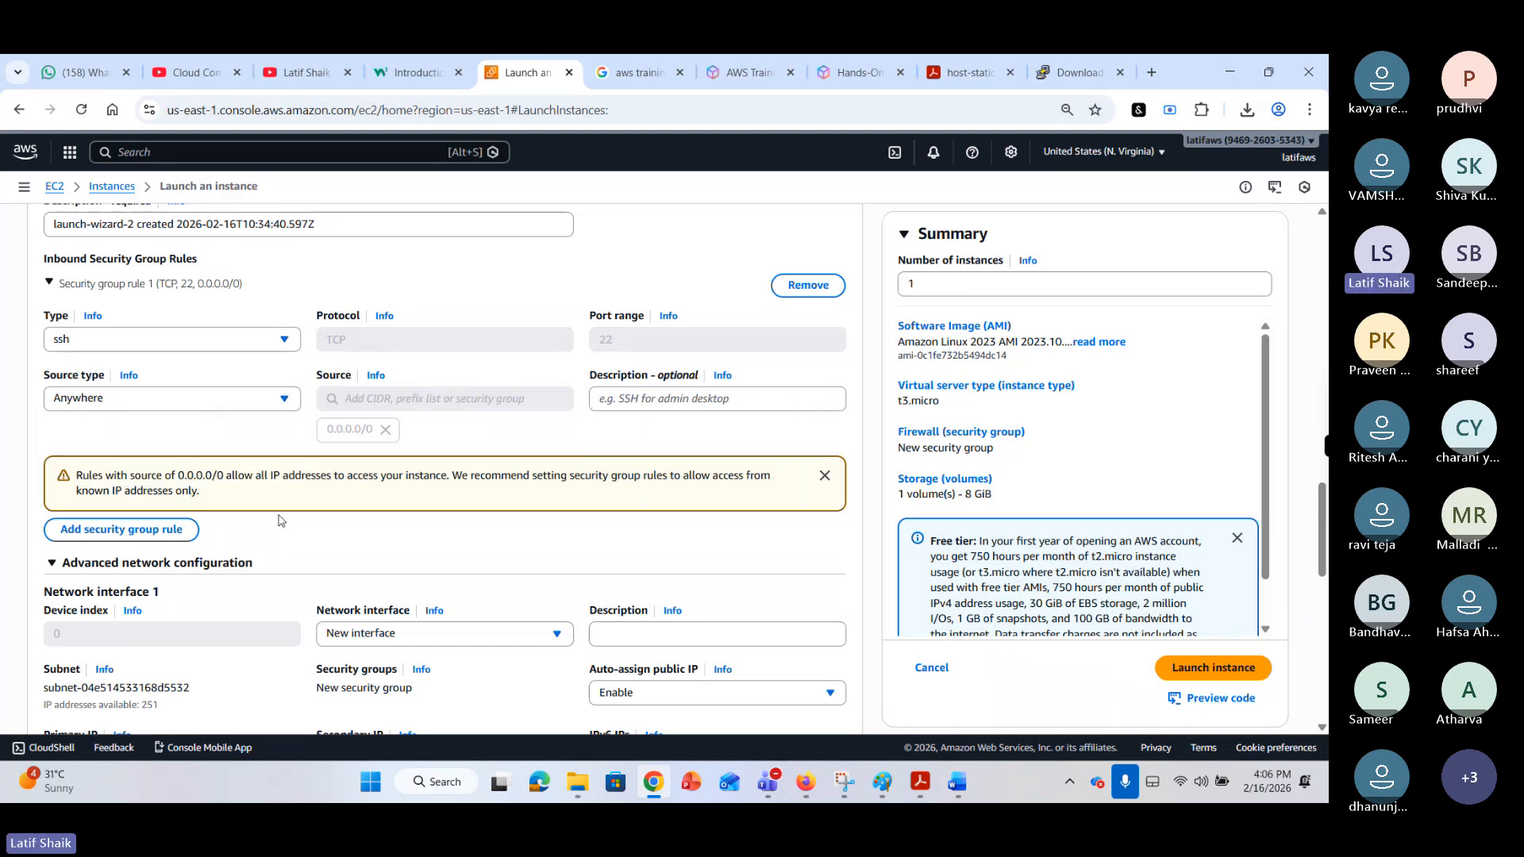
Add a second inbound security group rule of type HTTP with Anywhere as its source type.
scroll(278, 521, "down", 1)
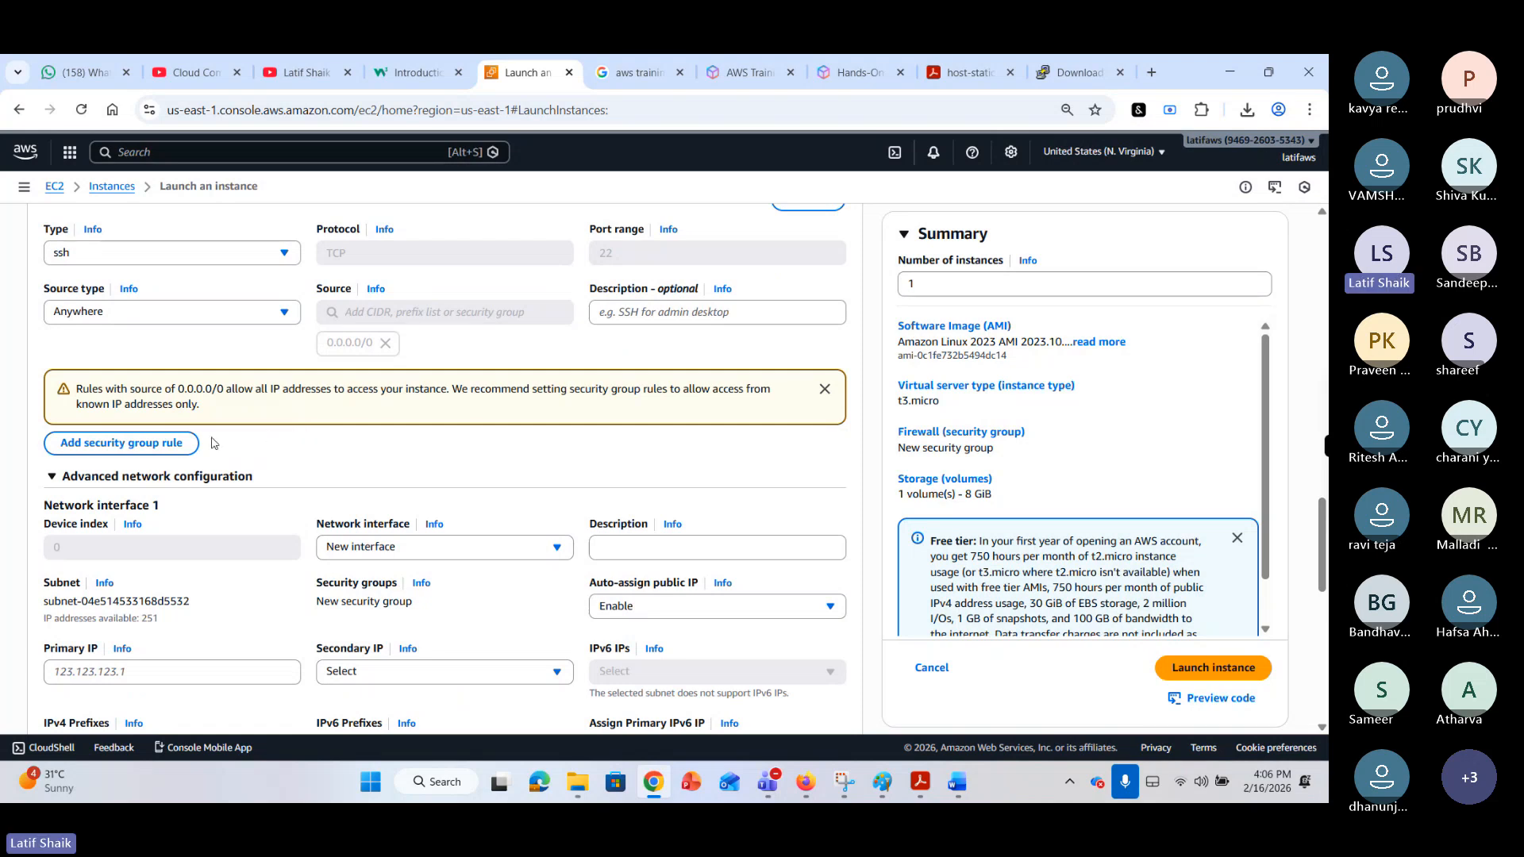
left_click(175, 443)
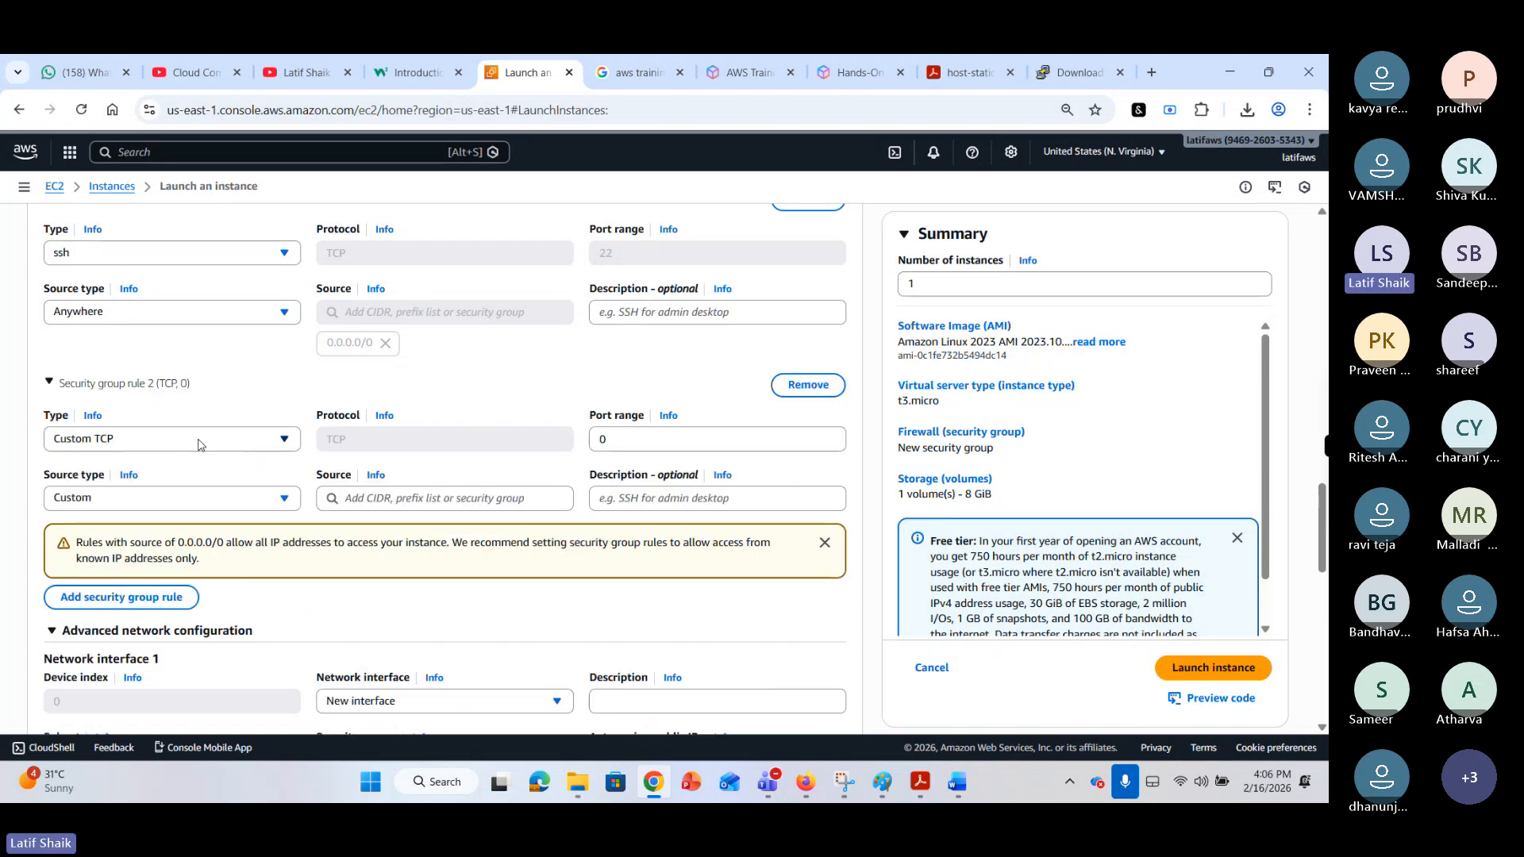
left_click(199, 442)
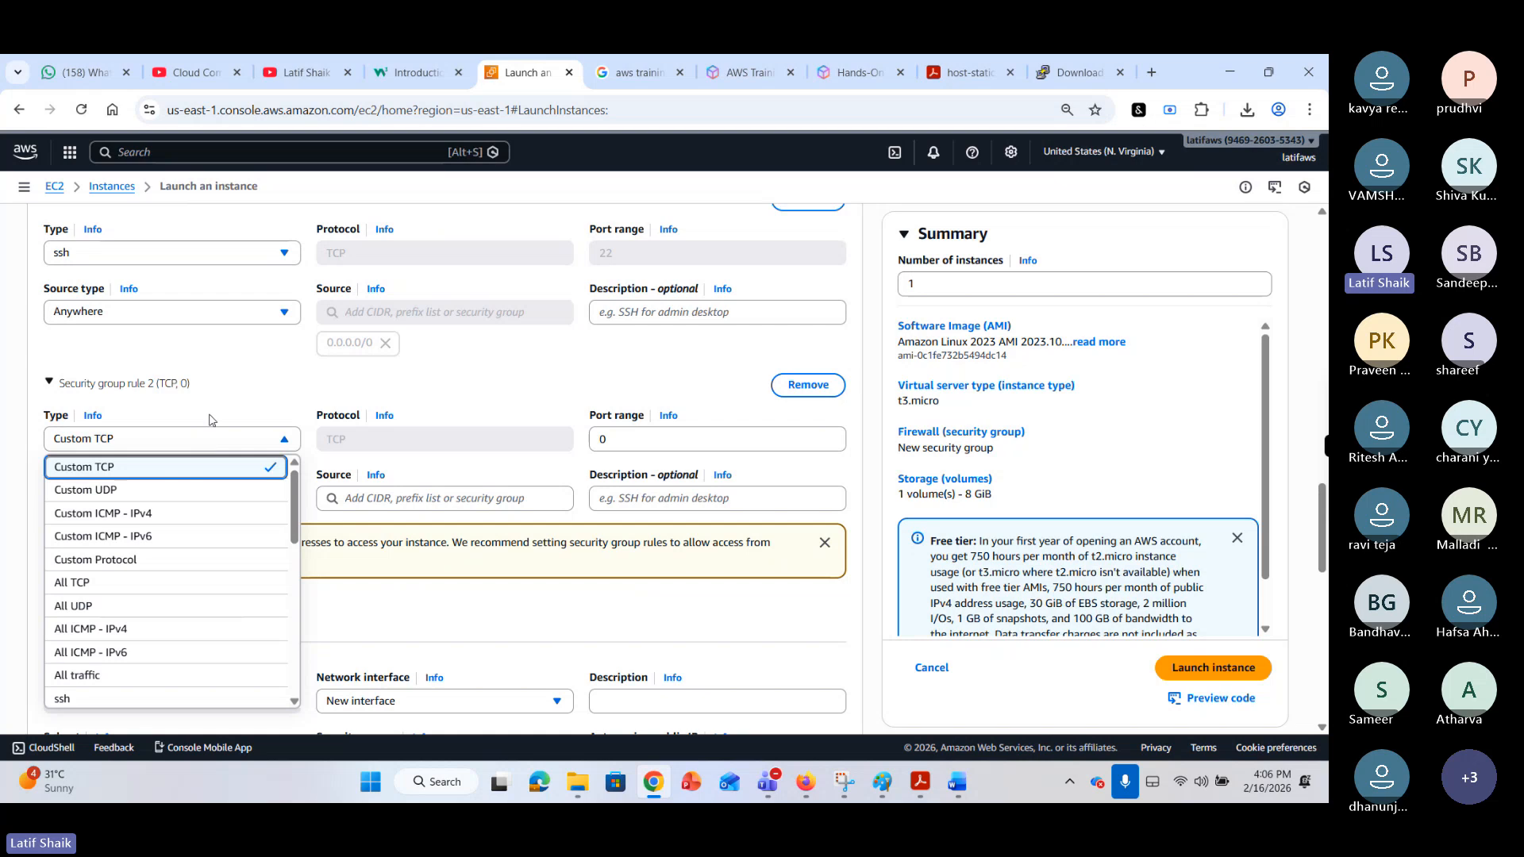
left_click(221, 390)
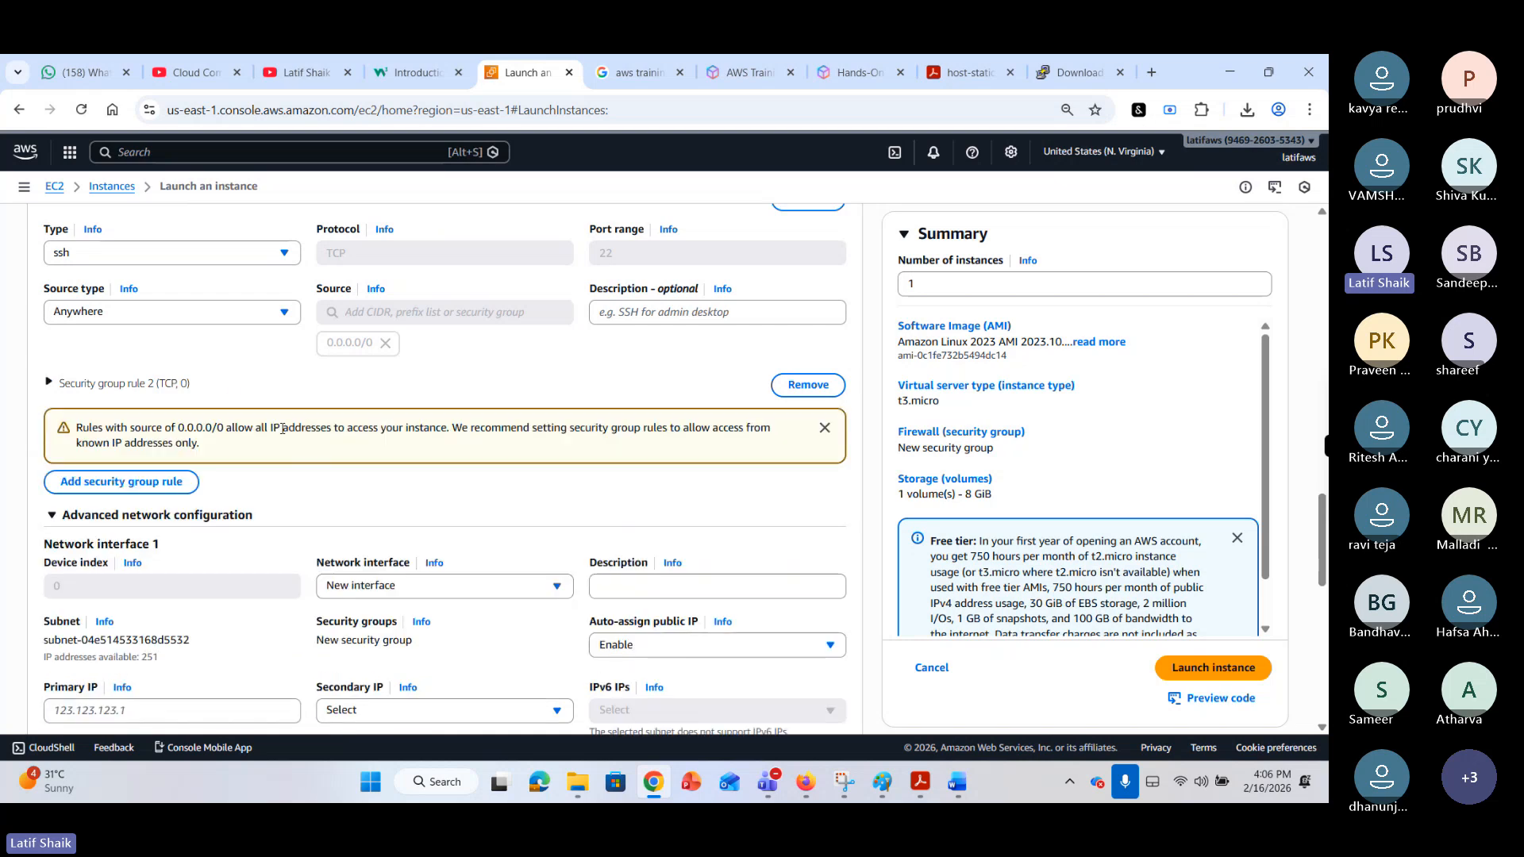
left_click(100, 384)
left_click(188, 451)
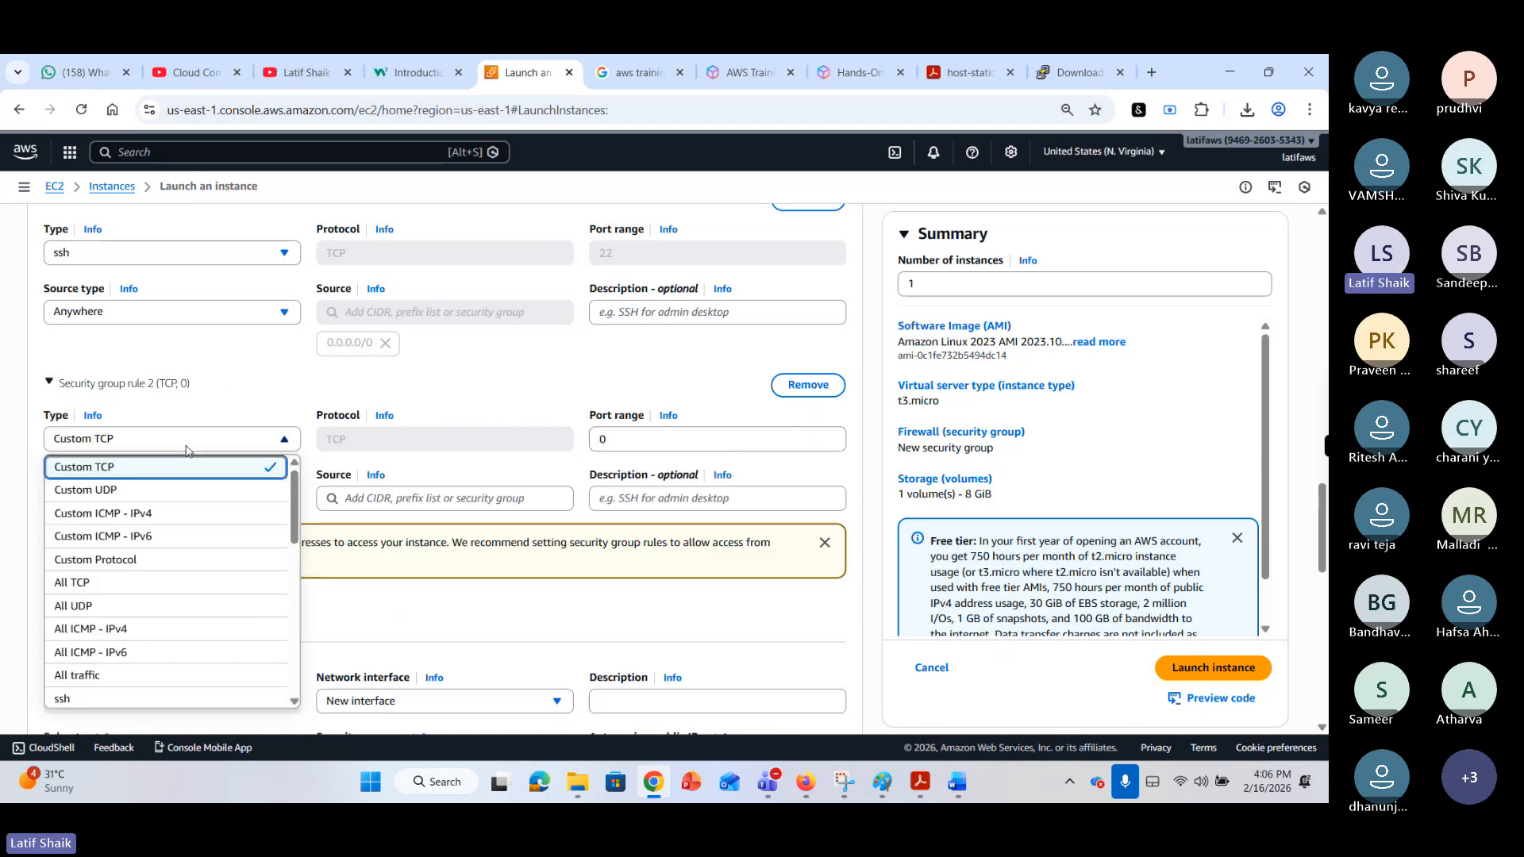
scroll(183, 635, "down", 3)
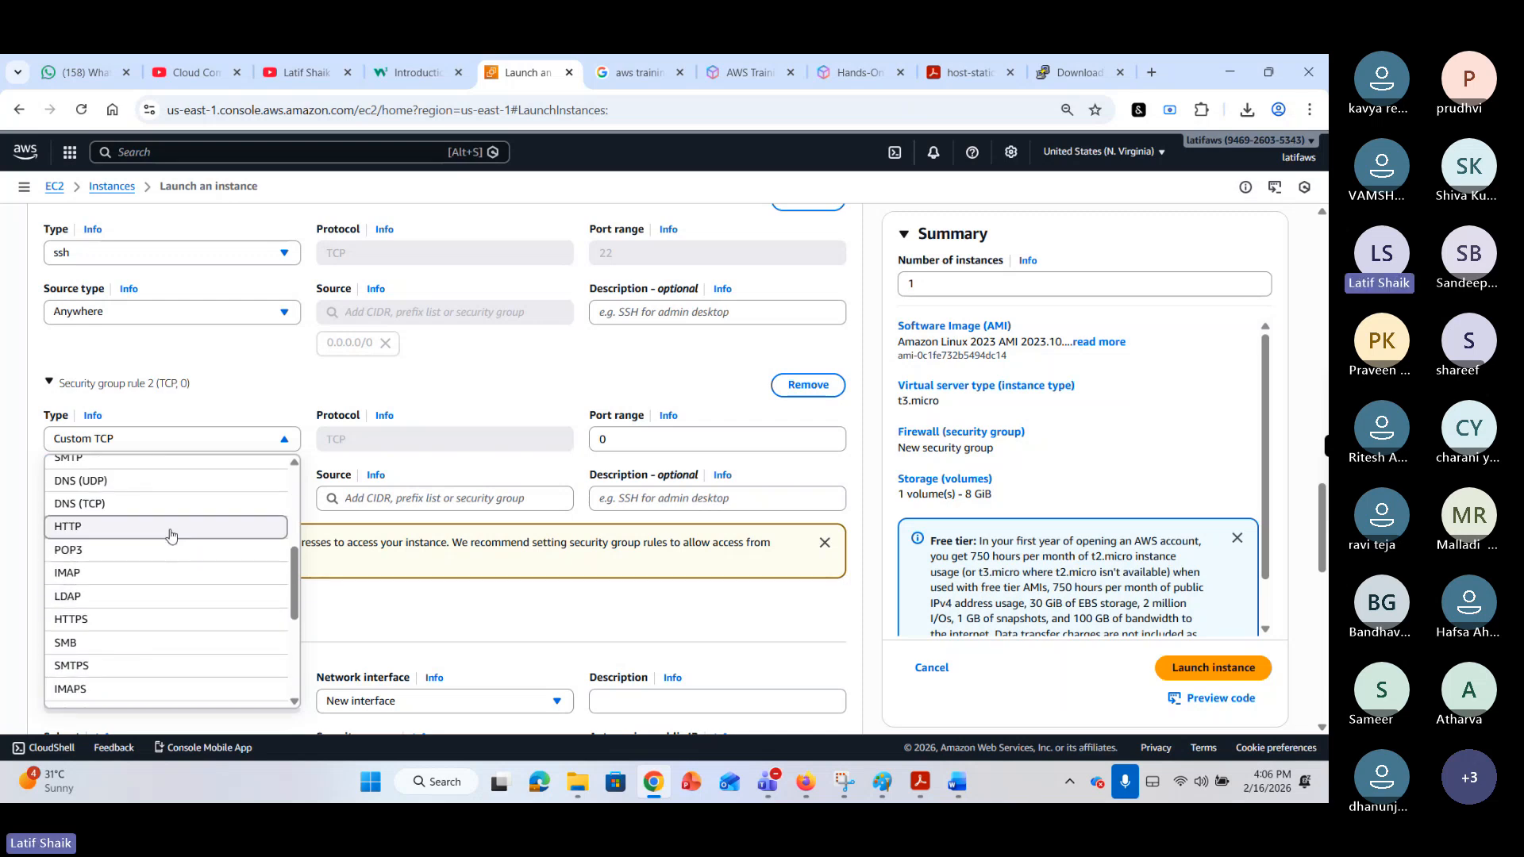
left_click(170, 527)
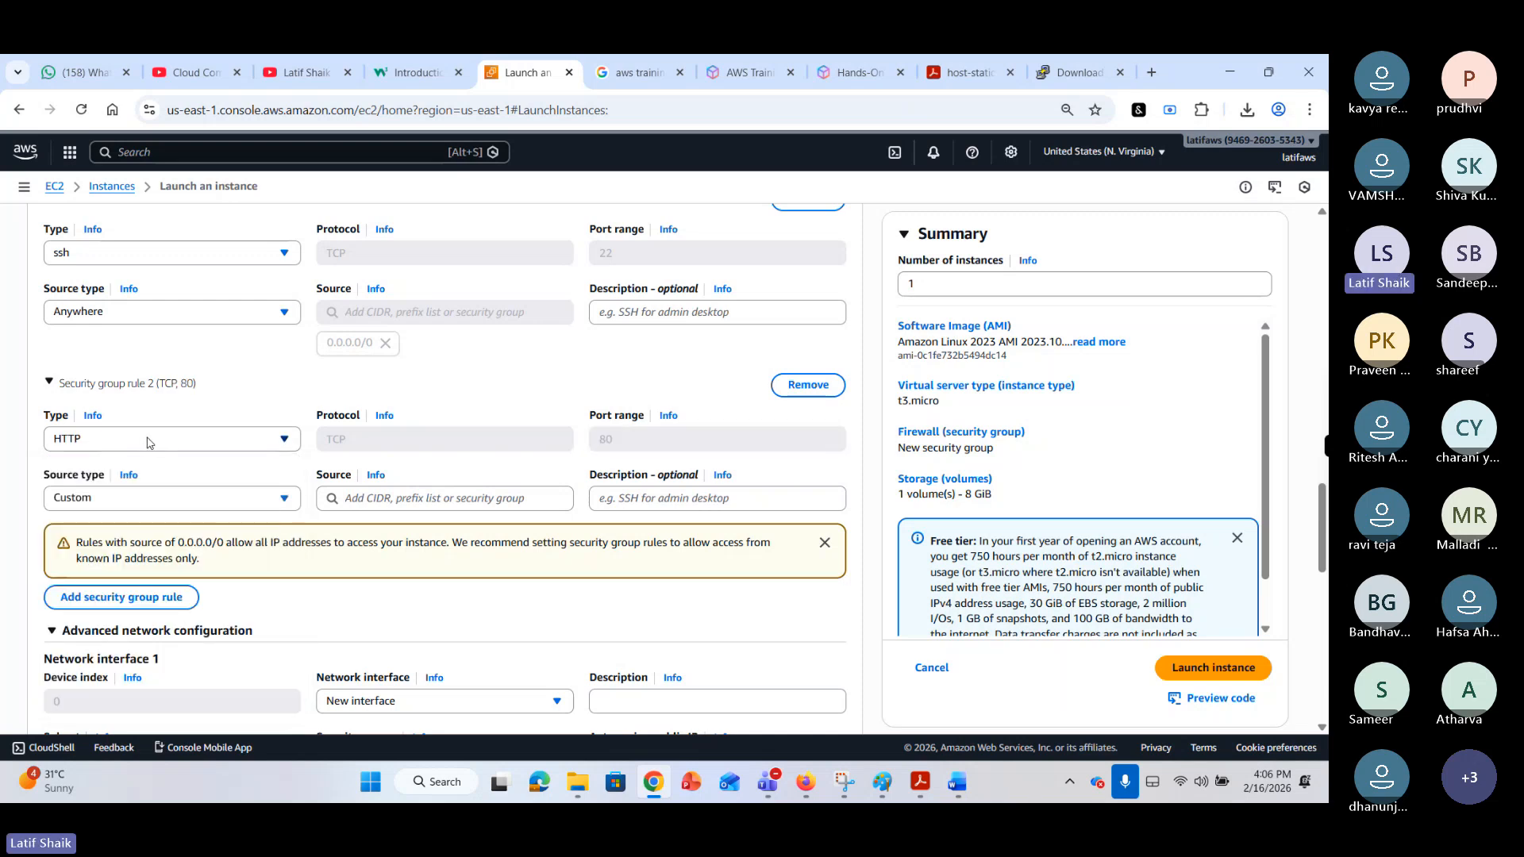
left_click(234, 497)
left_click(208, 525)
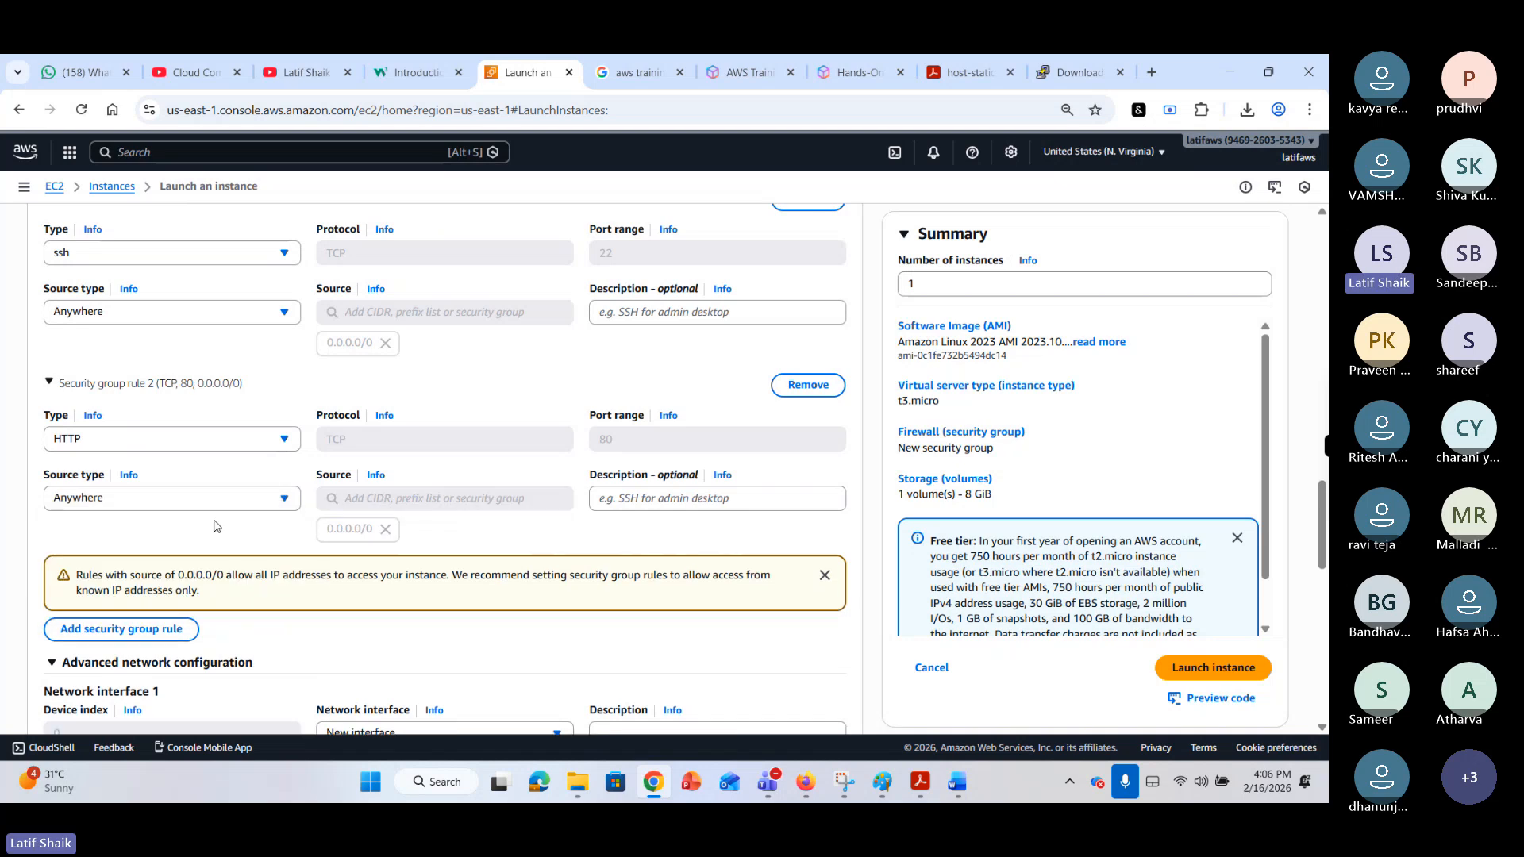
Look over the advanced network configuration and collapse it, then check the inbound rules and storage settings.
scroll(445, 477, "down", 3)
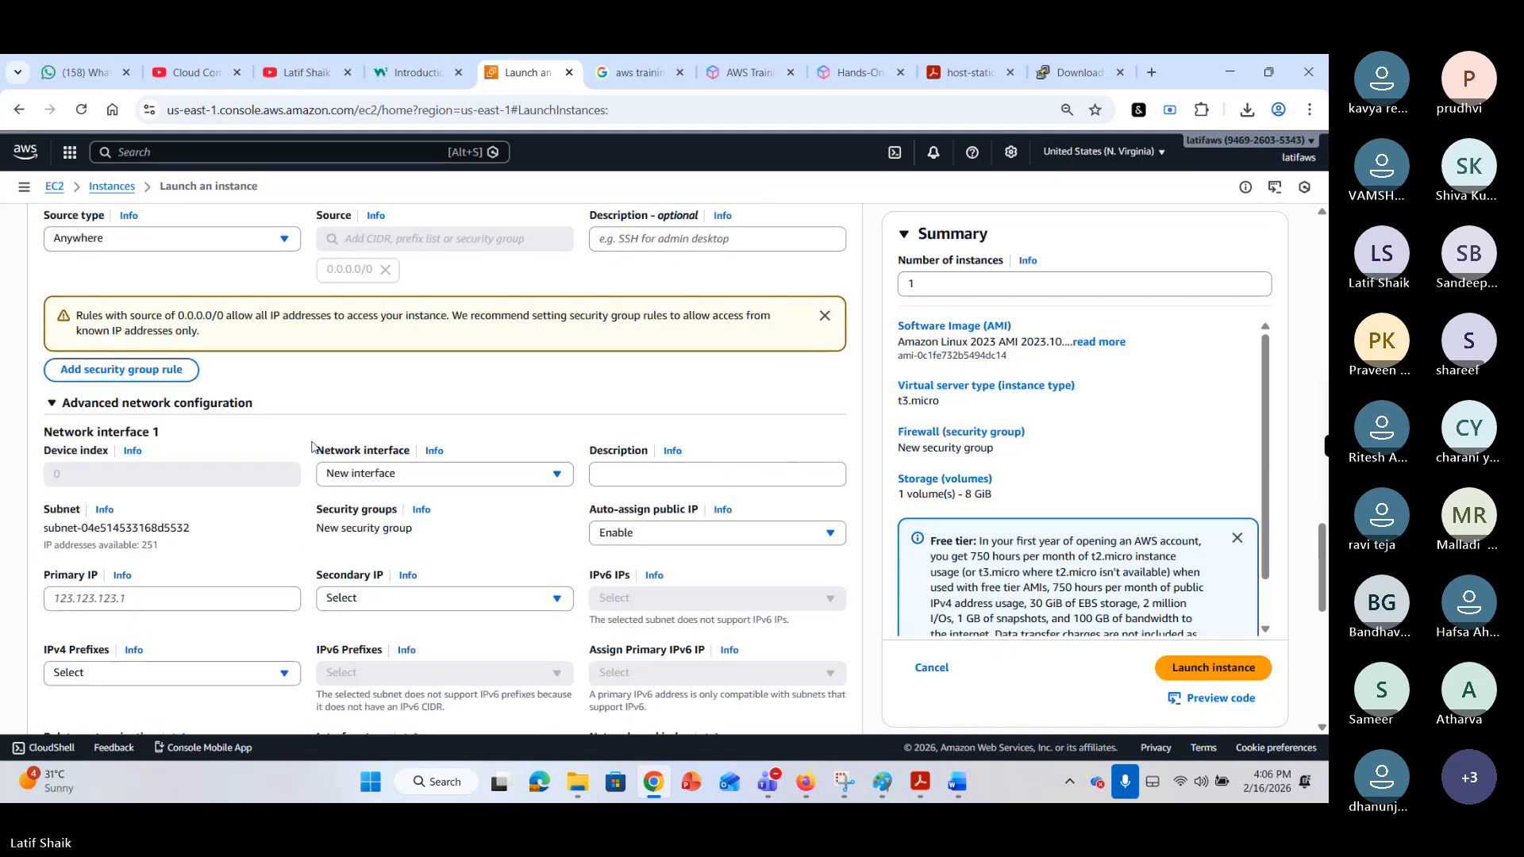
scroll(276, 428, "down", 2)
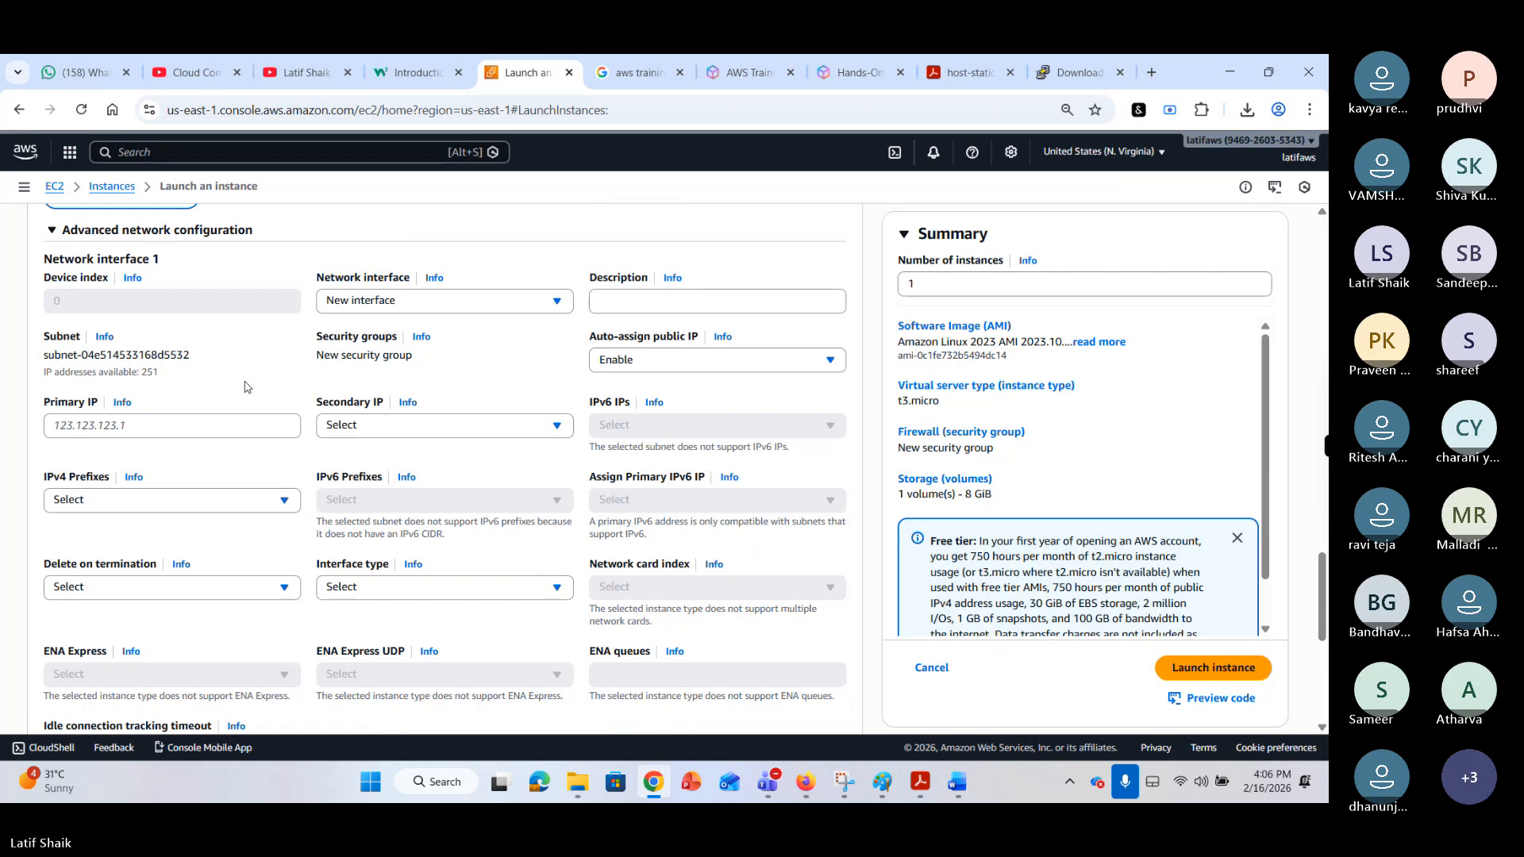
left_click(51, 235)
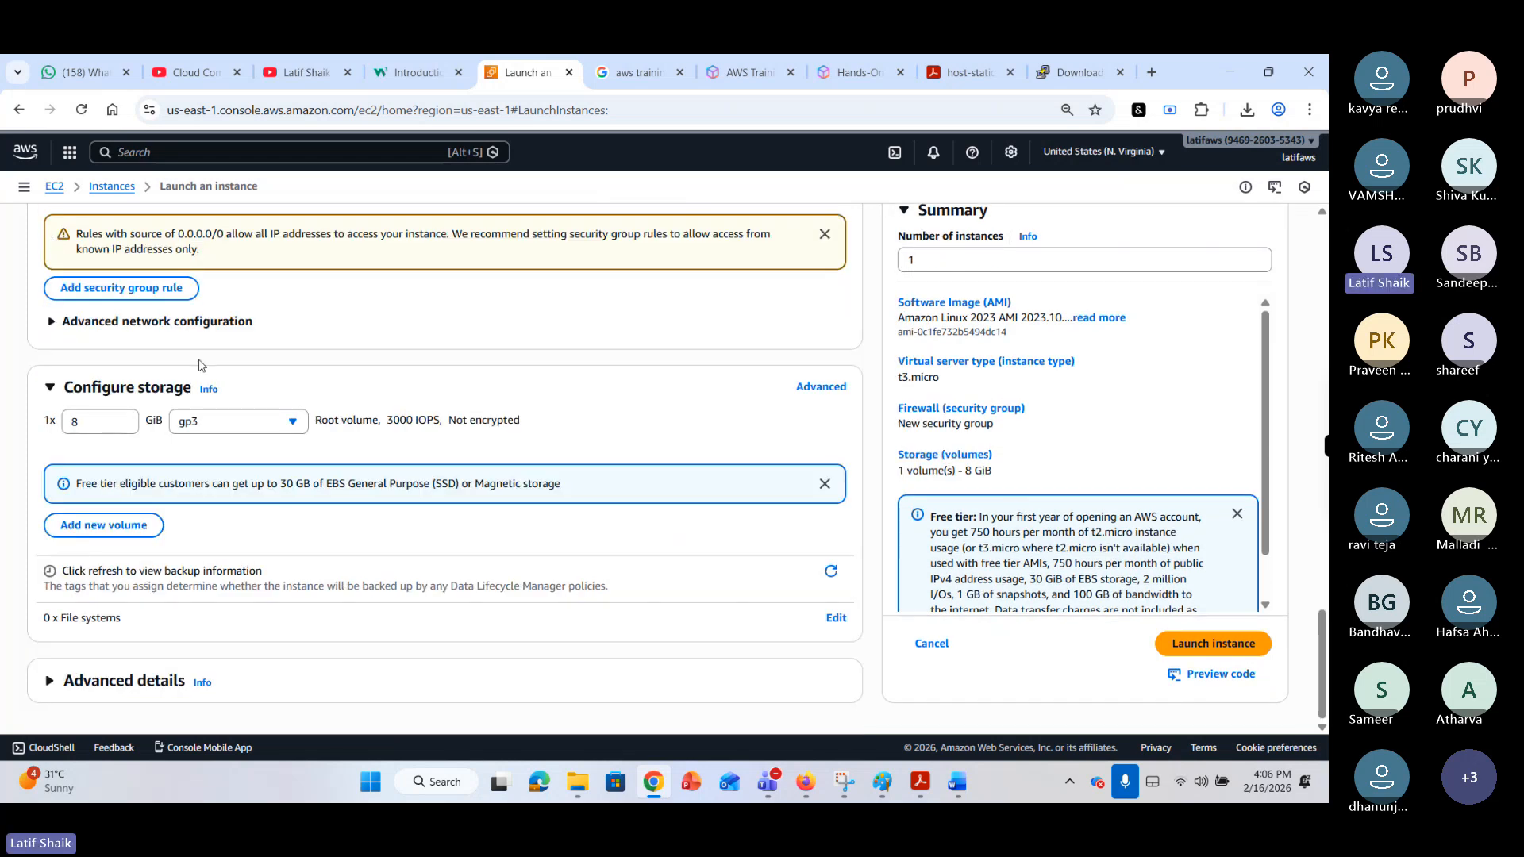
scroll(343, 446, "up", 3)
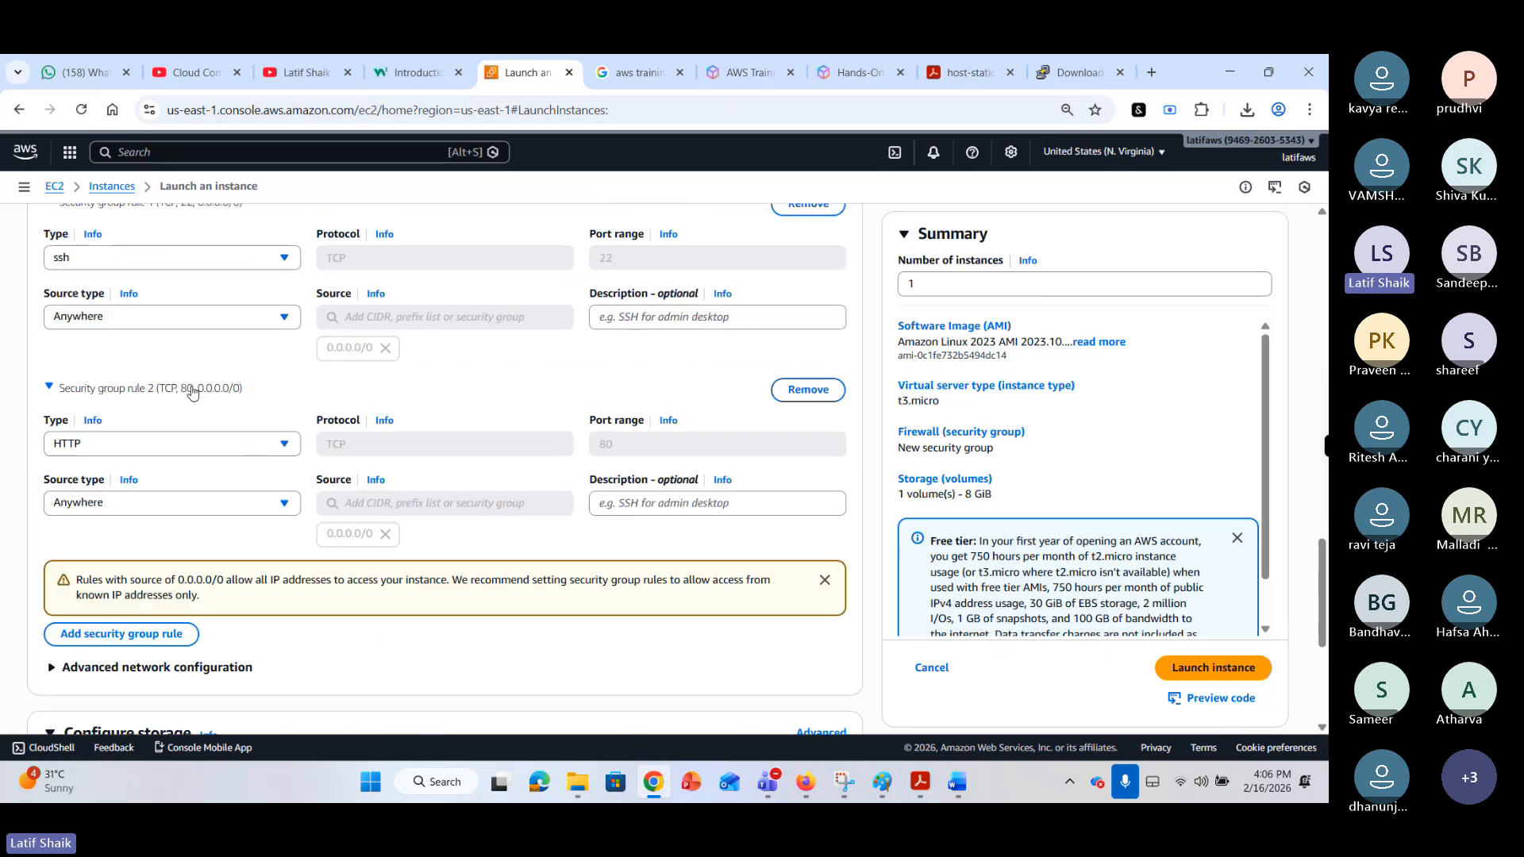
scroll(283, 572, "down", 4)
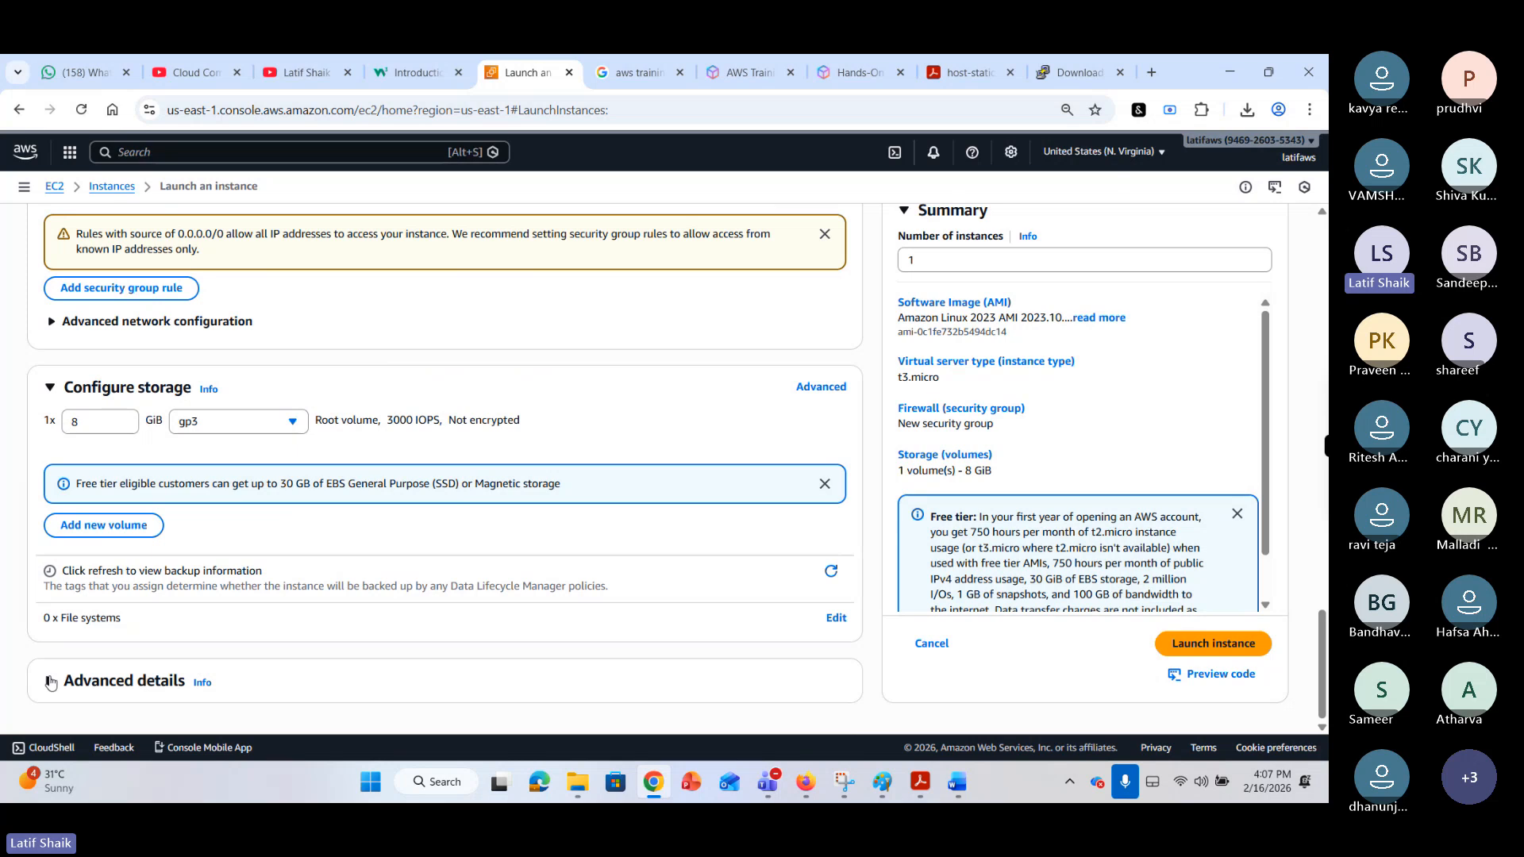
Expand the advanced details to look over their options, then collapse them unchanged.
scroll(340, 568, "down", 2)
left_click(339, 568)
scroll(340, 568, "down", 3)
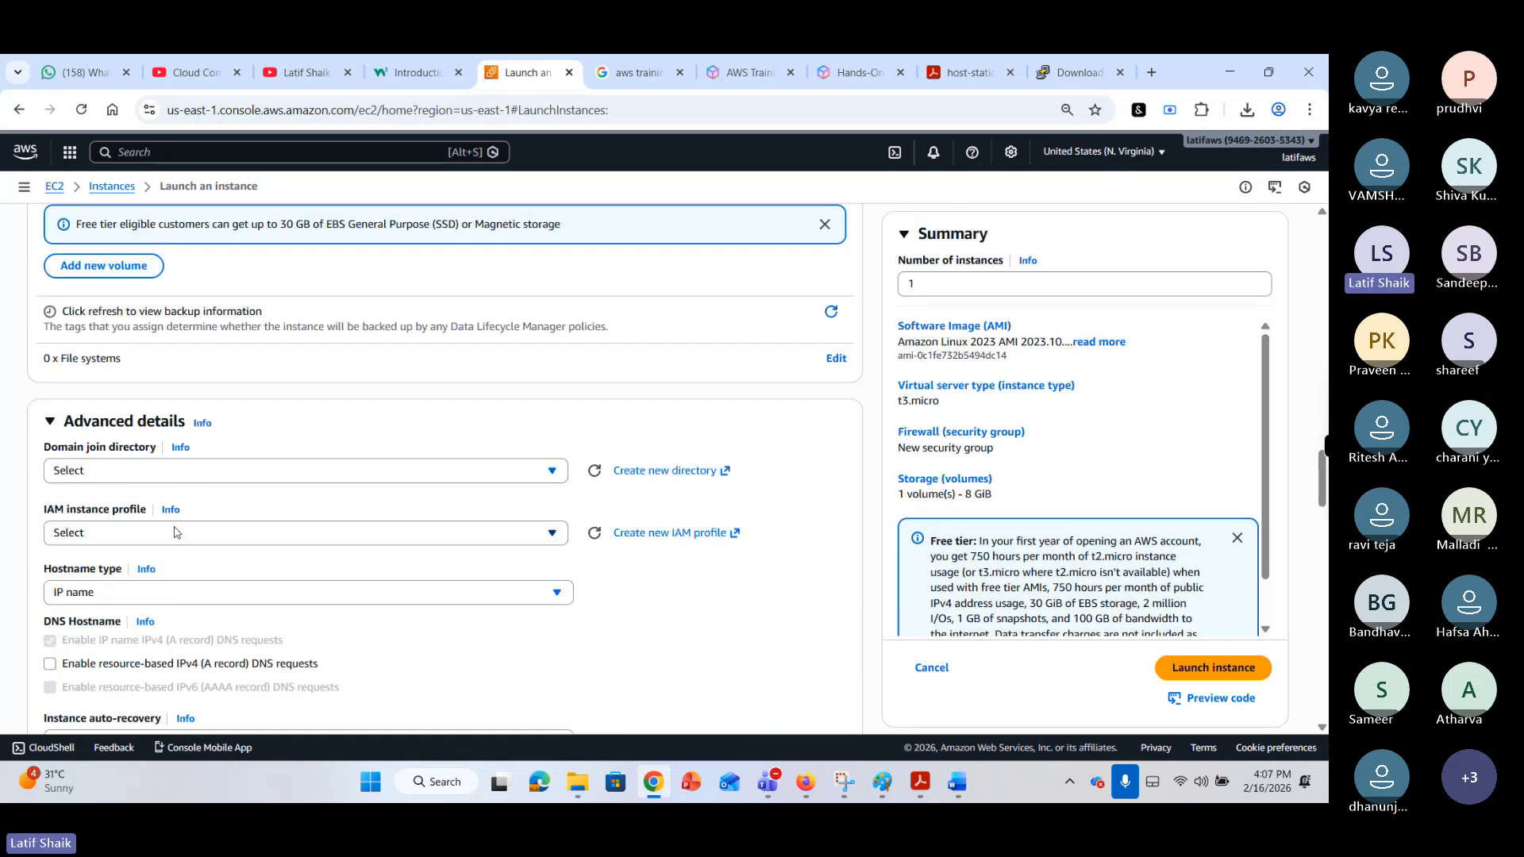
left_click(50, 422)
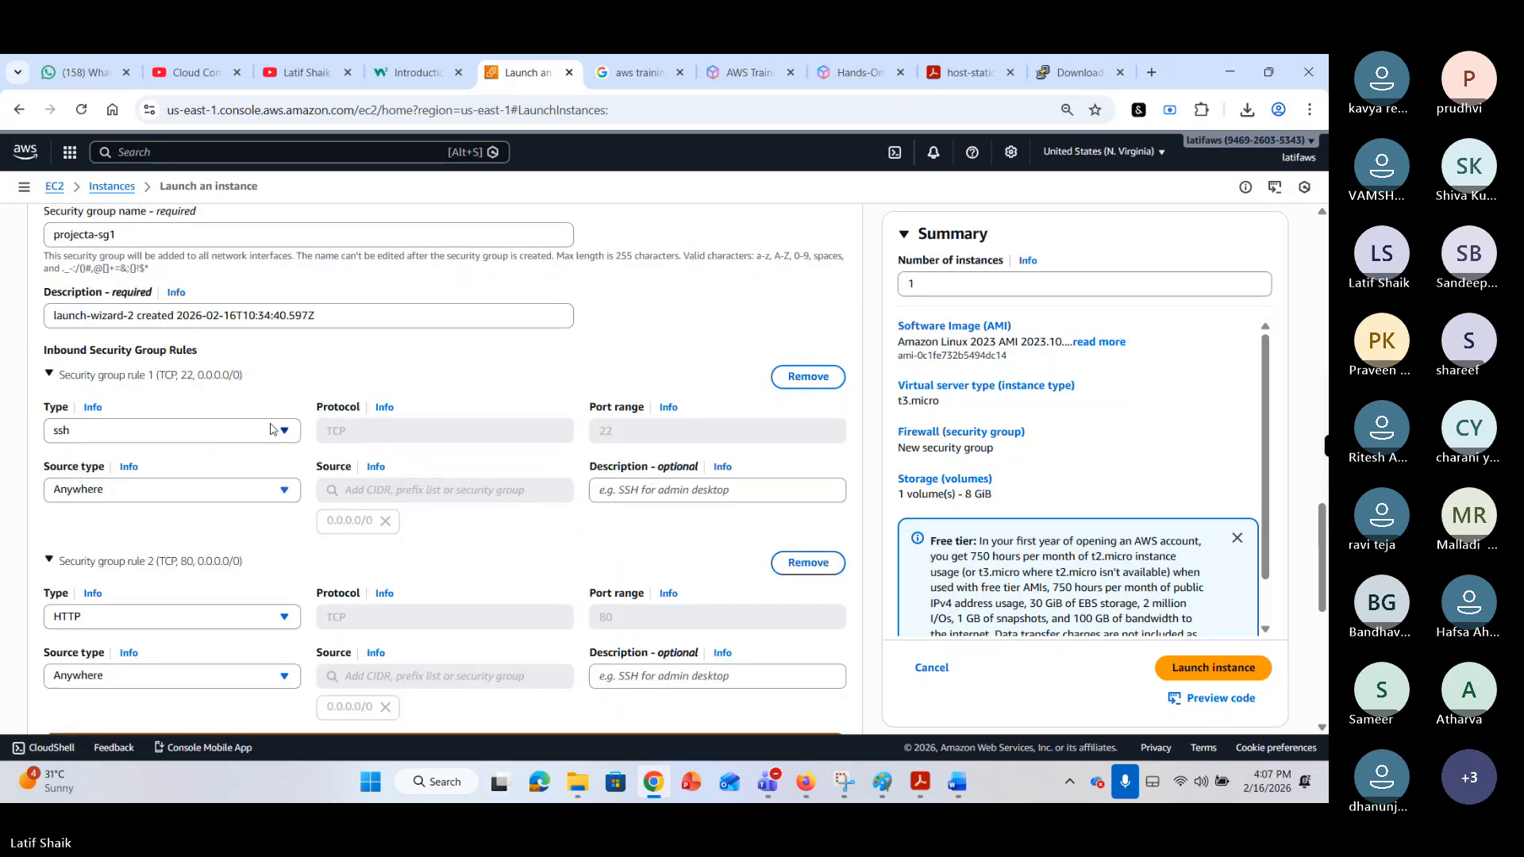
Review the new security group's name and its ssh and HTTP inbound rules.
scroll(218, 385, "up", 2)
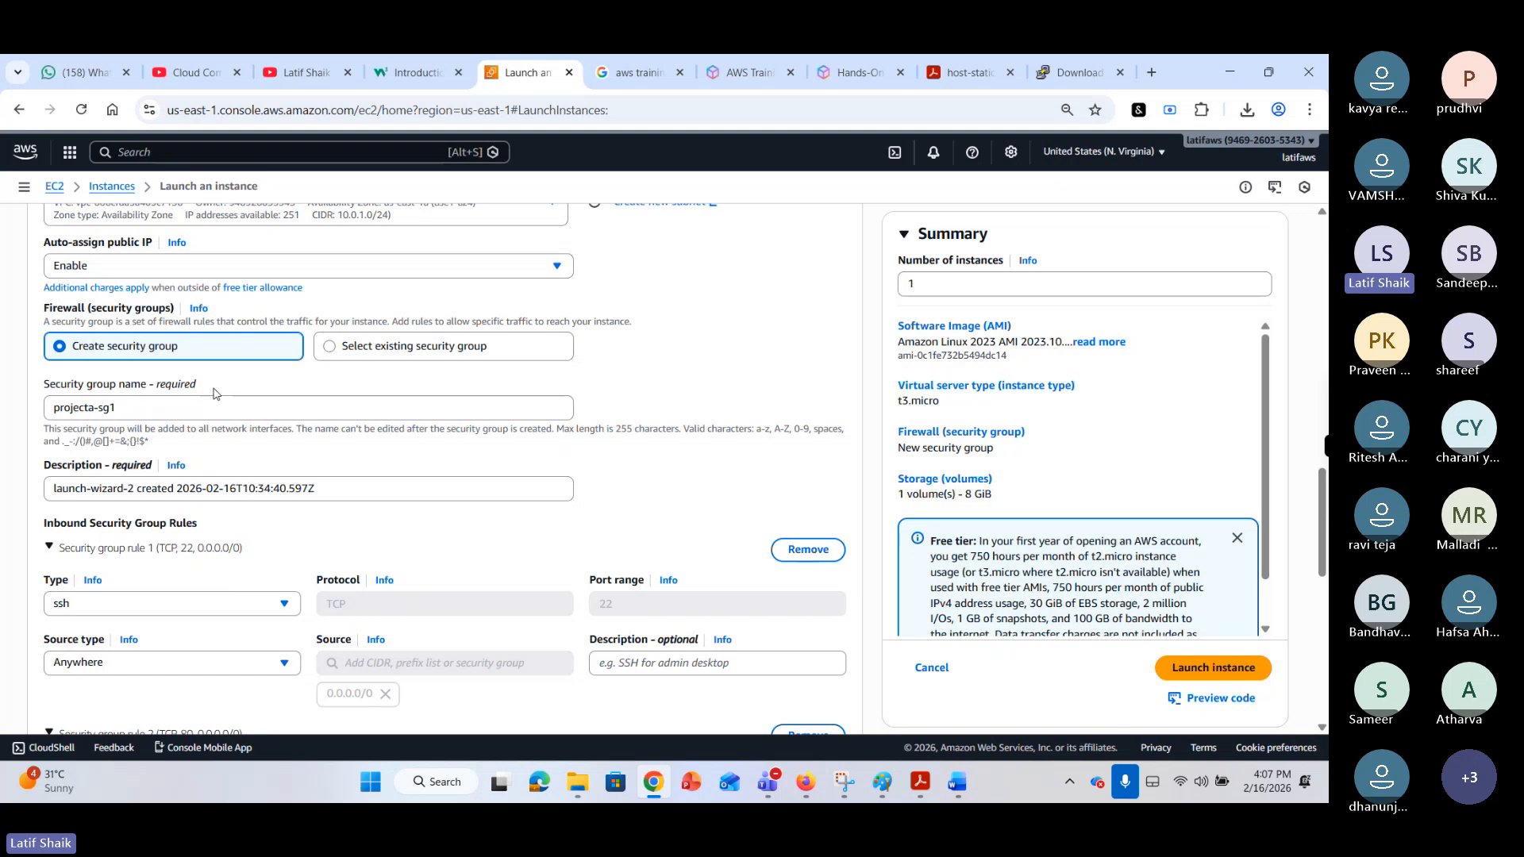
left_click_drag(116, 407, 23, 423)
left_click(132, 408)
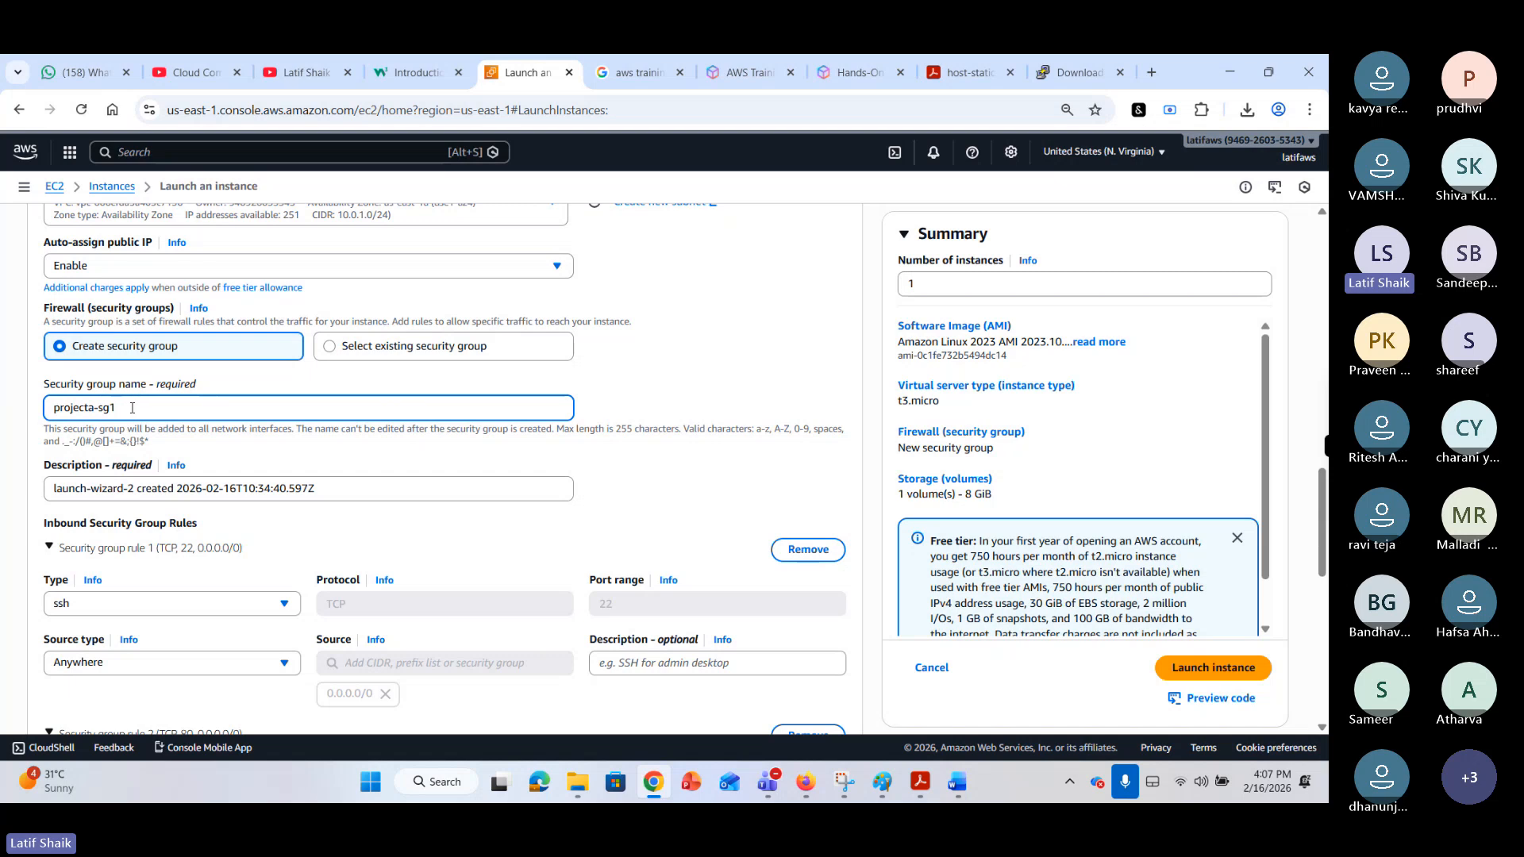
scroll(134, 420, "down", 2)
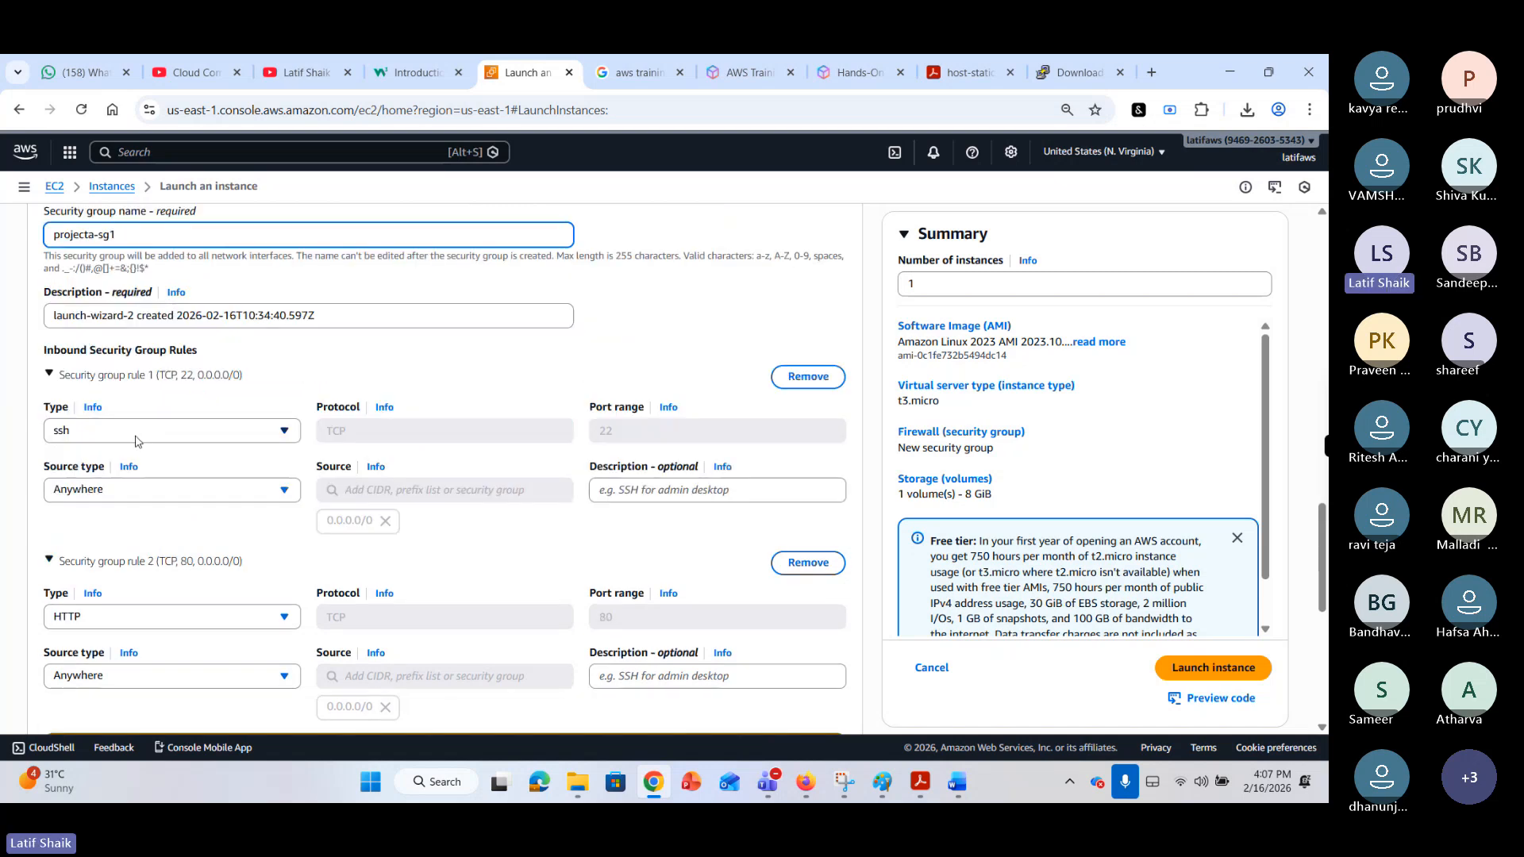
Launch the configured instance and open the EC2 instances list.
scroll(215, 540, "down", 3)
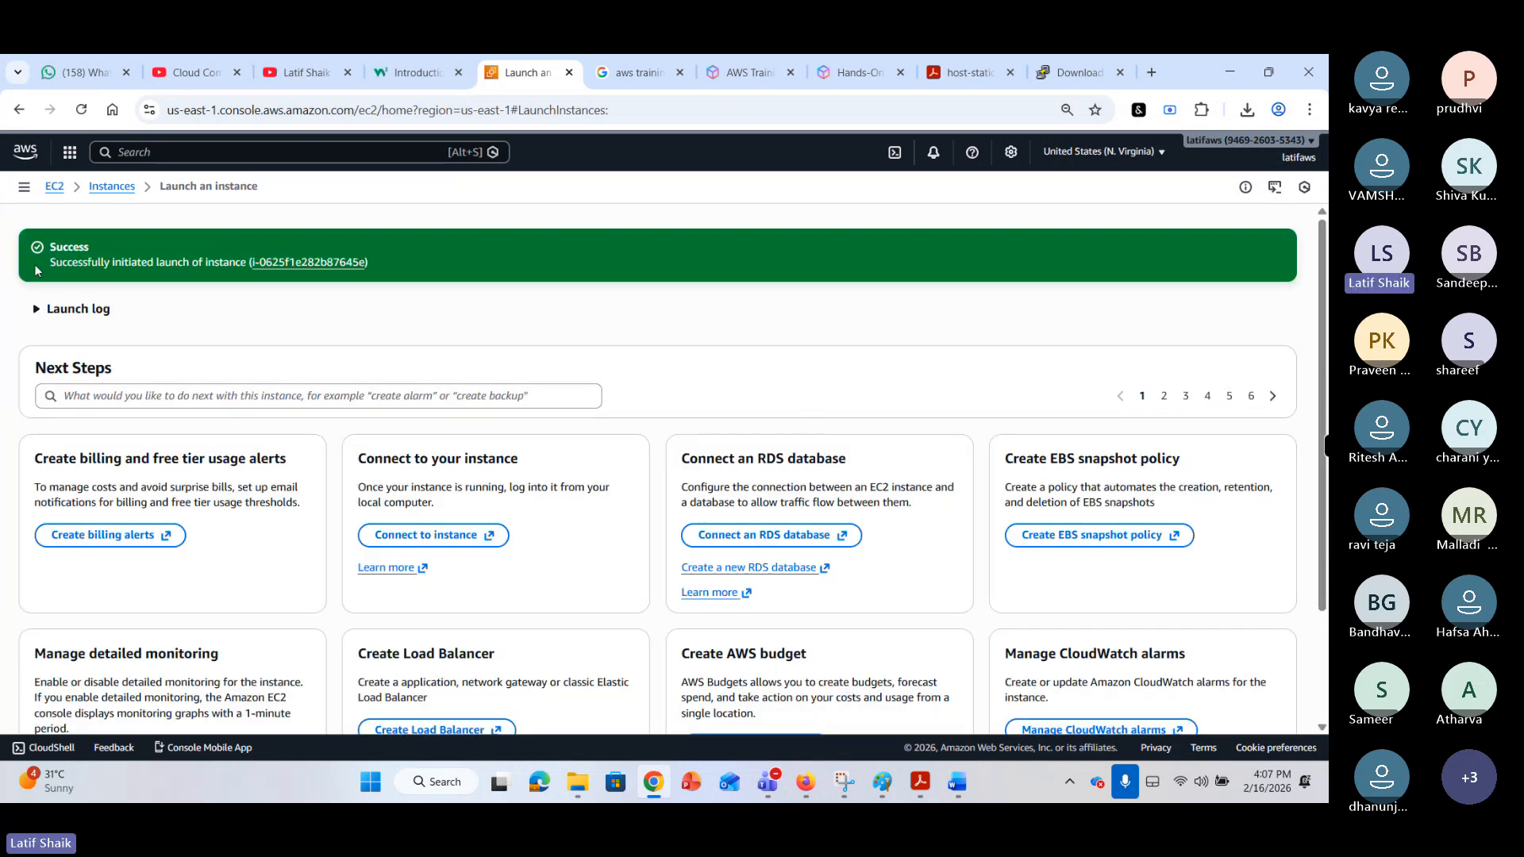
left_click_drag(36, 270, 329, 278)
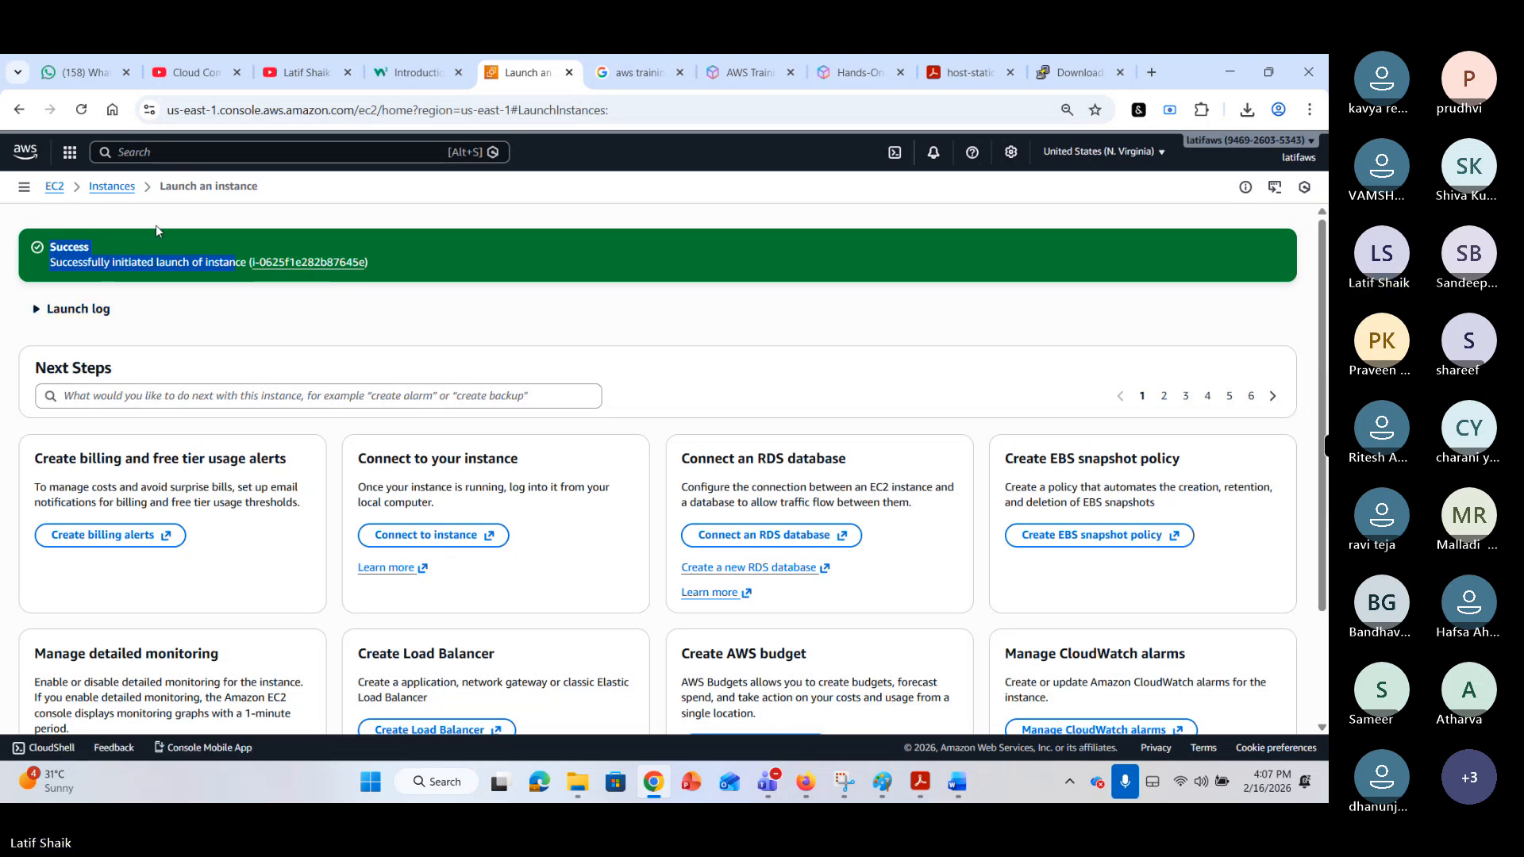
left_click(112, 186)
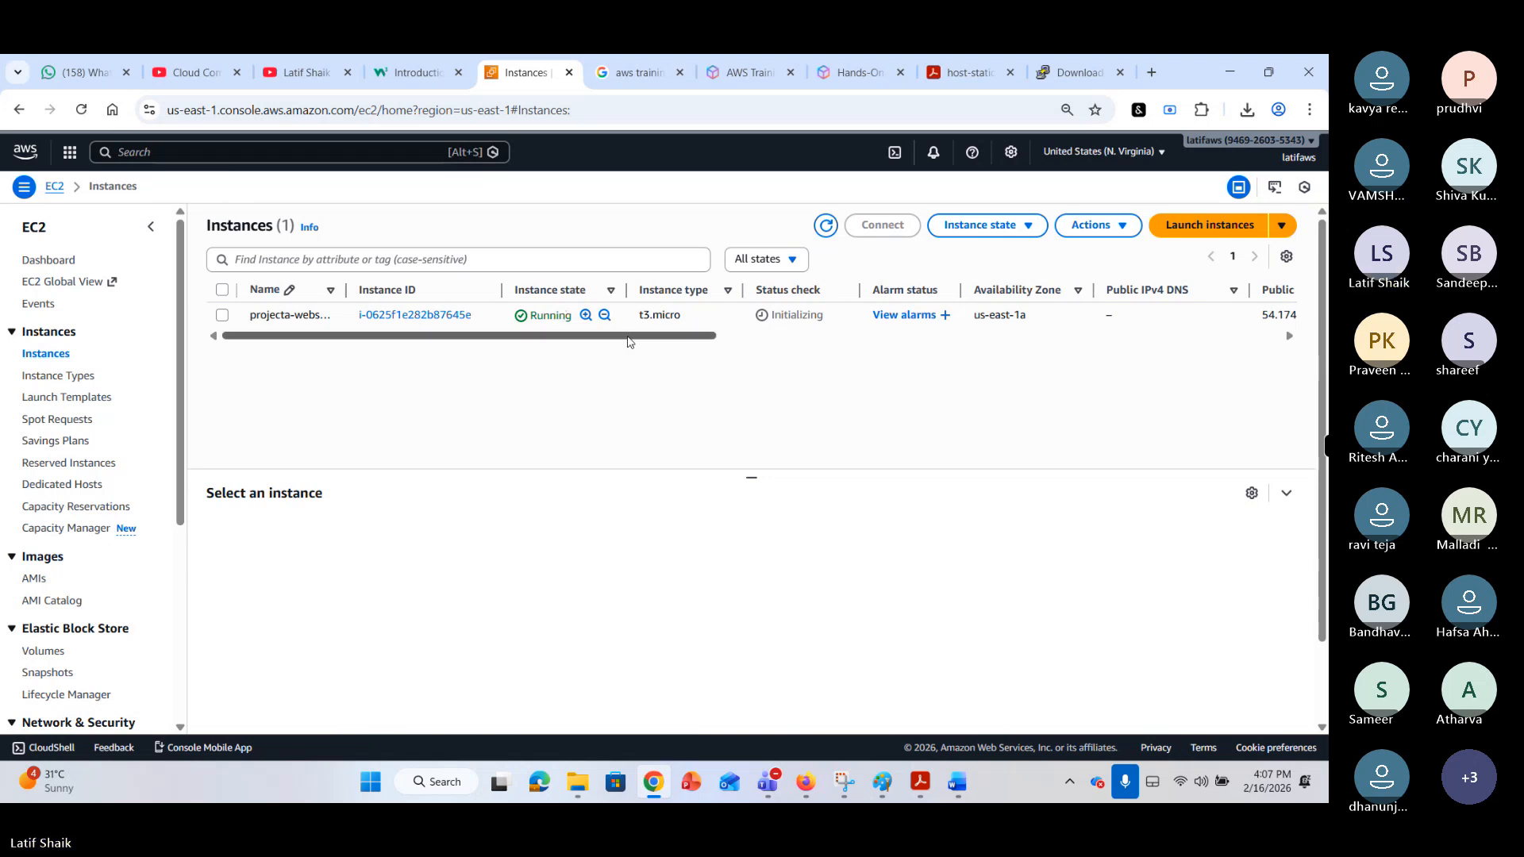
Select the projecta-webserver instance and check its status check and instance summary.
left_click_drag(680, 335, 294, 346)
left_click(222, 314)
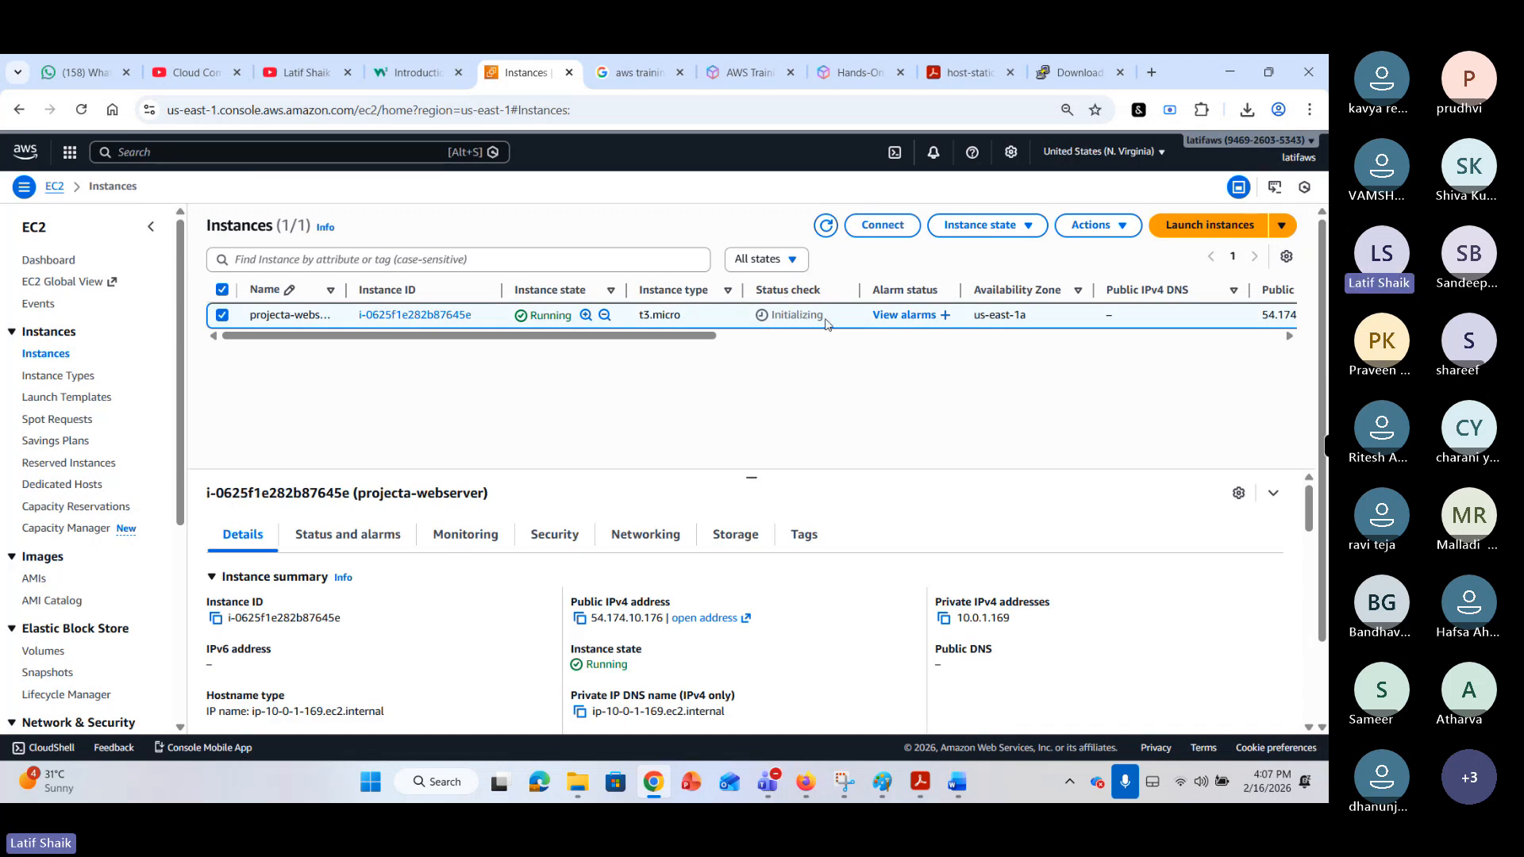
left_click_drag(829, 317, 772, 318)
scroll(1046, 542, "down", 1)
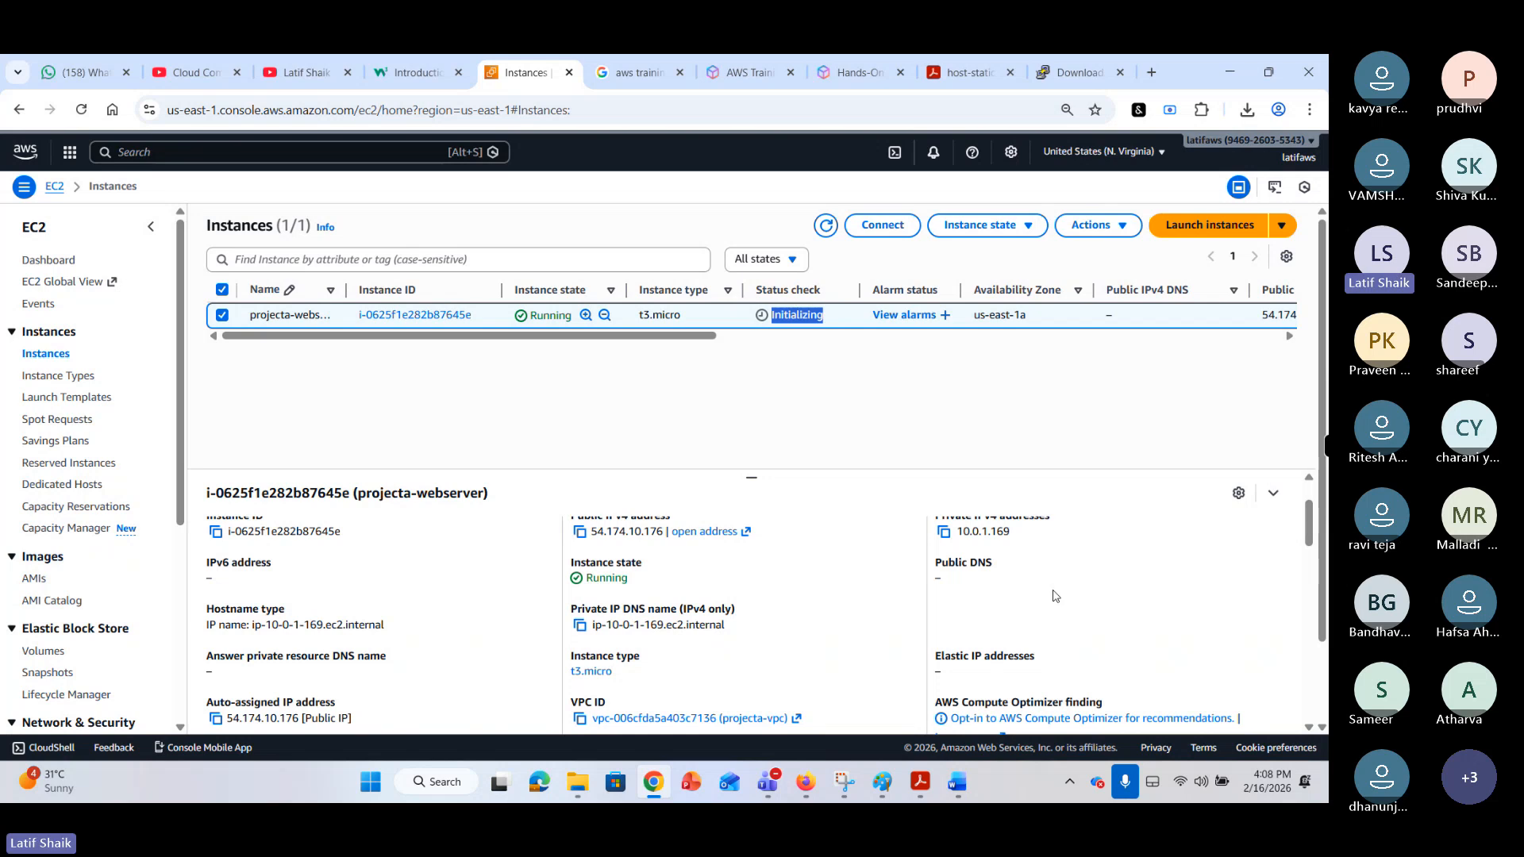
scroll(1047, 595, "up", 1)
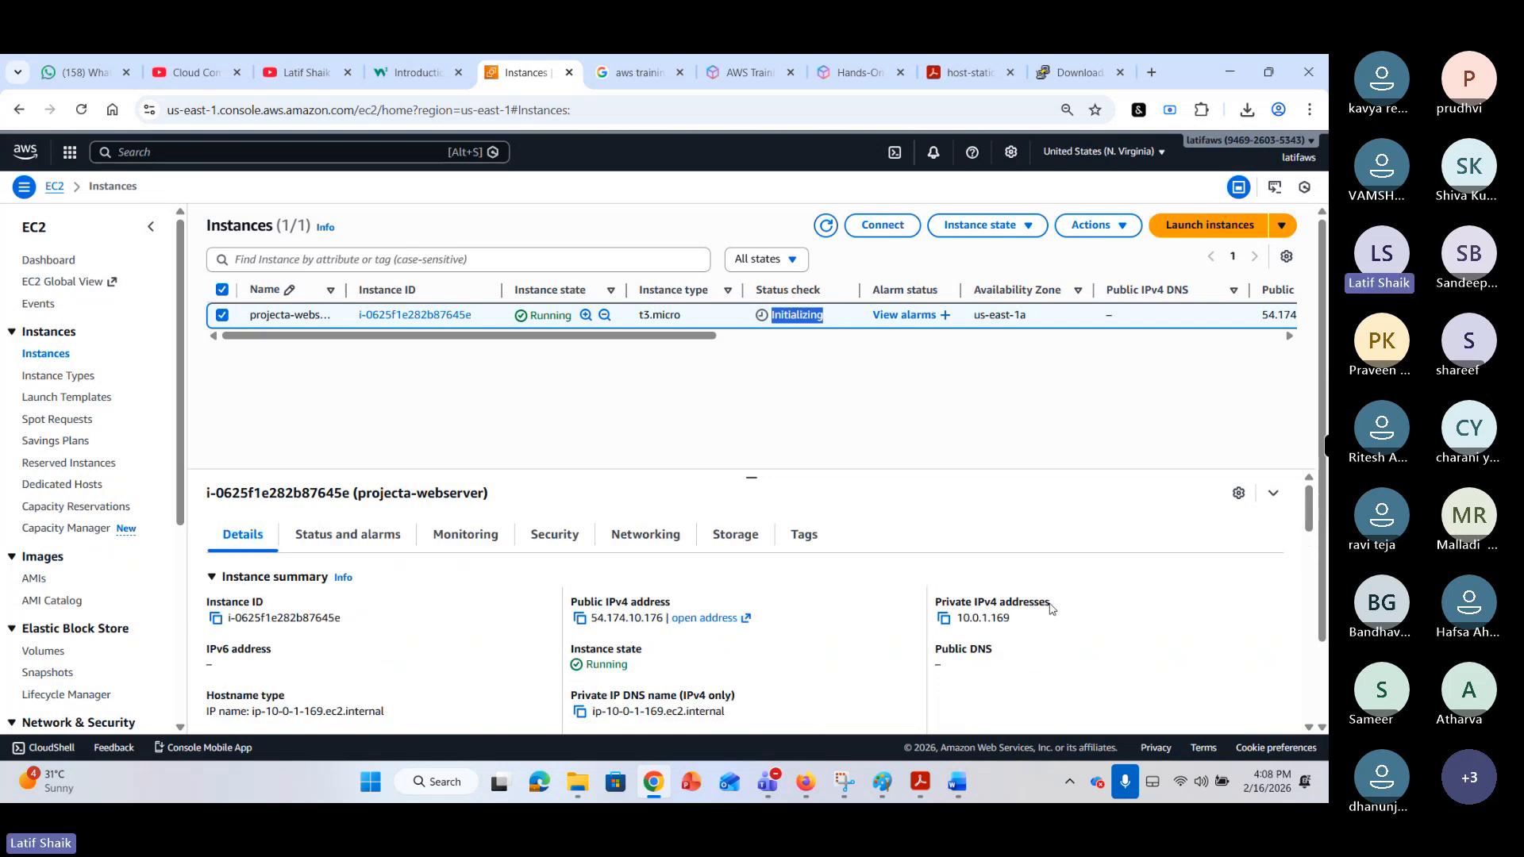
Examine the instance's private and public IPv4 addresses in its summary.
double_click(961, 617)
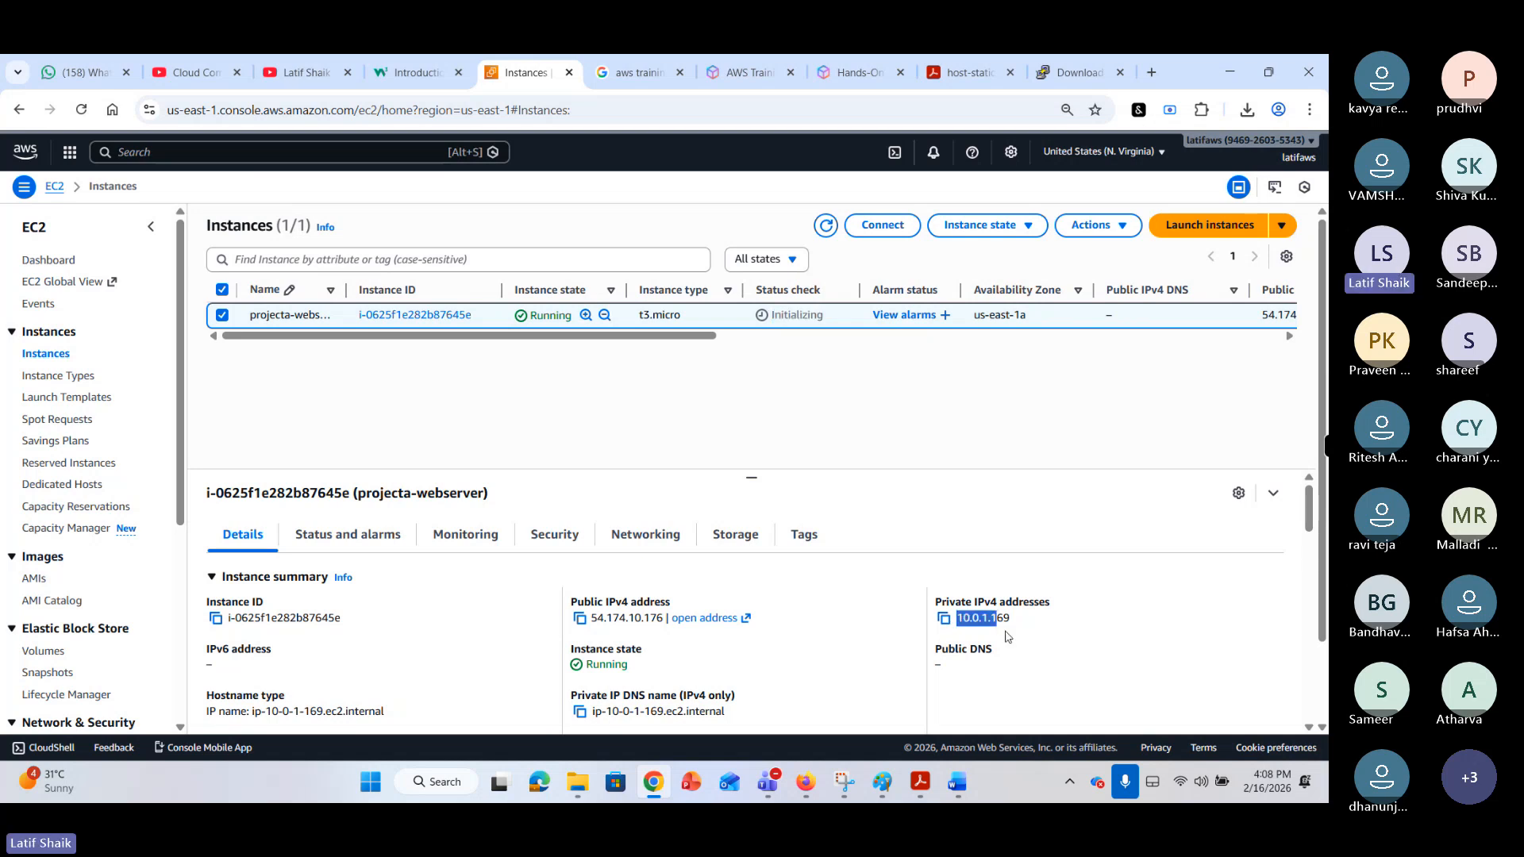
left_click(1008, 633)
double_click(961, 618)
left_click(1028, 626)
double_click(961, 617)
left_click(1034, 626)
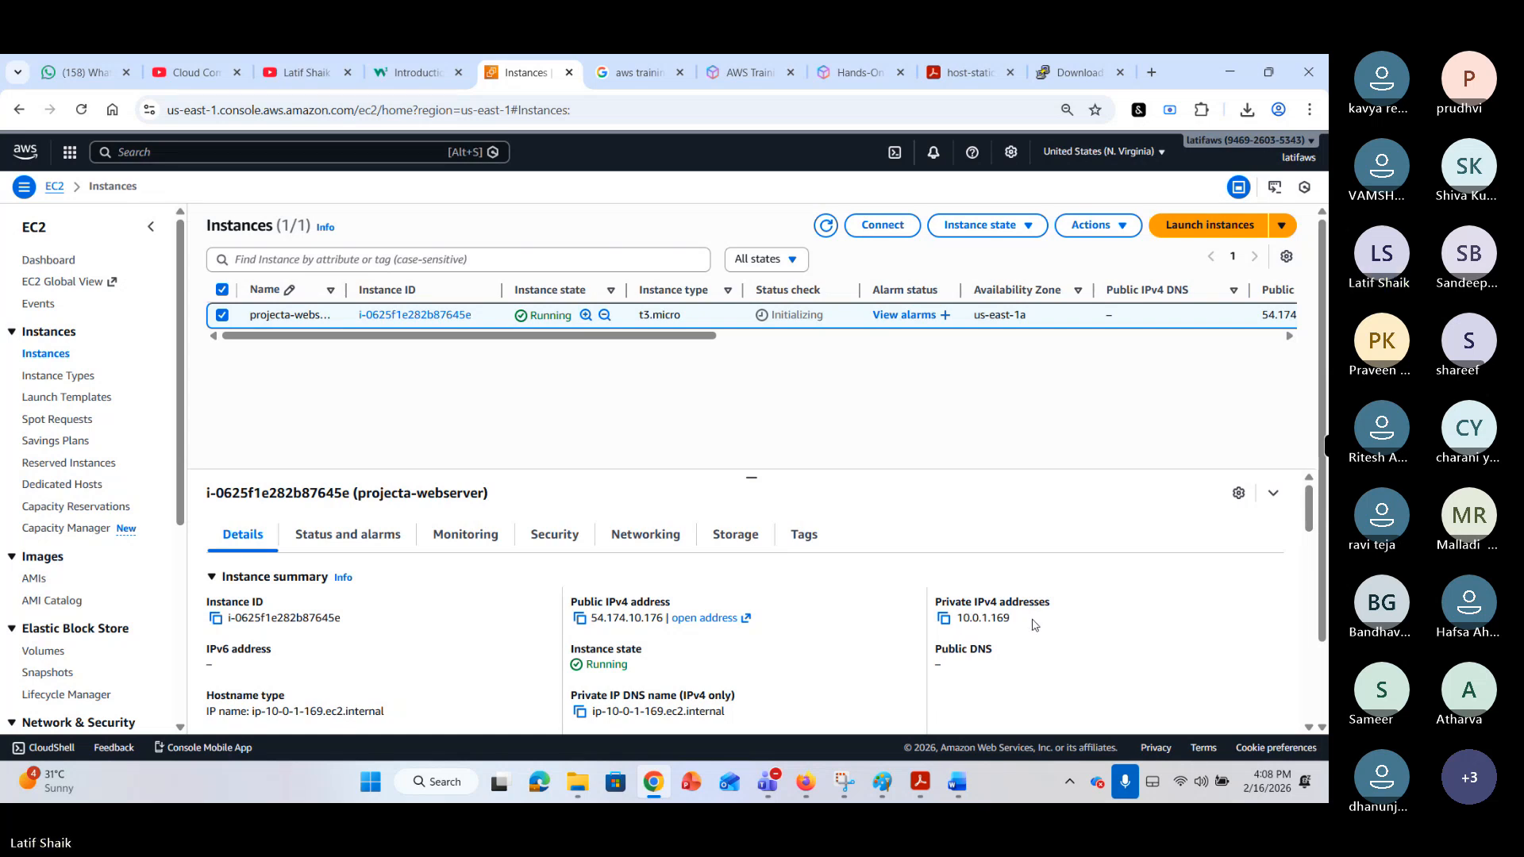
scroll(1035, 626, "down", 1)
scroll(663, 629, "up", 1)
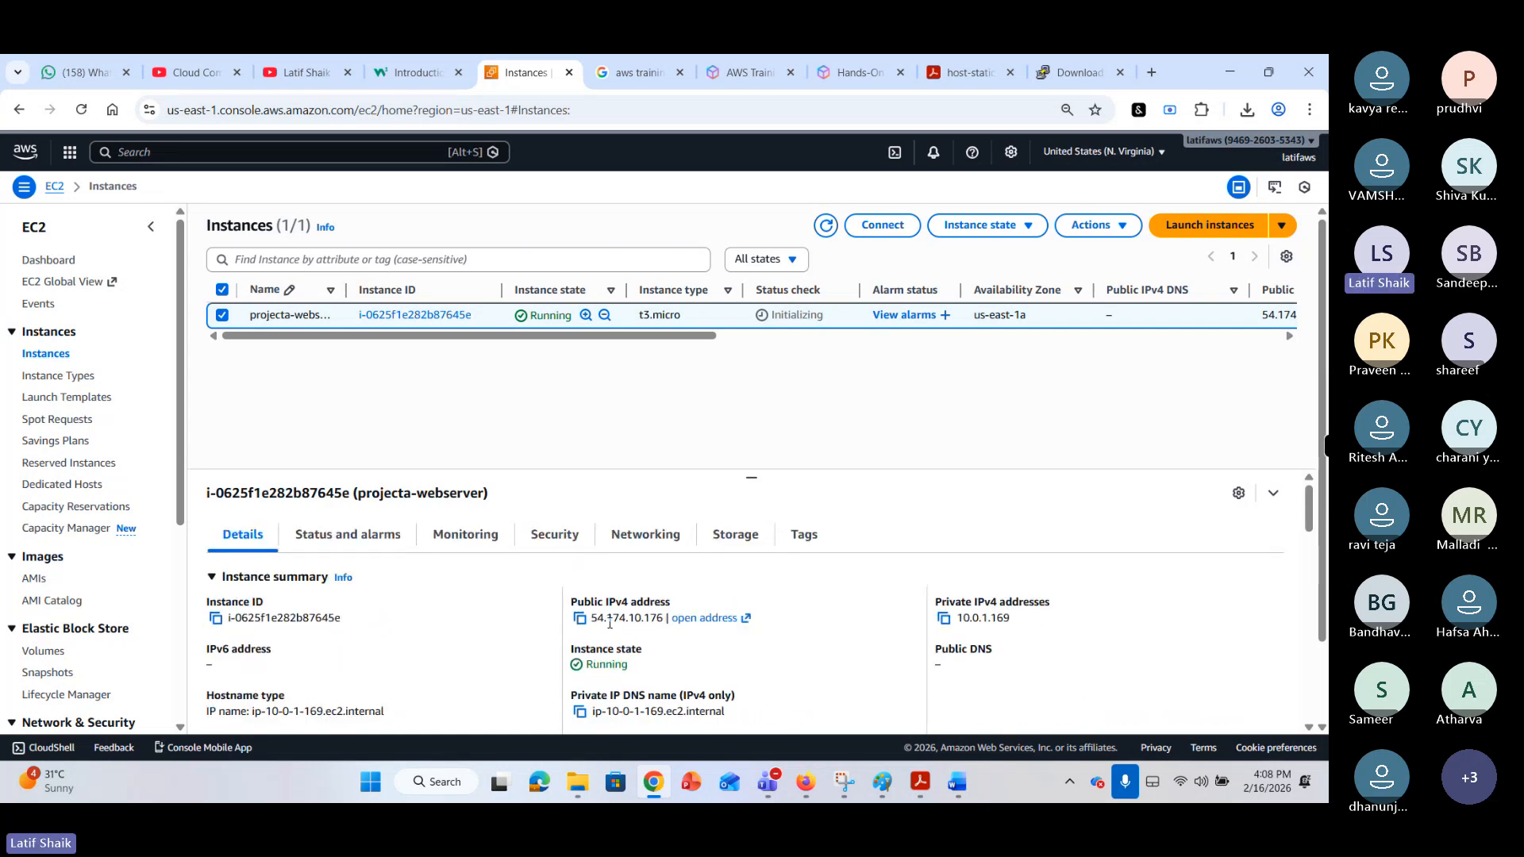
left_click_drag(593, 618, 667, 619)
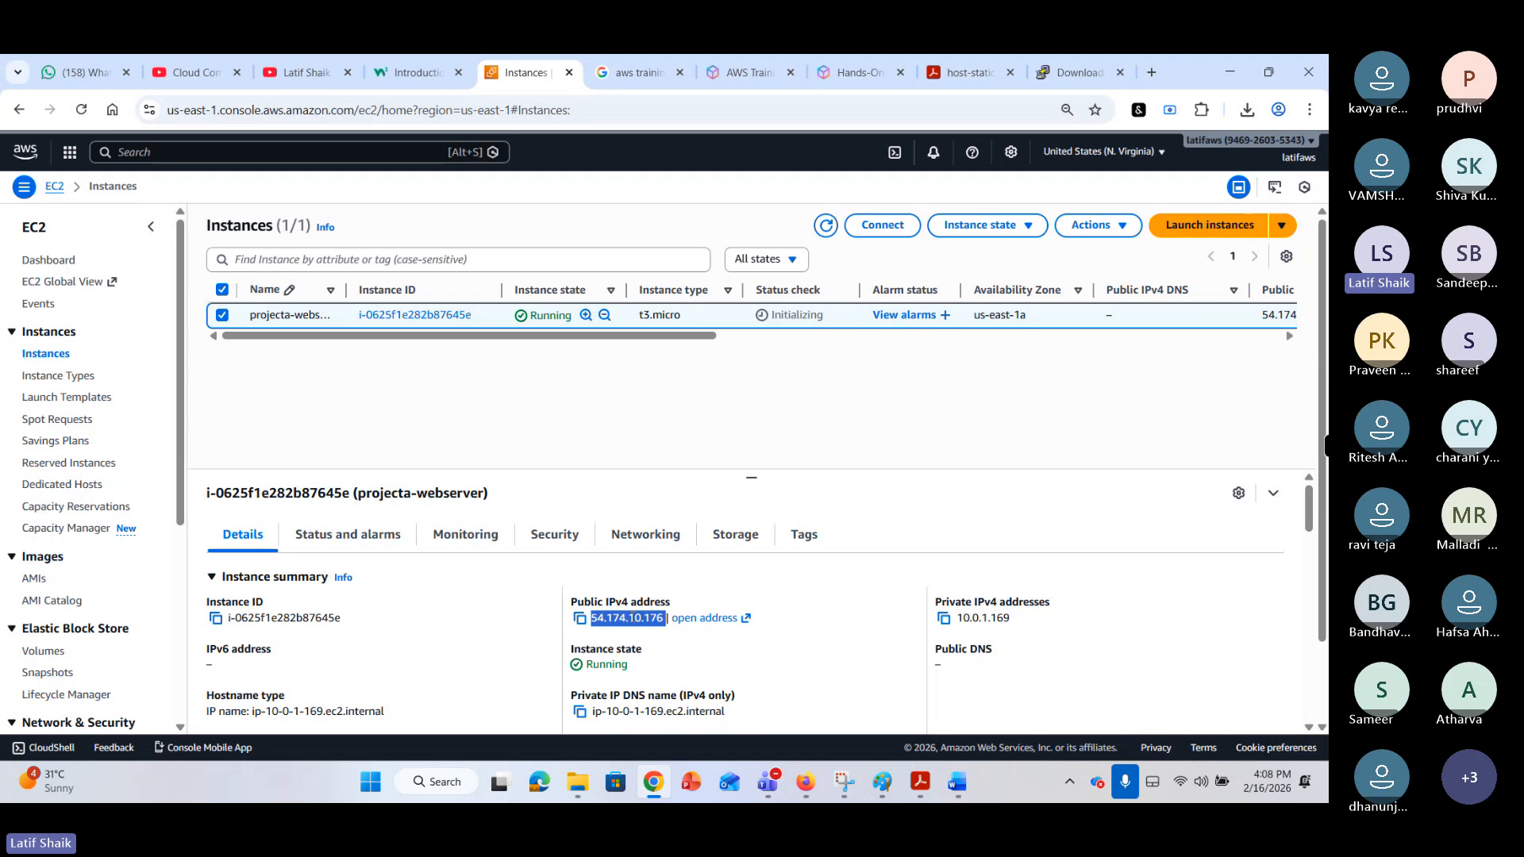
left_click(418, 623)
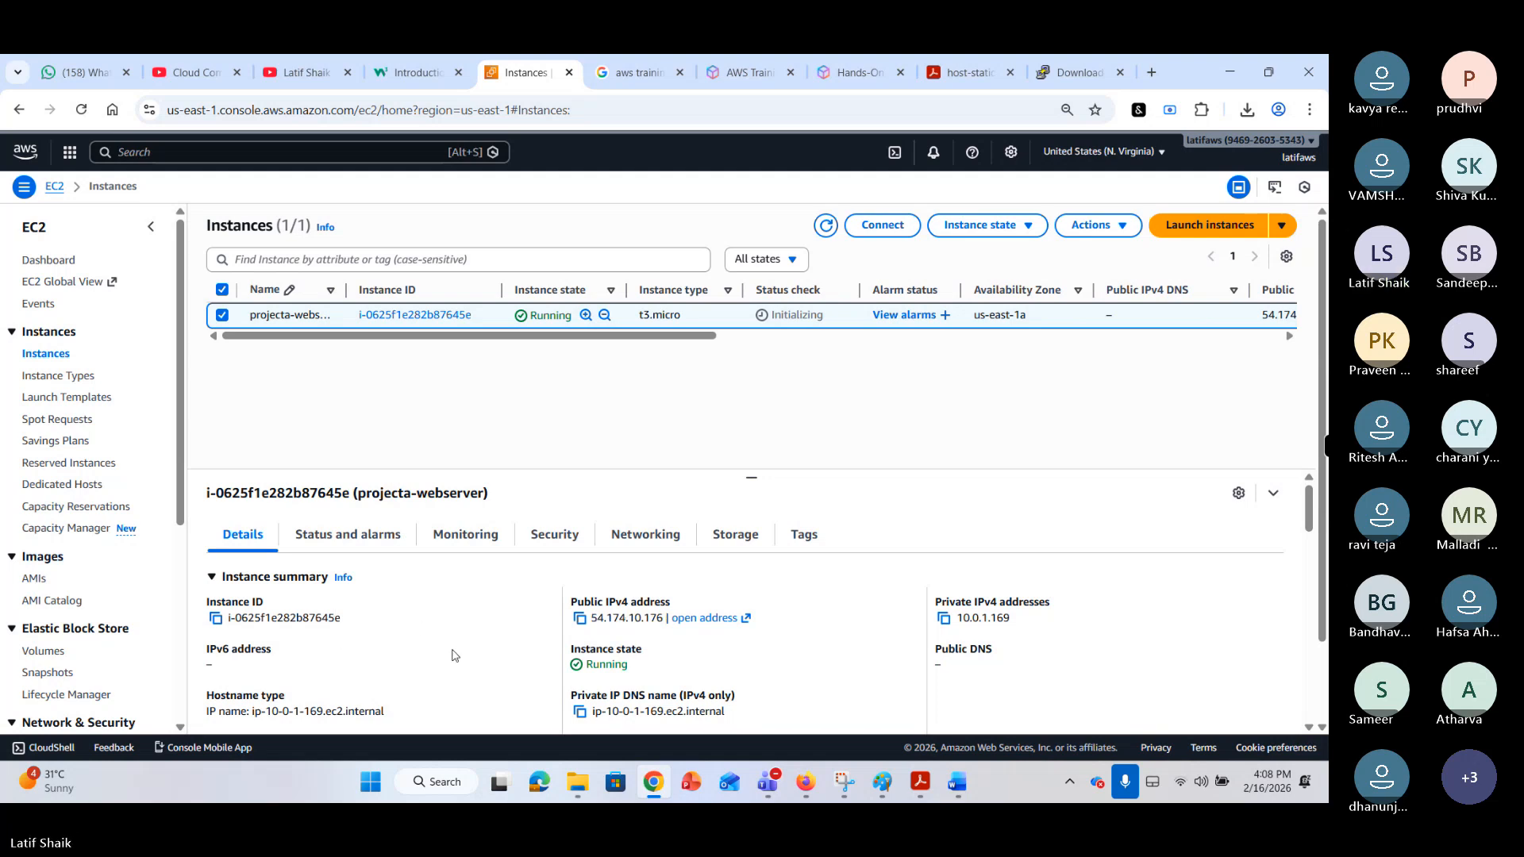
Read the remaining instance summary details, including the auto-assigned IP address, VPC and subnet.
scroll(456, 643, "down", 2)
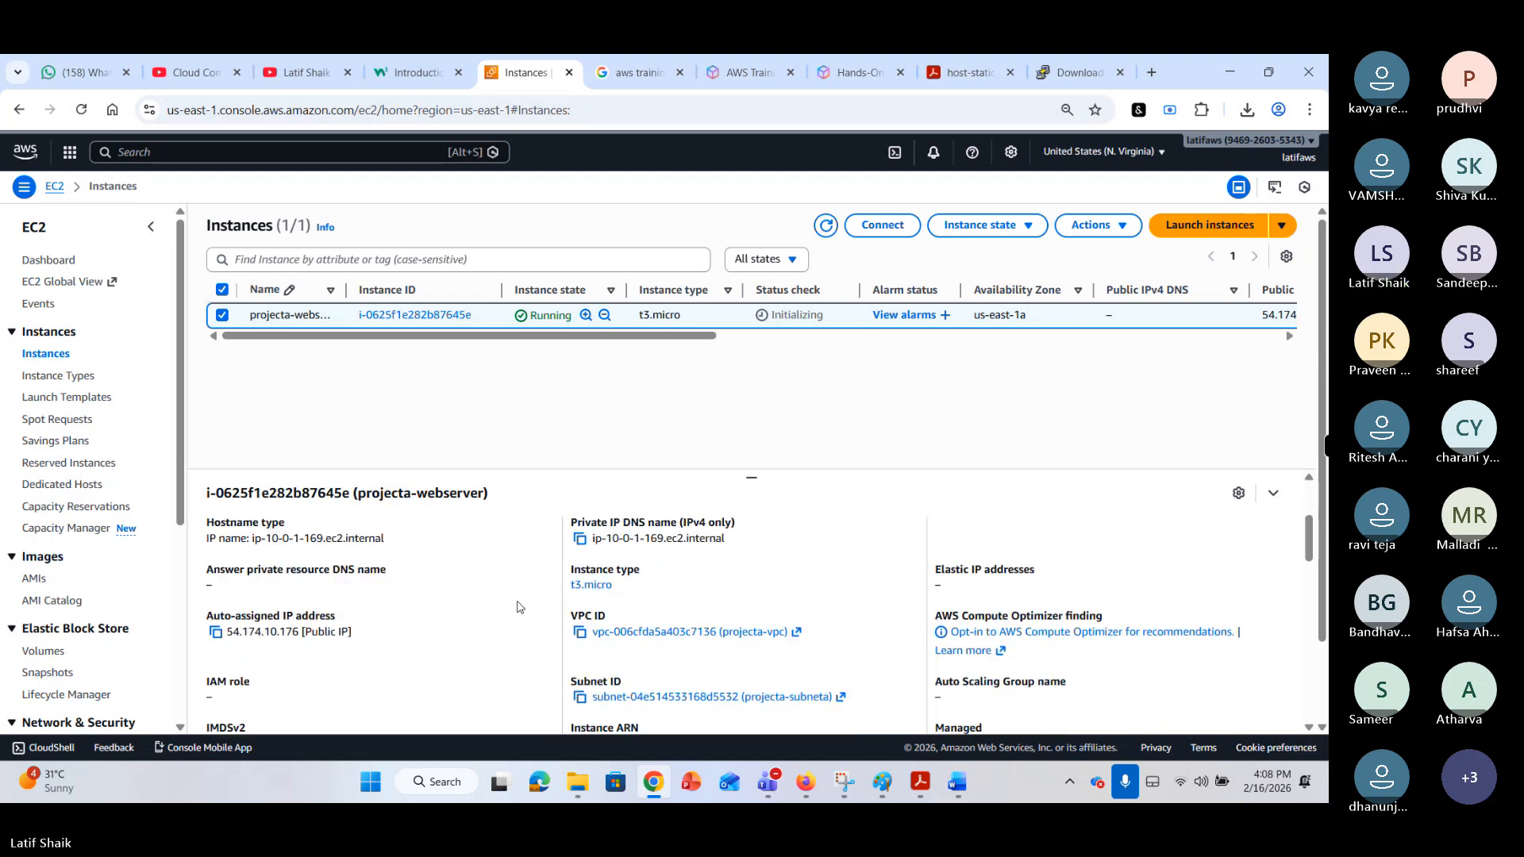
scroll(547, 649, "down", 1)
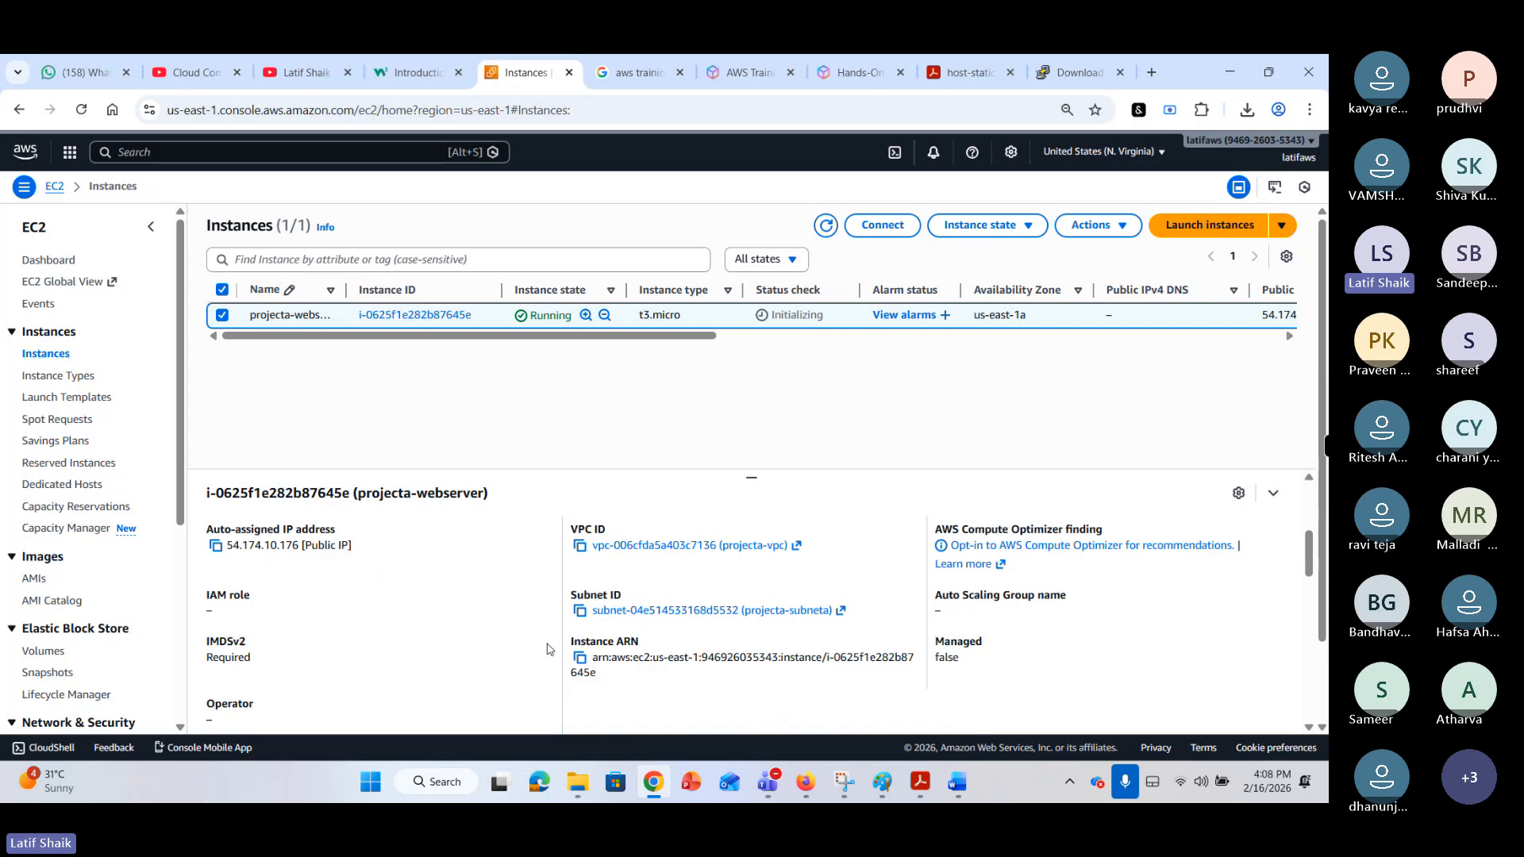
scroll(516, 635, "down", 1)
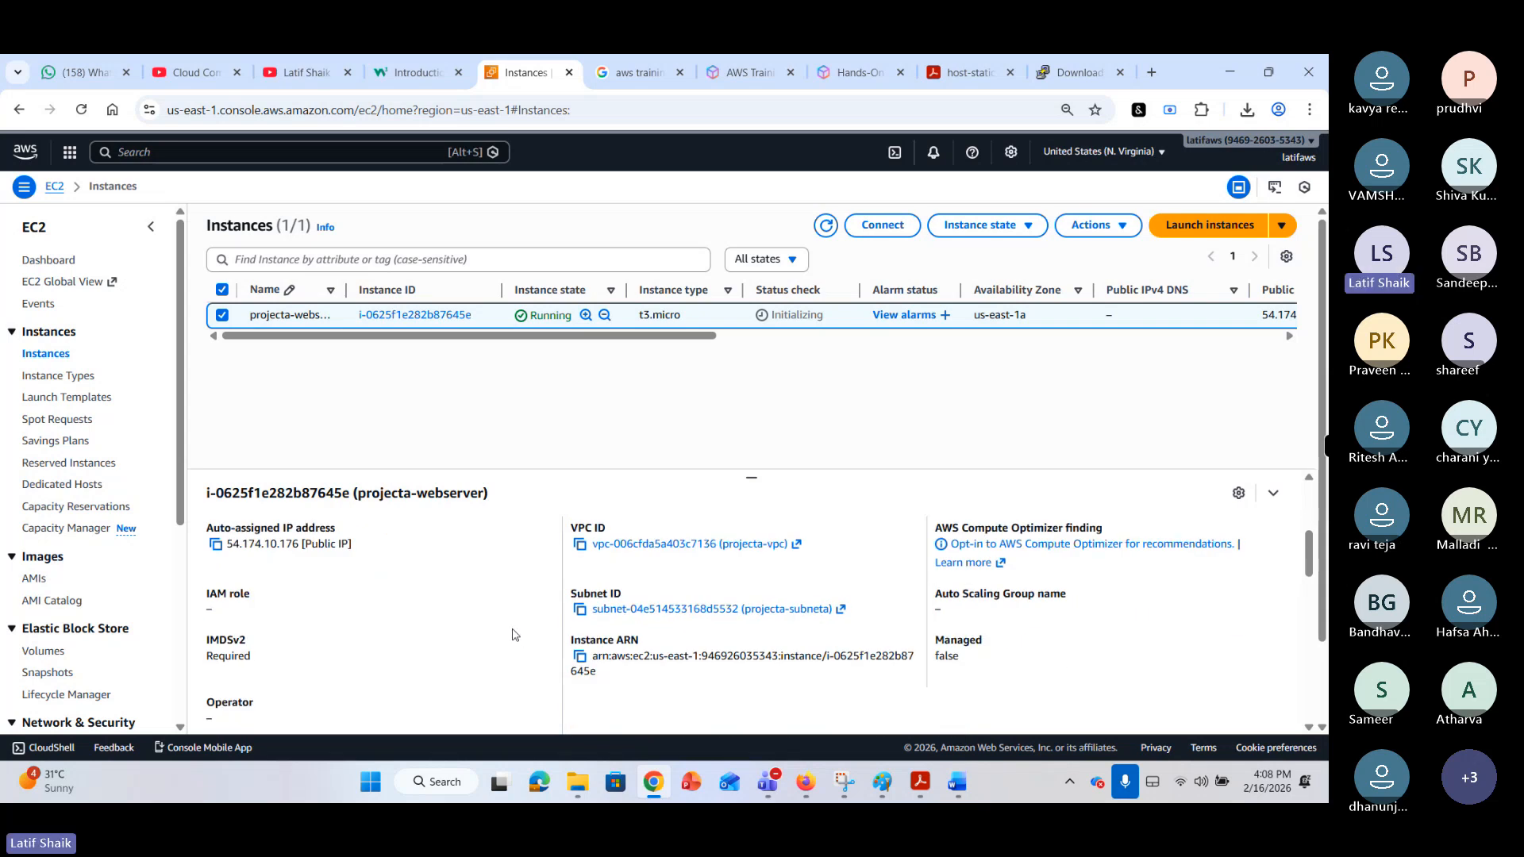
scroll(512, 635, "up", 1)
Look through the instance's status checks, monitoring graphs and security details, and return to its general details.
left_click(374, 536)
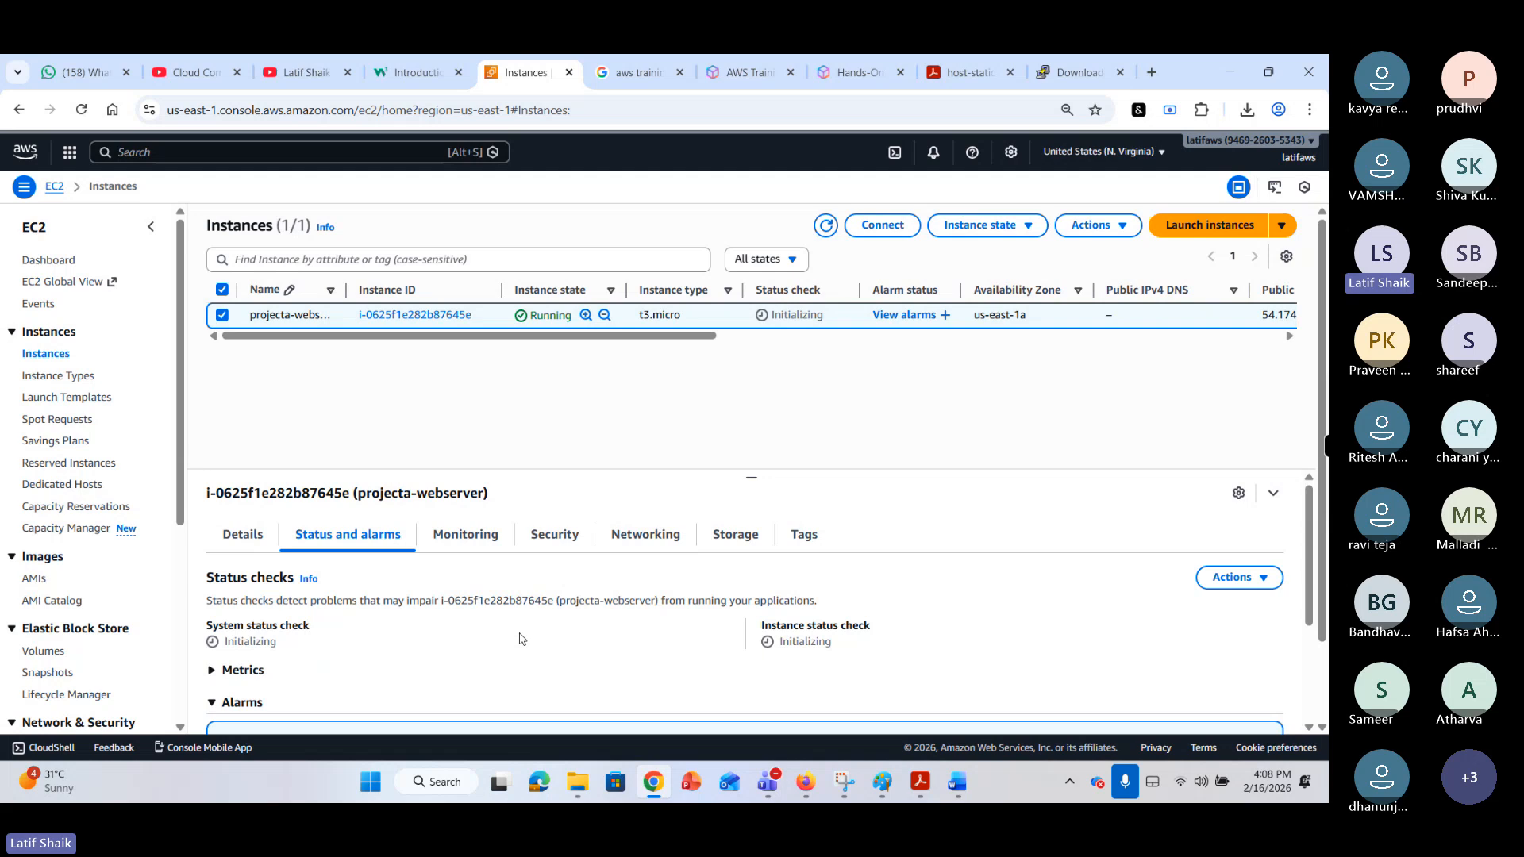
left_click(470, 538)
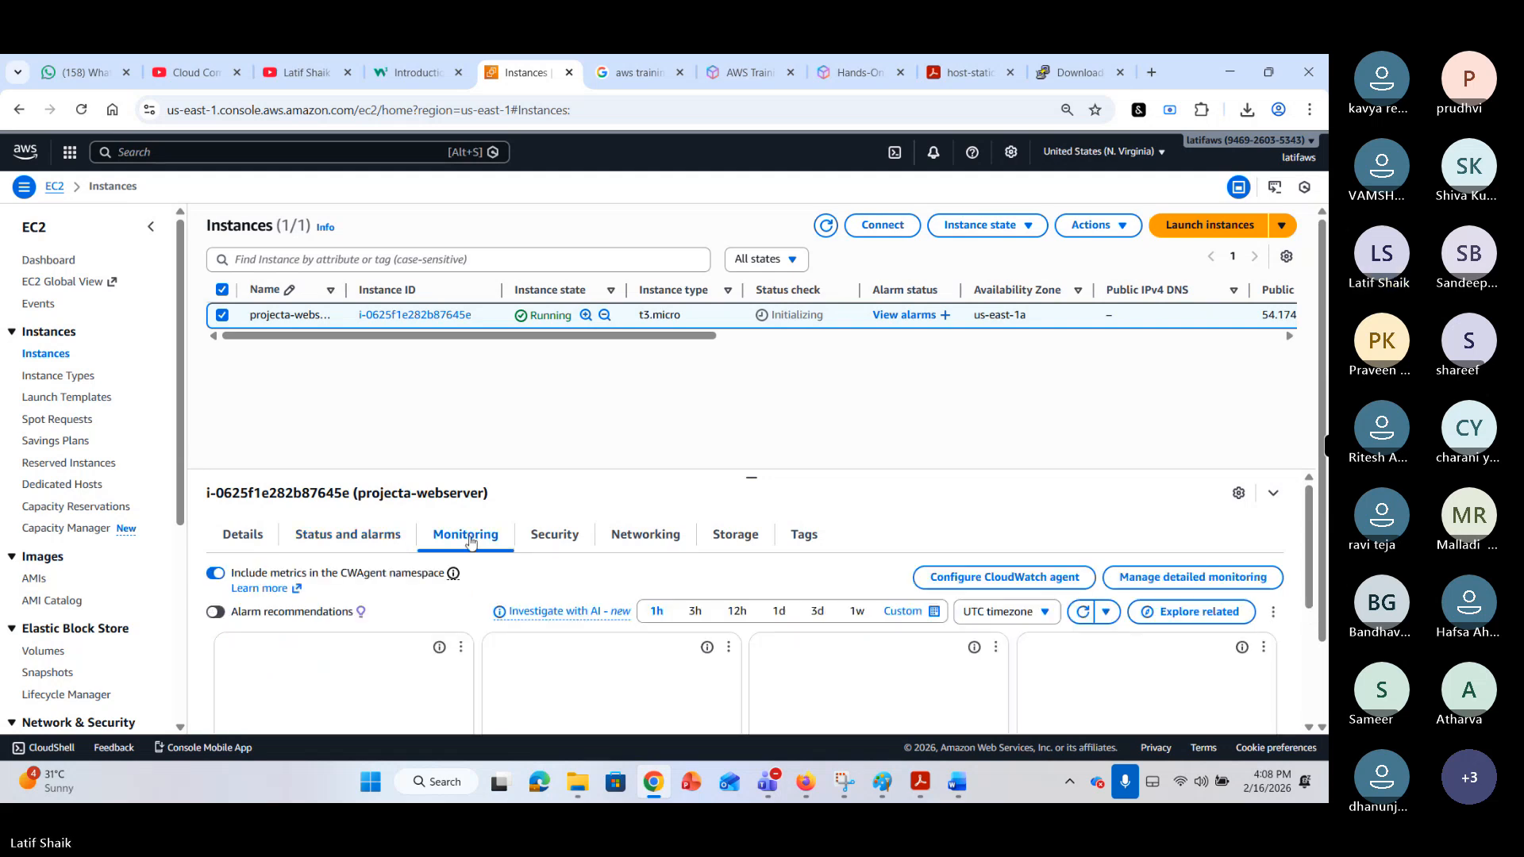
scroll(913, 588, "down", 1)
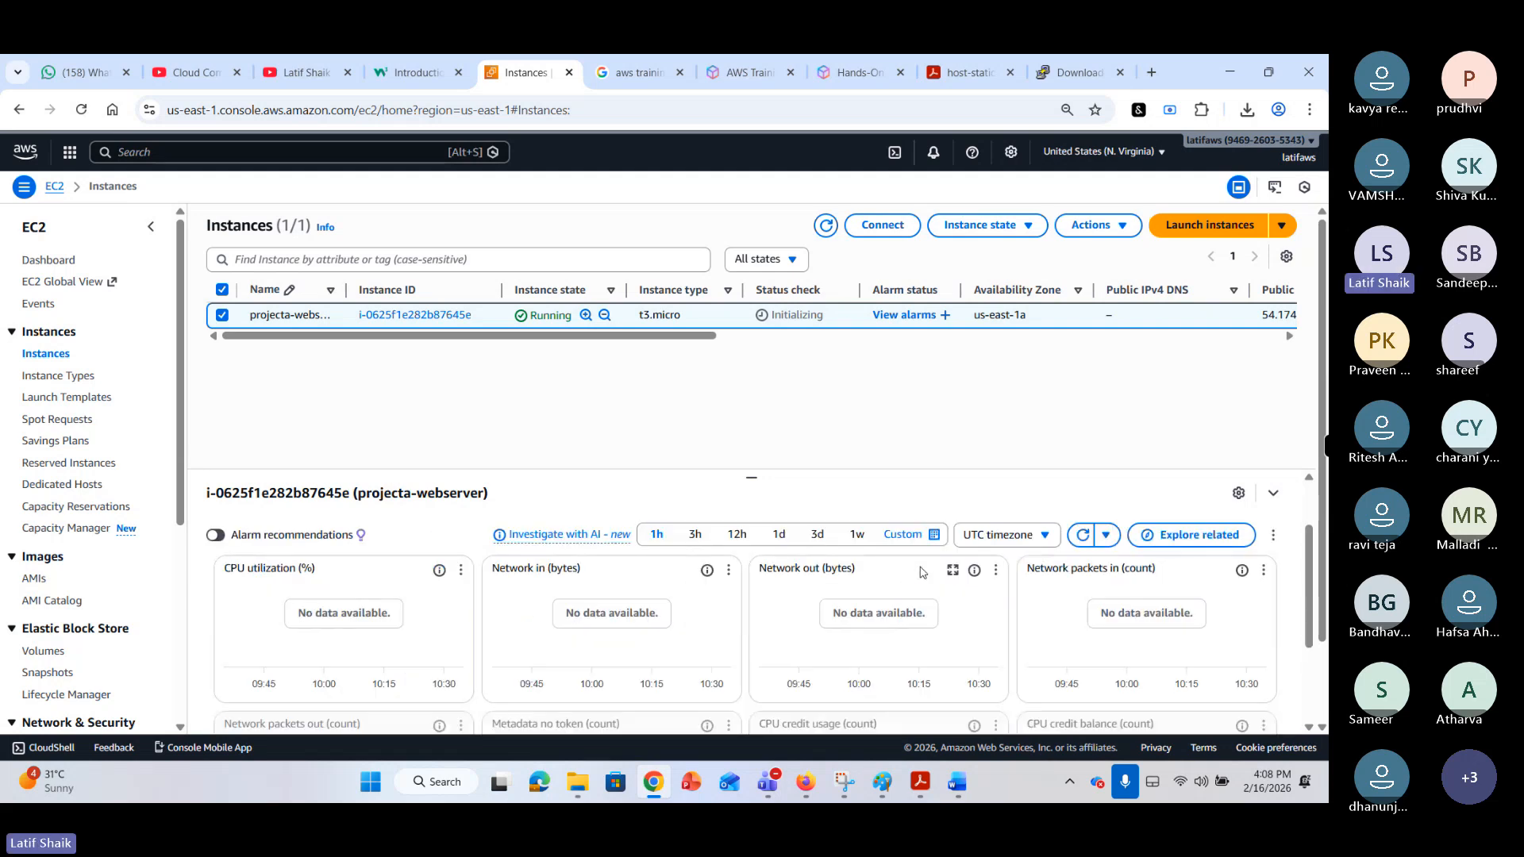
scroll(921, 572, "down", 2)
scroll(758, 671, "up", 2)
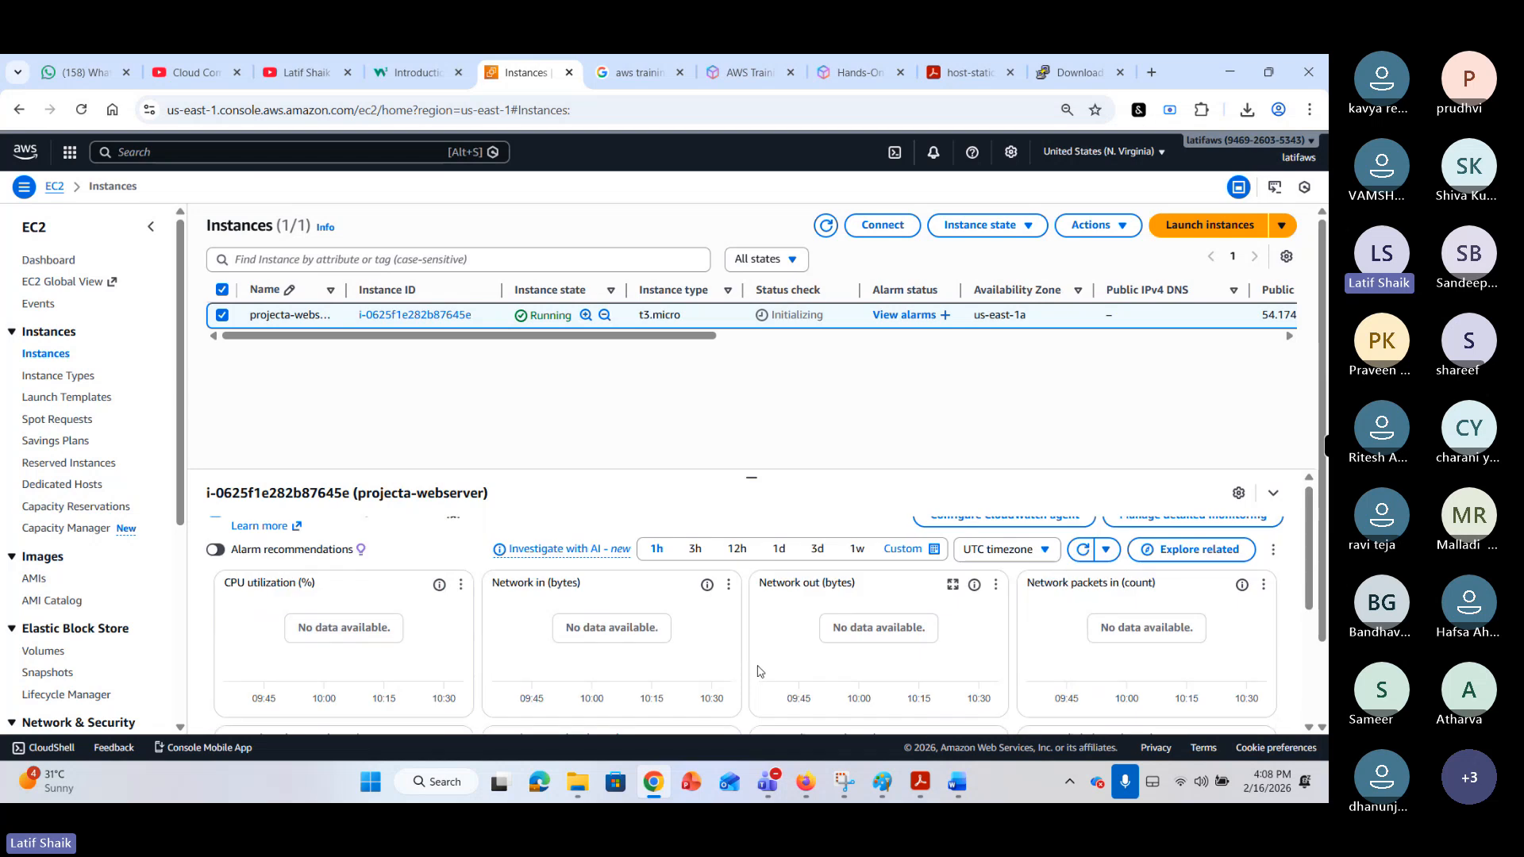
scroll(759, 671, "up", 1)
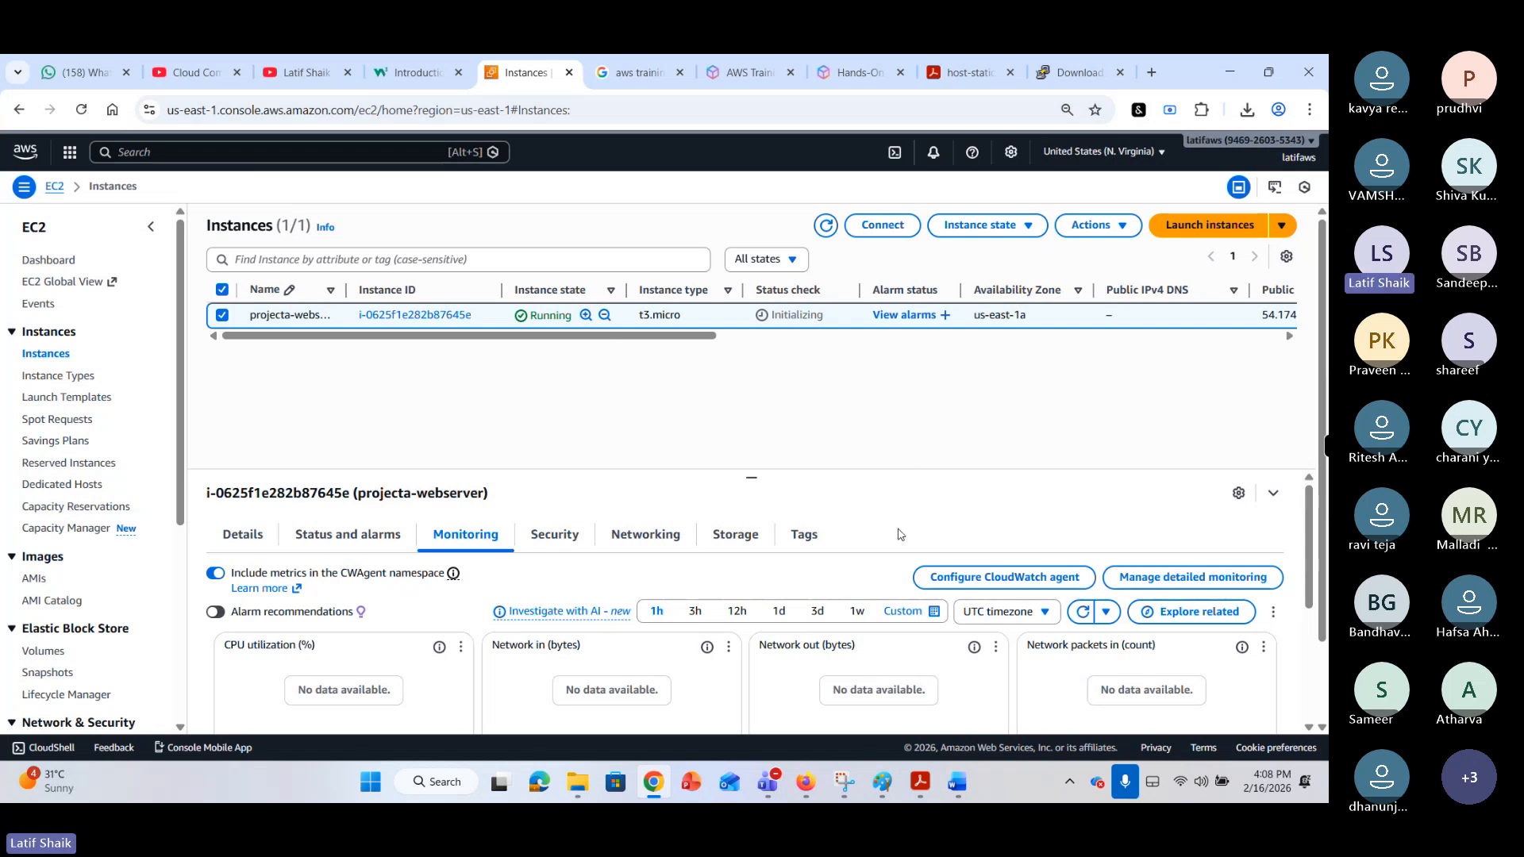
left_click(556, 536)
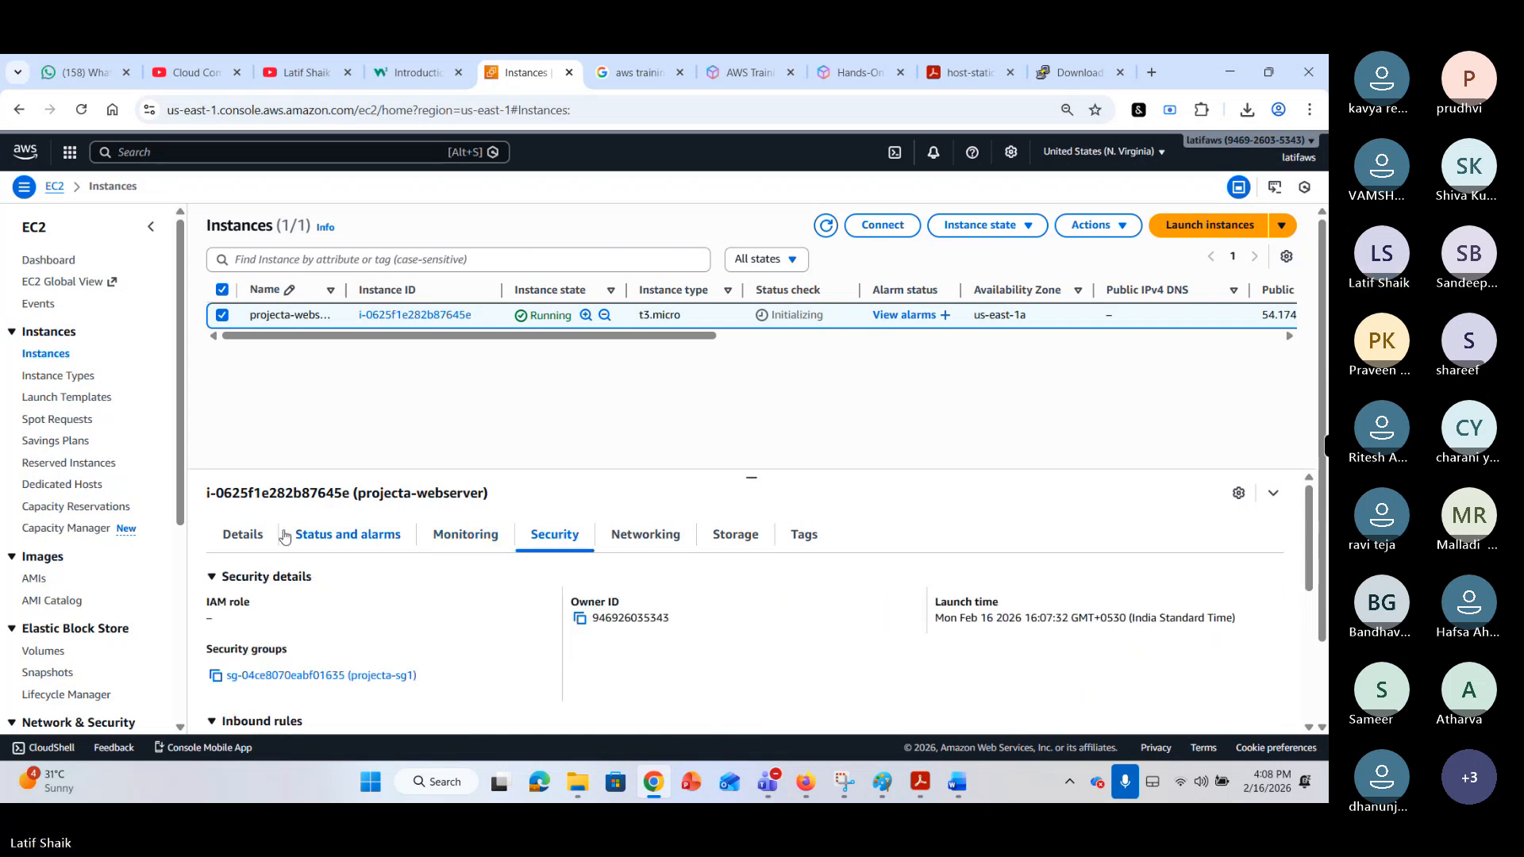
left_click(242, 534)
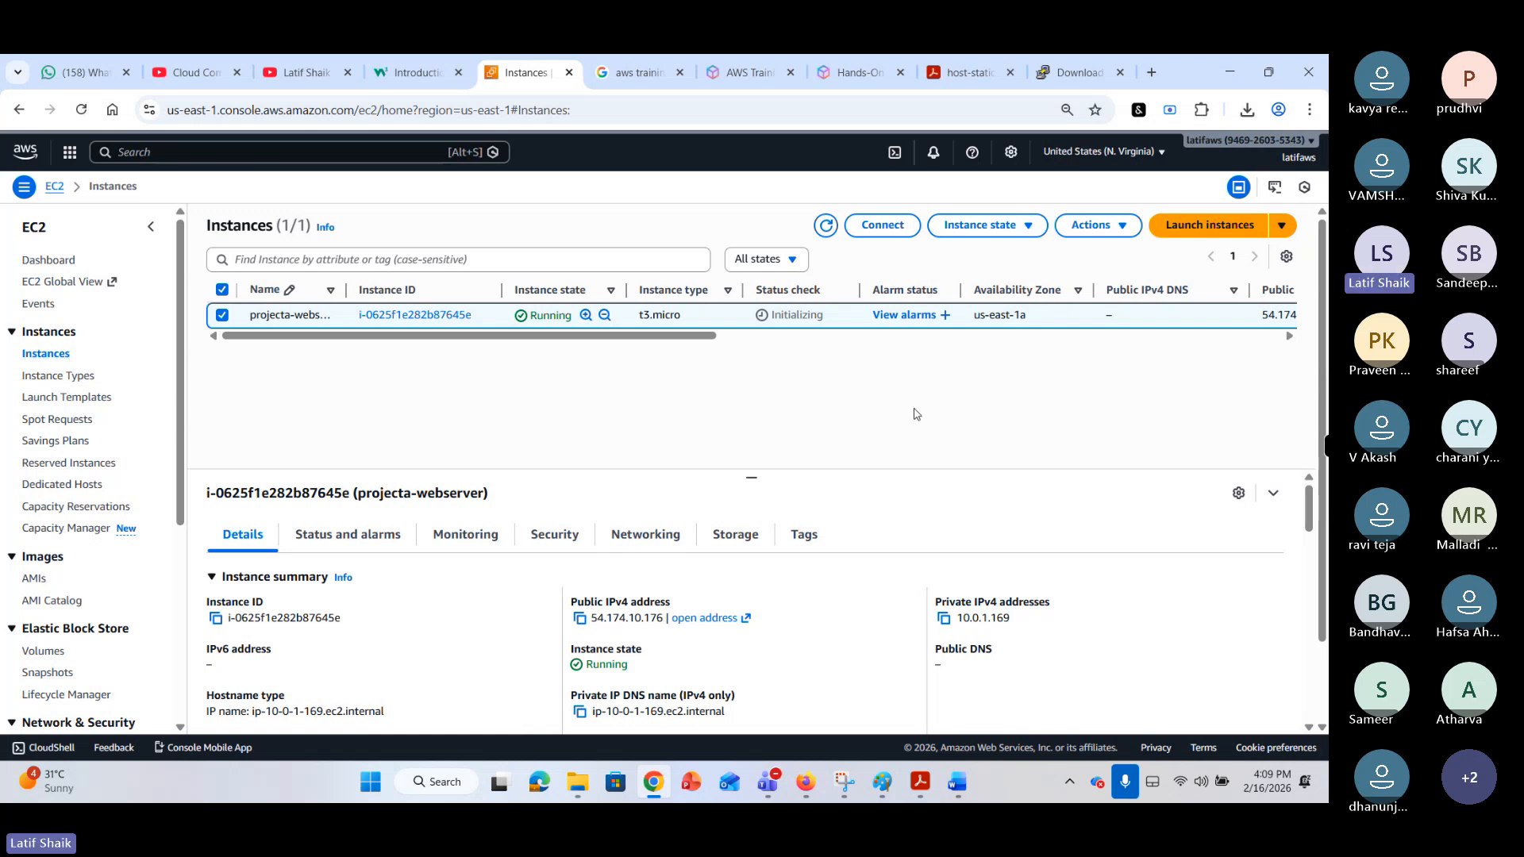
left_click(1028, 227)
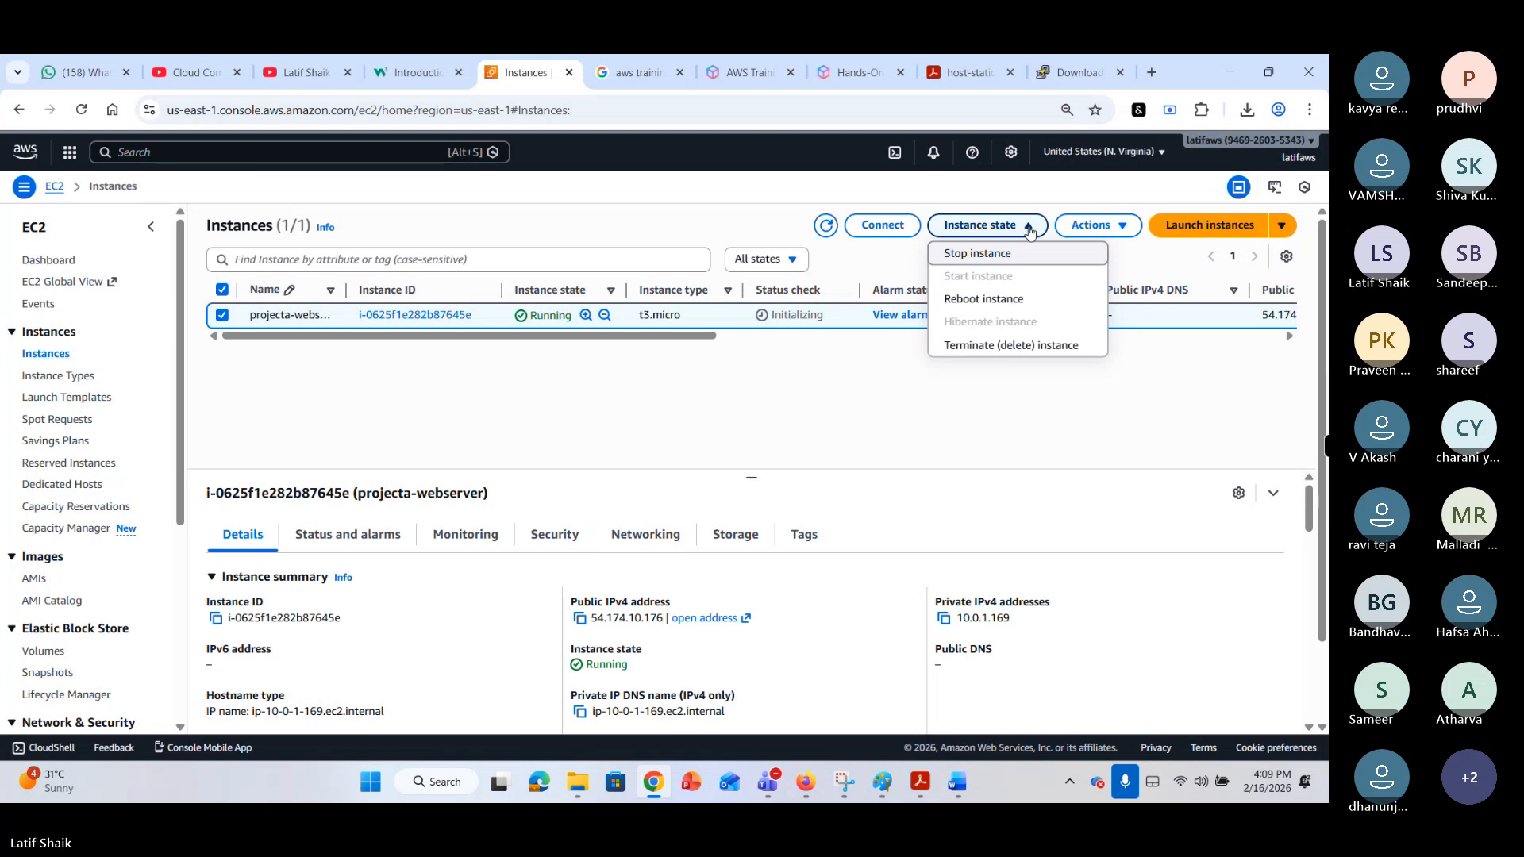
left_click(1126, 229)
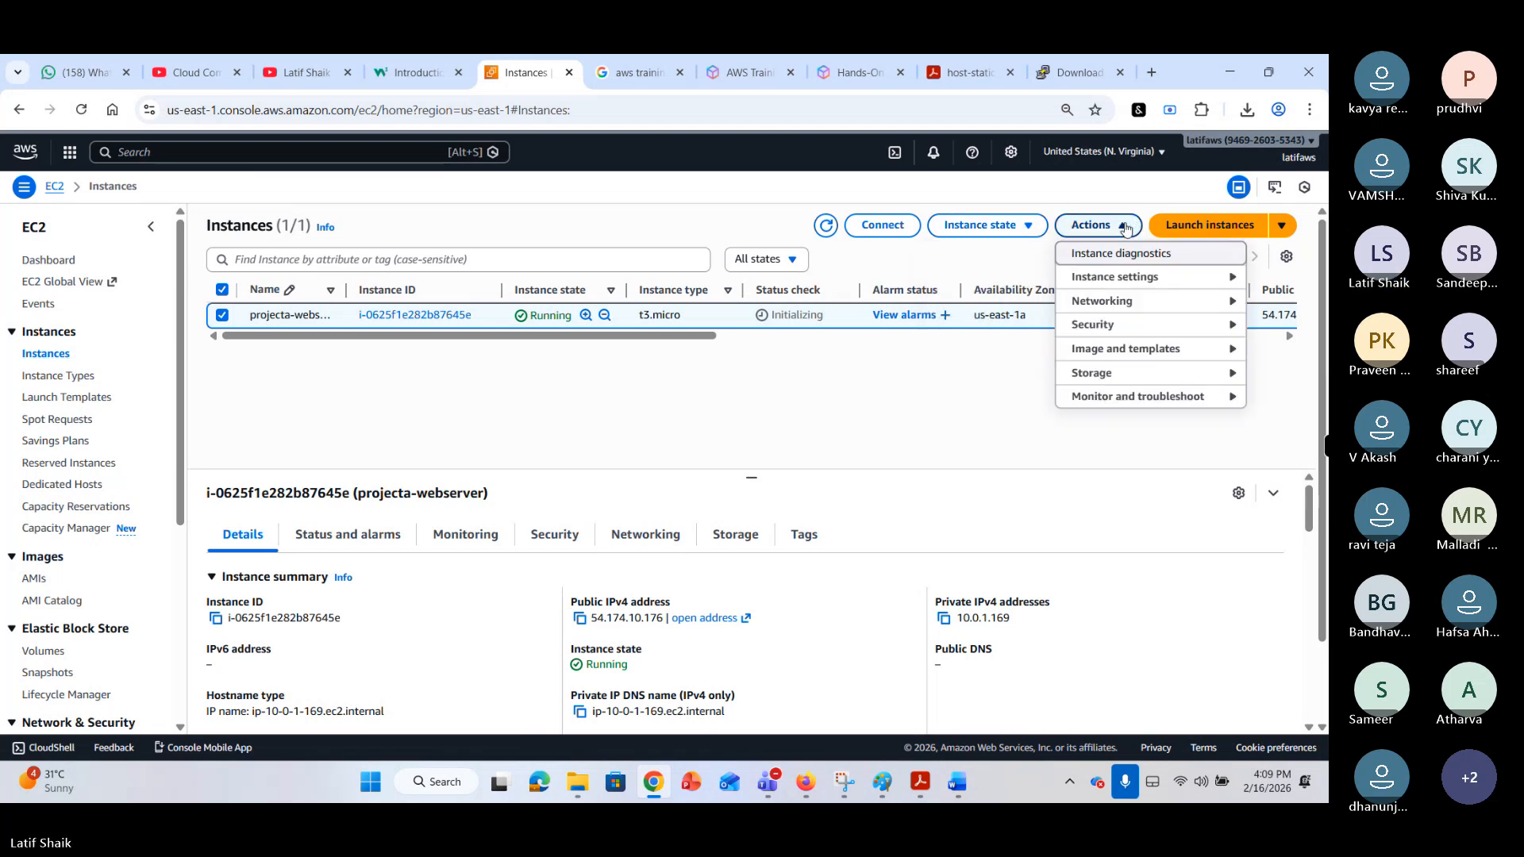
left_click(1127, 229)
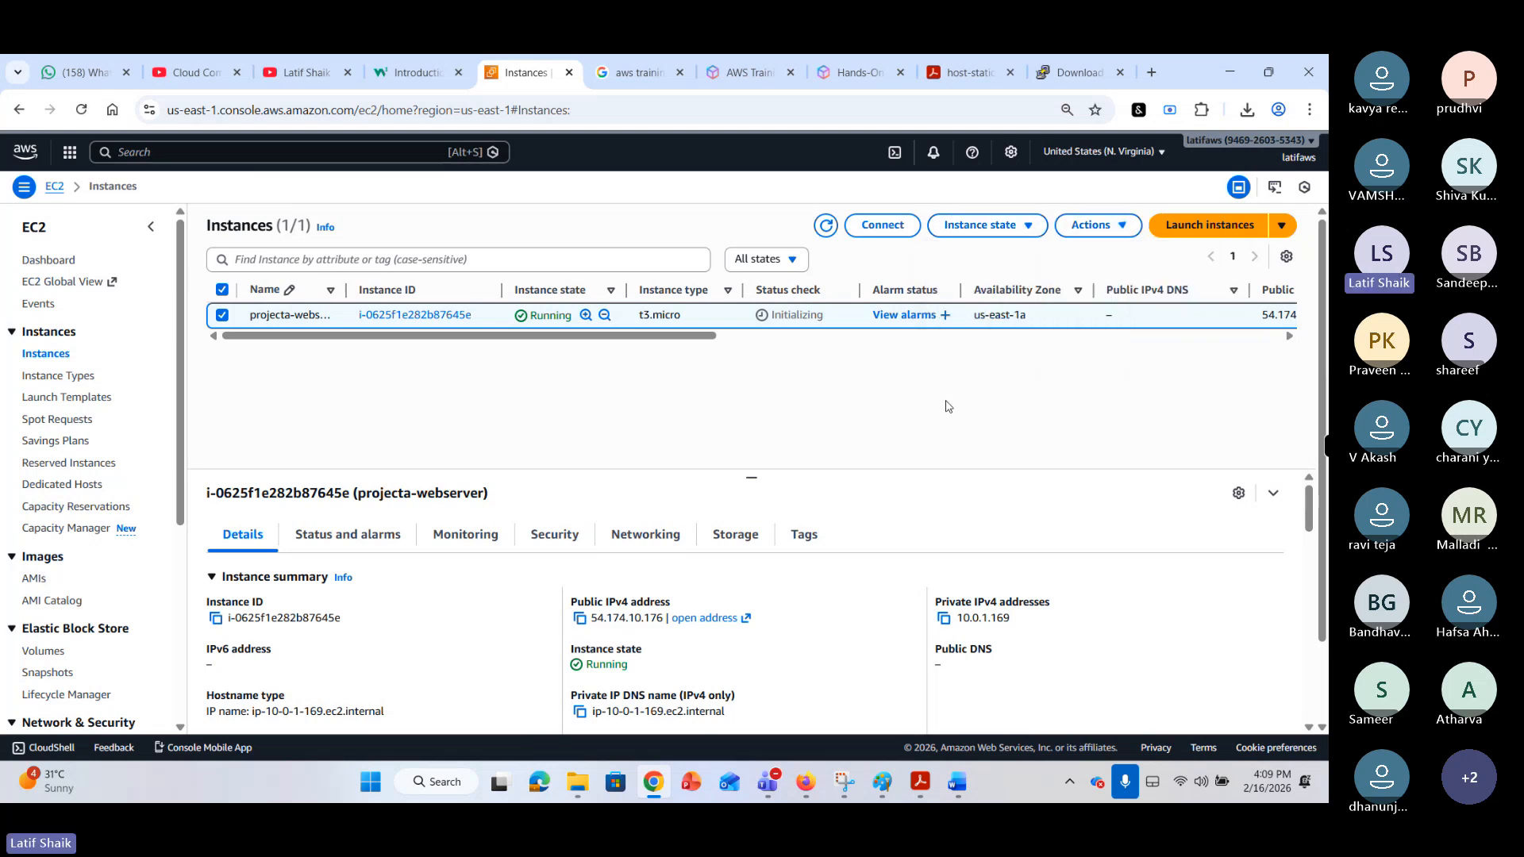
Connect to projecta-webserver with EC2 Instance Connect, using the public IP and the ec2-user username.
left_click(859, 229)
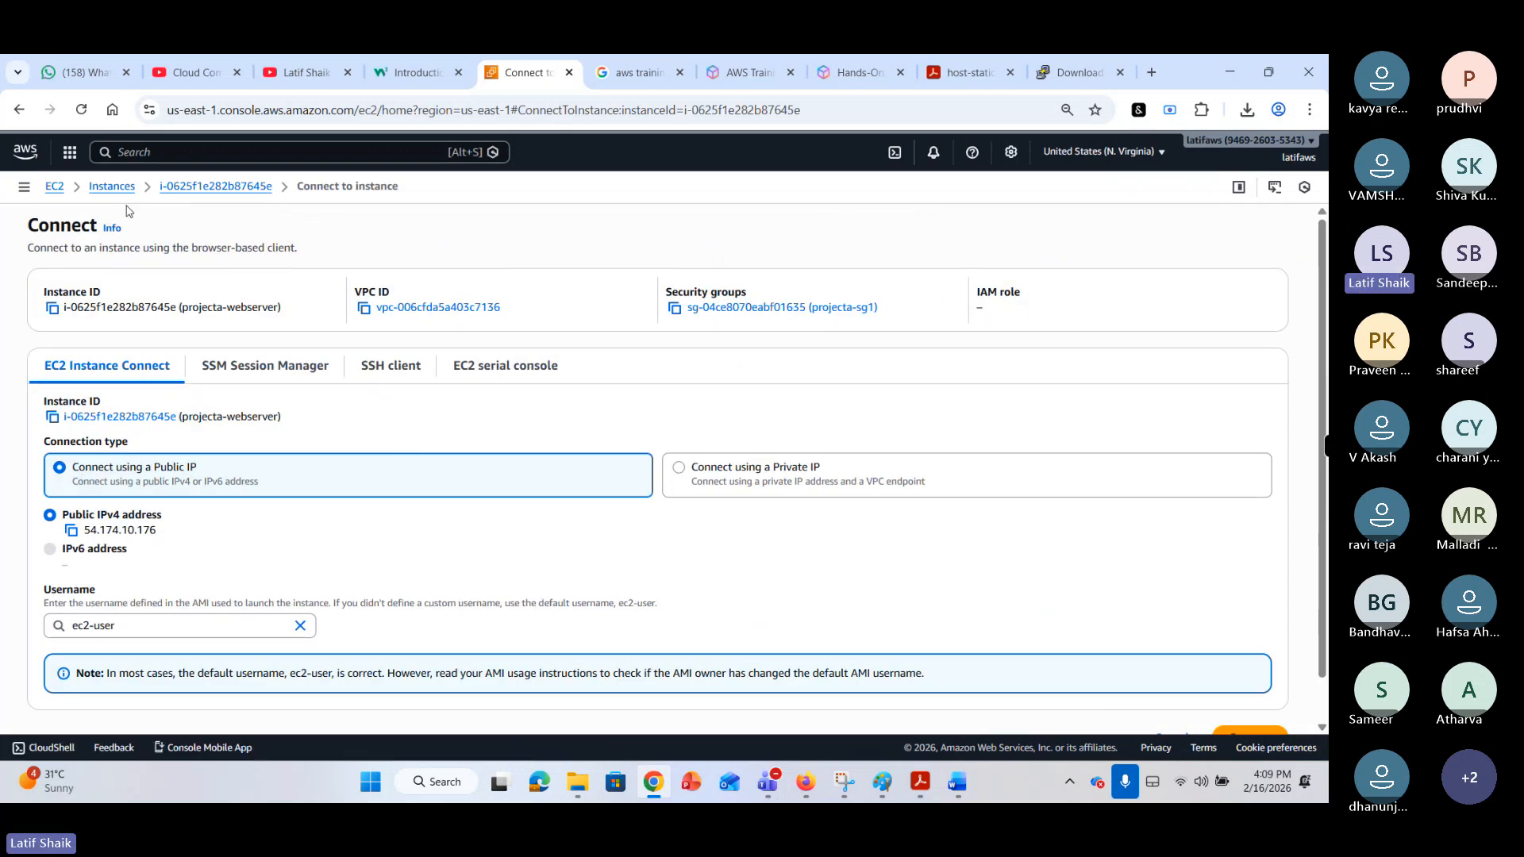
scroll(391, 526, "down", 1)
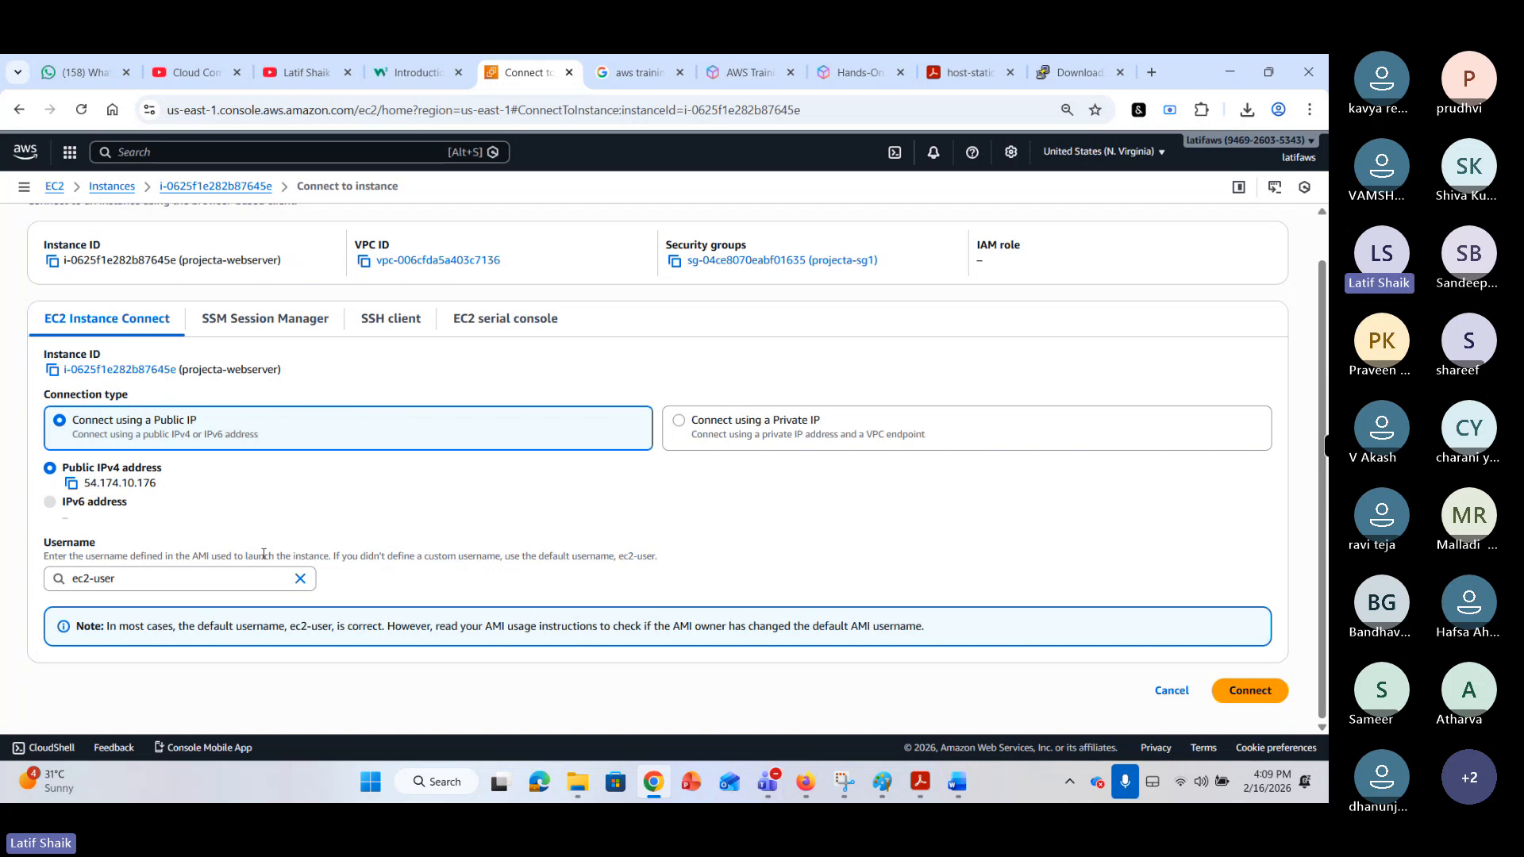
left_click(1244, 691)
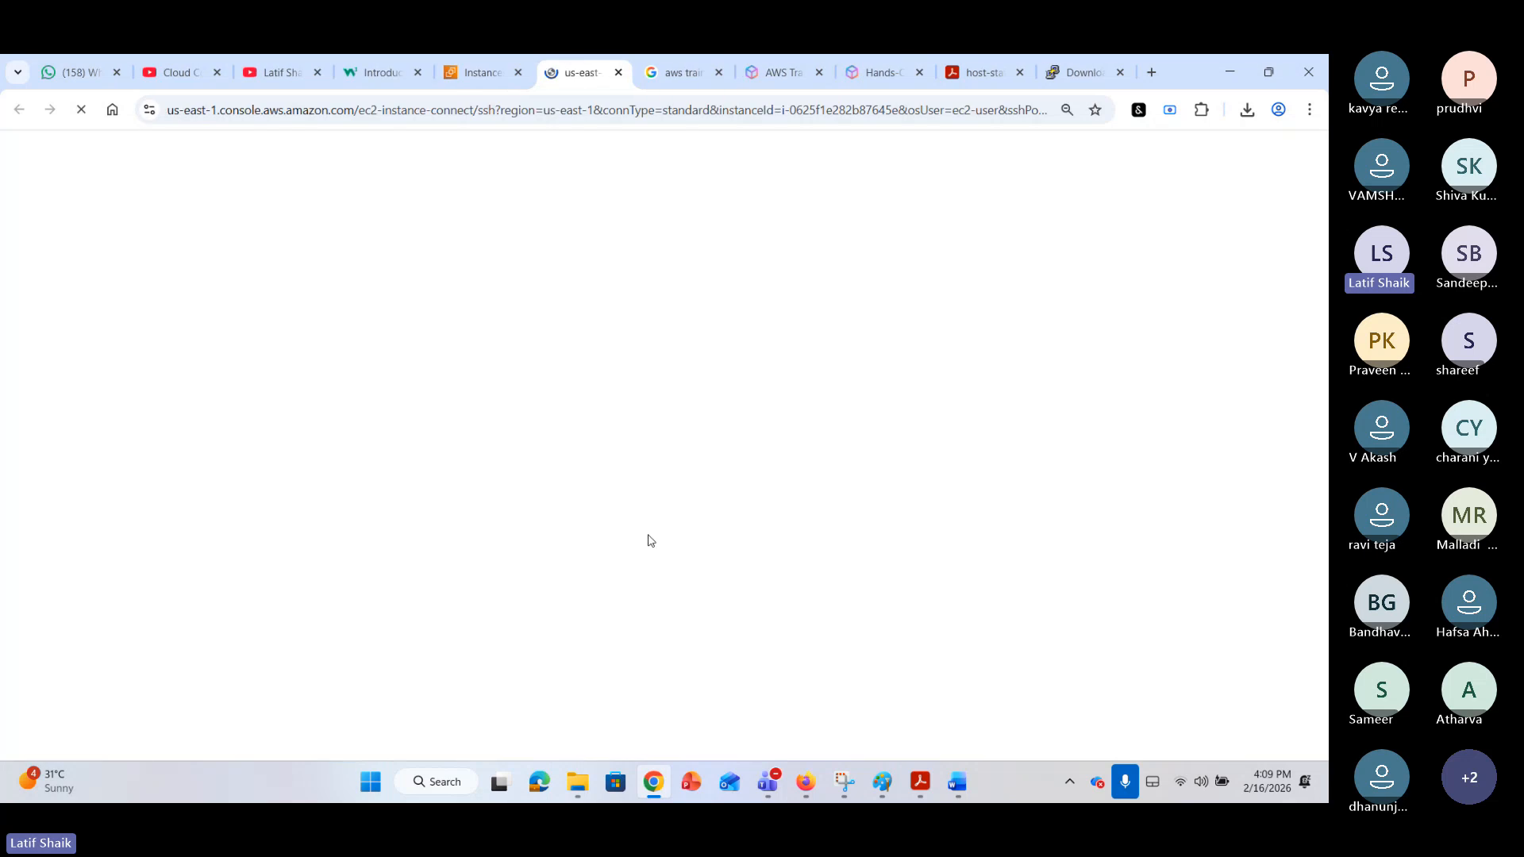
left_click(457, 56)
left_click(557, 58)
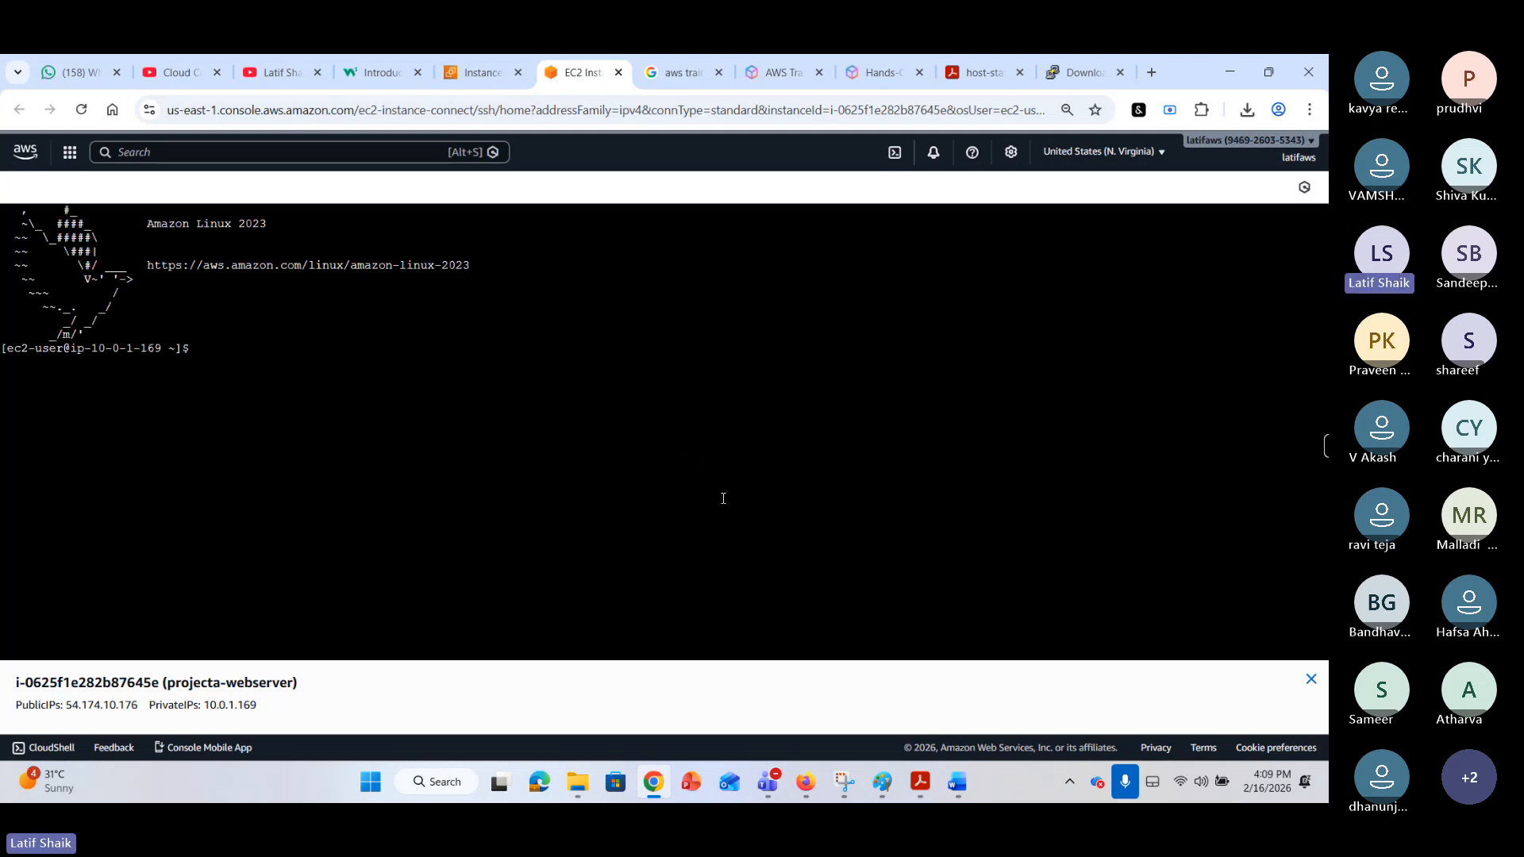
List the files in the current directory with ls and print the working directory with pwd.
left_click(208, 347)
left_click_drag(3, 348, 195, 349)
left_click(214, 368)
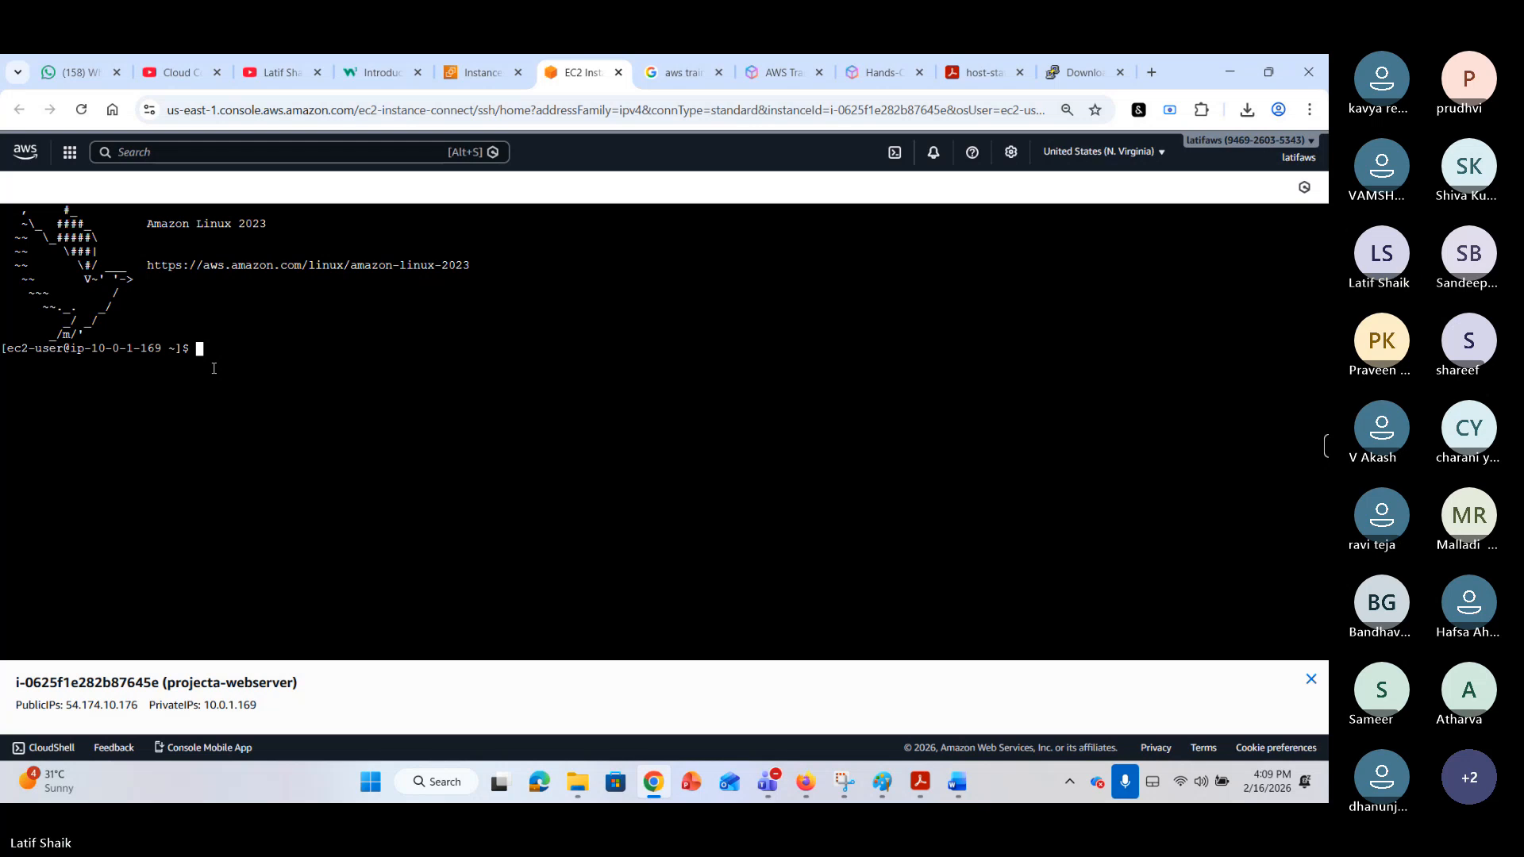
type("ls")
key("Return")
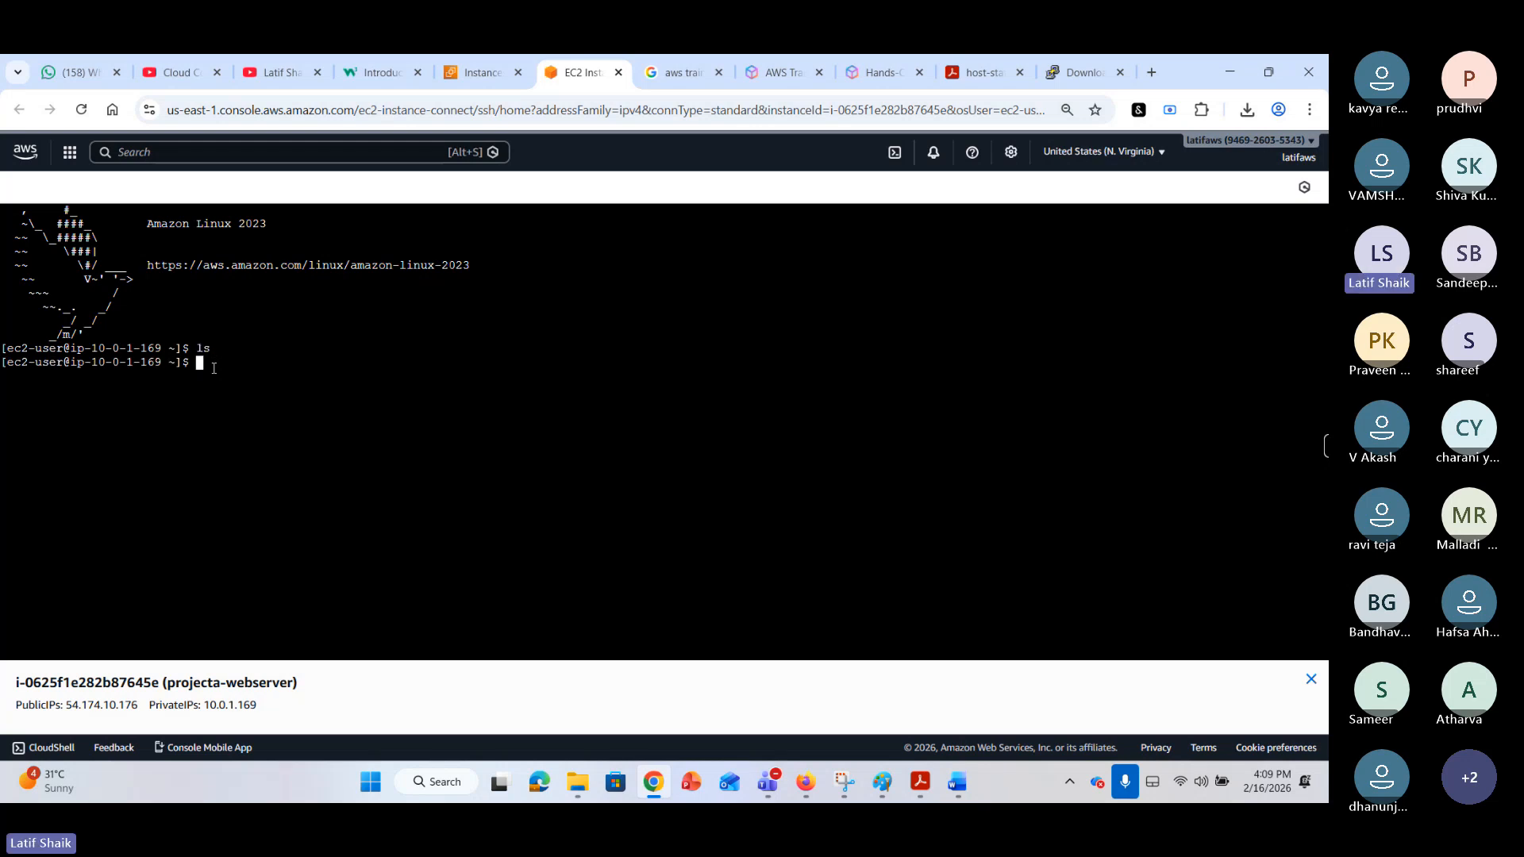
type("pwd")
key("Return")
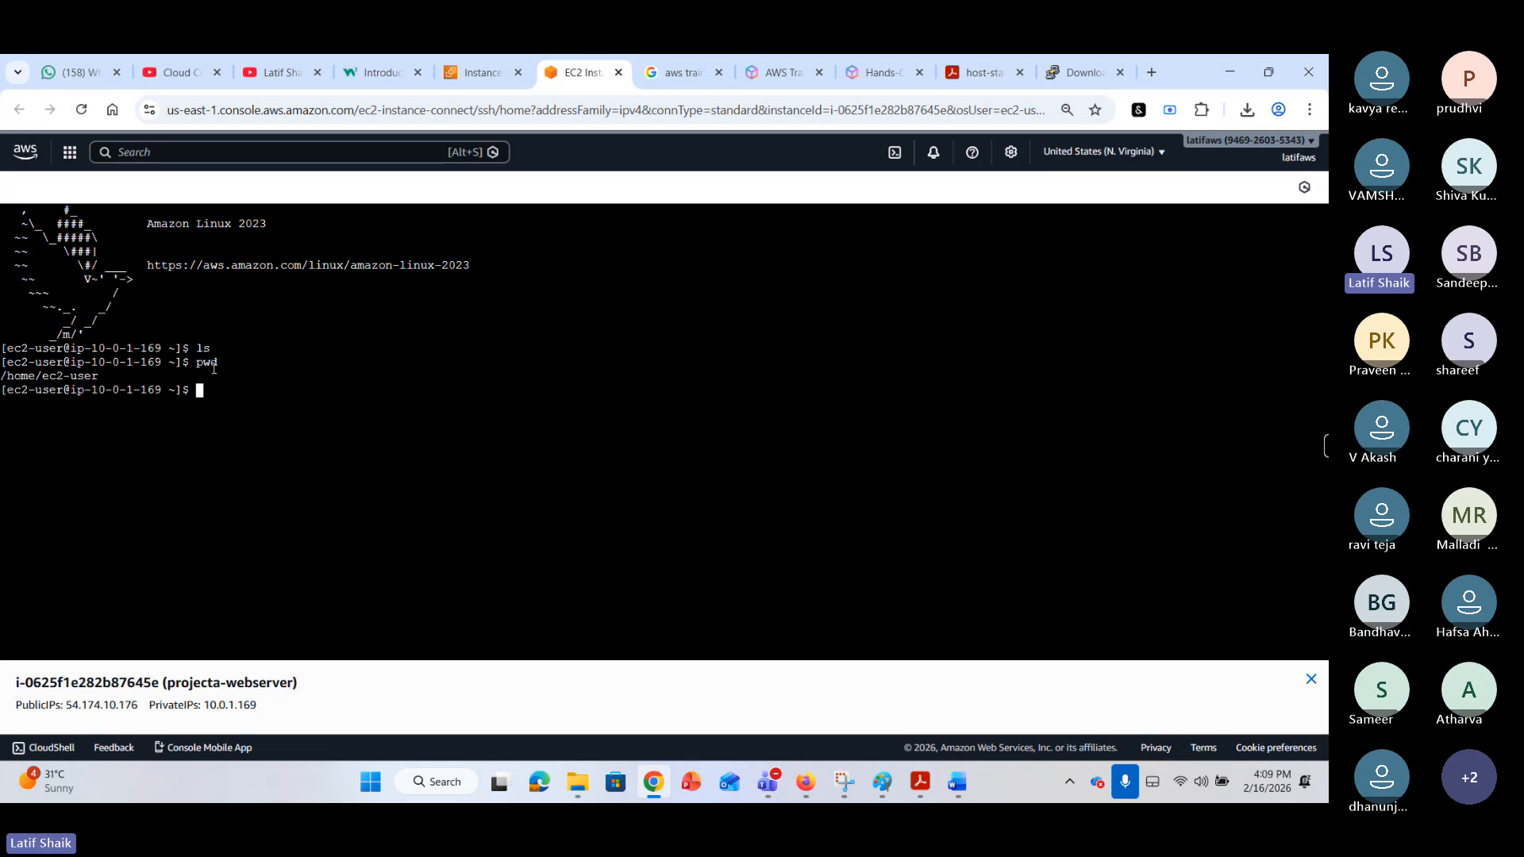
Try to switch to the root user with su -, submitting the password prompt without a password.
type("su ")
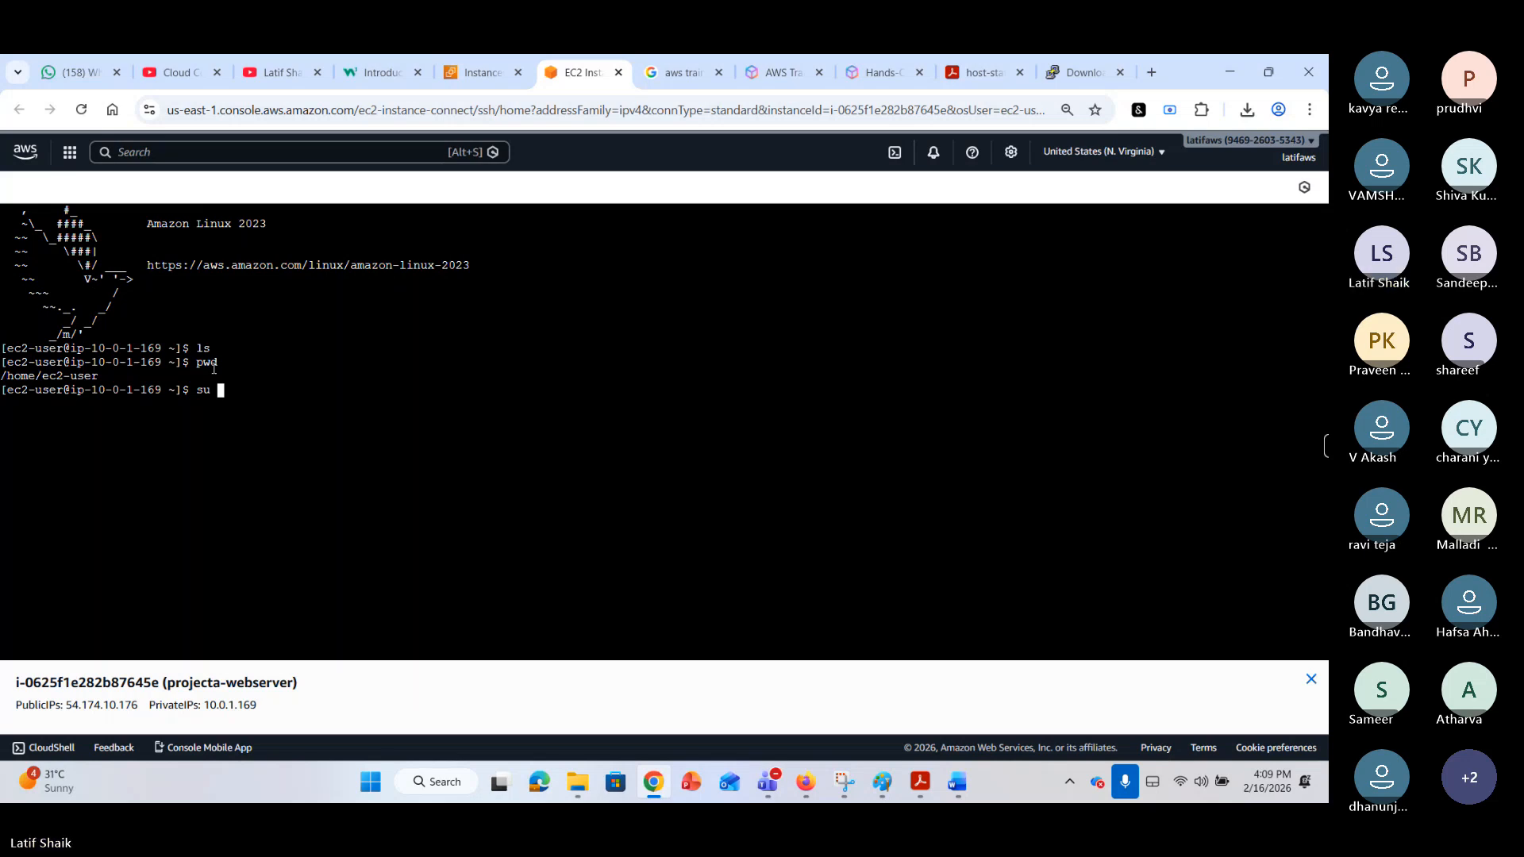
type("-")
key("Return")
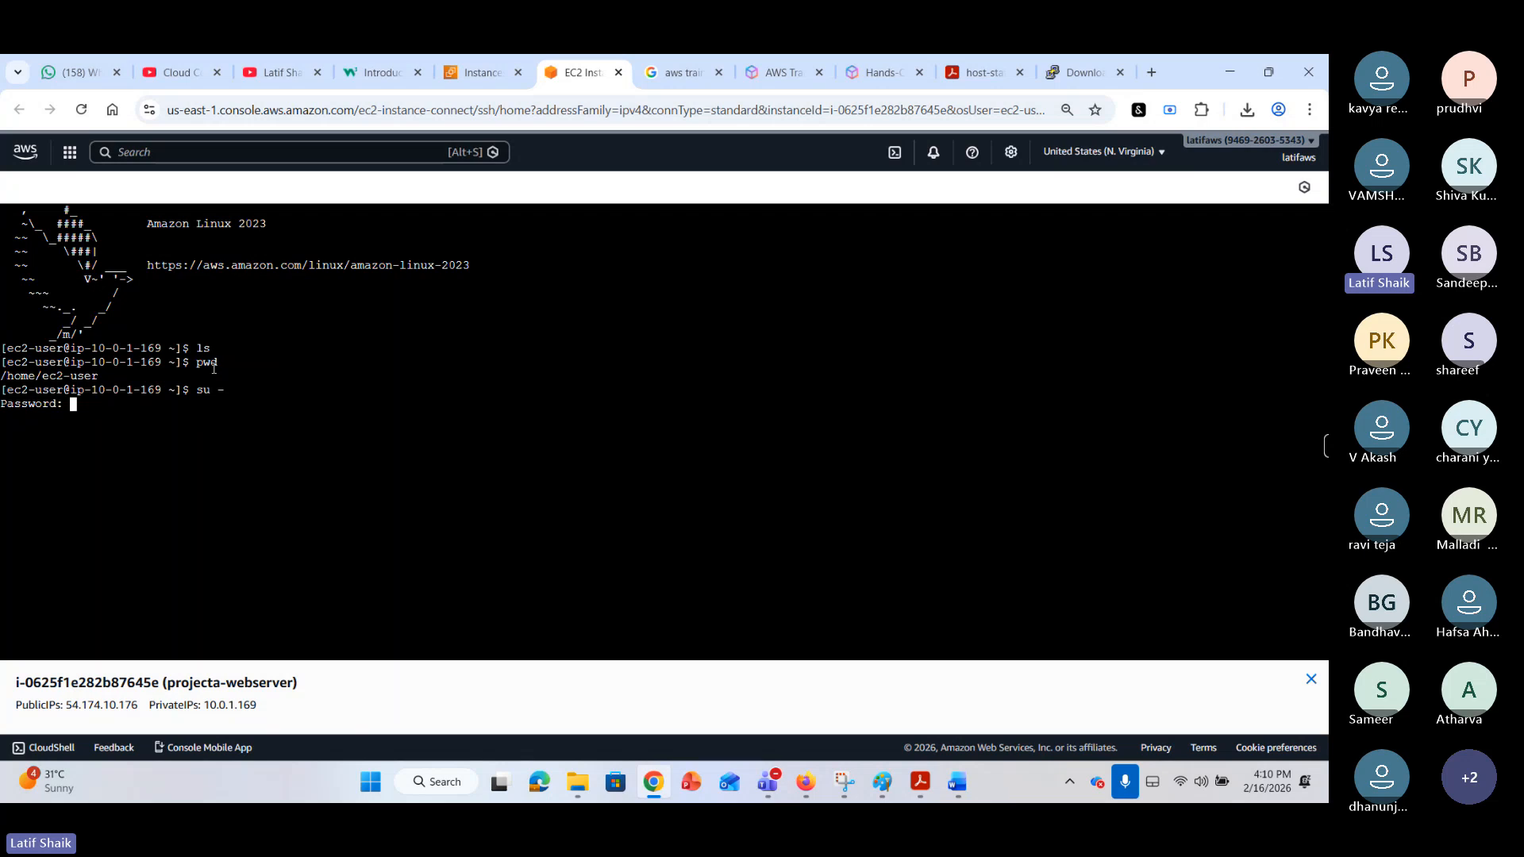
key("Return")
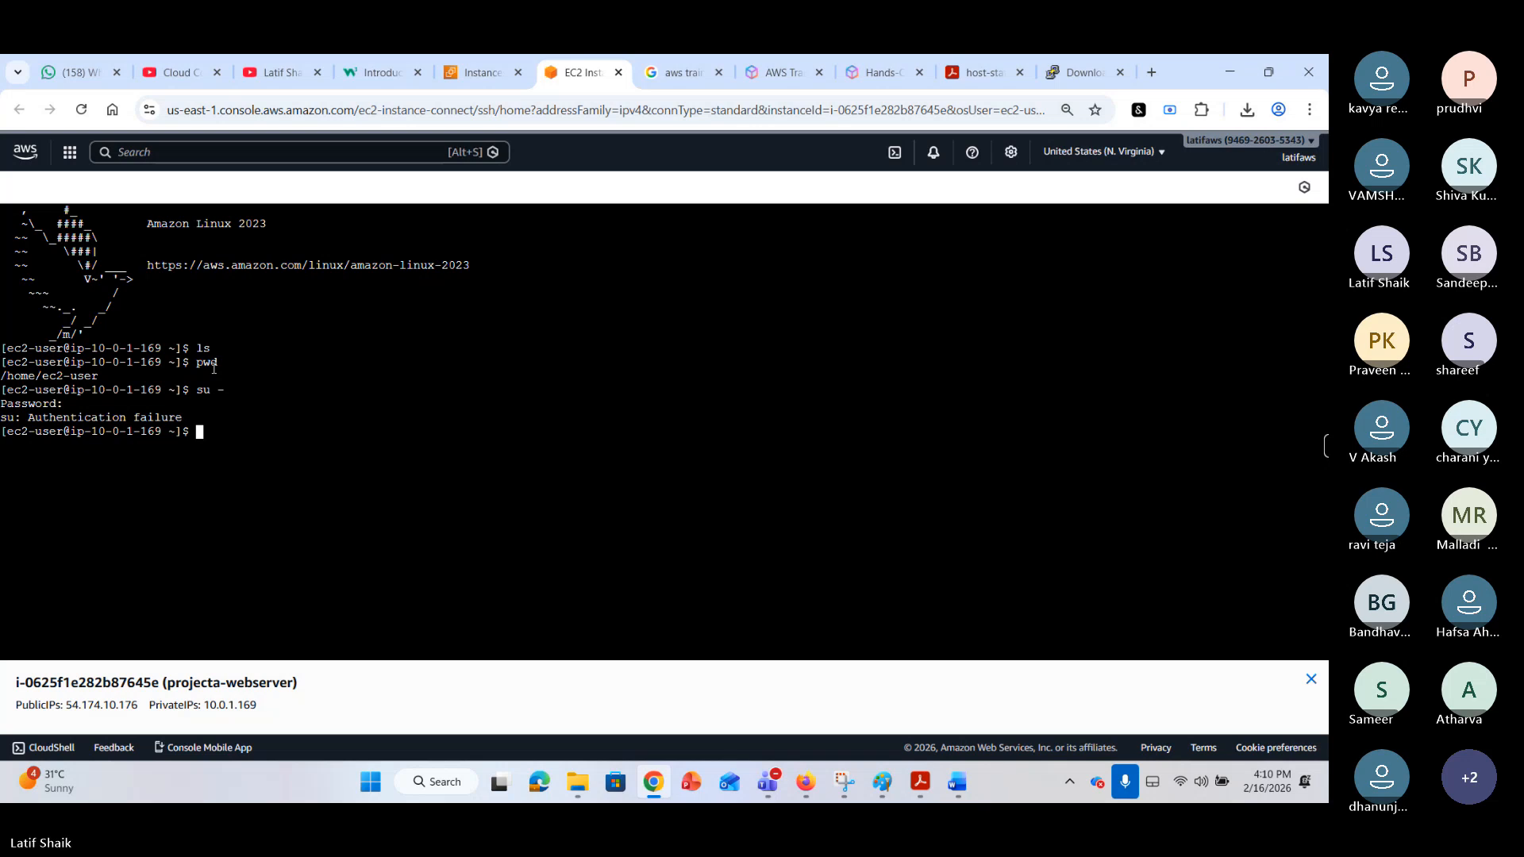
List the instance's configured package repositories with sudo yum repolist.
type("sudo")
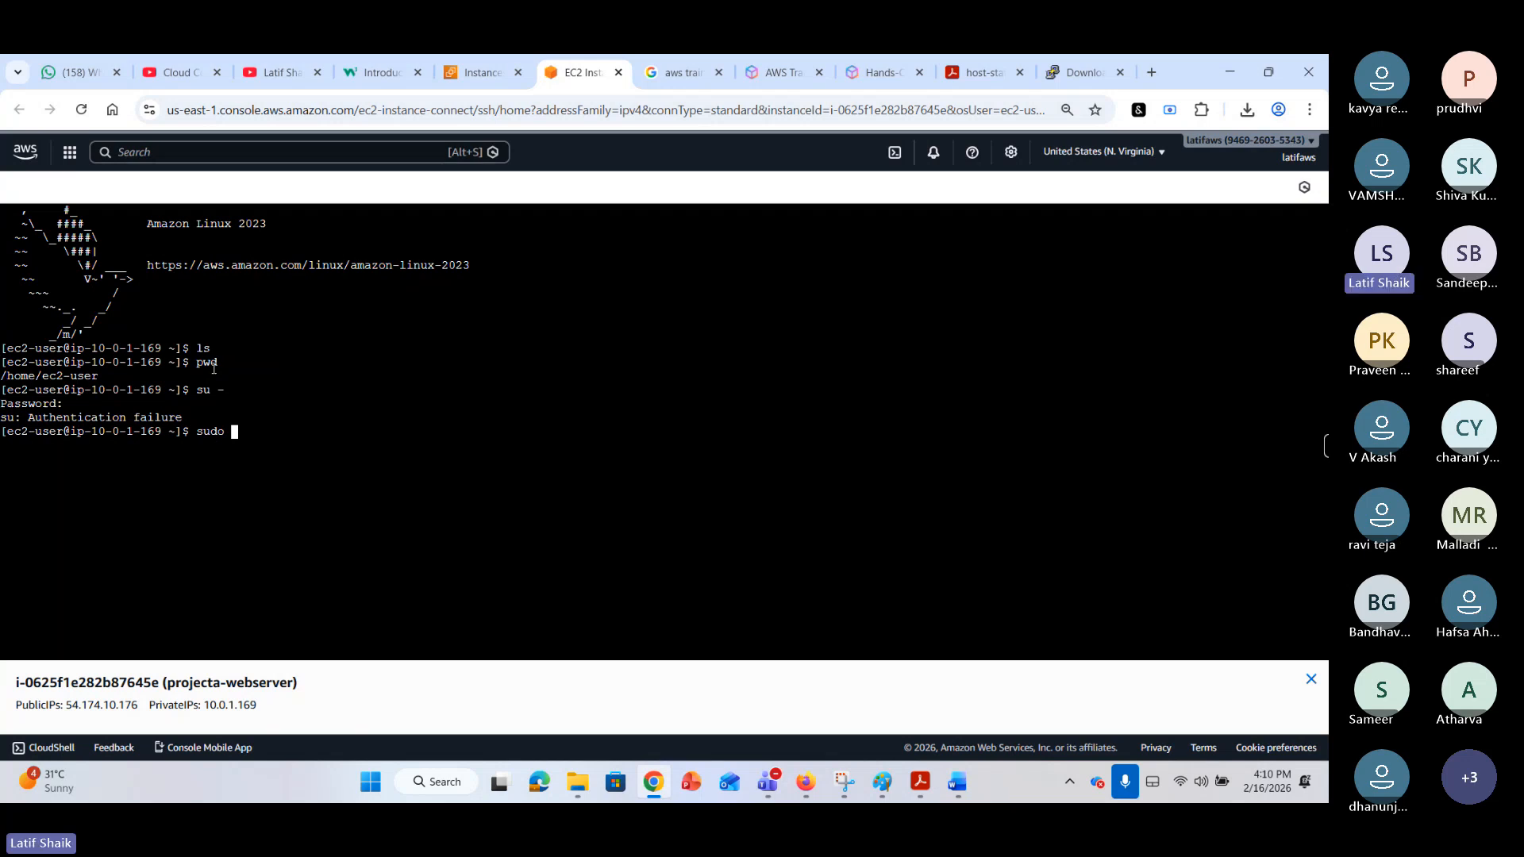
type("yum in")
key("BackSpace")
key("BackSpace")
key("BackSpace")
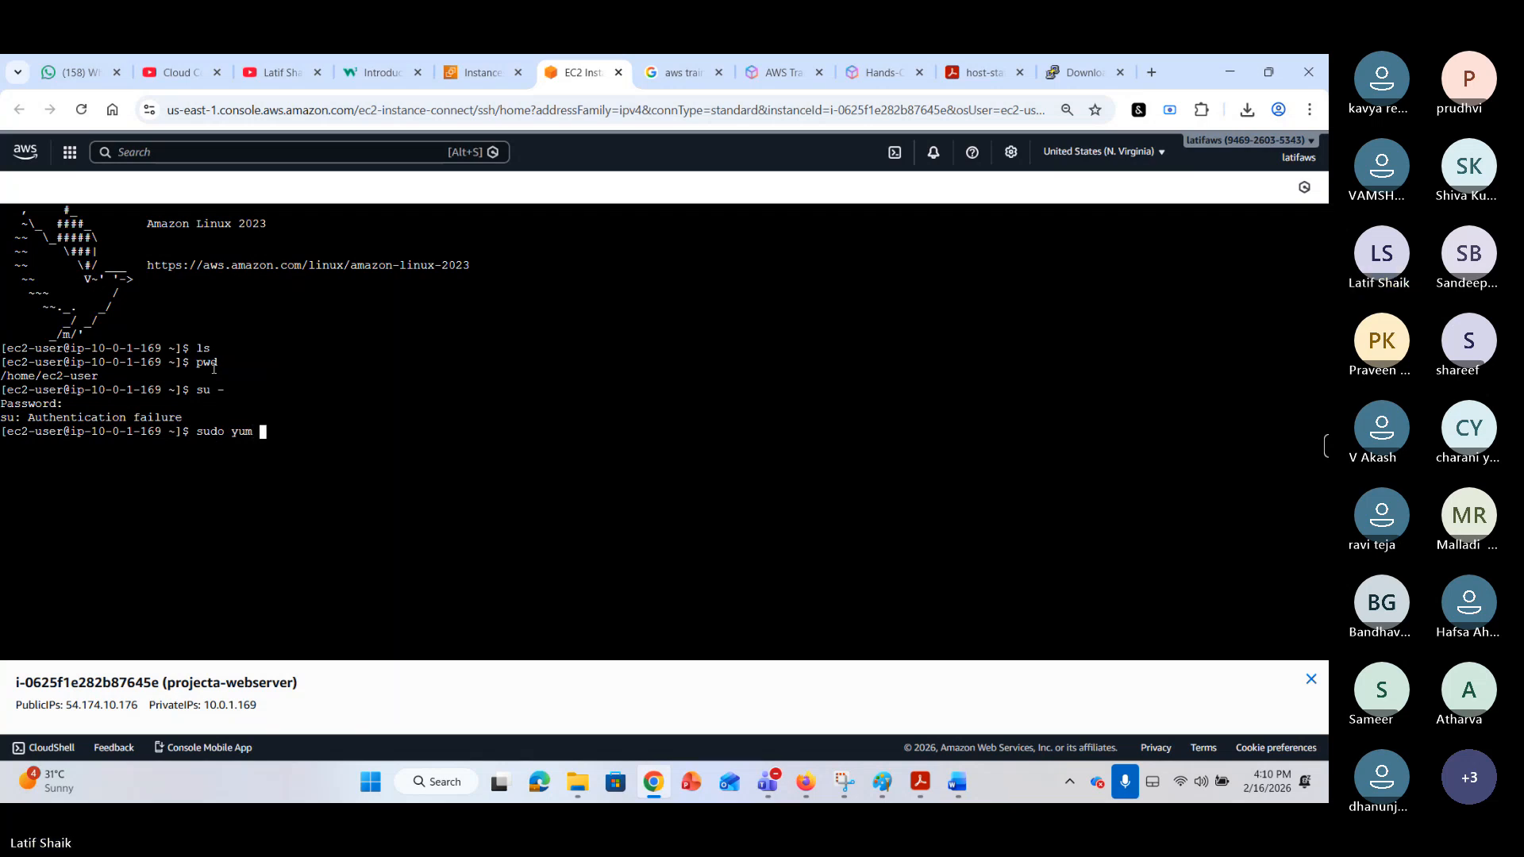
type("repolist")
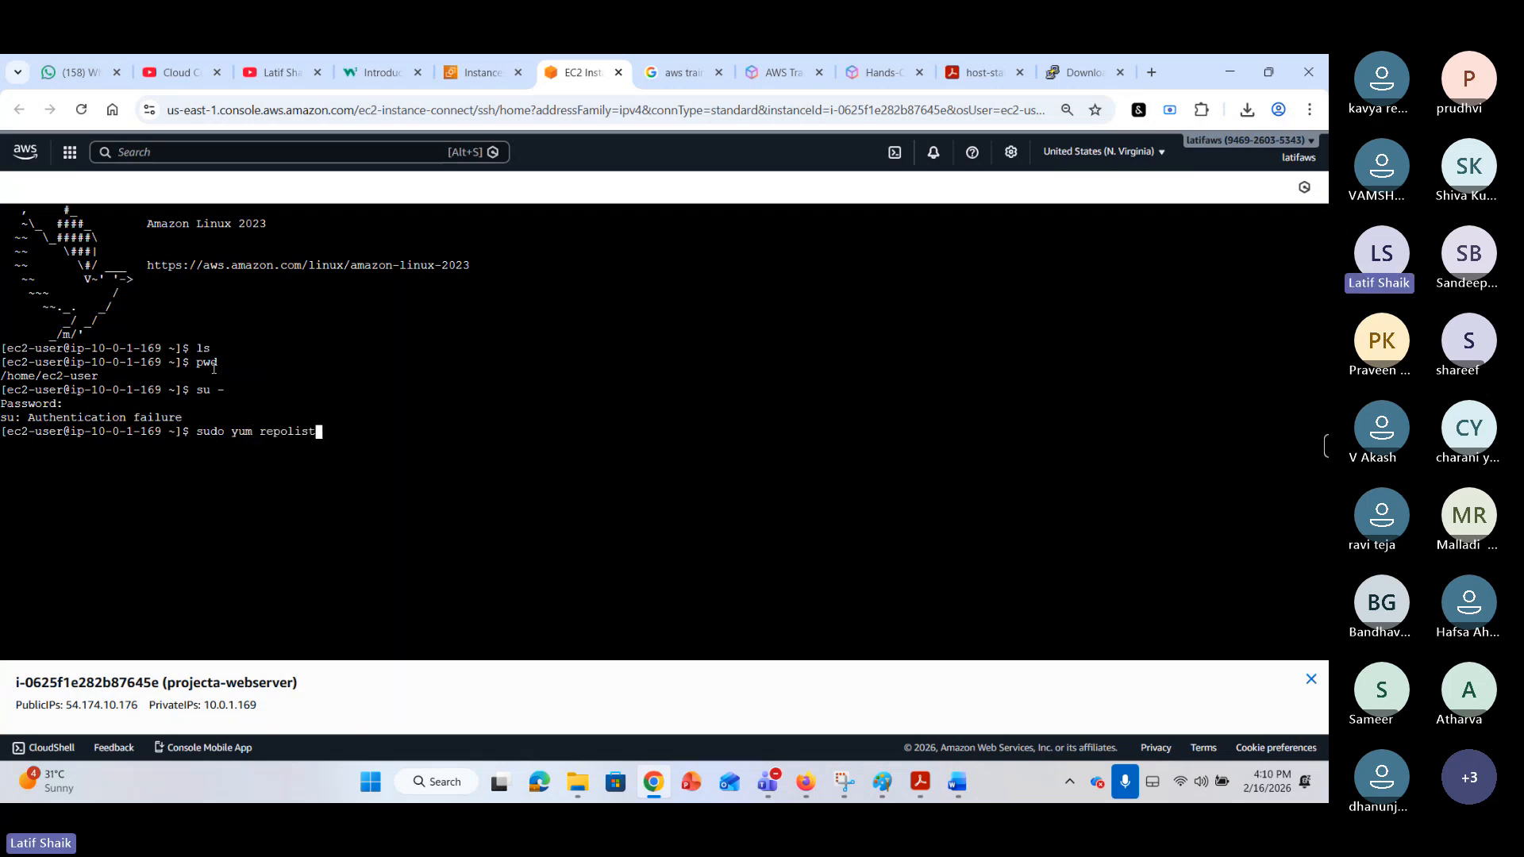
key("Return")
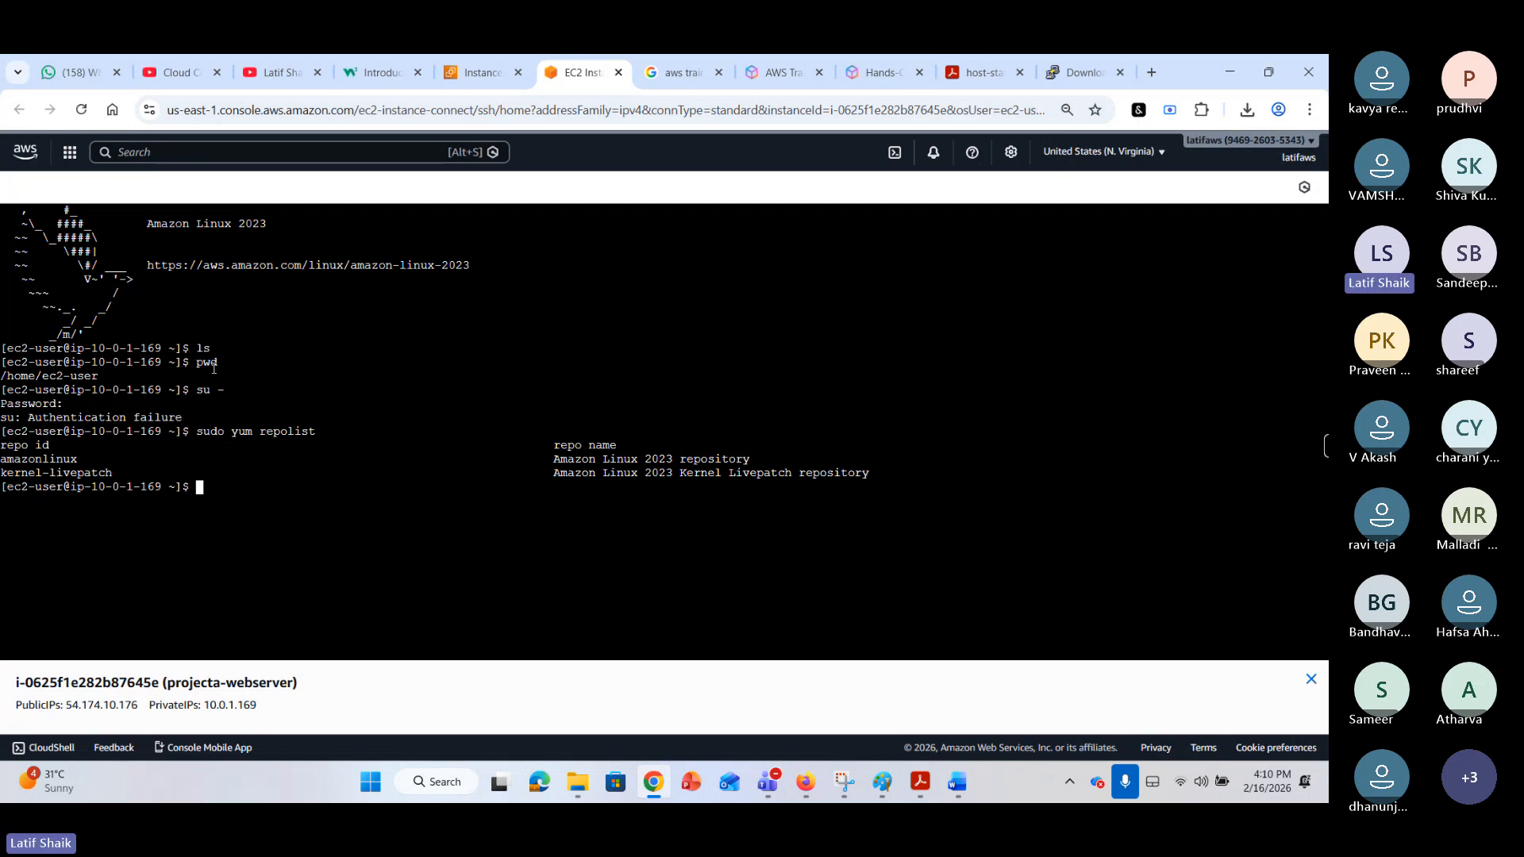
End the shell session on projecta-webserver with the exit command.
type("sudo")
key("BackSpace")
key("BackSpace")
key("BackSpace")
key("BackSpace")
type("exit")
key("Return")
Open the connection options of projecta-webserver and review its SSH client instructions and EC2 Instance Connect settings.
left_click(477, 72)
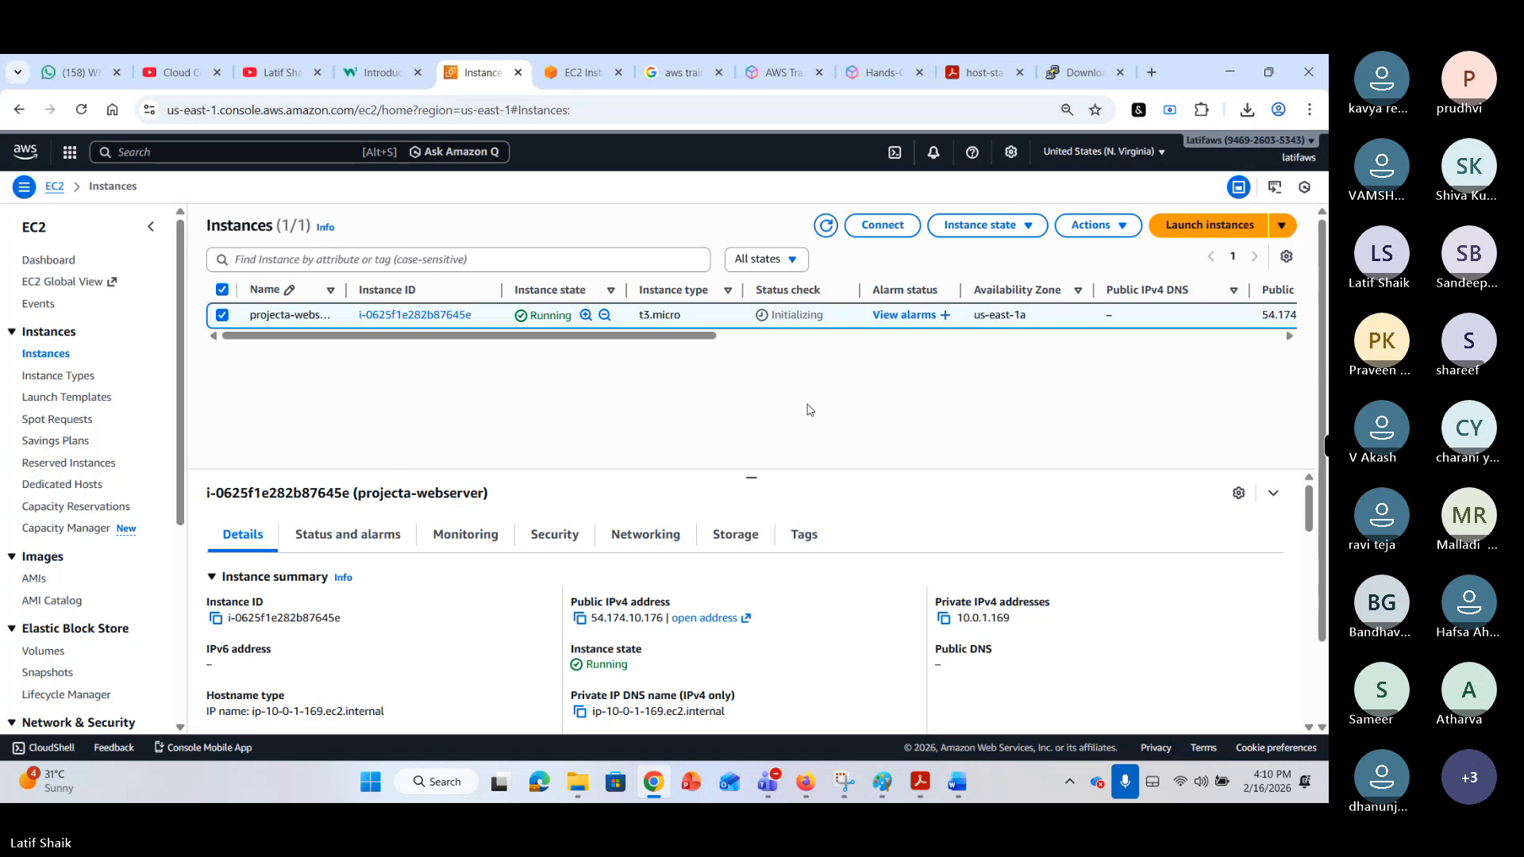
left_click(890, 230)
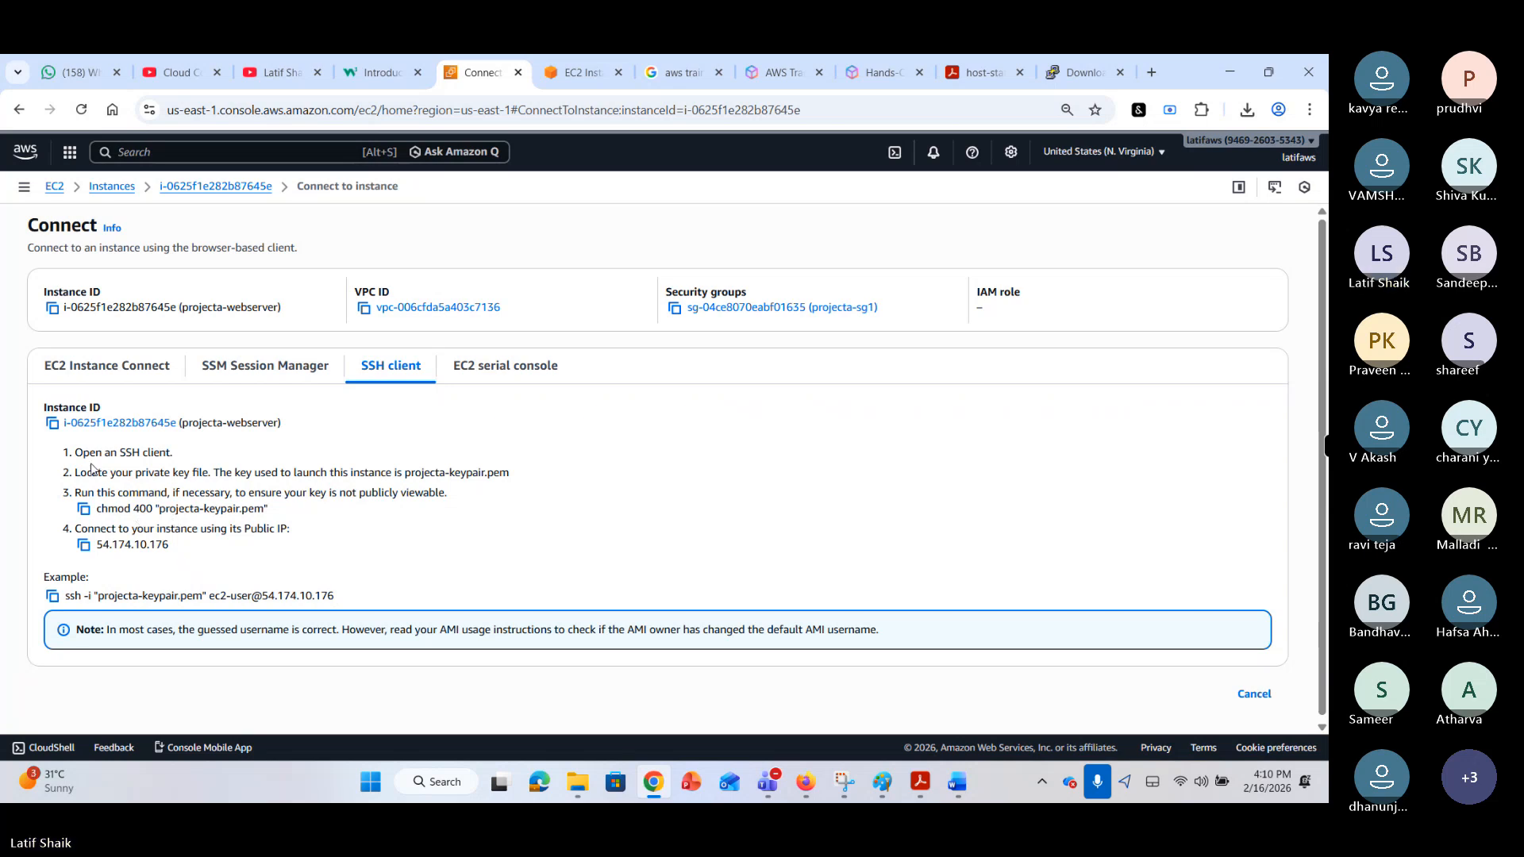
left_click_drag(82, 452, 198, 460)
left_click(200, 462)
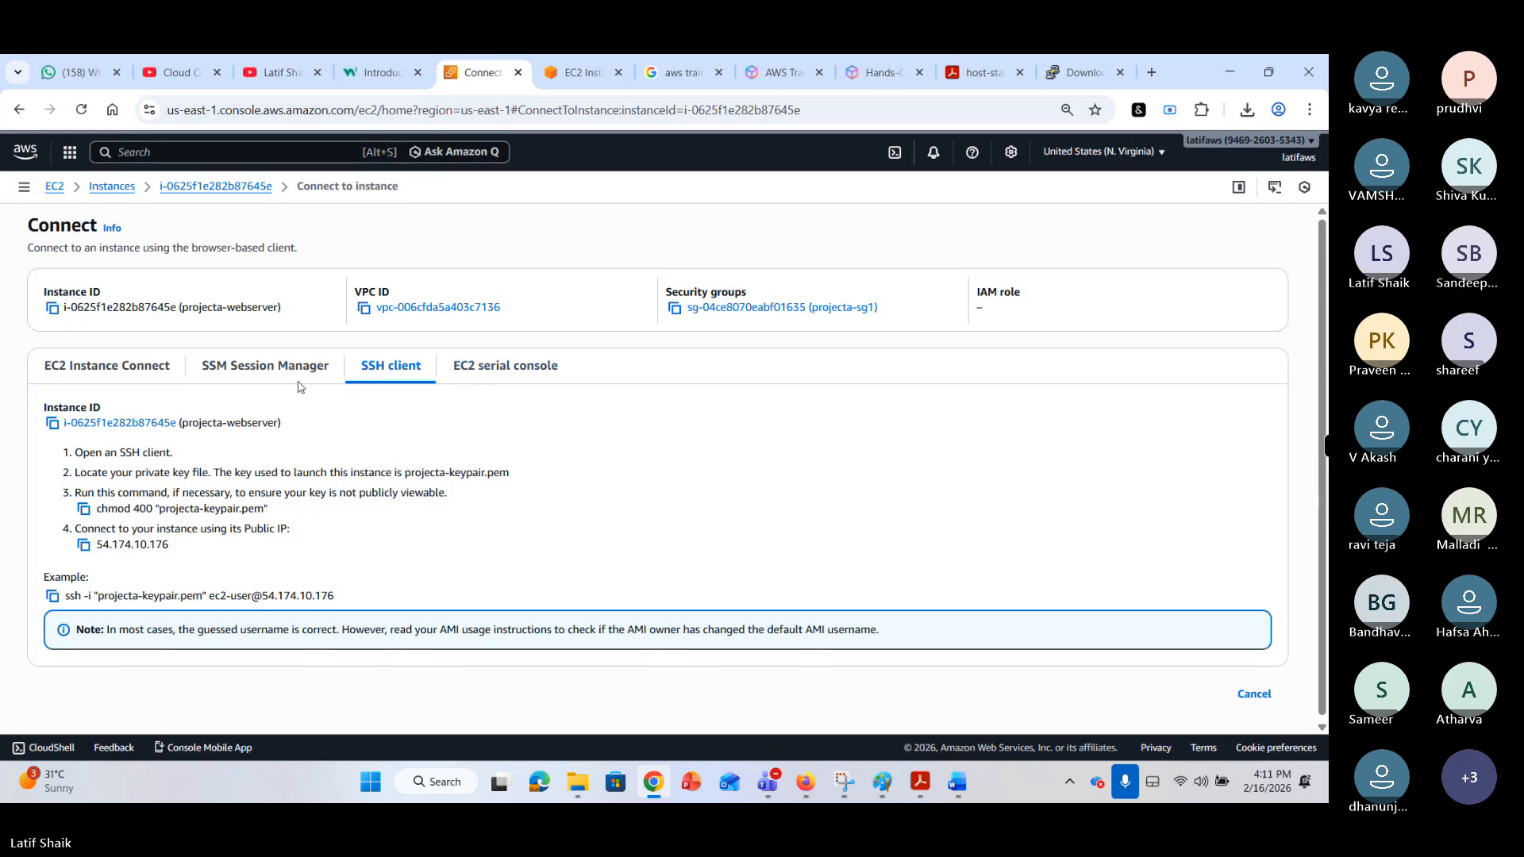
left_click(141, 376)
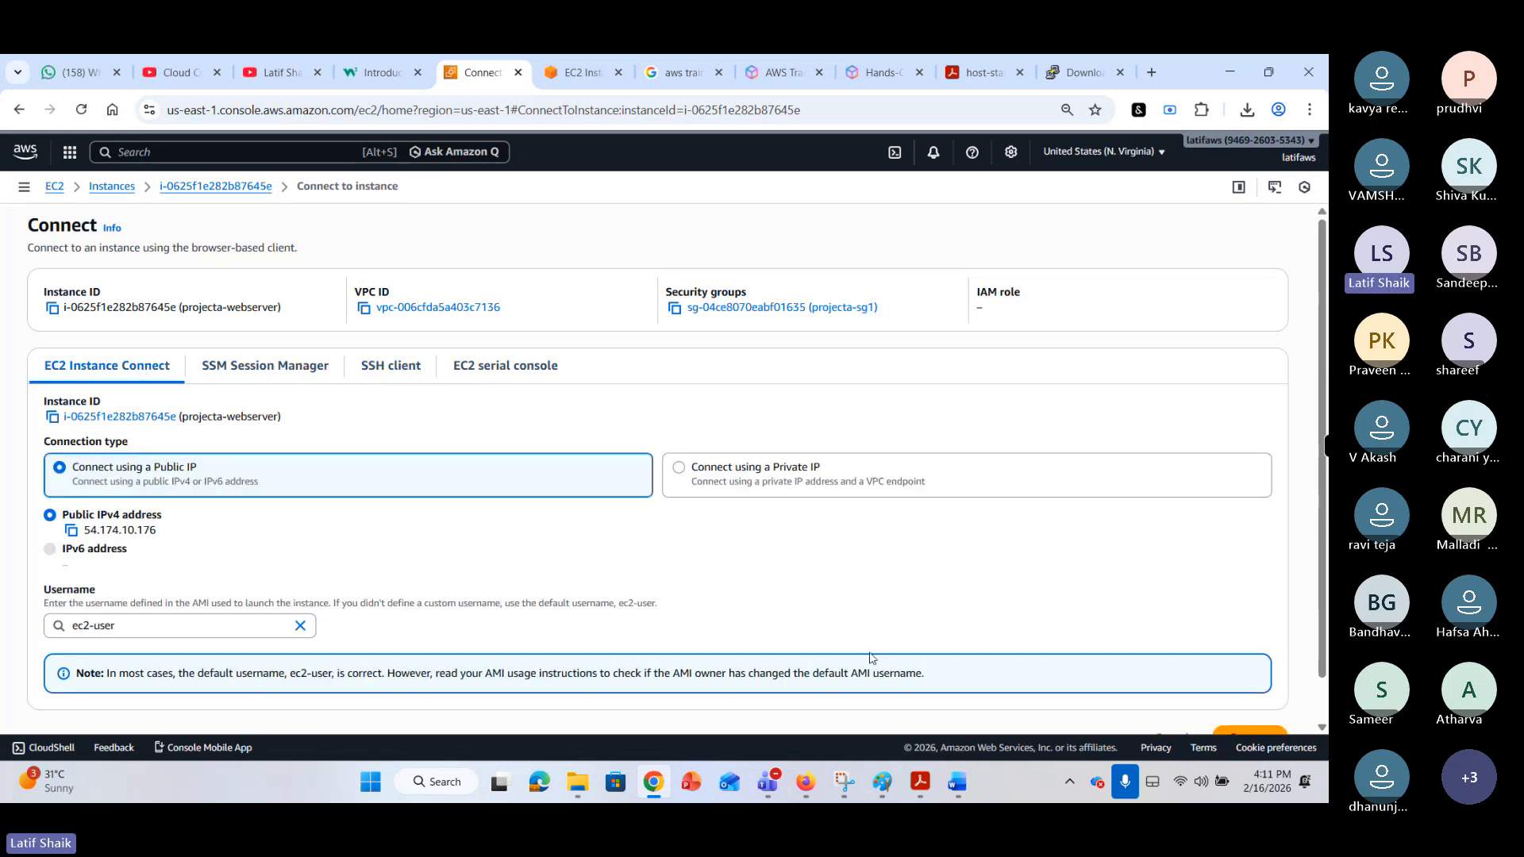
Launch PuTTY and enter the instance's public IPv4 address, 54.174.10.176, copied from the AWS connection page, as the host name.
key("super")
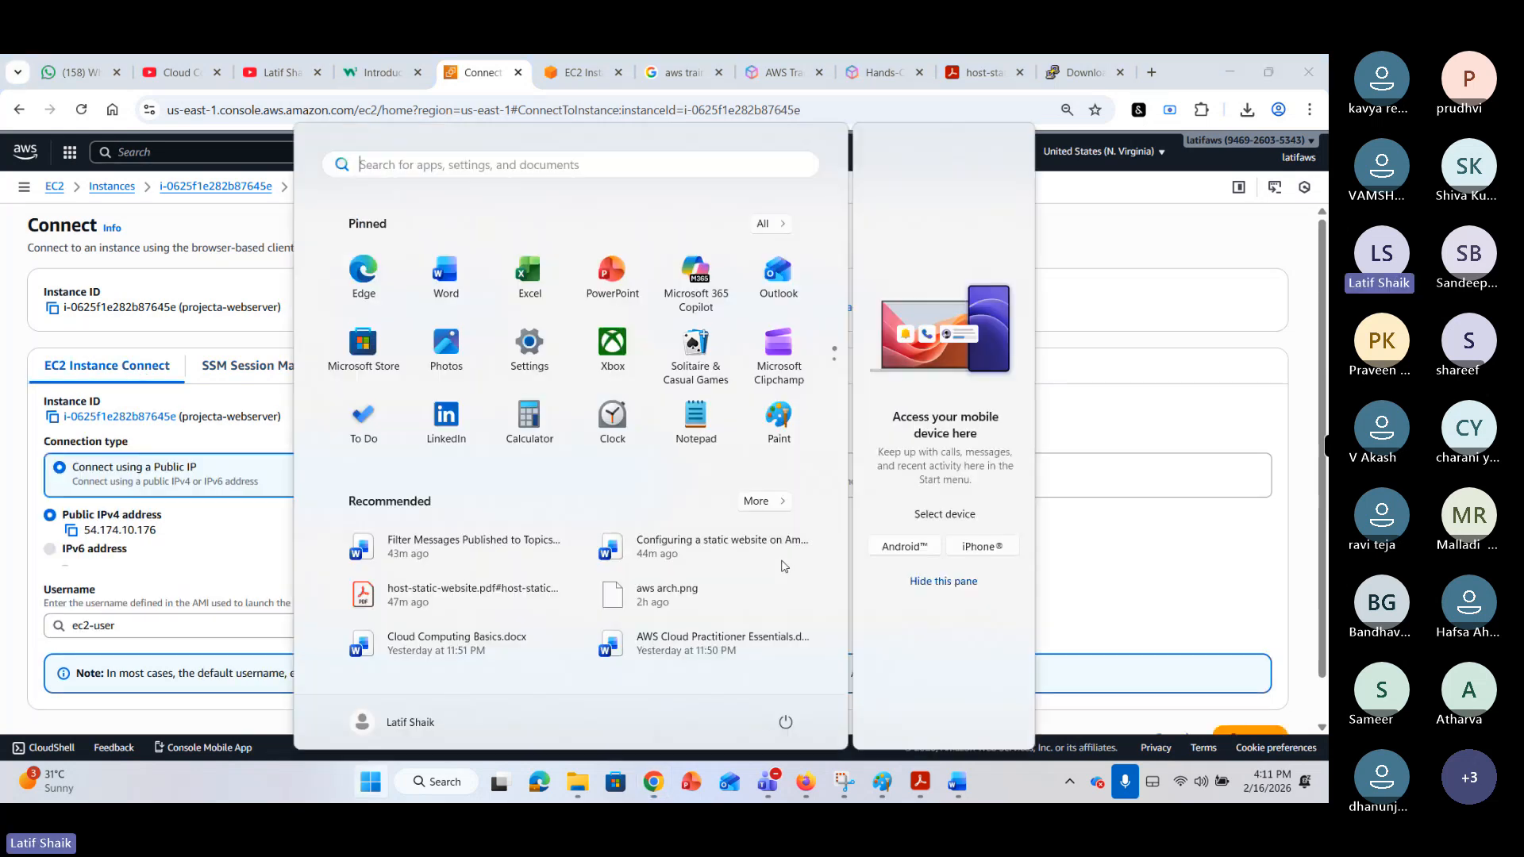
type("putty")
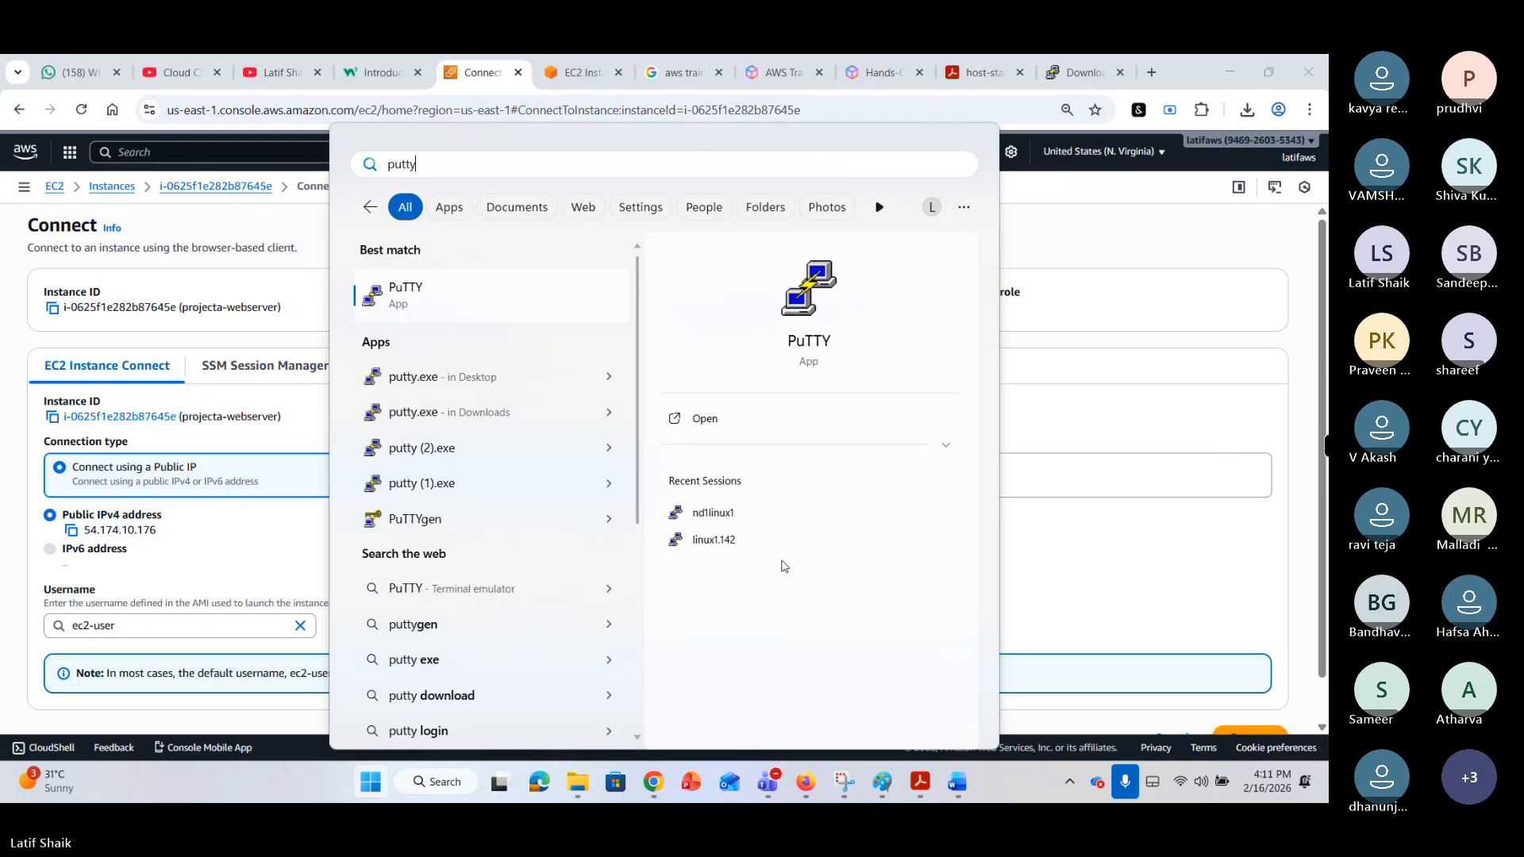
key("Return")
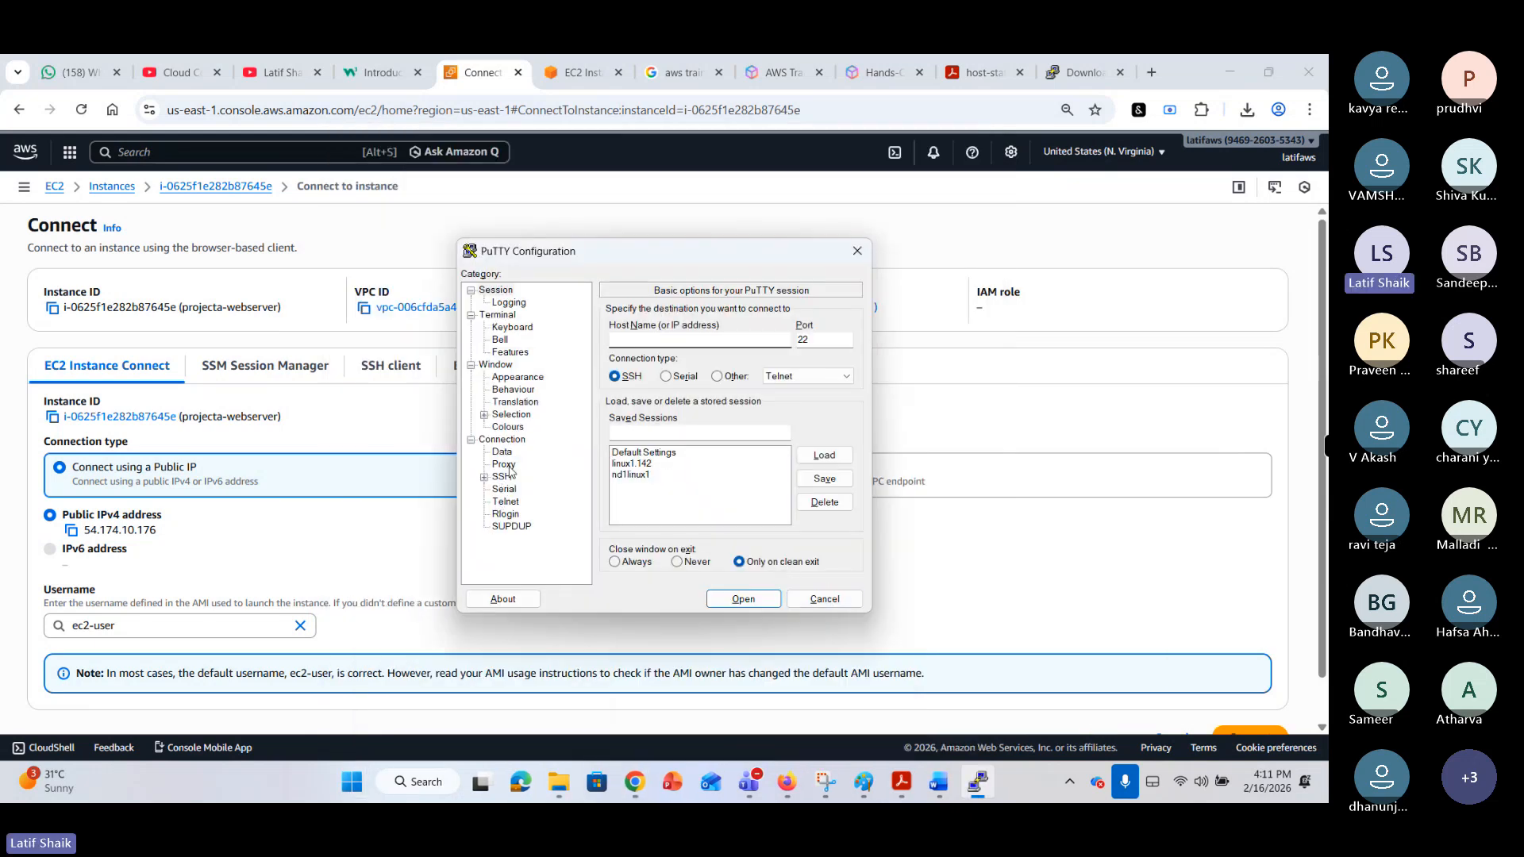
left_click(71, 534)
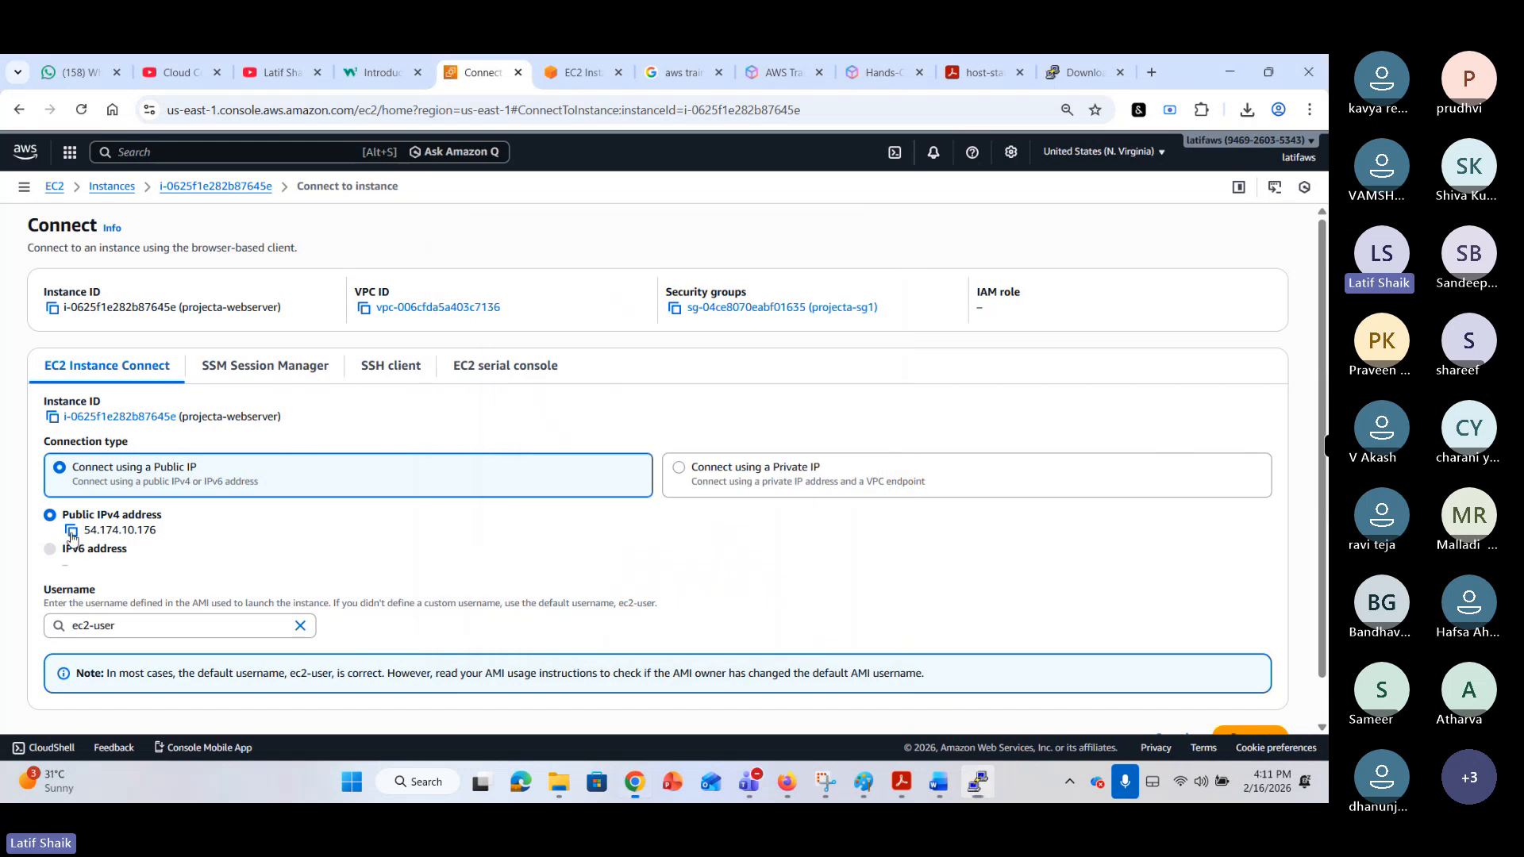
left_click(70, 533)
left_click(978, 782)
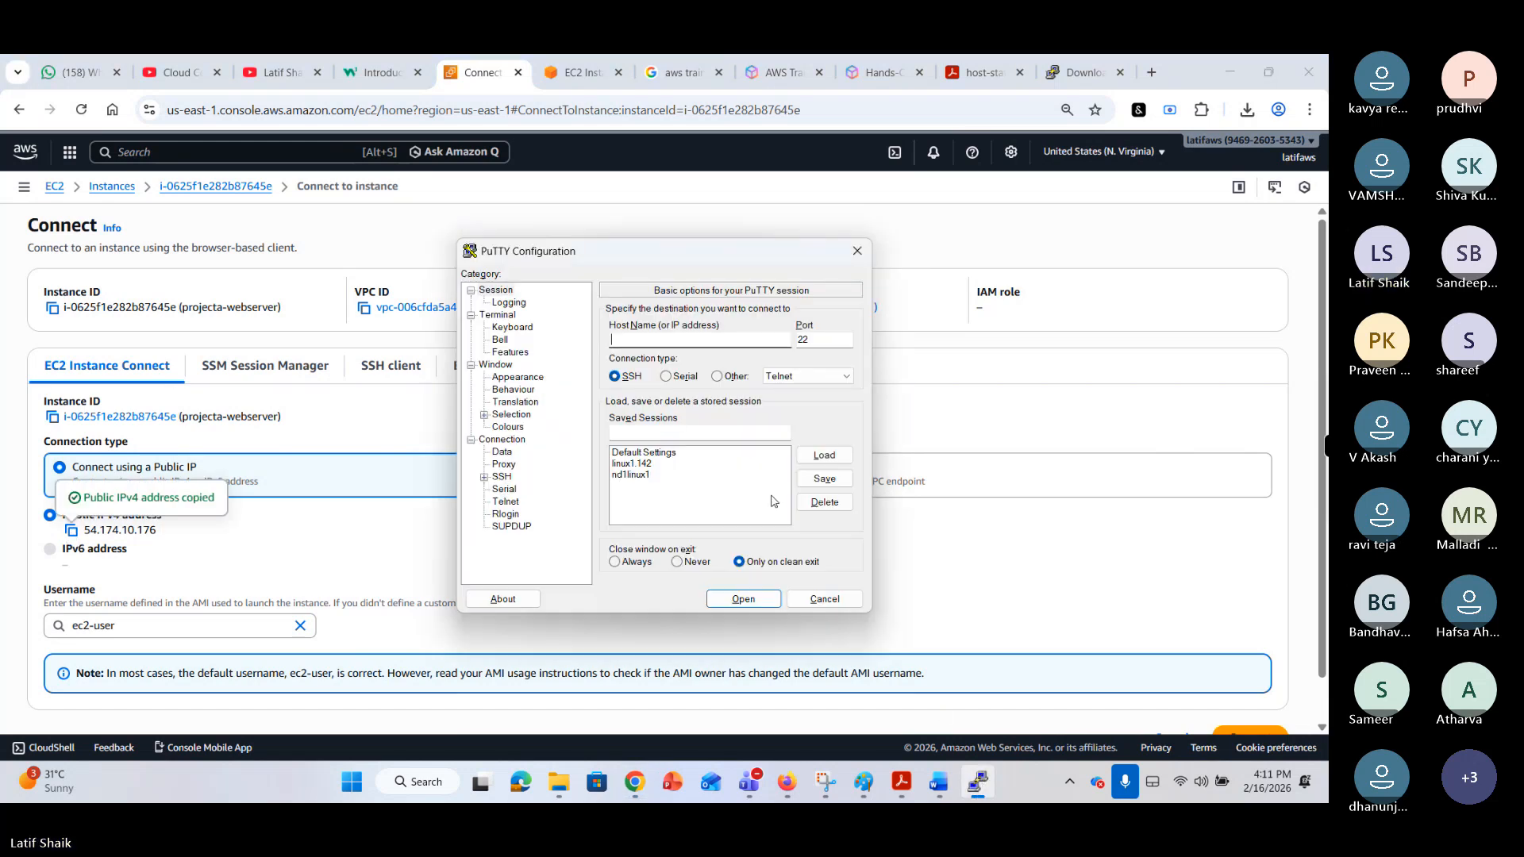
key("ctrl+v")
Expand the SSH connection settings in PuTTY and open the authentication and key exchange options.
left_click(502, 478)
left_click(484, 477)
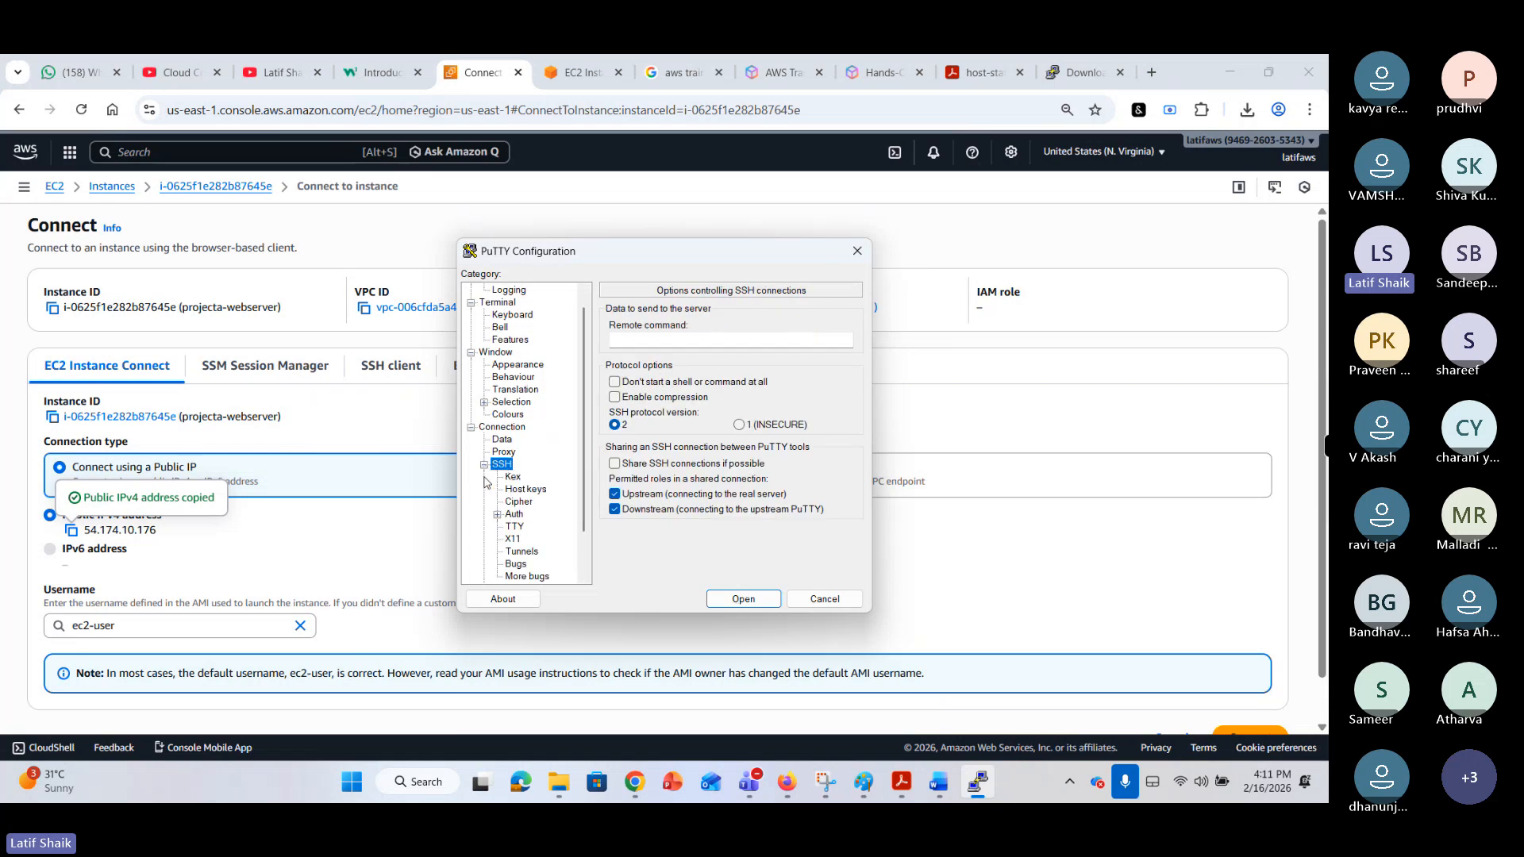
left_click(514, 514)
left_click(515, 477)
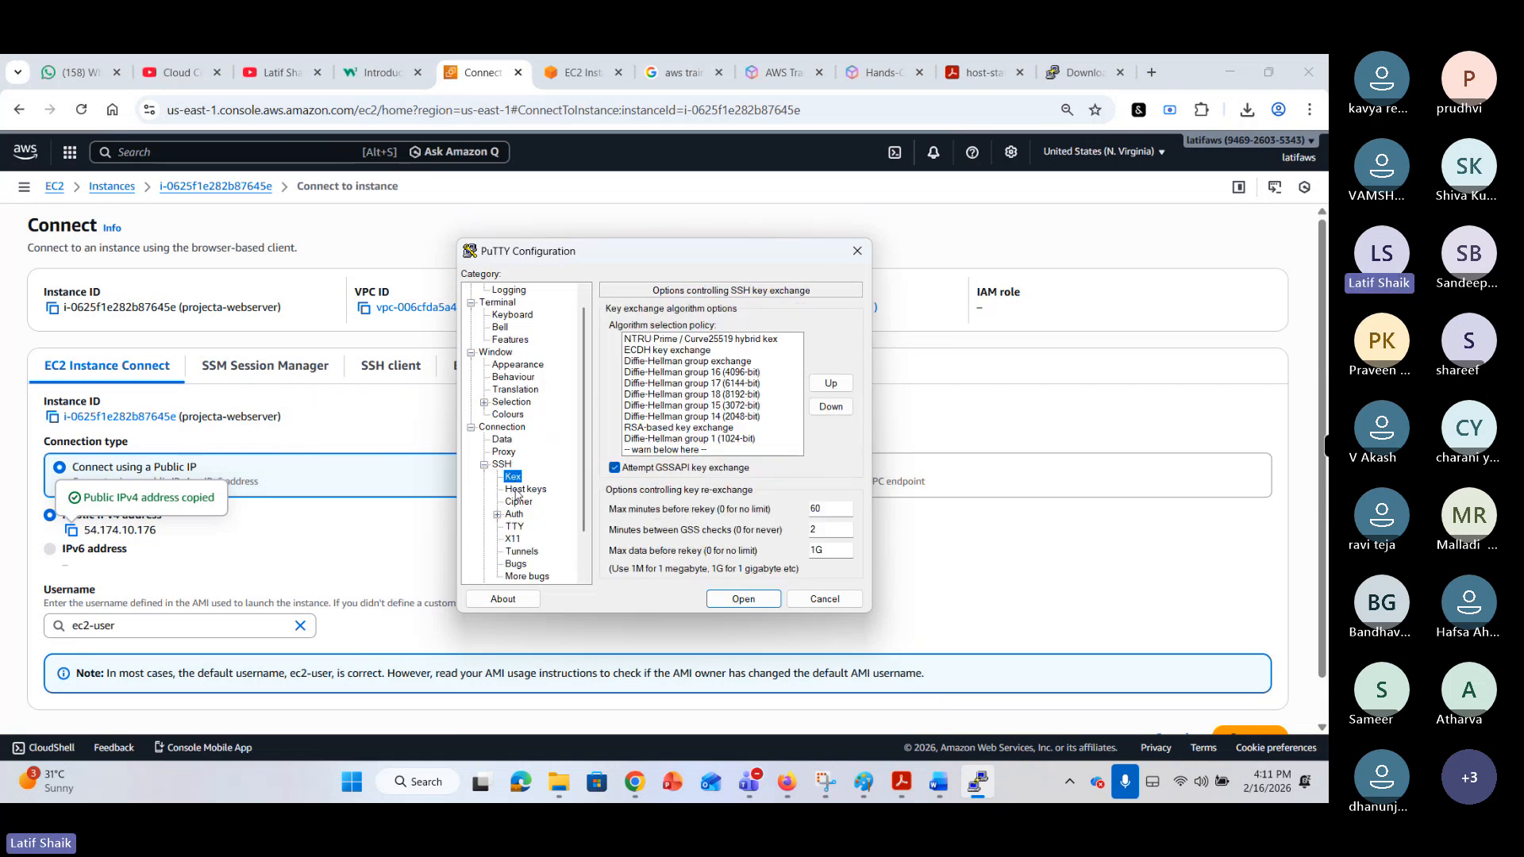
In the SSH authentication credentials, load projecta-keypair.ppk from Downloads as the certificate to use with the private key.
left_click(514, 514)
left_click(497, 515)
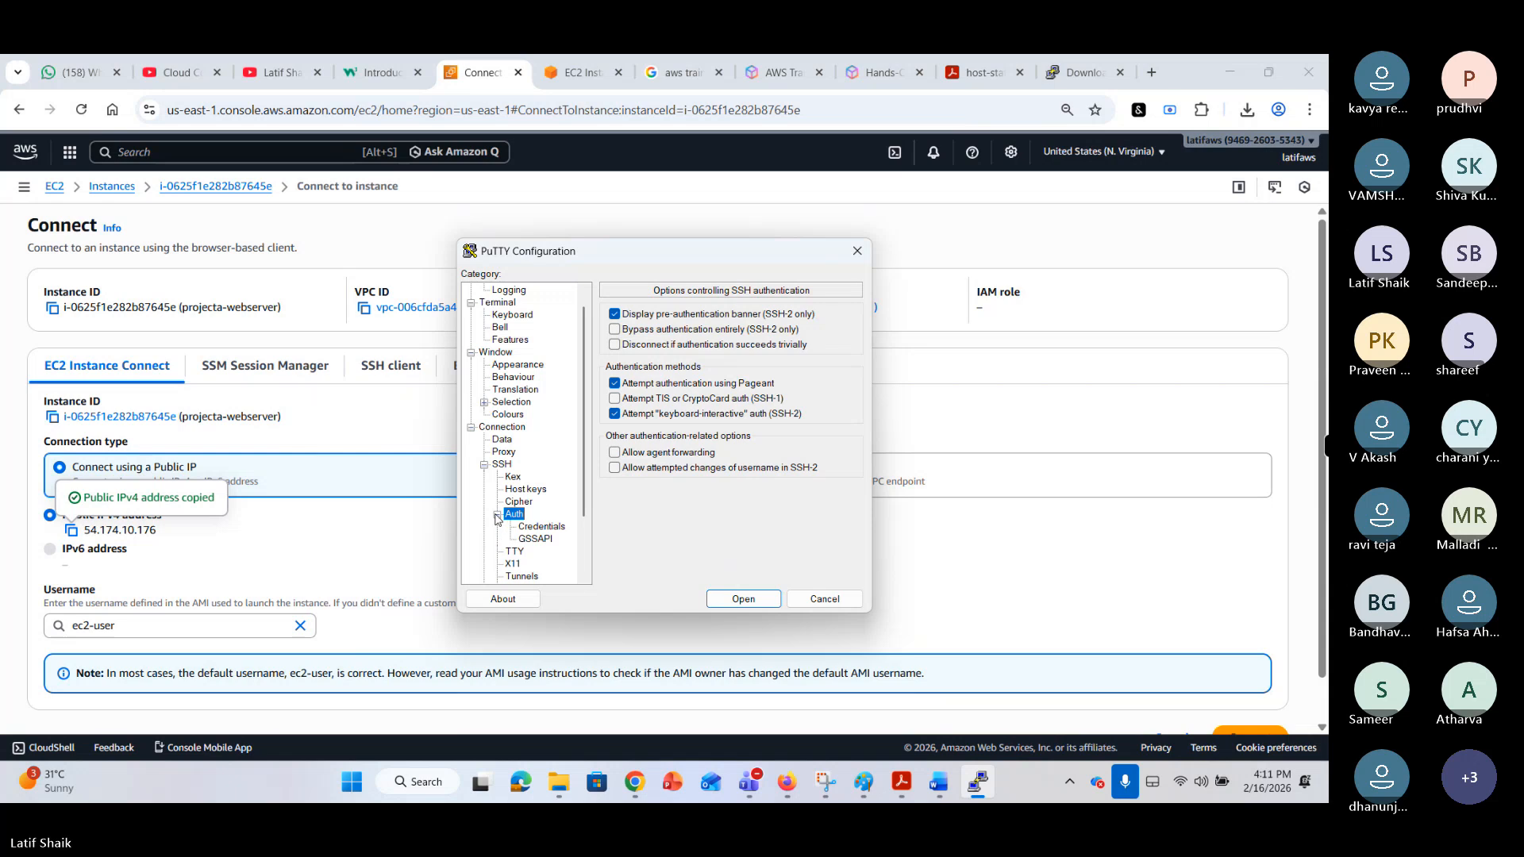
left_click(537, 527)
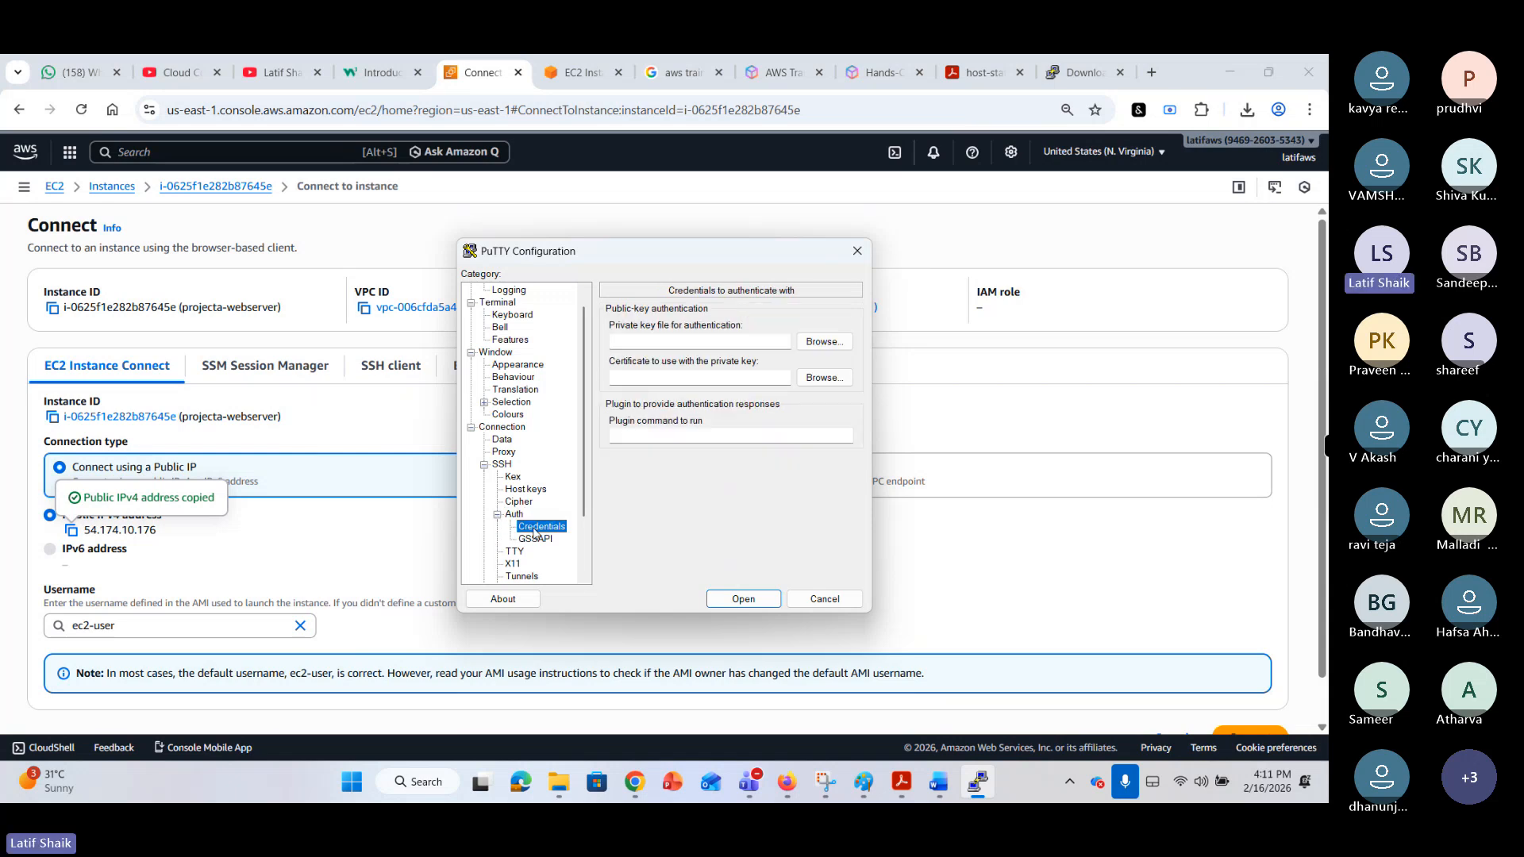
left_click(824, 342)
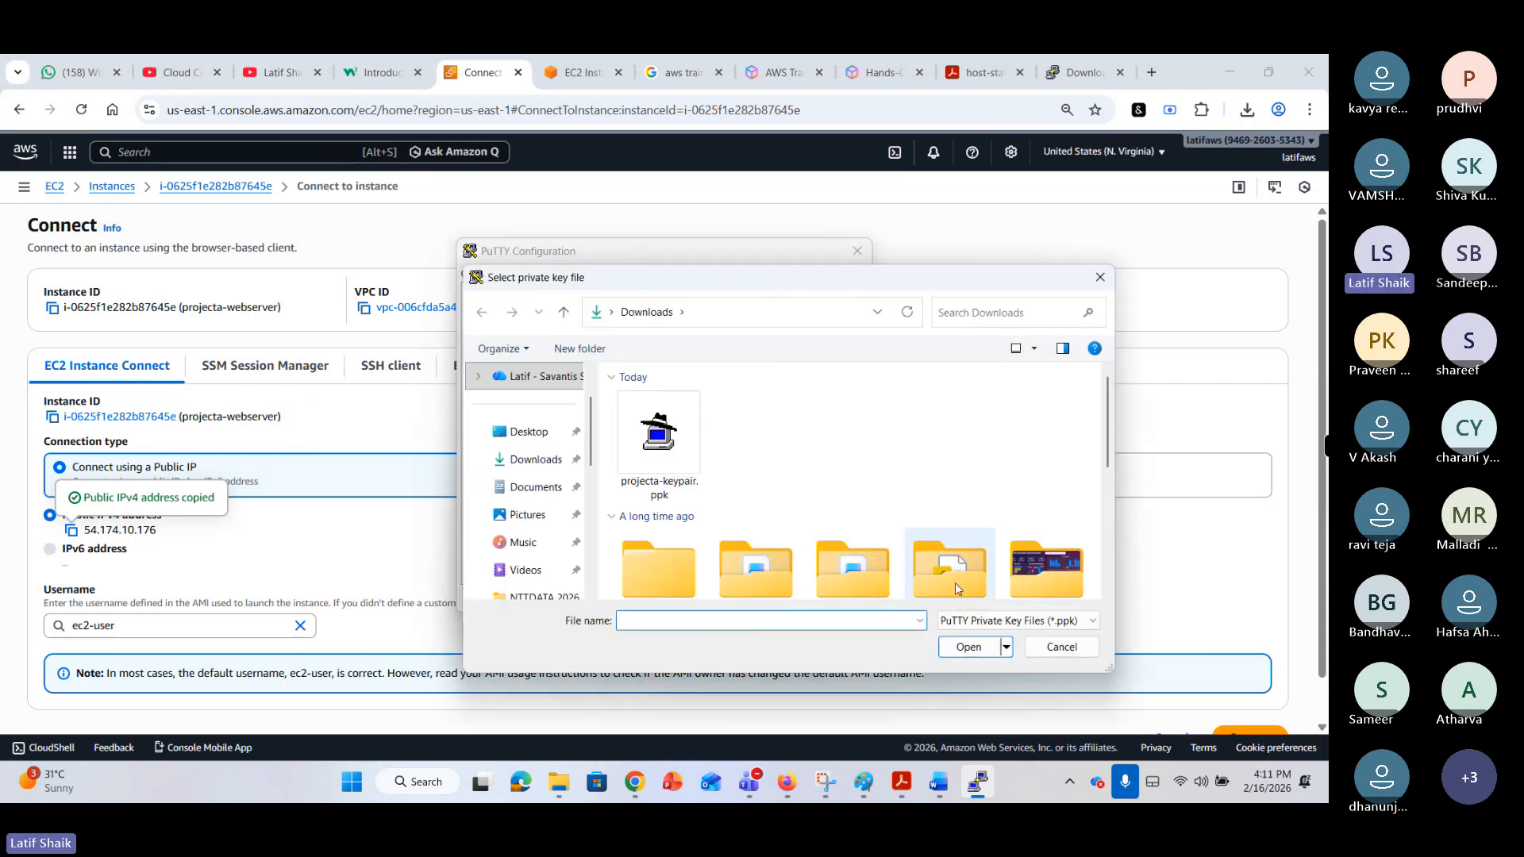
left_click(1061, 647)
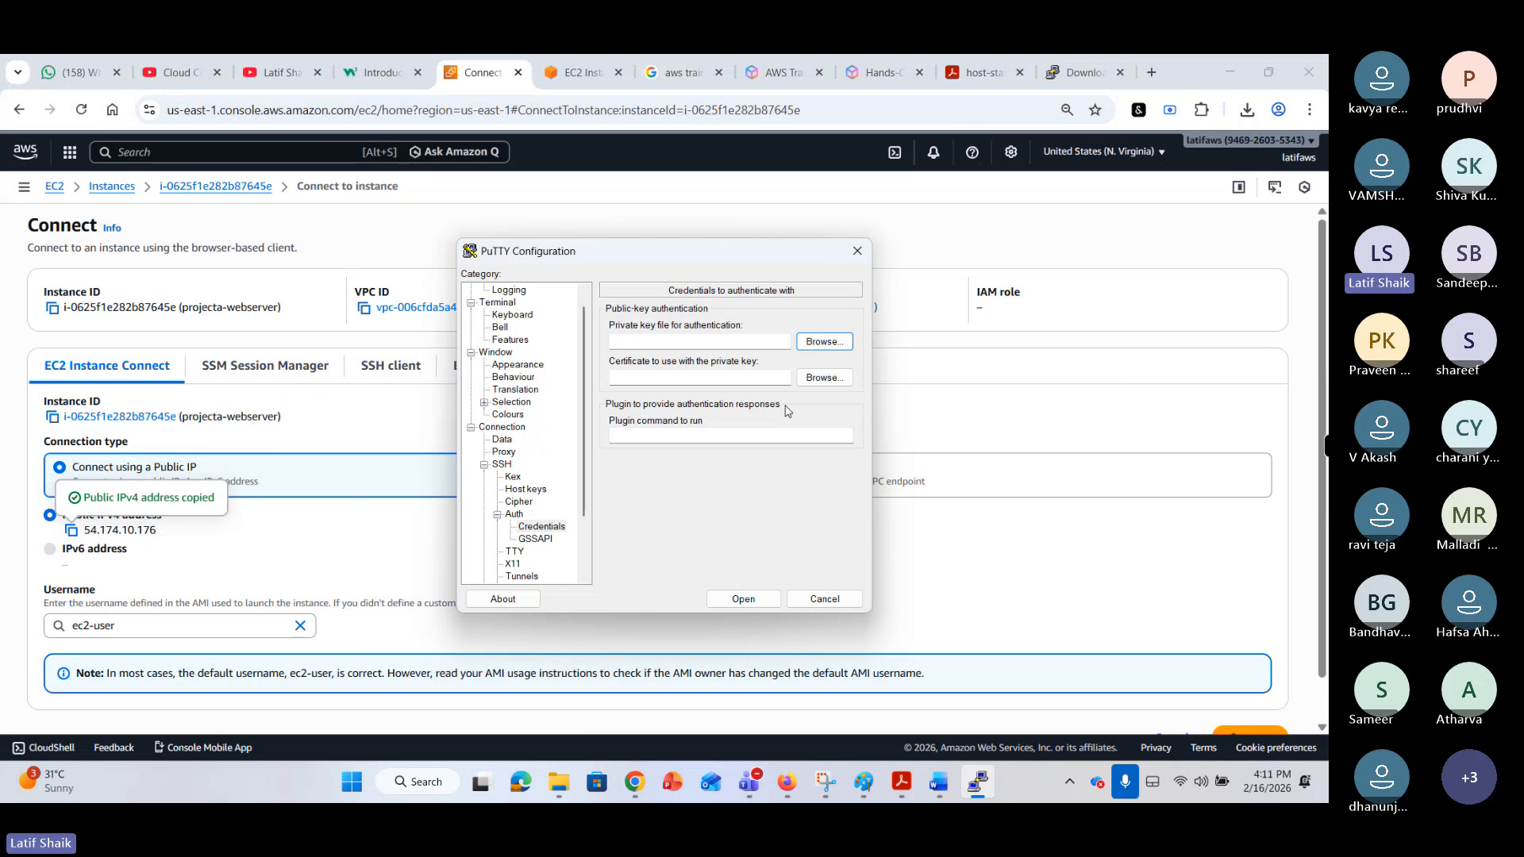
left_click(824, 377)
left_click(659, 445)
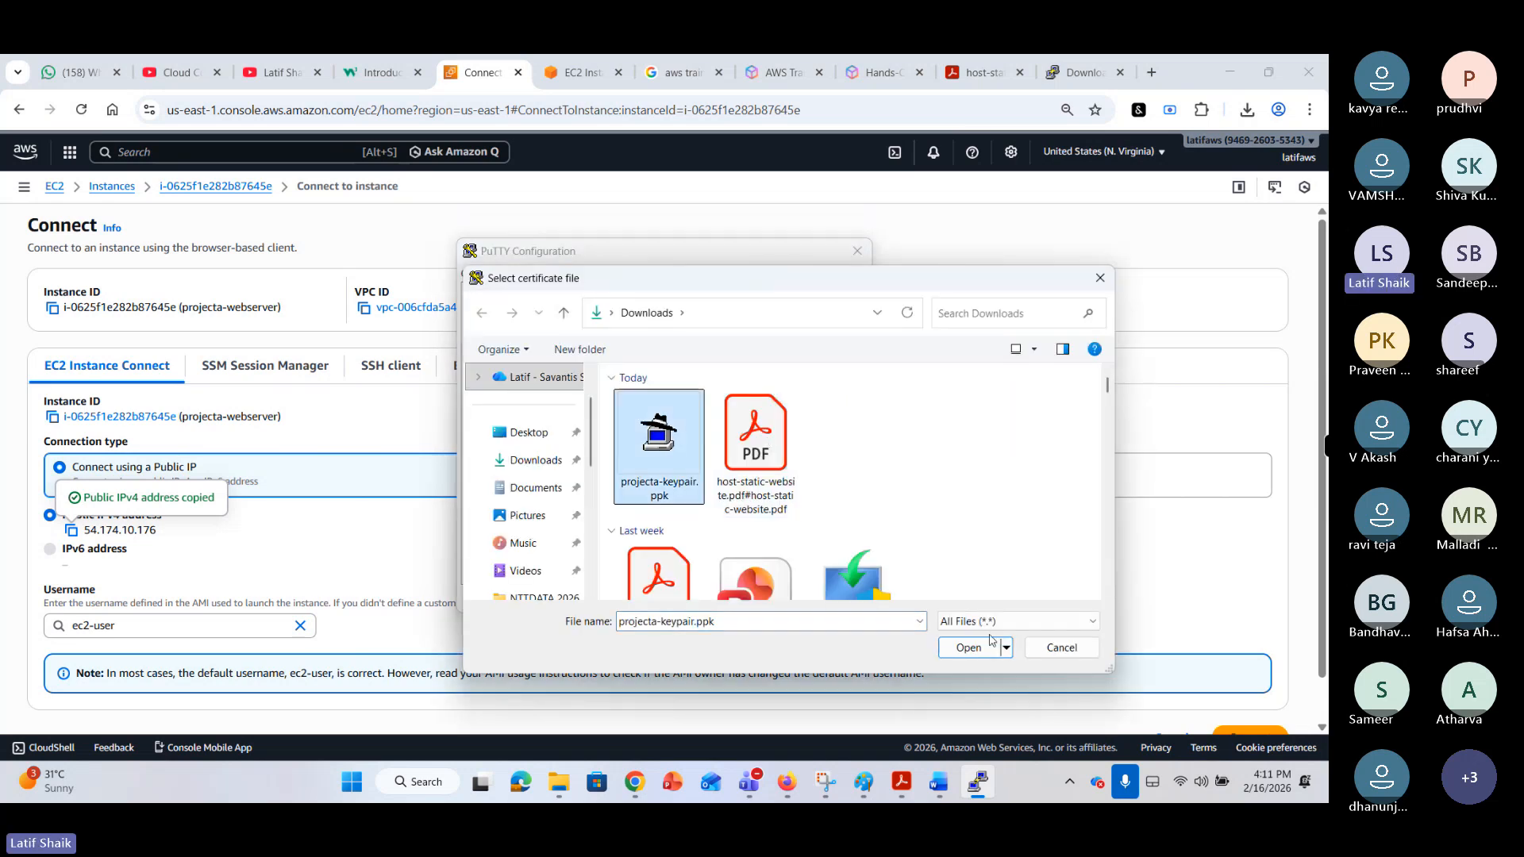
left_click(968, 647)
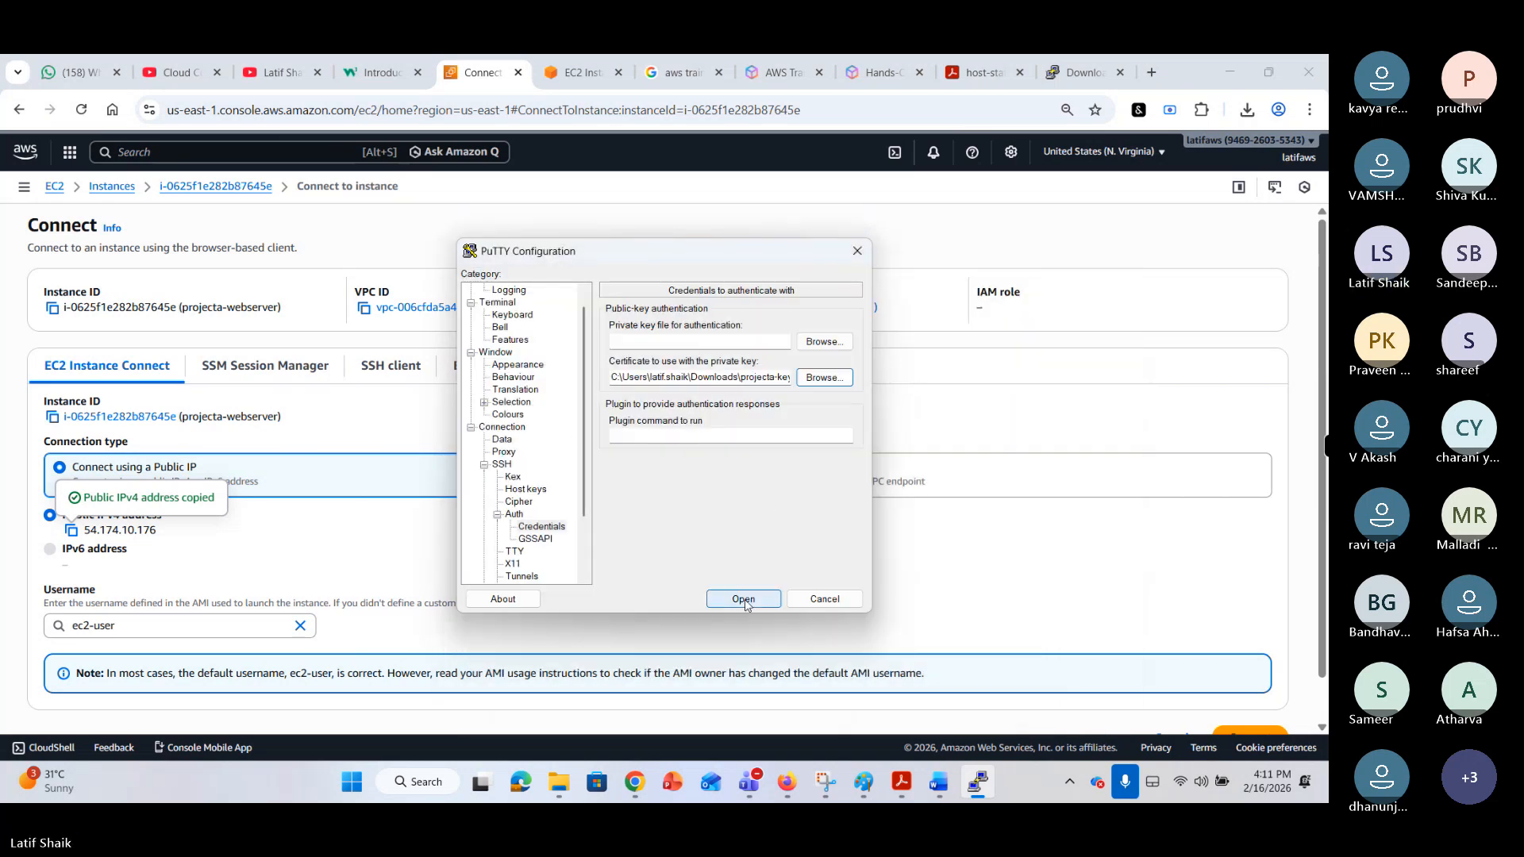
Set the terminal window font to Consolas Regular, size 20.
left_click(523, 415)
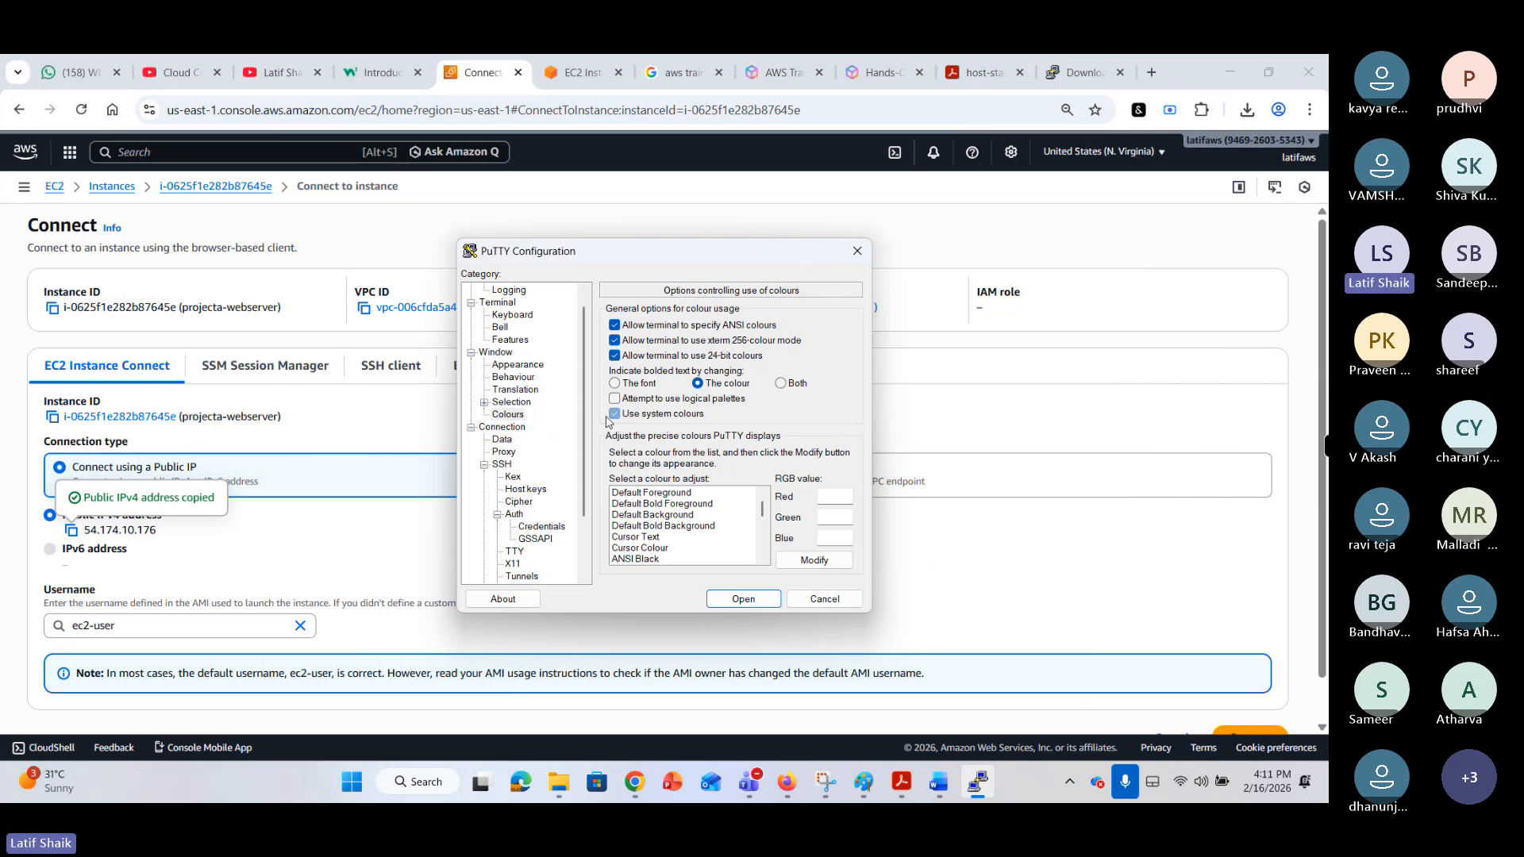
left_click(520, 365)
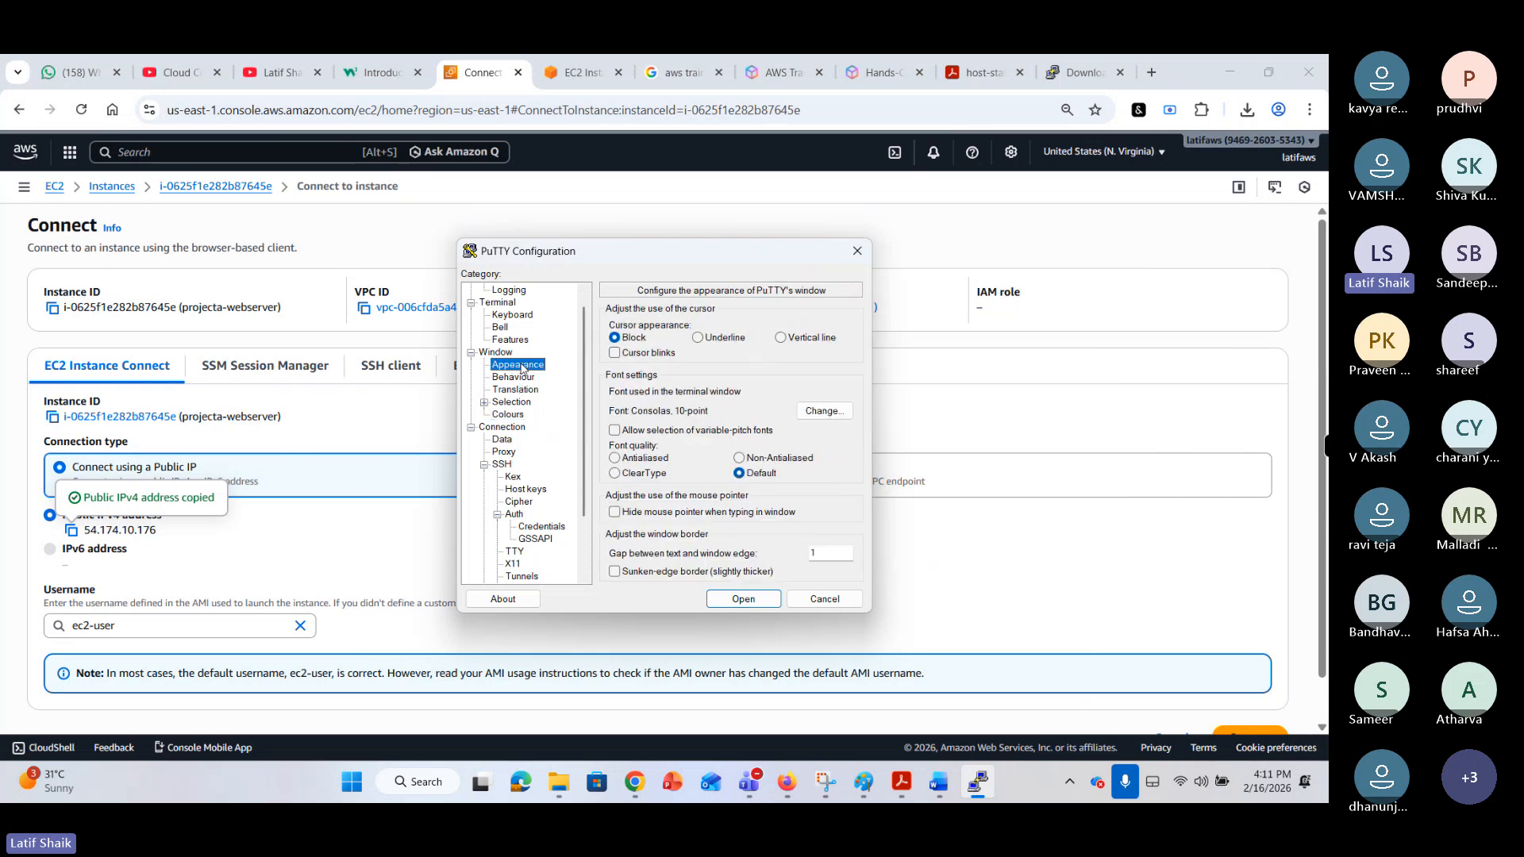
left_click(822, 412)
left_click(763, 485)
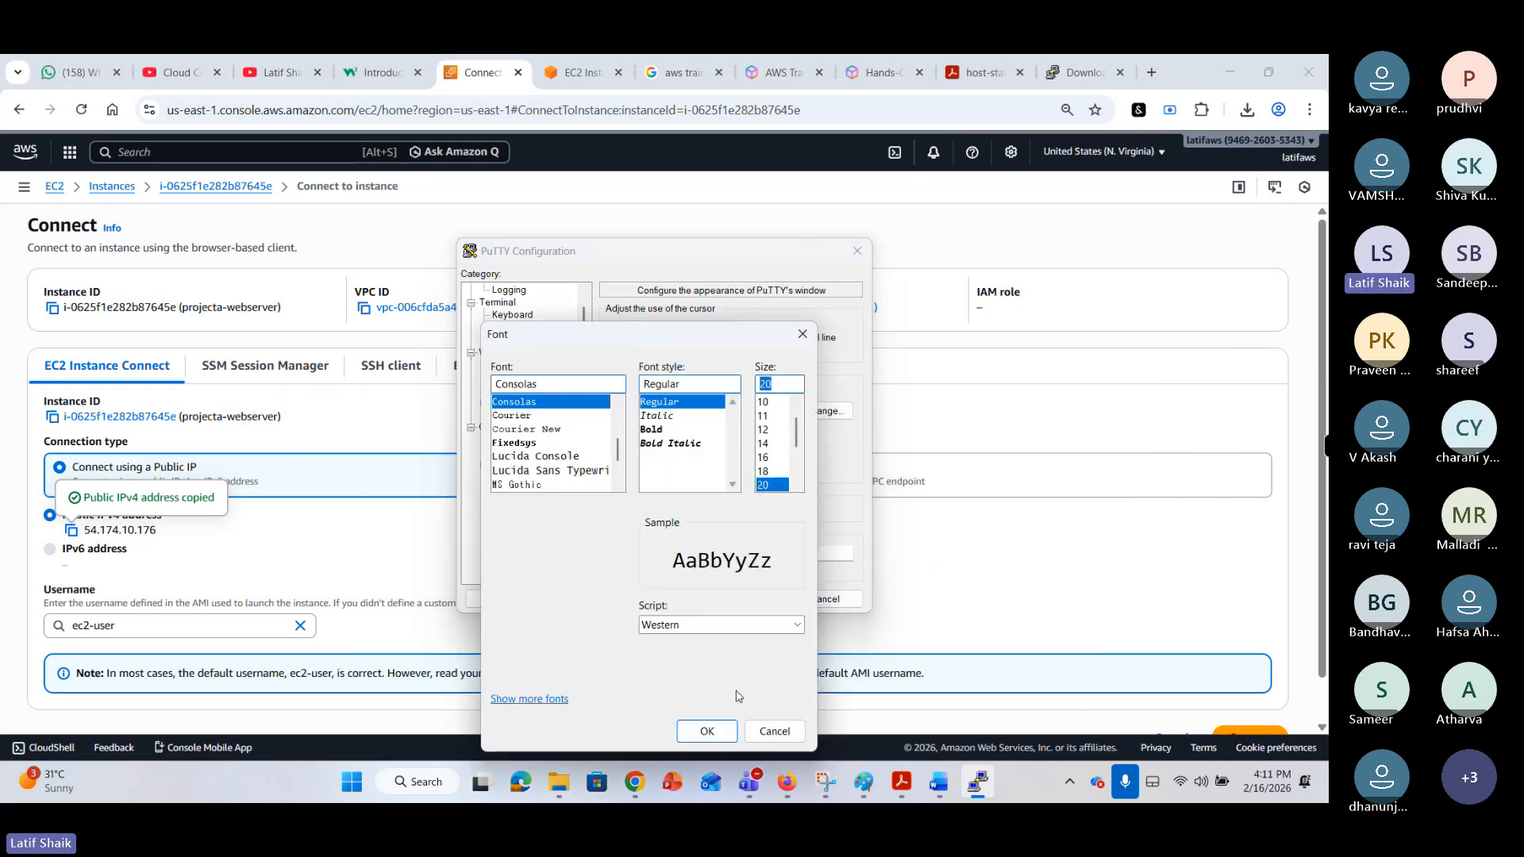
left_click(706, 731)
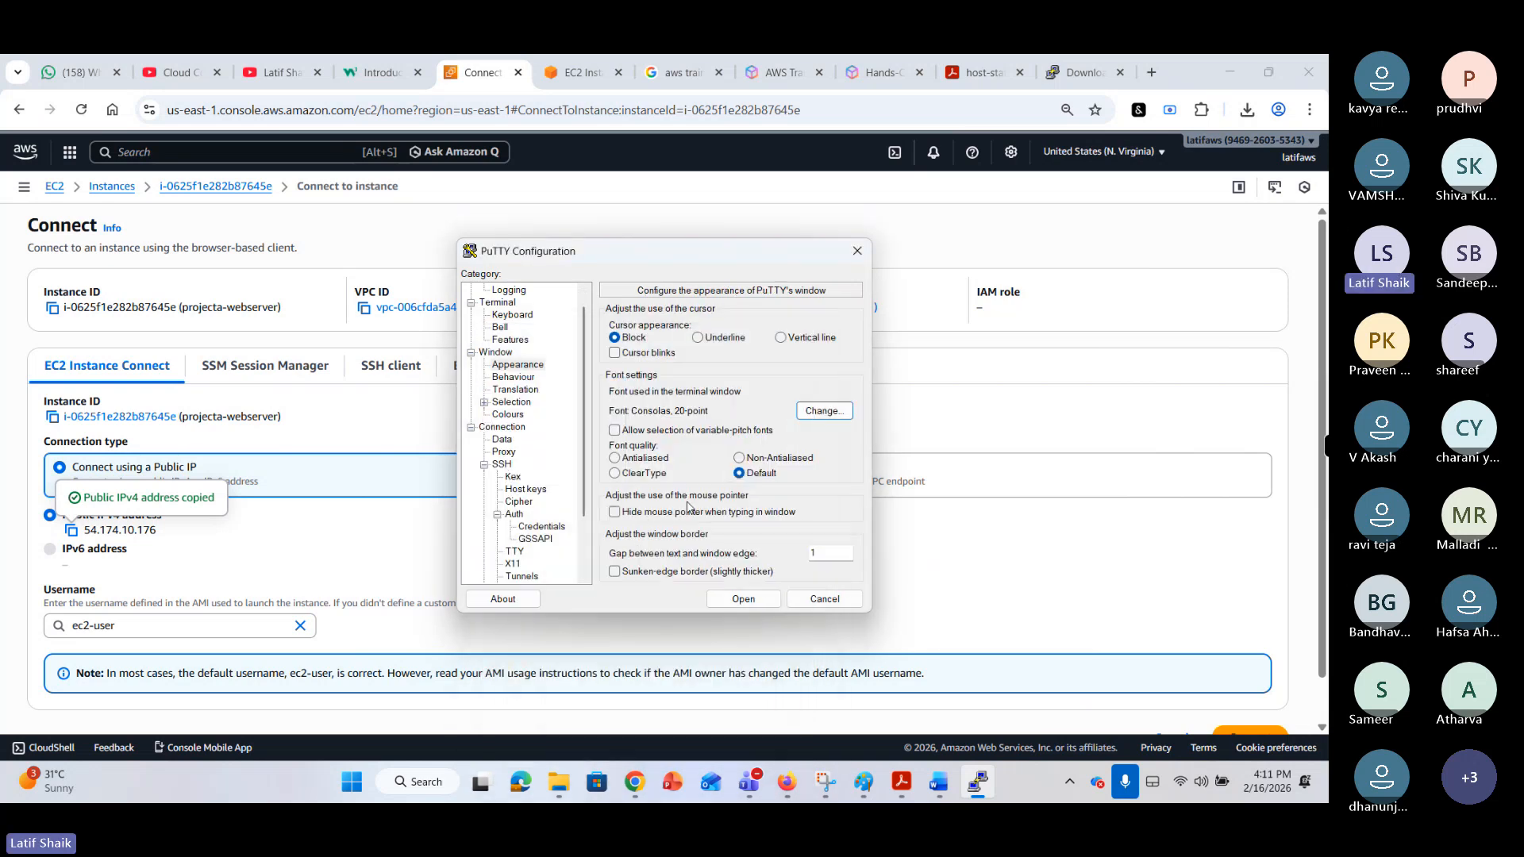
Open the SSH session to 54.174.10.176, accept the server's host key, and try to log in as ec2-user.
left_click(738, 599)
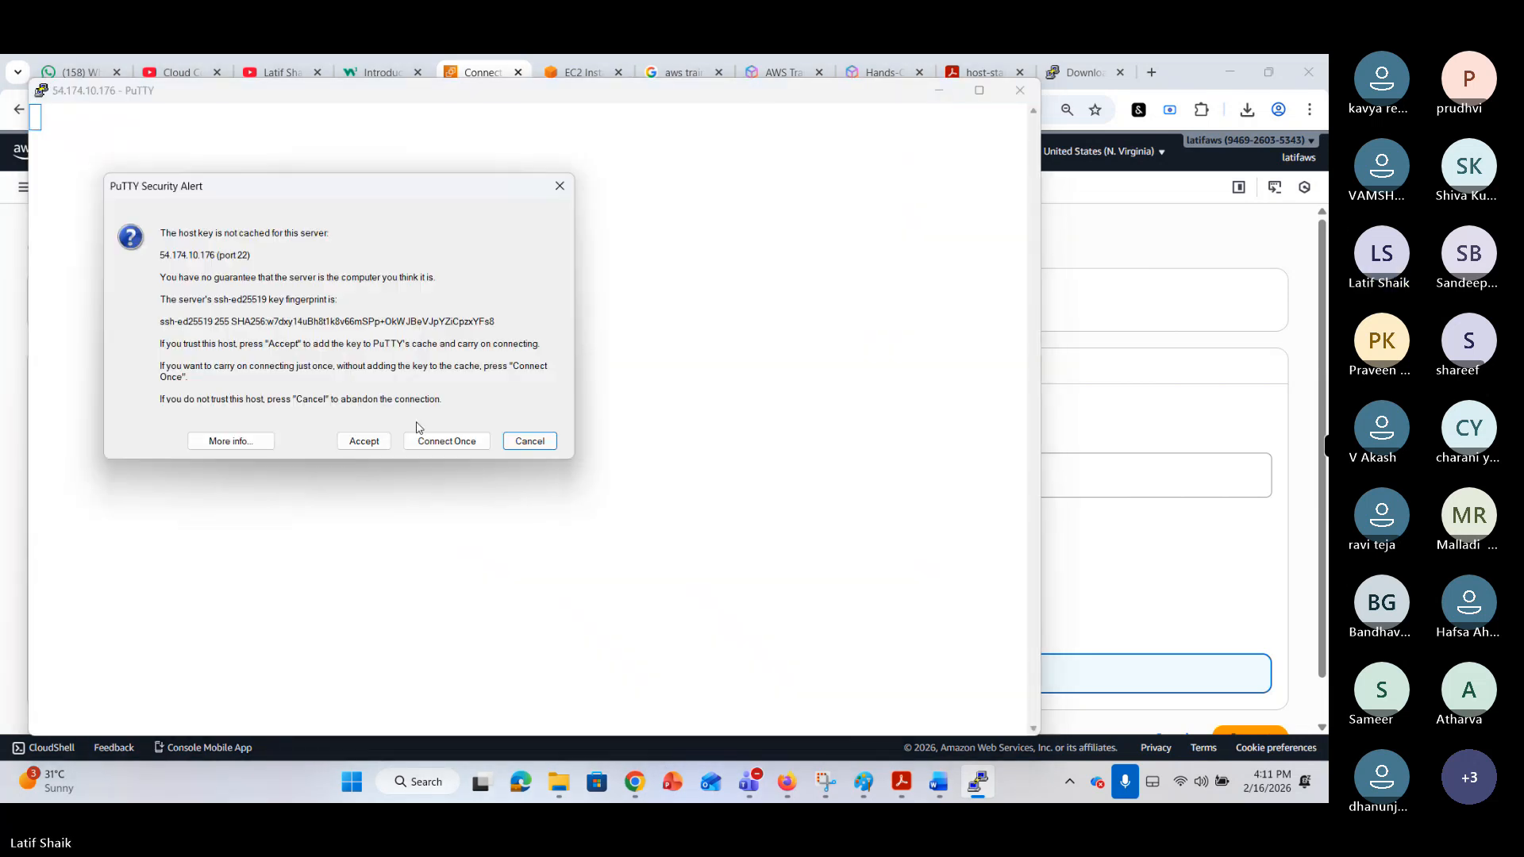
left_click(390, 433)
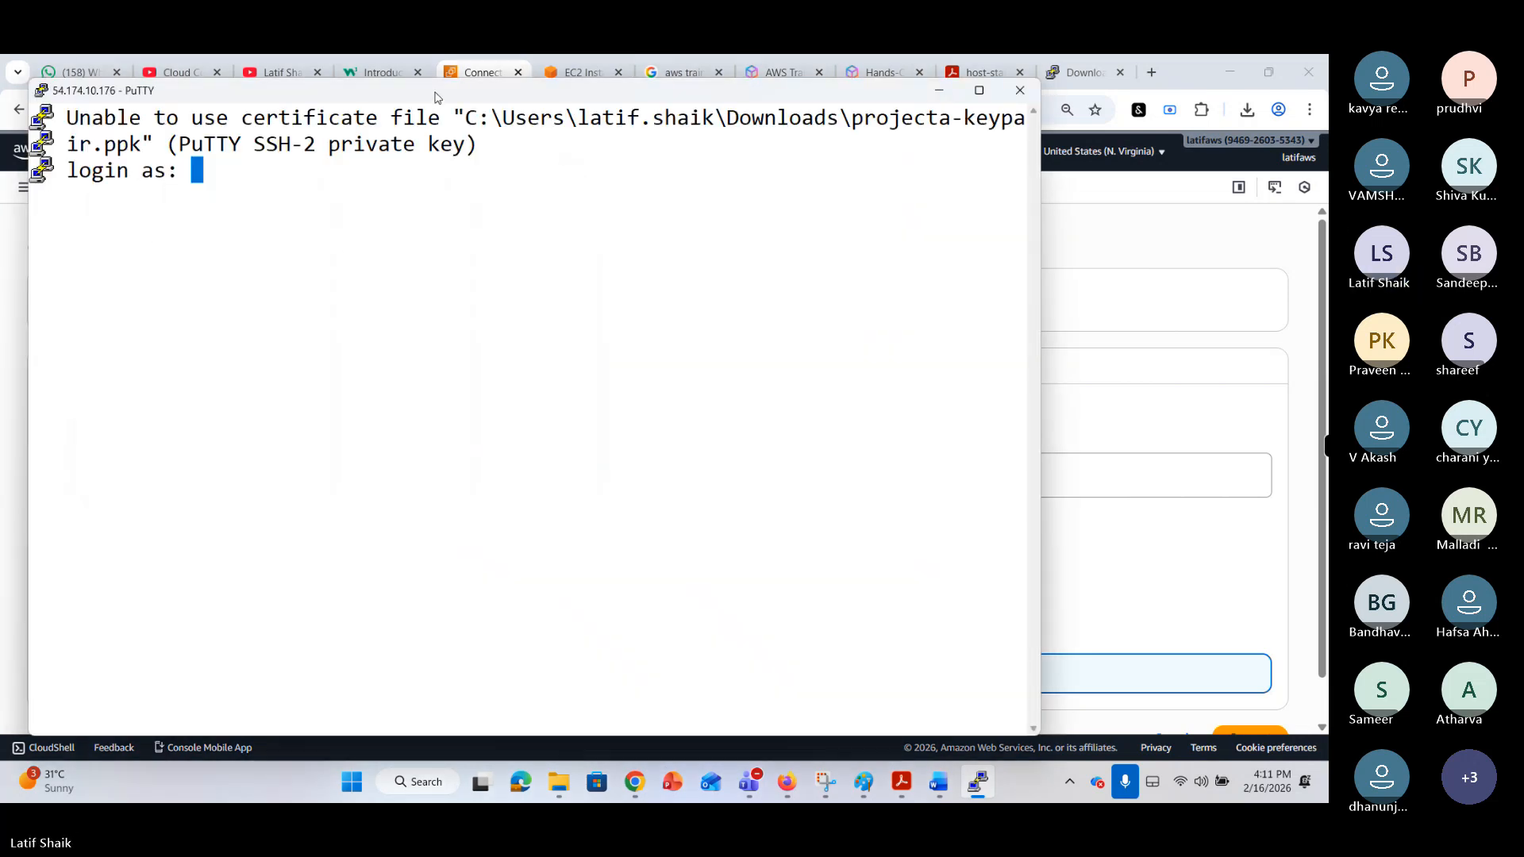
left_click_drag(397, 90, 587, 103)
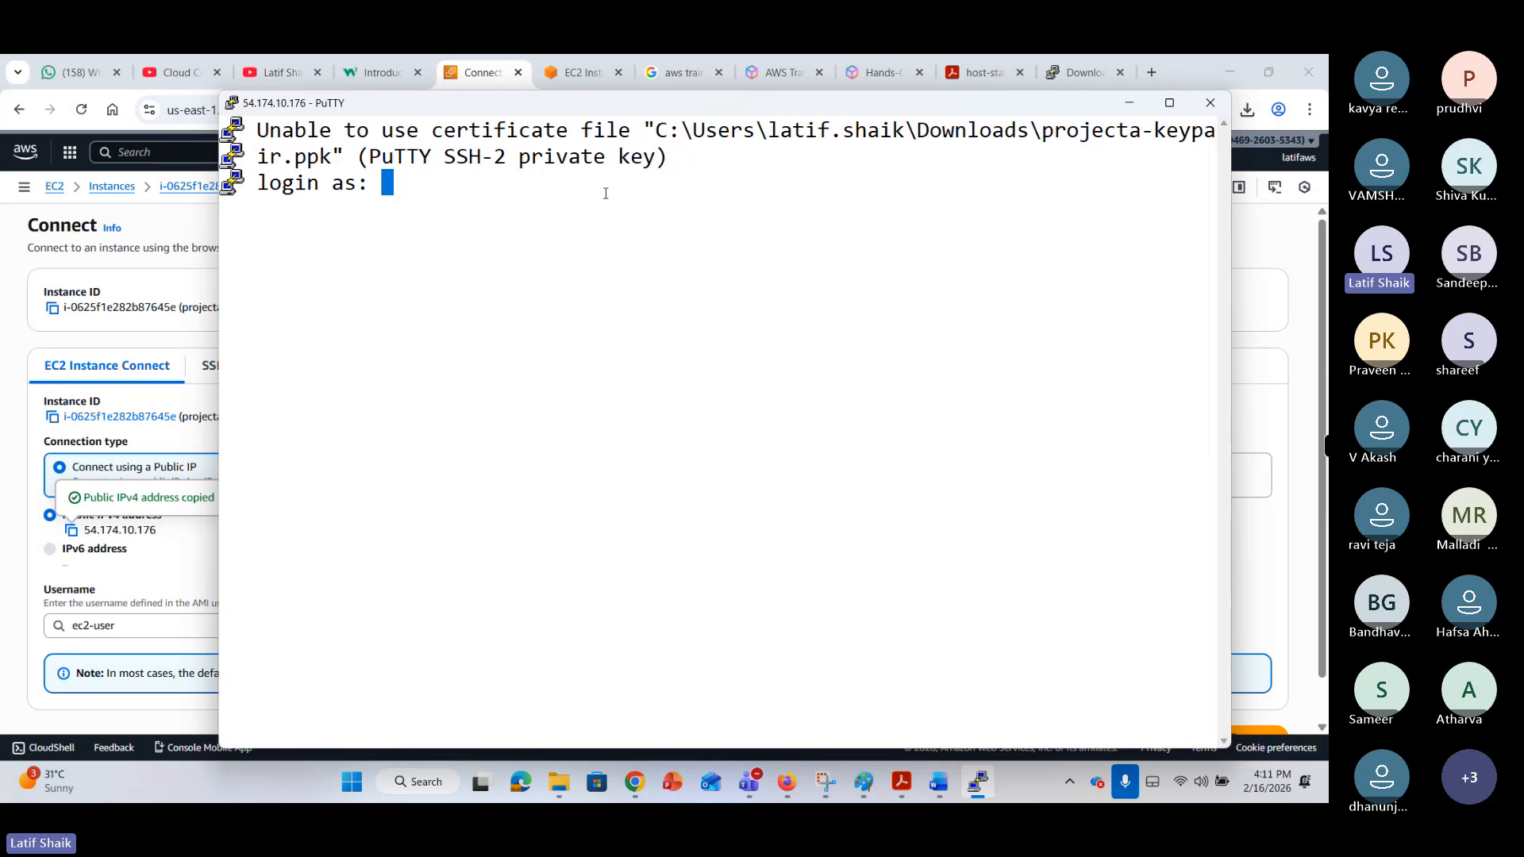
type("ec")
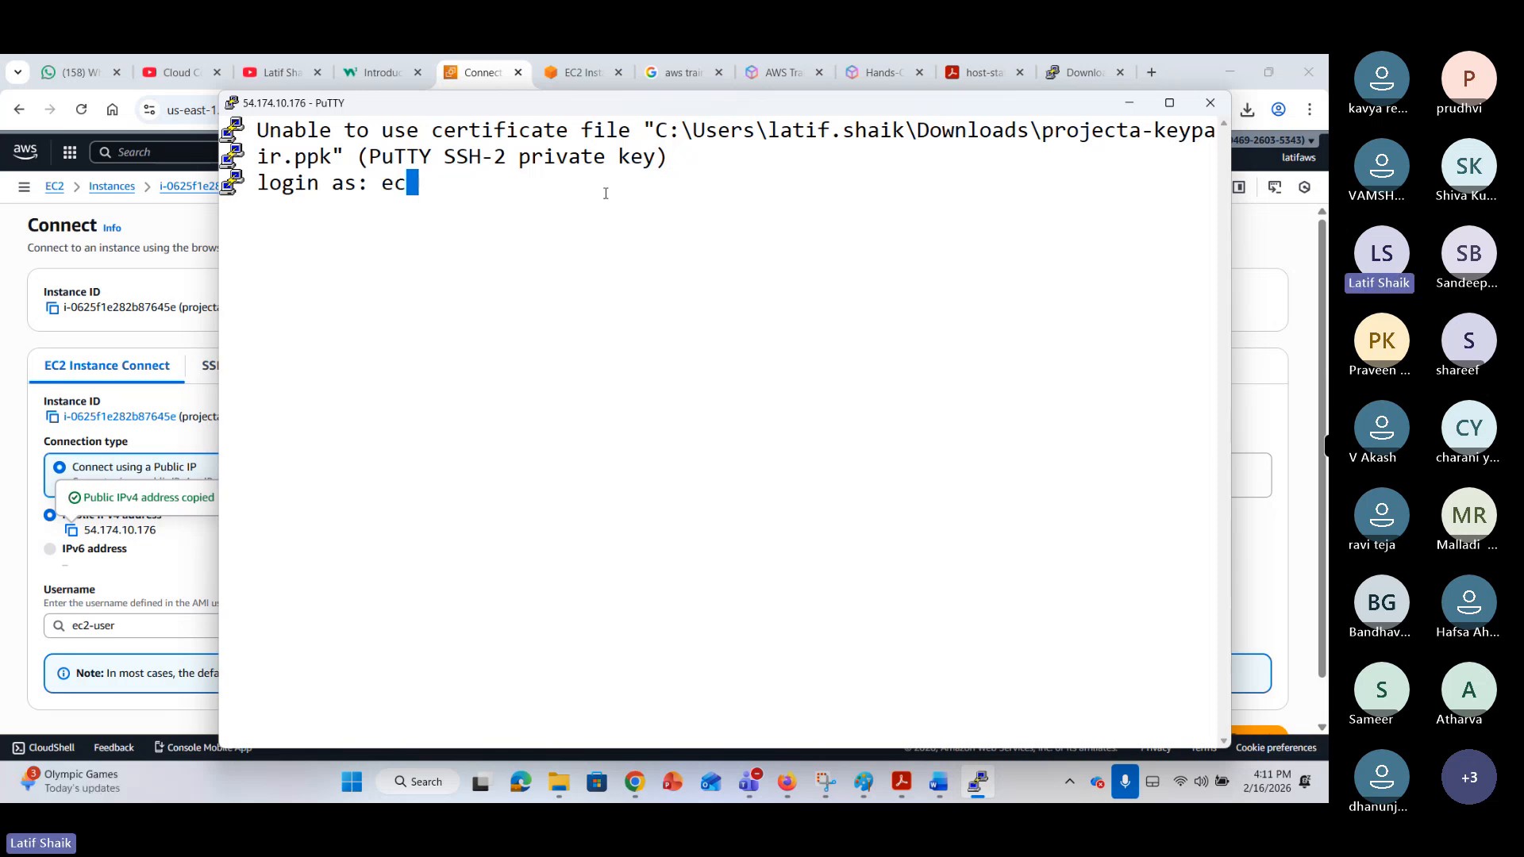
type("2-user")
key("Return")
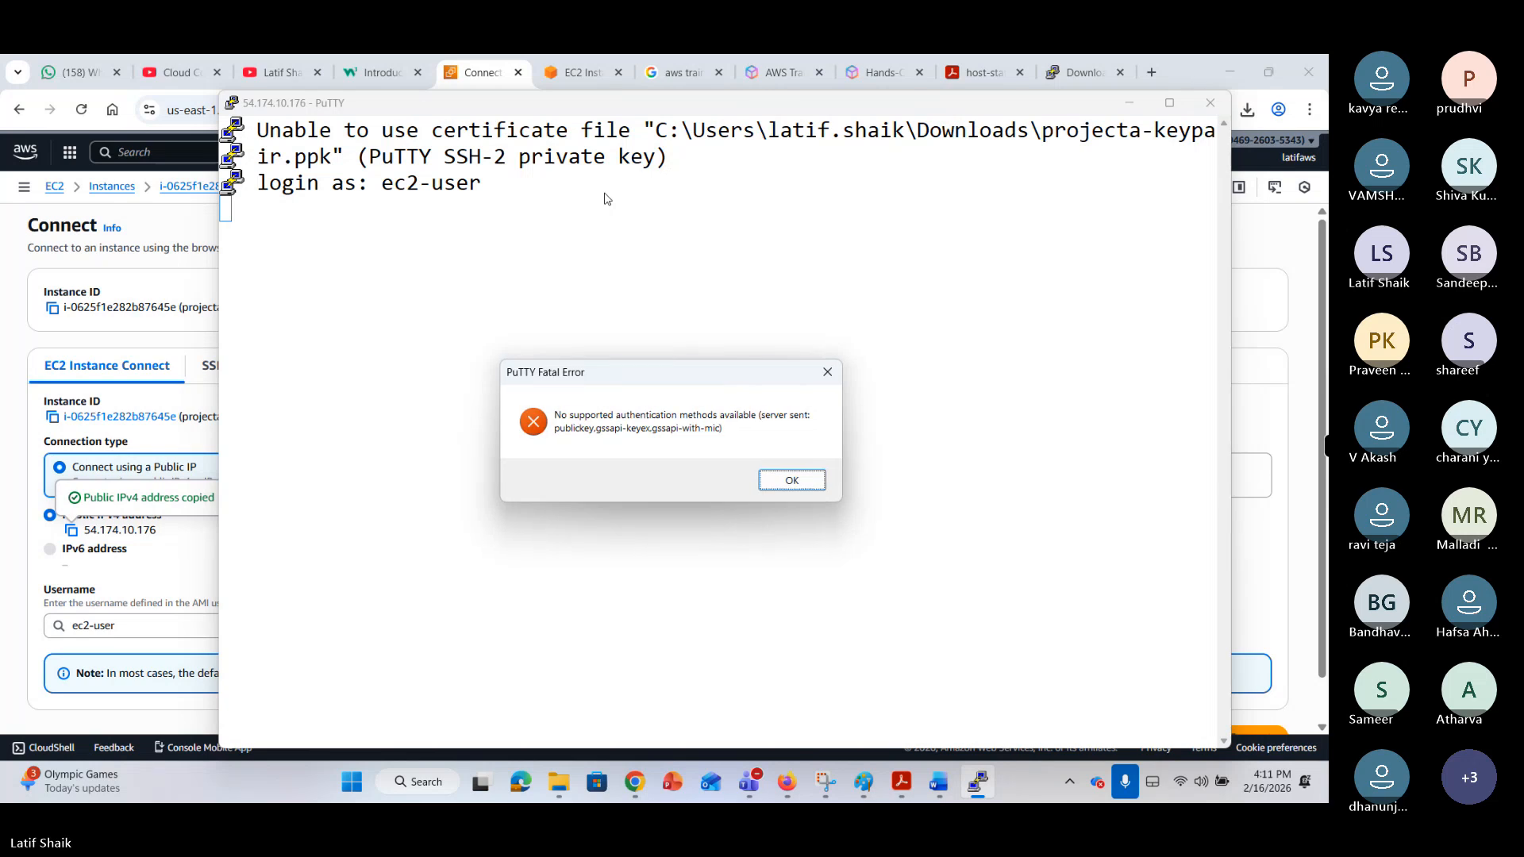
key("Return")
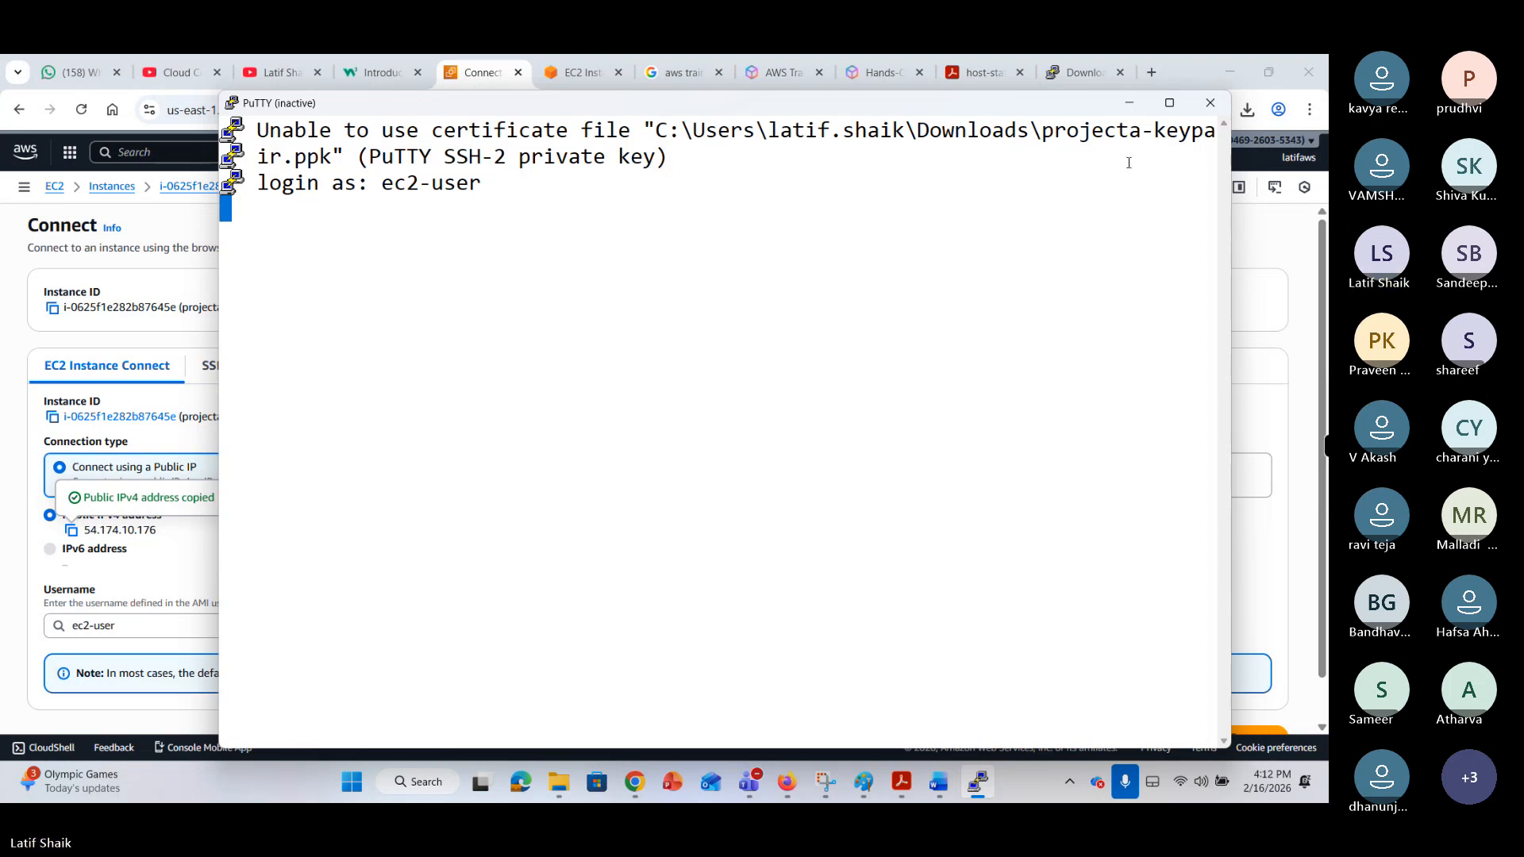
Switch back to the AWS console and read the SSH client instructions about the private key for projecta-webserver.
left_click(1168, 104)
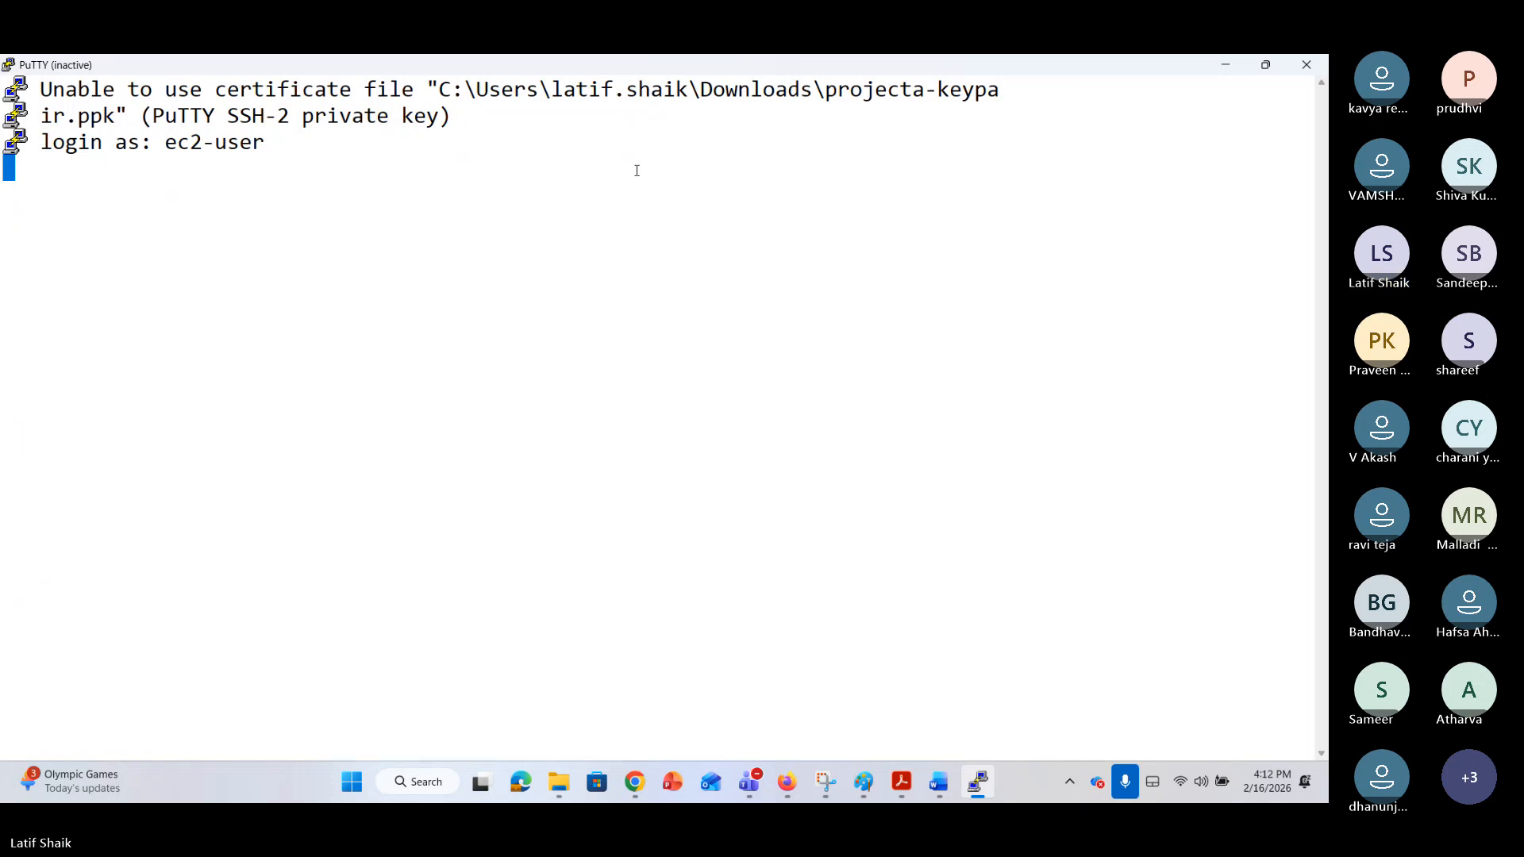
left_click(1225, 66)
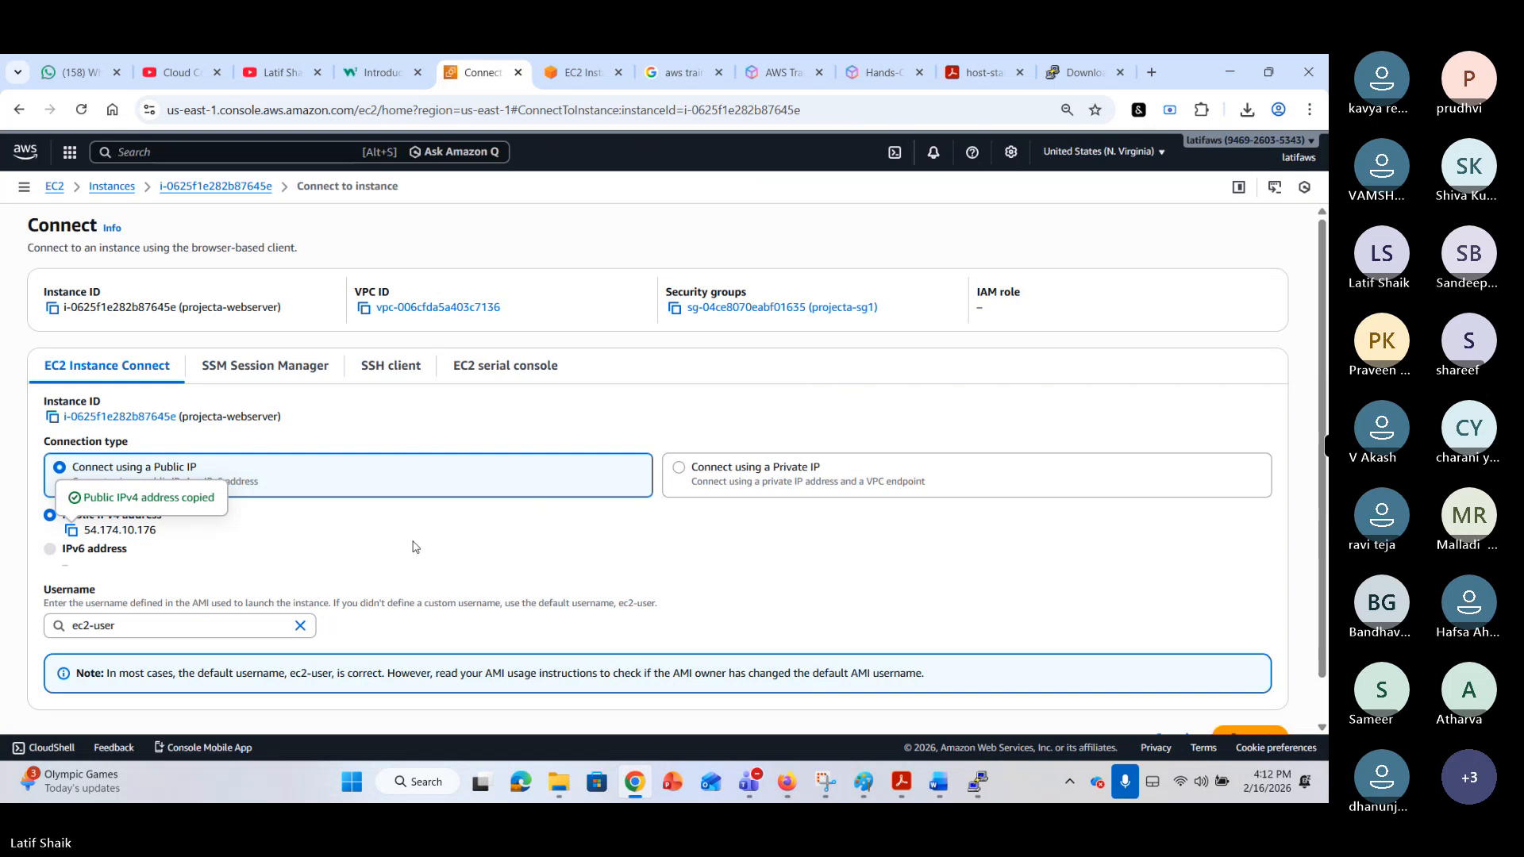
left_click(387, 374)
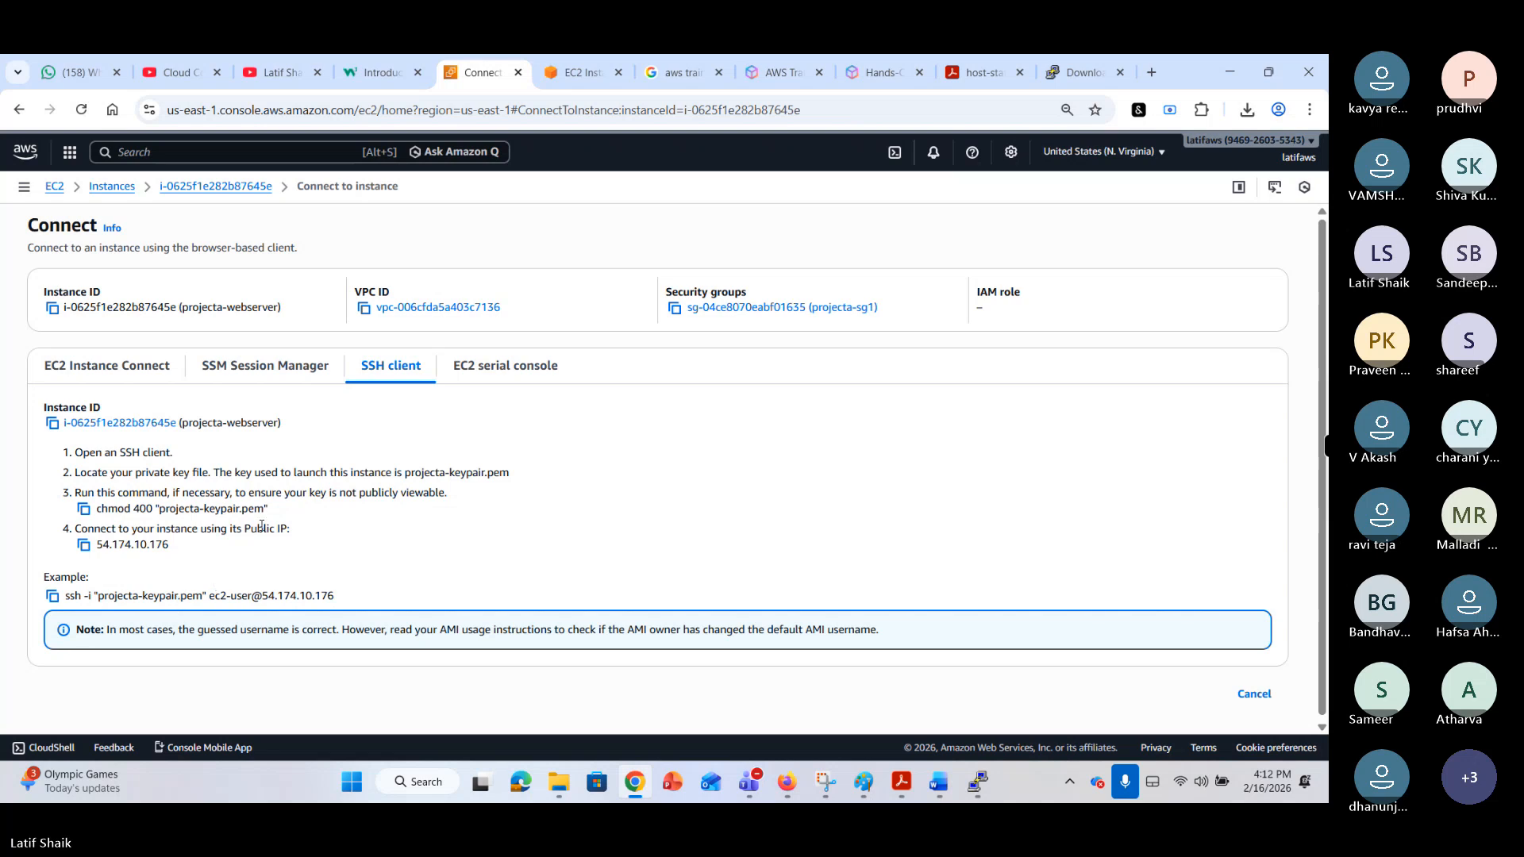
left_click_drag(75, 474, 511, 474)
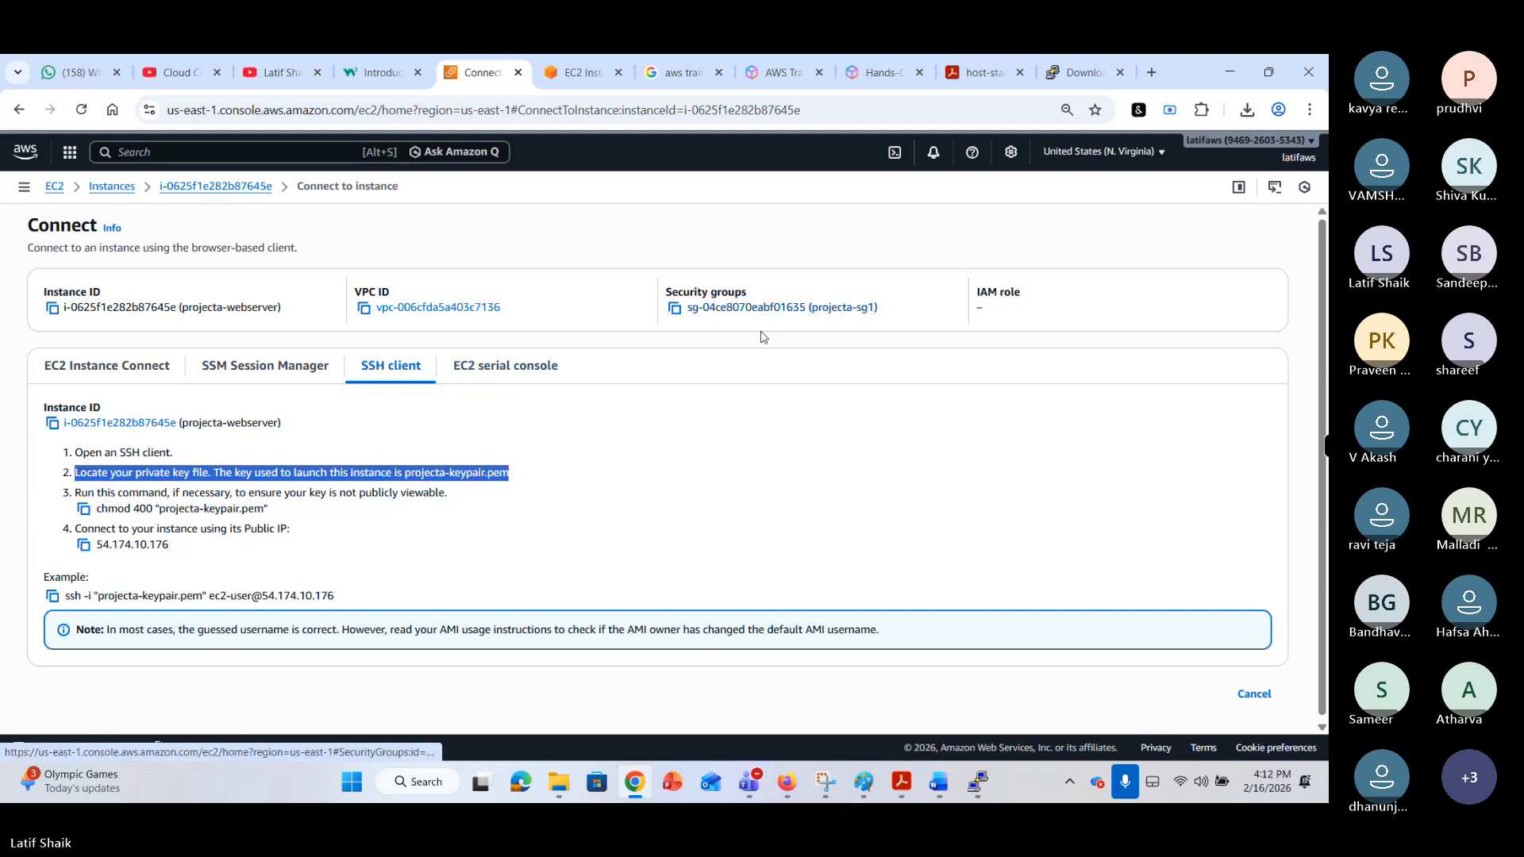
left_click(97, 367)
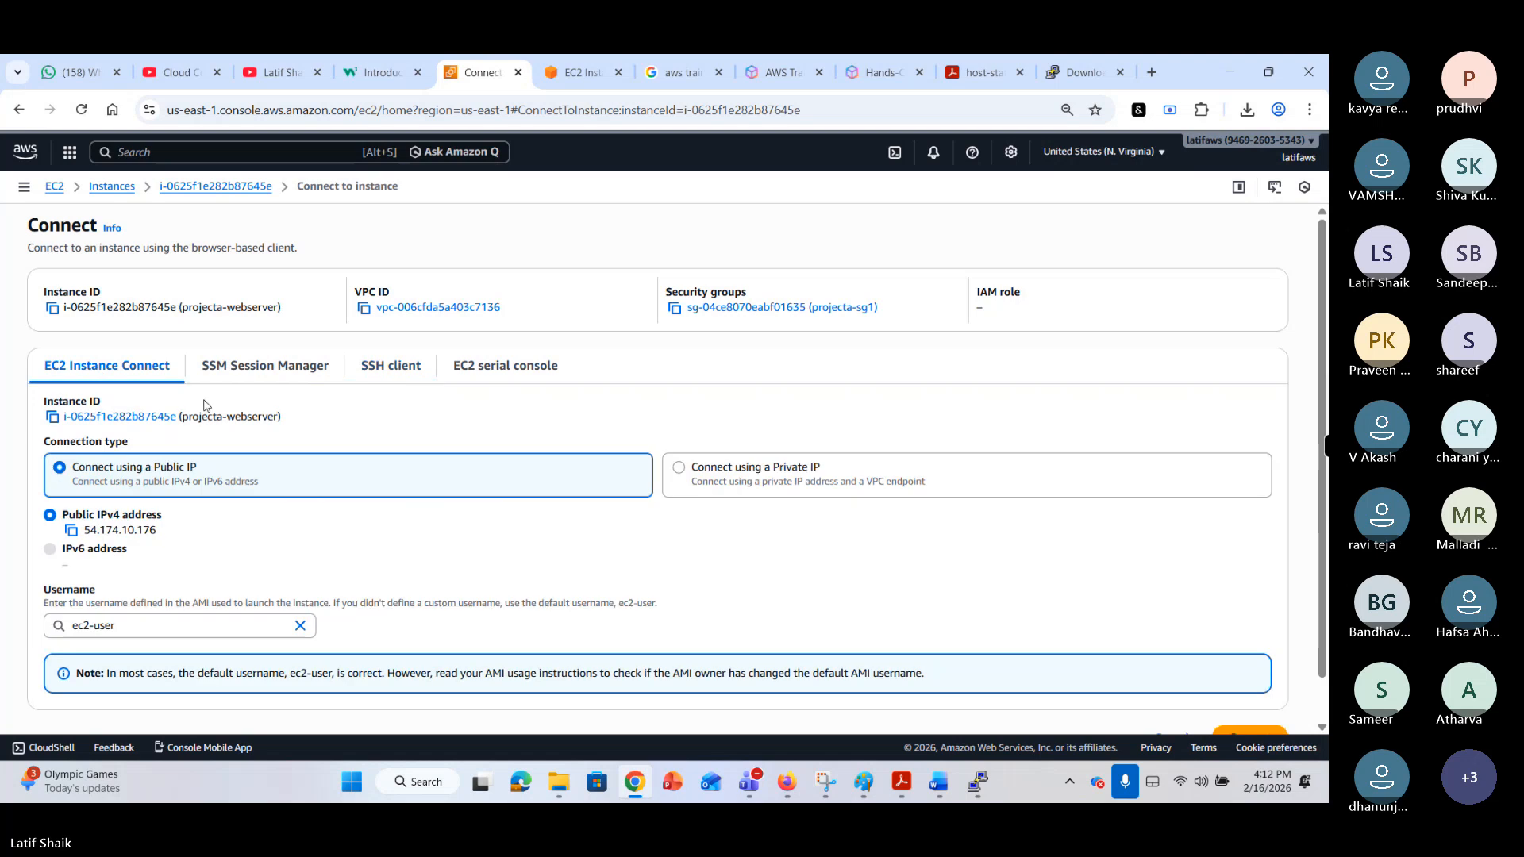
In the finished instance terminal's browser tab, search the AWS console for key pairs and open the EC2 Key pairs page.
left_click(592, 61)
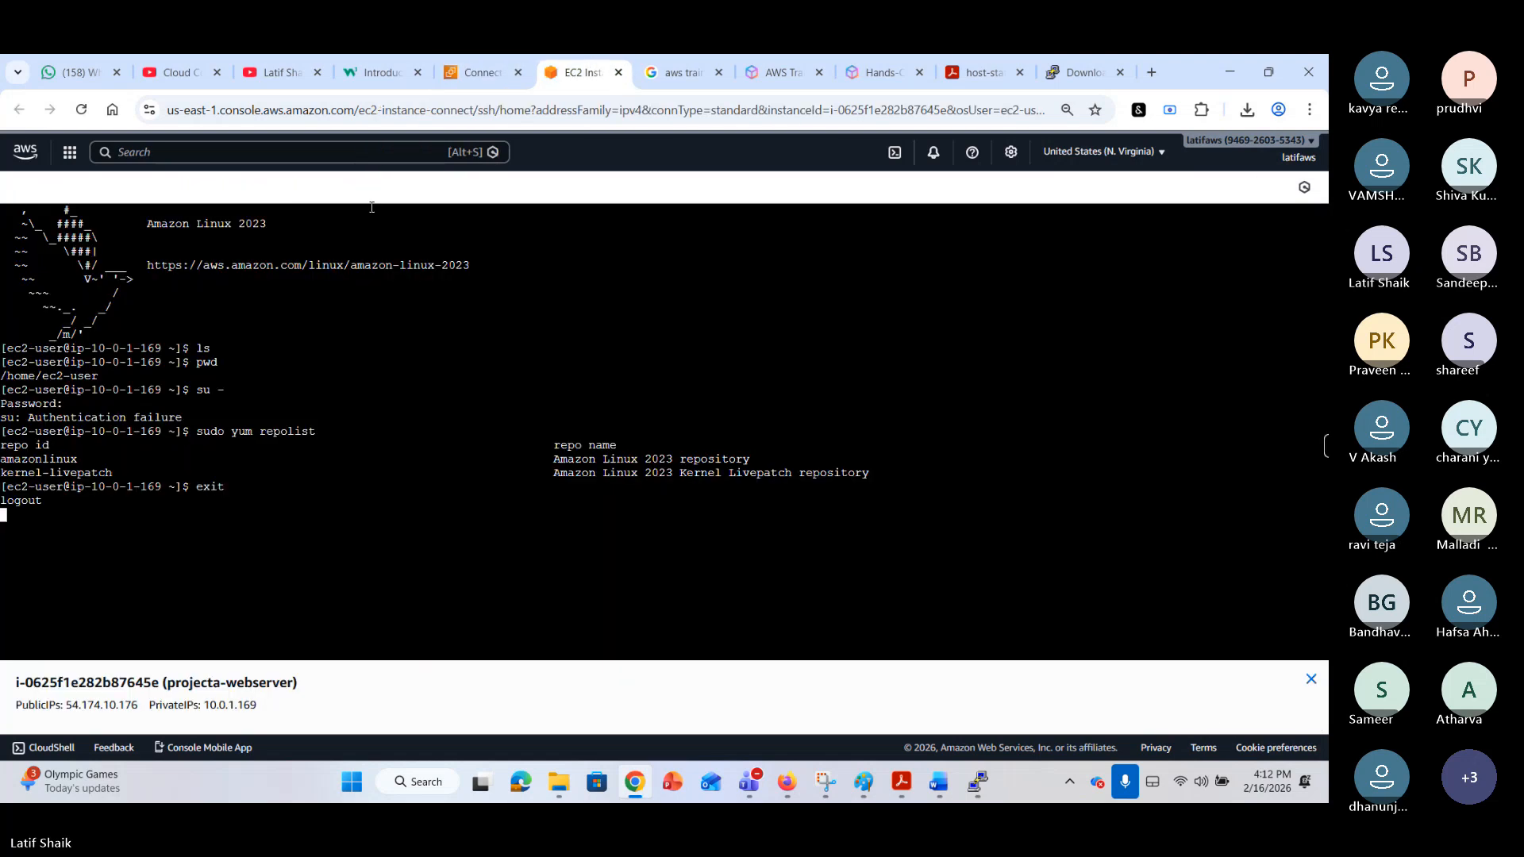
left_click(70, 151)
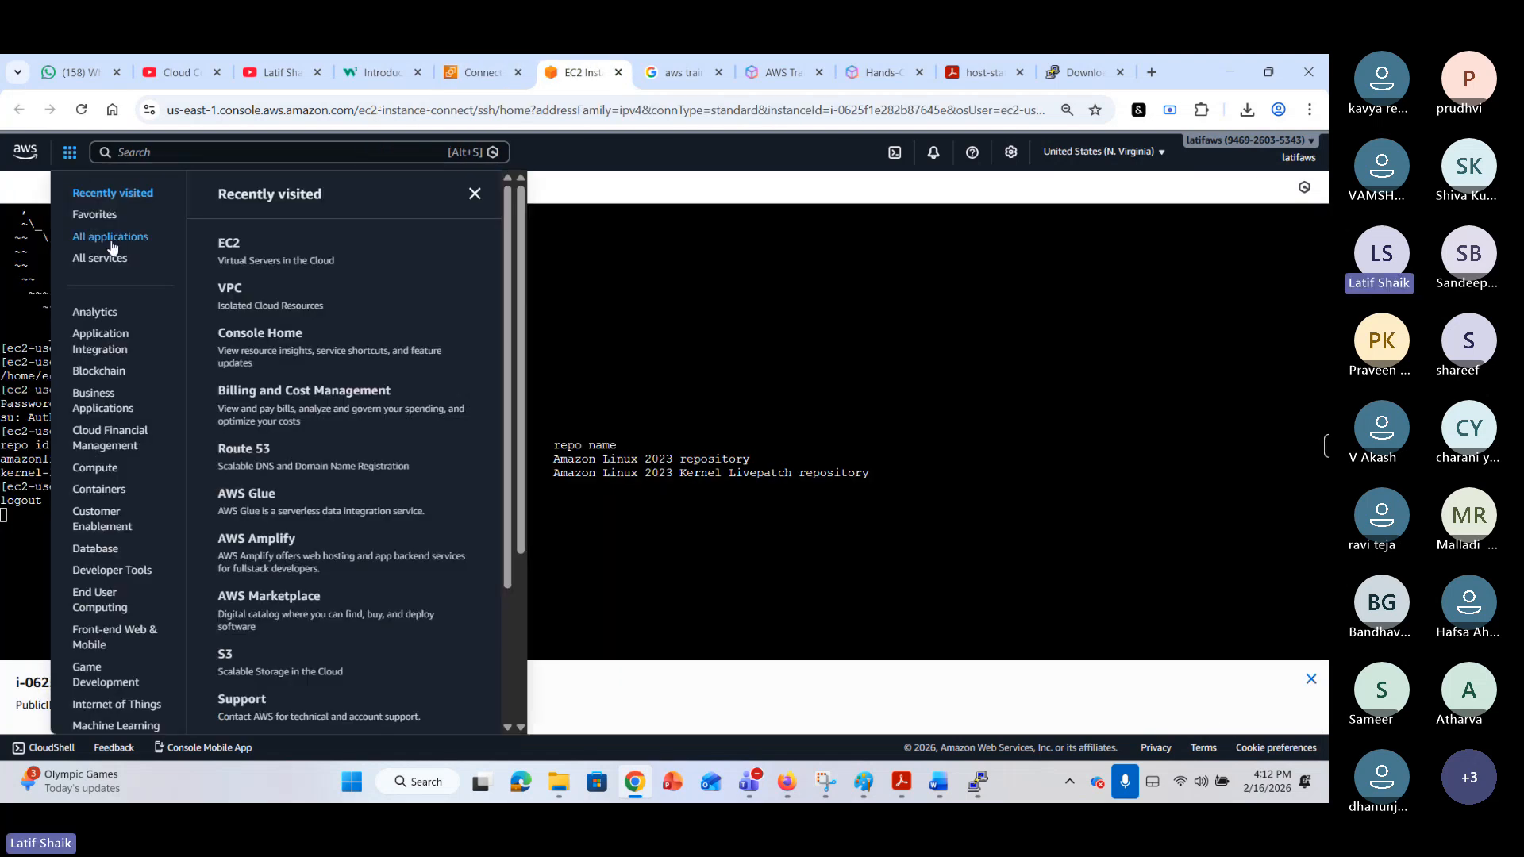
left_click(259, 151)
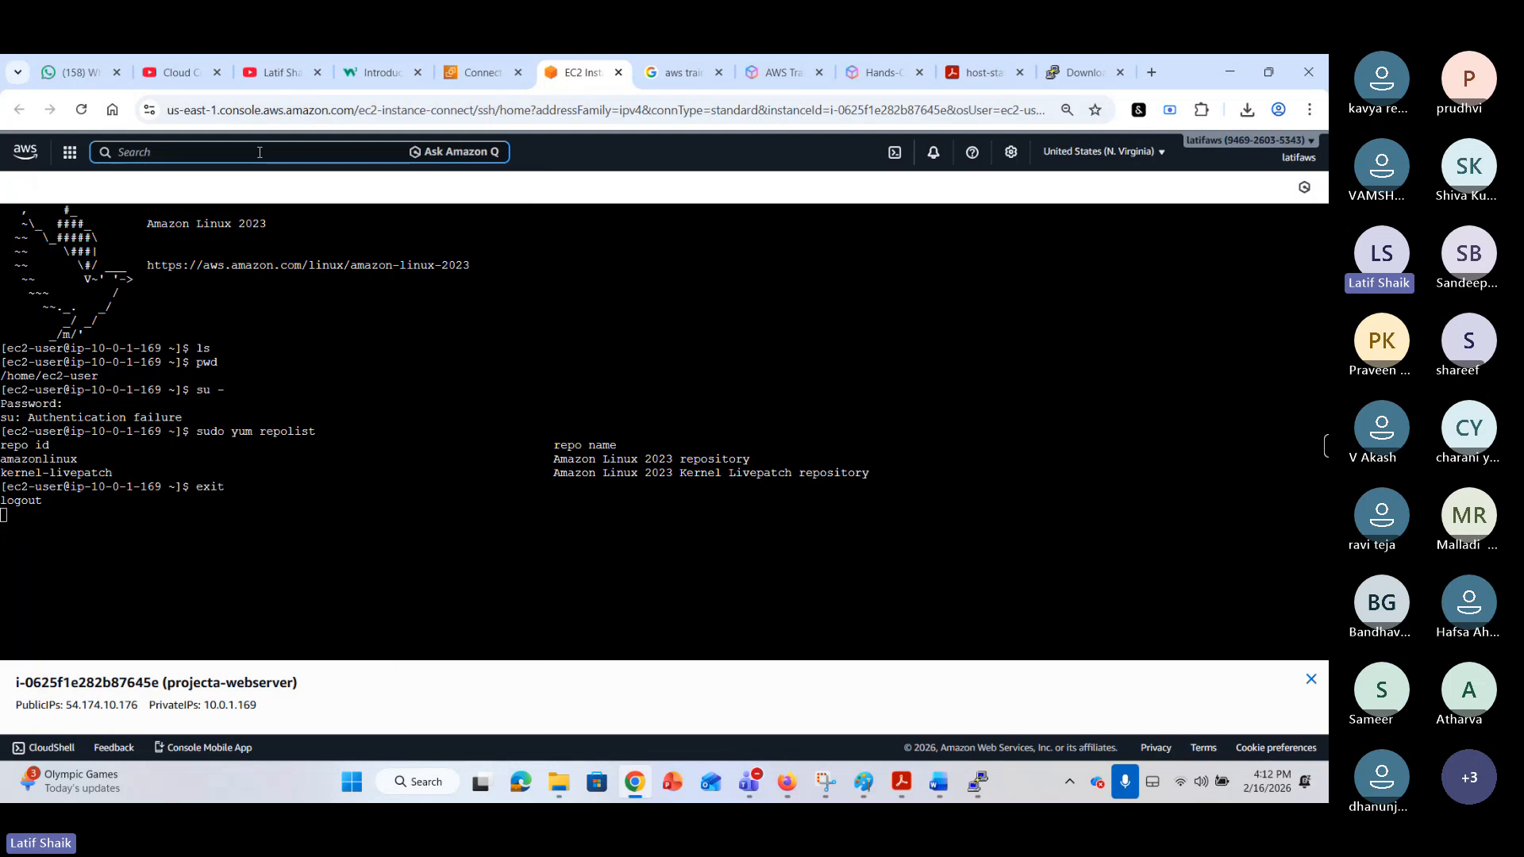
type("key pairs")
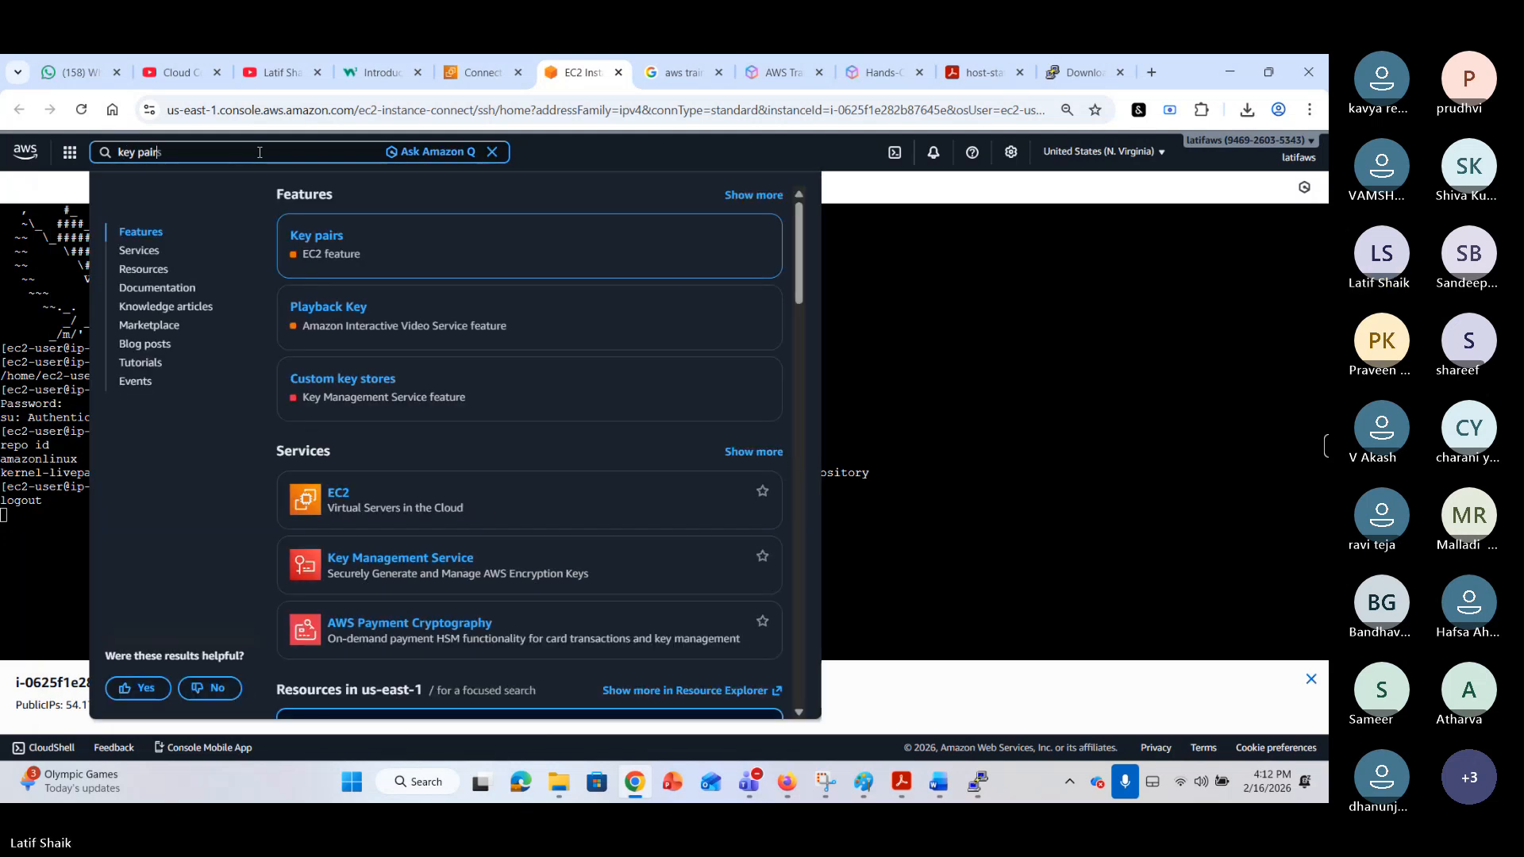
left_click(327, 243)
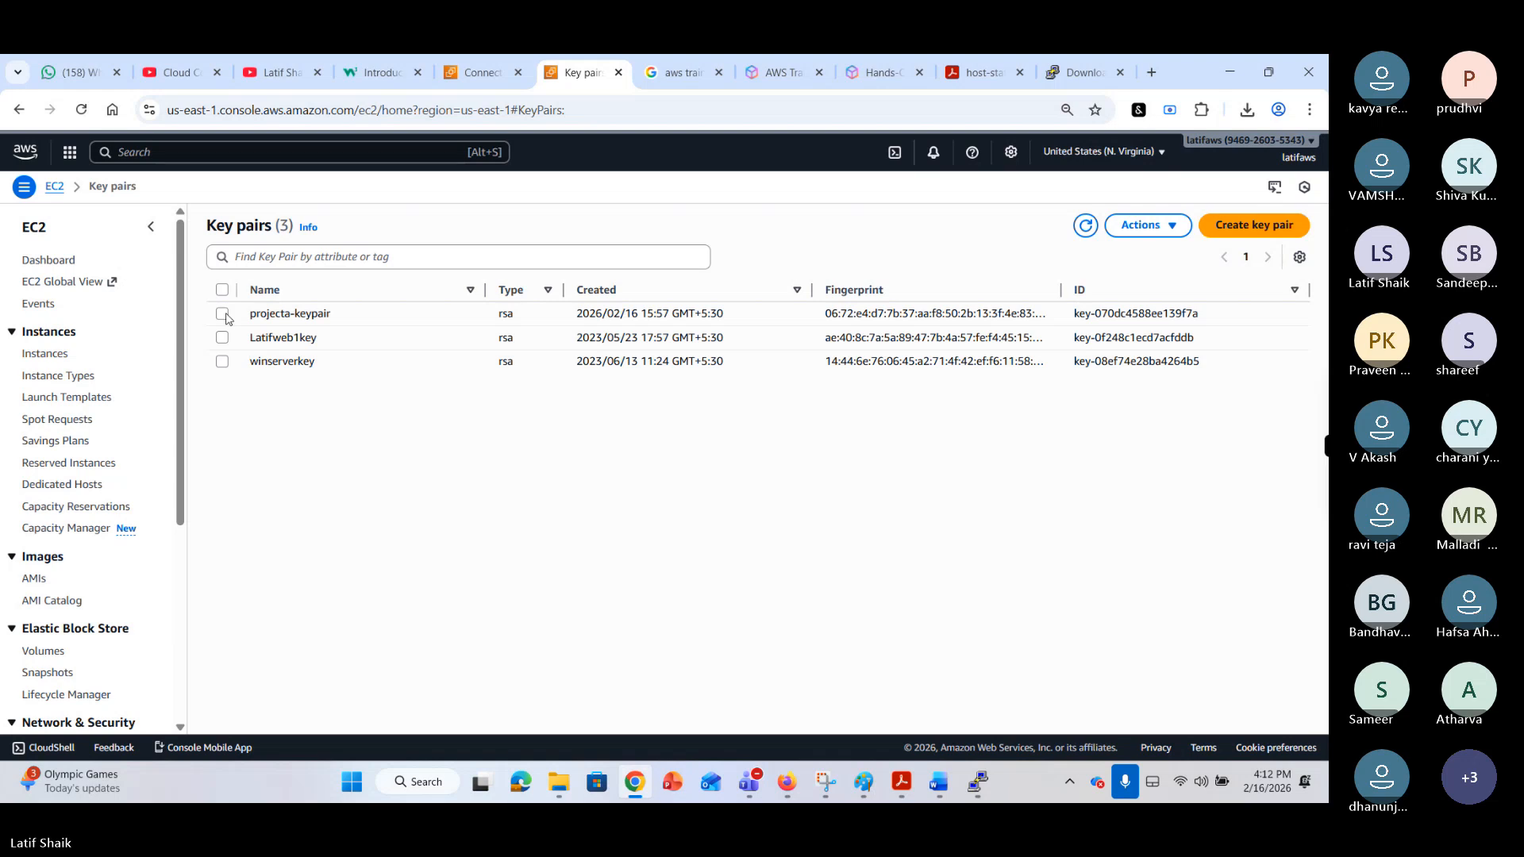
Select projecta-keypair and examine the actions available for it and the key pair table preferences.
left_click(223, 315)
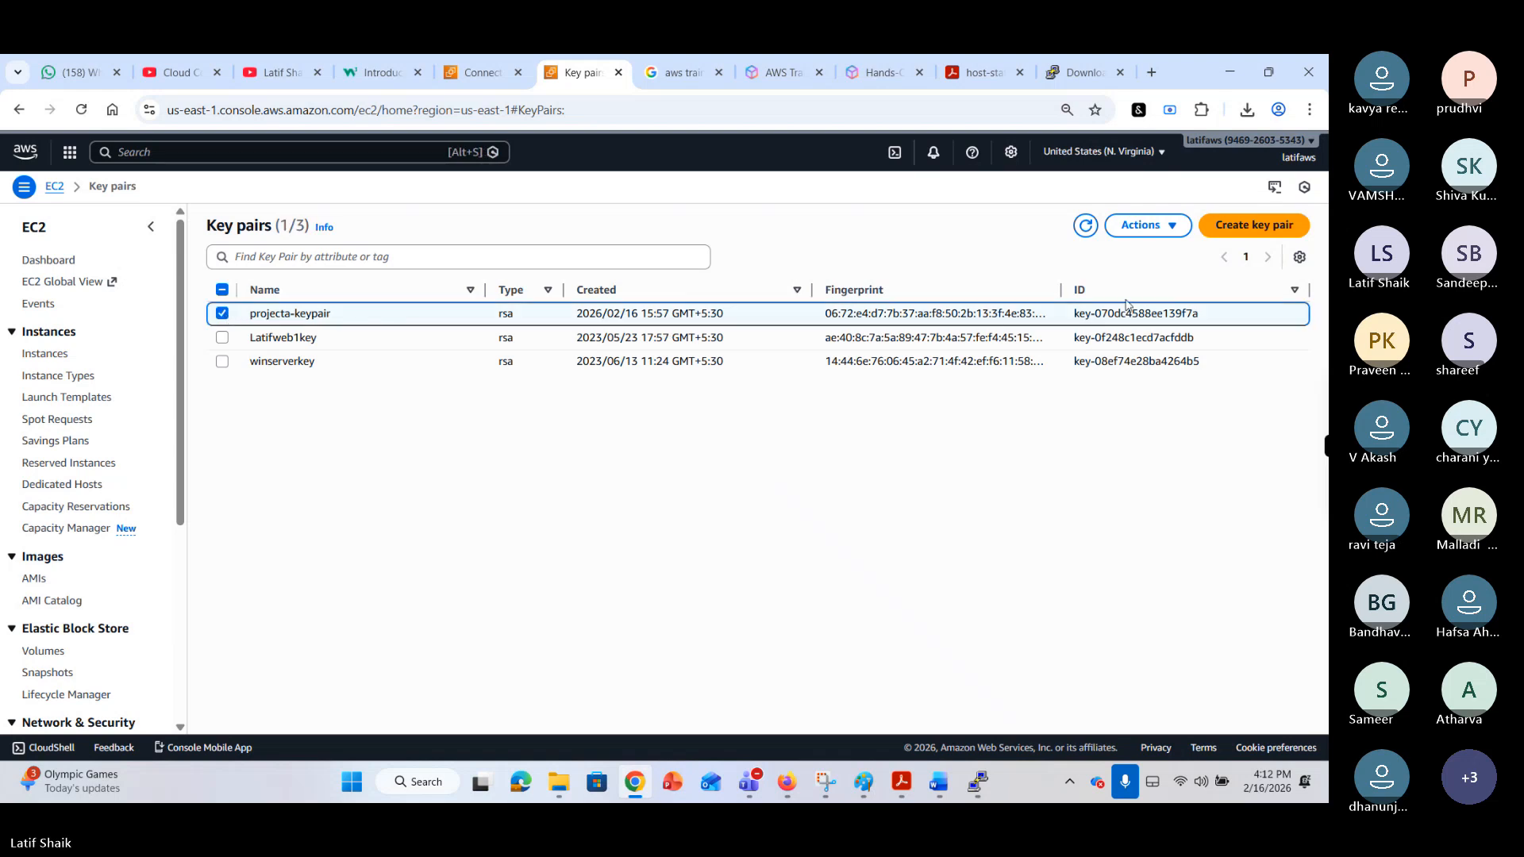
left_click(1155, 227)
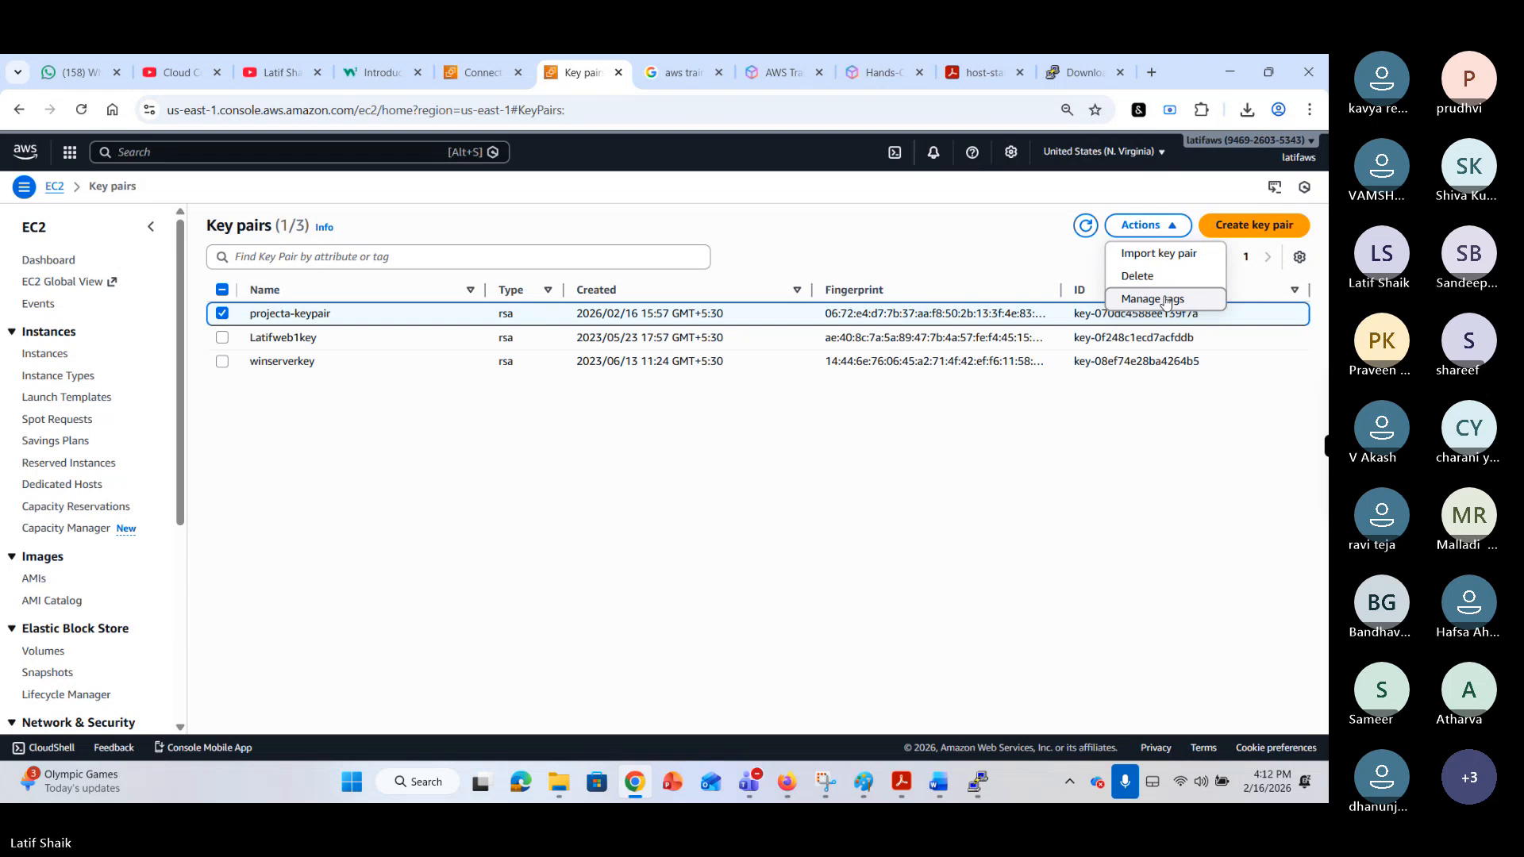
left_click(958, 237)
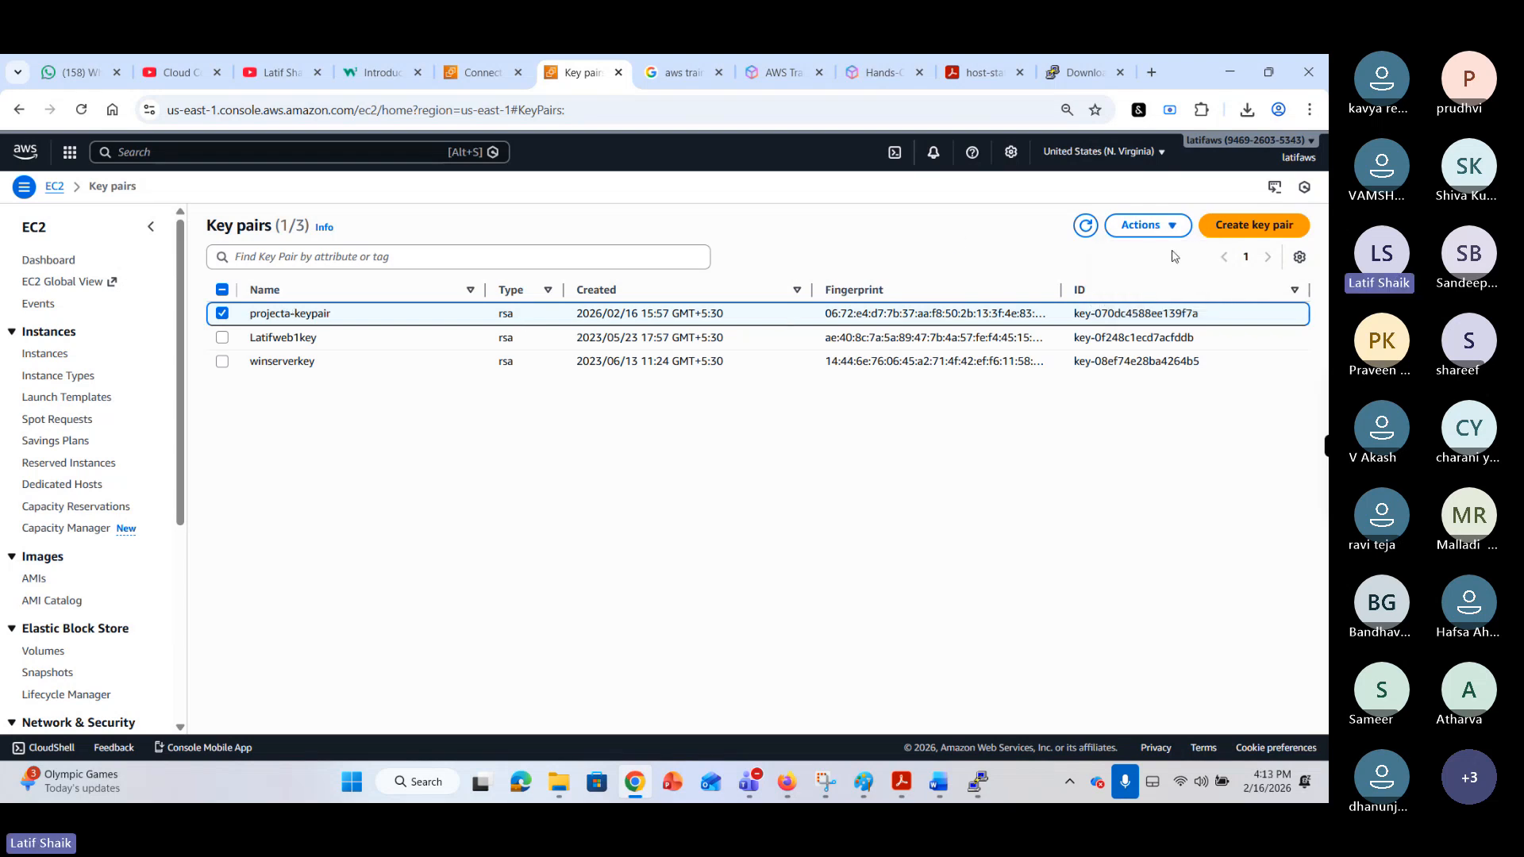
left_click(1179, 231)
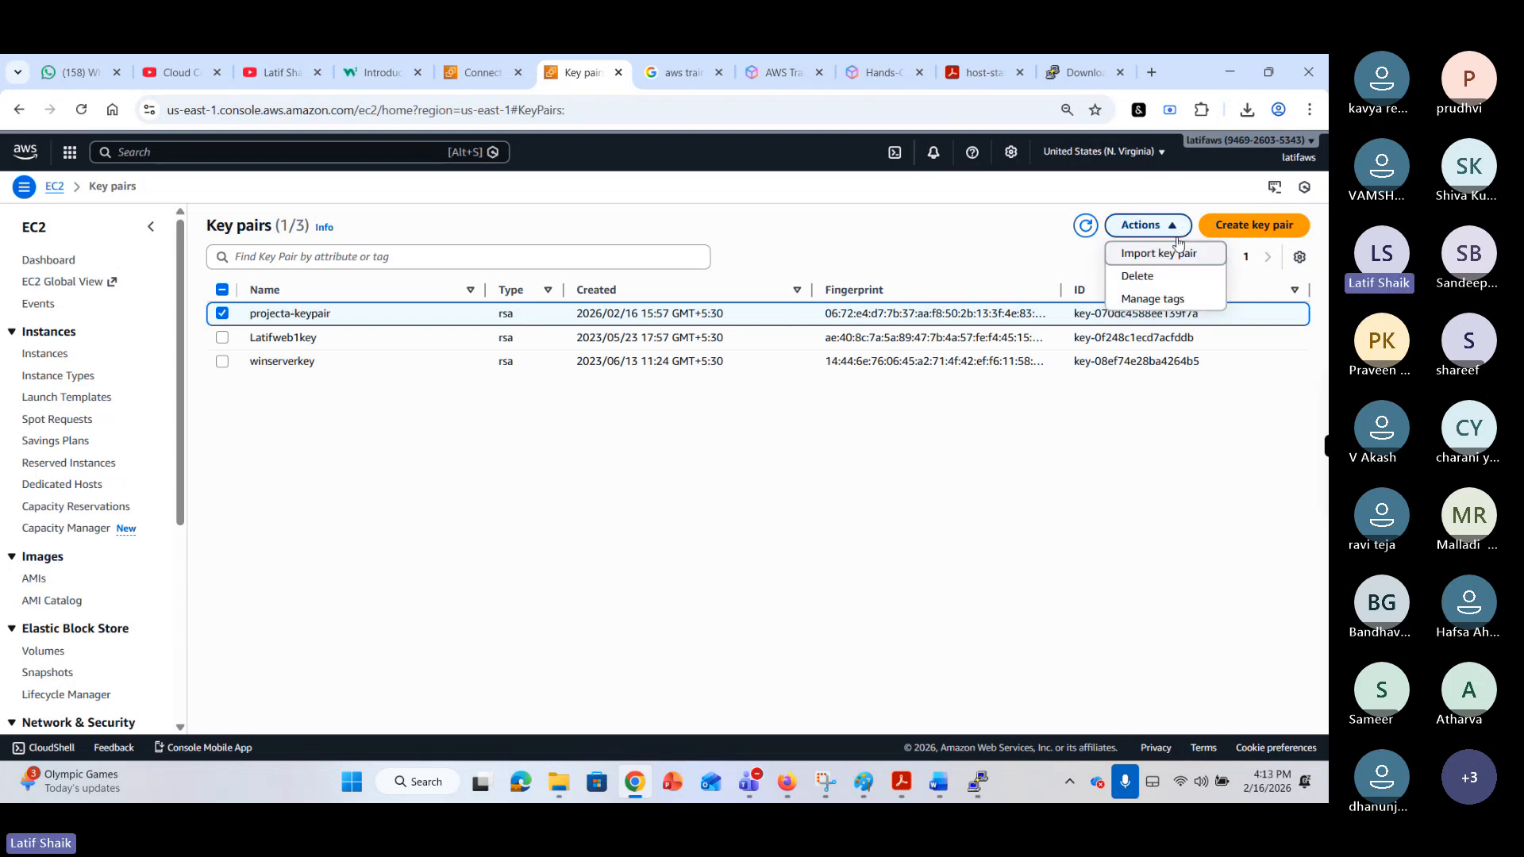
left_click(1302, 258)
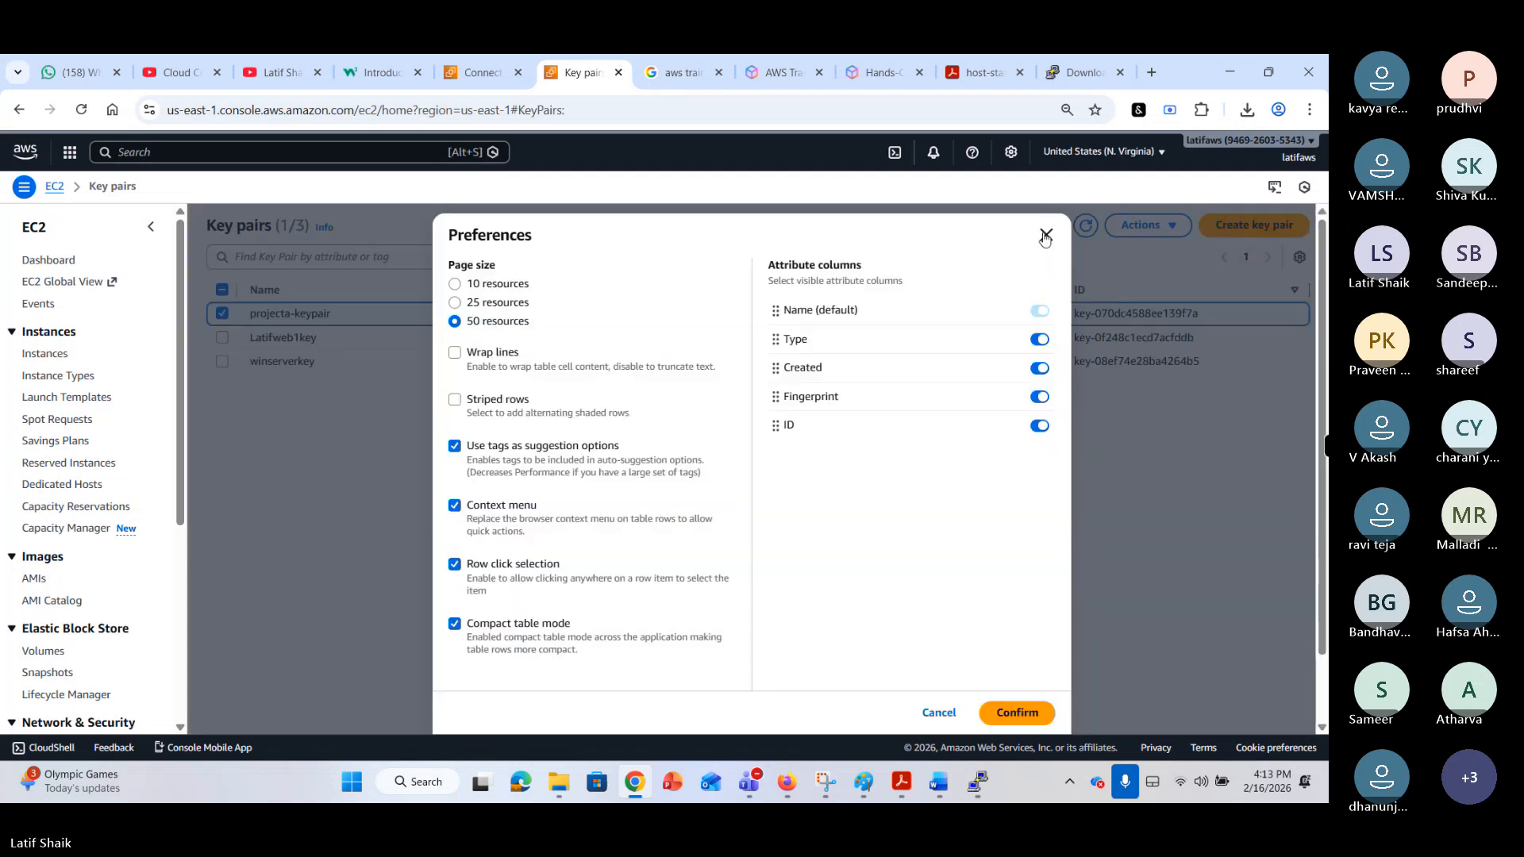
left_click(1045, 237)
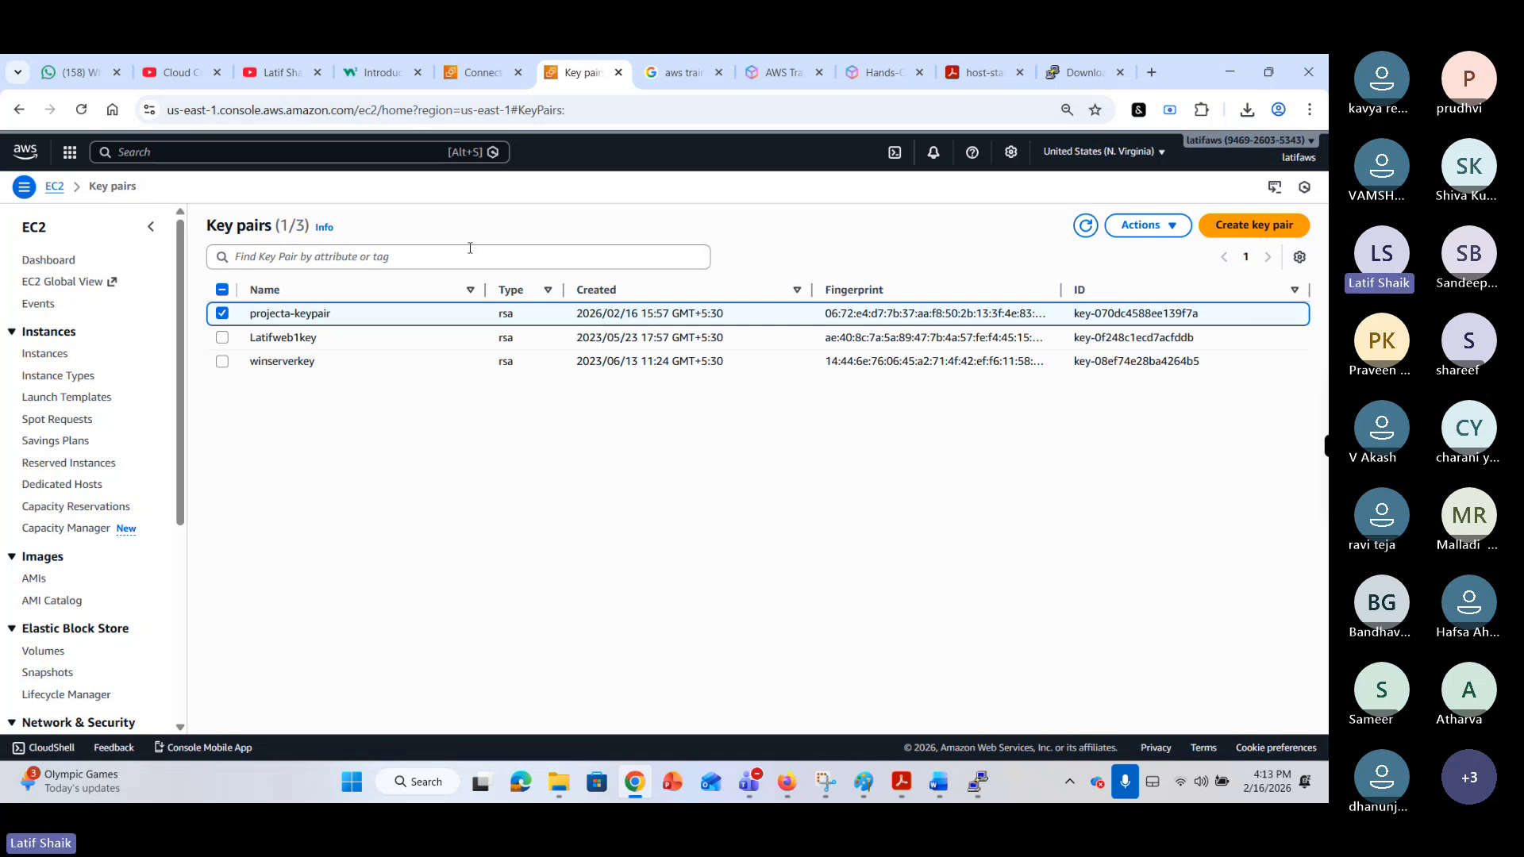
Start a key pair import and load projecta-keypair.ppk from the Downloads folder, with all file types shown.
left_click(1159, 230)
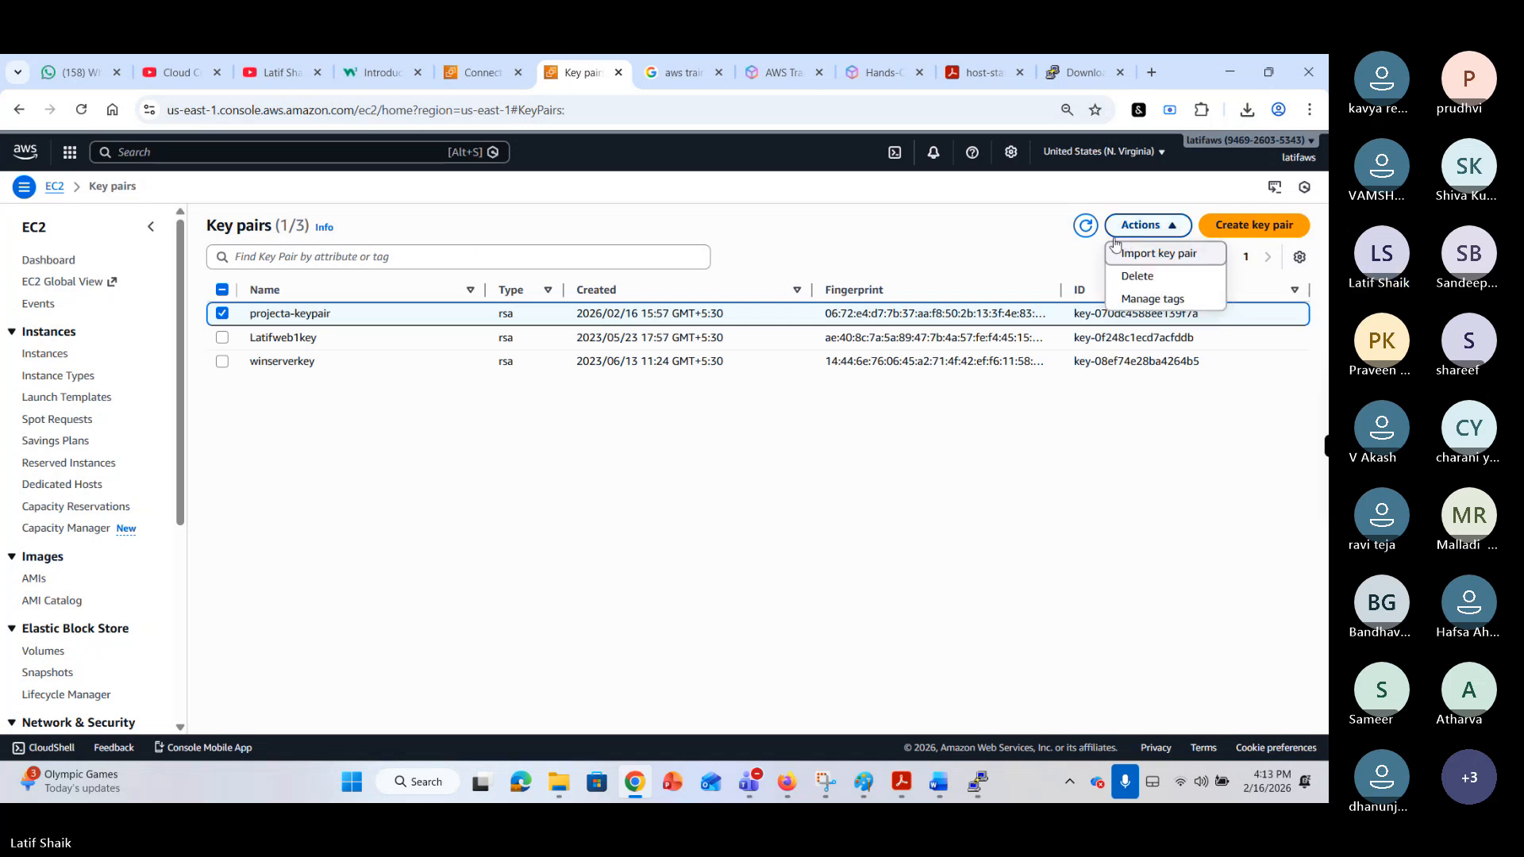
left_click(1141, 254)
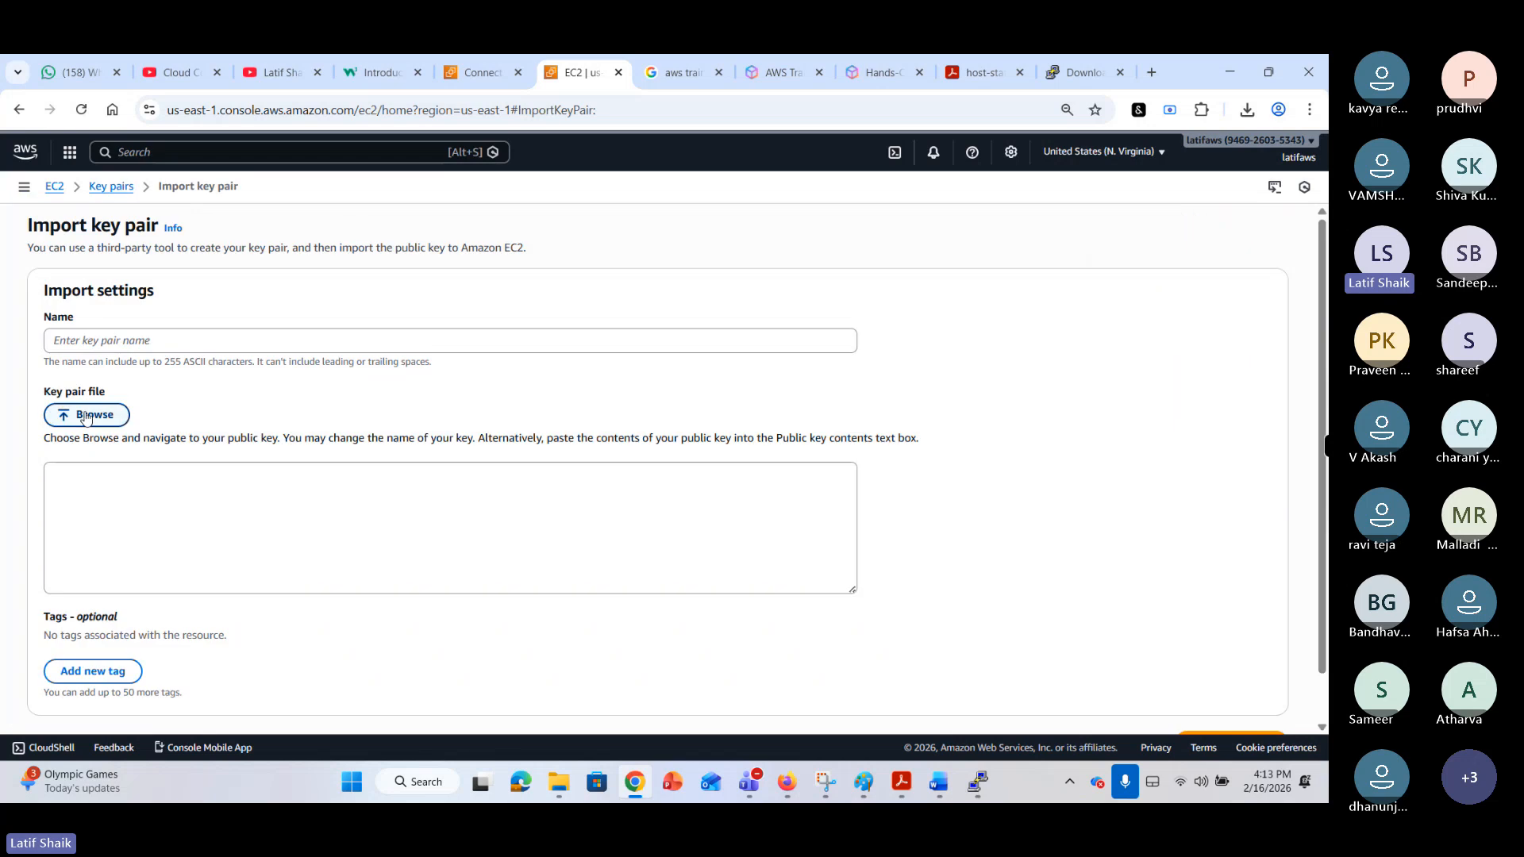
left_click(85, 414)
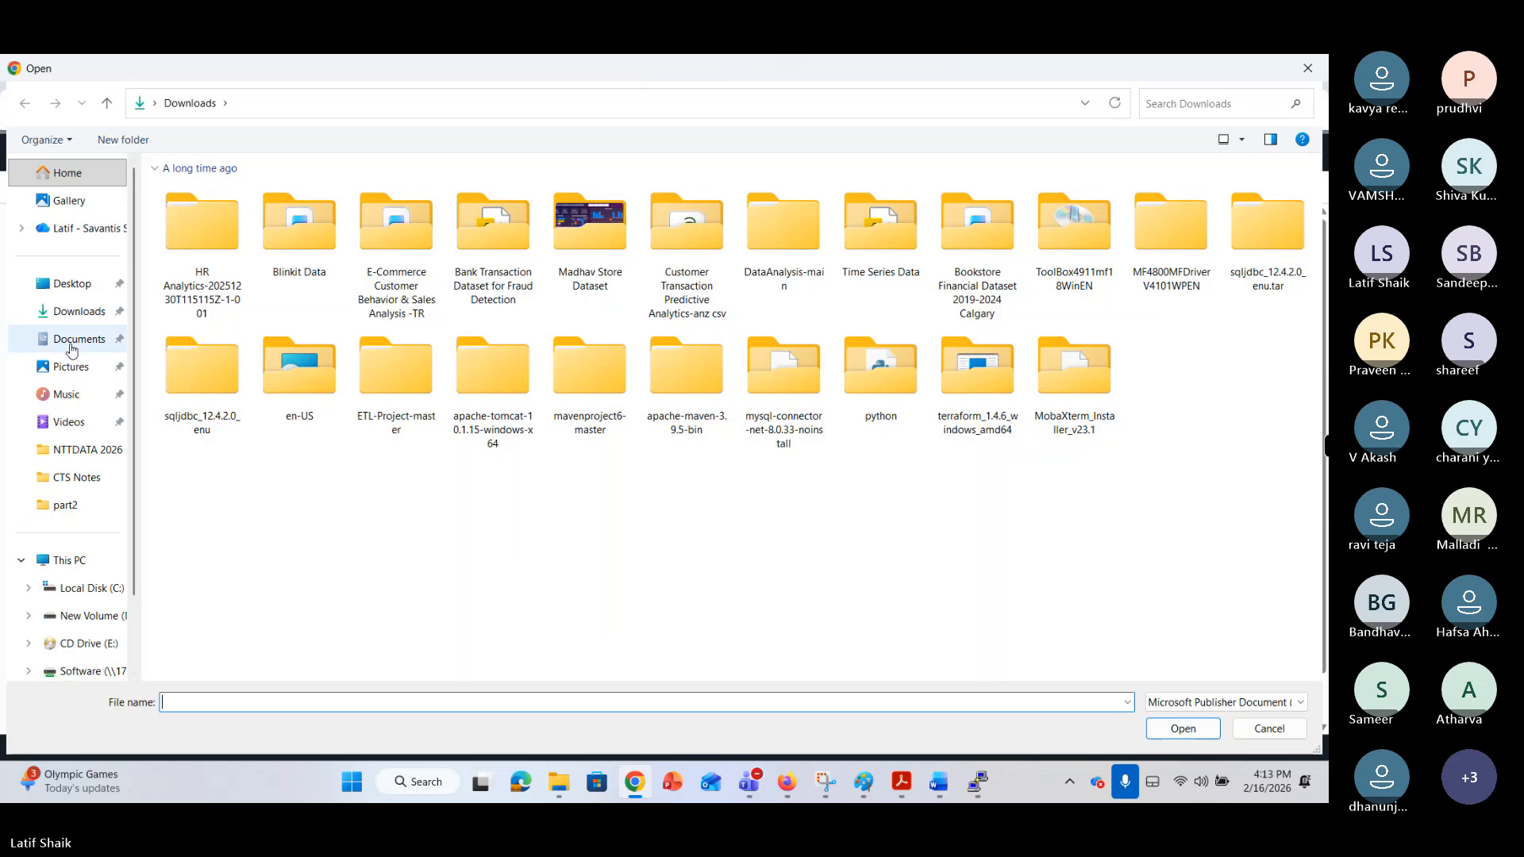
left_click(78, 323)
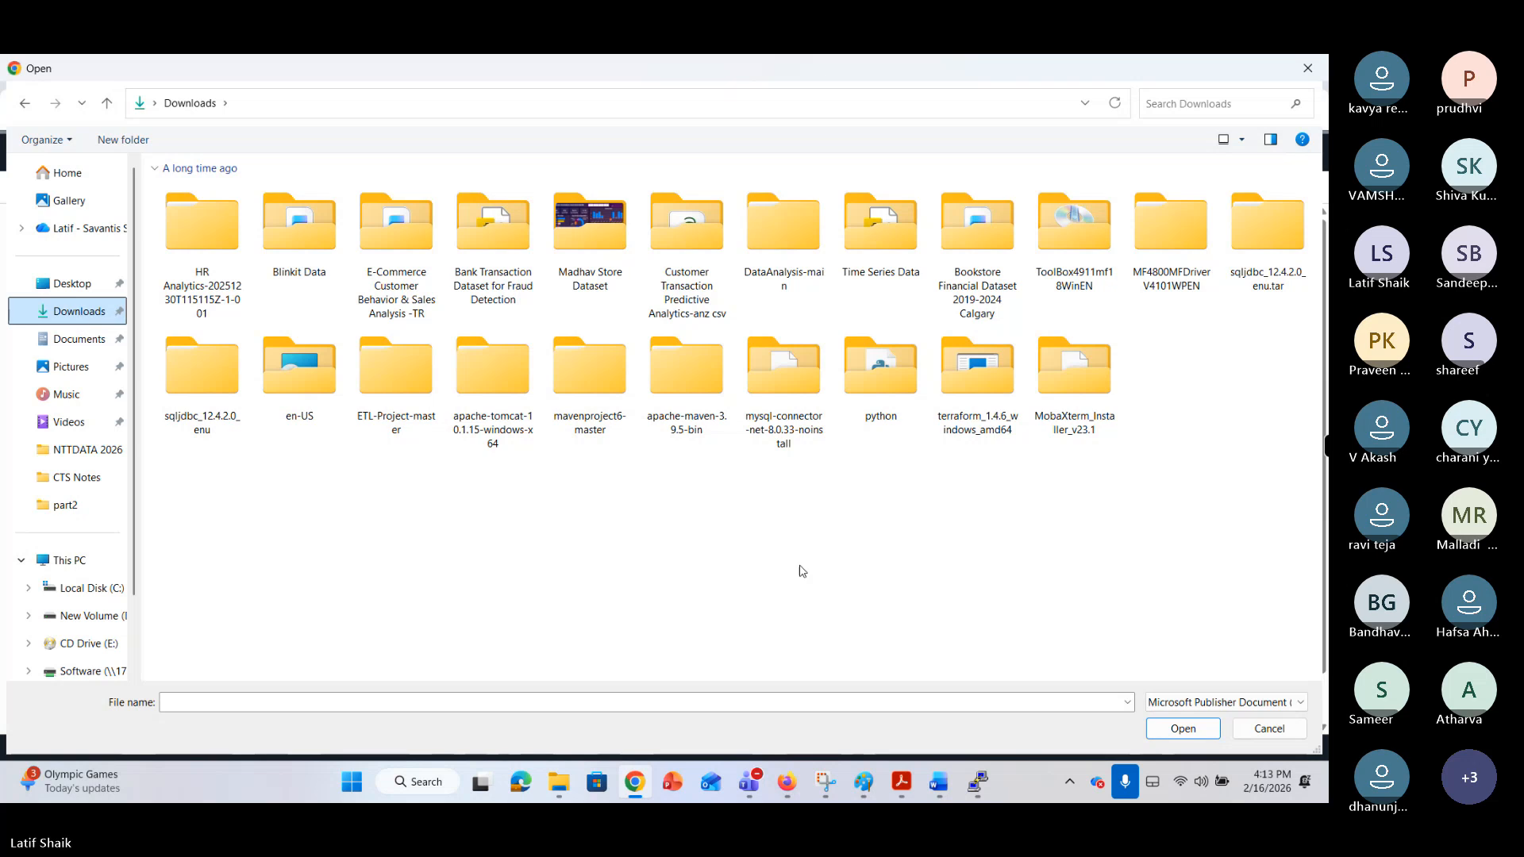
left_click(1223, 701)
left_click(1207, 734)
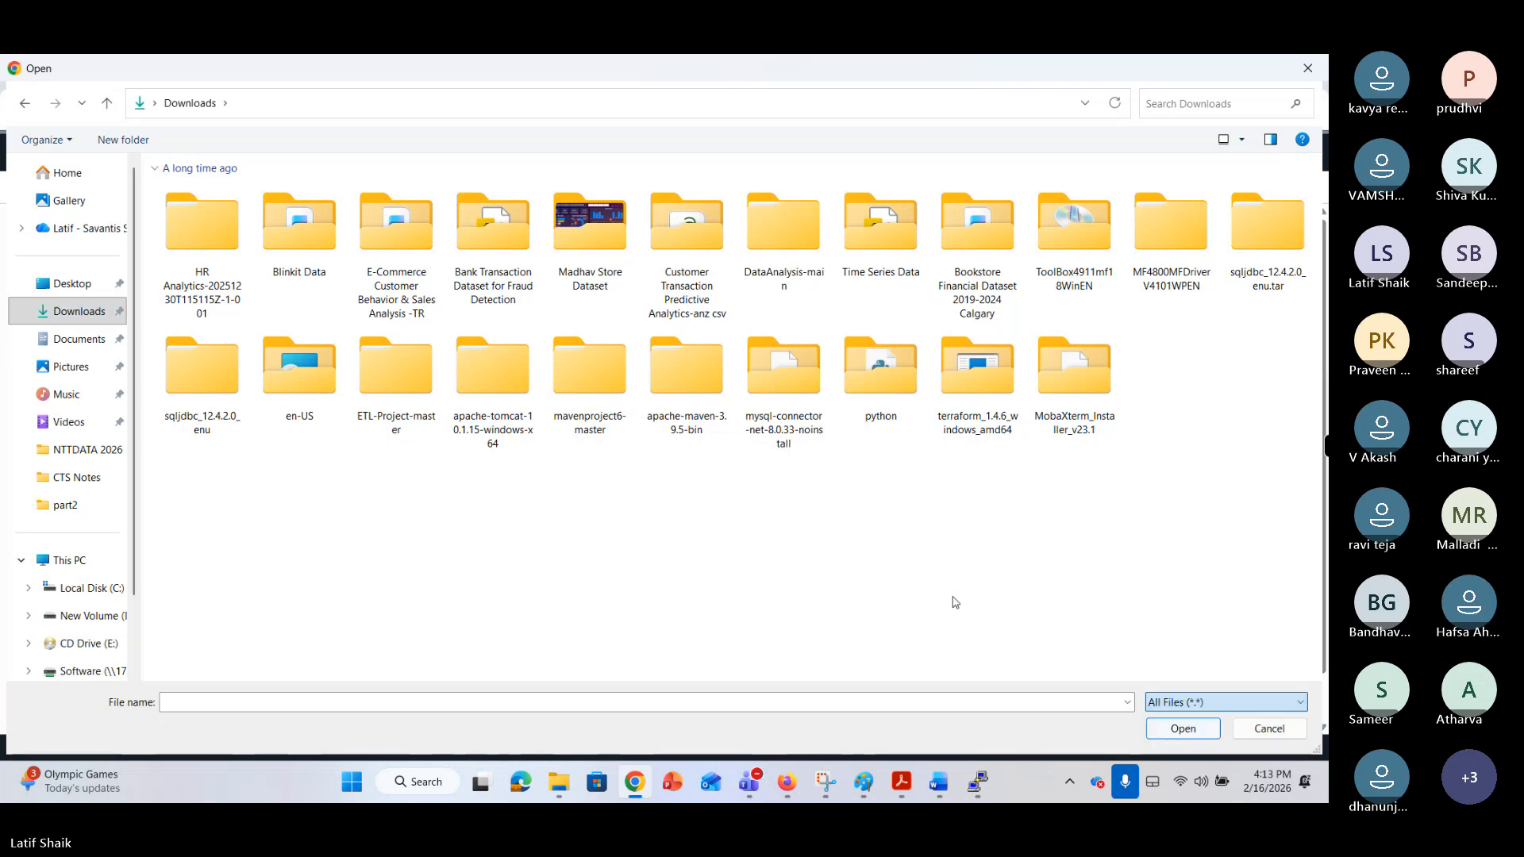
left_click(203, 222)
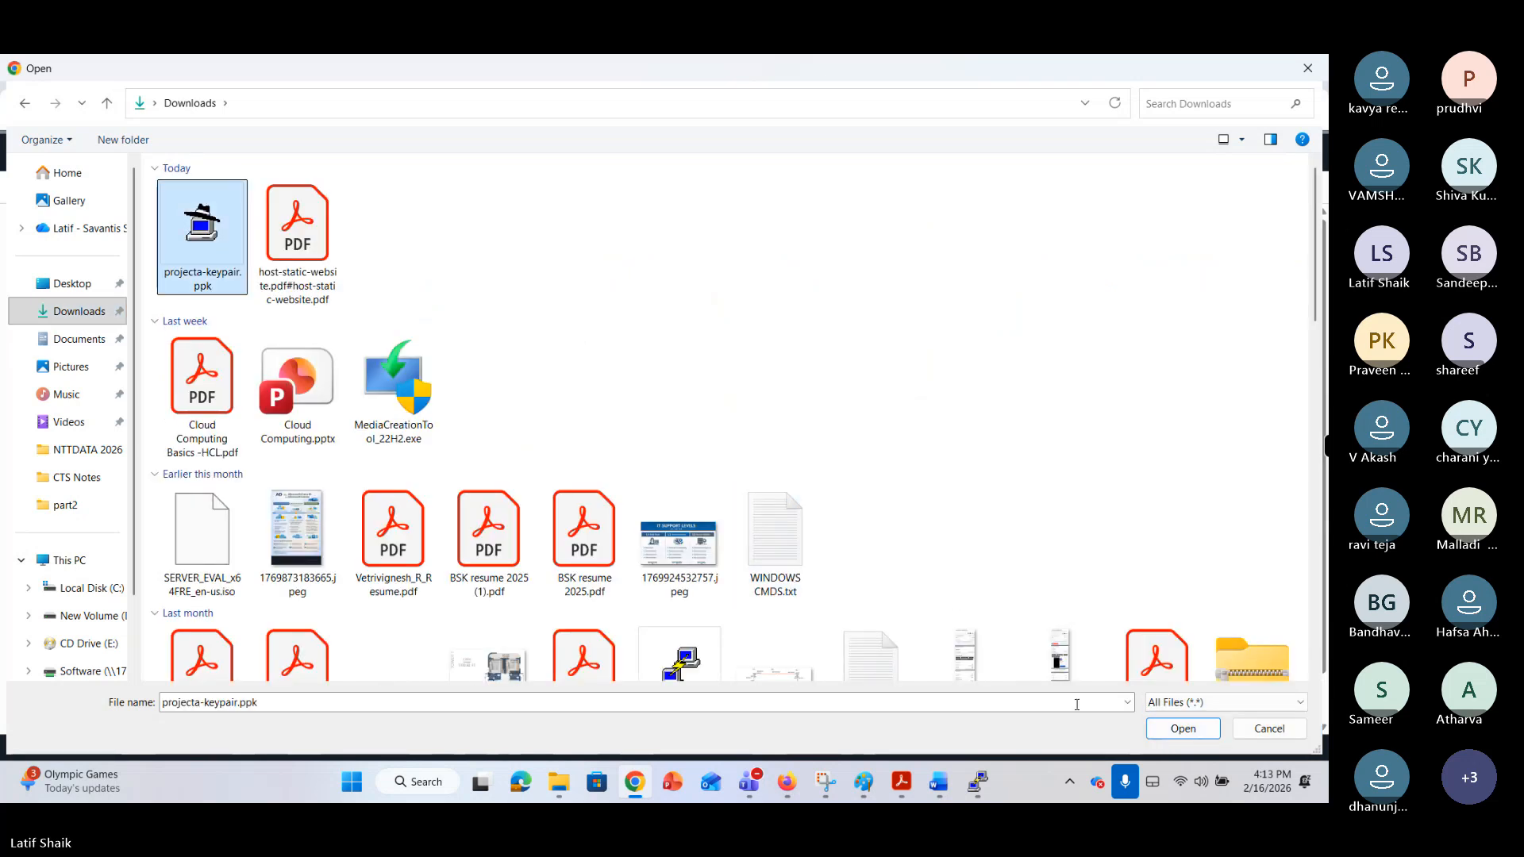
left_click(1182, 728)
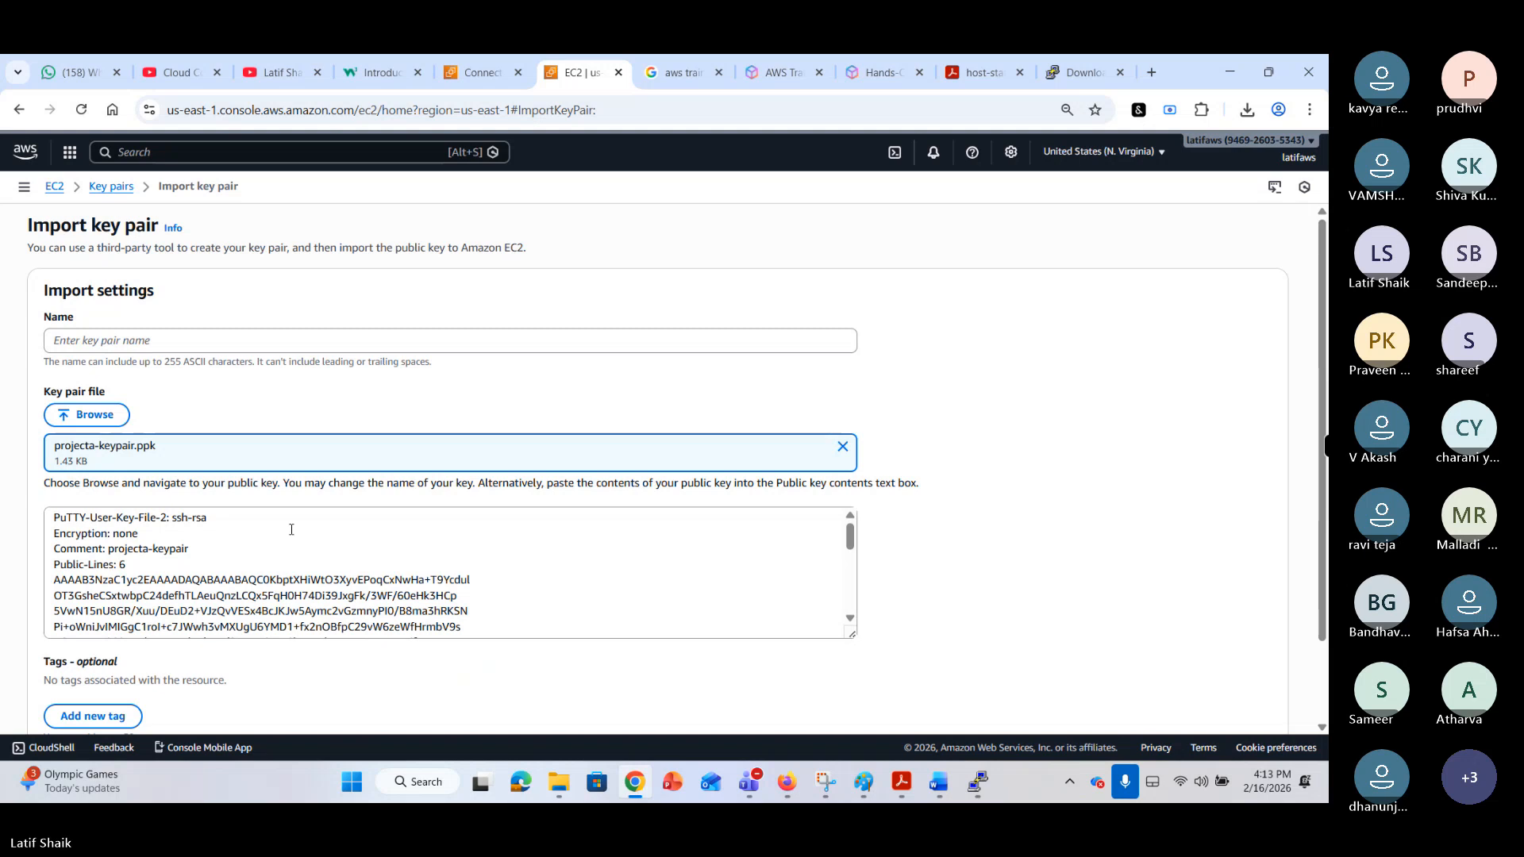
Review the loaded key file contents and try to import the key pair without a name.
scroll(546, 525, "down", 6)
scroll(945, 579, "down", 2)
scroll(444, 508, "down", 1)
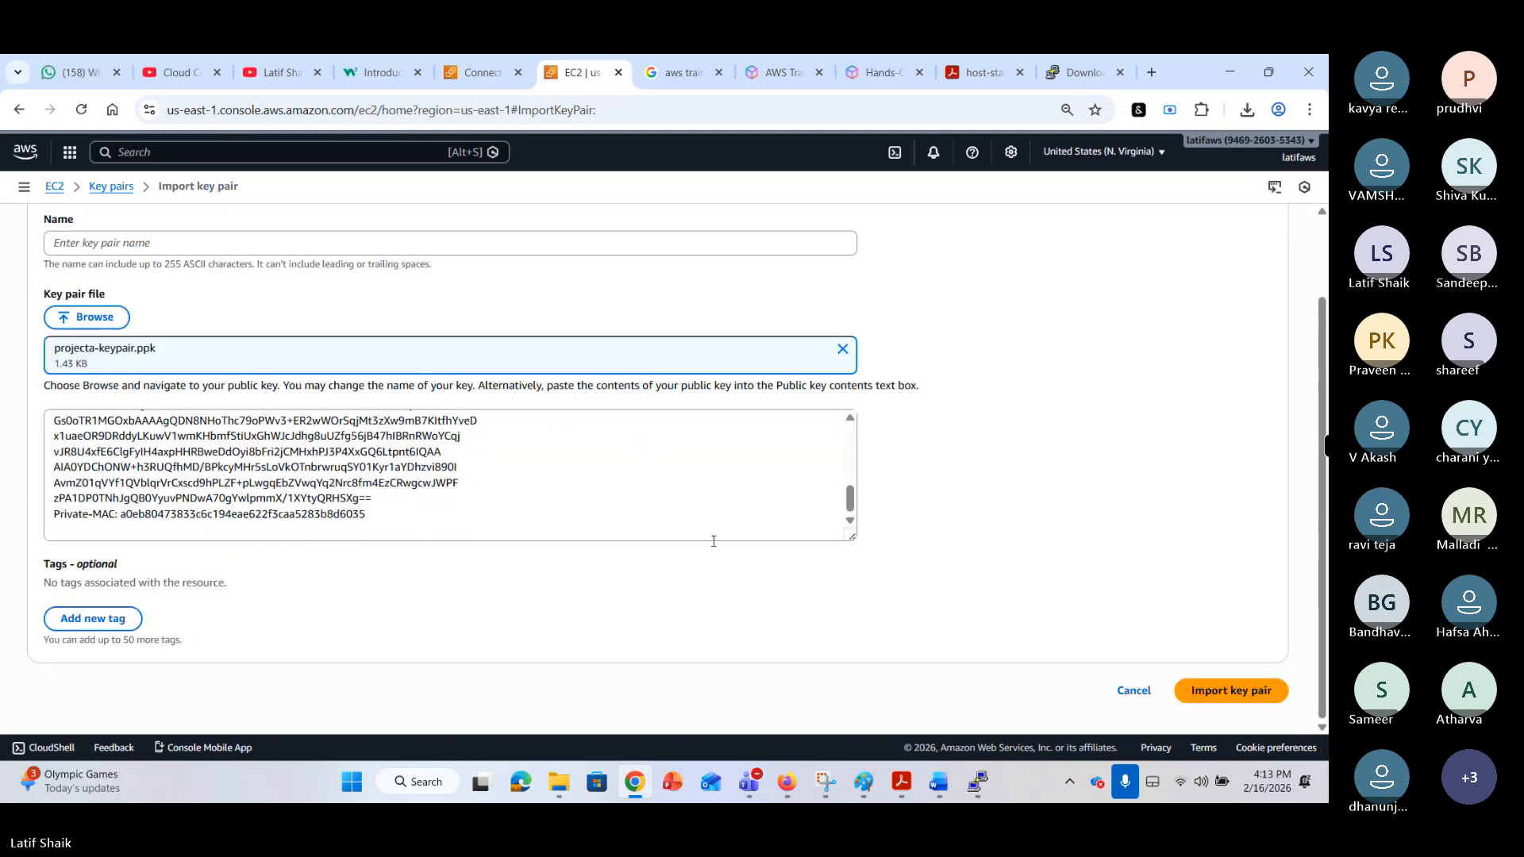
scroll(381, 508, "up", 4)
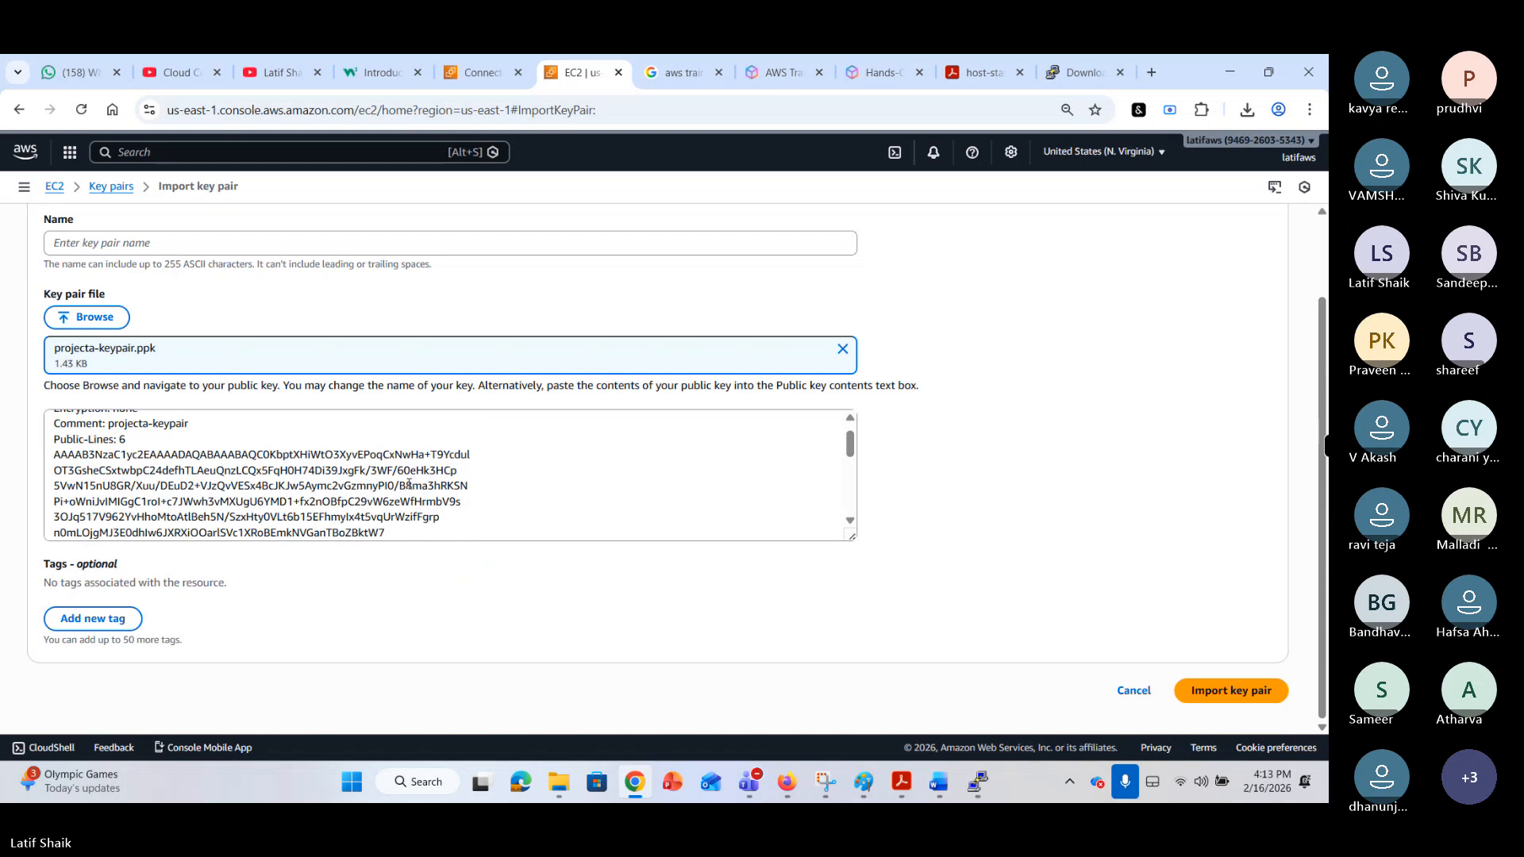
scroll(331, 445, "up", 2)
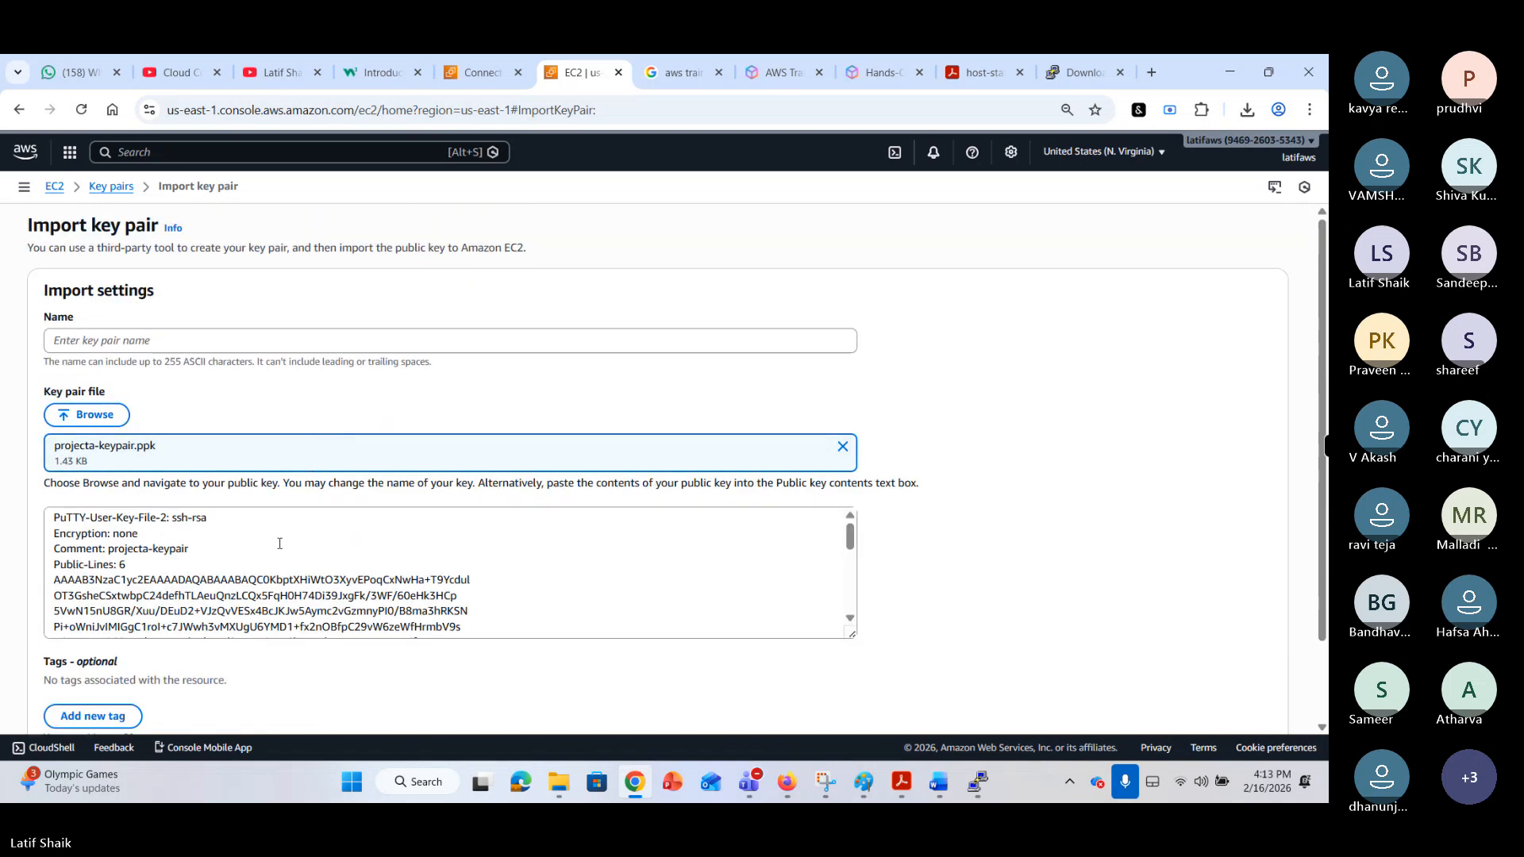
scroll(1133, 568, "down", 2)
left_click(1231, 706)
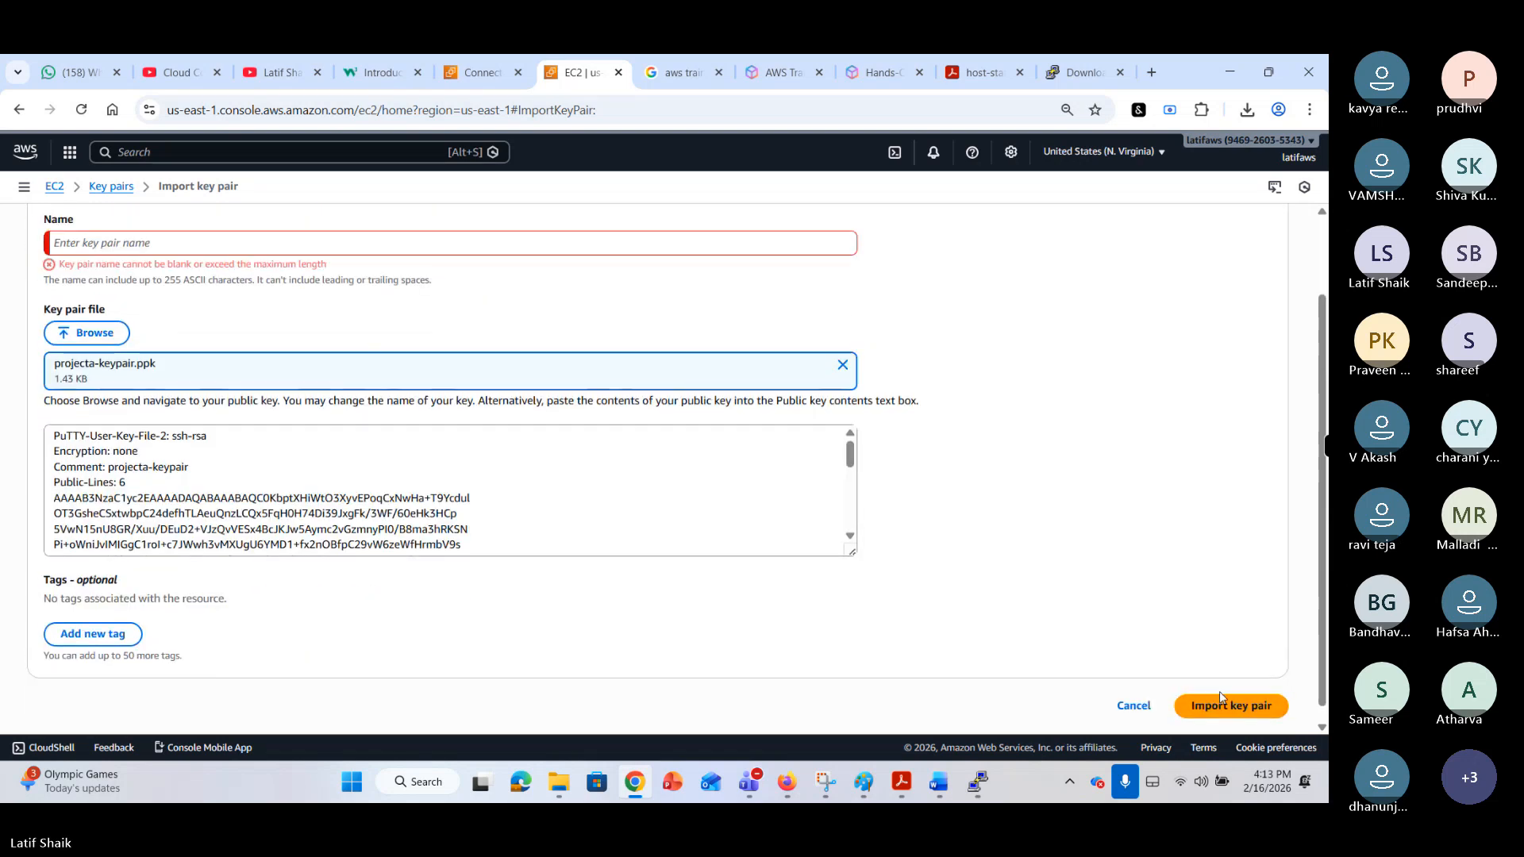
Try to import the key pair under the name projecta-keypair, and cancel the import form.
left_click(105, 243)
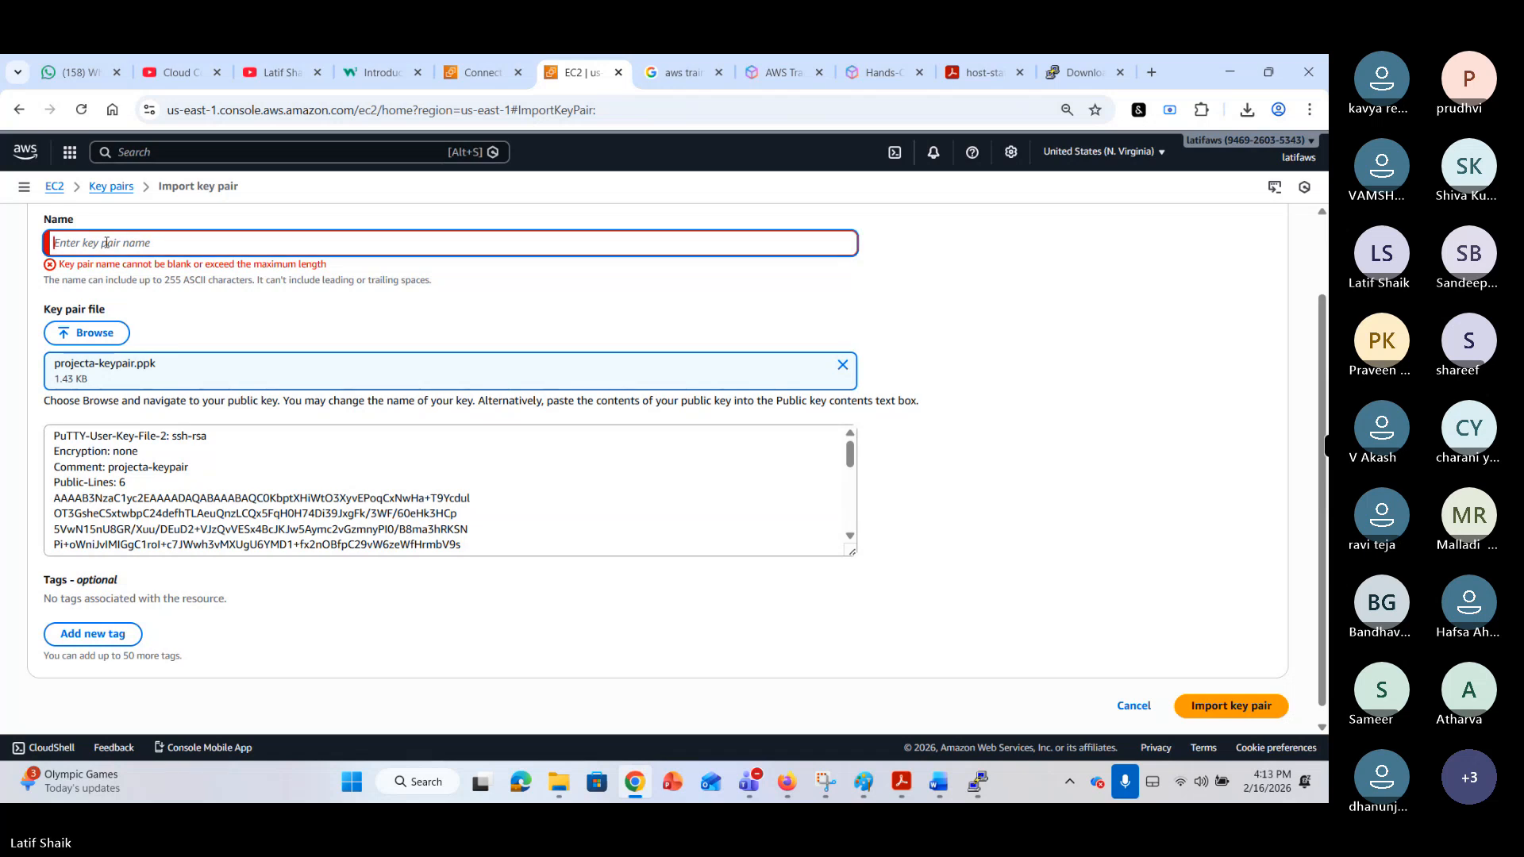
type("pro")
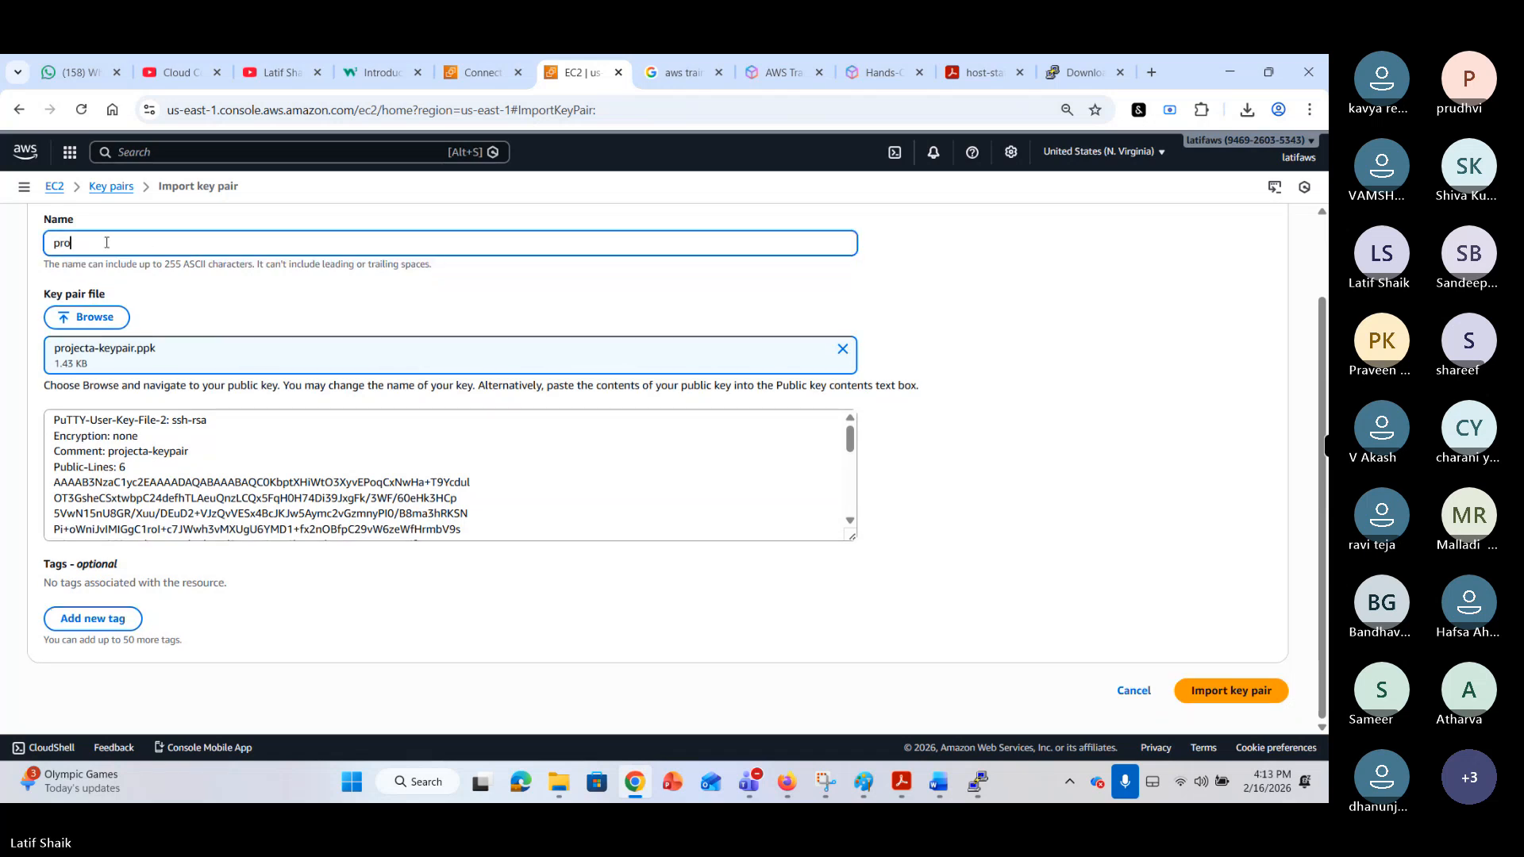
type("jecta")
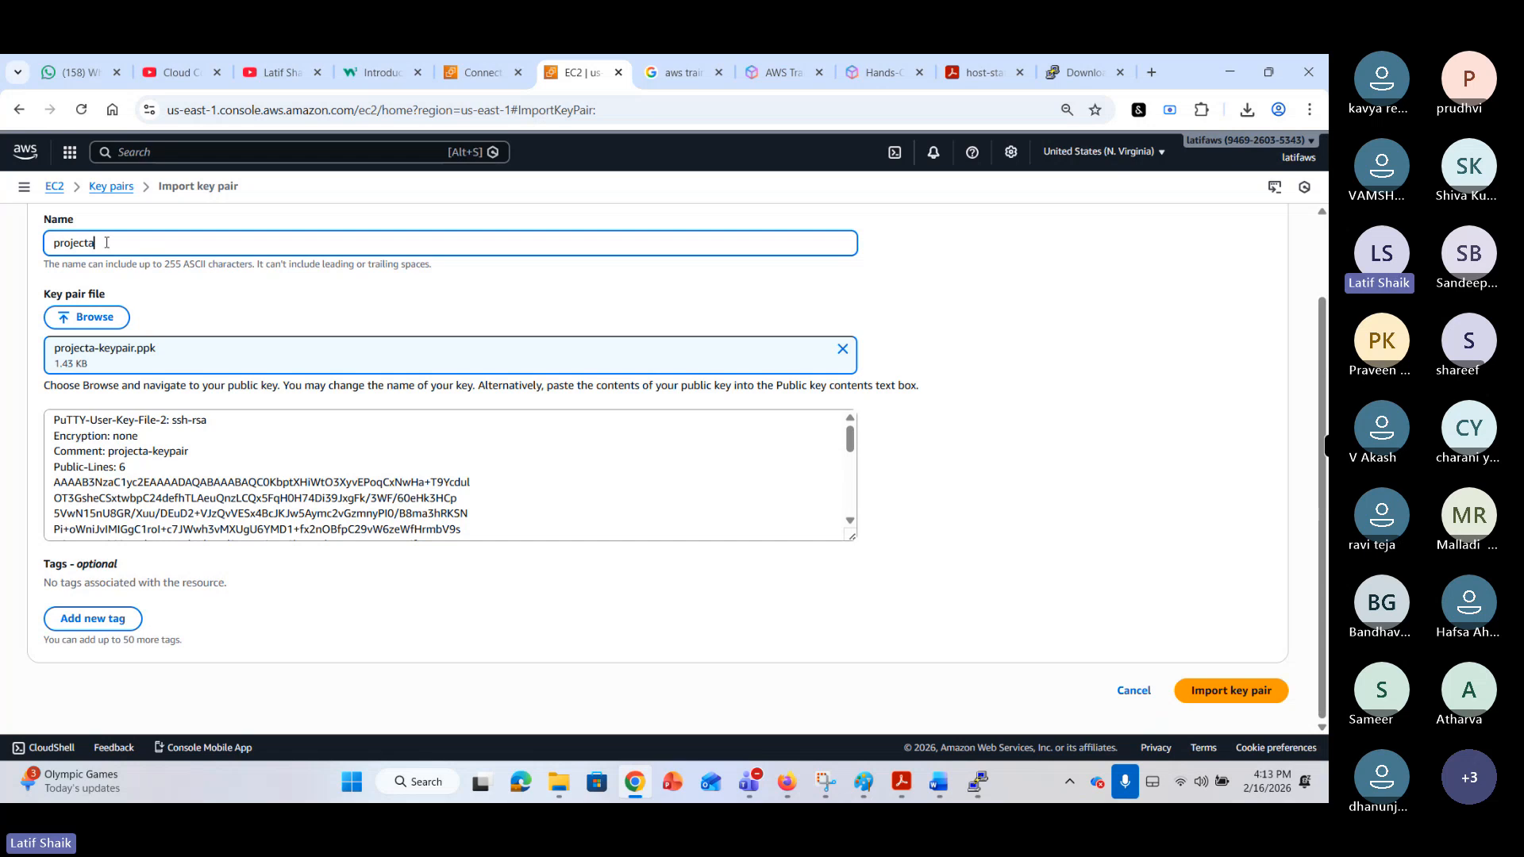
type("-keypair")
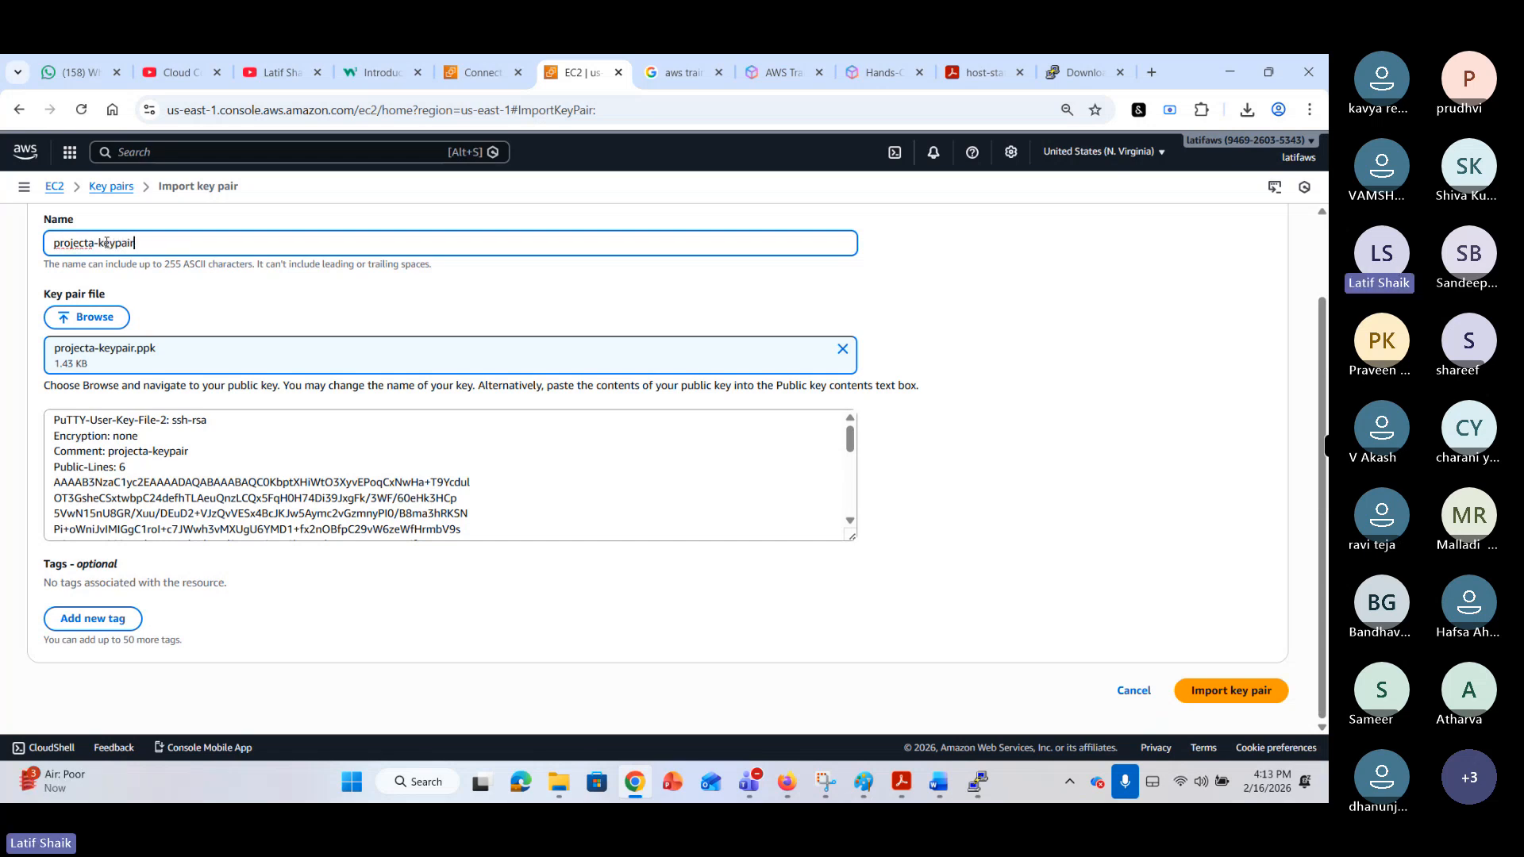
left_click(1219, 692)
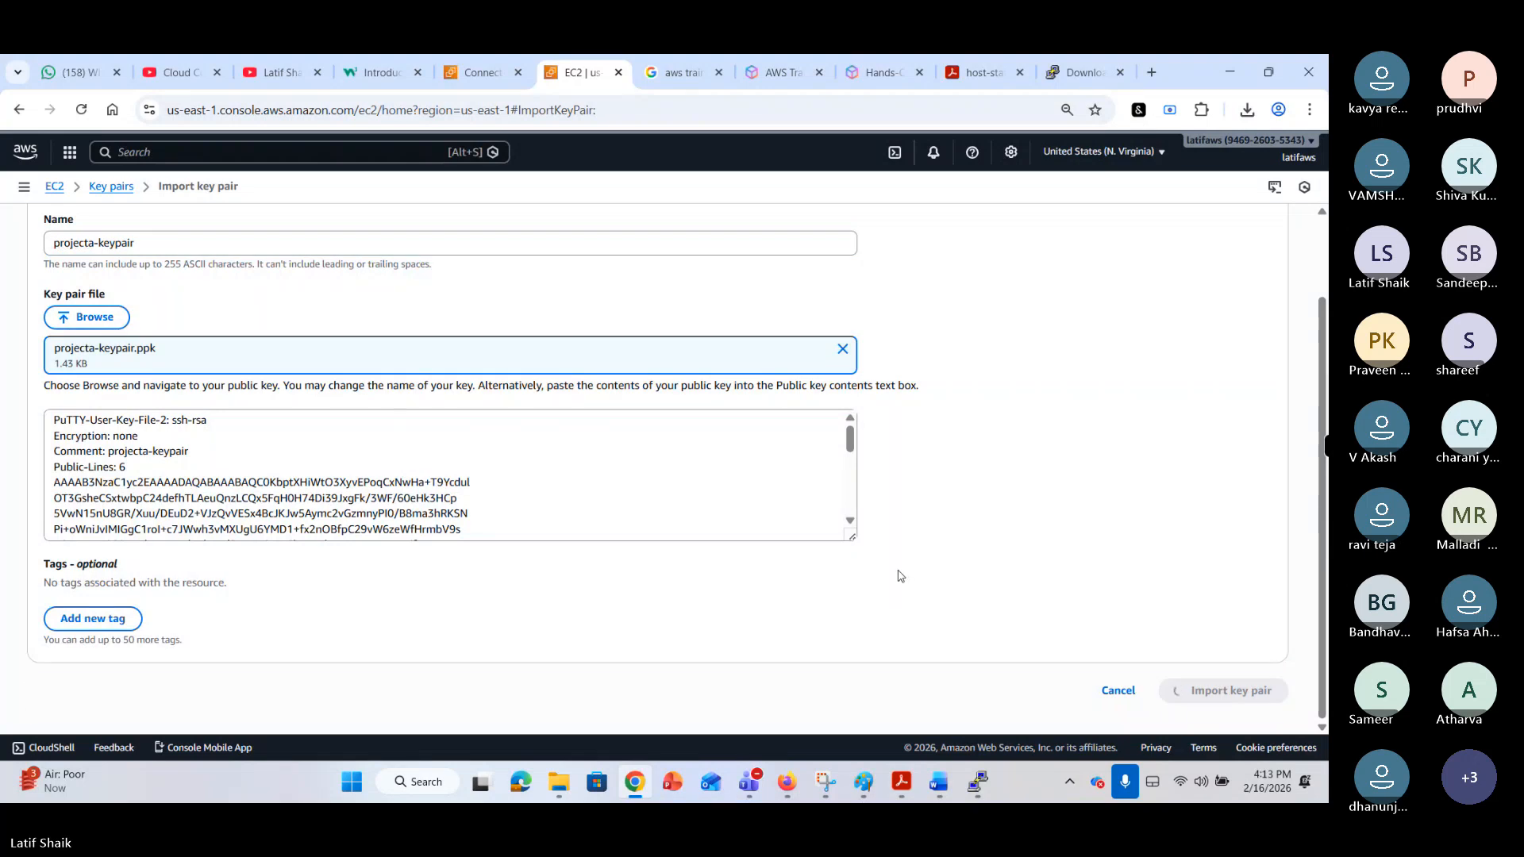
scroll(572, 579, "down", 1)
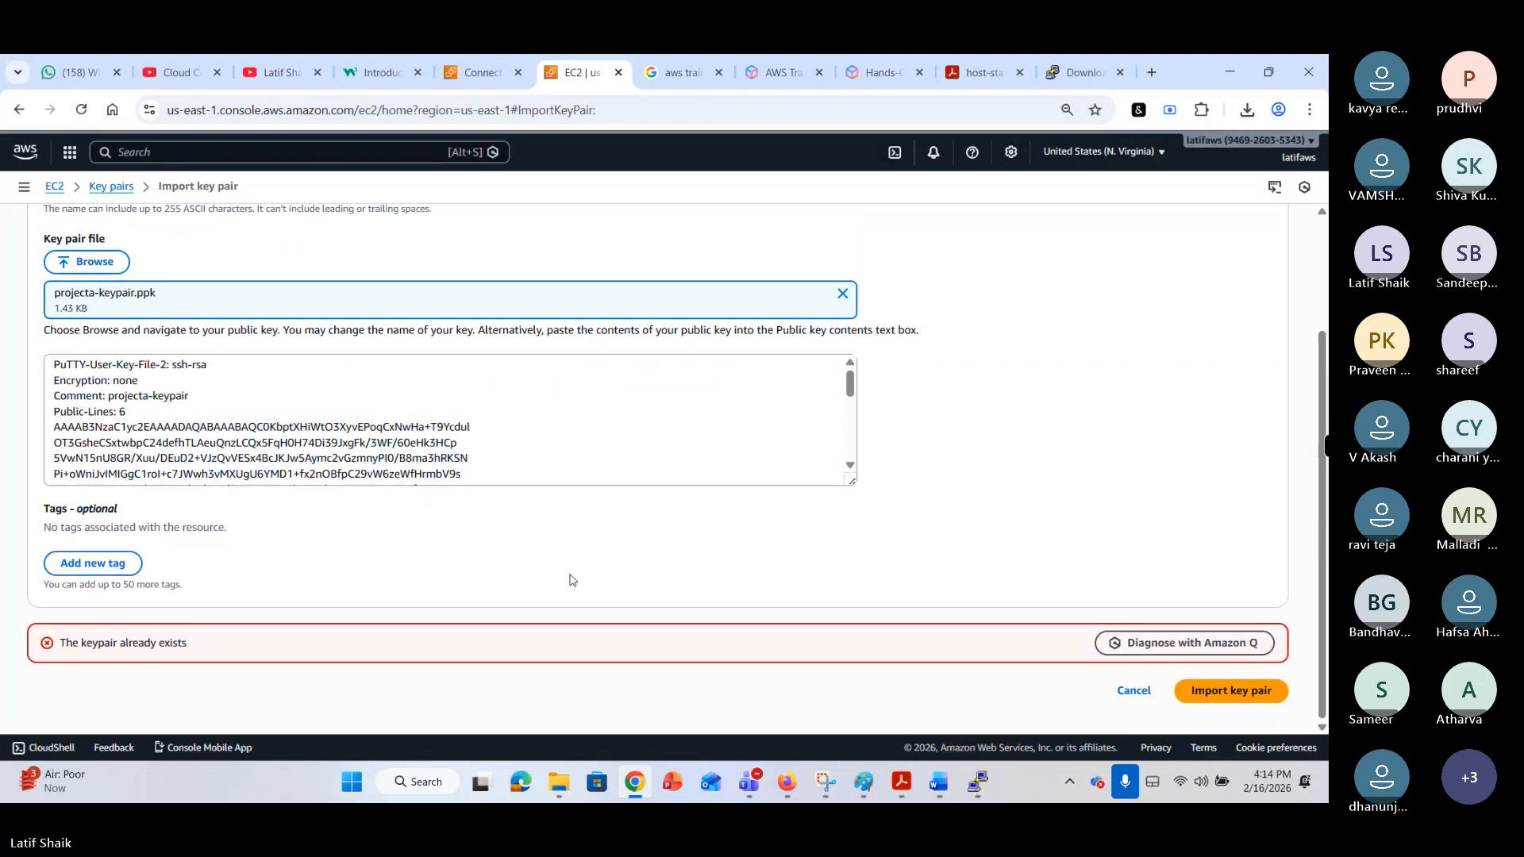
scroll(570, 580, "up", 2)
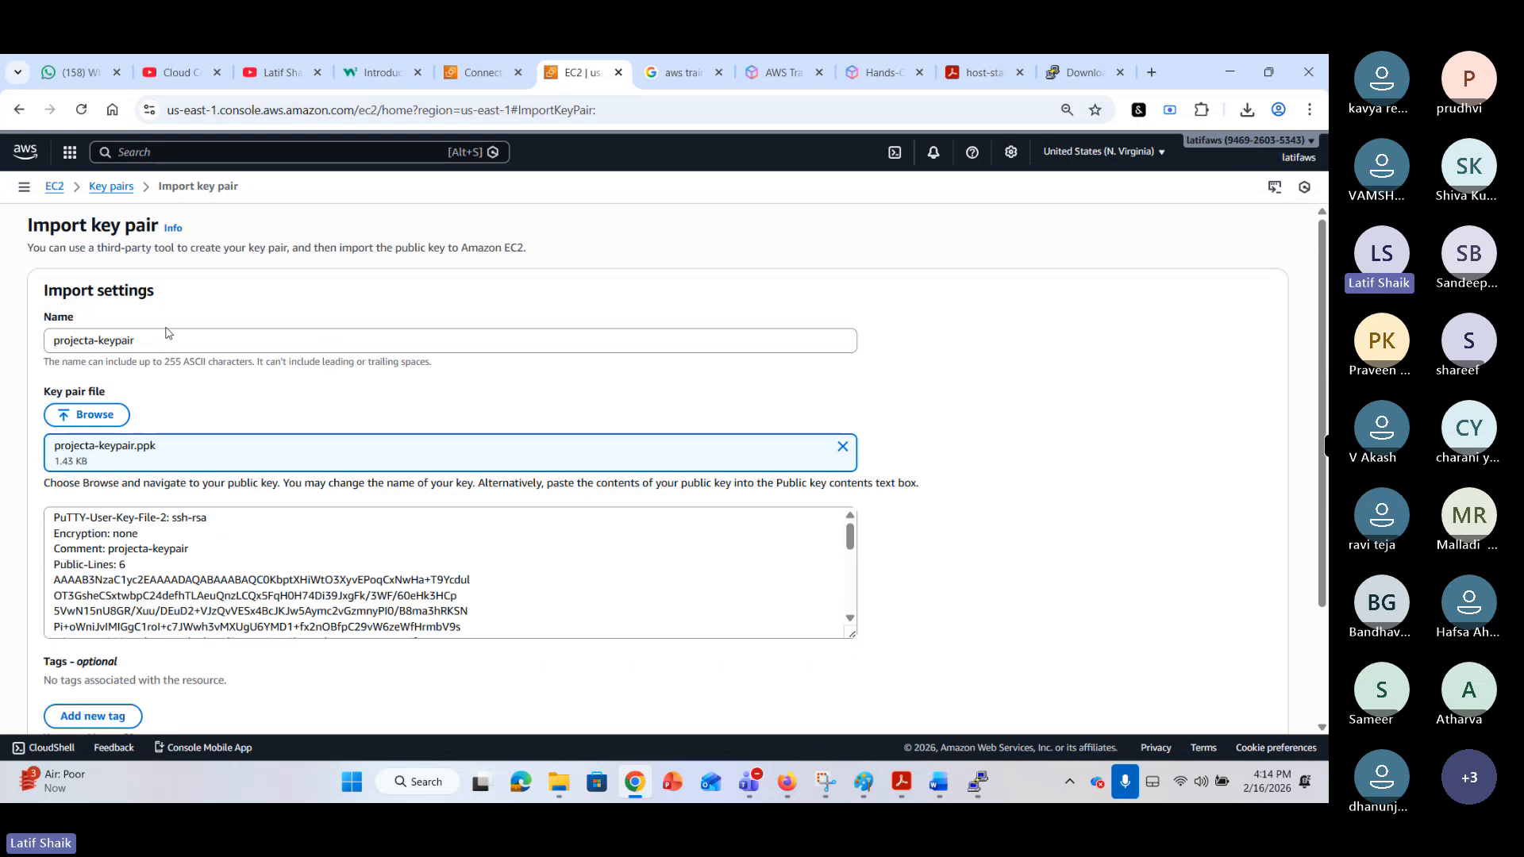
scroll(1080, 478, "down", 2)
left_click(1131, 692)
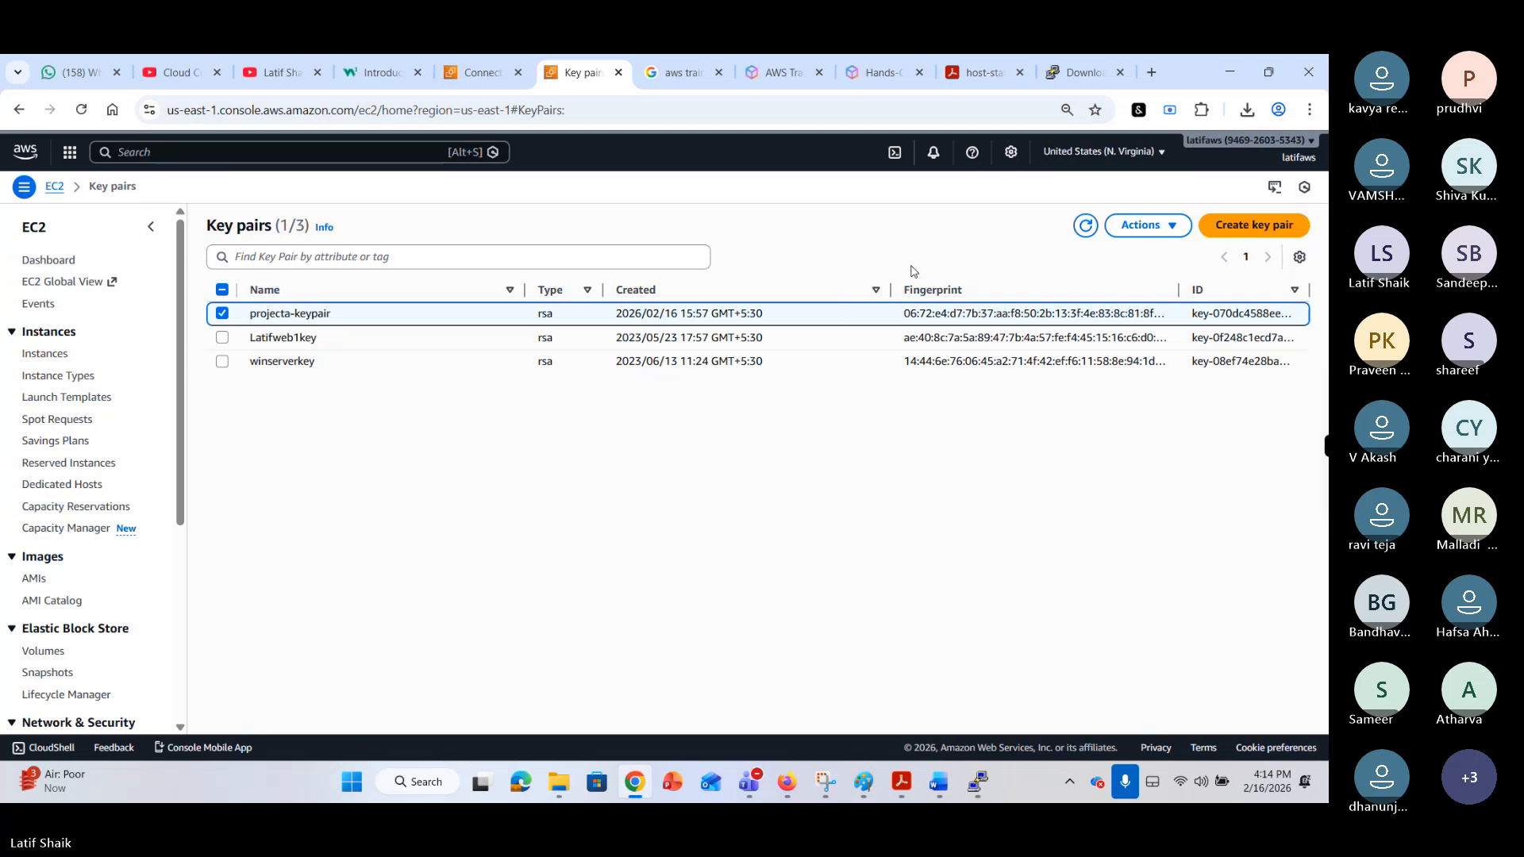
Close the inactive PuTTY session and launch PuTTY again for a new session configuration.
left_click(1171, 225)
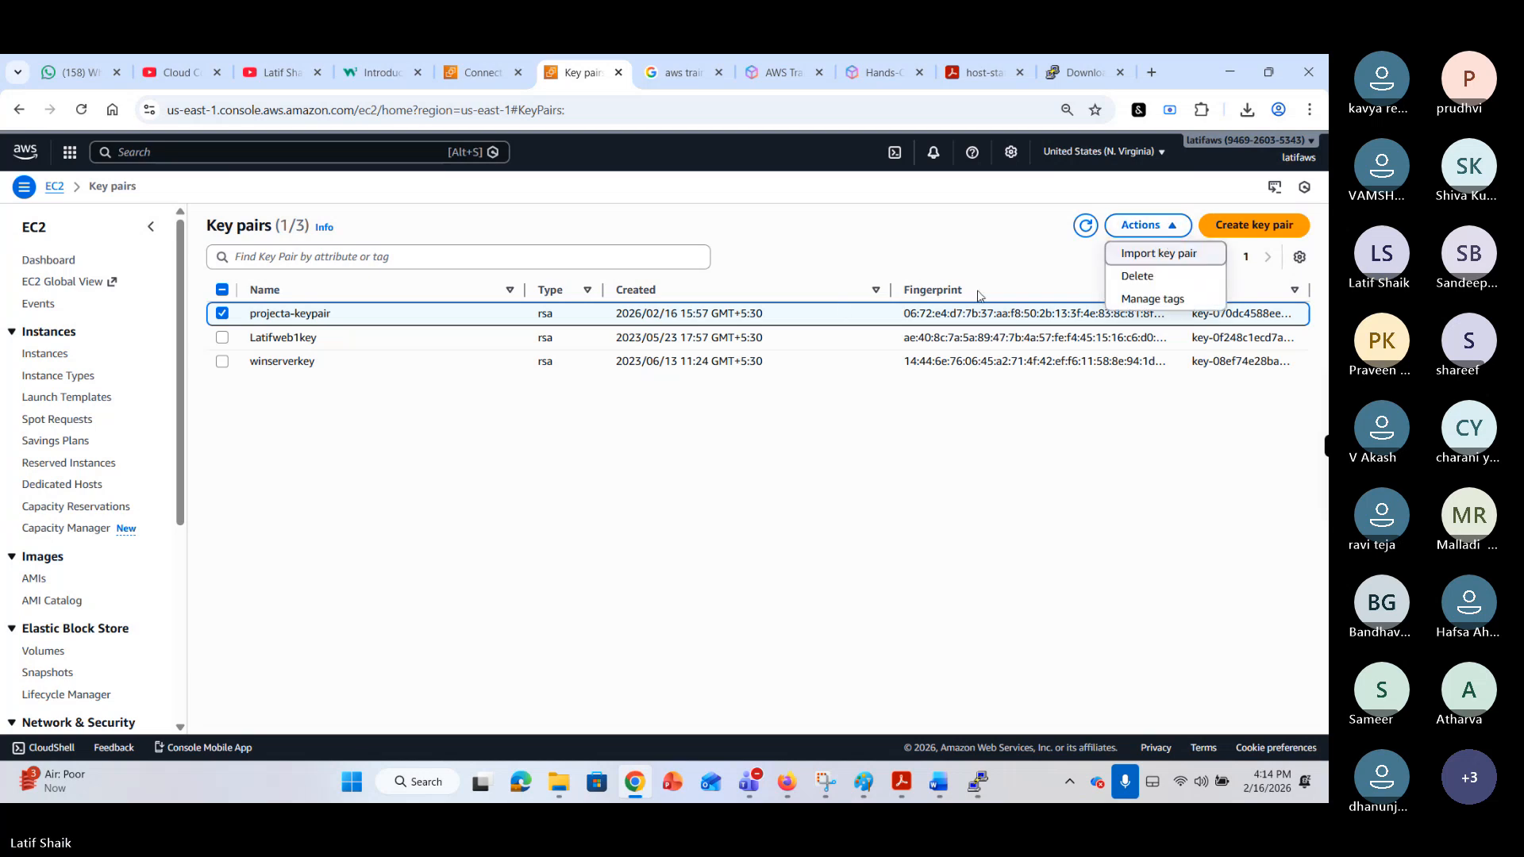
left_click(950, 540)
left_click(976, 786)
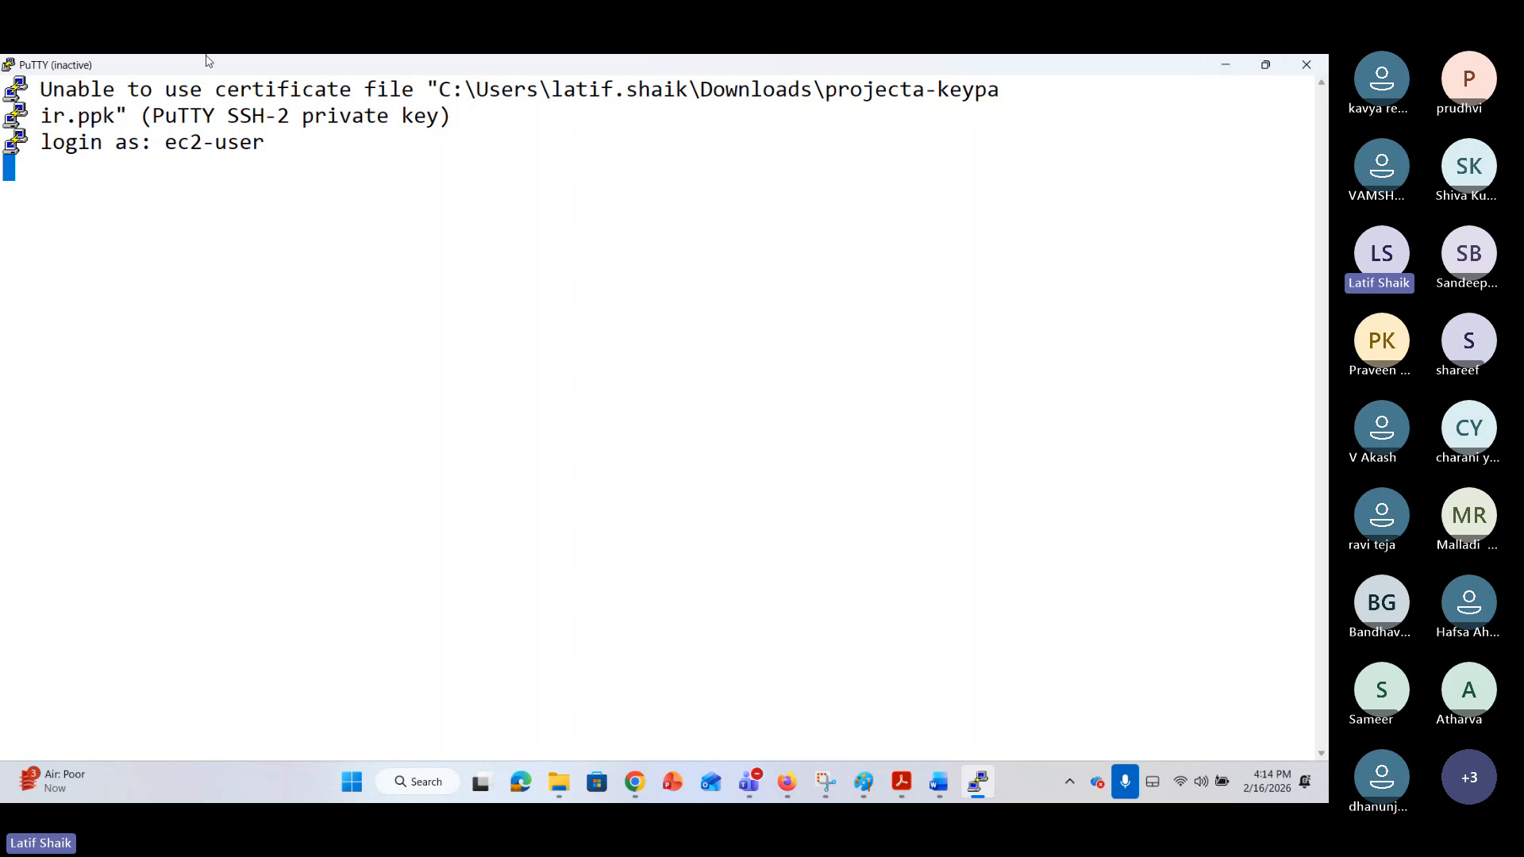
left_click(1307, 65)
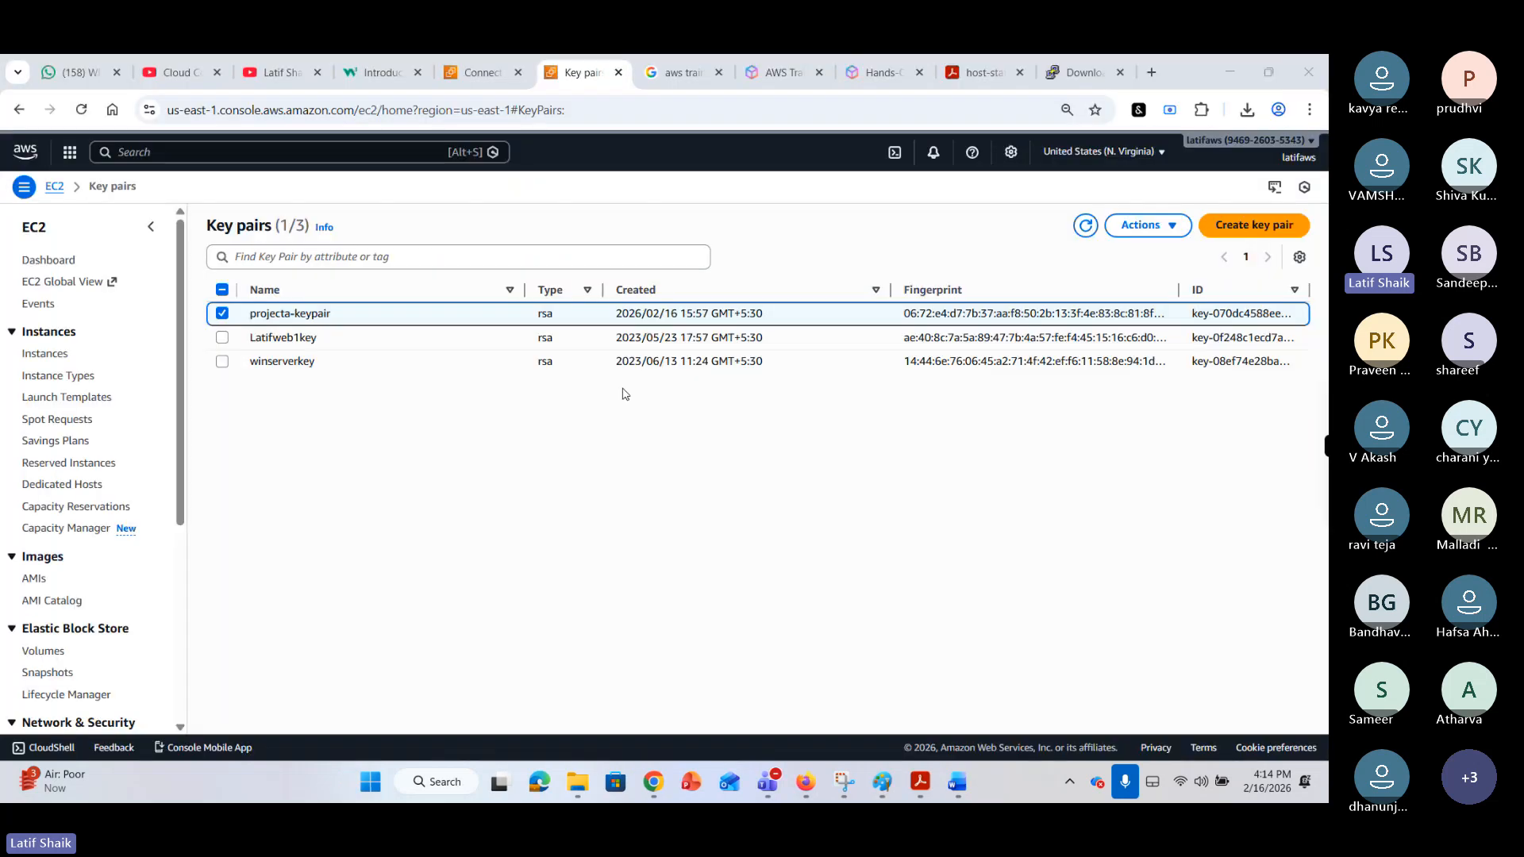
key("super")
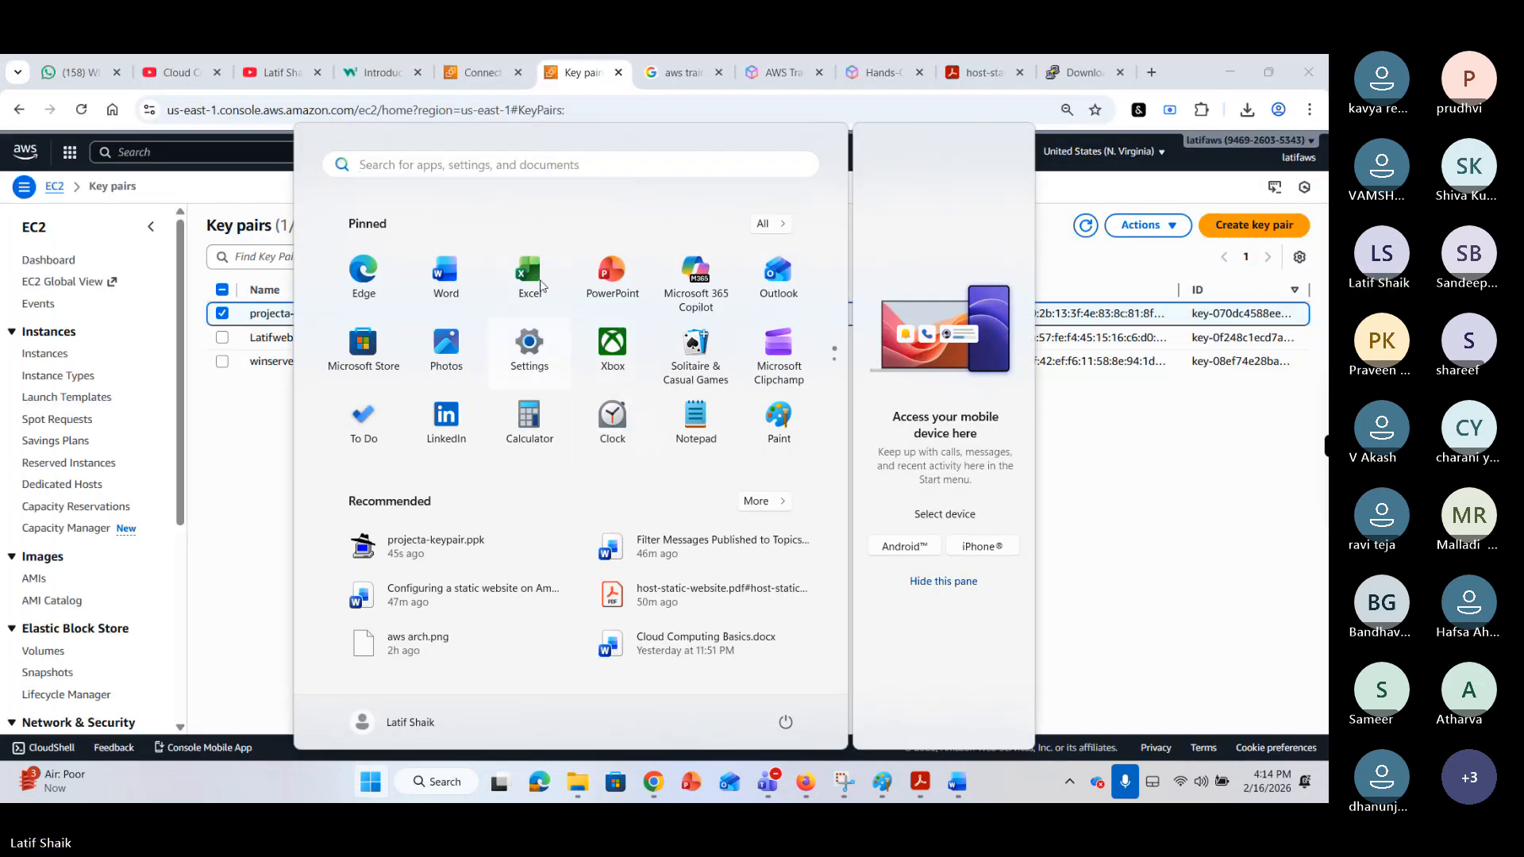
type("puTTY")
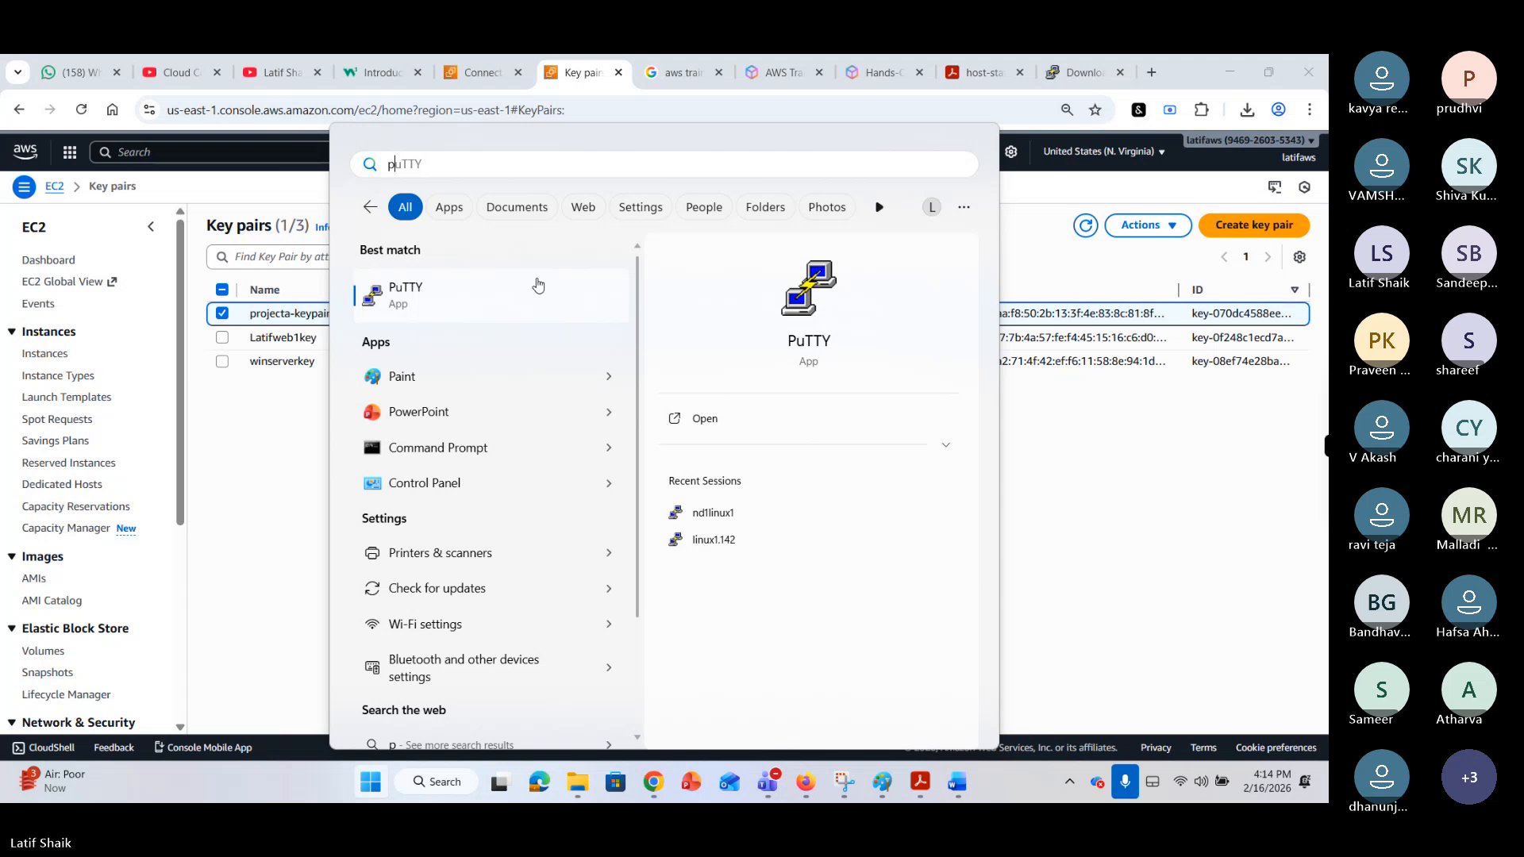
left_click(533, 298)
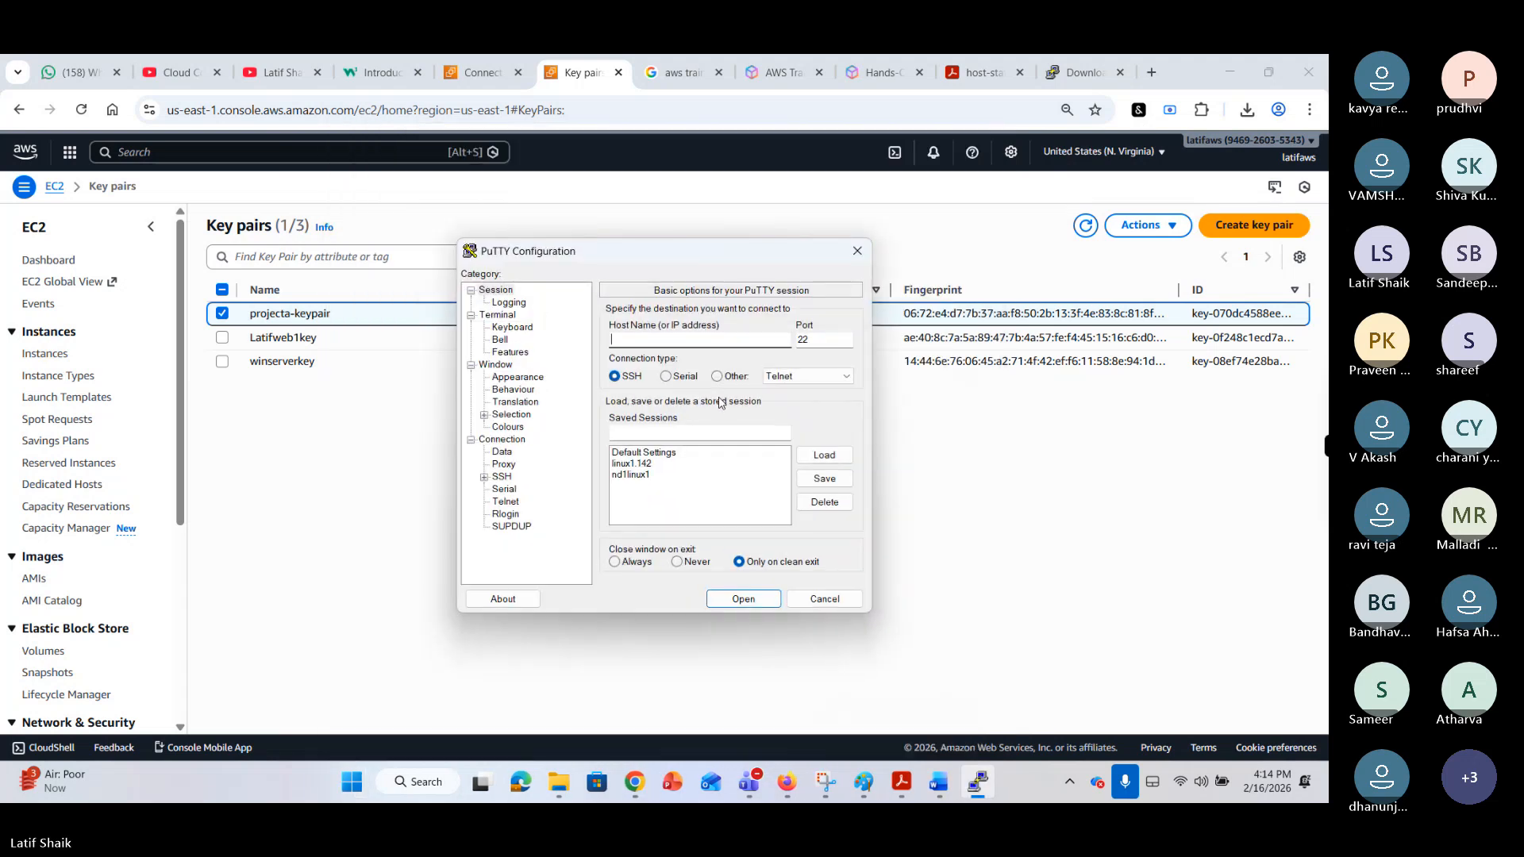
Try to add a manual host key in the SSH host key settings without specifying one, and examine the algorithm selection policy.
left_click(508, 442)
left_click(506, 453)
left_click(508, 465)
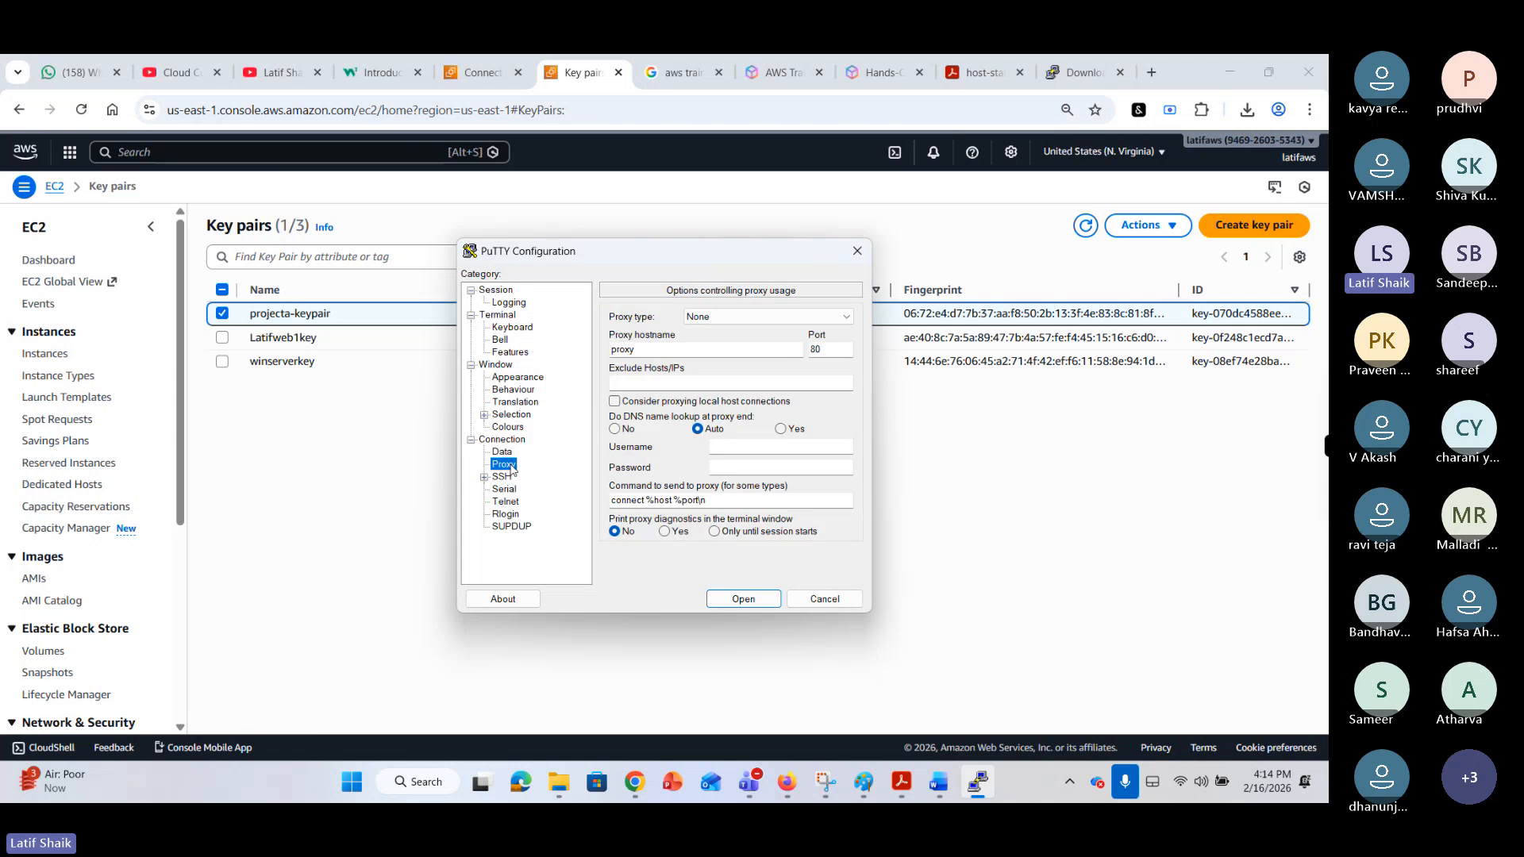
left_click(485, 478)
left_click(520, 490)
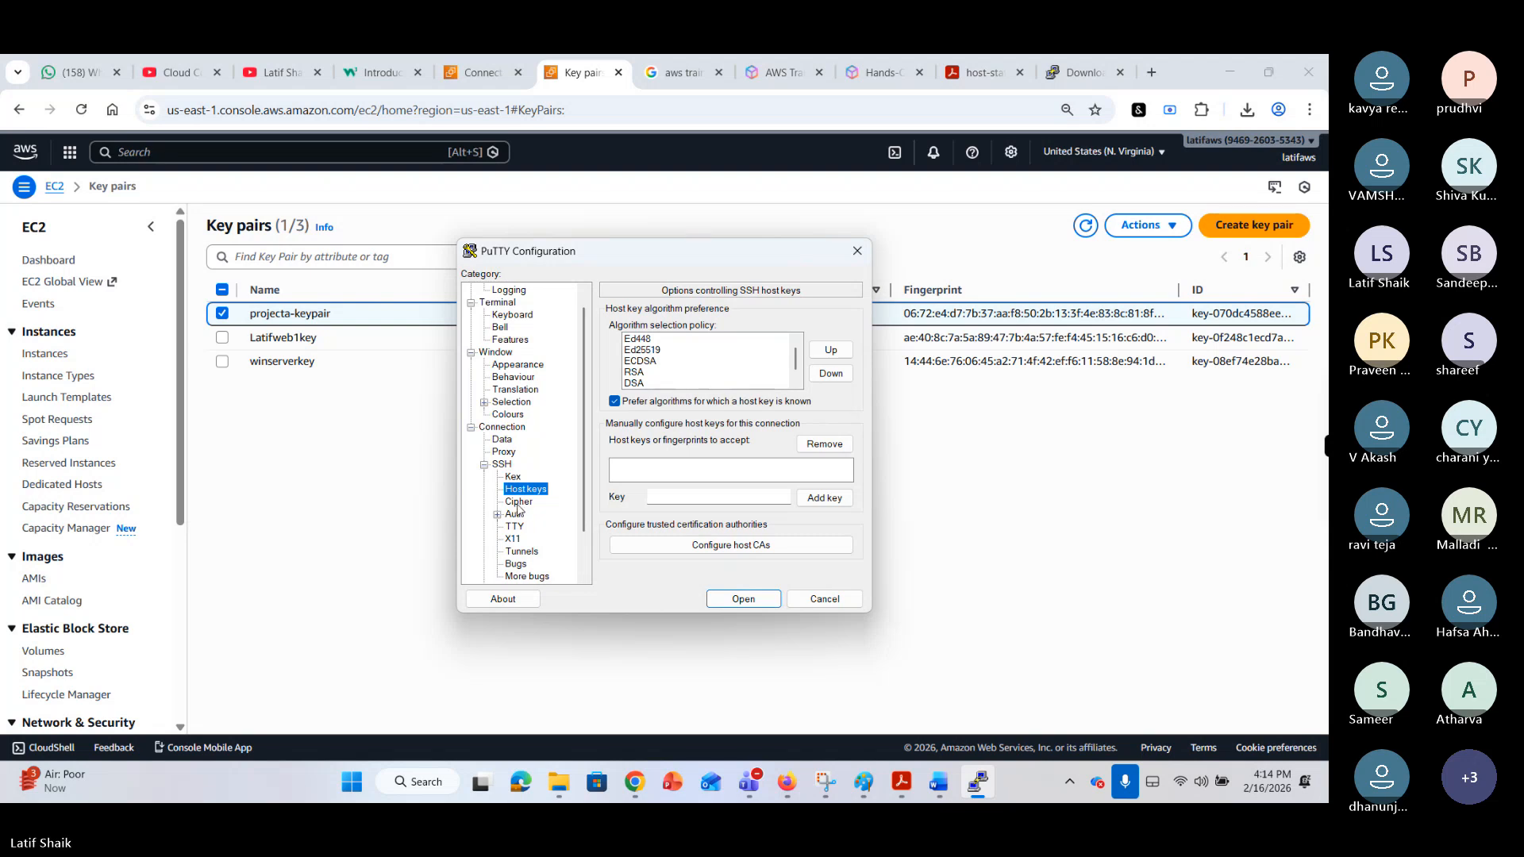
left_click(814, 501)
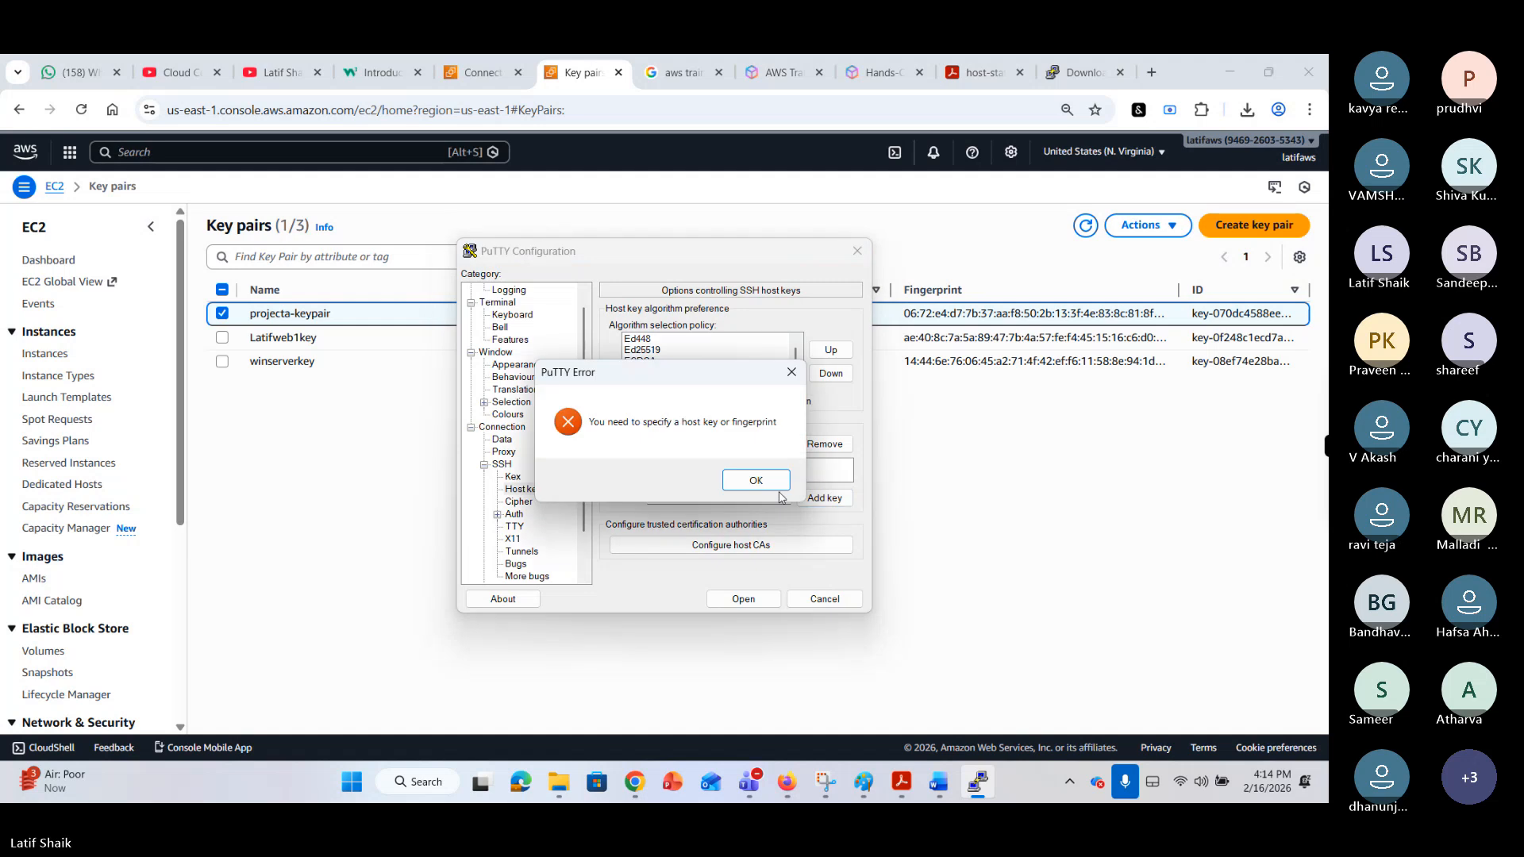
key("Return")
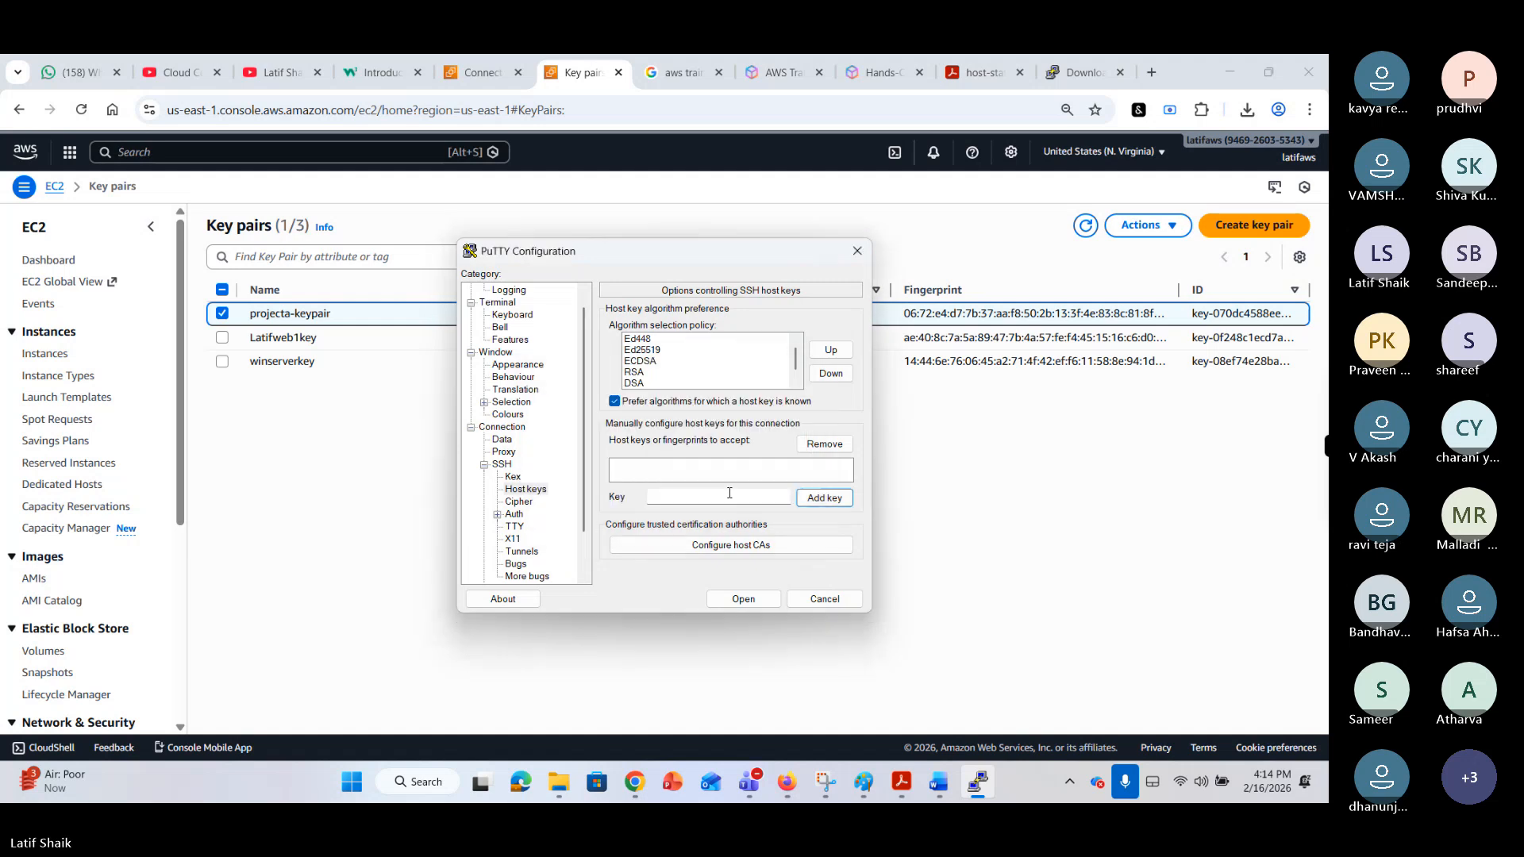
left_click(521, 503)
left_click(526, 489)
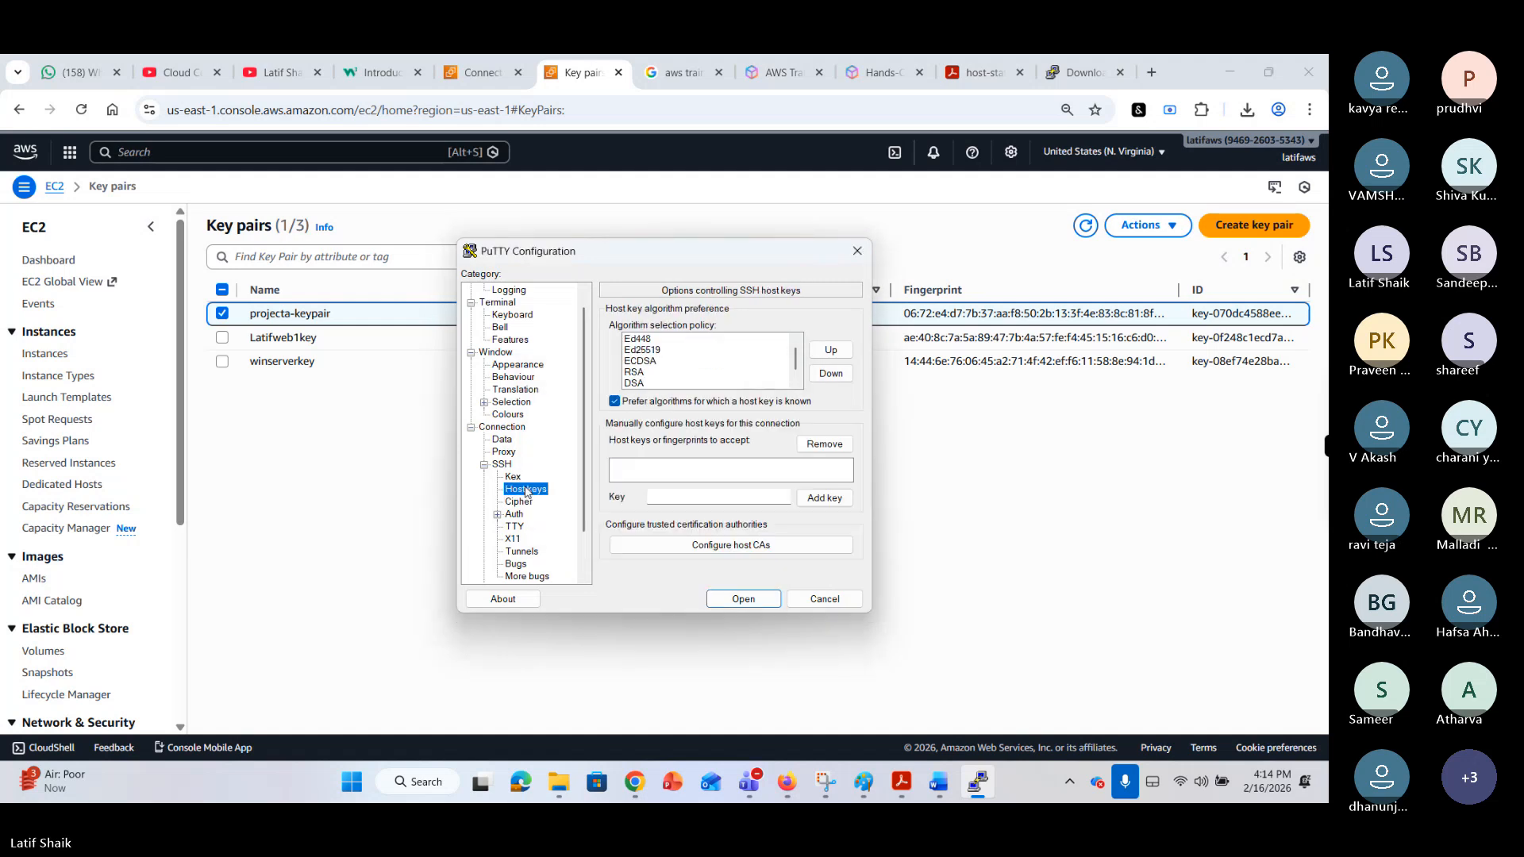
scroll(755, 358, "down", 1)
scroll(755, 357, "down", 1)
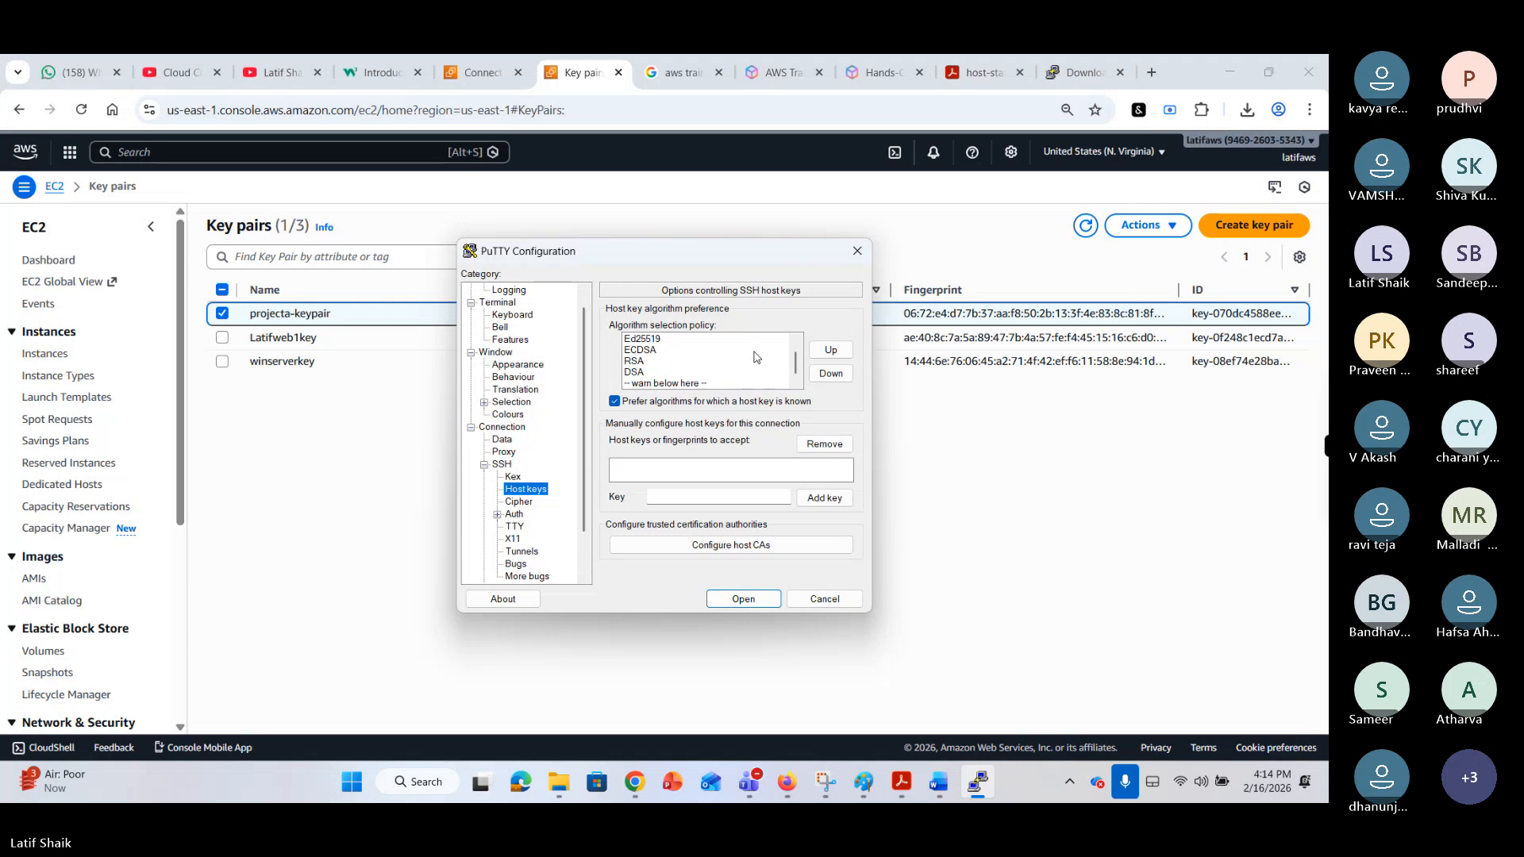
scroll(755, 358, "up", 1)
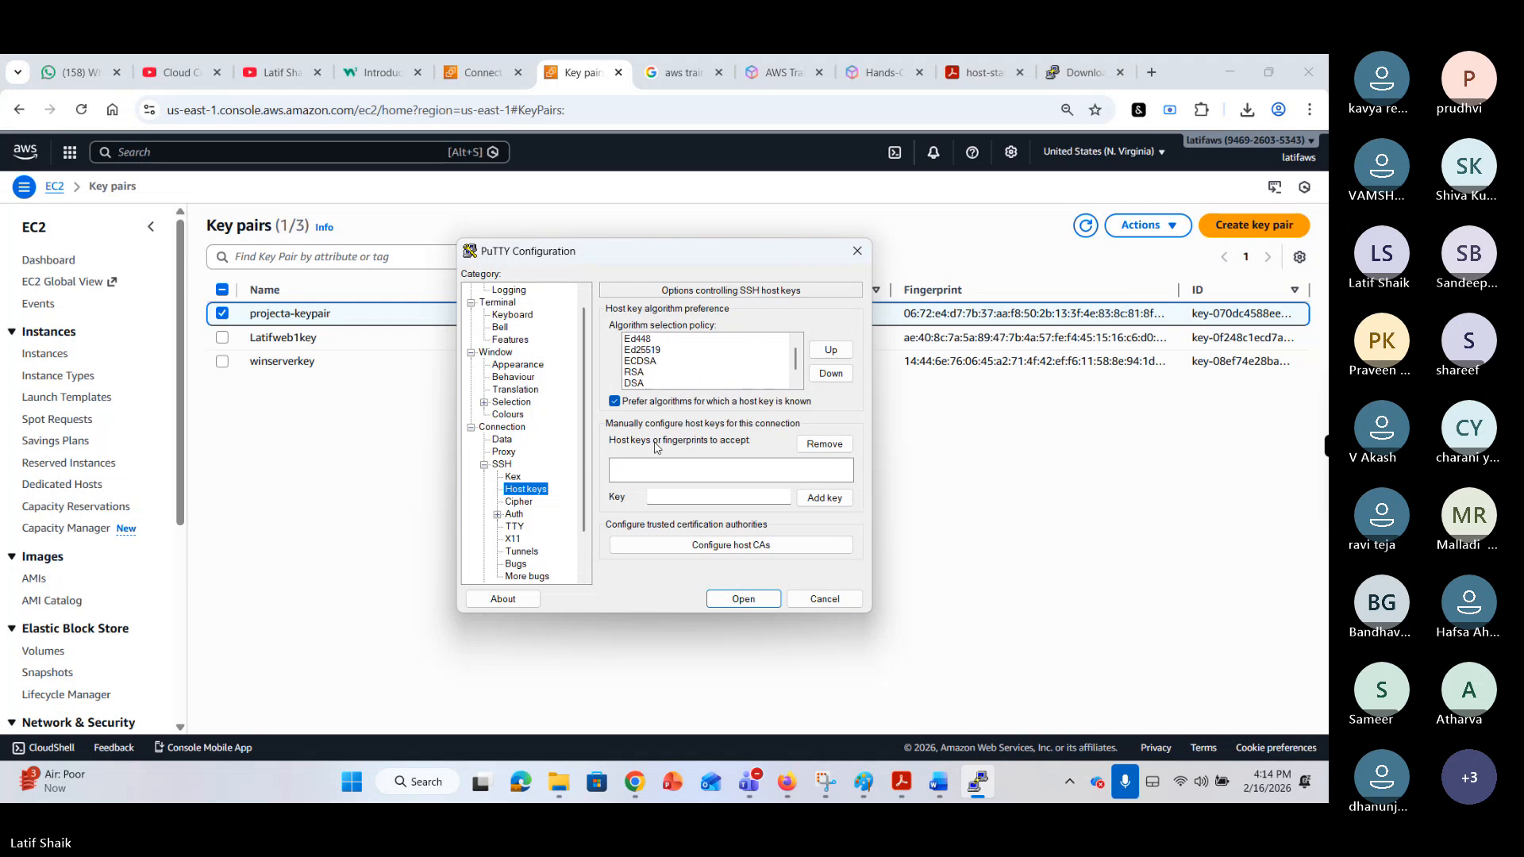
Set projecta-keypair.ppk from Downloads as the private key file in the SSH authentication credentials.
left_click(518, 502)
left_click(516, 514)
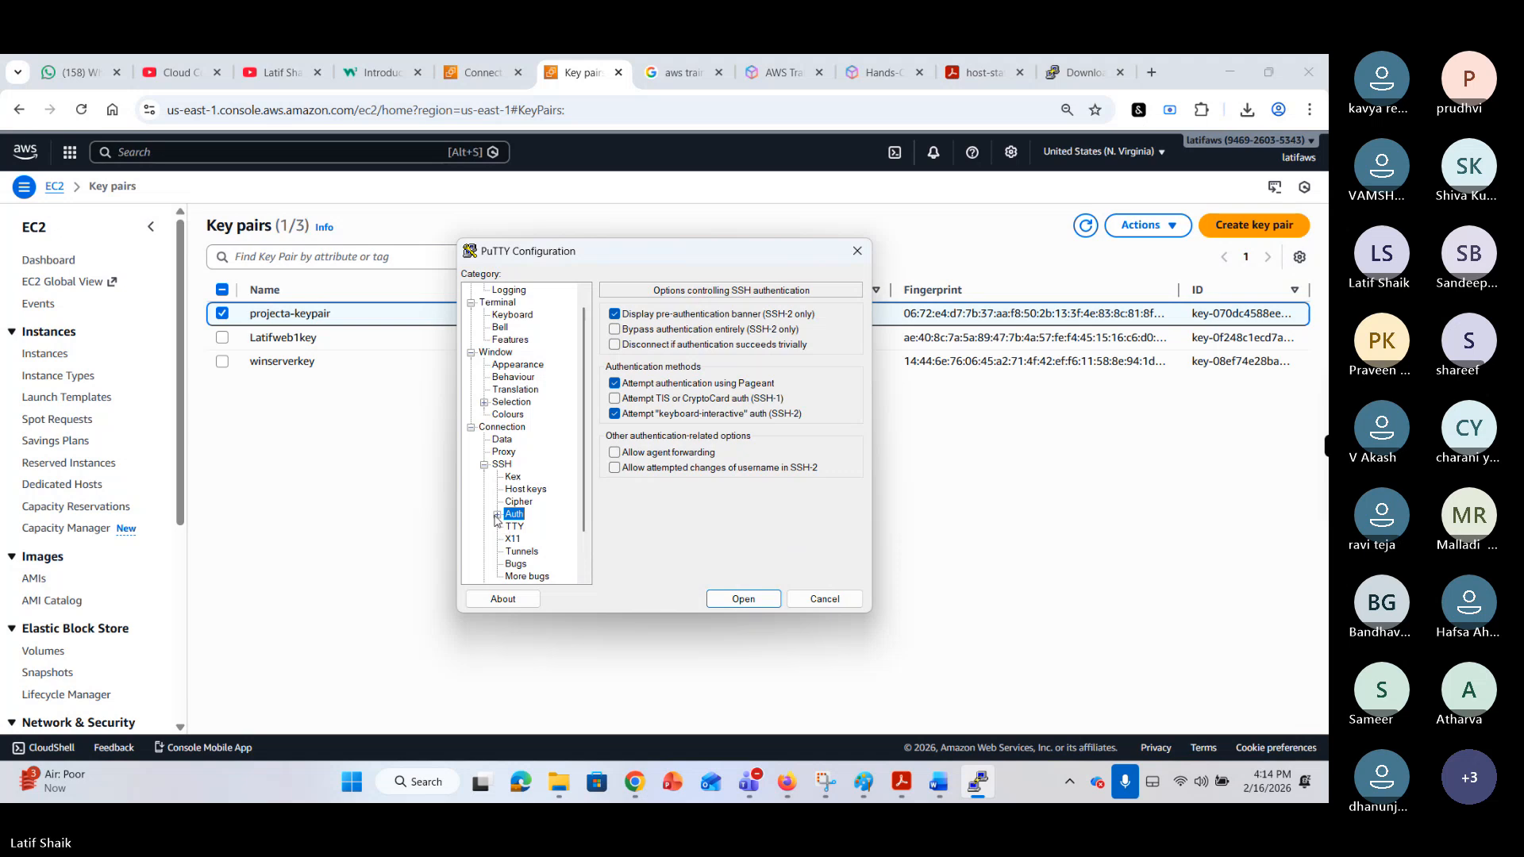
left_click(497, 514)
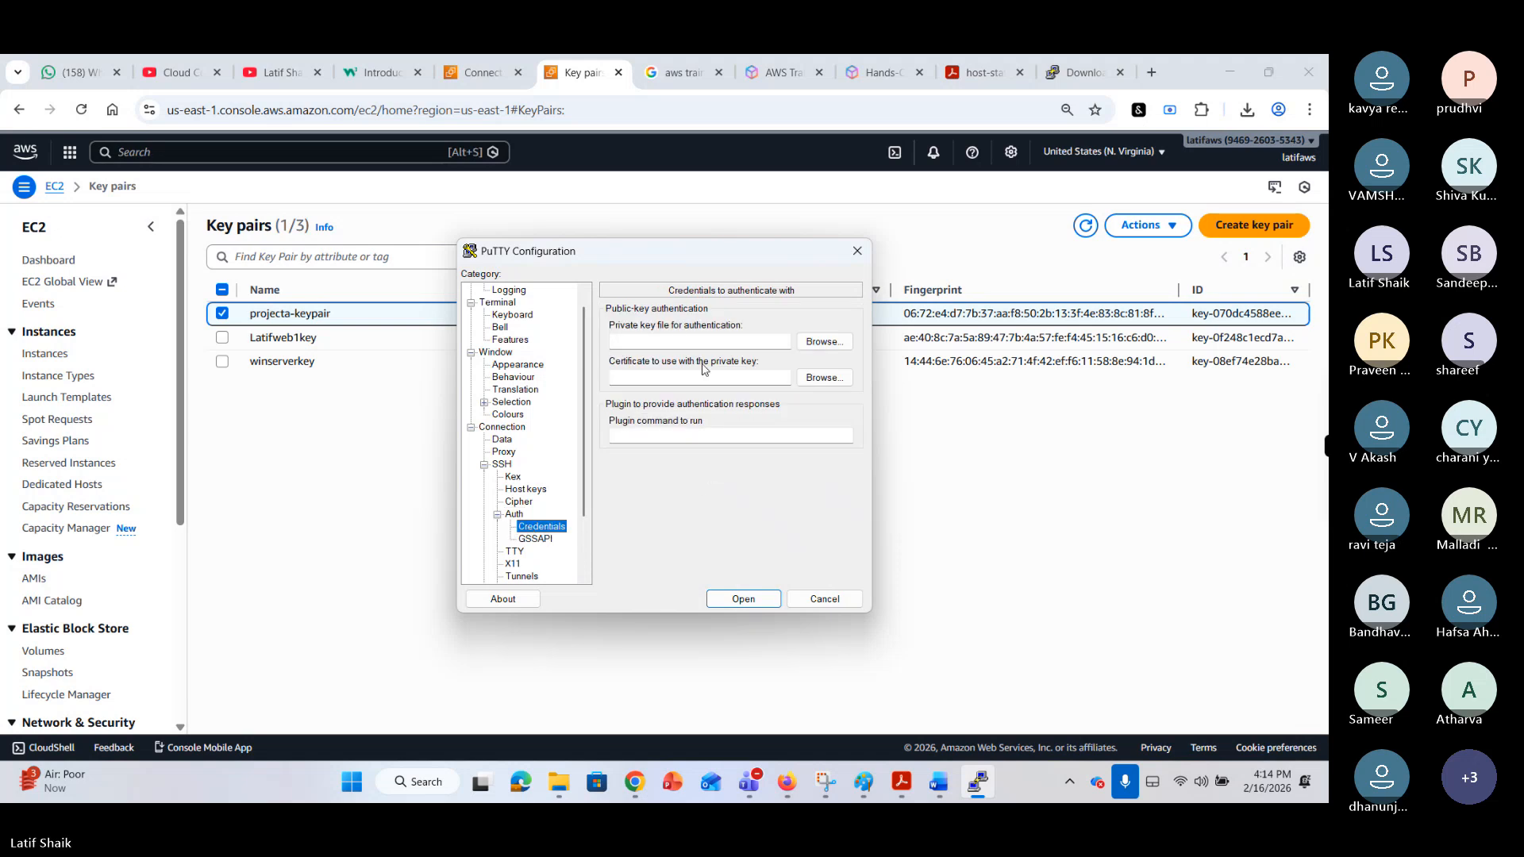
left_click(822, 341)
left_click(659, 444)
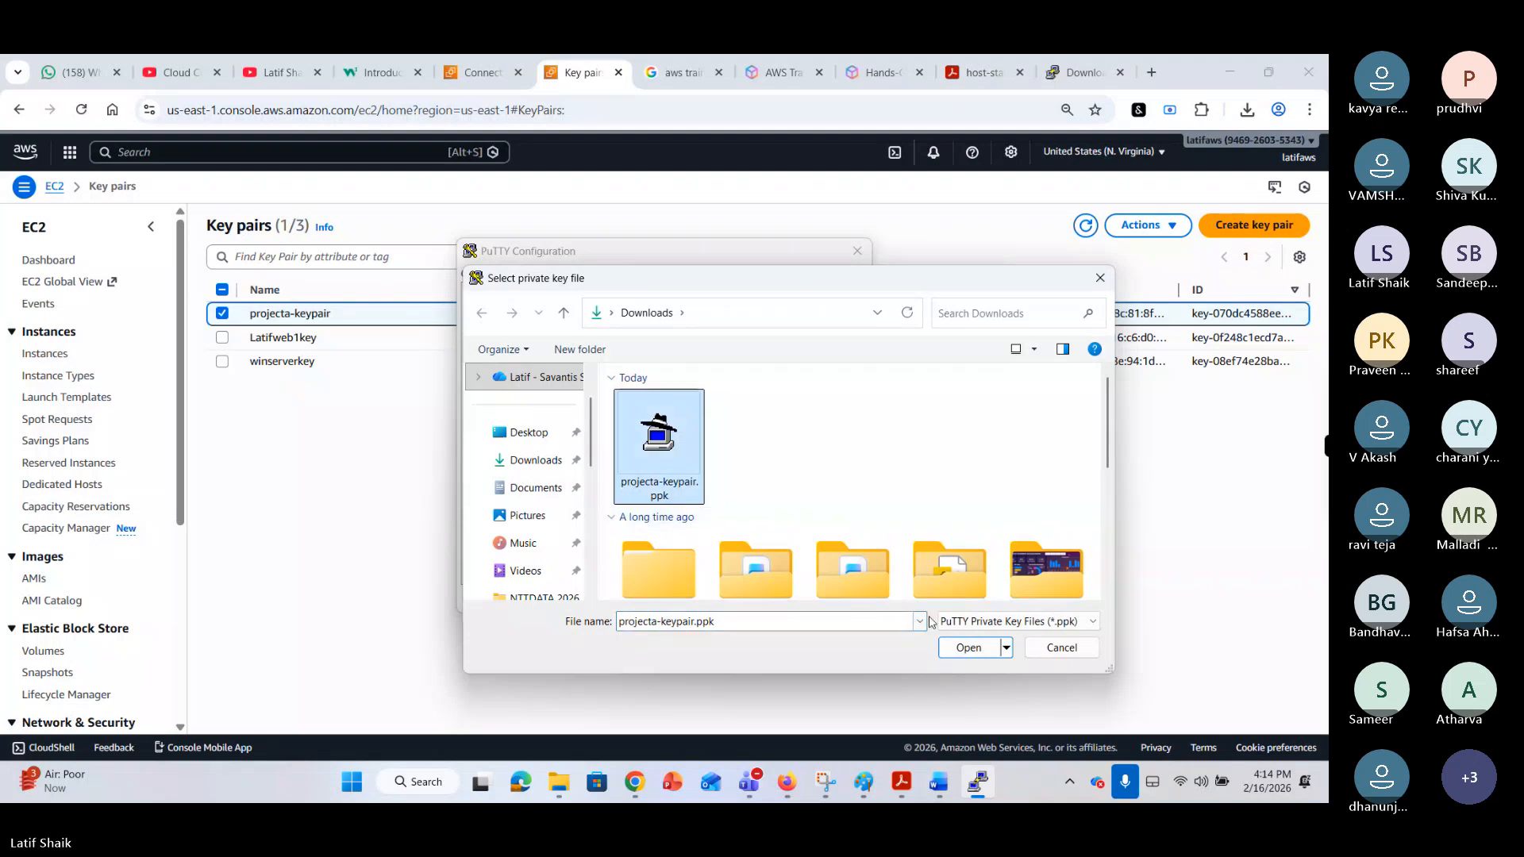
left_click(968, 648)
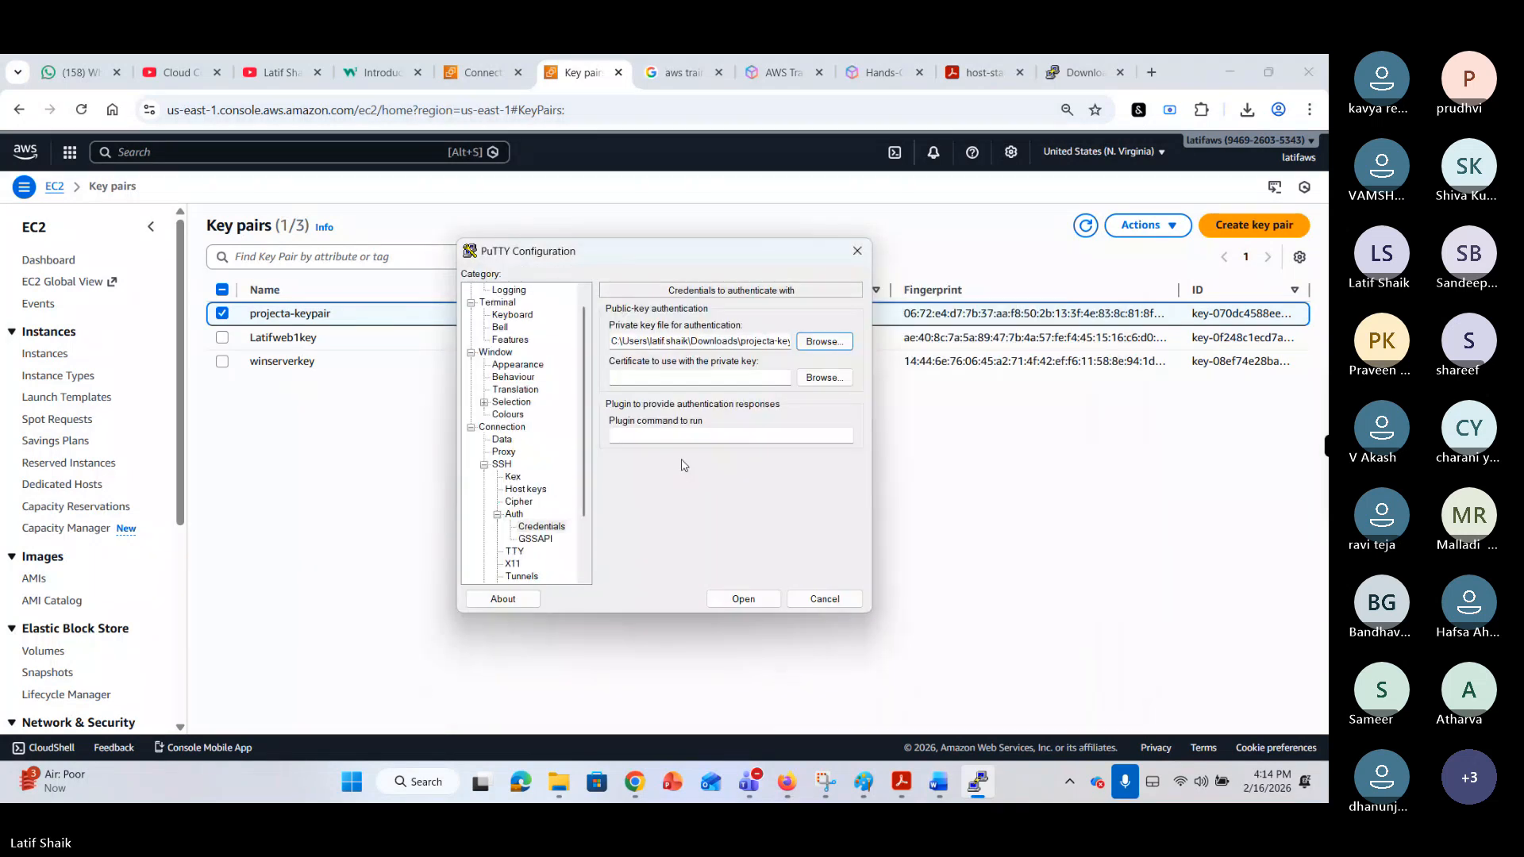
Copy the projecta-webserver instance's public IPv4 address, 54.174.10.176, into the PuTTY host name and open the SSH session on port 22.
scroll(516, 318, "up", 1)
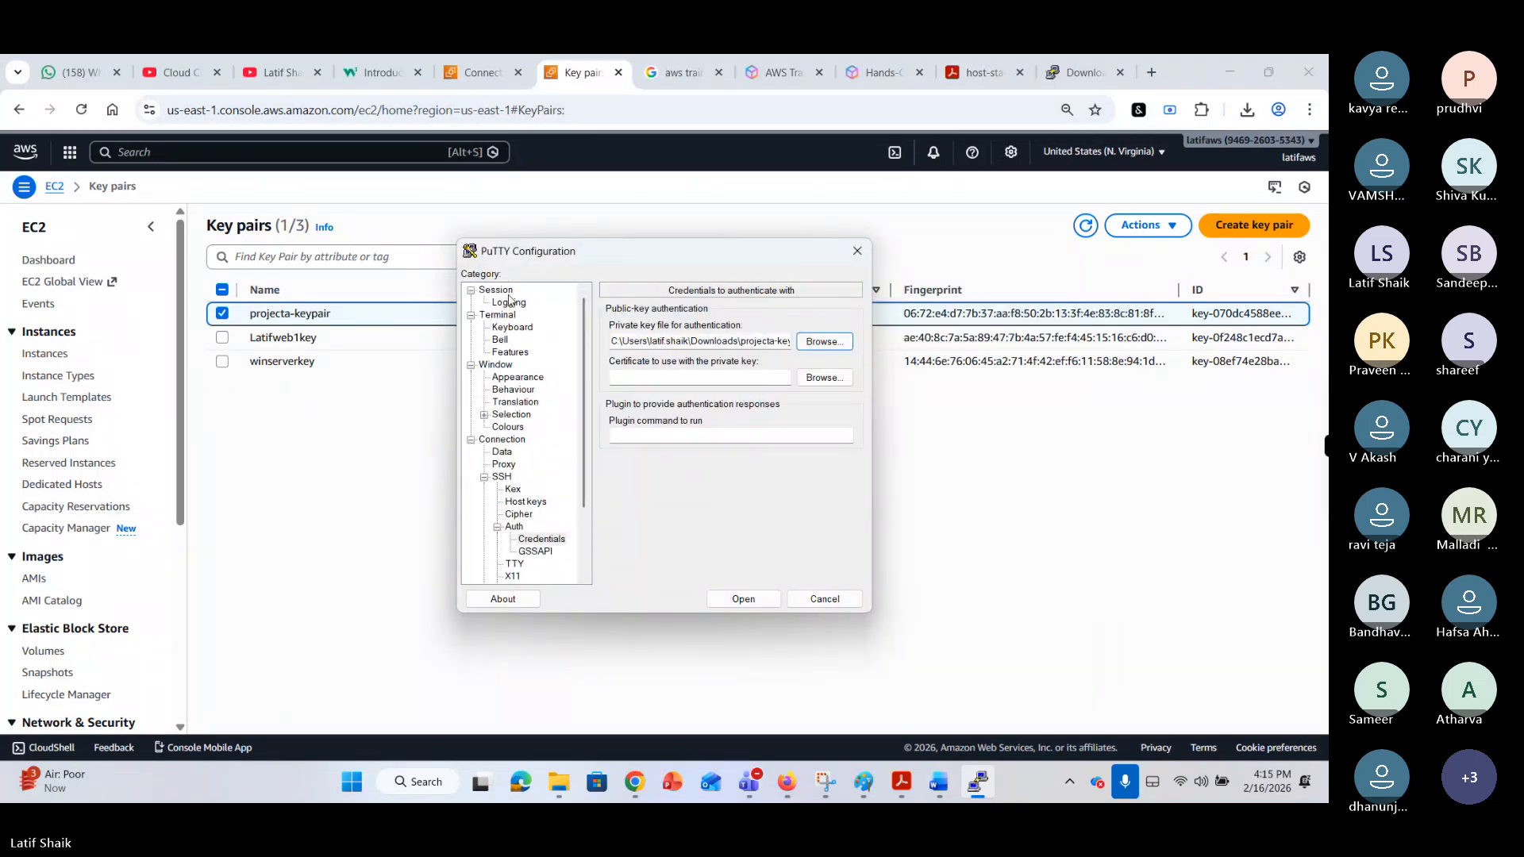
left_click(496, 289)
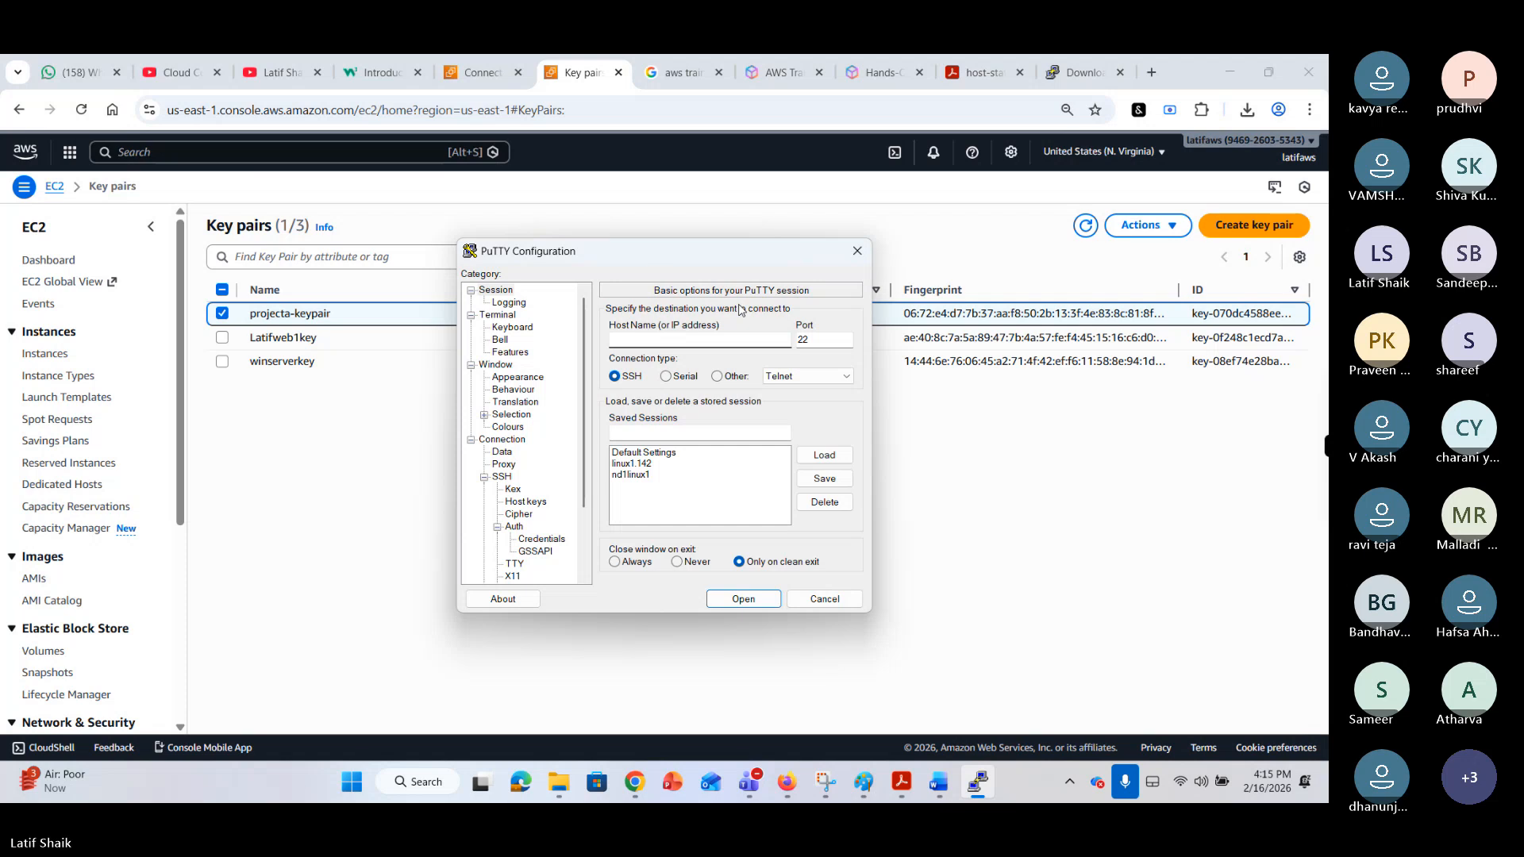
left_click(512, 62)
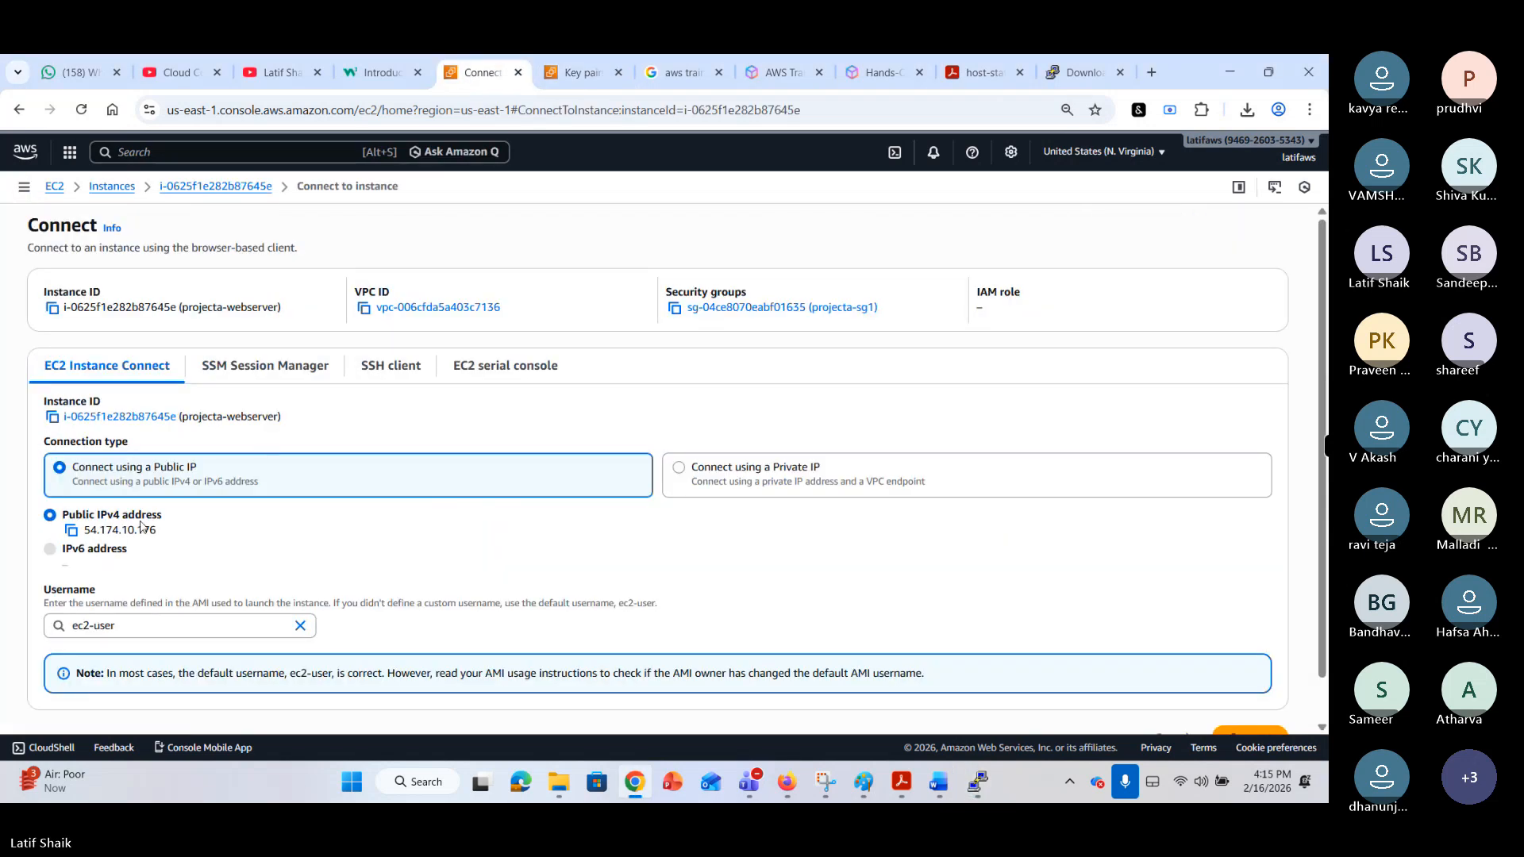
left_click(71, 530)
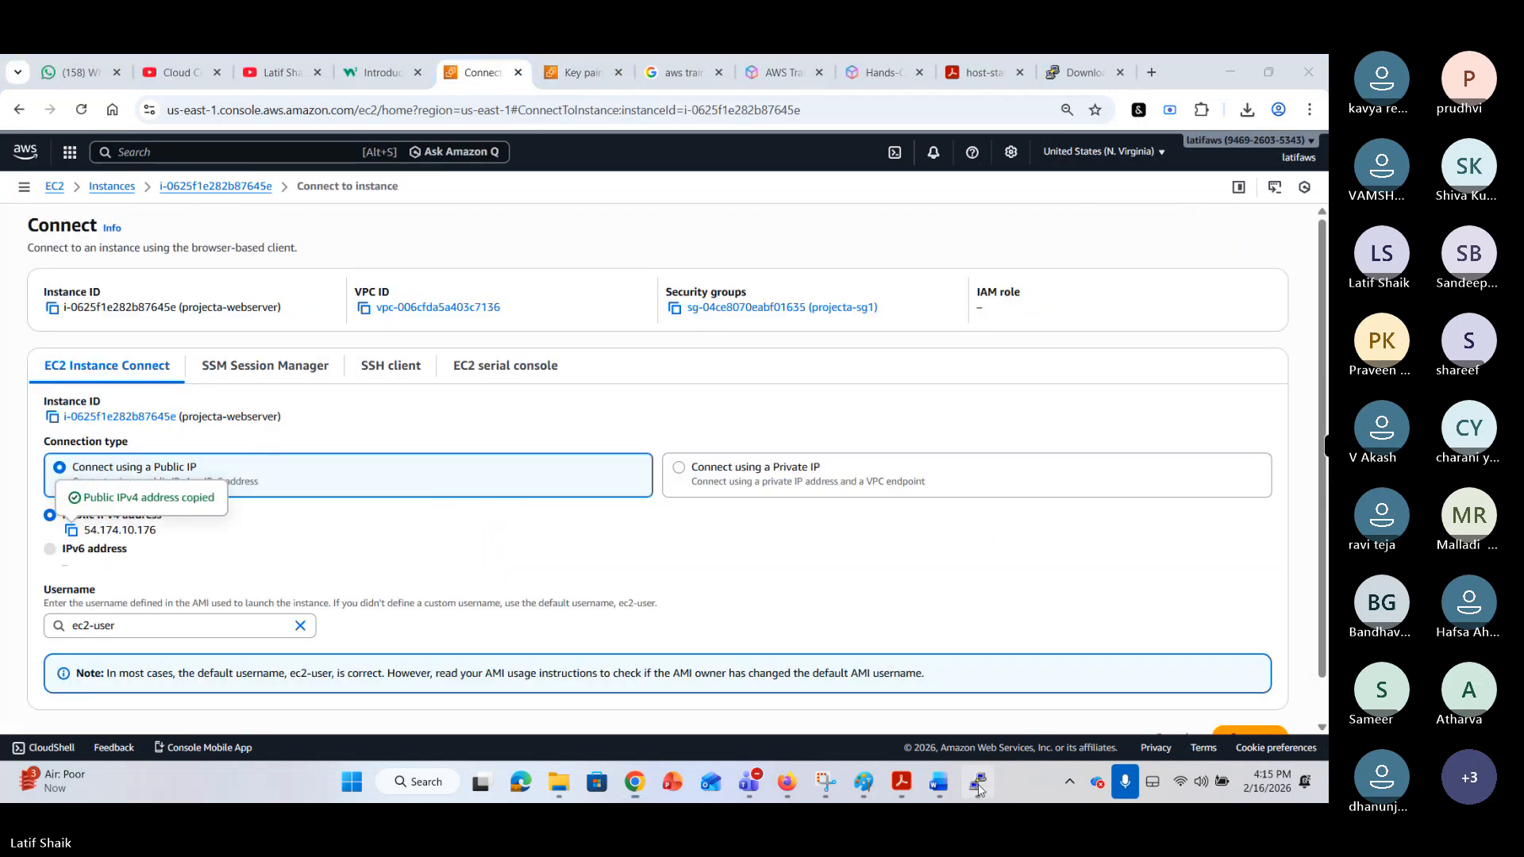
left_click(979, 784)
key("ctrl+v")
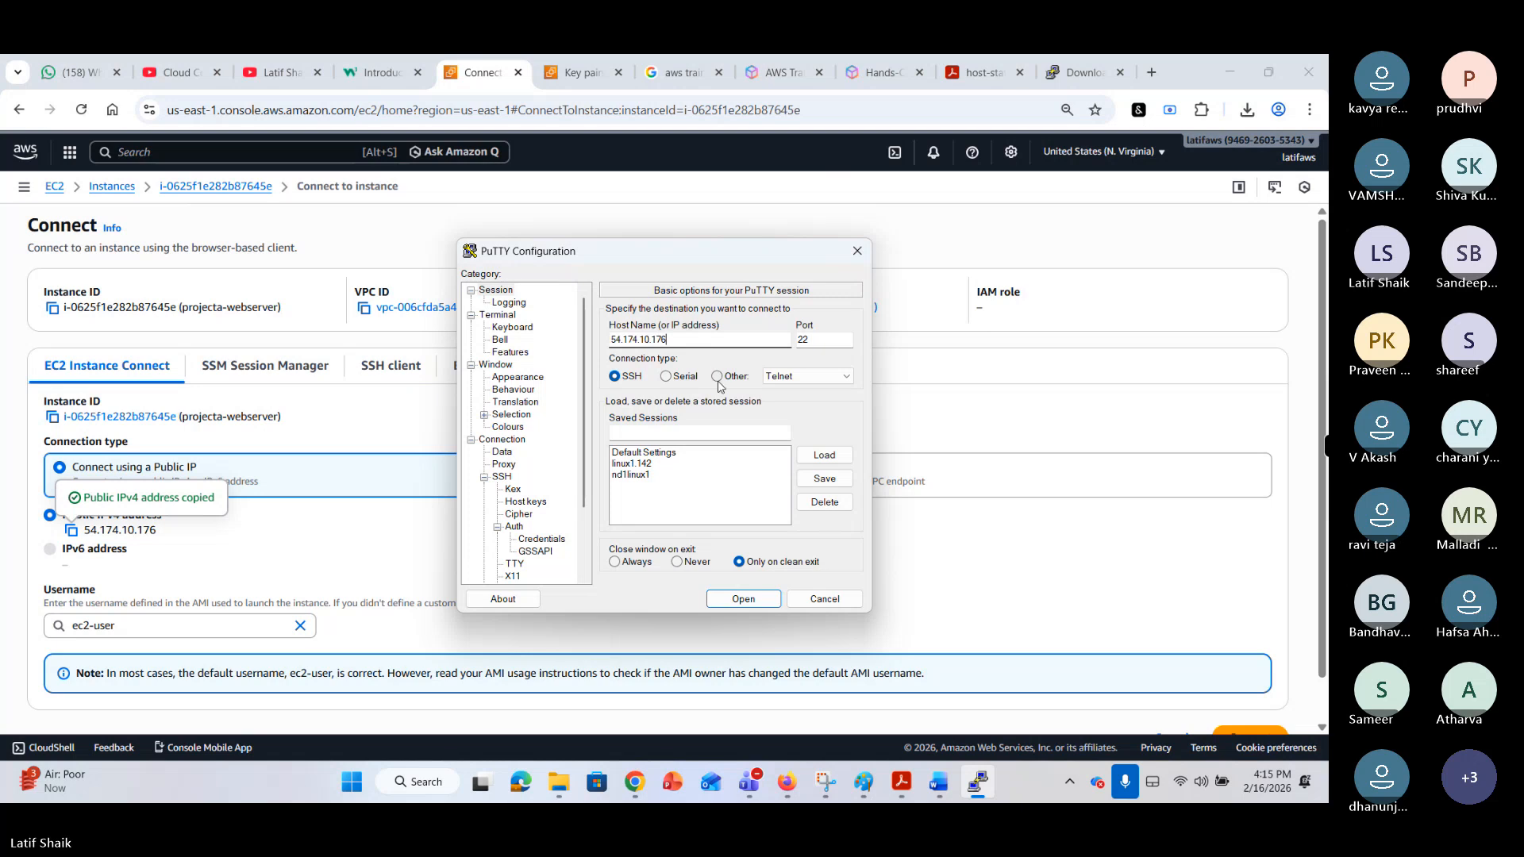
left_click(743, 599)
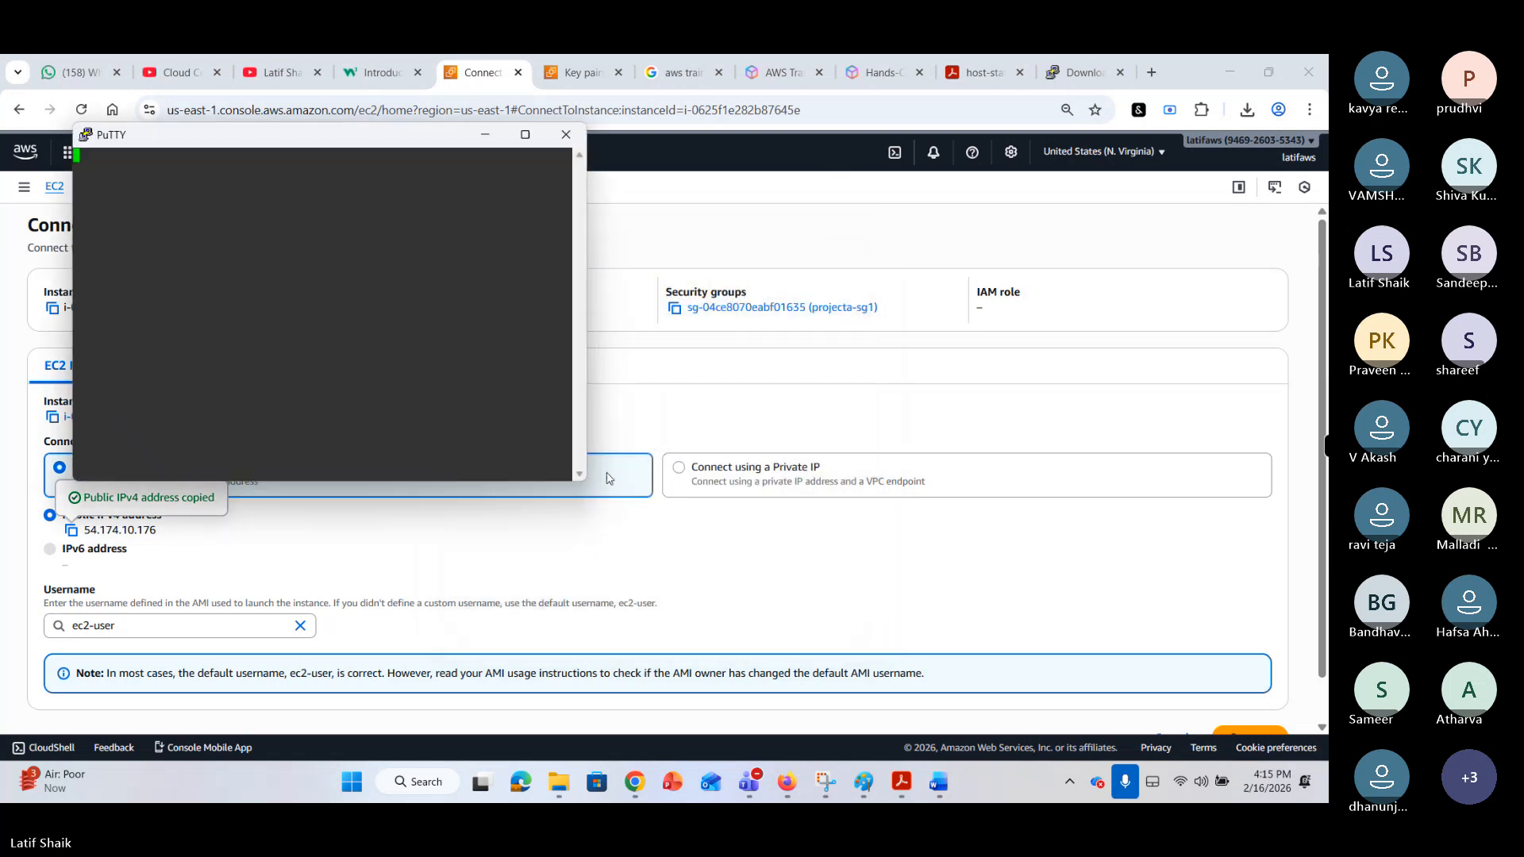
left_click_drag(233, 145, 541, 199)
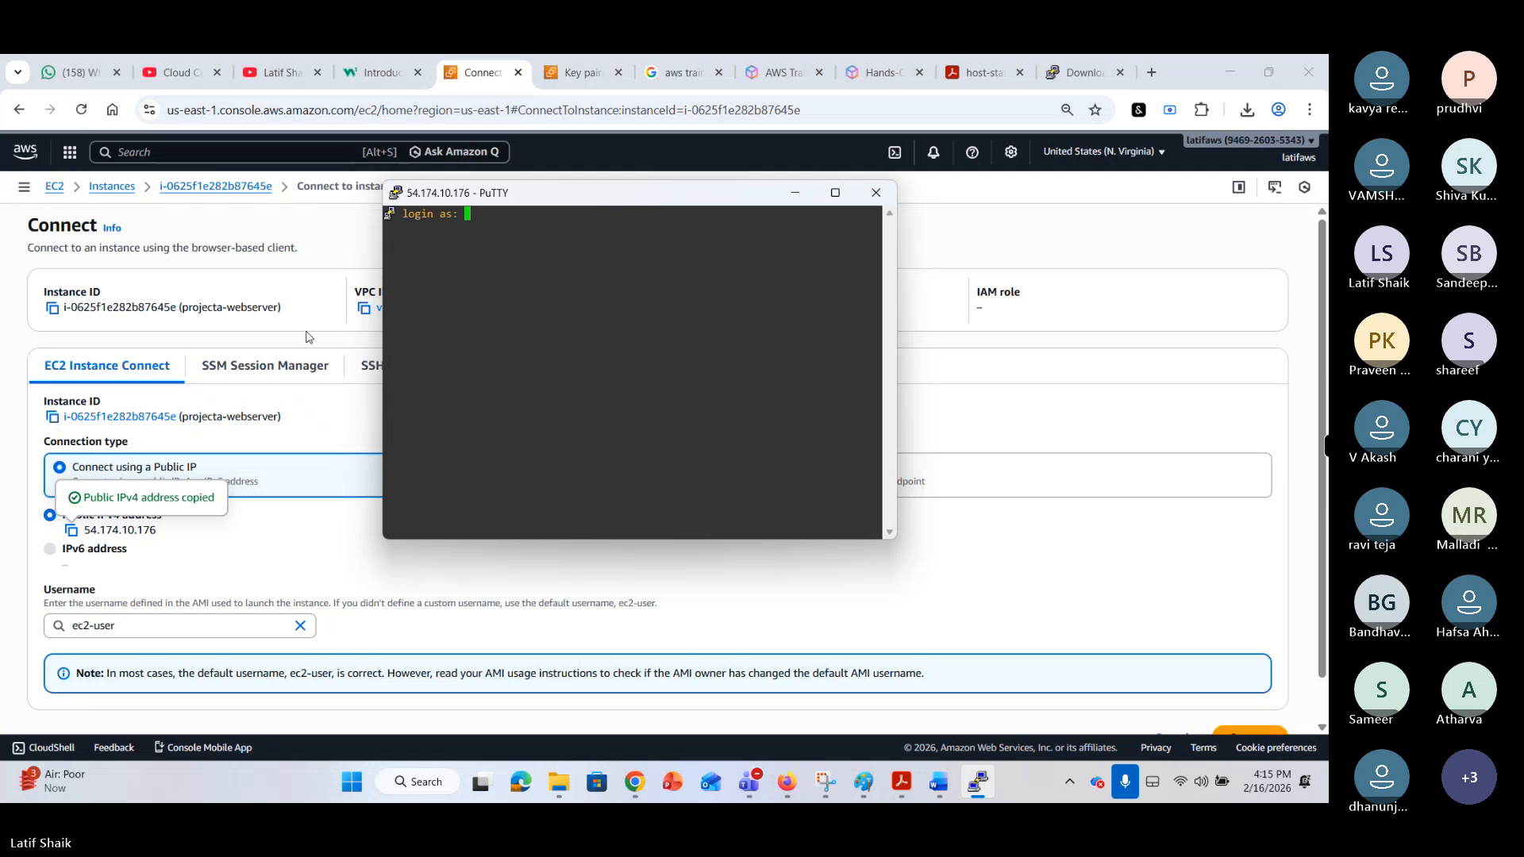
Check the instance's SSH client connection instructions and log in to the PuTTY session as ec2-user.
left_click(282, 413)
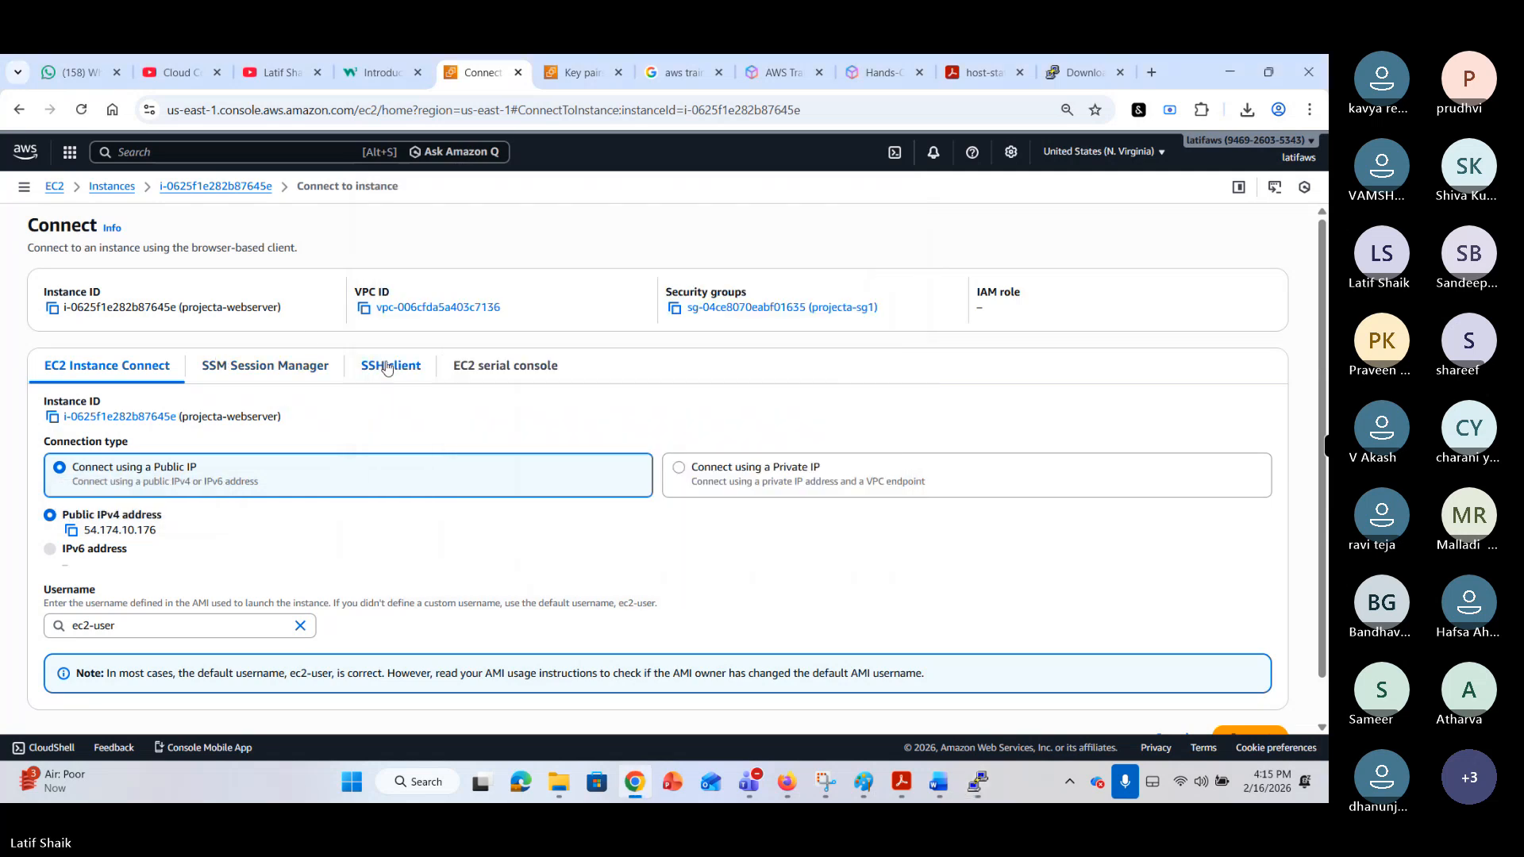
left_click(387, 368)
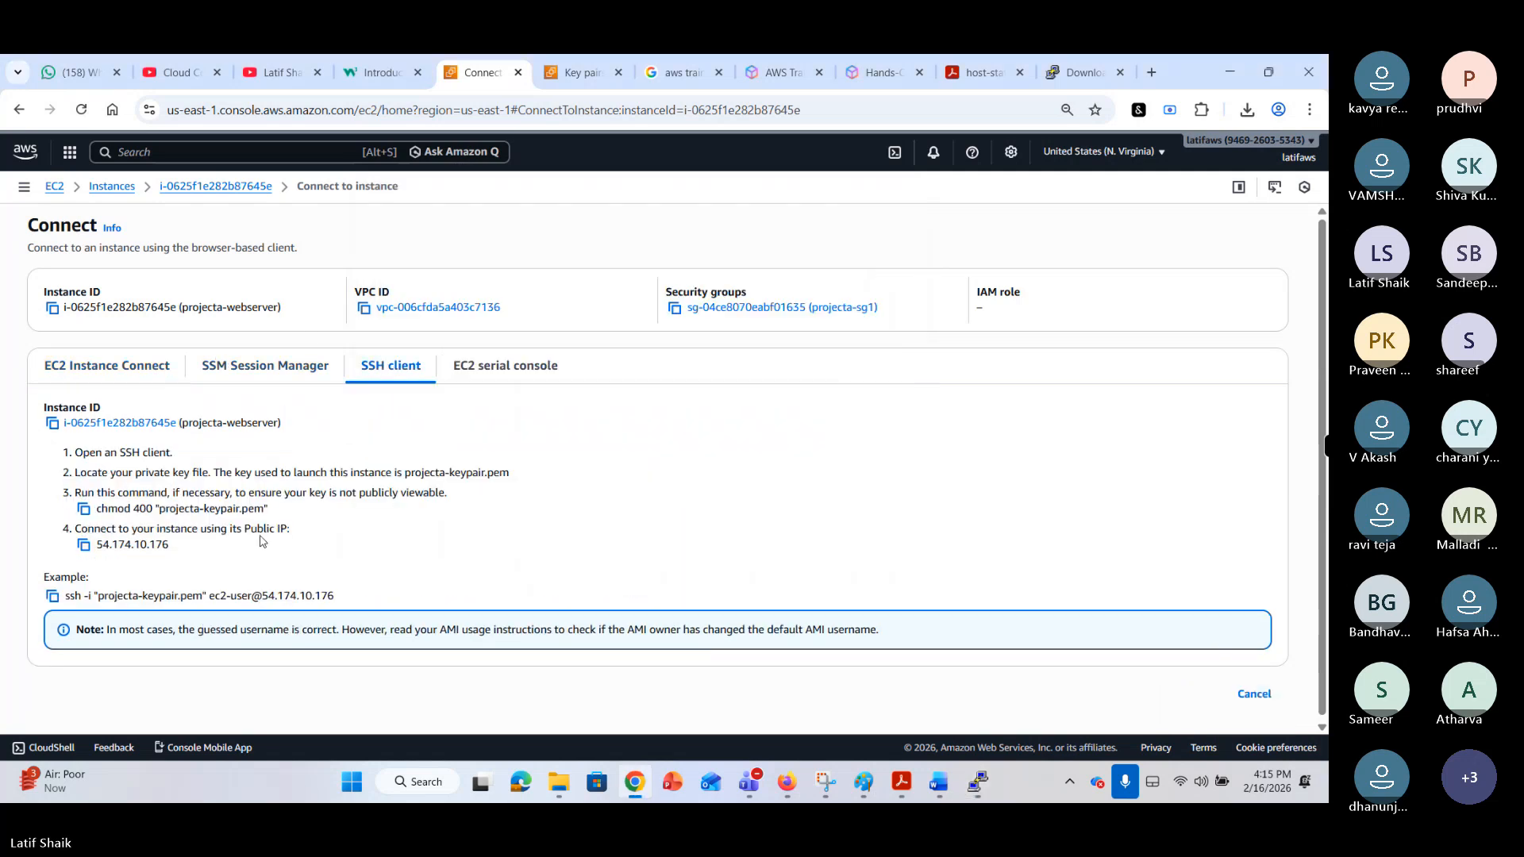
left_click(1233, 68)
type("ec2")
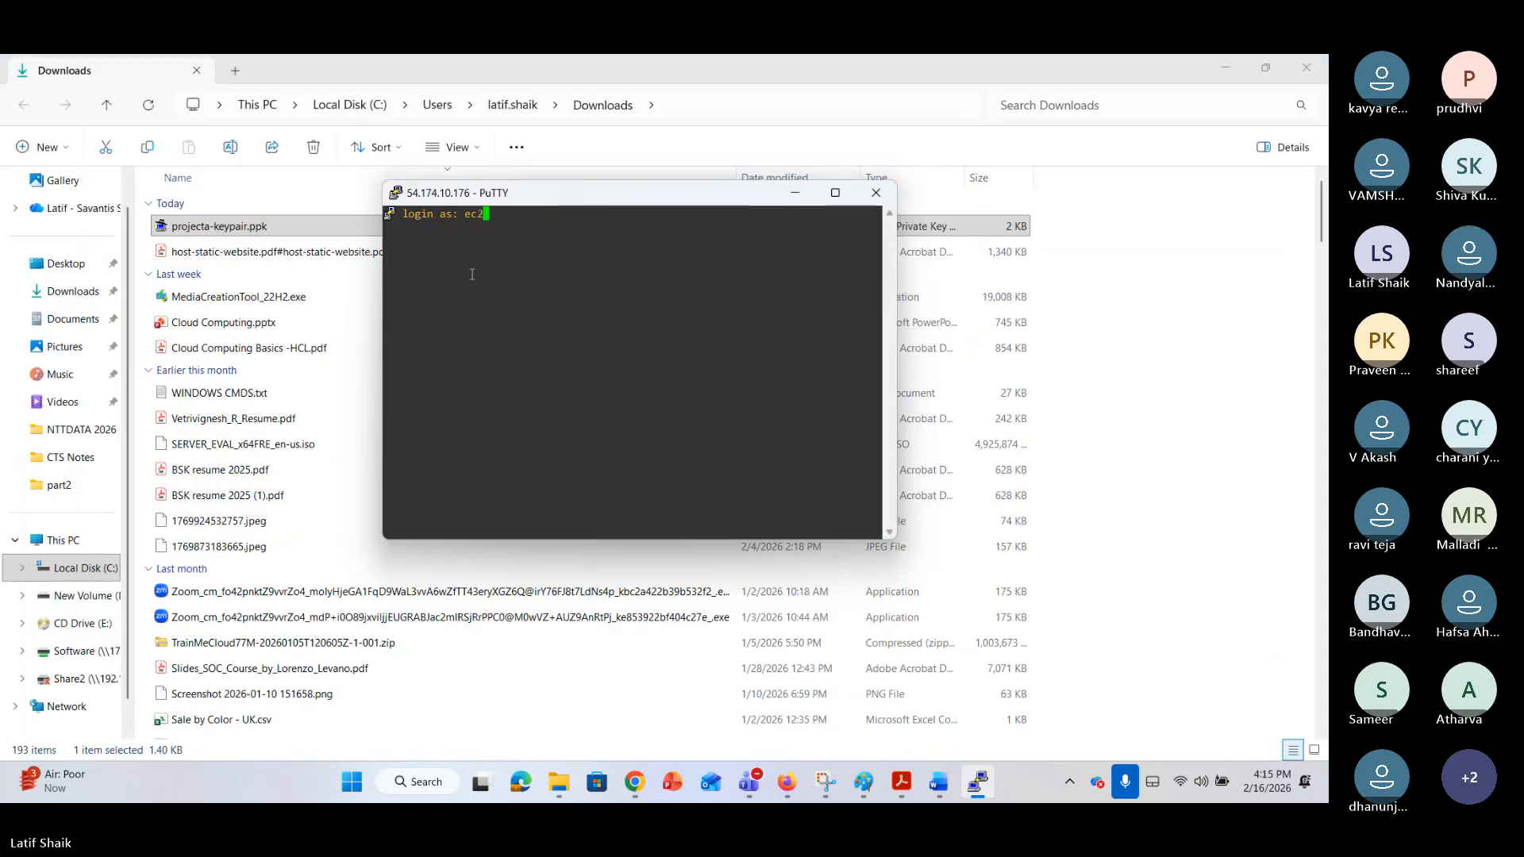
type("-user")
key("Return")
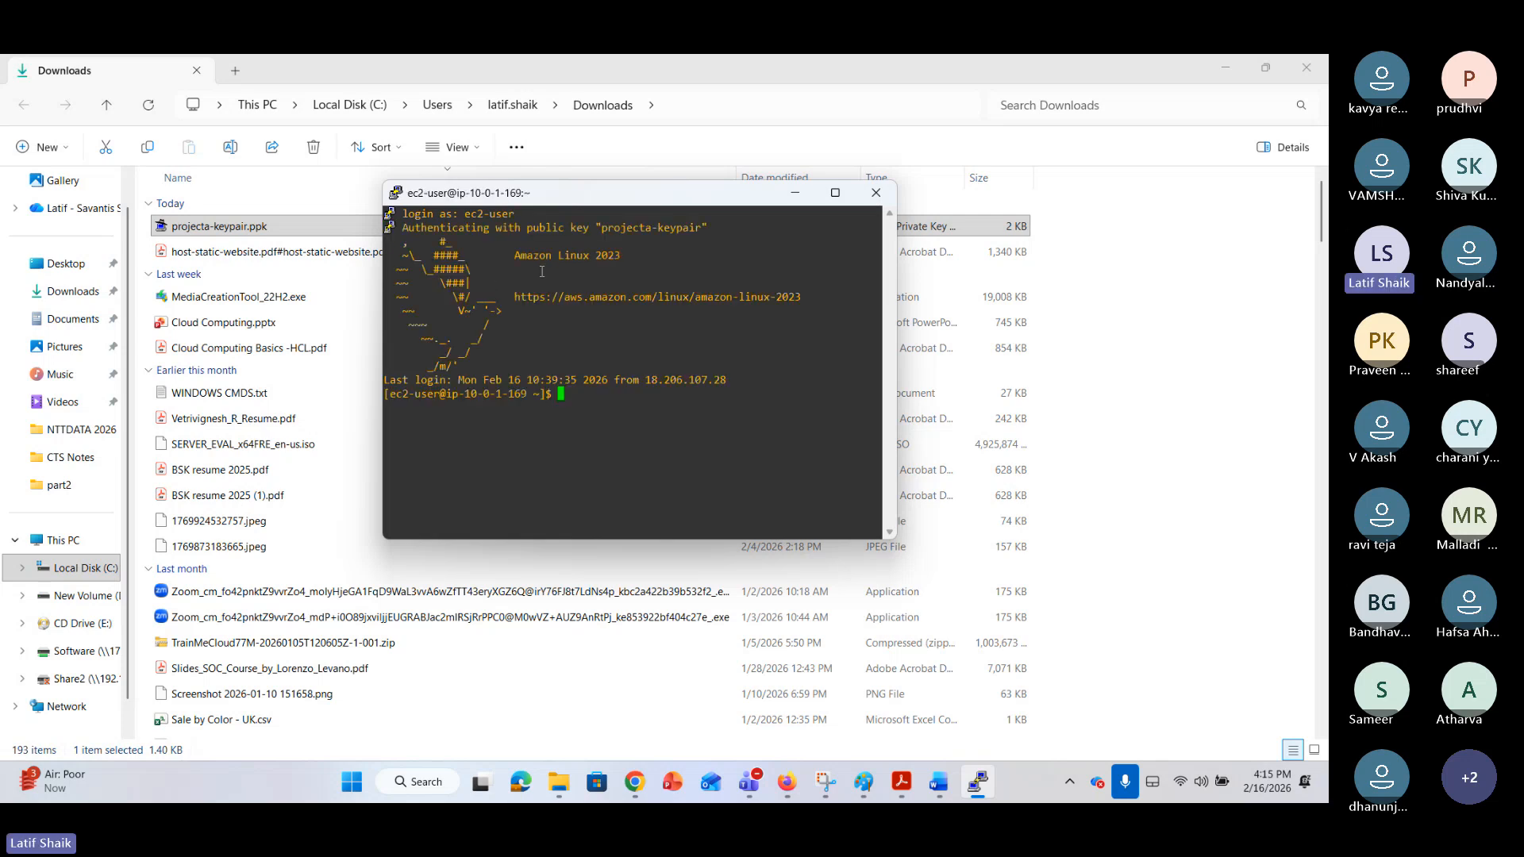
Minimize the Downloads folder window and launch a second PuTTY configuration window.
left_click(1226, 68)
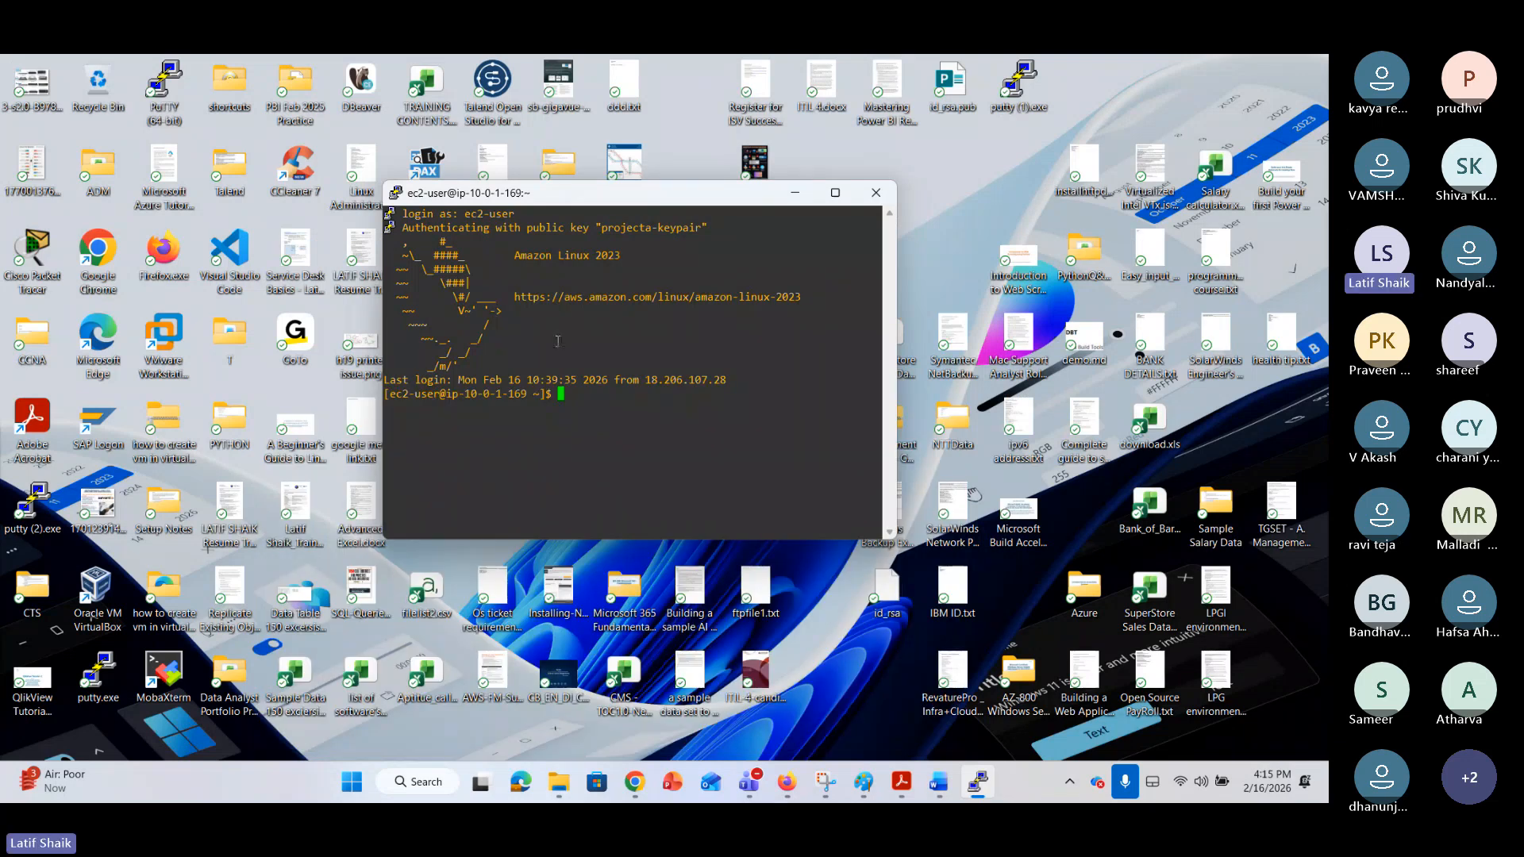
key("super")
type("pu")
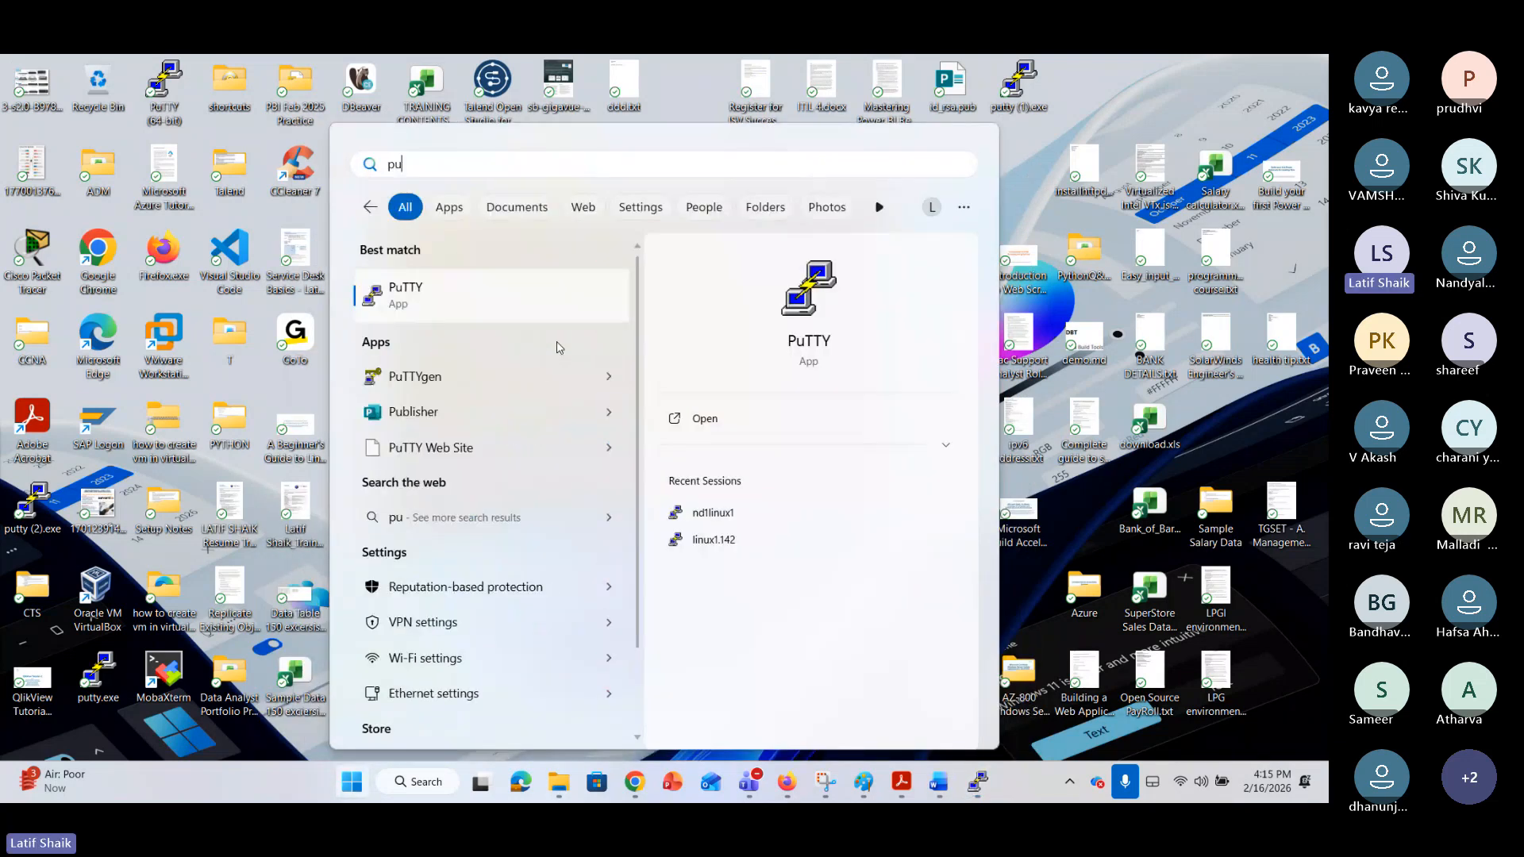
key("Return")
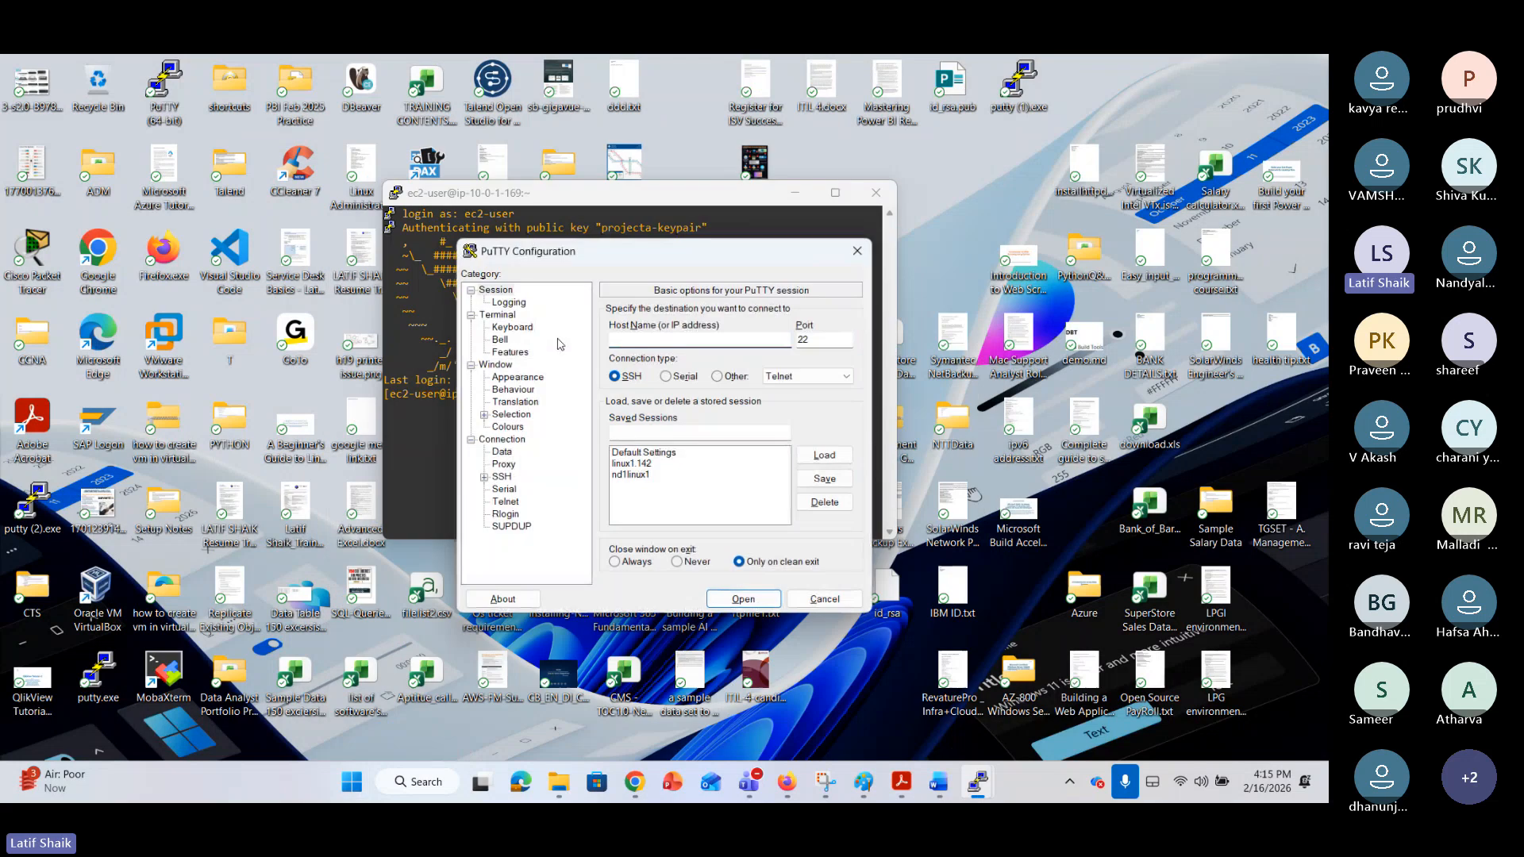
left_click_drag(651, 244, 706, 145)
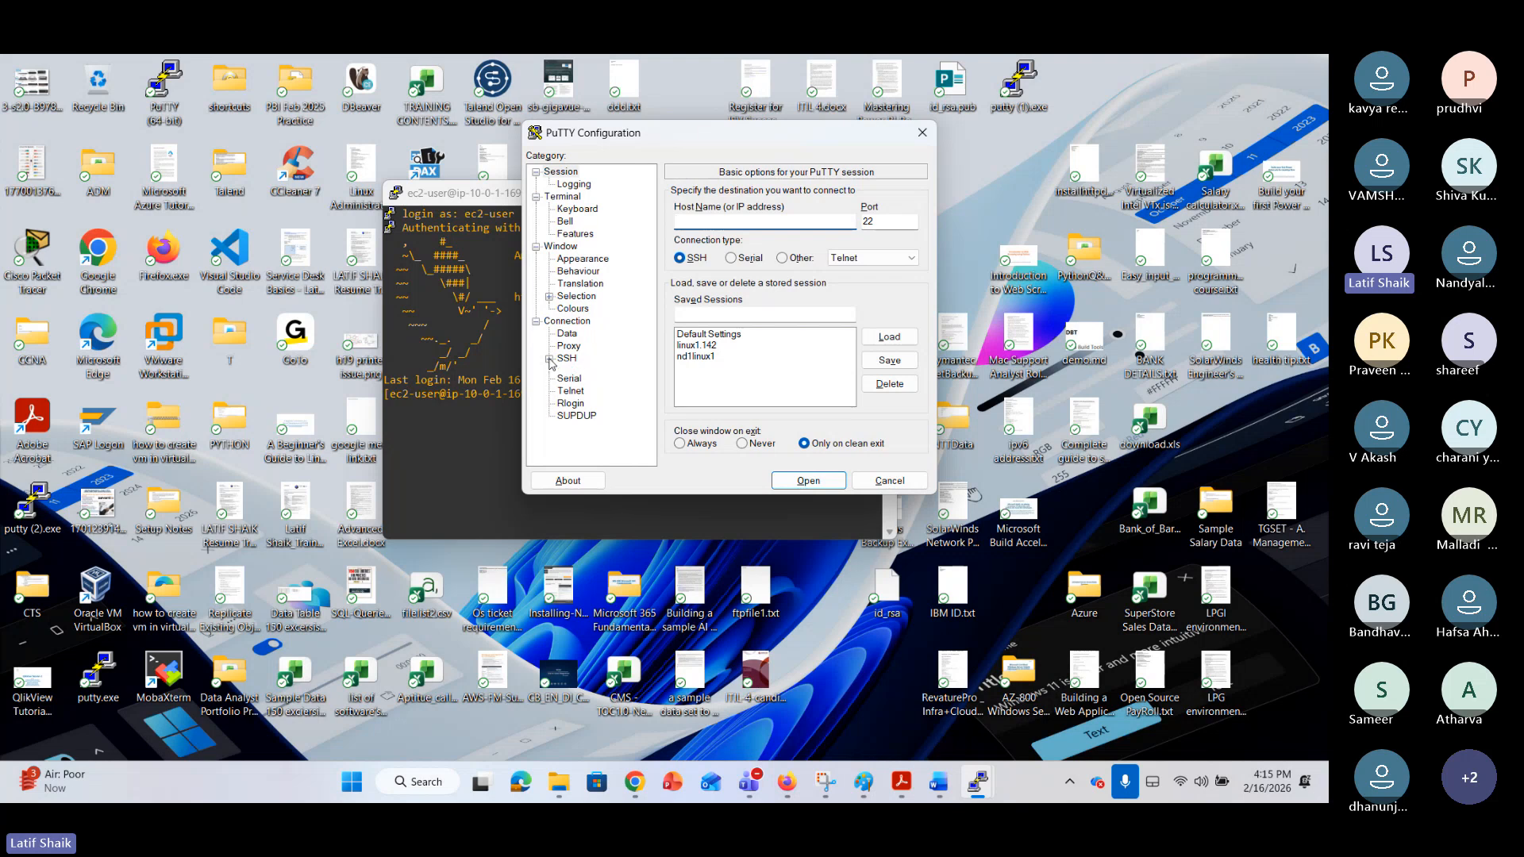
Review the SSH credentials settings, browse to projecta-keypair.ppk without loading it, and cancel the new session configuration.
left_click(549, 358)
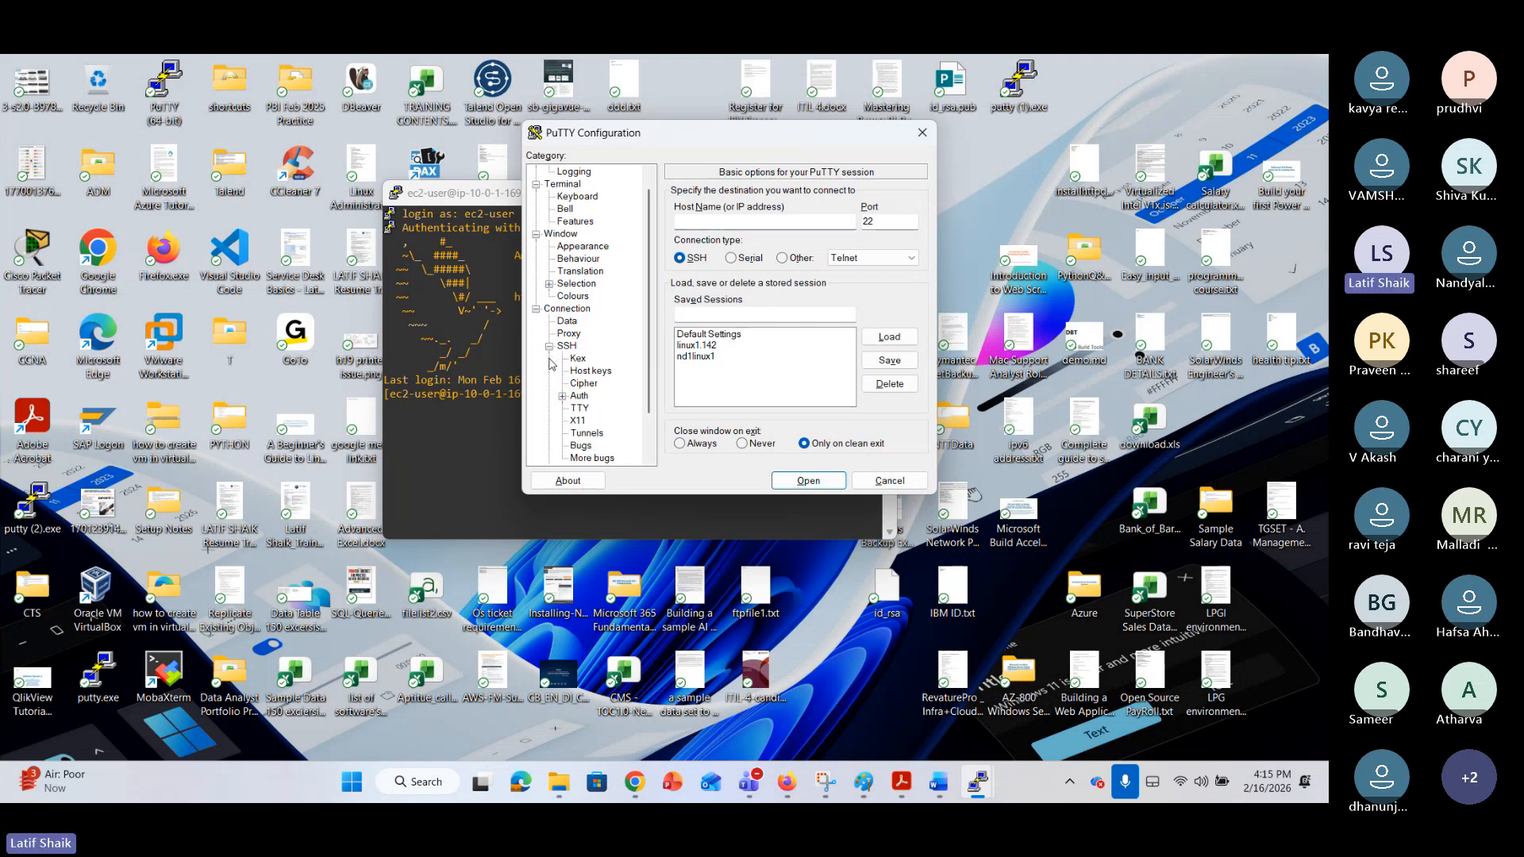
double_click(579, 396)
left_click(610, 409)
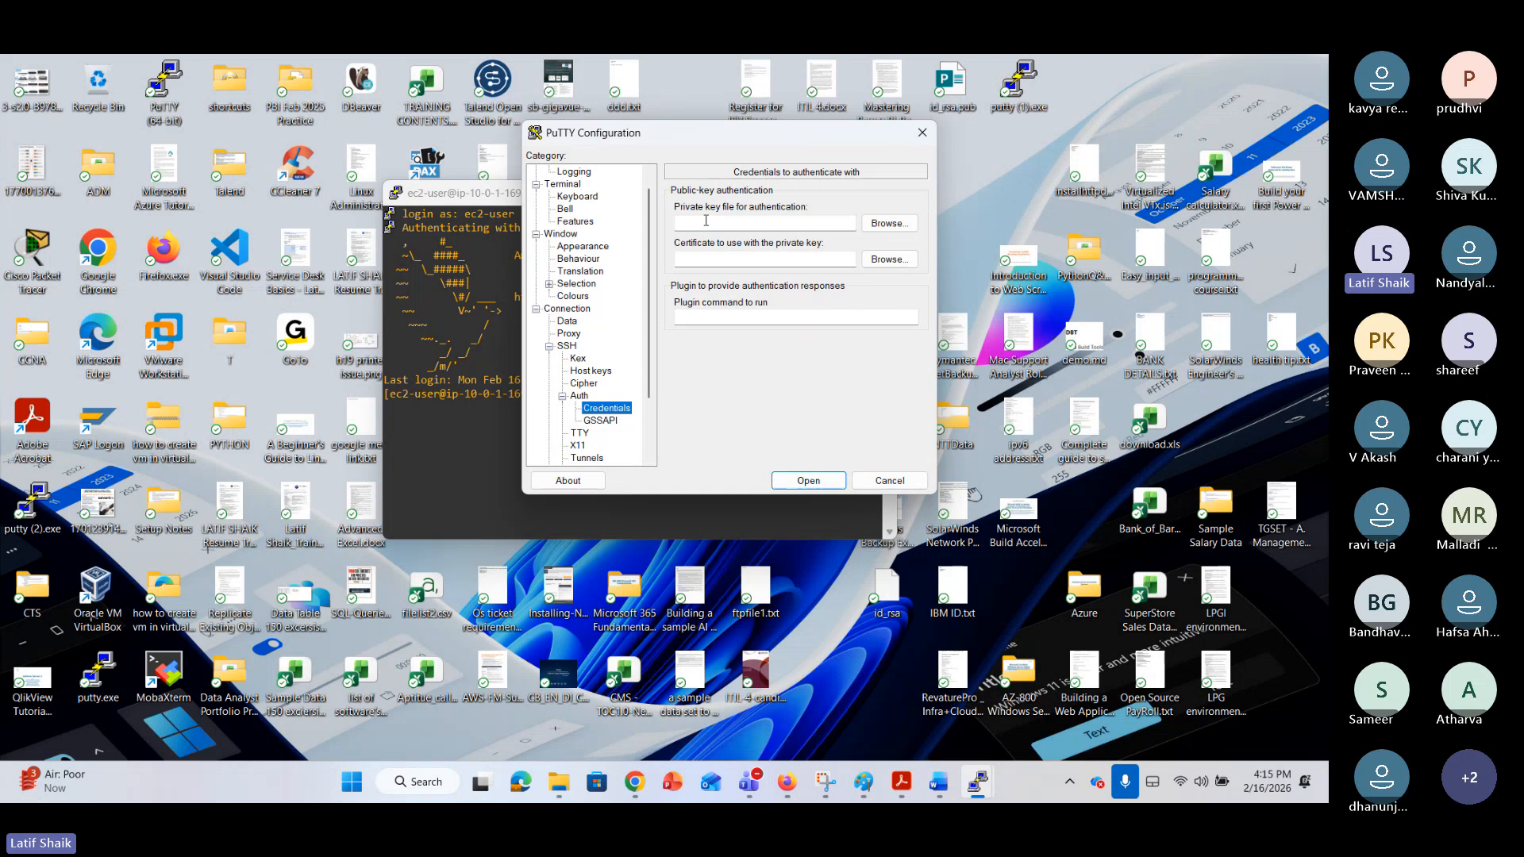
left_click(729, 259)
left_click(770, 222)
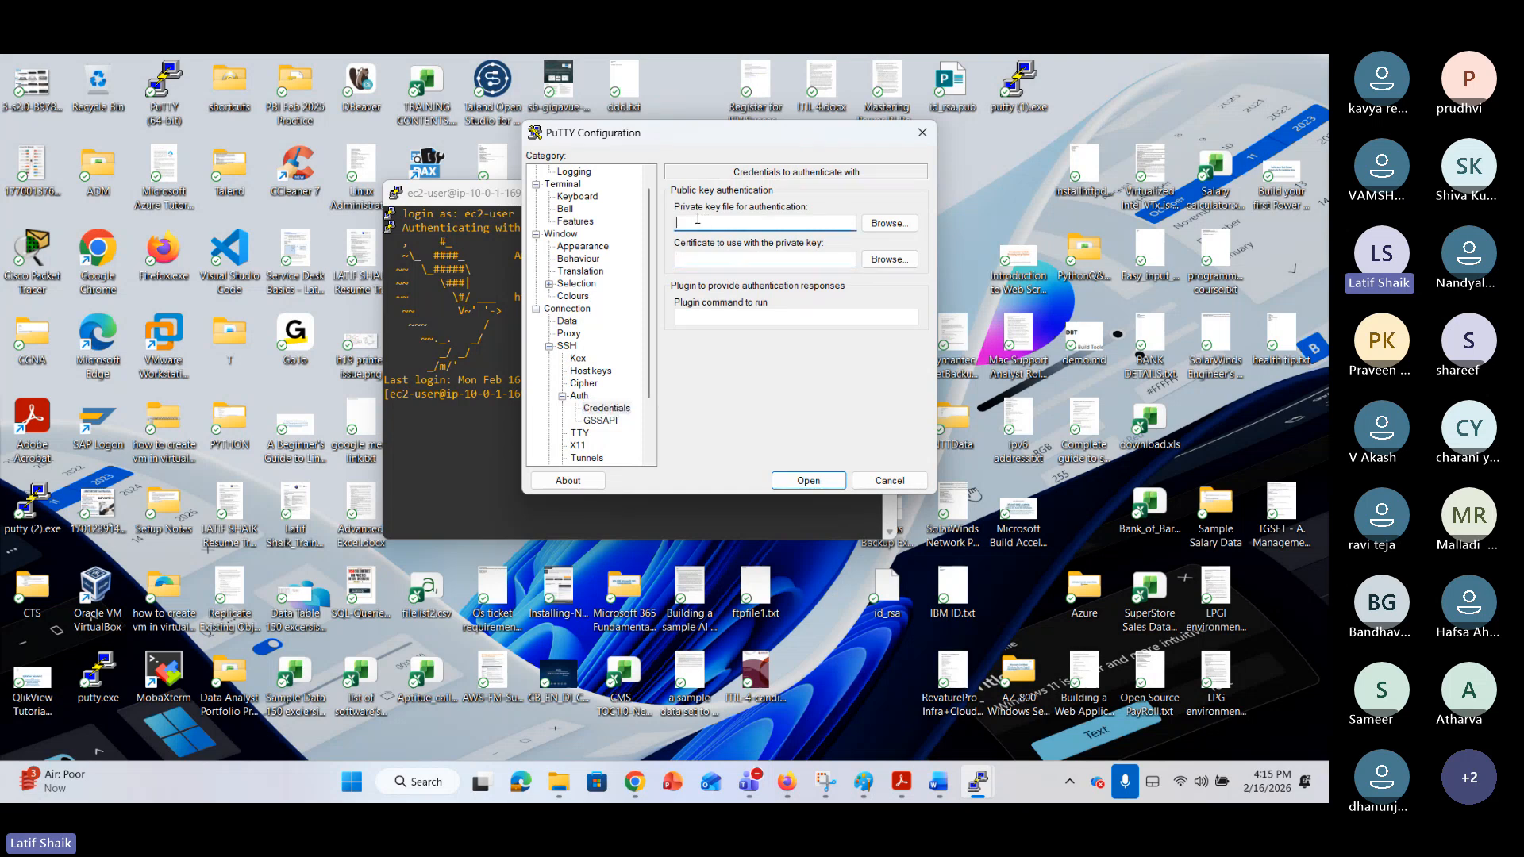
left_click(890, 223)
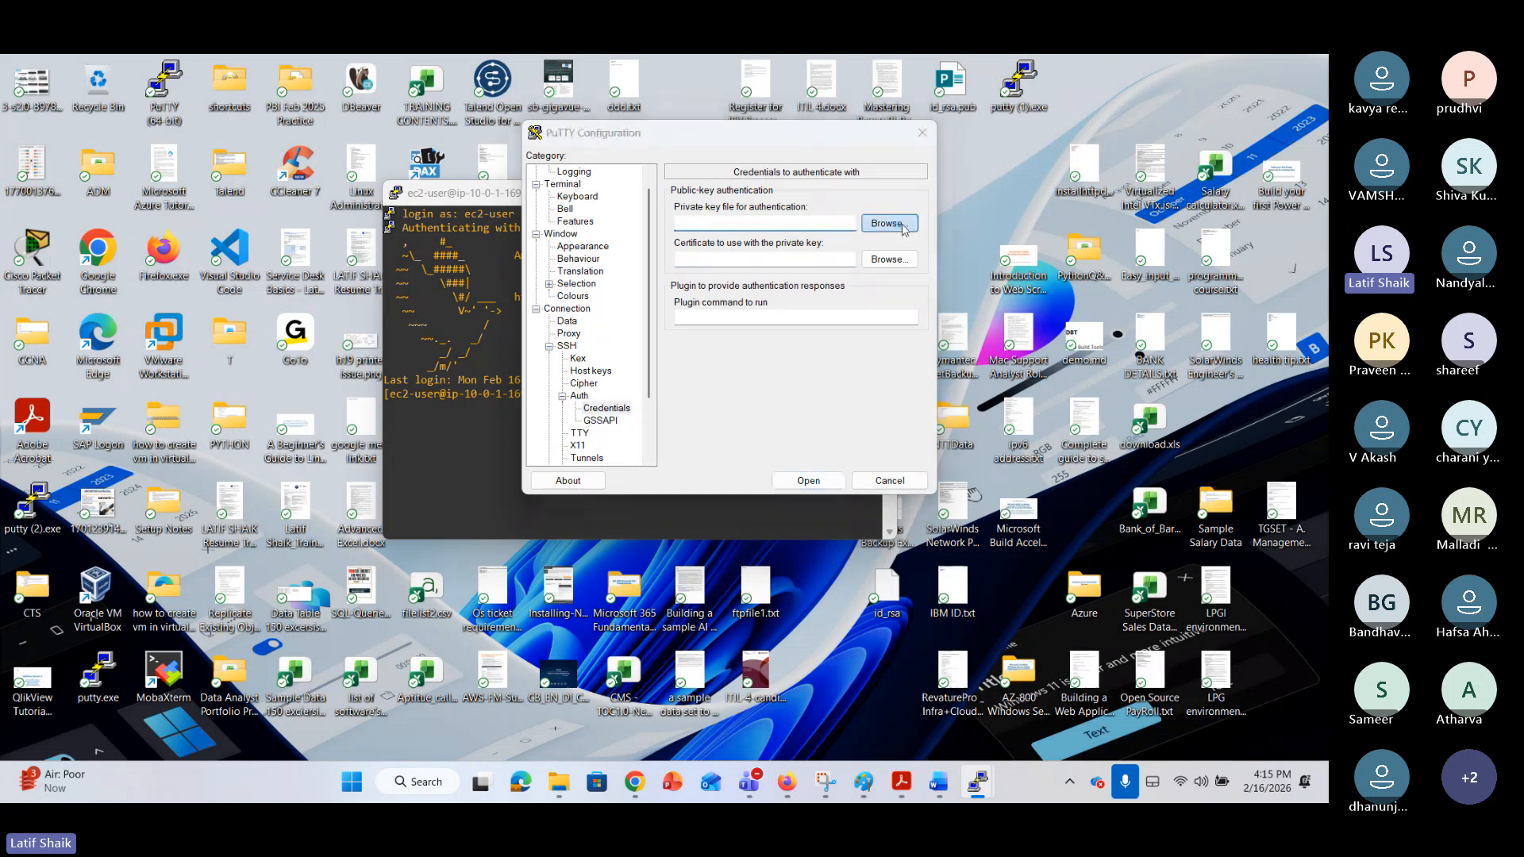
left_click(727, 316)
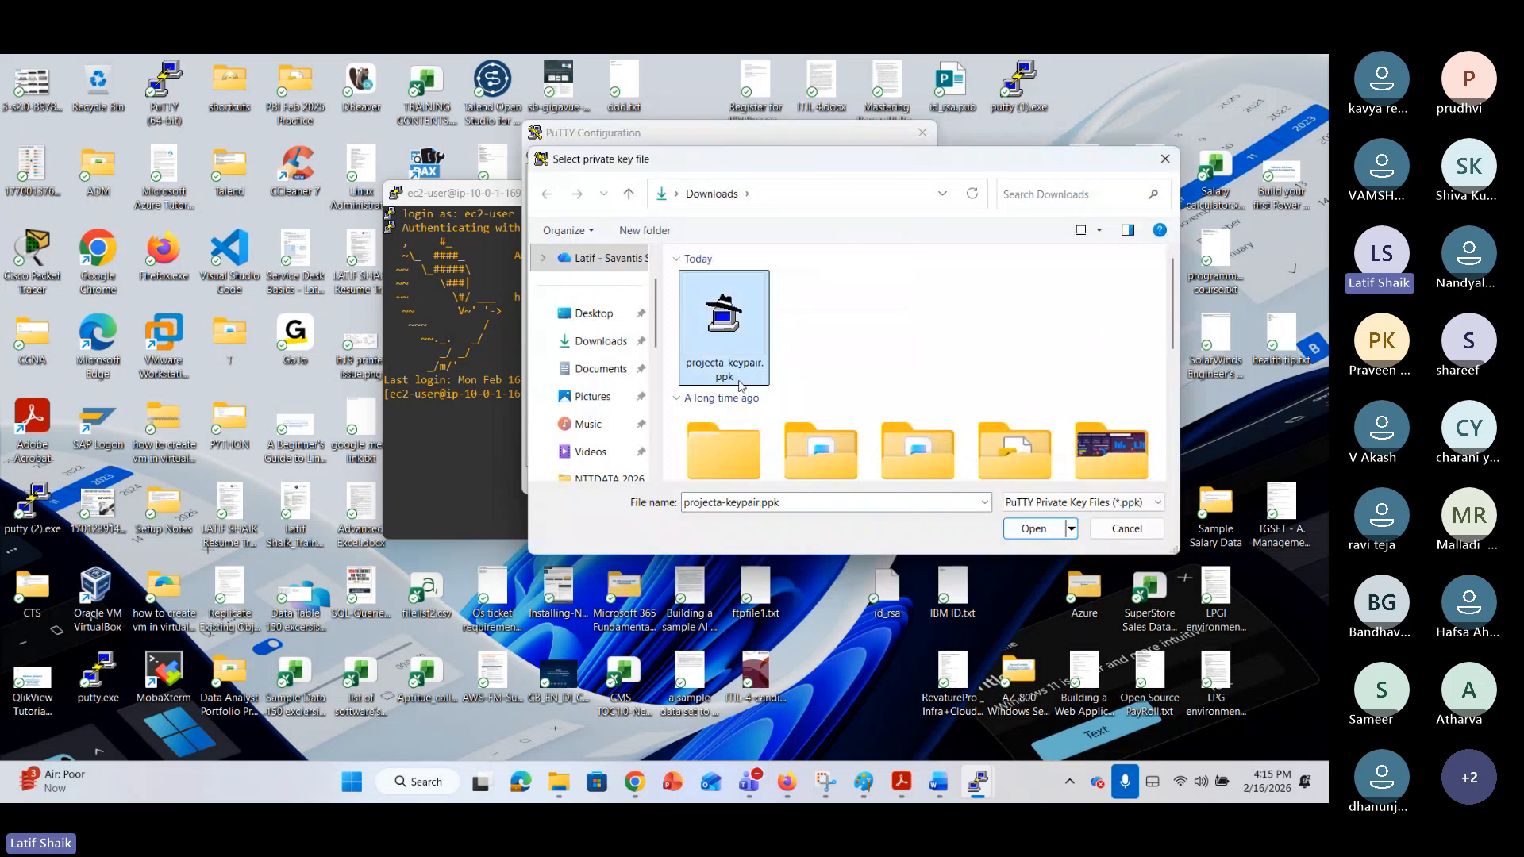
left_click(1127, 528)
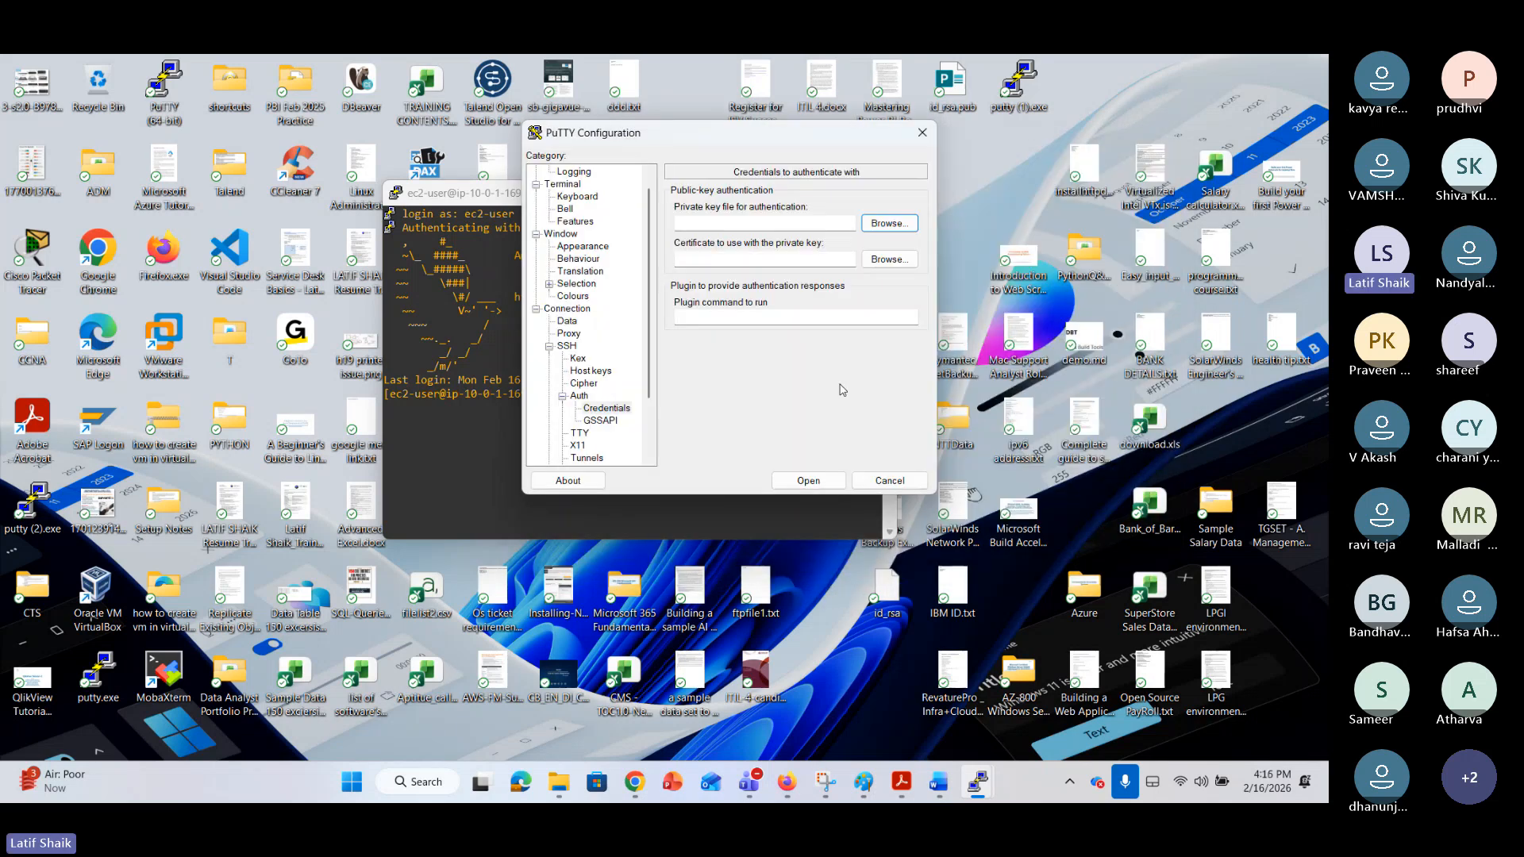
left_click(889, 481)
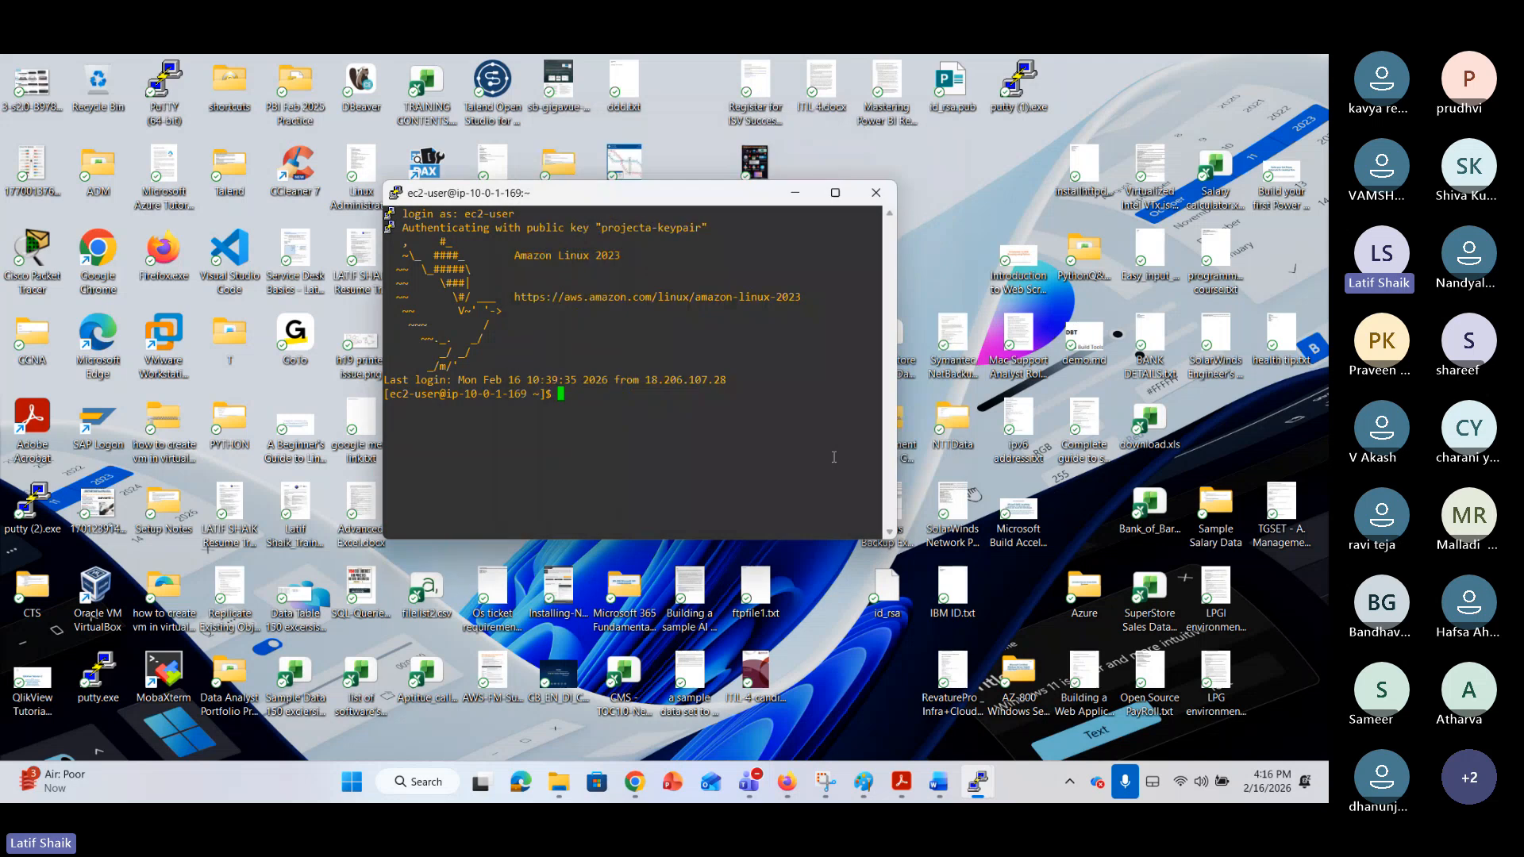
Change the running PuTTY session's terminal font to Consolas Regular, size 20.
left_click_drag(705, 194, 718, 185)
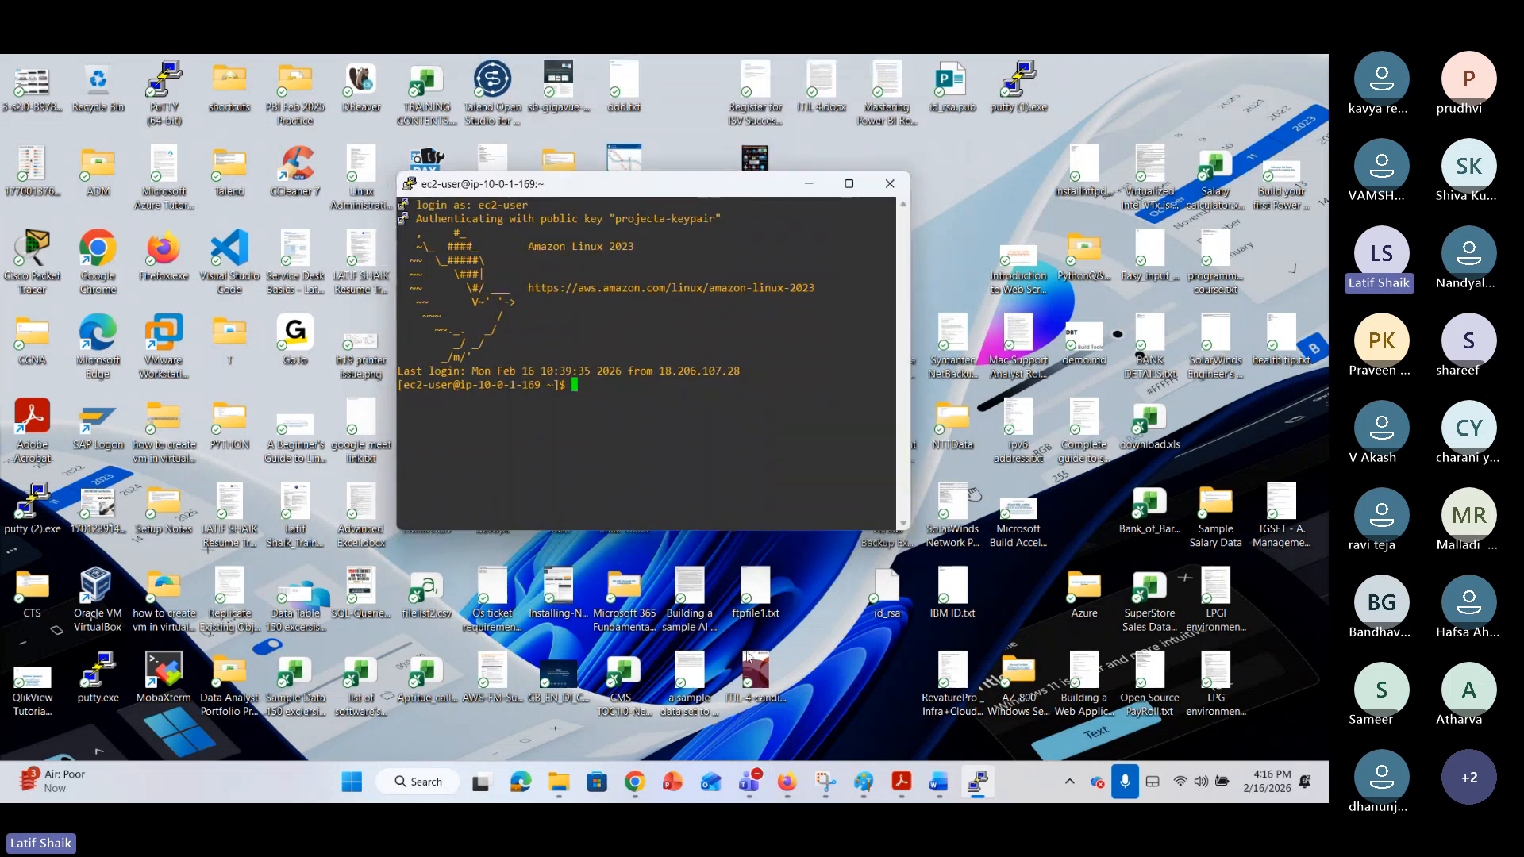
left_click(635, 782)
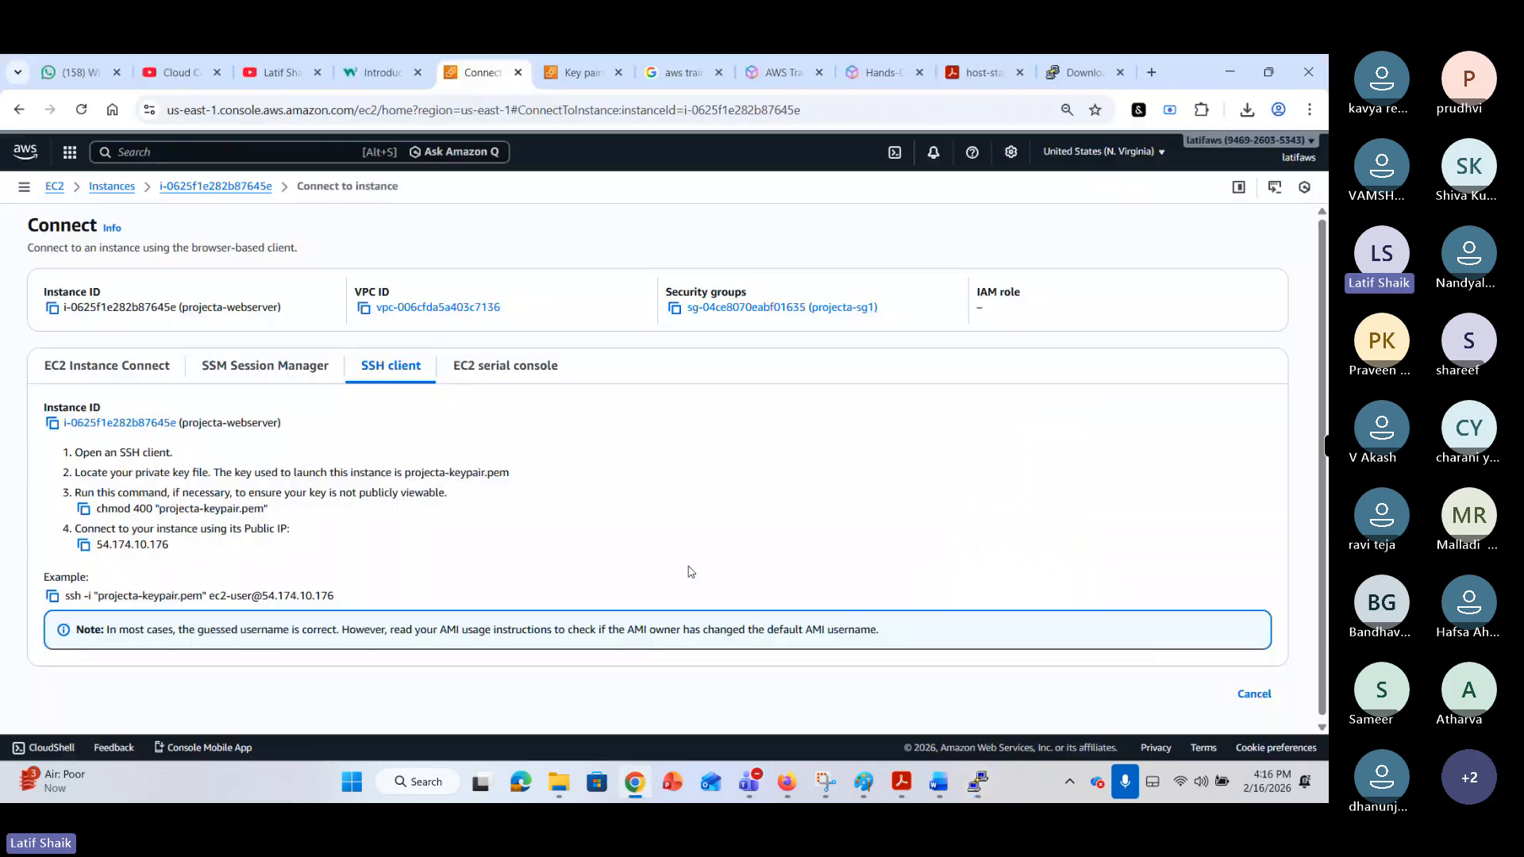
left_click(989, 786)
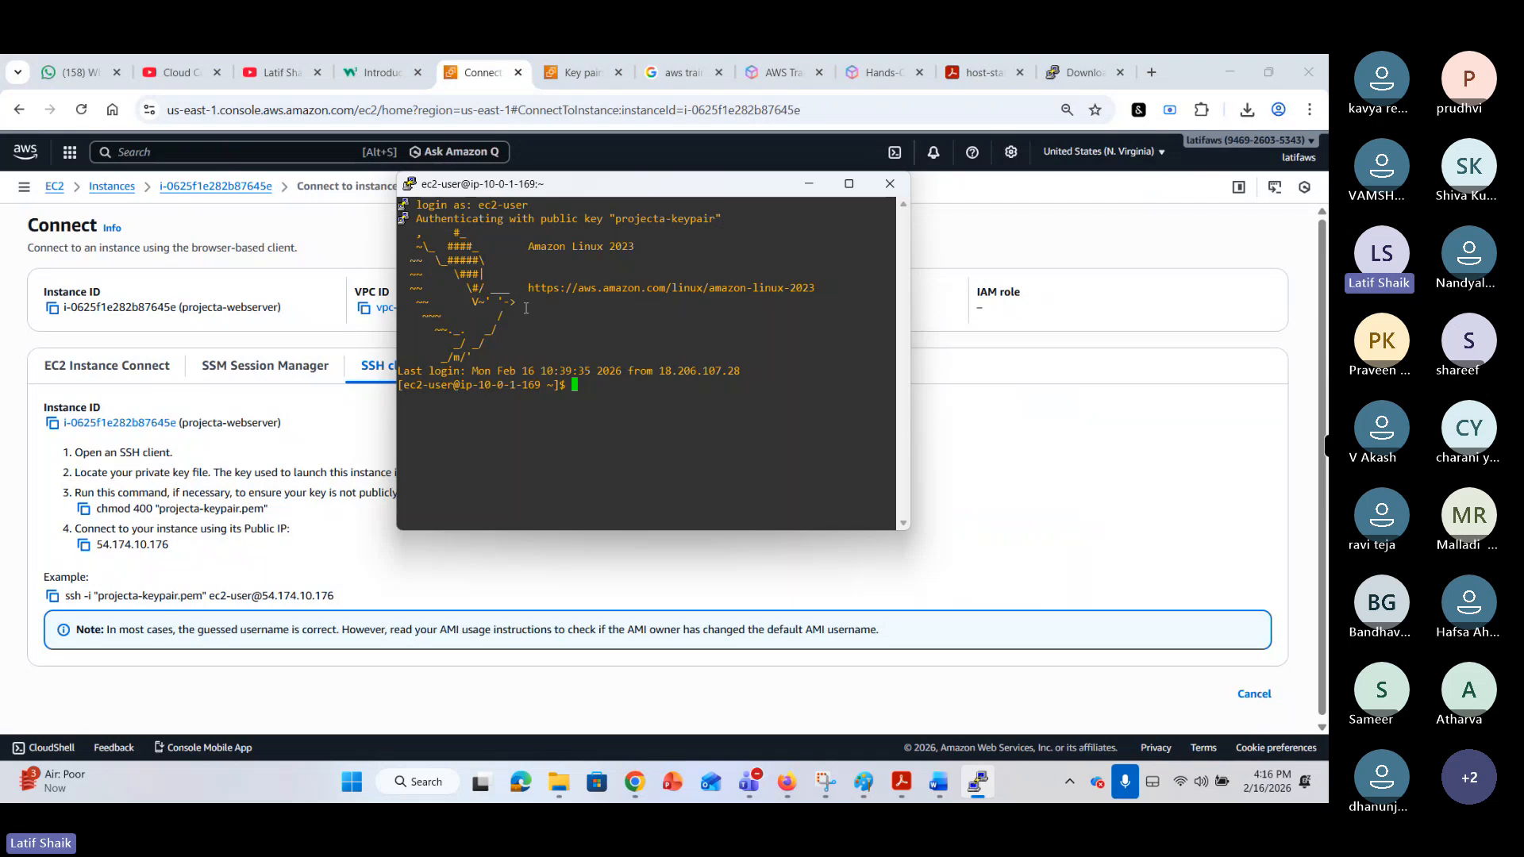
left_click(412, 184)
left_click(456, 419)
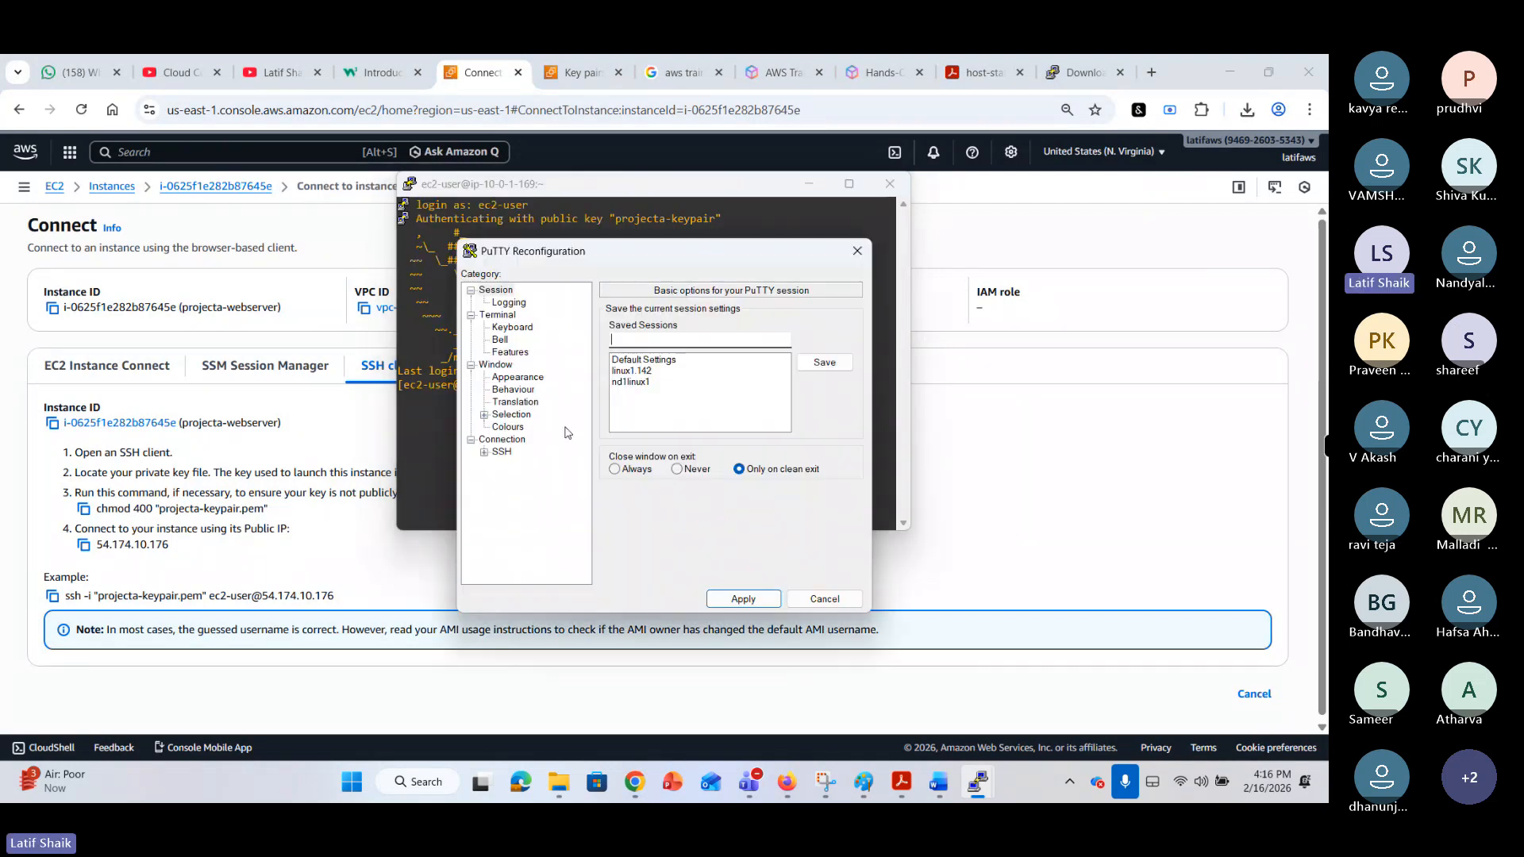
left_click(517, 377)
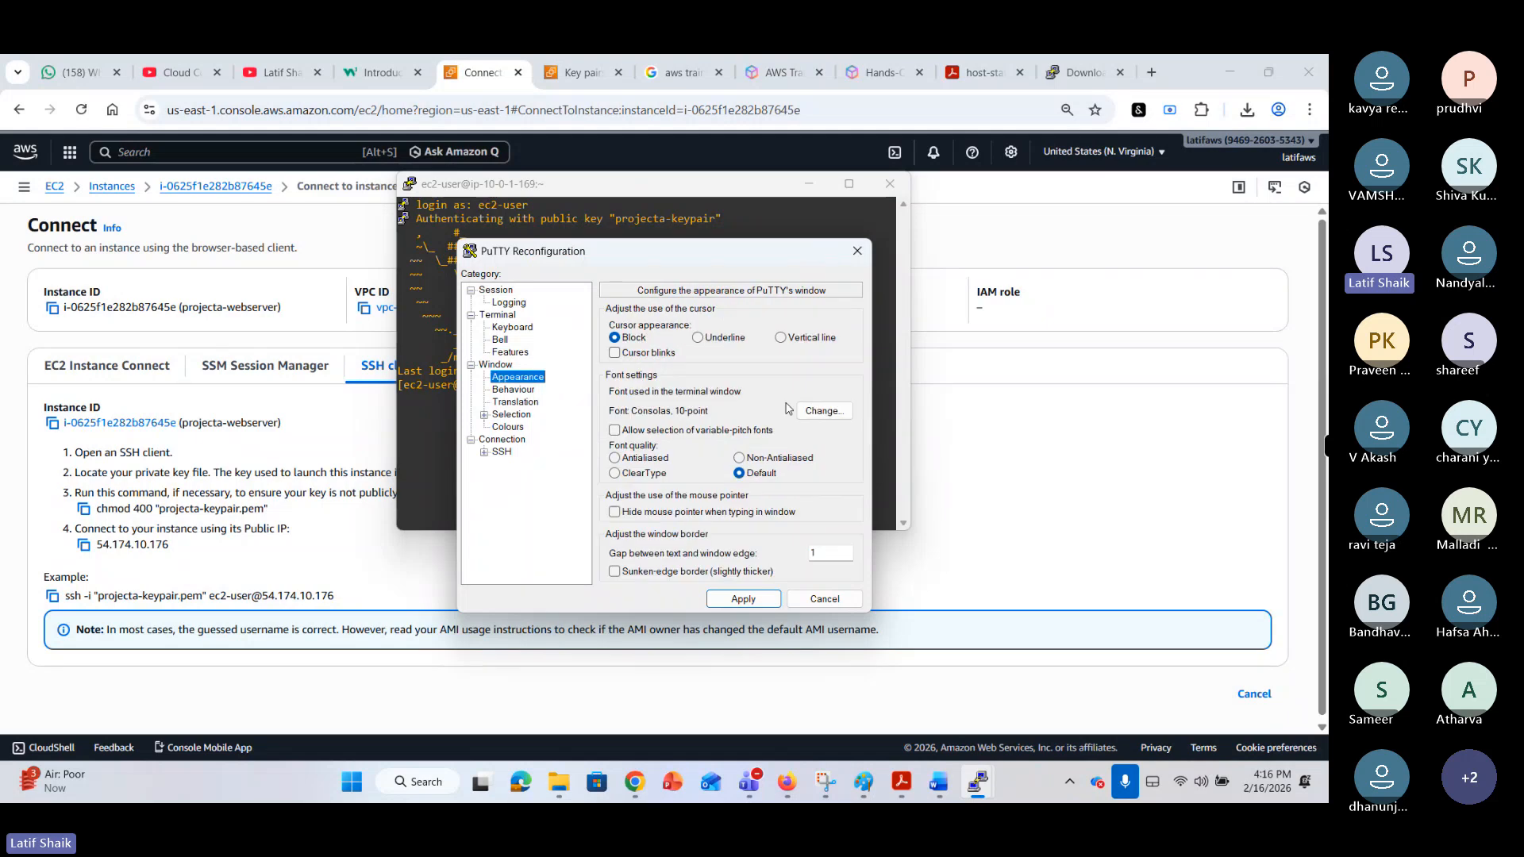
left_click(824, 410)
left_click(763, 485)
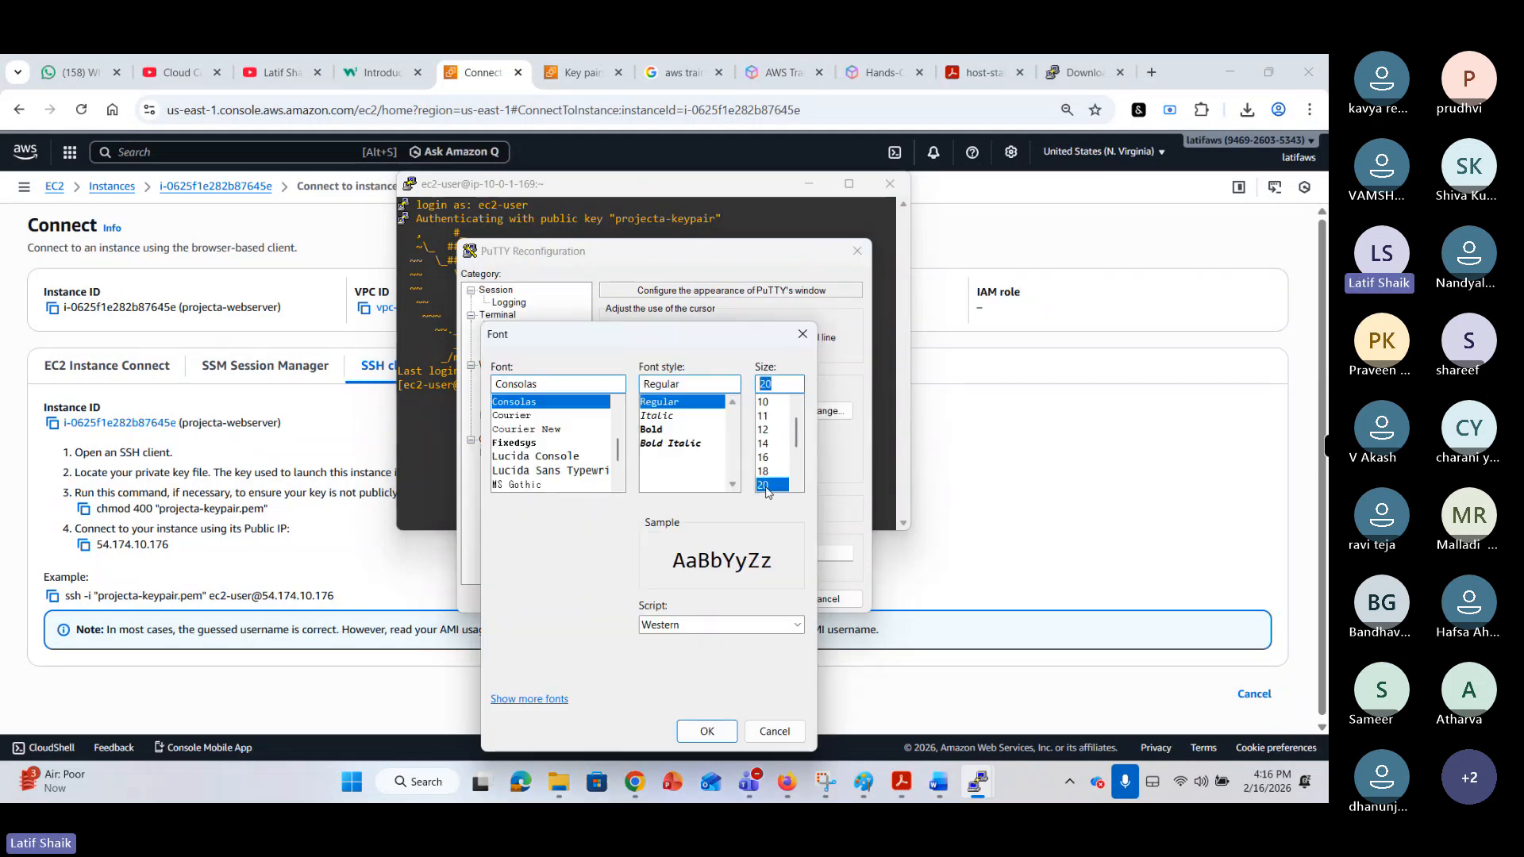
left_click(711, 730)
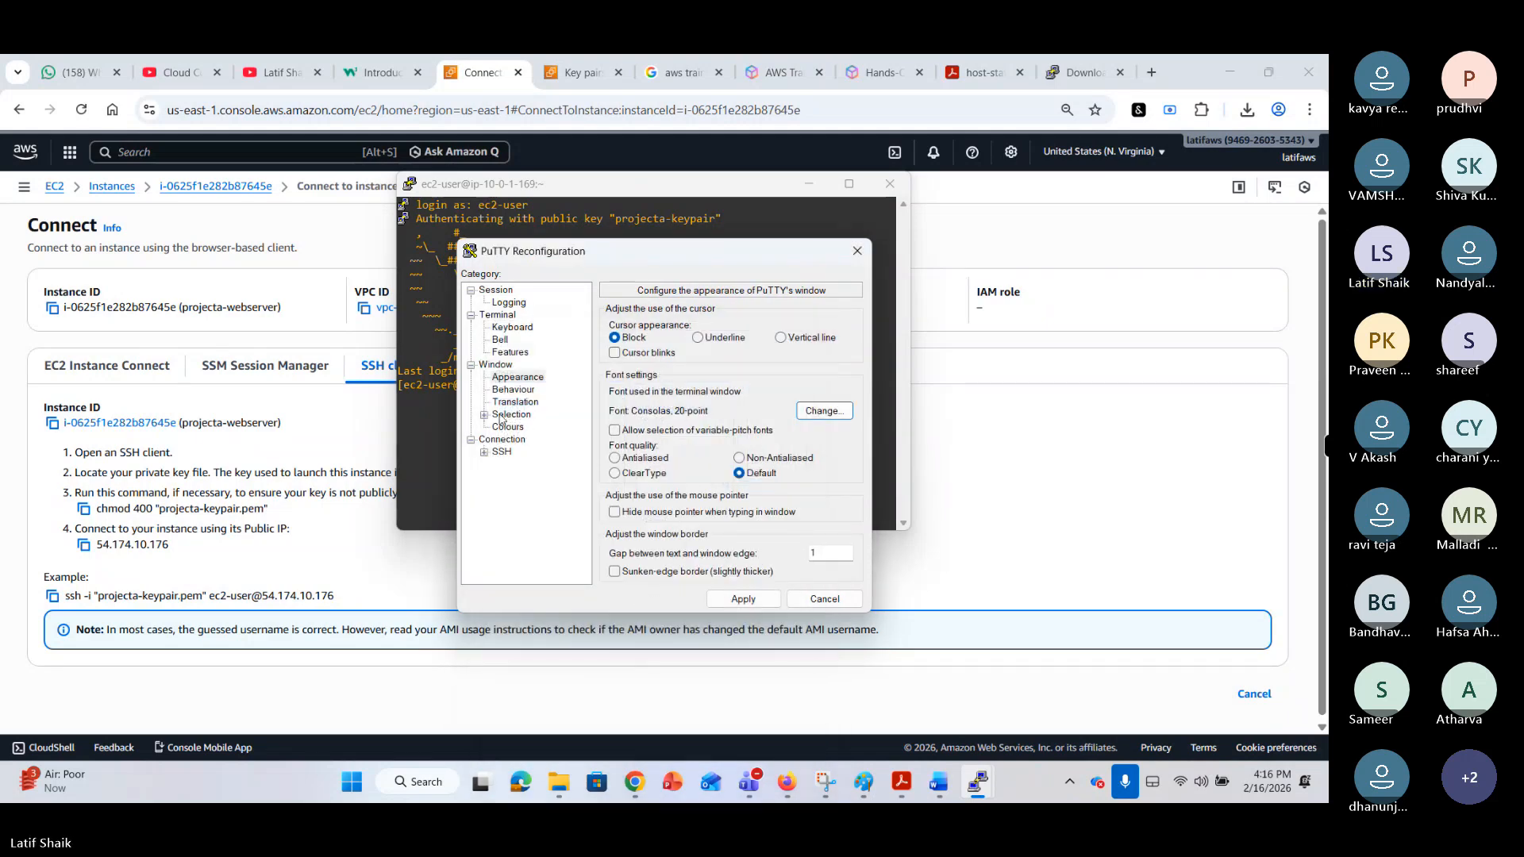
Enable system colours for the terminal, apply the reconfiguration, and add two blank prompt lines in the enlarged session window.
left_click(509, 428)
left_click(743, 598)
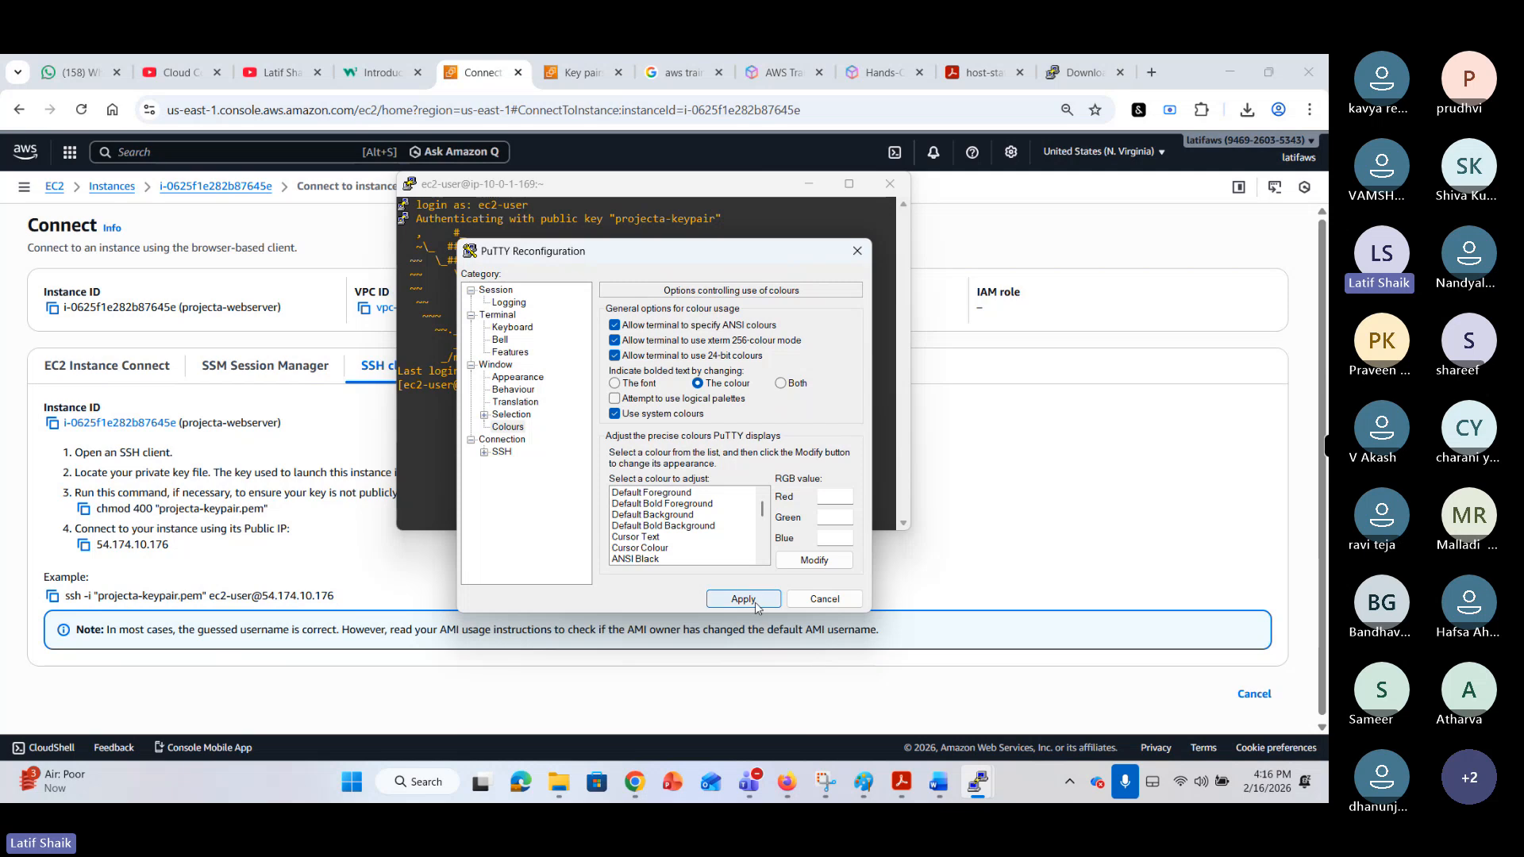
left_click_drag(698, 184, 497, 69)
key("Return")
key("Return")
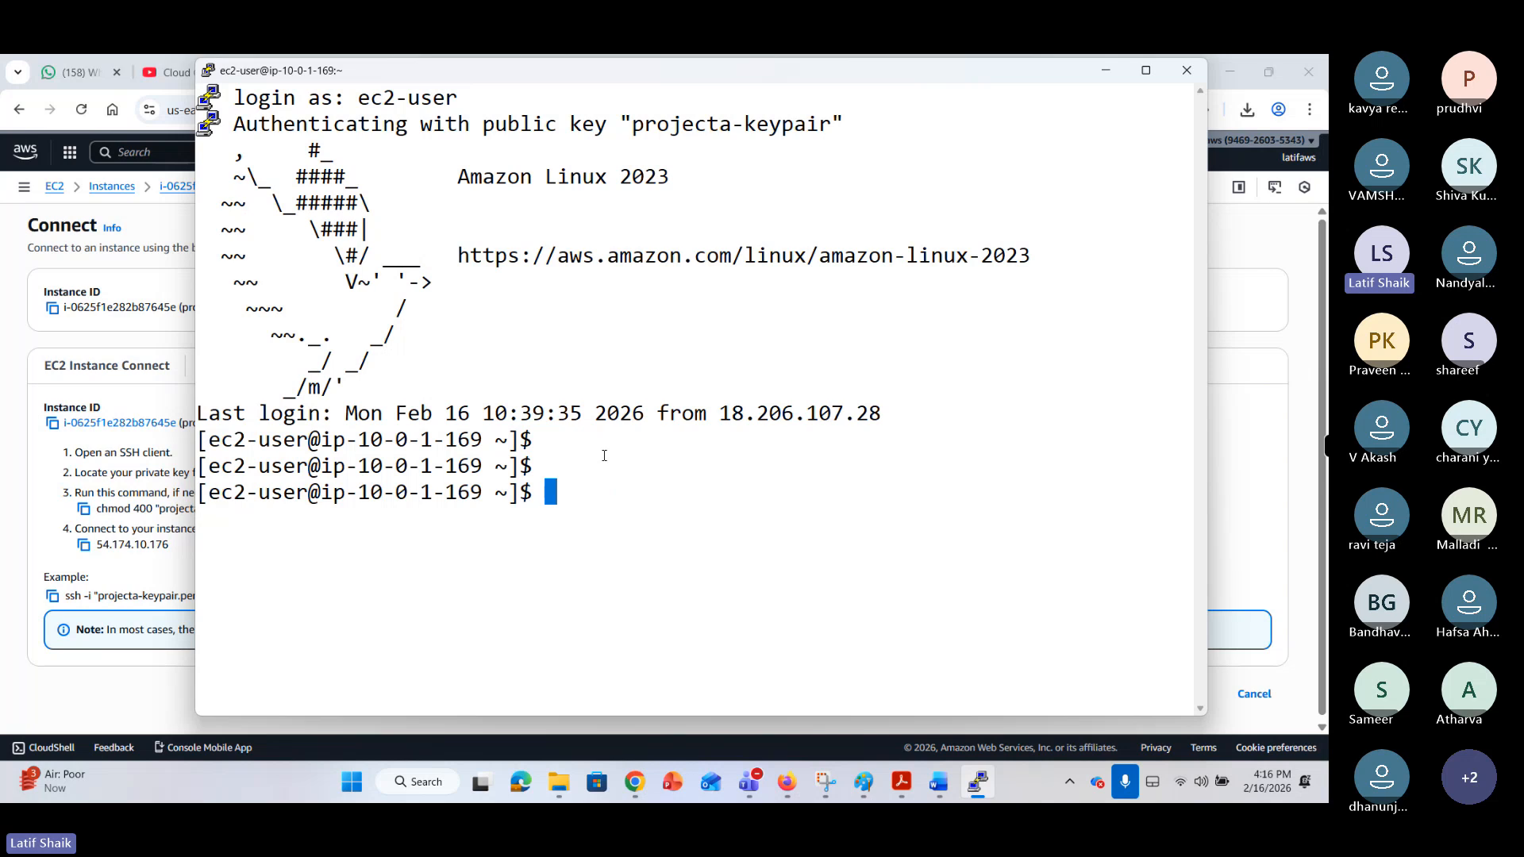
List the instance's configured package repositories by running sudo yum repolist.
type("sudo ")
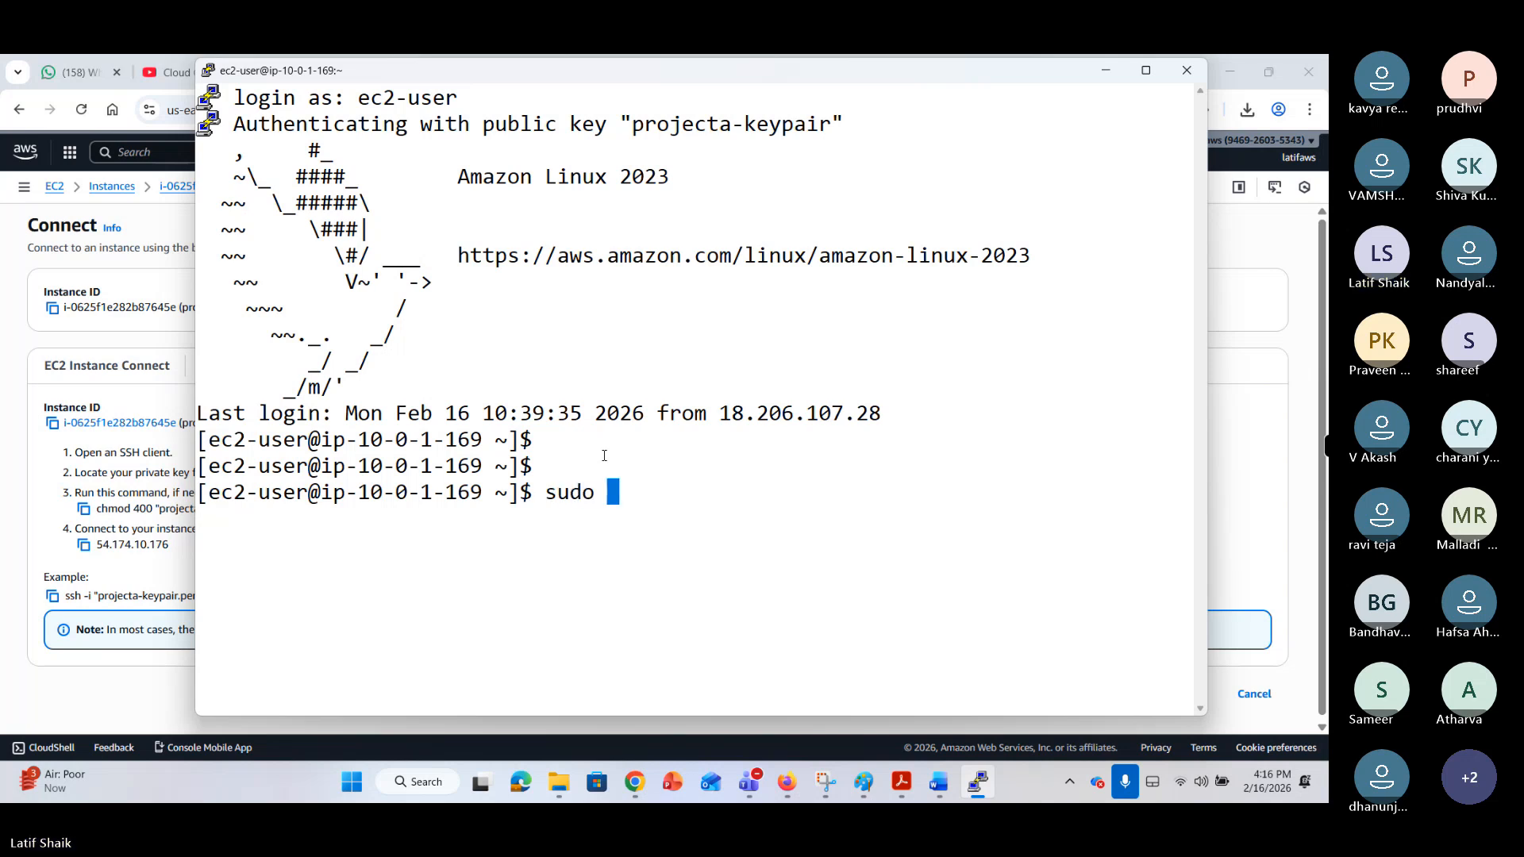
type("yum update ")
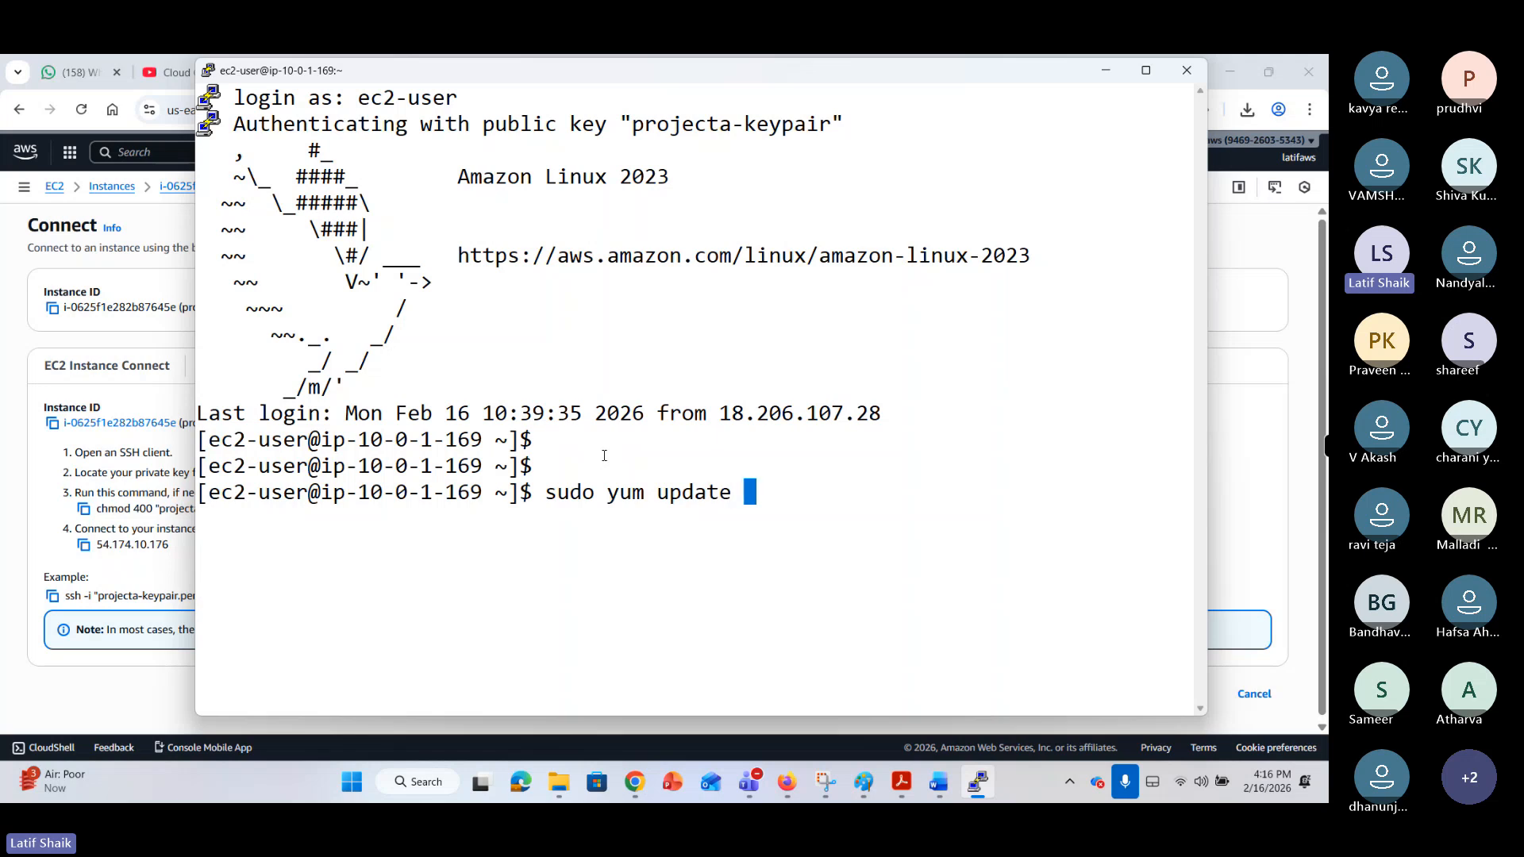
type("-y")
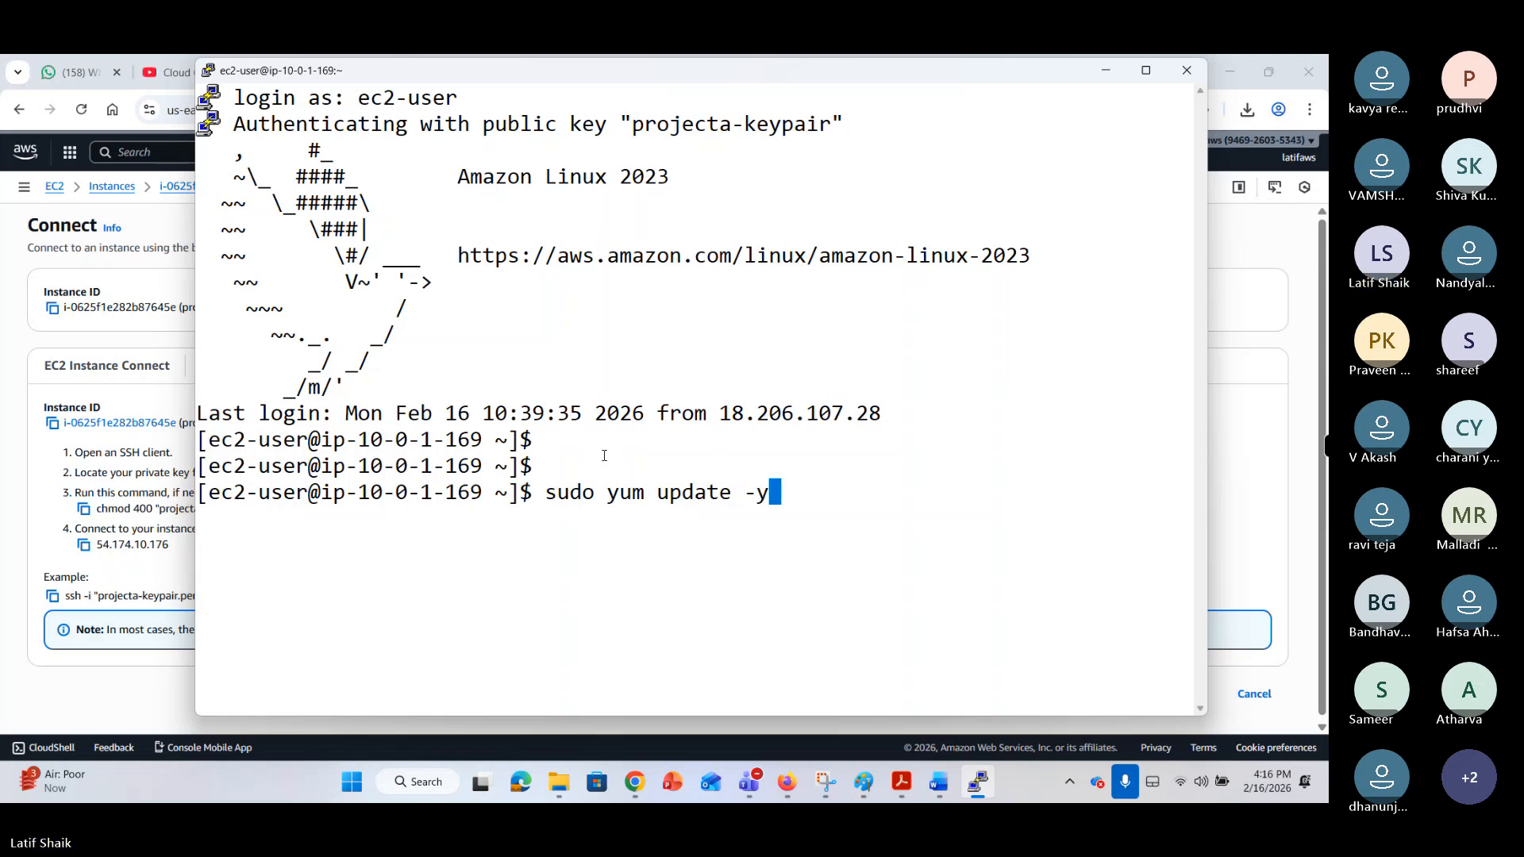
key("BackSpace")
key("BackSpace")
key("BackSpace")
key("BackSpace")
key("BackSpace")
key("BackSpace")
key("BackSpace")
key("BackSpace")
key("BackSpace")
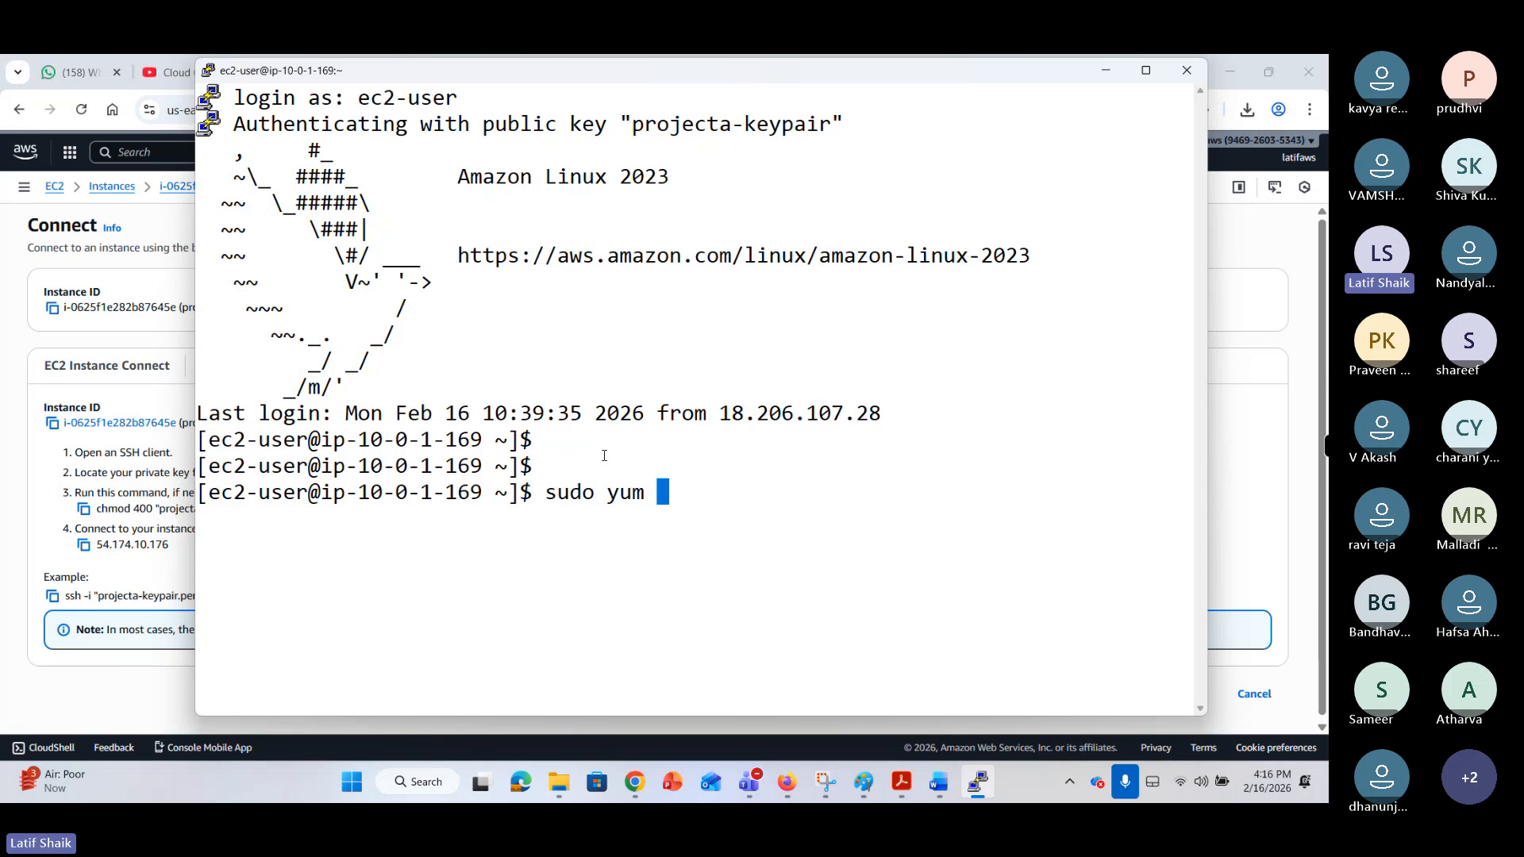
type("repolist")
key("Return")
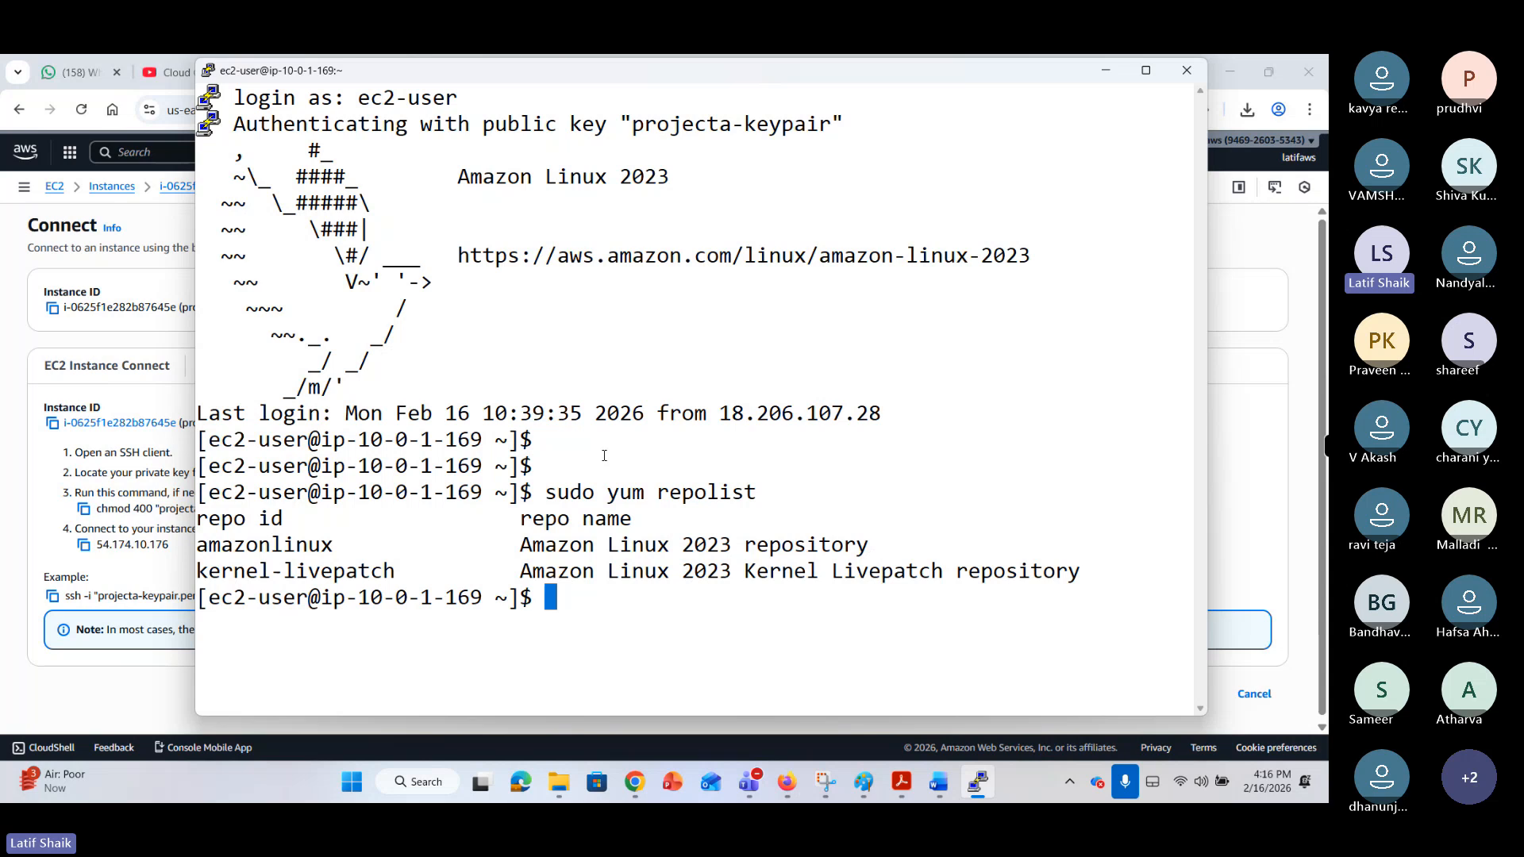
Try to install the epel-release package by running sudo yum install epel-release.
type("sod")
key("BackSpace")
key("BackSpace")
type("u")
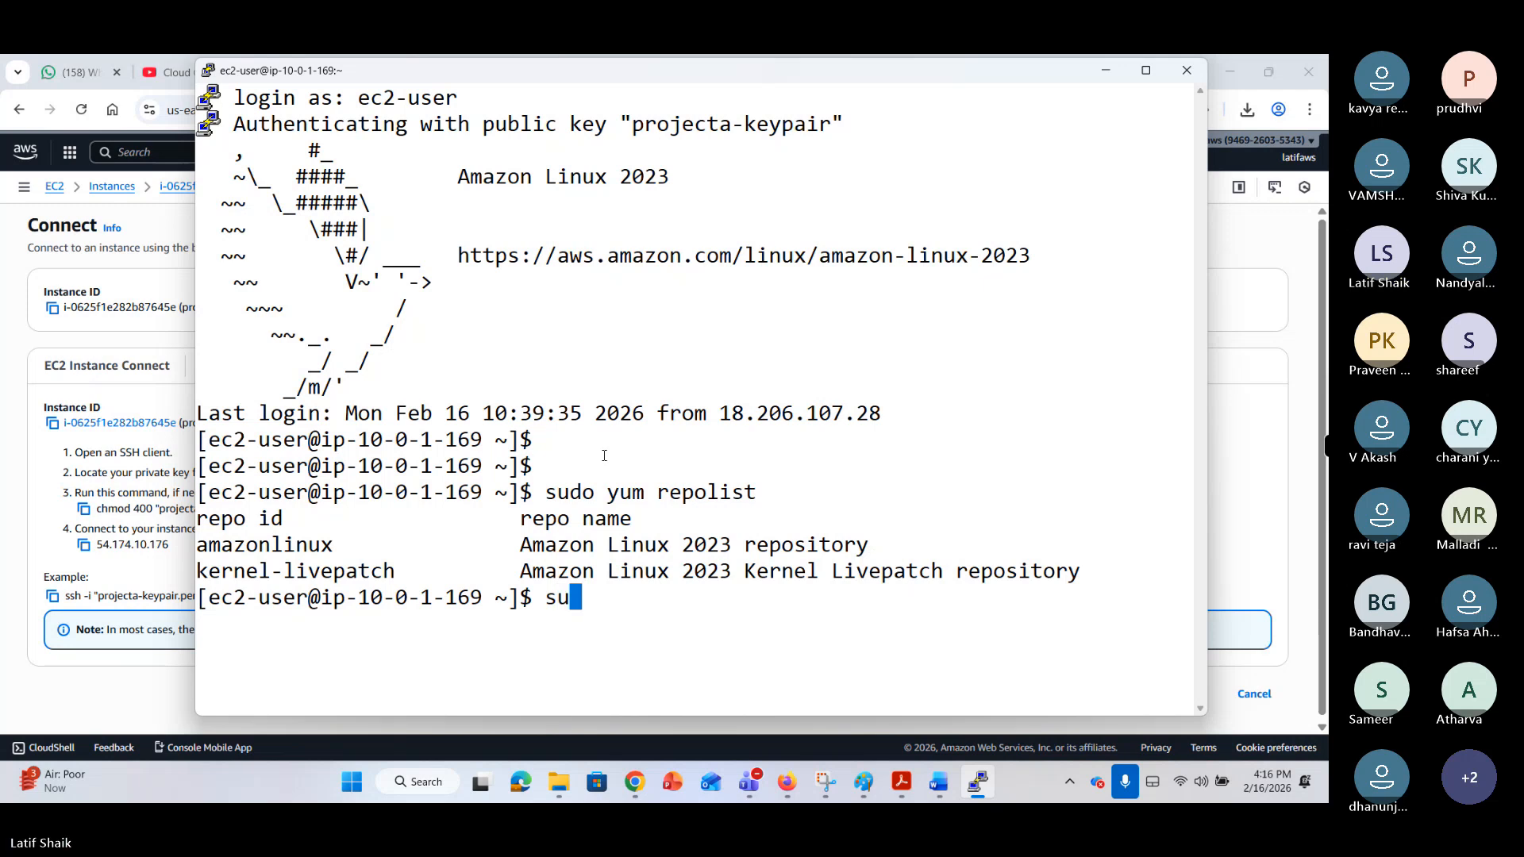
type("do yum ")
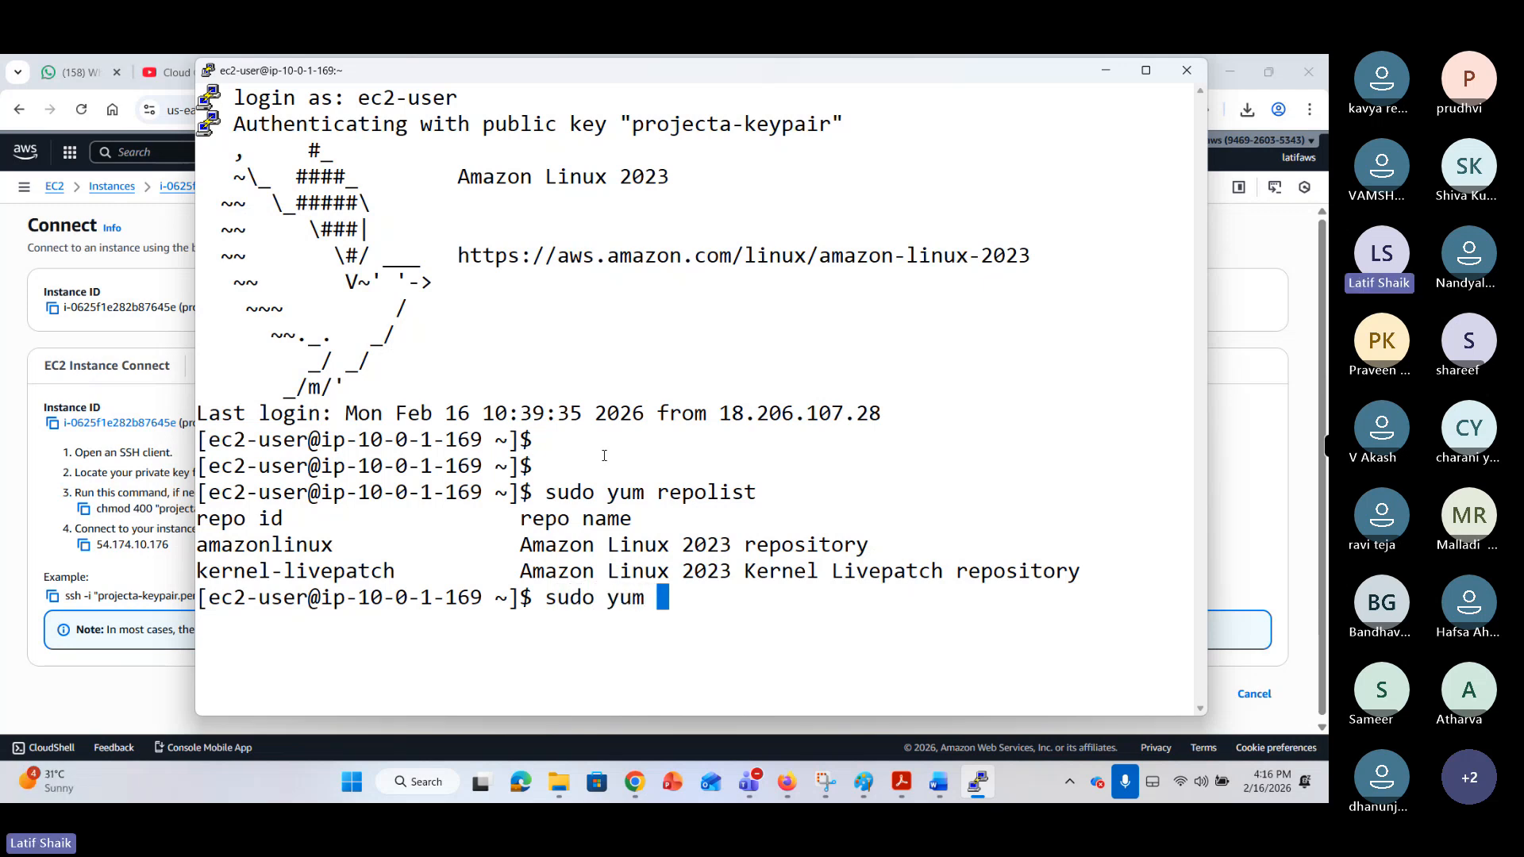
type("install")
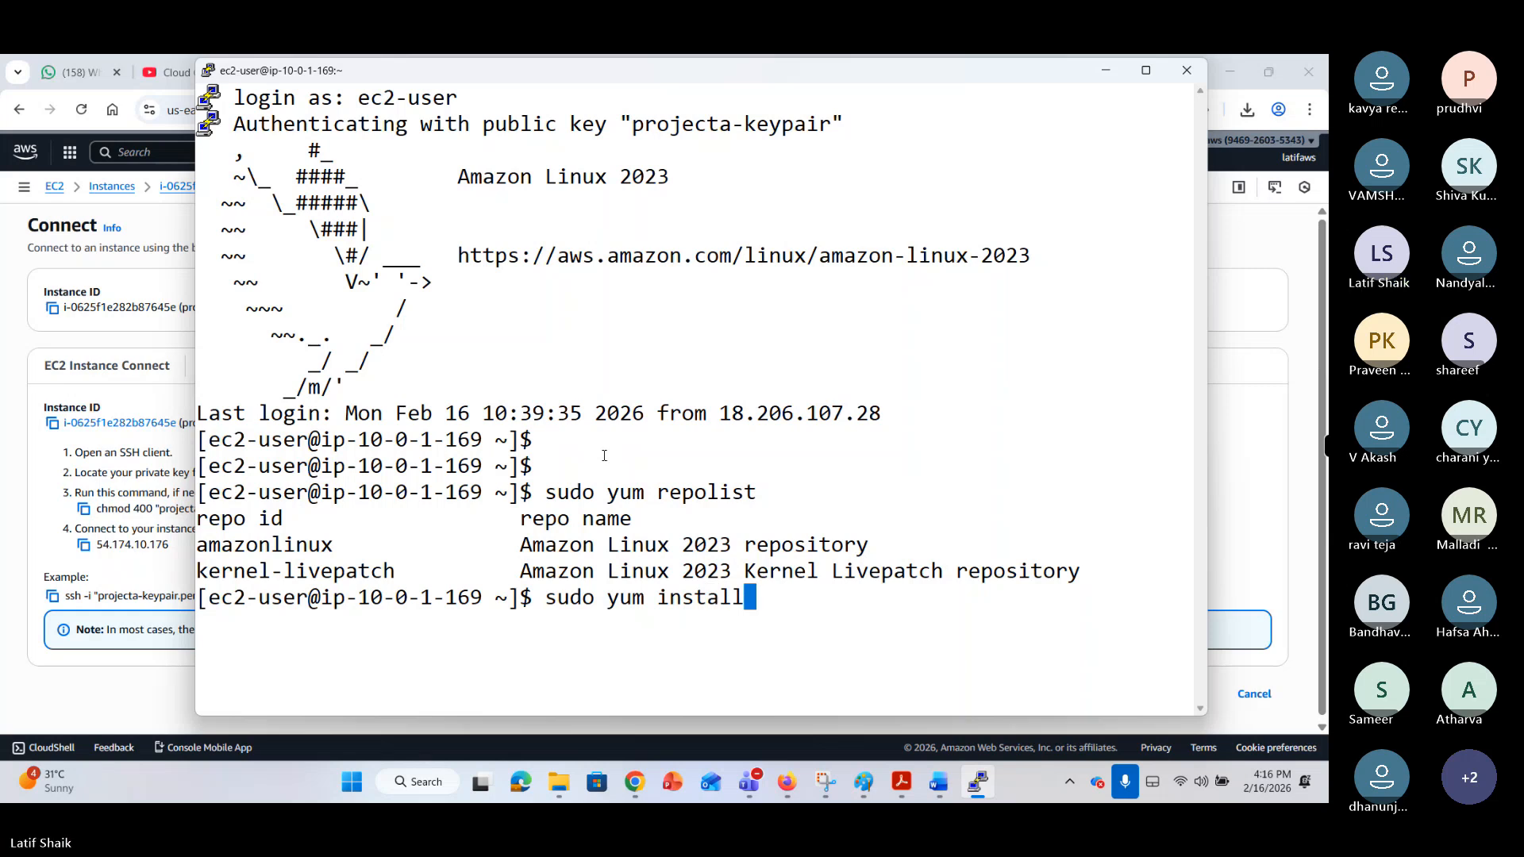
type(" ep")
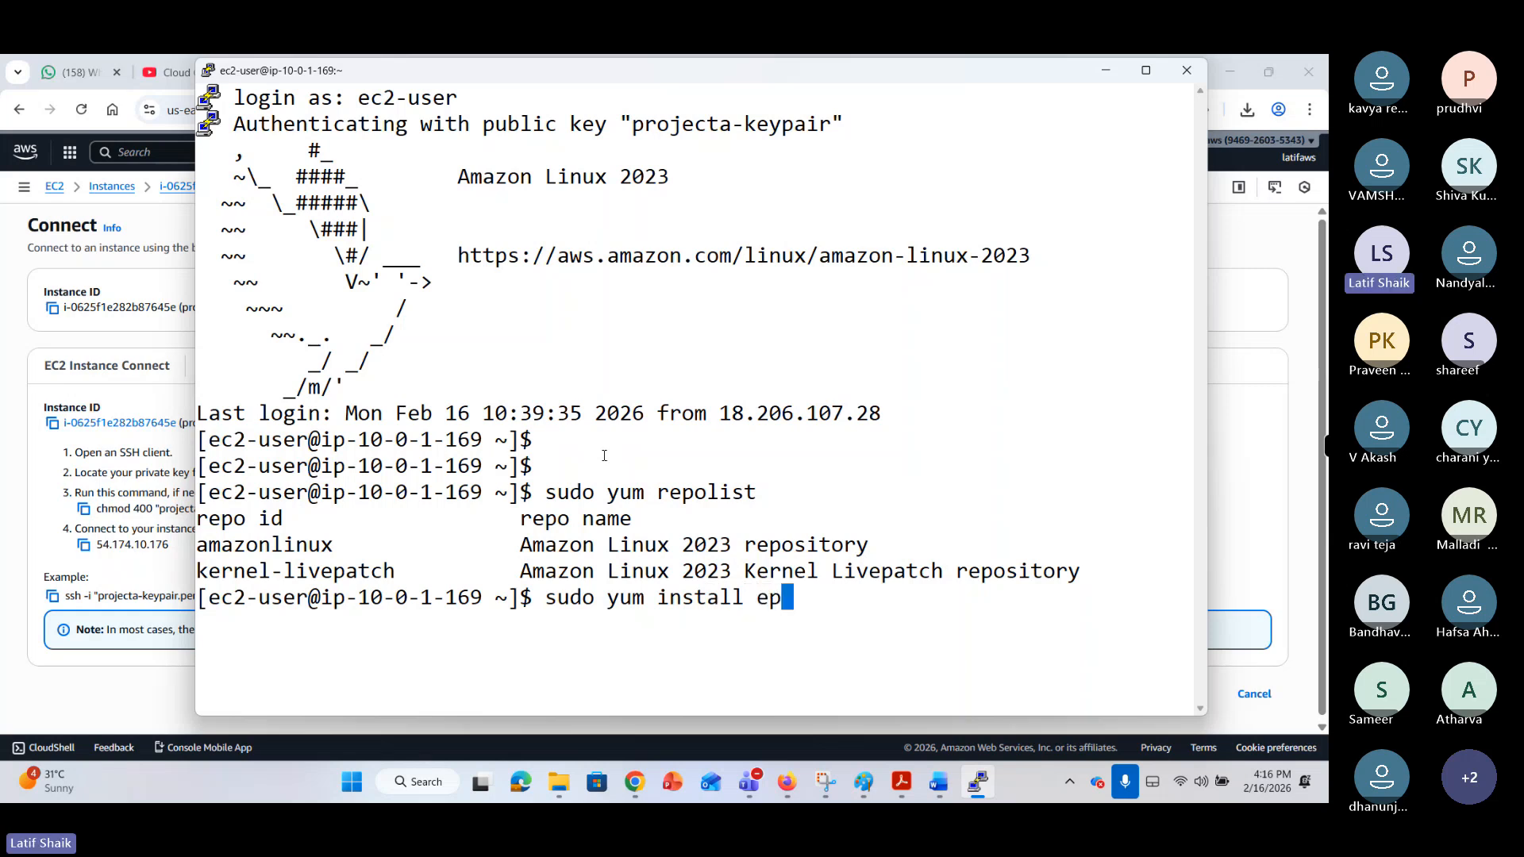
type("el-release")
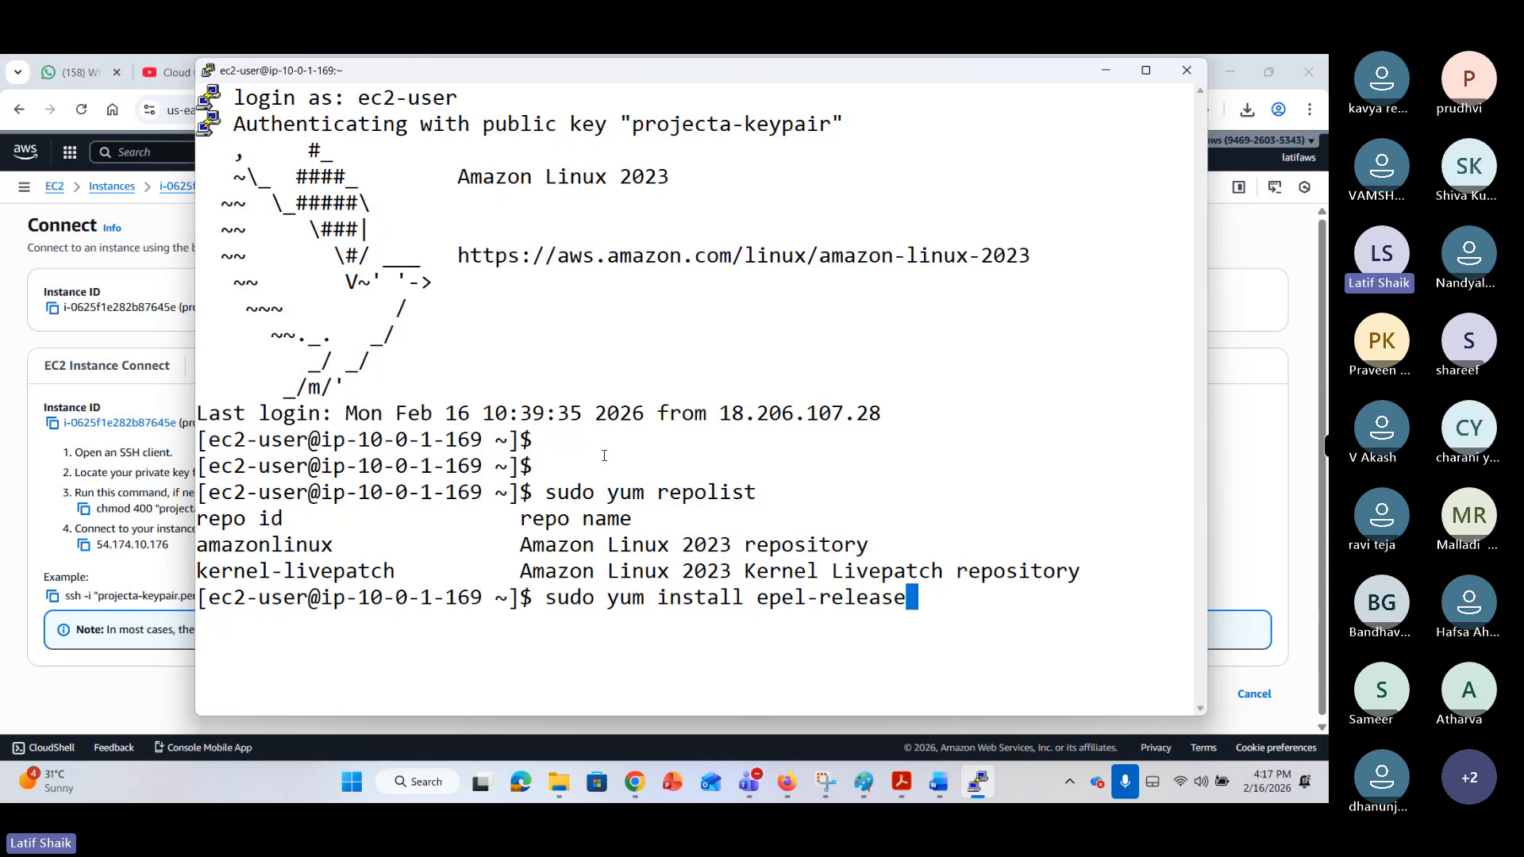
key("Return")
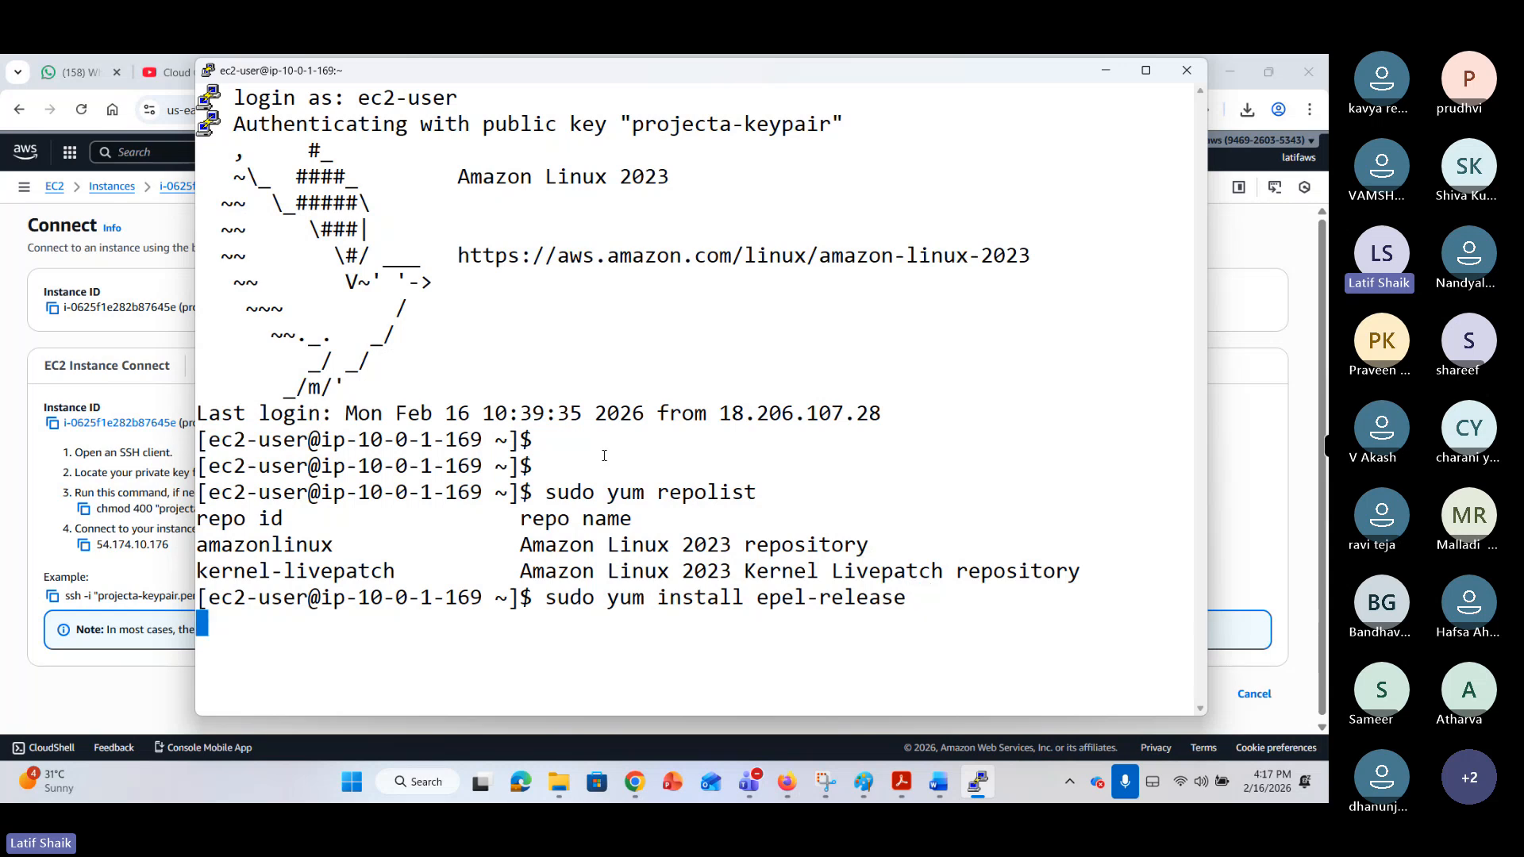
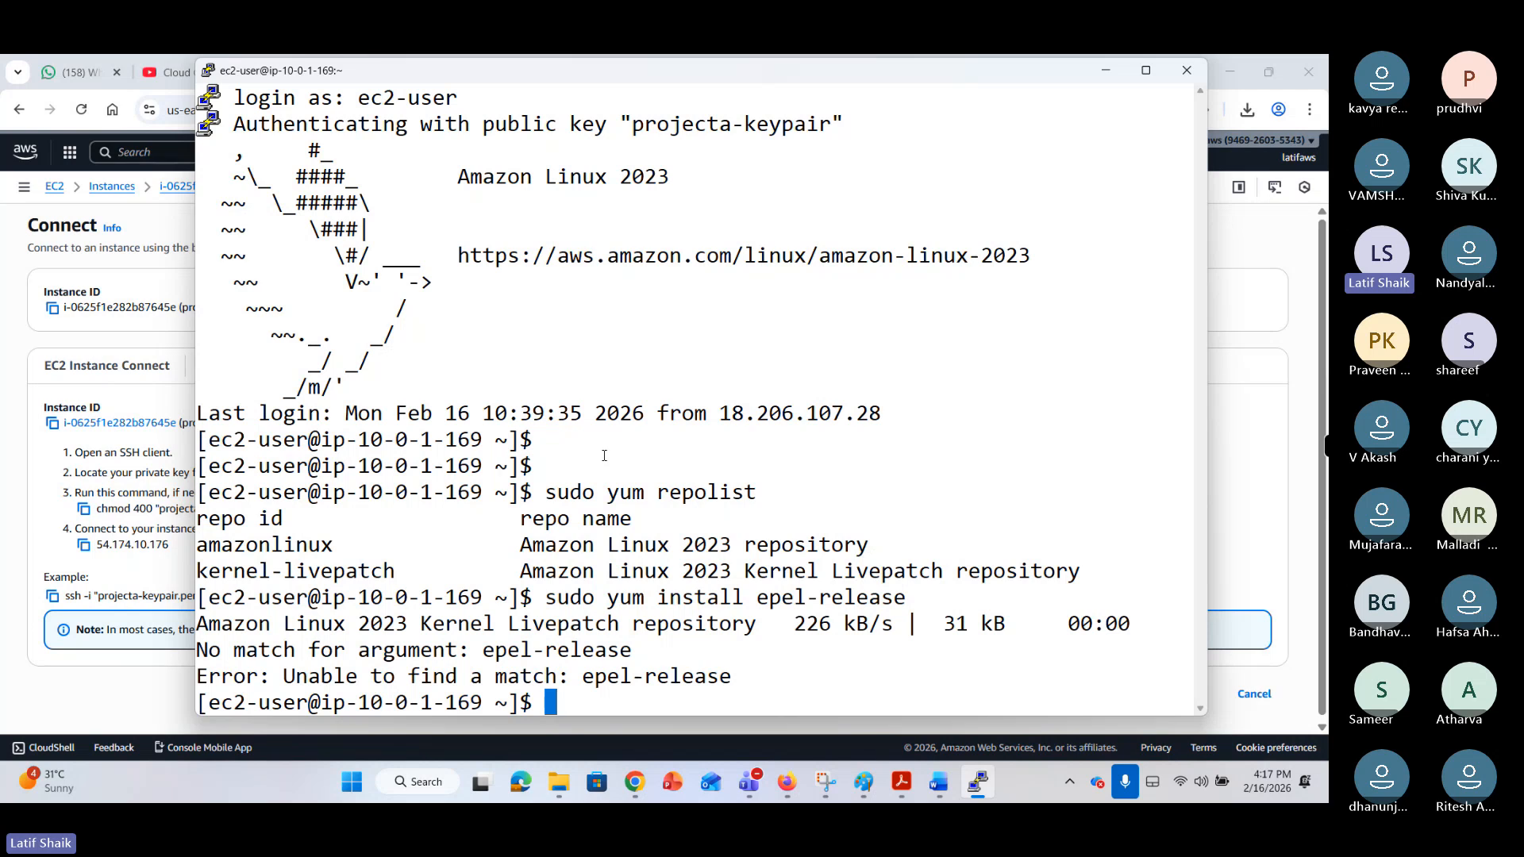
Update all packages on the instance without confirmation prompts by running sudo yum update -y.
type("sudo ")
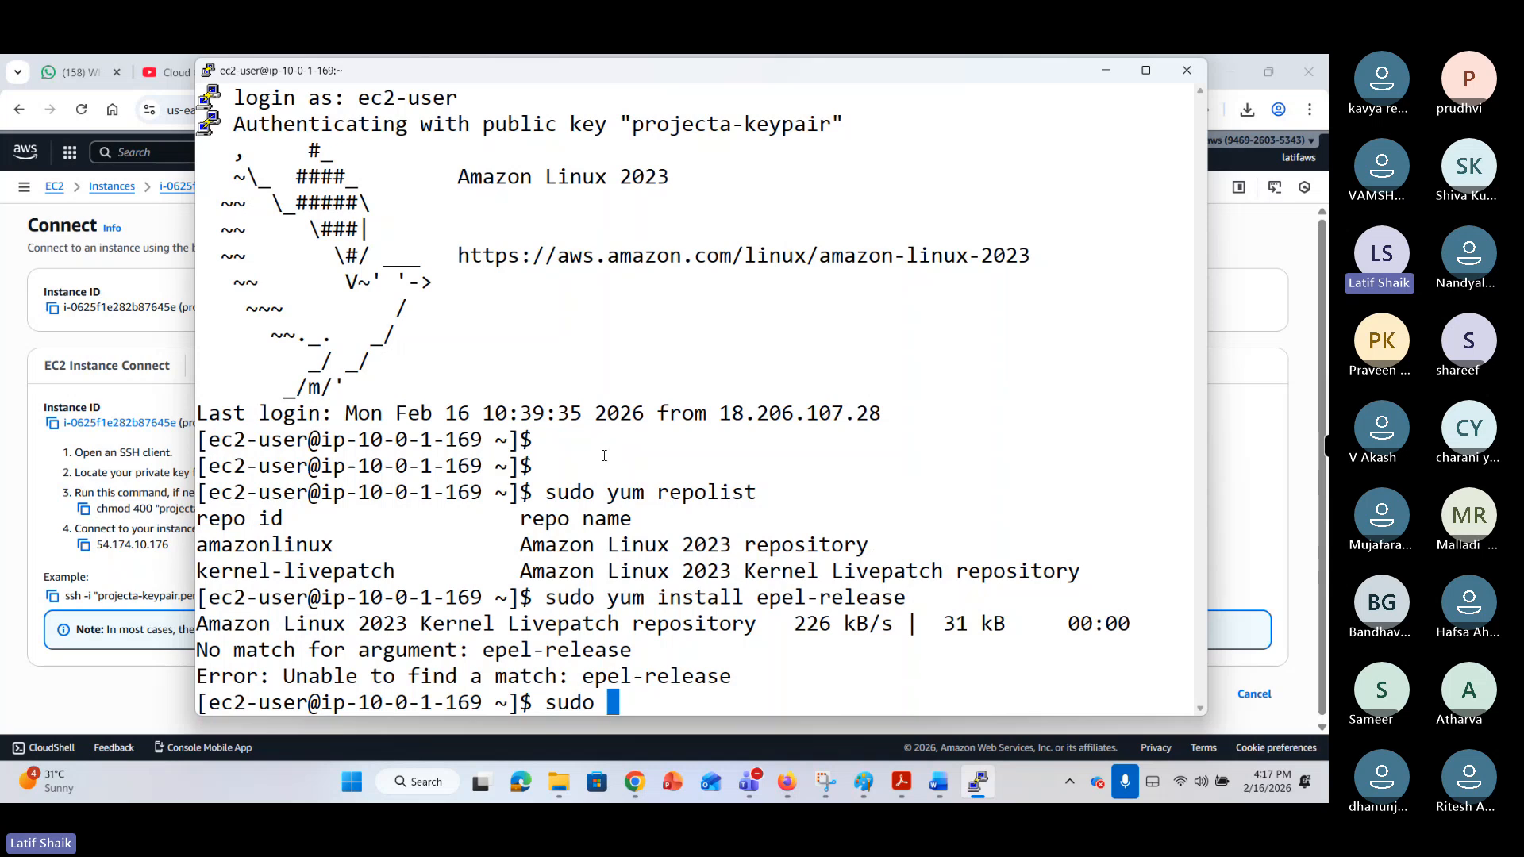
type("yum")
type("update ")
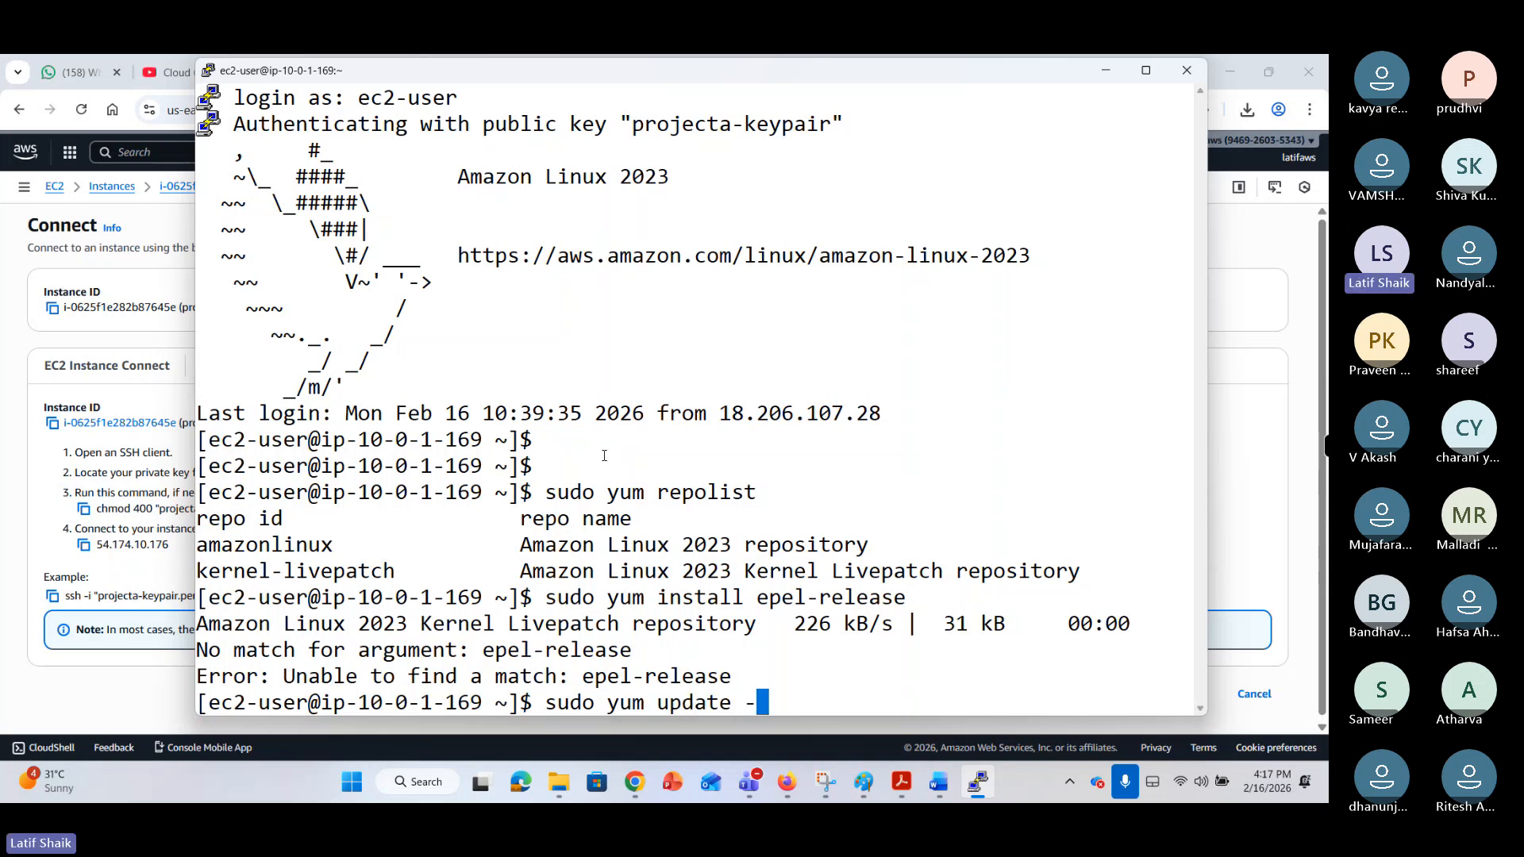
type("-y")
key("Return")
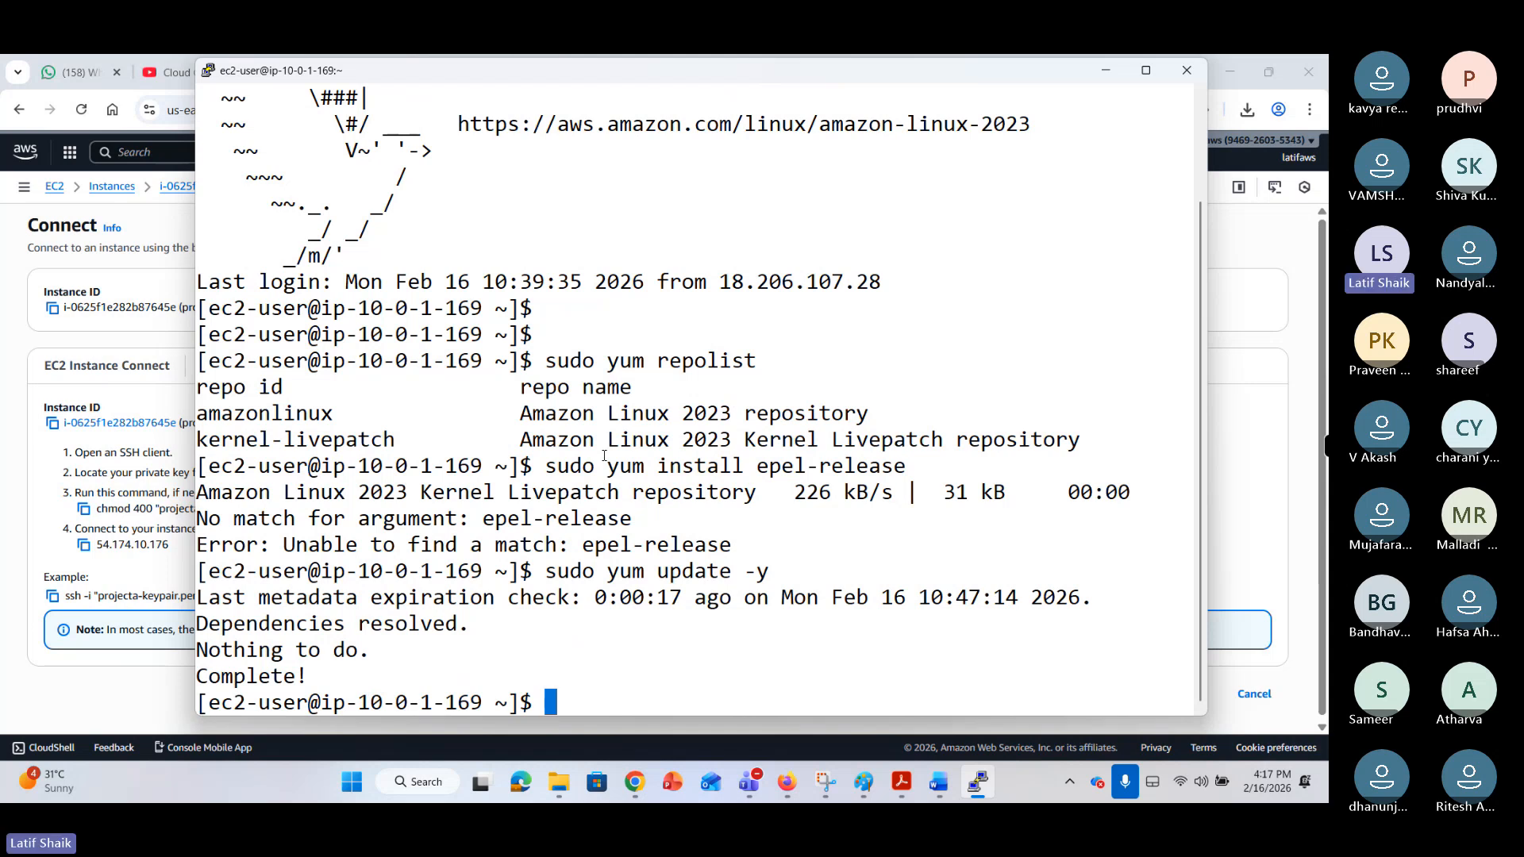
Install the nginx package with sudo yum install nginx and accept the proposed transaction.
key("Return")
type("sudo ")
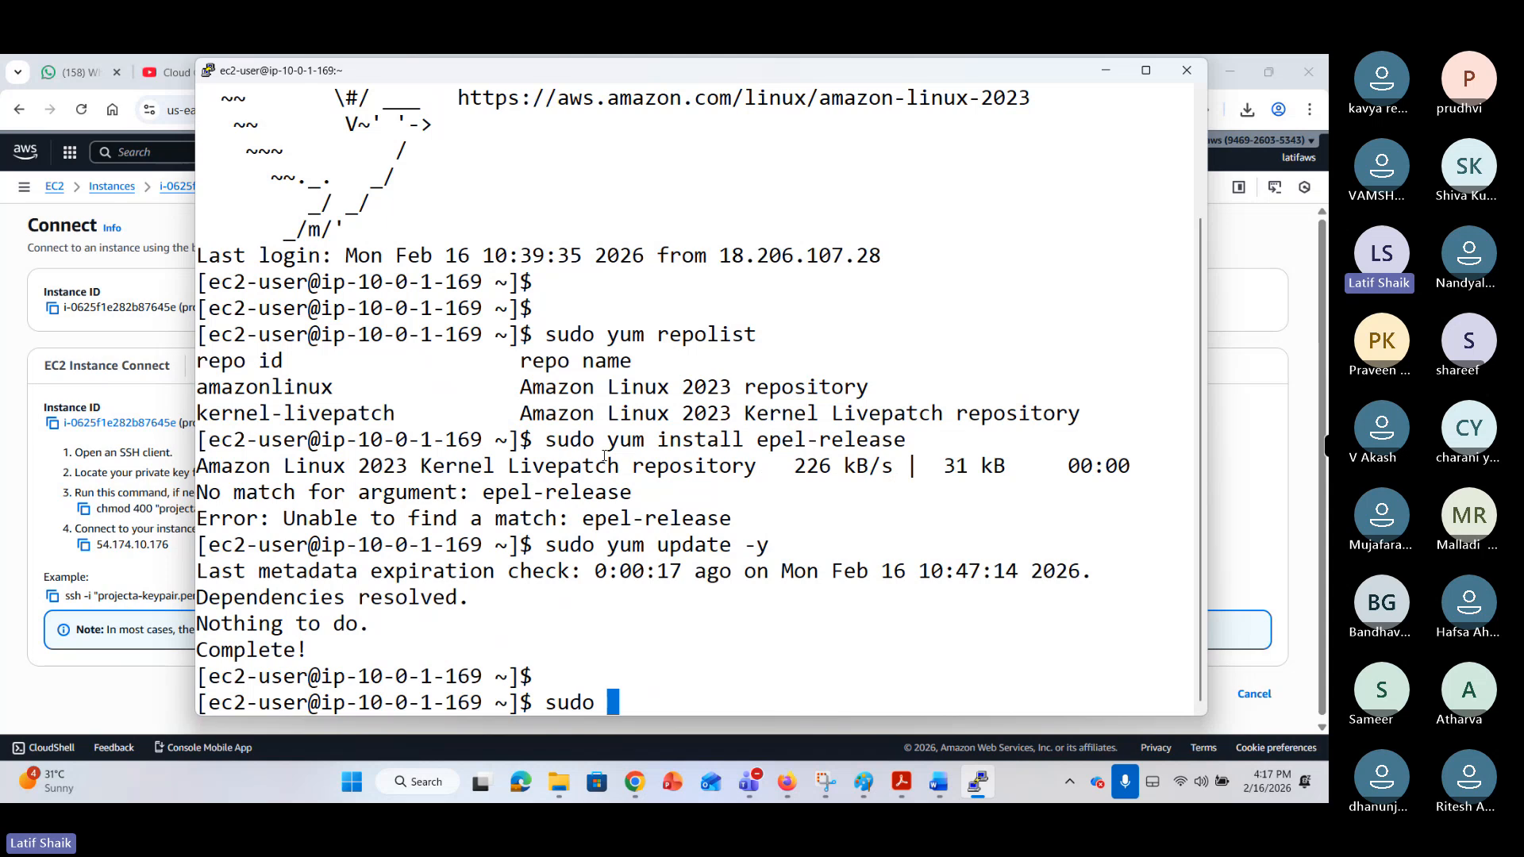
type("yum install ")
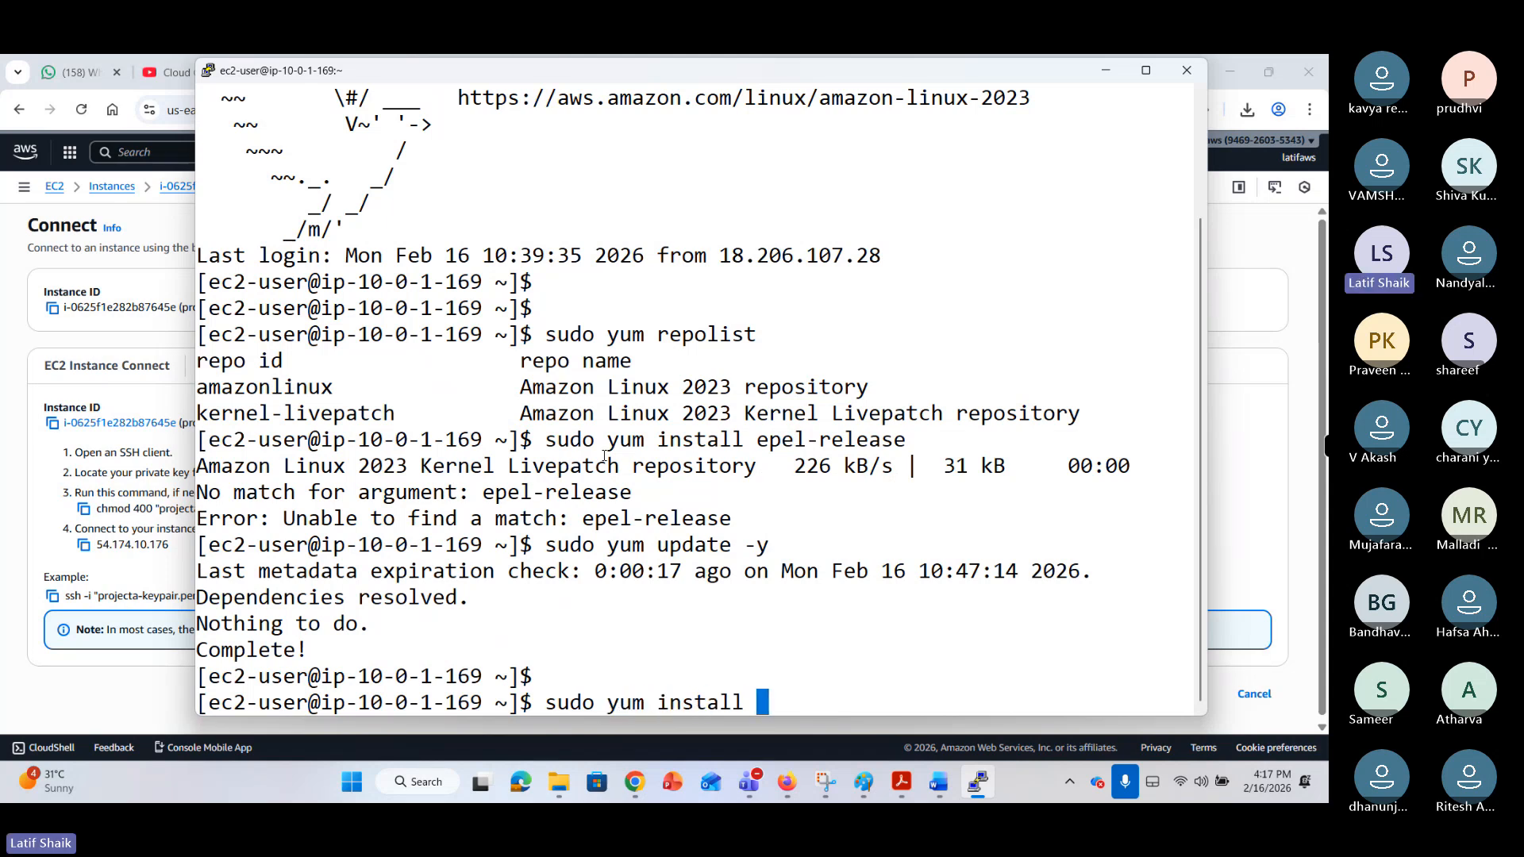
type("http")
type("d")
key("BackSpace")
key("BackSpace")
key("BackSpace")
key("BackSpace")
key("BackSpace")
type("nginx")
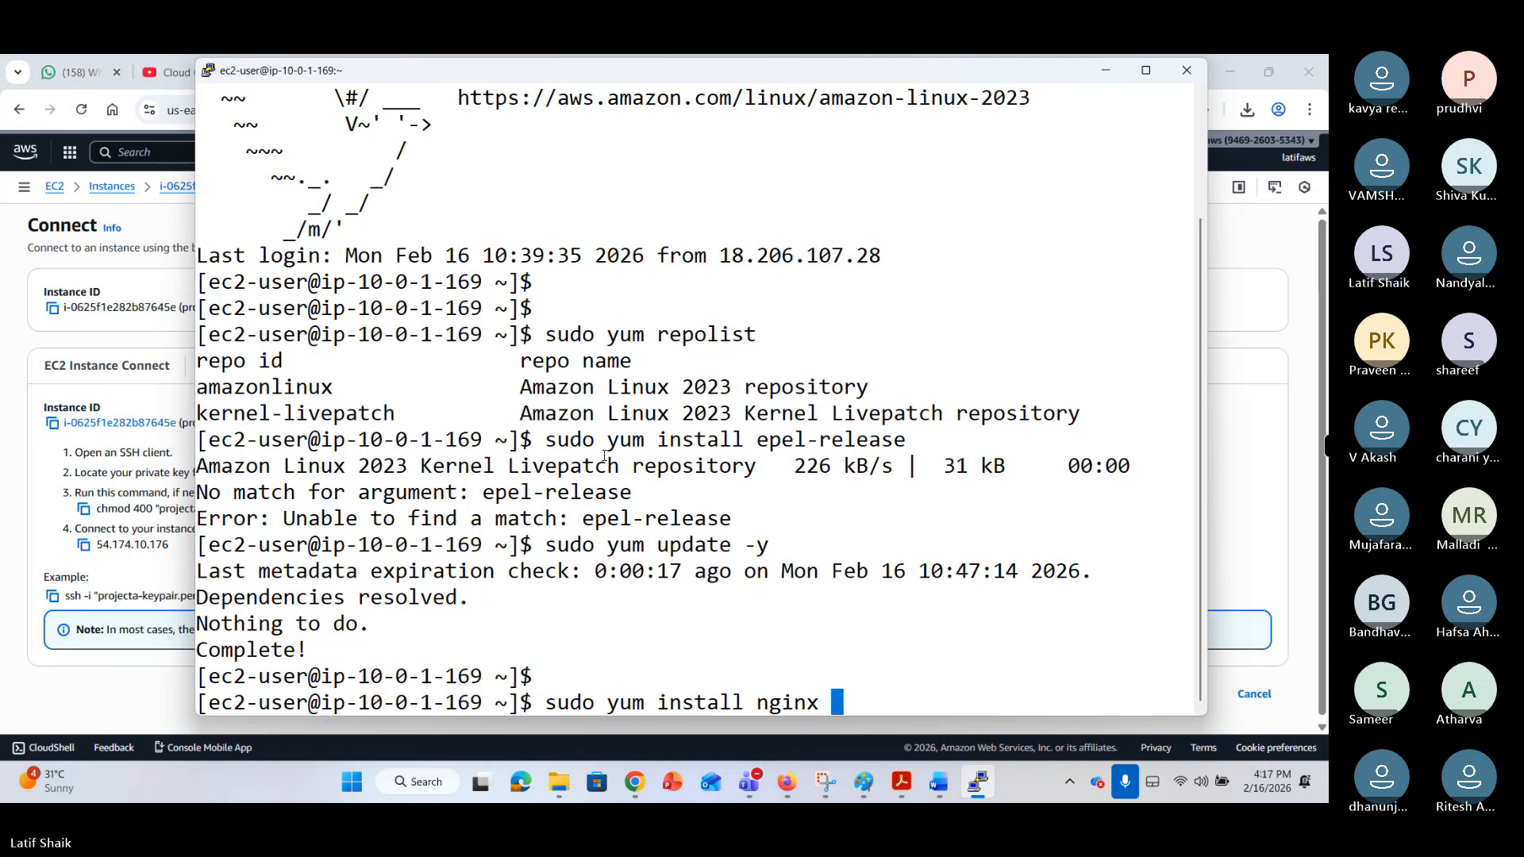
key("Return")
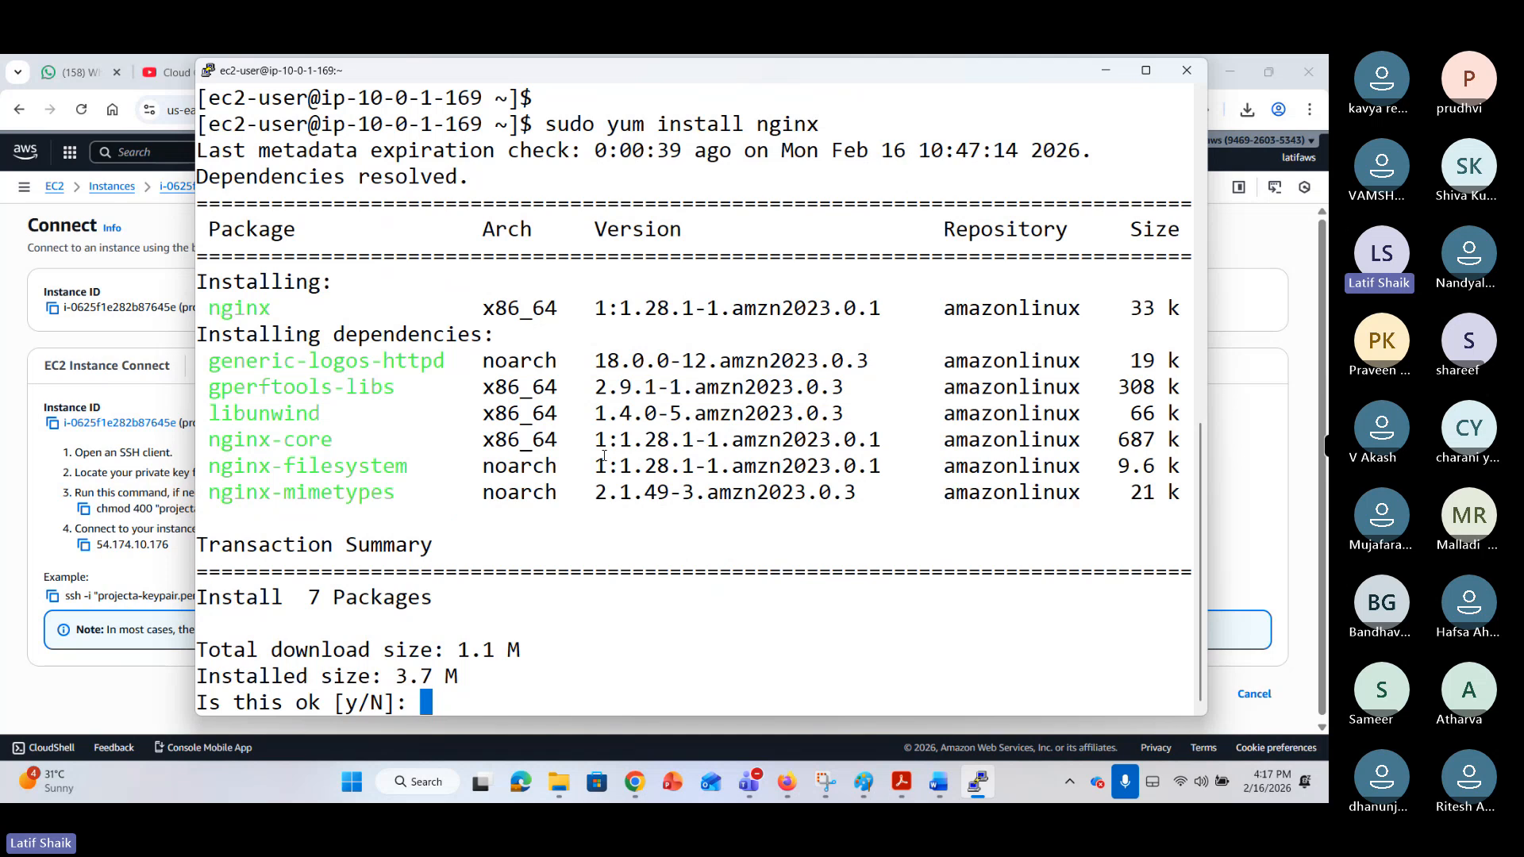
type("y")
key("Return")
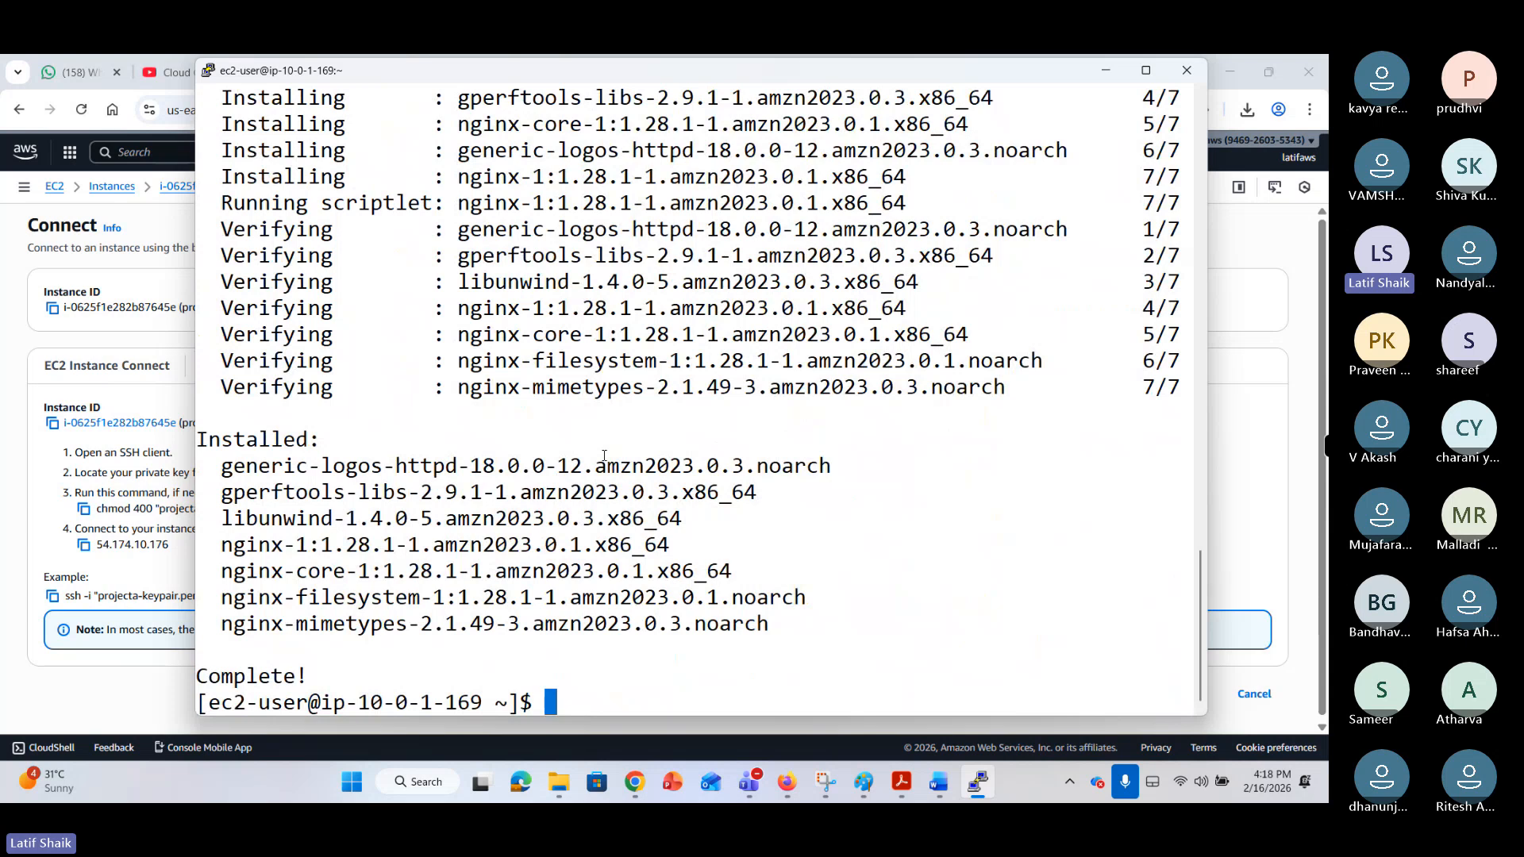
Check the nginx service with systemctl status nginx, and return to the shell prompt.
type("systemctl sta")
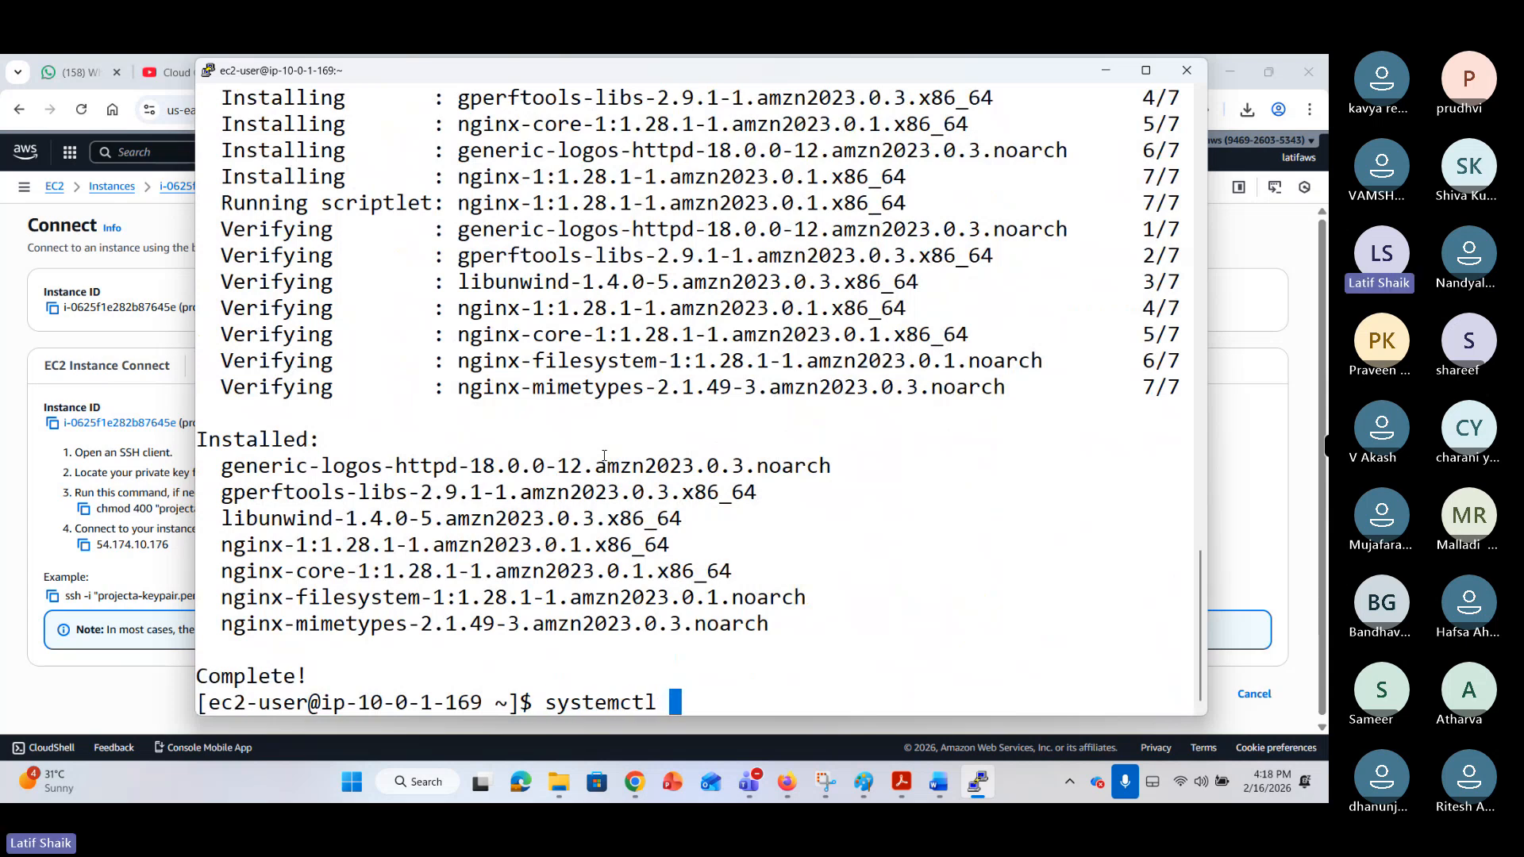
type("tus ")
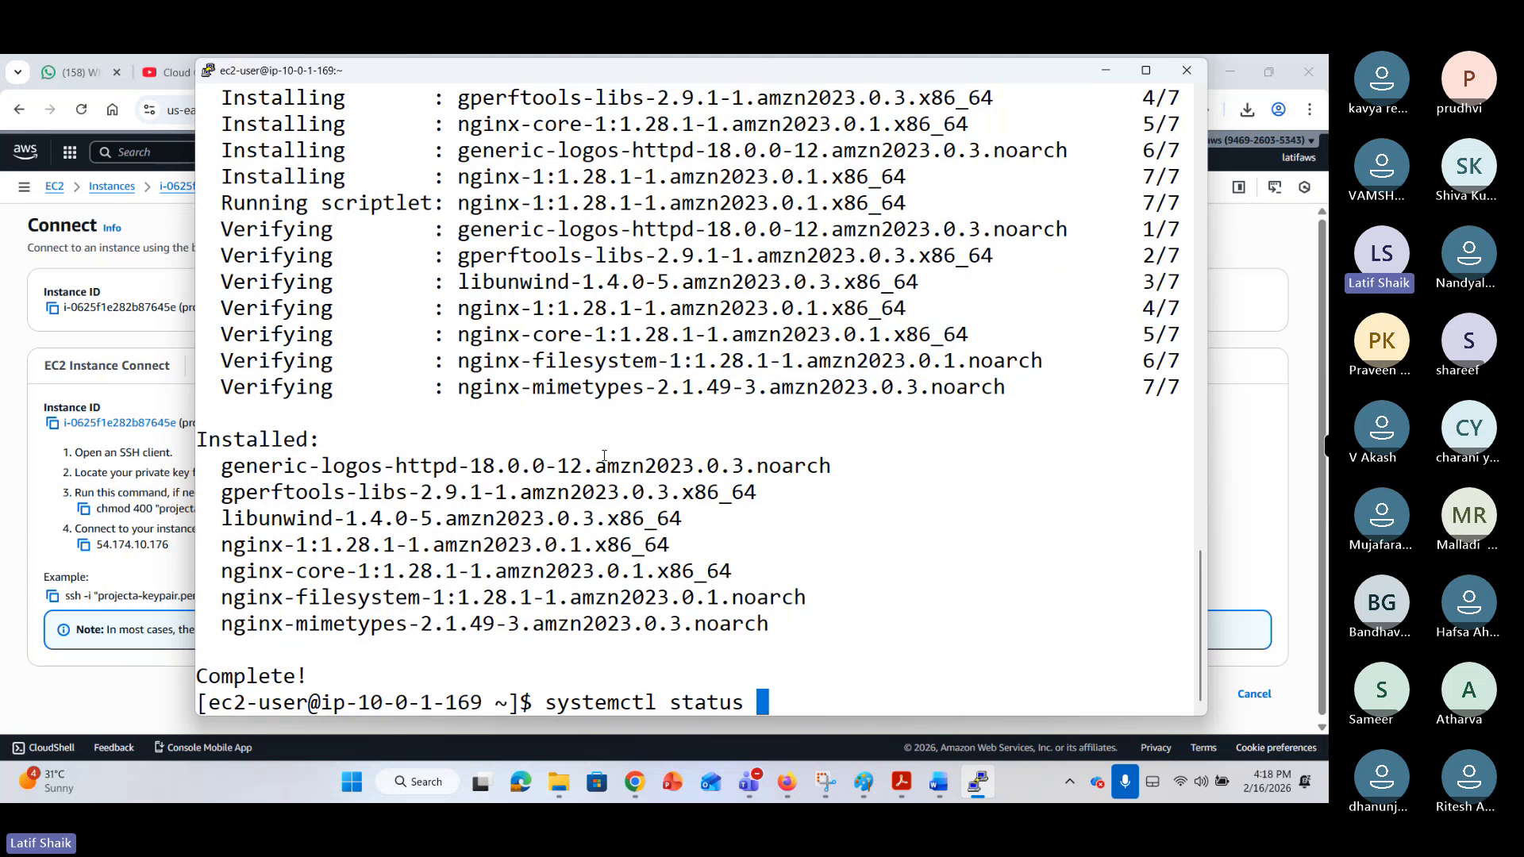
type("ngin")
type("x")
key("Return")
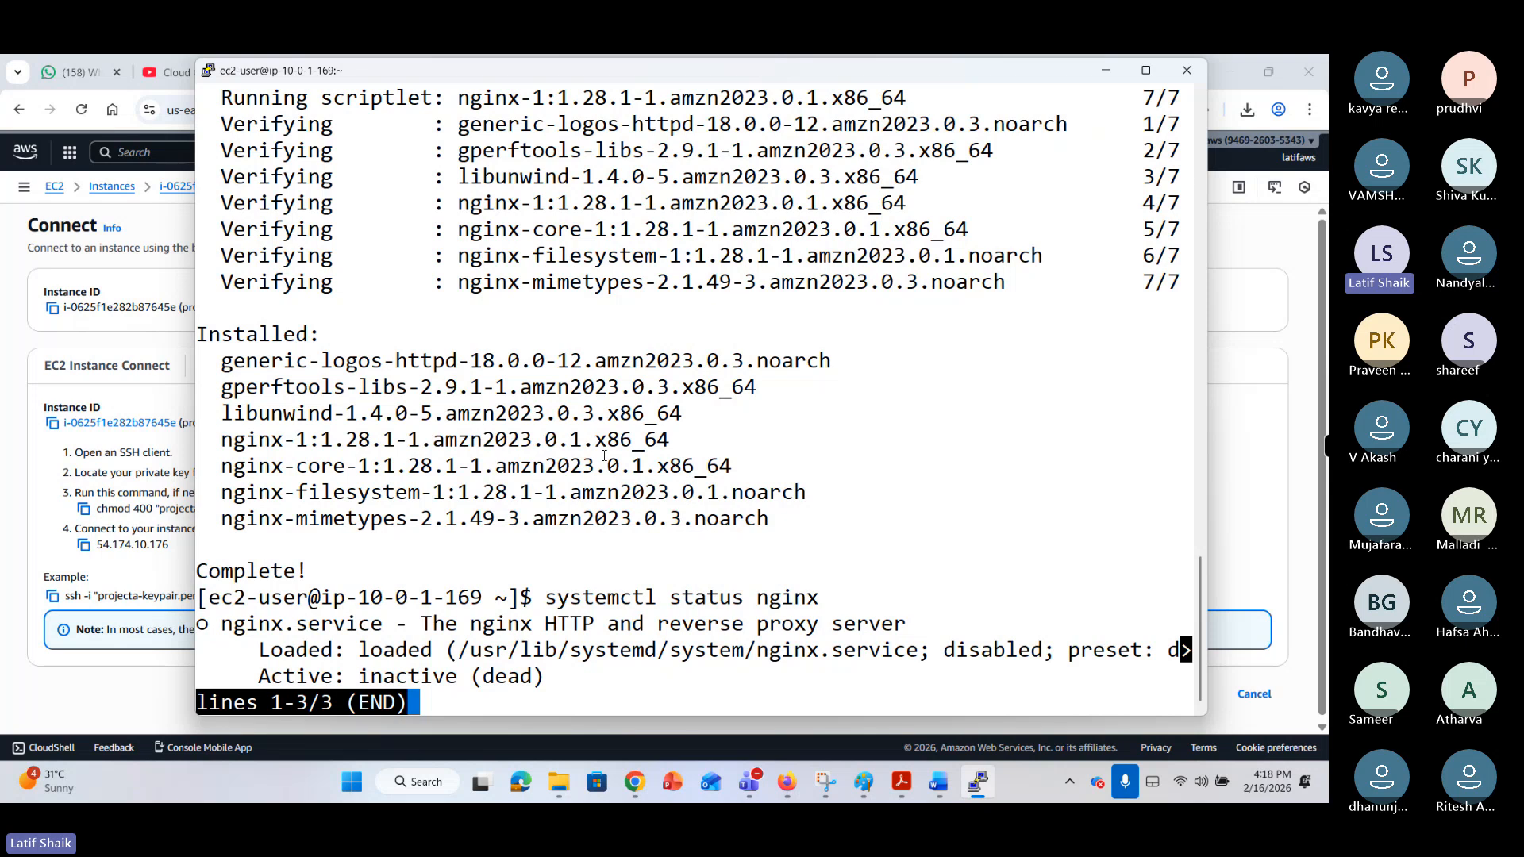
key("q")
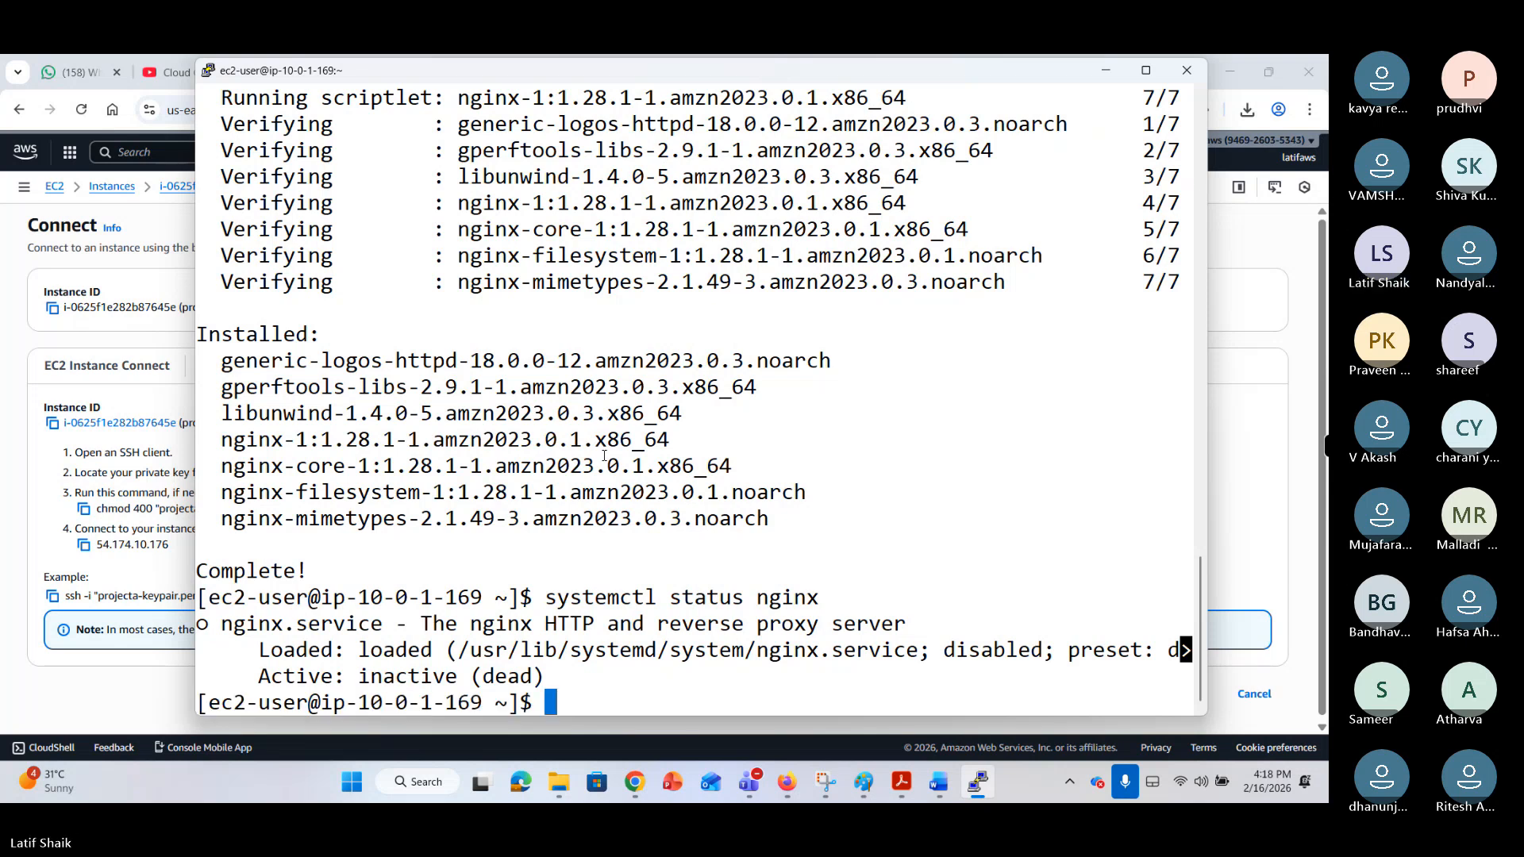
Try to start the web server by running systemctl start nginx without sudo.
key("Up")
key("Left")
key("Left")
key("Left")
key("Left")
key("Left")
key("Left")
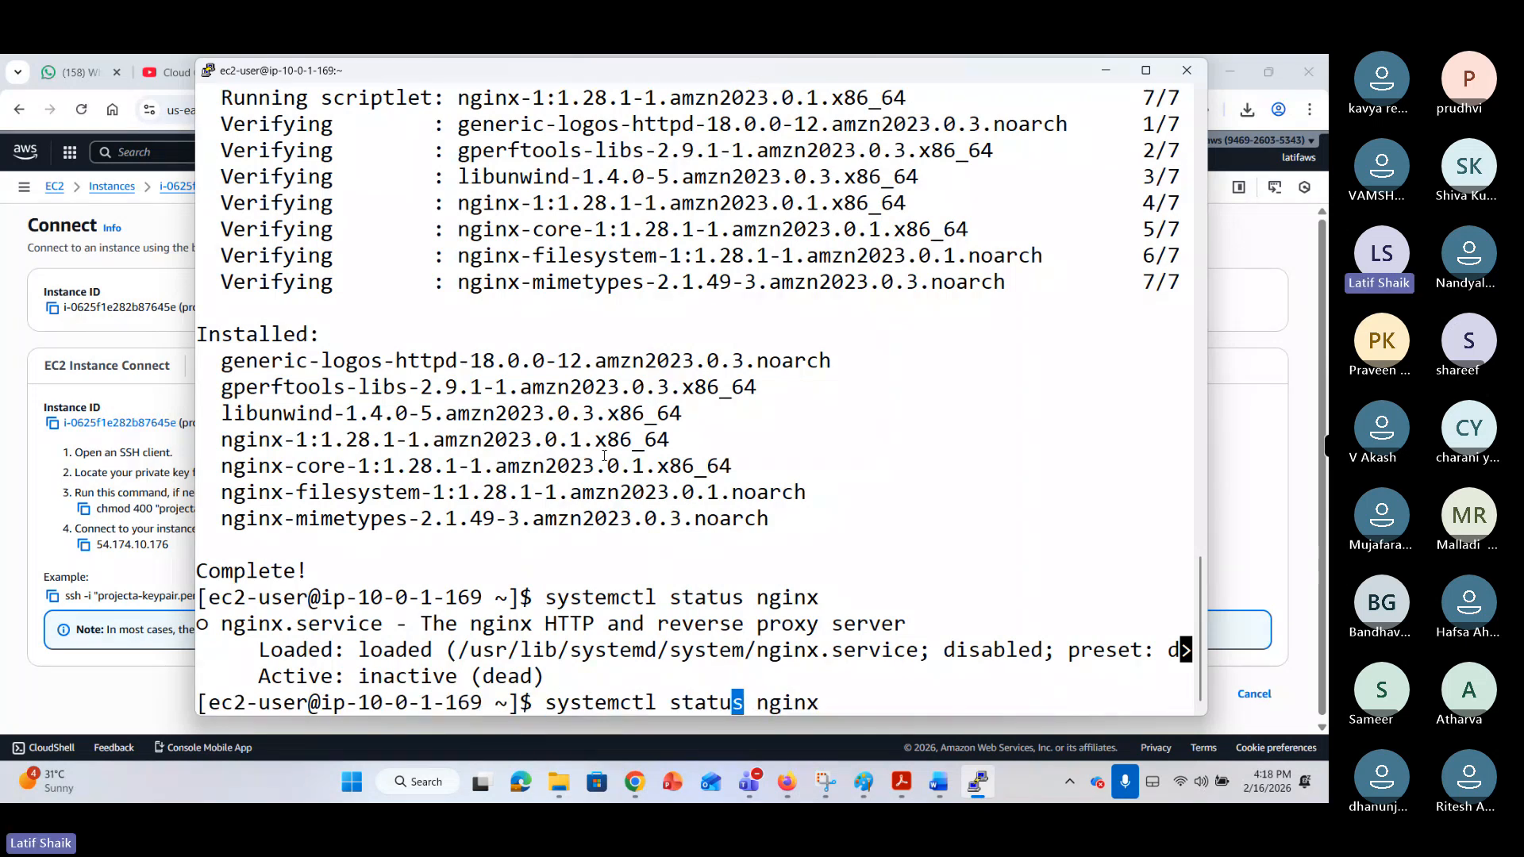
key("BackSpace")
key("BackSpace")
key("BackSpace")
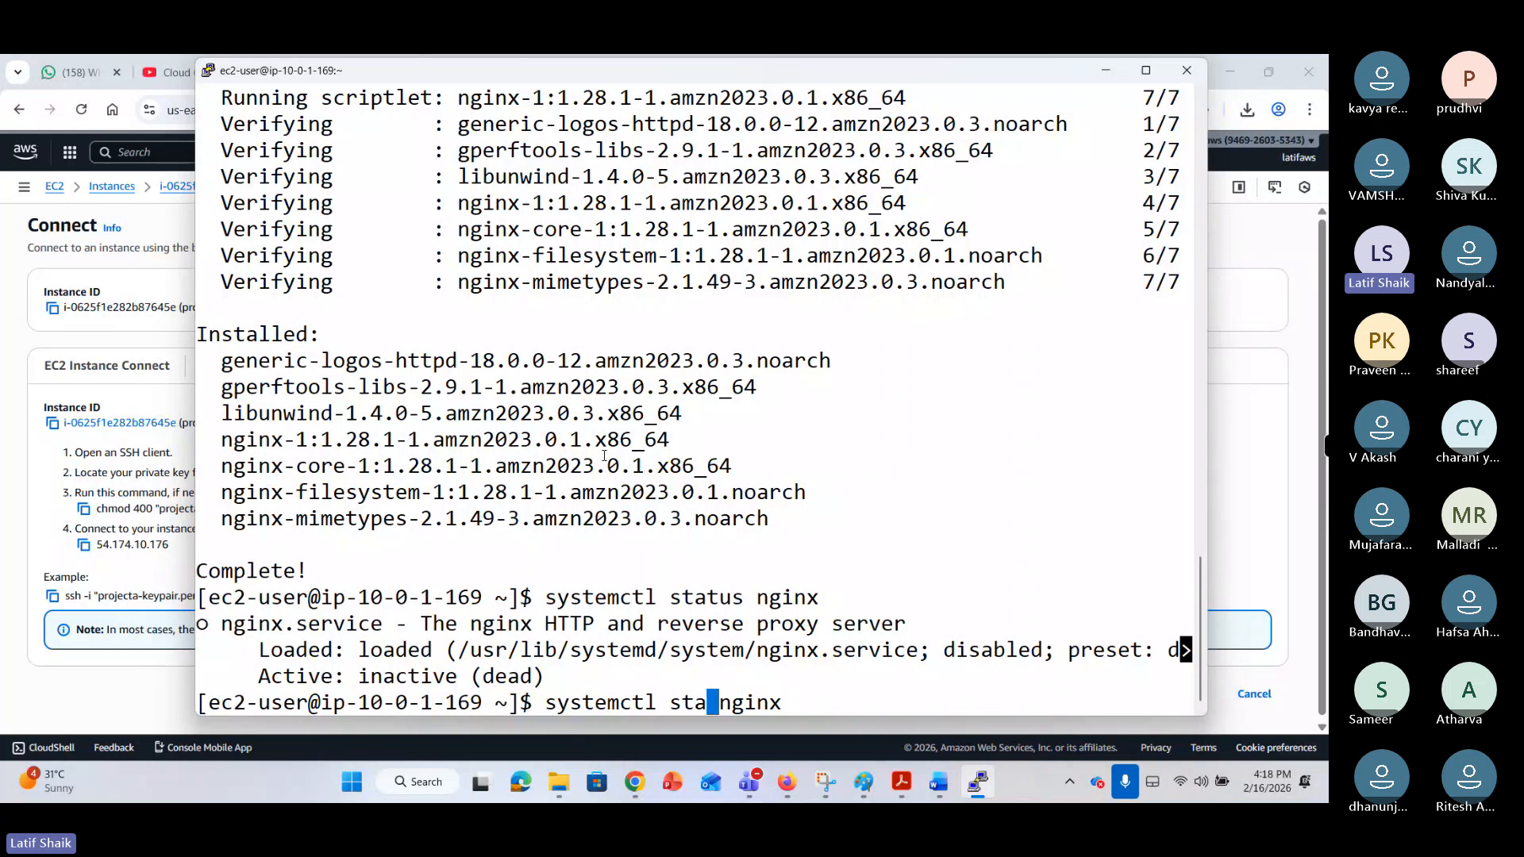
type("rt")
key("Return")
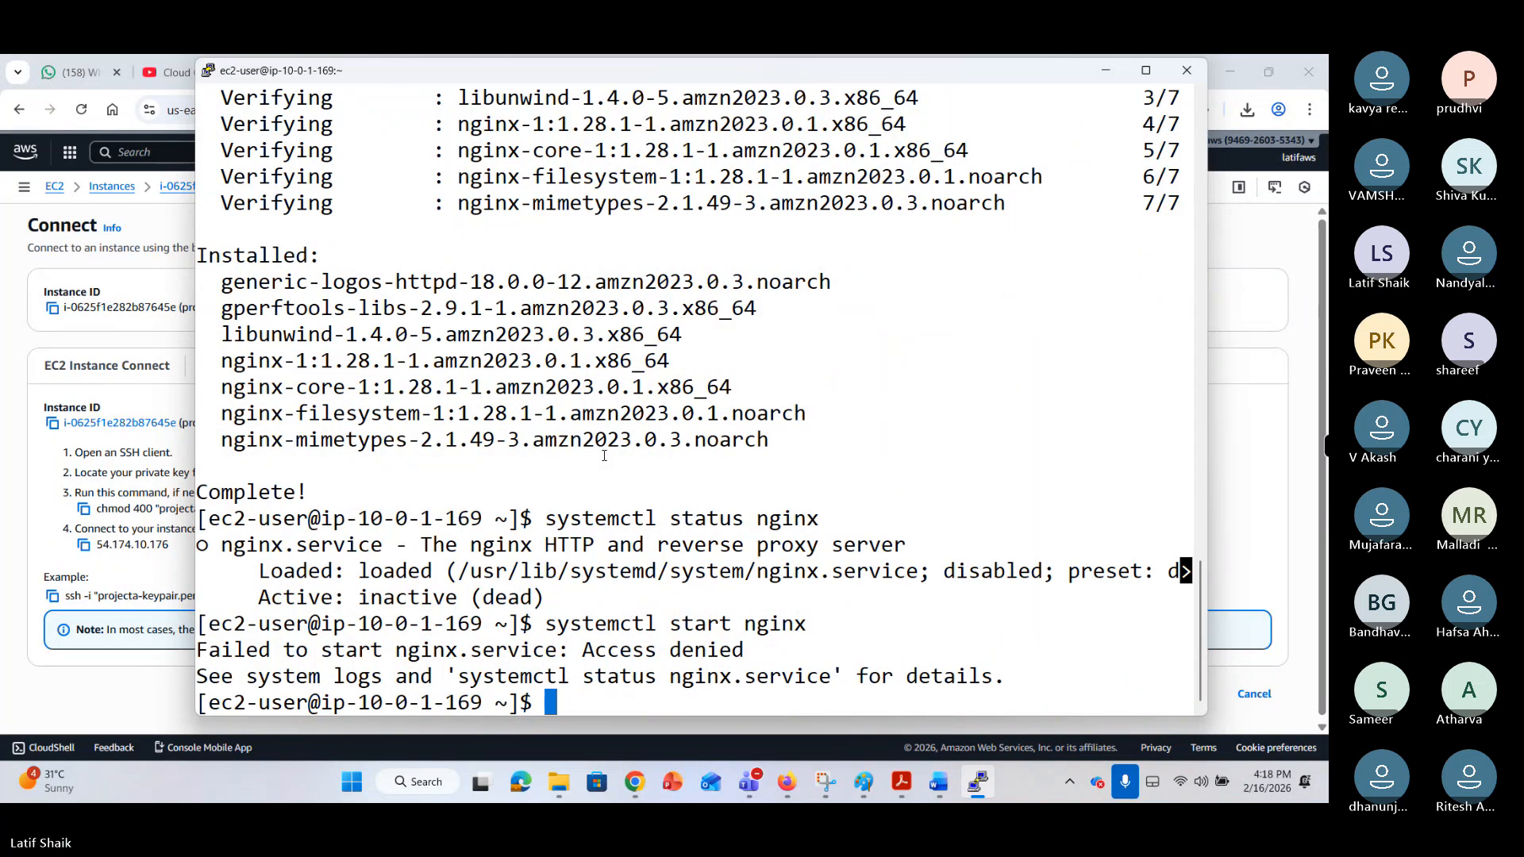
Recheck the web server with systemctl status nginx.service, and return to the shell prompt.
key("Up")
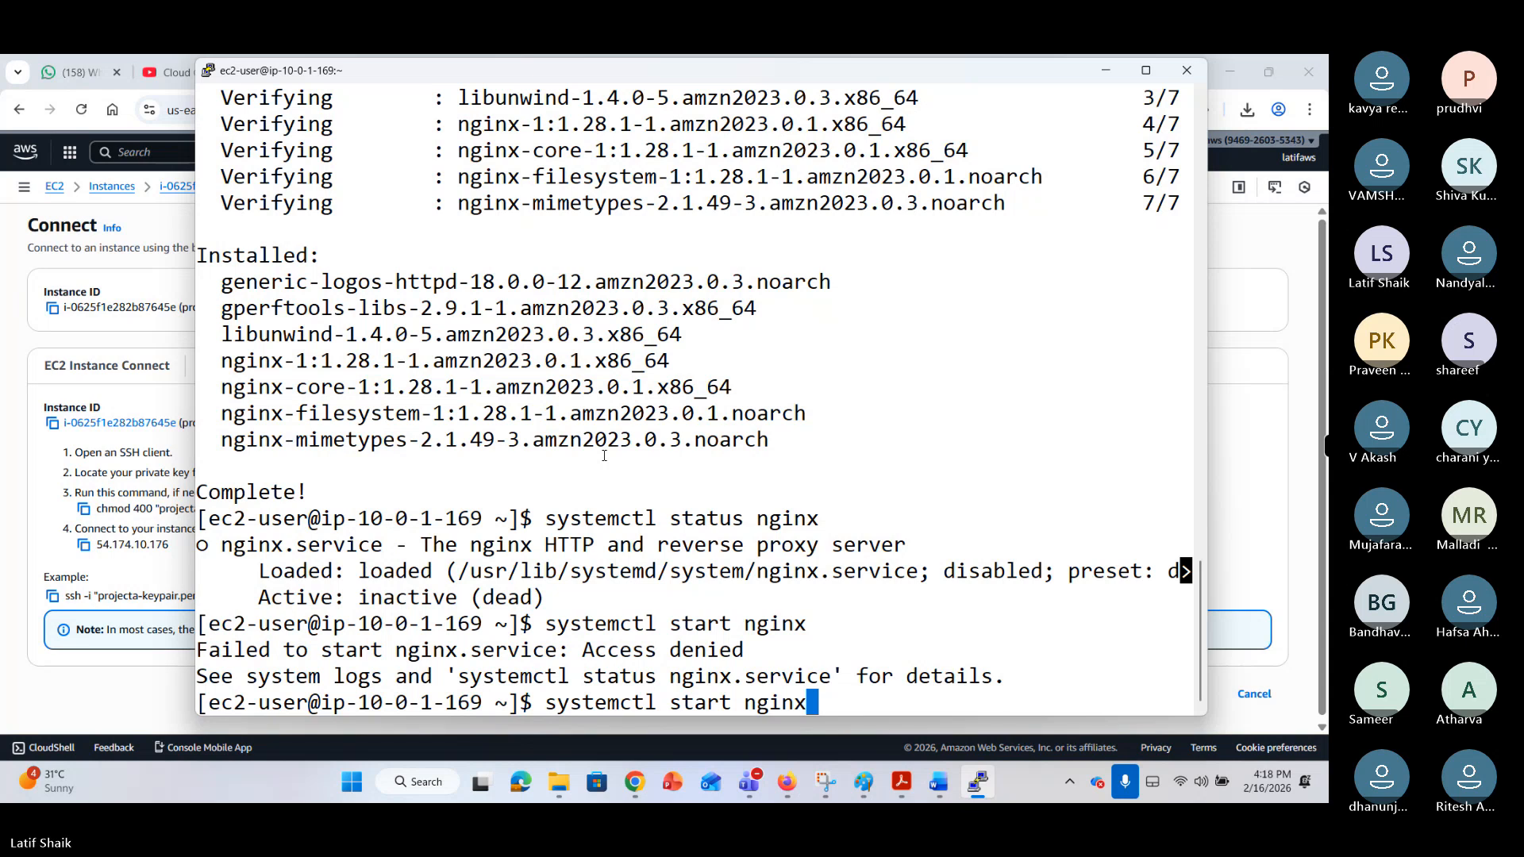
key("Left")
key("Left")
key("Left")
key("Left")
key("Left")
key("Left")
key("Up")
key("Tab")
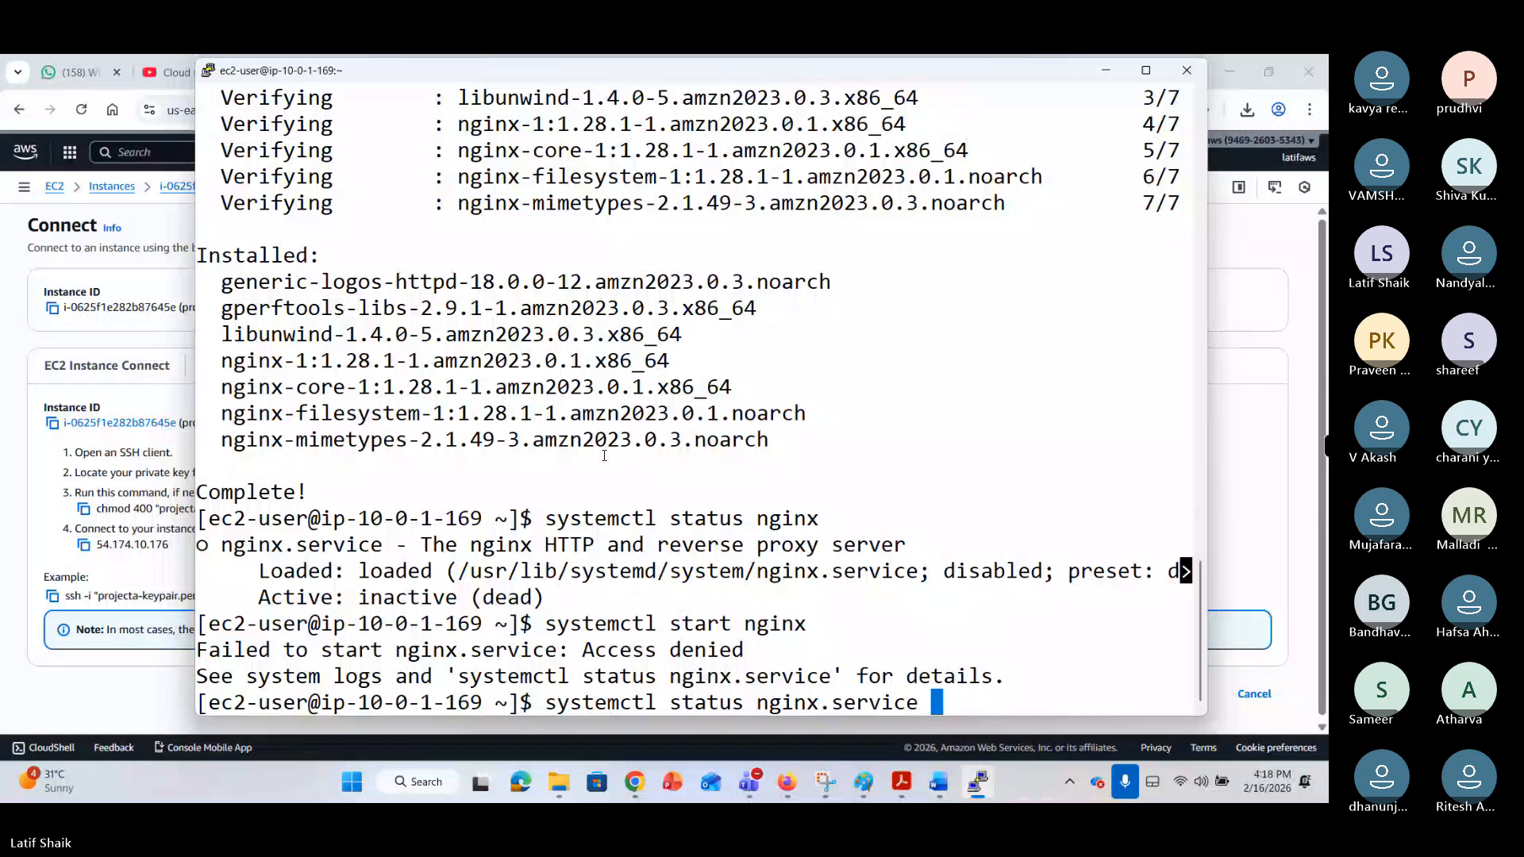
key("Return")
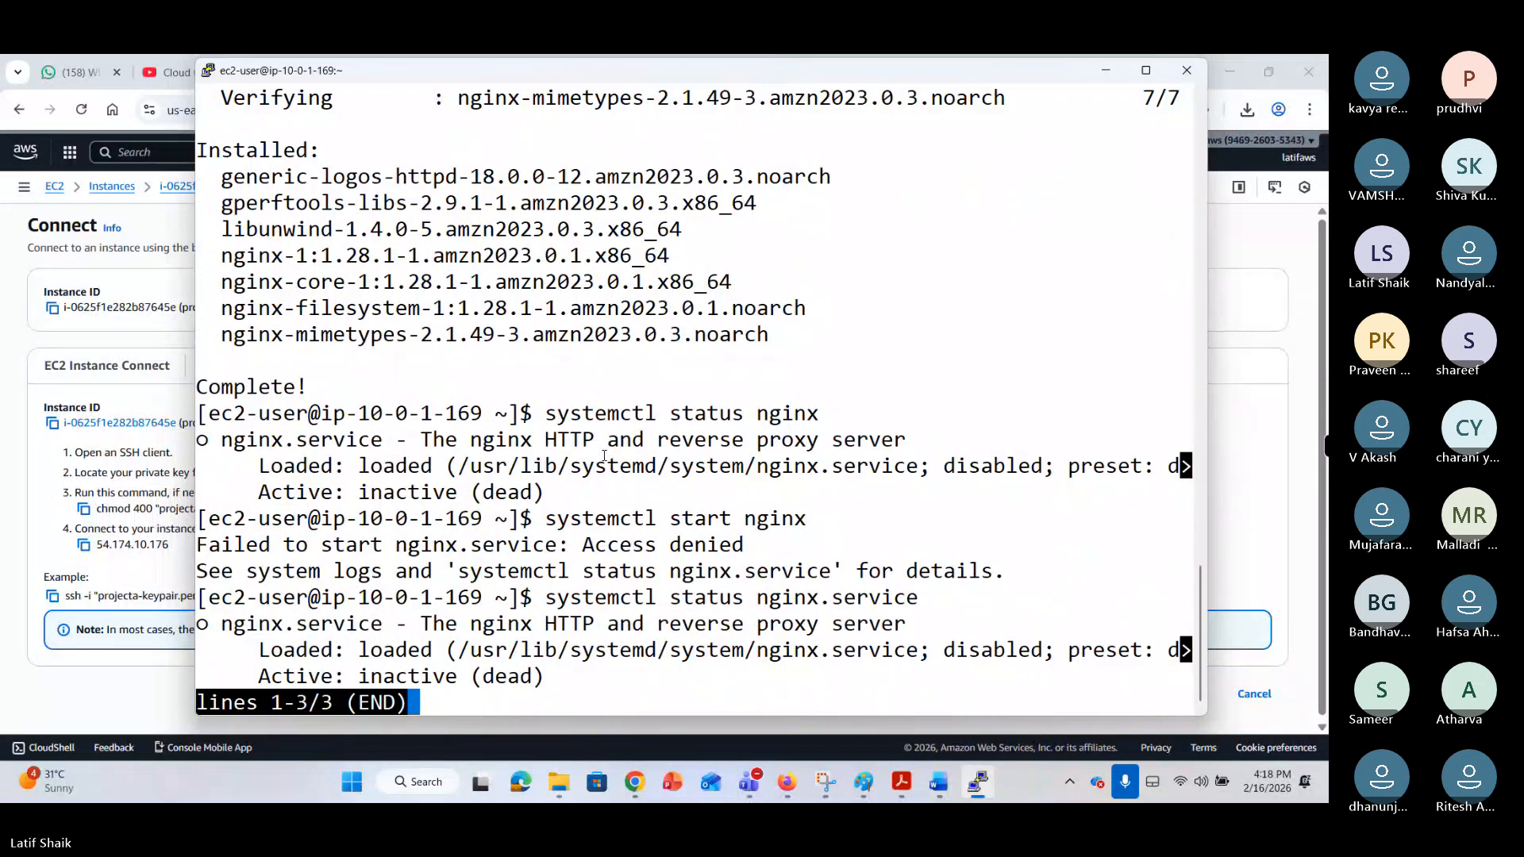
key("q")
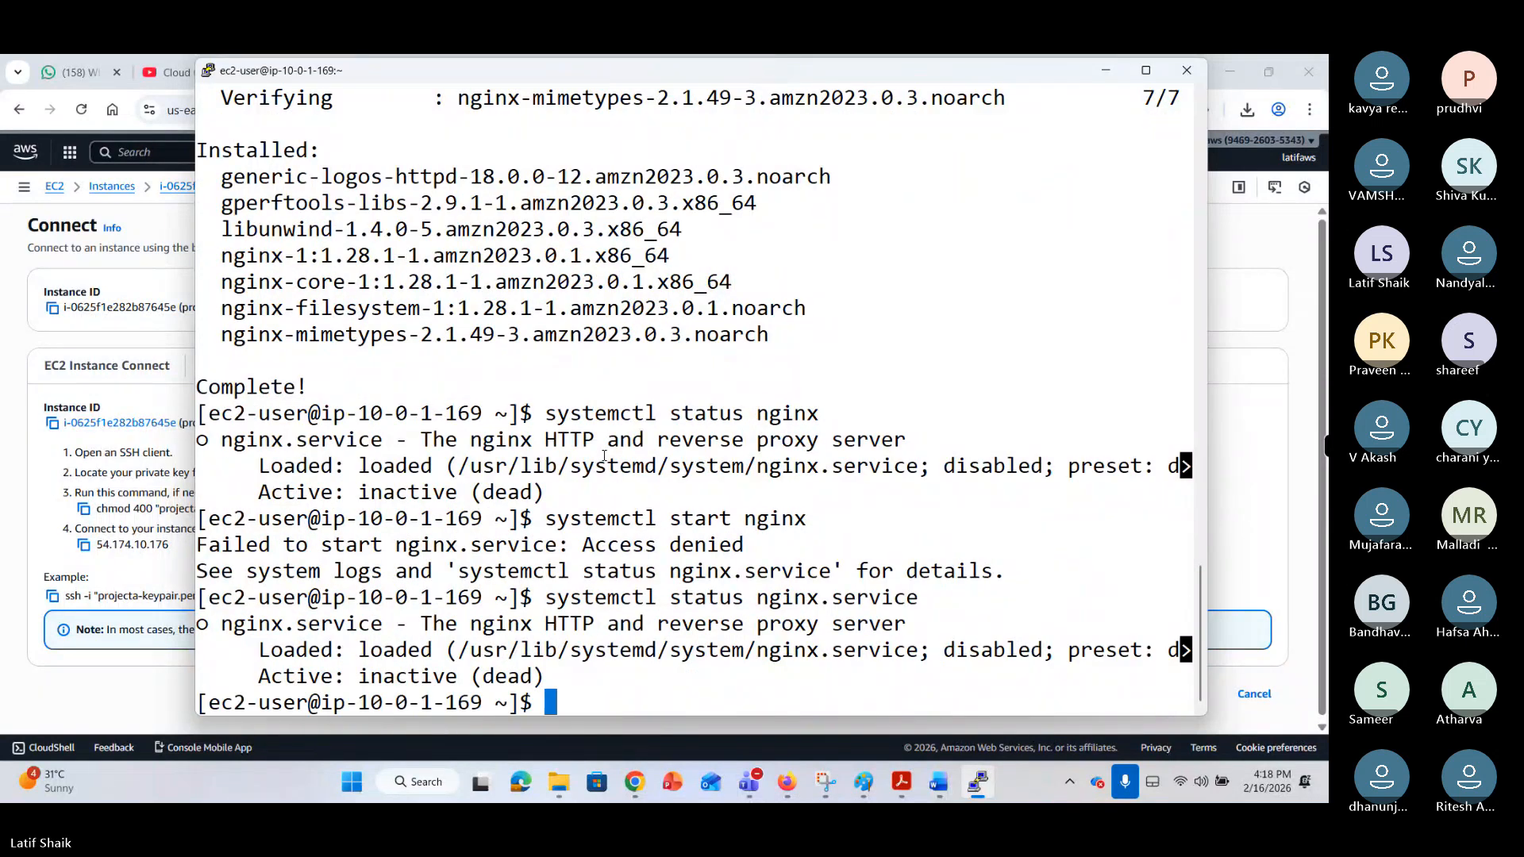
Try to enable the web server at boot by running systemctl enable nginx.service without sudo.
key("Up")
key("Left")
key("Left")
key("Left")
key("Left")
key("Left")
key("Left")
key("Left")
key("Left")
key("Left")
key("Left")
key("Left")
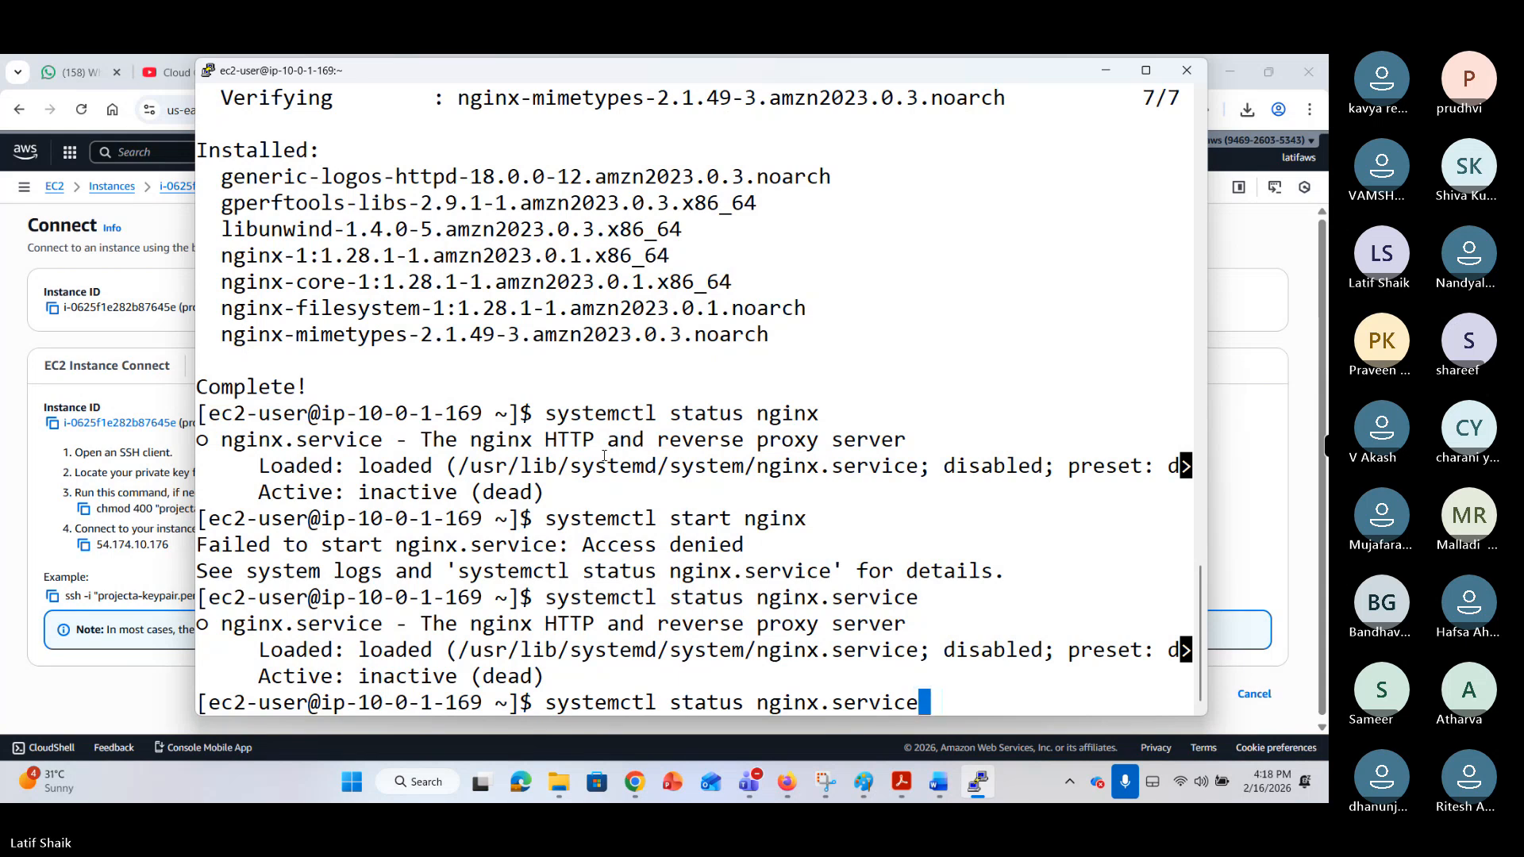
key("Left")
key("Left")
key("BackSpace")
key("BackSpace")
key("BackSpace")
key("BackSpace")
key("BackSpace")
key("BackSpace")
key("BackSpace")
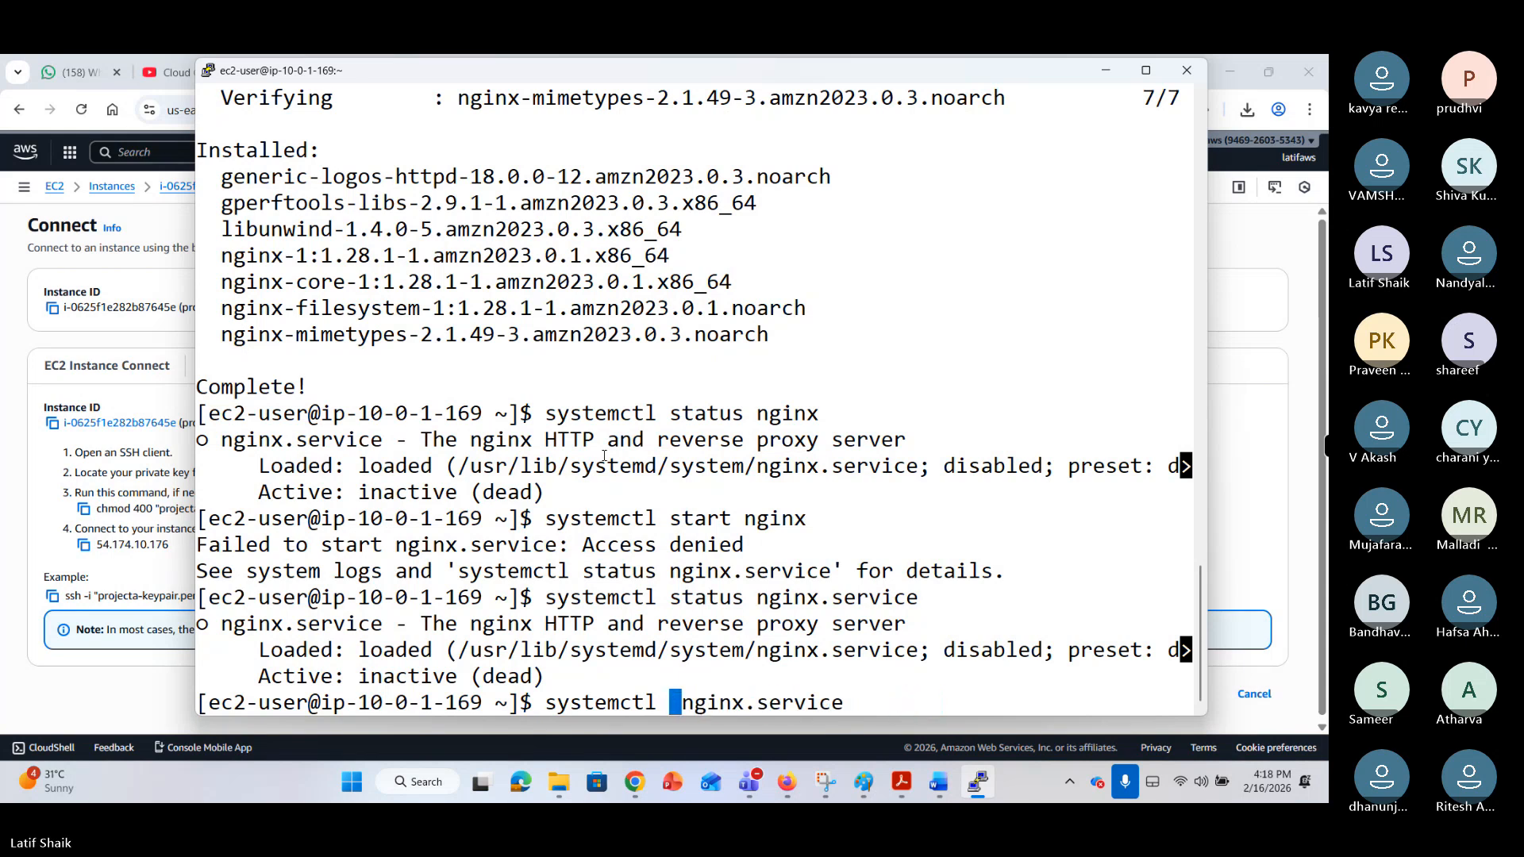
type("emable")
key("BackSpace")
key("BackSpace")
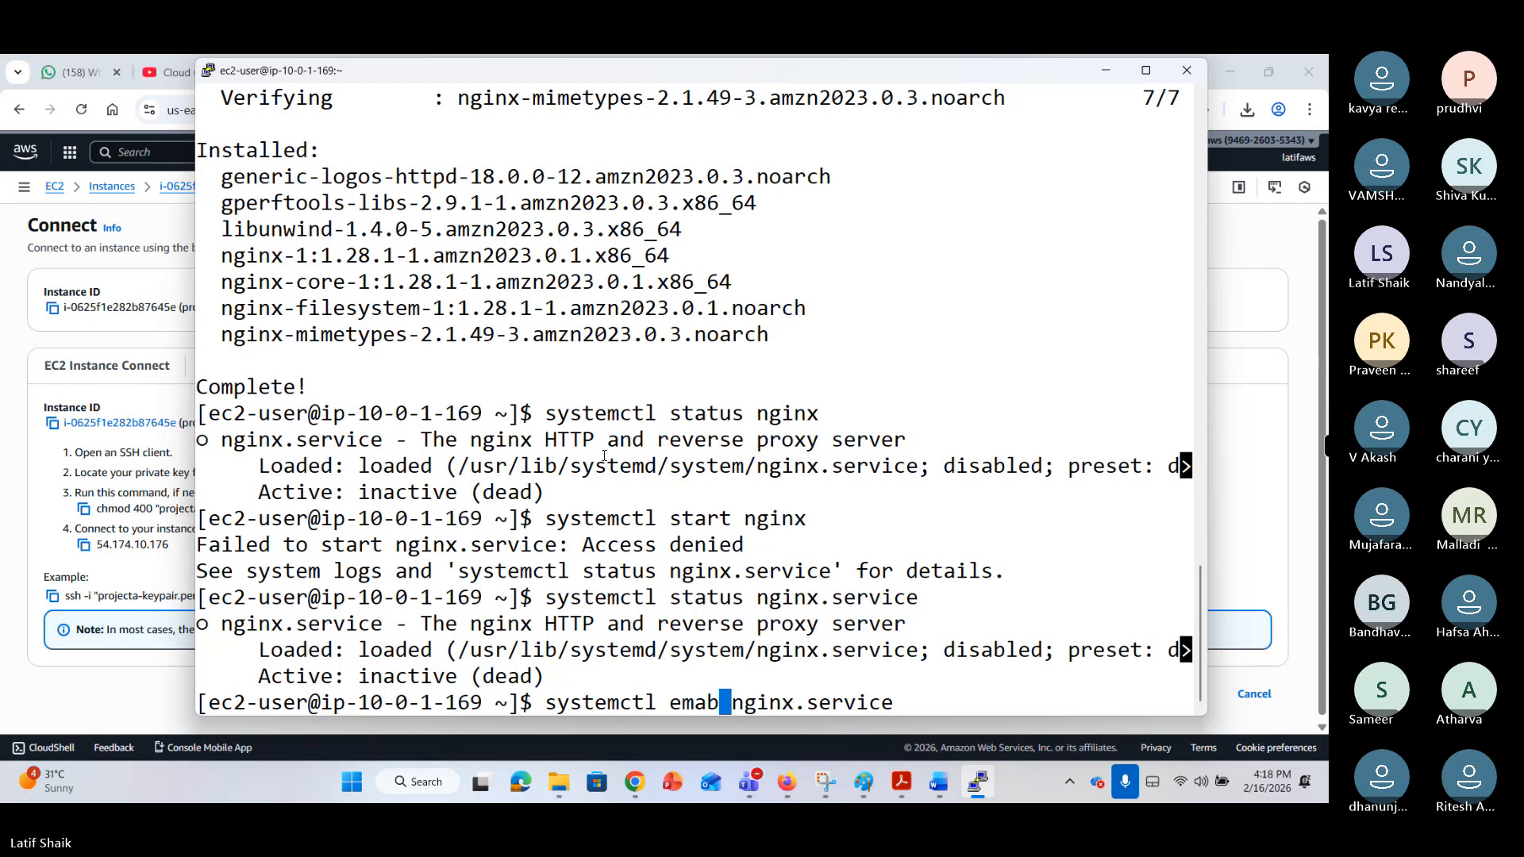
key("BackSpace")
key("BackSpace")
key("BackSpace")
type("nam")
key("BackSpace")
key("BackSpace")
key("BackSpace")
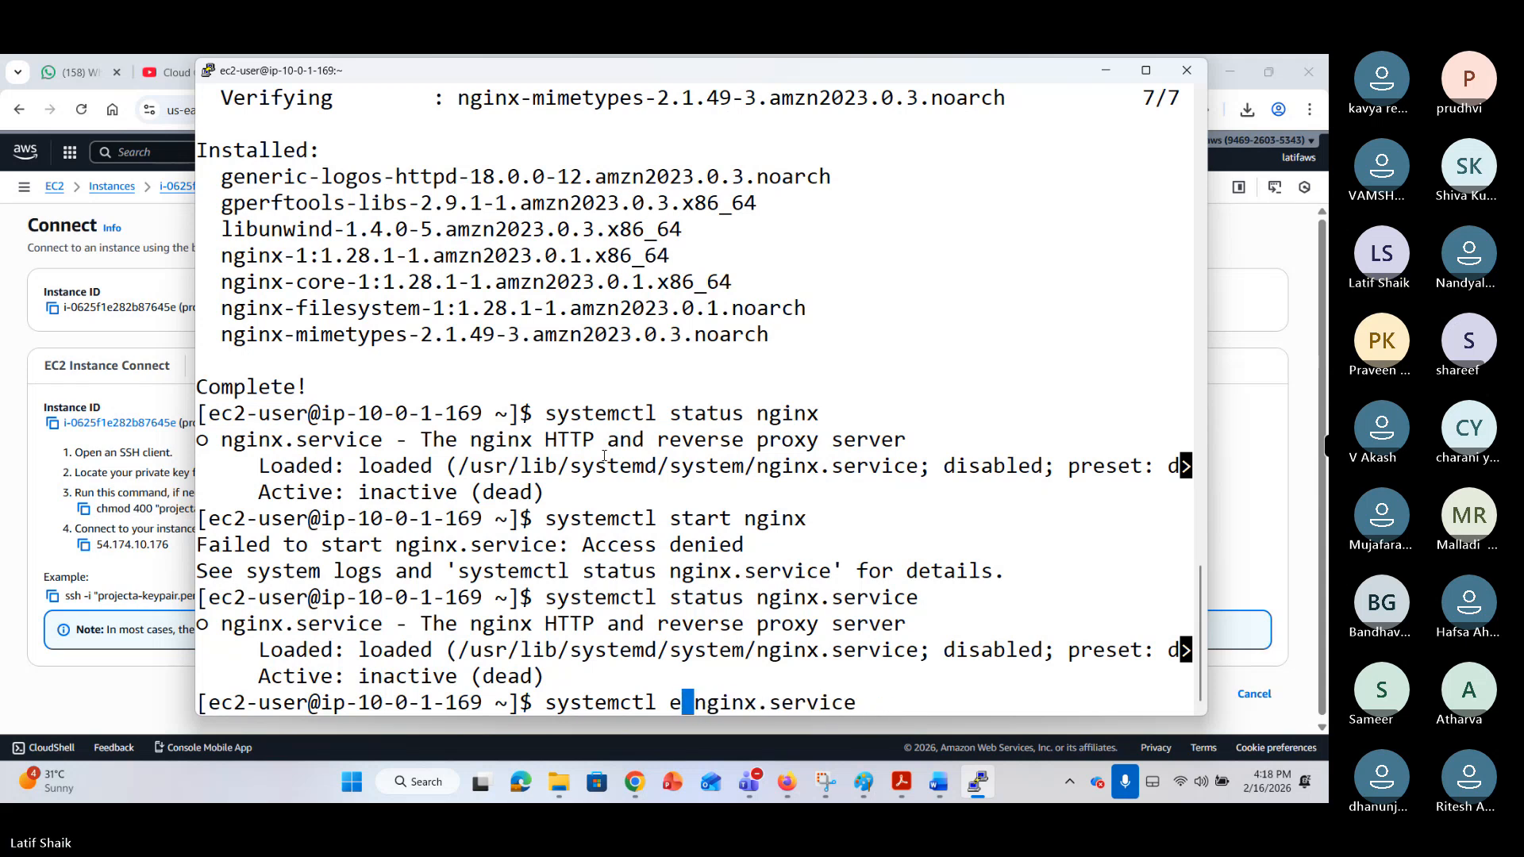
type("n")
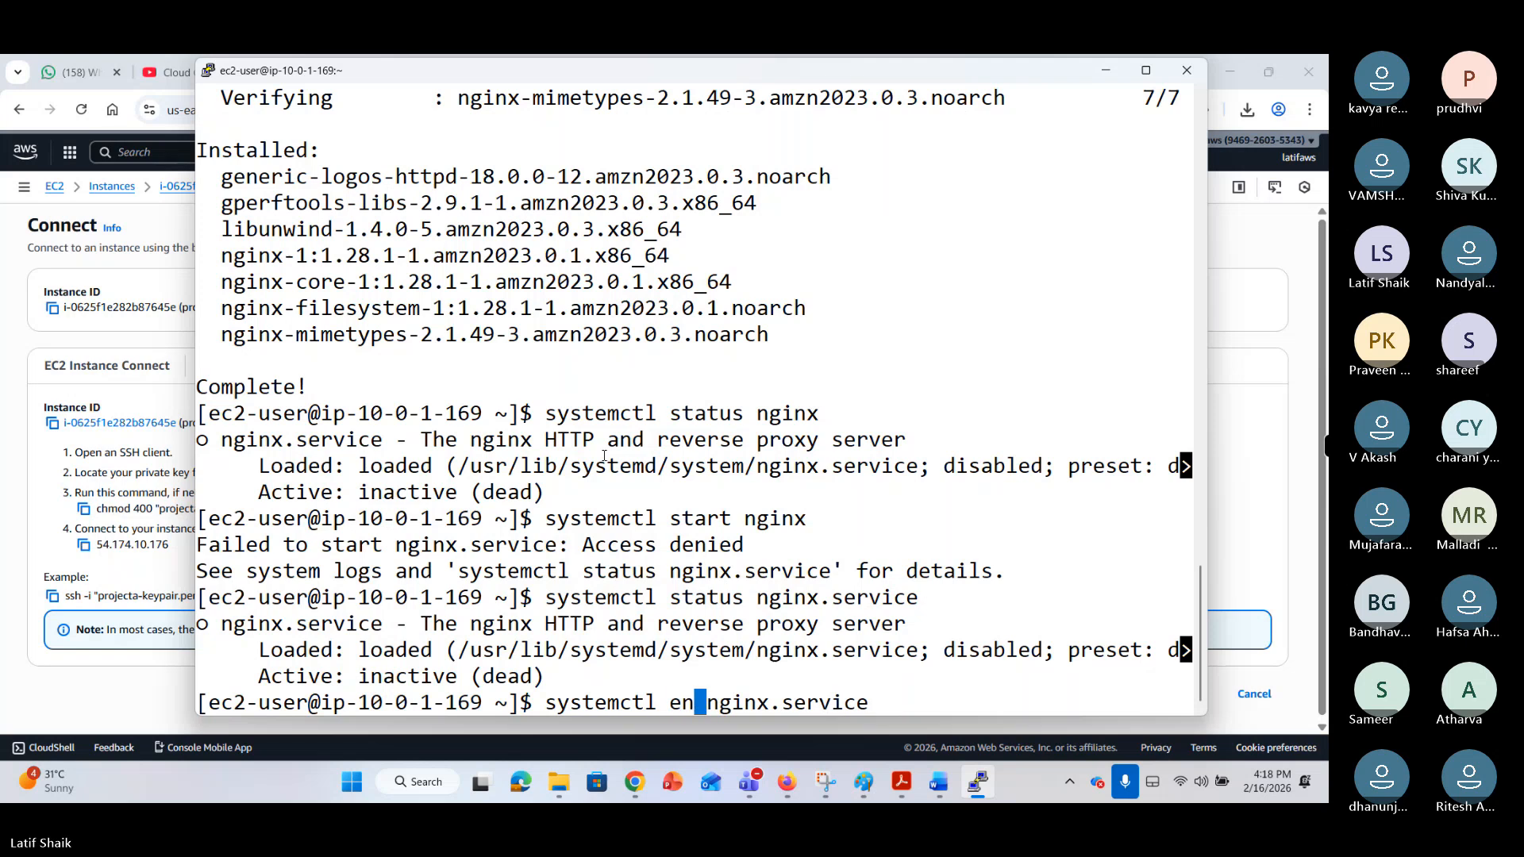
type("able")
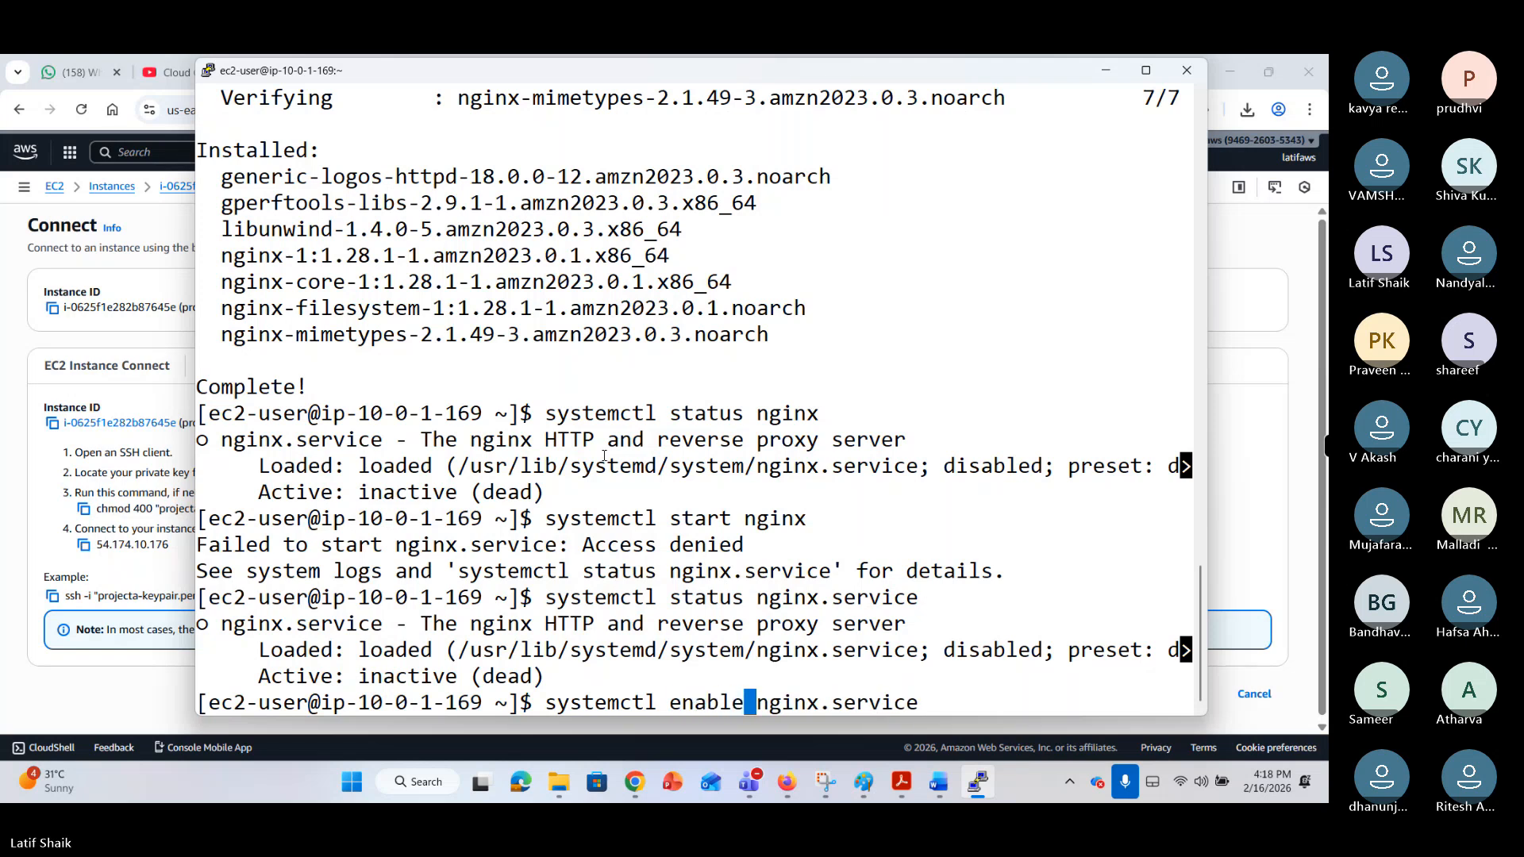
key("Return")
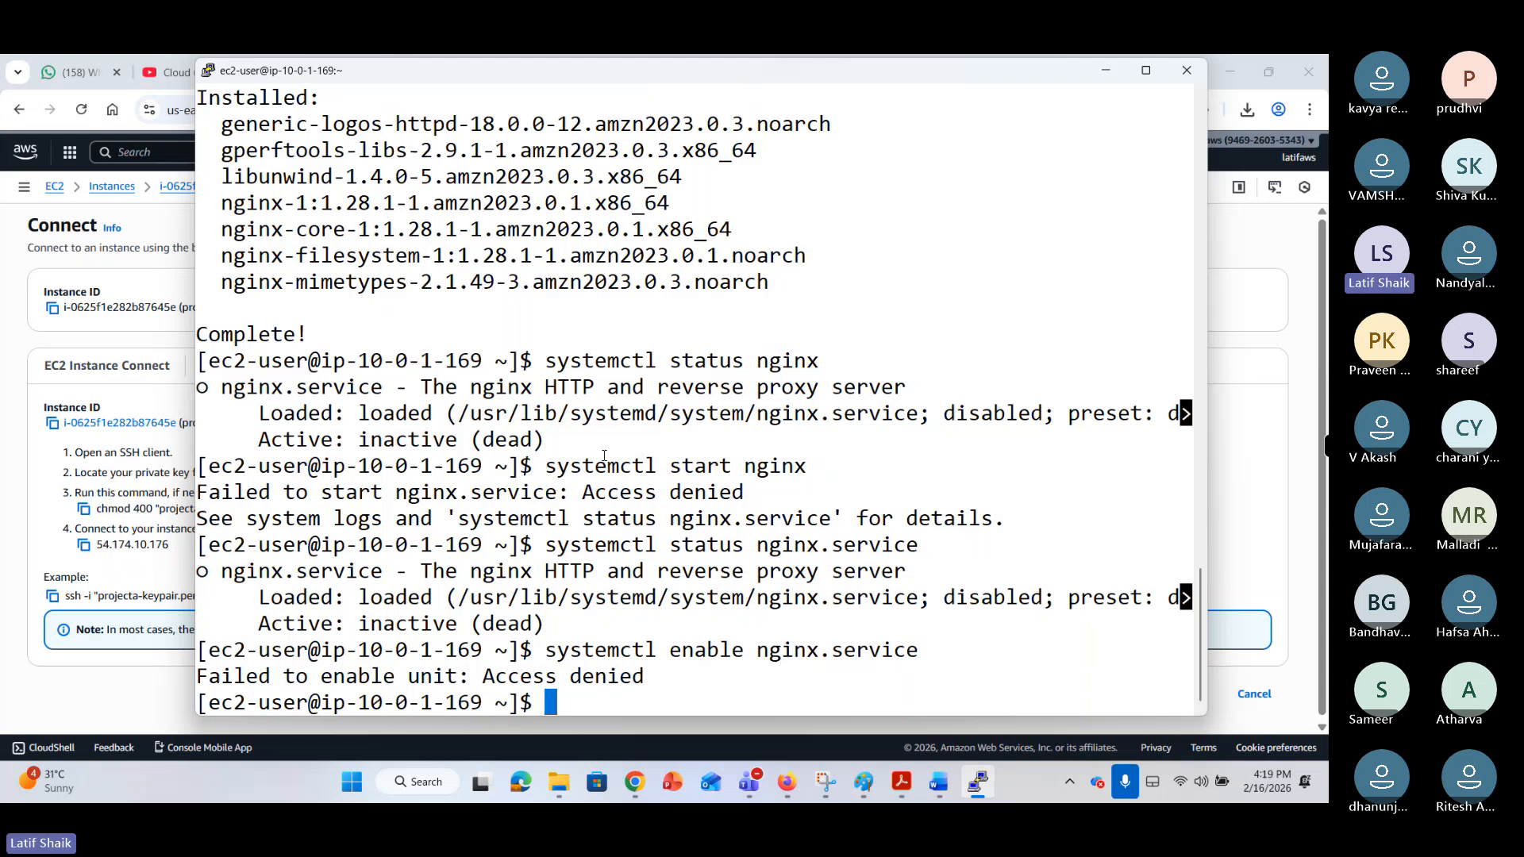
Enable the nginx service at boot by running sudo systemctl enable nginx.service.
key("Up")
key("Left")
key("Left")
key("Left")
key("Left")
key("Left")
key("Left")
key("Left")
key("Left")
key("Left")
key("Left")
key("Left")
key("Left")
key("Left")
key("Left")
key("Left")
key("Left")
key("Left")
key("Left")
key("Left")
key("Left")
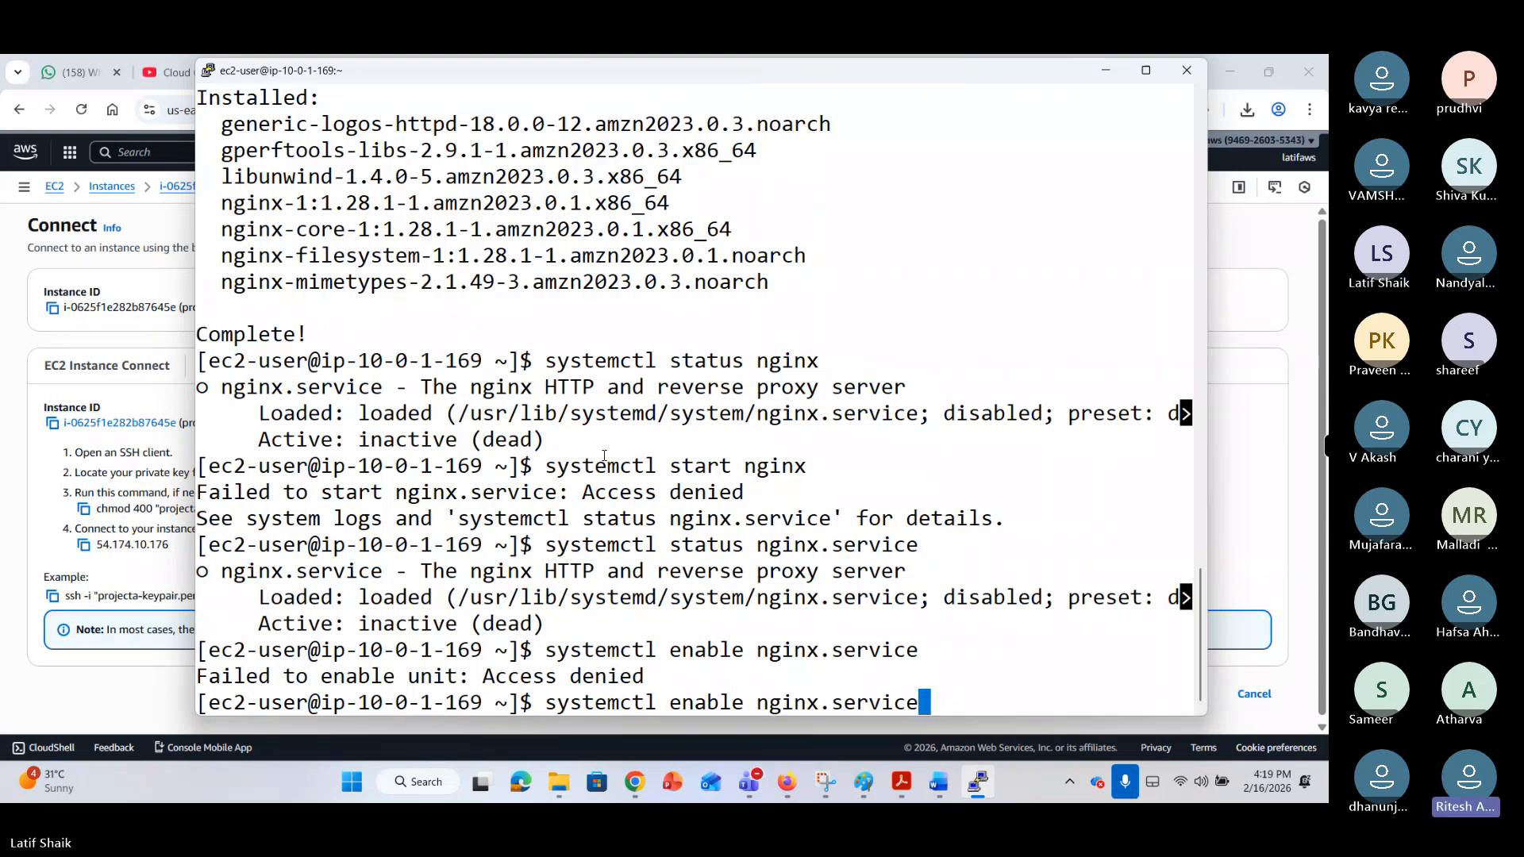
type("sudo")
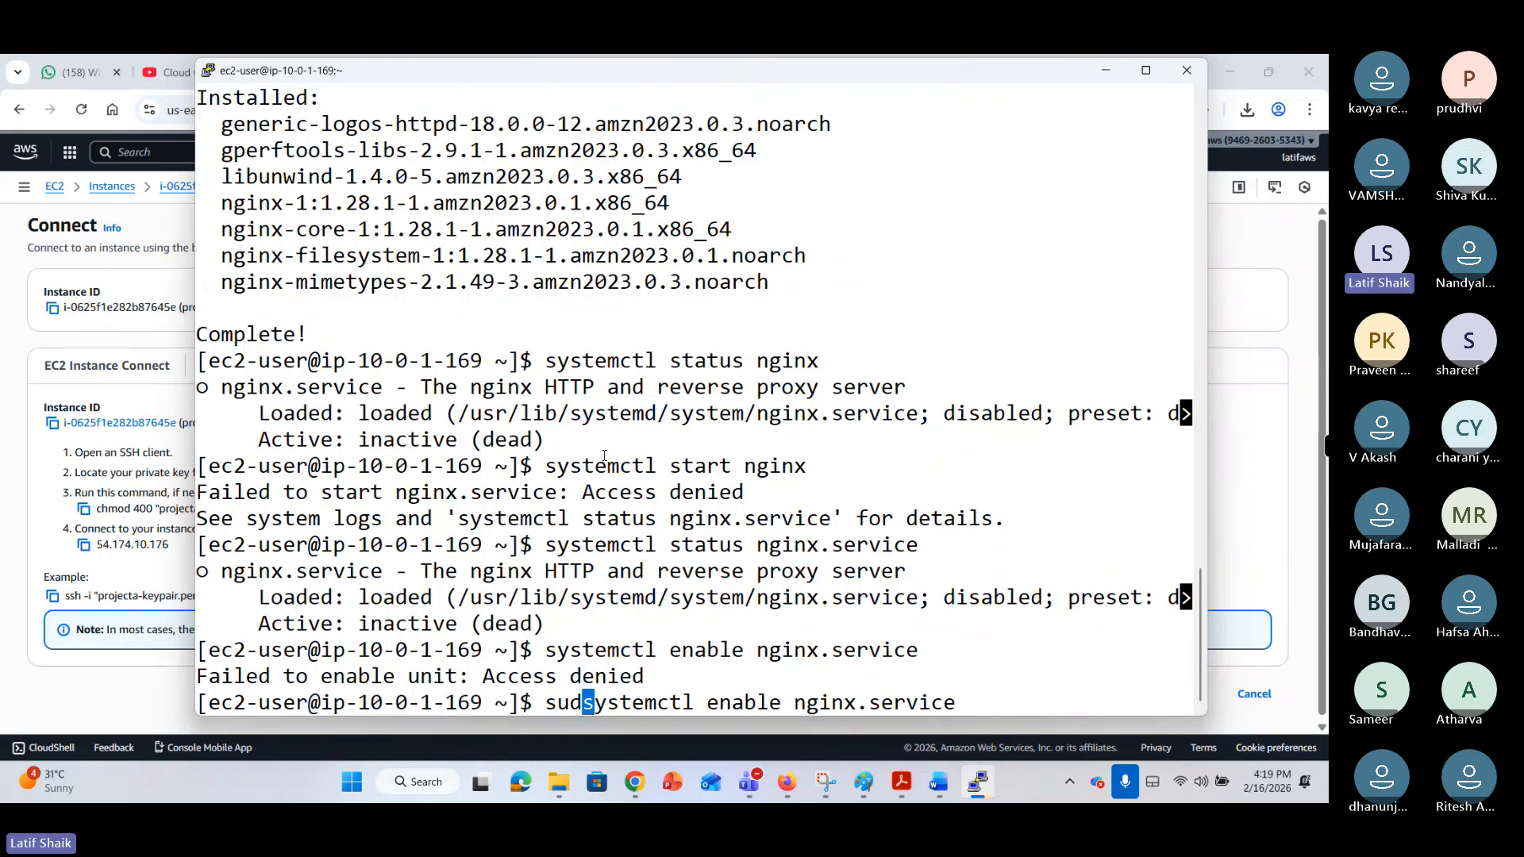
key("Return")
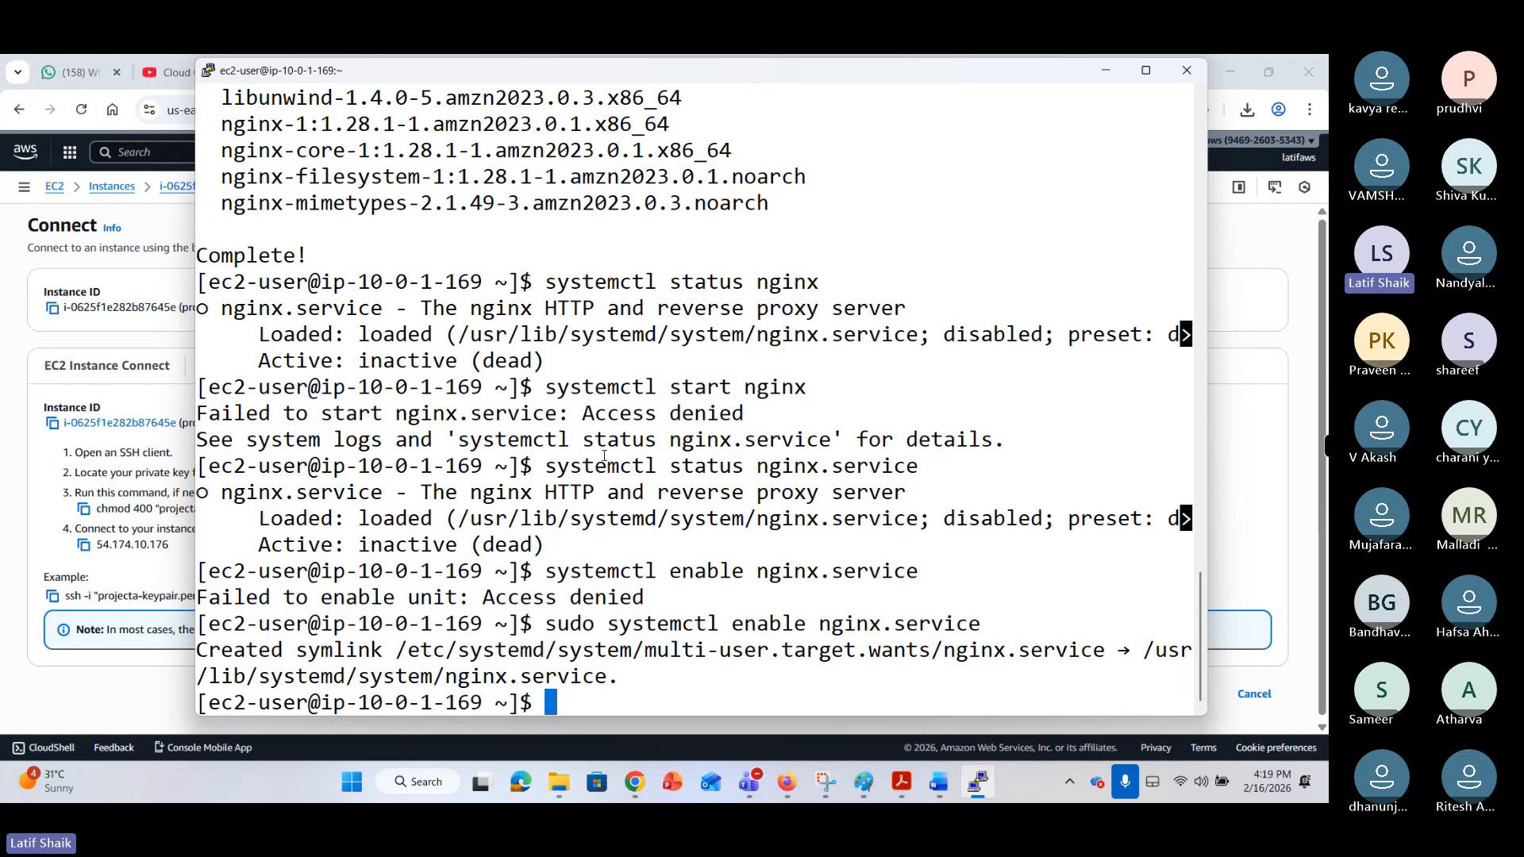
Start the web server with elevated rights by running sudo systemctl start nginx.
key("Up")
key("Up")
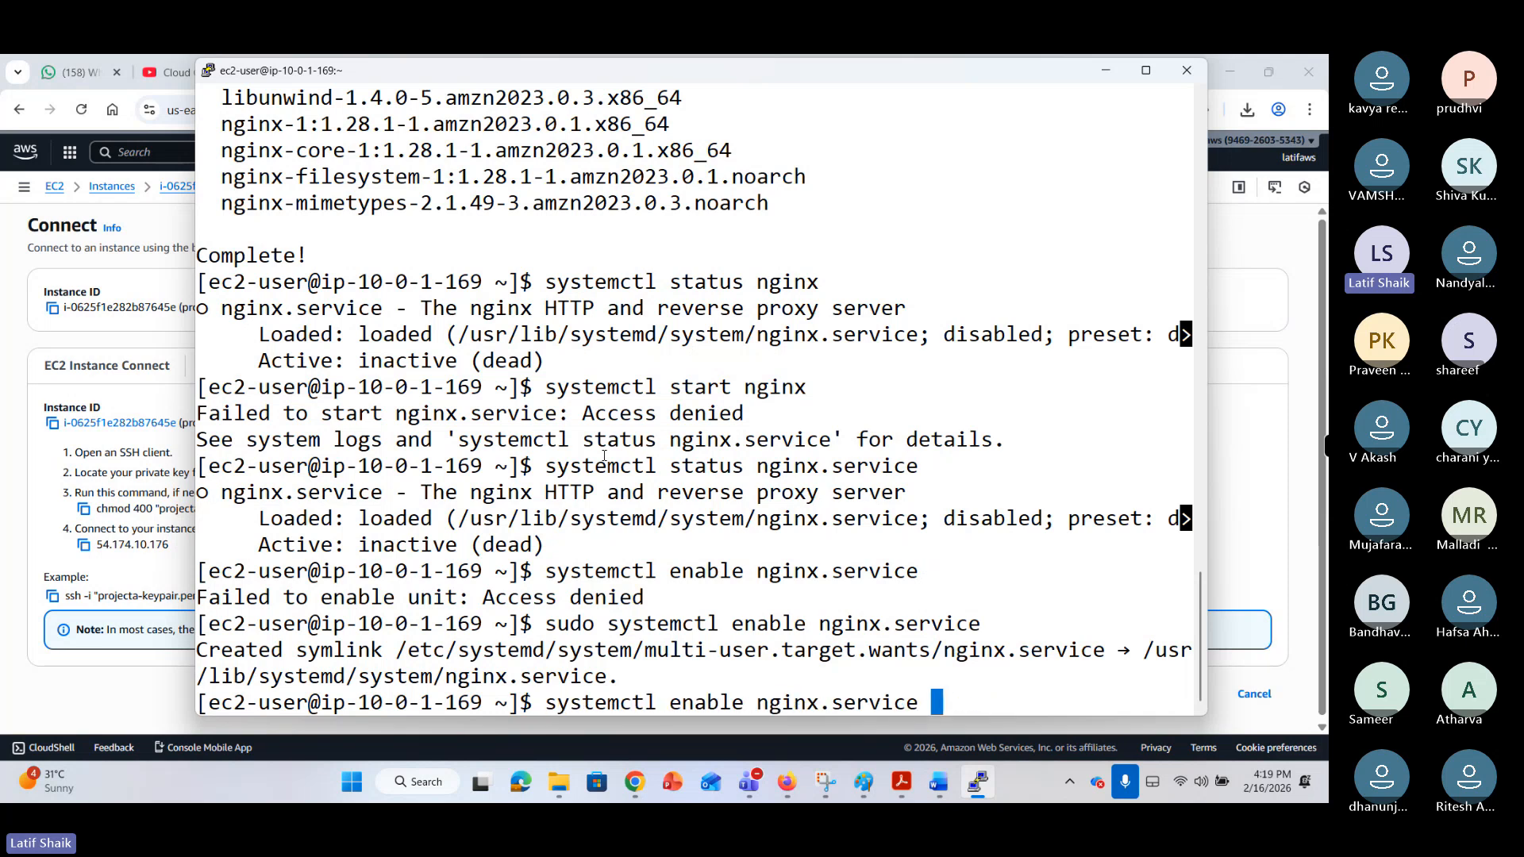
key("Up")
key("Up")
key("Left")
key("Left")
key("Left")
key("Left")
key("Left")
key("Left")
key("Left")
key("Left")
key("Left")
key("Left")
key("Left")
key("Left")
key("Left")
key("Left")
key("Left")
key("Left")
key("Left")
key("Left")
key("Left")
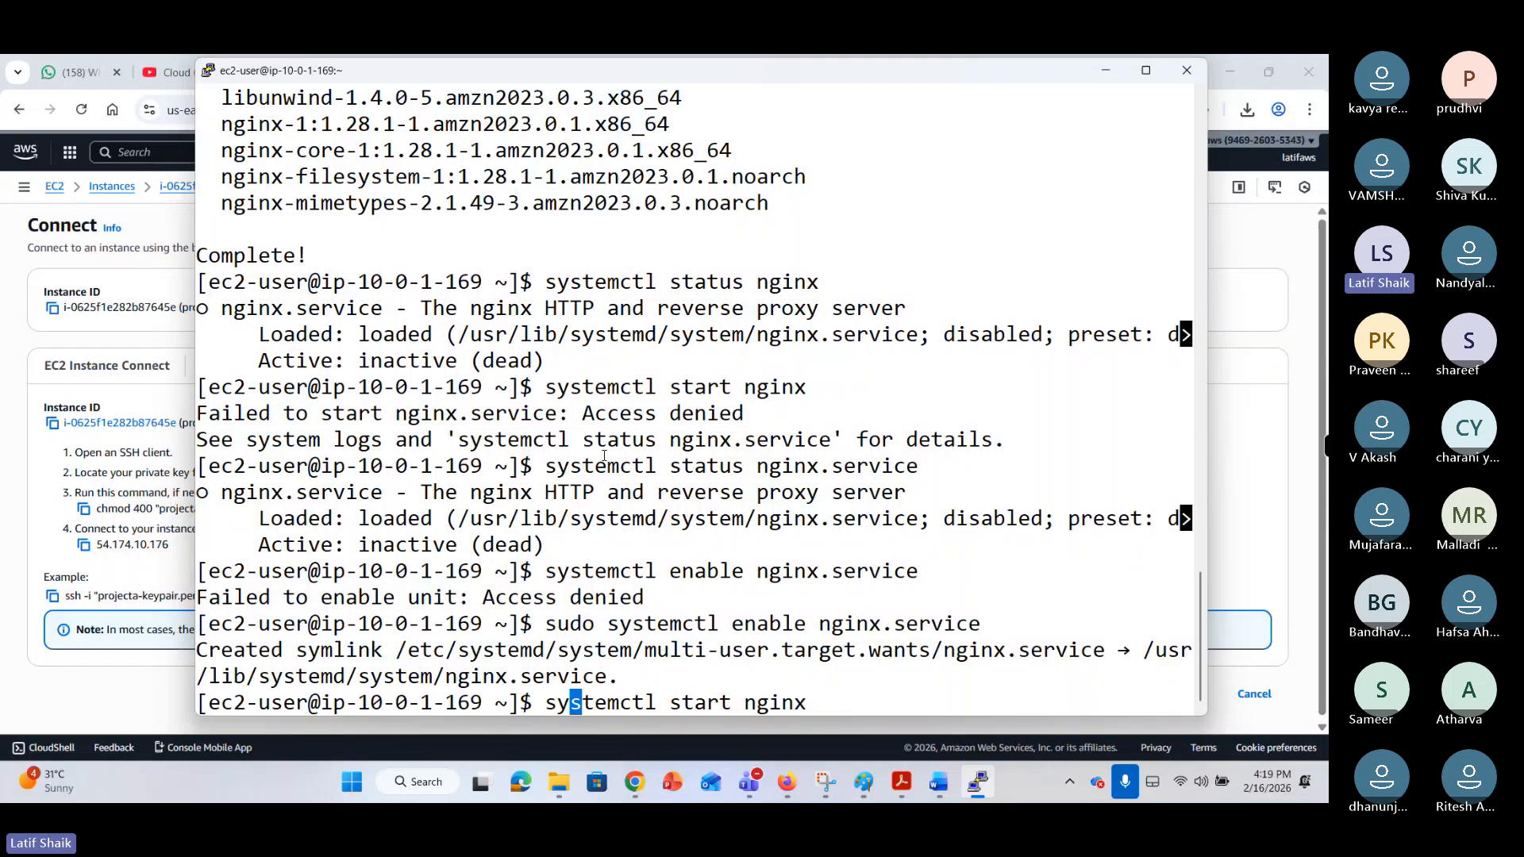
key("Left")
key("Left")
type("sudo")
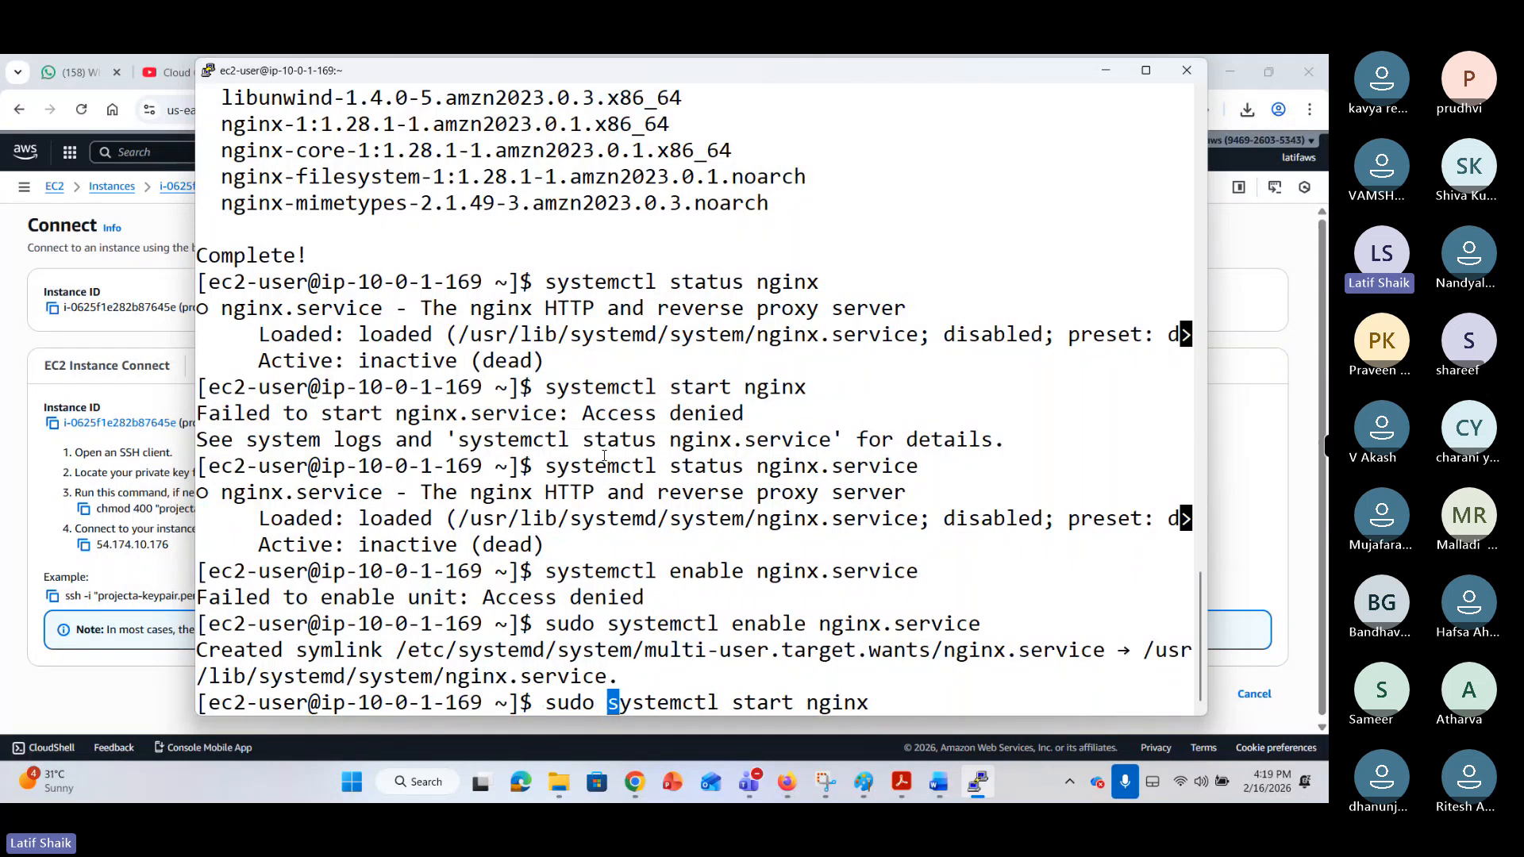
key("Return")
Check the service state again with systemctl status nginx.service, and return to the shell prompt.
key("Up")
key("Up")
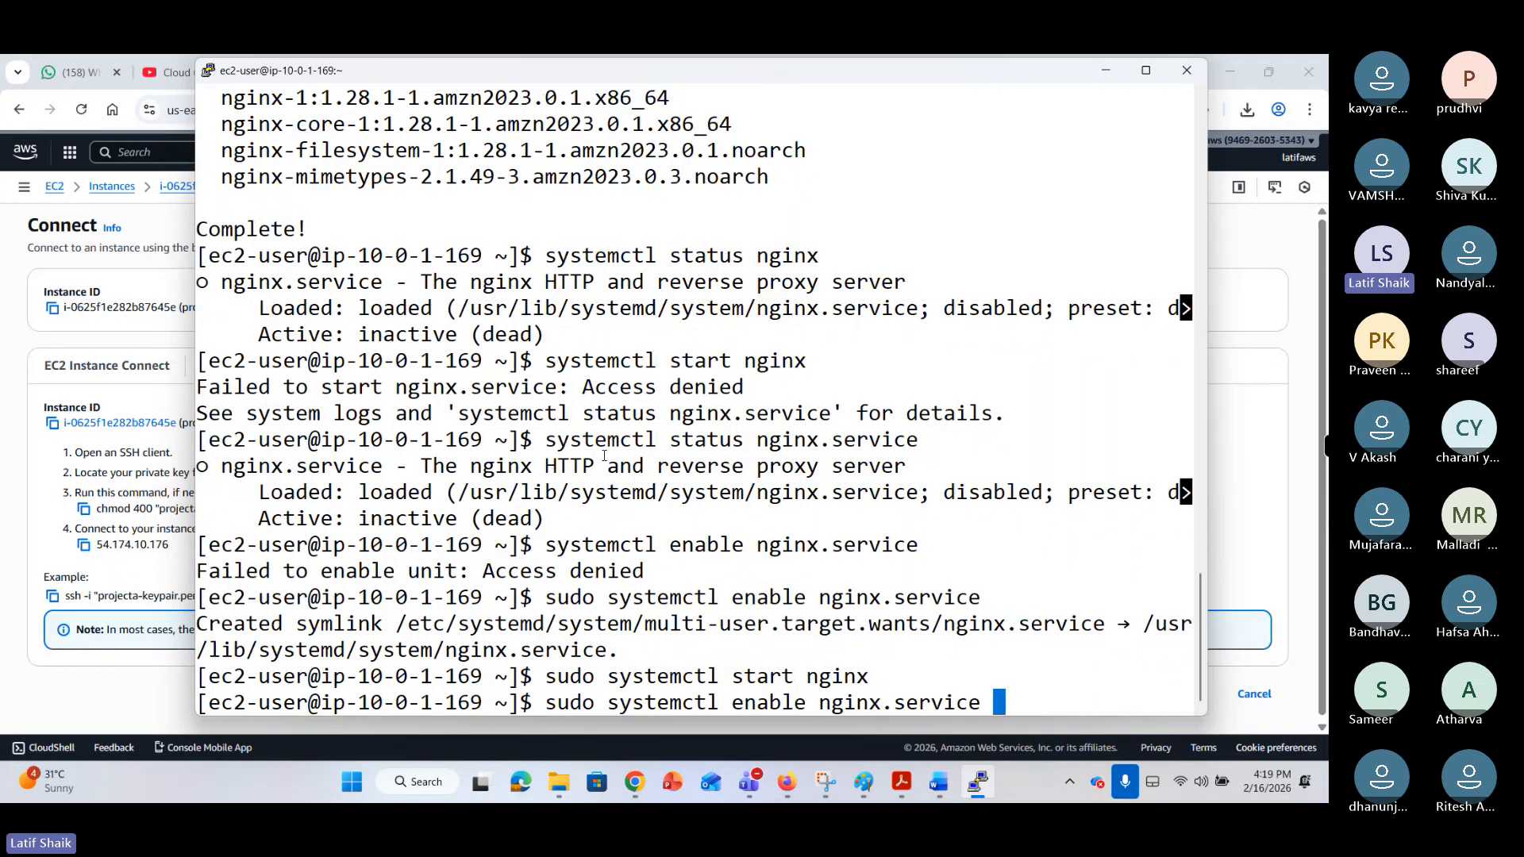
key("Up")
key("Up")
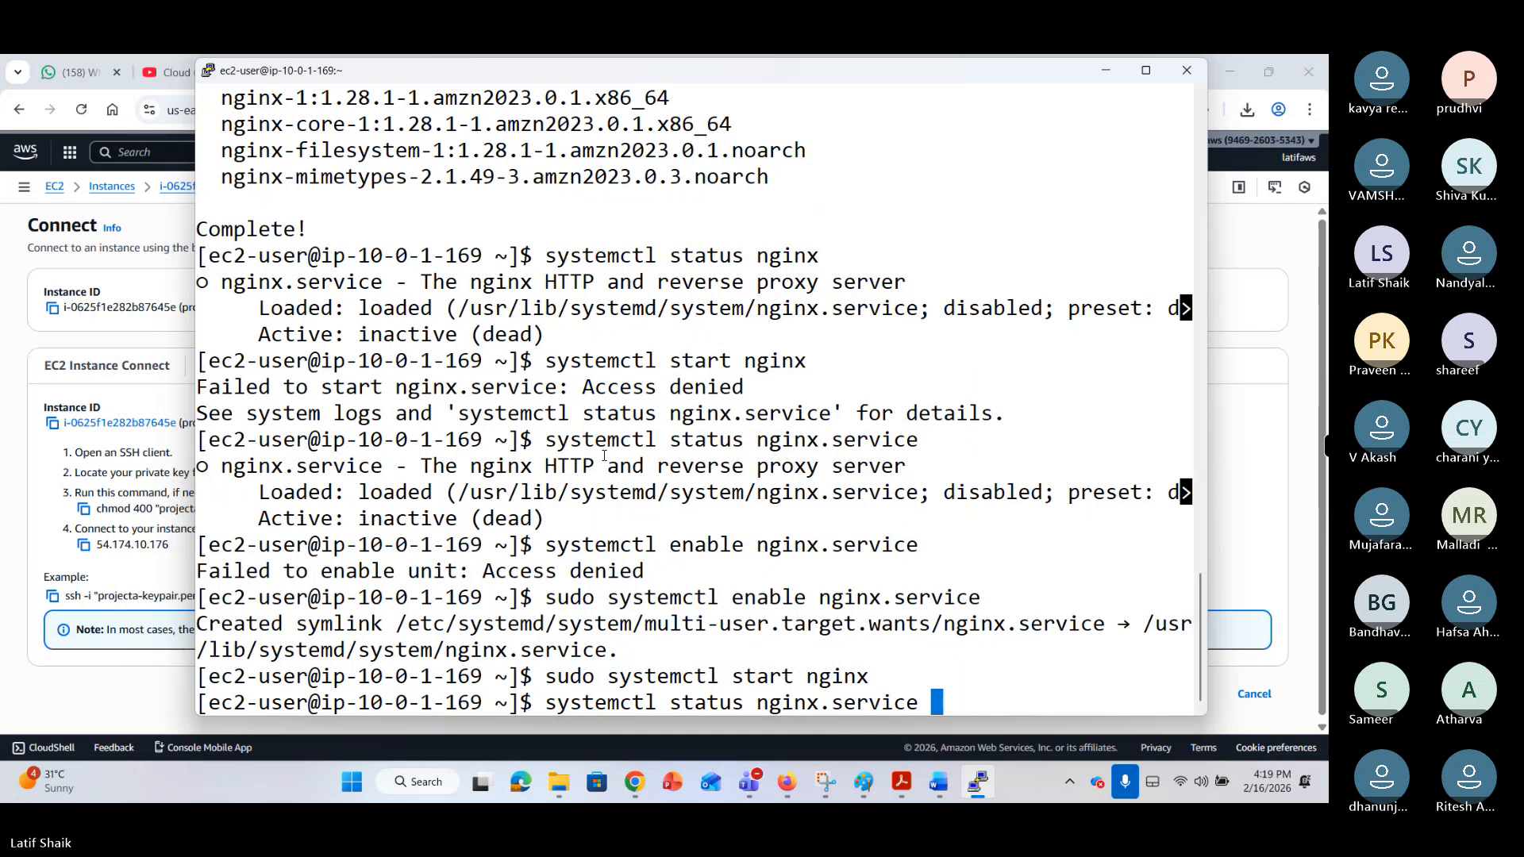
key("Return")
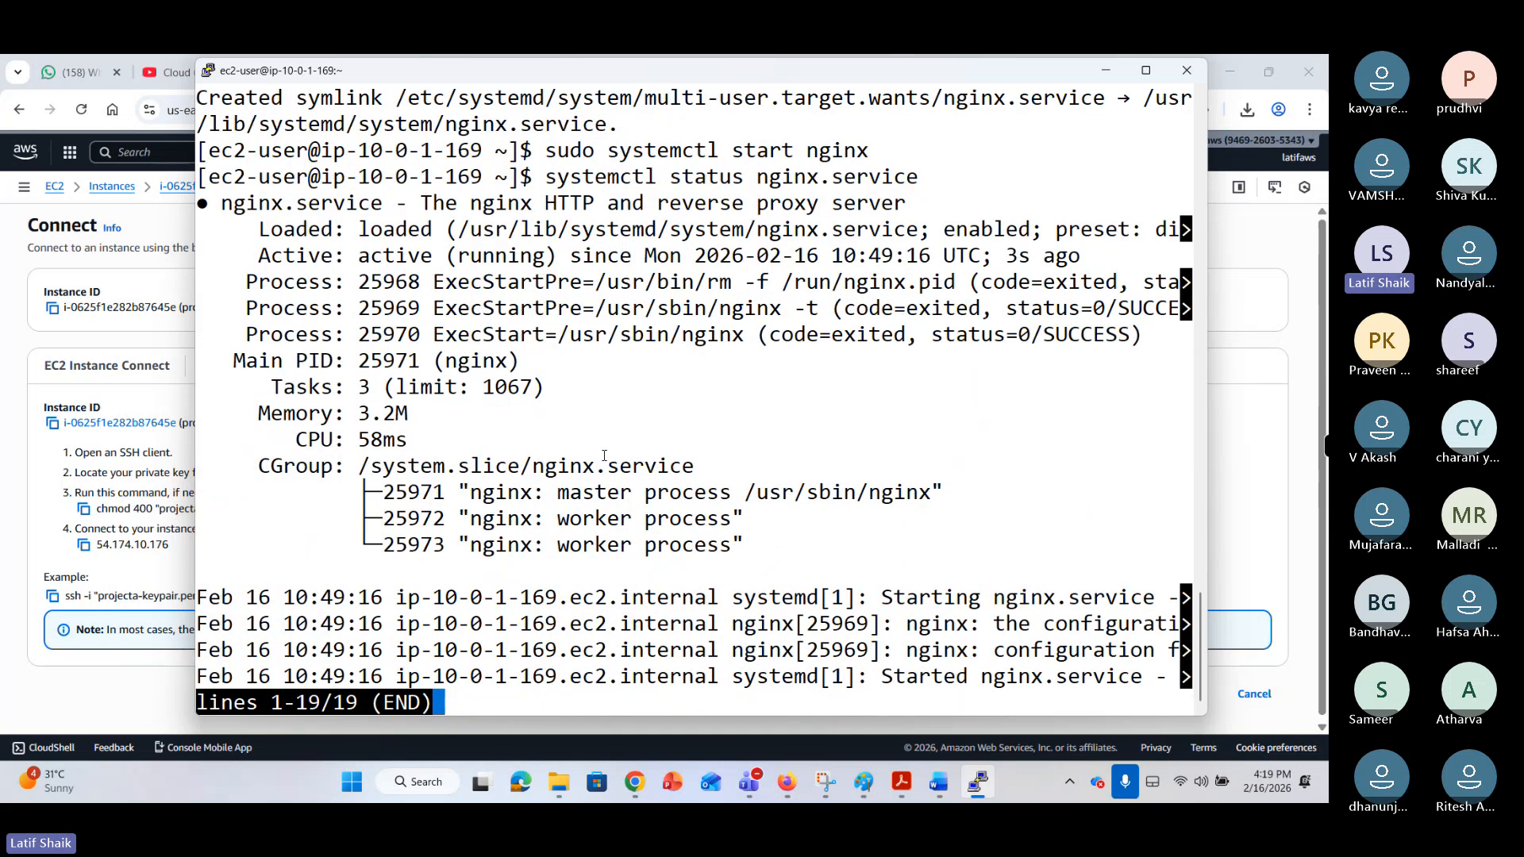
key("q")
key("Return")
key("Return")
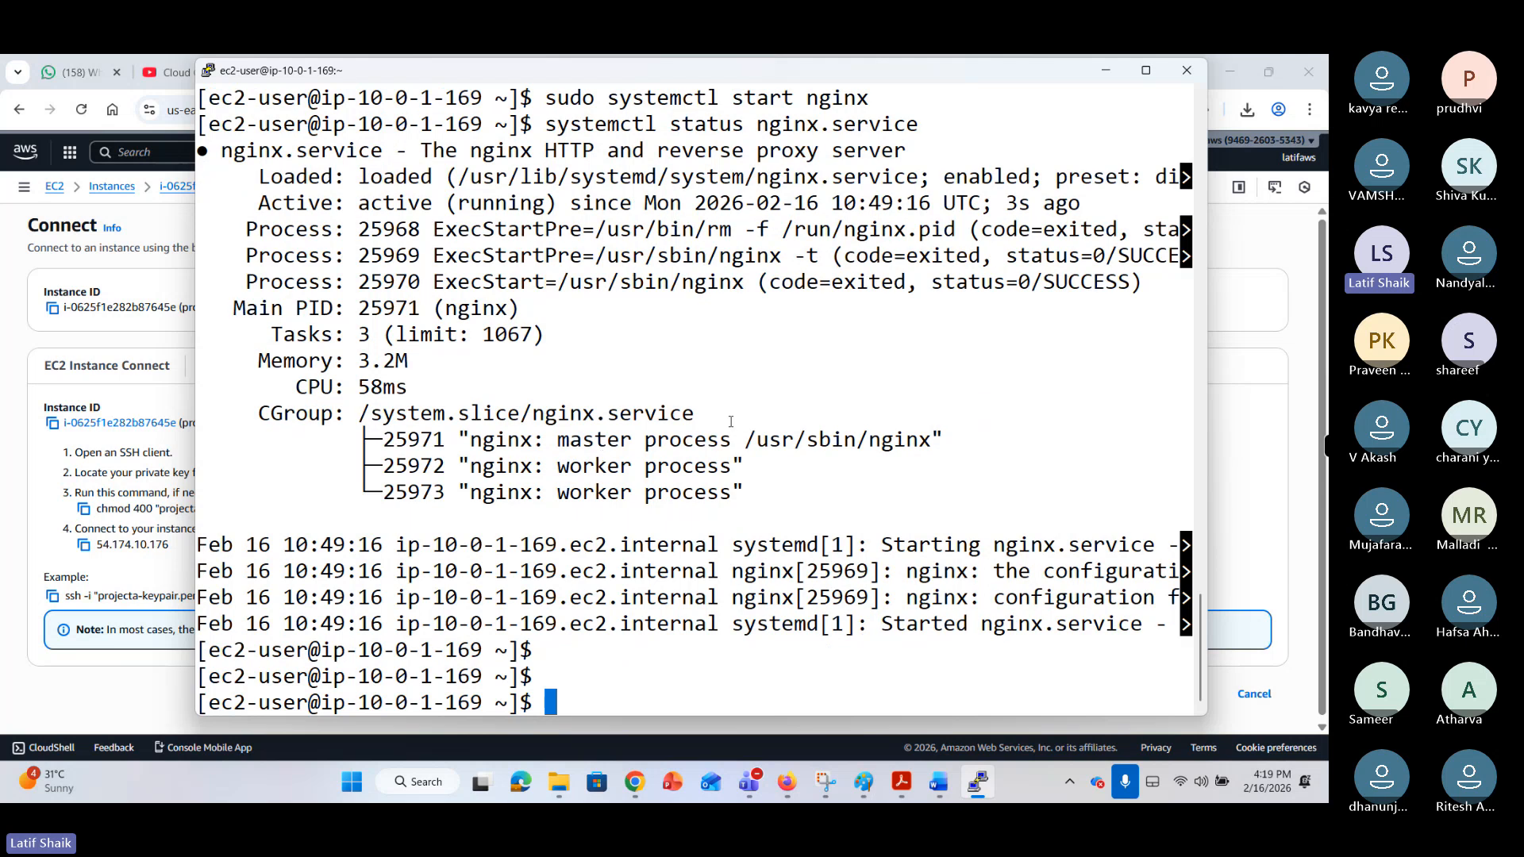
Switch to the AWS console in the browser and copy the projecta-webserver instance's public IP address.
left_click(1106, 72)
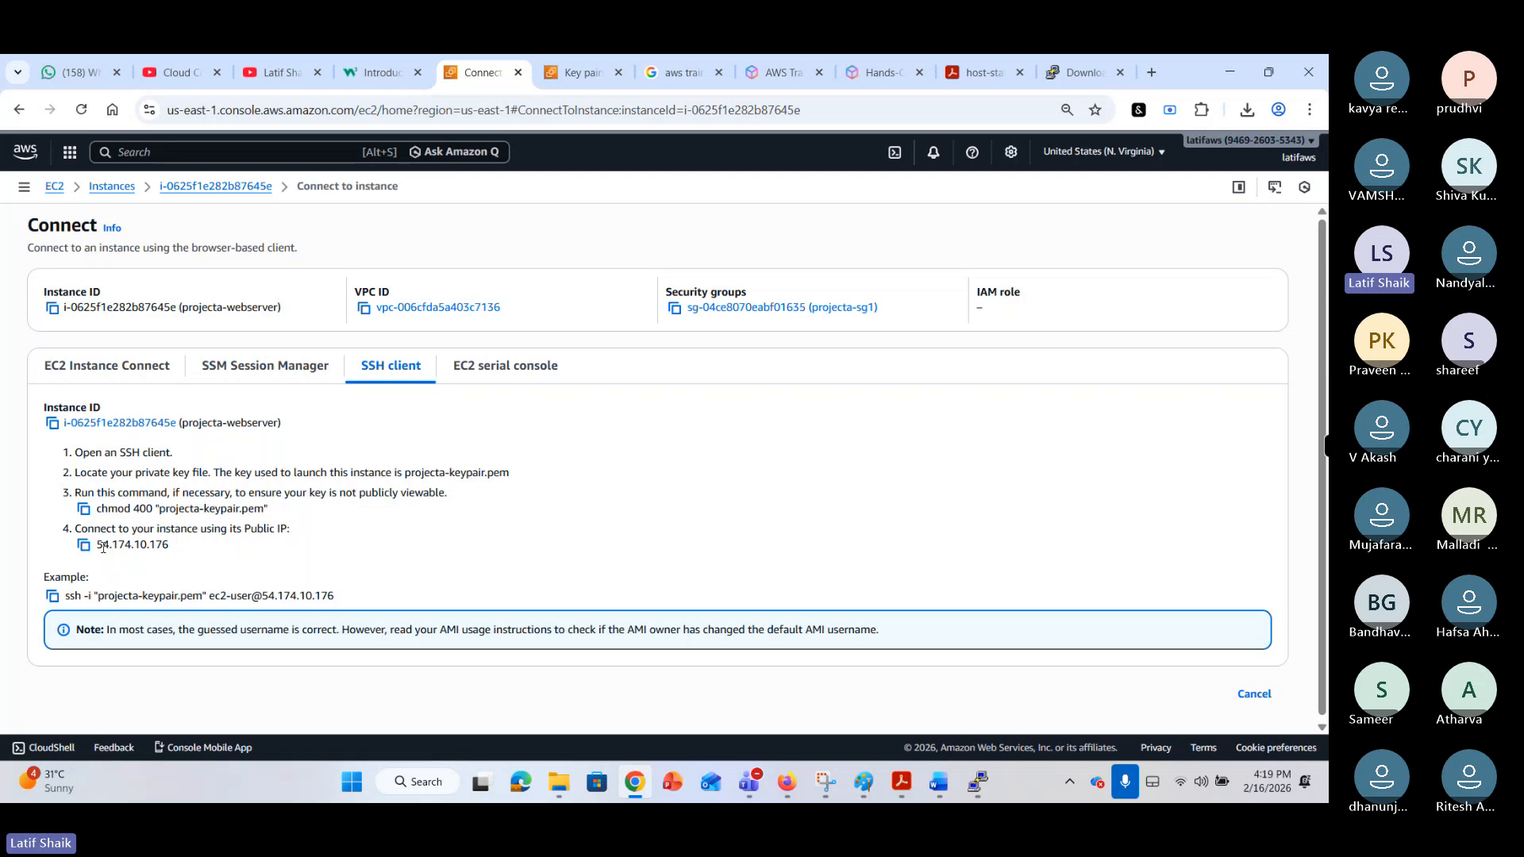
left_click_drag(98, 547, 169, 548)
right_click(173, 551)
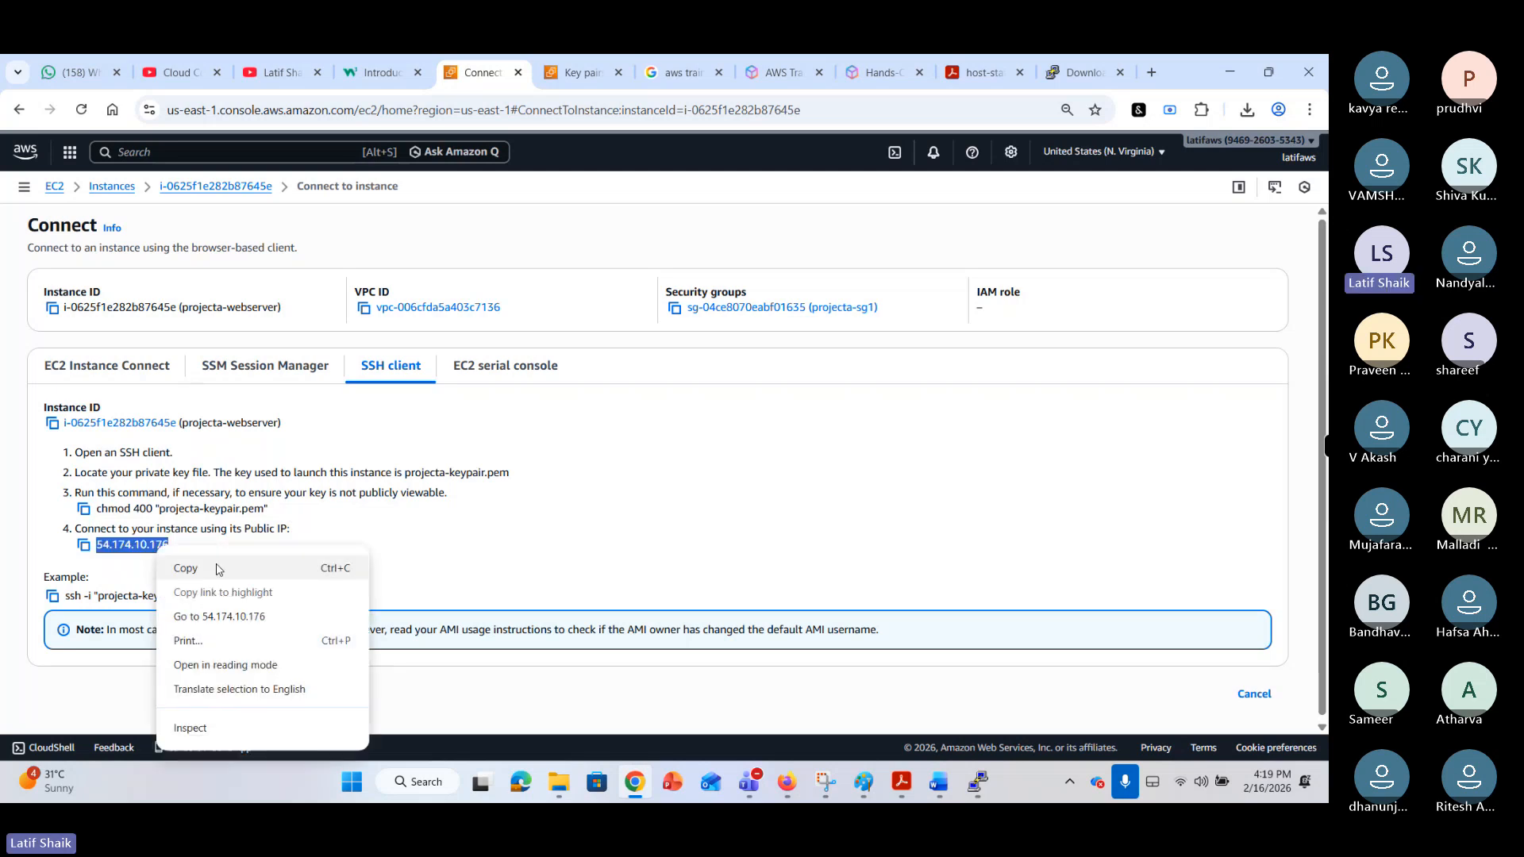
left_click(191, 566)
left_click(1152, 72)
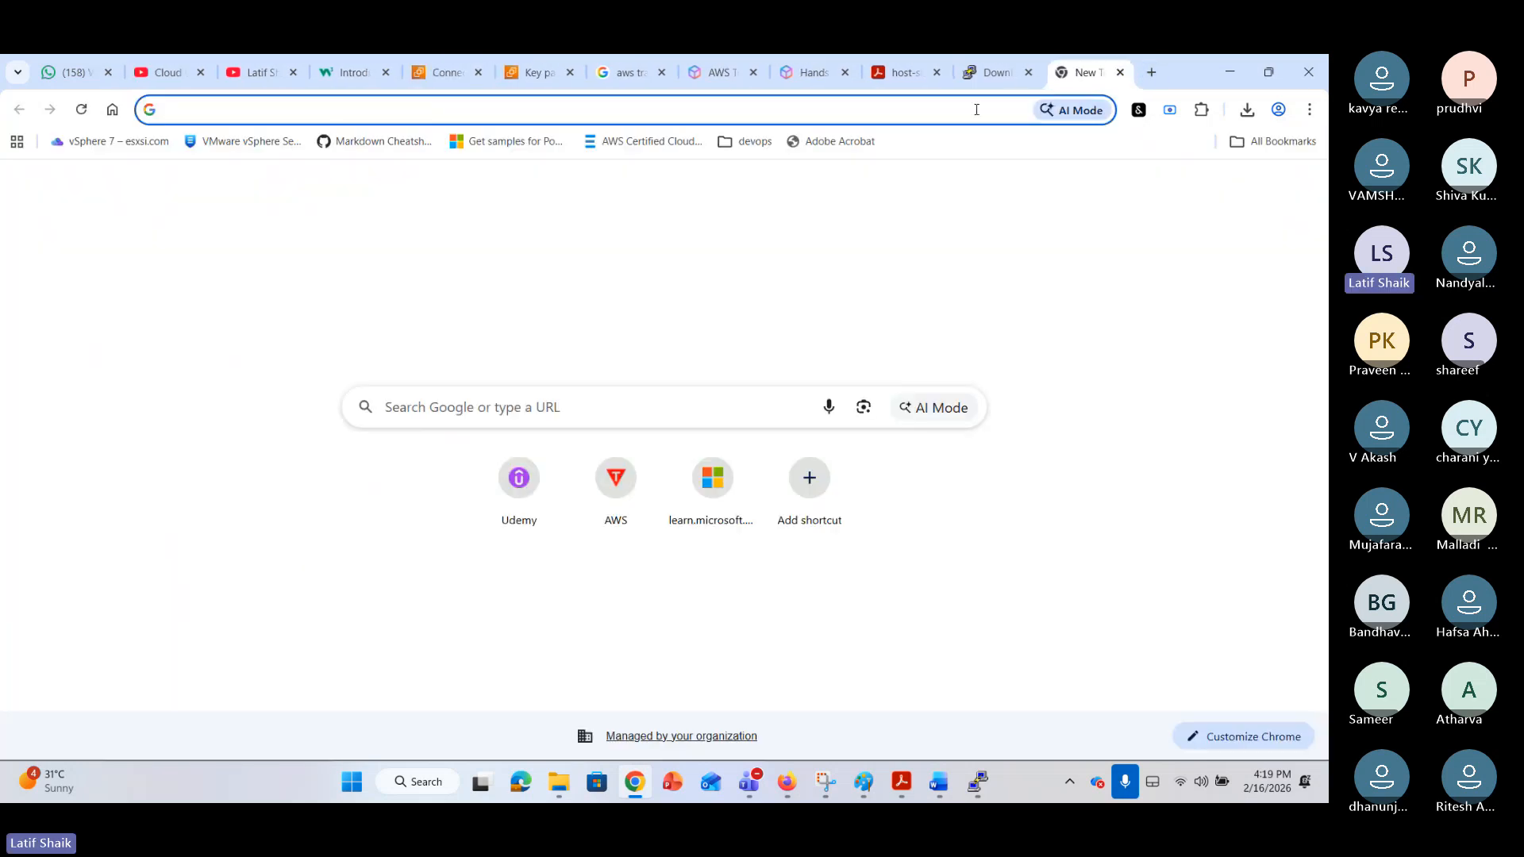
type("http")
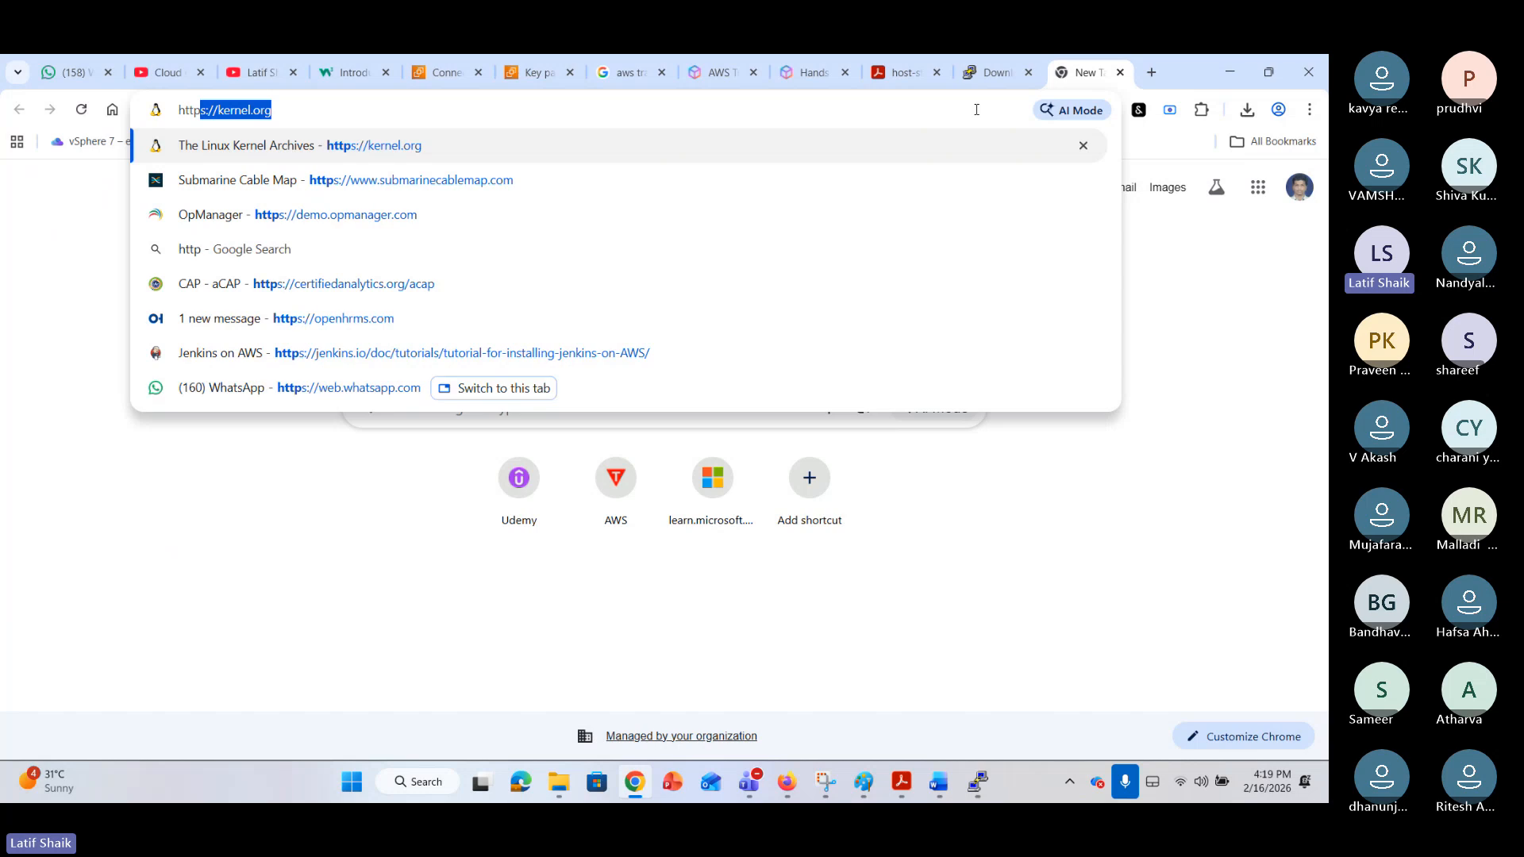
type("://")
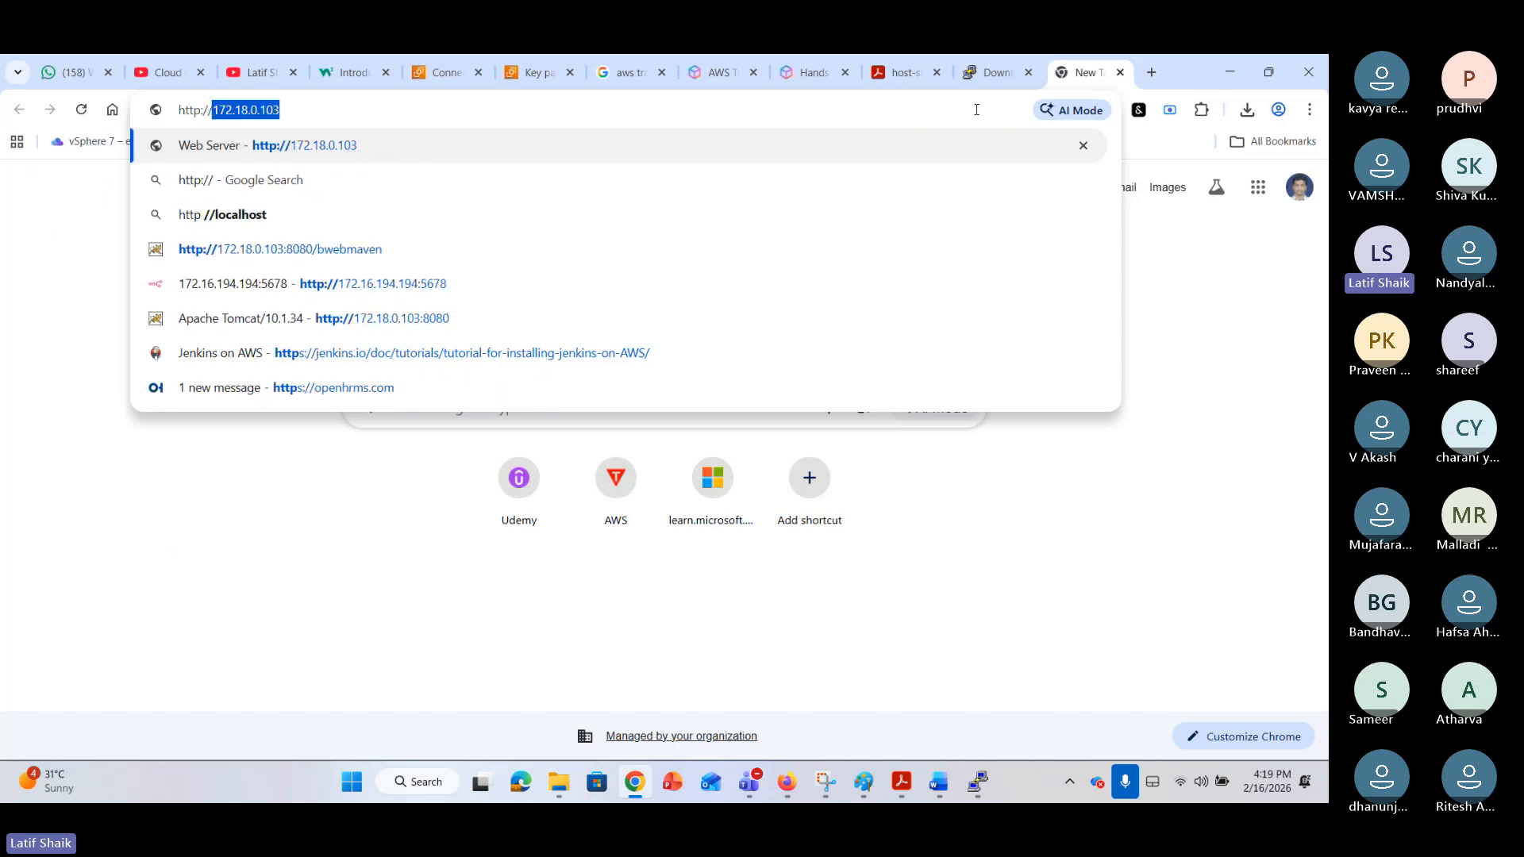
key("ctrl+v")
key("Return")
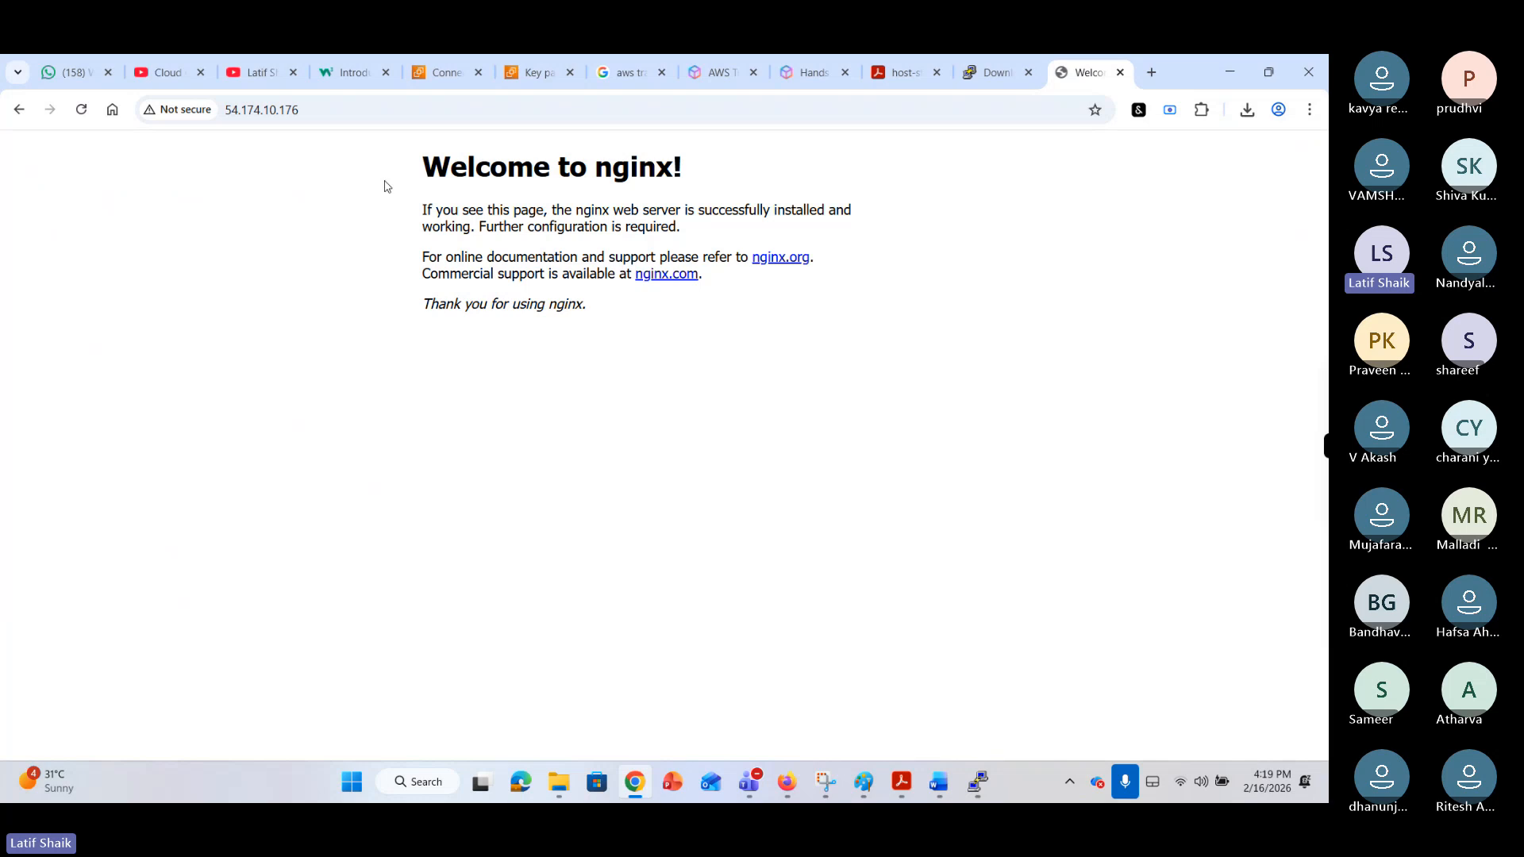
left_click_drag(427, 168, 612, 318)
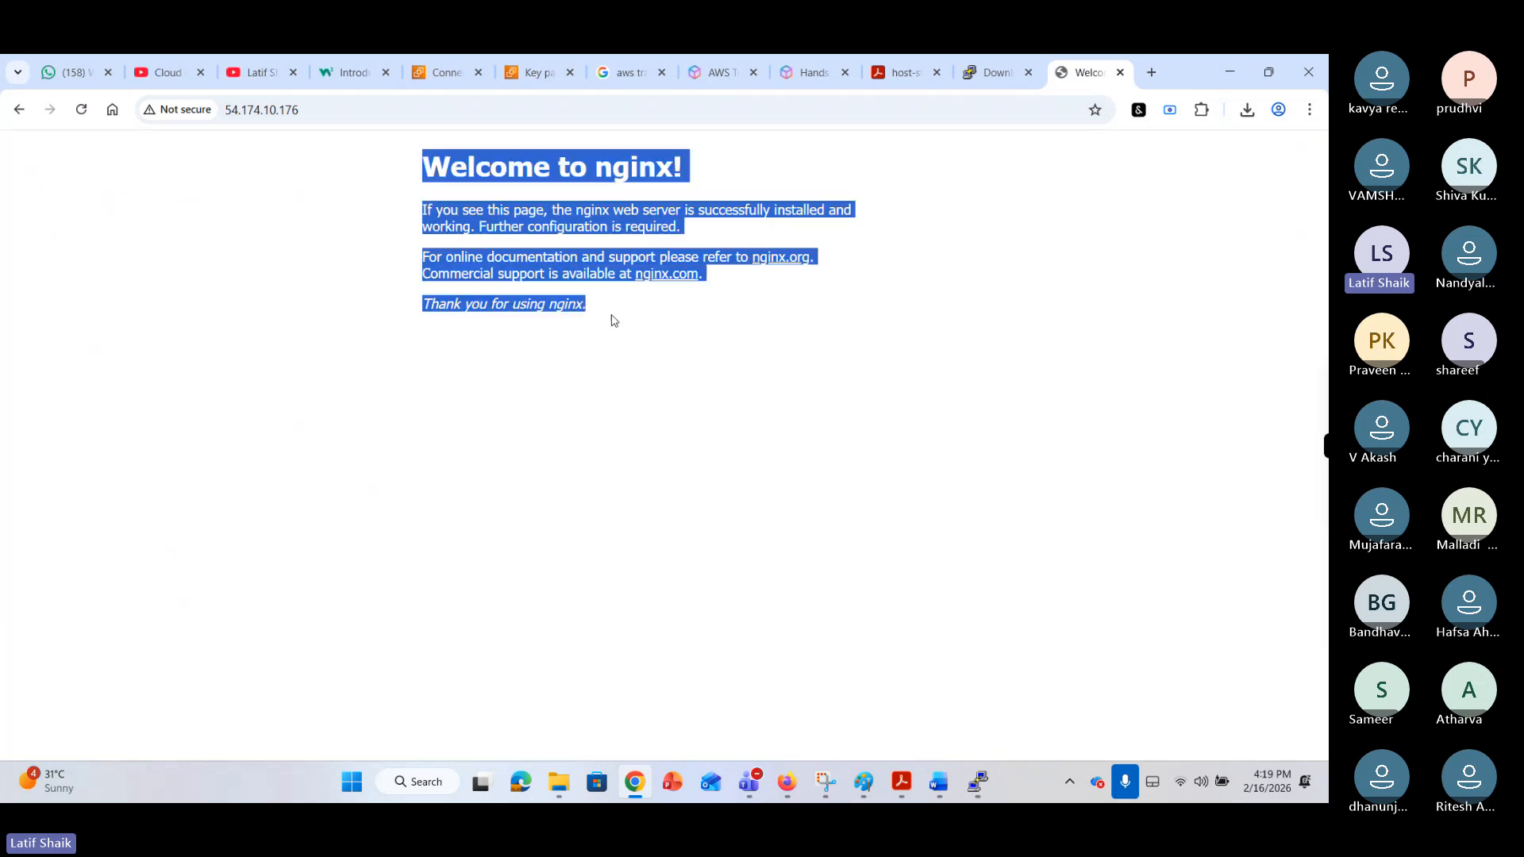
left_click(613, 320)
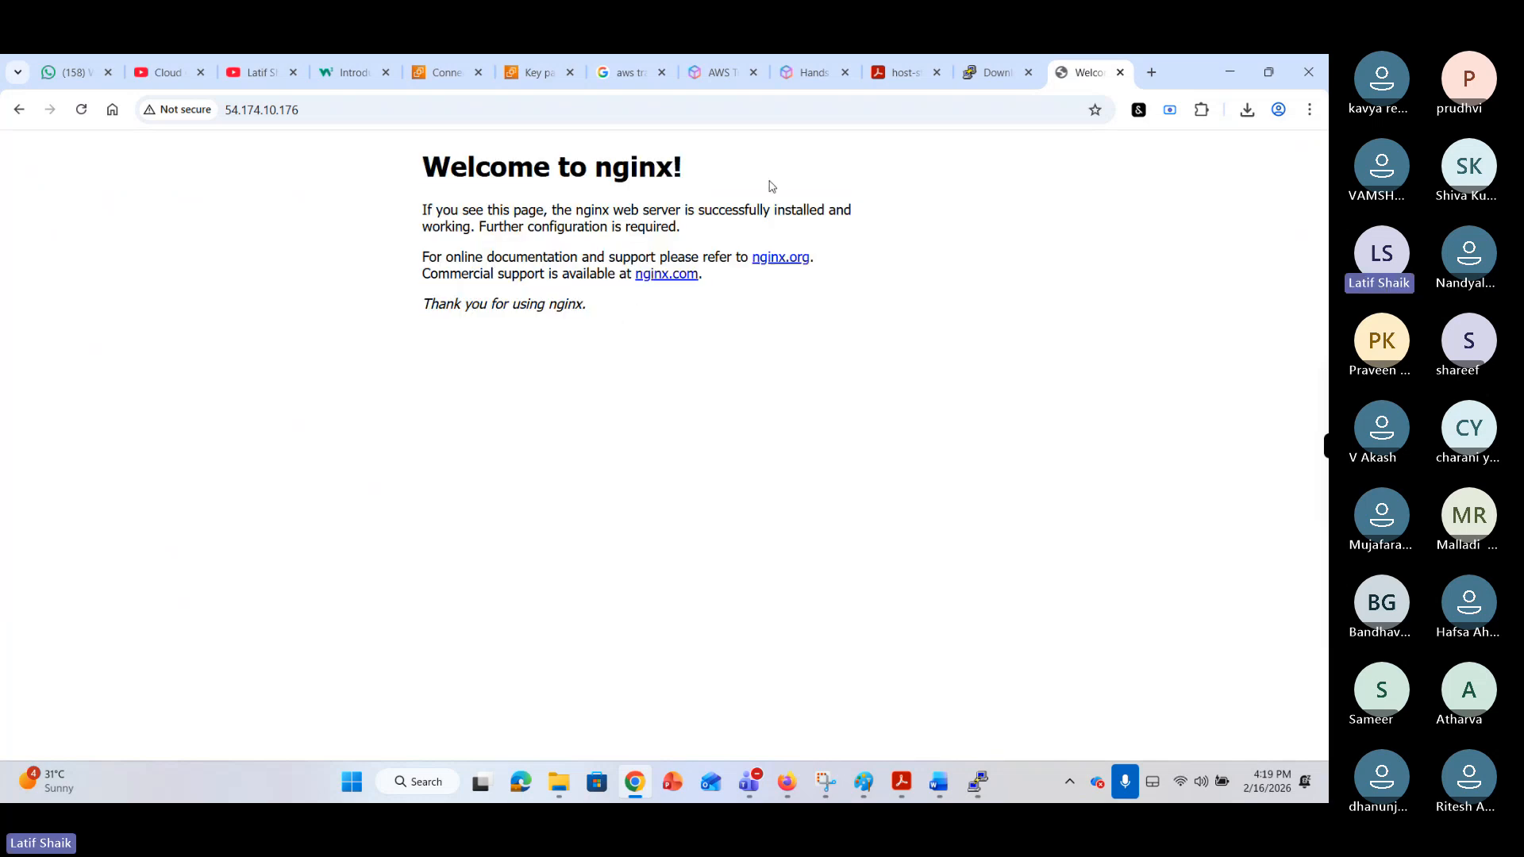
left_click(539, 78)
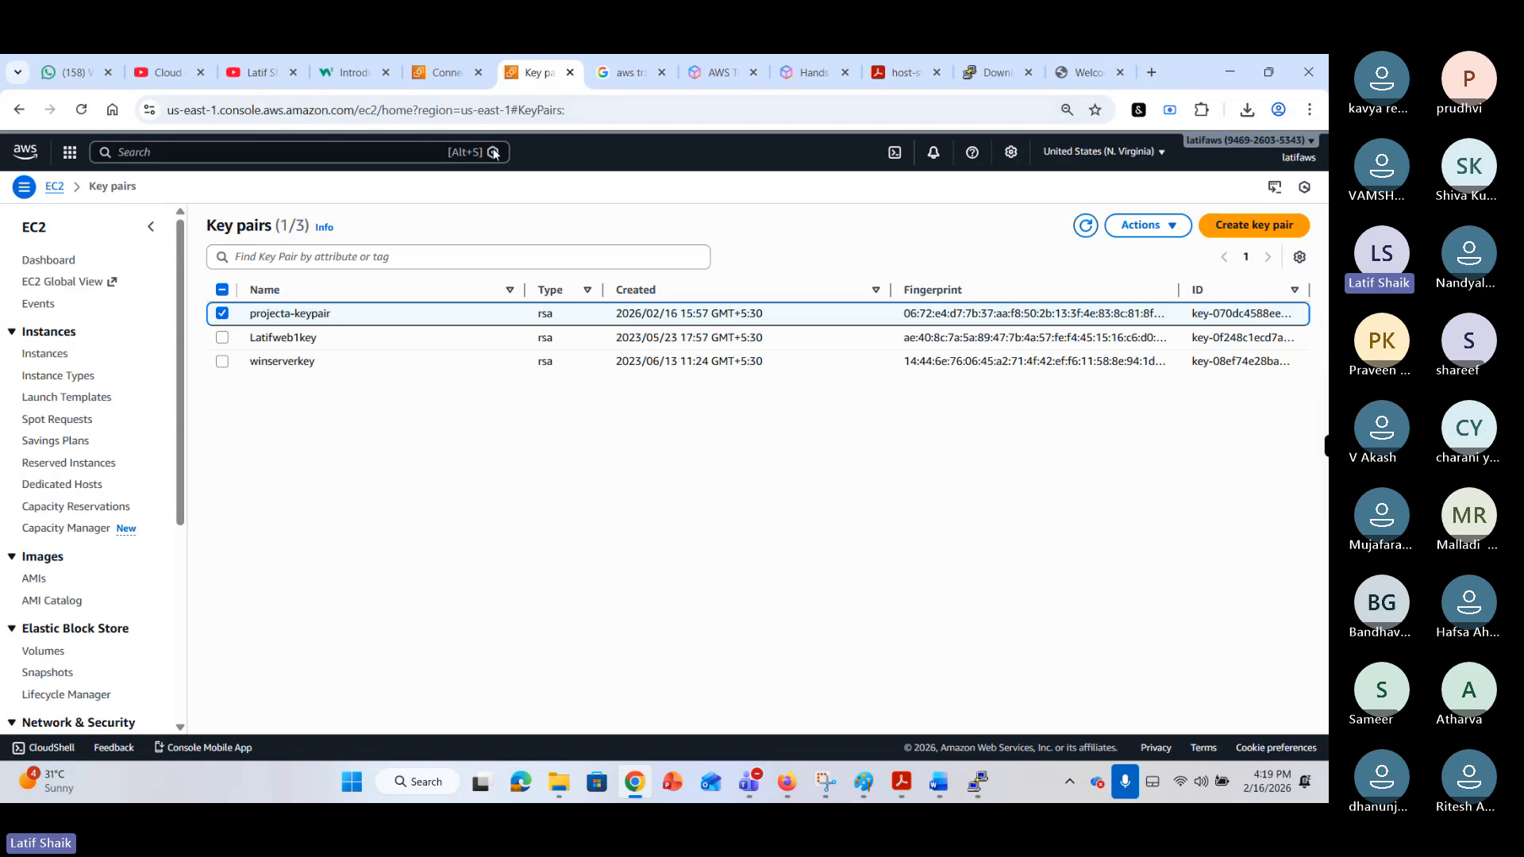
left_click(447, 74)
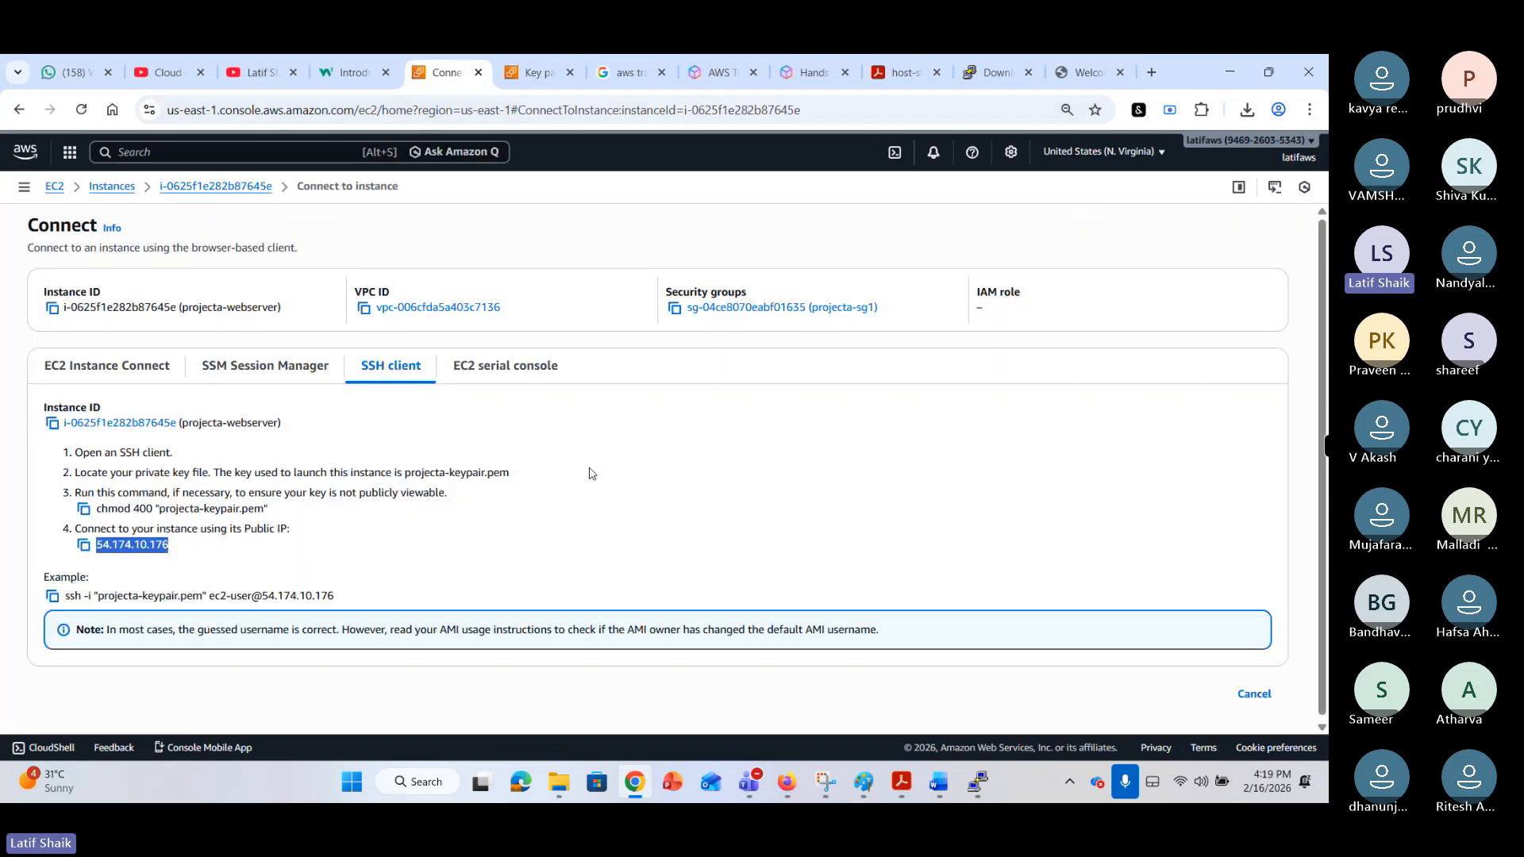
left_click(1089, 73)
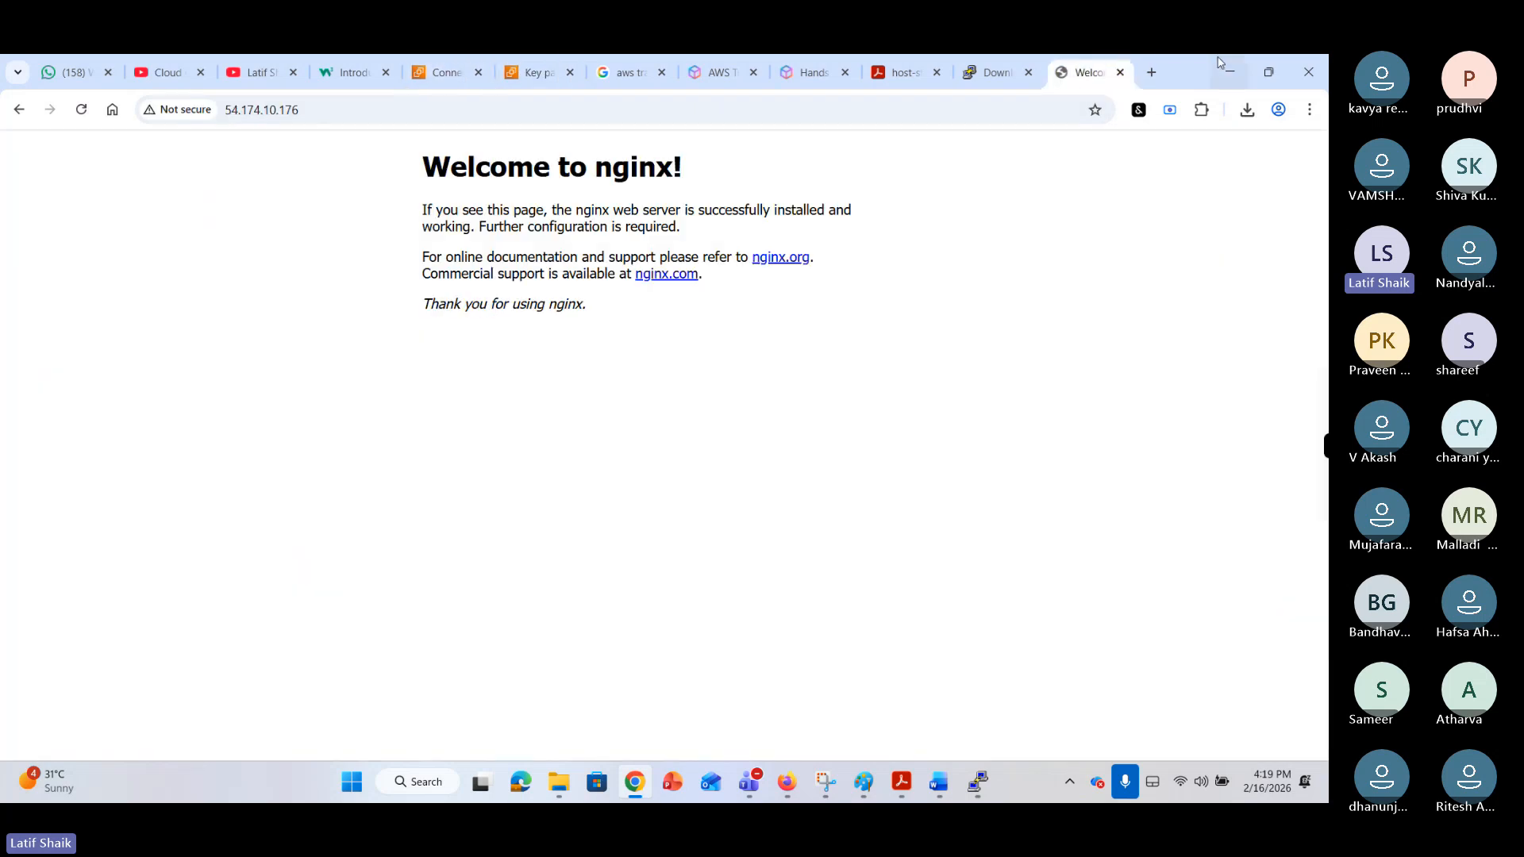
Search Google in a new browser tab for "nginx server default web container".
left_click(1152, 70)
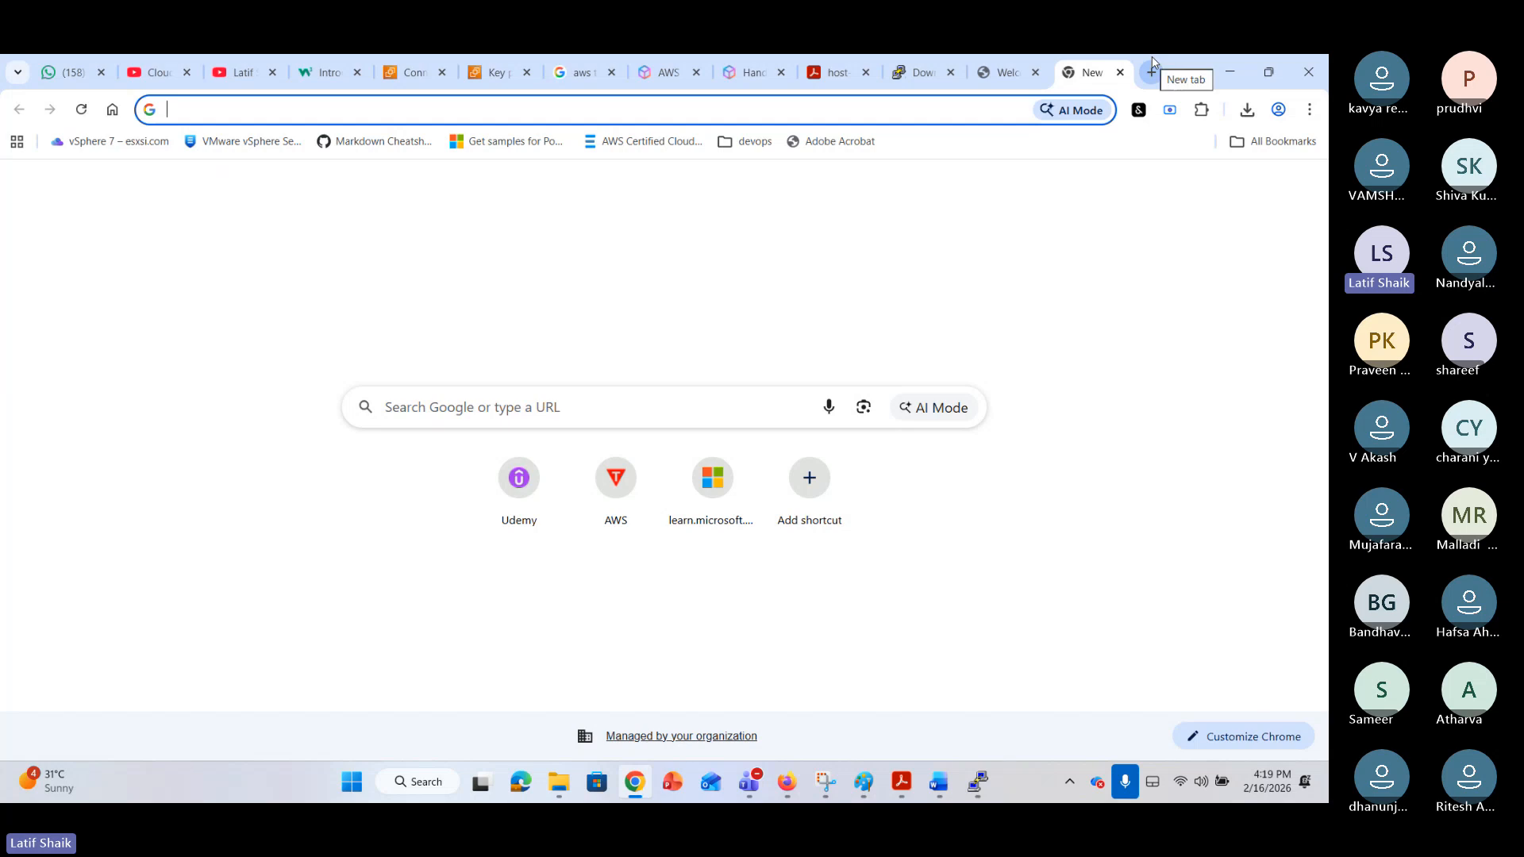
type("n")
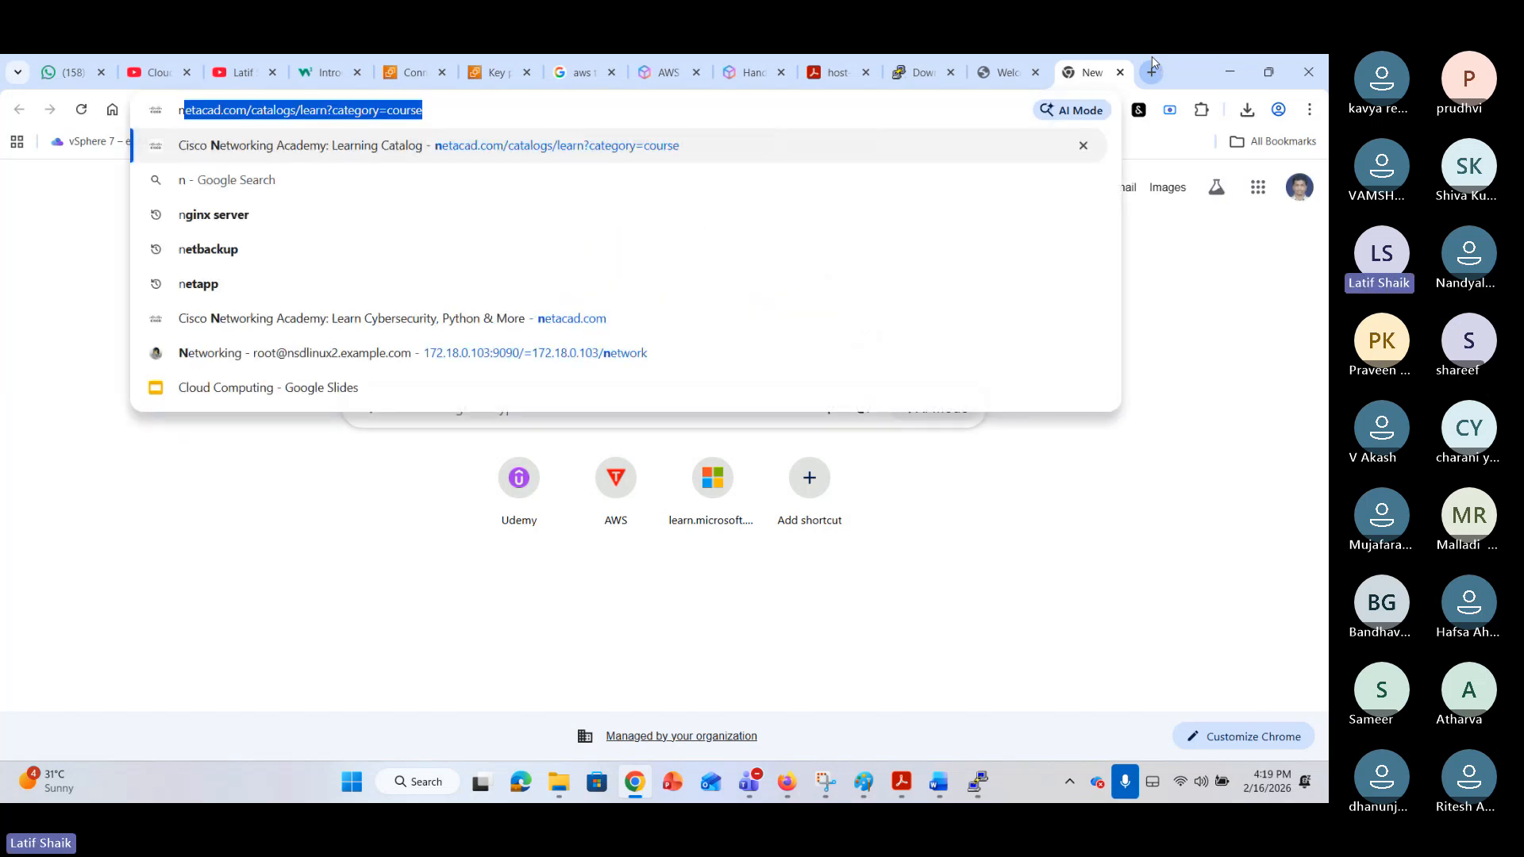
type("gin")
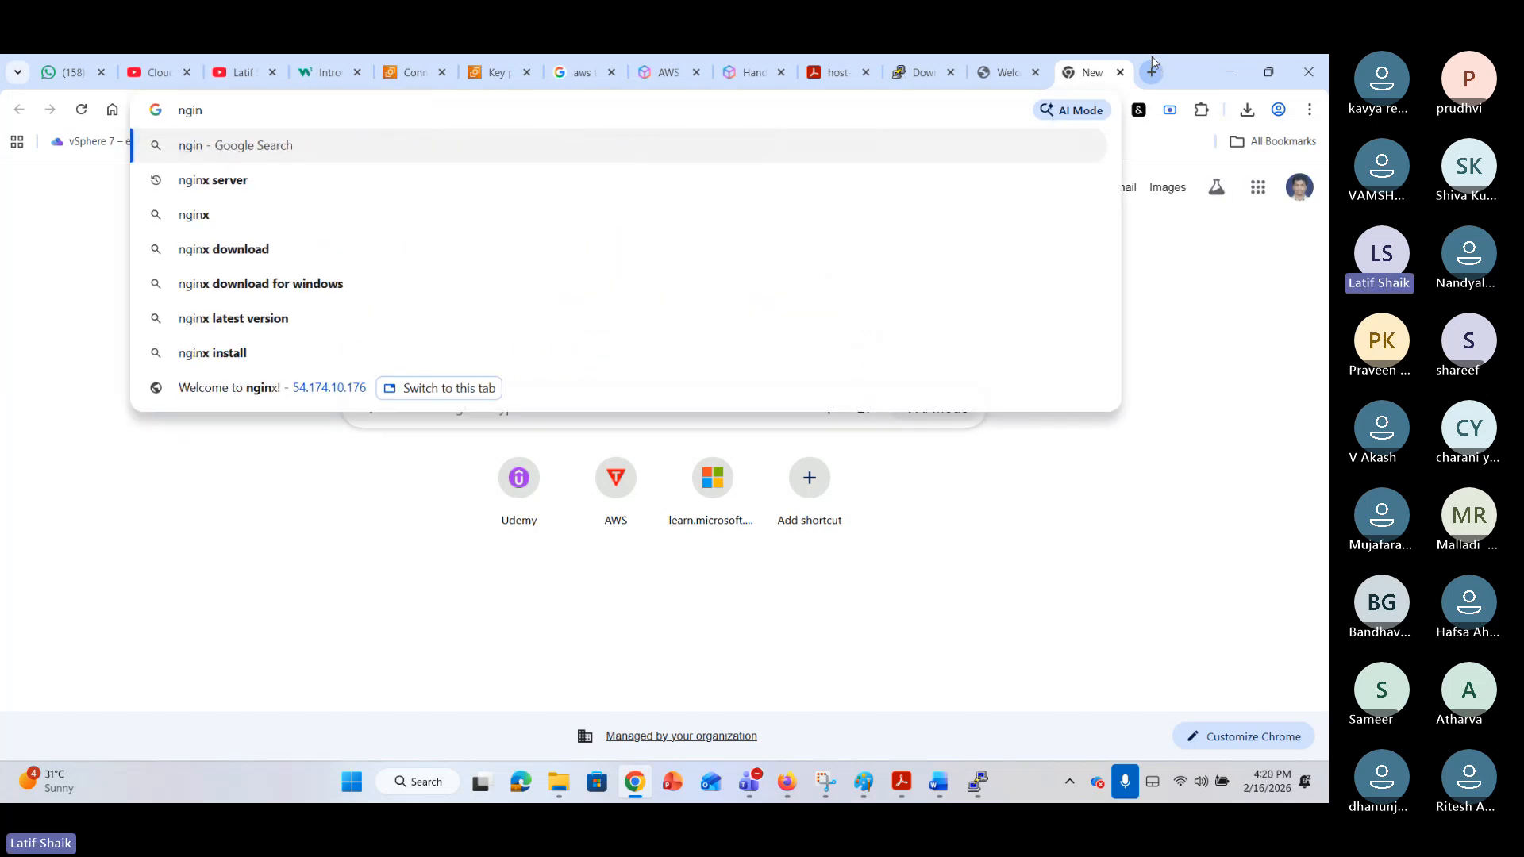
type("x ")
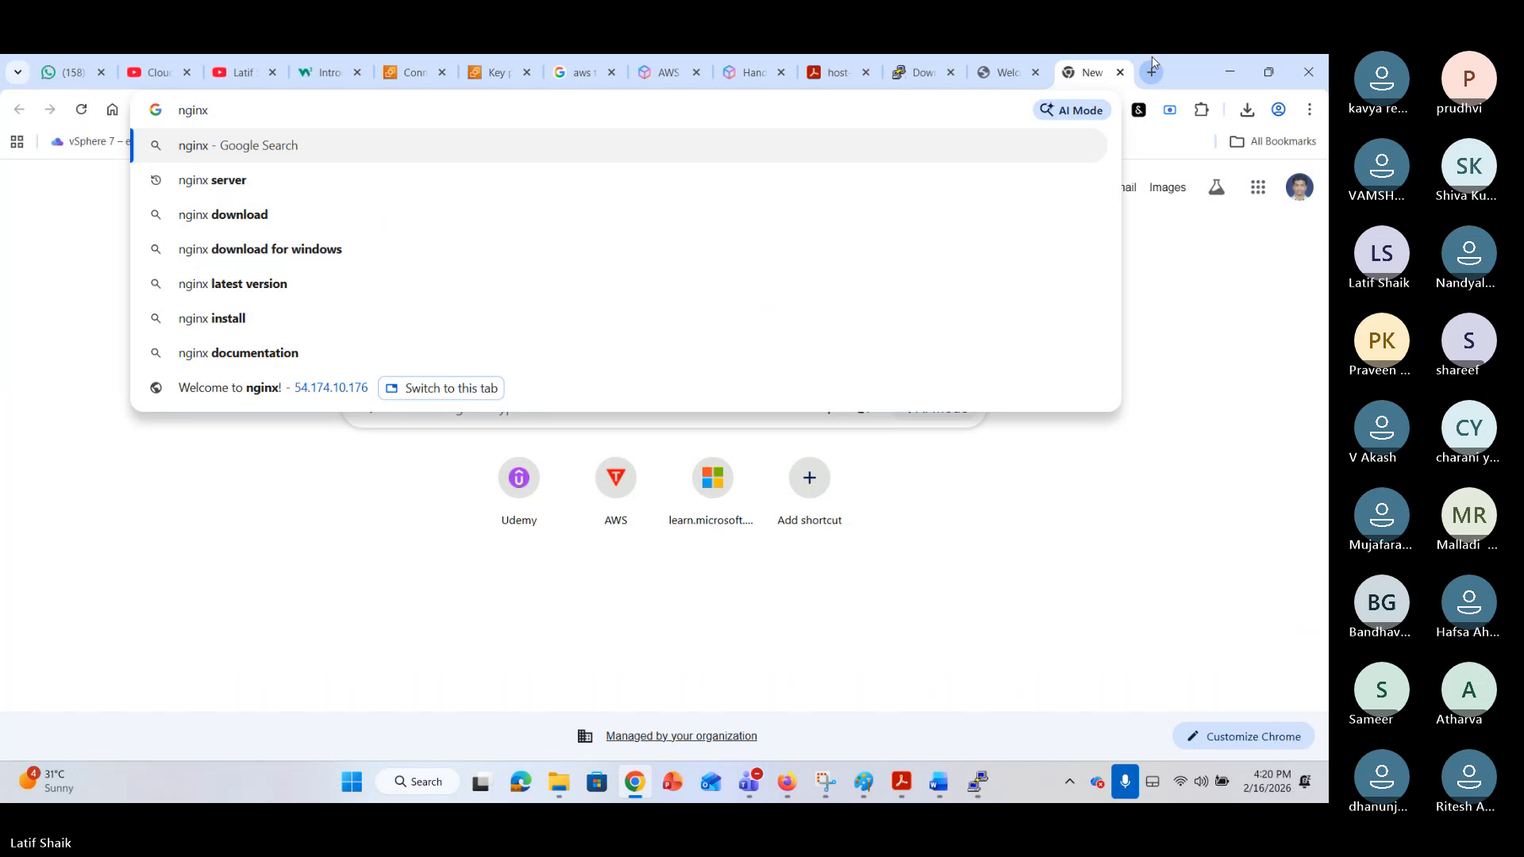
type("server de")
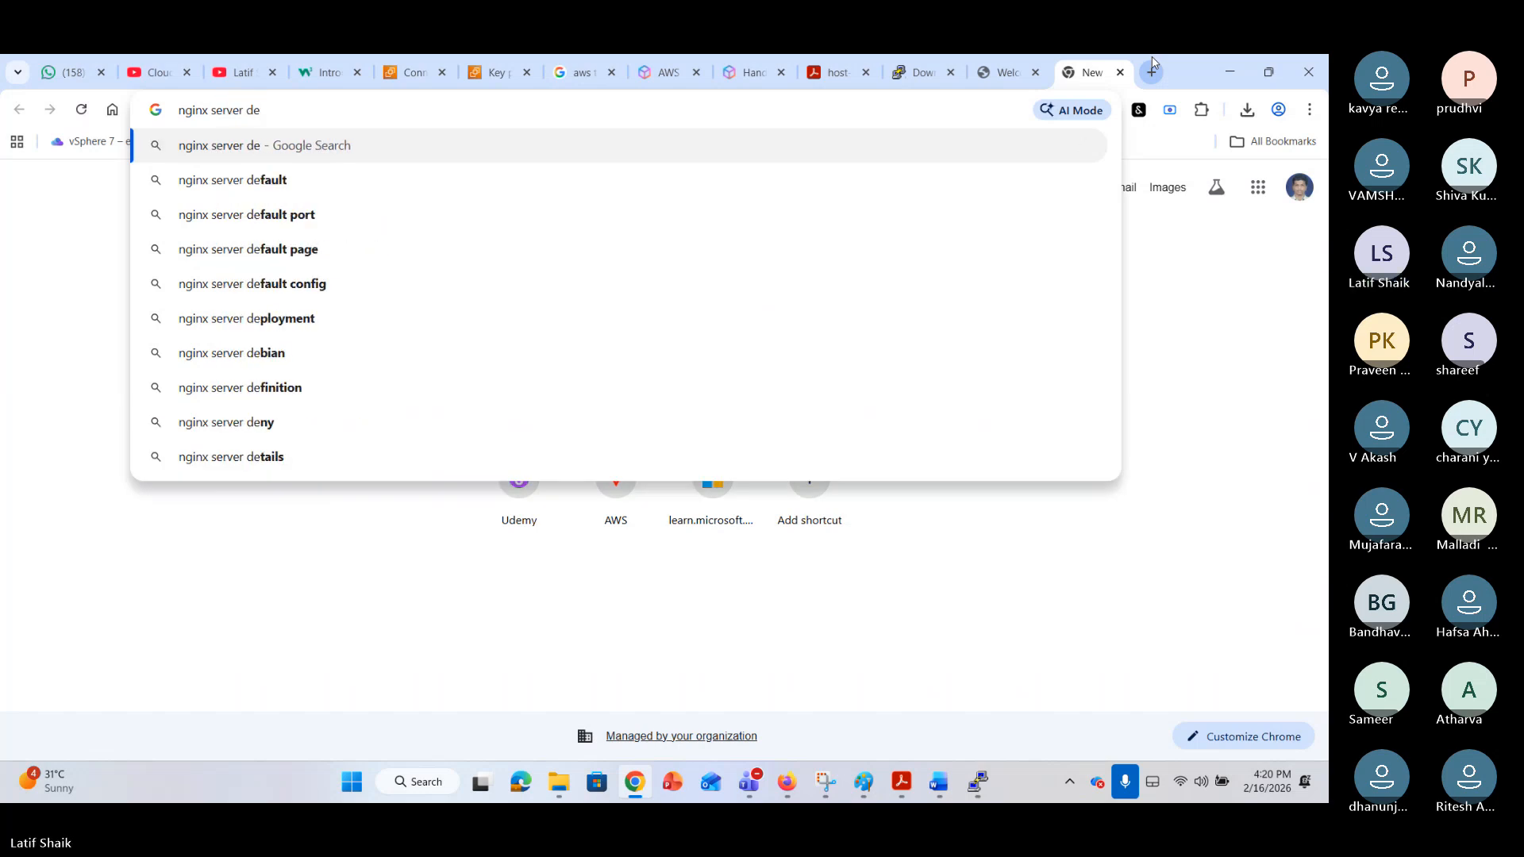
type("fault w")
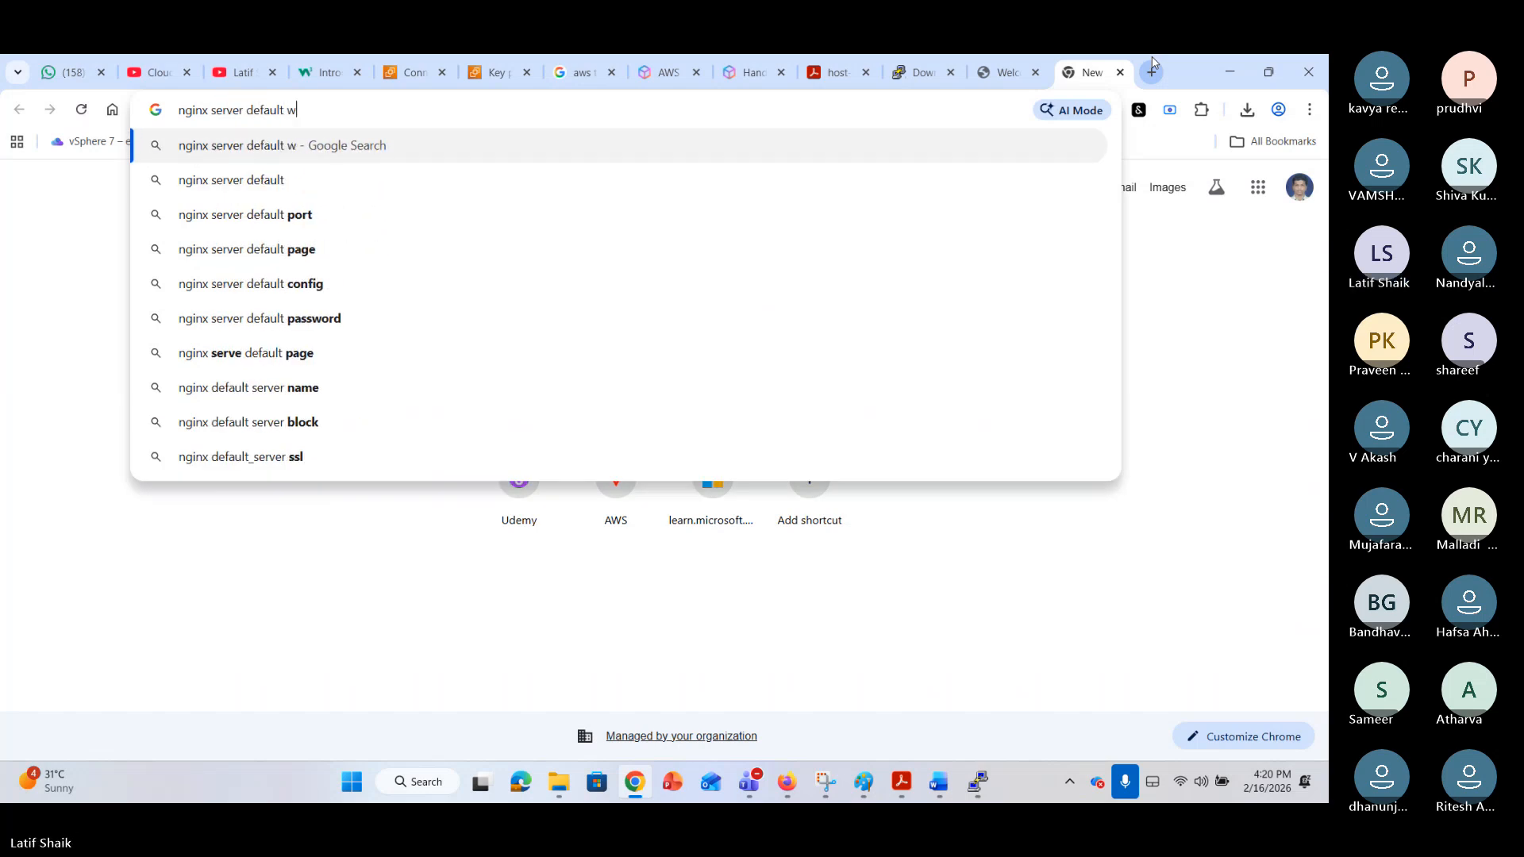
type("eb")
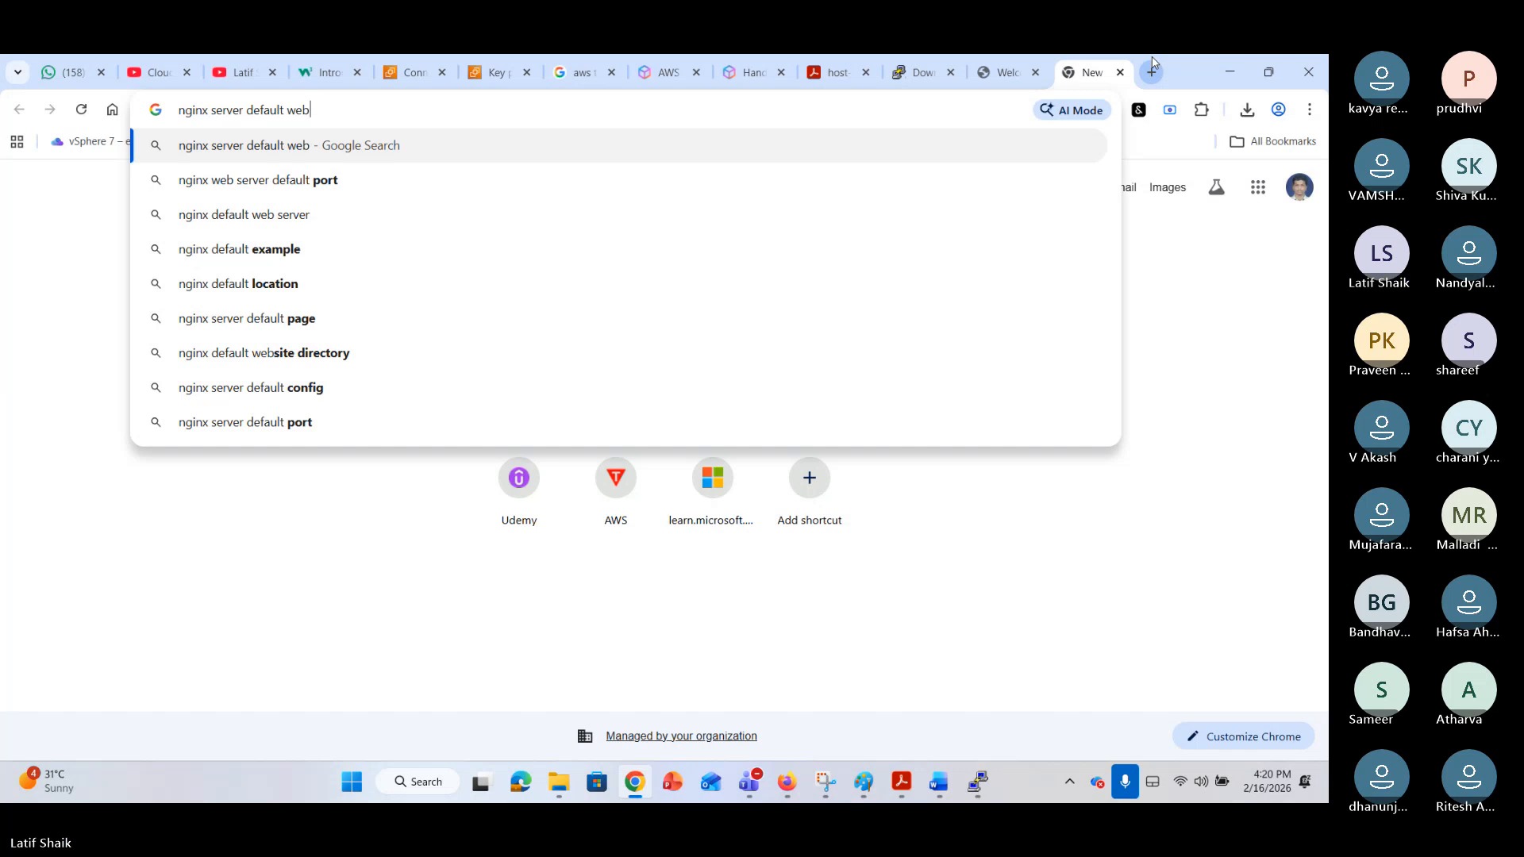
type(" cont")
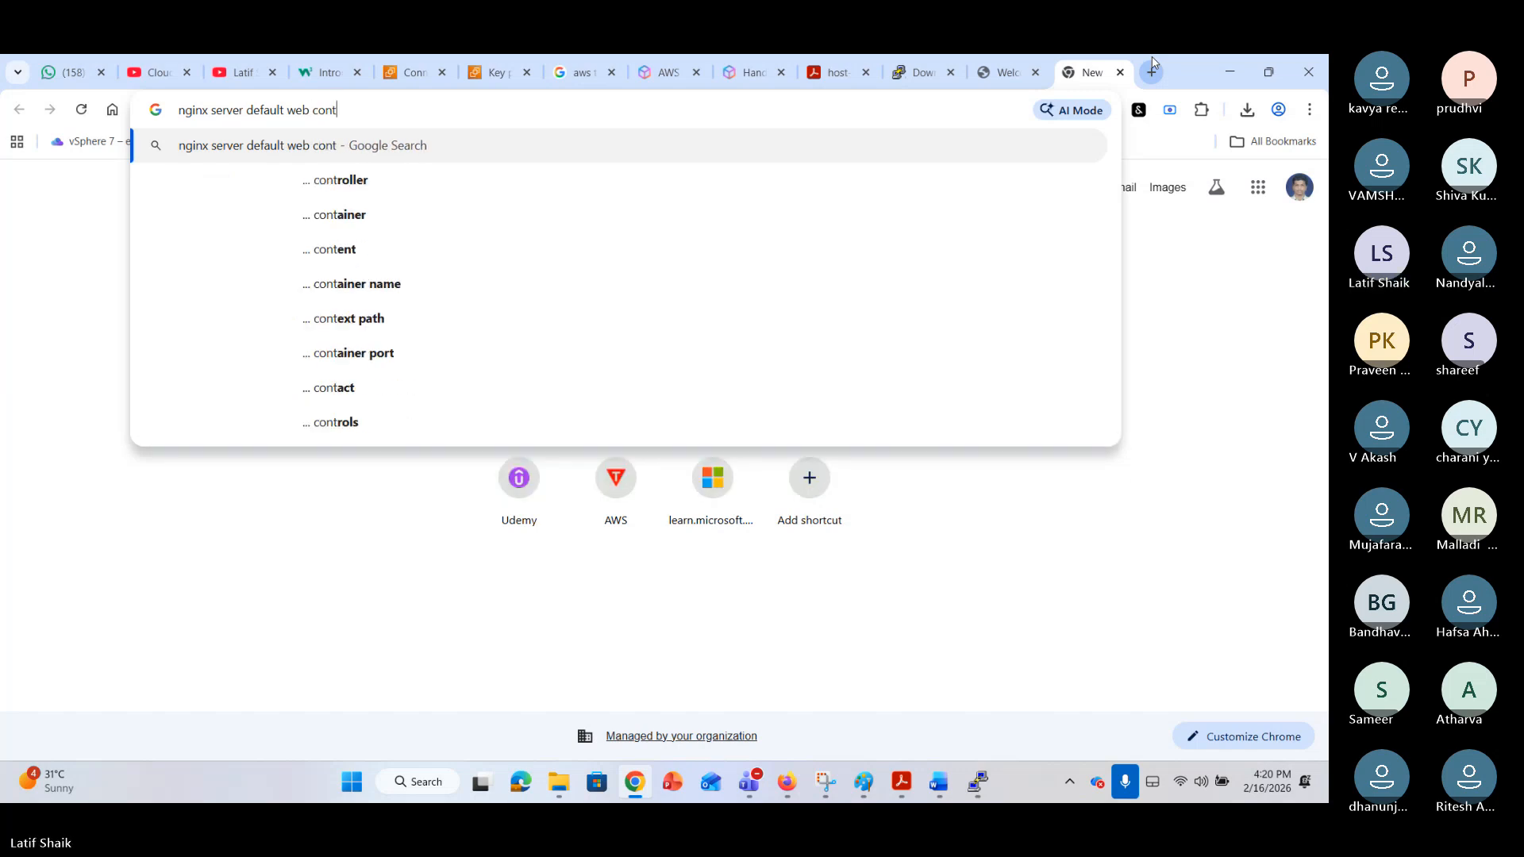
key("Down")
key("Down")
key("Return")
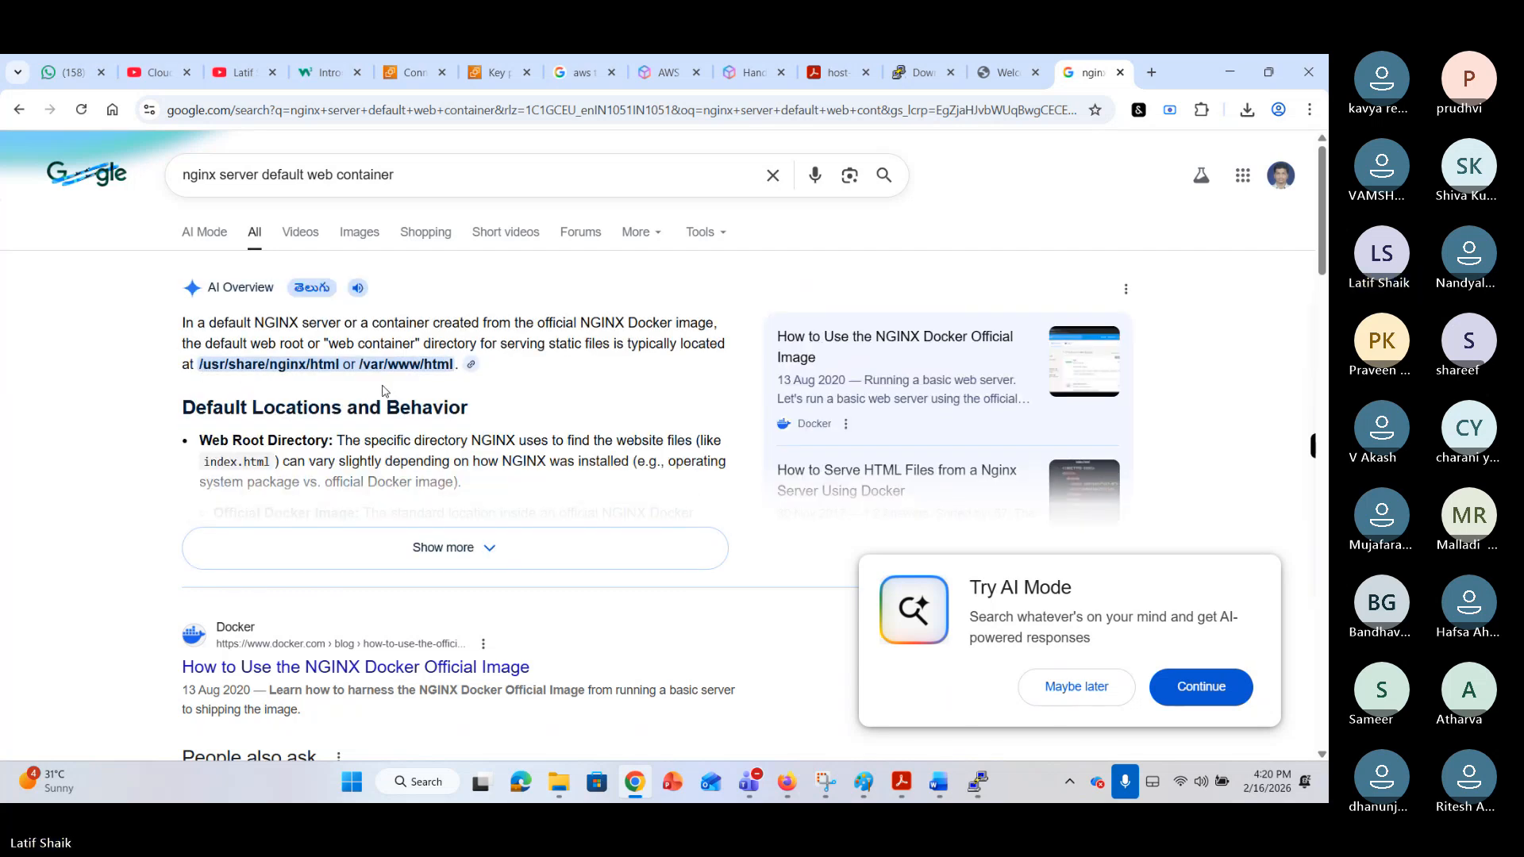
Expand the AI overview and read nginx's default web root, configuration directory, port and the example docker run command.
left_click(438, 546)
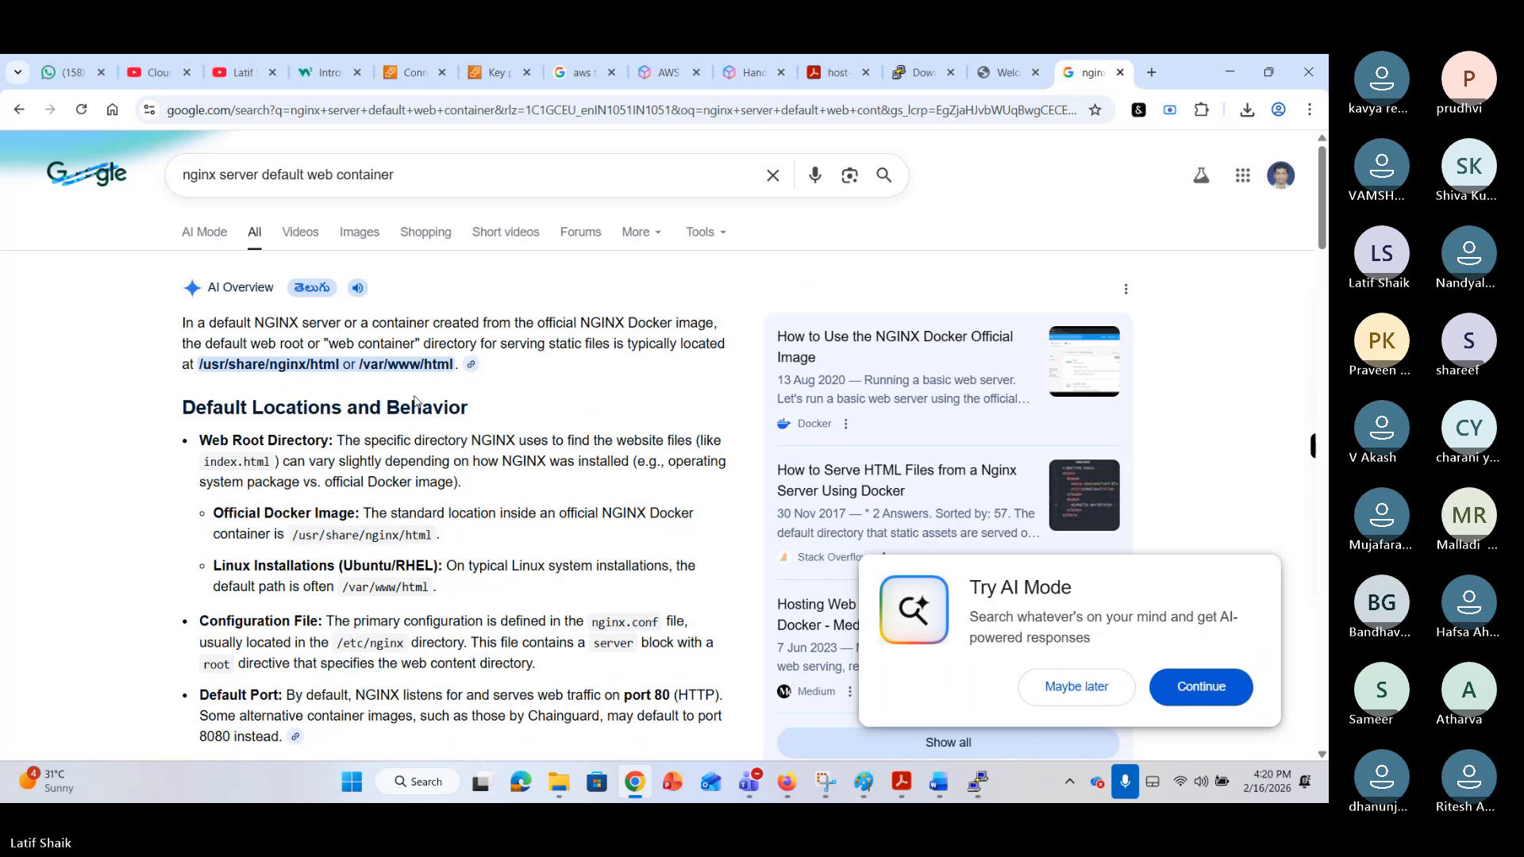
scroll(414, 476, "down", 1)
scroll(414, 480, "down", 2)
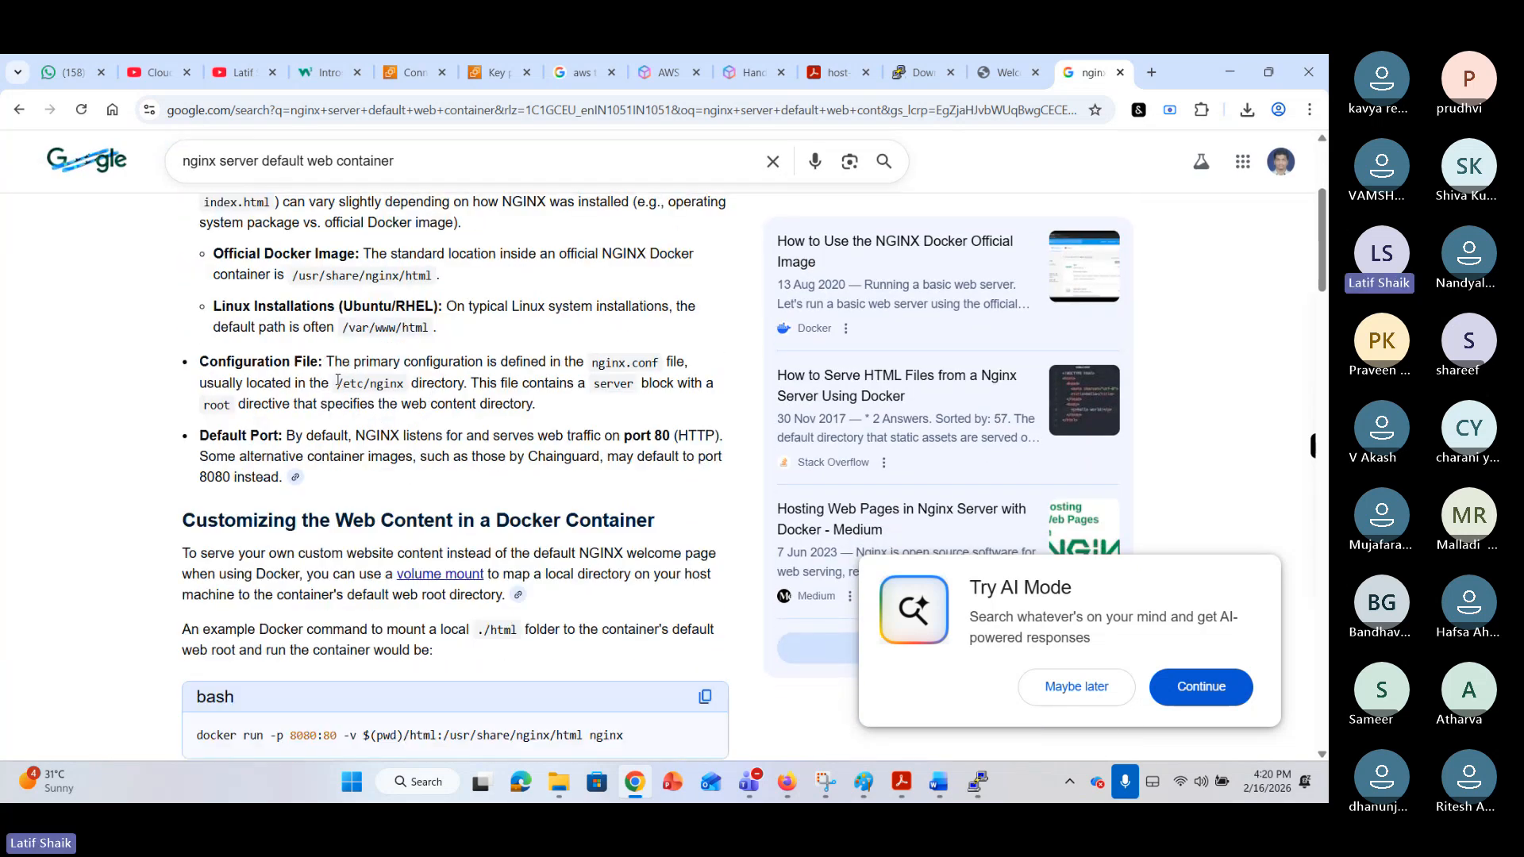
left_click_drag(337, 383, 435, 381)
scroll(422, 454, "down", 3)
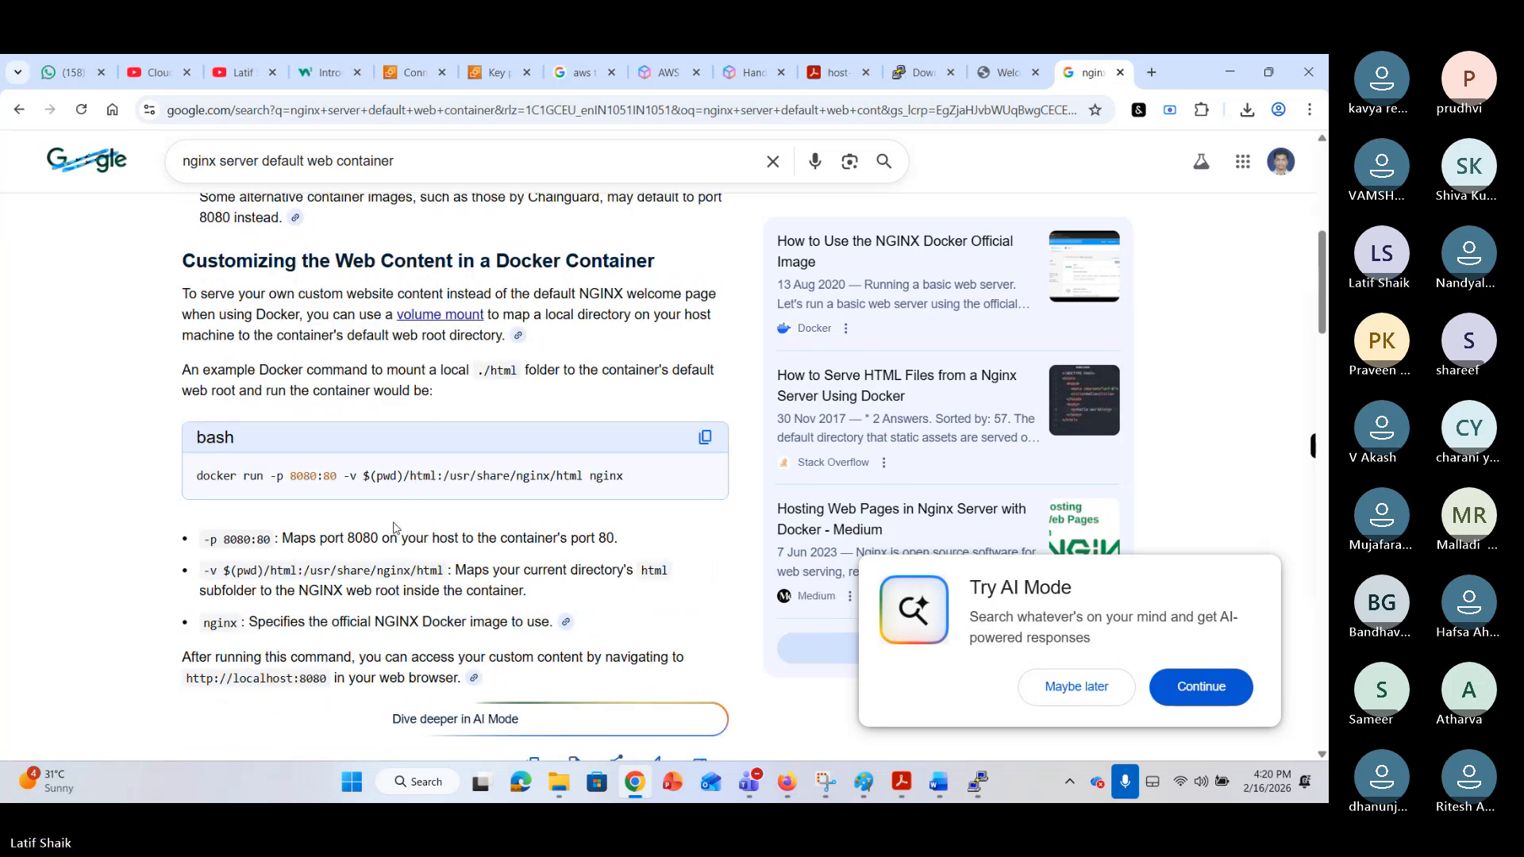
left_click_drag(446, 475, 582, 476)
left_click(514, 510)
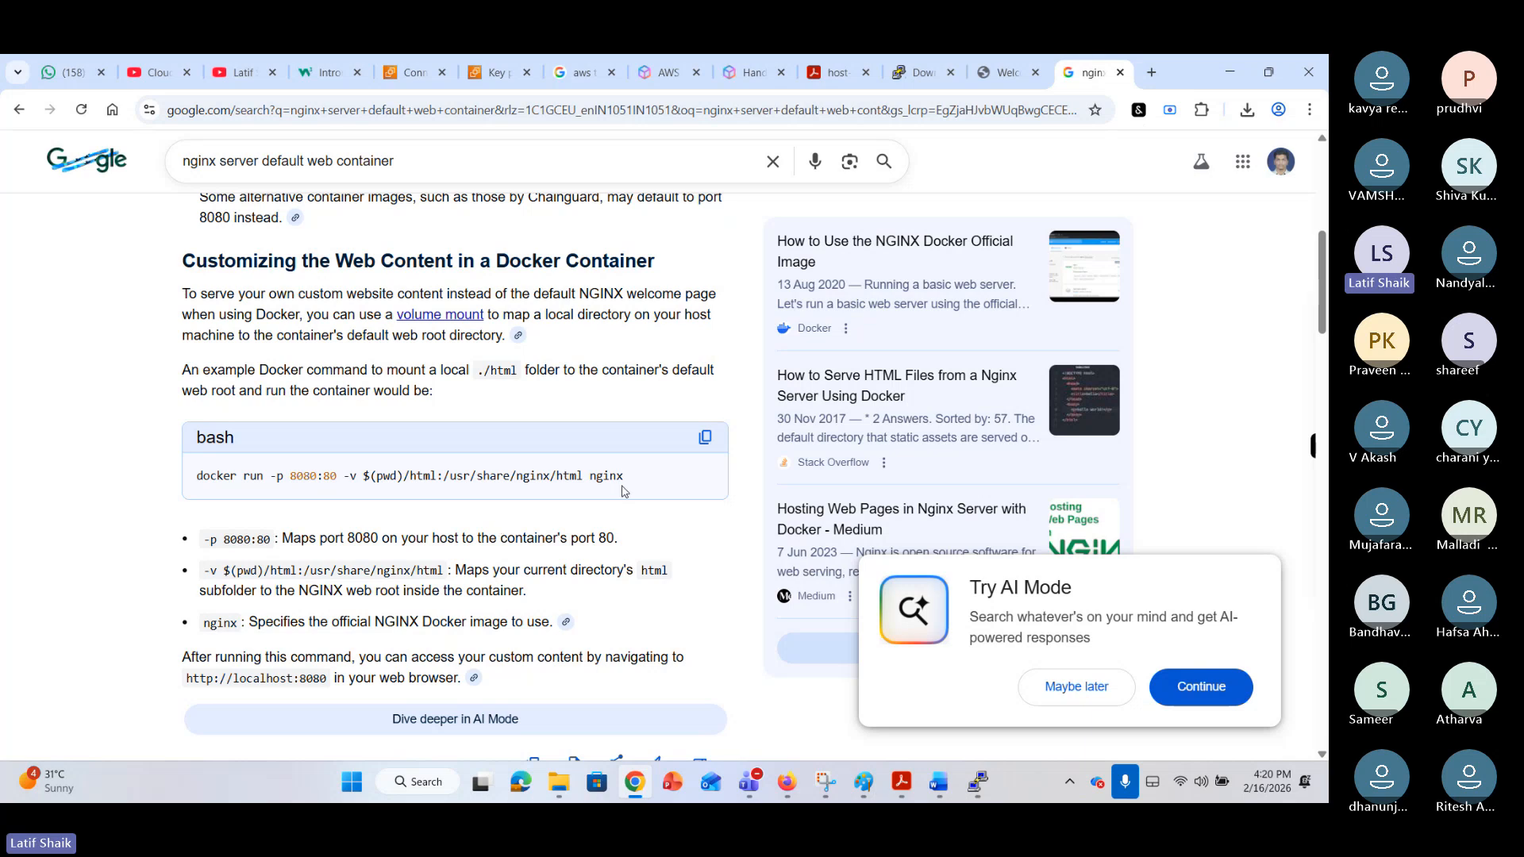
Switch to the PuTTY session and list the contents of /usr/share/nginx/html/.
key("super+d")
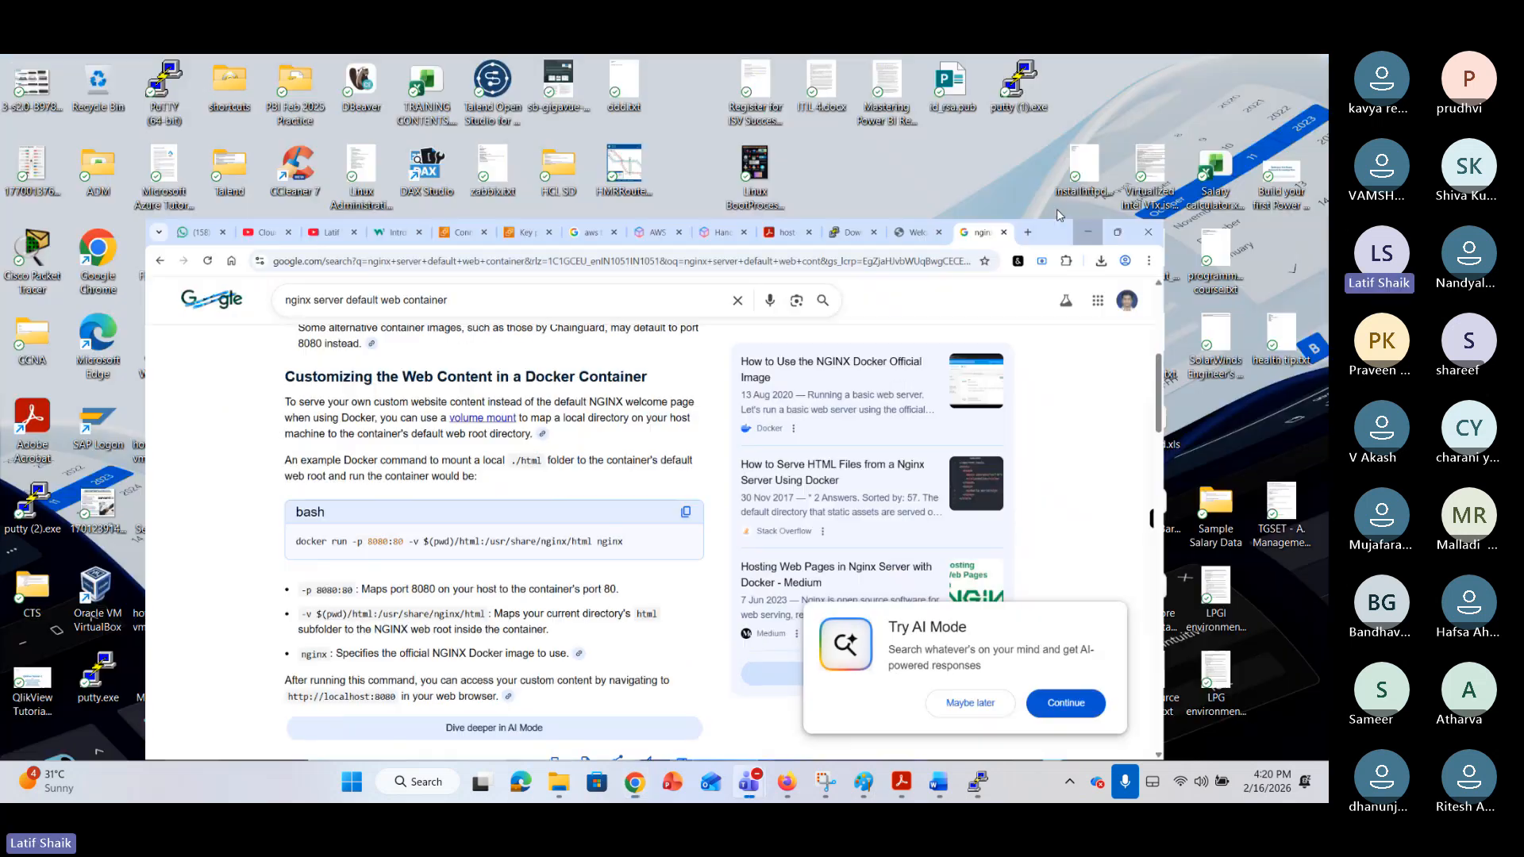
key("alt+Tab")
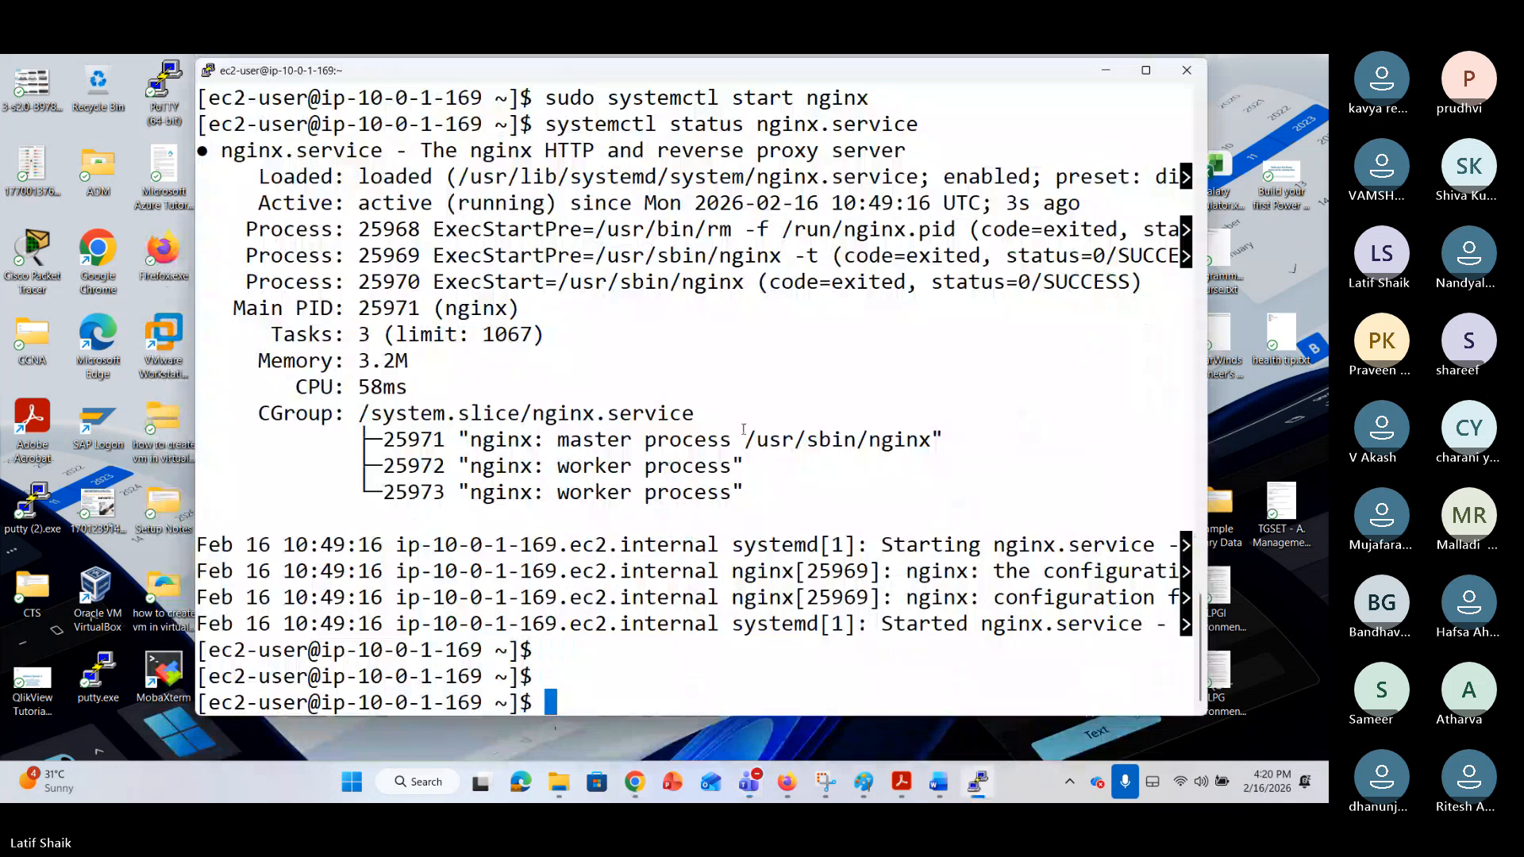
type("ls /")
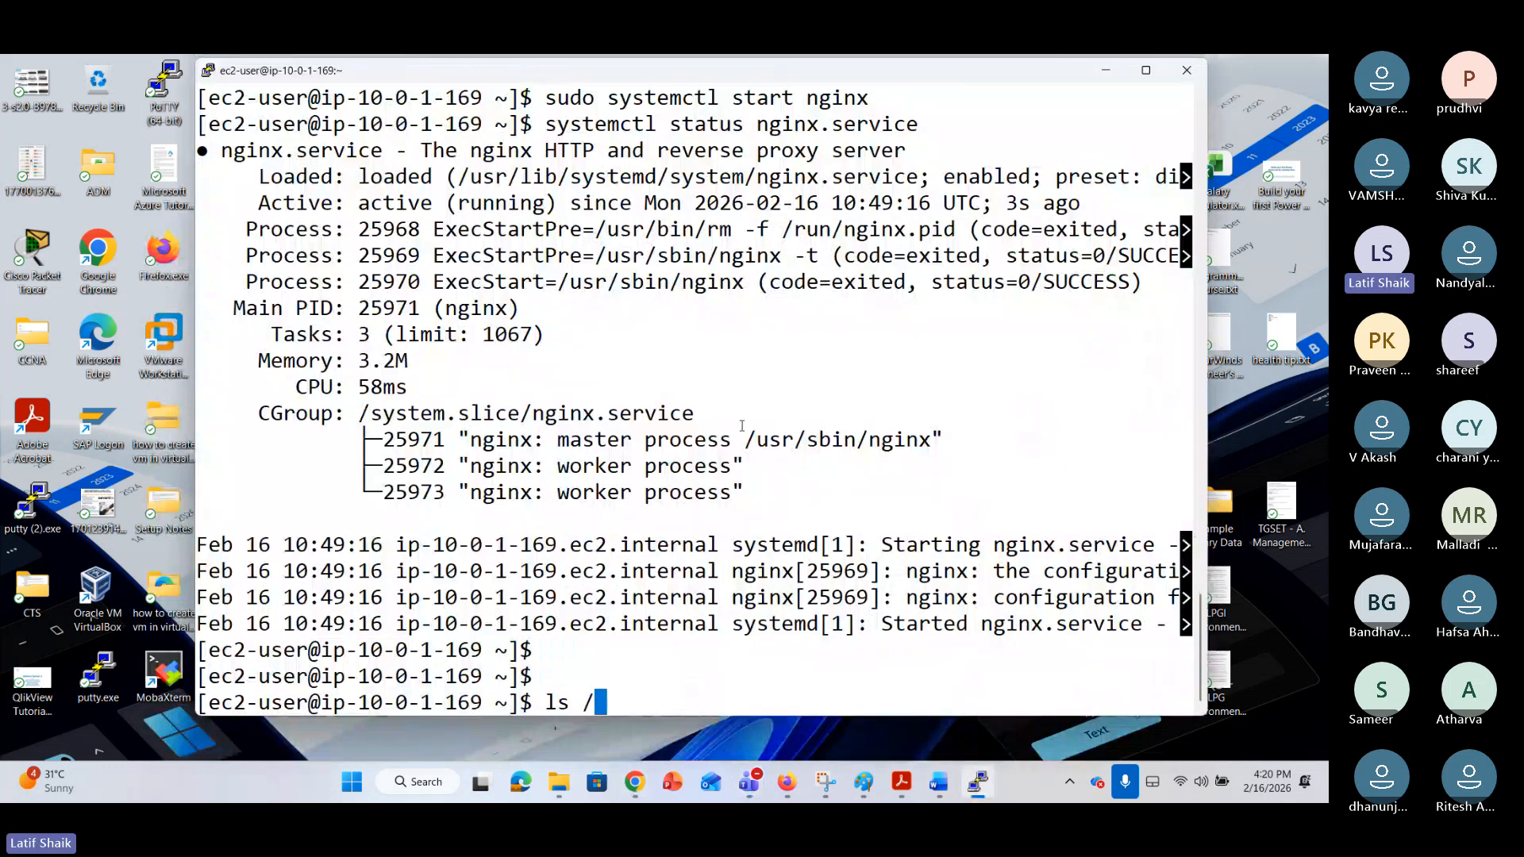
type("usr/share/")
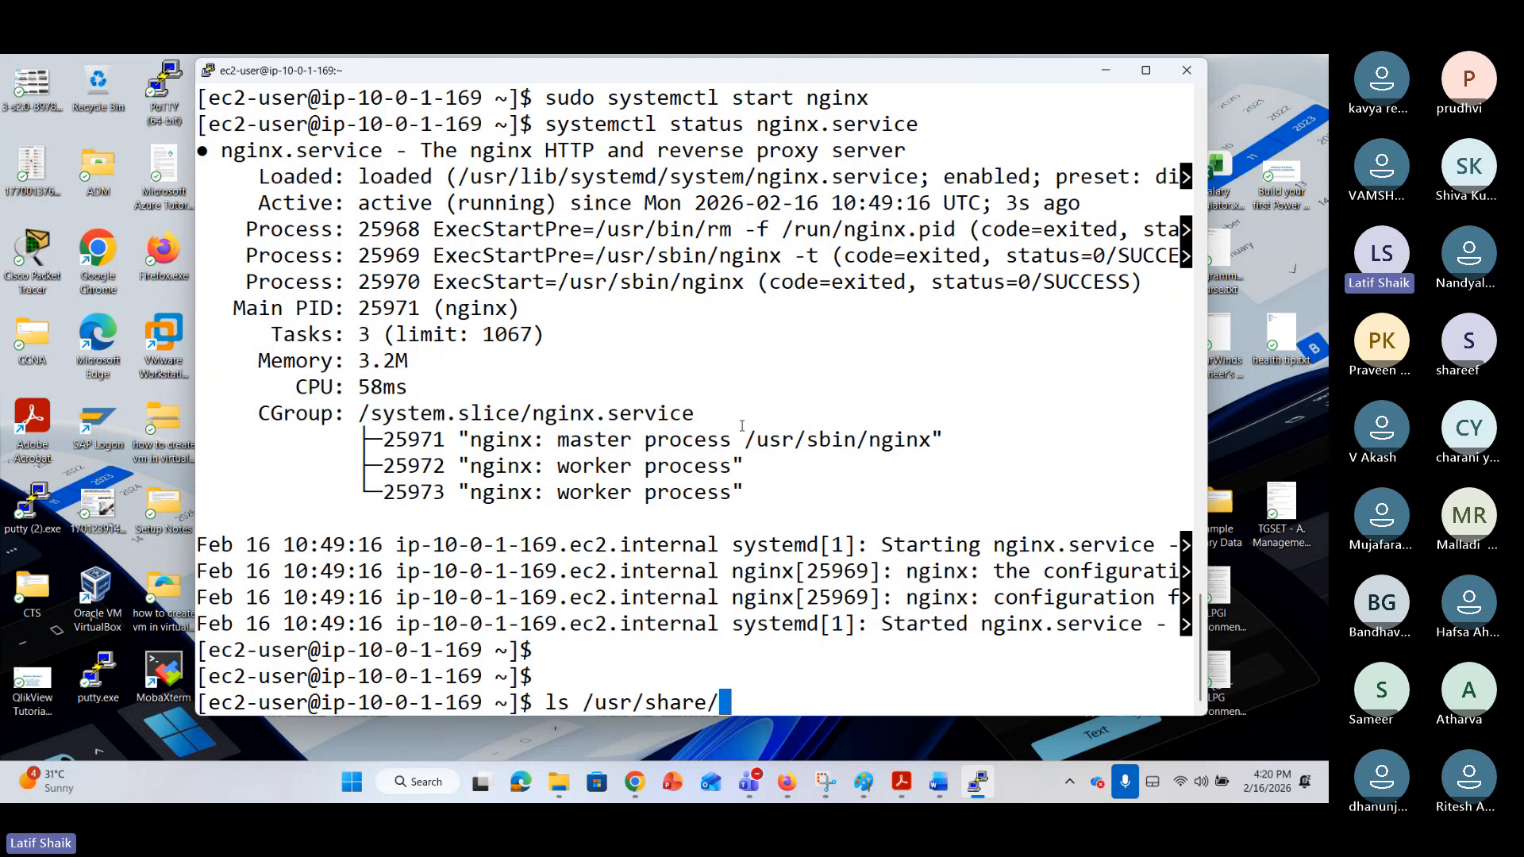
type("ng")
key("Tab")
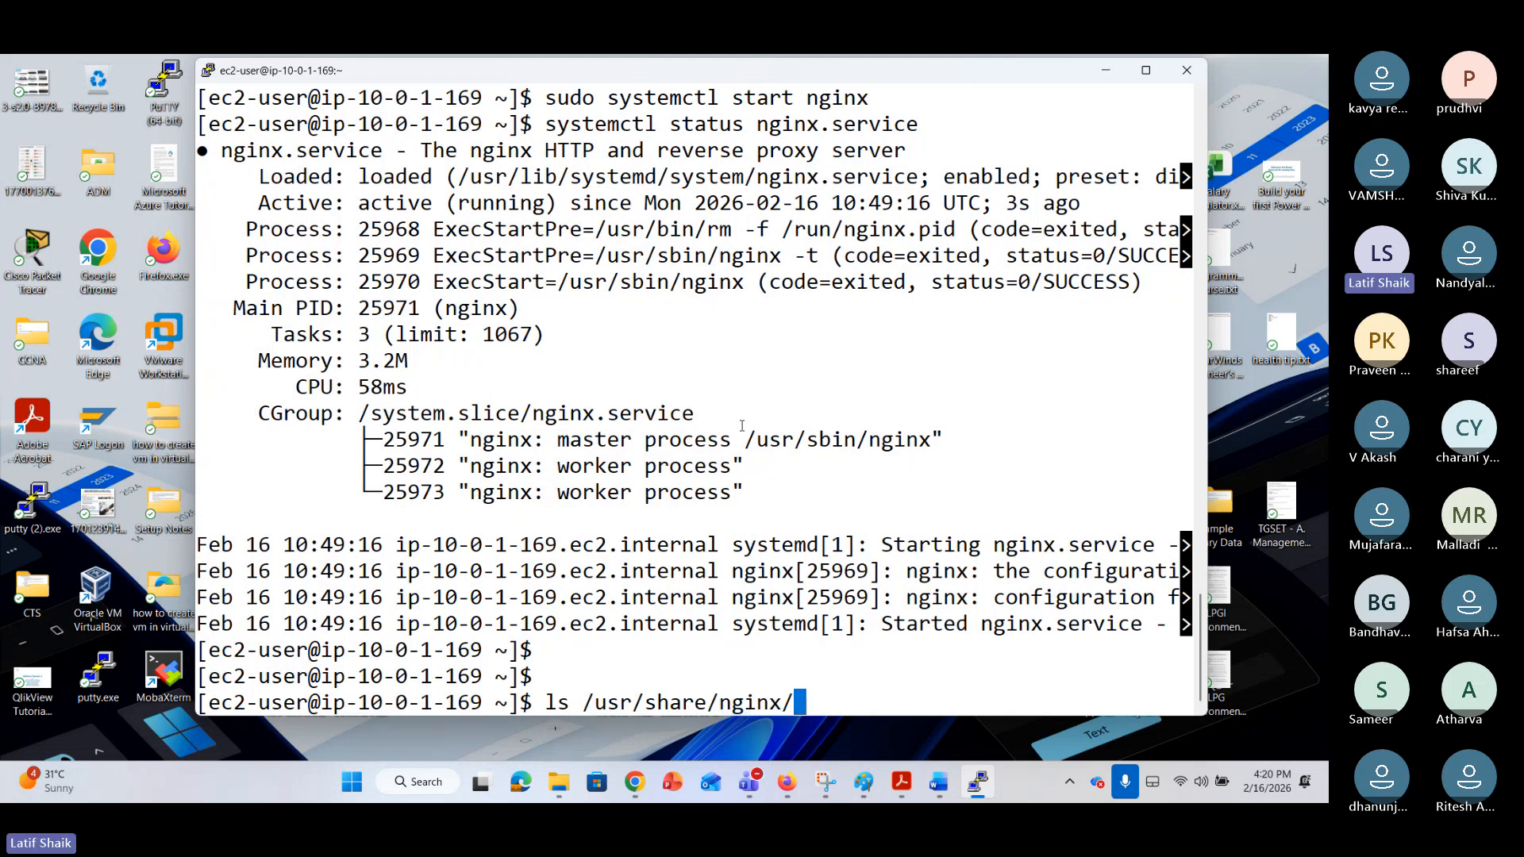
type("h")
key("Tab")
key("Return")
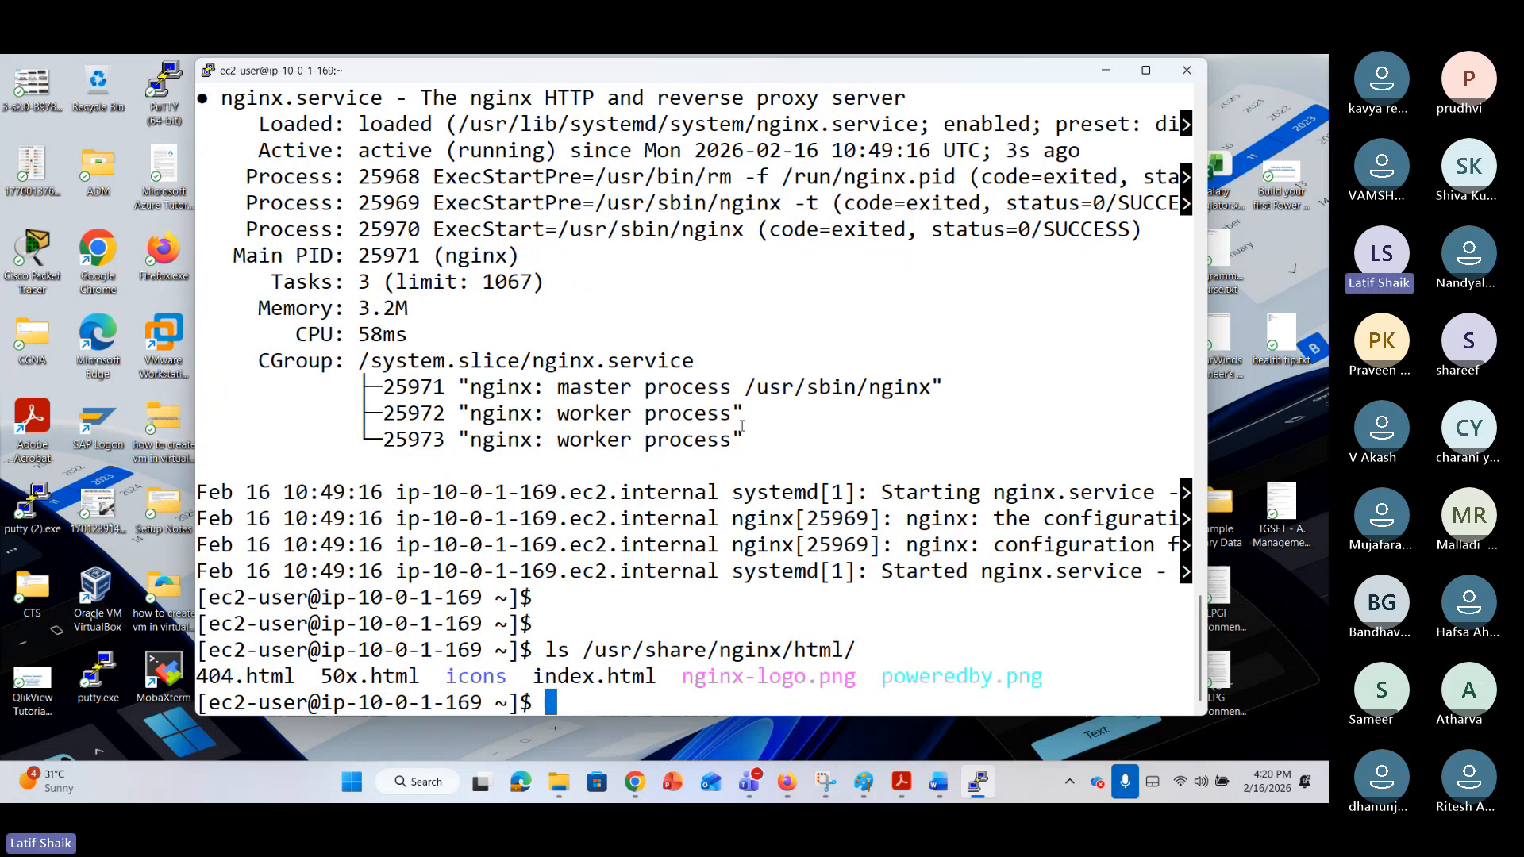
List the path /usr/share/nginx/html/index.html with ls to check the default page file.
key("Up")
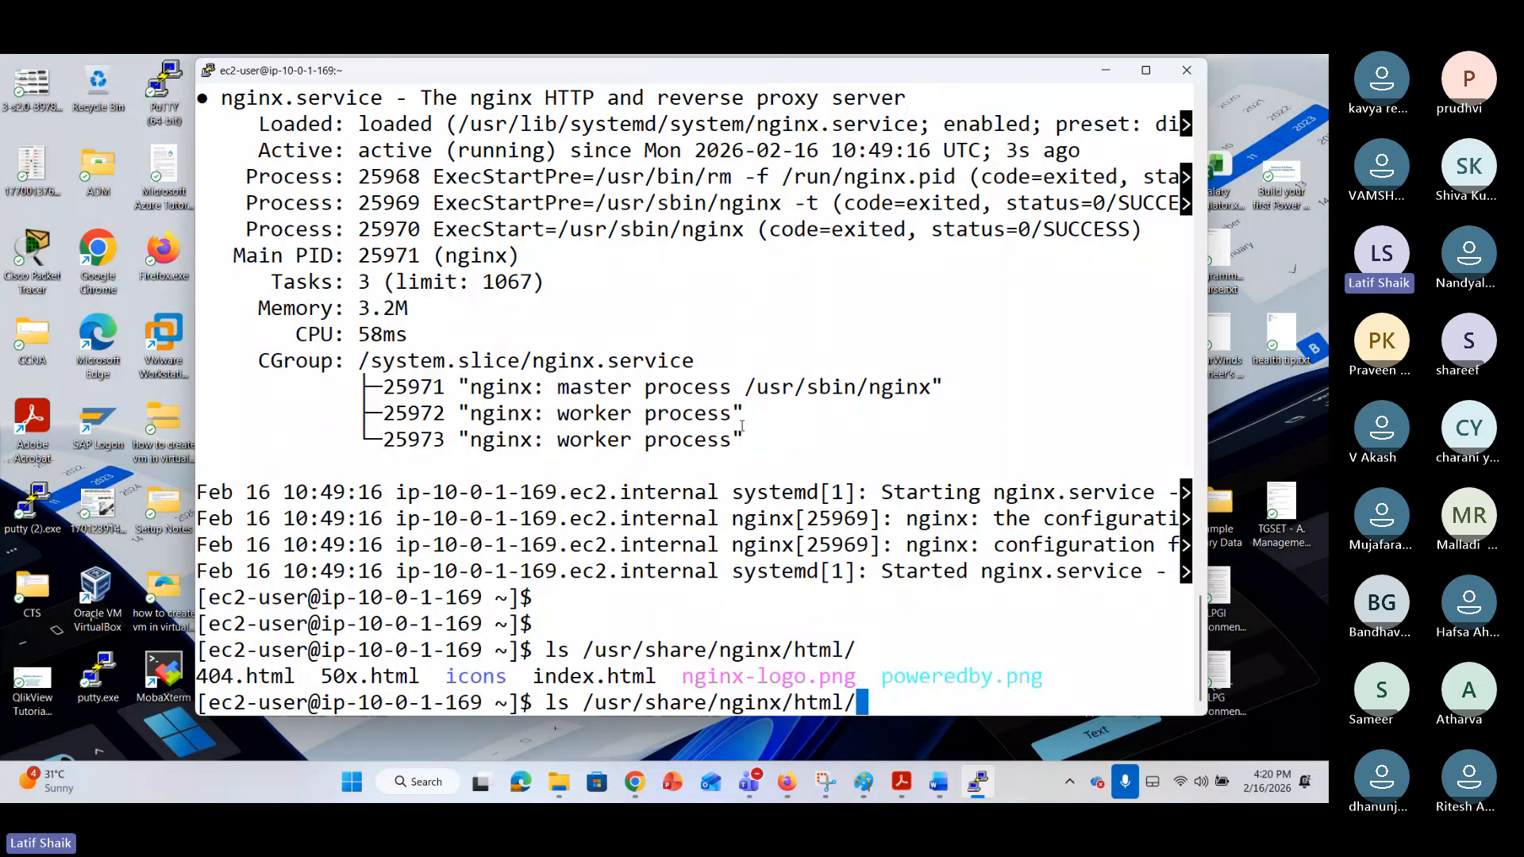
type("in")
key("Tab")
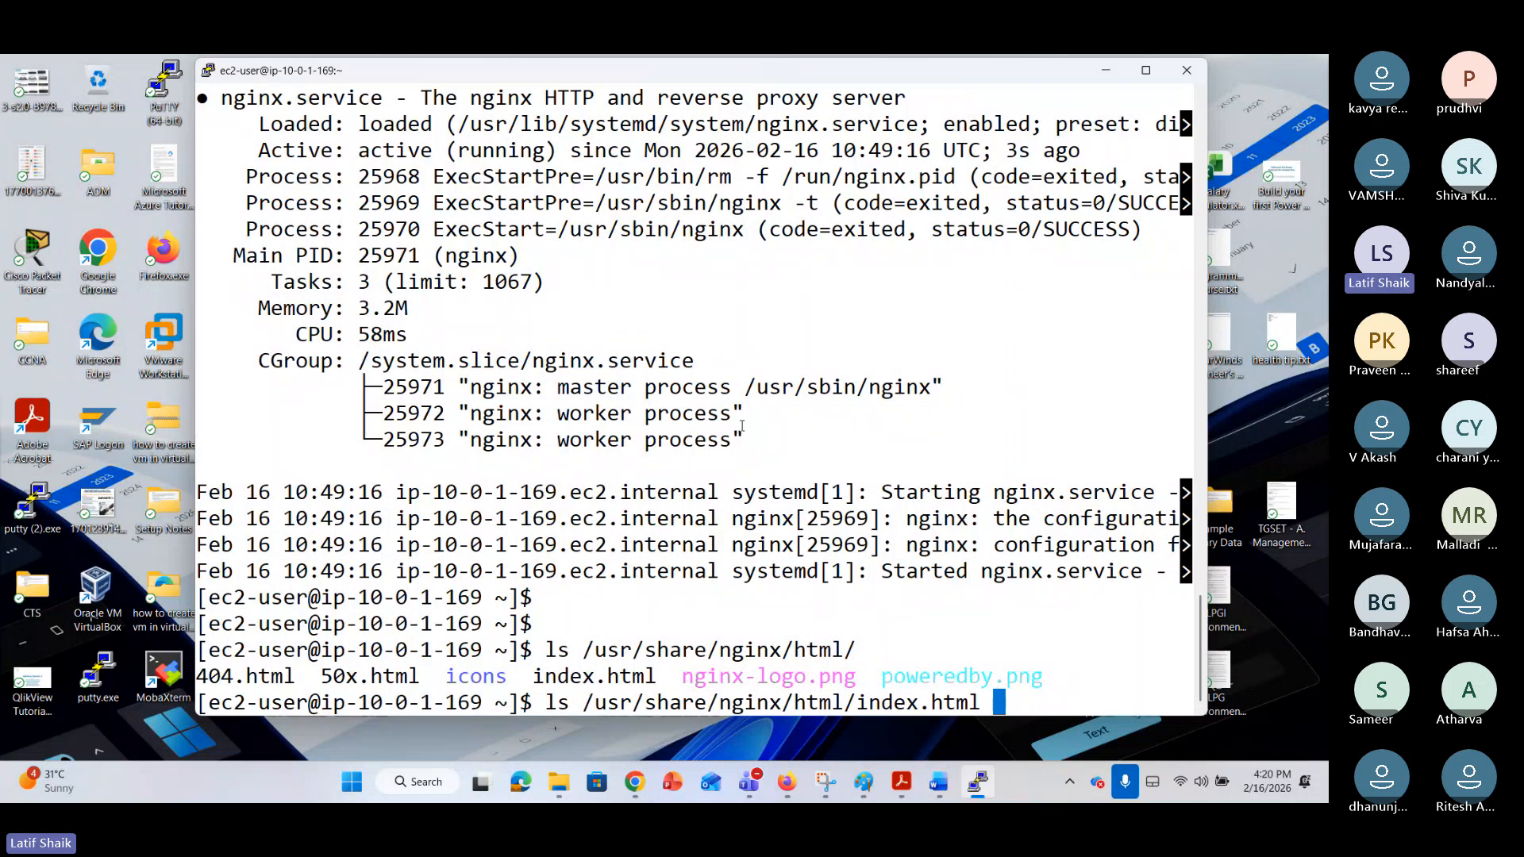
key("Return")
Open /usr/share/nginx/html/index.html in vi by replacing ls with vi in the previous command.
key("Up")
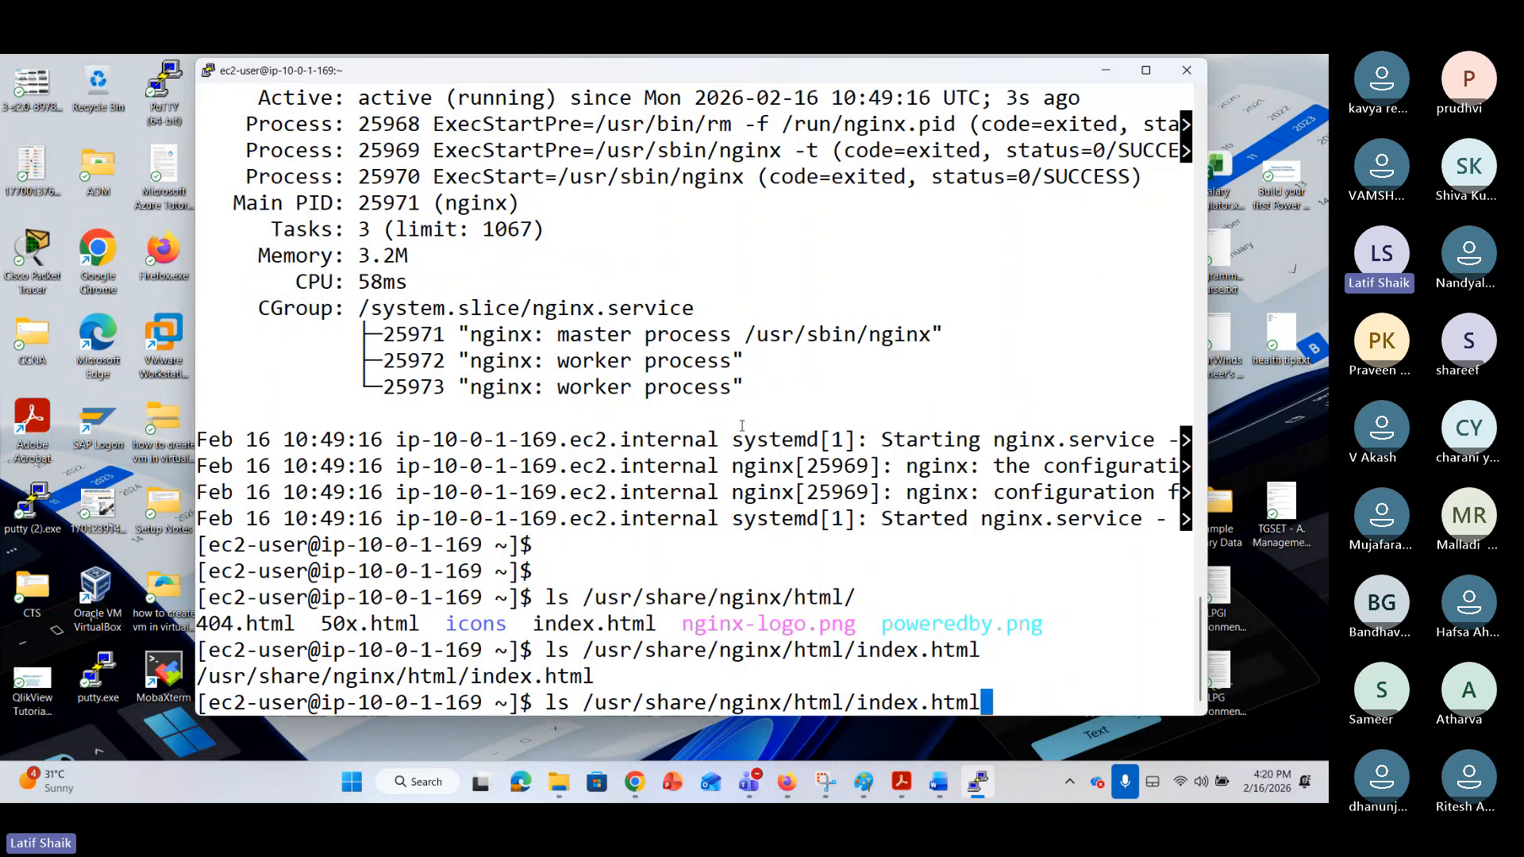
key("Left")
key("Left")
key("Left")
key("Left")
key("Left")
key("Left")
key("Left")
key("Left")
key("Left")
key("Left")
key("Left")
key("Left")
key("Left")
key("Left")
key("Left")
key("Left")
key("Left")
key("Left")
key("Left")
key("Left")
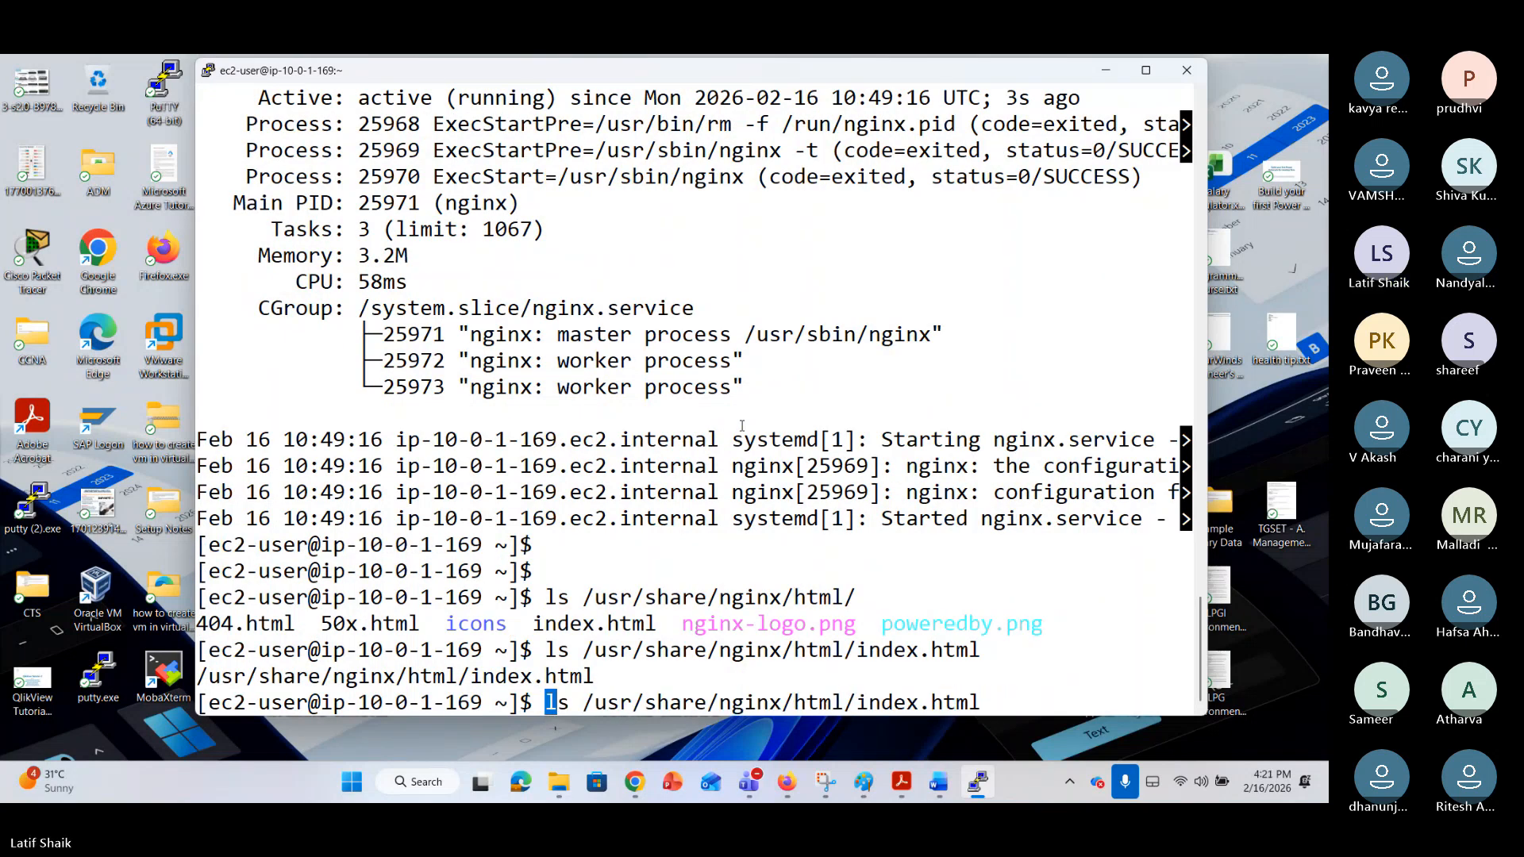
key("Delete")
key("Delete")
key("Delete")
type("vi")
key("Return")
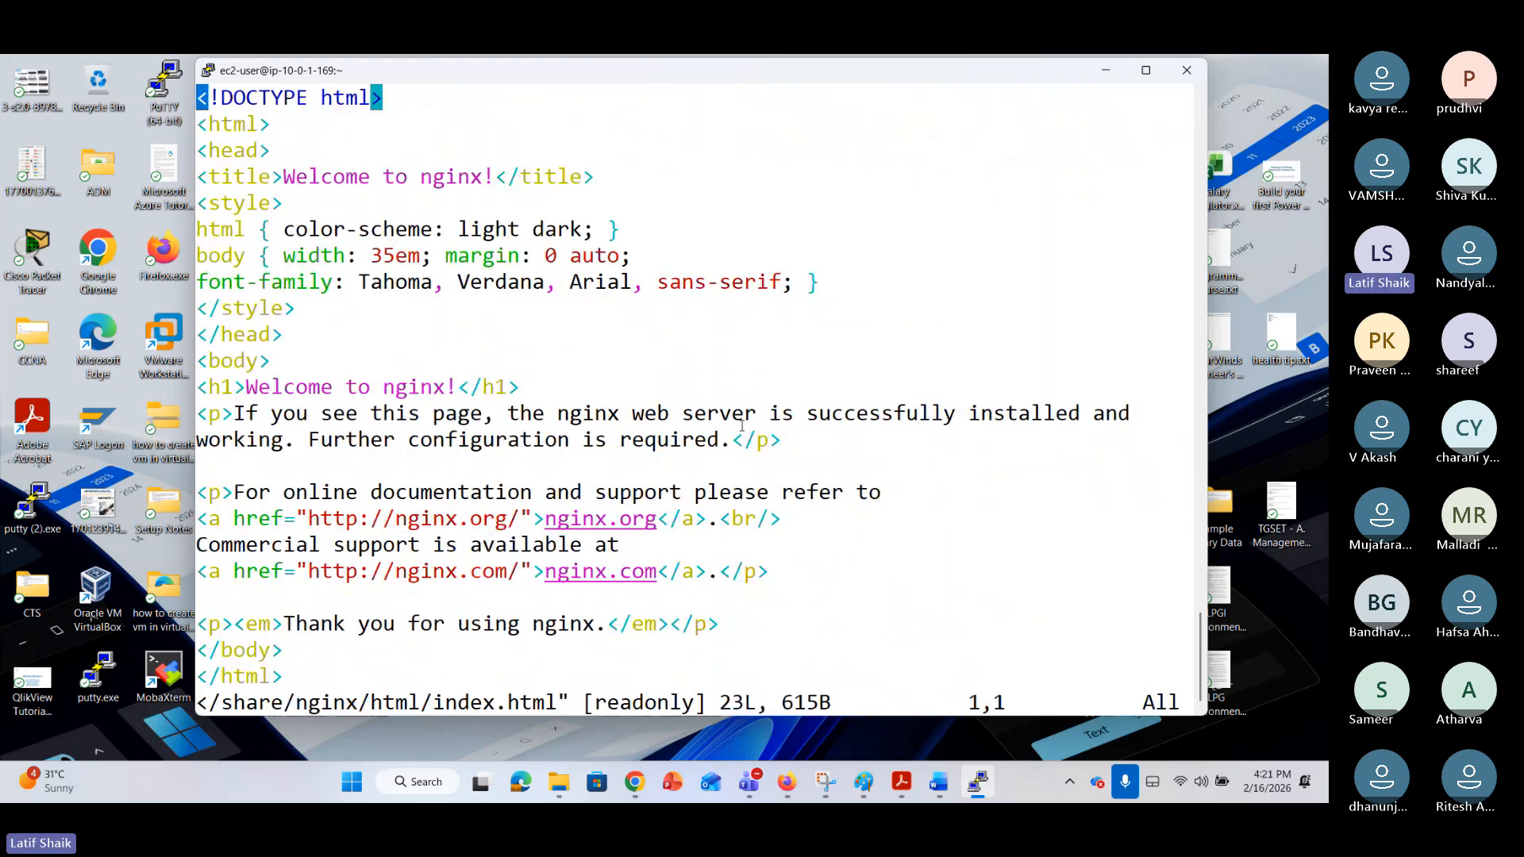
Examine the head section of index.html, from the title line through the style rules to the body tag.
key("Down")
key("Down")
key("Down")
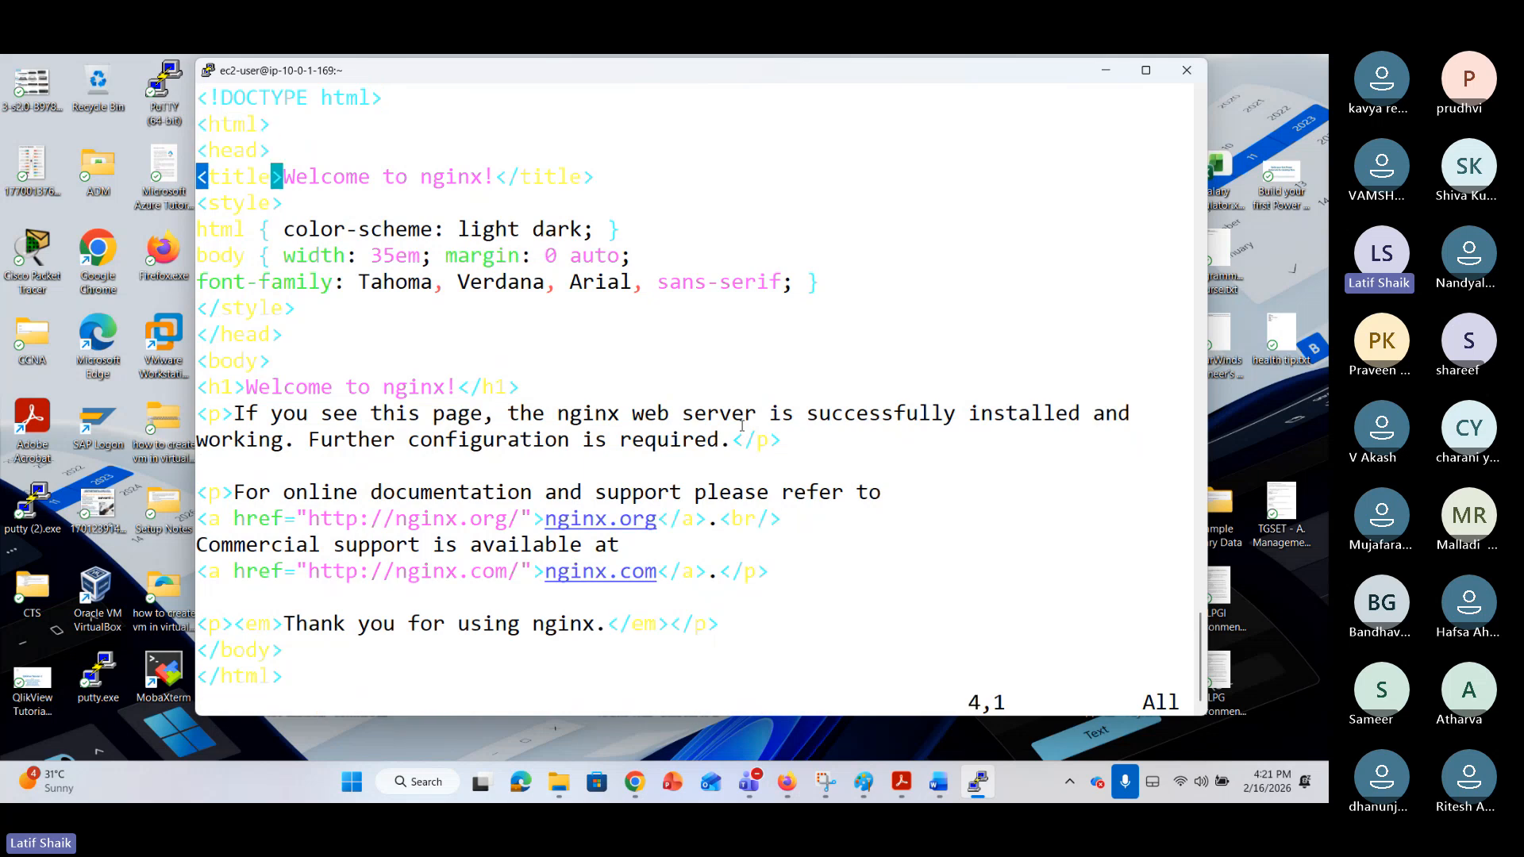
key("Right")
key("Right")
key("Right")
key("Right")
key("Right")
key("Right")
key("Right")
key("Right")
key("Right")
key("Right")
key("Right")
key("Right")
key("Right")
key("Right")
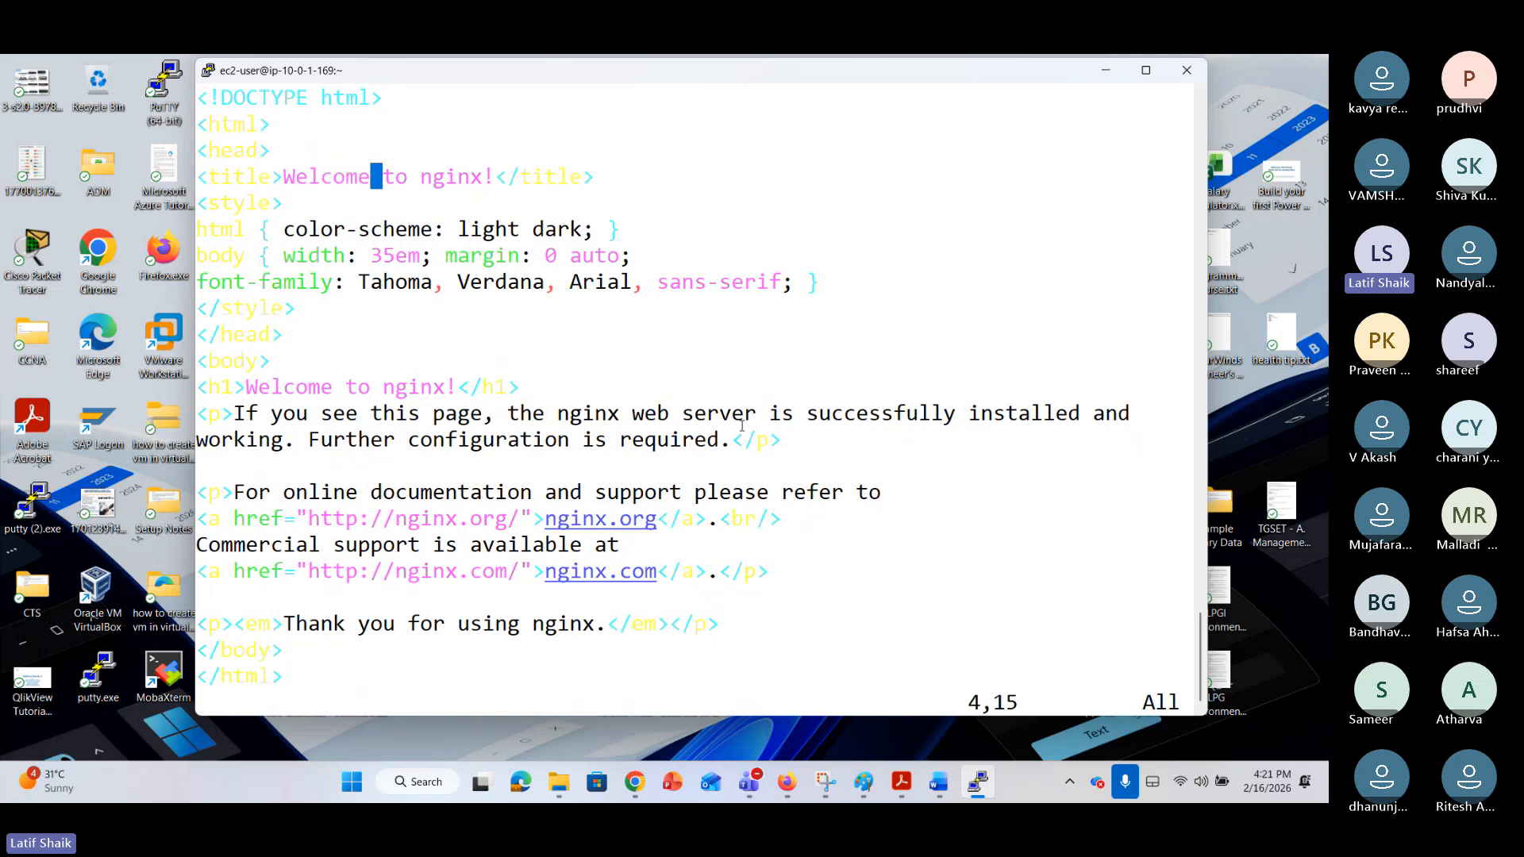
key("Right")
key("Right")
key("Right")
key("Right")
key("Right")
key("Right")
key("Right")
key("Right")
key("Right")
key("Right")
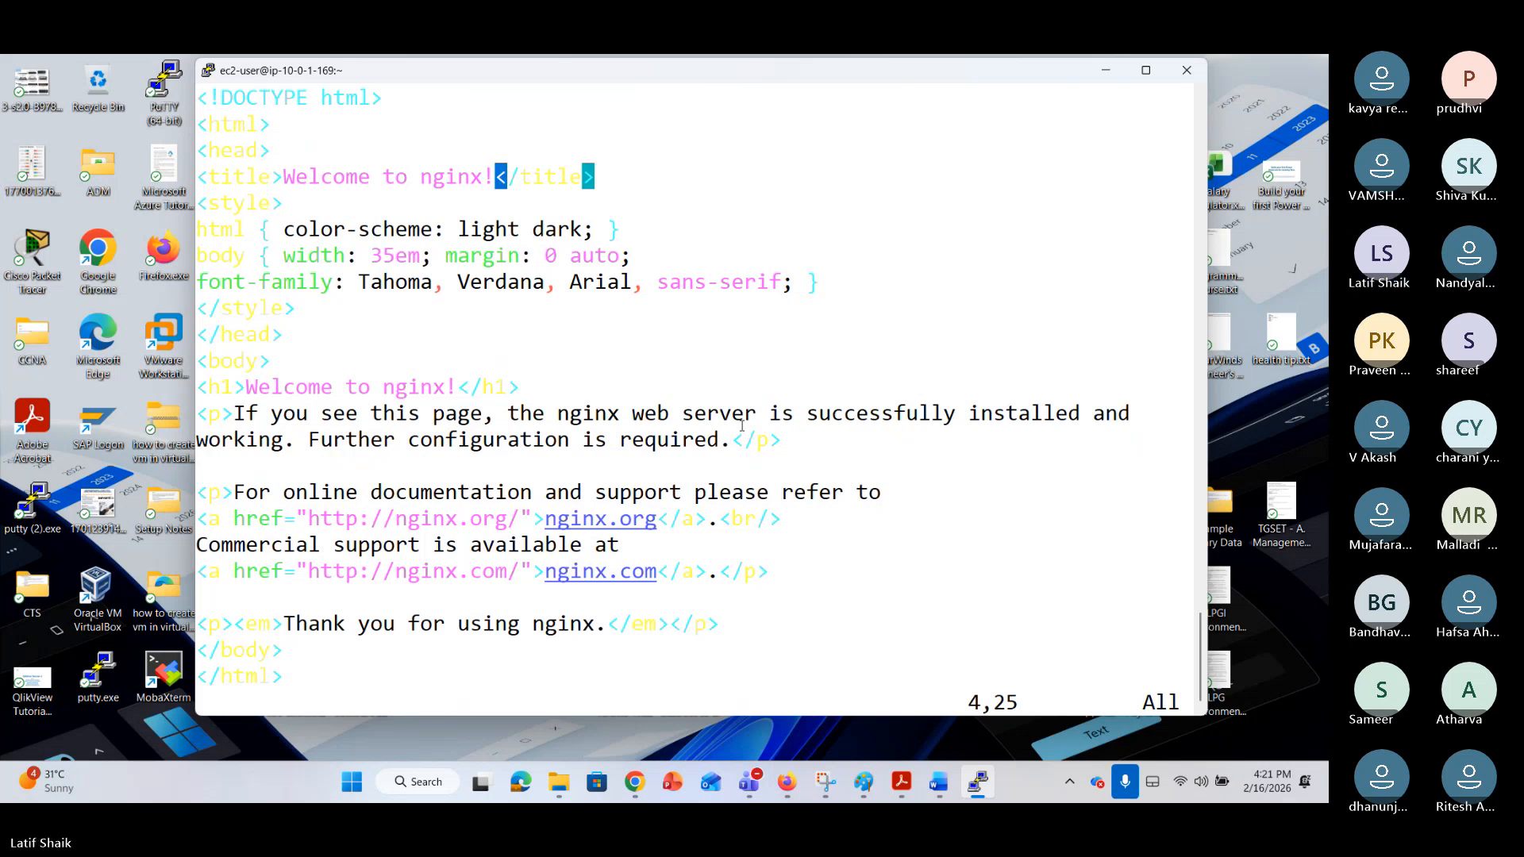
key("Home")
key("Up")
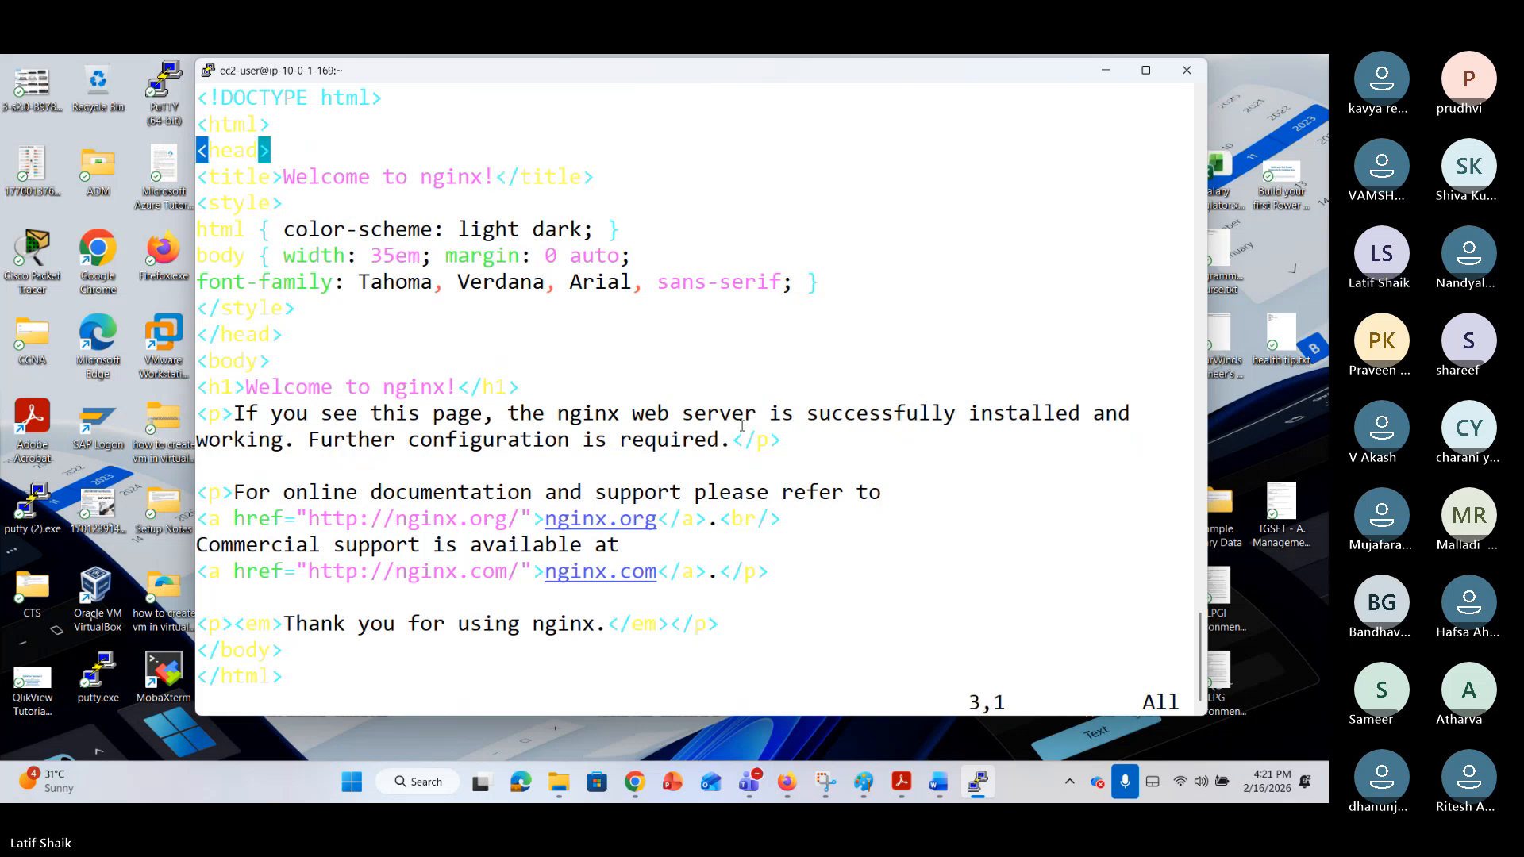
key("Down")
key("Down")
key("Down")
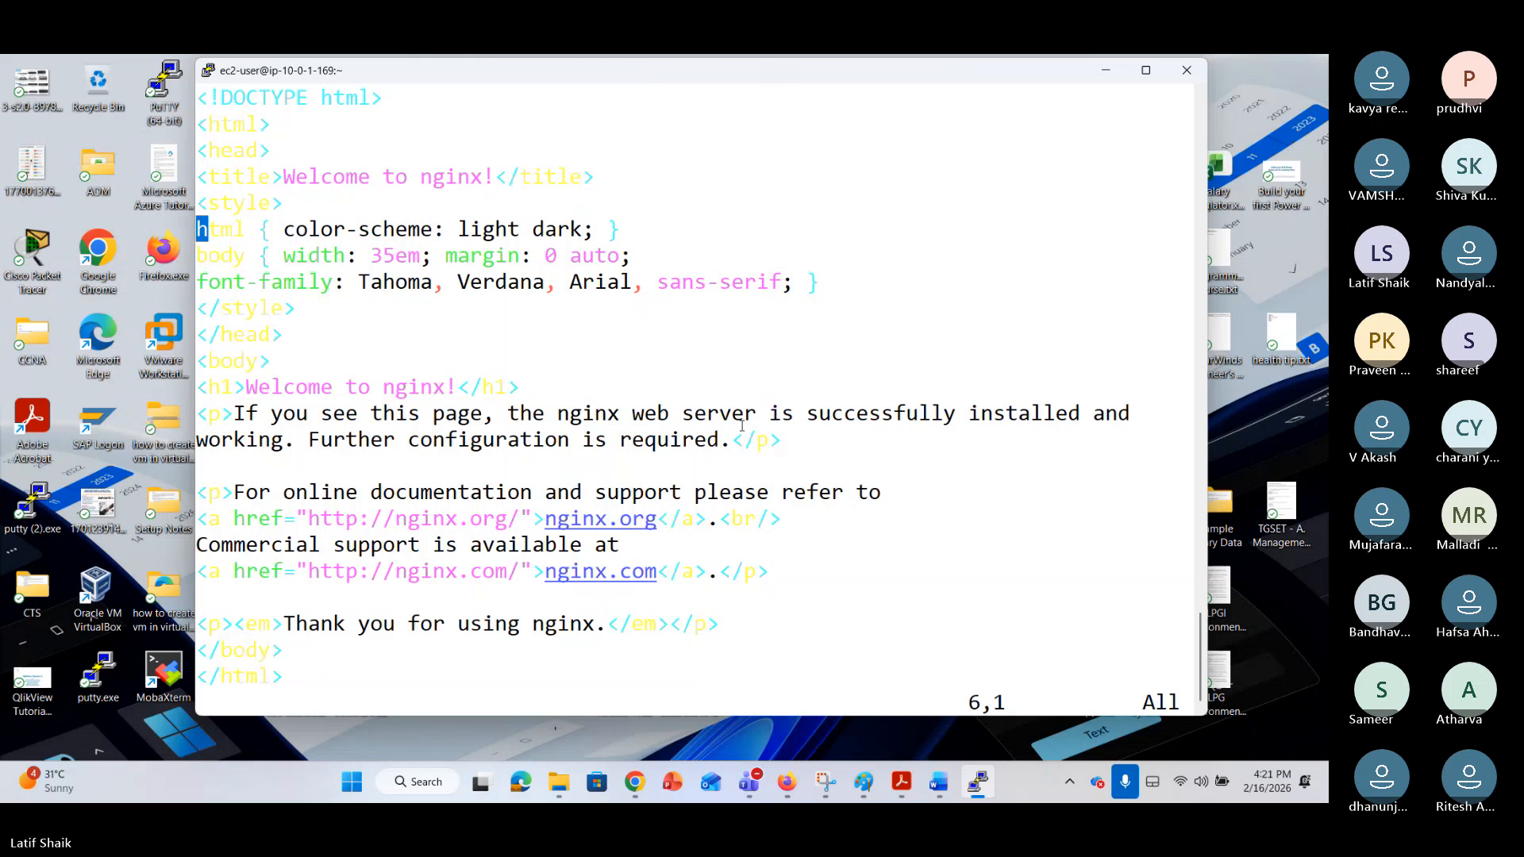
key("Down")
key("Down")
key("Down")
key("Down")
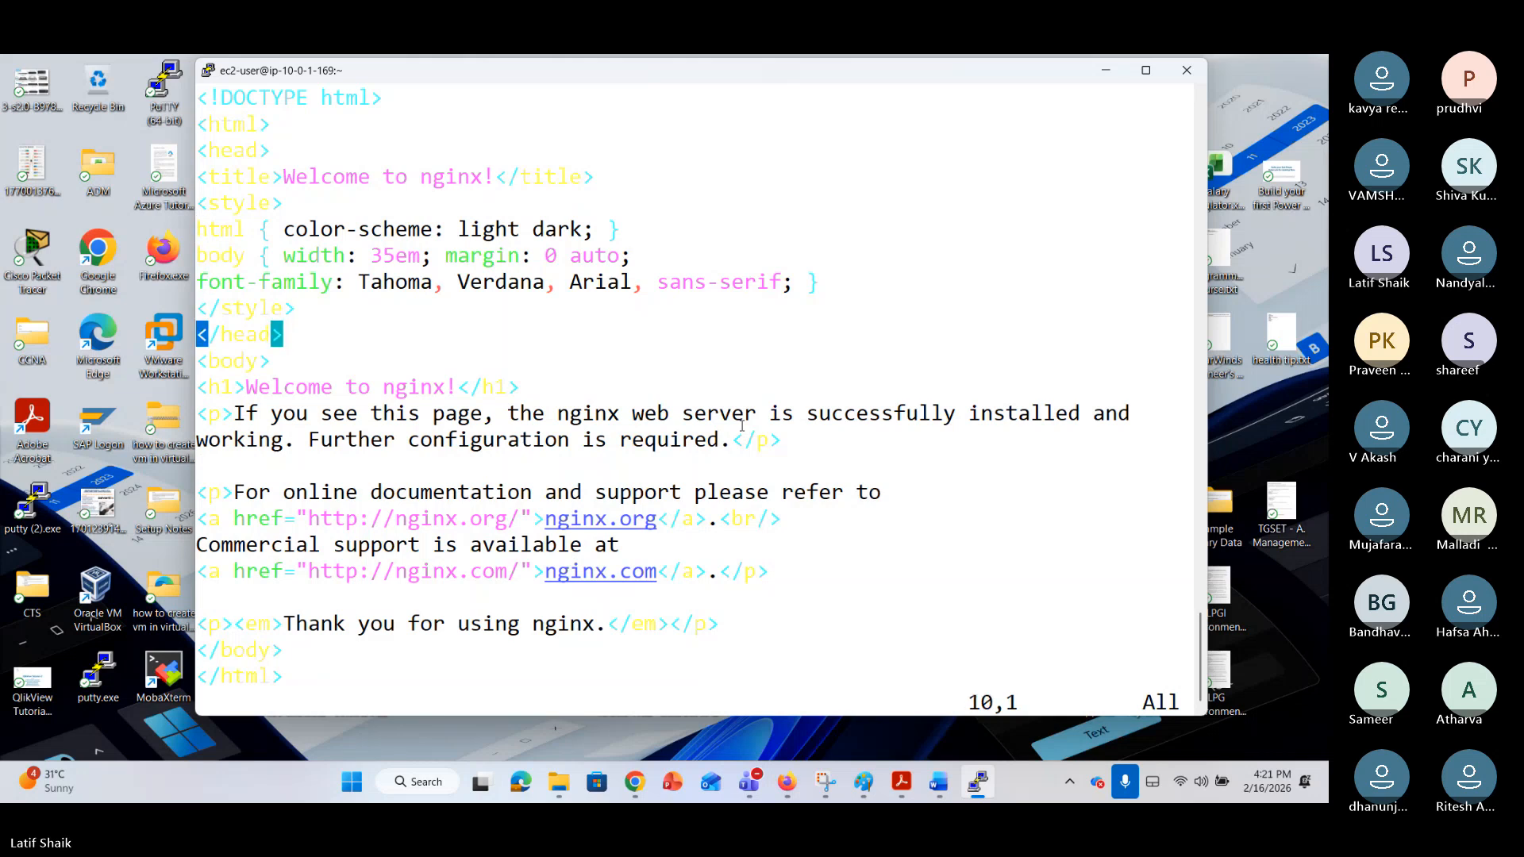
key("Up")
key("Up")
key("Up")
key("Down")
key("Down")
key("Down")
key("Down")
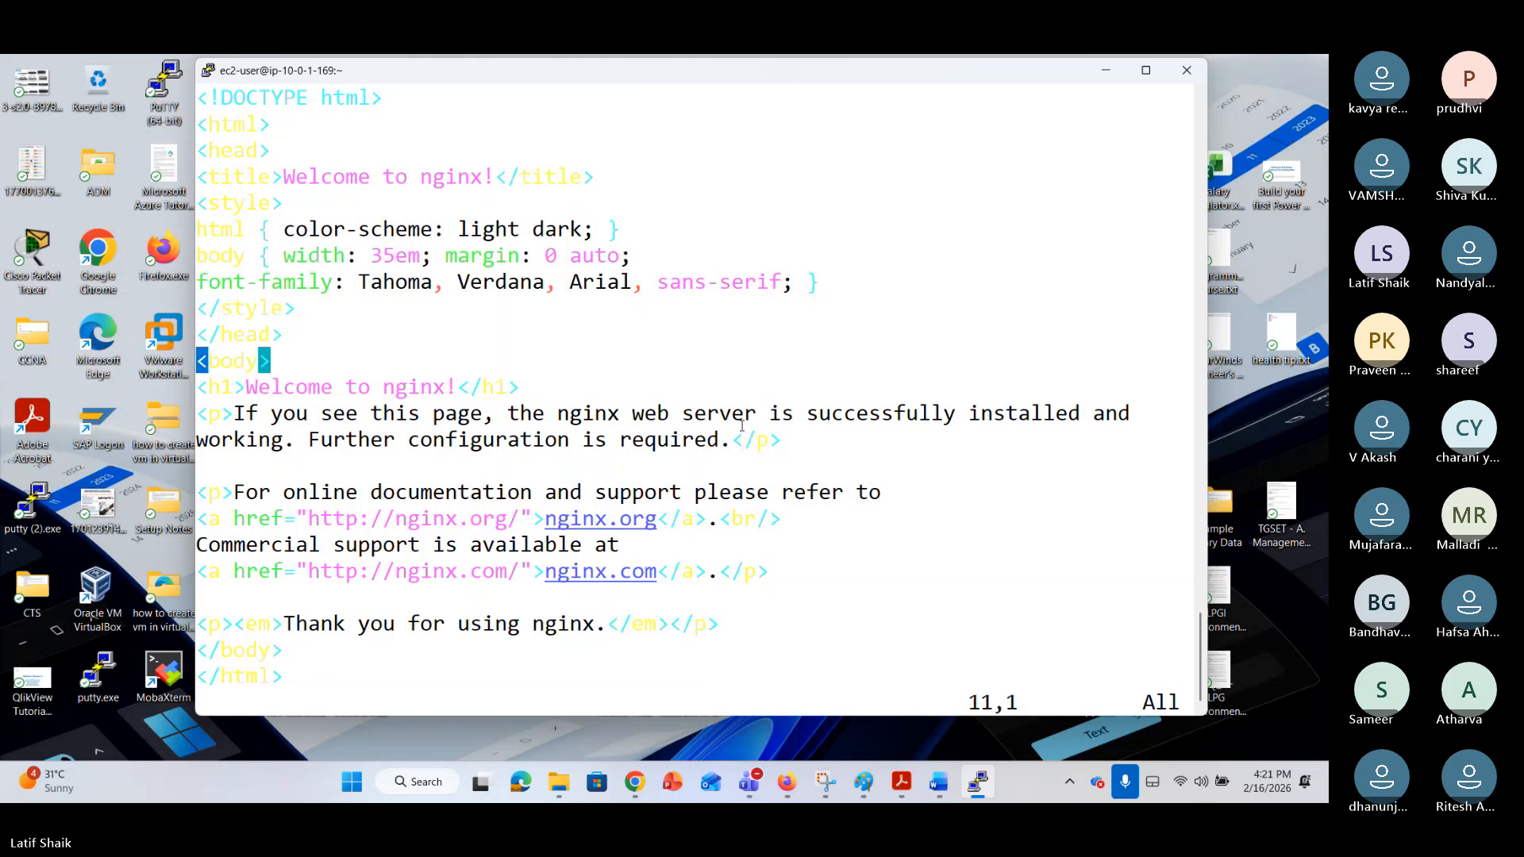
Append "- AWS NTT Data Class" to the "Welcome to nginx!" h1 heading in index.html.
key("Down")
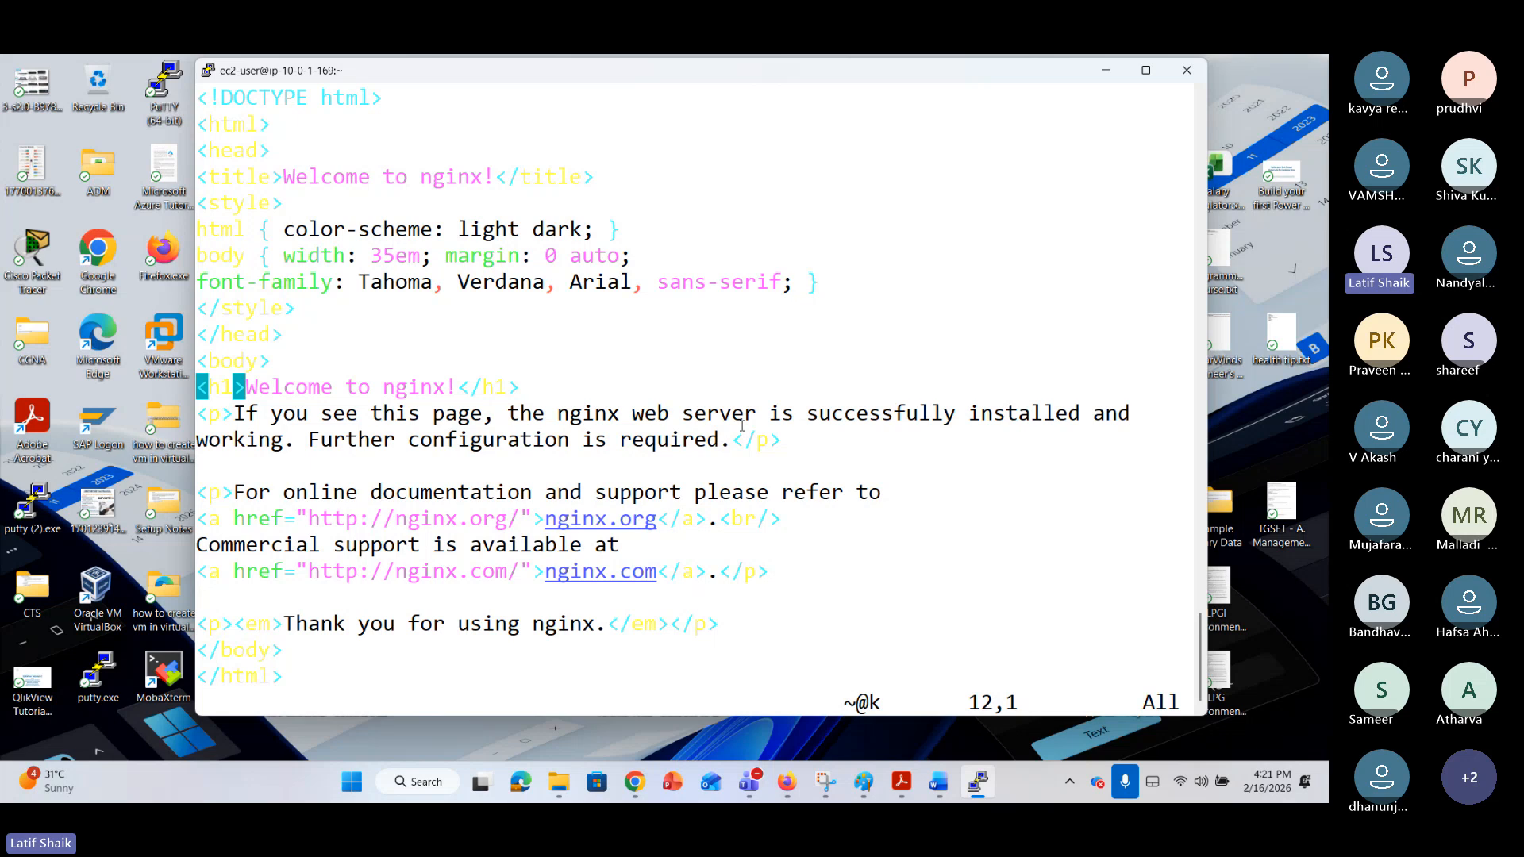
key("Right")
key("Right")
key("Right")
key("Right")
key("Right")
key("Right")
key("Right")
key("Right")
key("Right")
key("Right")
key("Right")
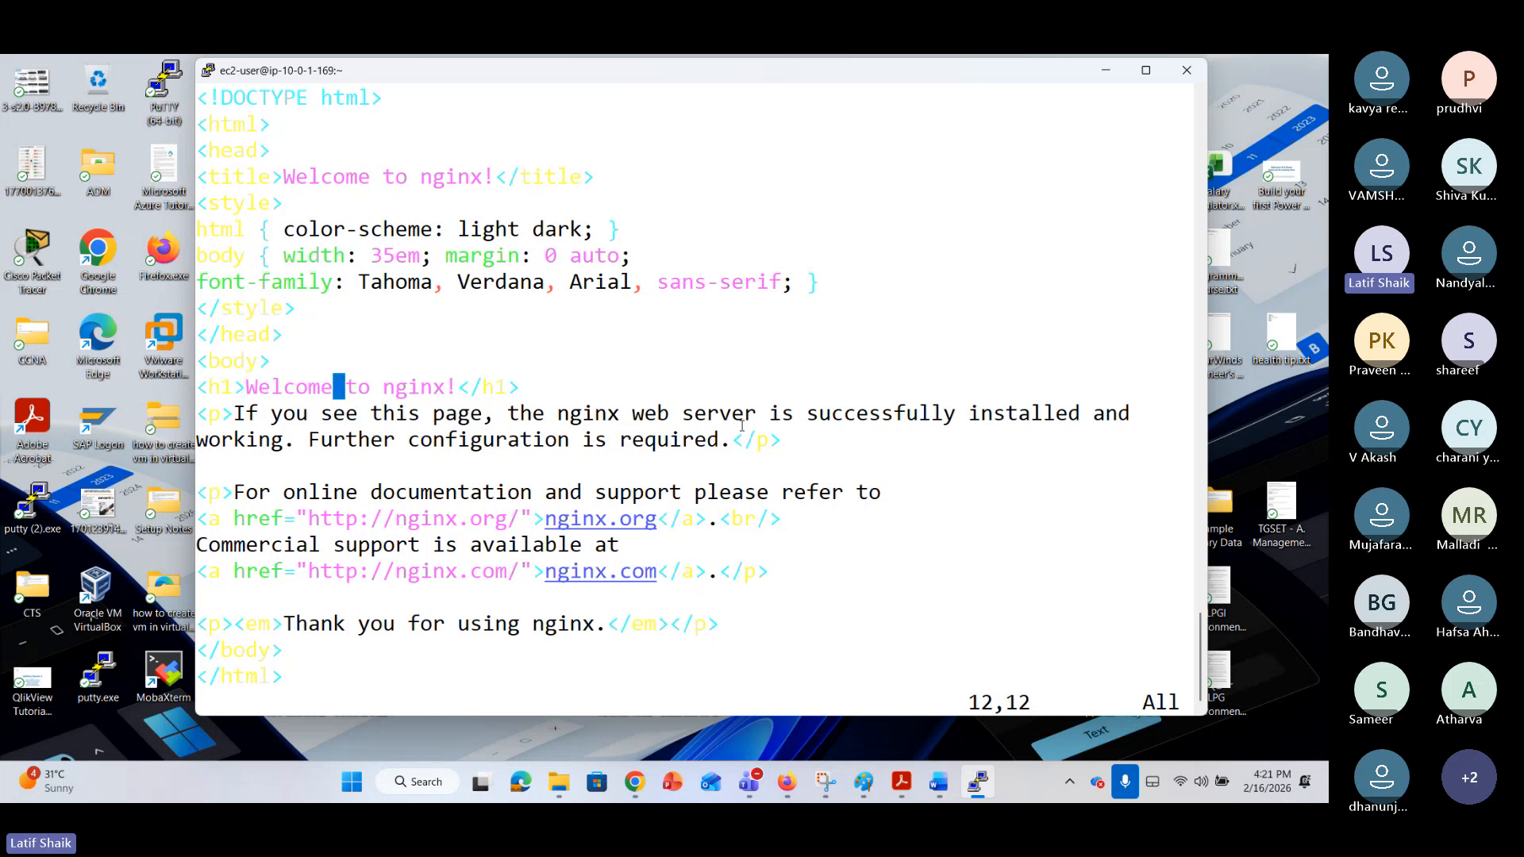
key("i")
key("Right")
key("Right")
key("Right")
key("Right")
key("Right")
key("Right")
key("Right")
key("Right")
key("Right")
key("Right")
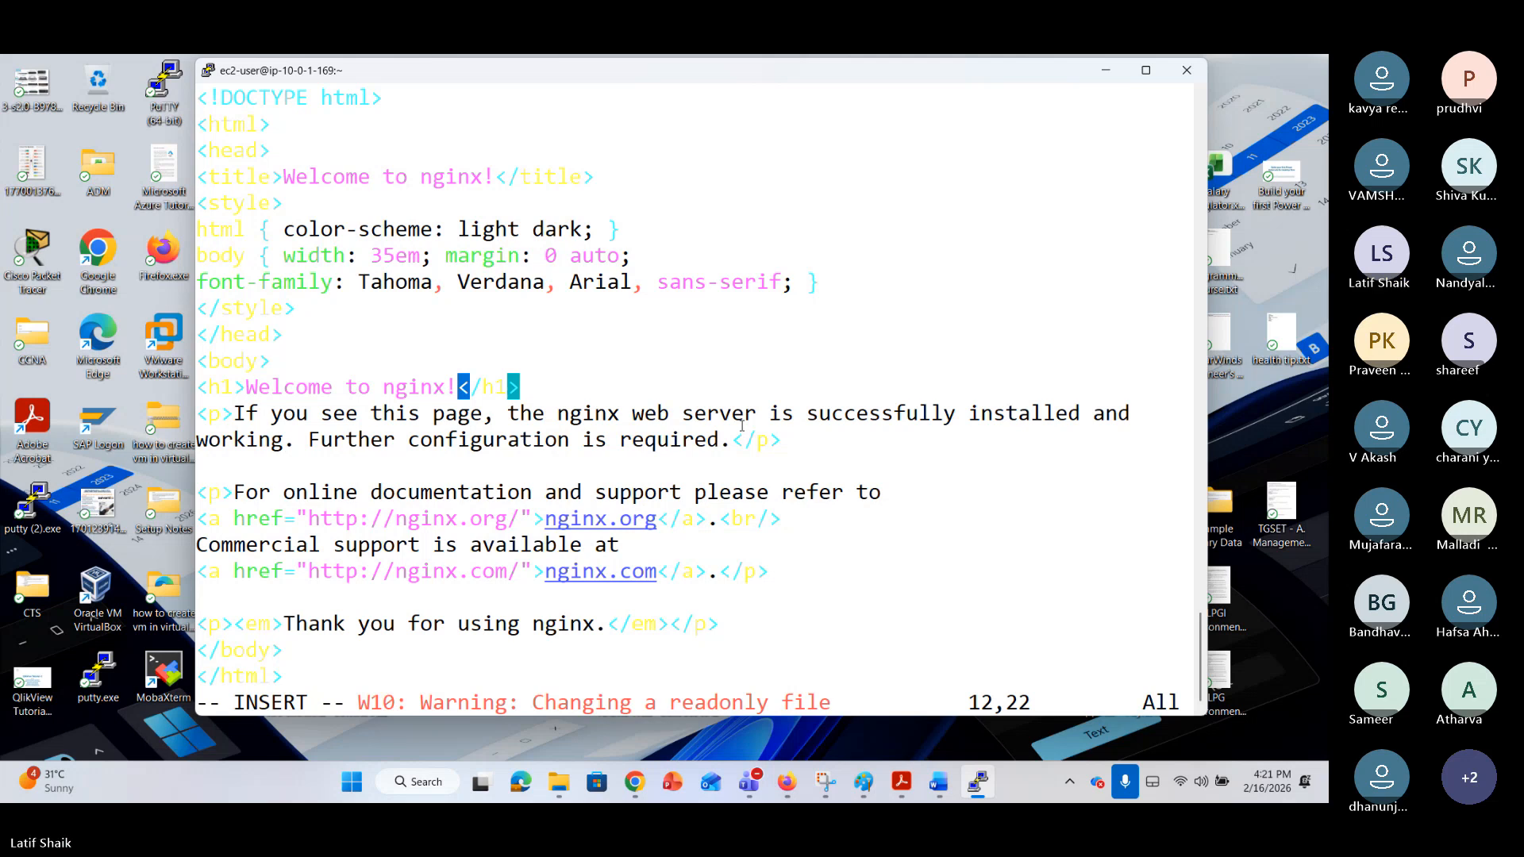
type("- ")
type("AWS N")
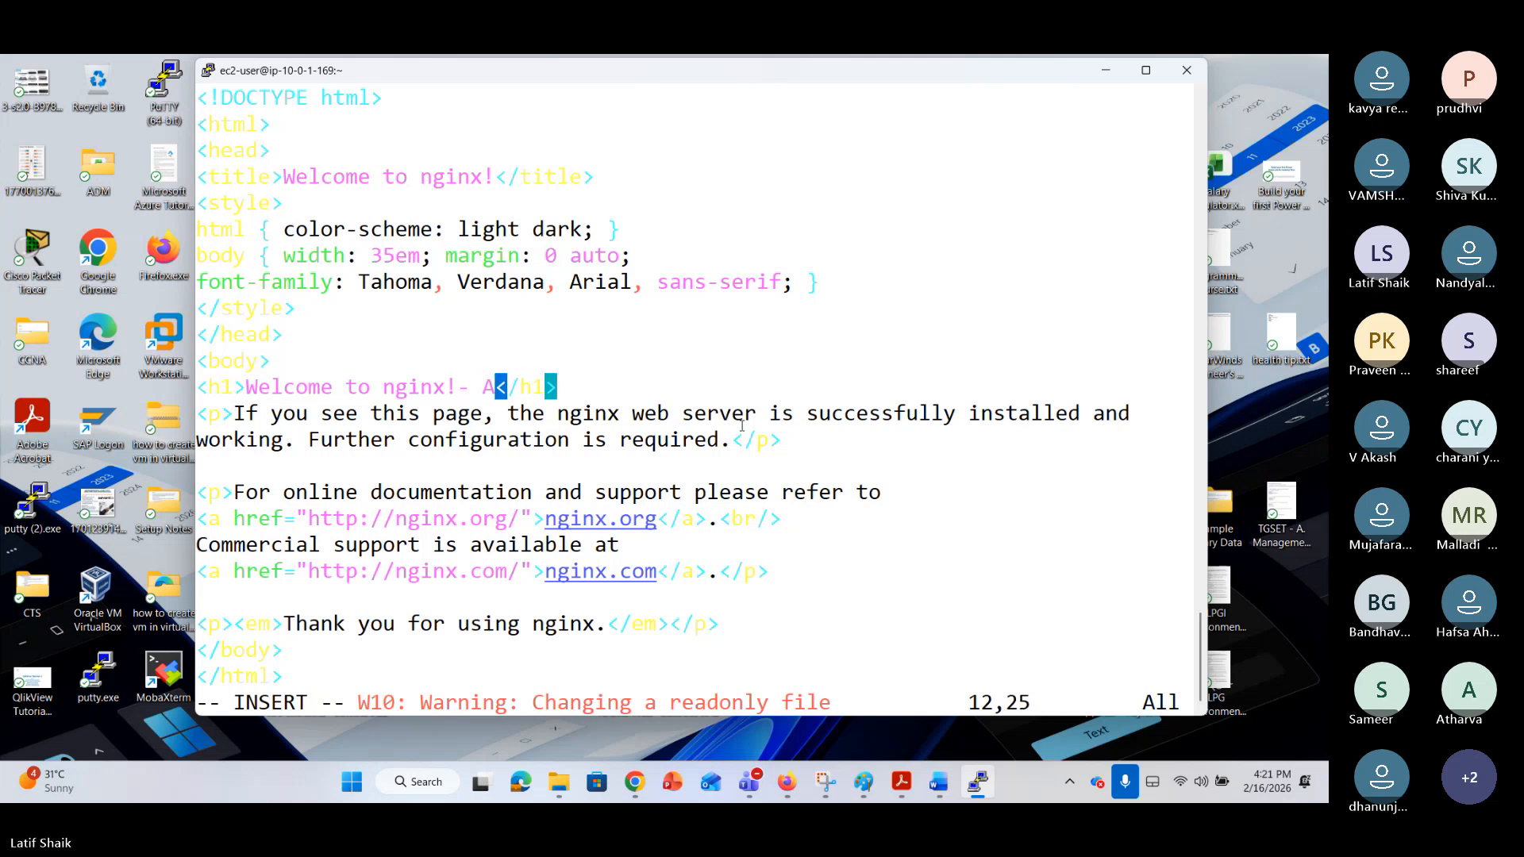
type("TDD")
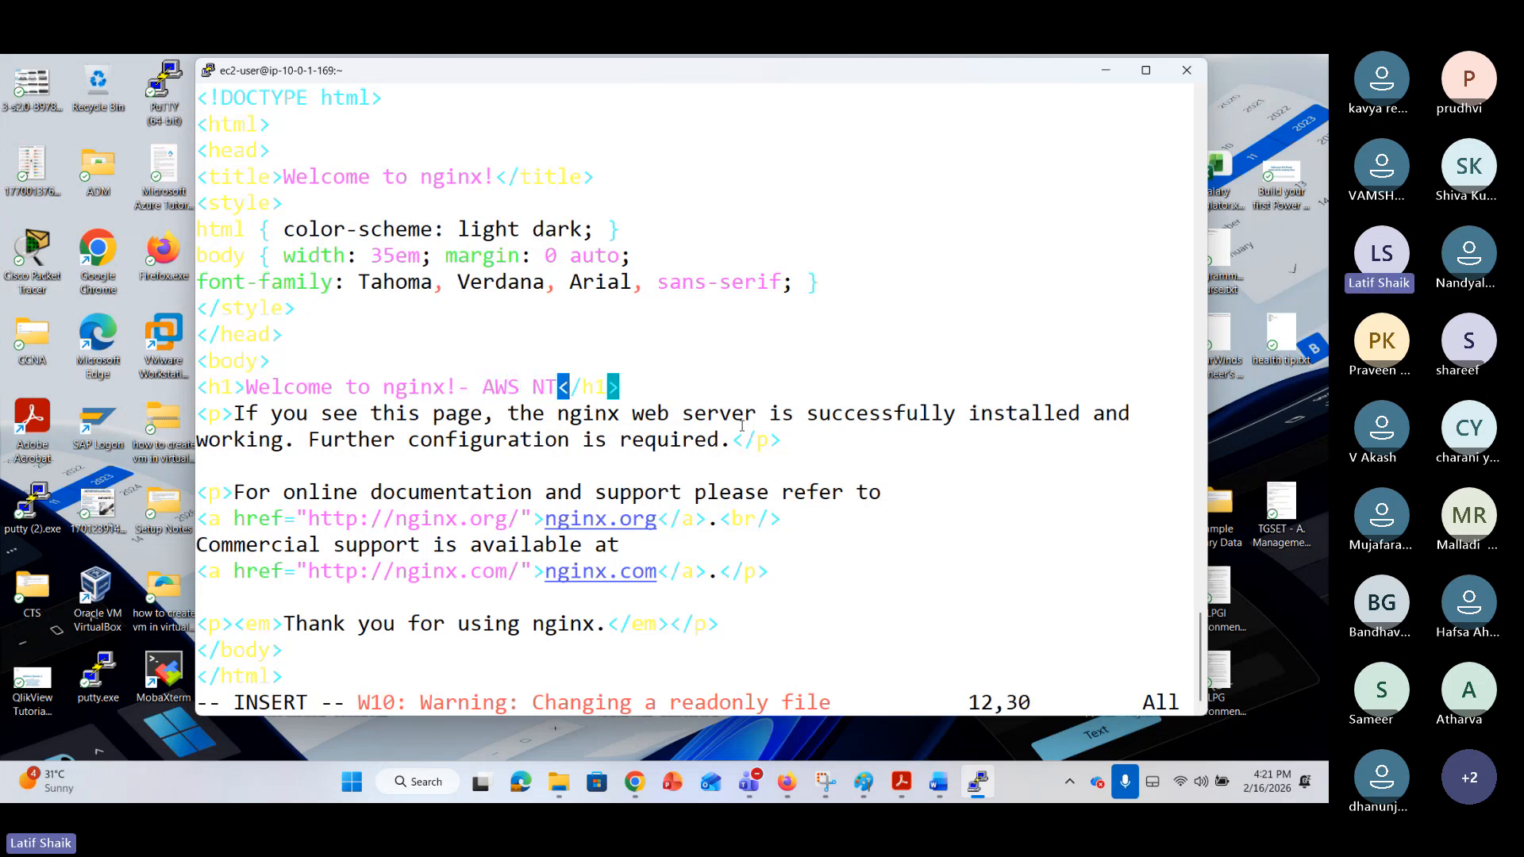
key("BackSpace")
key("BackSpace")
key("BackSpace")
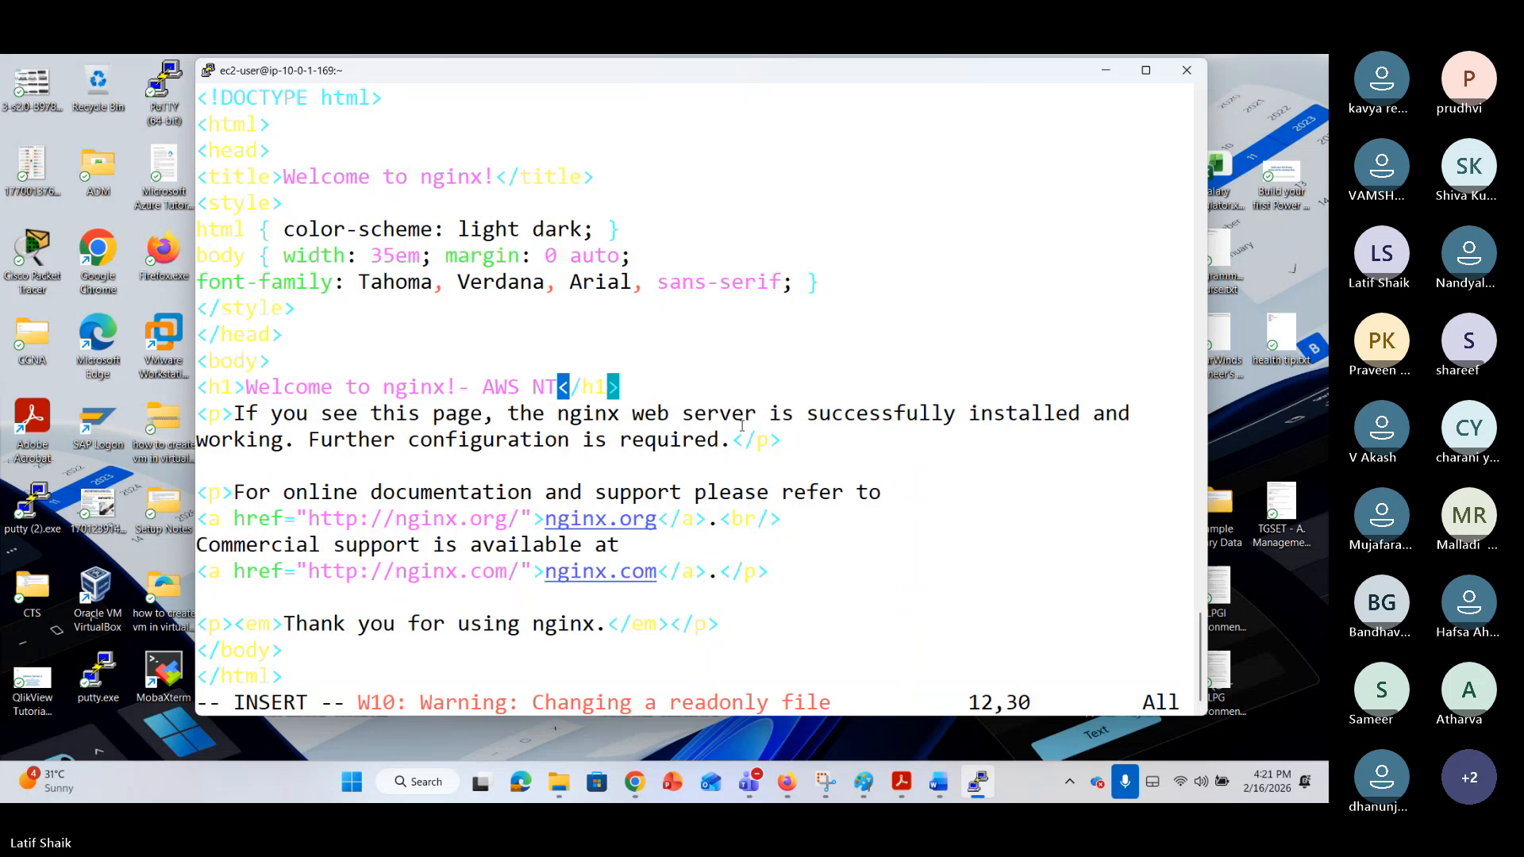
type("T Da")
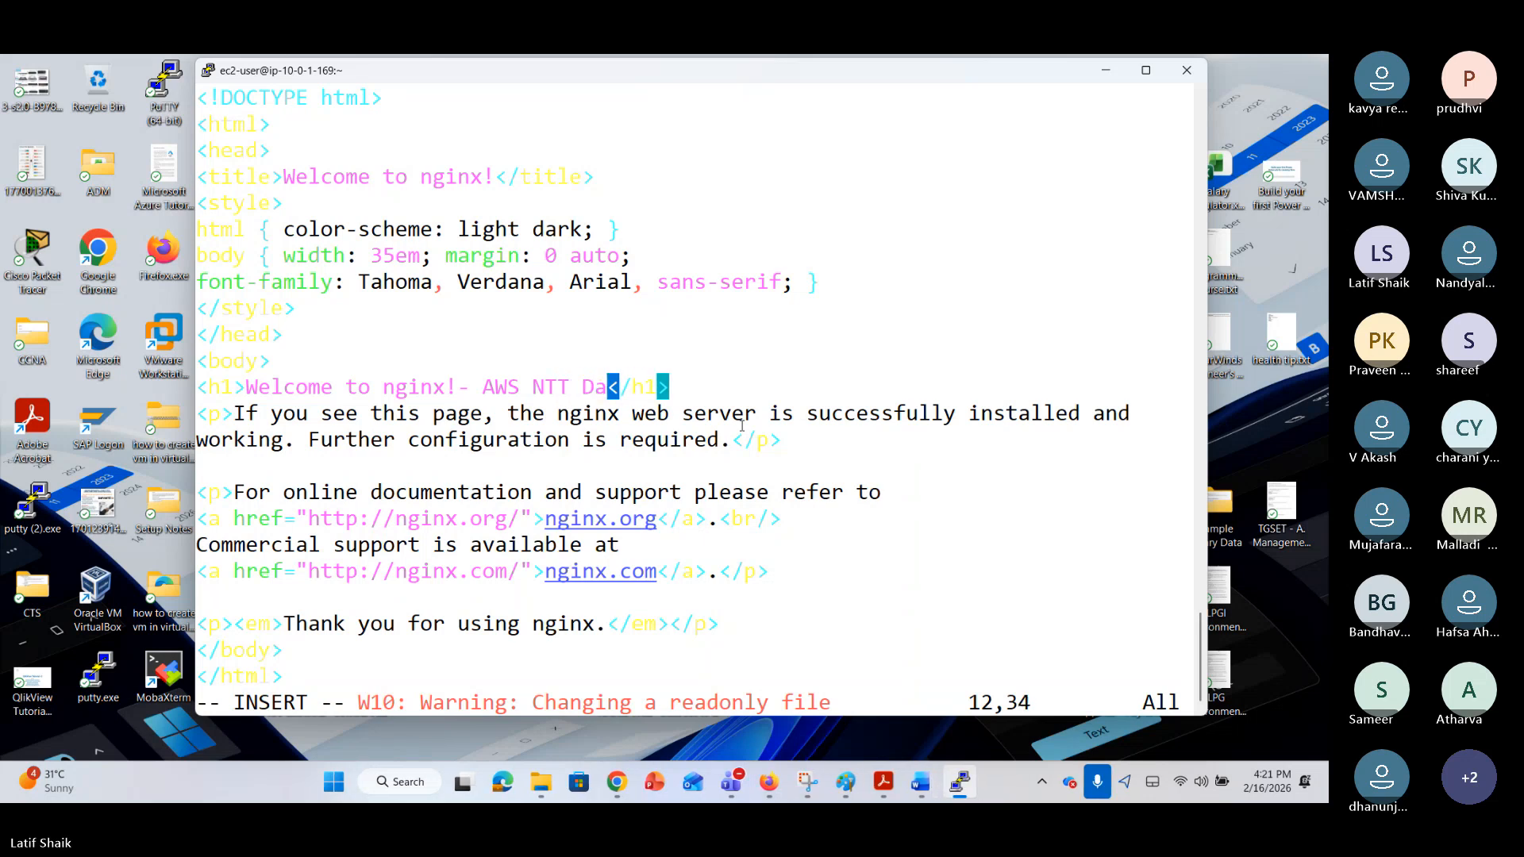
type("ta Classe")
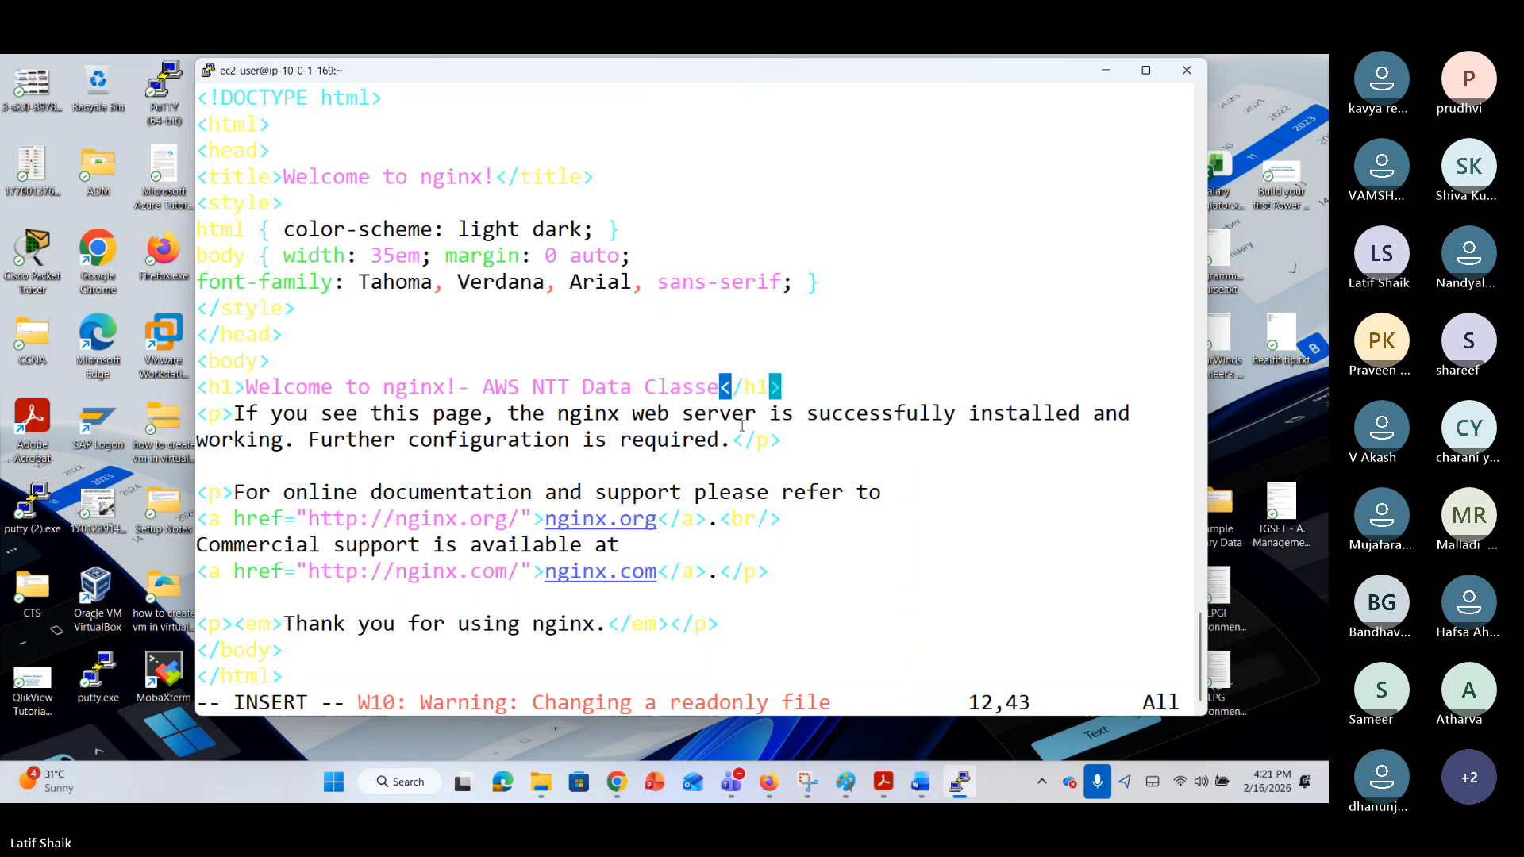
type("ss")
key("BackSpace")
key("BackSpace")
key("BackSpace")
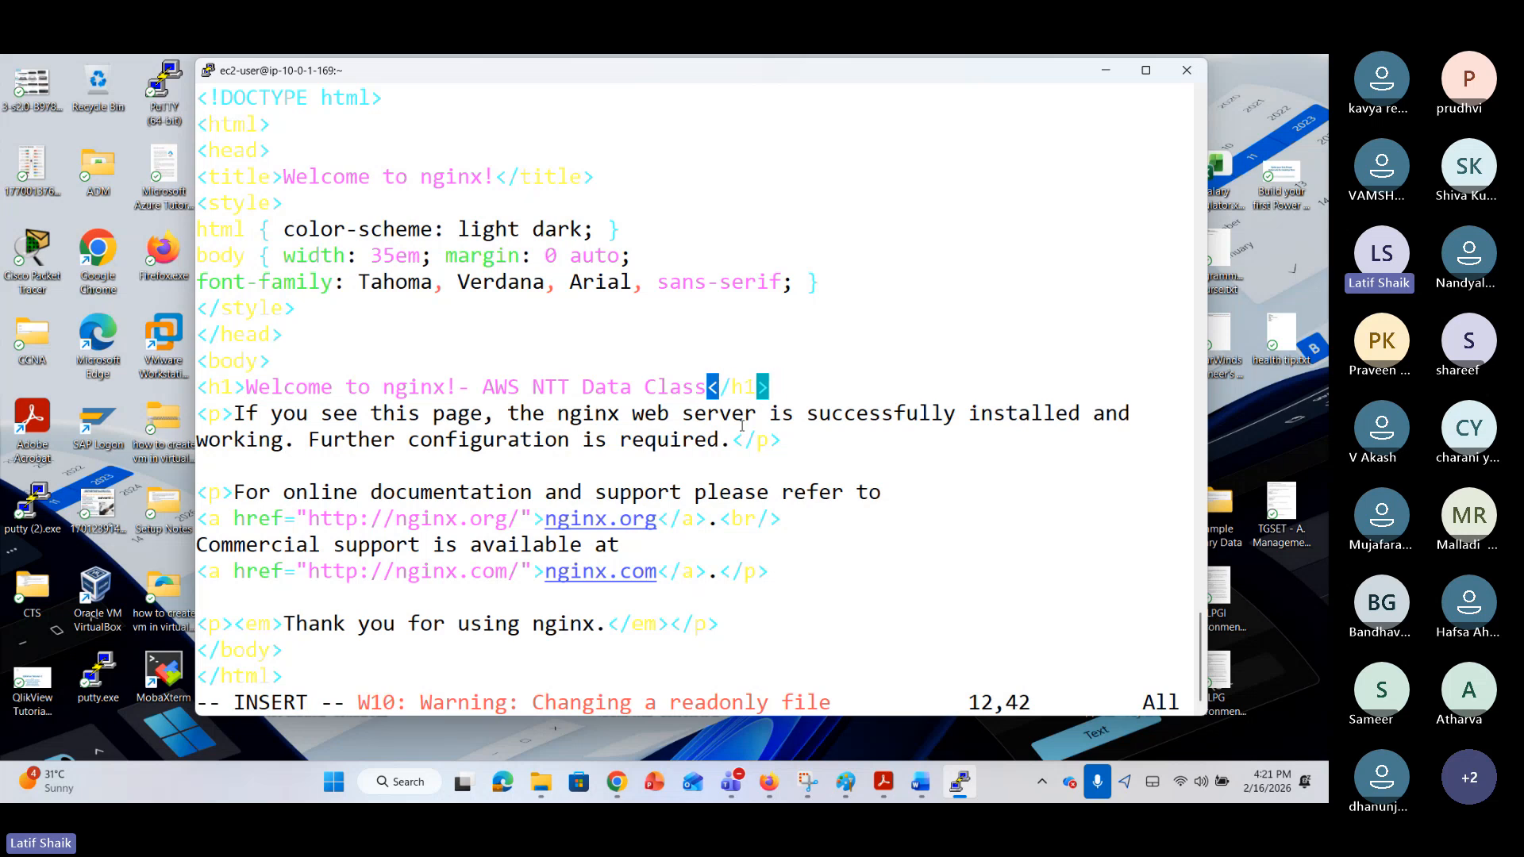
Try to save index.html and quit vi with :wq, including forced writes with :wq!
key("Escape")
type(":wq")
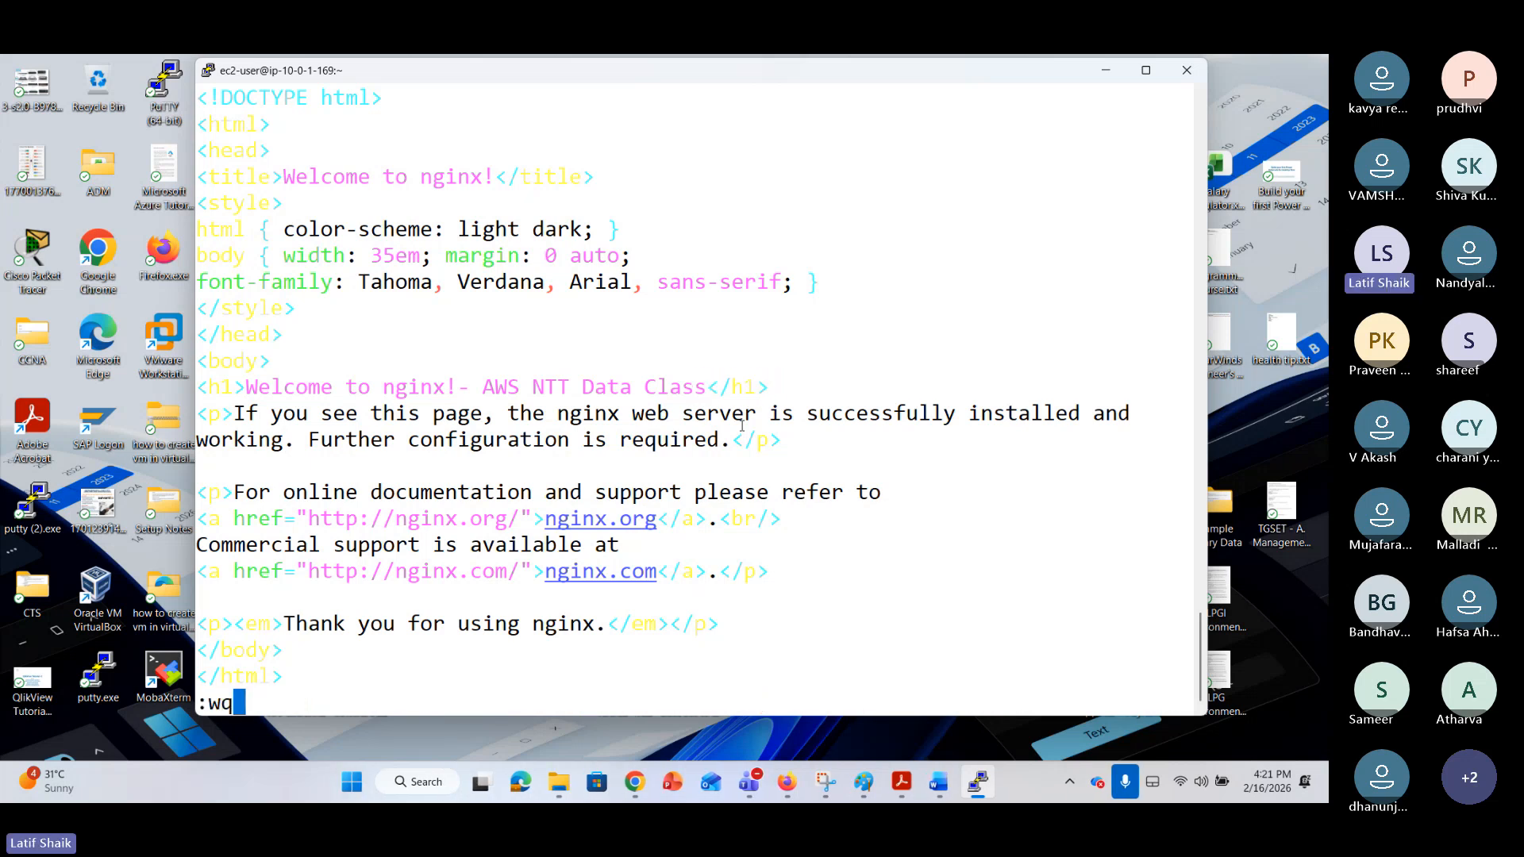
key("Return")
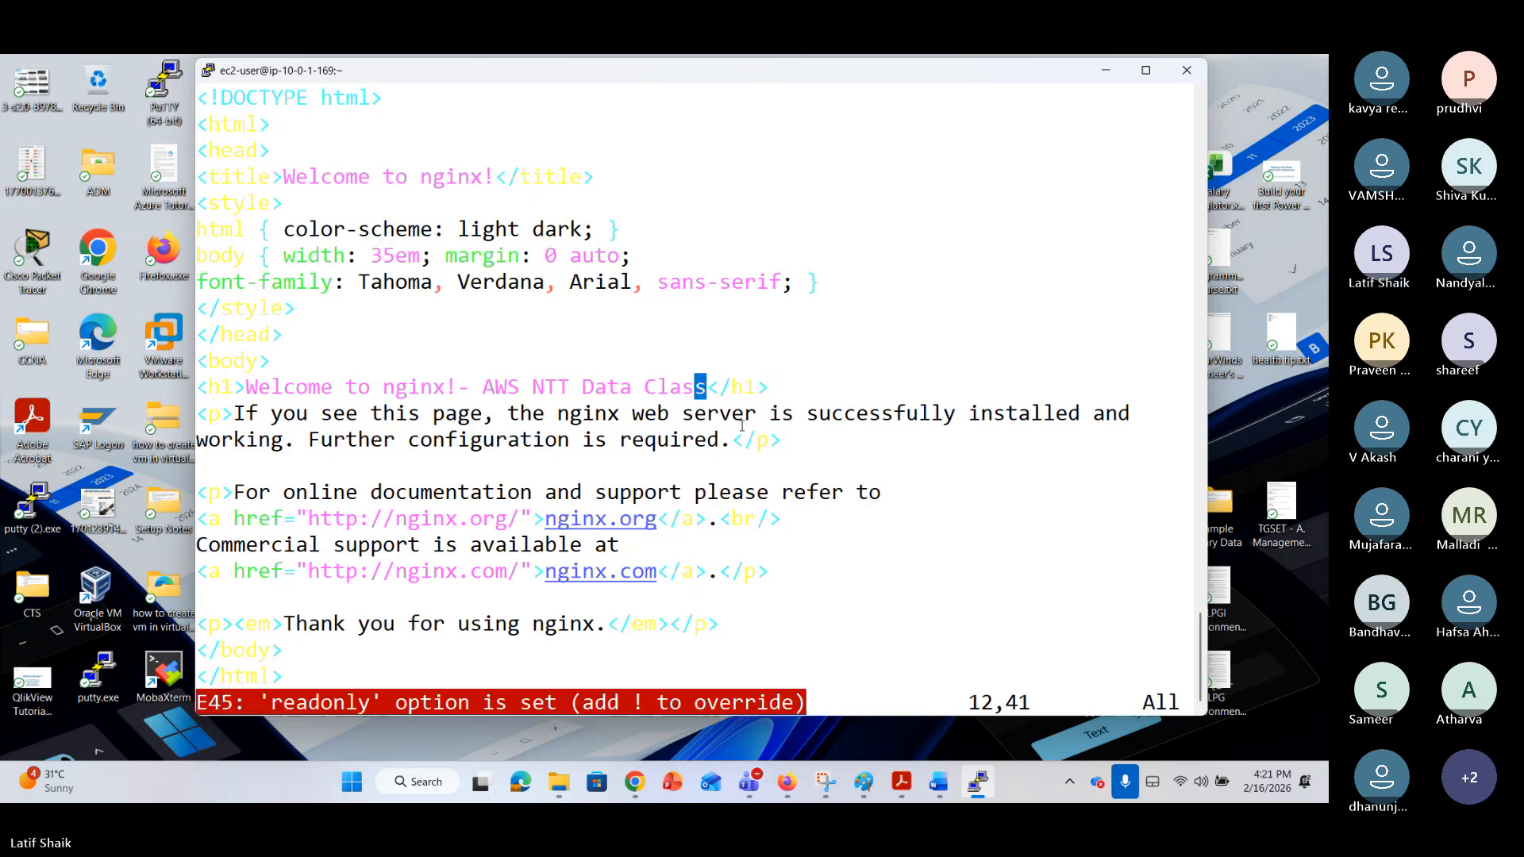
type(":wq!")
key("Return")
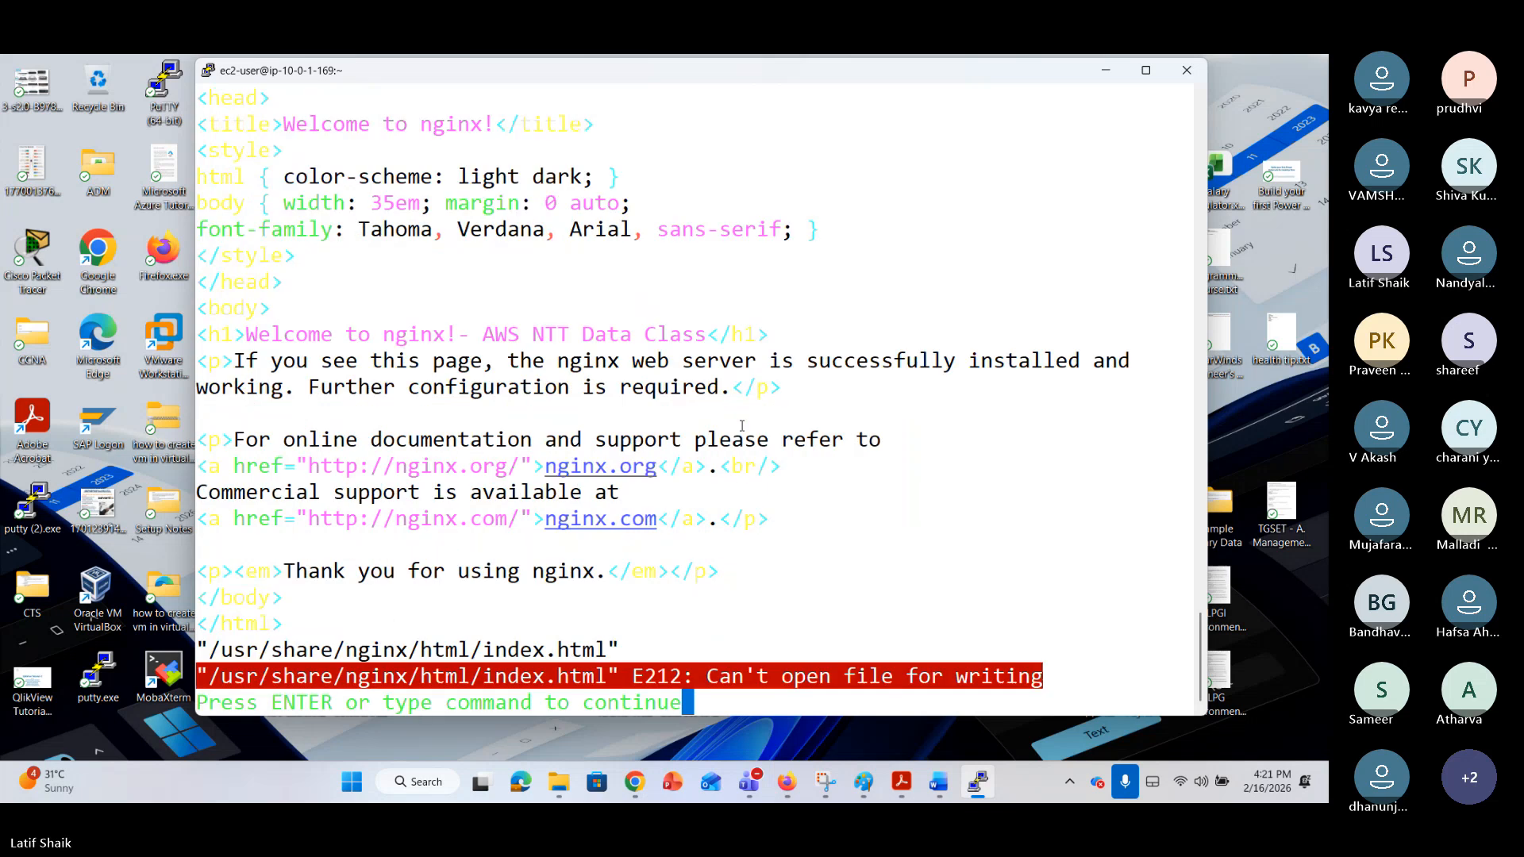
key("Return")
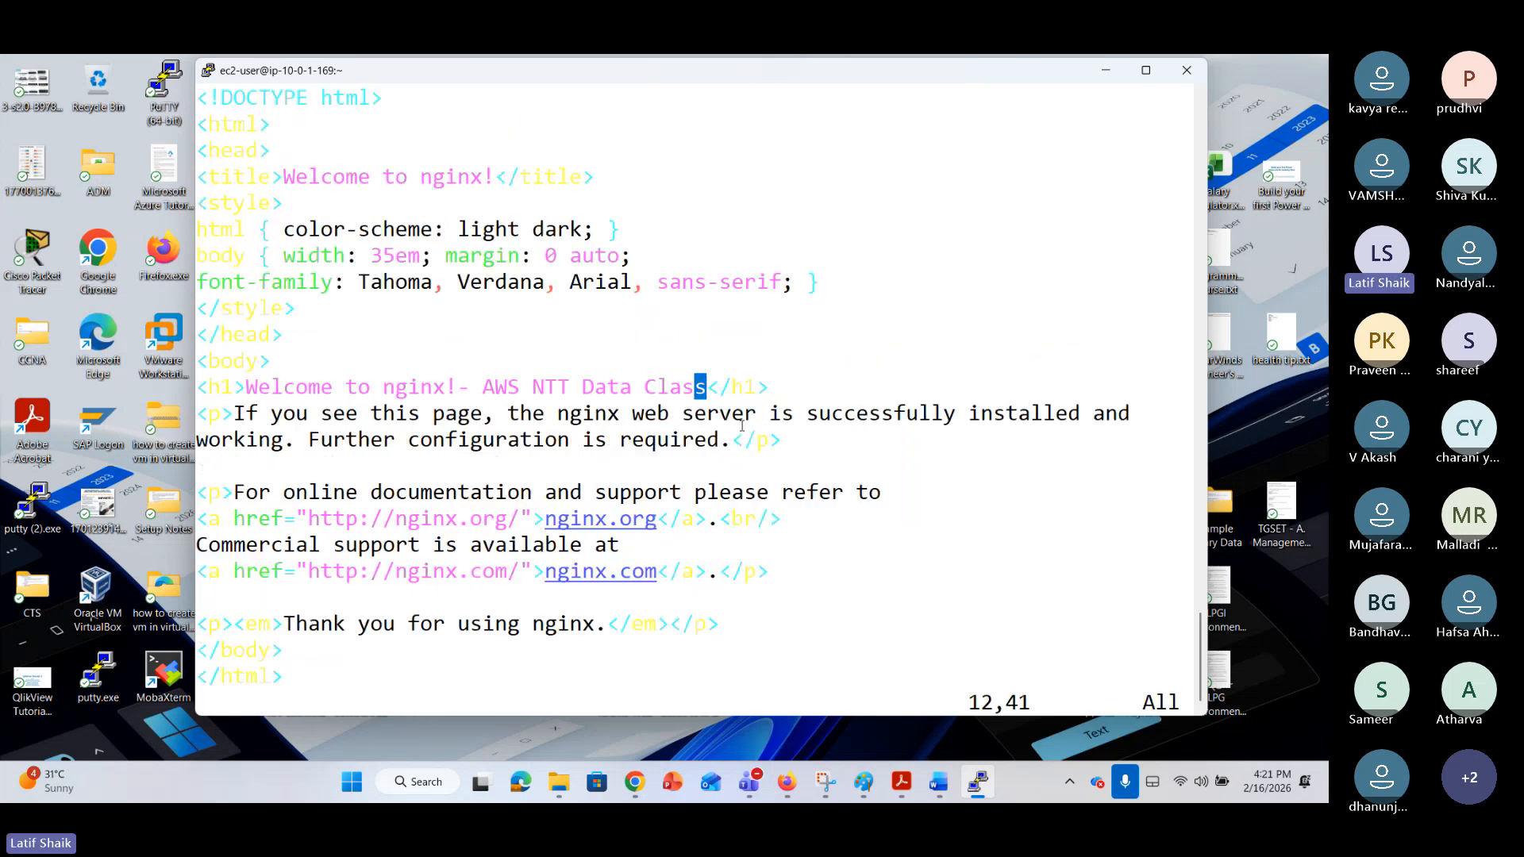
type(":")
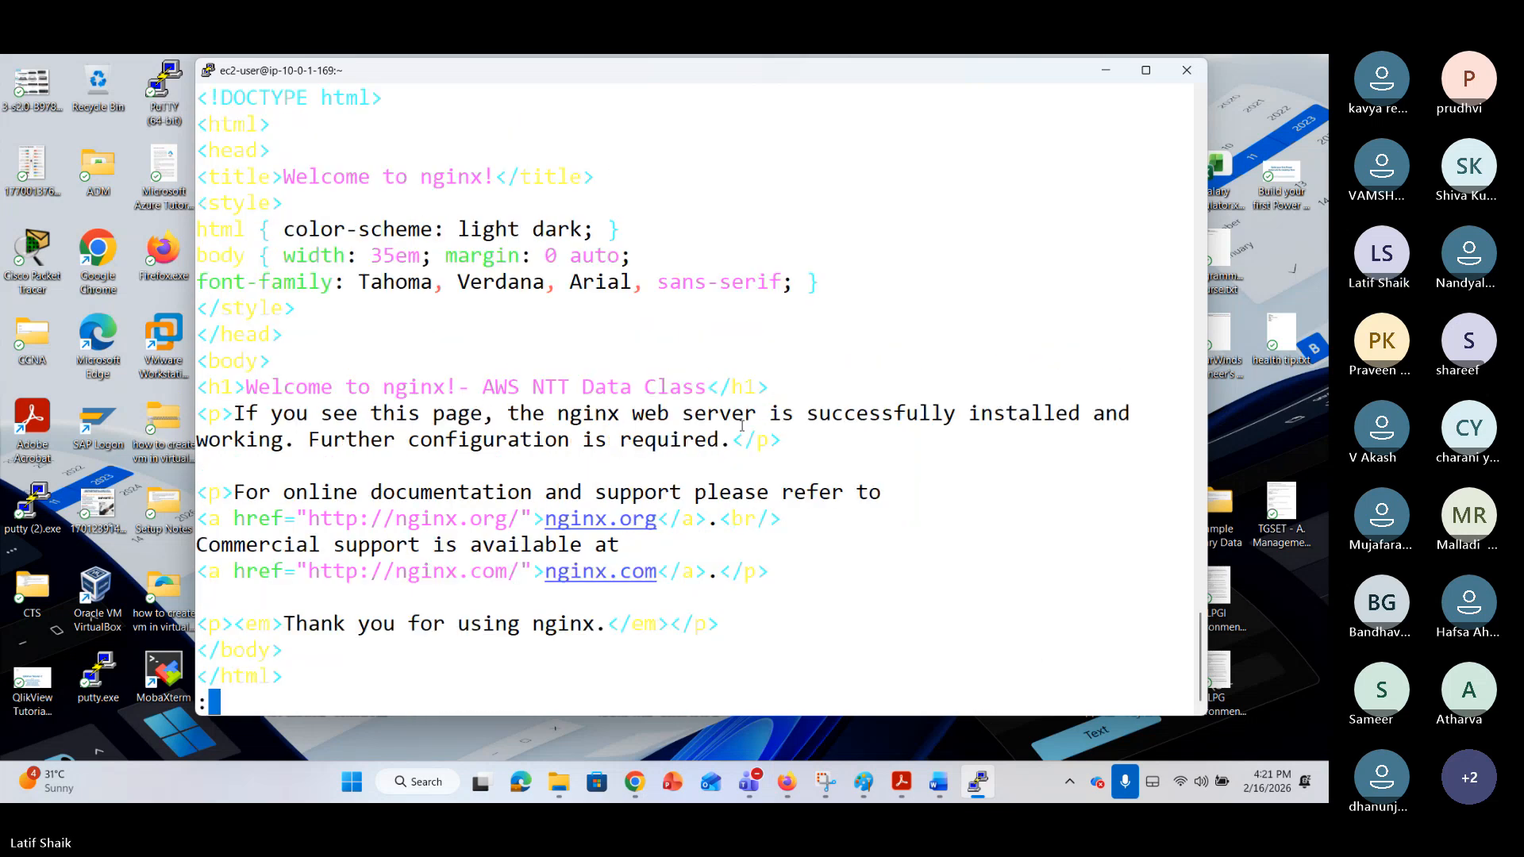
type("wq!")
key("Return")
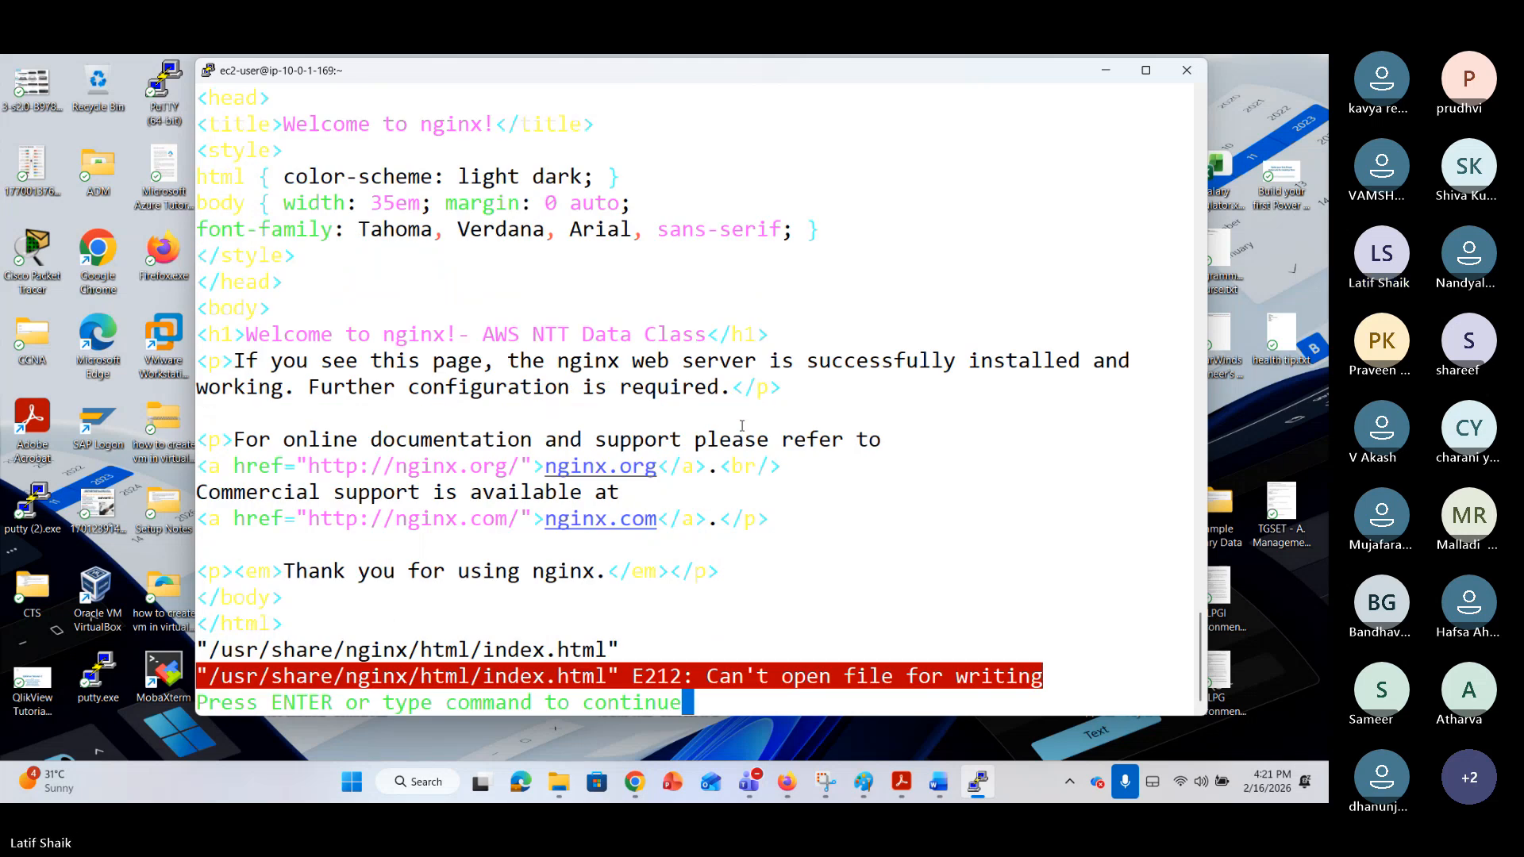
key("Return")
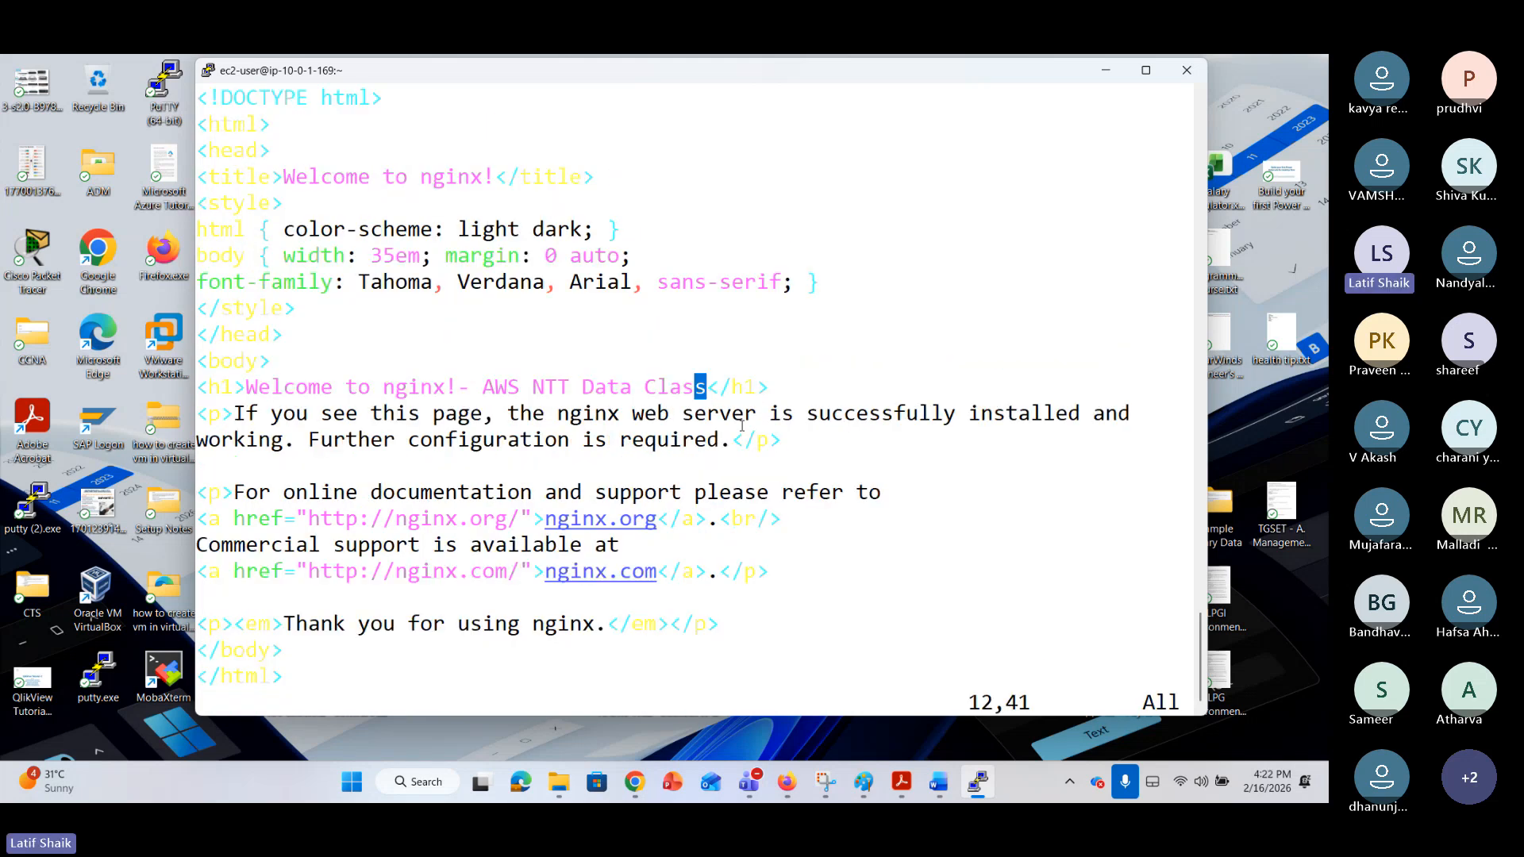
Quit vi without saving and reopen /usr/share/nginx/html/index.html in vi with sudo.
type(":q")
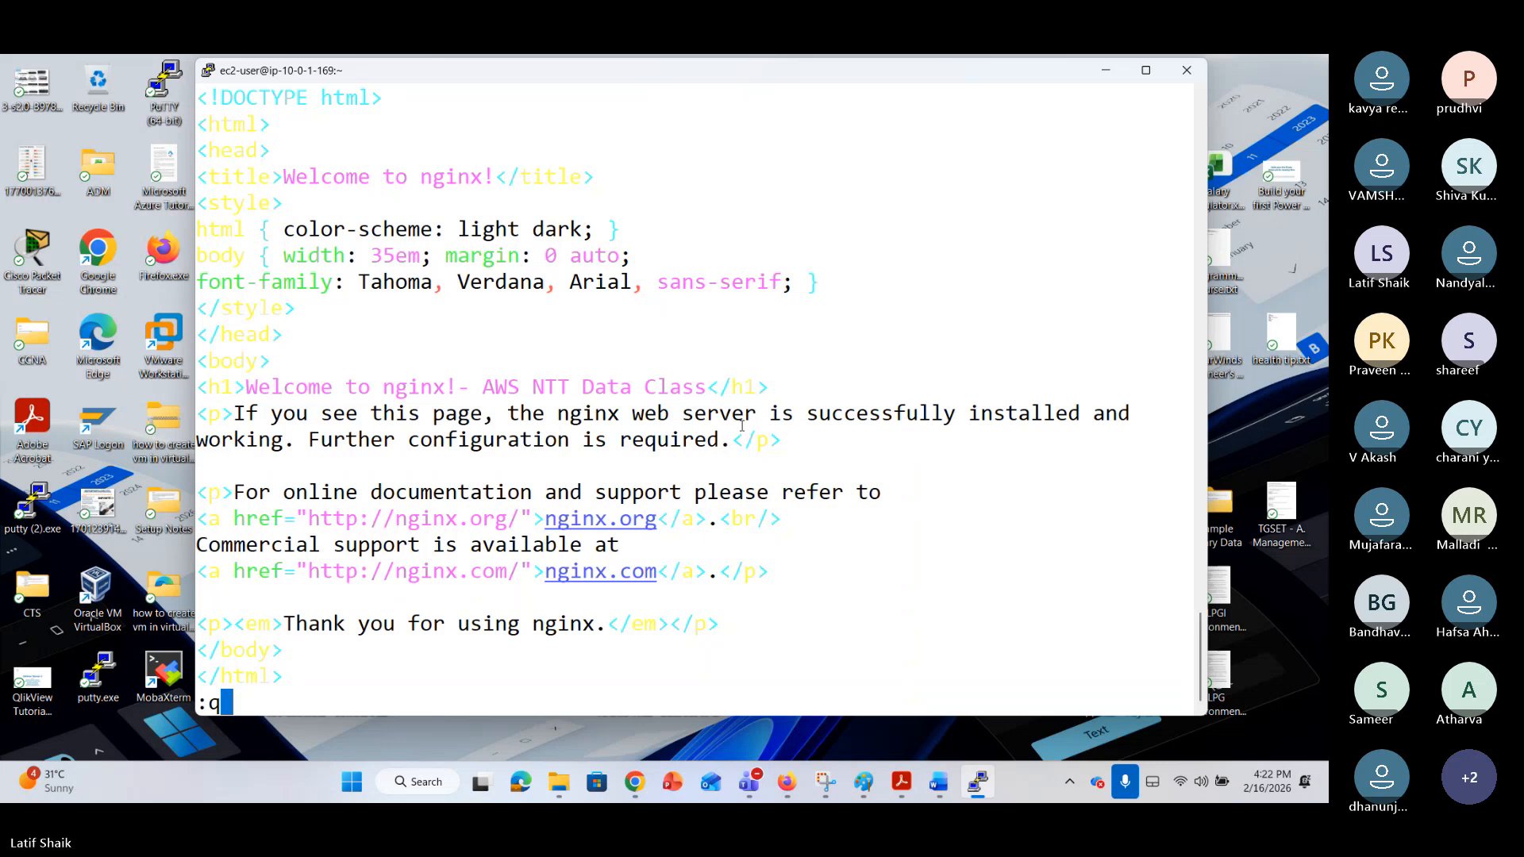
type("!")
key("Return")
key("Up")
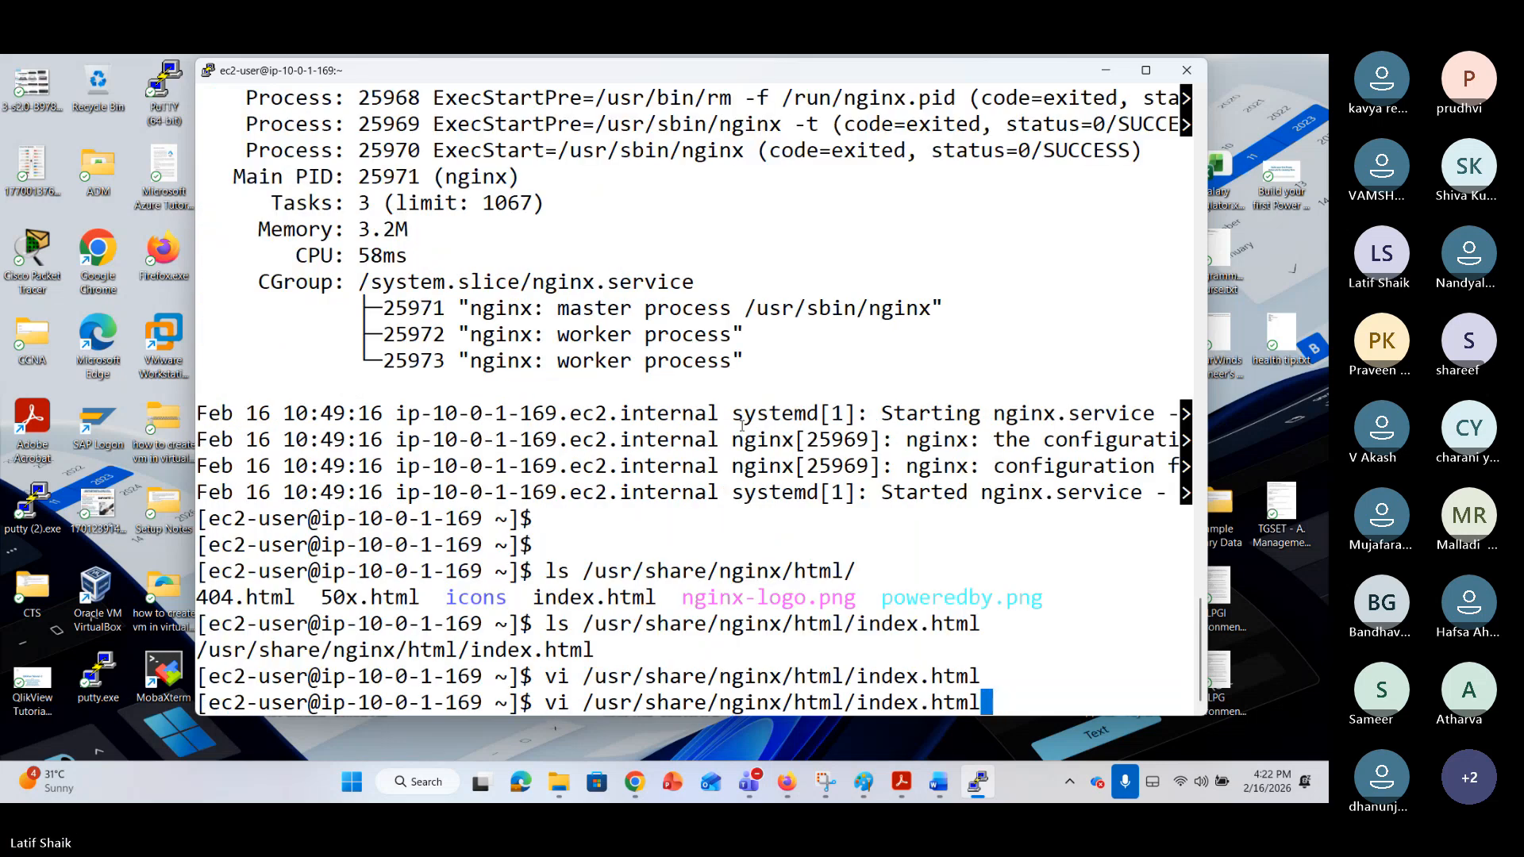
key("Left")
key("Left")
key("Left")
key("Left")
key("Left")
key("Left")
key("Left")
key("Left")
key("Left")
key("Left")
key("Left")
key("Left")
key("Left")
key("Left")
key("Left")
key("Left")
key("Left")
key("Left")
key("Left")
key("Left")
key("Left")
key("Left")
key("Left")
type("sudo")
key("Return")
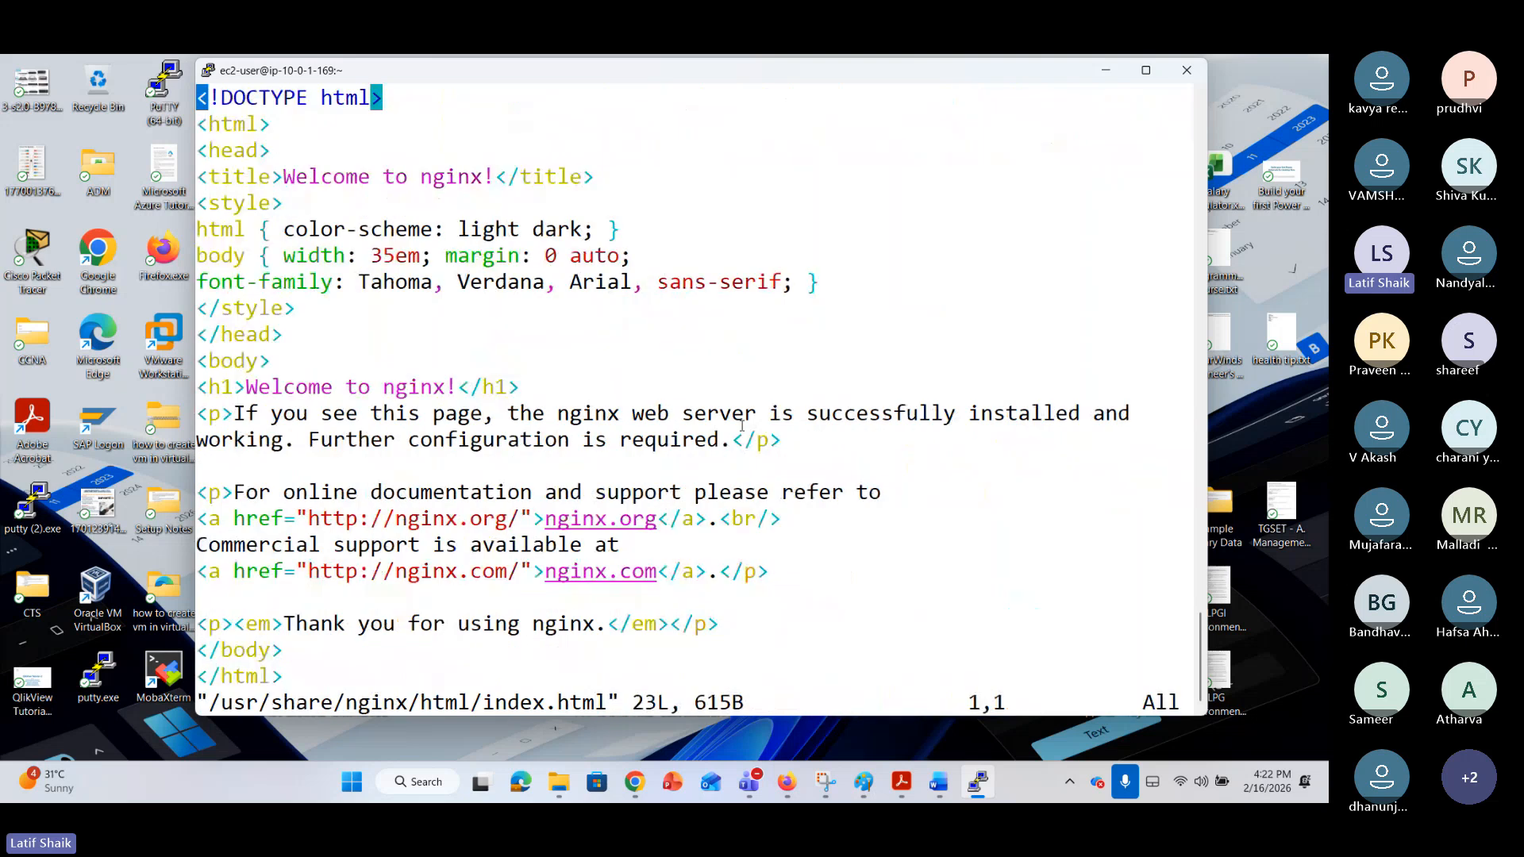
Append "- AWS Class for NTT" to the "Welcome to nginx!" h1 heading, and save and quit with :wq!
key("Down")
key("Down")
key("Down")
key("Down")
key("Down")
key("Down")
key("Down")
key("Down")
key("Down")
key("Down")
key("Down")
key("Down")
key("Down")
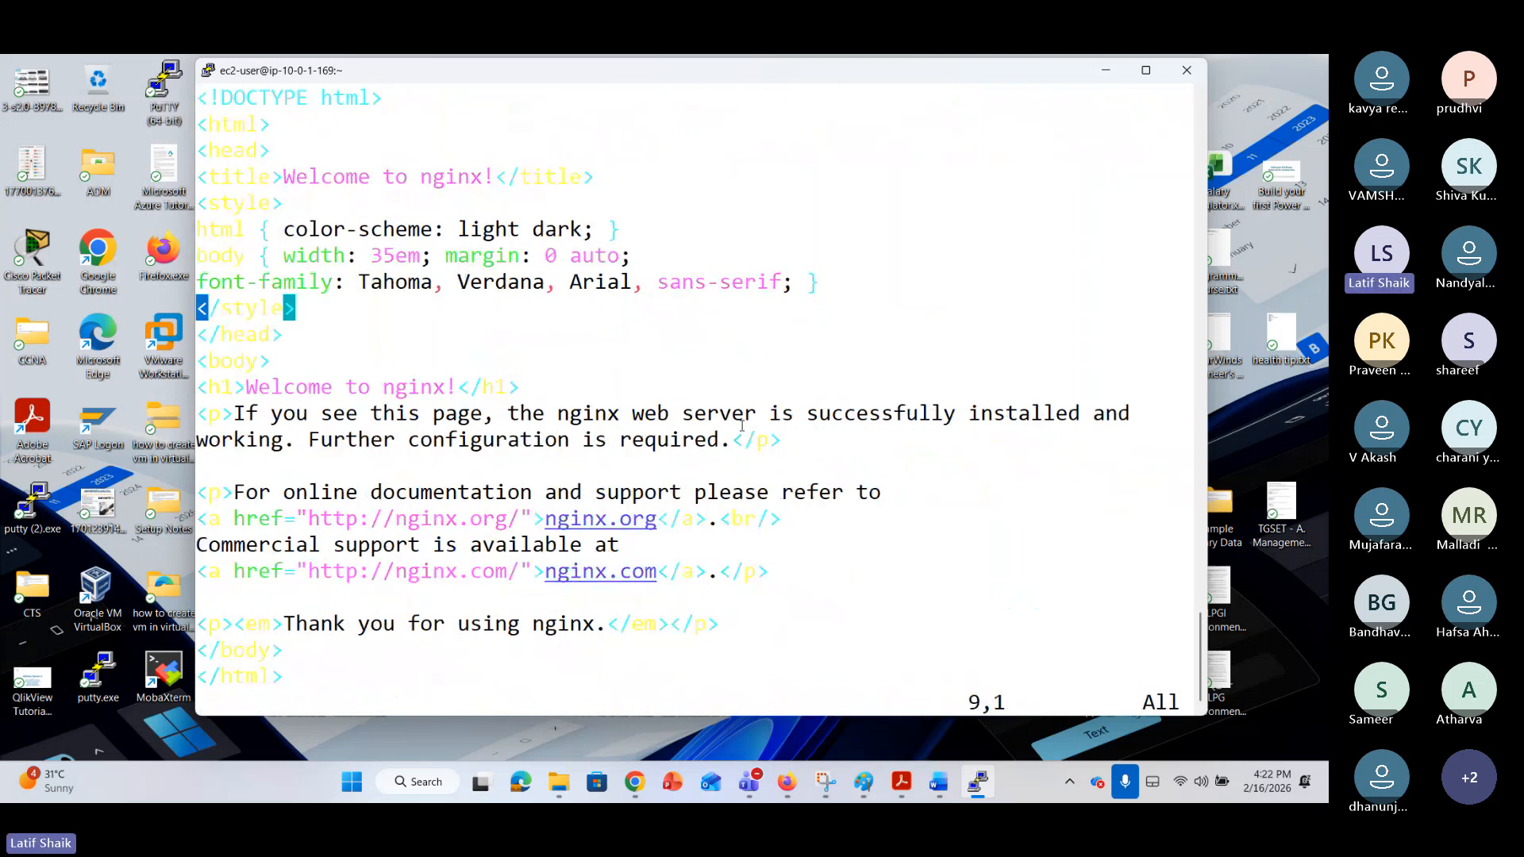
key("Down")
key("Down")
key("Up")
key("Up")
key("Up")
key("Up")
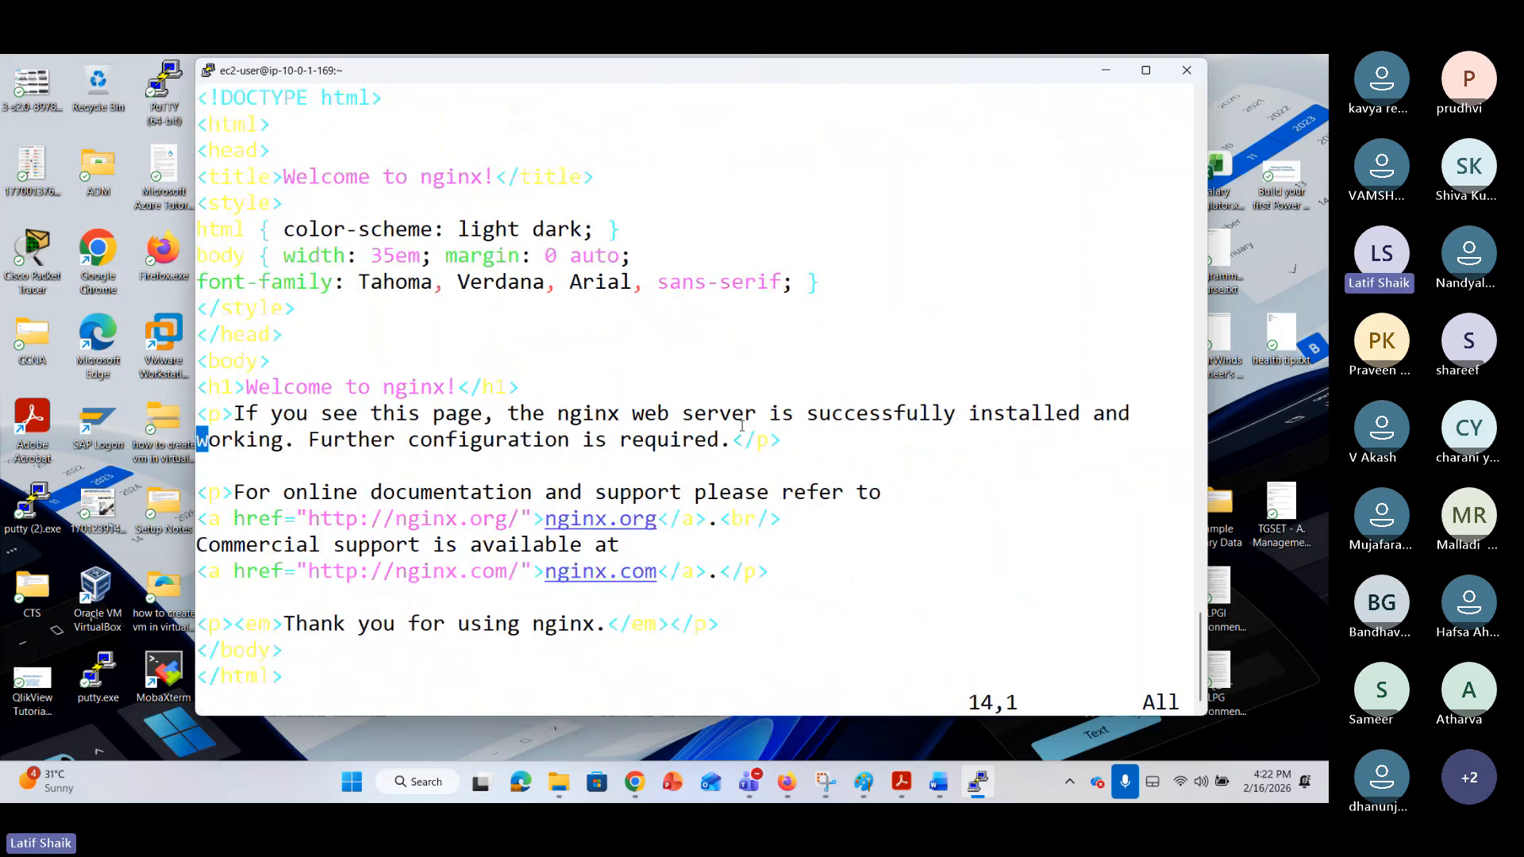
key("Right")
key("Right")
key("Right")
key("Right")
key("Right")
key("Right")
key("Right")
key("Right")
key("Right")
key("Right")
key("Right")
key("Right")
key("Right")
key("Right")
key("Right")
key("Right")
key("Right")
key("Right")
key("Right")
key("i")
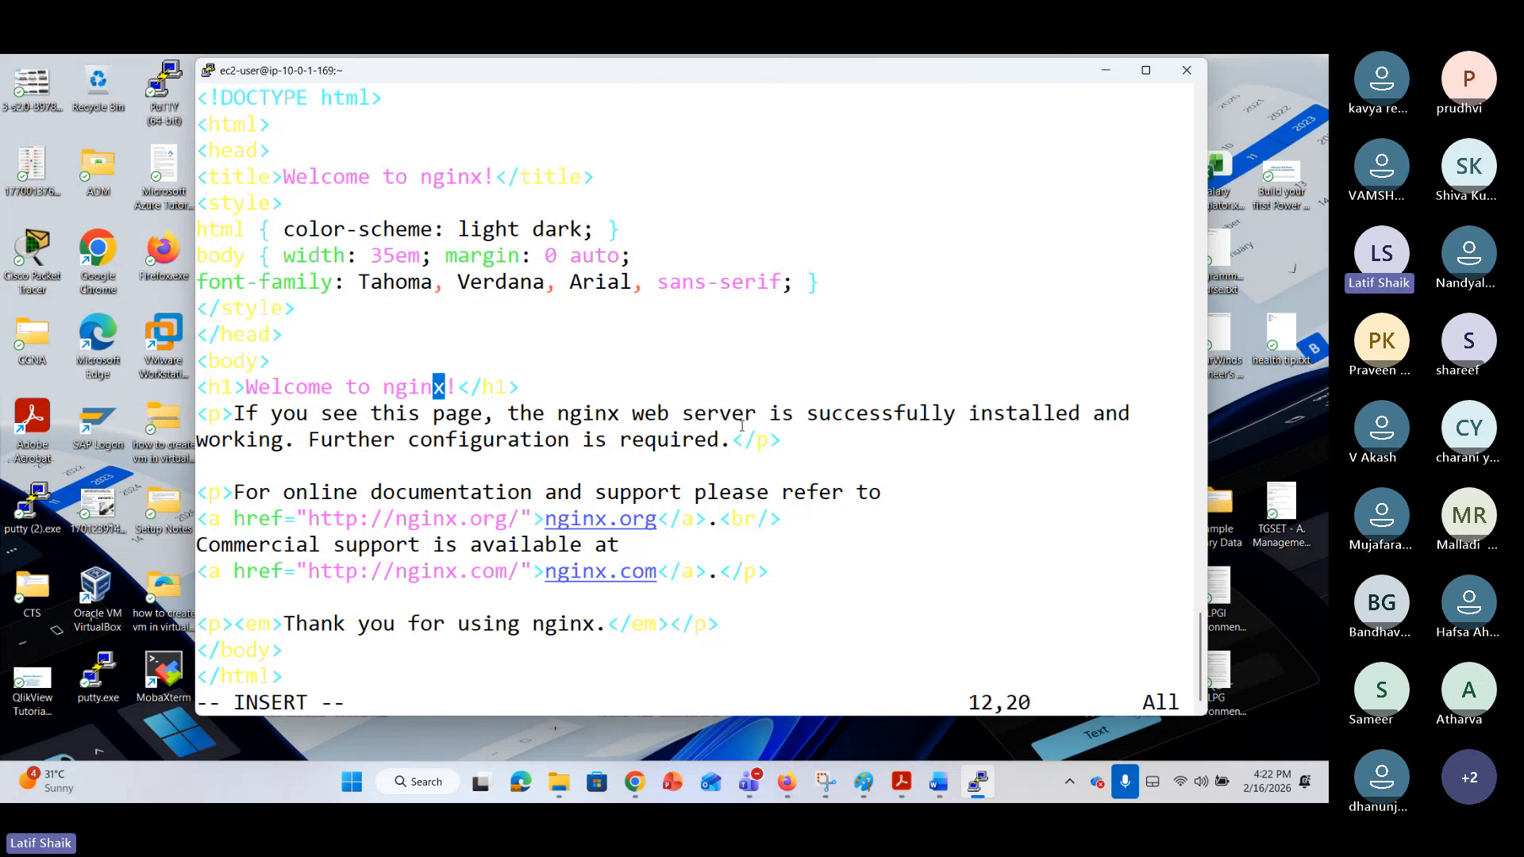
key("Right")
key("Right")
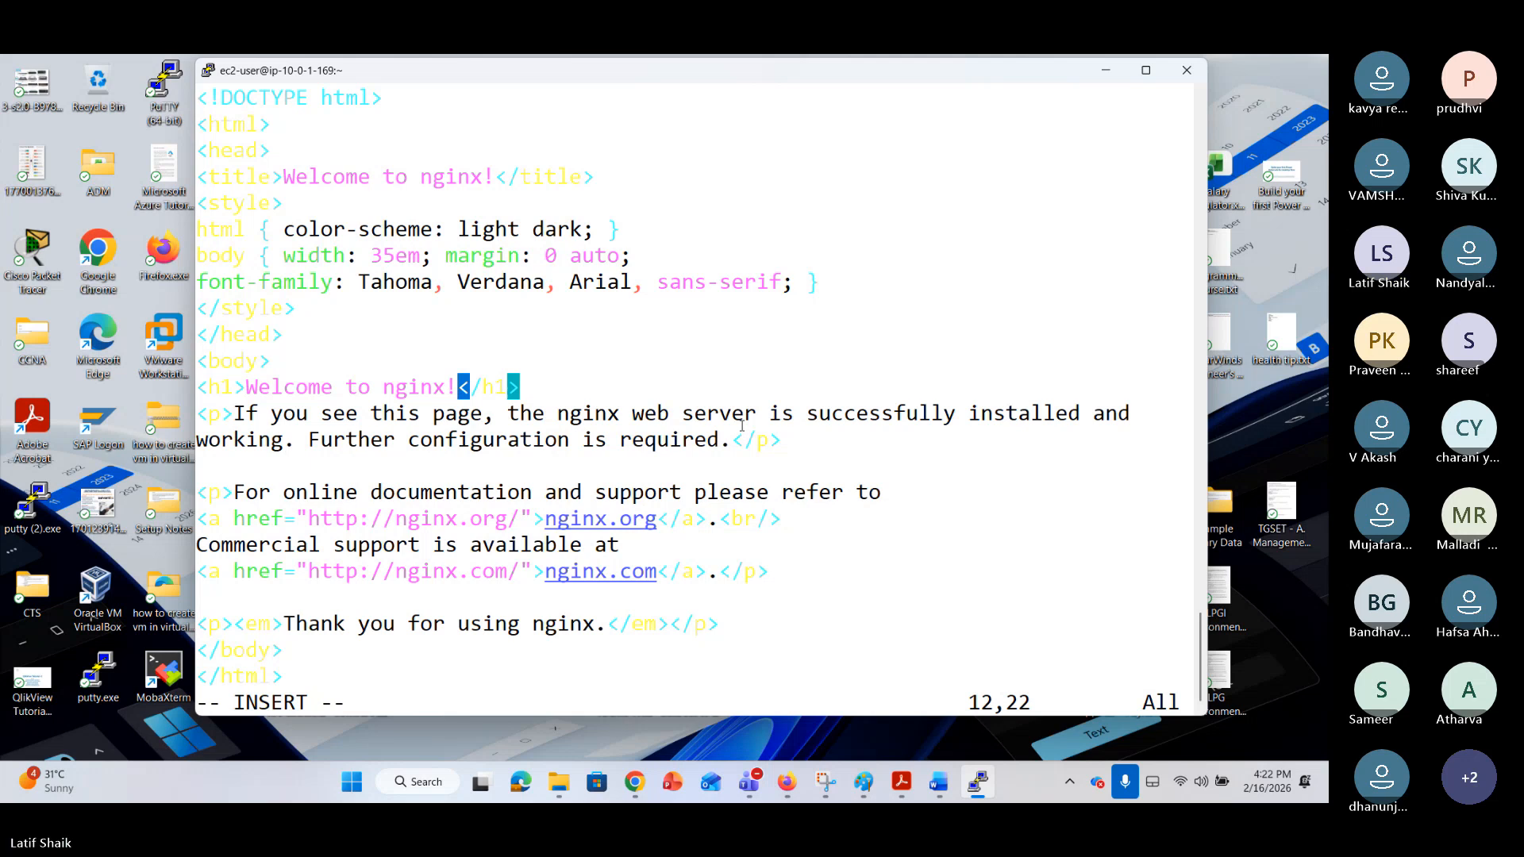
type("- AWS Class")
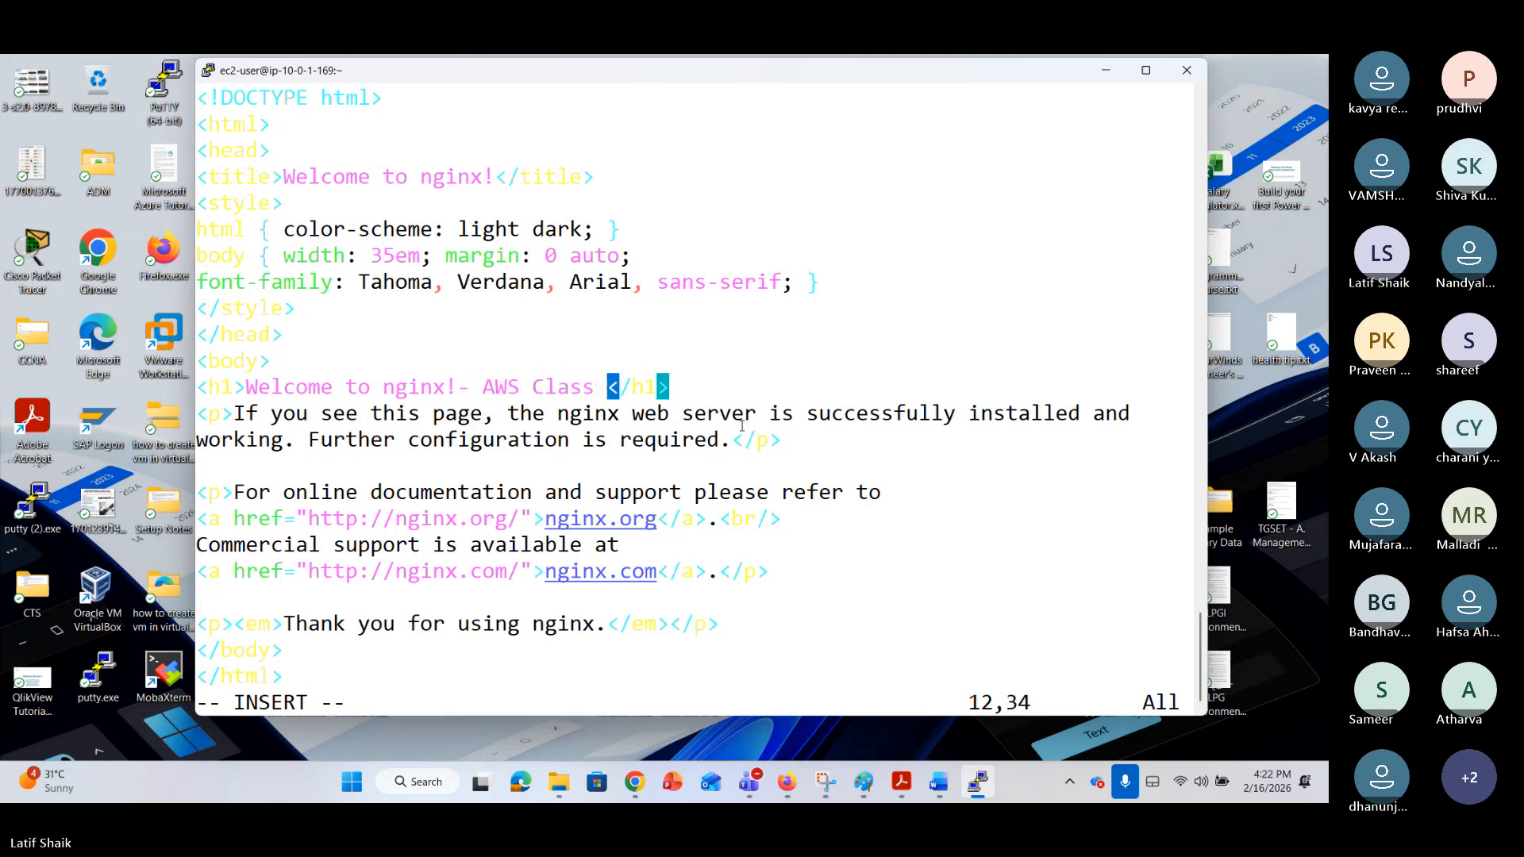
type(" for NTT")
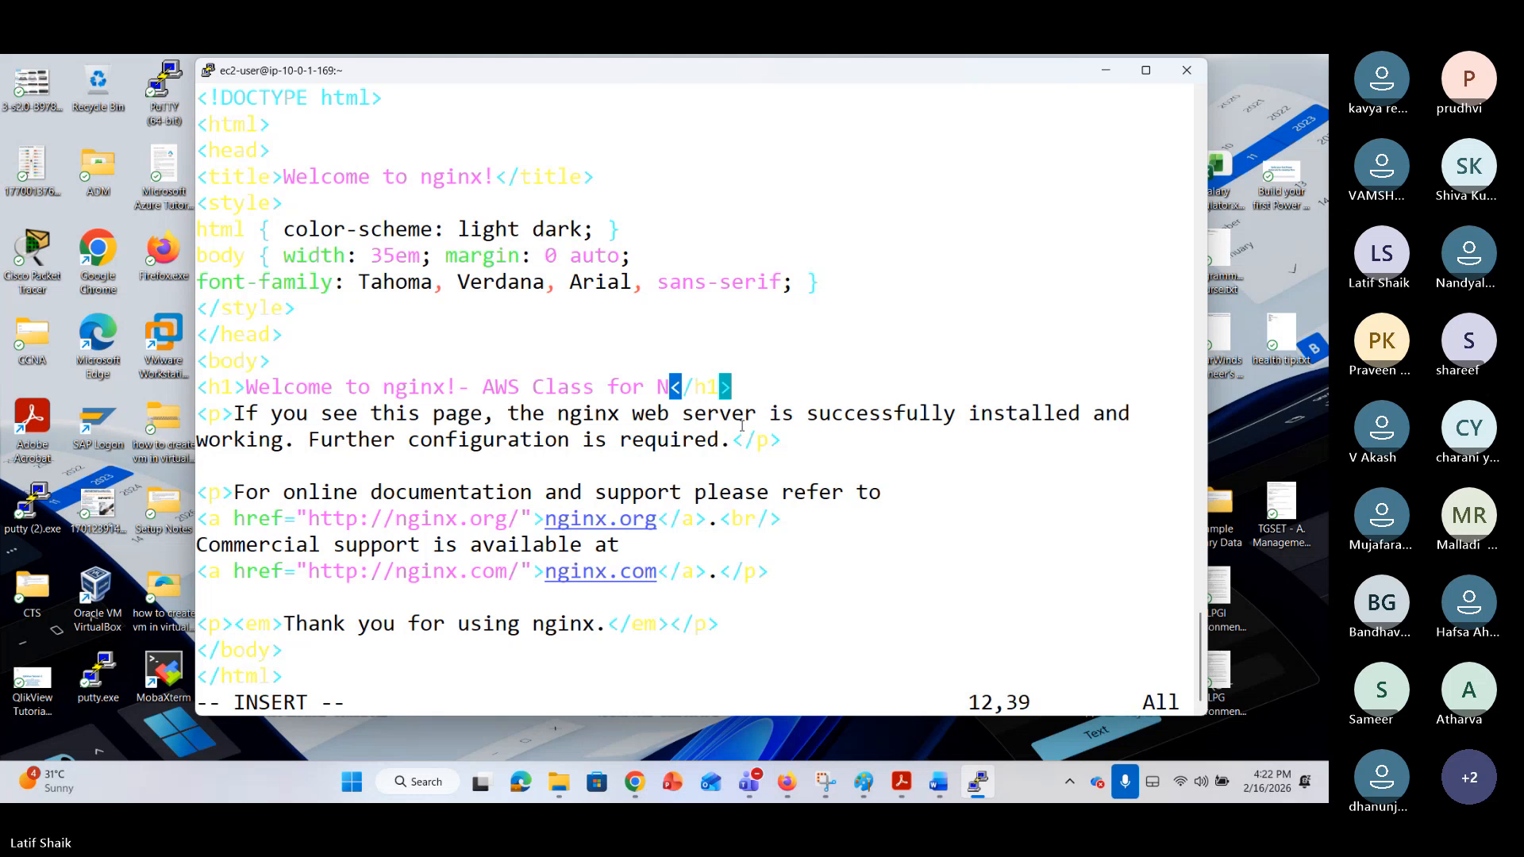
key("Escape")
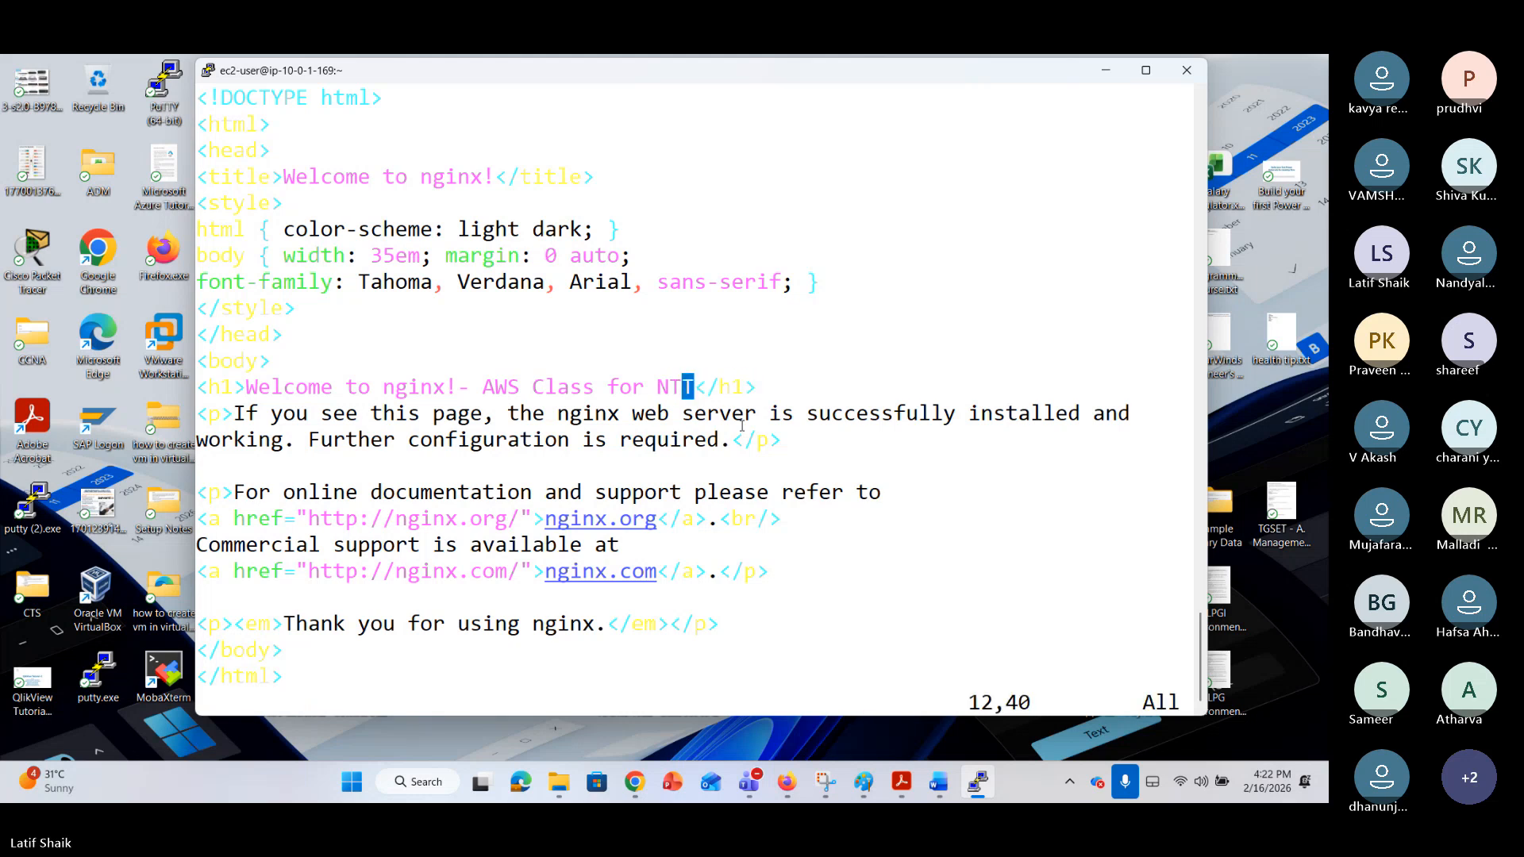
type(":wq!")
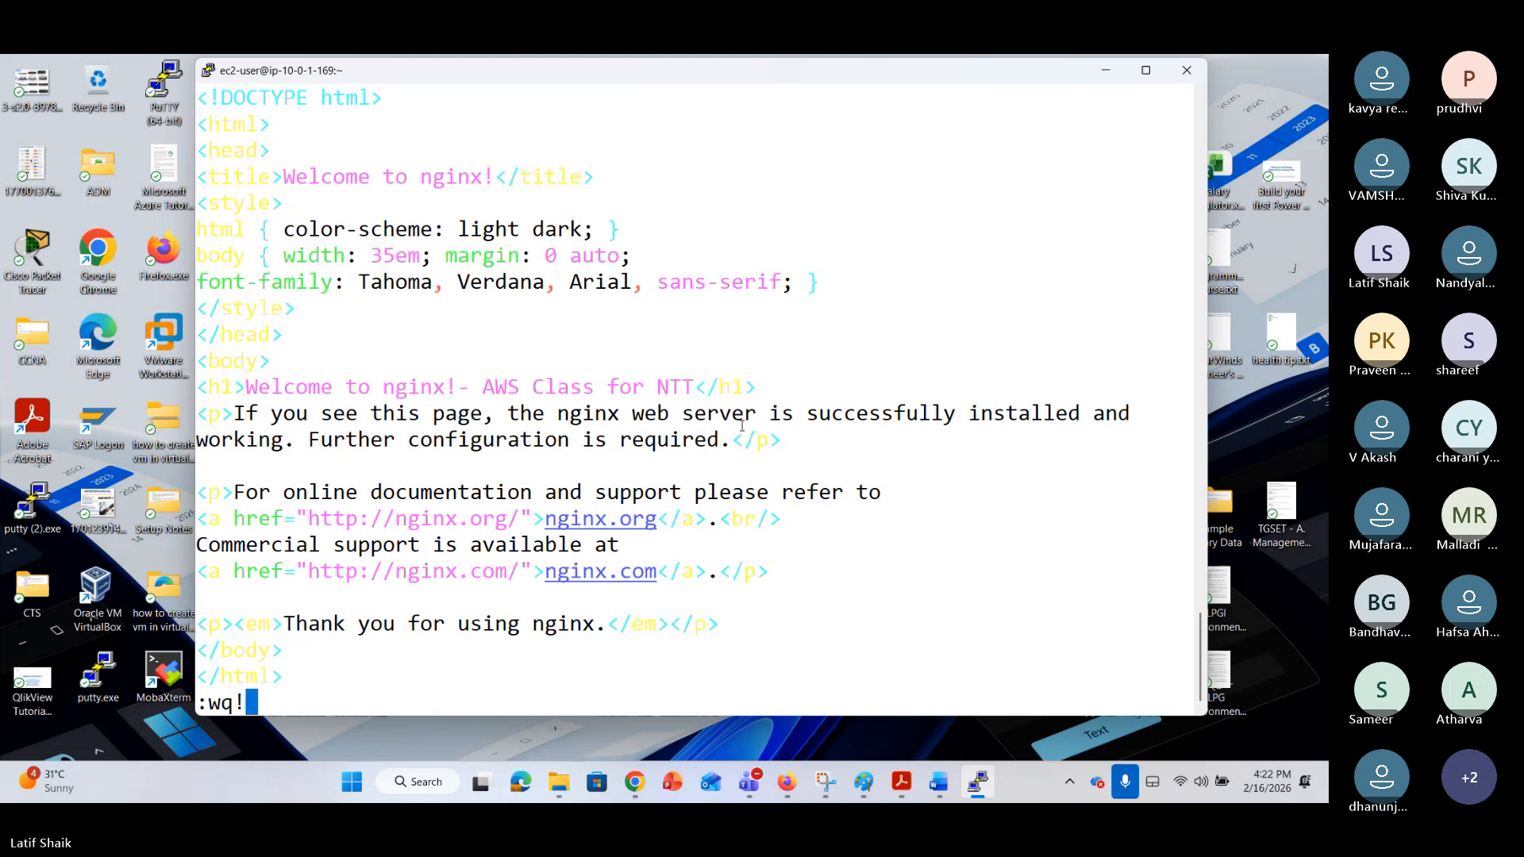
key("Return")
Restart the nginx service with sudo systemctl by changing start to restart in the earlier command.
key("Up")
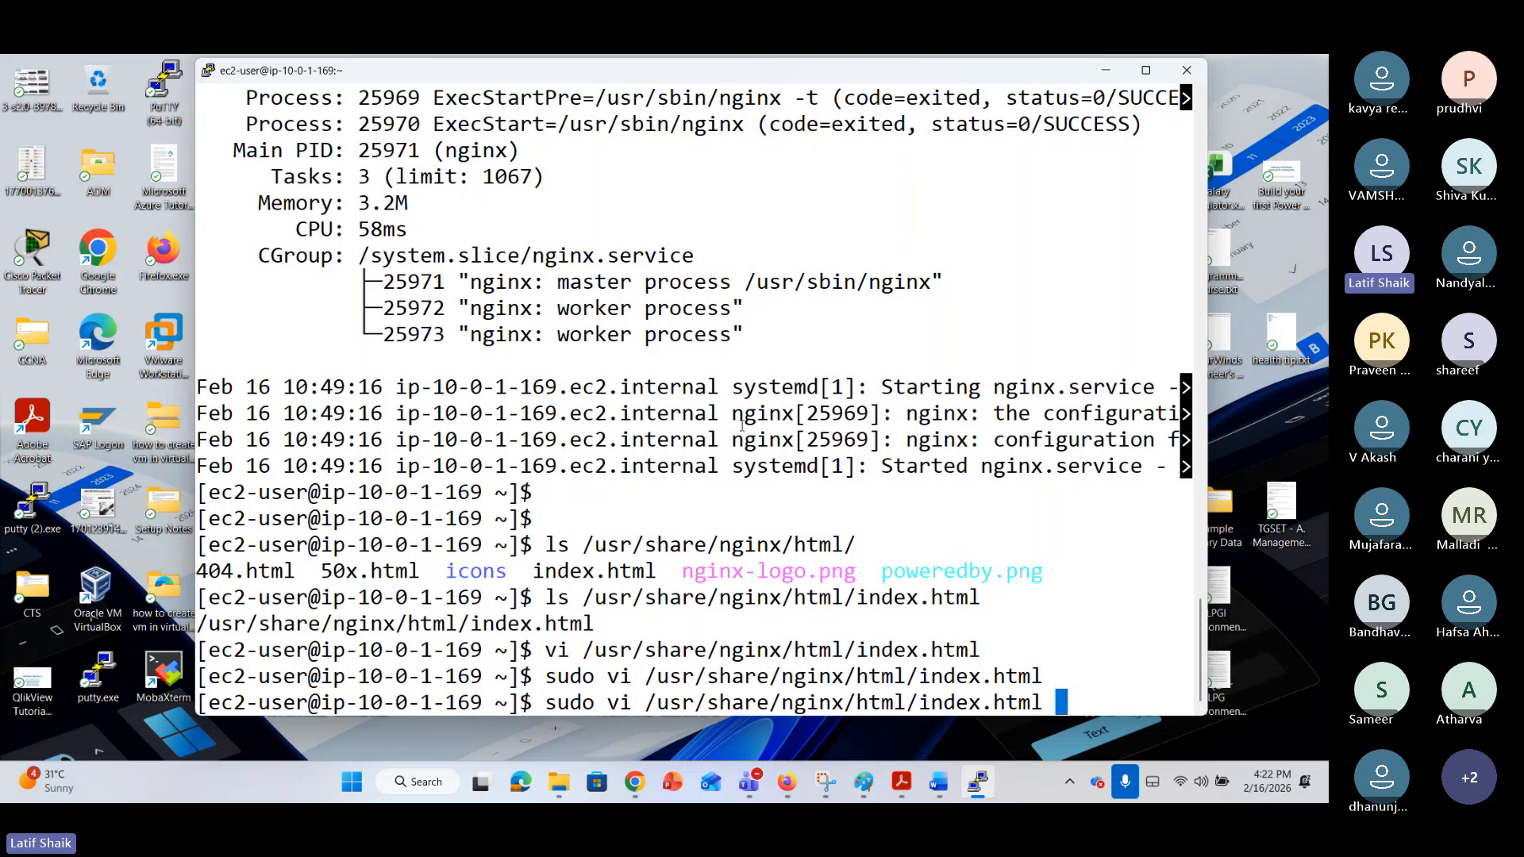
key("Up")
key("Up")
key("Up")
key("Up")
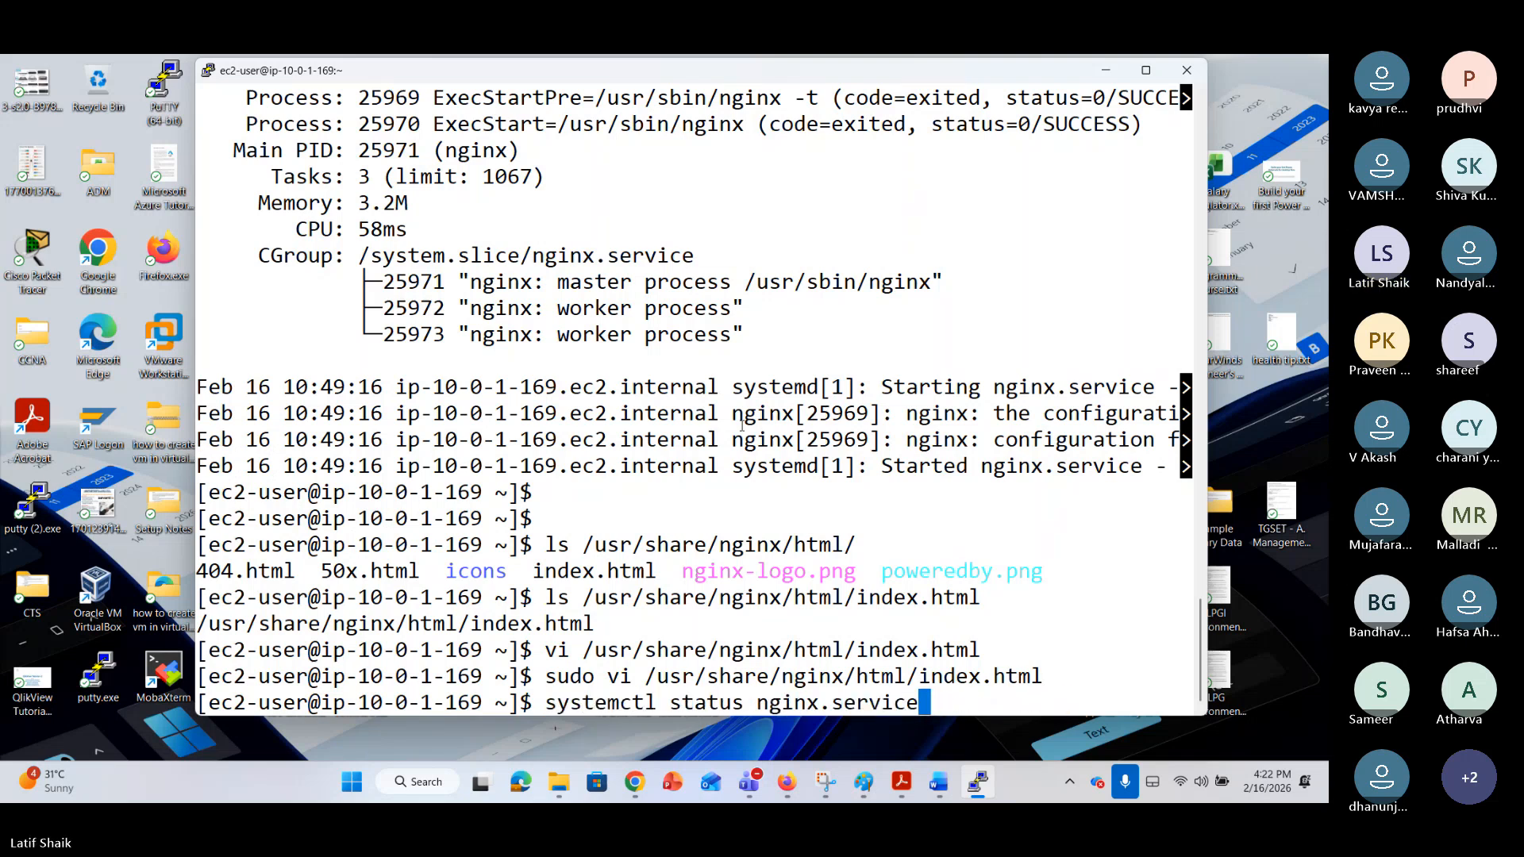
key("Up")
key("Left")
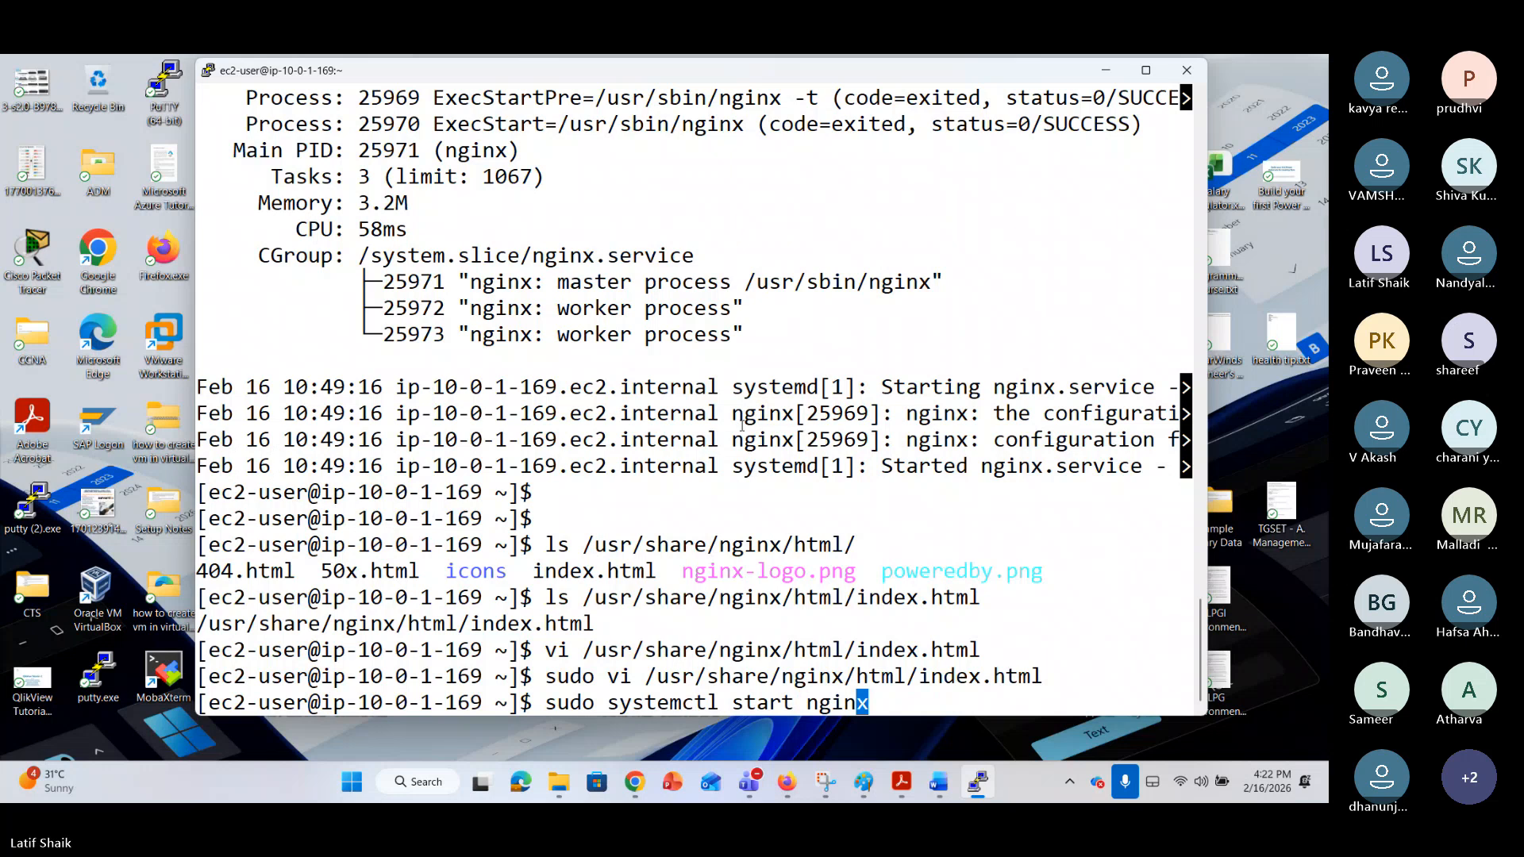
key("ctrl+Left")
key("ctrl+Left")
type("re")
key("Return")
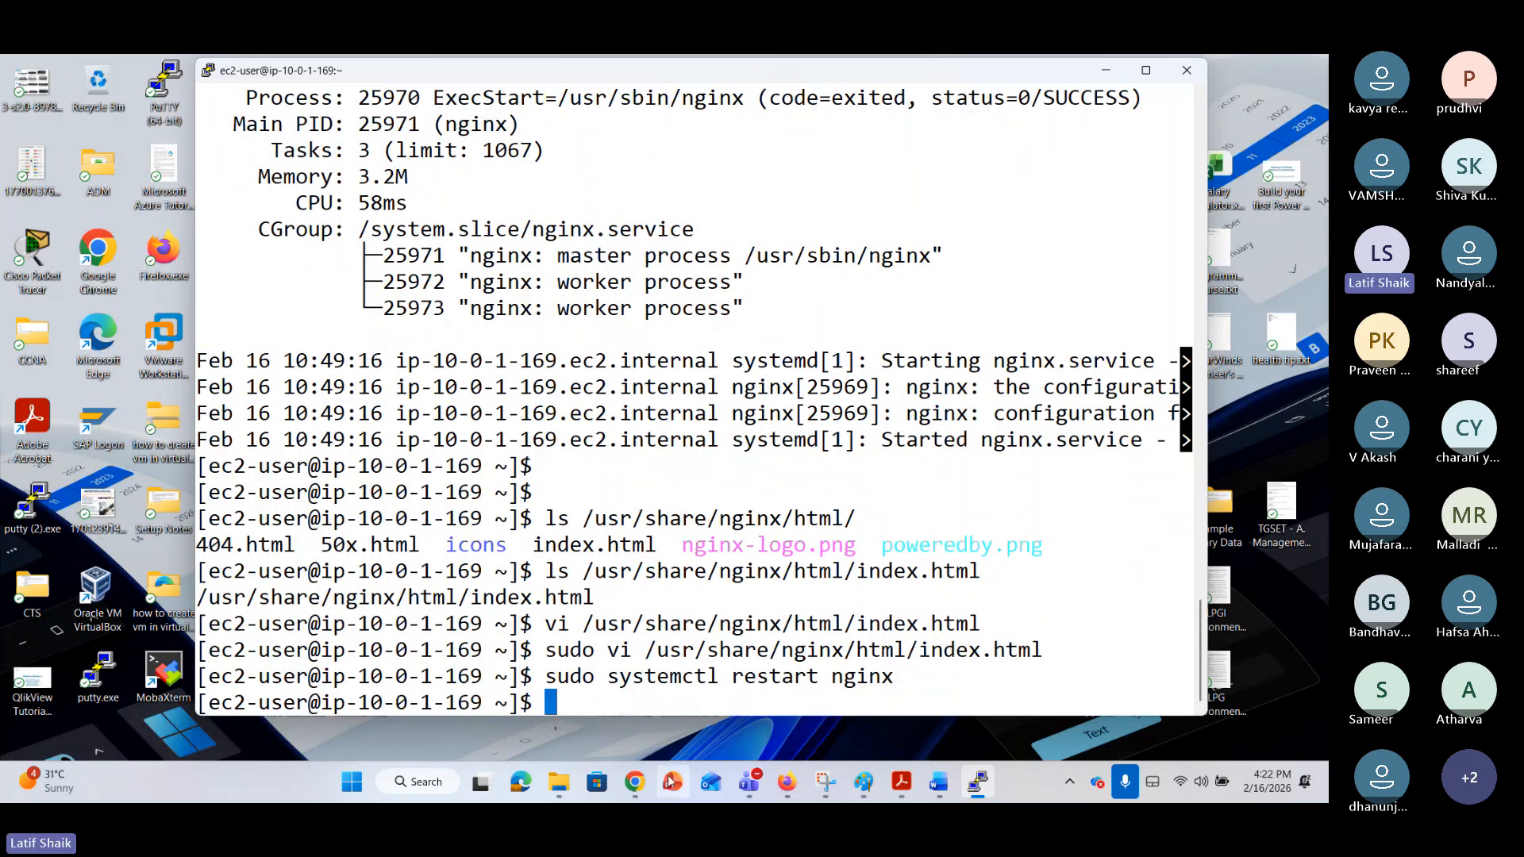
Switch to Chrome, reload the nginx page at the instance's public IP and check its heading.
left_click(635, 783)
left_click(1006, 72)
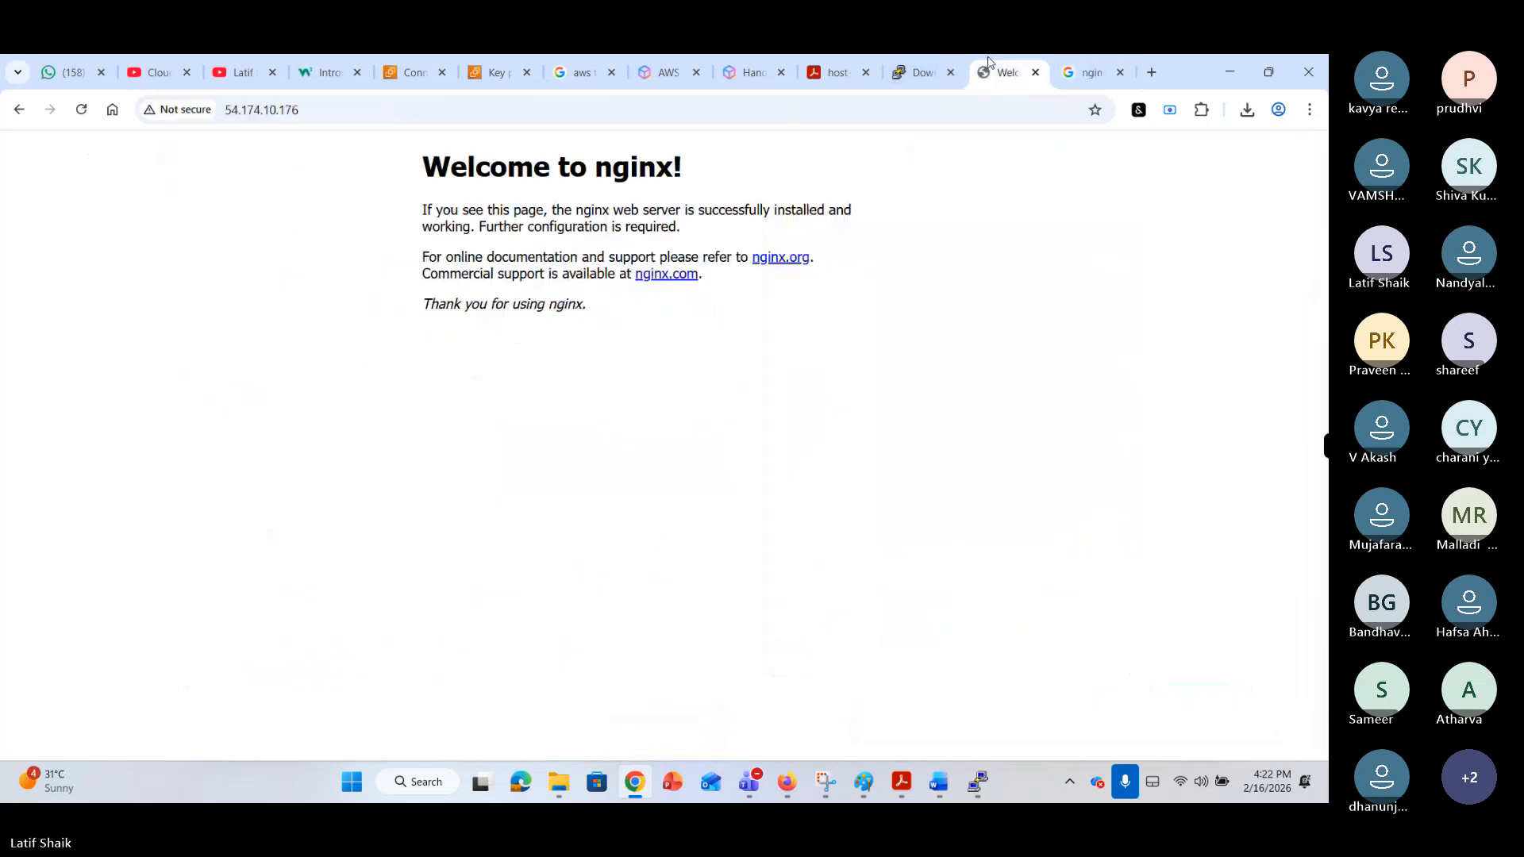
left_click(83, 113)
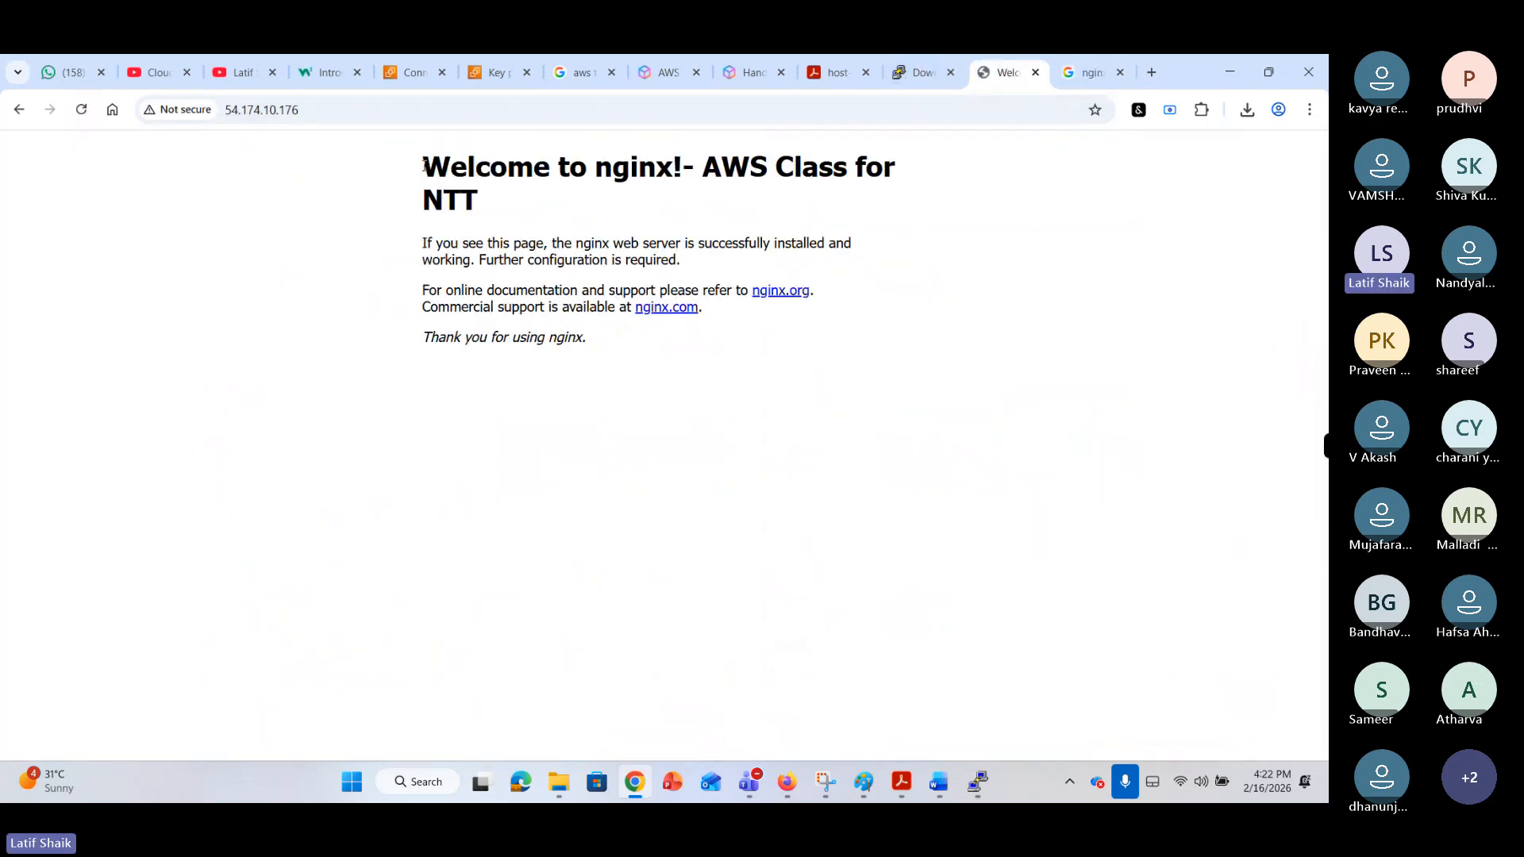
left_click_drag(424, 166, 497, 214)
left_click(499, 216)
left_click(1230, 71)
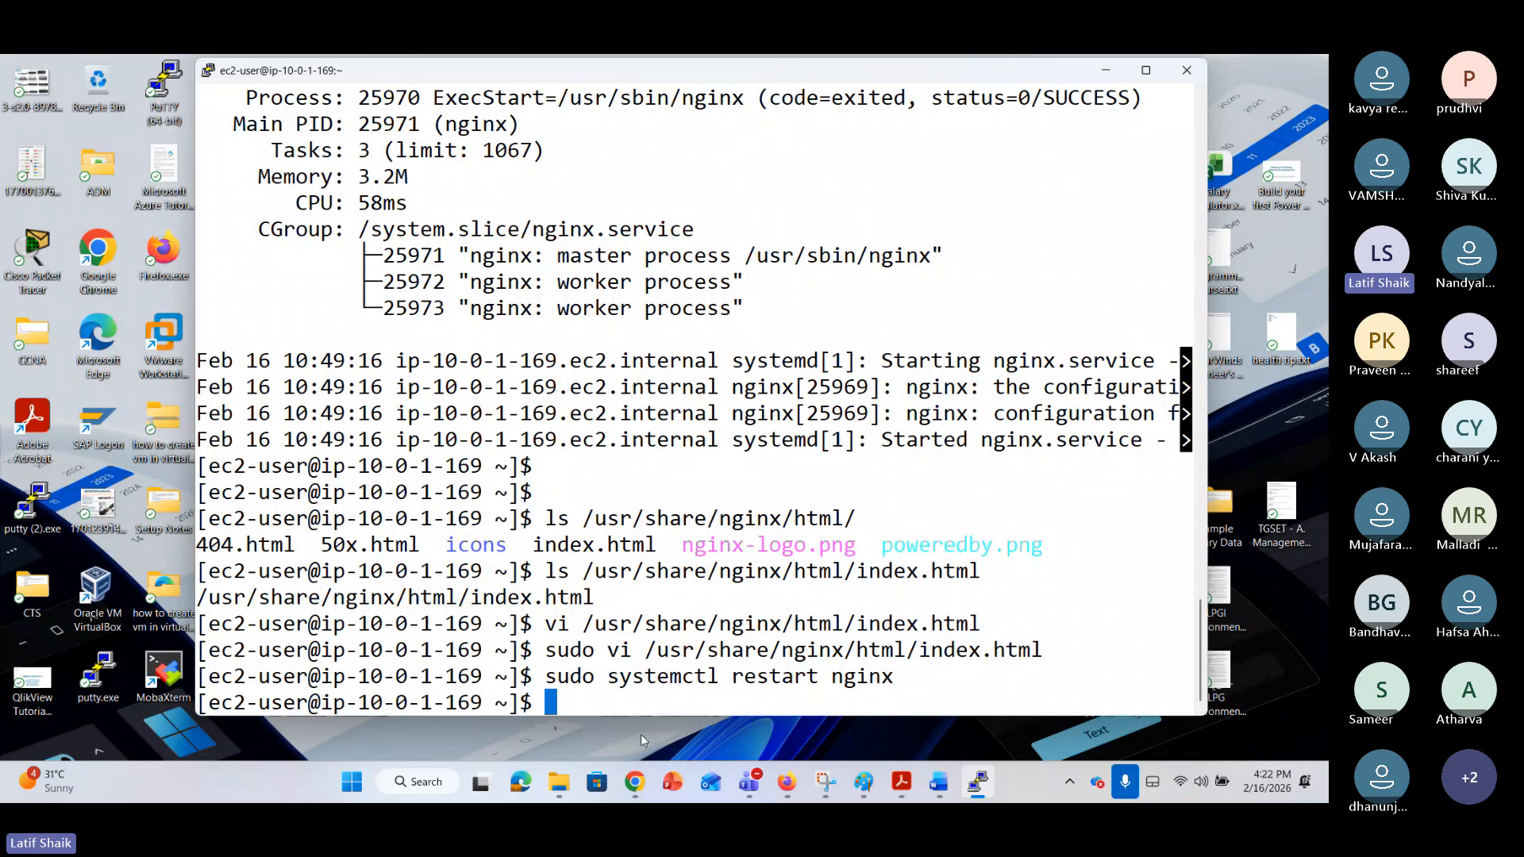
left_click(635, 781)
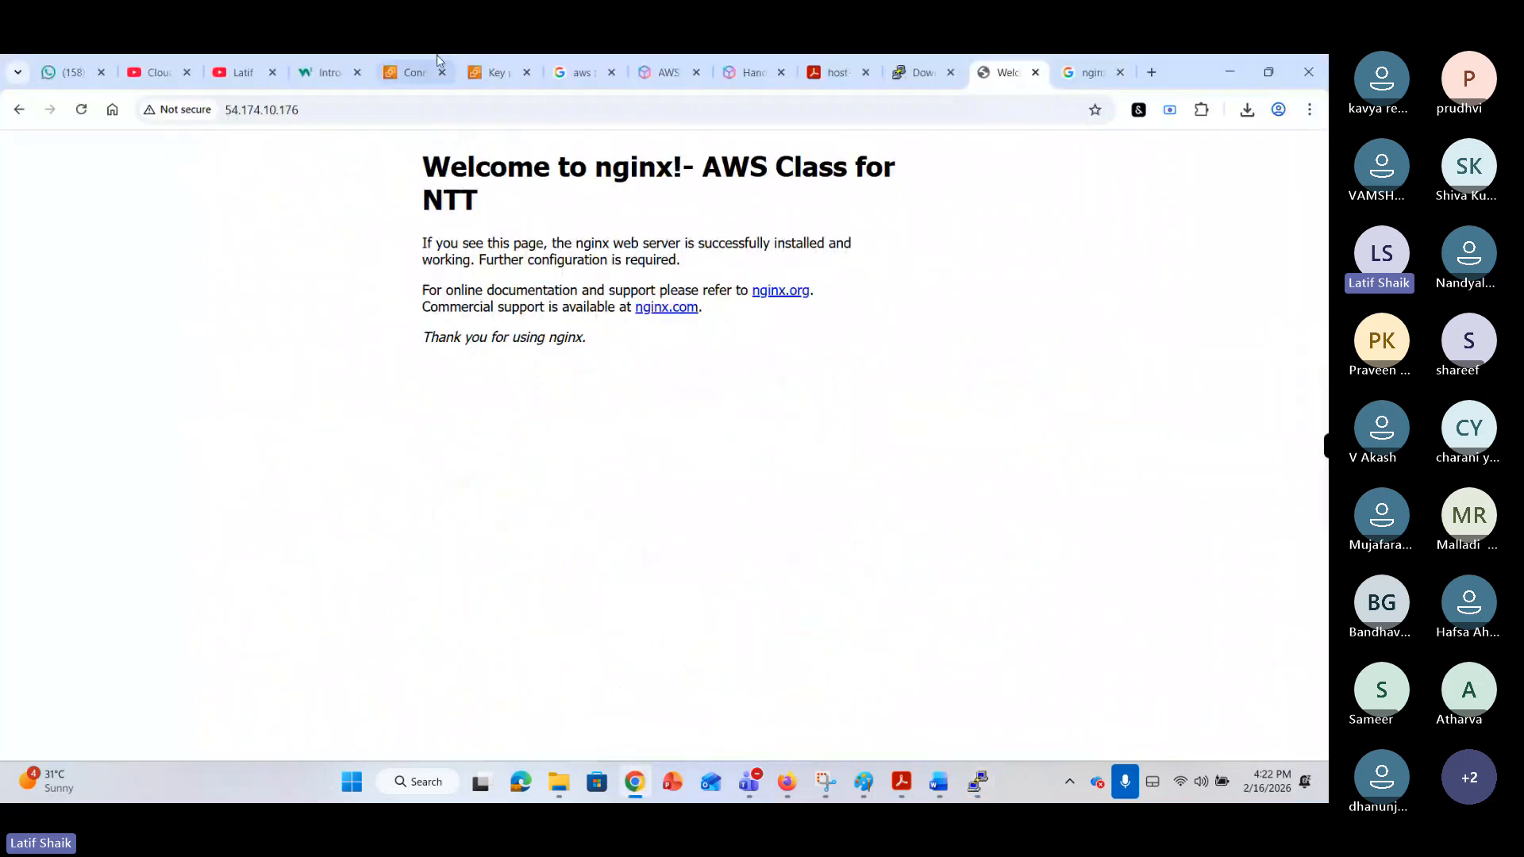
Return to the EC2 Instances list and examine the monitoring graphs of projecta-webserver.
left_click(412, 71)
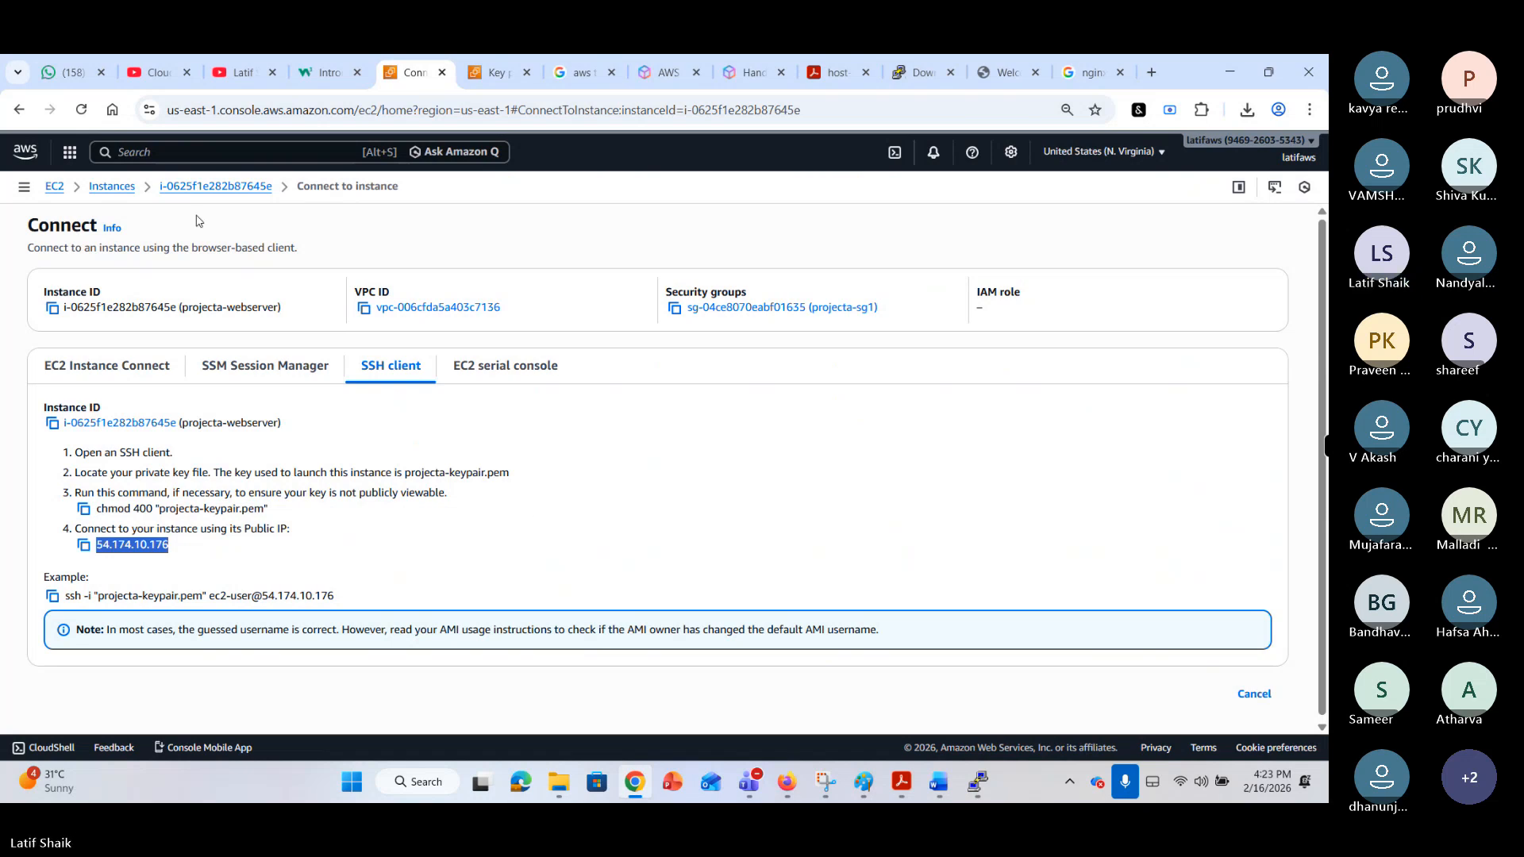
left_click(115, 187)
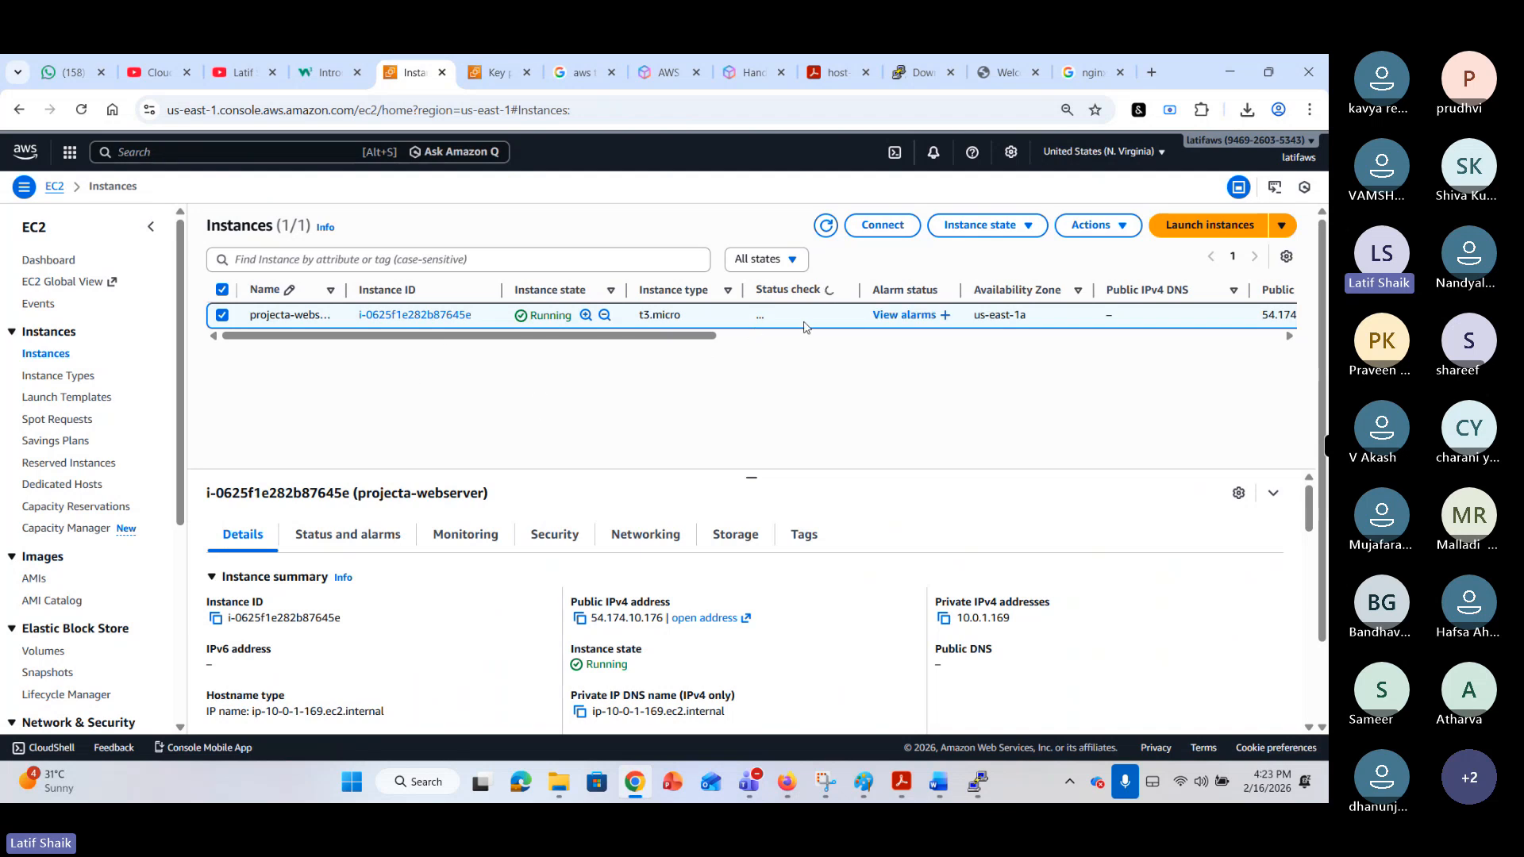
scroll(626, 454, "down", 2)
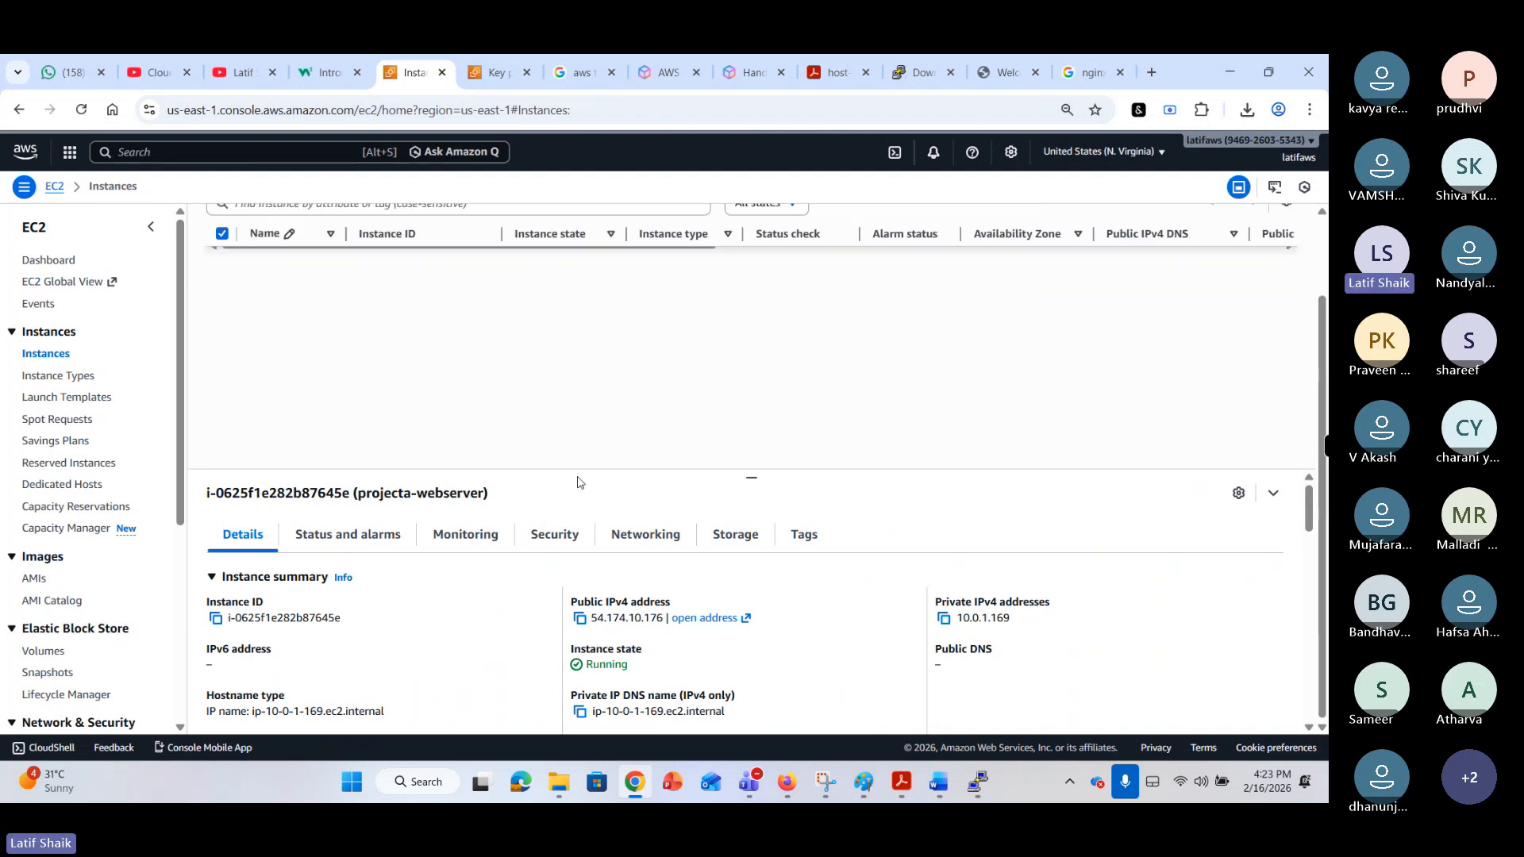
left_click(473, 538)
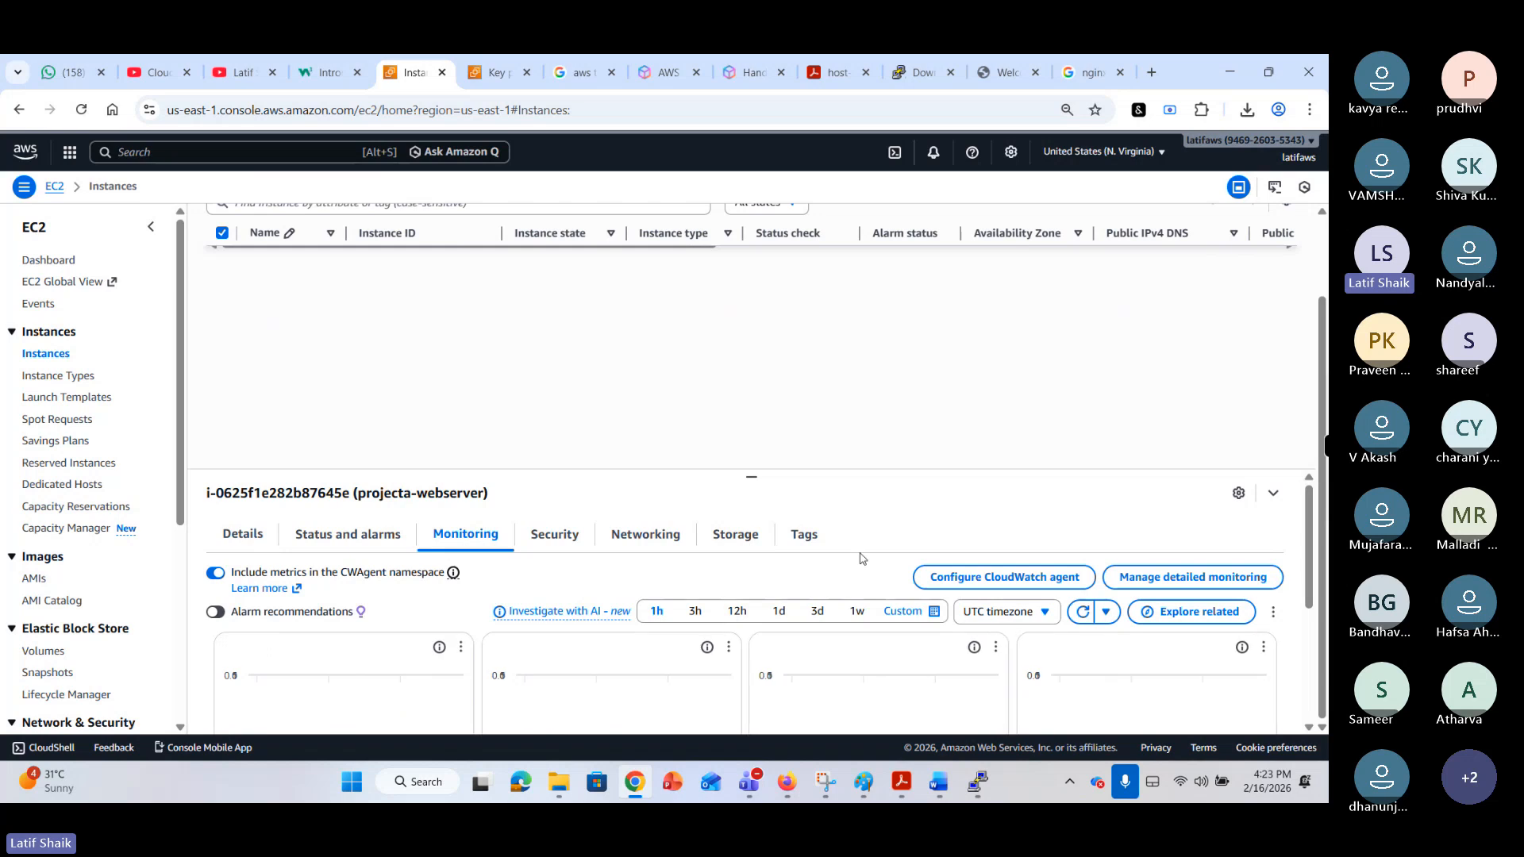
scroll(681, 606, "down", 1)
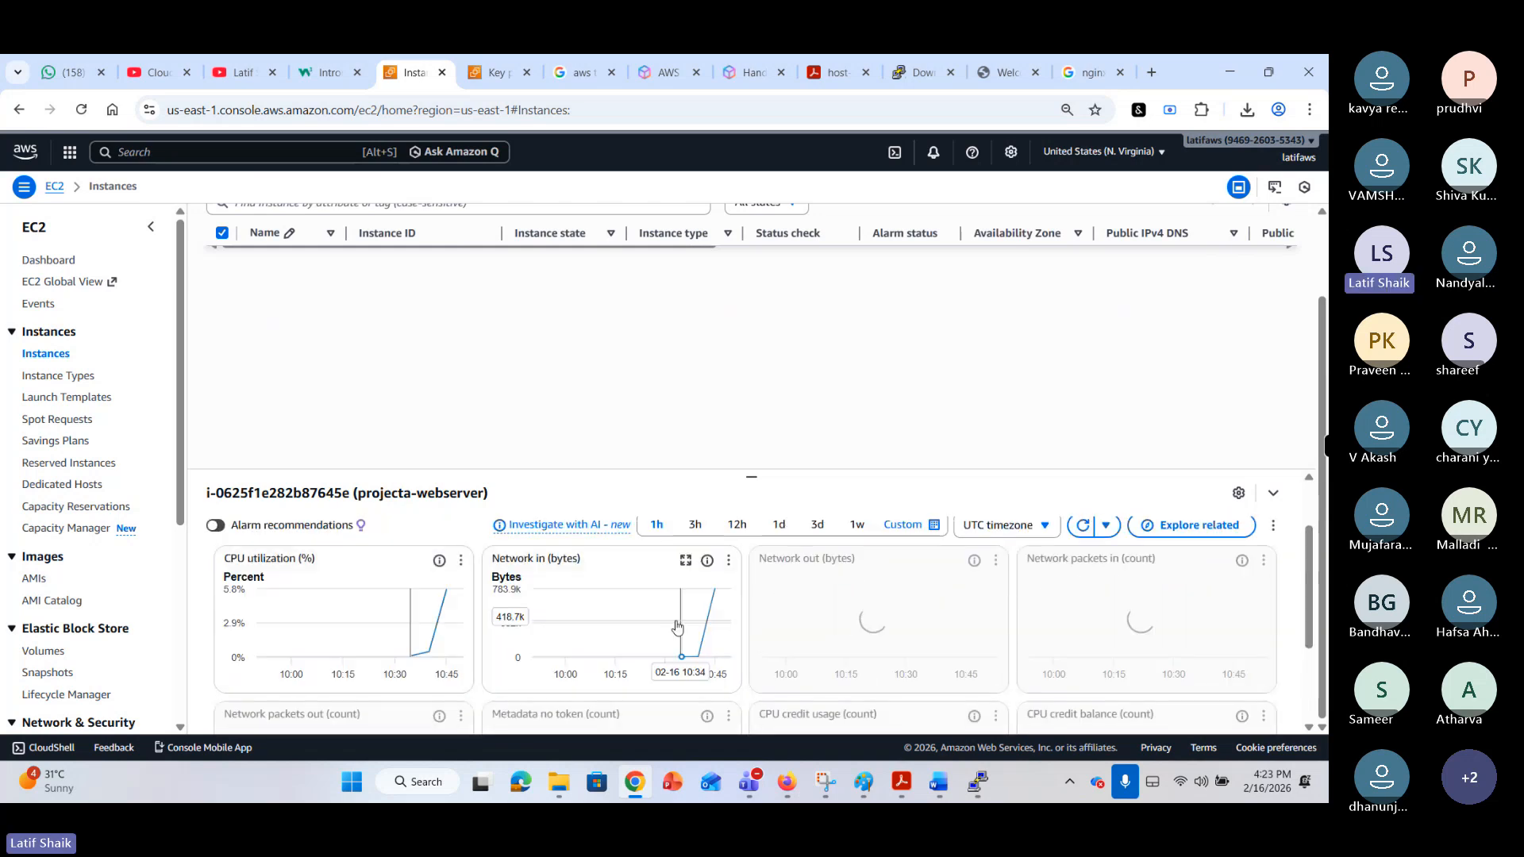
scroll(676, 604, "up", 1)
scroll(726, 395, "up", 2)
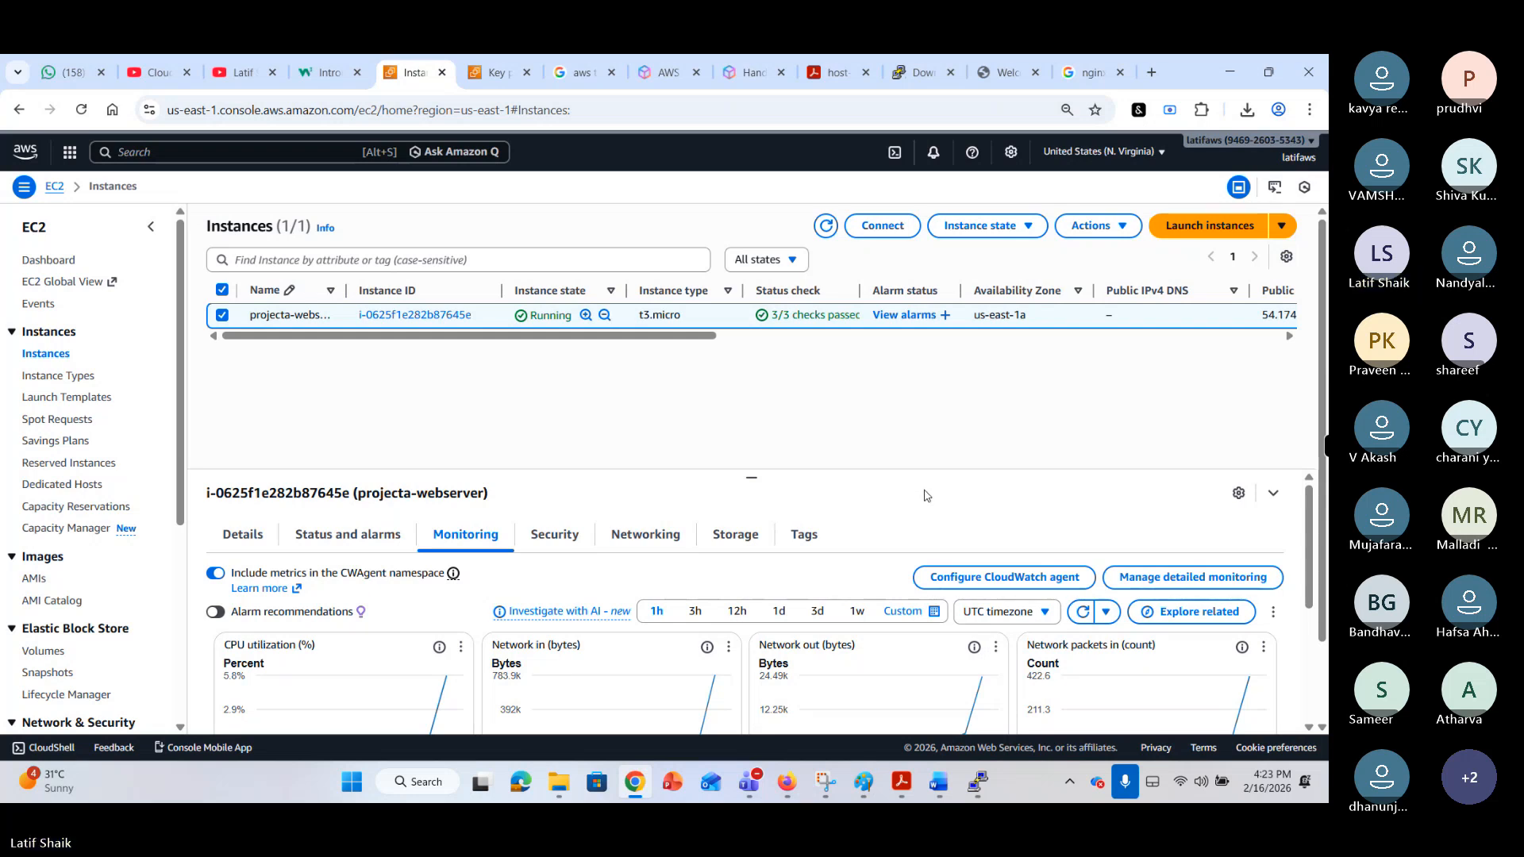
Switch to PuTTY, shut down the server with sudo poweroff, and close the disconnected session.
left_click(978, 782)
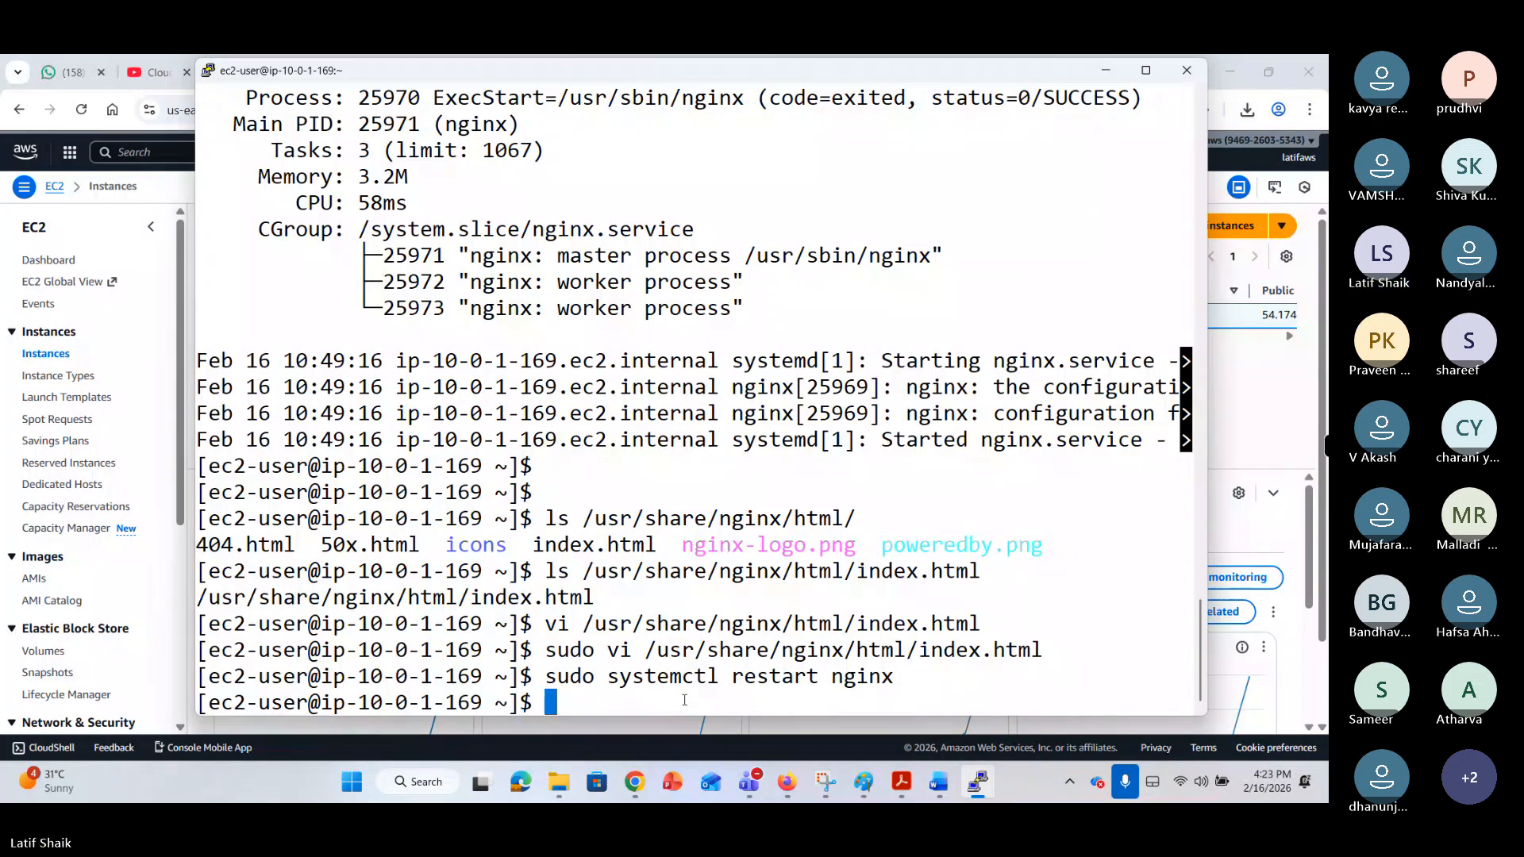
type("sudo power")
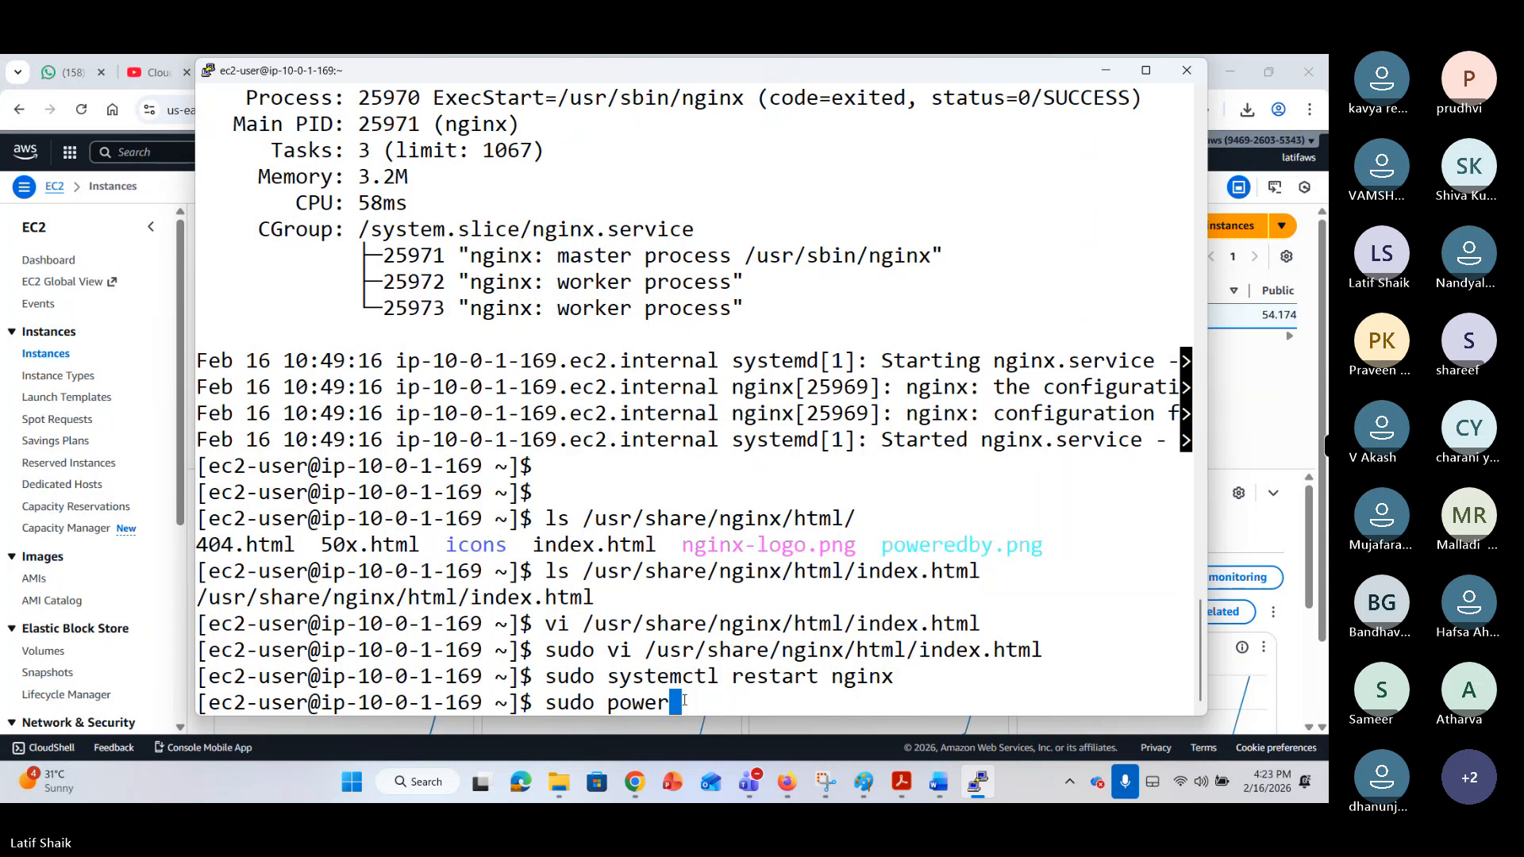
type("off")
key("Return")
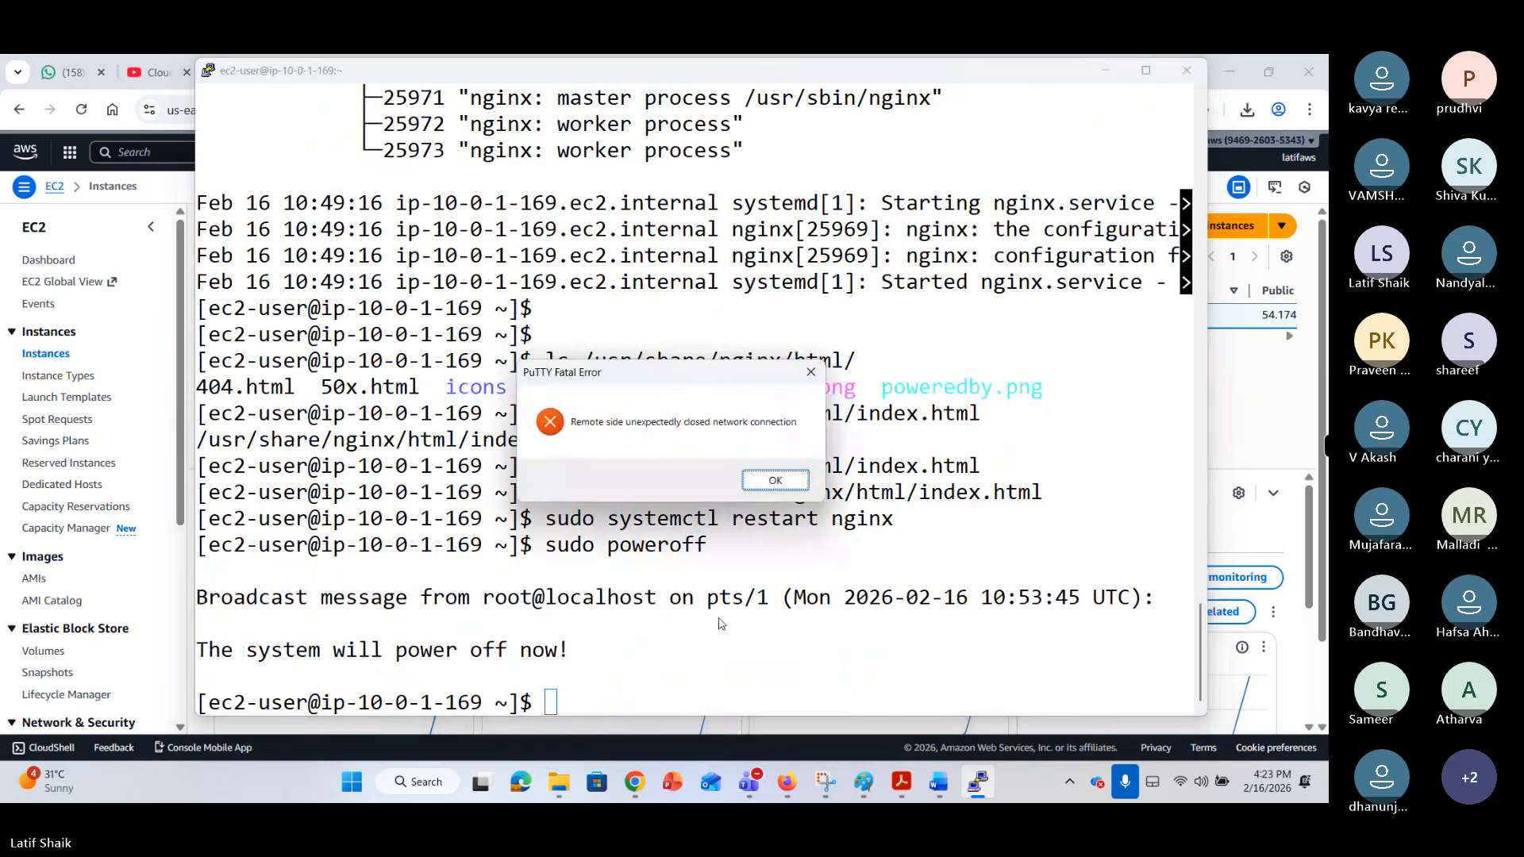
left_click(771, 480)
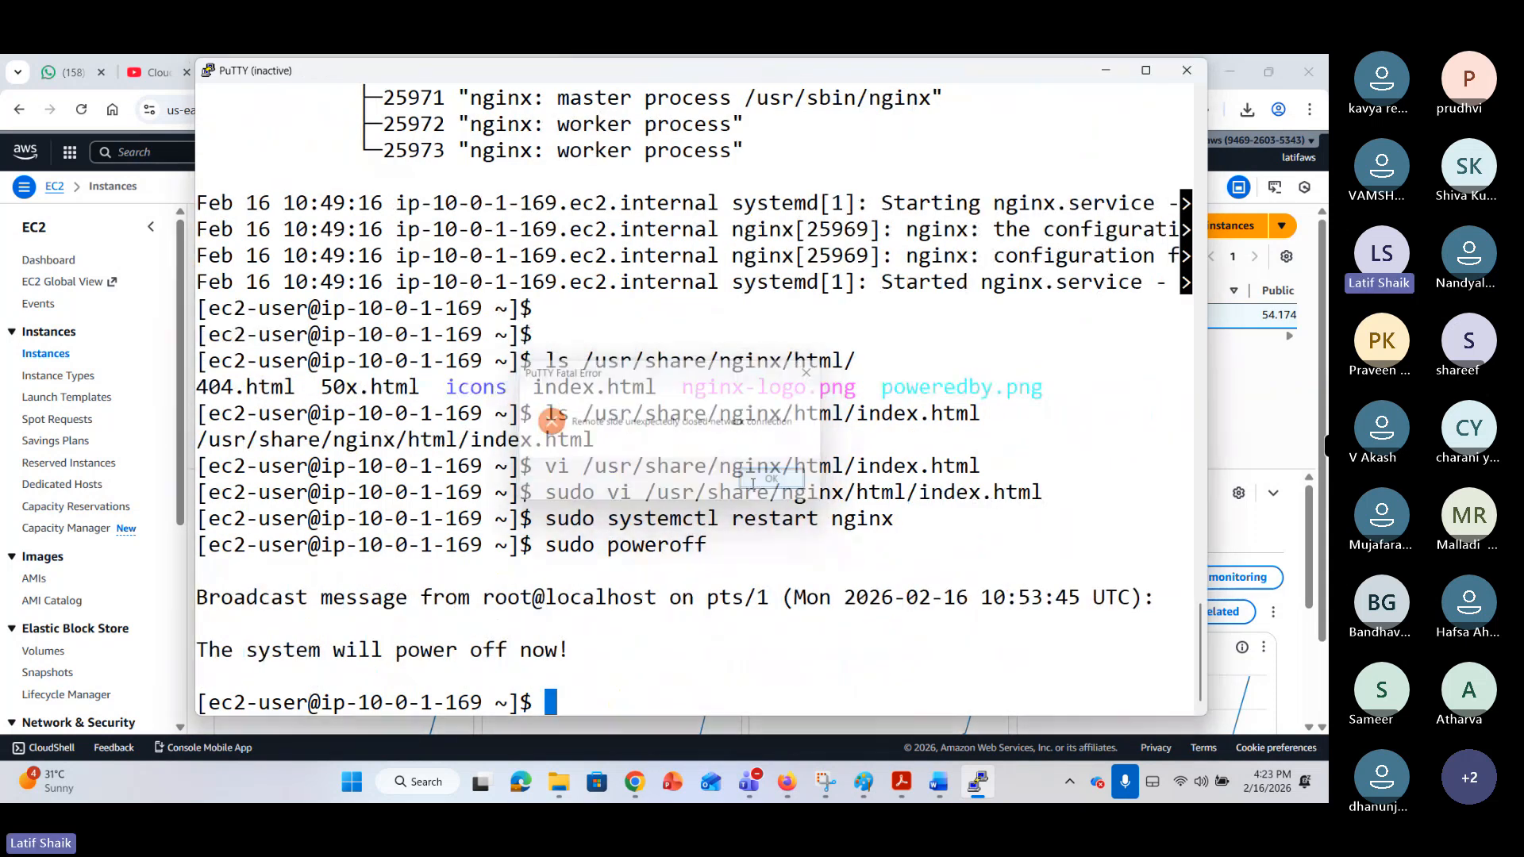
left_click(1188, 71)
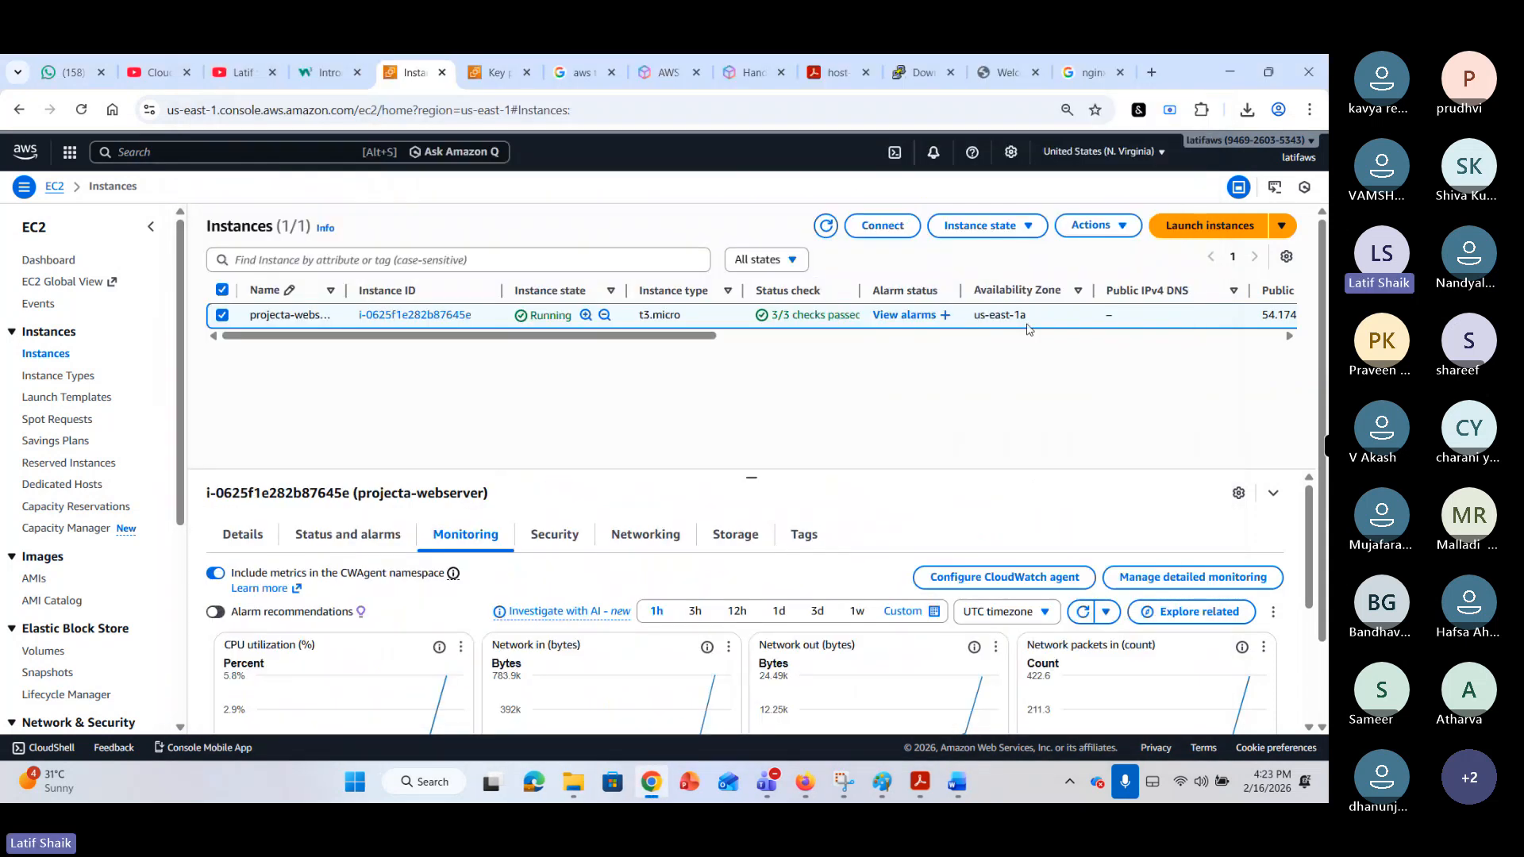
Refresh the EC2 Instances list and check the state and status check of projecta-webserver.
left_click(824, 229)
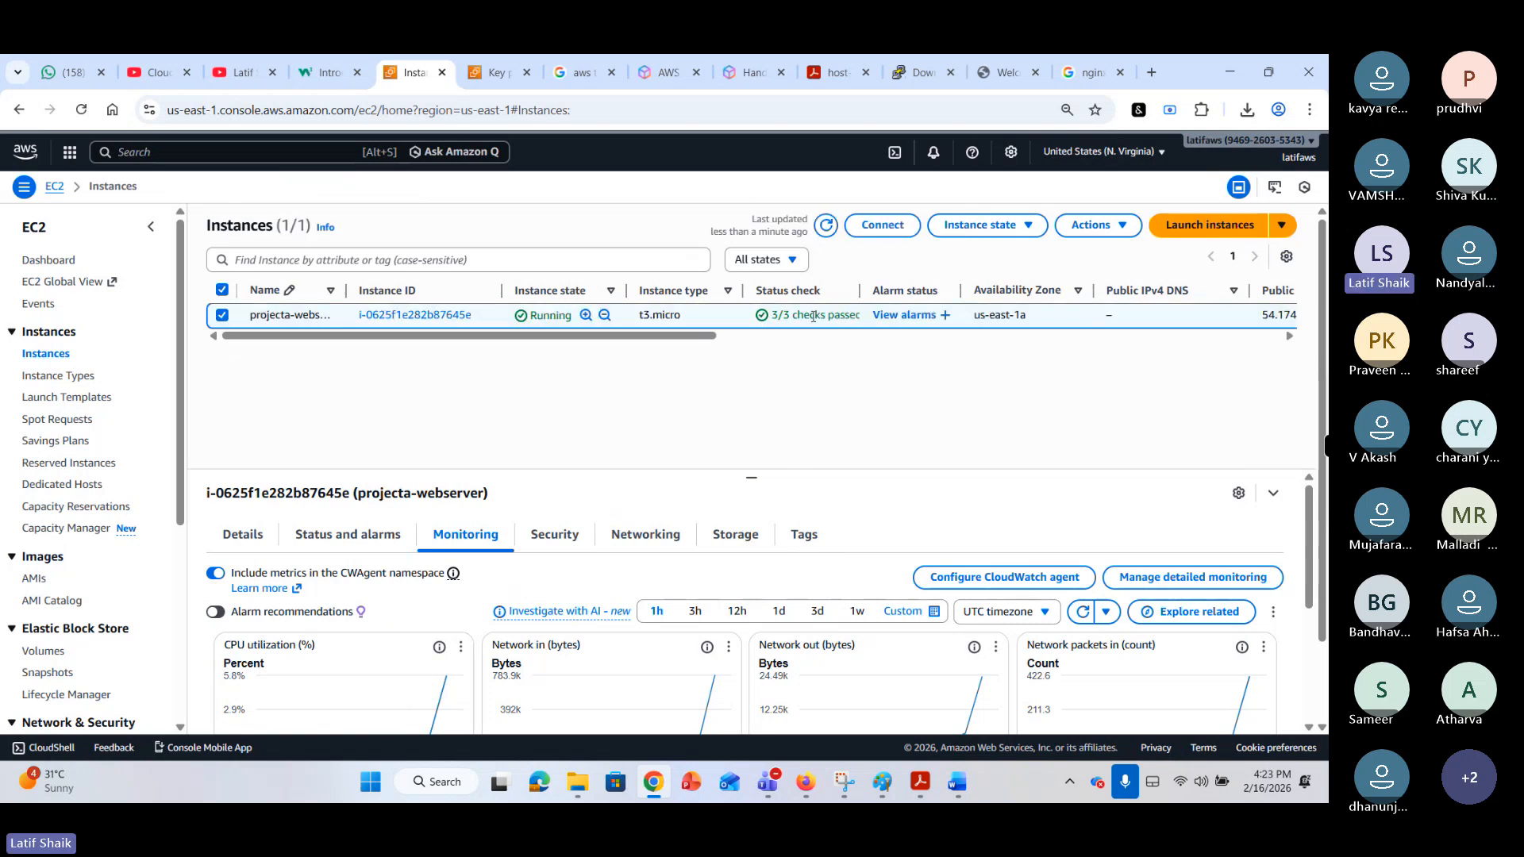
left_click(826, 226)
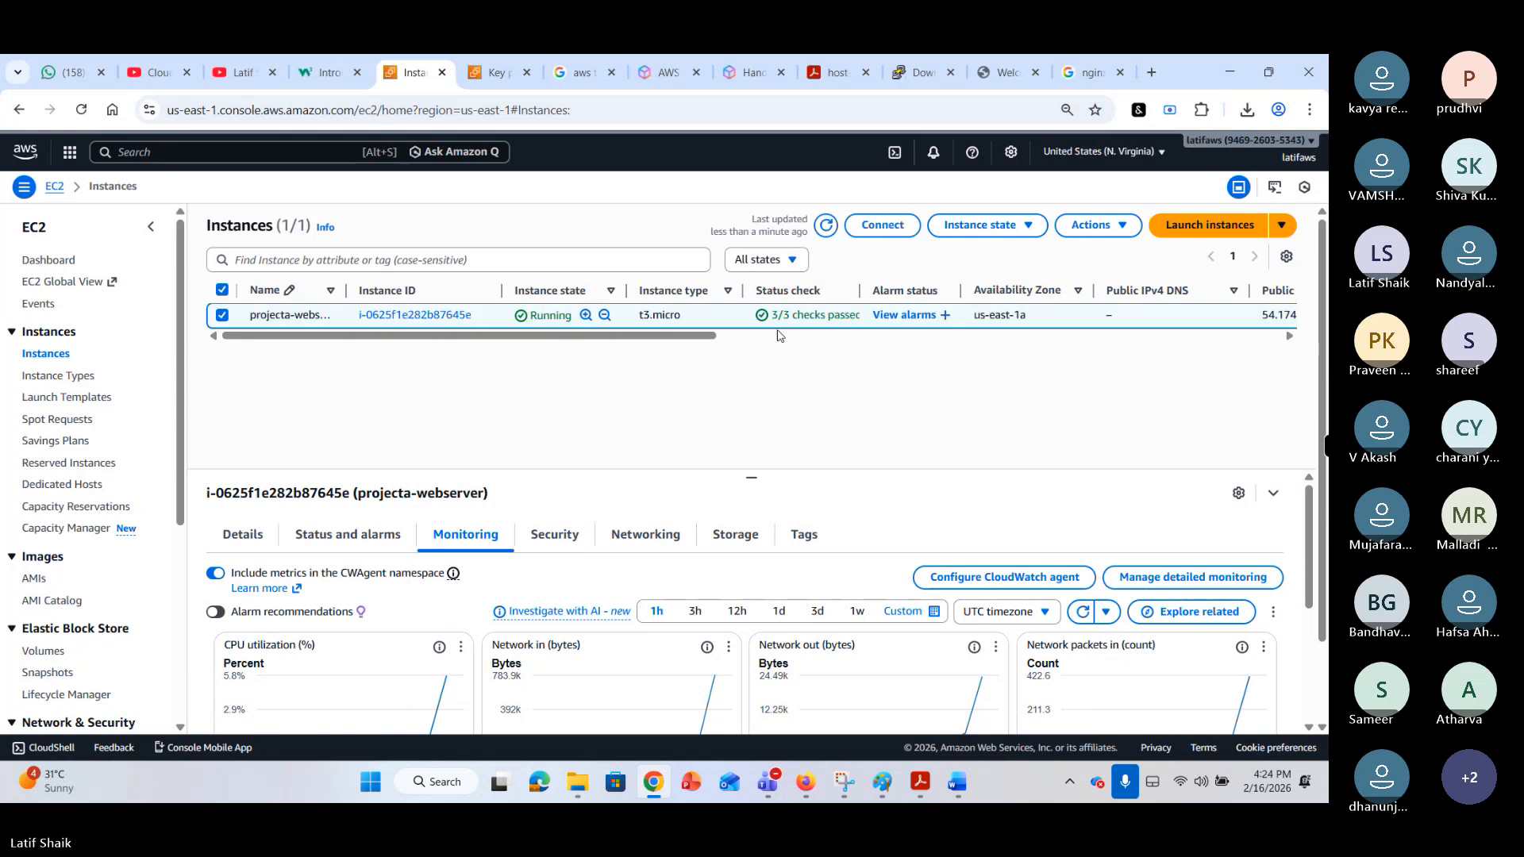
left_click_drag(777, 311, 843, 371)
left_click(847, 377)
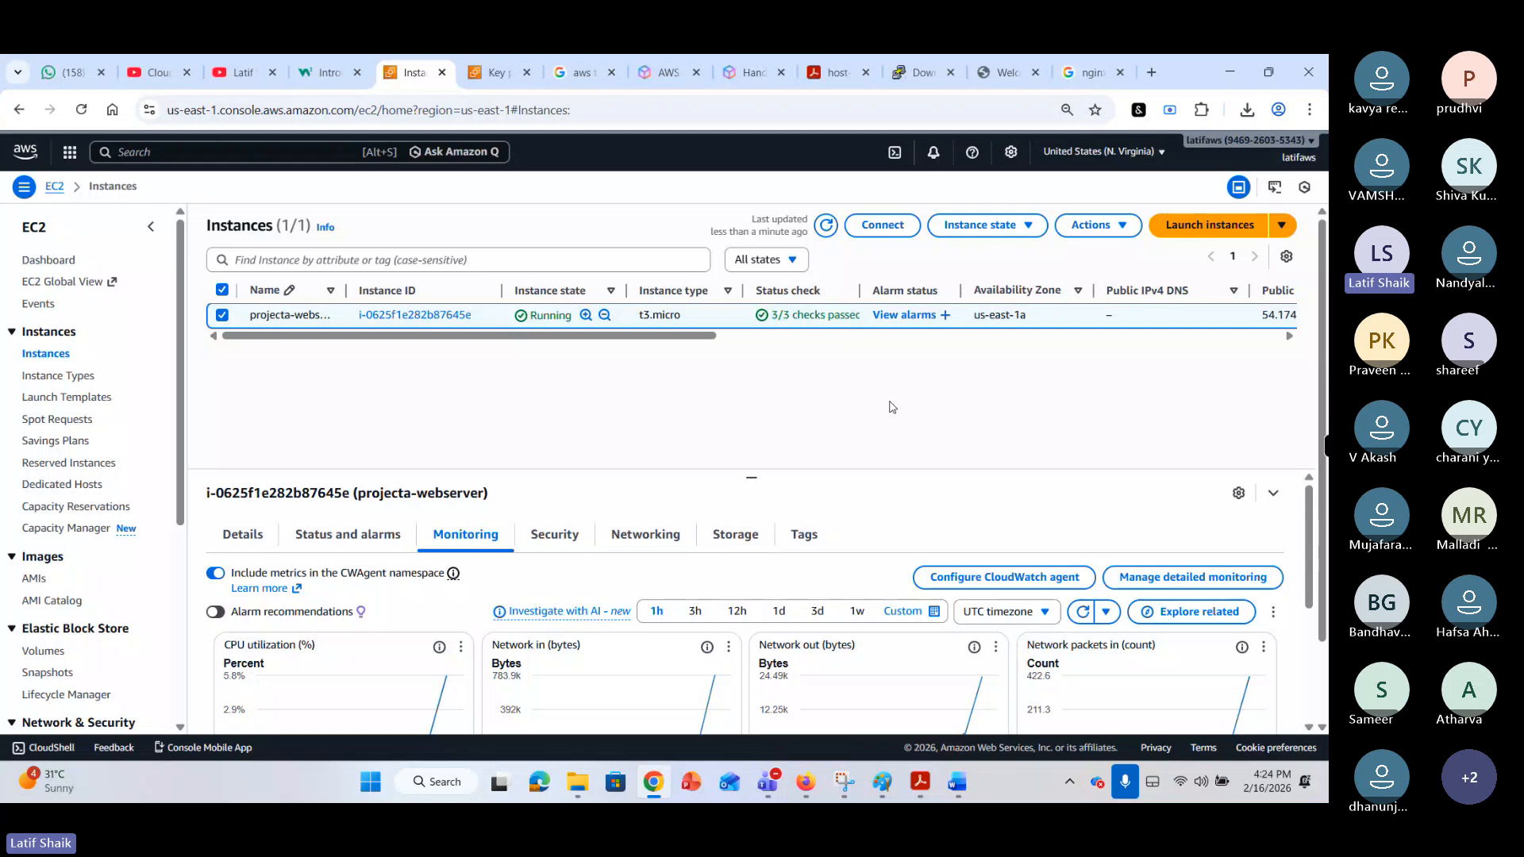
Stop the projecta-webserver instance without skipping OS shutdown, and refresh the list to check its state.
left_click(1120, 232)
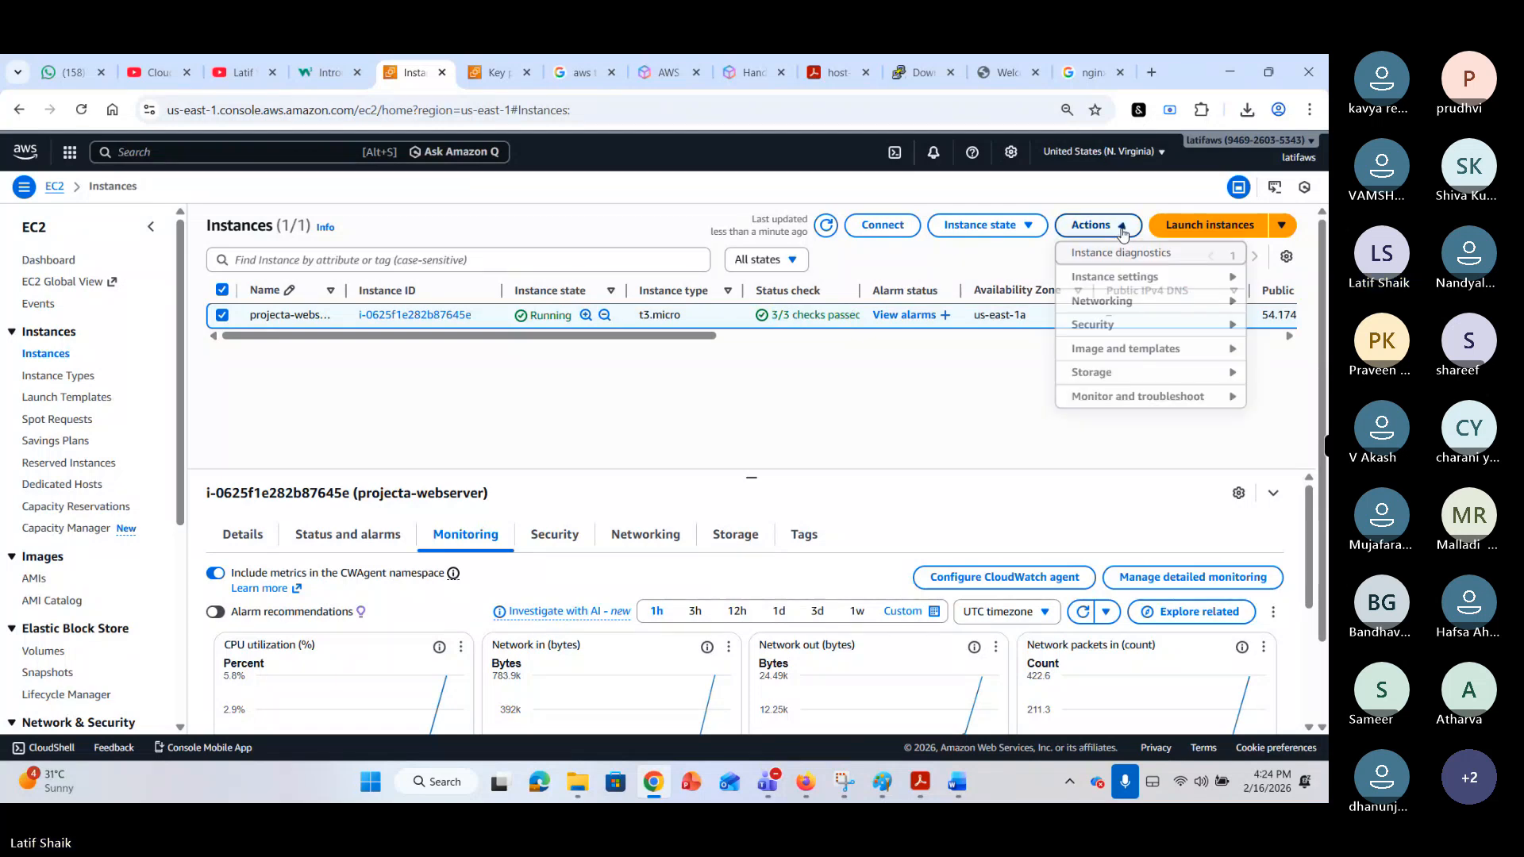
left_click(984, 225)
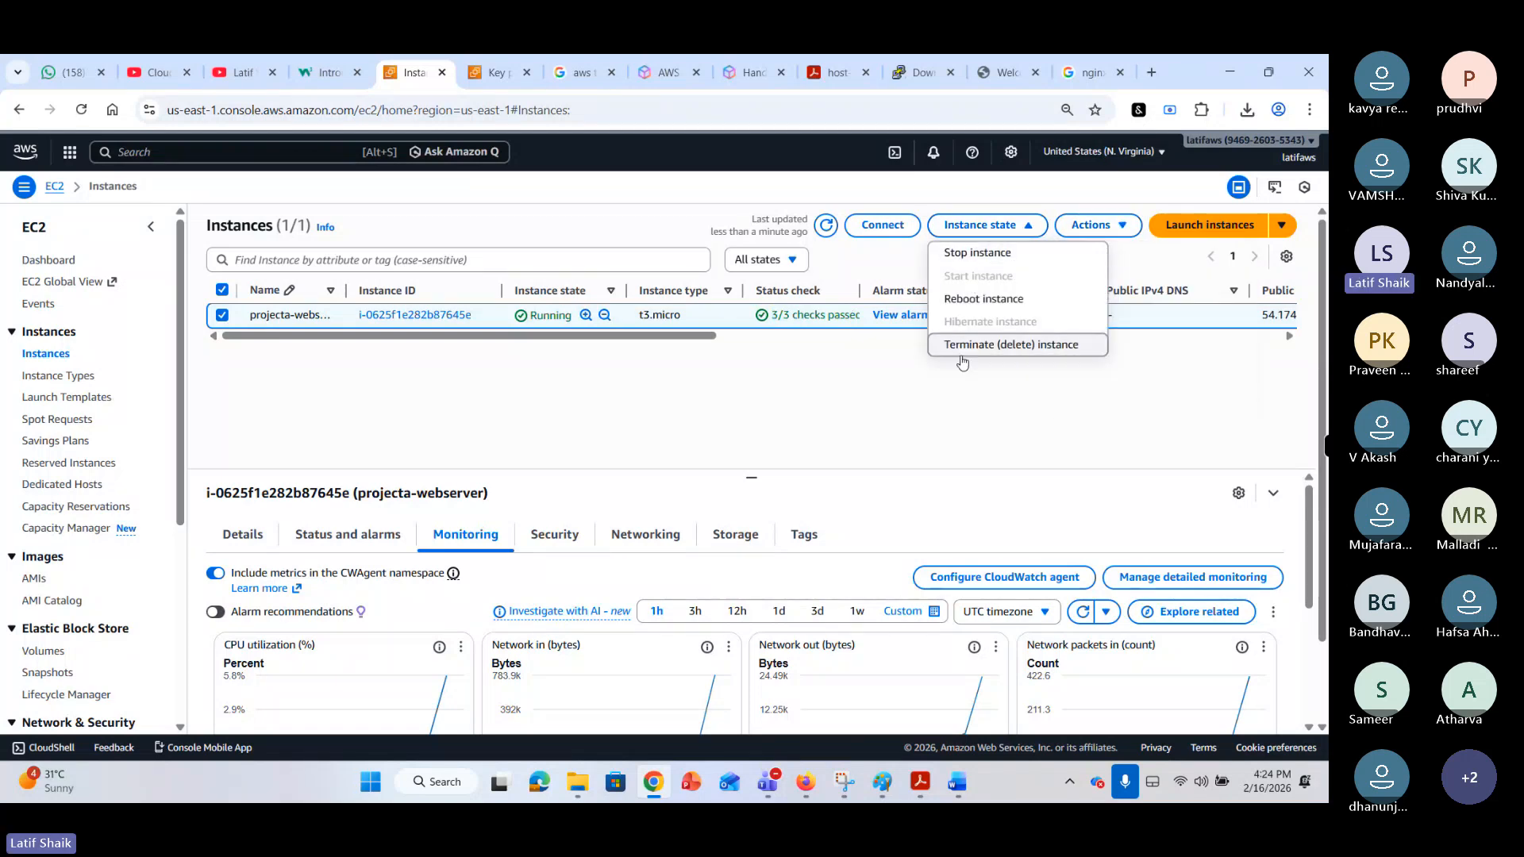
left_click(982, 256)
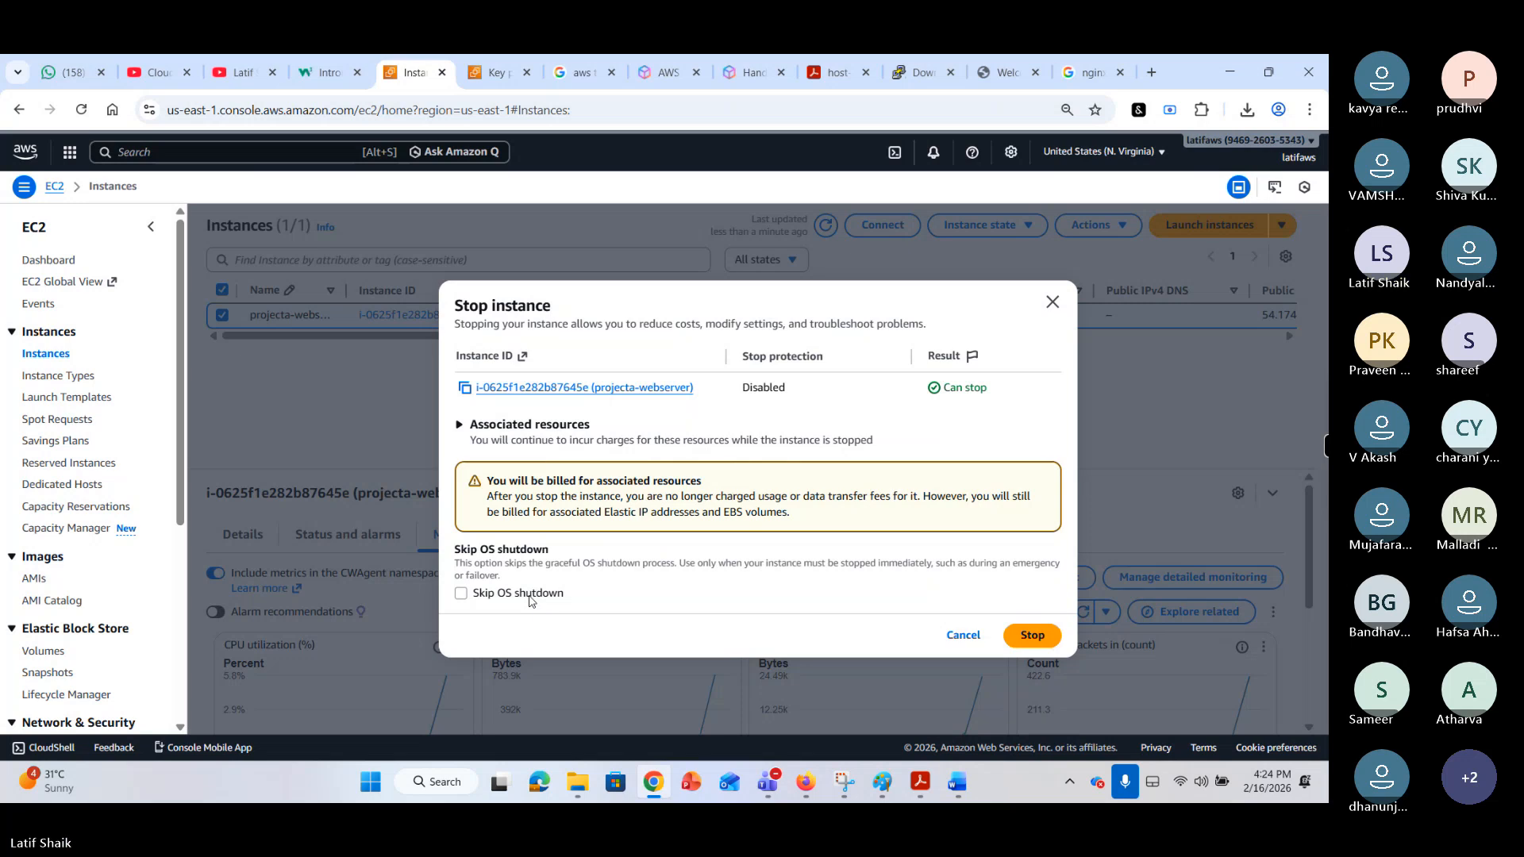
left_click(1034, 637)
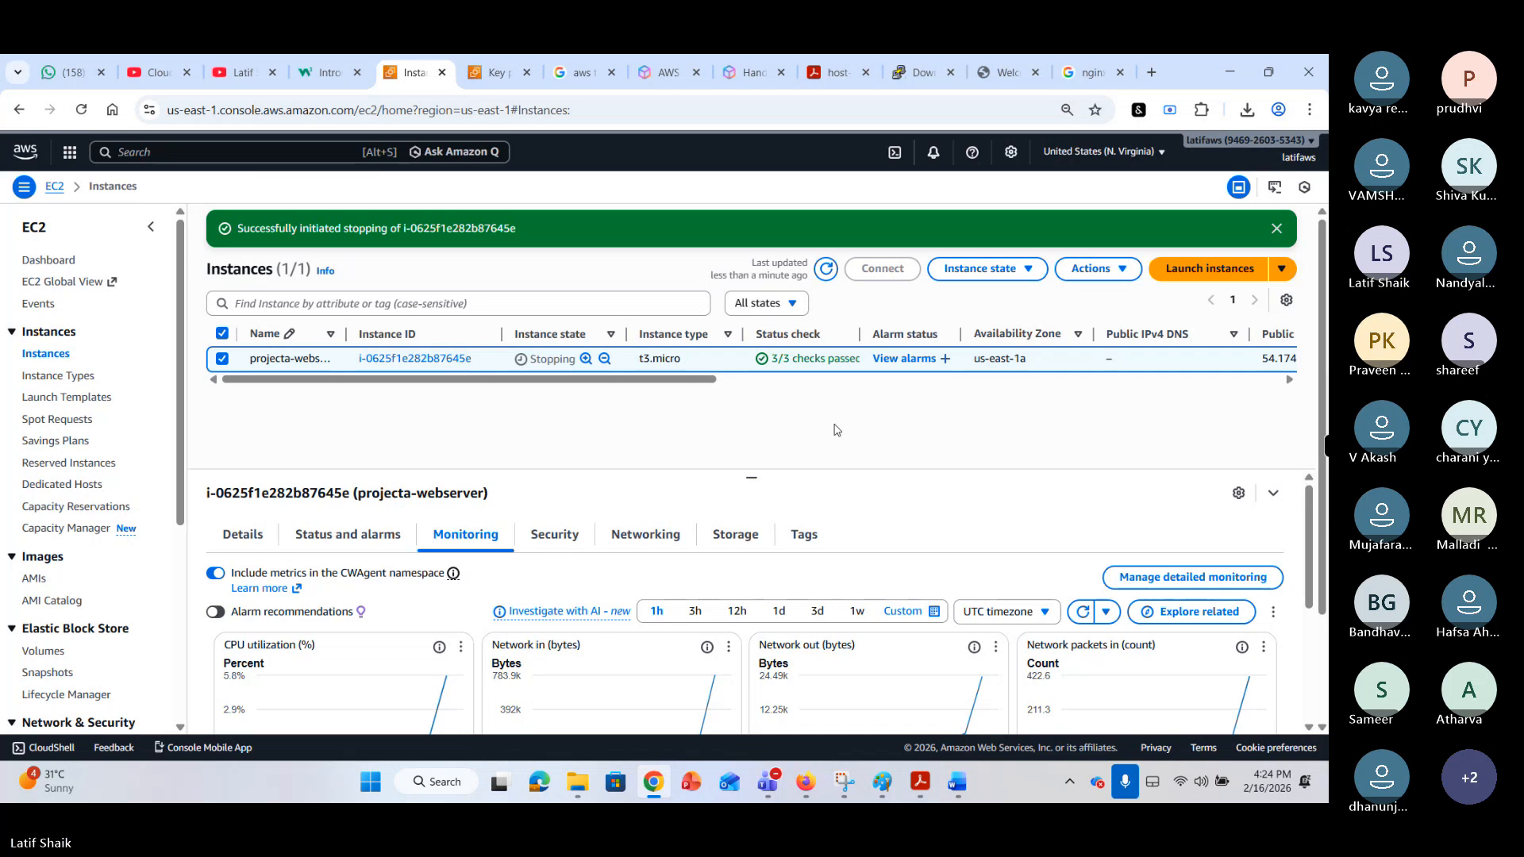
mouse_move(698, 380)
left_mouse_down()
mouse_move(791, 387)
mouse_move(699, 387)
left_mouse_up()
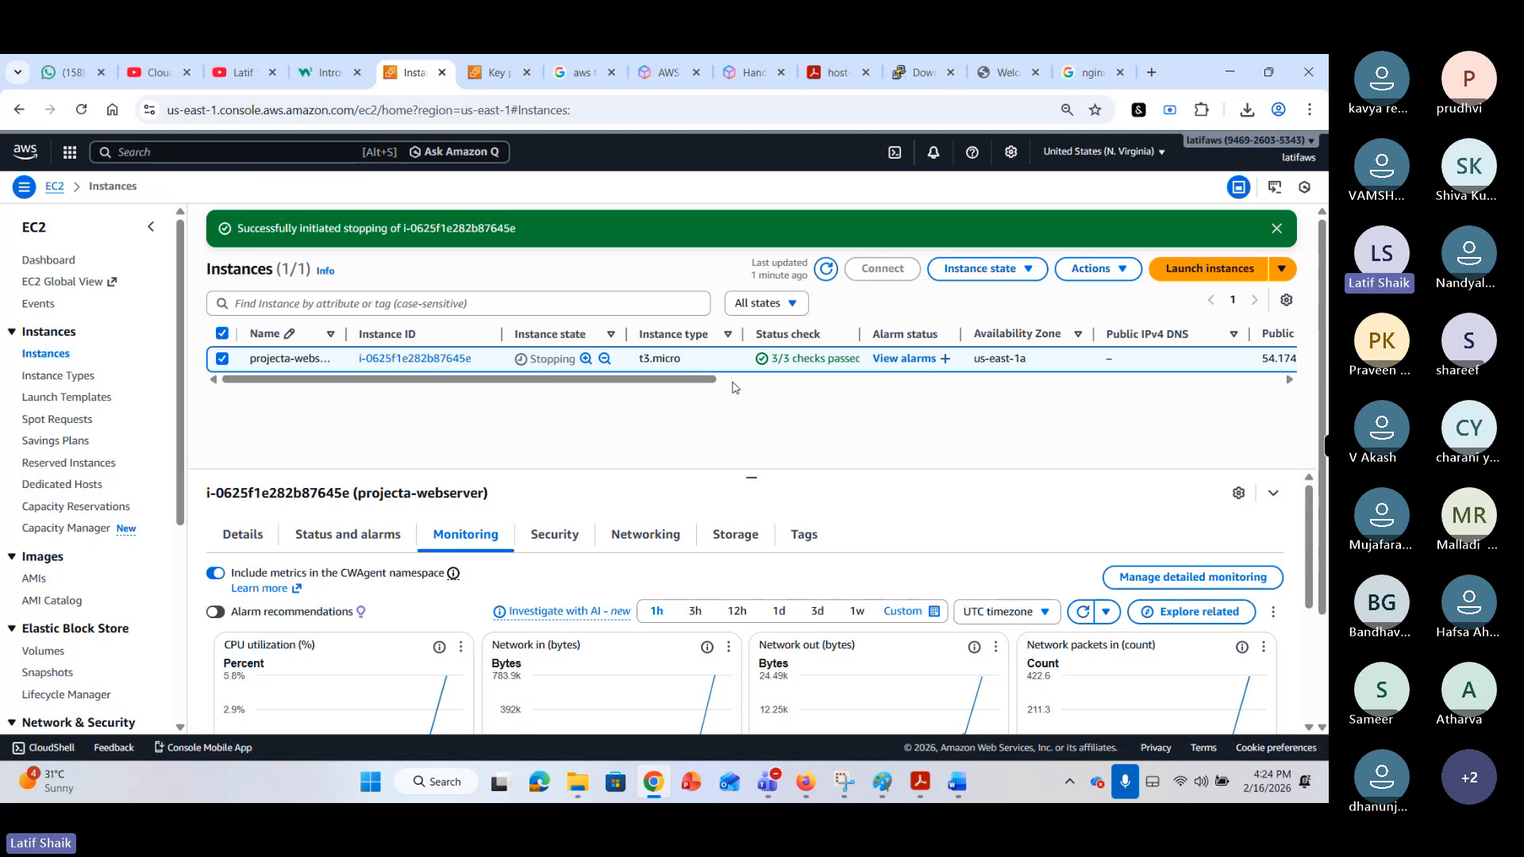
left_click(818, 272)
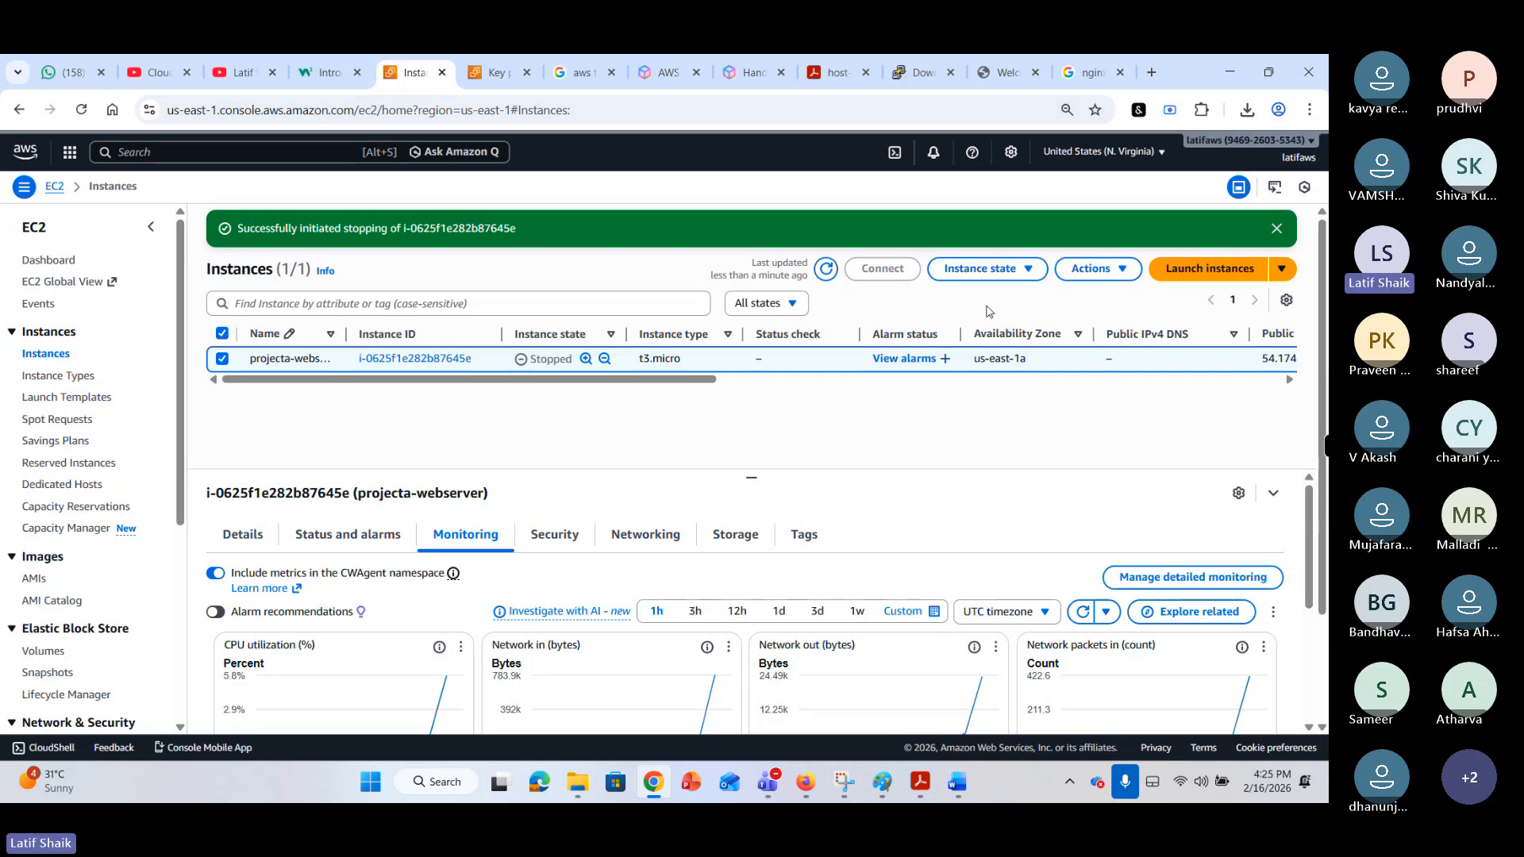
Terminate the projecta-webserver instance without skipping OS shutdown, and refresh the Instances list.
left_click(987, 269)
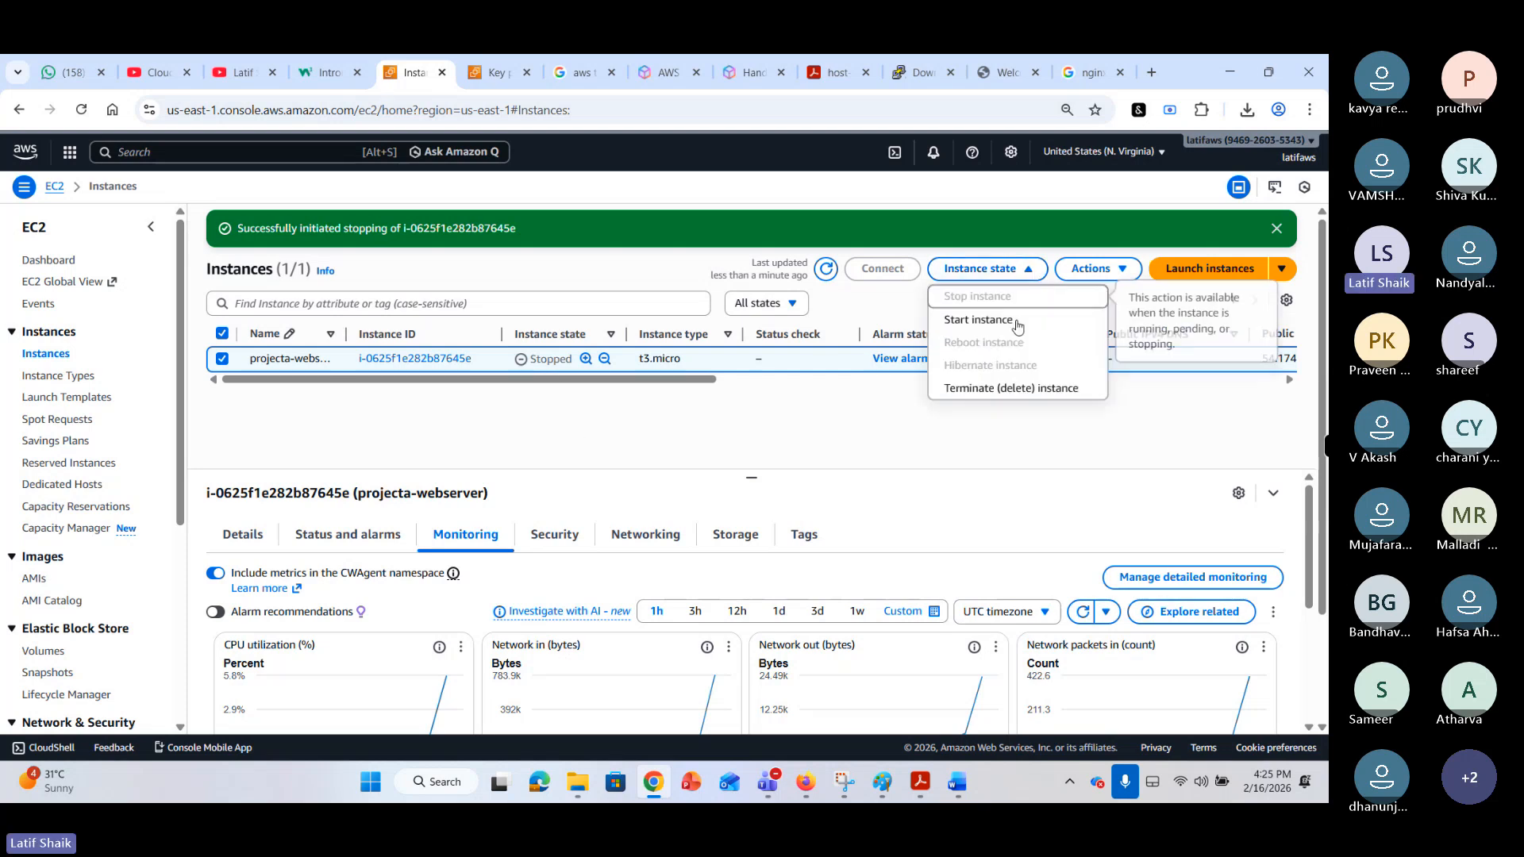
left_click(1014, 389)
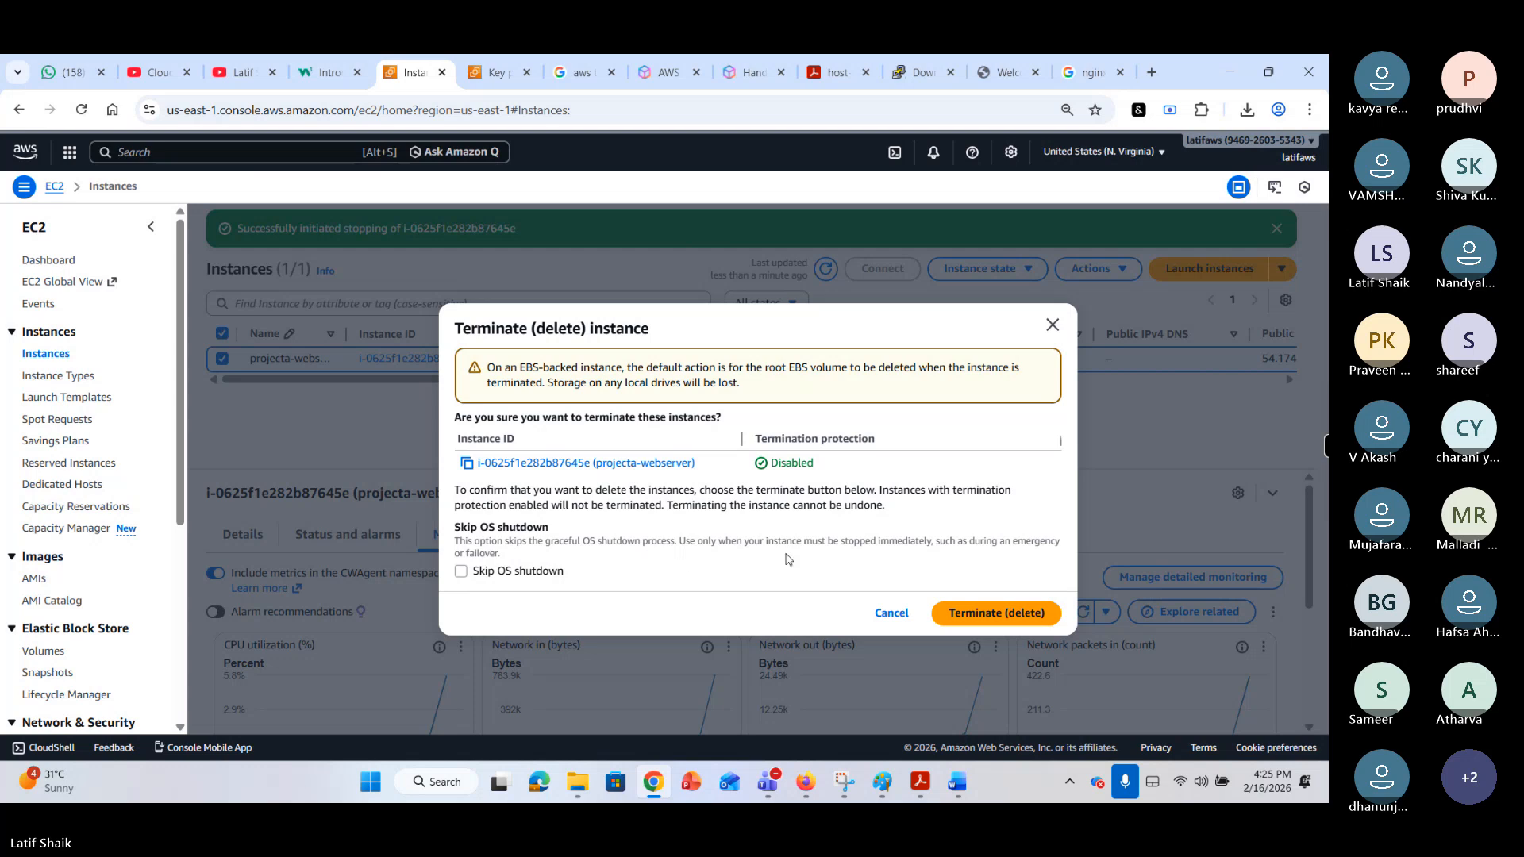
left_click(978, 614)
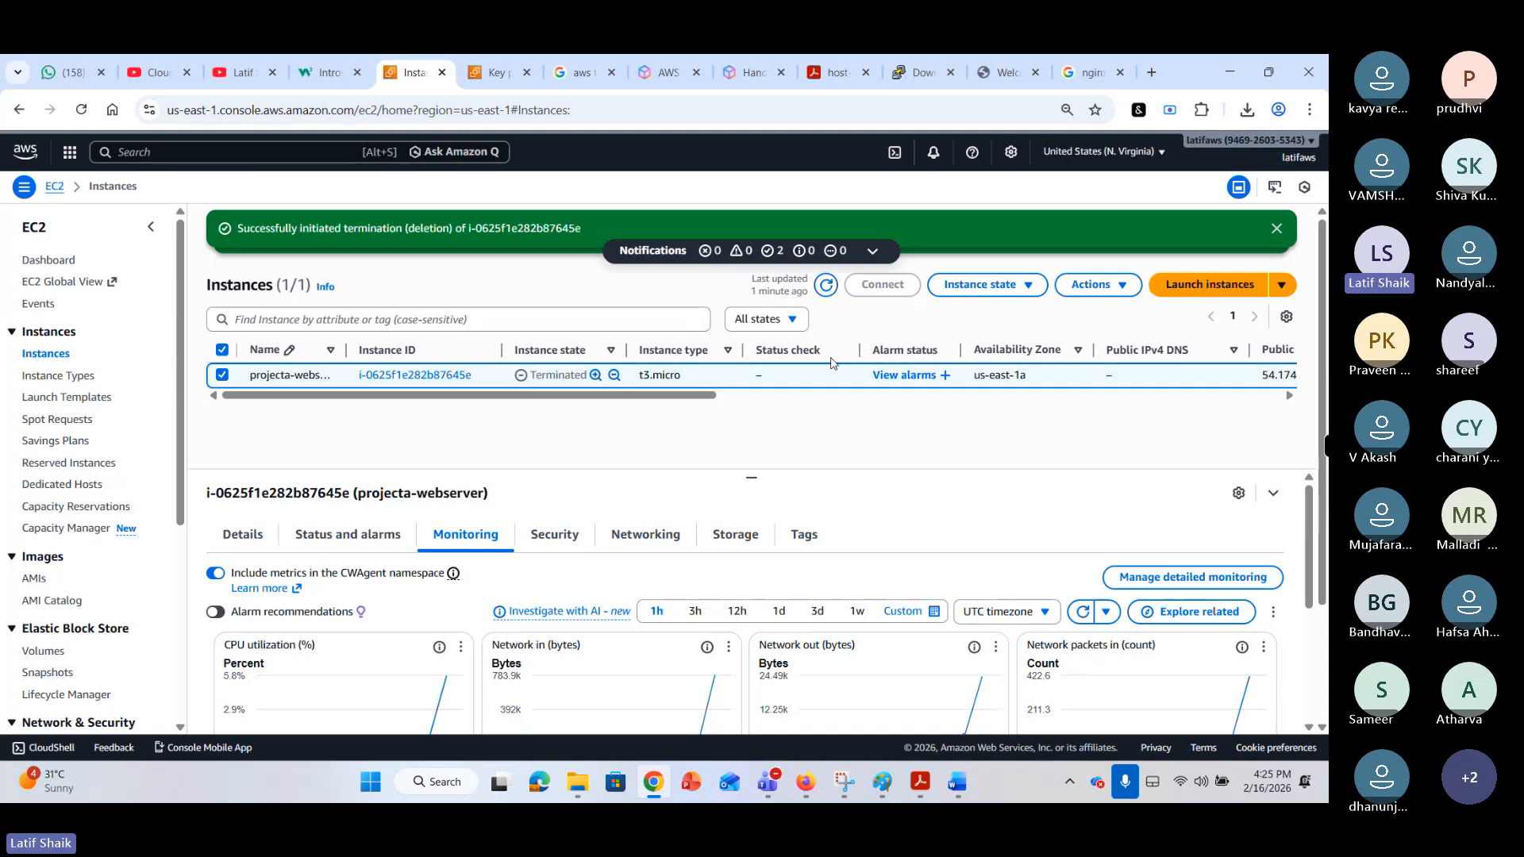
left_click(829, 285)
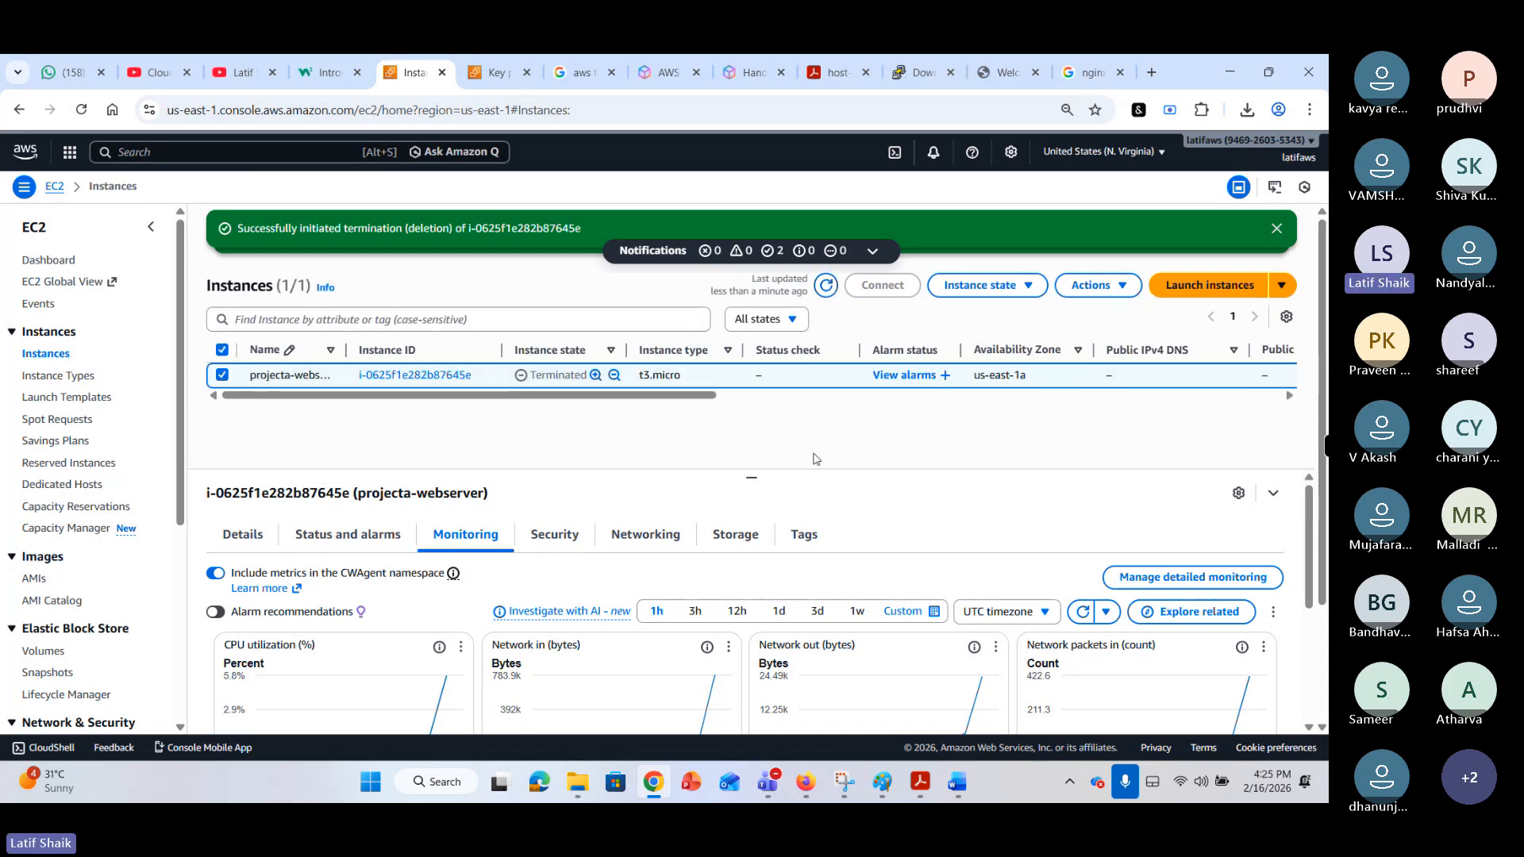
left_click_drag(699, 394, 625, 410)
Reload the nginx page at 54.174.10.176 to test whether the web server still responds.
left_click(1003, 70)
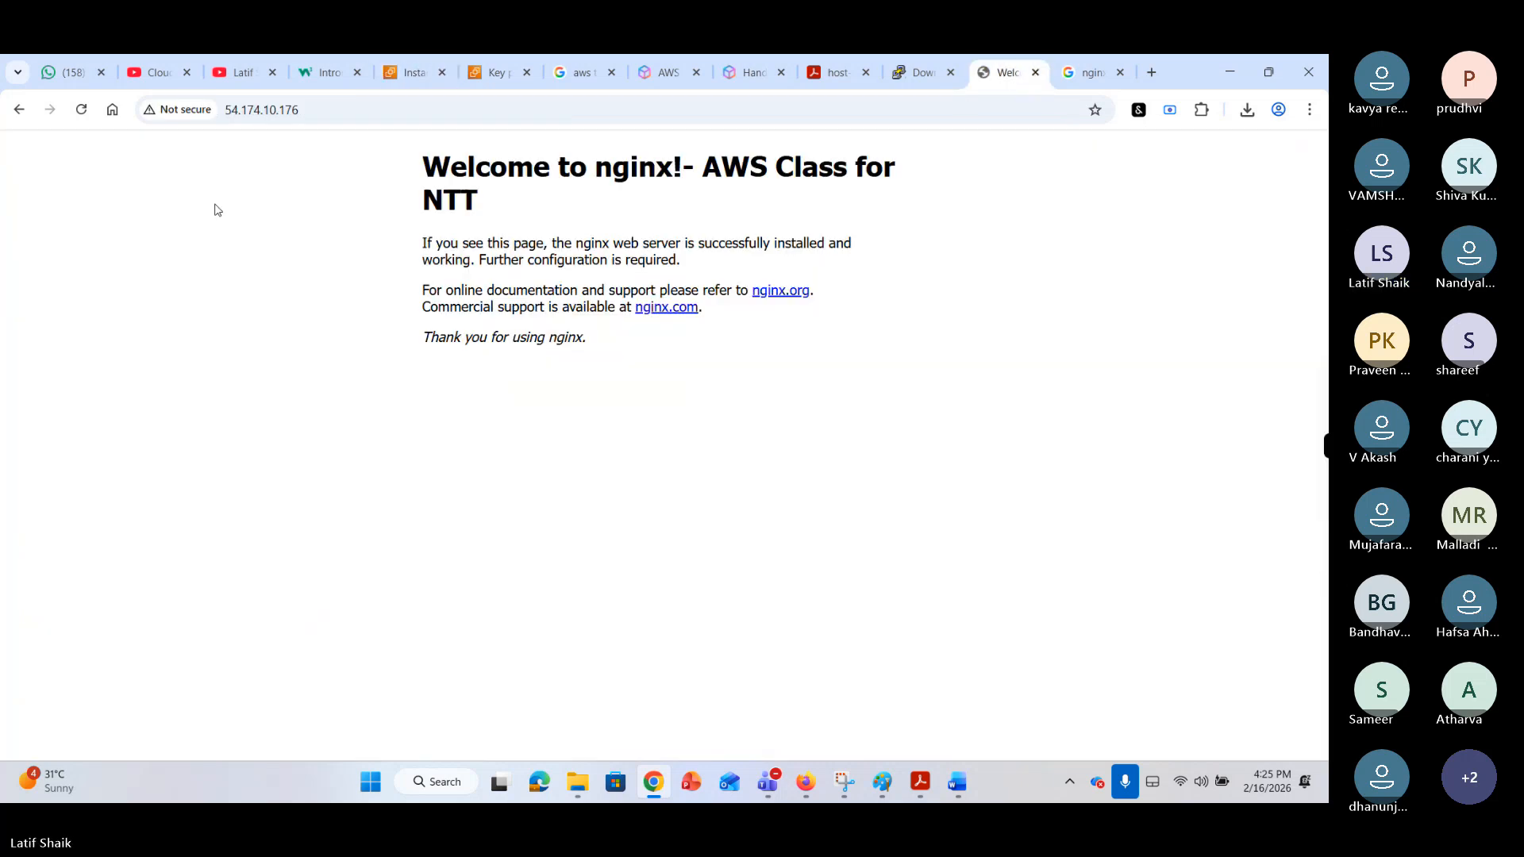
left_click(81, 109)
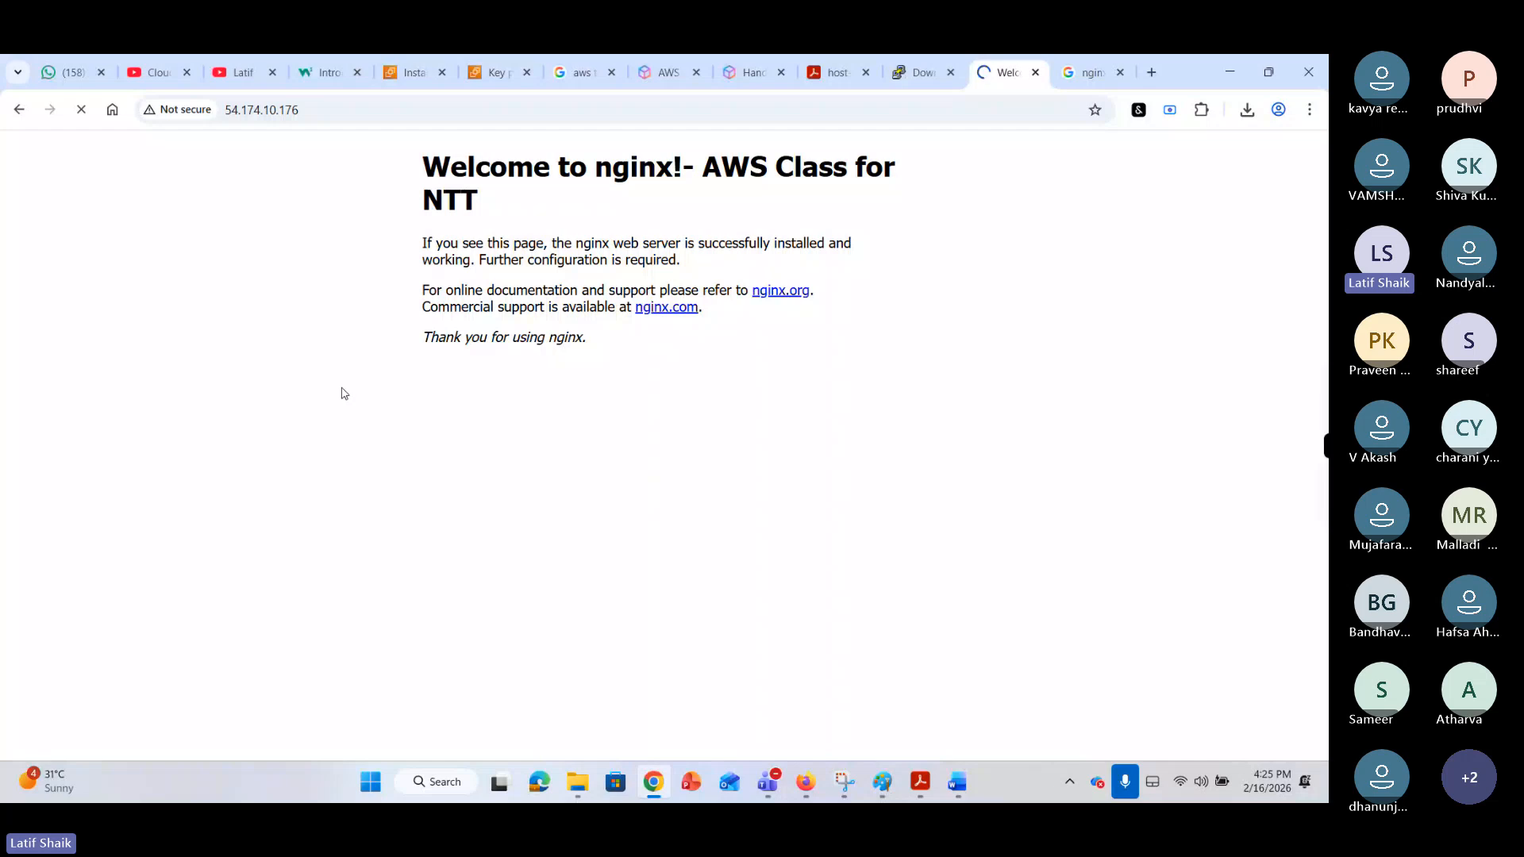
left_click(322, 104)
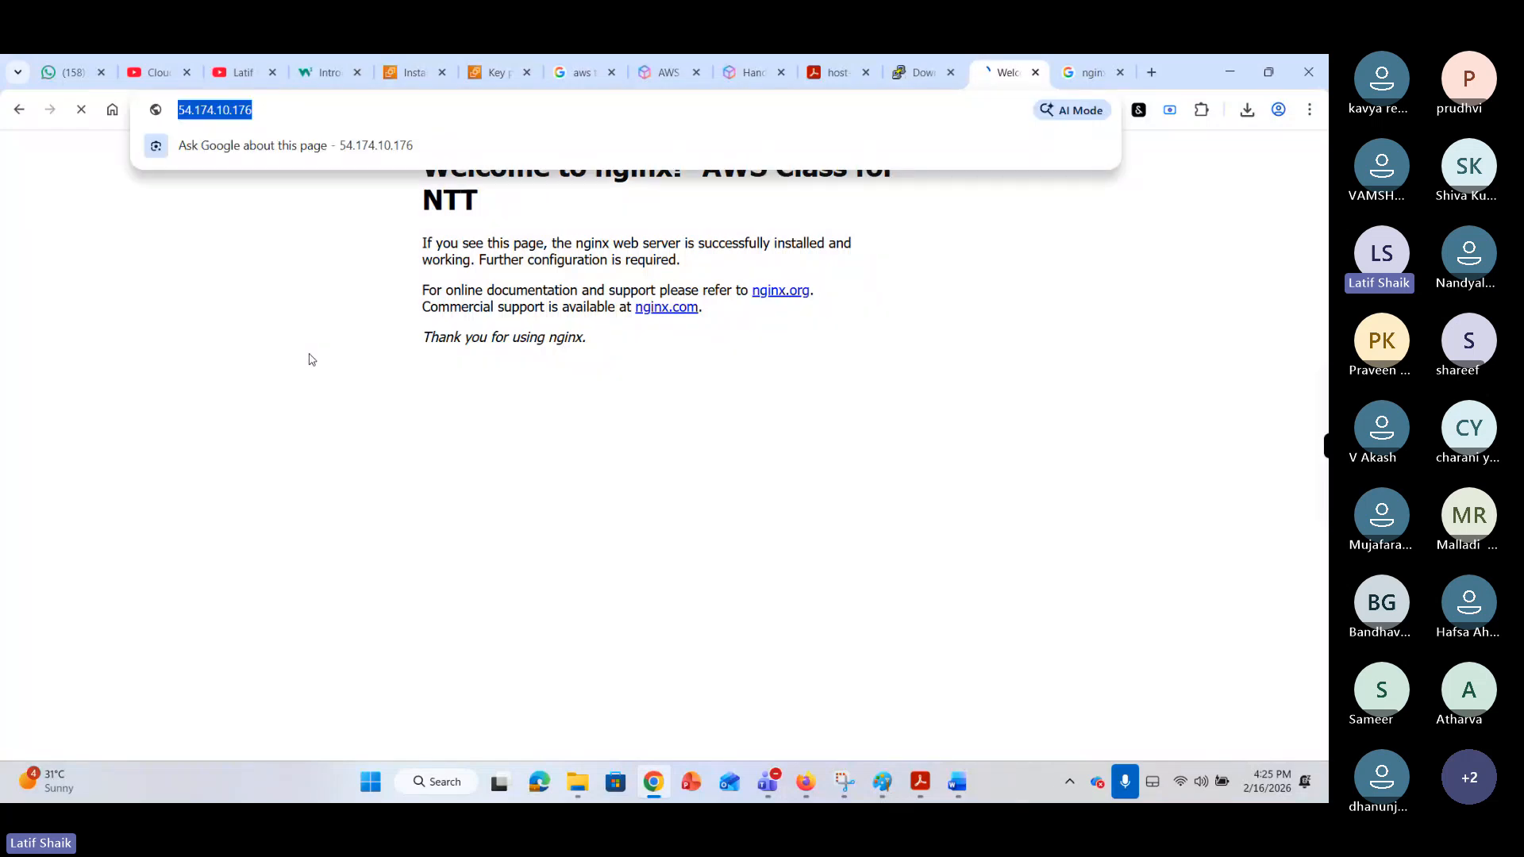
key("Return")
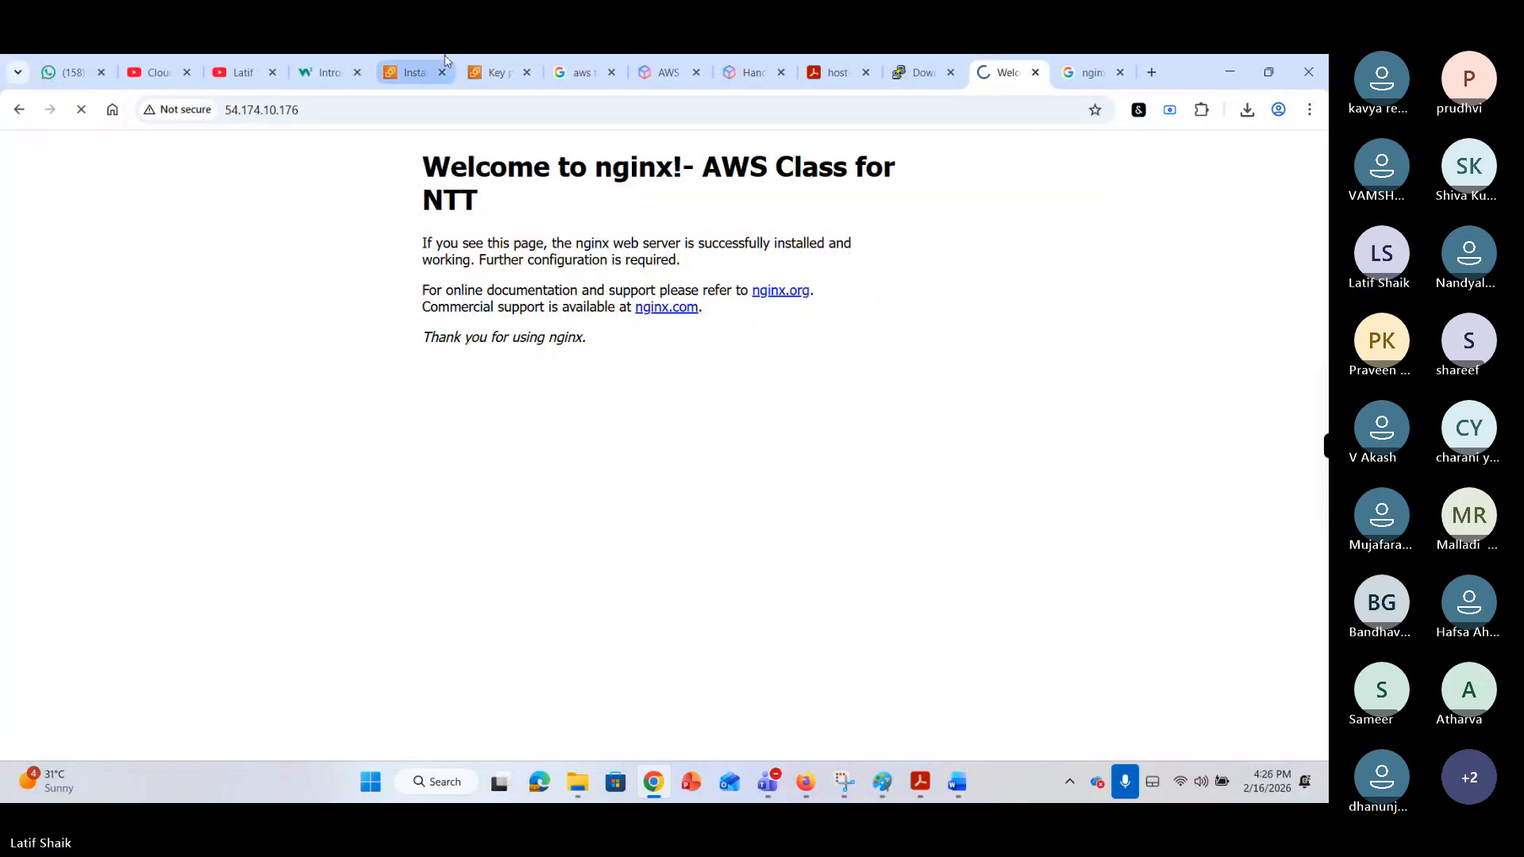
Refresh the EC2 Instances list, recheck the nginx page, and return to the instances.
left_click(409, 72)
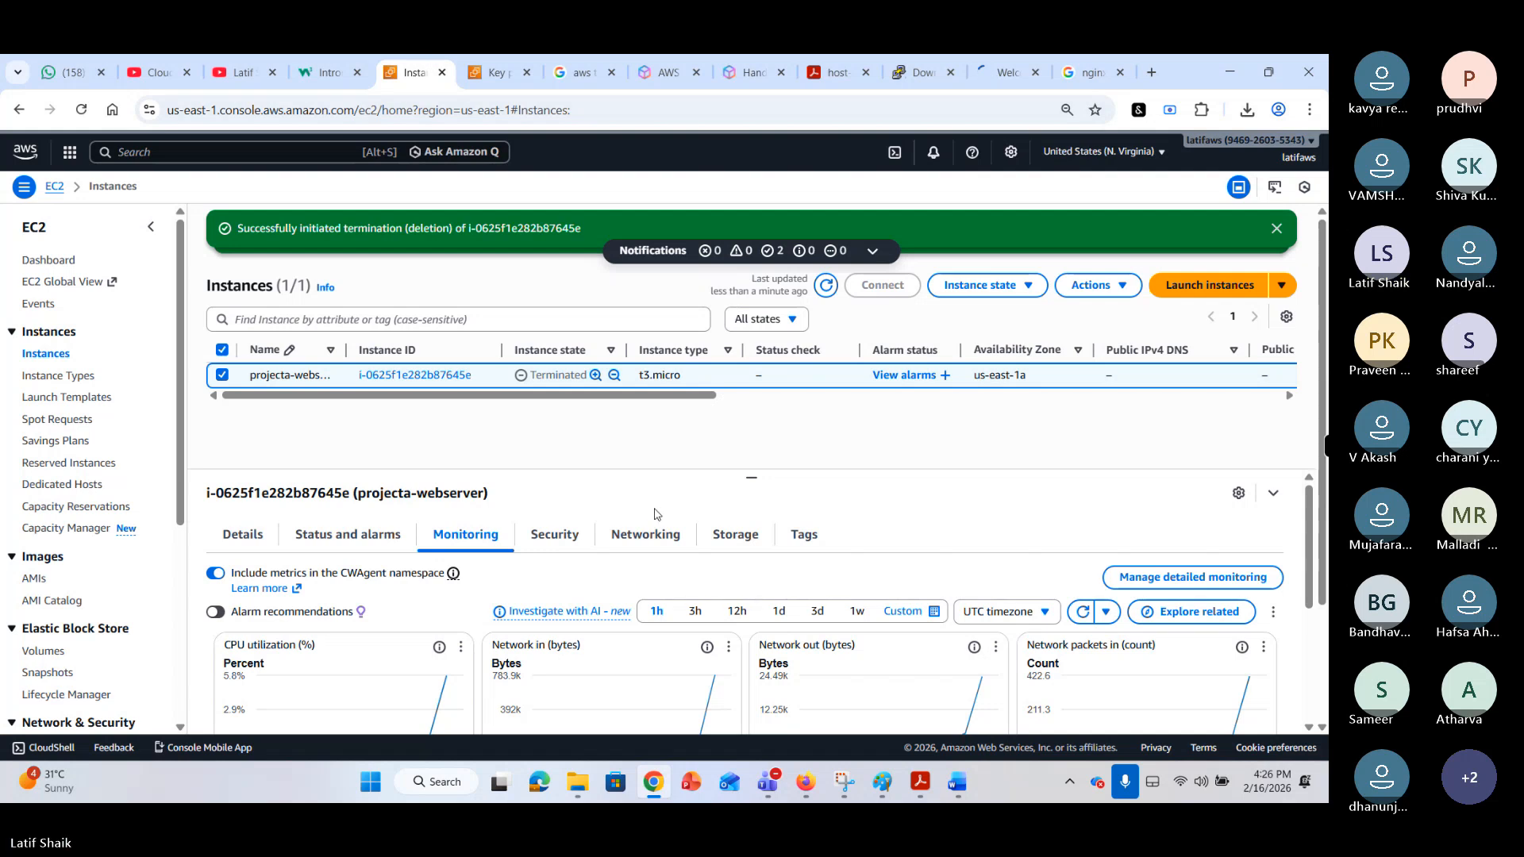
left_click(826, 290)
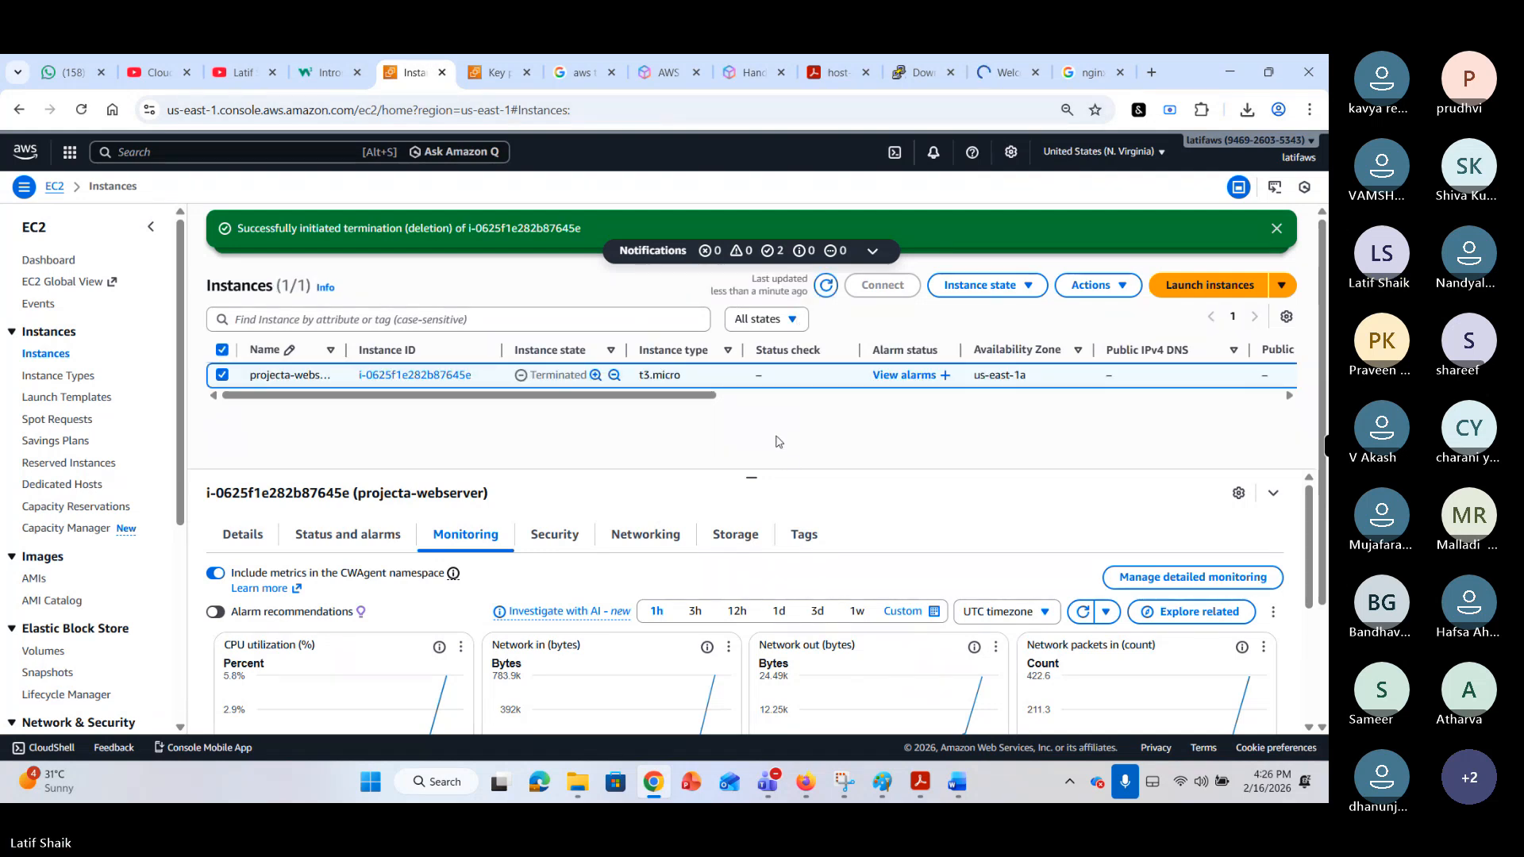
left_click(825, 286)
left_click(997, 63)
left_click(401, 70)
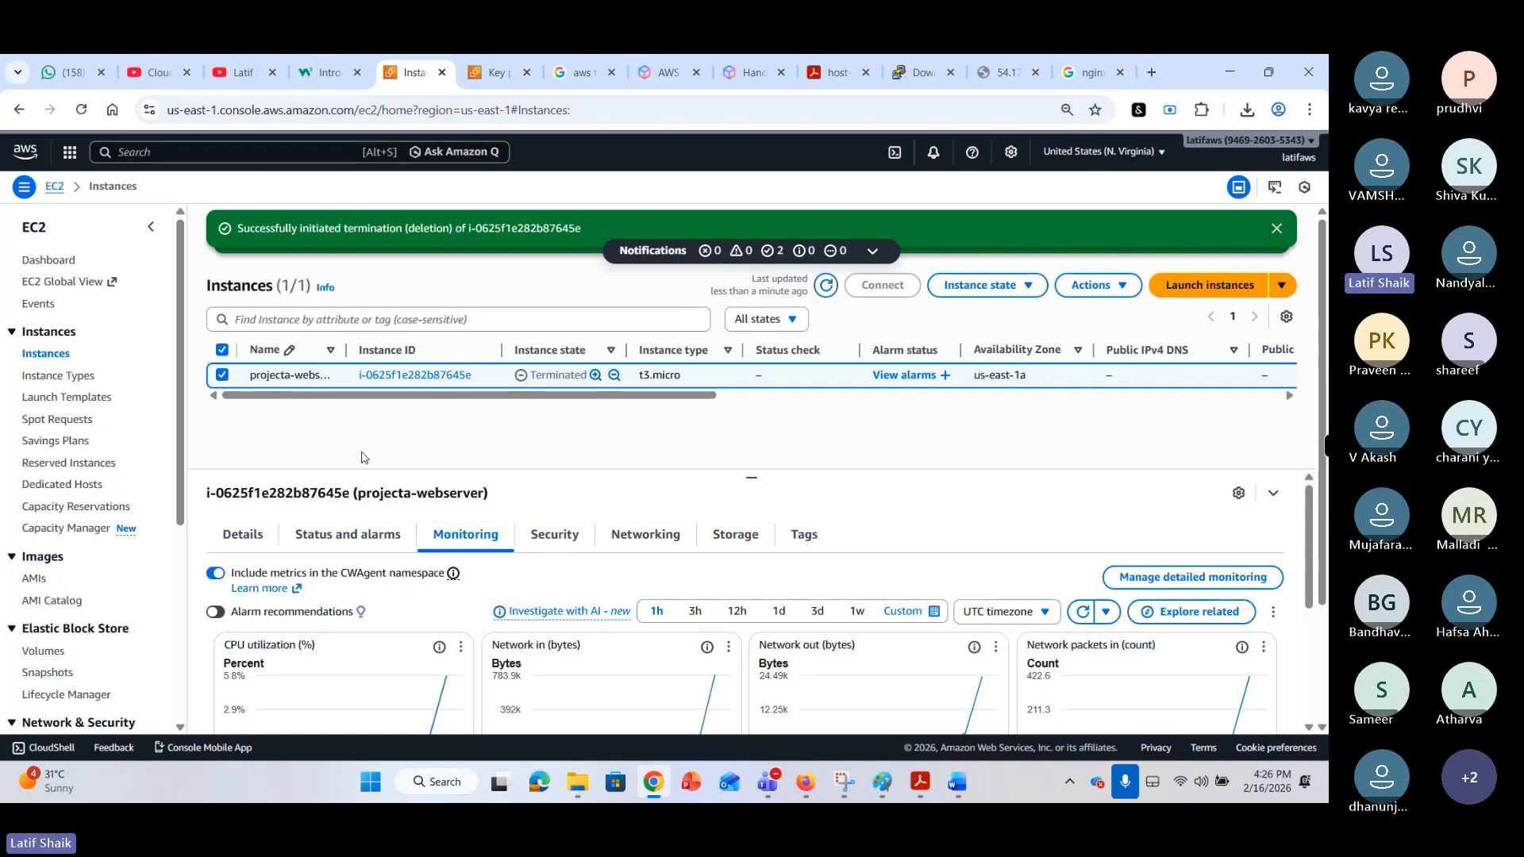
Open the EC2 Security Groups list and view the inbound rules of the default group in the projecta VPC.
scroll(95, 413, "down", 3)
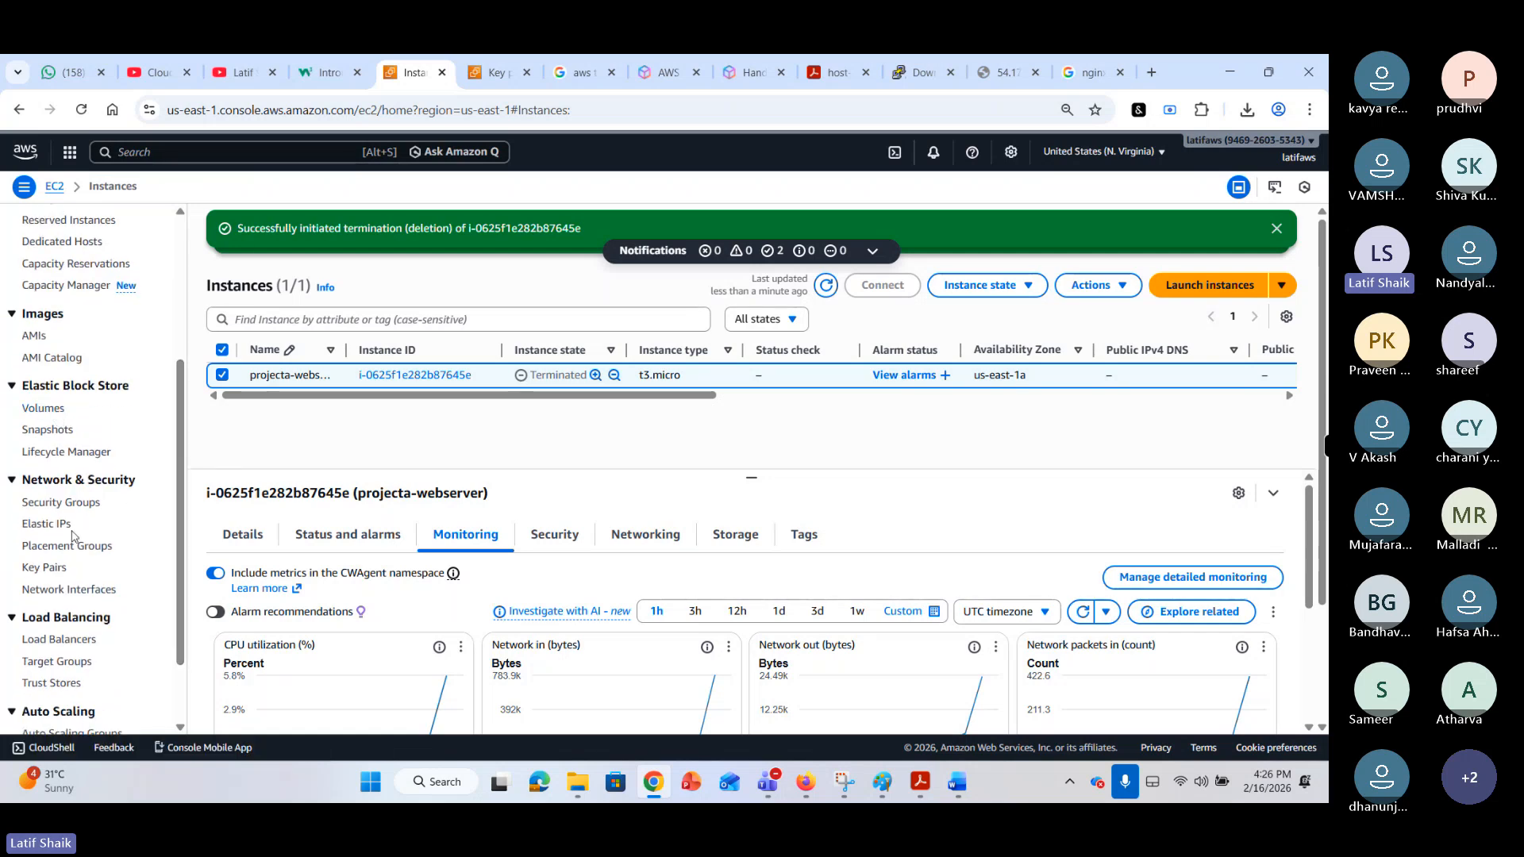
left_click(85, 505)
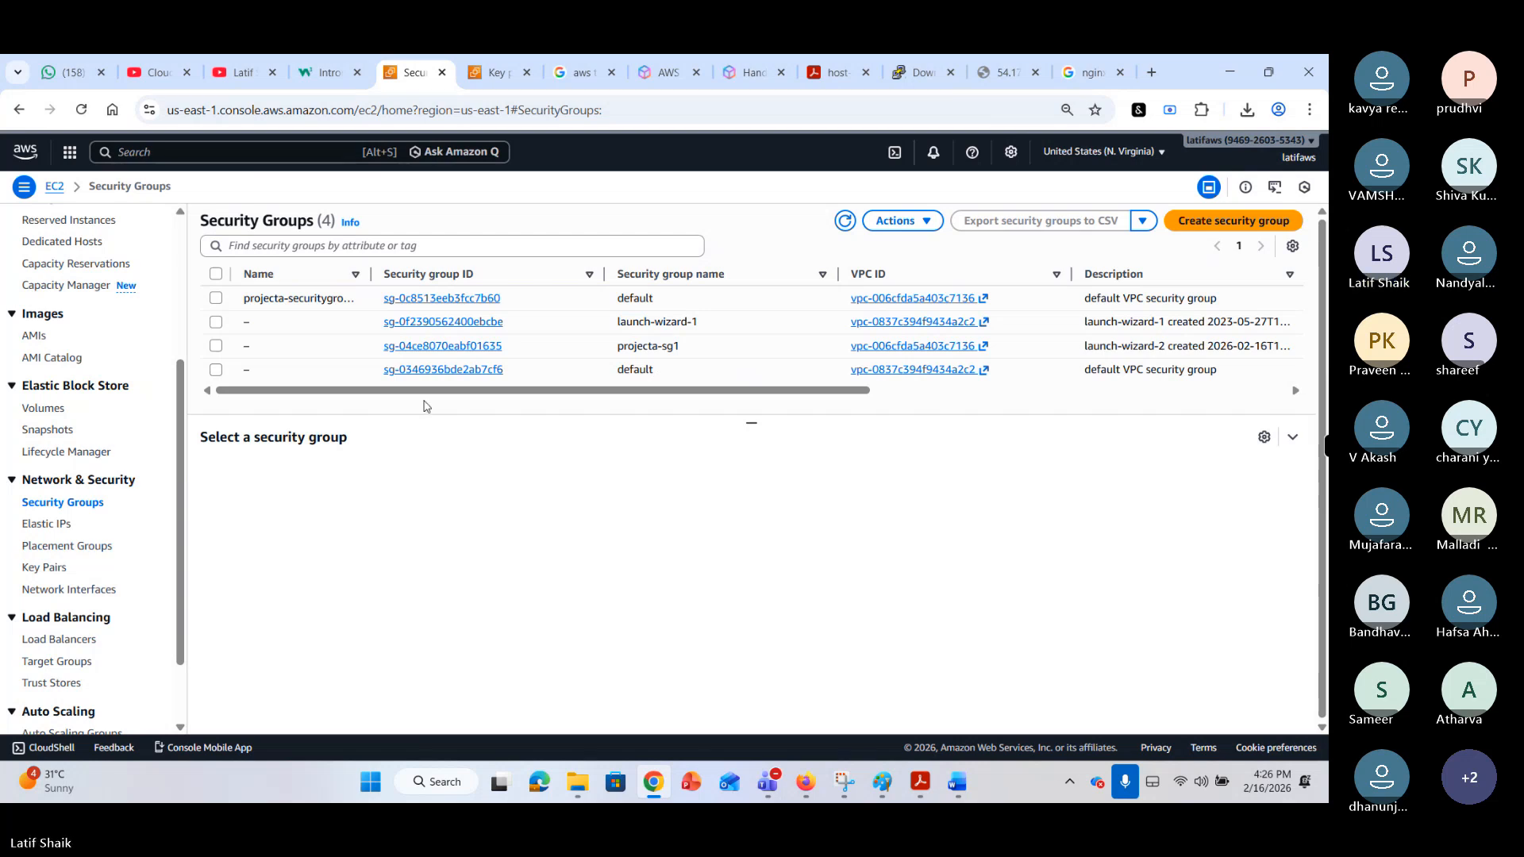
left_click_drag(683, 349, 673, 298)
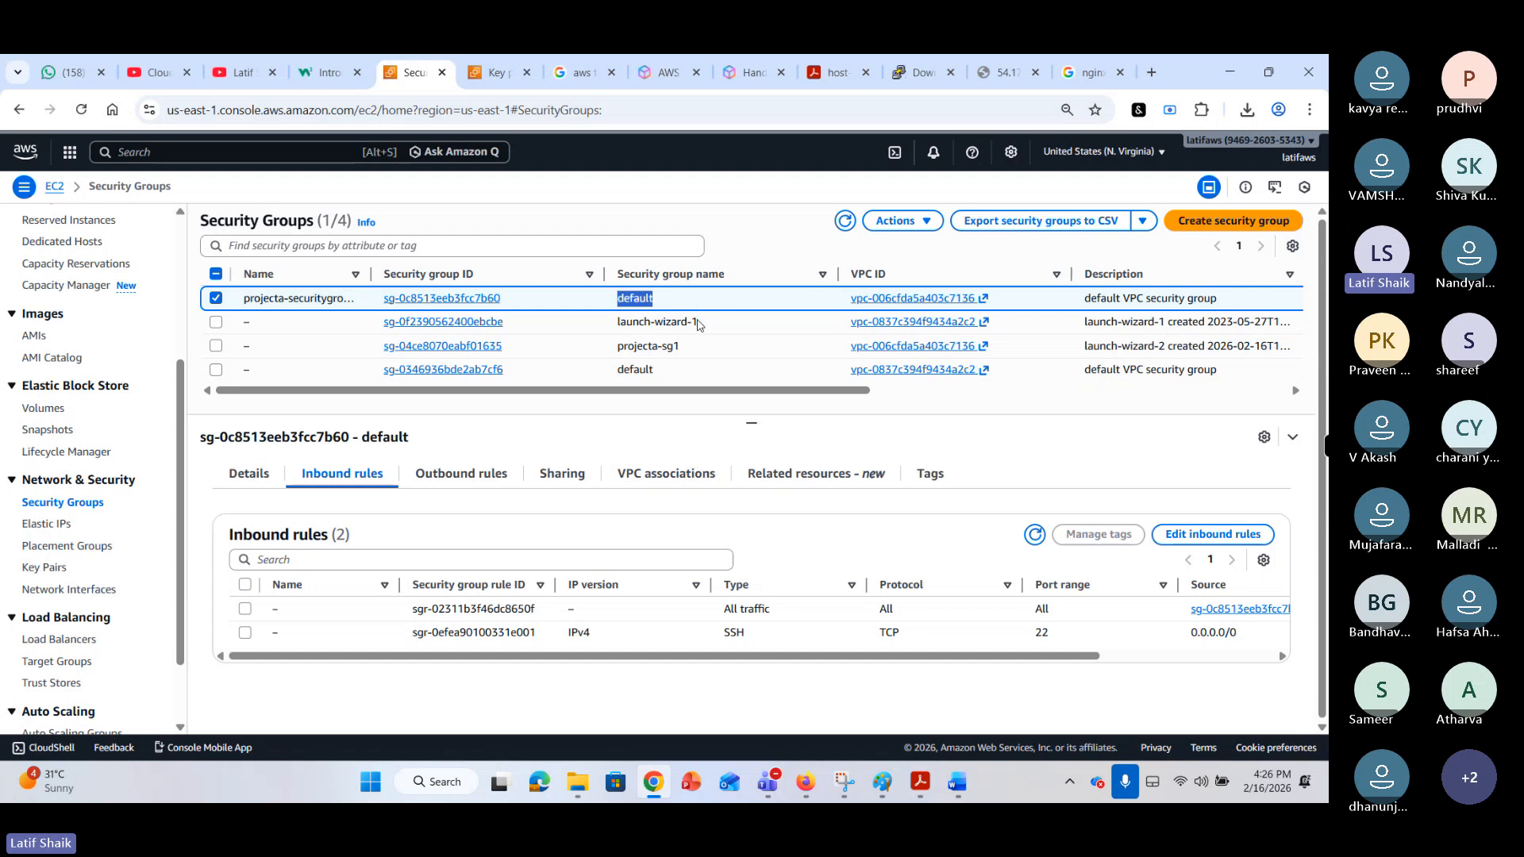
left_click(693, 428)
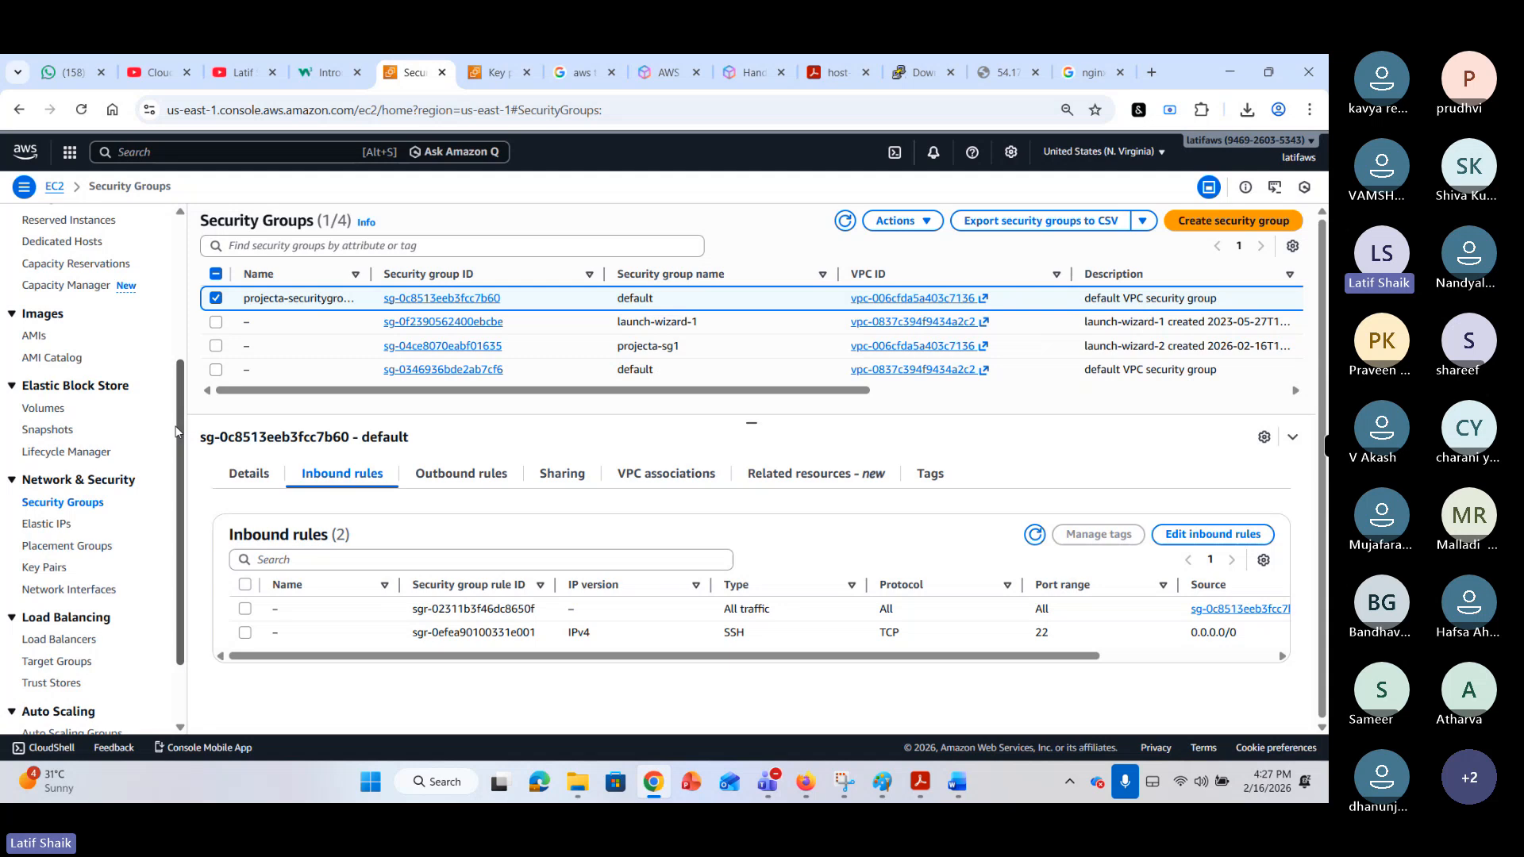
Return to the EC2 Instances list to view the state of the projecta-webserver instance.
left_click_drag(184, 429, 208, 236)
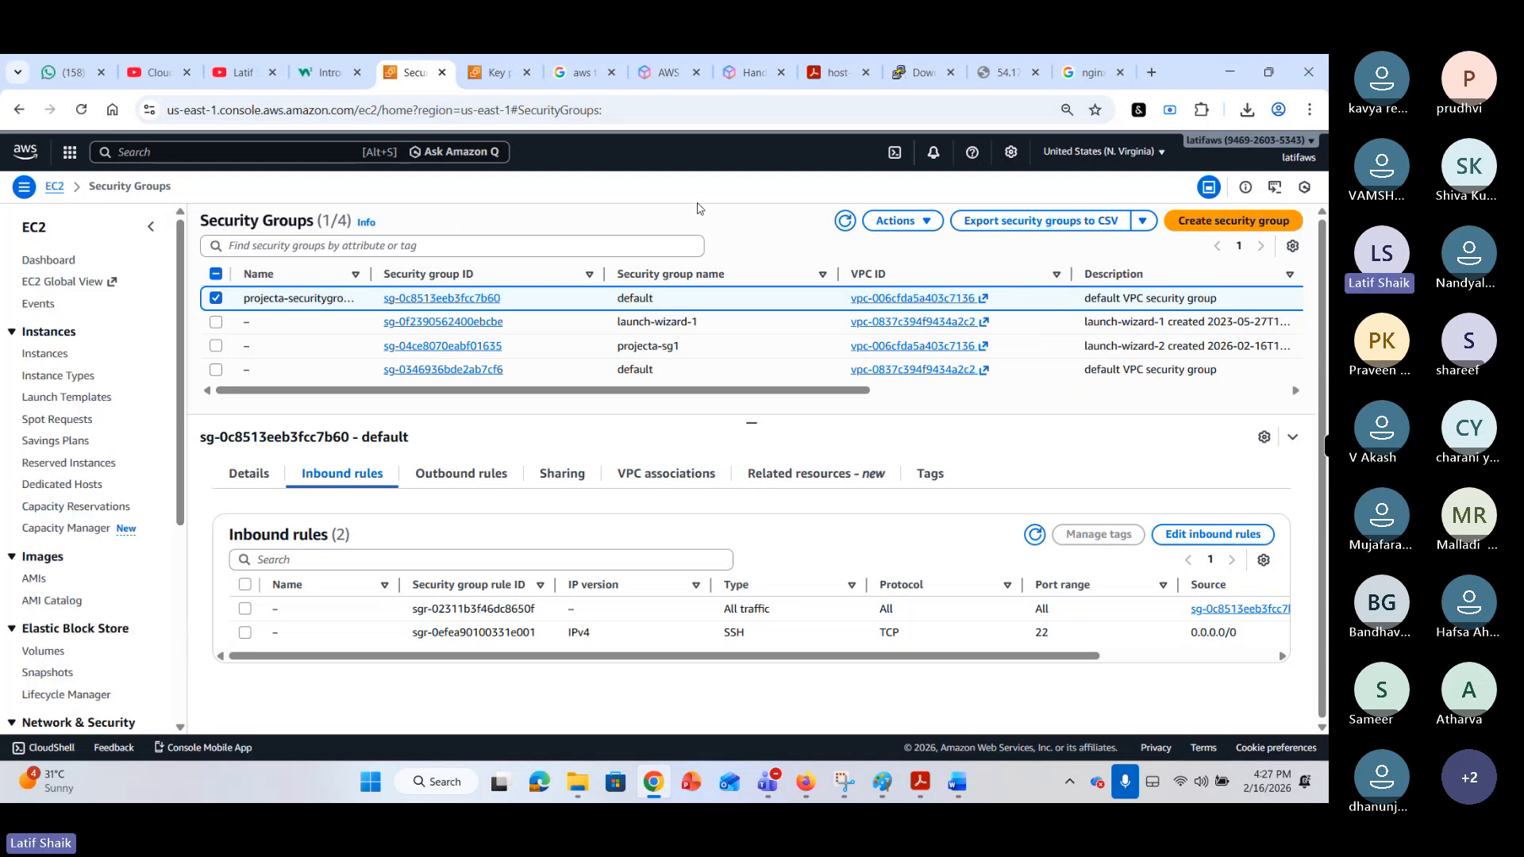
left_click(48, 351)
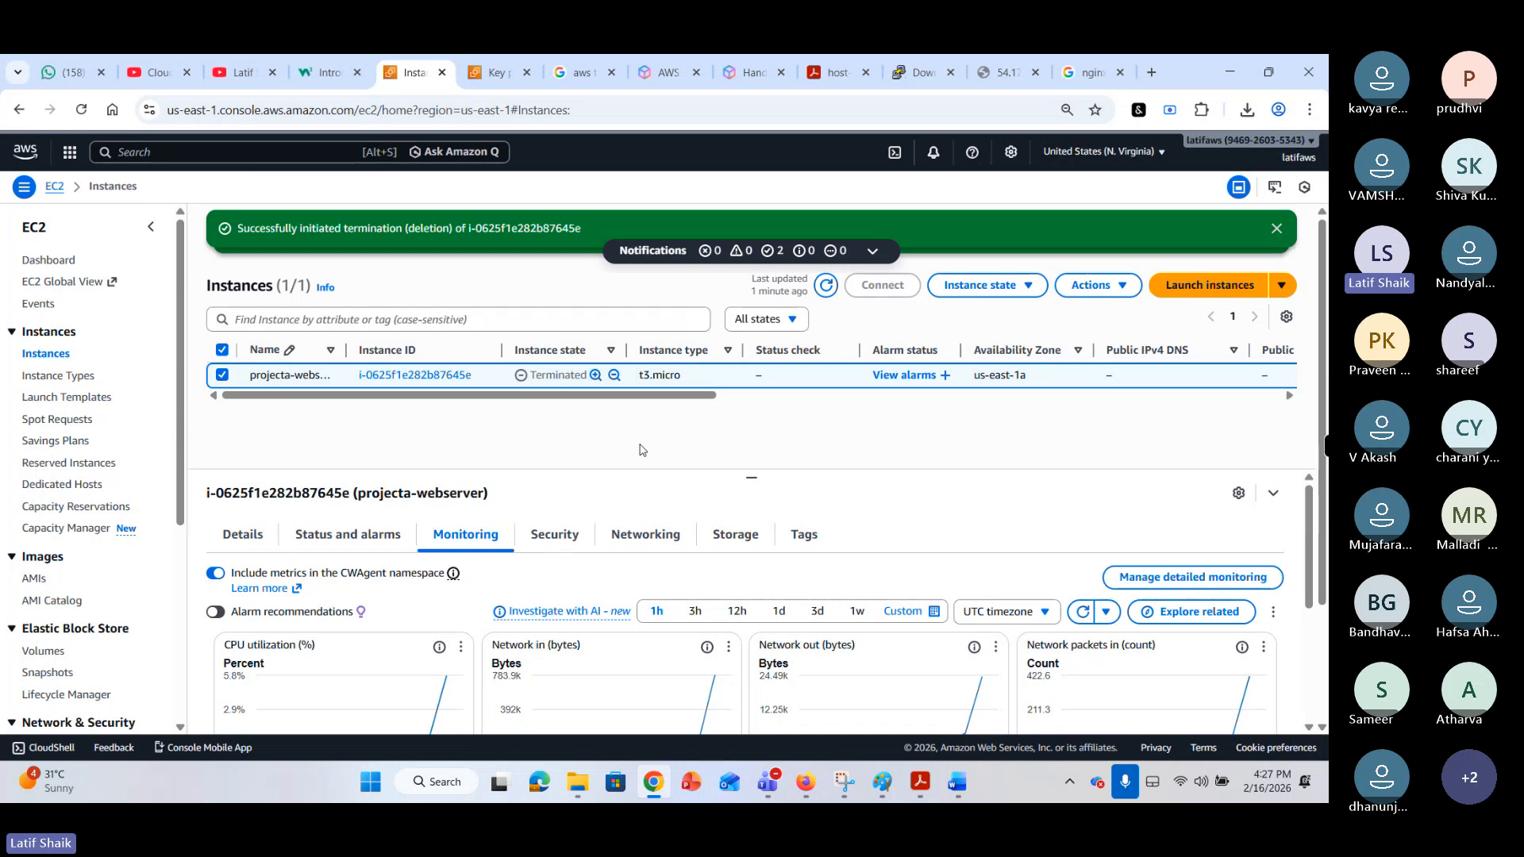
Switch to Snipping Tool, handwrite an underlined 4:40 on the AWS Free Tier screenshot, and go back to refresh the EC2 Instances list.
left_click(847, 786)
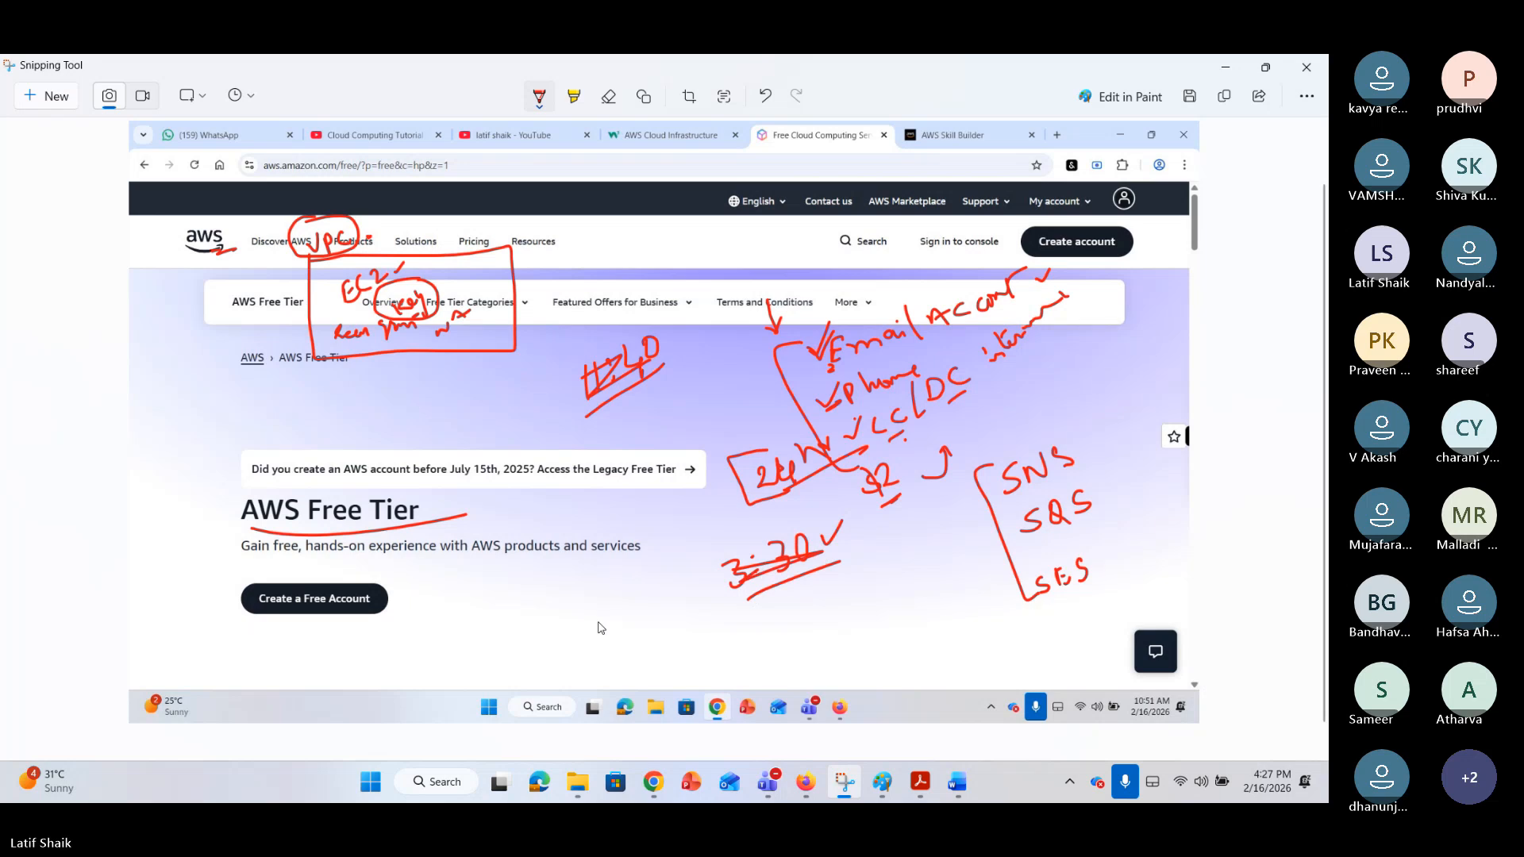
left_click_drag(595, 589, 629, 610)
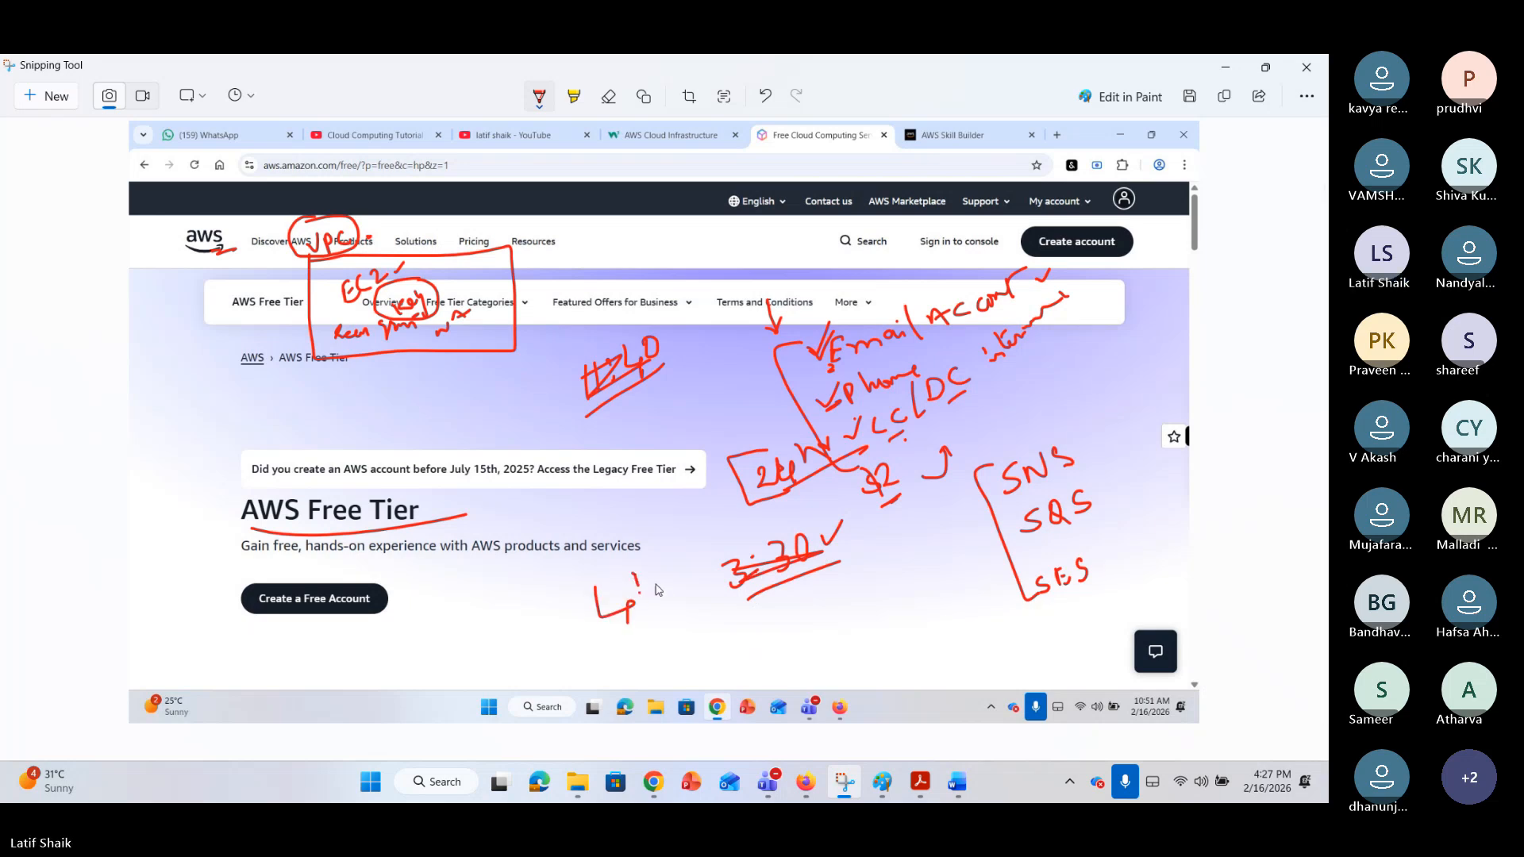
mouse_move(648, 564)
left_mouse_down()
mouse_move(664, 600)
mouse_move(692, 584)
mouse_move(623, 635)
left_mouse_up()
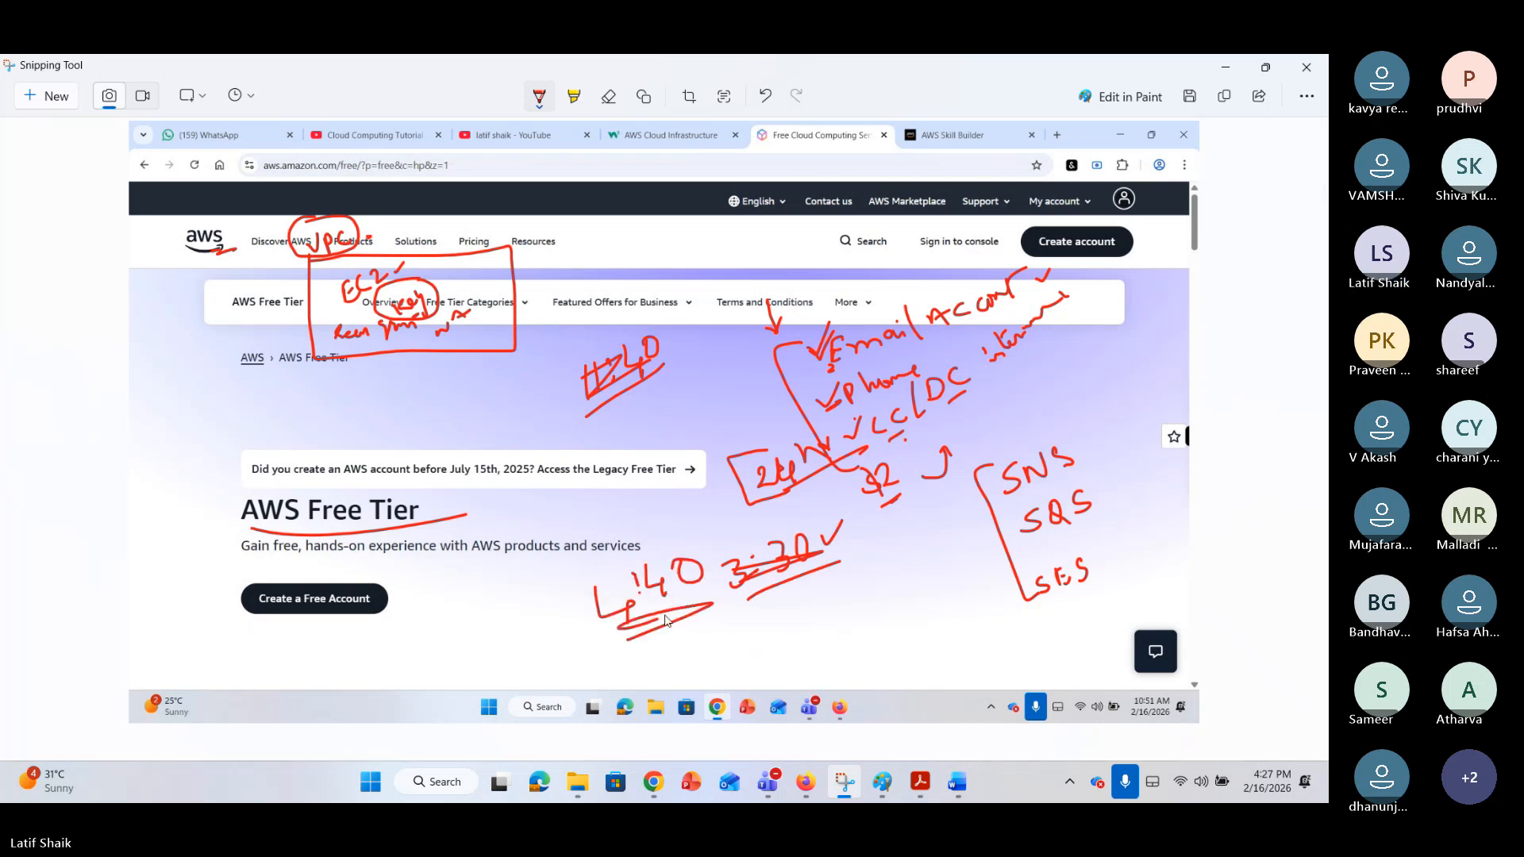
left_click(1225, 66)
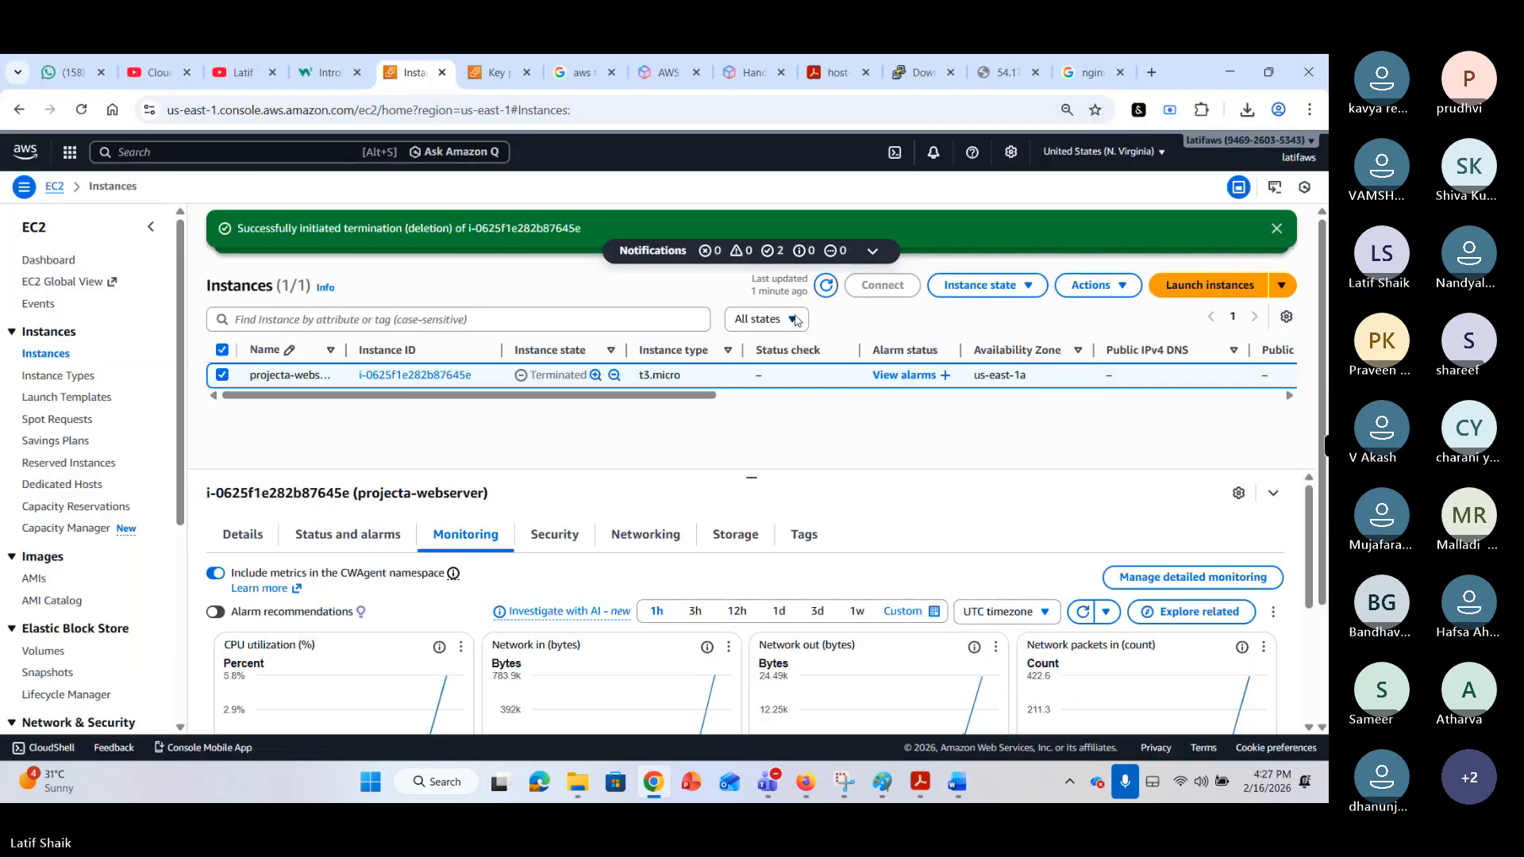
left_click(826, 285)
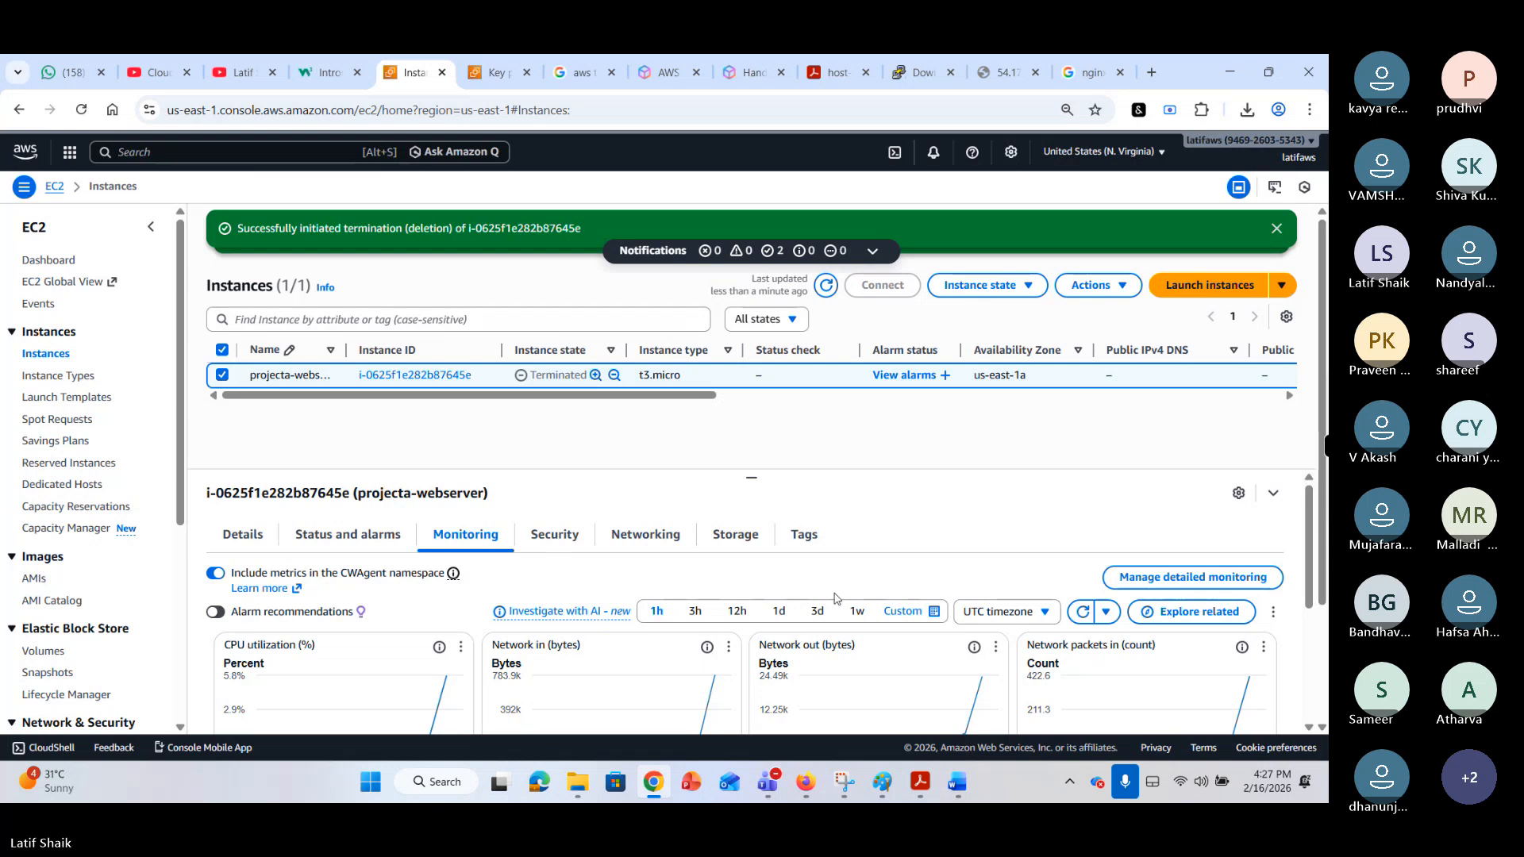
Switch to the Microsoft Teams meeting window and open its record and transcribe options.
mouse_move(767, 781)
left_click(751, 687)
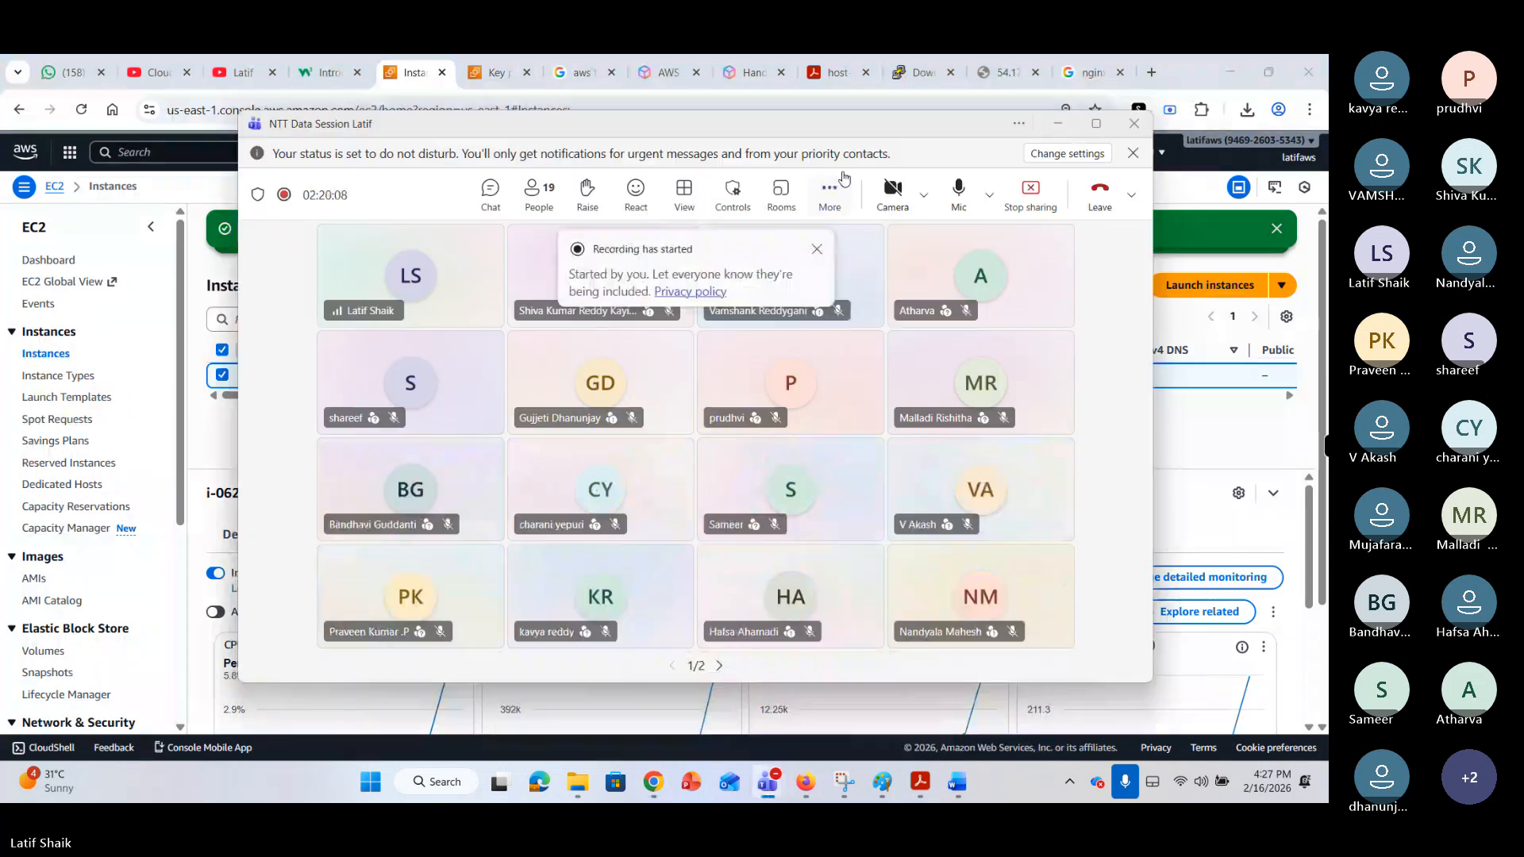
left_click(826, 188)
mouse_move(881, 238)
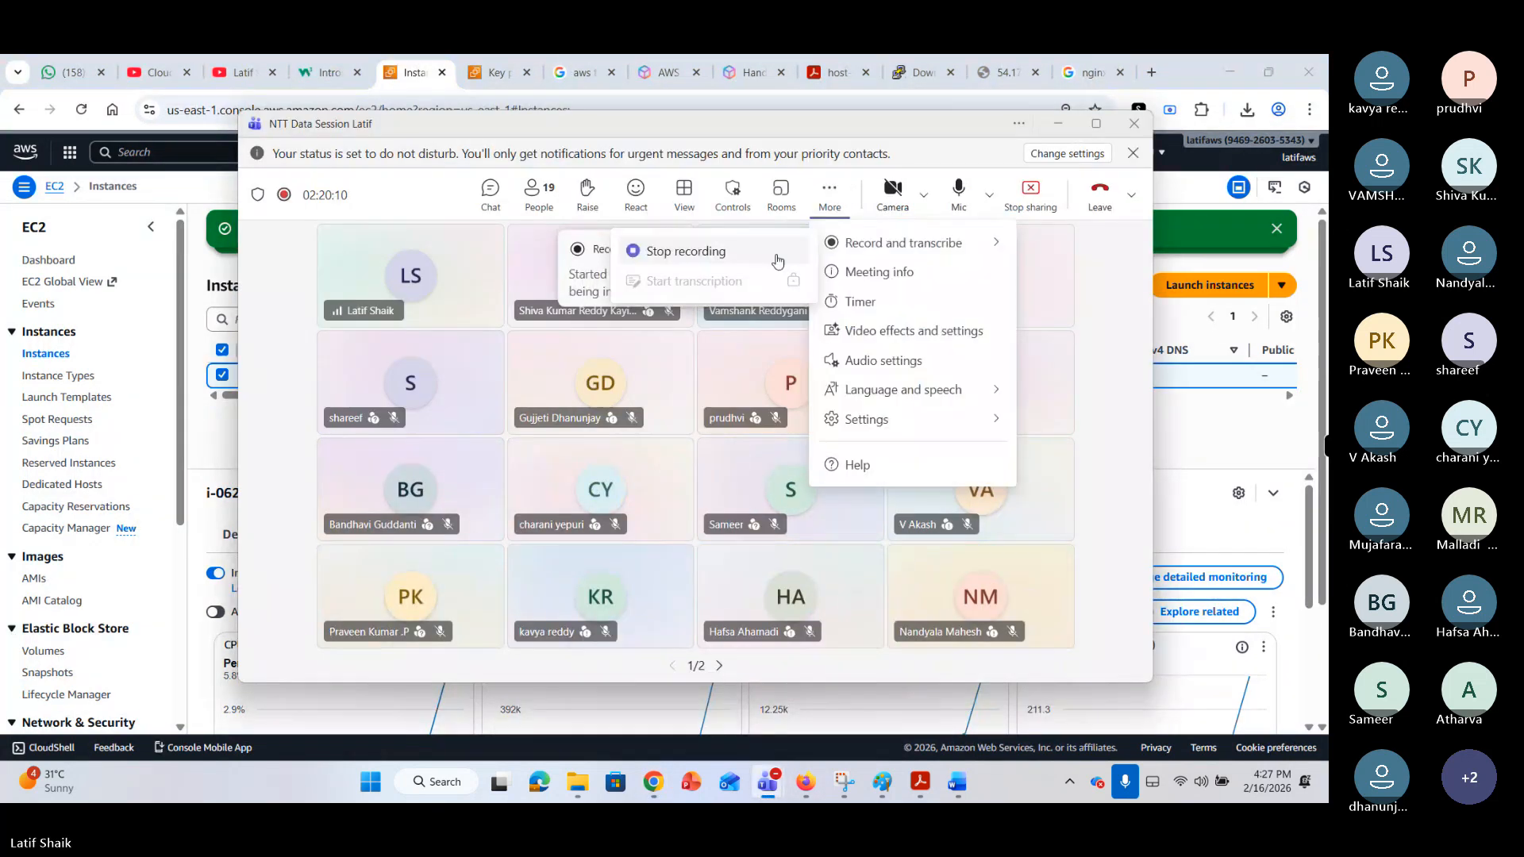